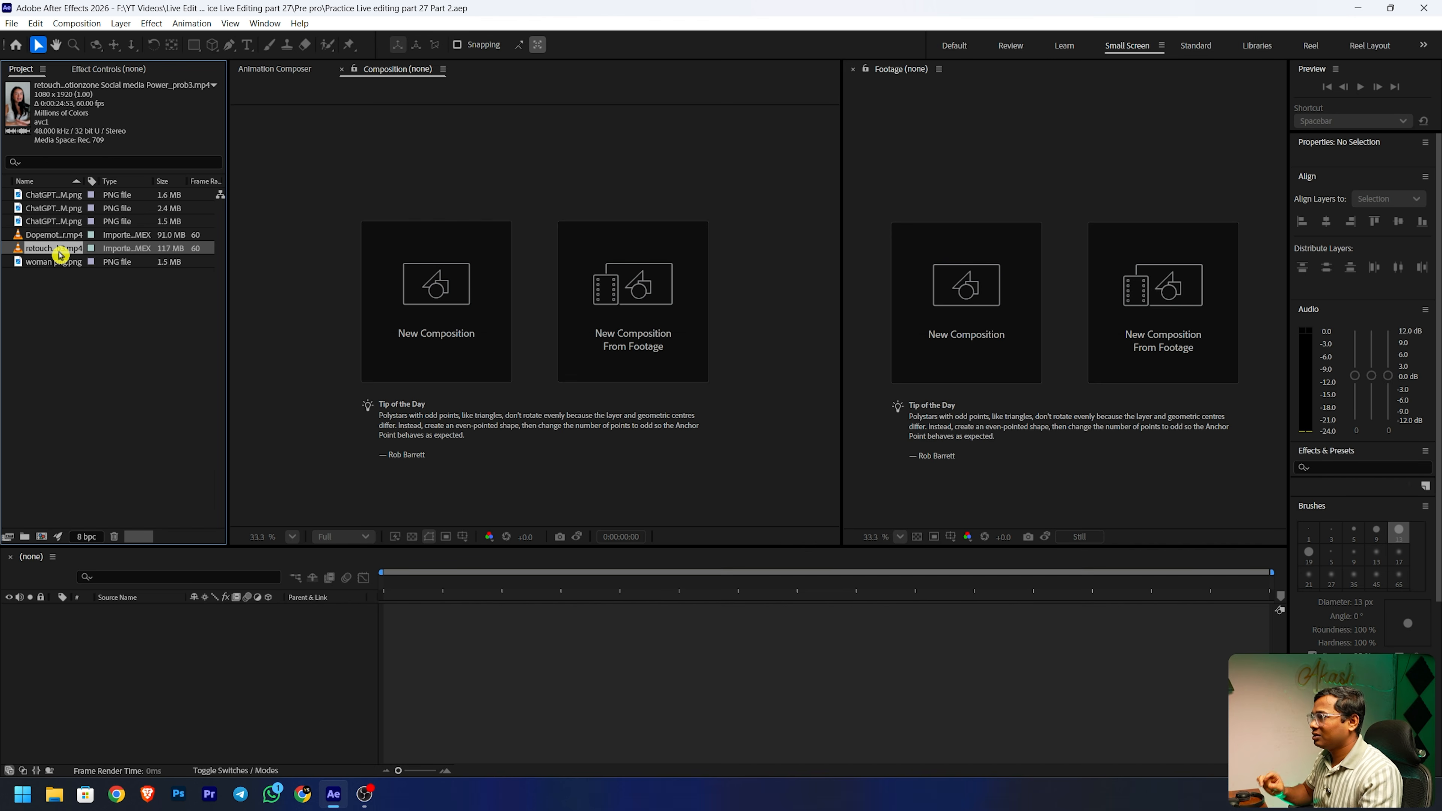
- Create a composition from the retouch clip, open the Dopemotionzone reference footage, and play it up to the frame with the "powerfull" caption
mouse_move(60, 255)
left_mouse_down()
mouse_move(85, 250)
mouse_move(264, 626)
left_mouse_up()
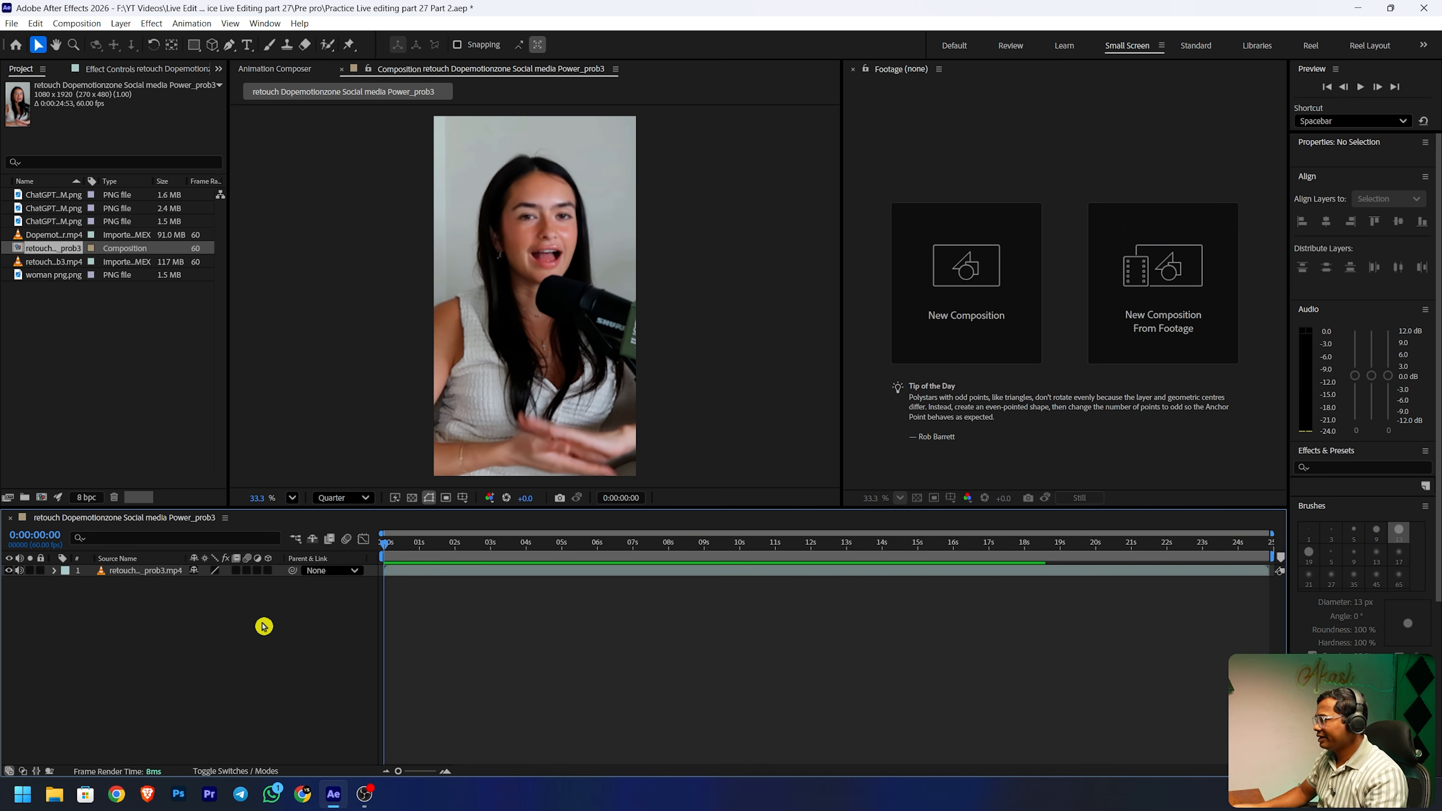
left_click(59, 235)
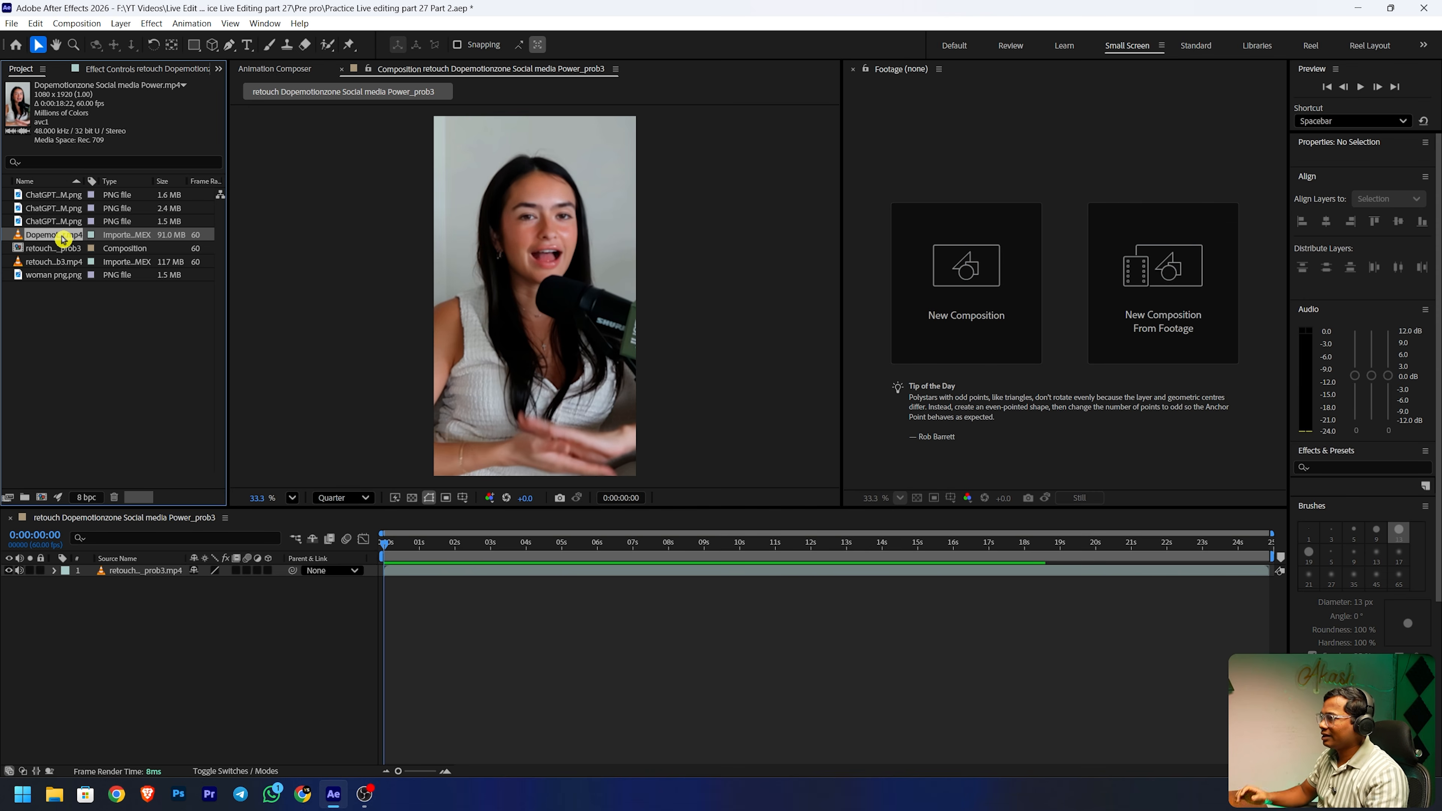
double_click(62, 237)
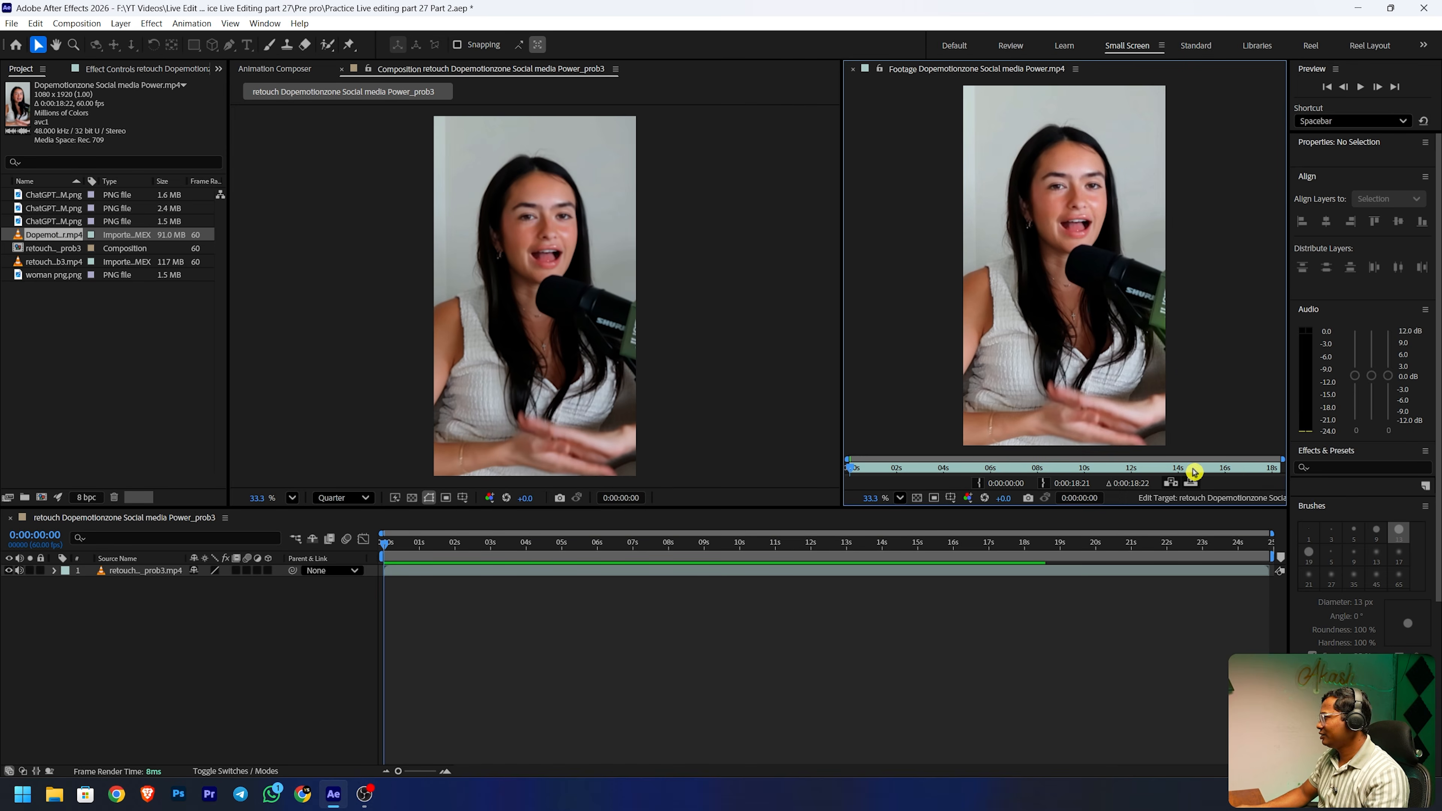
key("space")
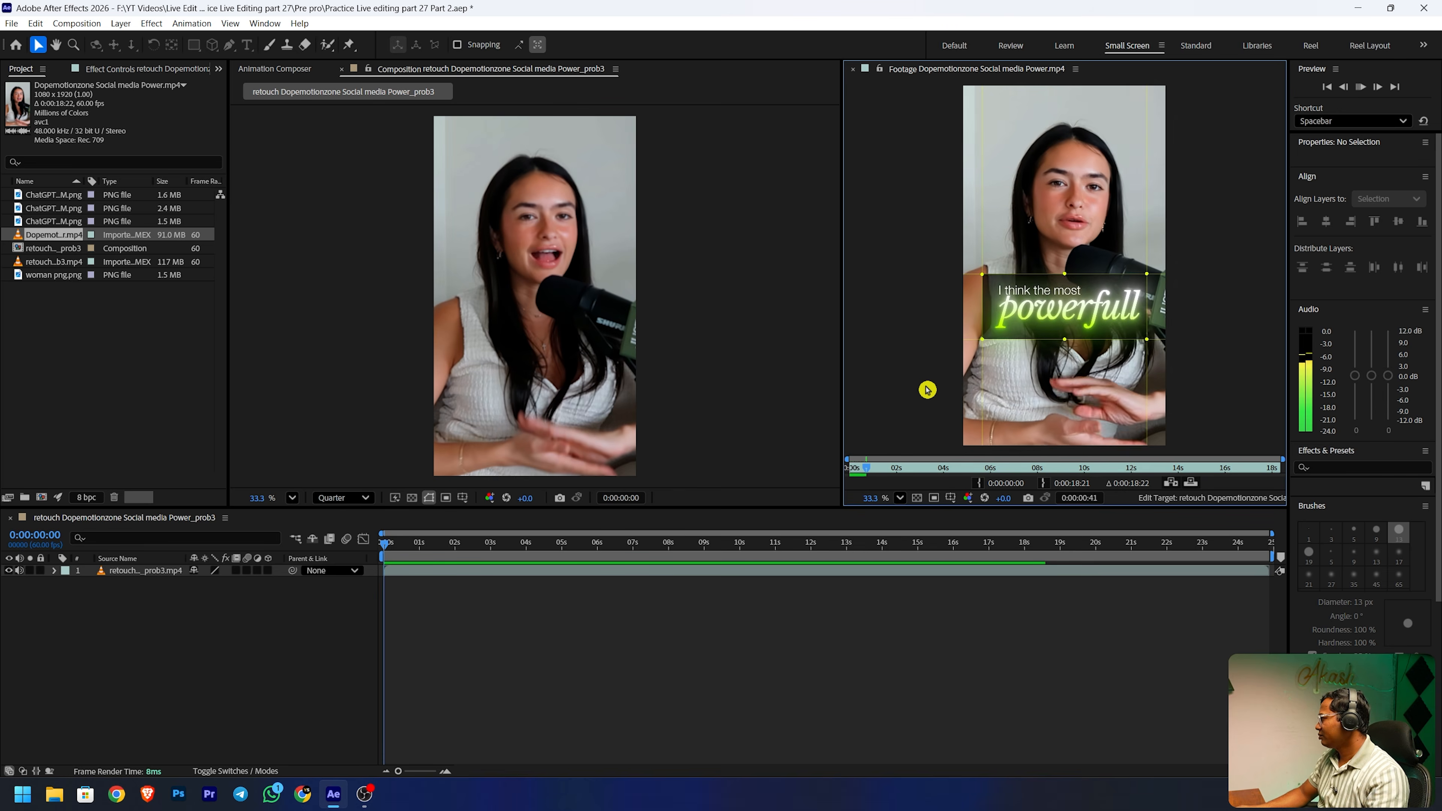
left_click(868, 467)
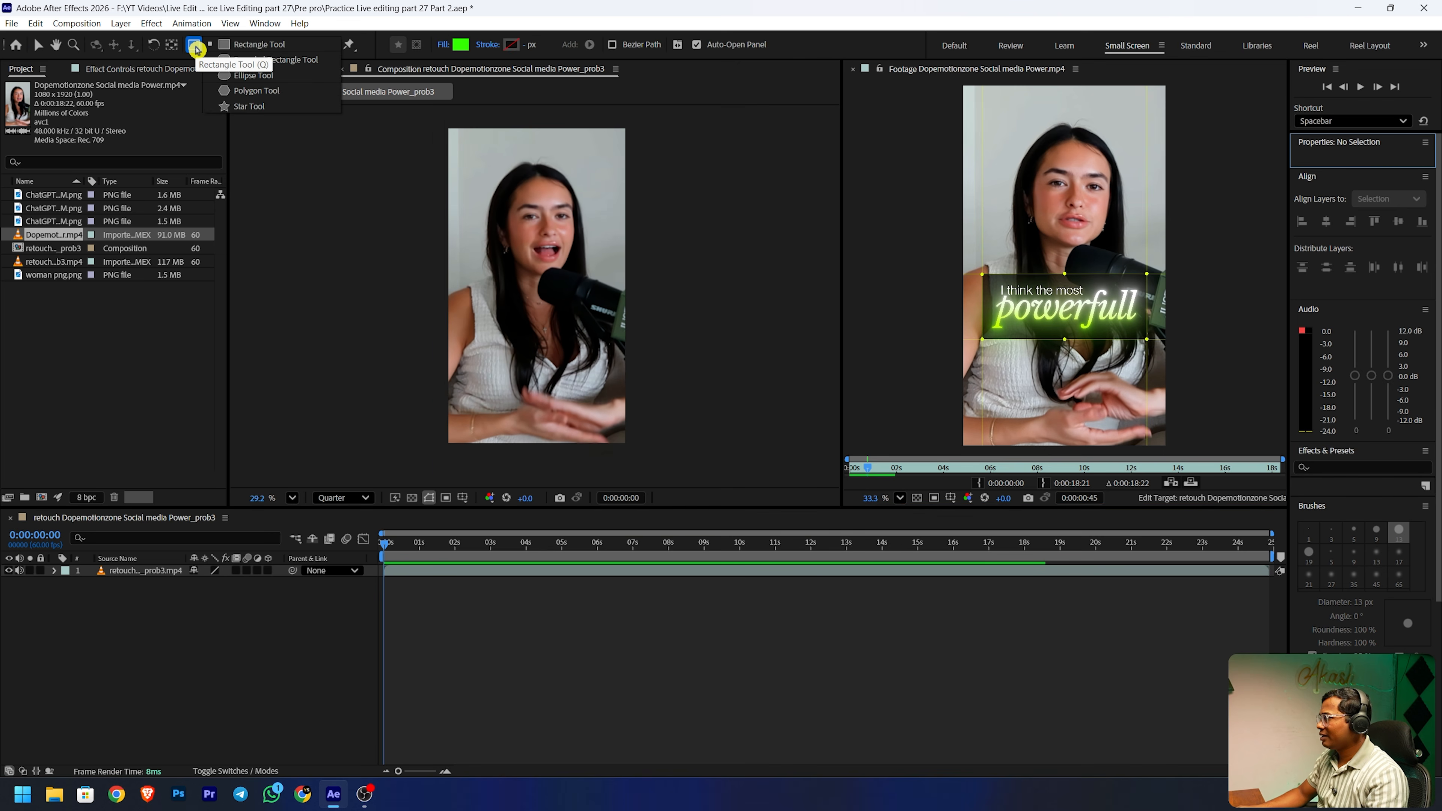
- Set up the Rectangle Tool with no fill and a solid-color stroke
left_click(193, 45)
left_click(444, 45)
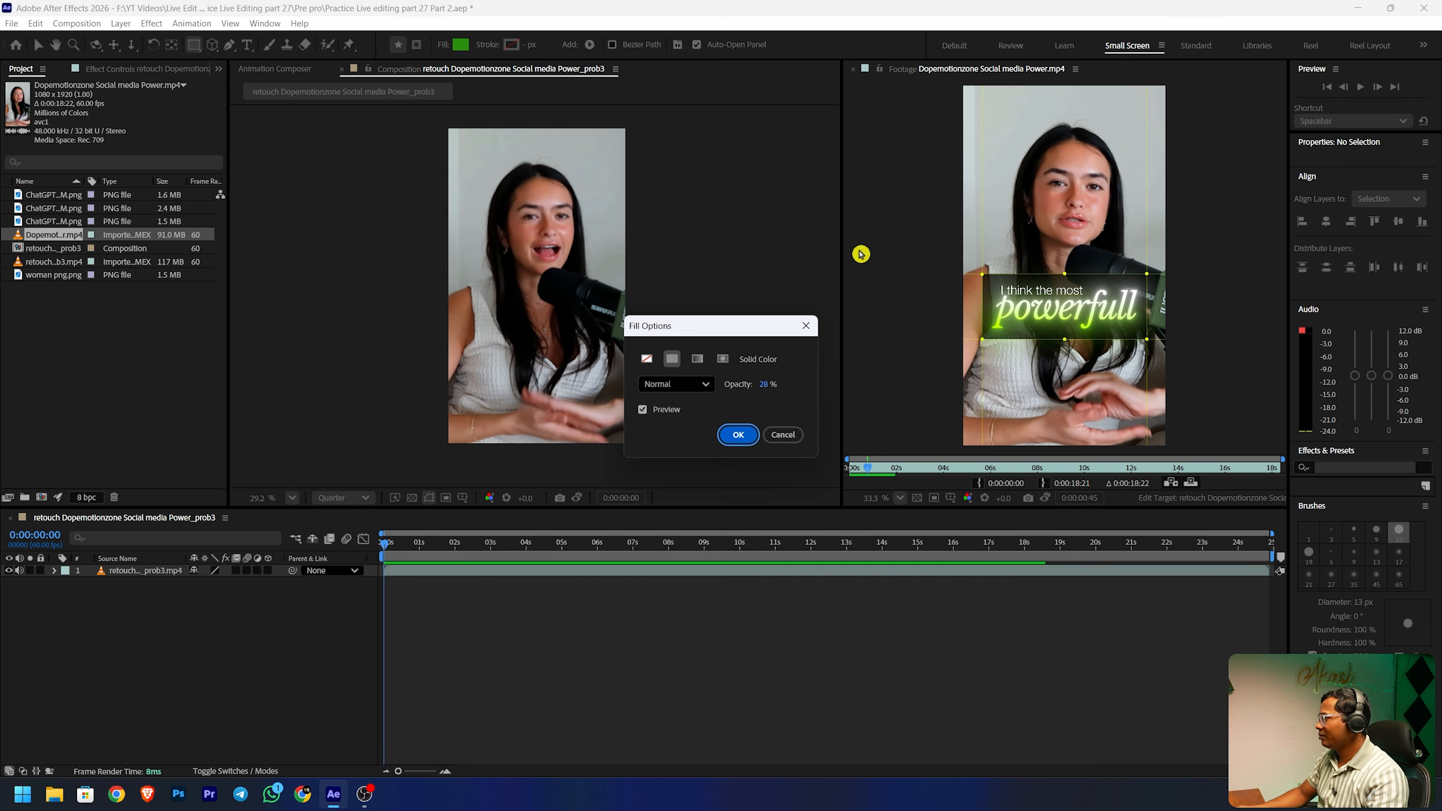
left_click(646, 358)
left_click(738, 434)
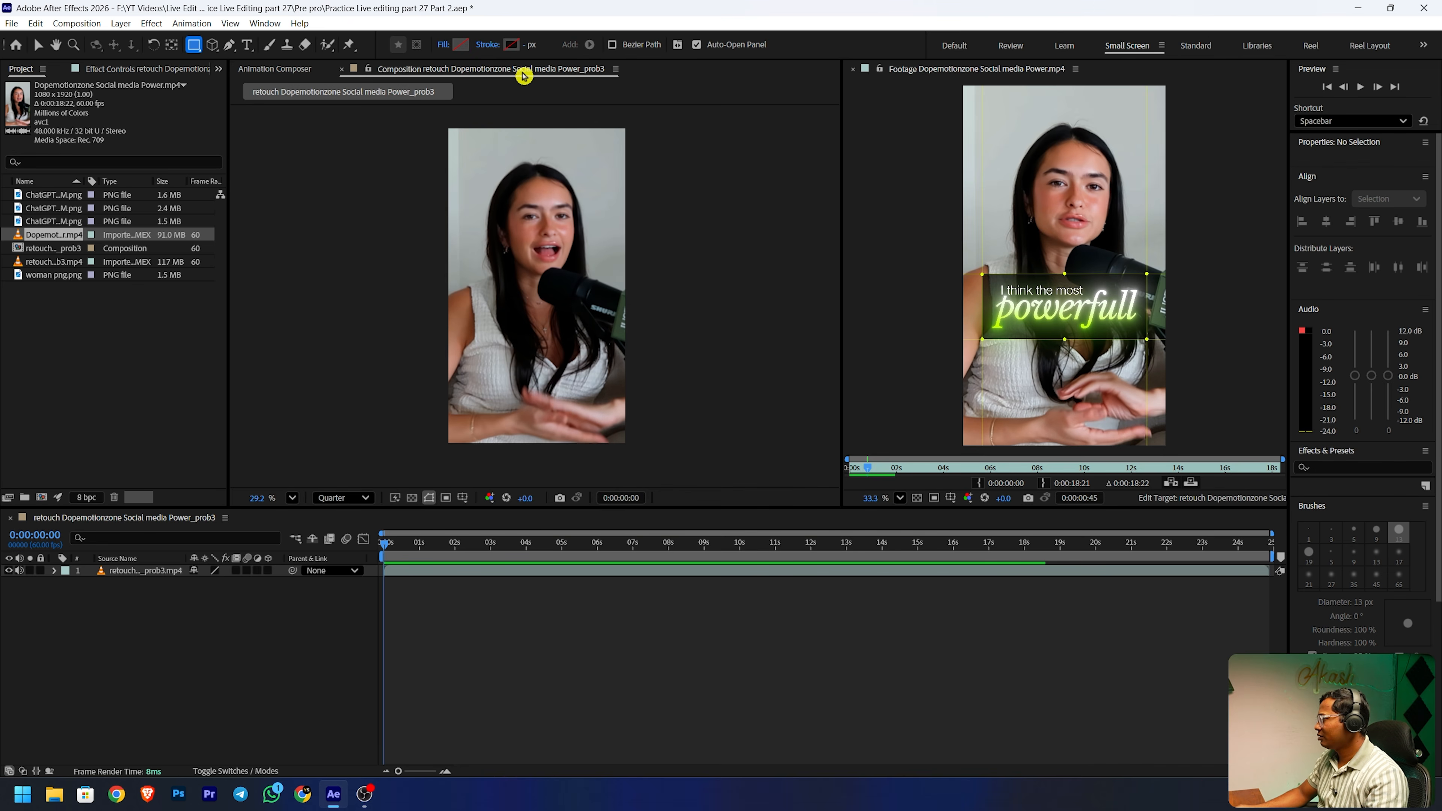
left_click(489, 45)
left_click(671, 358)
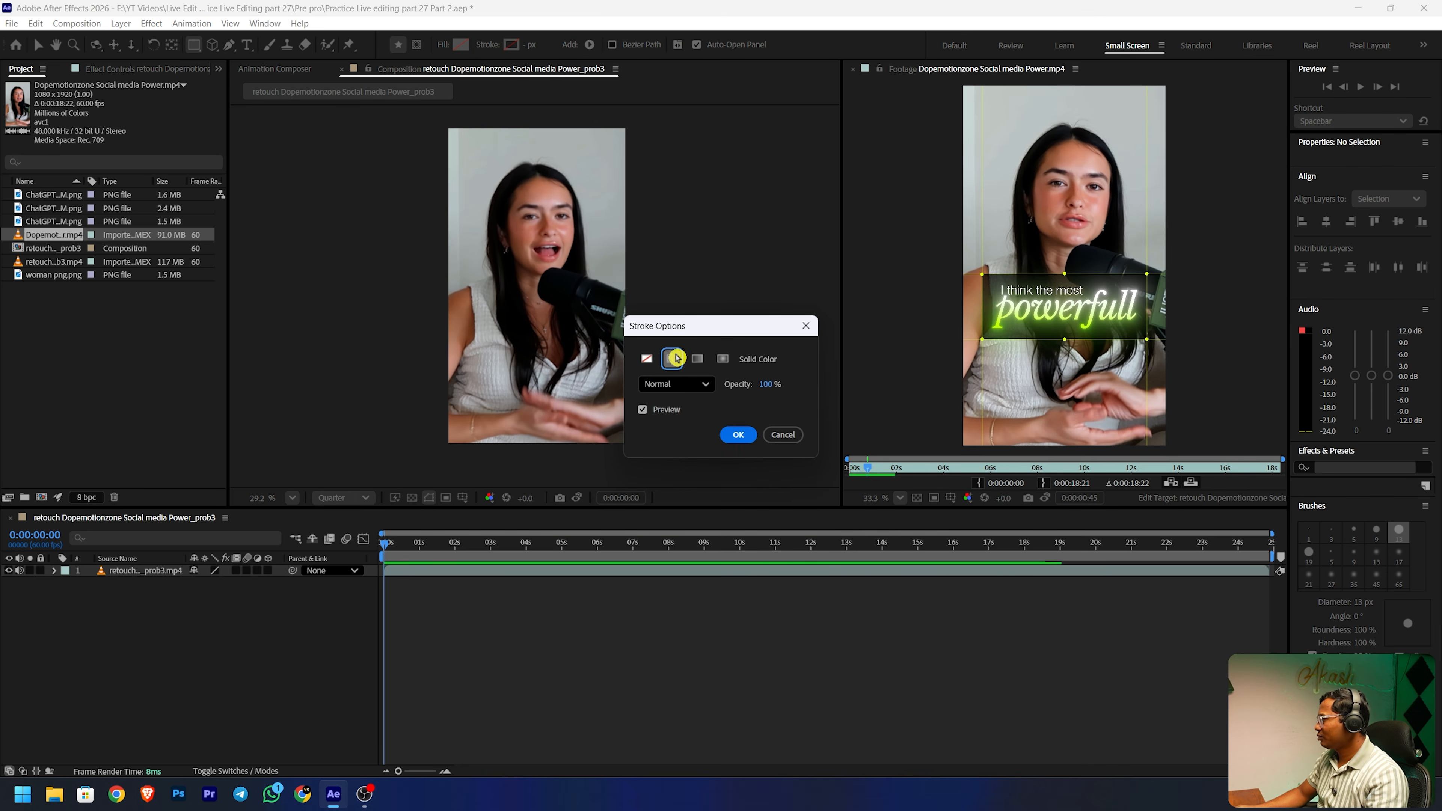
left_click(738, 435)
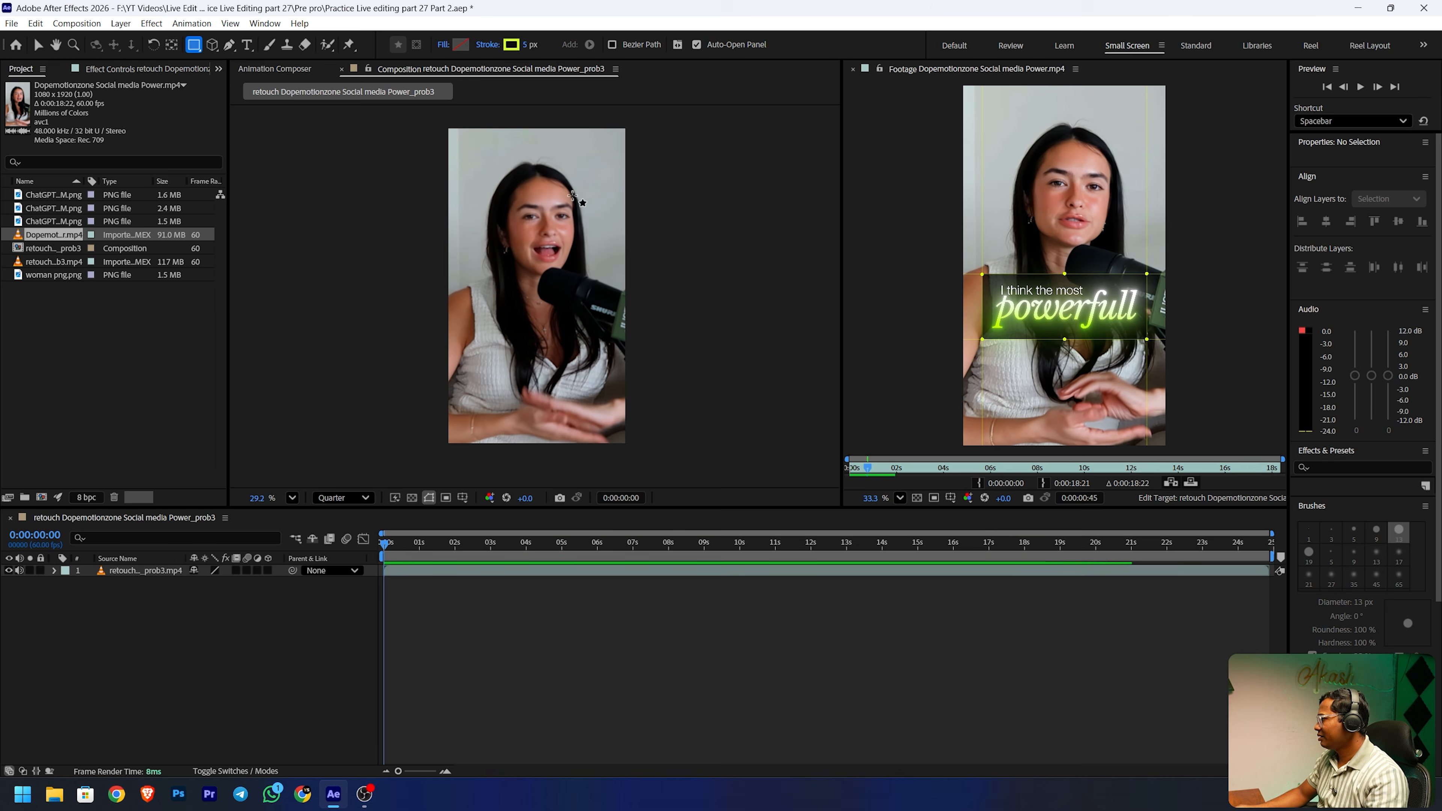
- Set the shape stroke color to CDFF00 and its width to 3 px
left_click(511, 45)
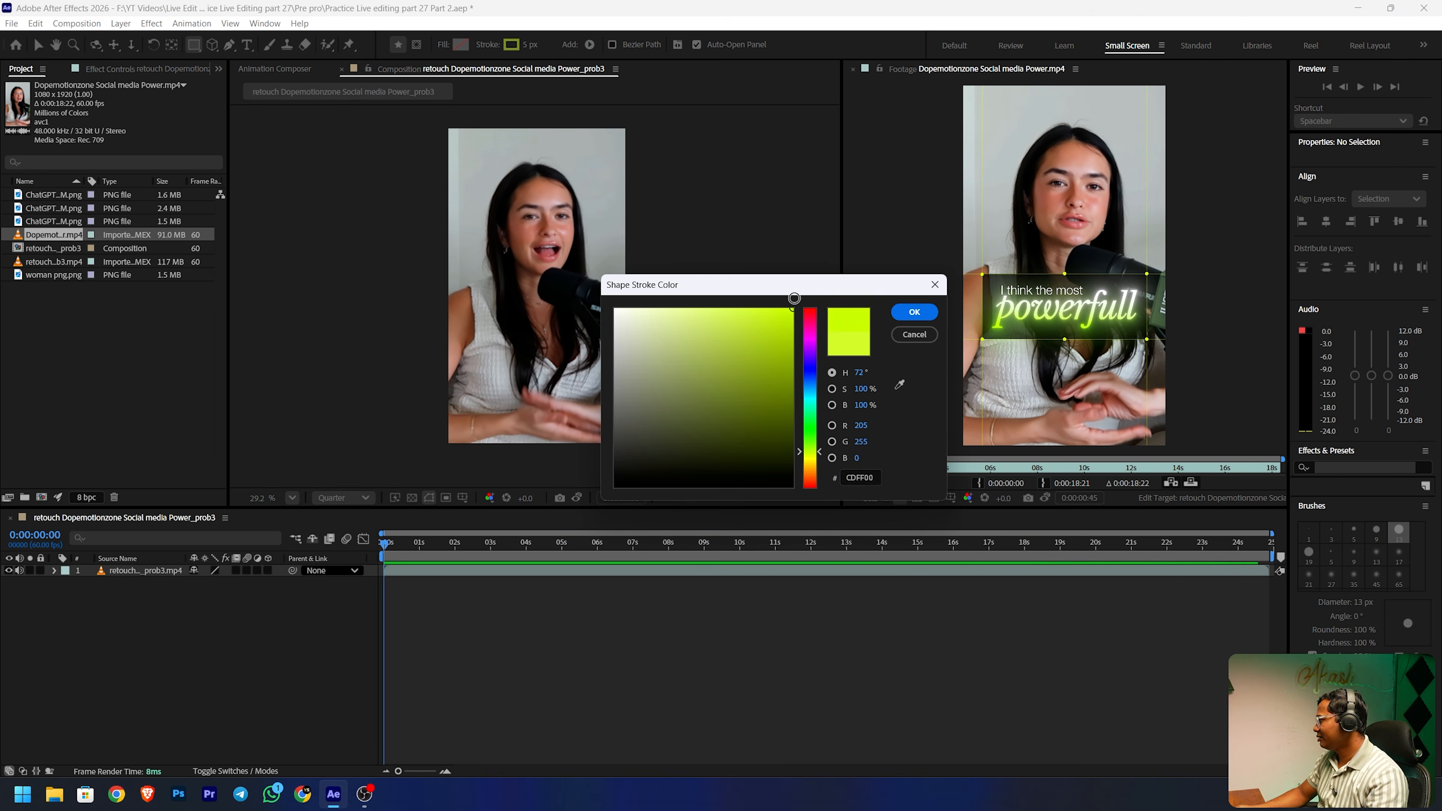
left_click(914, 312)
left_click(527, 46)
type("3")
key("Return")
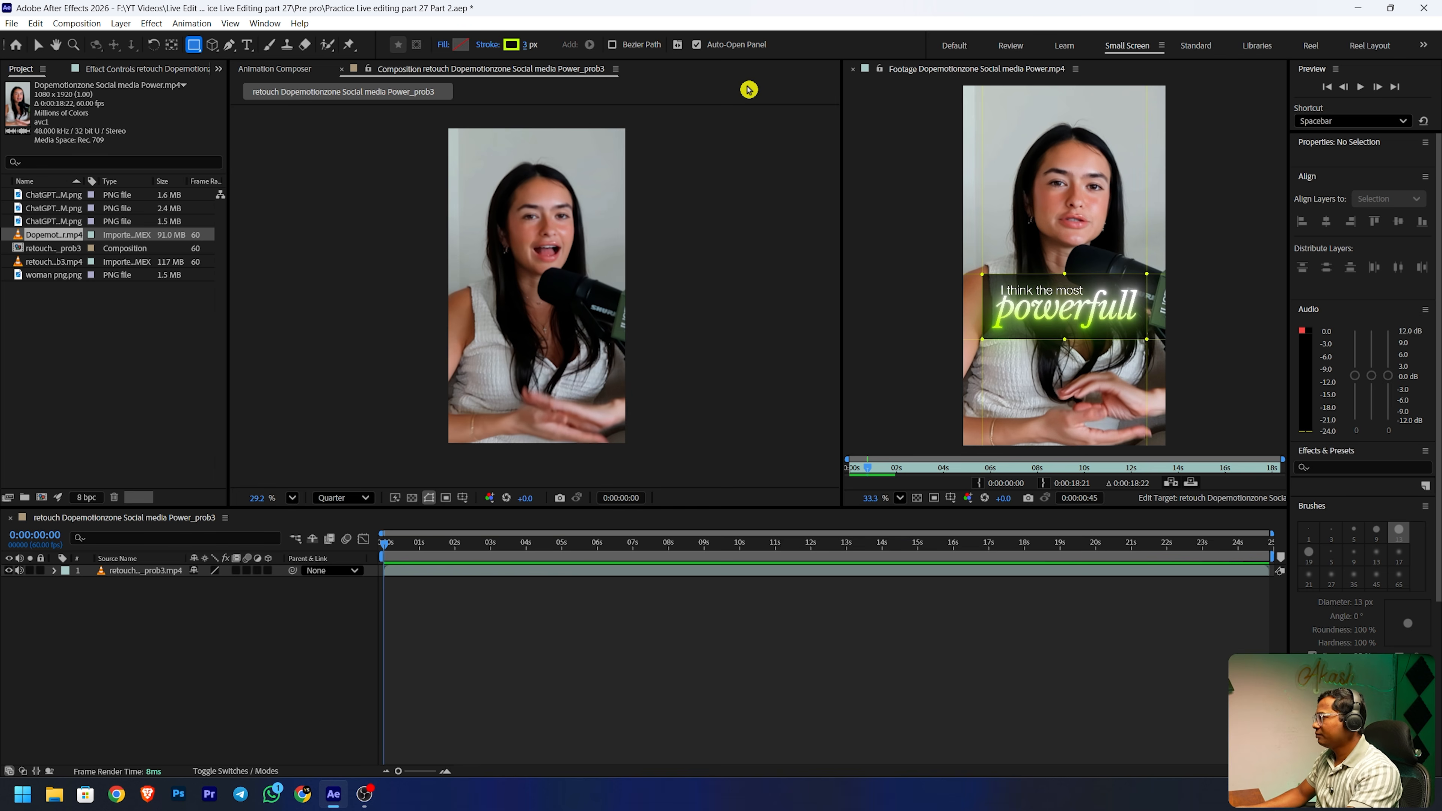
- Draw a tall outlined rectangle about 908 × 2132 px over the video, extending beyond the frame's upper and lower edges
scroll(463, 171, "down", 1)
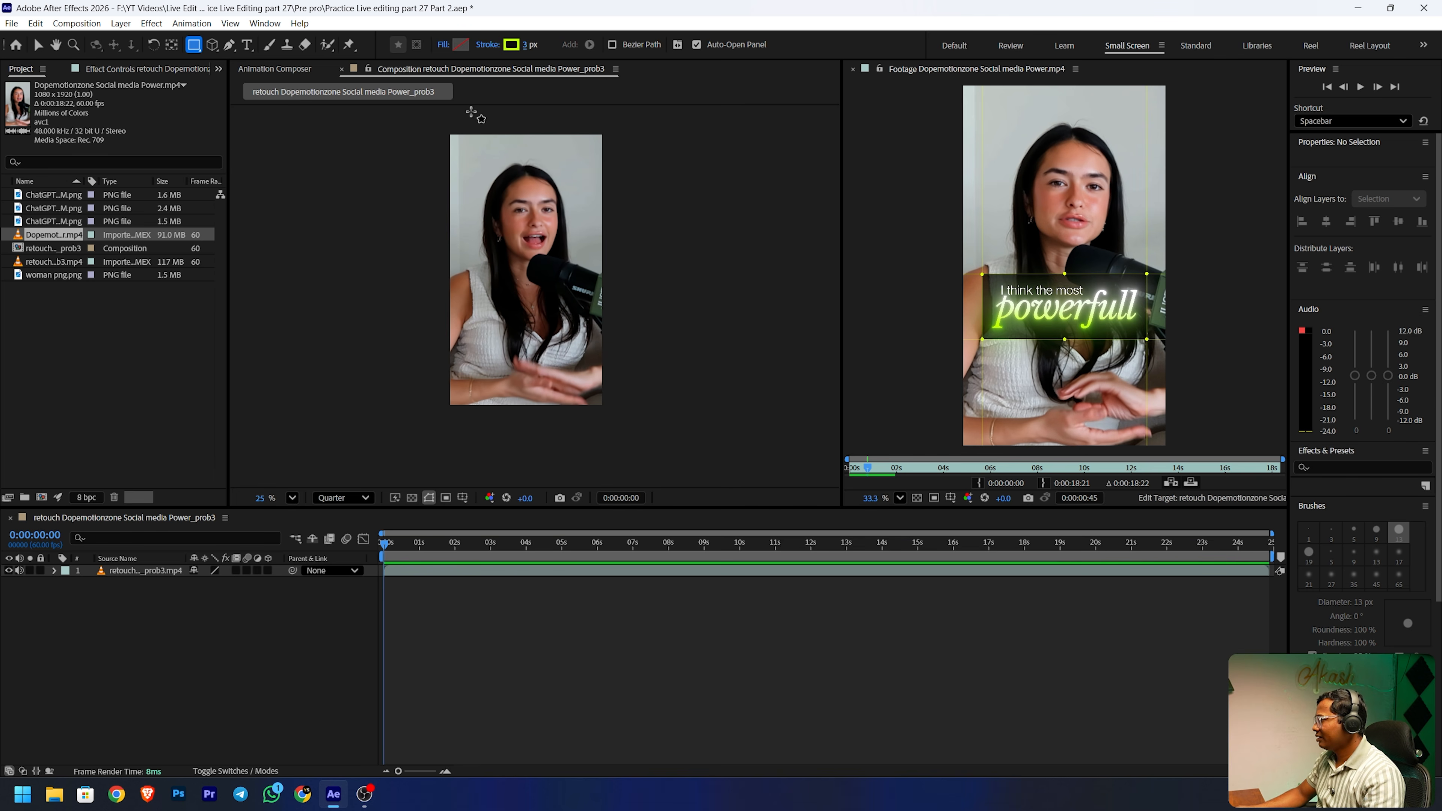
left_click_drag(458, 118, 588, 418)
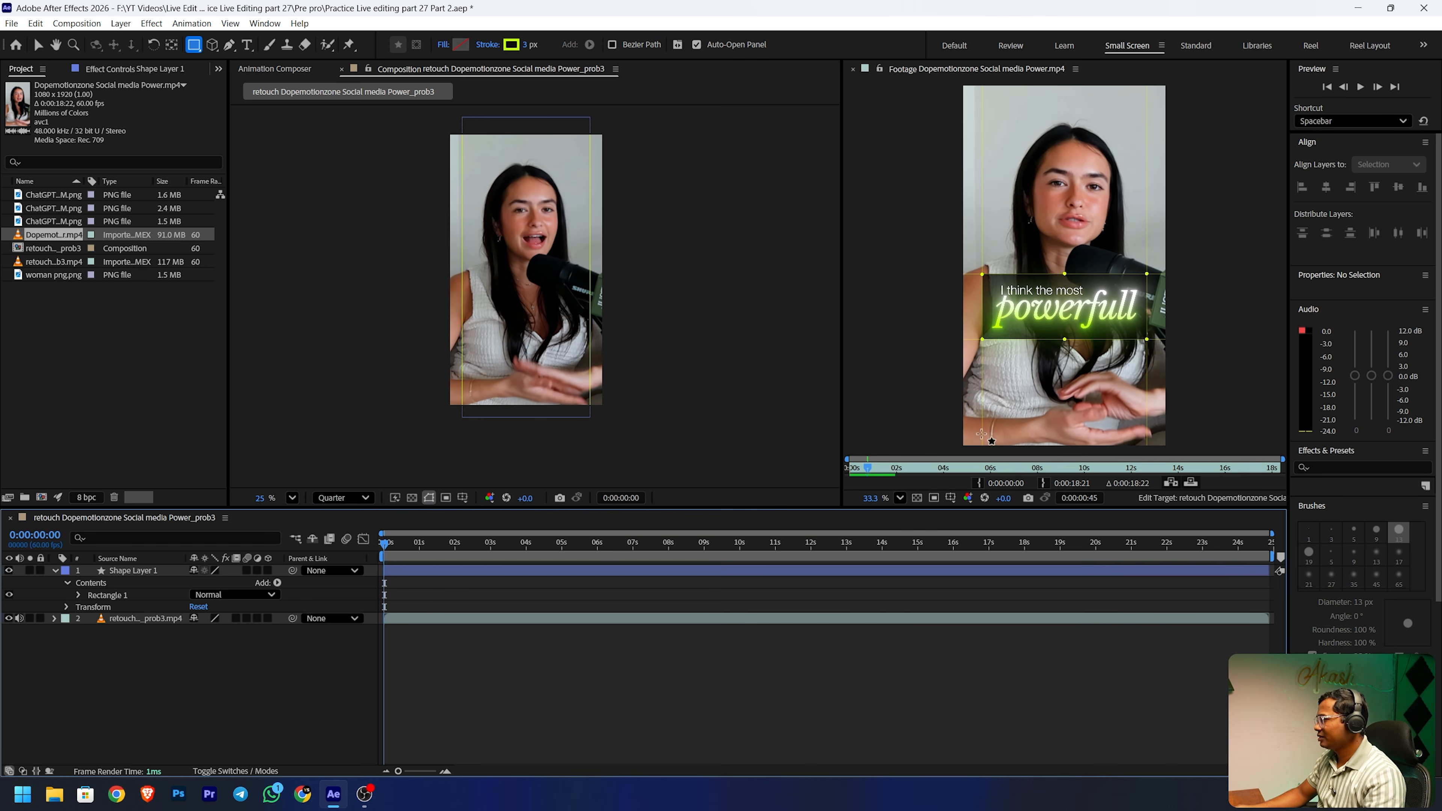
left_click(1324, 188)
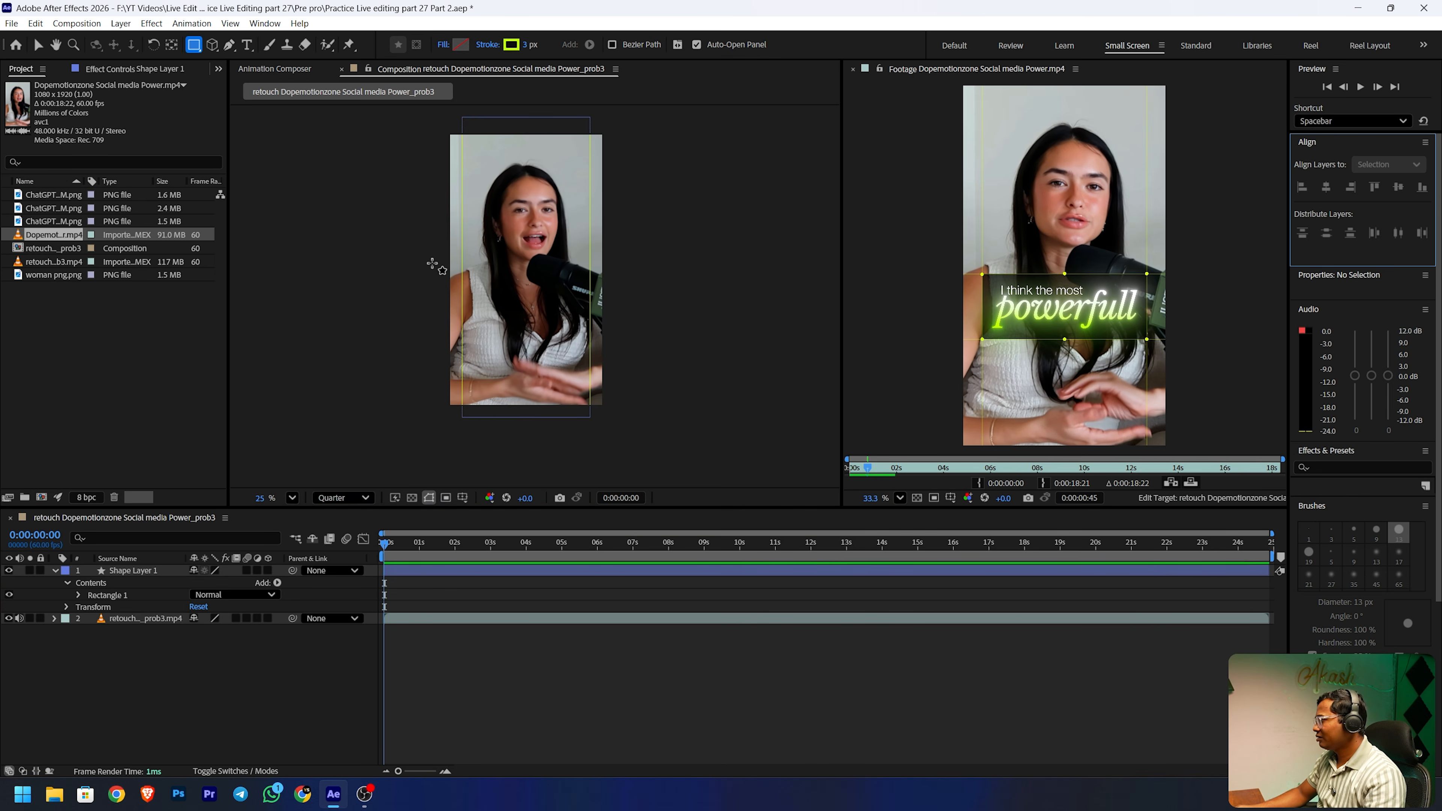
- Draw a wide outlined rectangle about 1600 × 316 px across the video as a separate shape layer, extending past both sides of the frame
left_click_drag(414, 251, 640, 295)
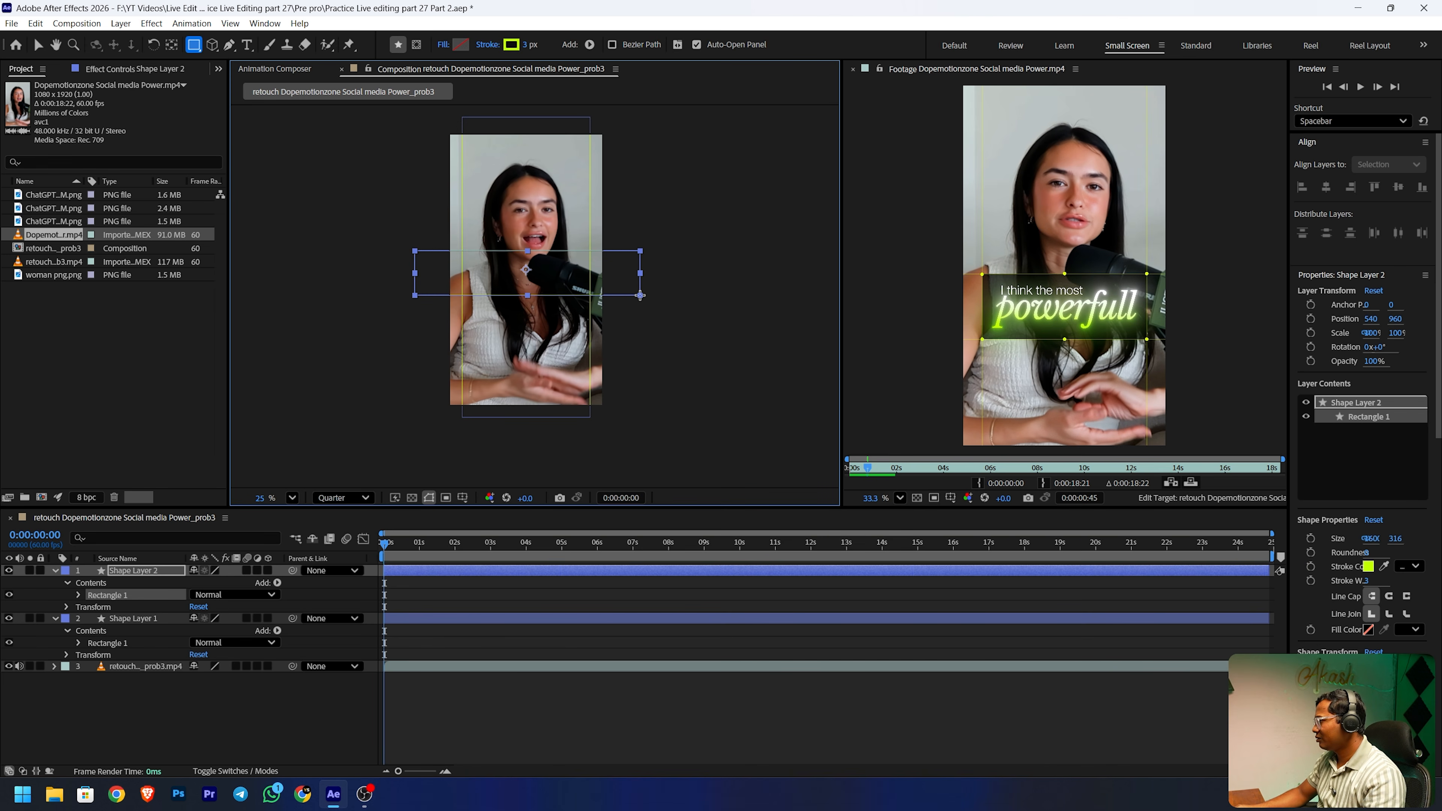
left_click(292, 498)
left_click(334, 217)
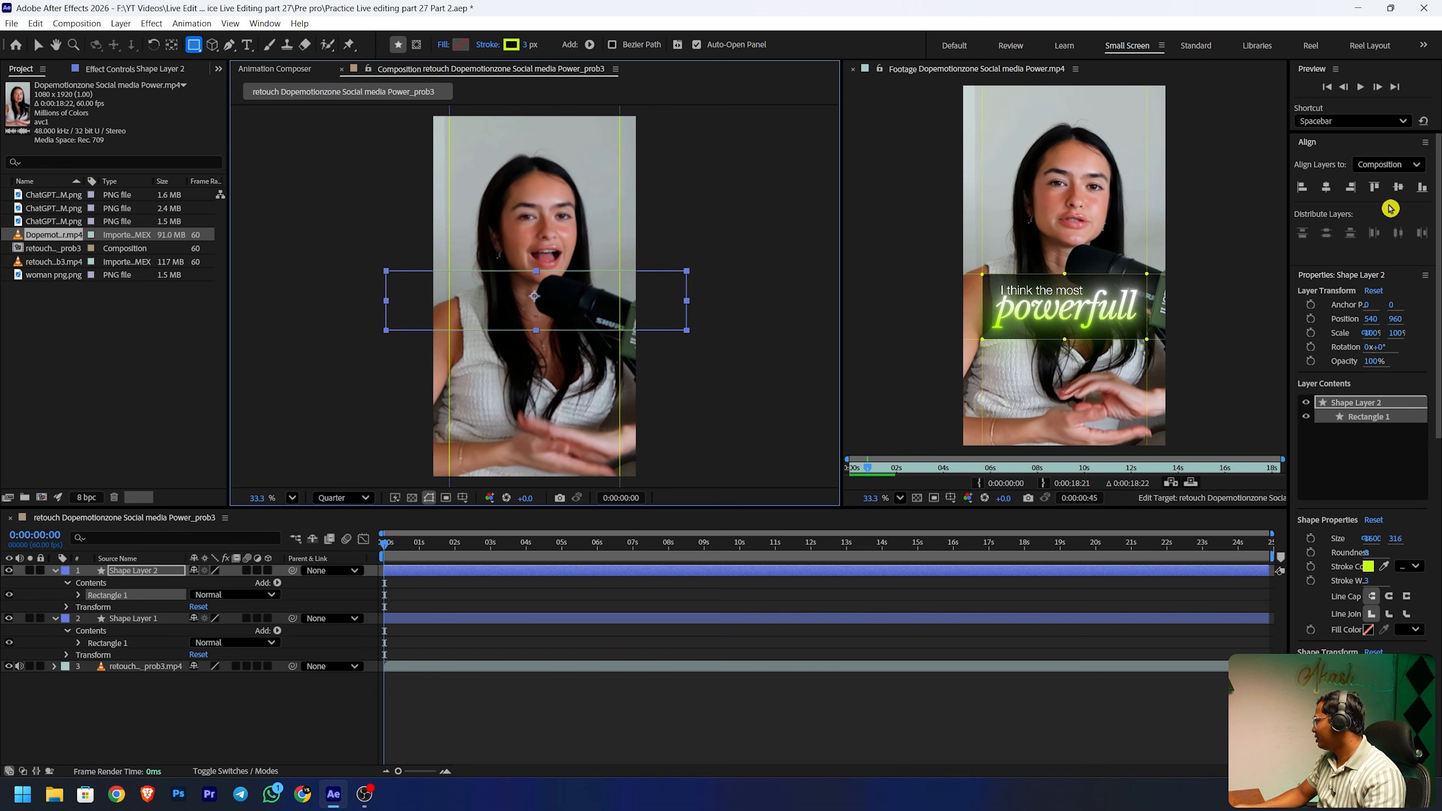
- Center the wide rectangle in the composition and lower it across the woman's chest, with its position at 540, 976
left_click(1327, 187)
left_click(1398, 187)
left_click(1395, 319)
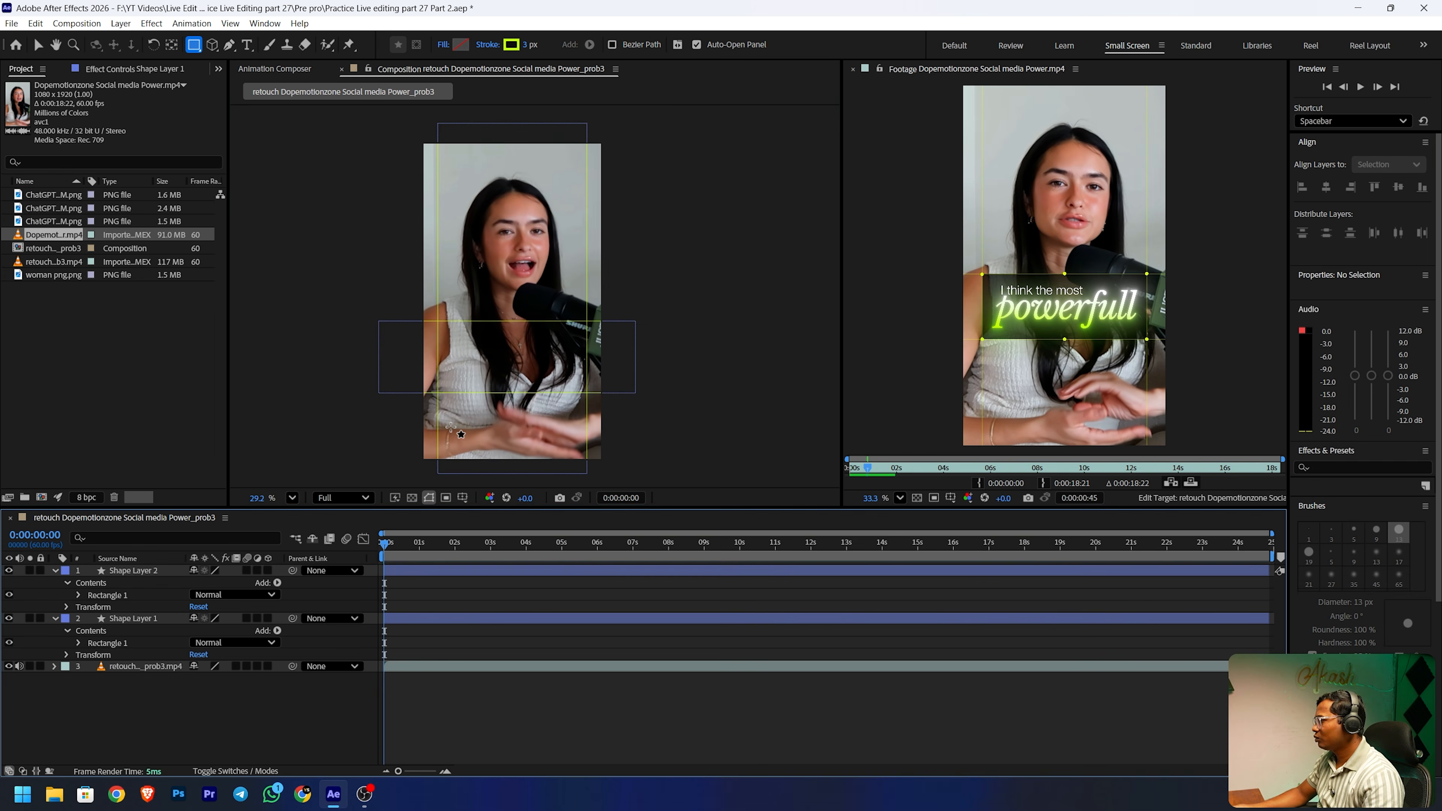
scroll(451, 427, "up", 2)
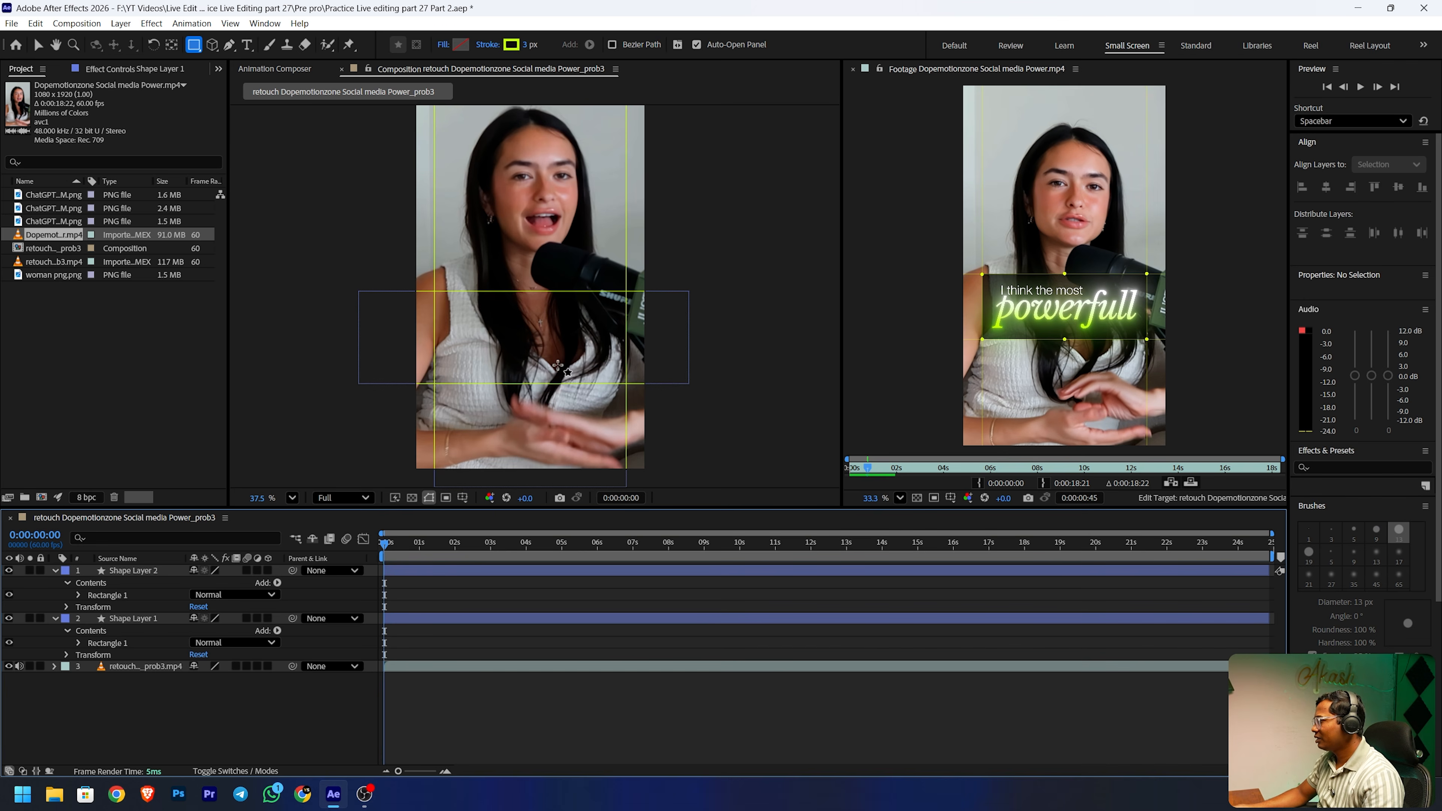
scroll(558, 365, "down", 1)
scroll(556, 311, "up", 1)
scroll(557, 312, "down", 2)
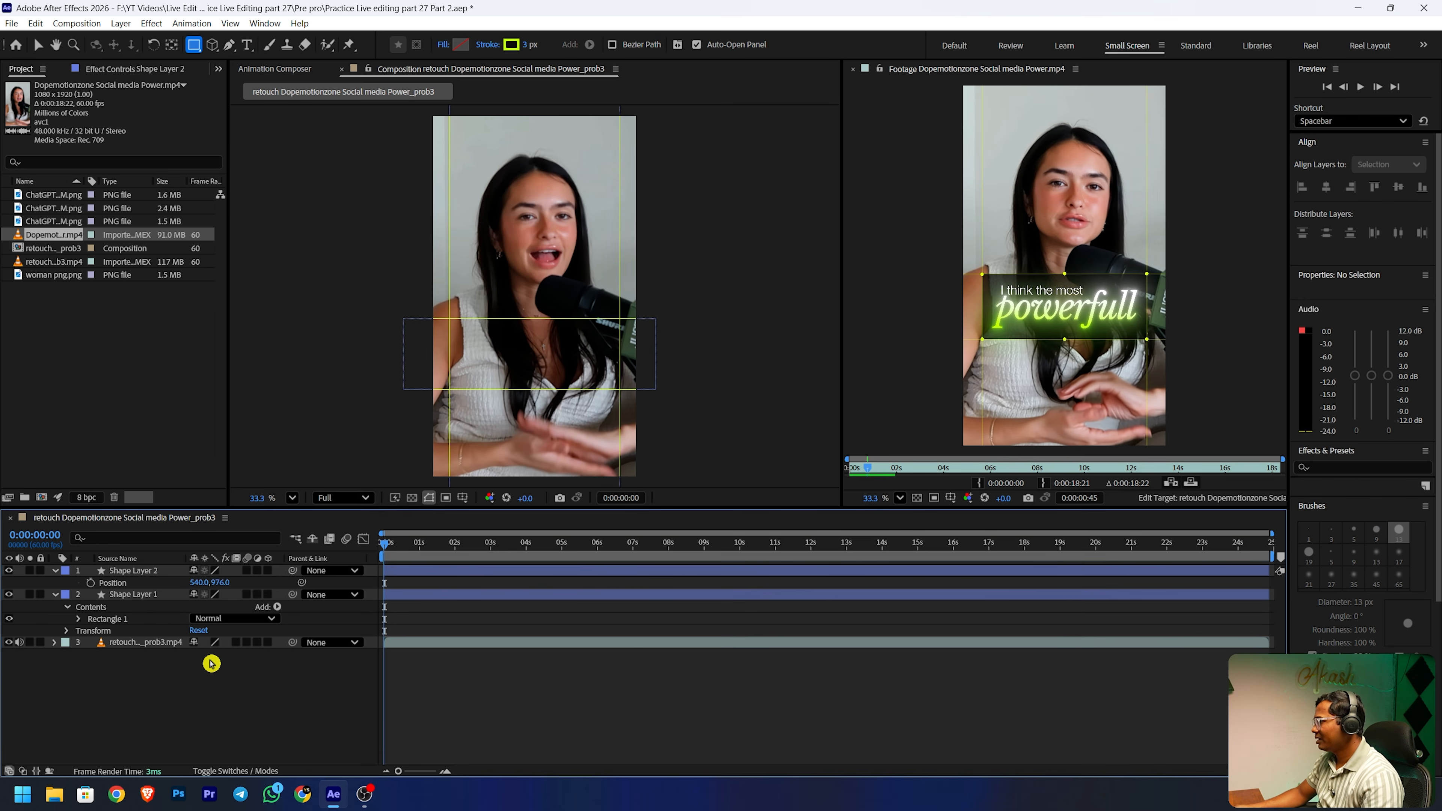
- Compare with the corner dots in the reference footage and set up the Ellipse Tool with a solid-color fill
scroll(977, 284, "up", 3)
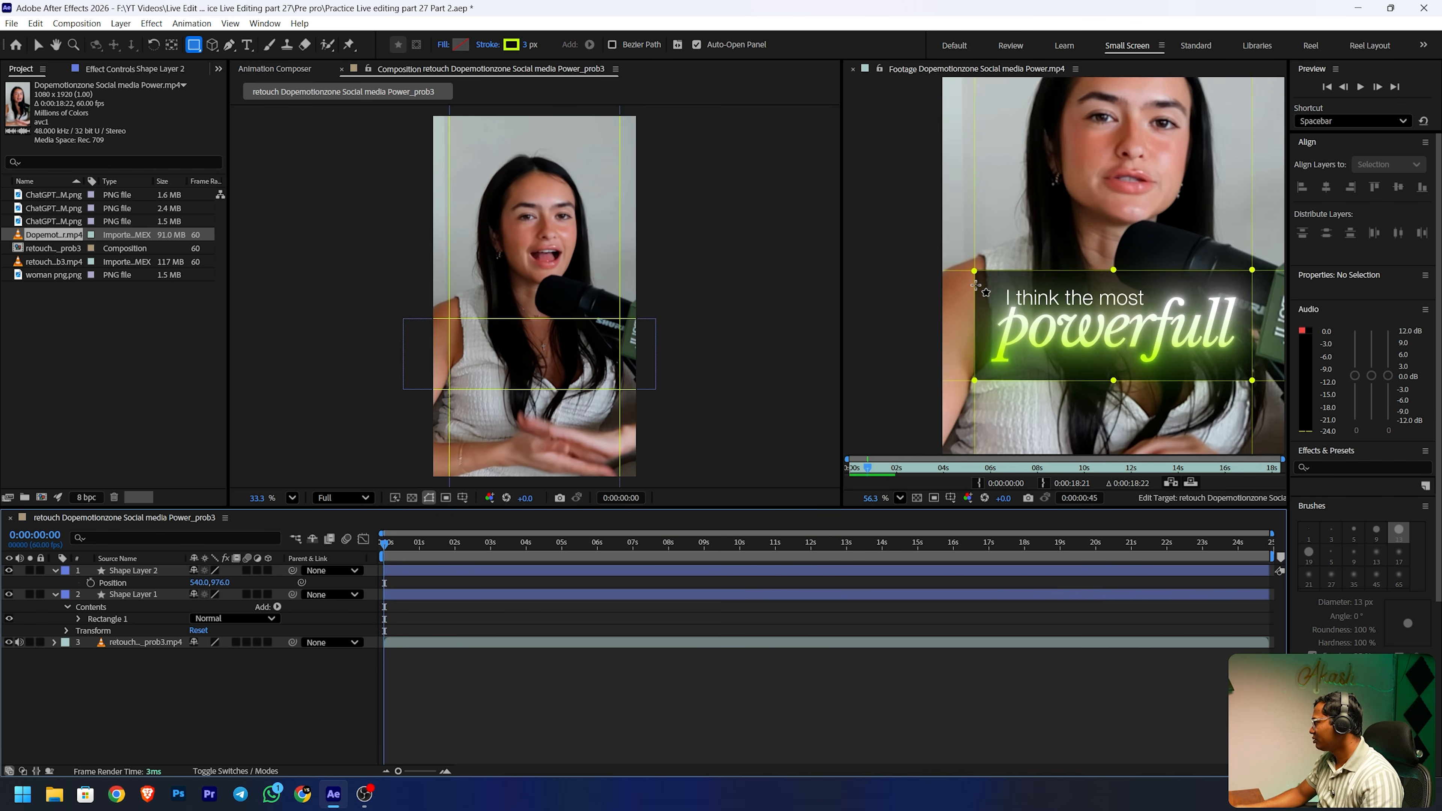
scroll(976, 284, "up", 2)
left_click(193, 52)
left_click_drag(193, 55, 256, 76)
left_click(457, 46)
left_click(672, 359)
left_click(738, 435)
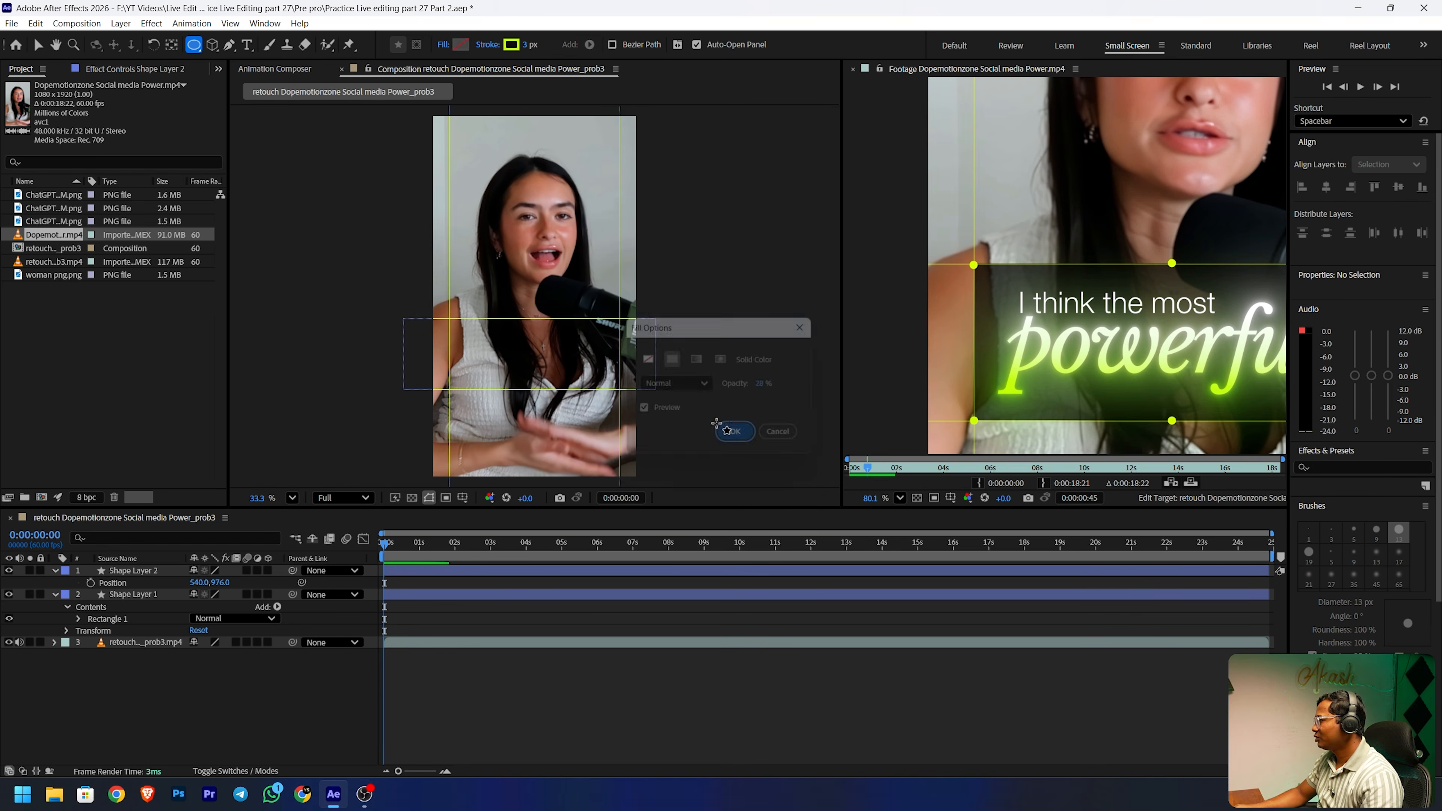
- Set the ellipse fill color to the yellow-green E6FF00 sampled from the stroke swatch
left_click(454, 48)
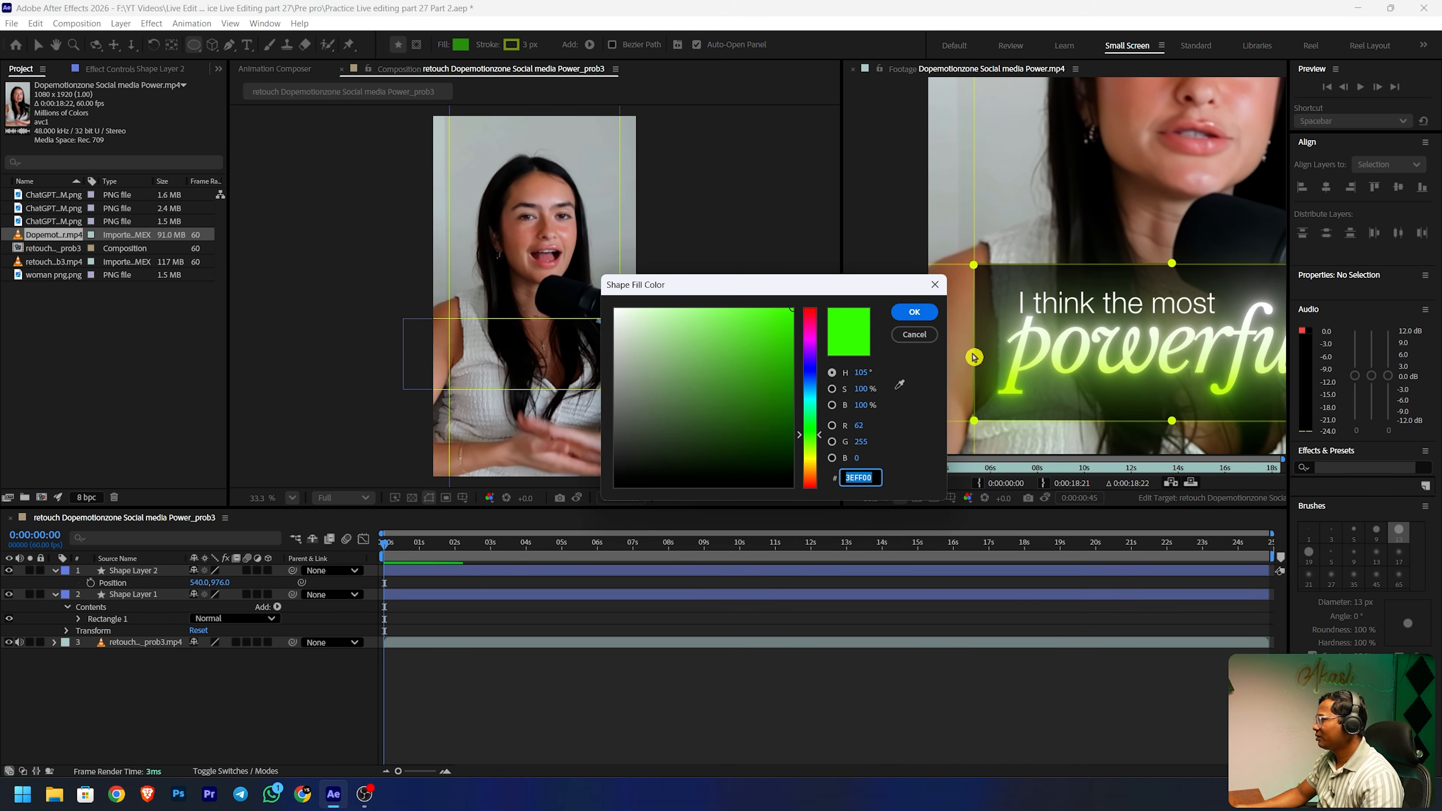
left_click(899, 385)
left_click(510, 44)
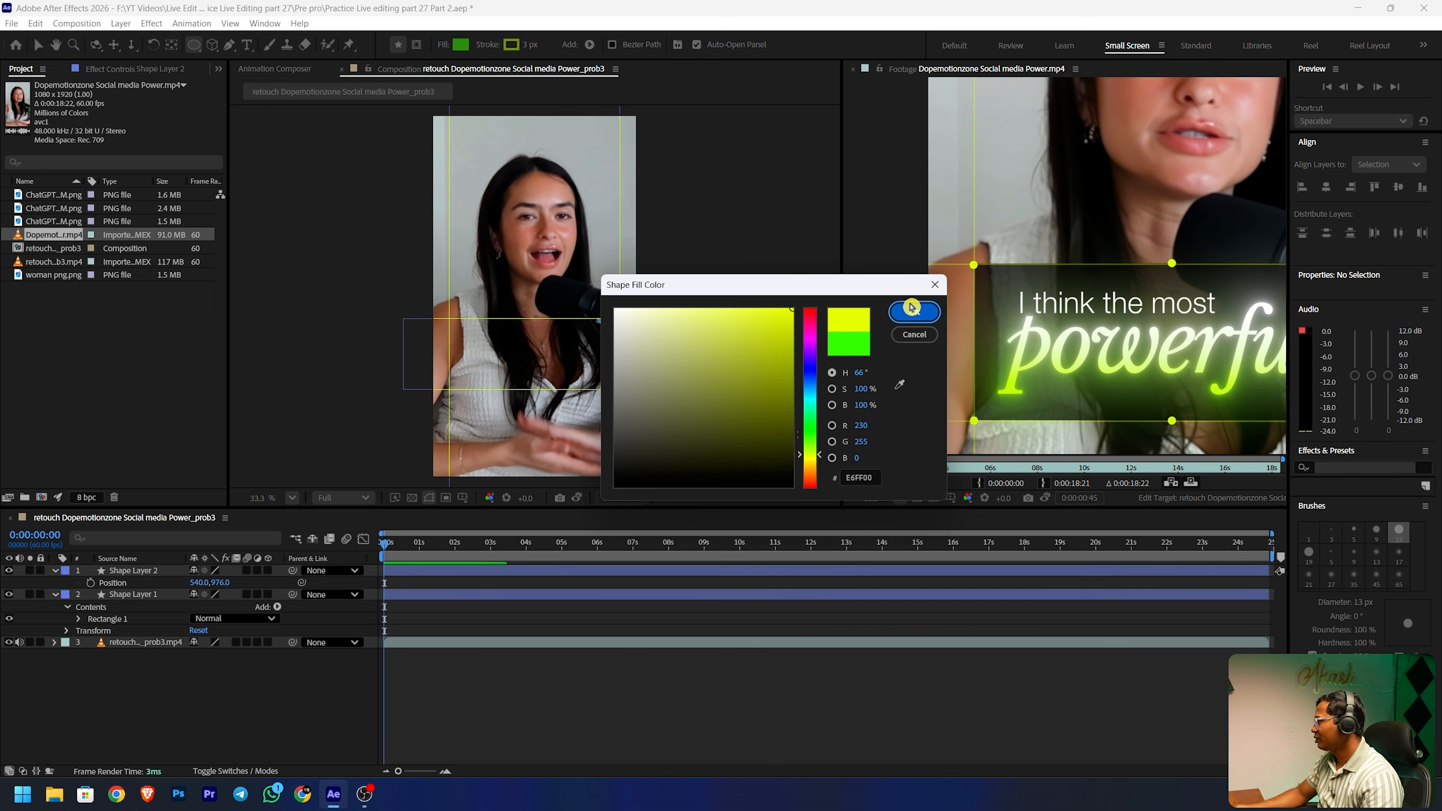
left_click(915, 312)
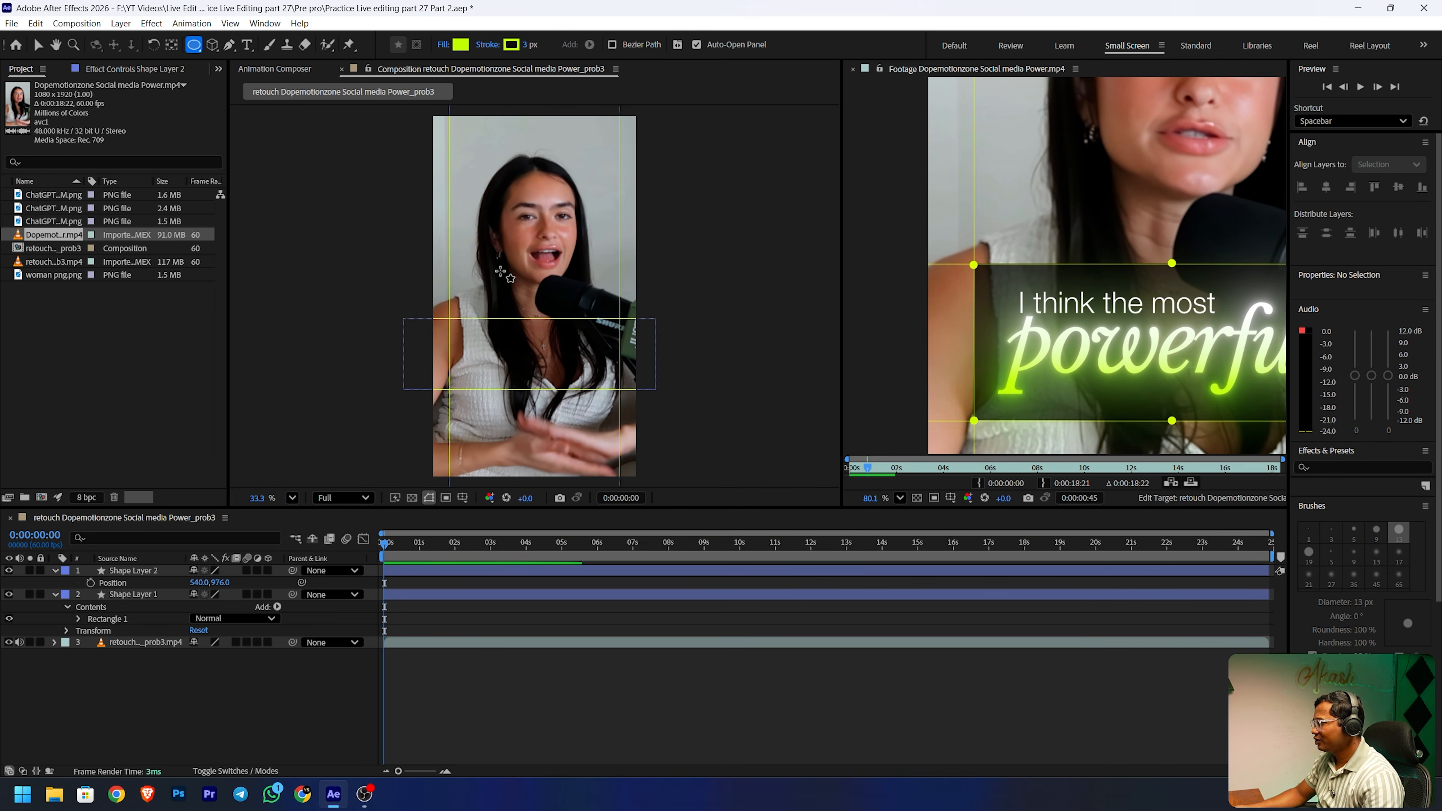
- Draw a small filled circle about 18.7 px across on the woman's neck, just above the wide rectangle
scroll(500, 273, "up", 5)
scroll(500, 272, "up", 1)
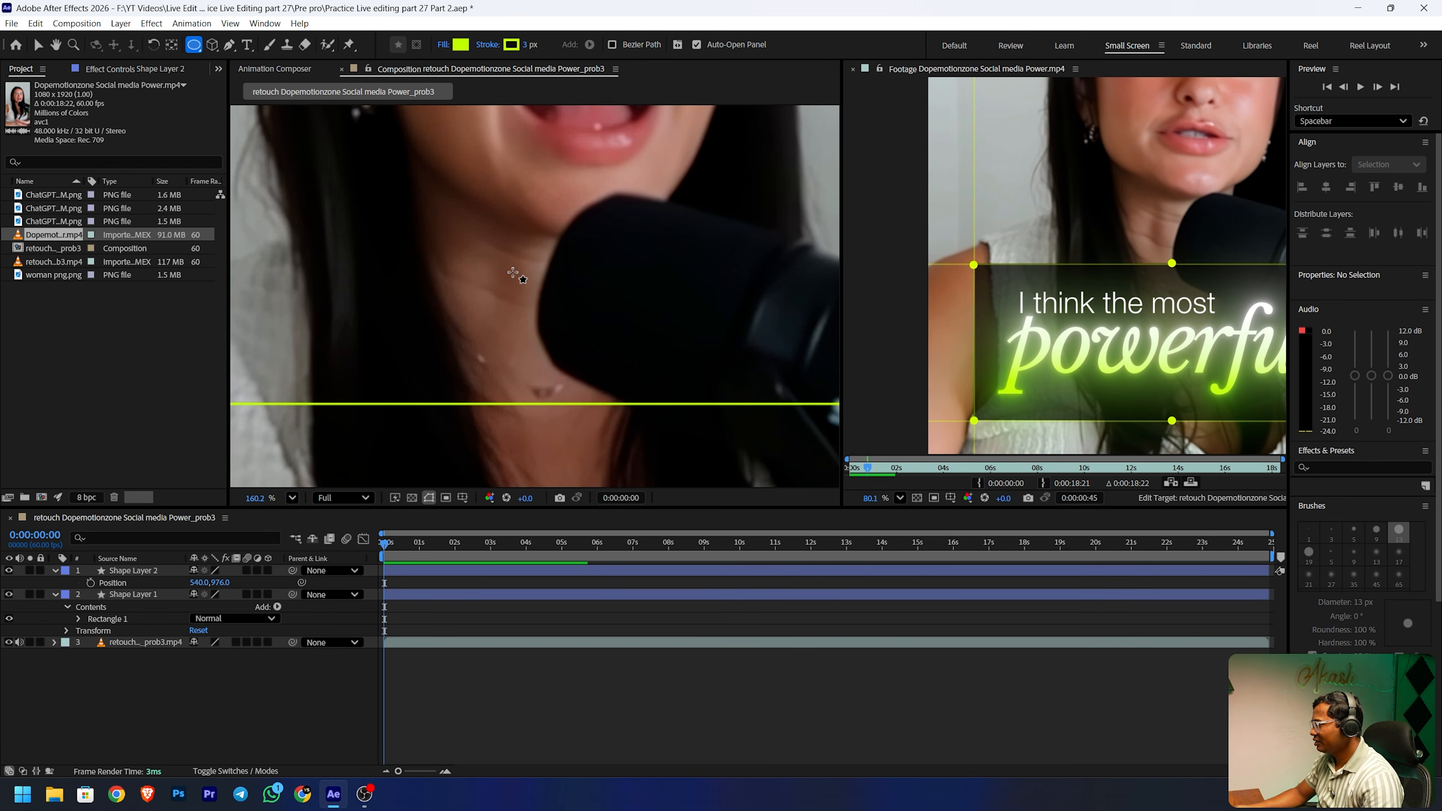
left_click_drag(512, 274, 516, 275)
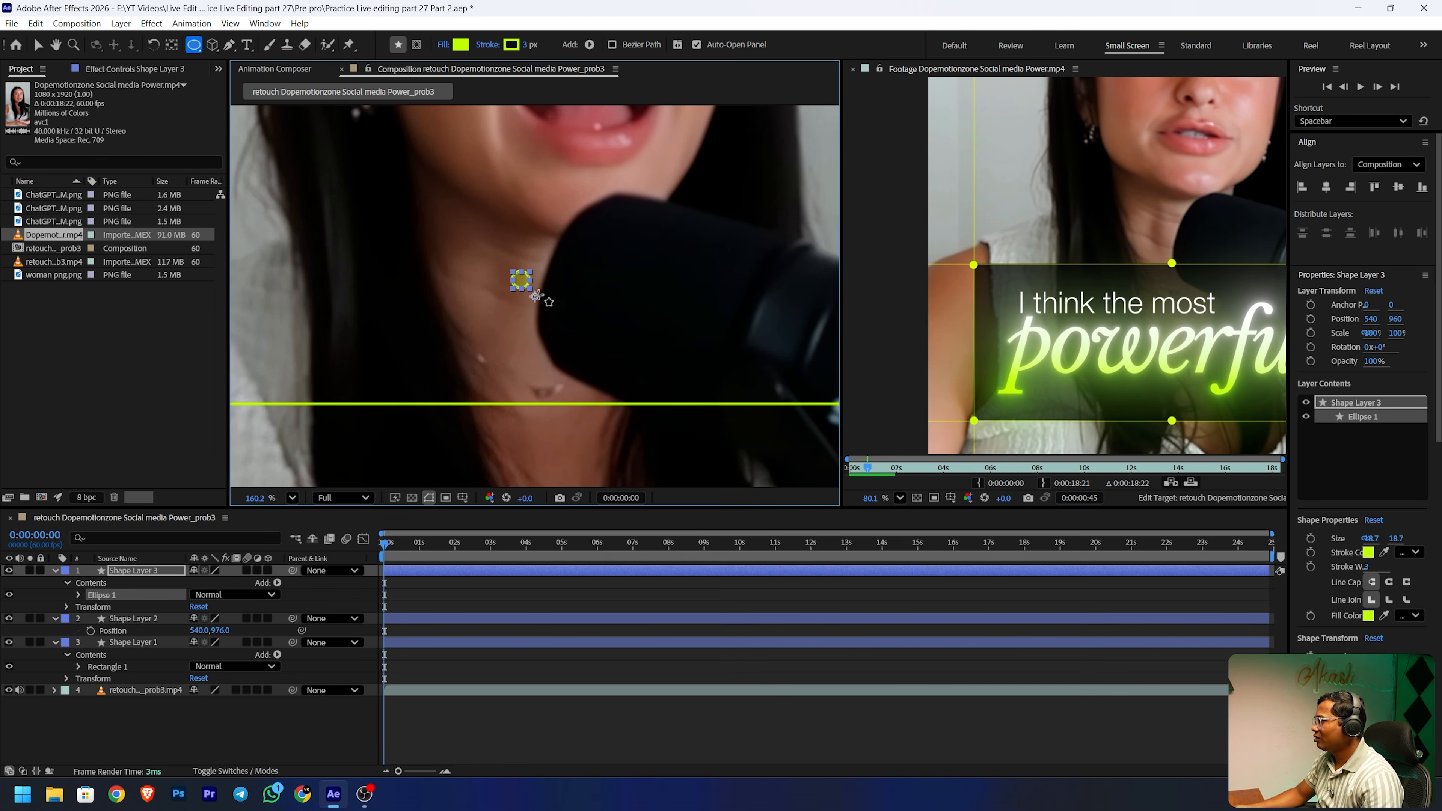
- Raise the small circle's fill opacity and remove its stroke
left_click(445, 44)
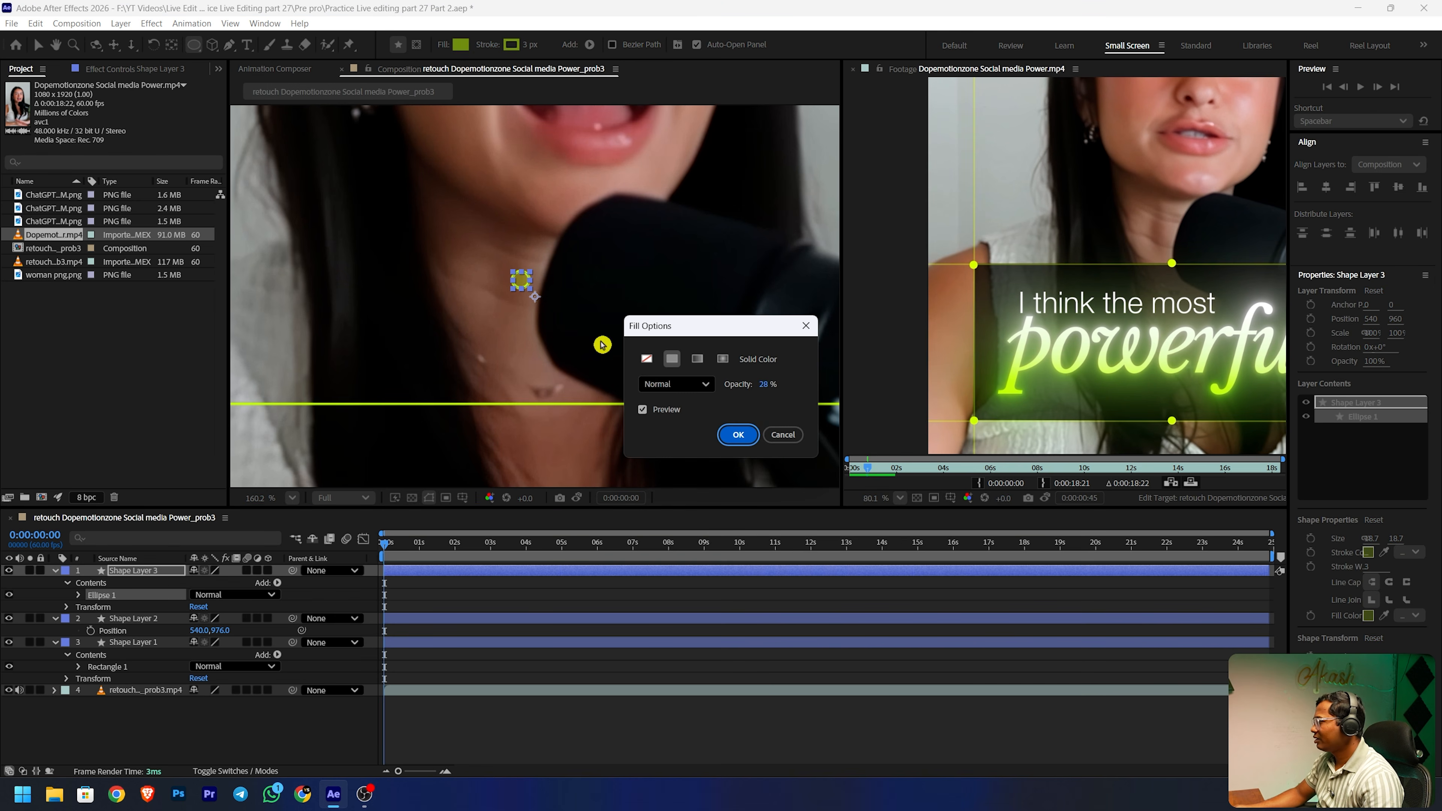
left_click_drag(766, 387, 1438, 418)
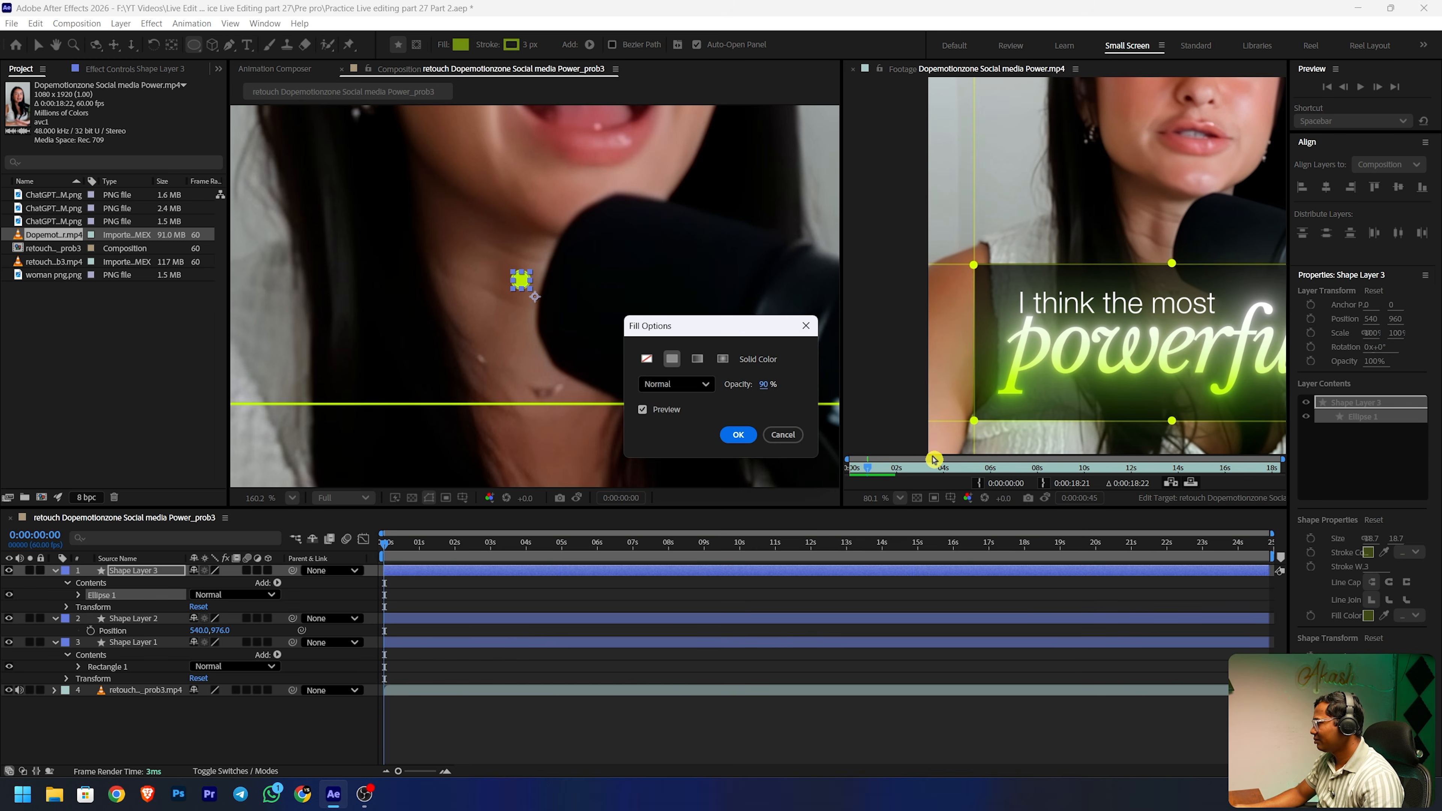
key("Return")
left_click(487, 44)
left_click(649, 358)
left_click(741, 437)
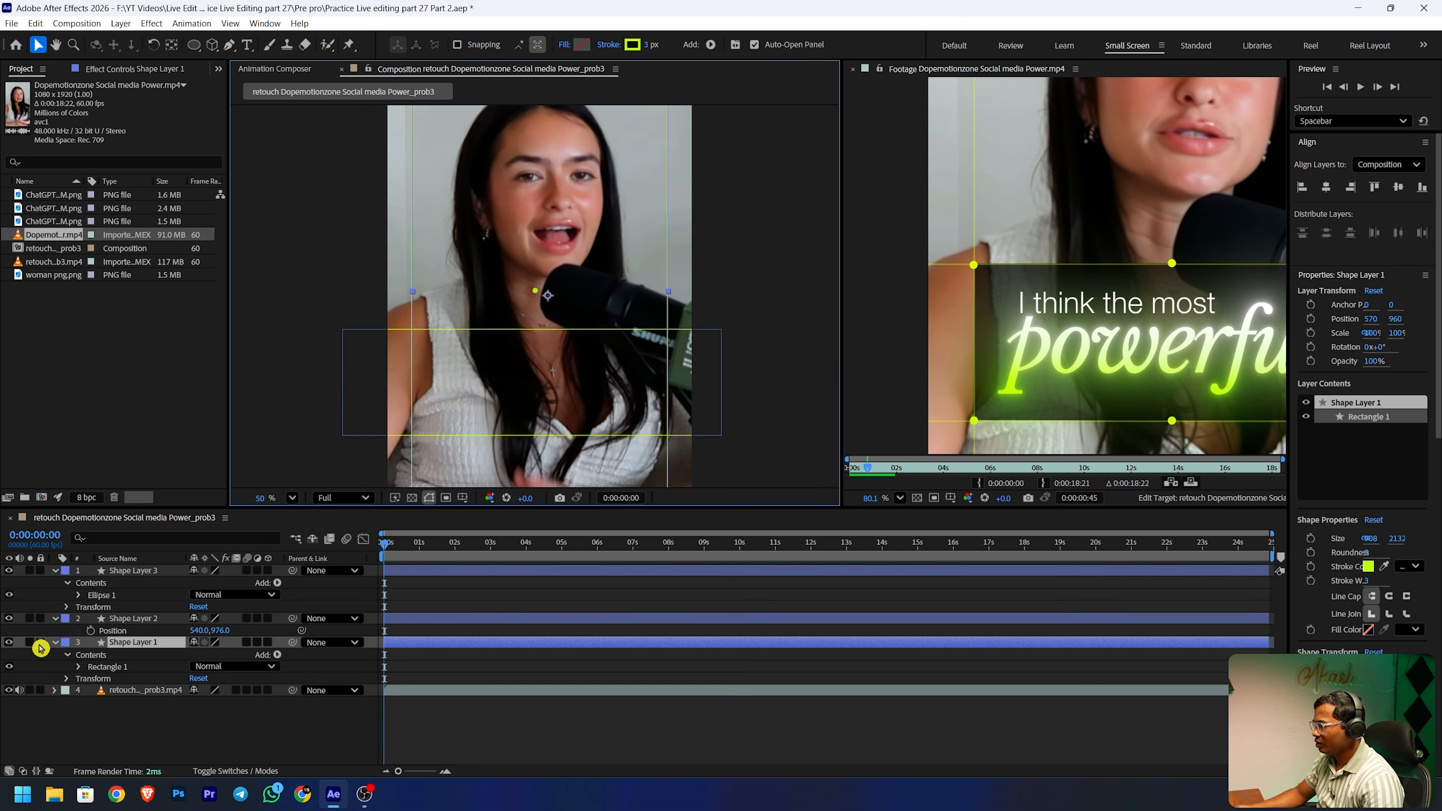
- Lock both rectangle layers and move the circle onto the upper-left intersection of the guide lines
left_click(40, 642)
left_click(40, 618)
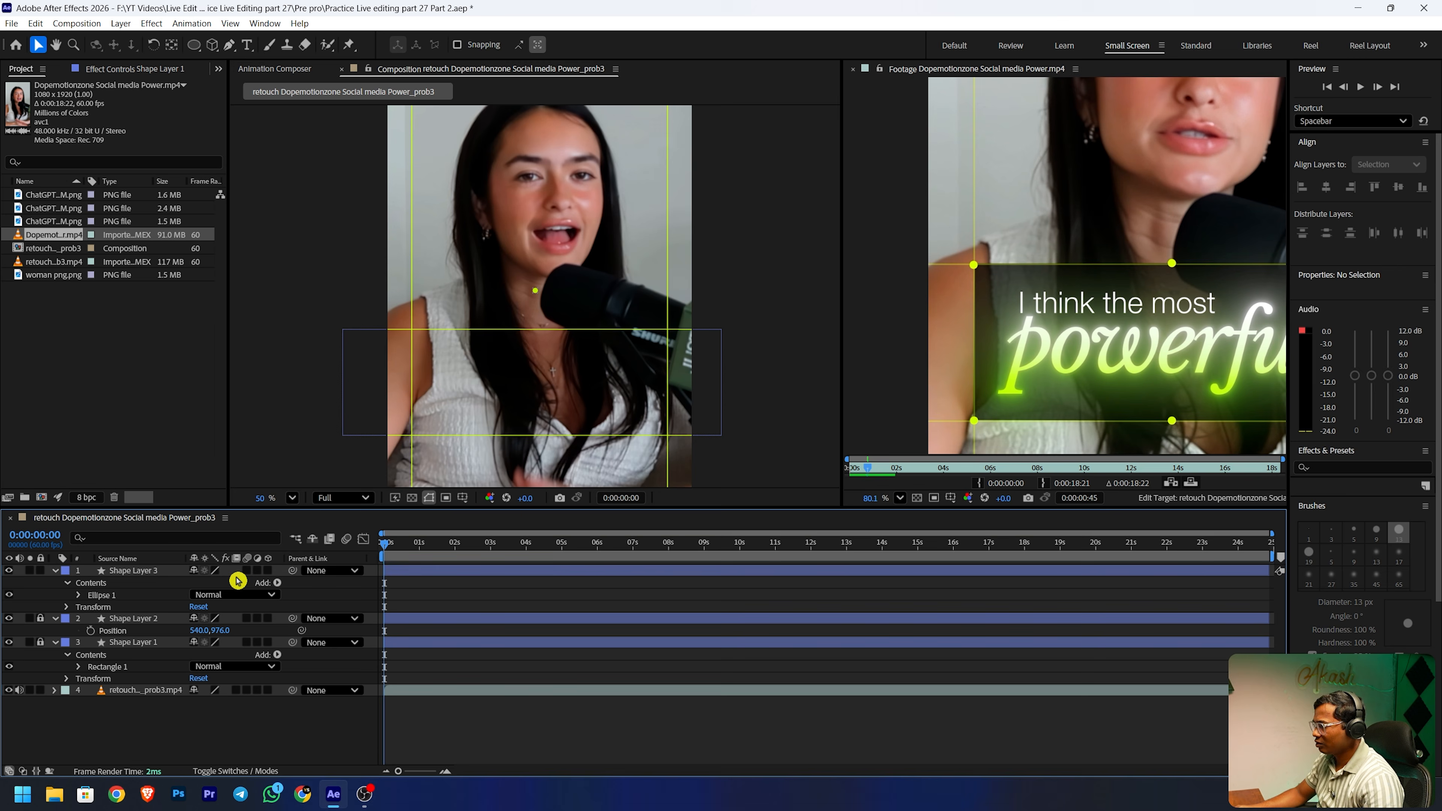
left_click(535, 291)
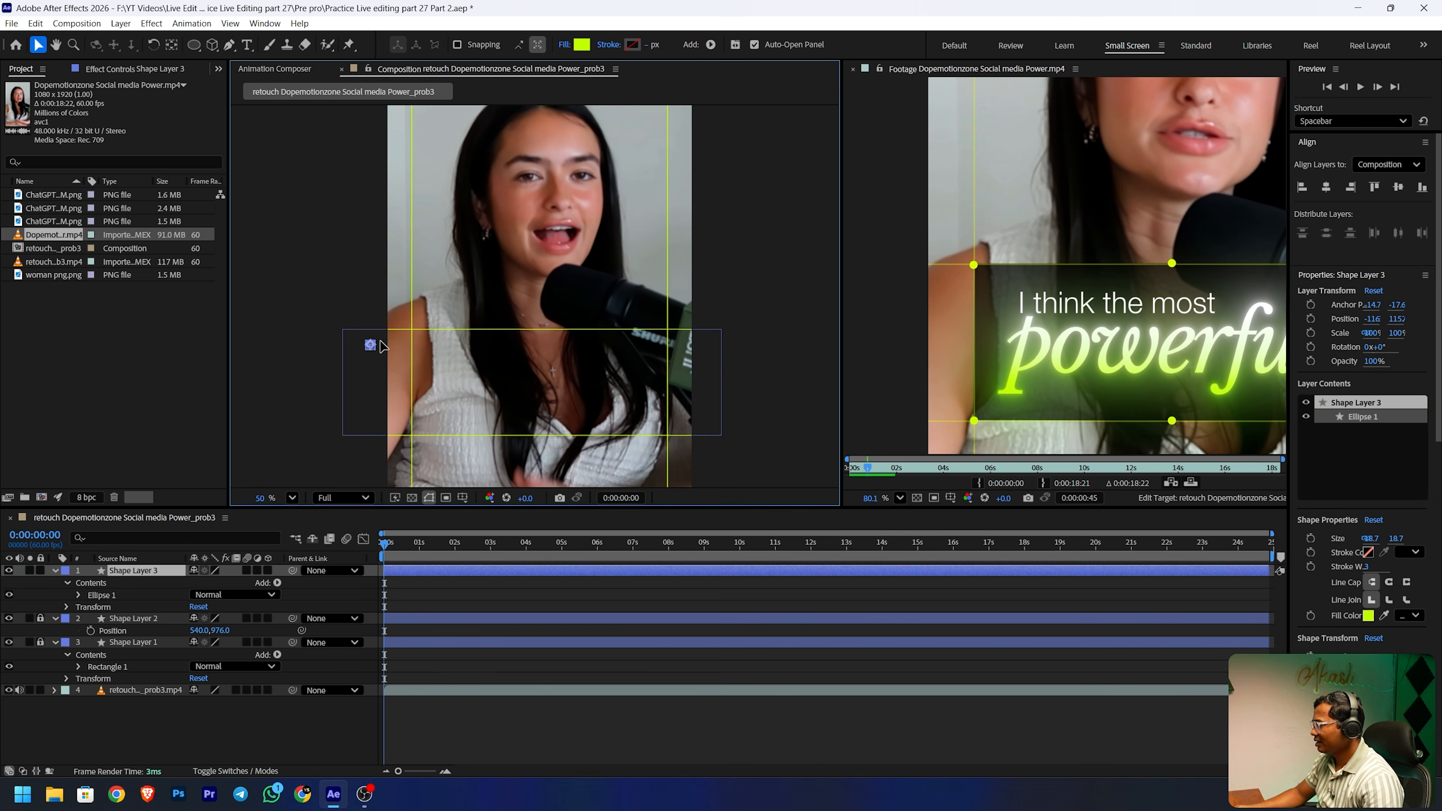
left_click_drag(409, 332, 412, 332)
scroll(412, 332, "up", 5)
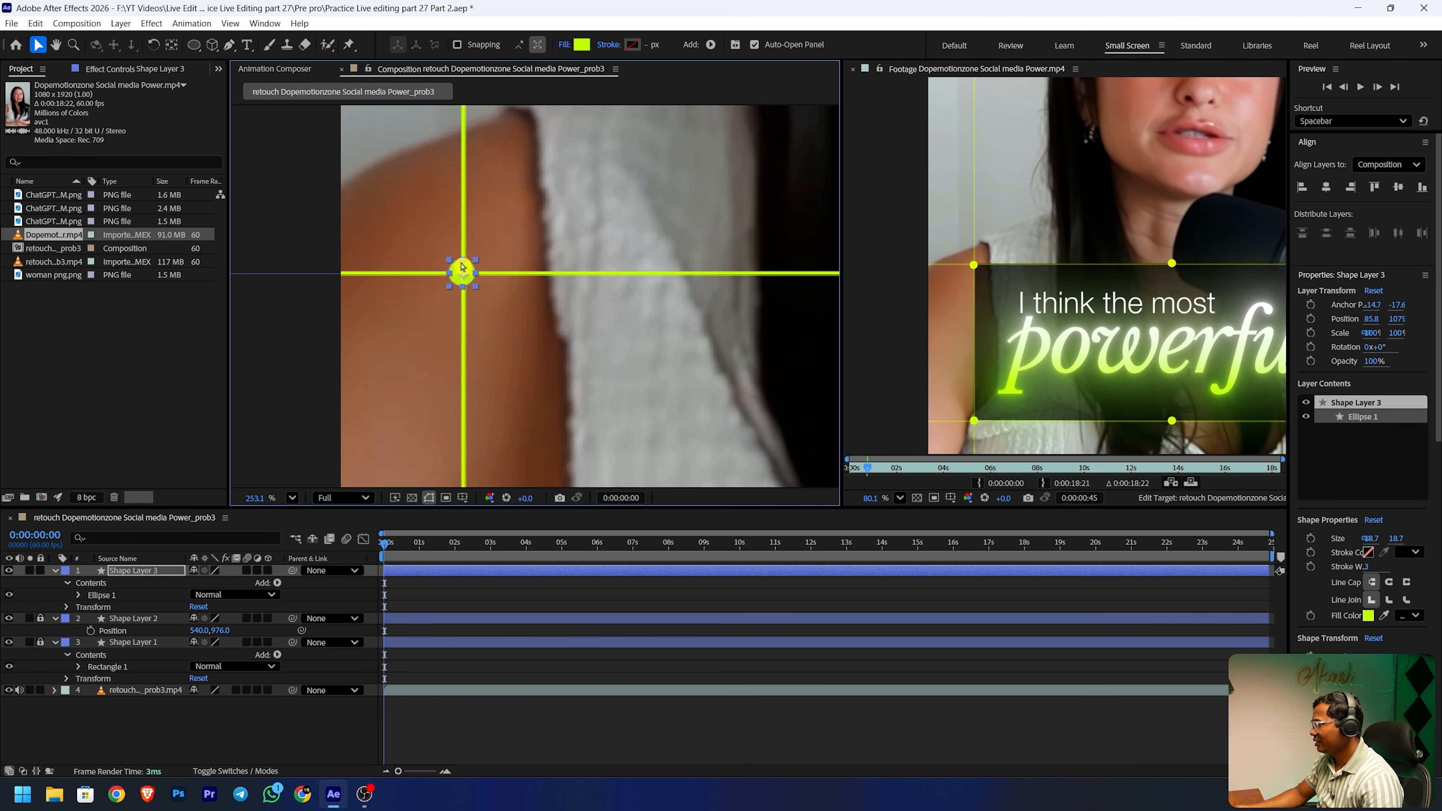
- Scale the corner circle layer to 120%
key("comma")
key("comma")
key("comma")
left_click(619, 238)
left_click_drag(685, 390, 599, 389)
scroll(467, 325, "up", 4)
- Duplicate the corner circle layer twice and center the topmost copy horizontally in the composition
left_click(132, 581)
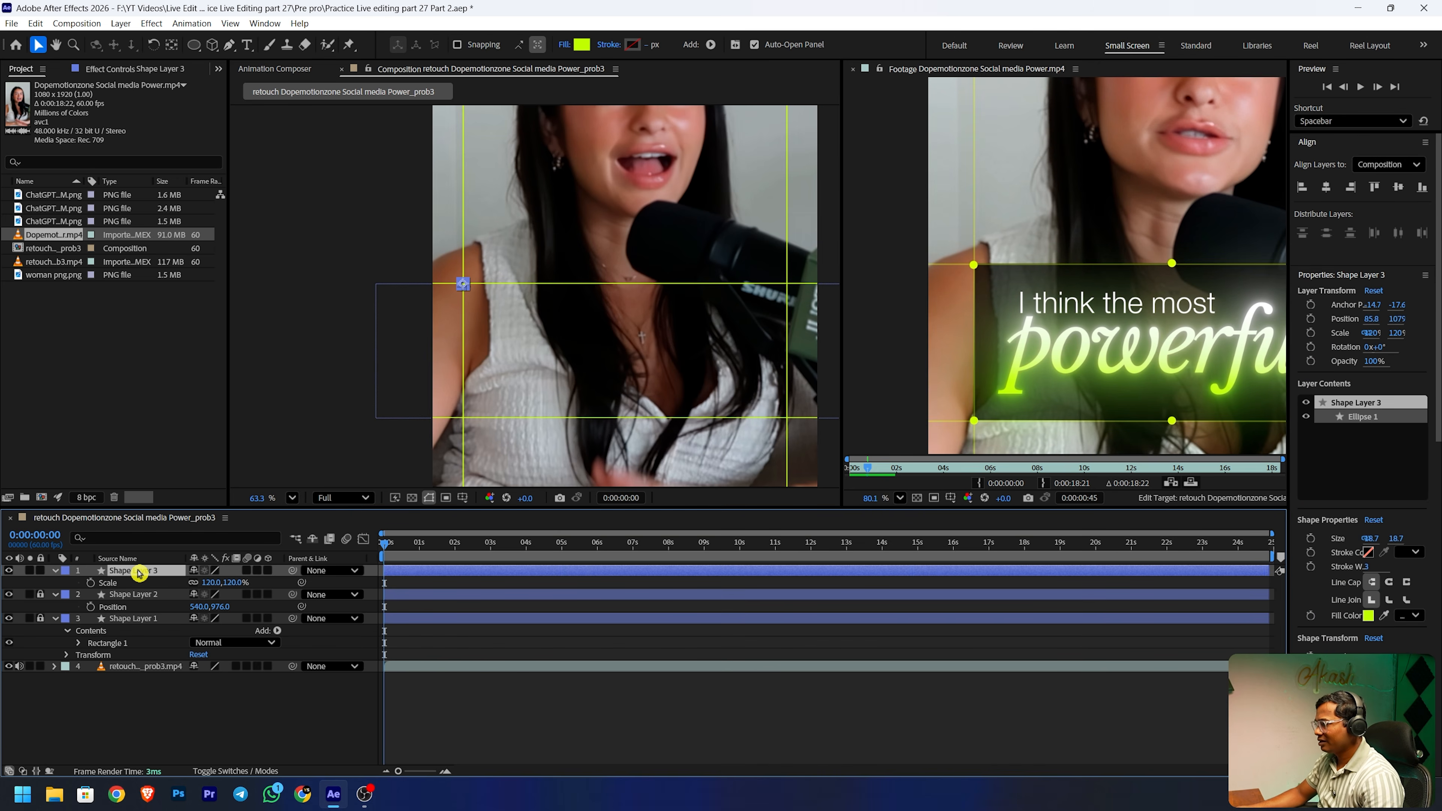
key("ctrl+d")
key("ctrl+d")
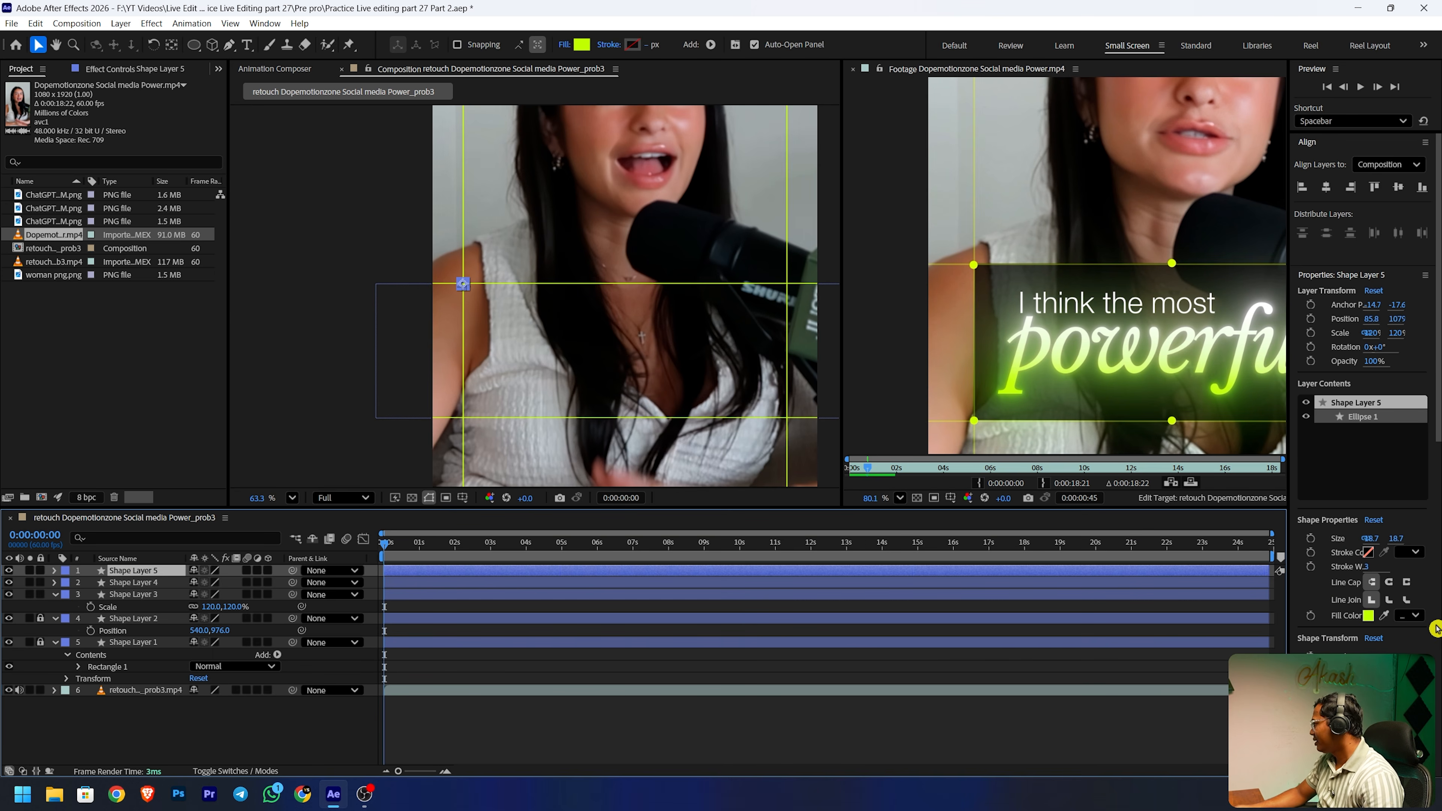
left_click(1329, 186)
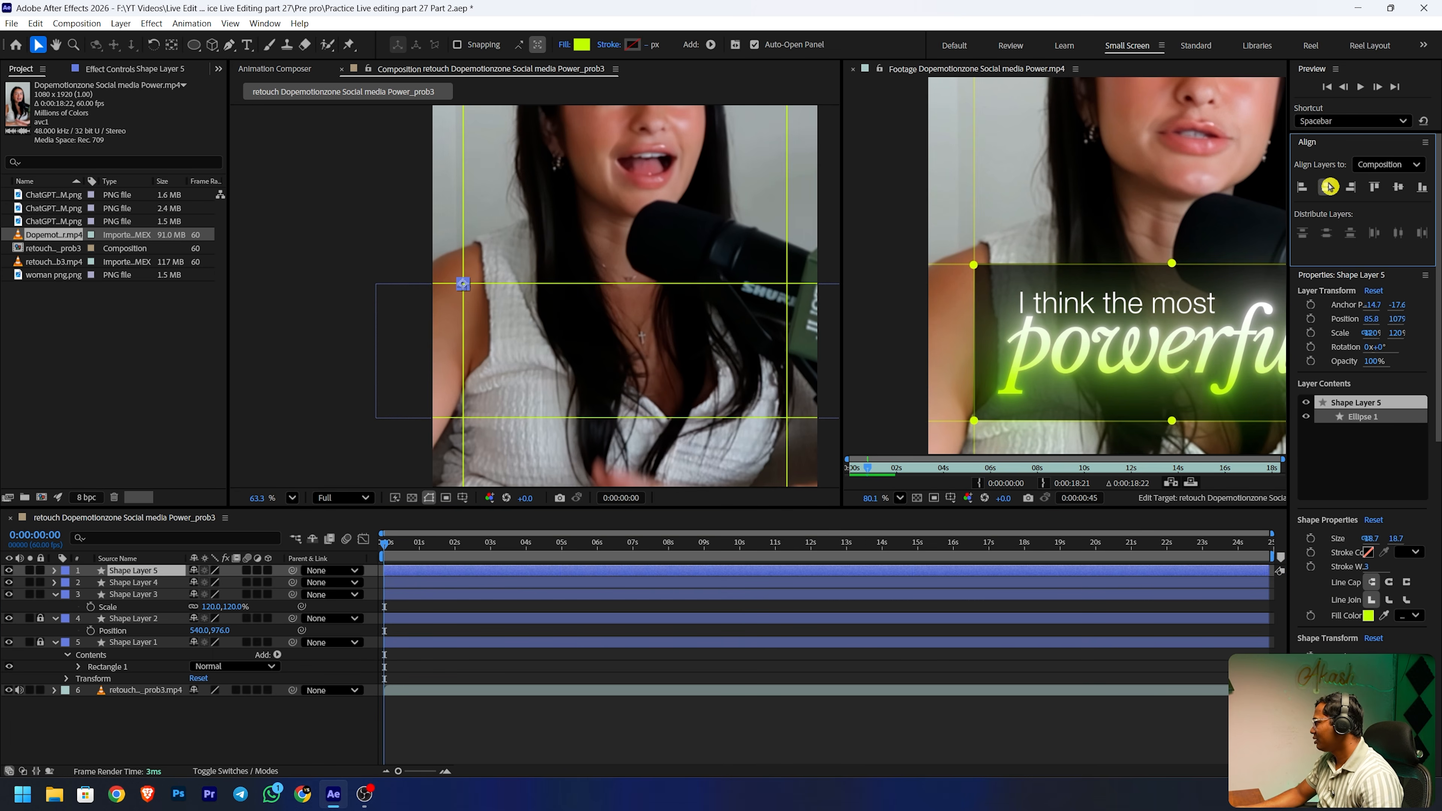
- Move the second circle duplicate horizontally to about X 997, onto the upper-right intersection of the guide lines
left_click(130, 582)
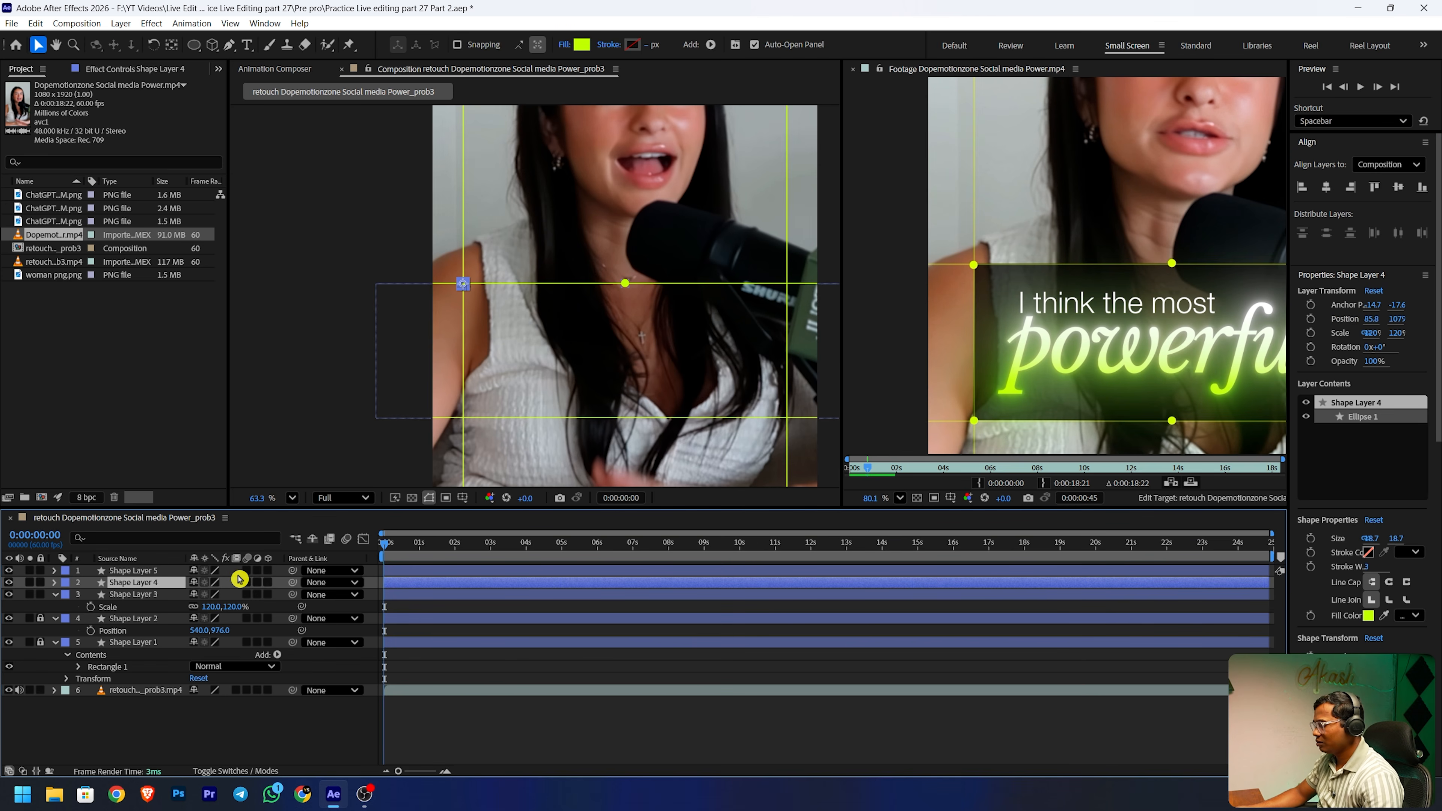
key("p")
left_click_drag(195, 595, 511, 597)
left_click(168, 736)
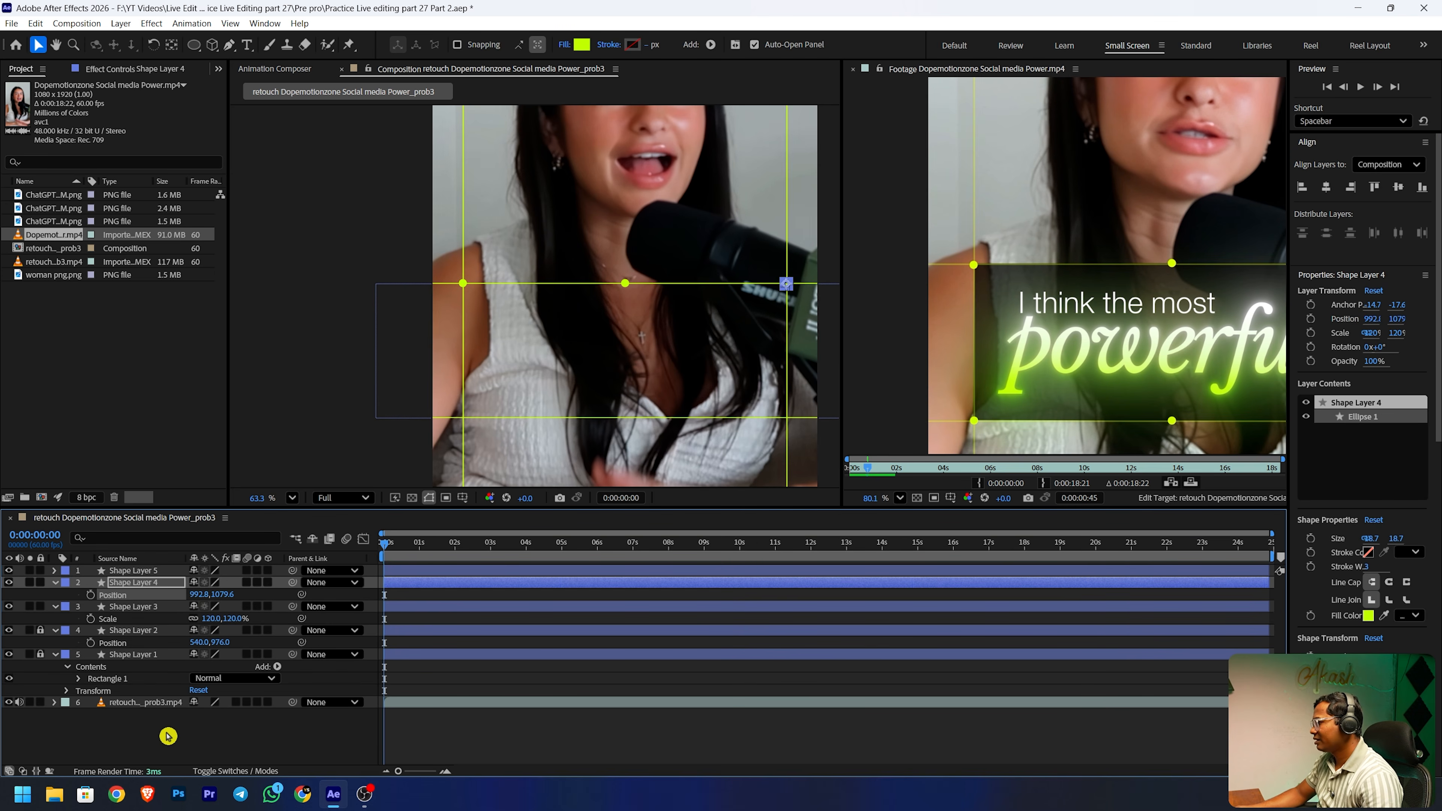
- Duplicate the three circle layers and move the copies down to about Y 1455, onto the lower guide line
left_click(128, 571)
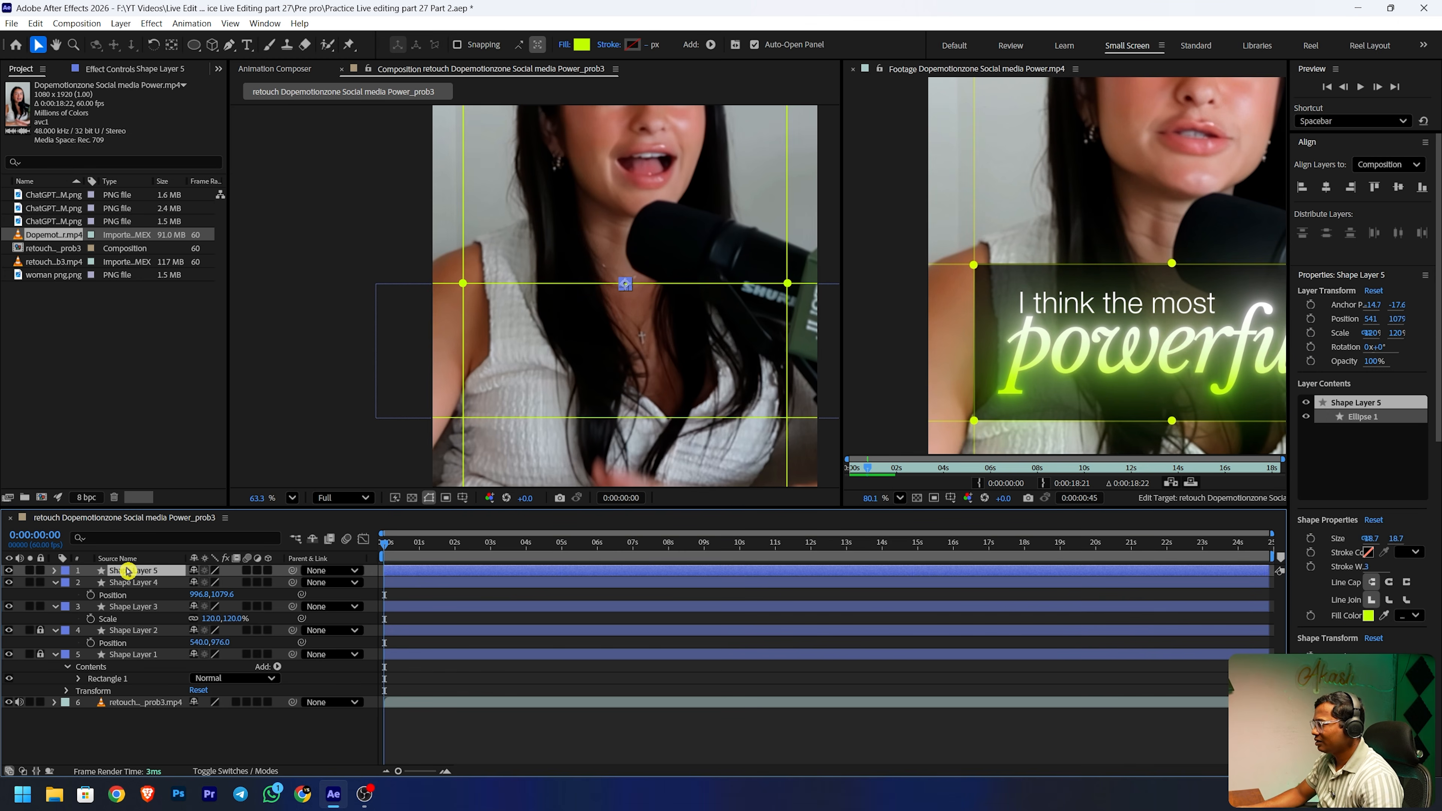
left_click(131, 607, "shift")
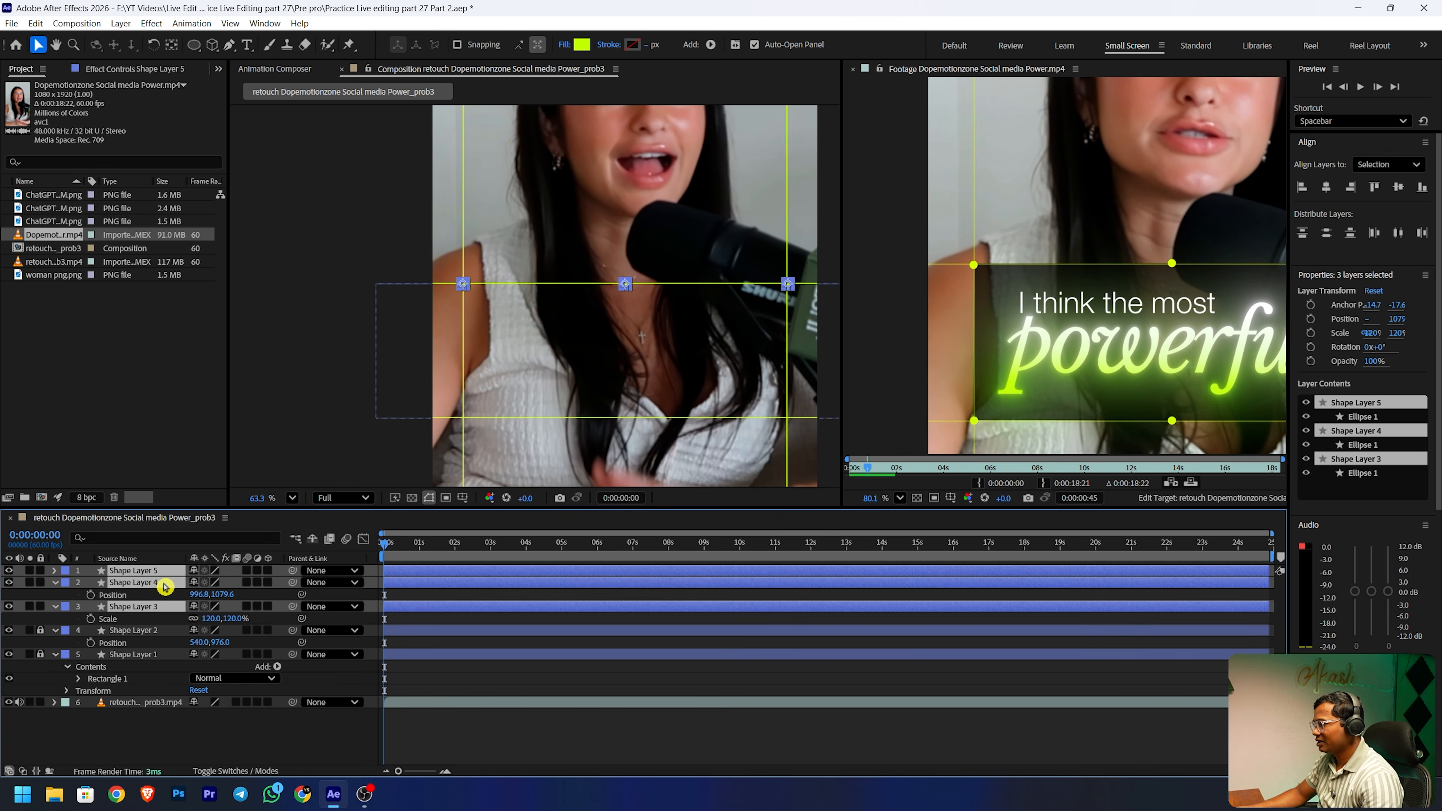
key("ctrl+d")
key("p")
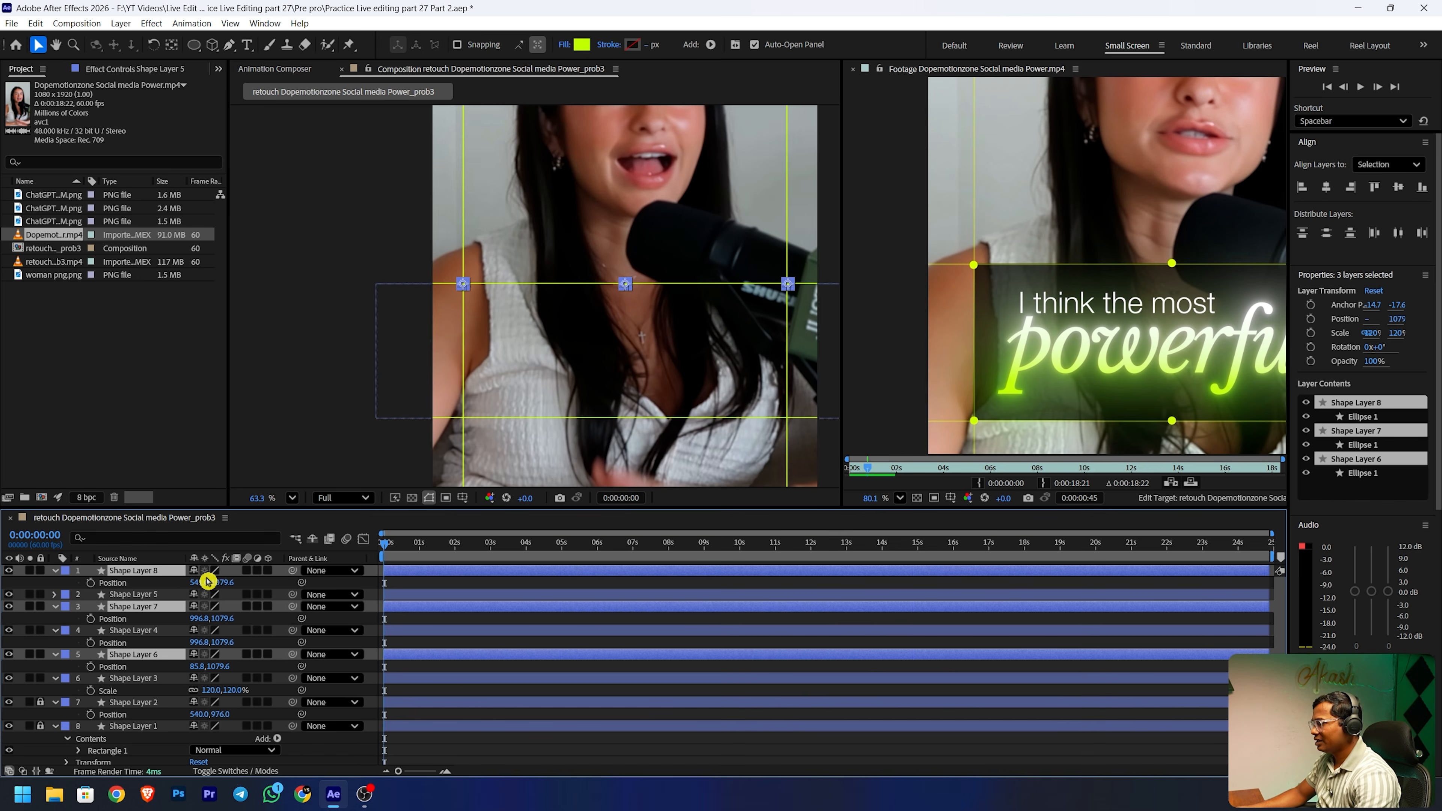
left_click_drag(225, 585, 498, 571)
left_click(125, 570)
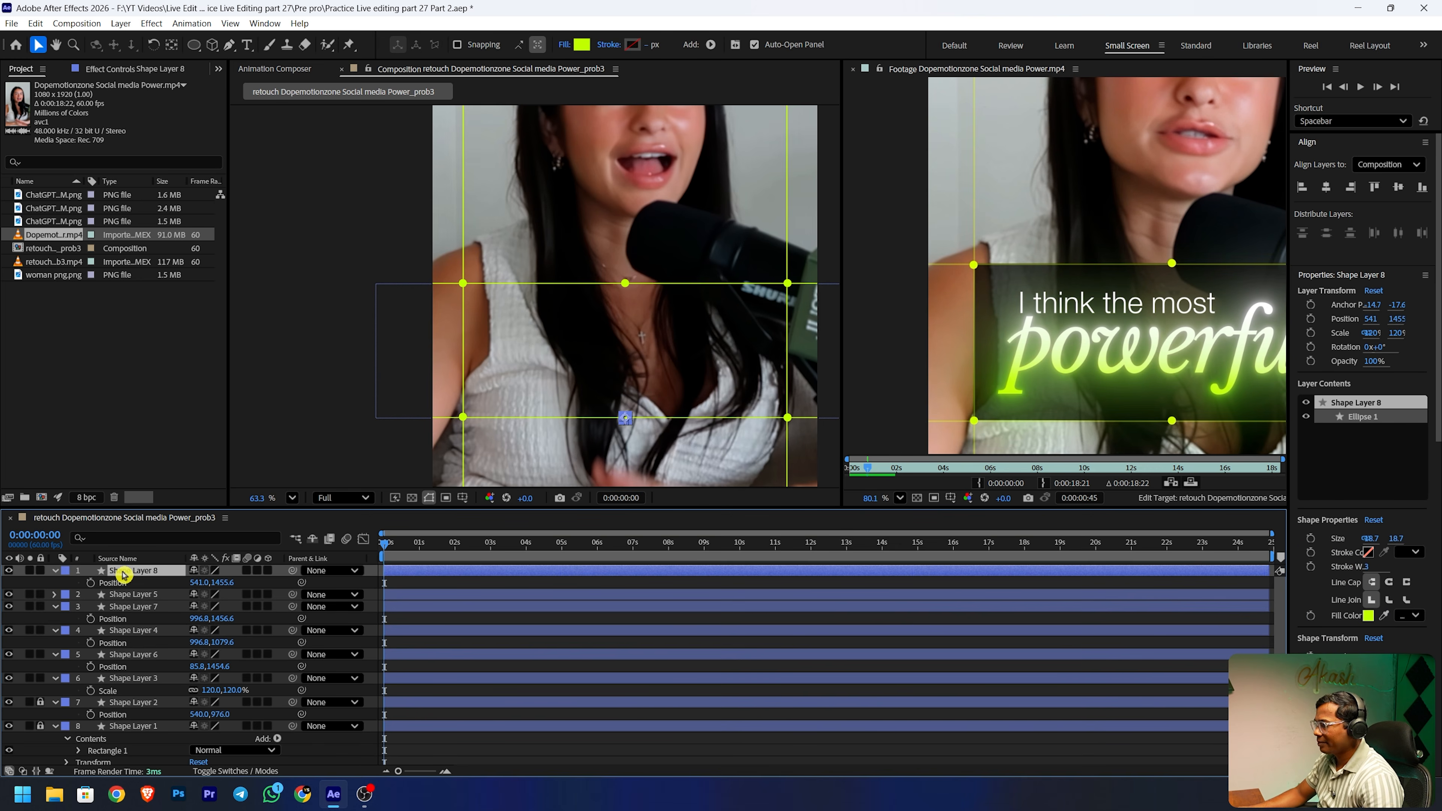
- With no layer selected, choose the Pen tool and set its fill to solid black (000000)
scroll(150, 686, "down", 1)
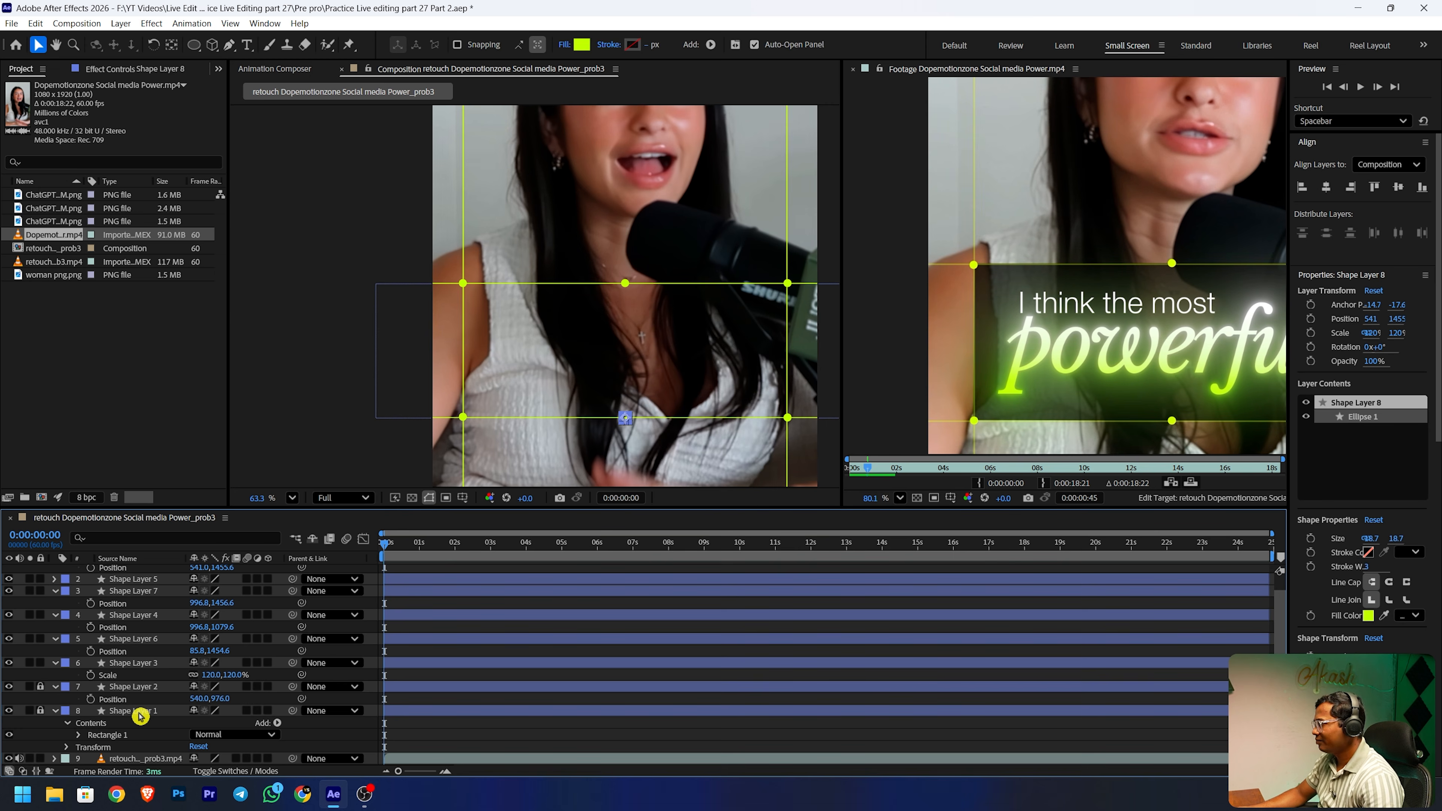
left_click(140, 716)
scroll(140, 717, "up", 1)
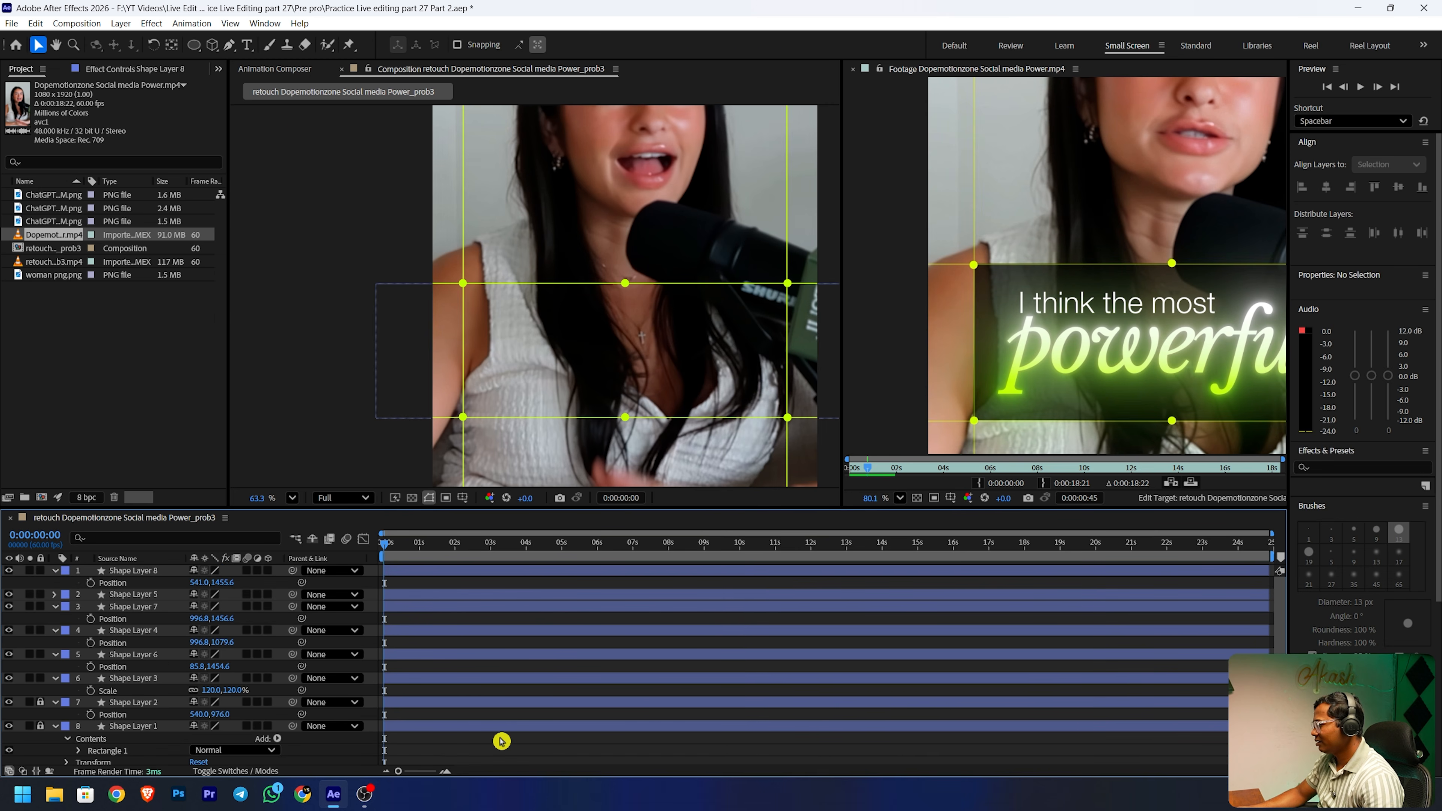
scroll(129, 717, "down", 1)
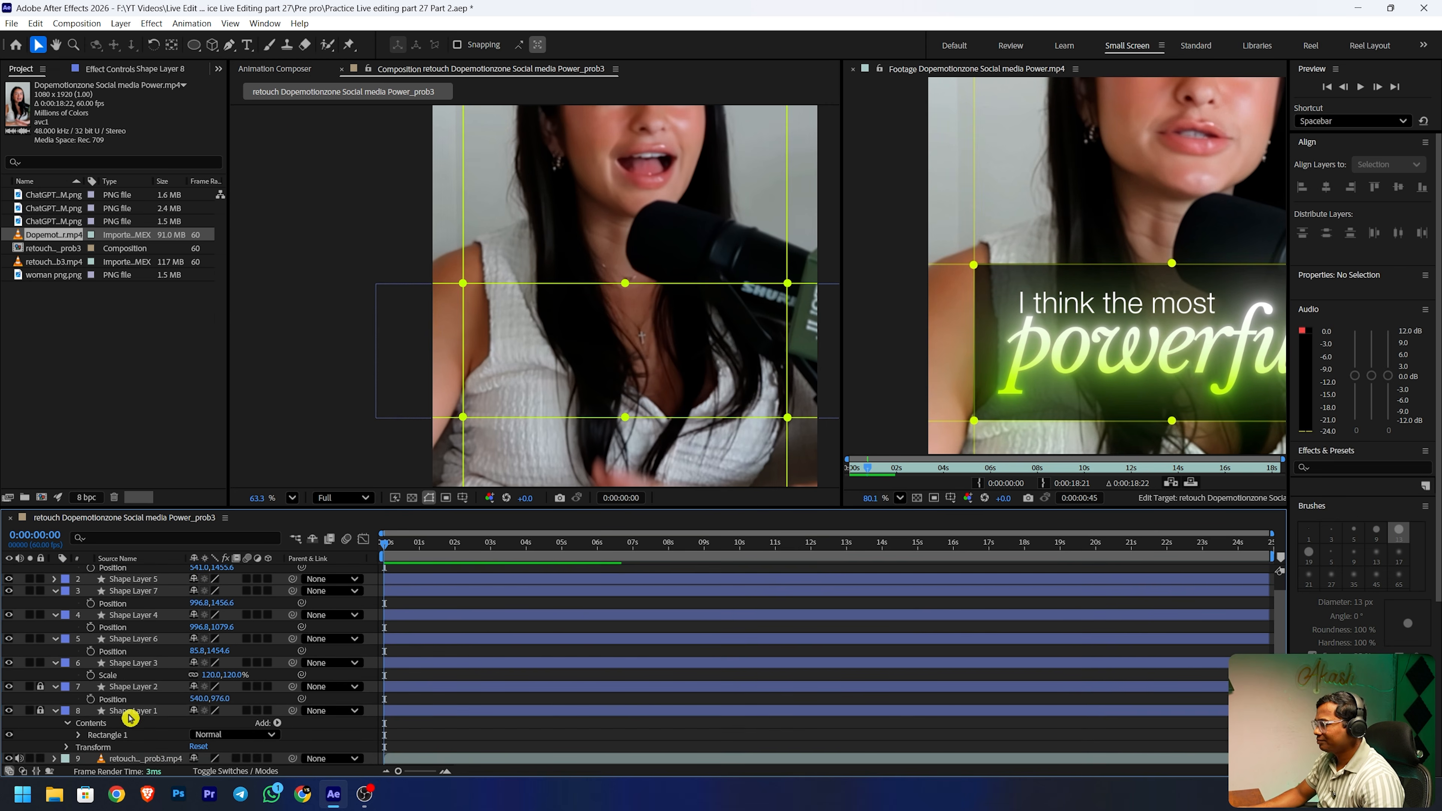
left_click(229, 45)
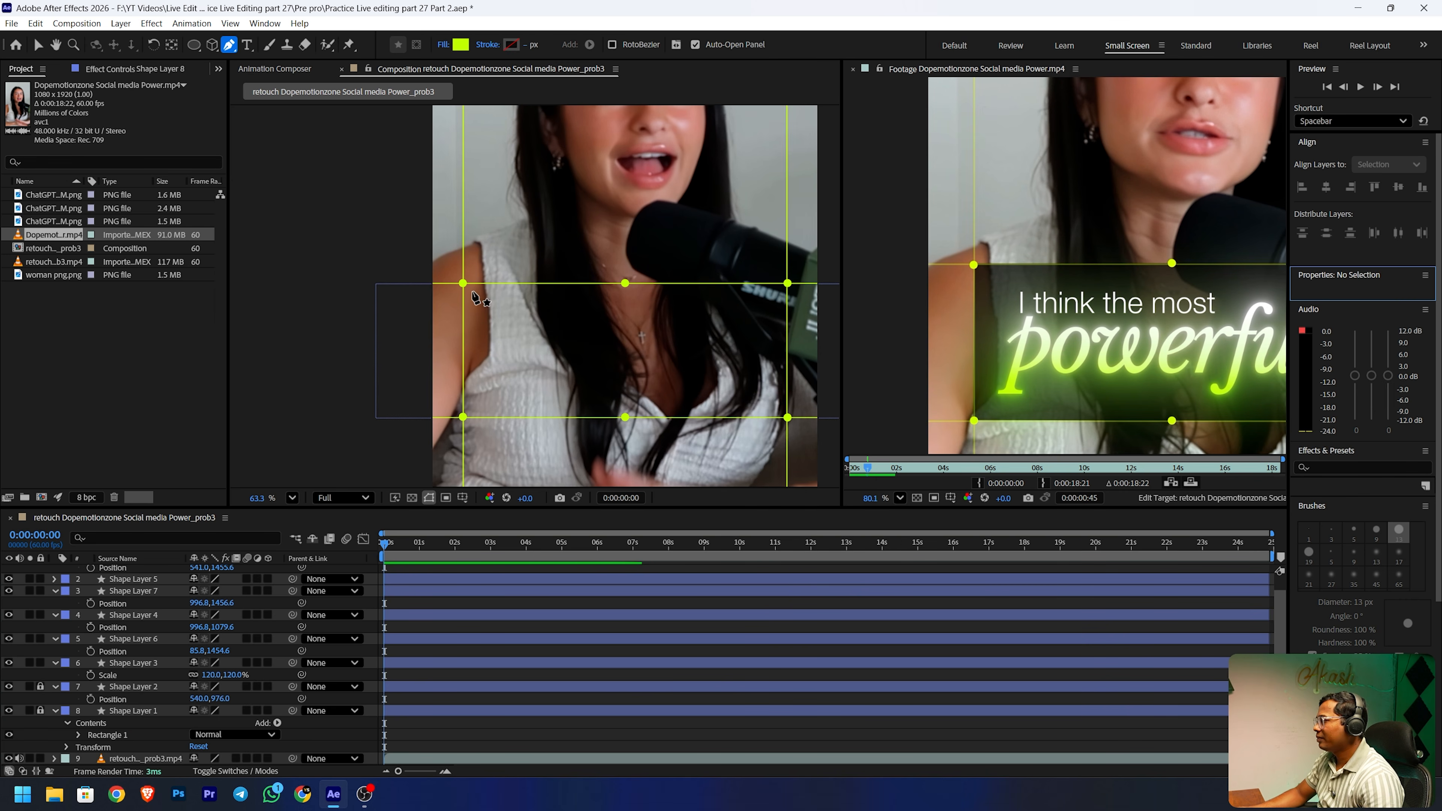
left_click(444, 45)
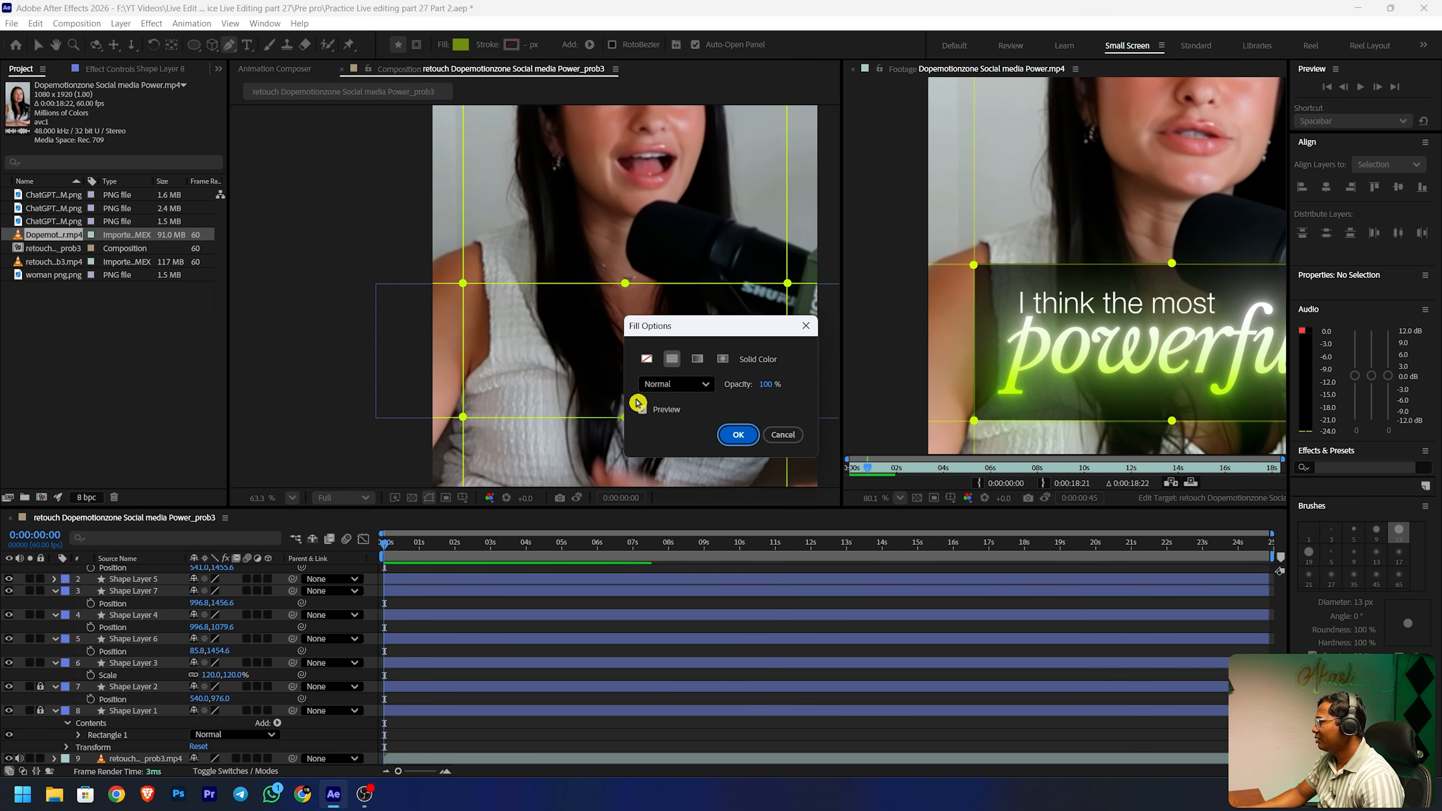
left_click(738, 434)
left_click_drag(786, 367, 434, 555)
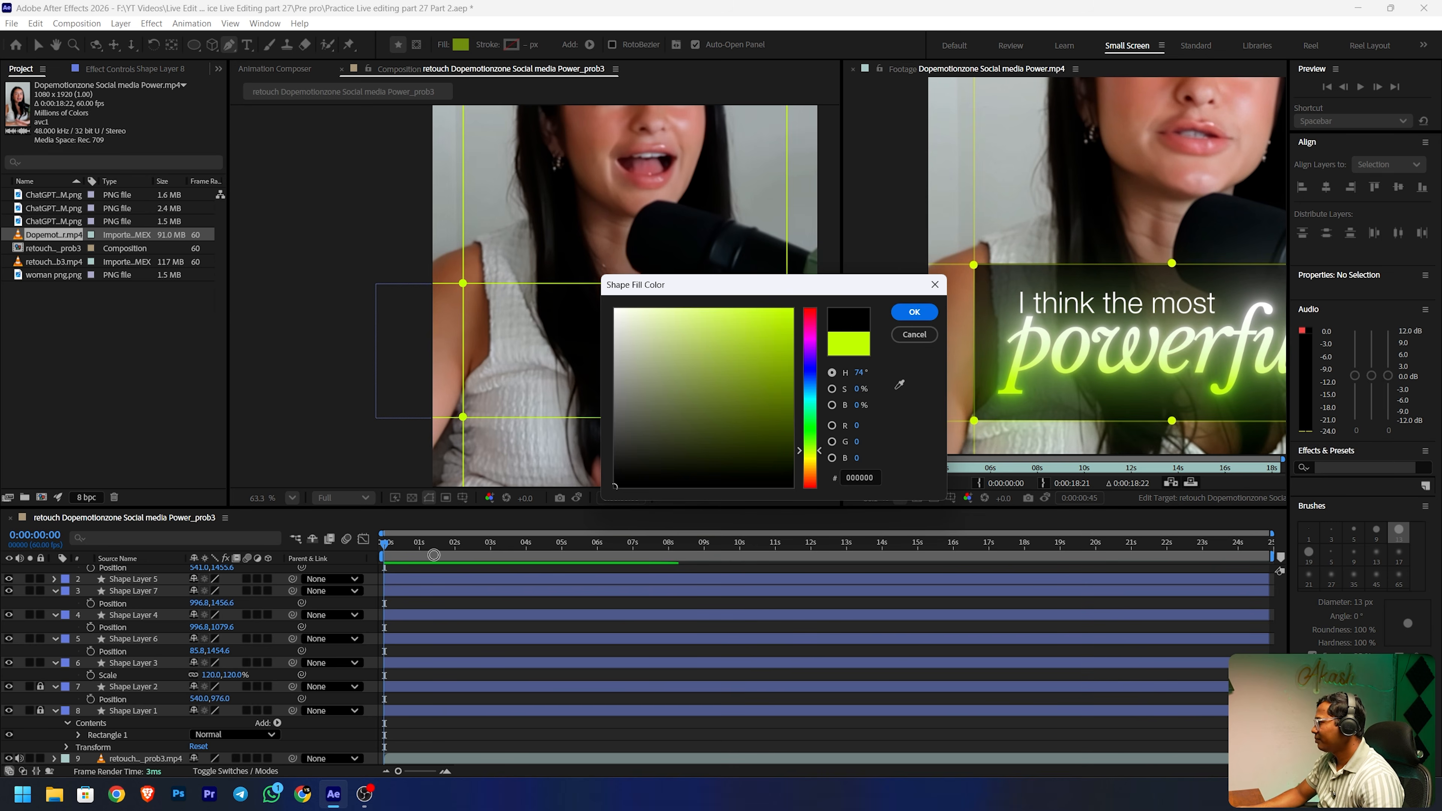
left_click(911, 312)
- Draw a closed black four-point shape filling the frame between the four corner circles
scroll(366, 251, "up", 2)
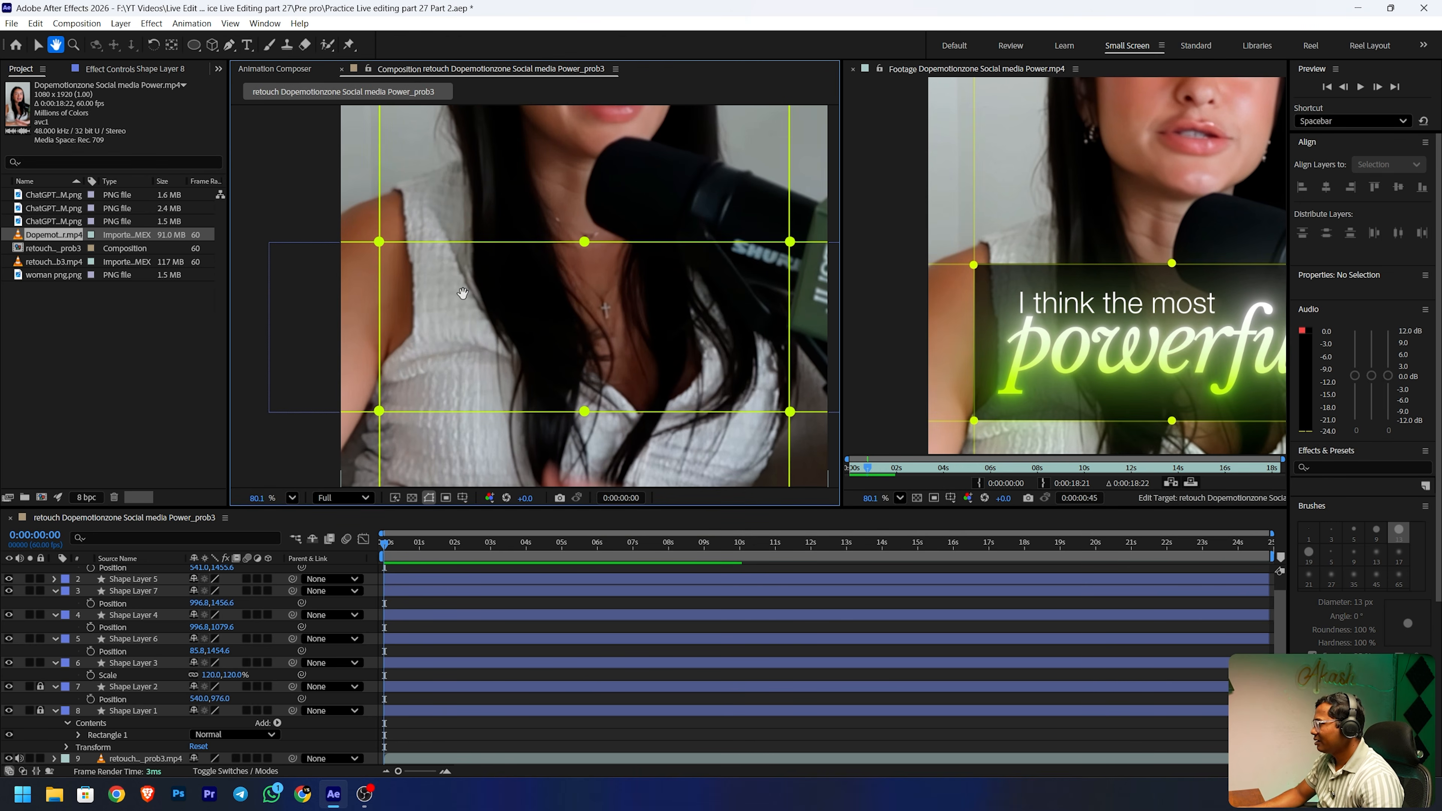
left_click(379, 240)
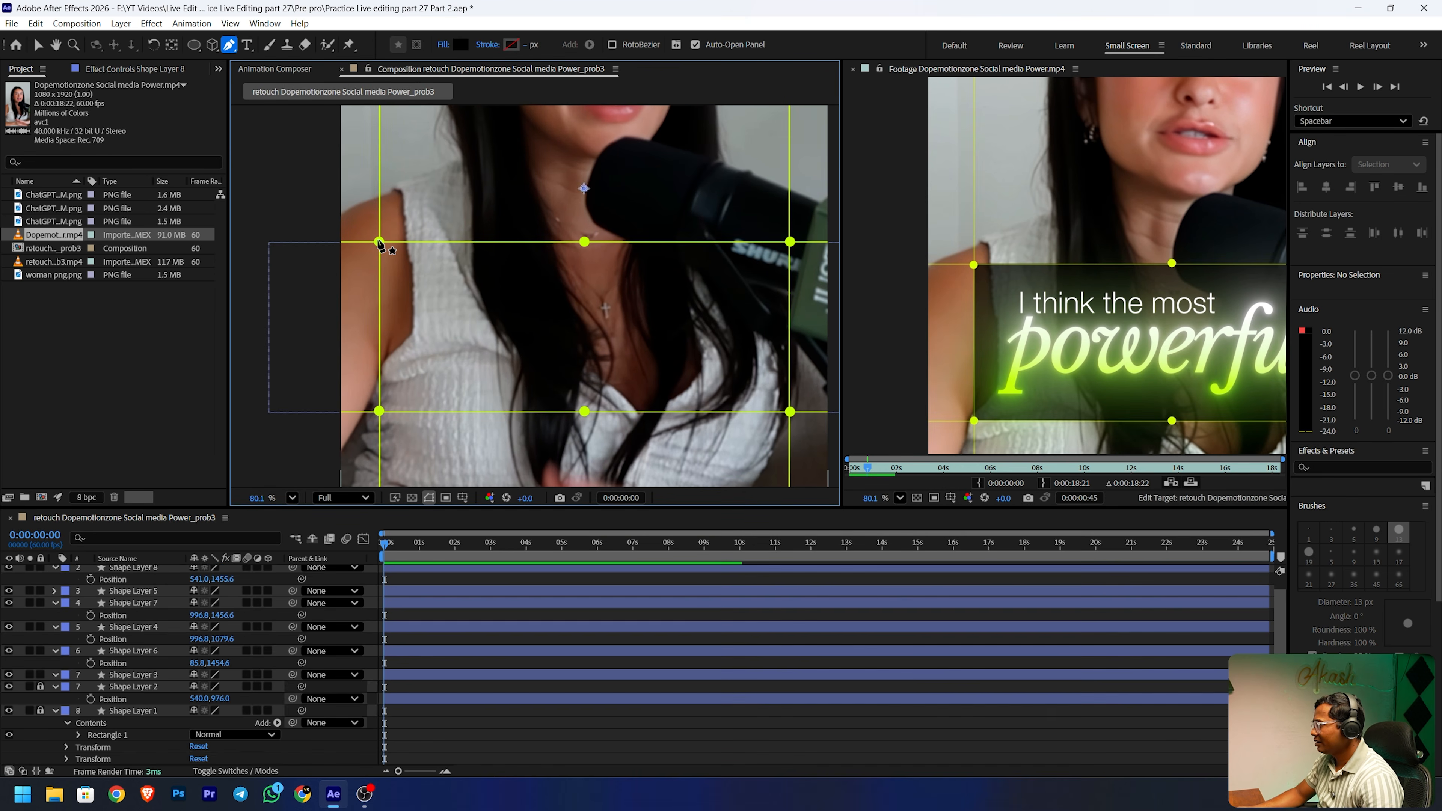
left_click(379, 411)
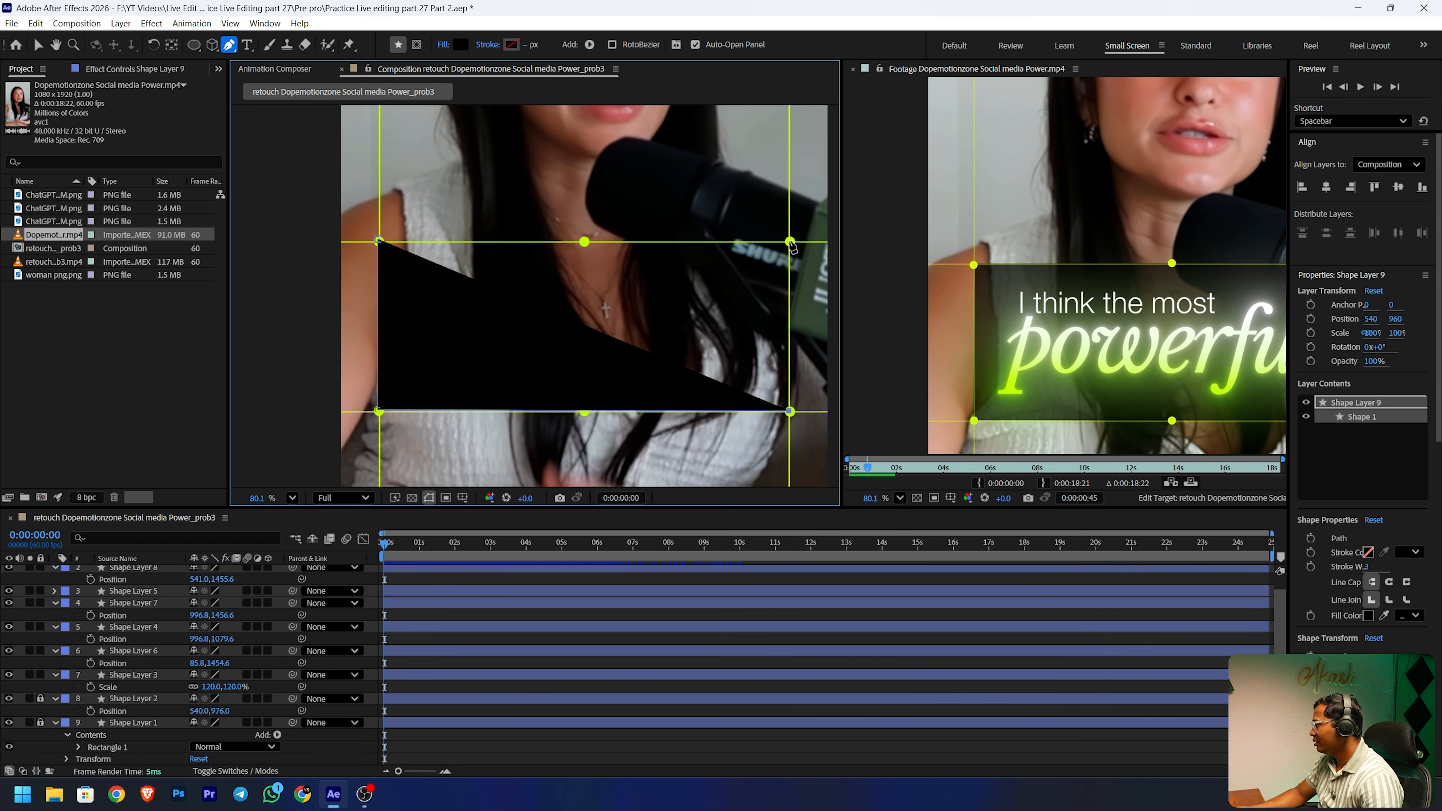
left_click(379, 240)
left_click_drag(374, 237, 380, 243)
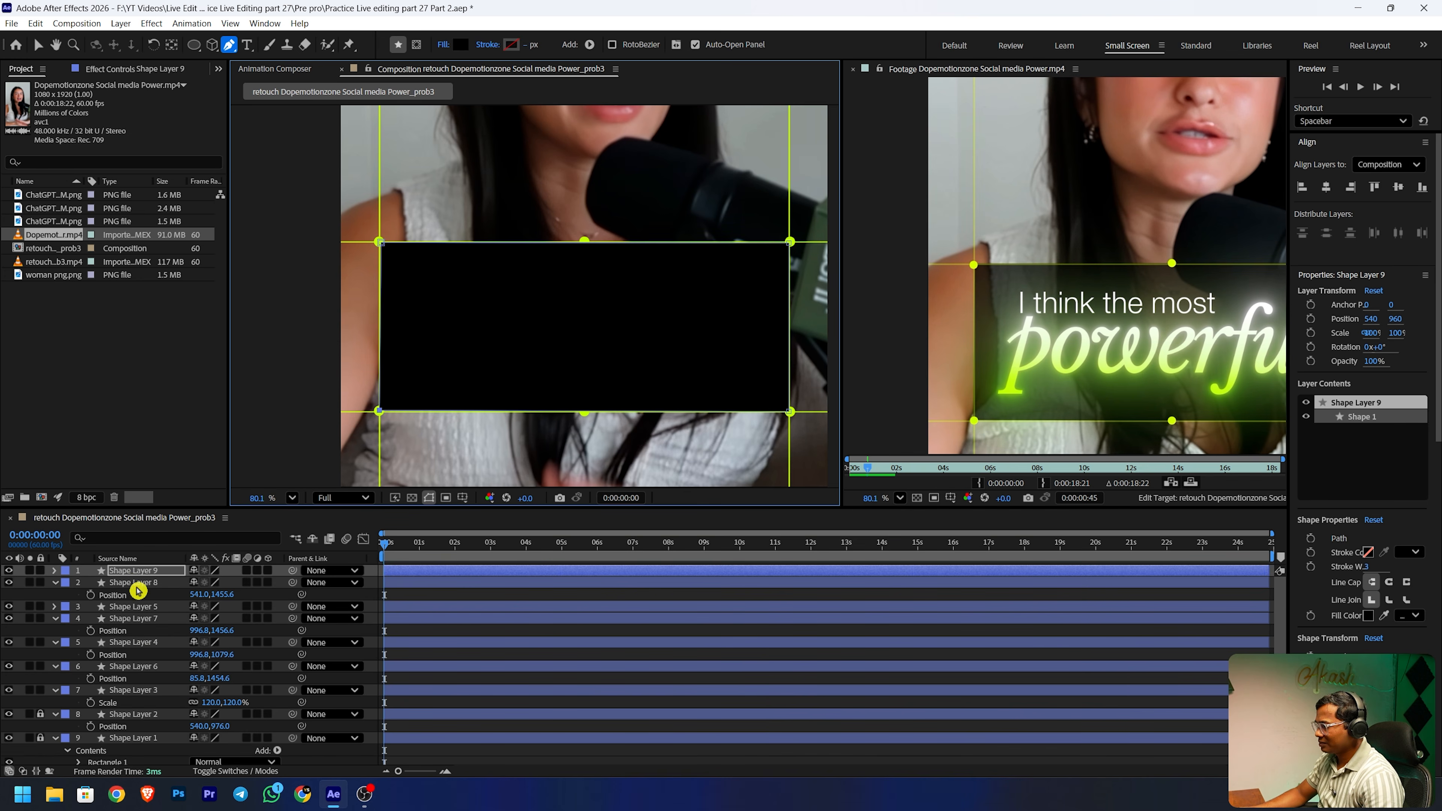
- Move the black shape layer directly above the video layer, beneath all the line and circle layers
left_click_drag(140, 573, 134, 748)
scroll(134, 735, "down", 1)
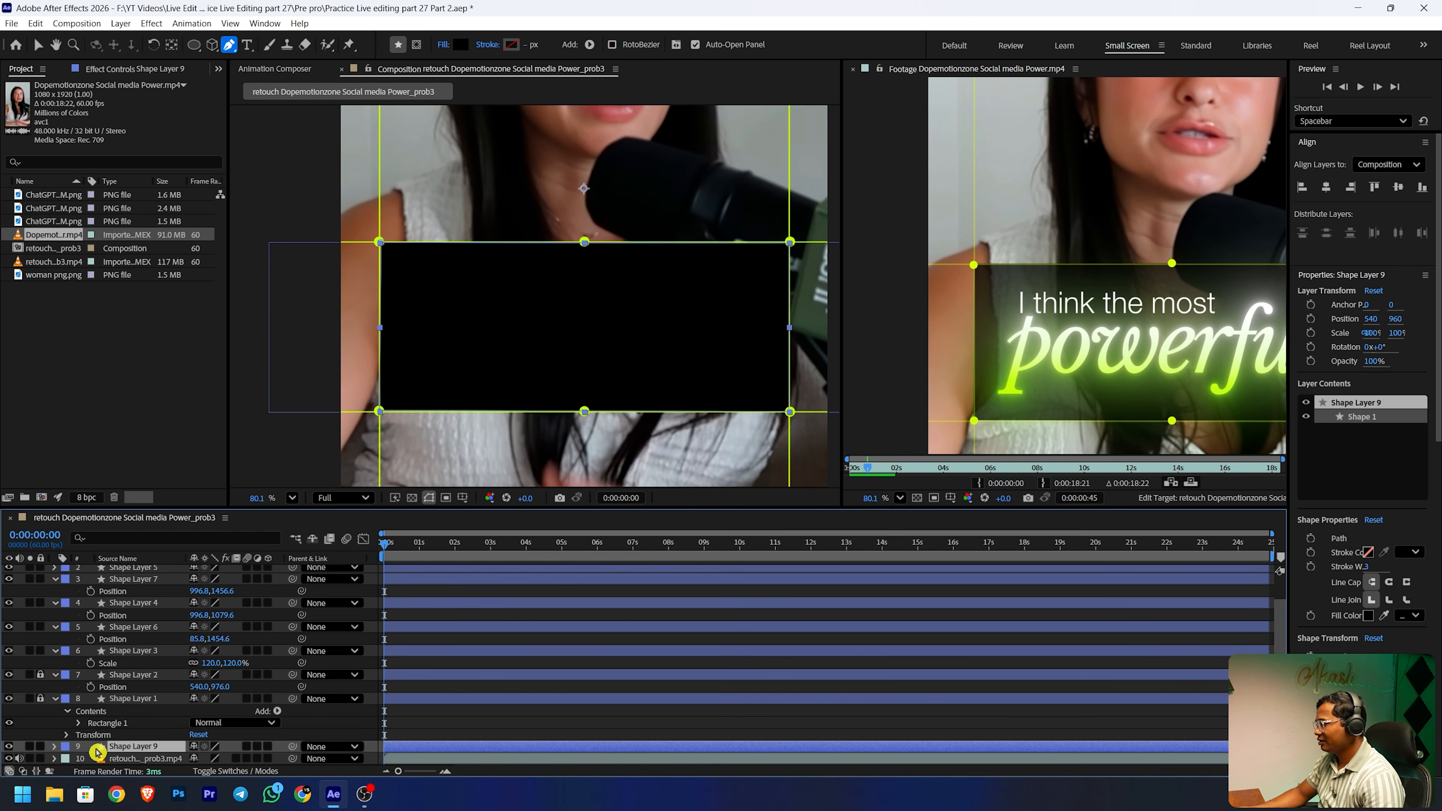
left_click(514, 733)
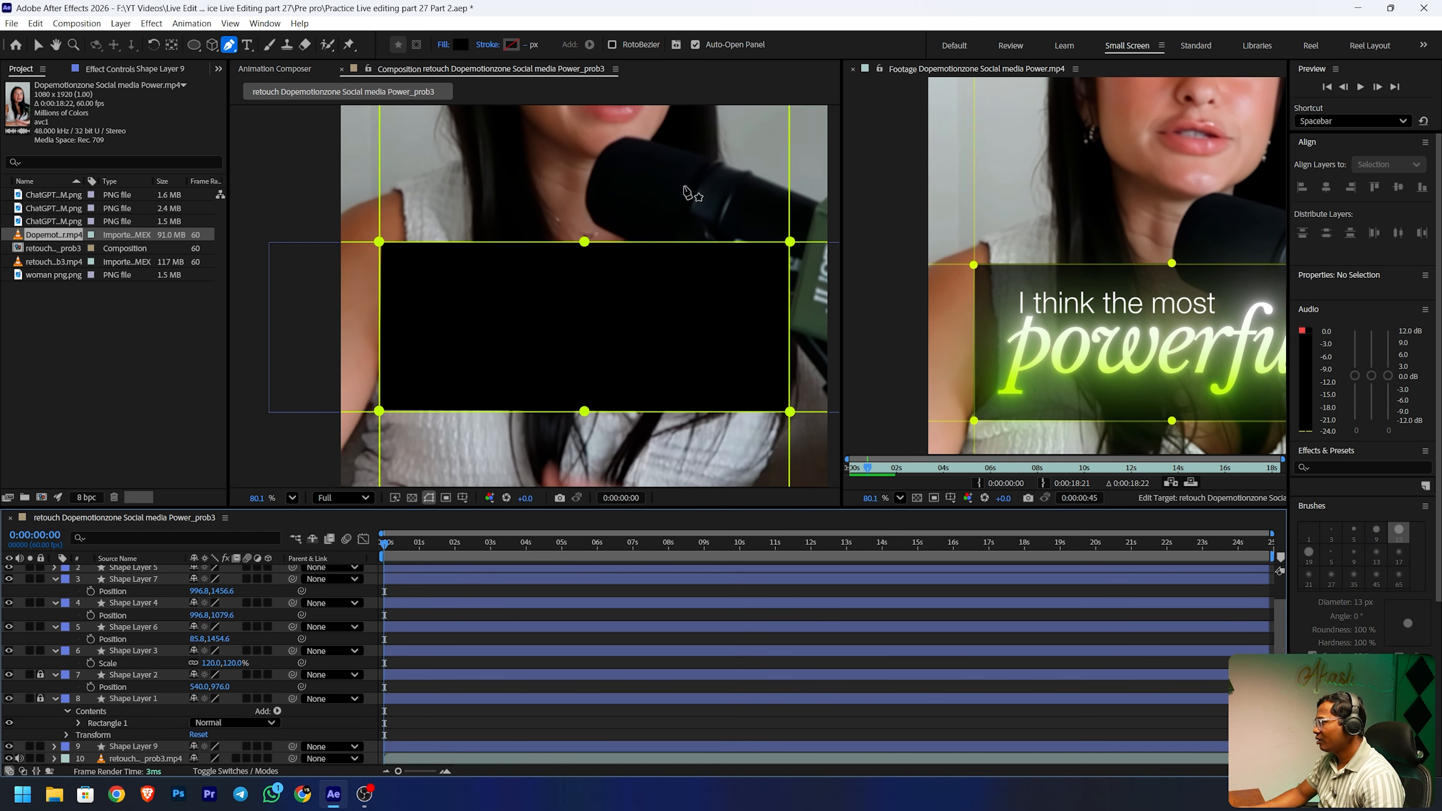
- Set the black shape layer's opacity to 66%
left_click(125, 751)
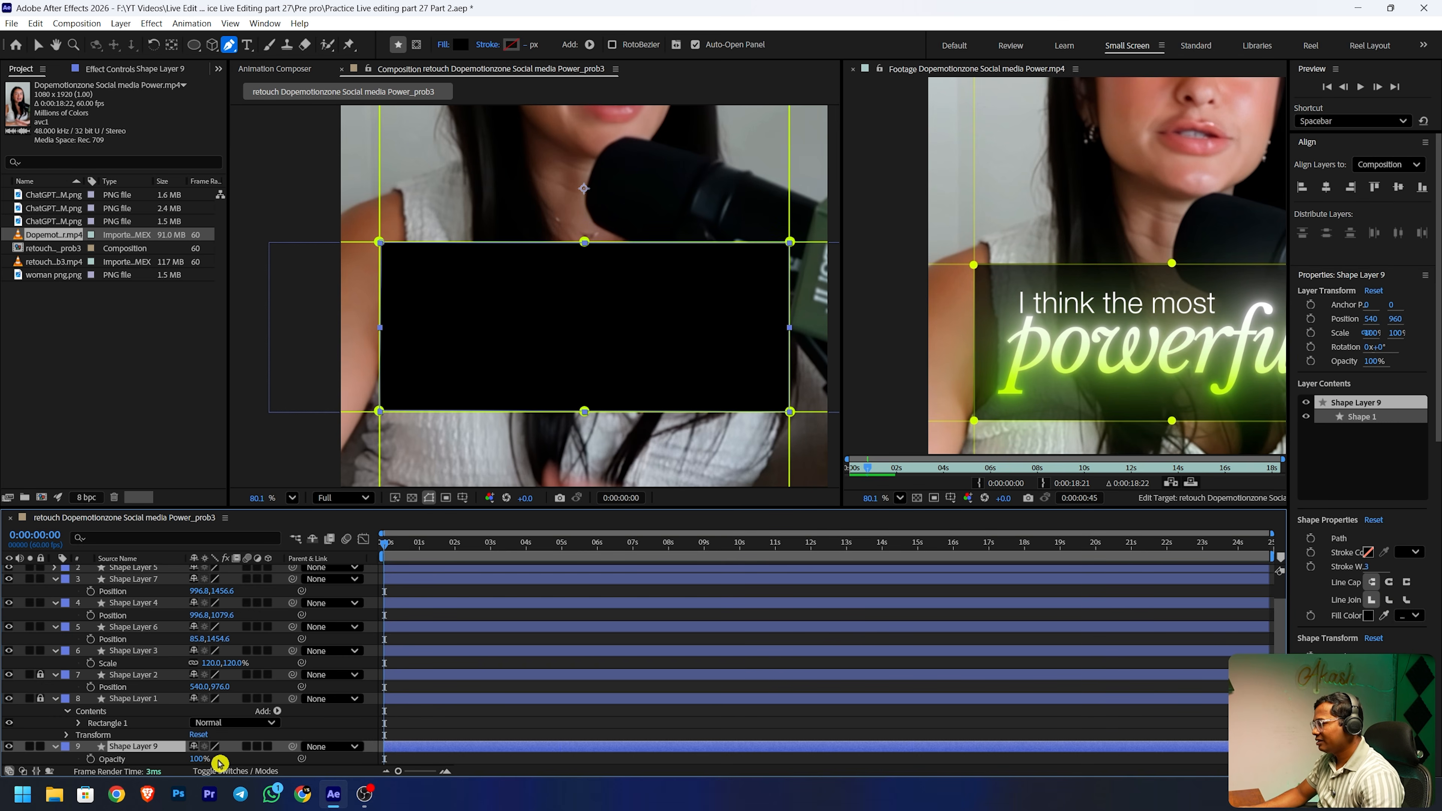
key("t")
left_click_drag(196, 750, 172, 753)
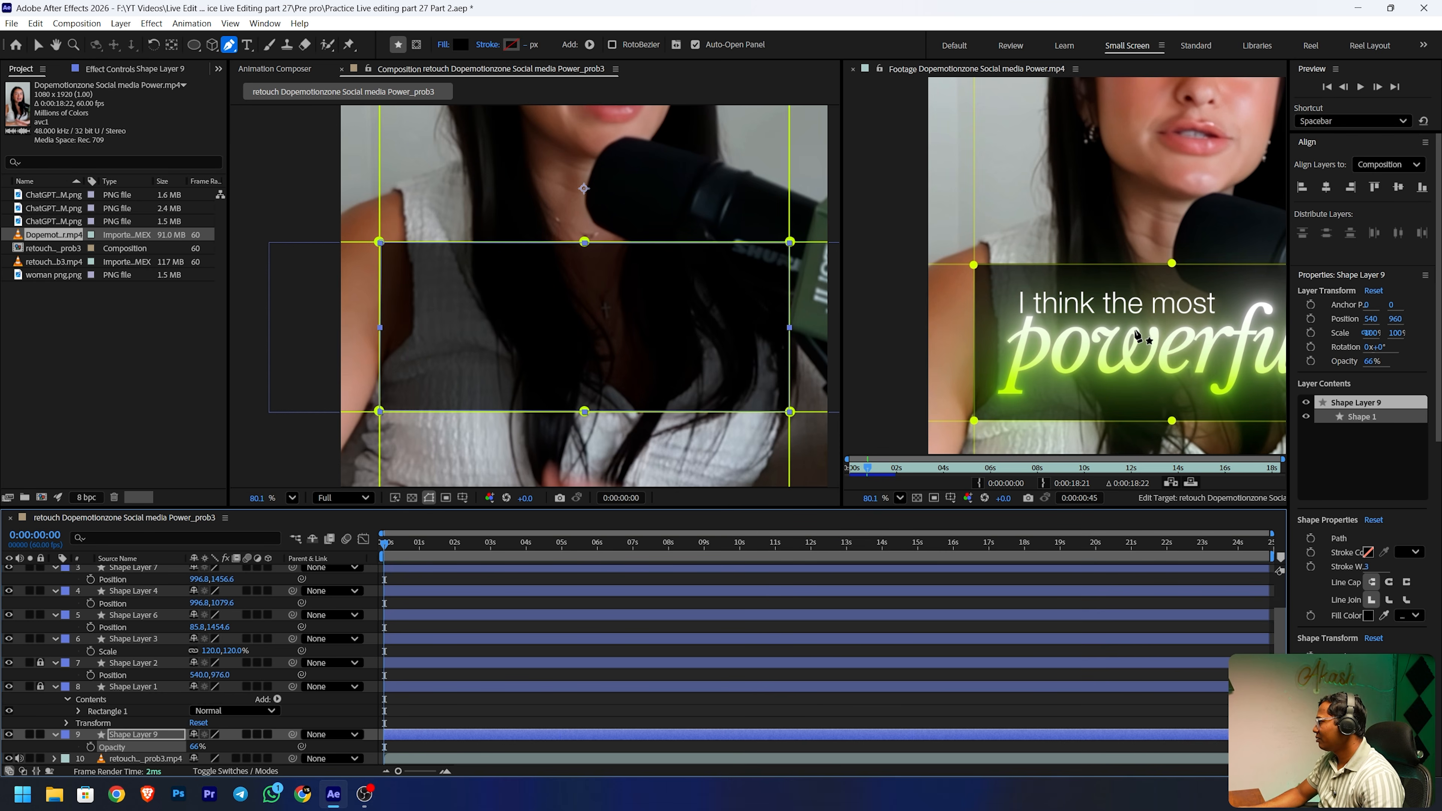
- Pre-compose the six circle layers and the black shape layer into a new composition named bg, moving all attributes
left_click(145, 571)
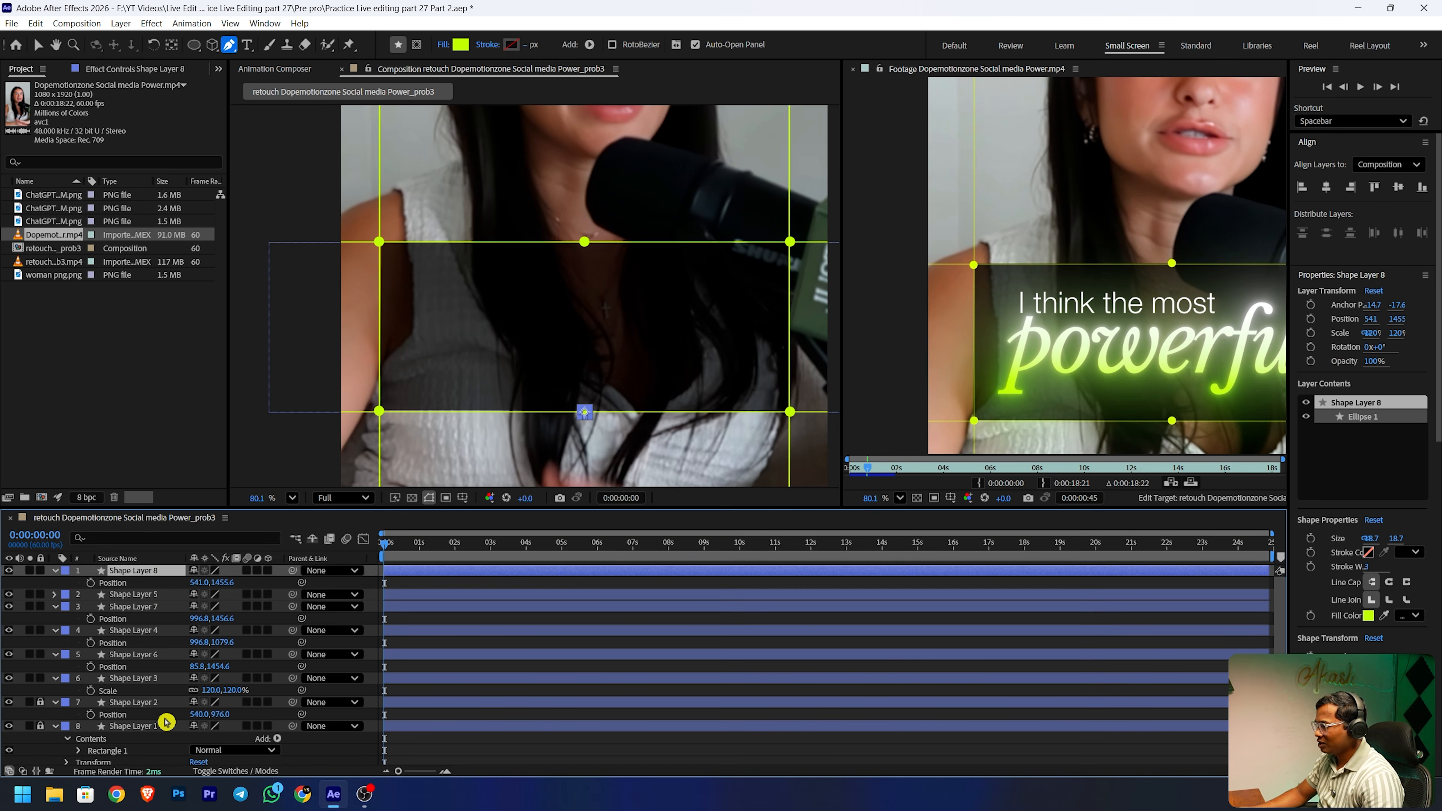
left_click(134, 735, "shift")
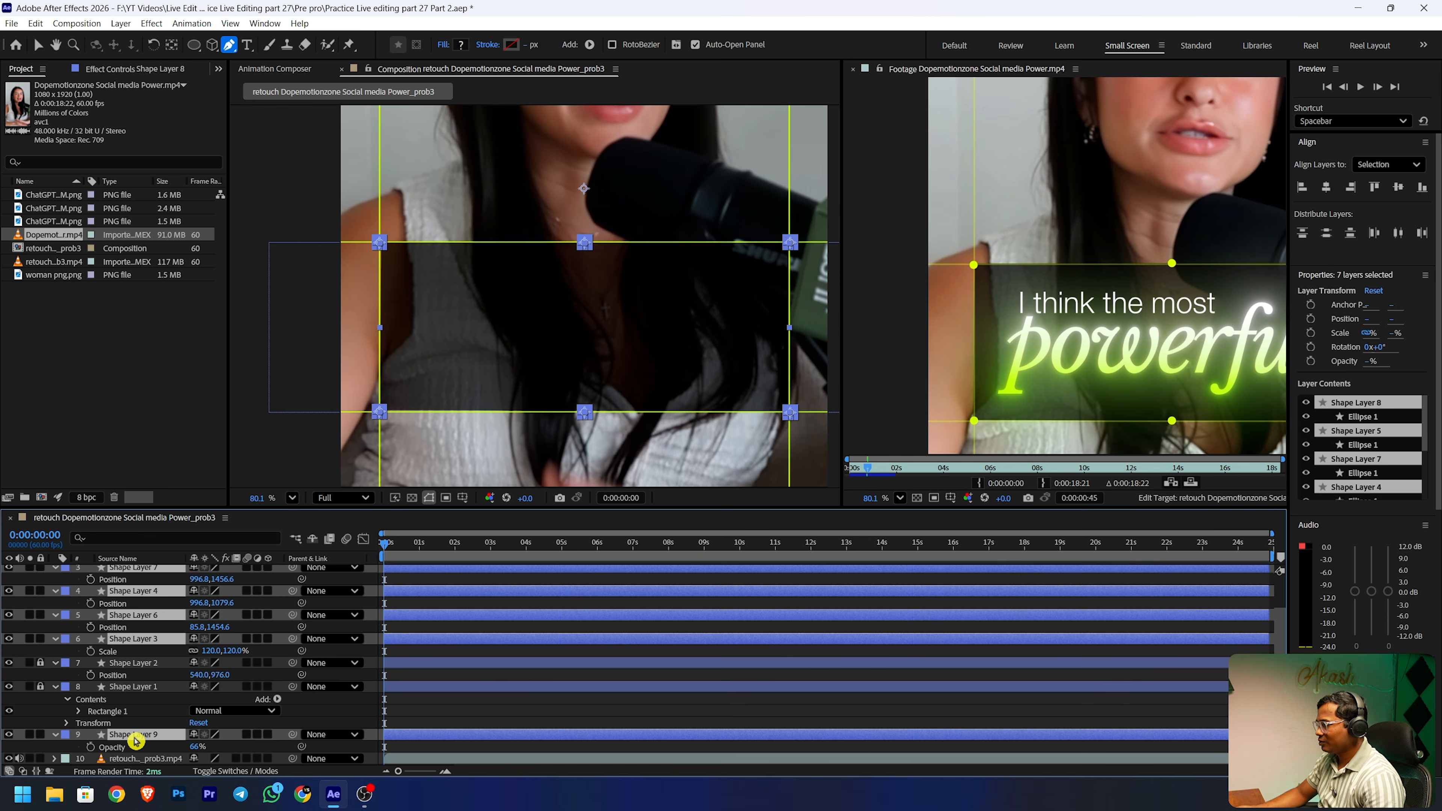
right_click(135, 740)
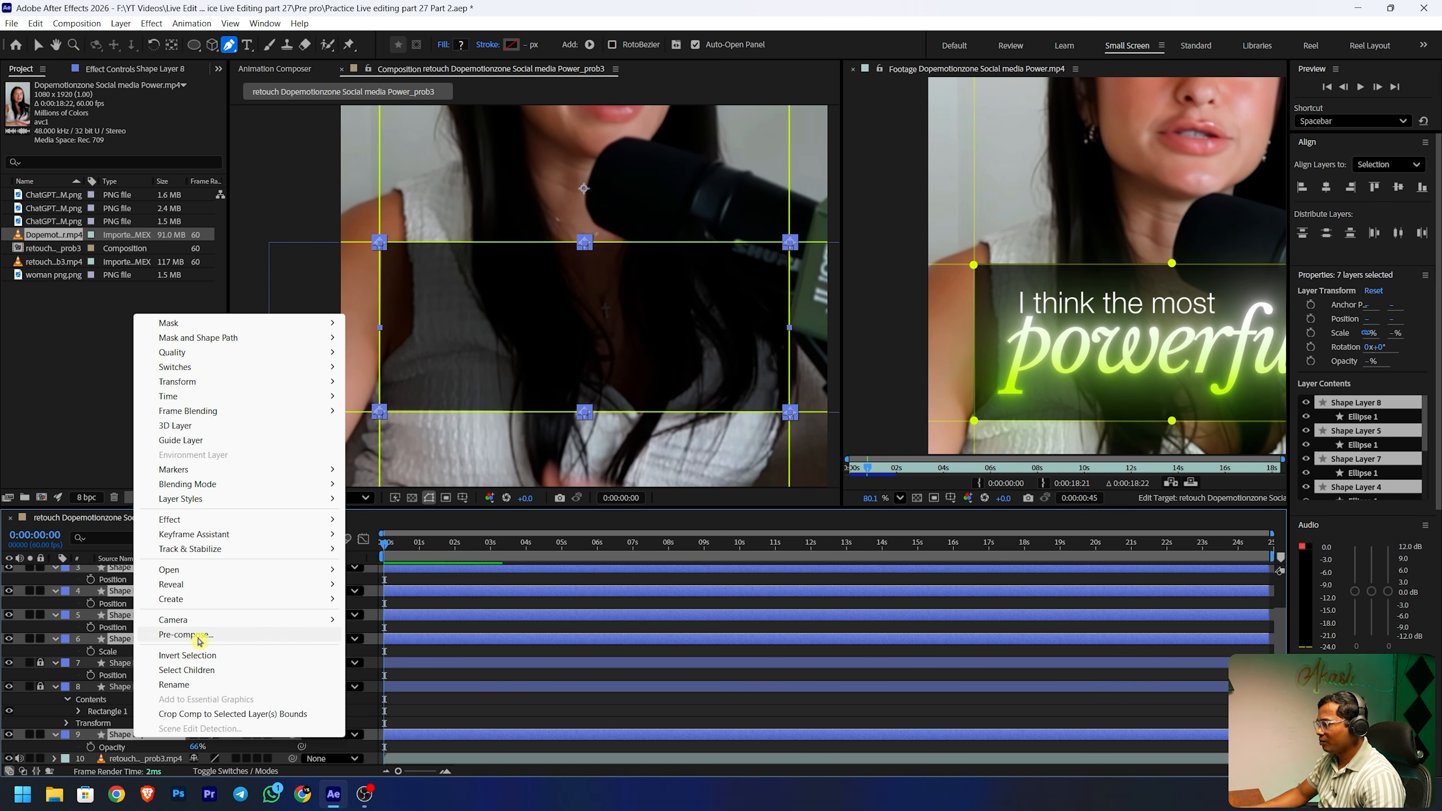
left_click(196, 635)
key("BackSpace")
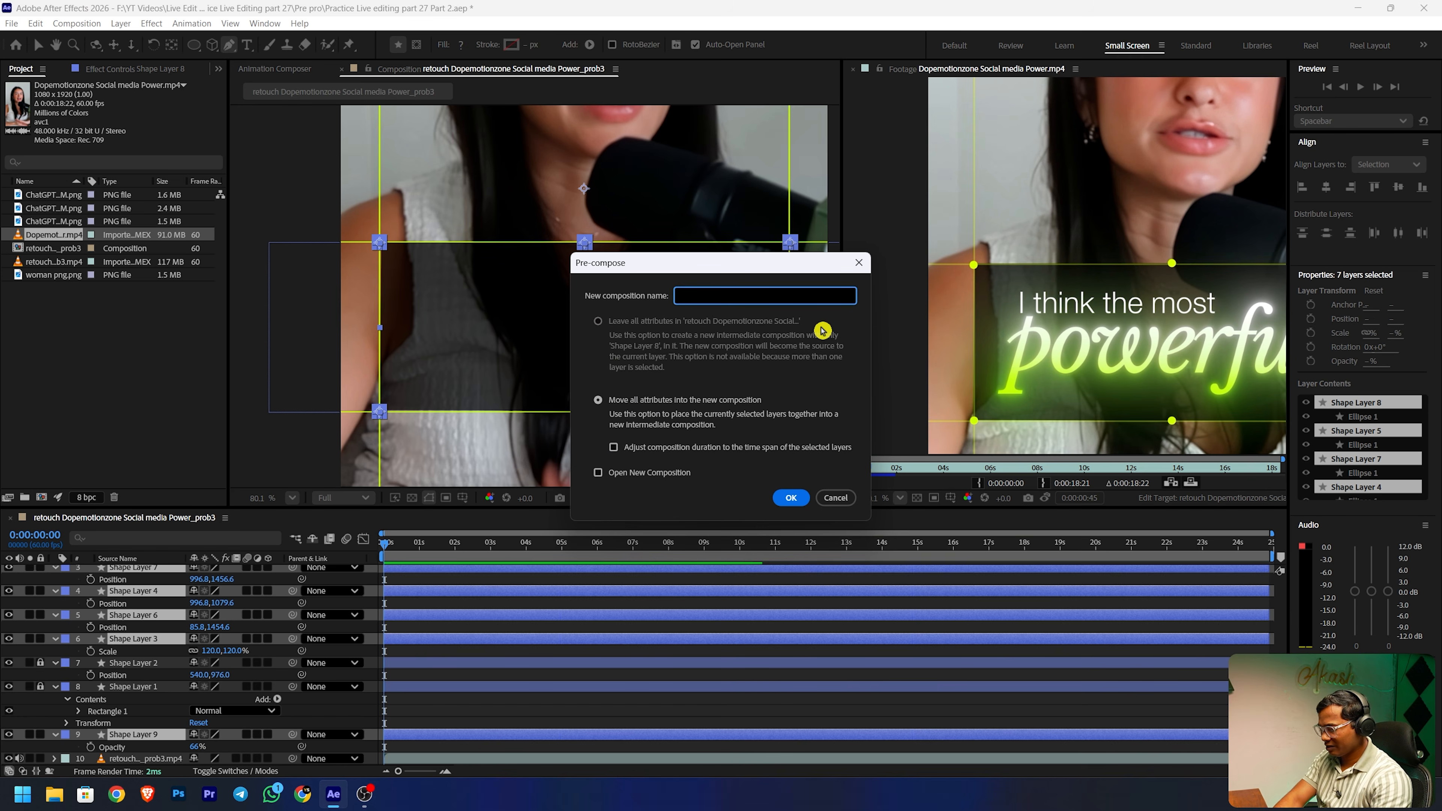
type("bg")
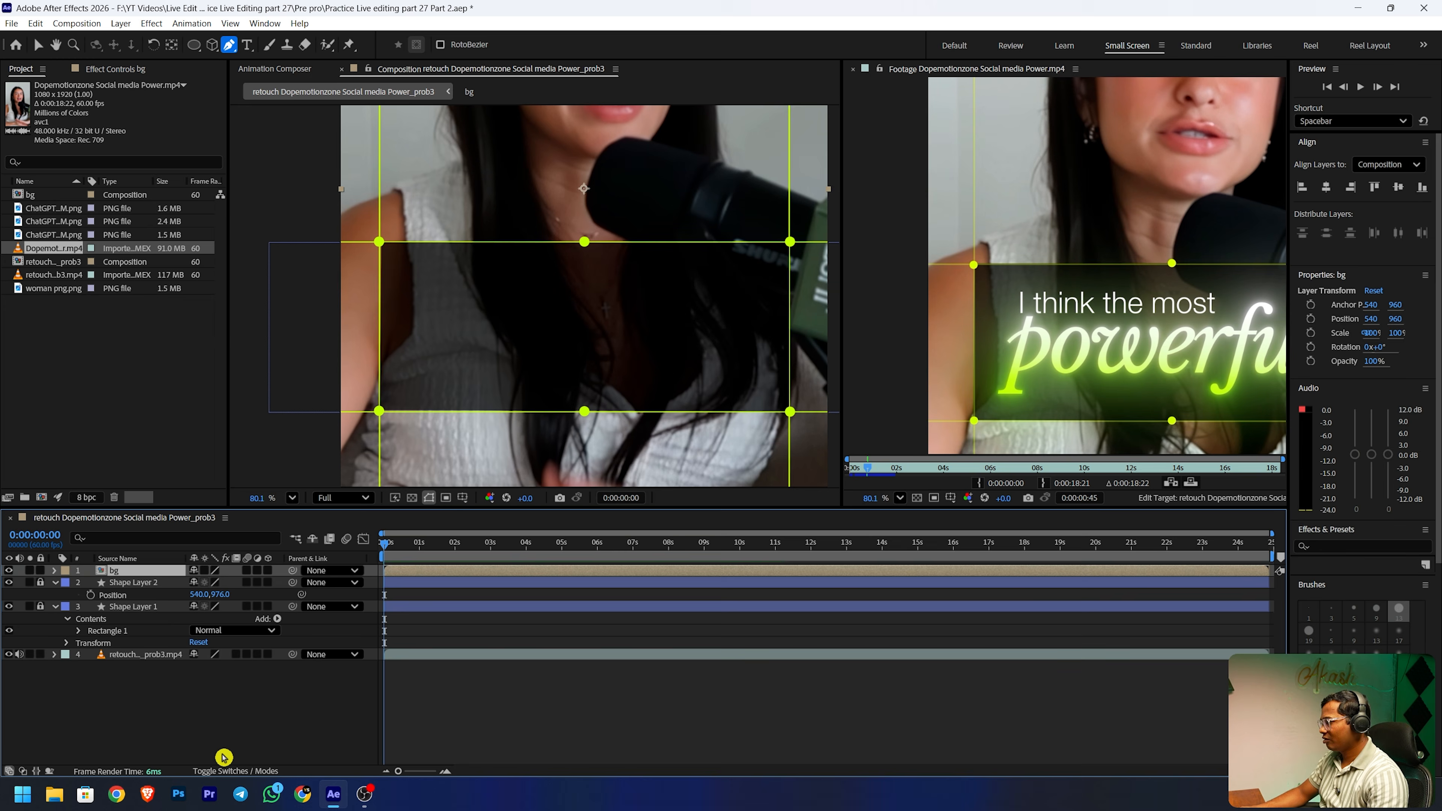
left_click(790, 498)
left_click(223, 757)
- Add a text layer reading "powerfull" above the caption frame
left_click(292, 498)
left_click(324, 222)
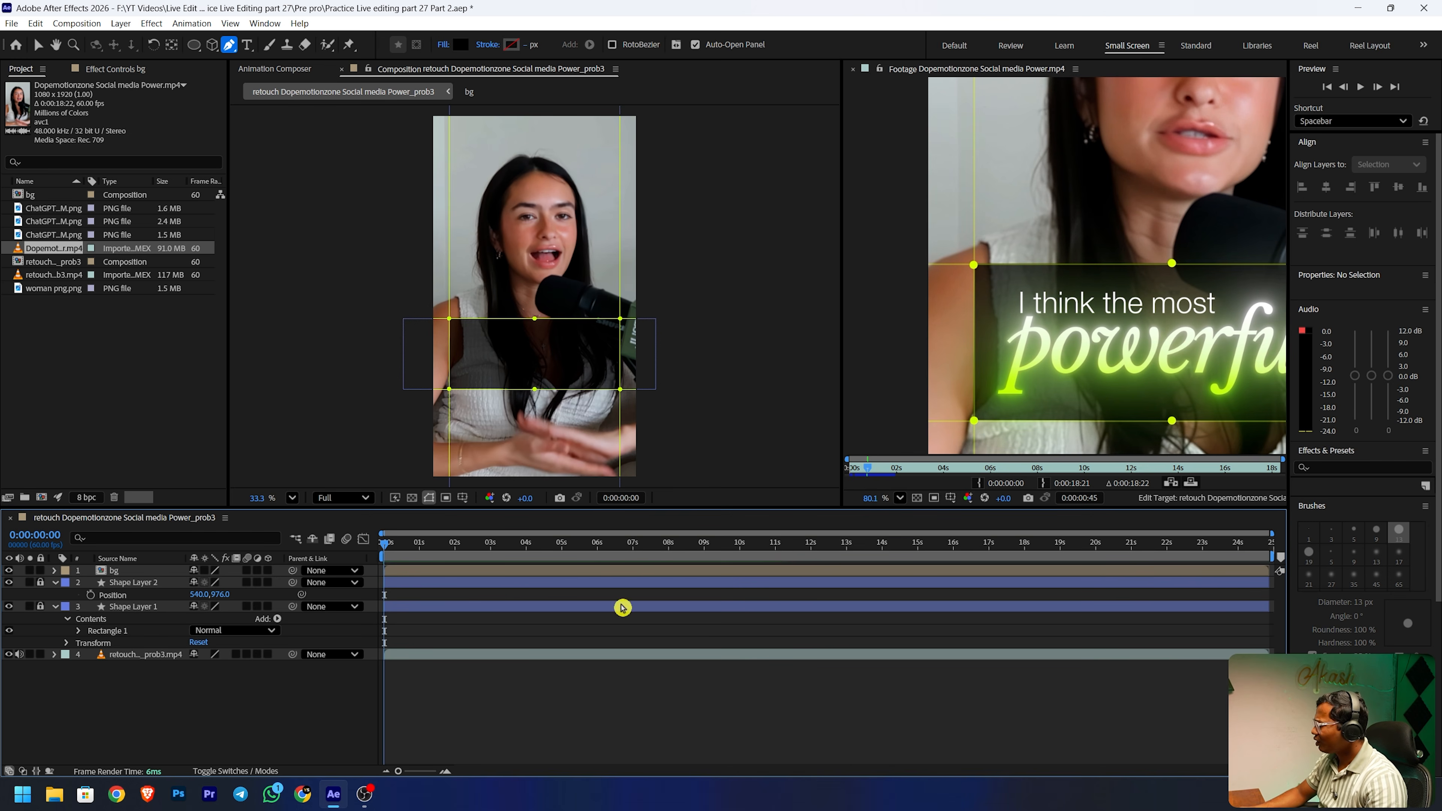
scroll(1061, 308, "down", 3)
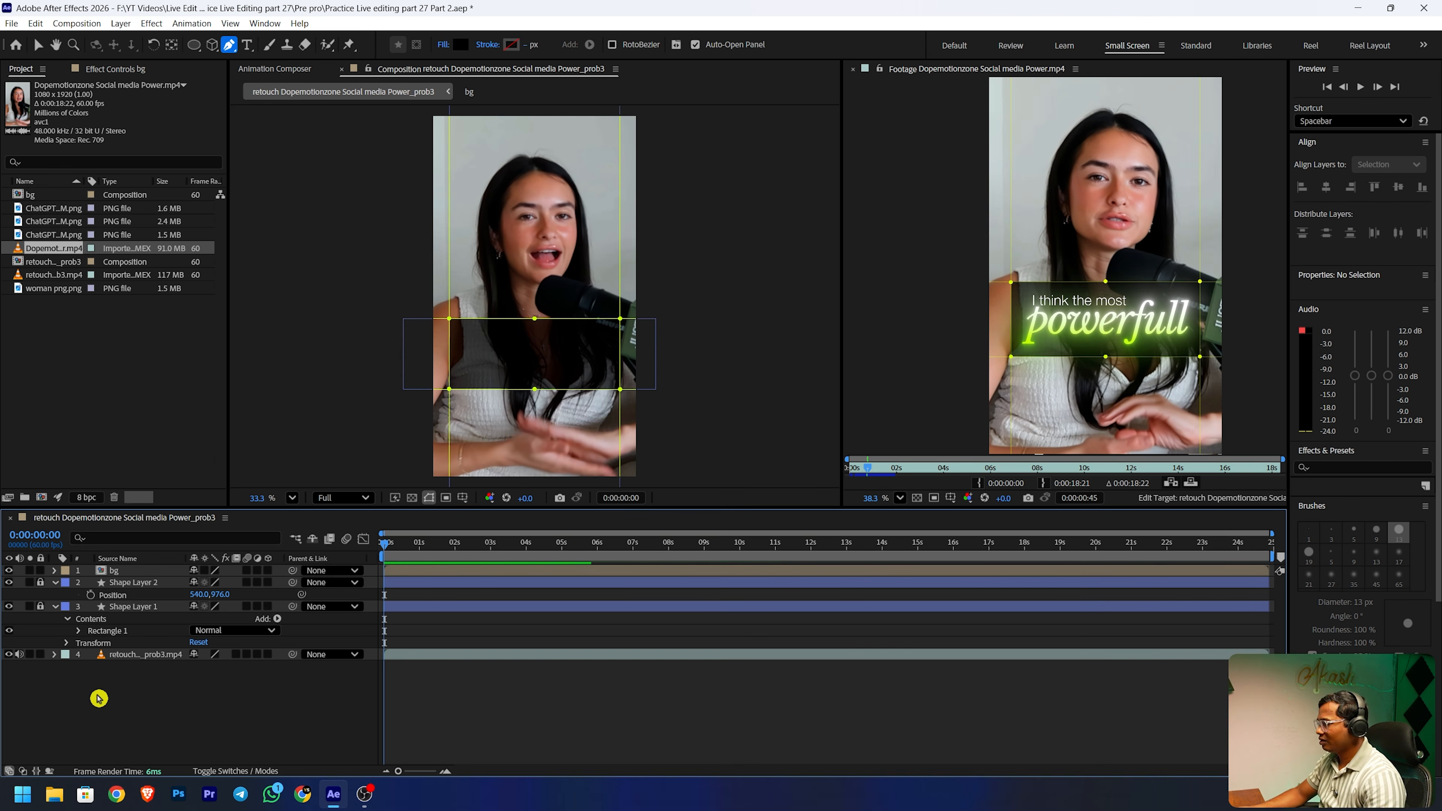
left_click(246, 44)
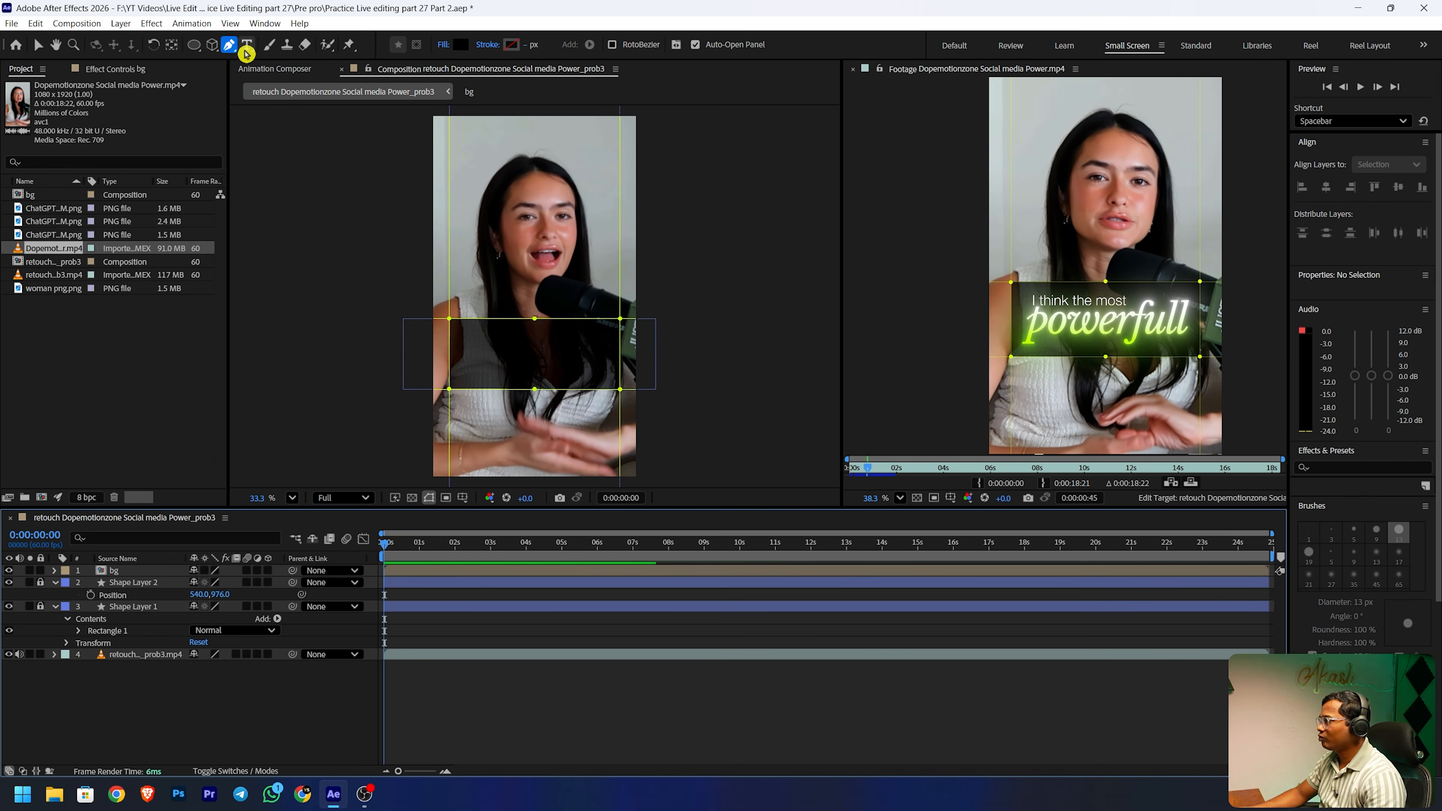
left_click(104, 683)
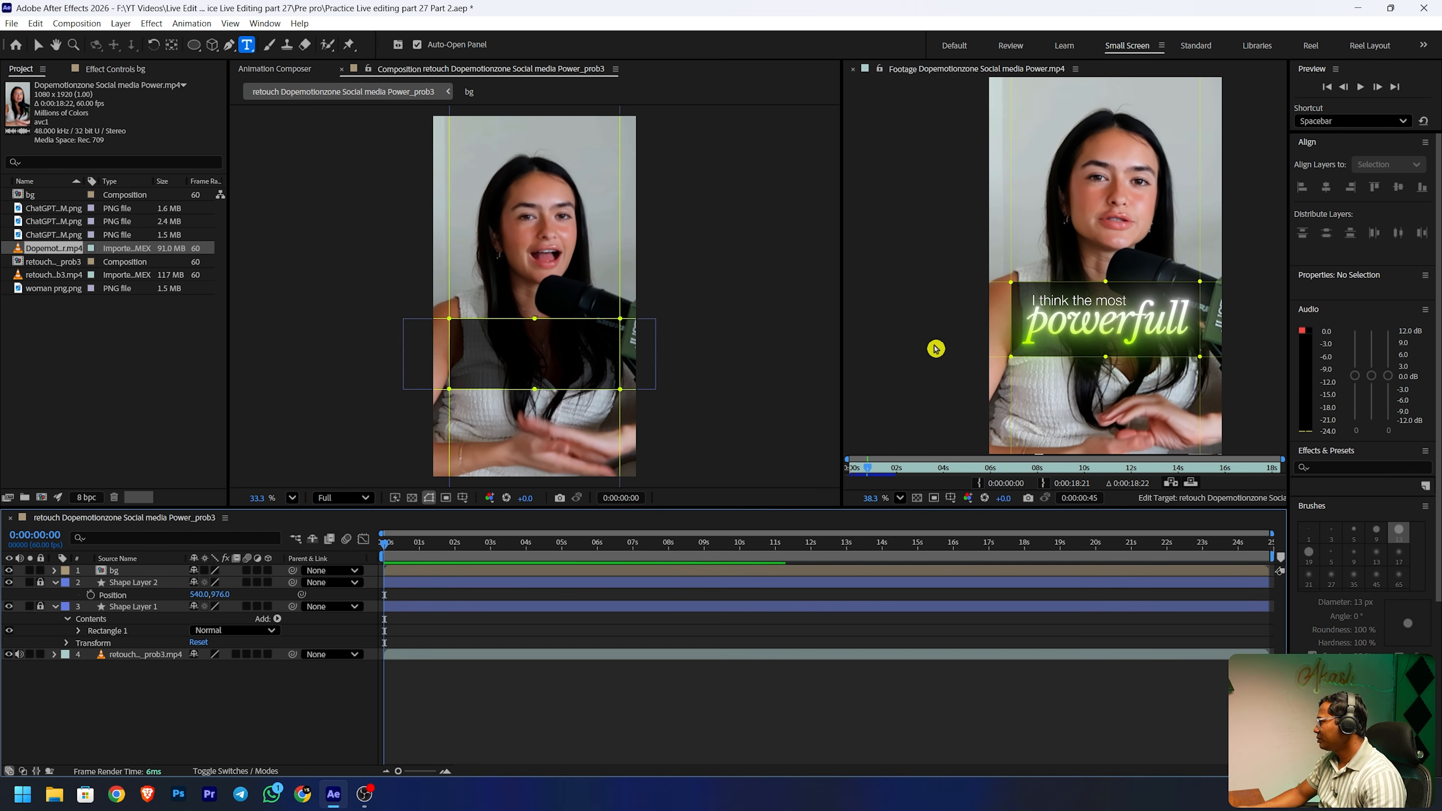
left_click(485, 254)
type("po")
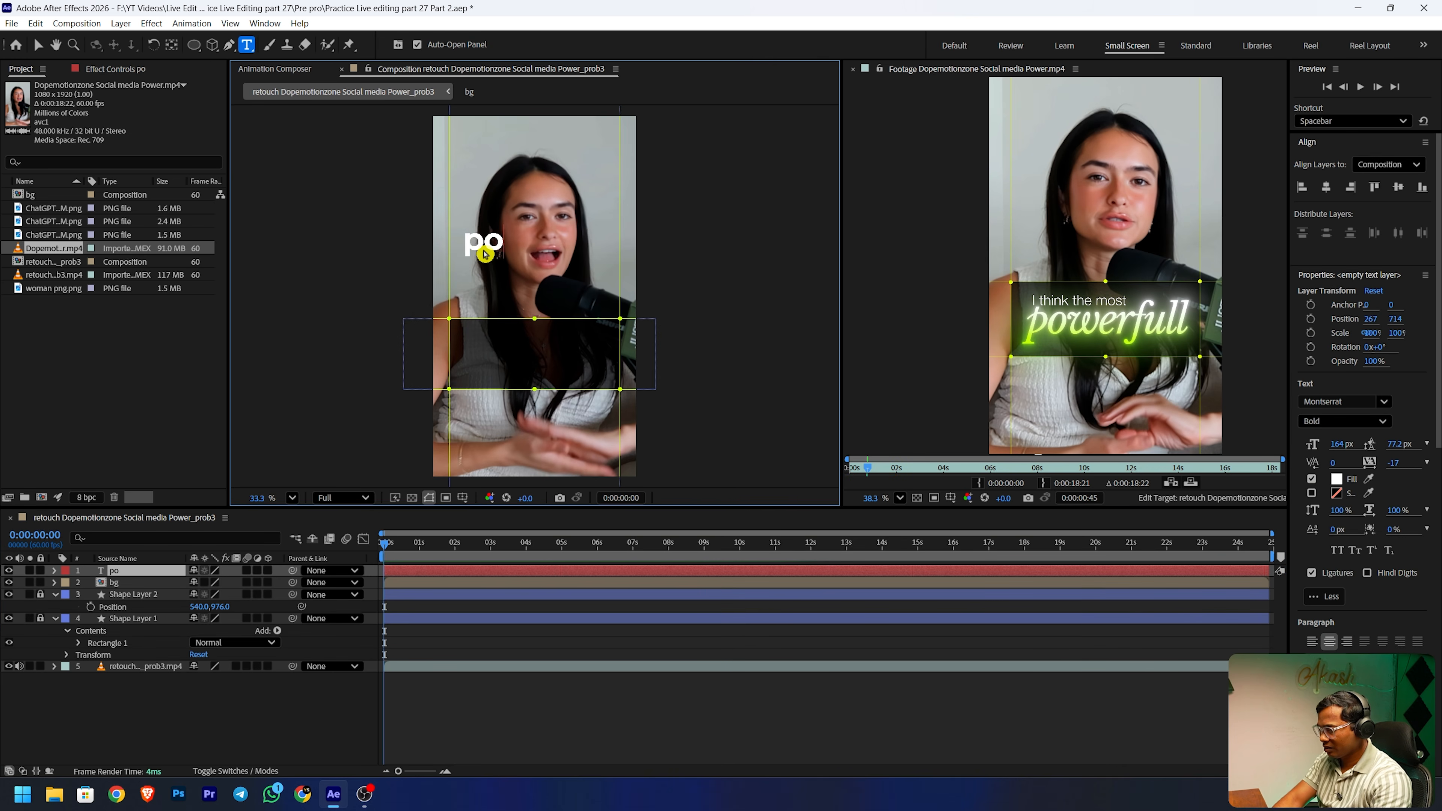
type("werfull")
- Change the font of the "powerfull" text to Libre Baskerville Italic
key("ctrl+a")
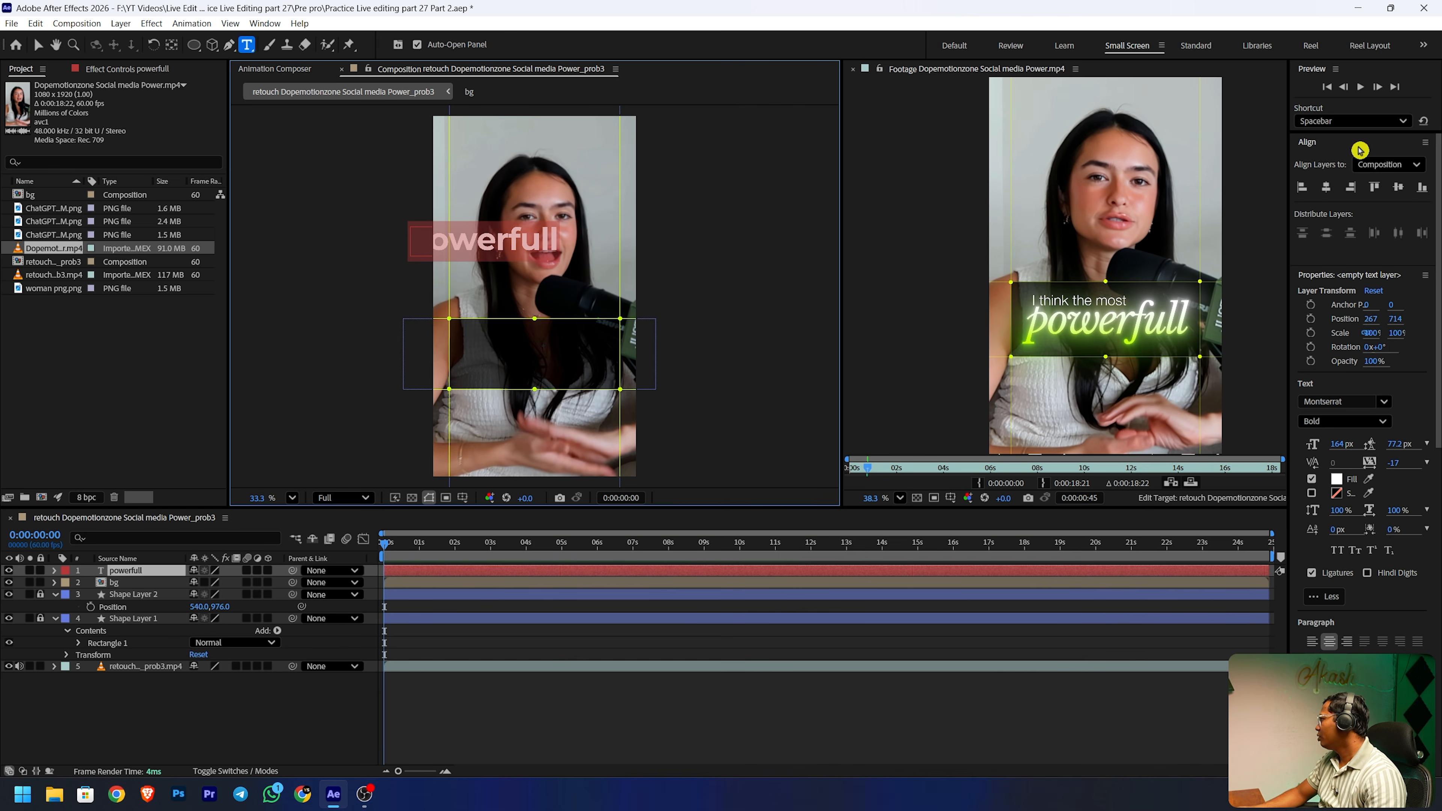
left_click(1361, 399)
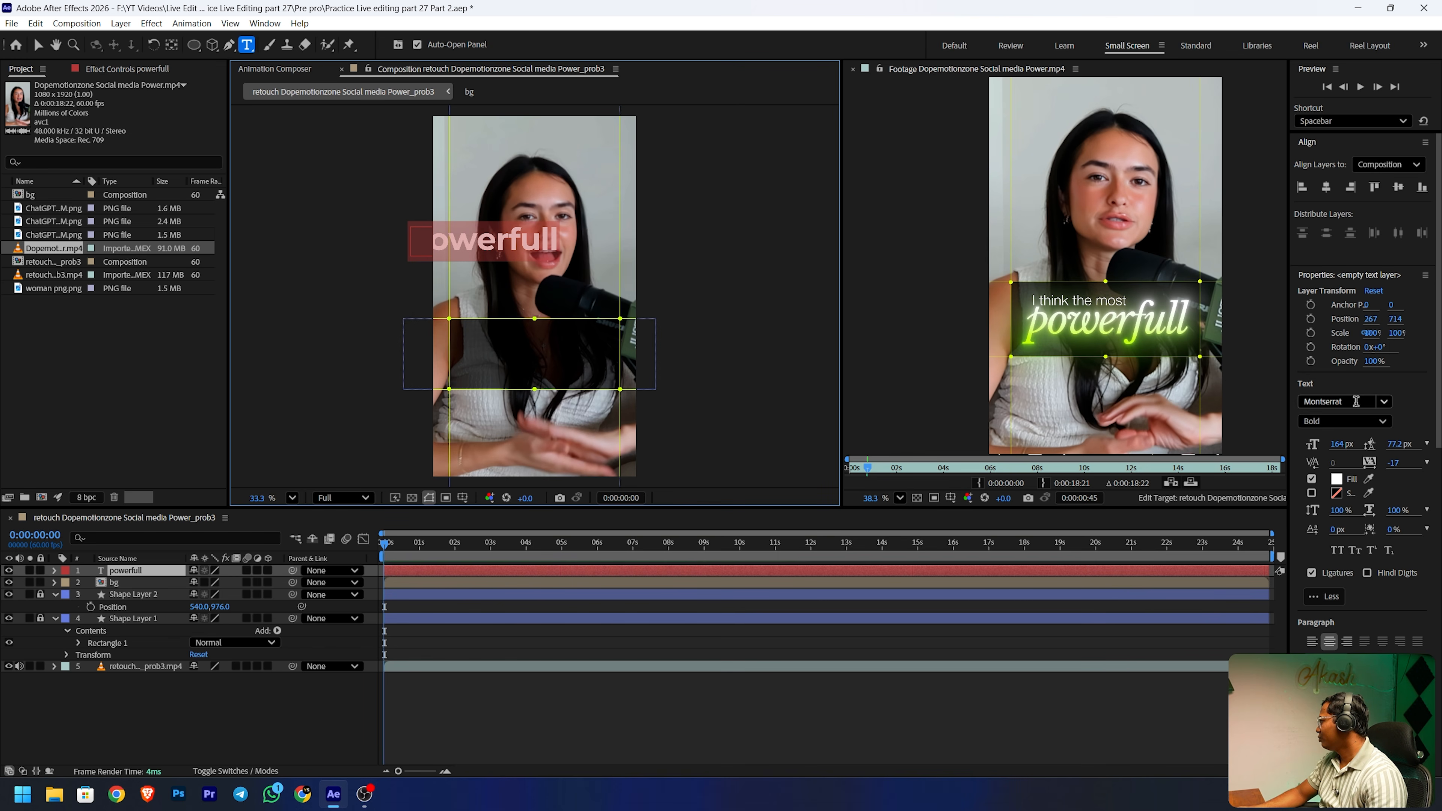
type("bas")
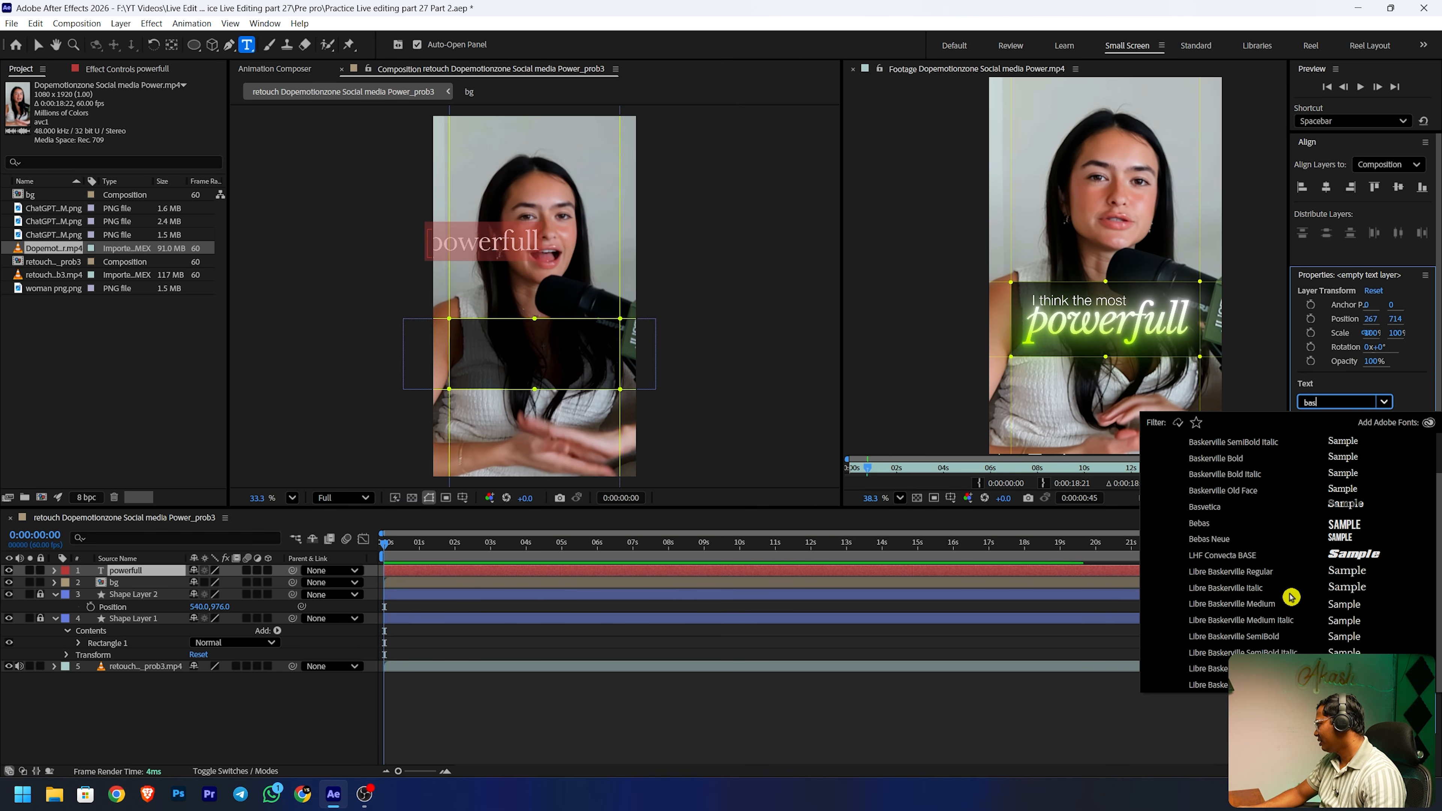
left_click(1287, 593)
left_click(306, 687)
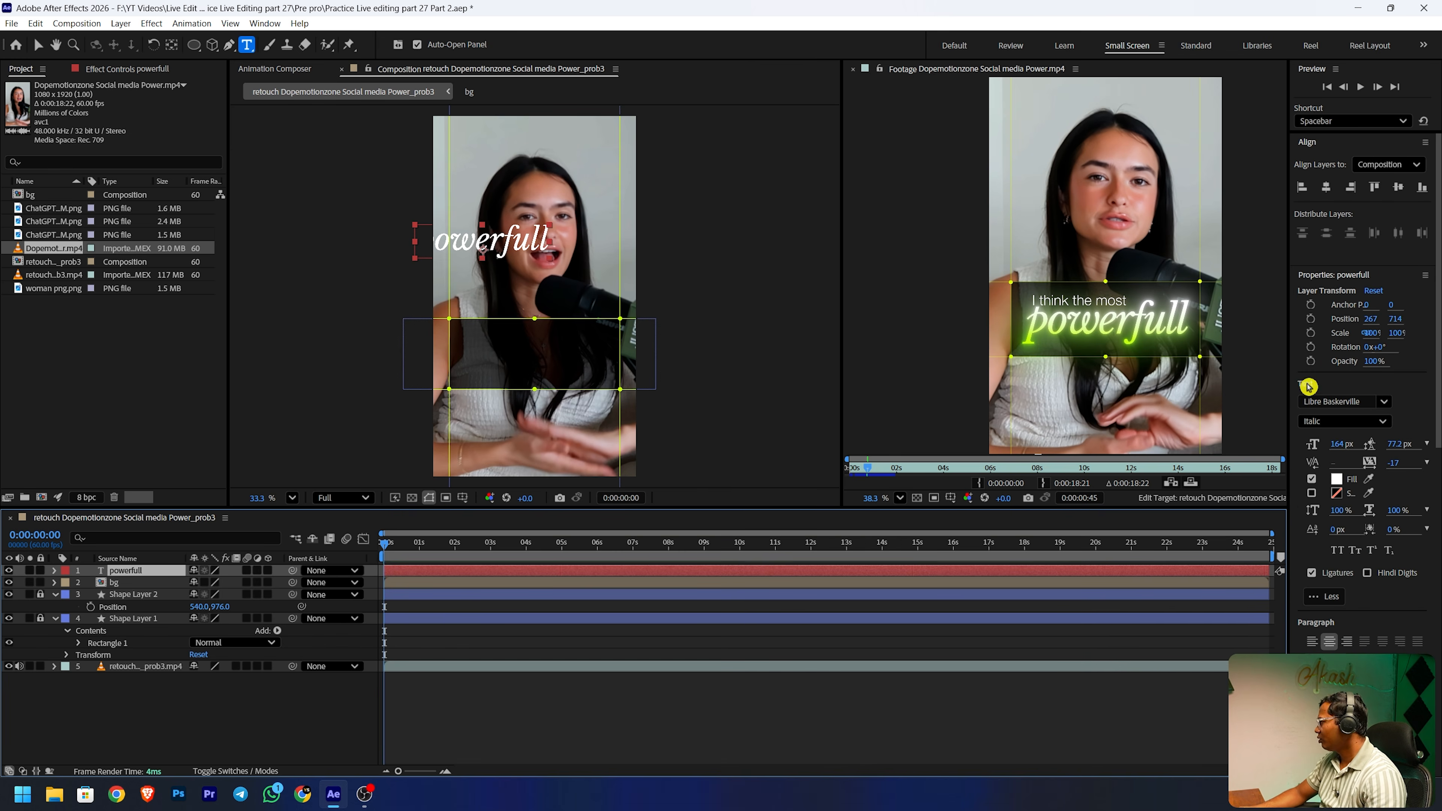
- Set the "powerfull" text's font size to 150 px and the layer's scale to 120%
left_click(1341, 444)
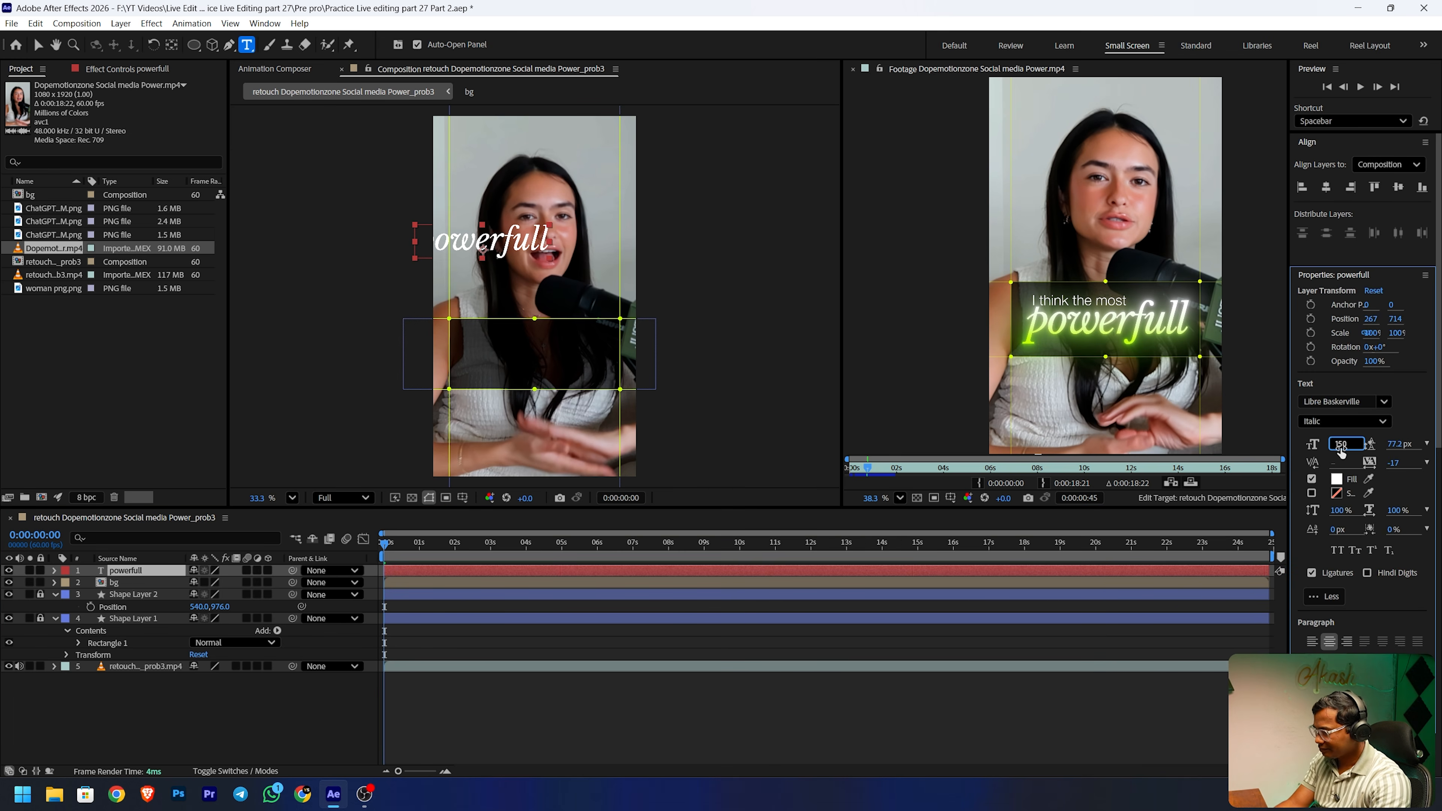
type("150")
key("Return")
left_click(138, 573)
key("s")
left_click(218, 584)
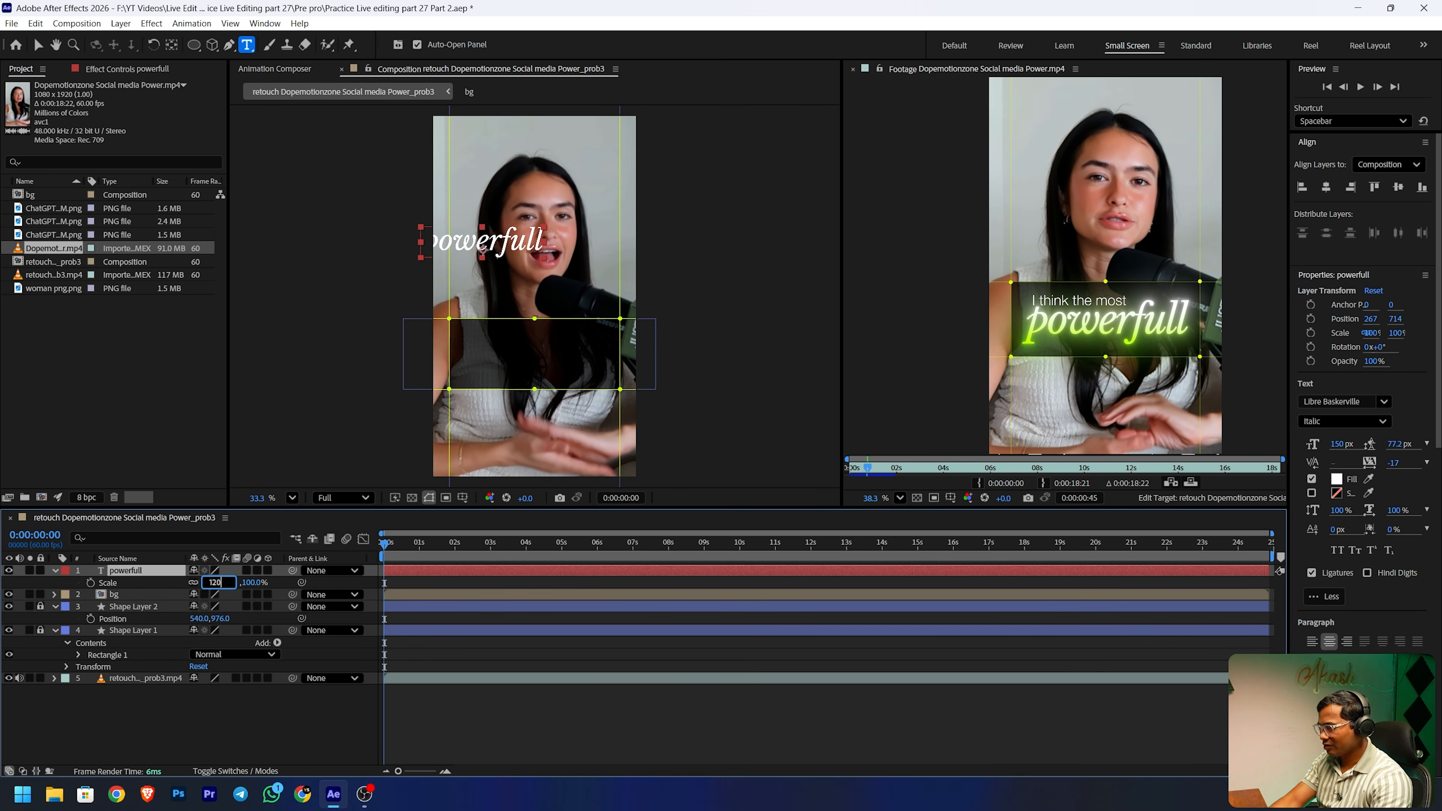
type("120")
key("Return")
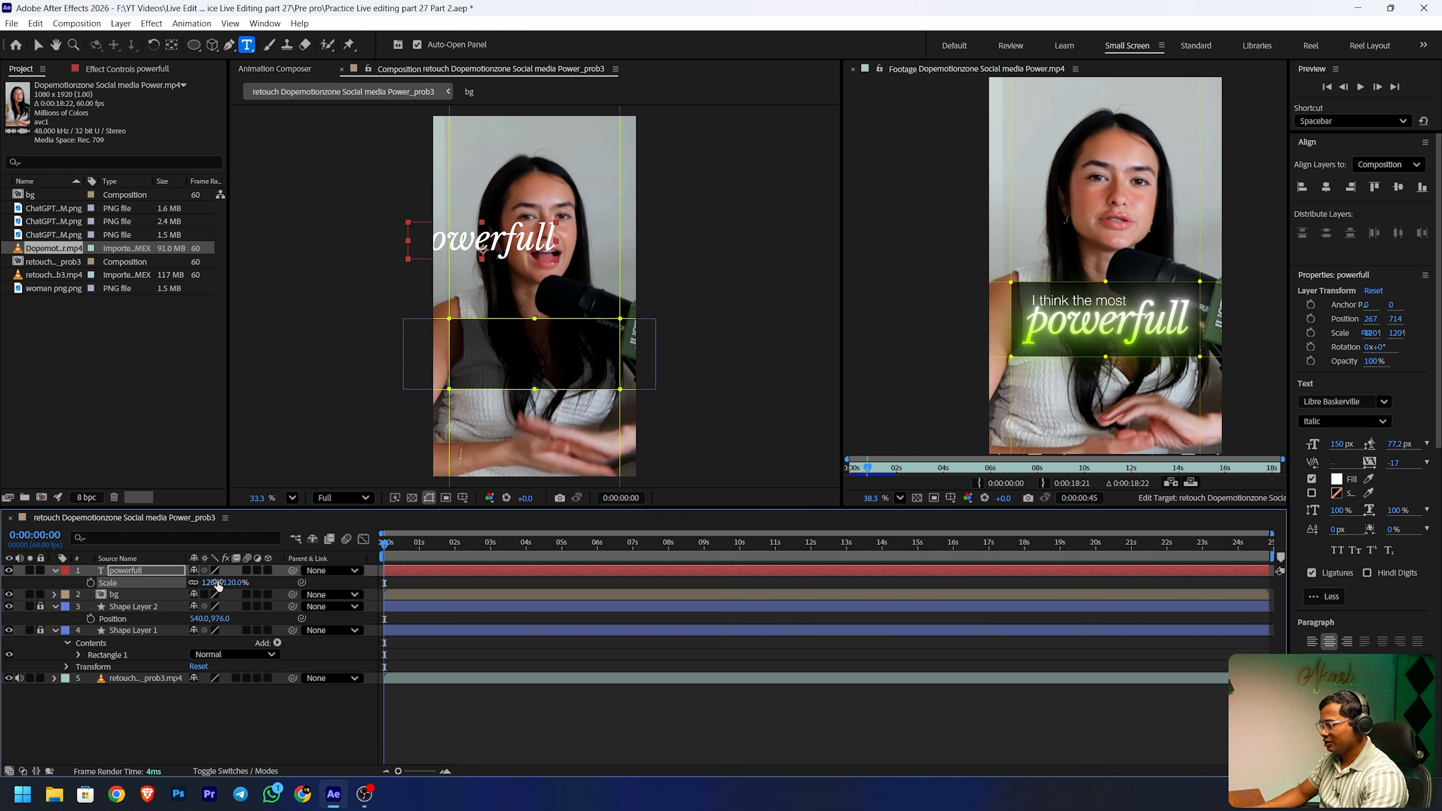
- Center the "powerfull" text horizontally in the composition and lower it into the caption frame at y position 1359
key("p")
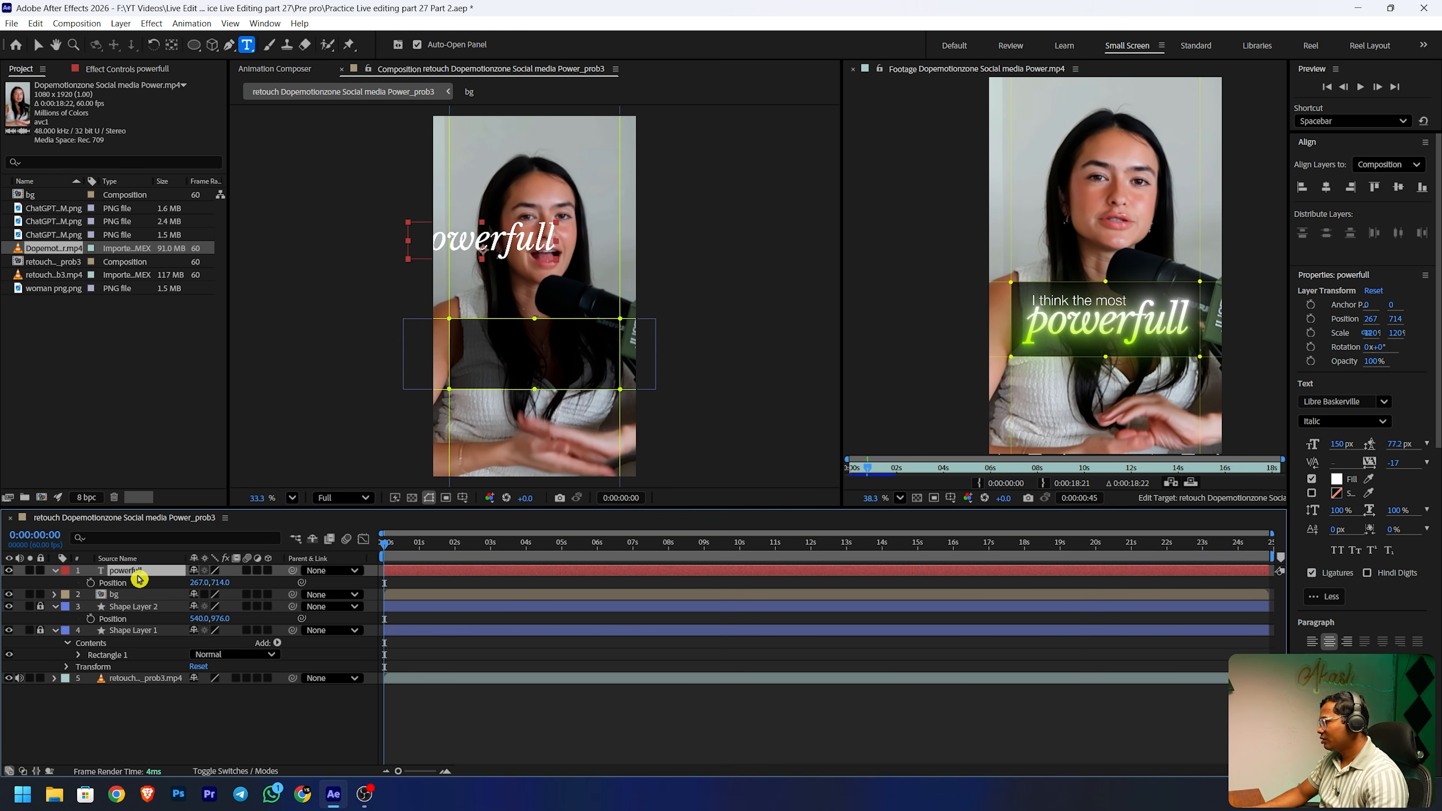
left_click(1327, 188)
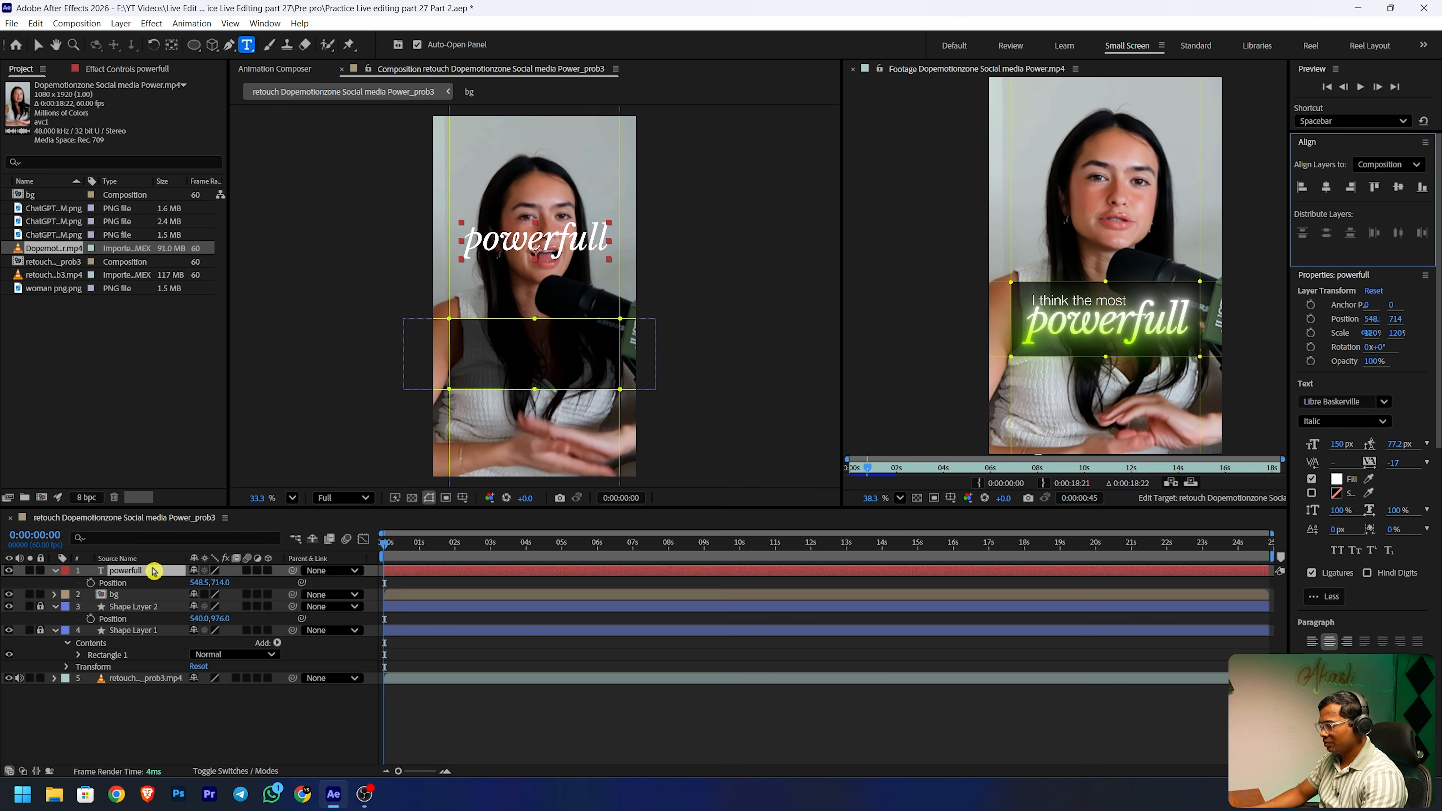
left_click_drag(221, 580, 730, 542)
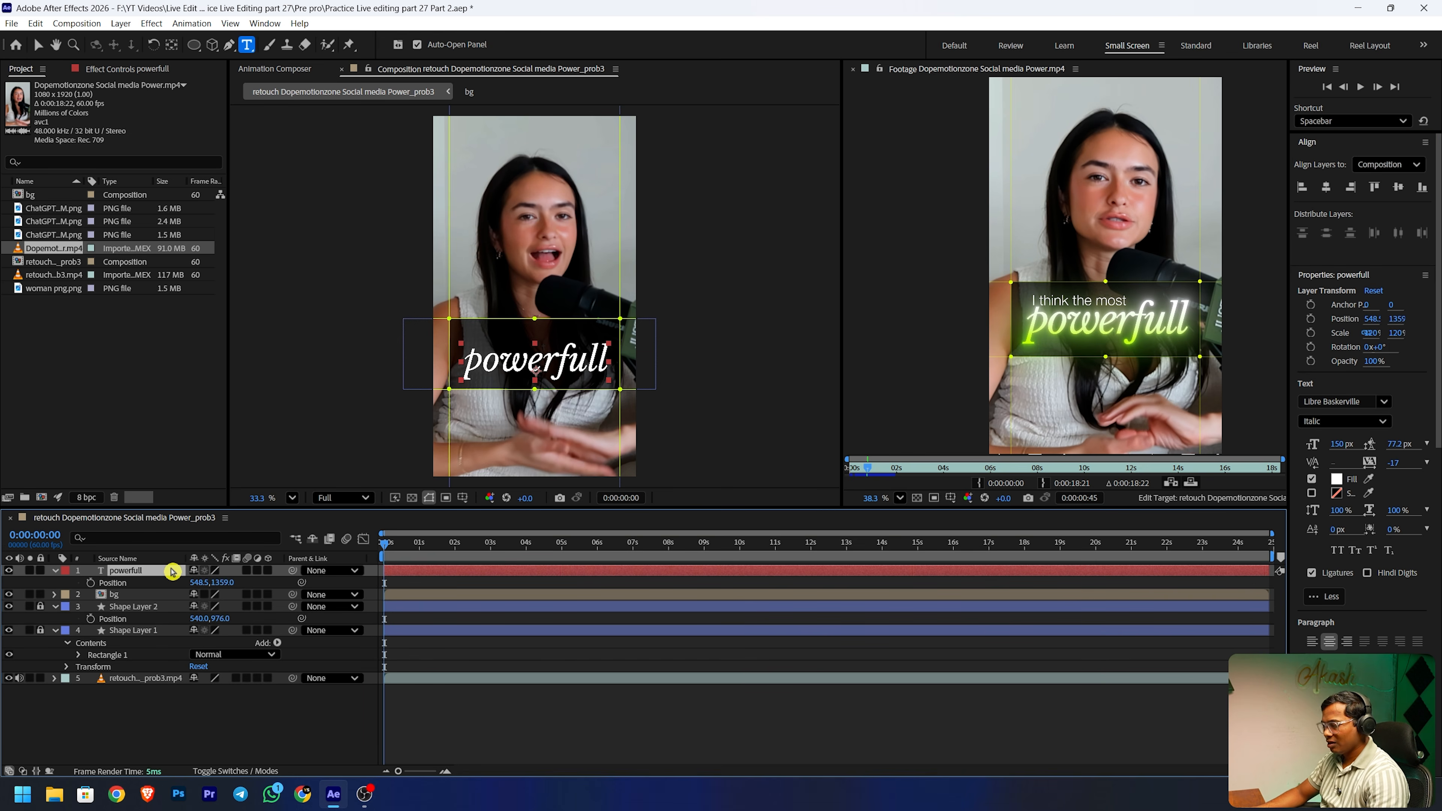
- Apply Gradient Ramp to the "powerfull" text with a white start color and lime-green A8FF00 end color
key("ctrl+space")
type("grd")
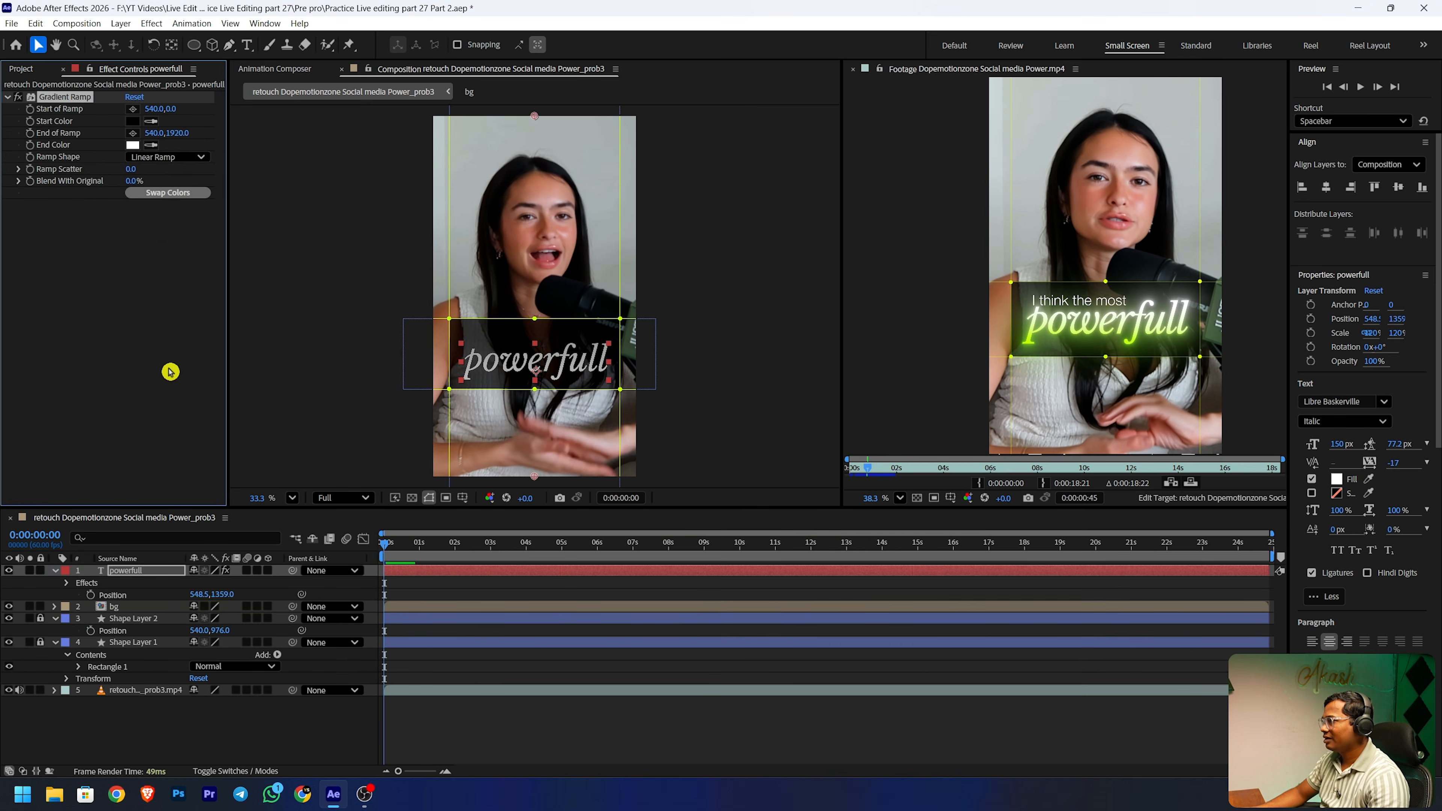
left_click(134, 146)
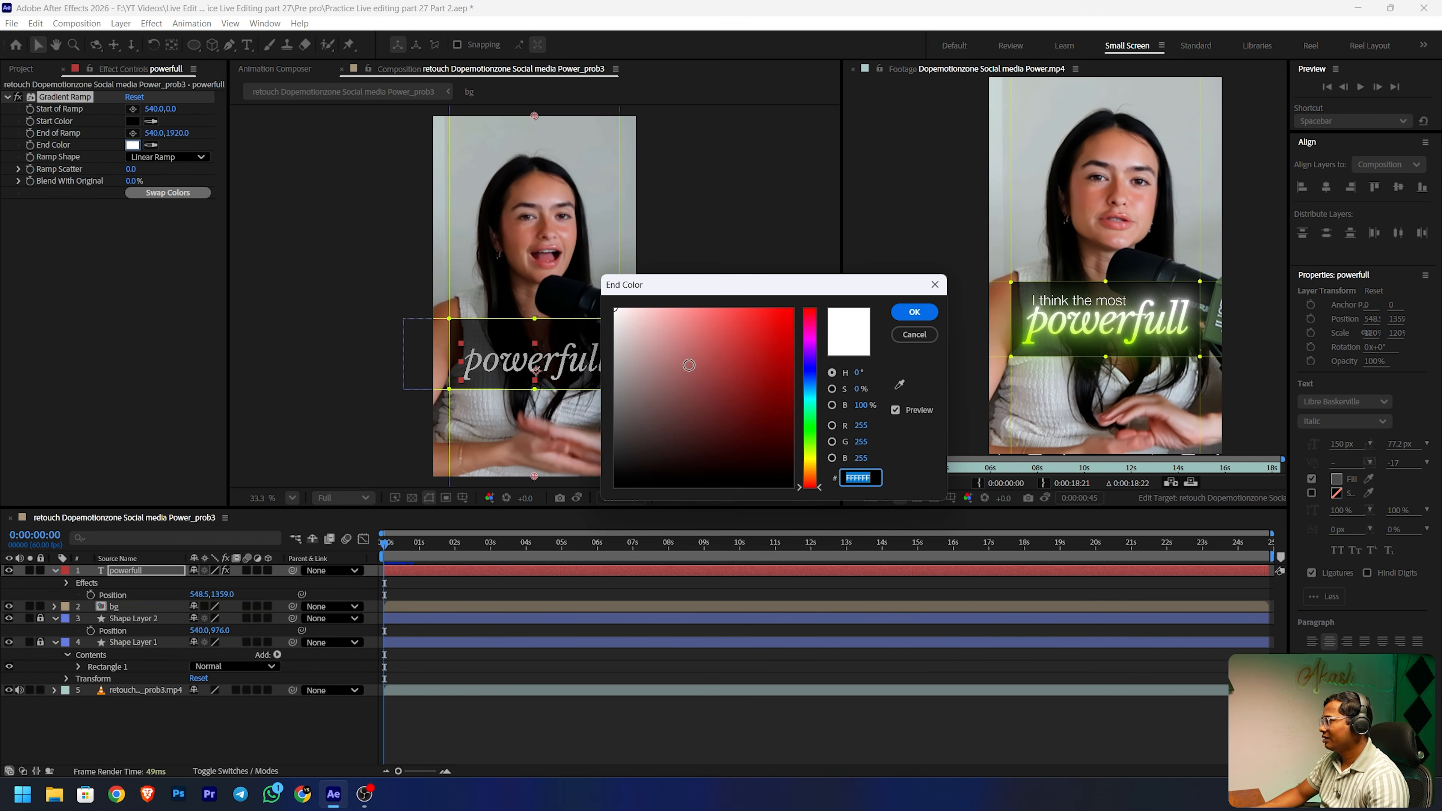
left_click(812, 445)
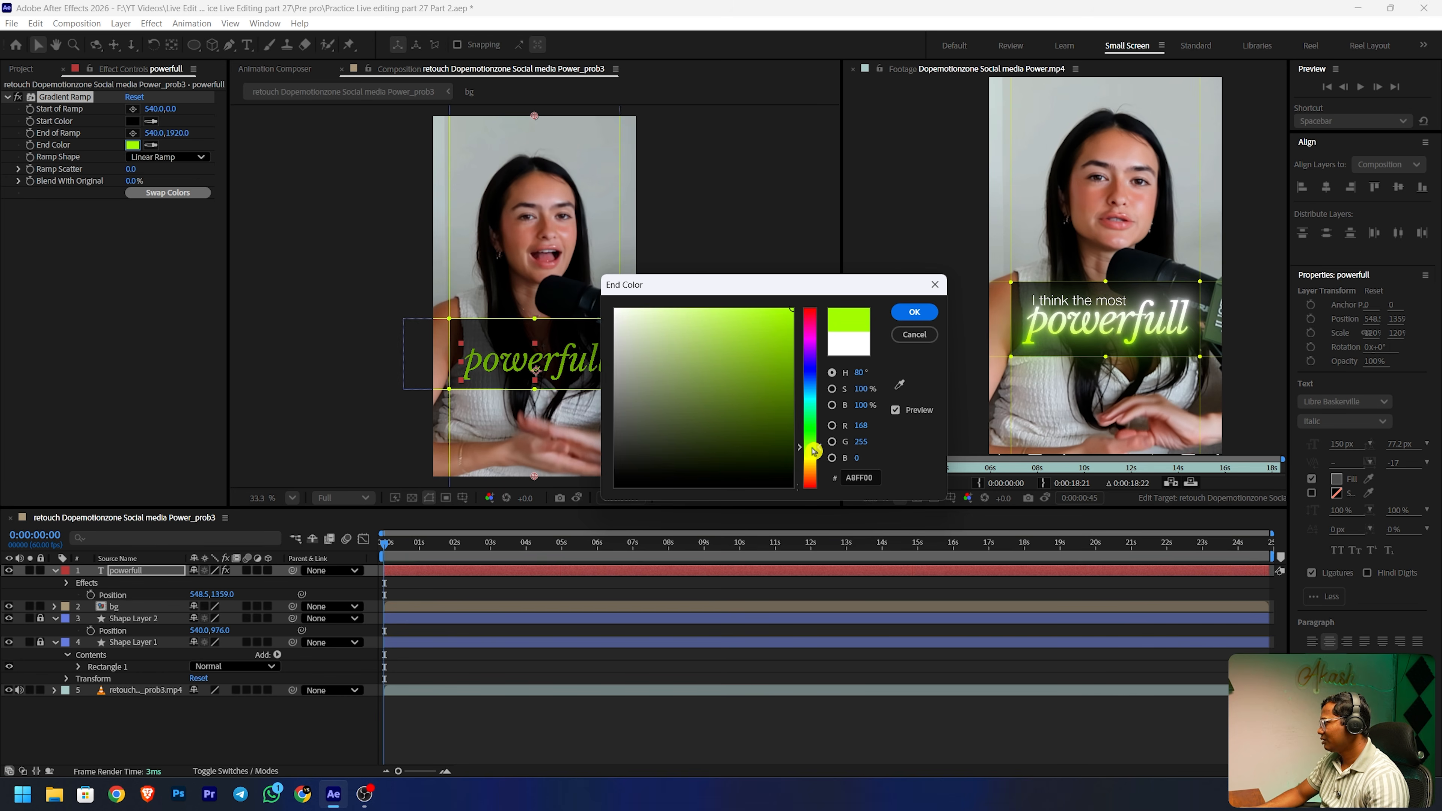
left_click(914, 312)
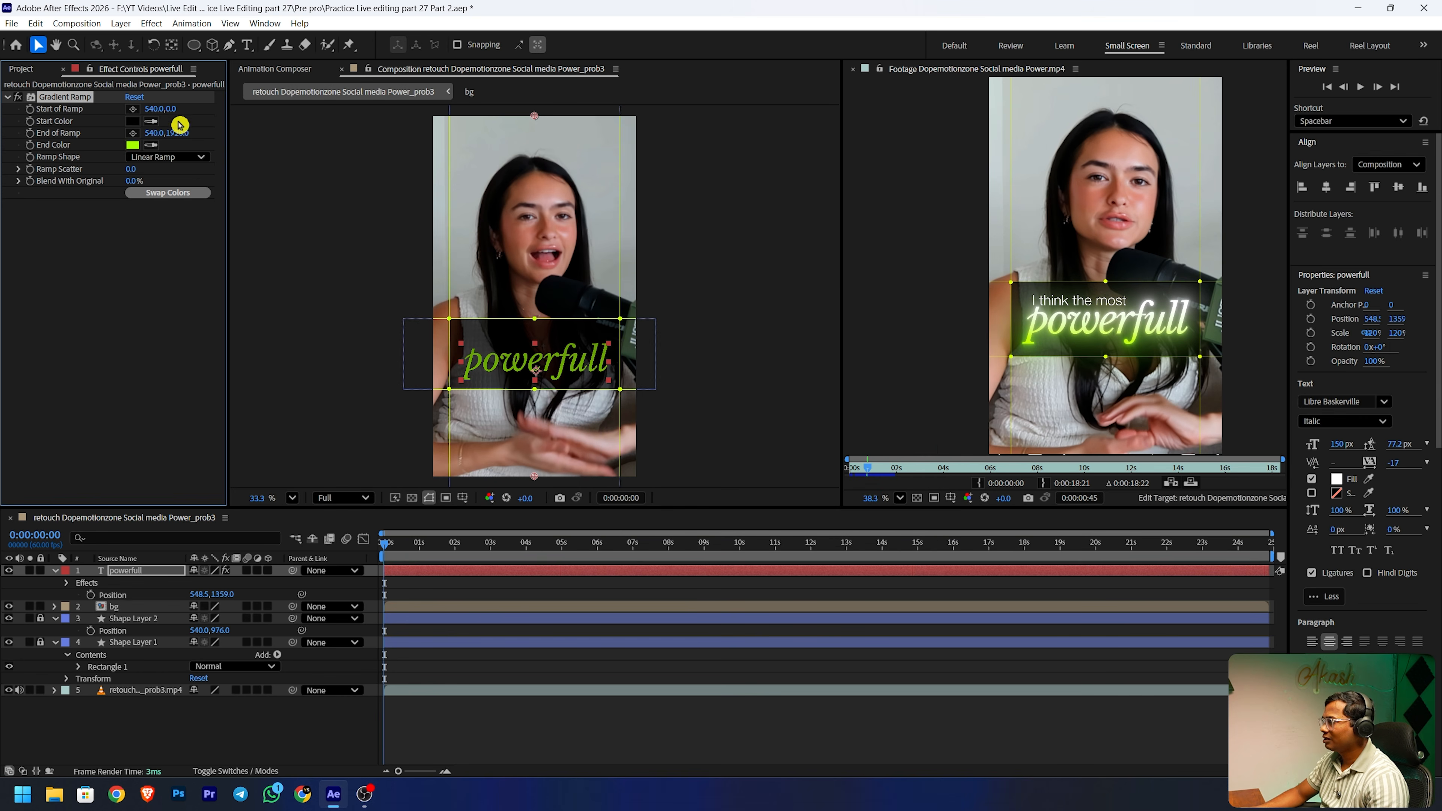
left_click(132, 121)
left_click_drag(704, 388, 467, 216)
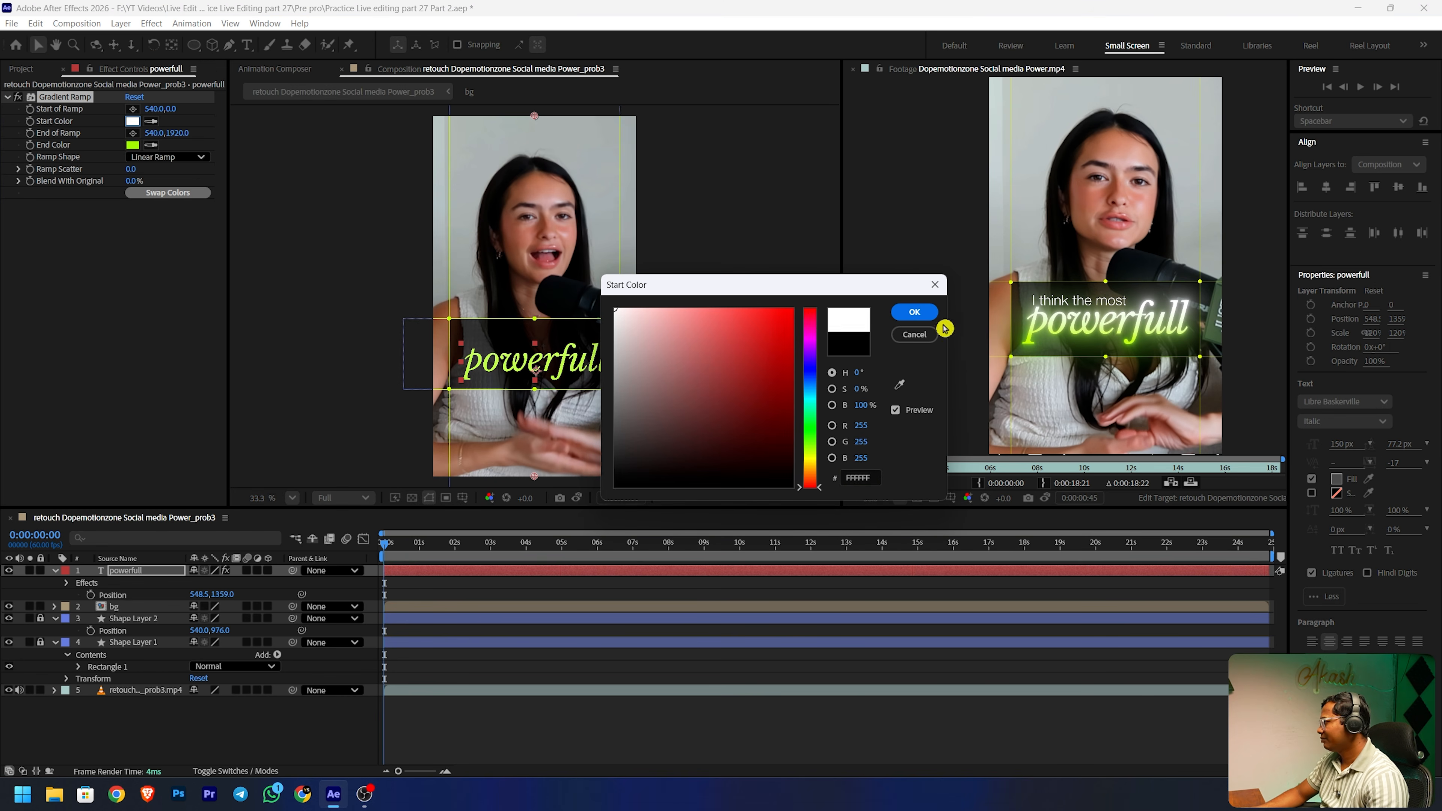
left_click(916, 313)
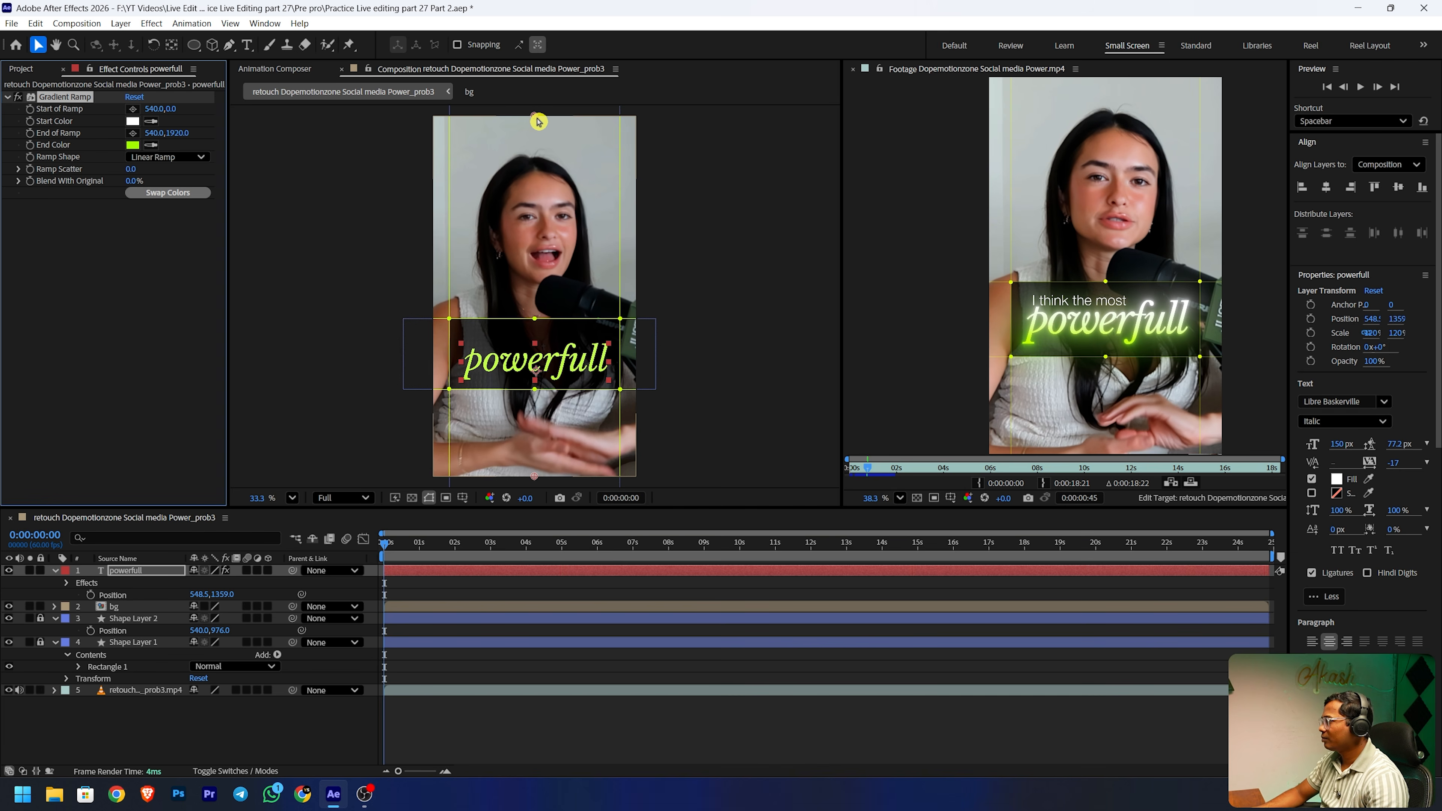
- Fit the gradient to the "powerfull" lettering, with the ramp starting at 540, 1230 and ending at 540, 1389
left_click_drag(536, 119, 535, 350)
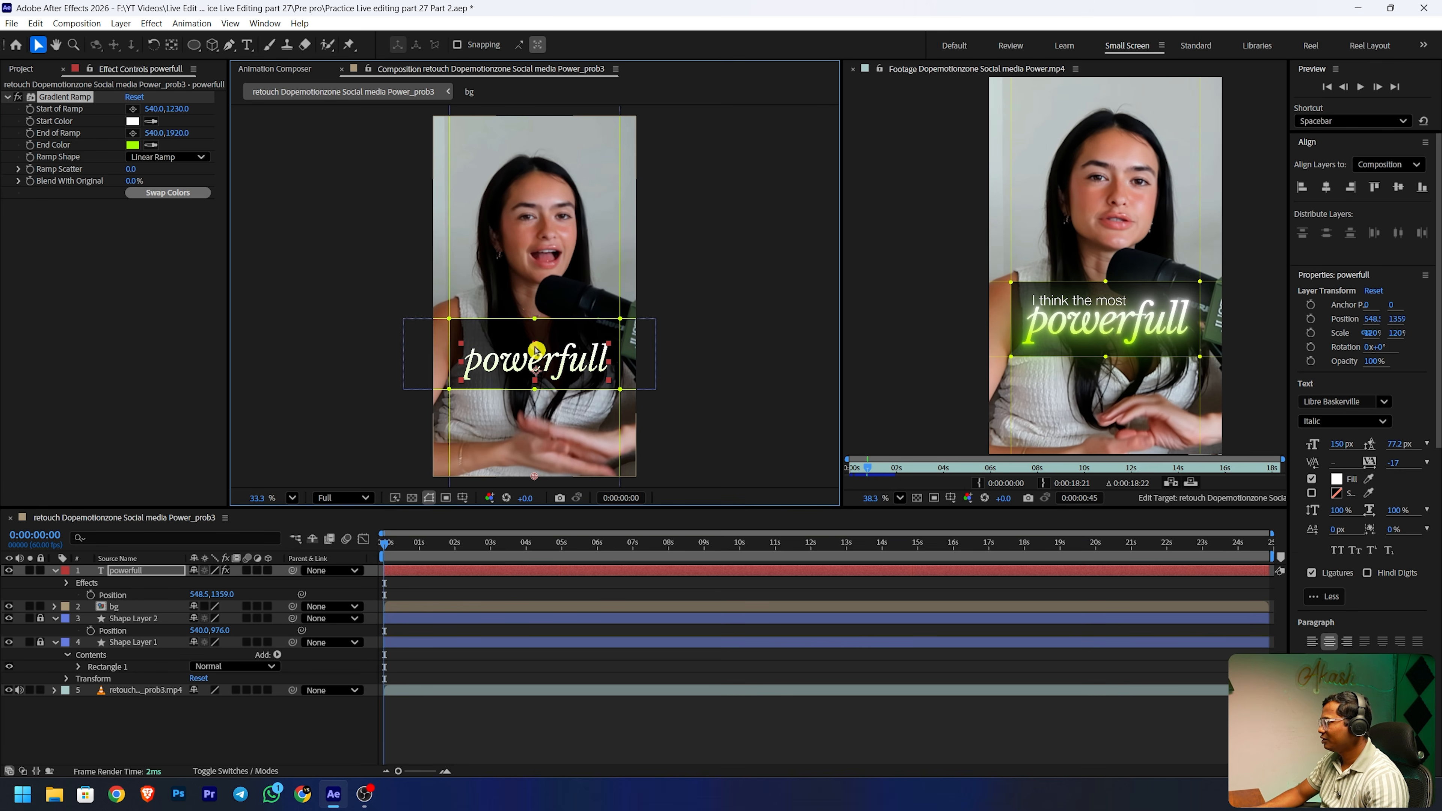
left_click_drag(538, 480, 532, 428)
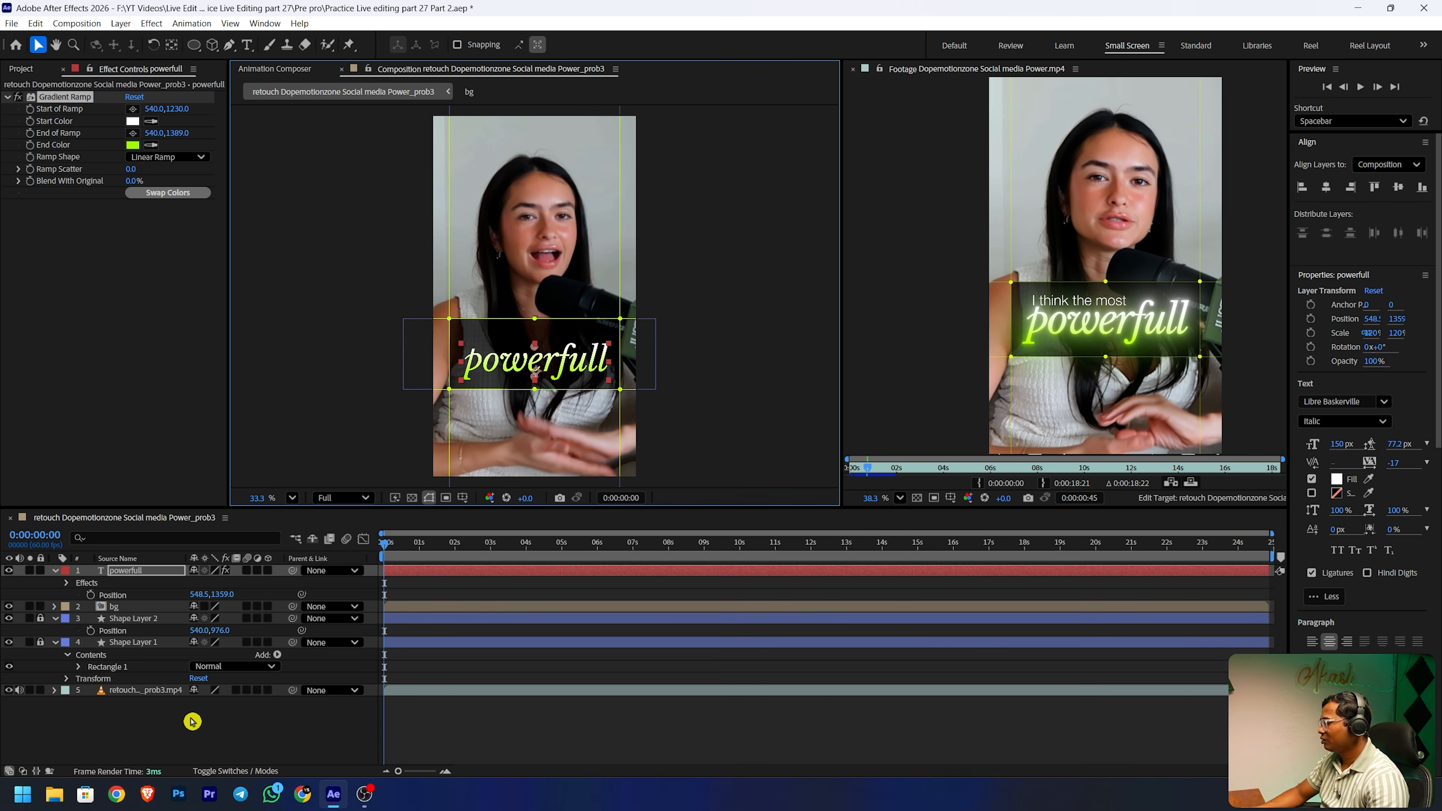
left_click(164, 723)
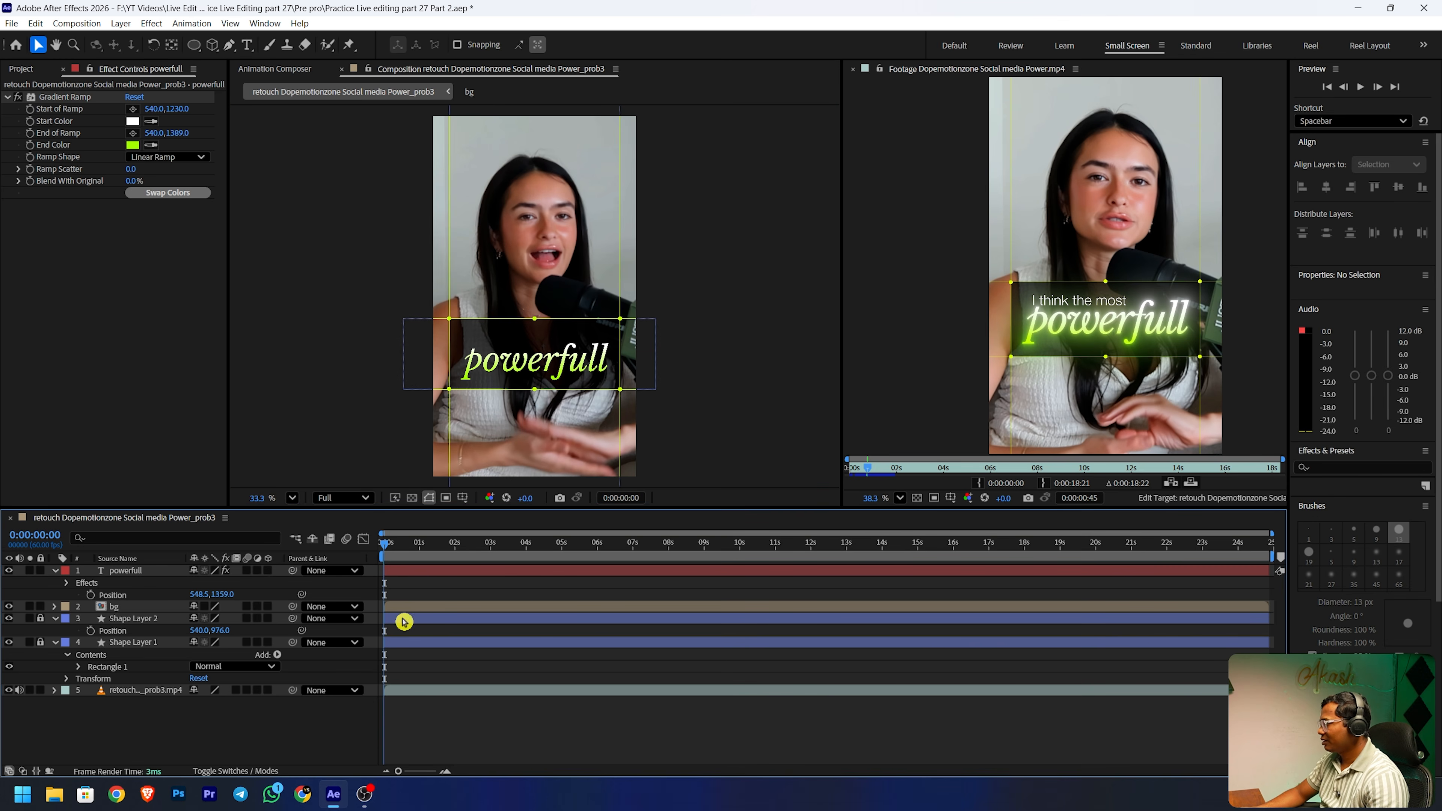
- Apply the Deep Glow 2 effect to the "powerfull" text layer
left_click(149, 572)
key("ctrl+space")
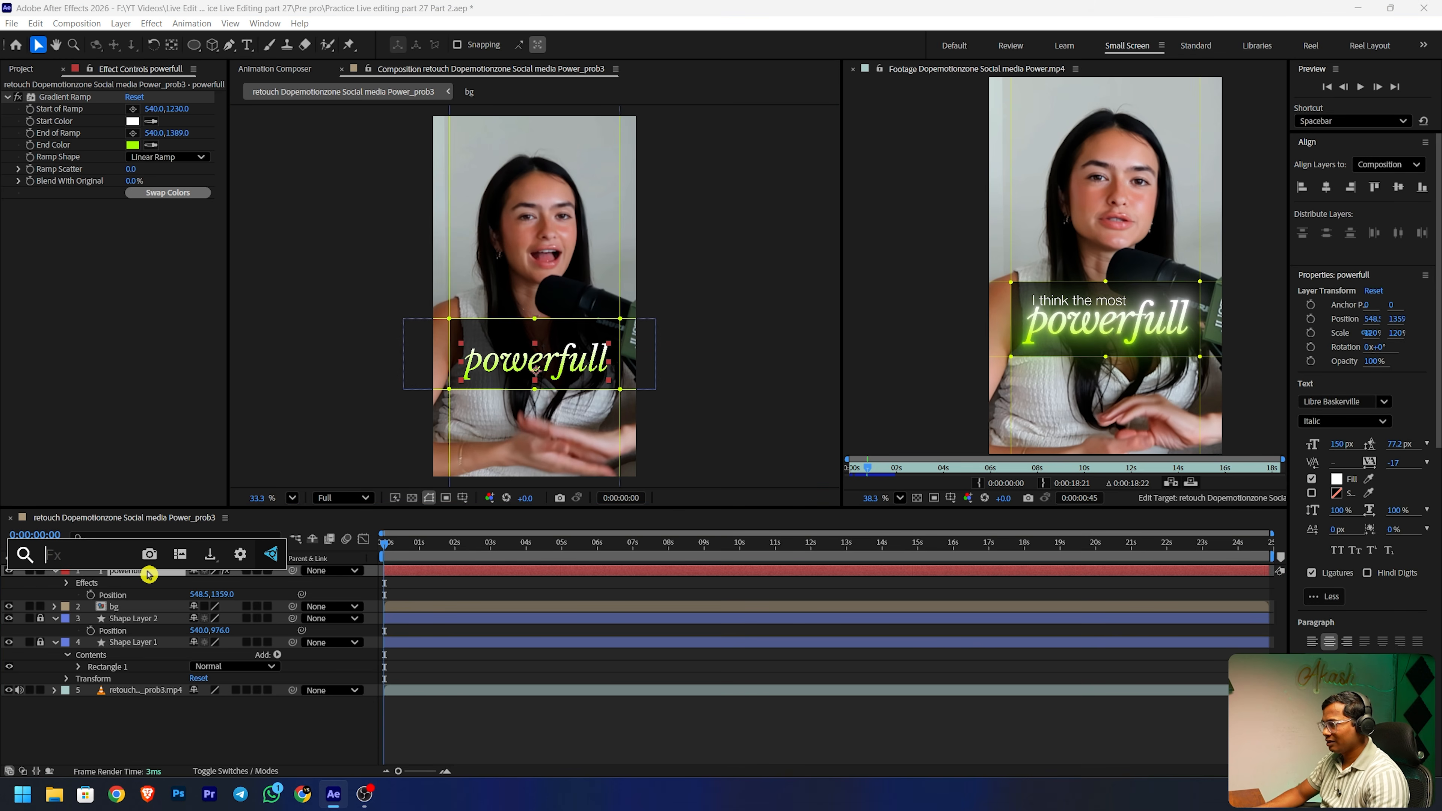
type("deep")
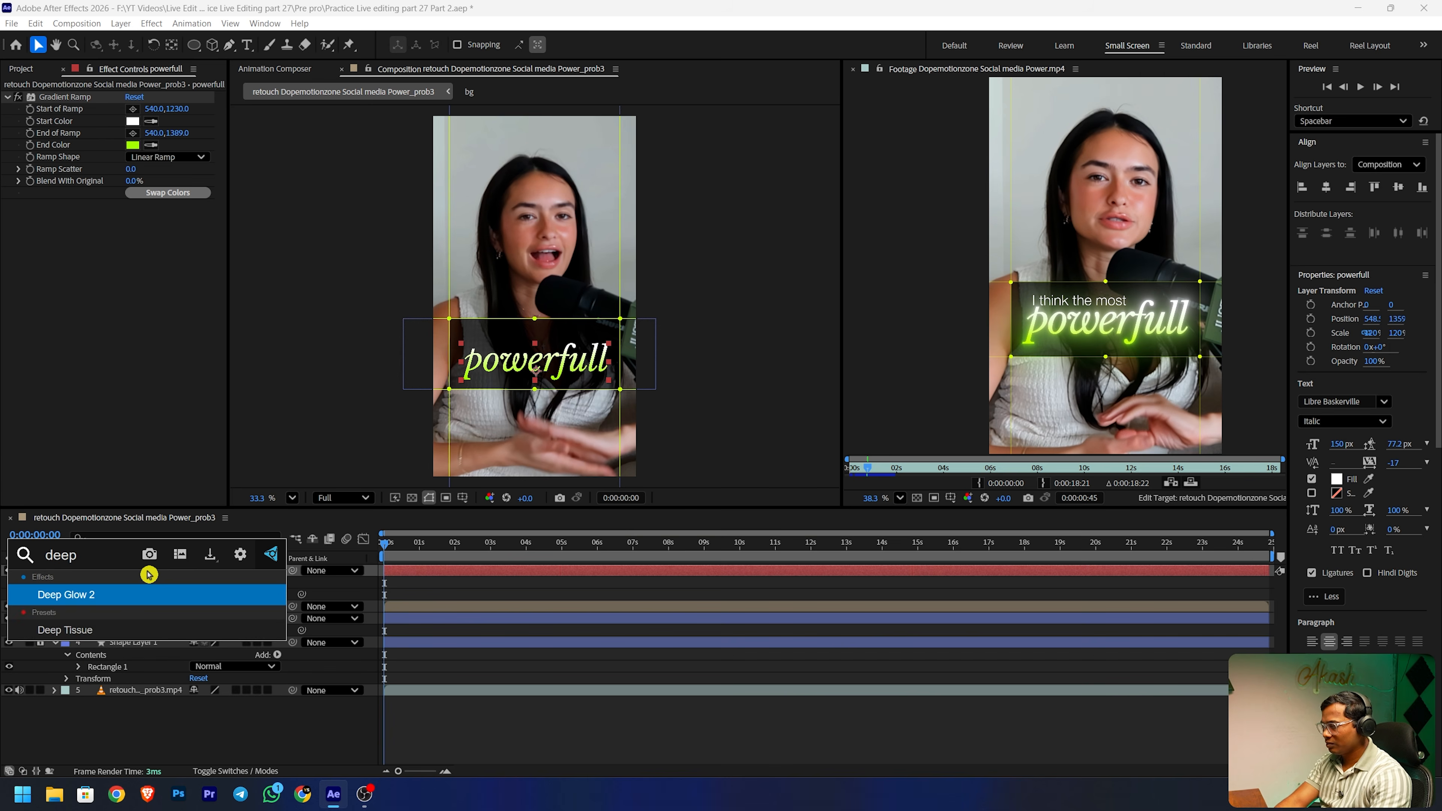
left_click(139, 602)
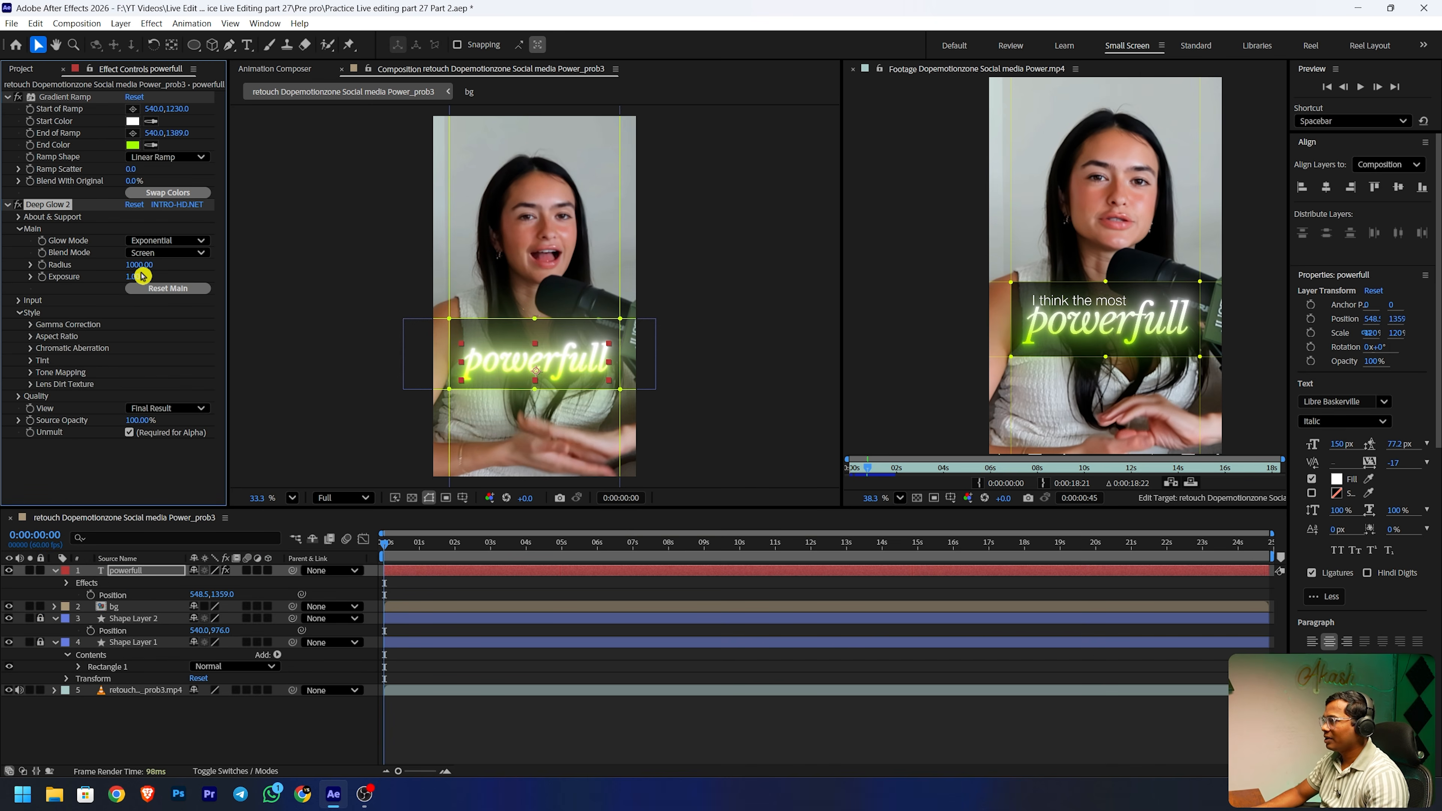
- Set the Deep Glow 2 exposure on the "powerfull" text to 0.50
left_click(141, 275)
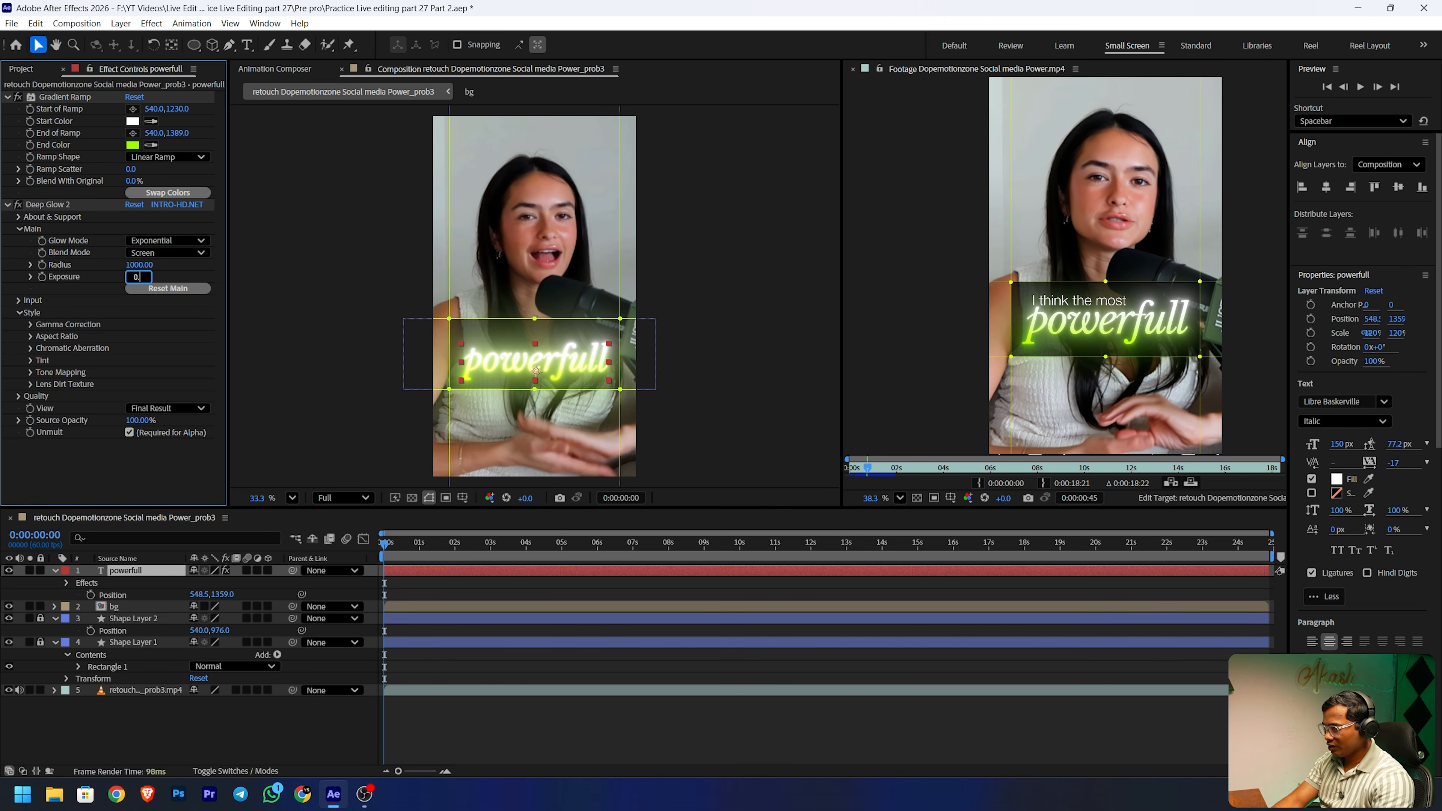
type("0.18")
key("Return")
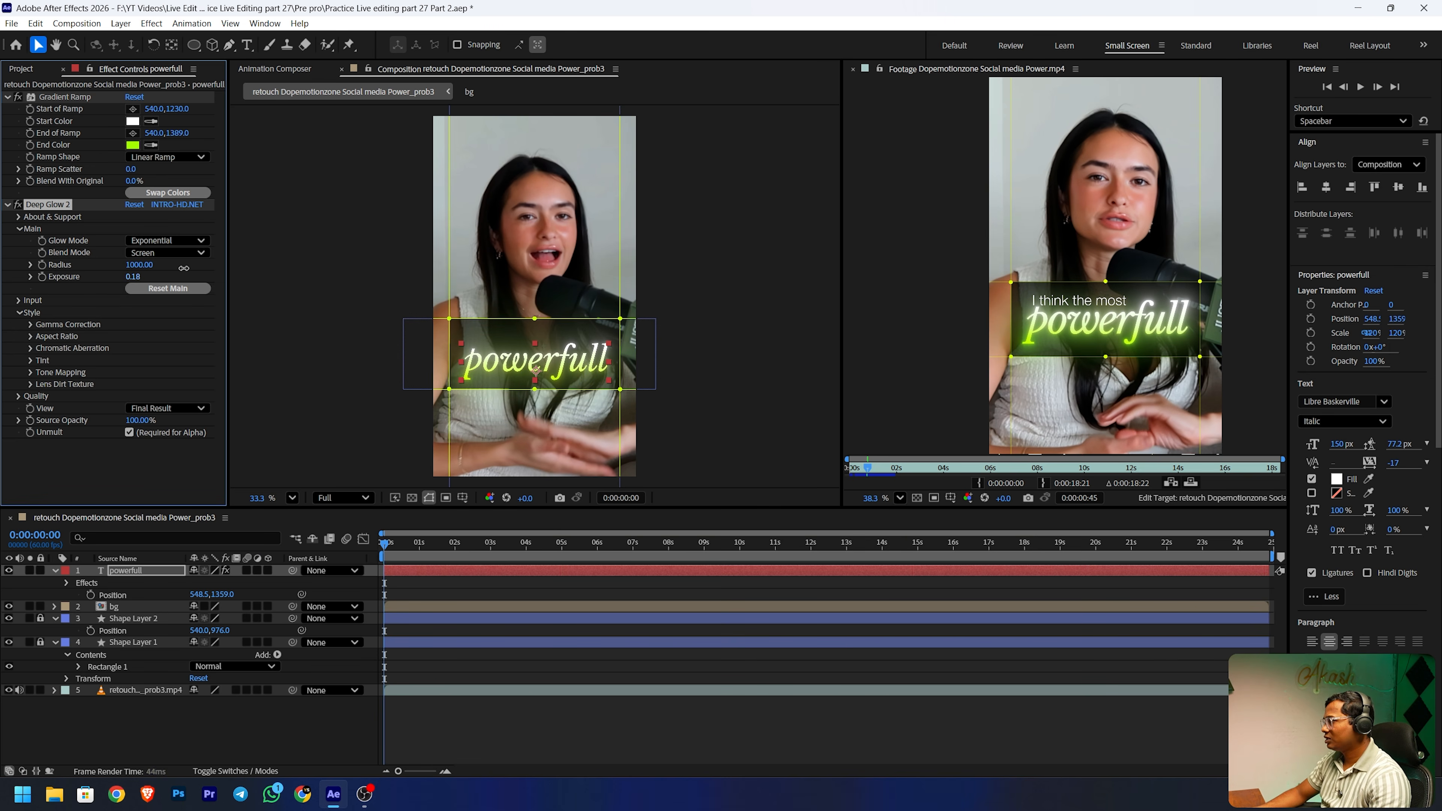
left_click_drag(213, 269, 341, 270)
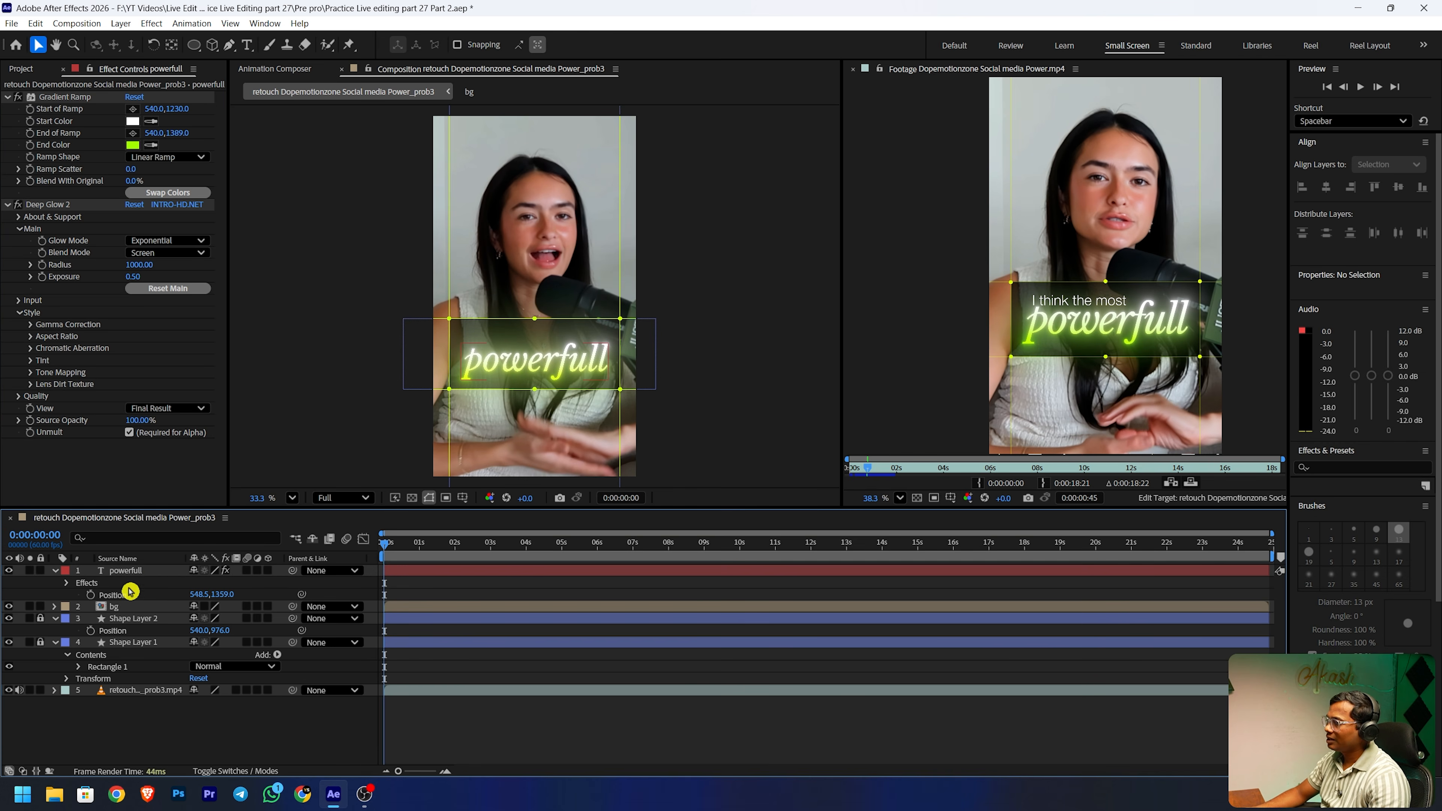
left_click(131, 571)
- Add a text layer reading "I think the most" in Helvetica Neue LT 45 Light
left_click(170, 728)
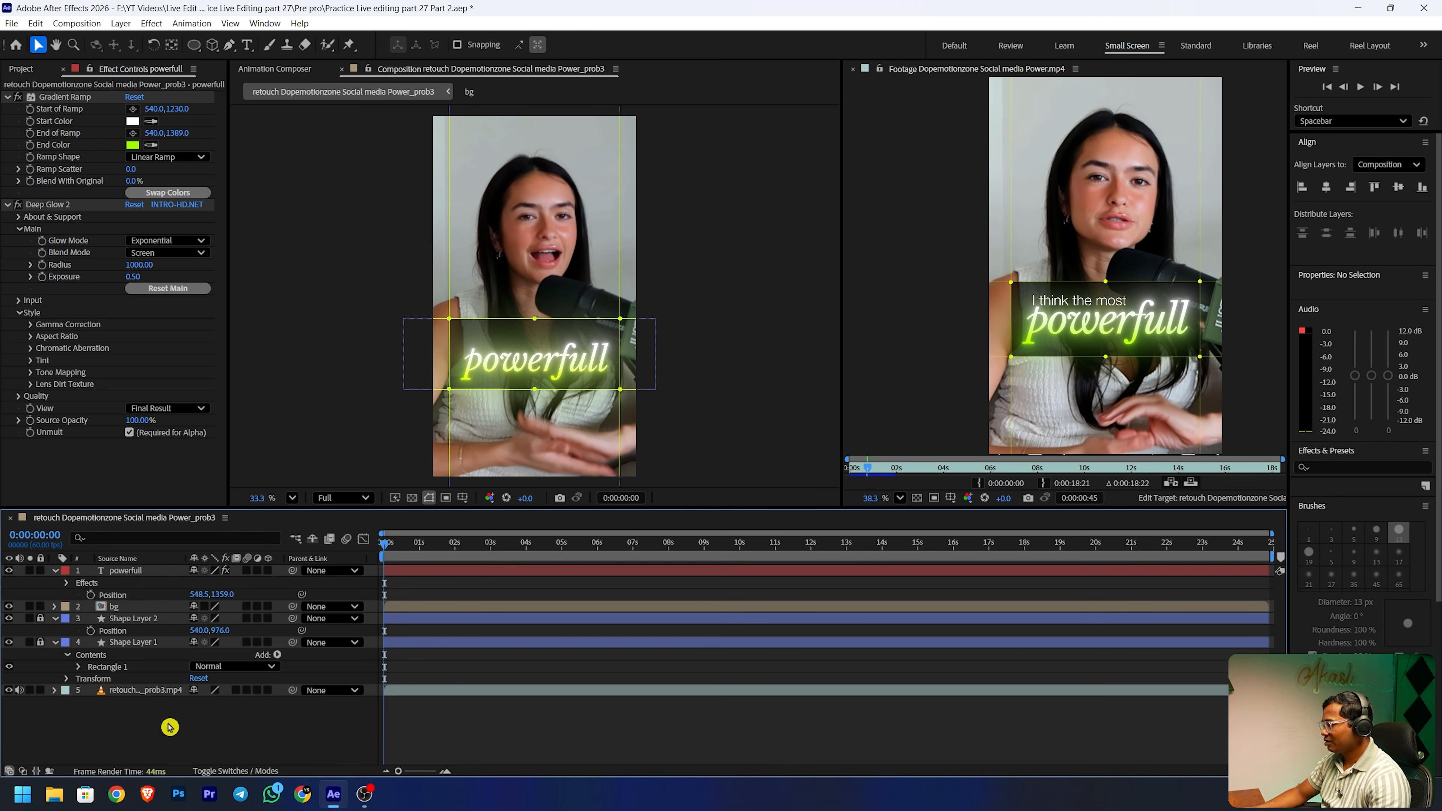
left_click(247, 45)
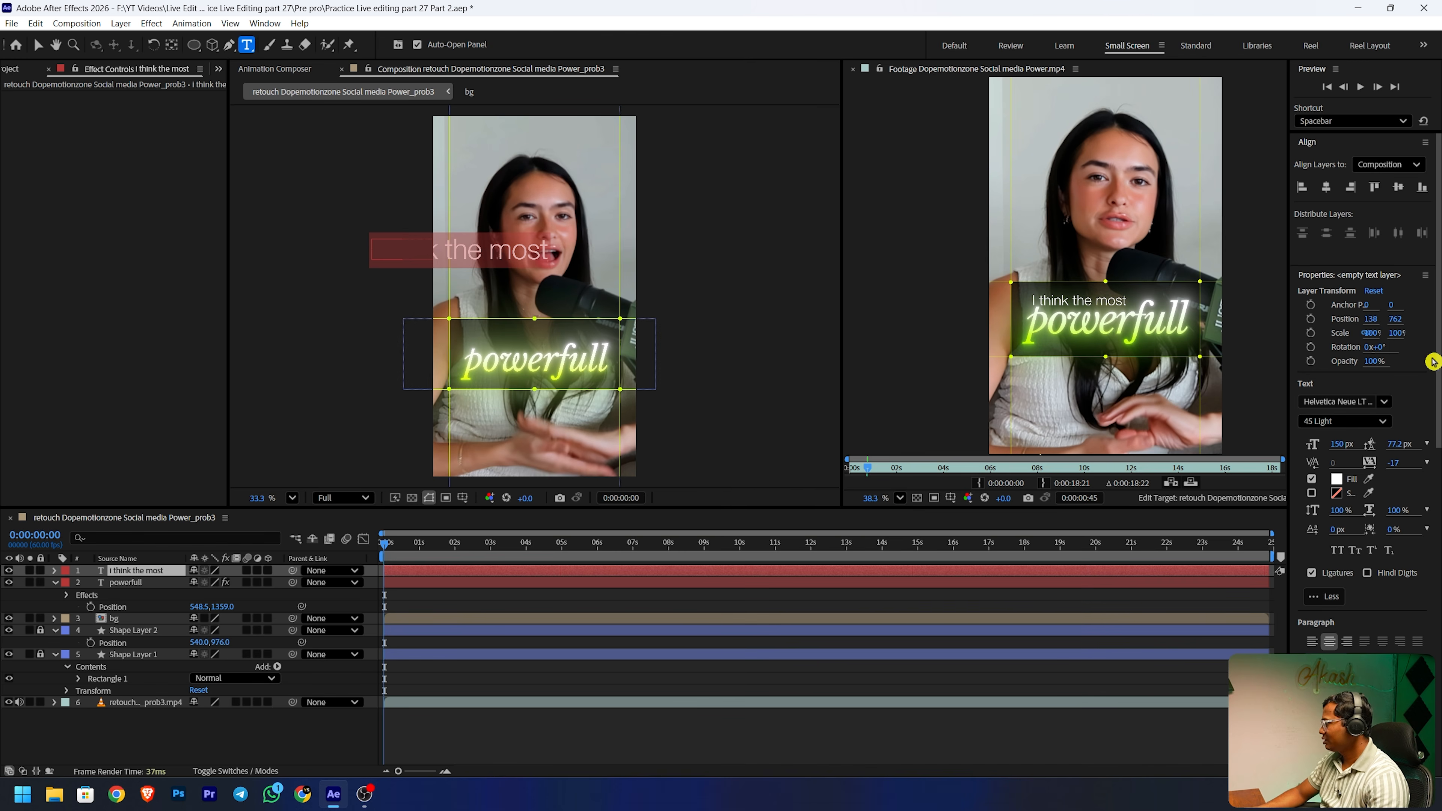
left_click(153, 571)
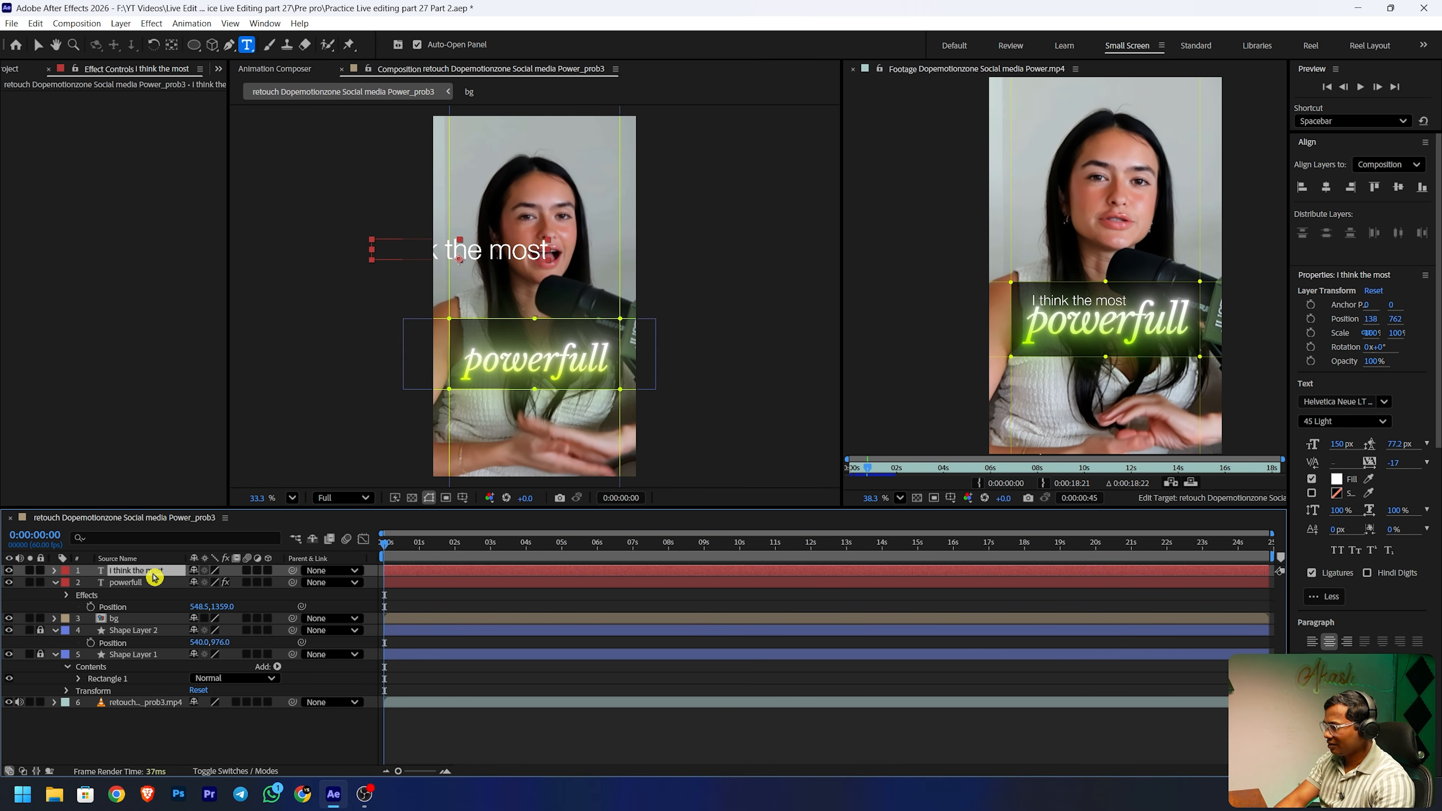
- Scale the "I think the most" text to 44% and place it above "powerfull" at position 448, 1222
key("s")
left_click(213, 582)
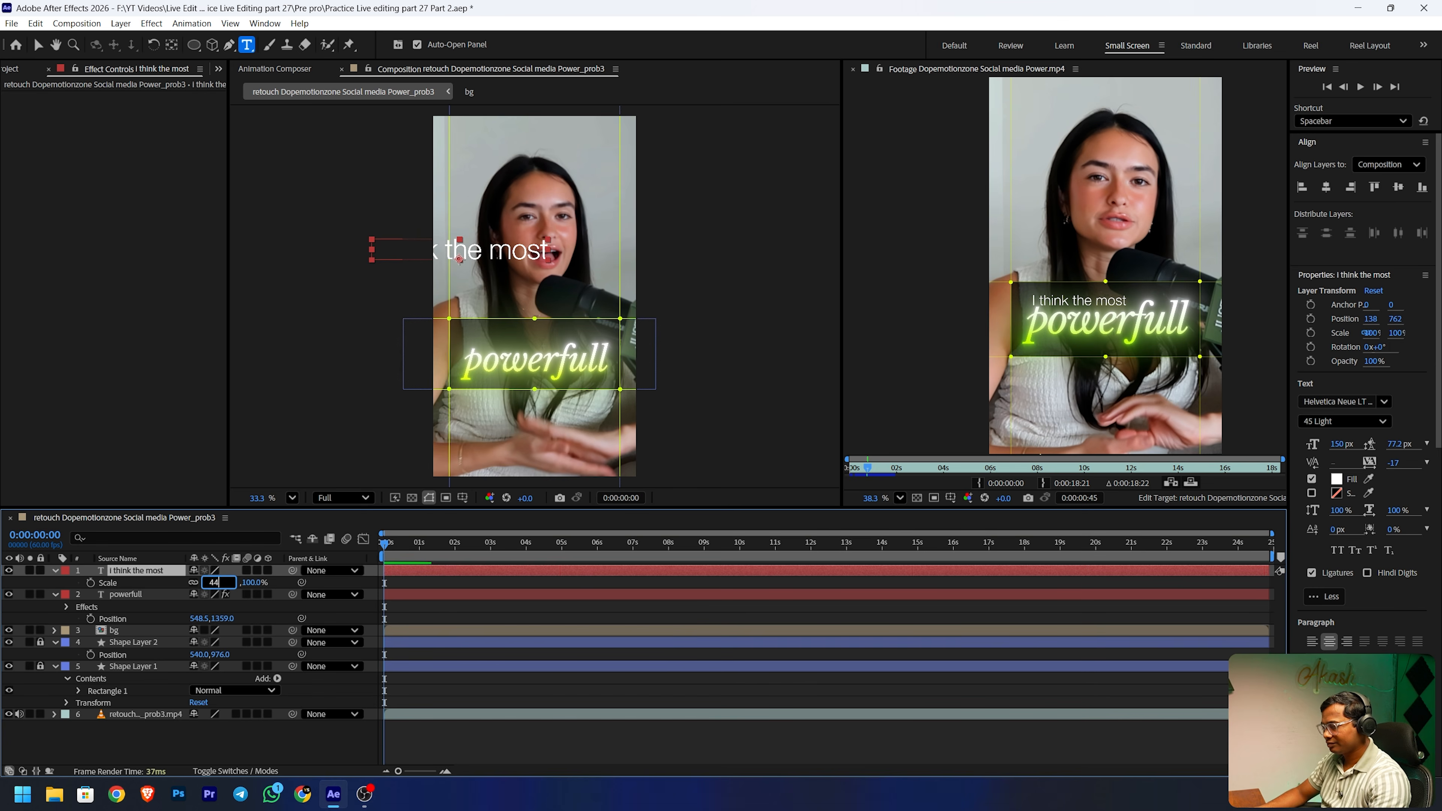
key("Return")
left_click(1327, 187)
key("p")
left_click_drag(211, 583, 585, 528)
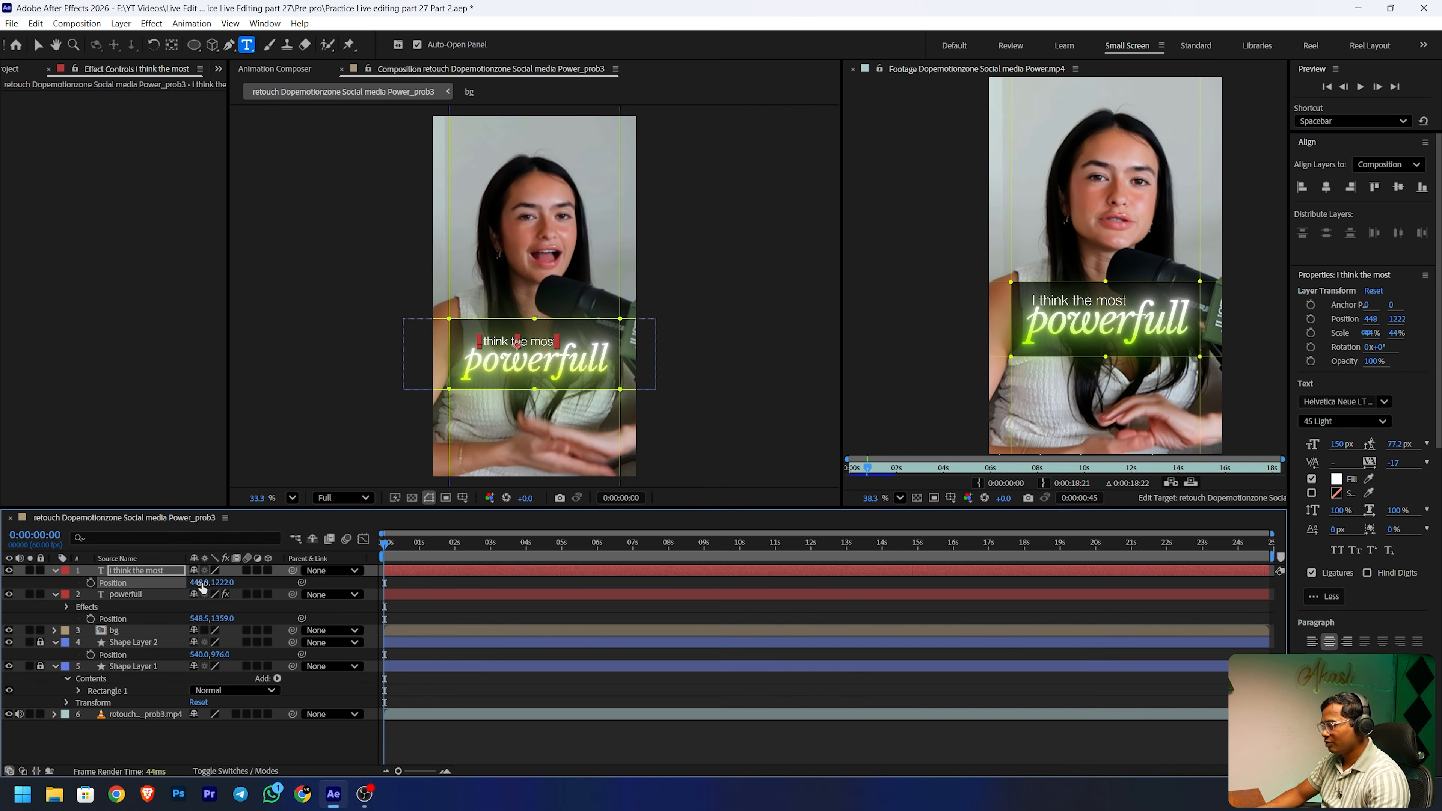
- Enlarge the "I think the most" text to 52% scale
key("s")
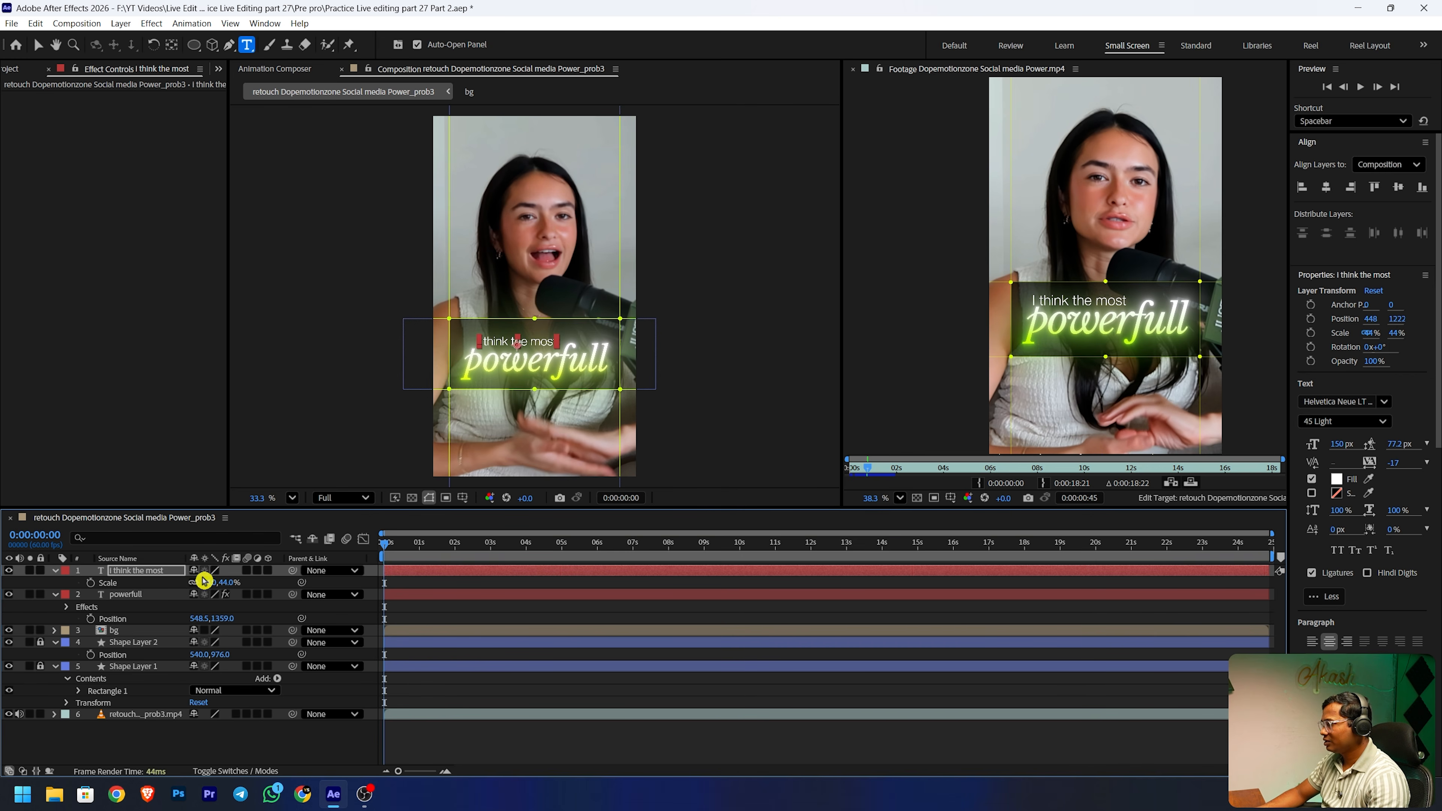
left_click_drag(208, 582, 211, 582)
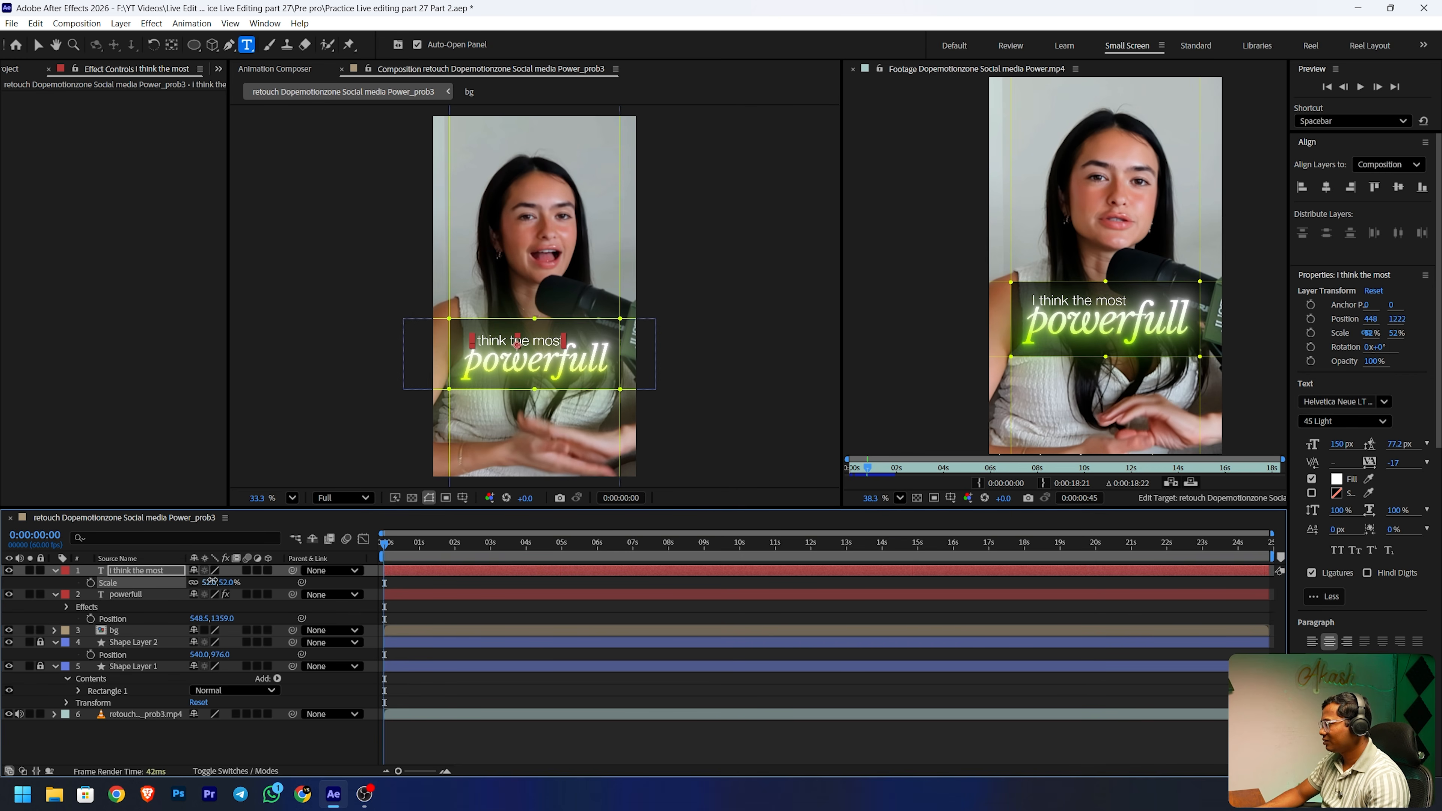
left_click(199, 759)
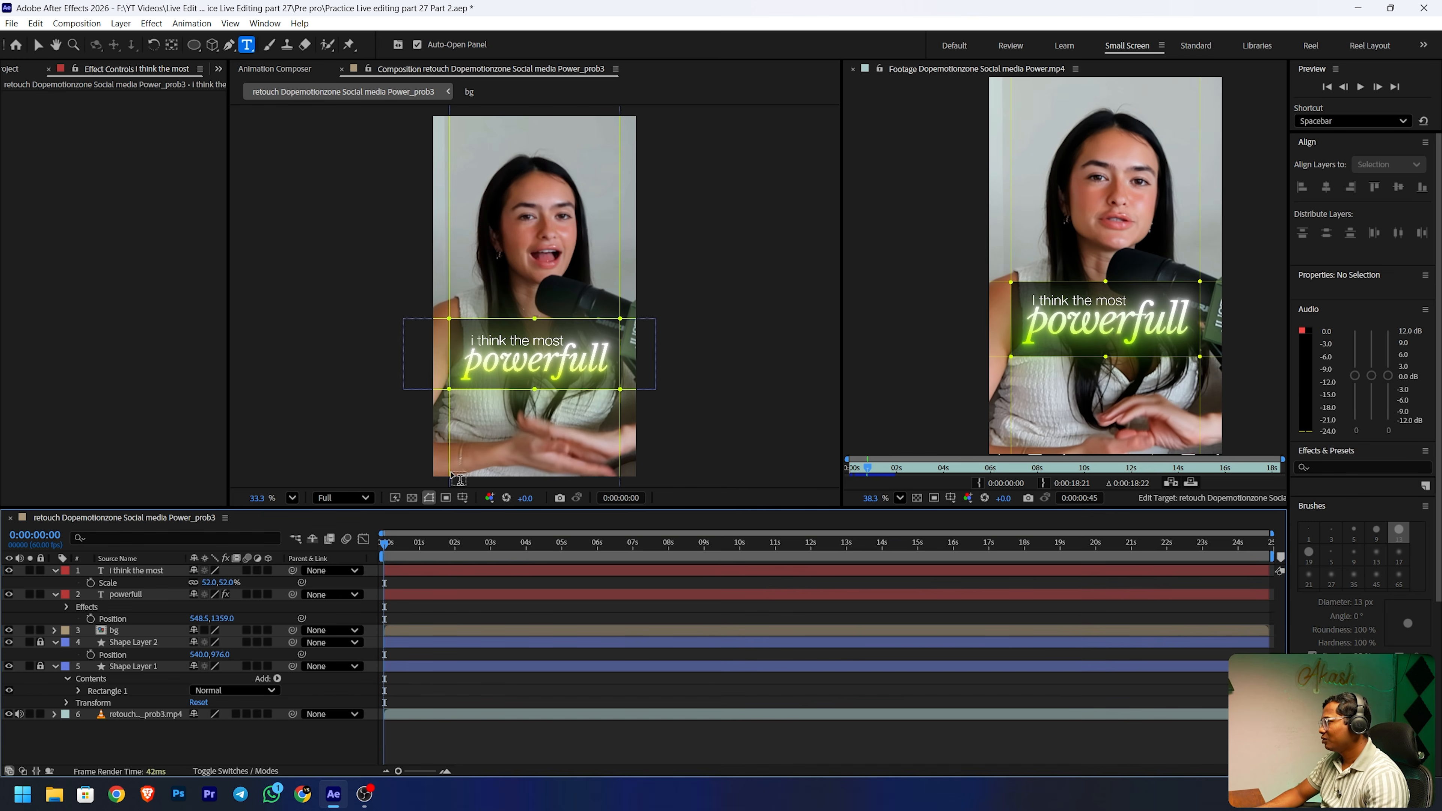
- Shift the "I think the most" text to x position 436 and scale the "powerfull" text to 125%
key("p")
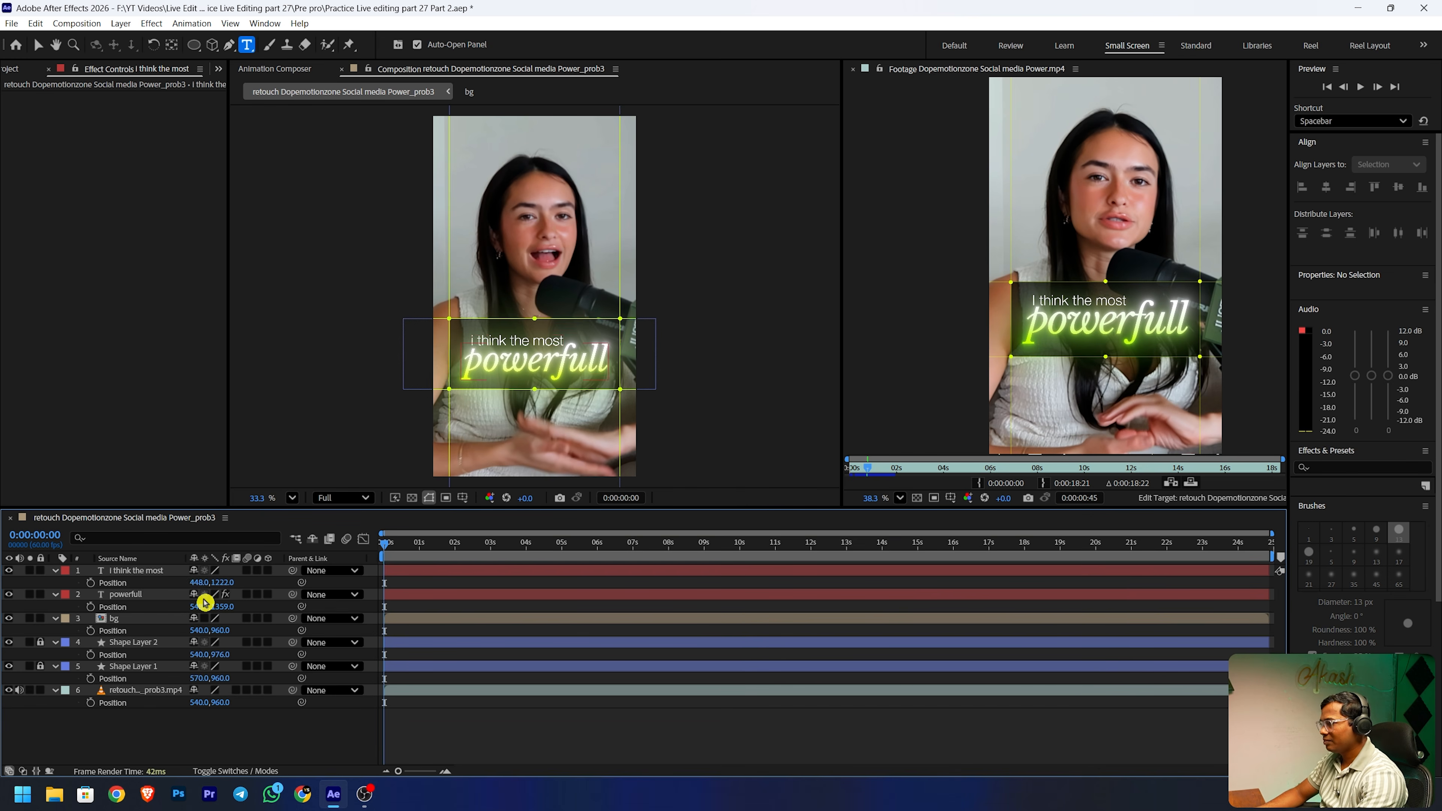
left_click_drag(202, 582, 199, 582)
left_click(162, 749)
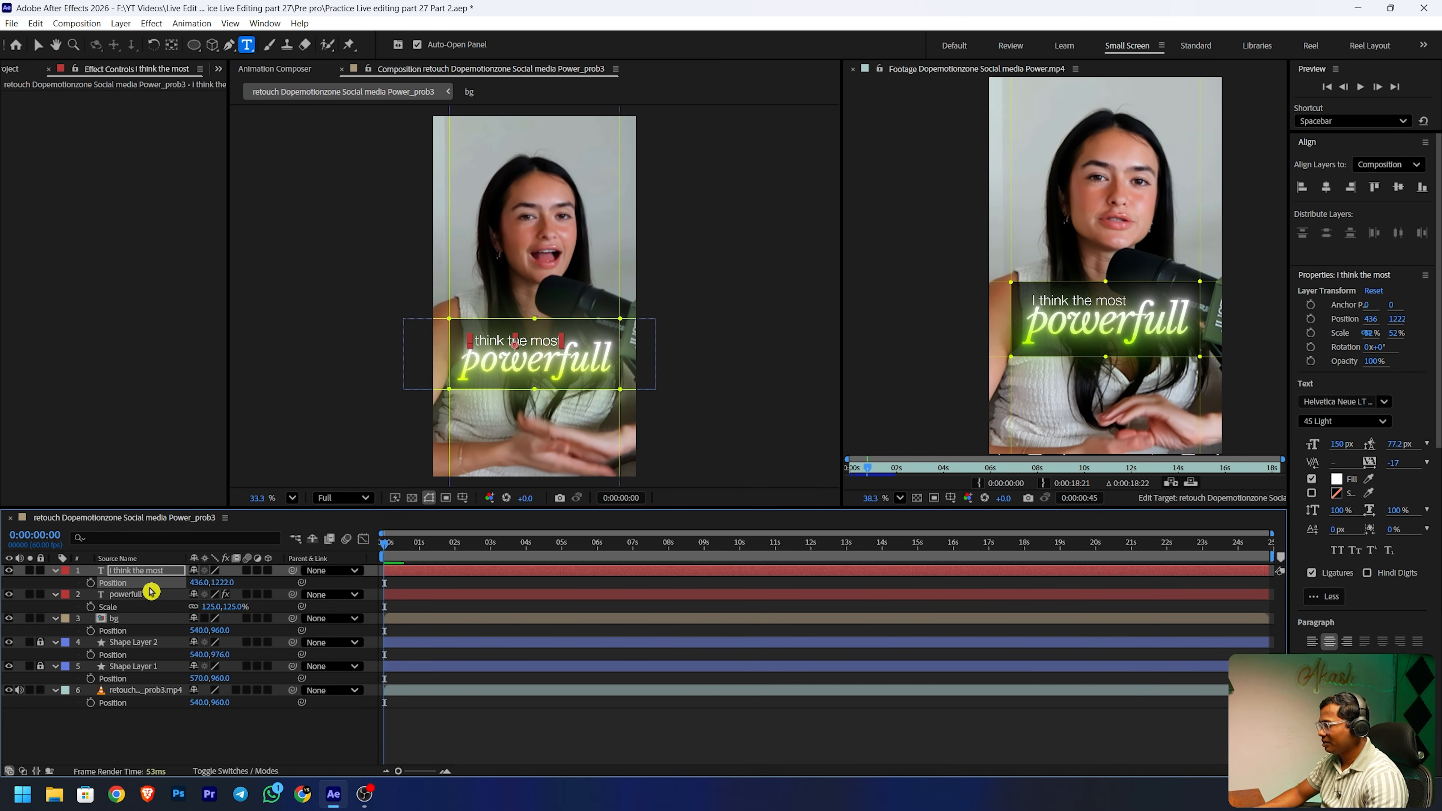
- Keyframe the "powerfull" text's position to slide in horizontally from x 1528.5 at the start to 548.5 at about two seconds
left_click(152, 594)
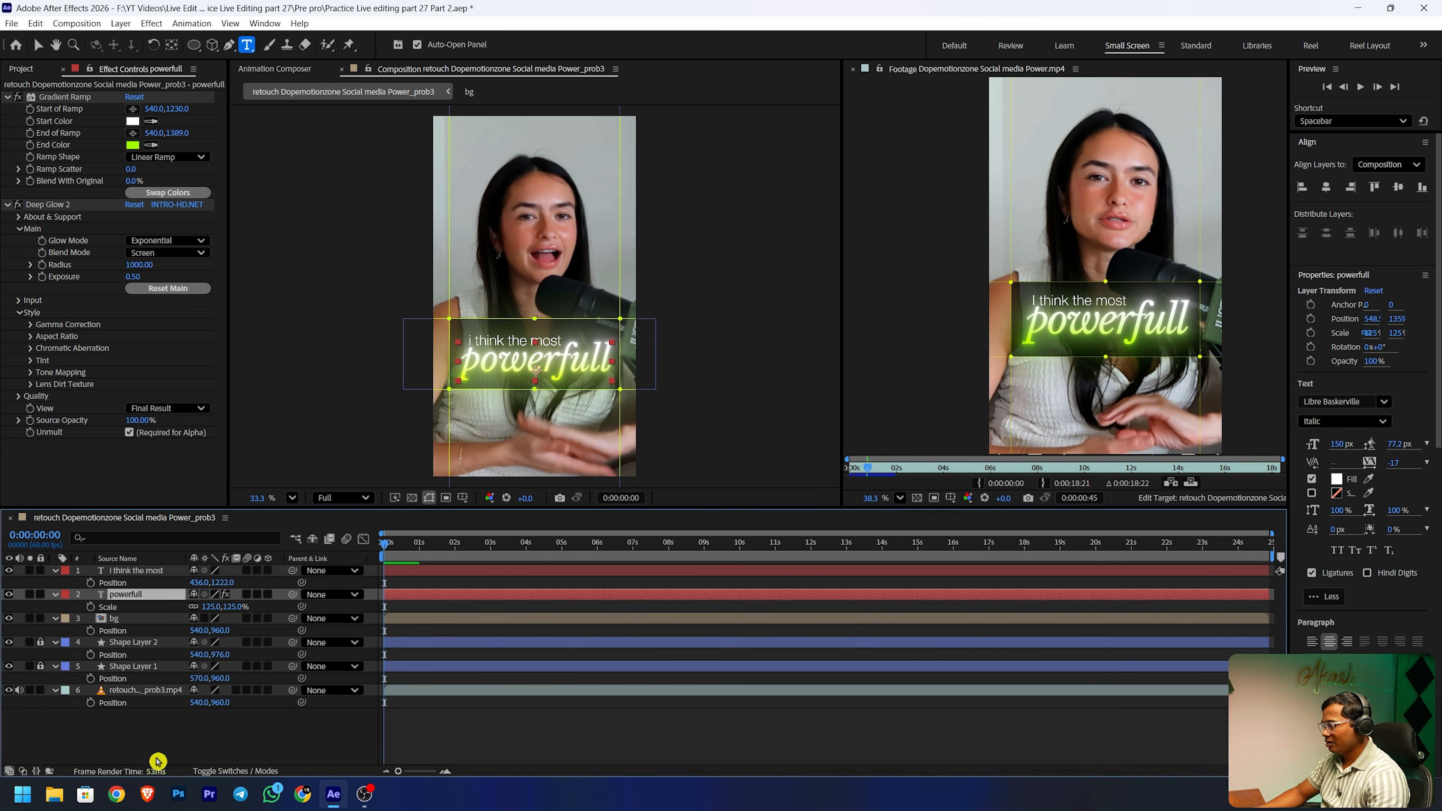
key("p")
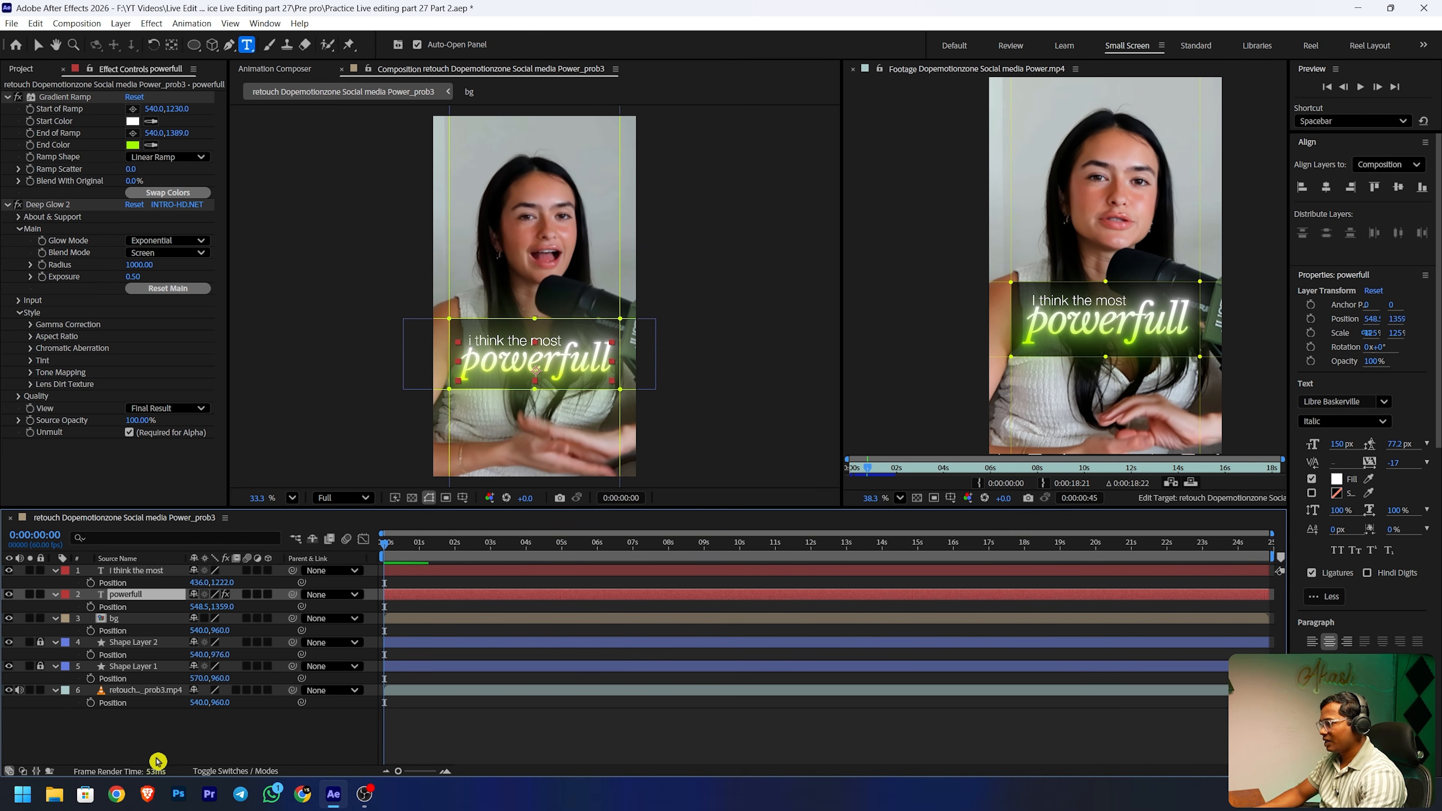
left_click(91, 606)
left_click_drag(384, 607, 452, 607)
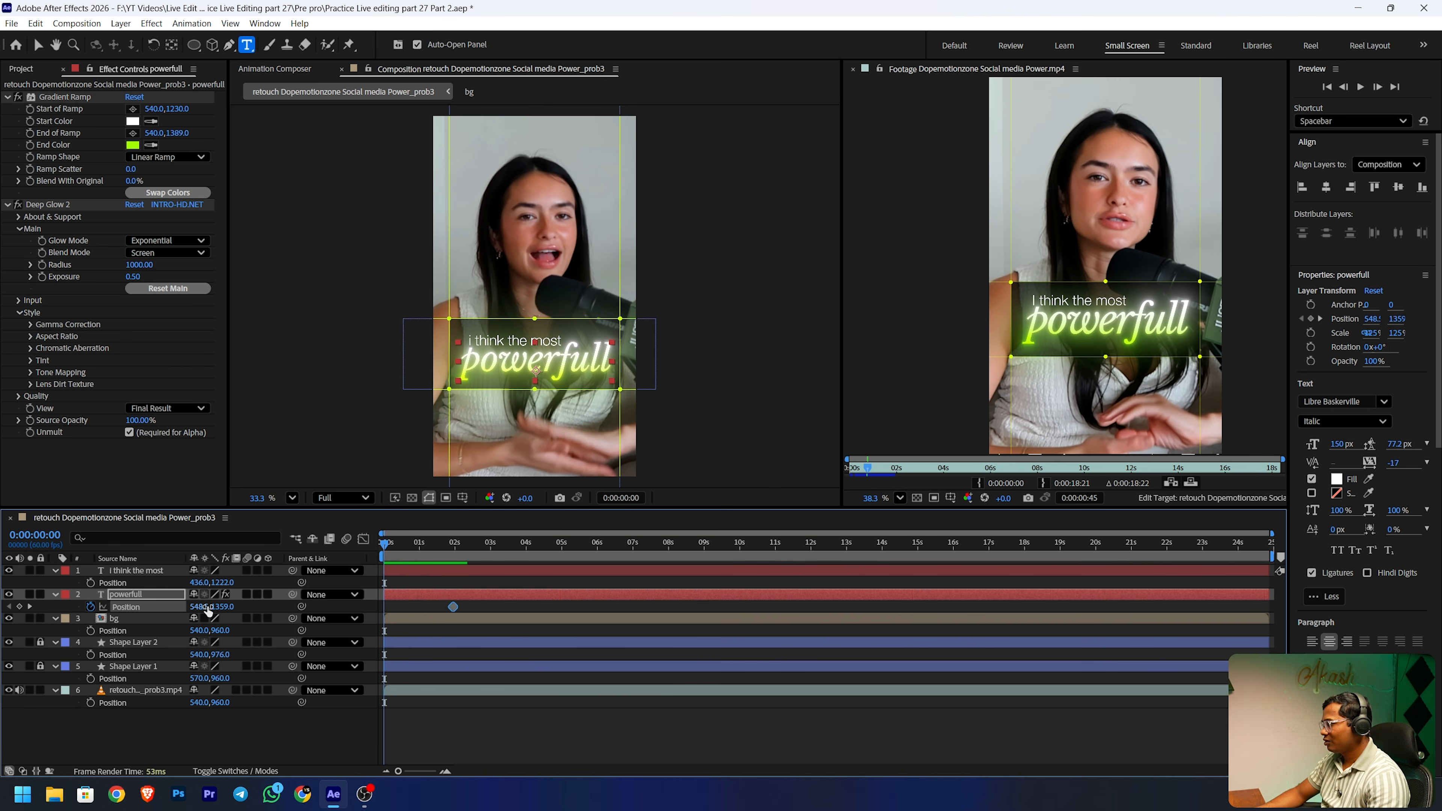
left_click_drag(201, 609, 794, 583)
- Keyframe the "I think the most" text's position from x -302 at the start to 436 at 0:00:01:56
left_click_drag(386, 541, 458, 561)
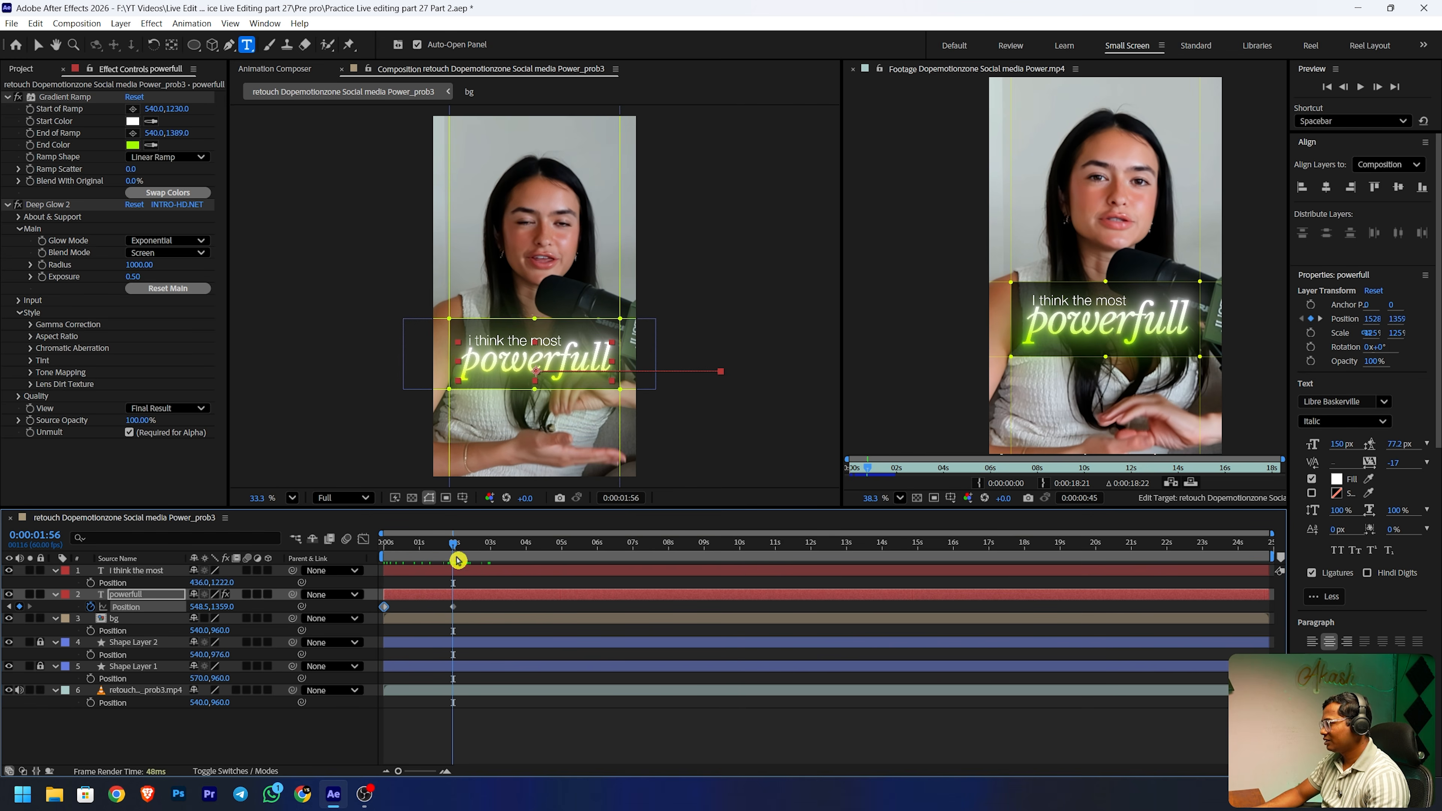
left_click(128, 575)
key("p")
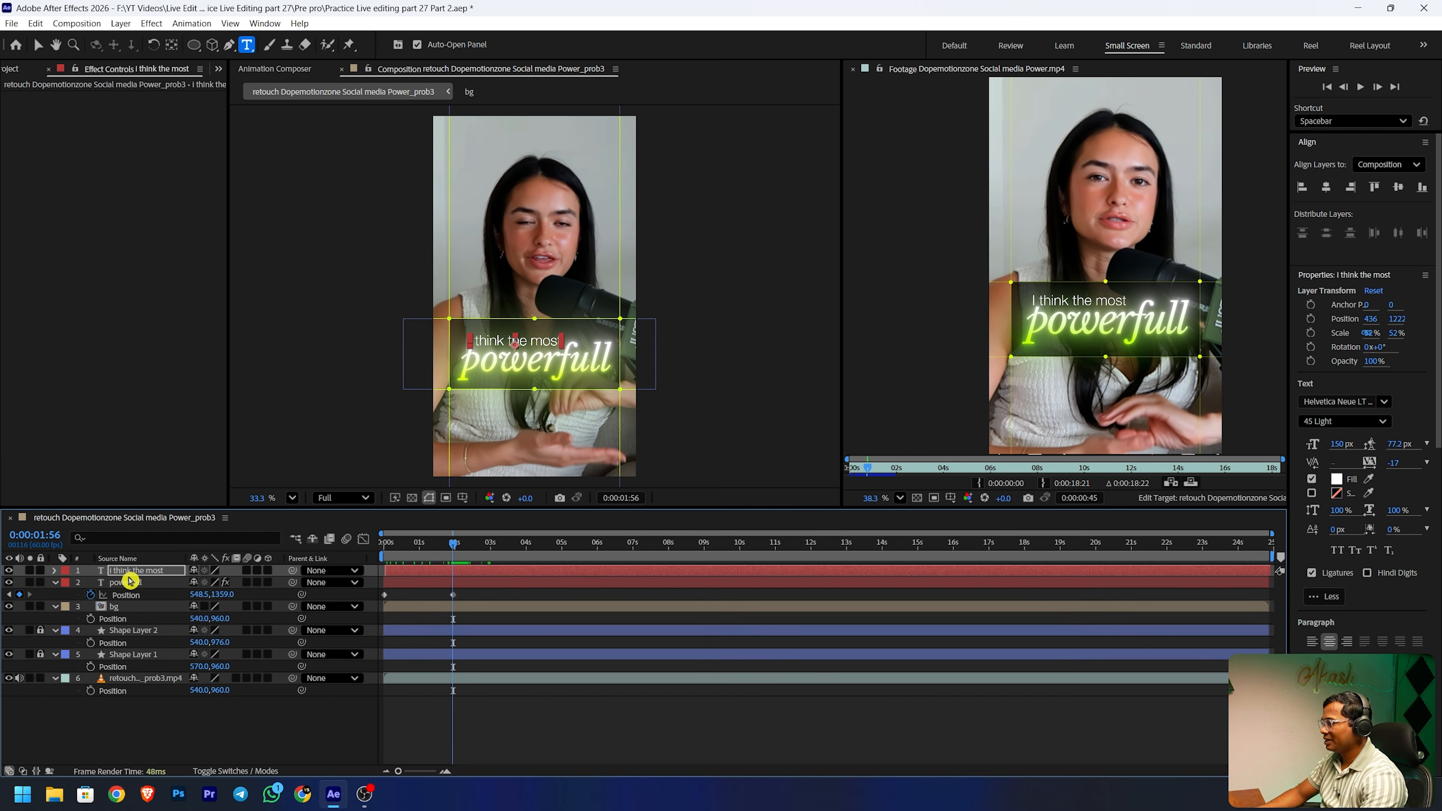
key("alt+shift+p")
left_click_drag(453, 549, 381, 546)
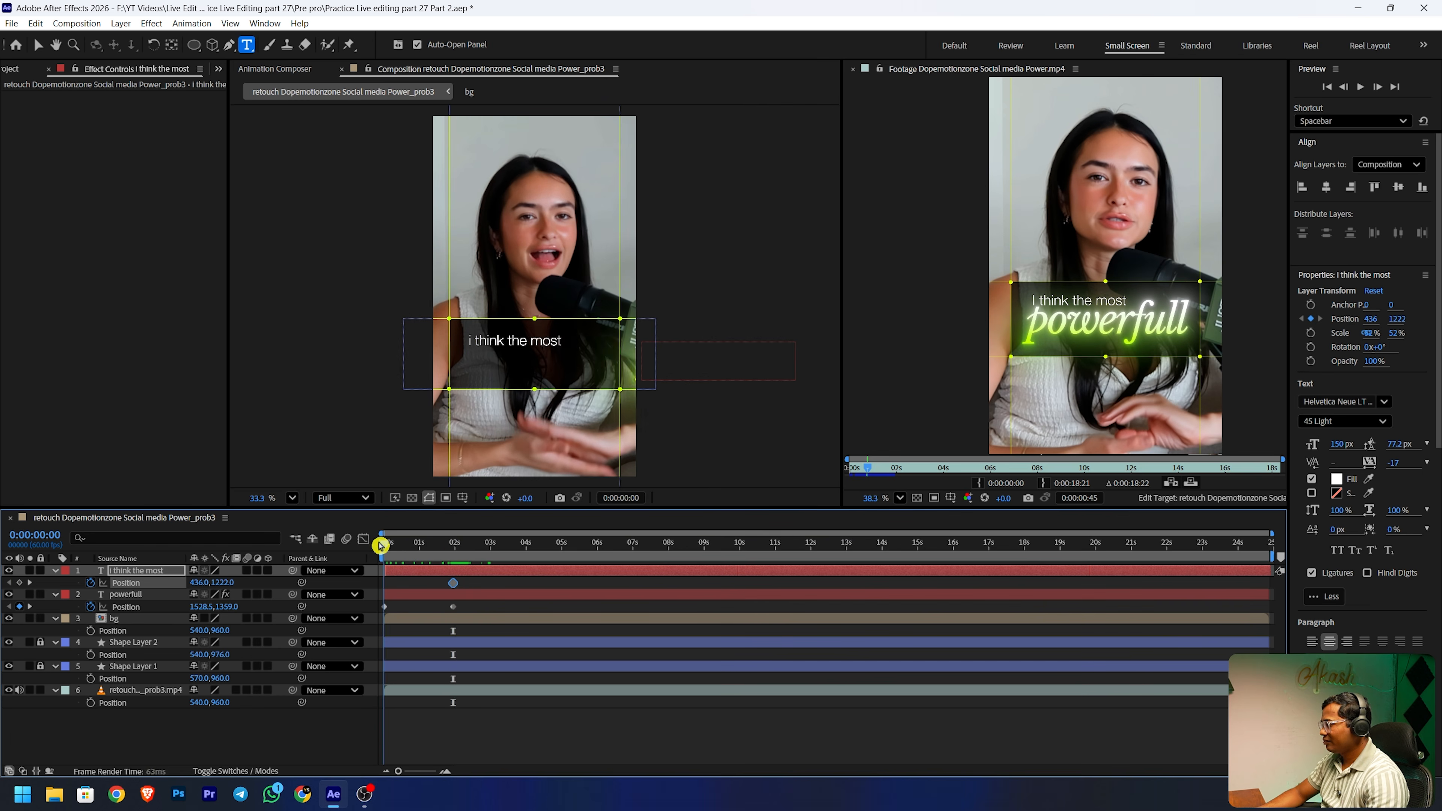
left_click(198, 591)
left_click_drag(199, 585, 86, 586)
mouse_move(384, 544)
left_mouse_down()
mouse_move(499, 544)
mouse_move(373, 543)
left_mouse_up()
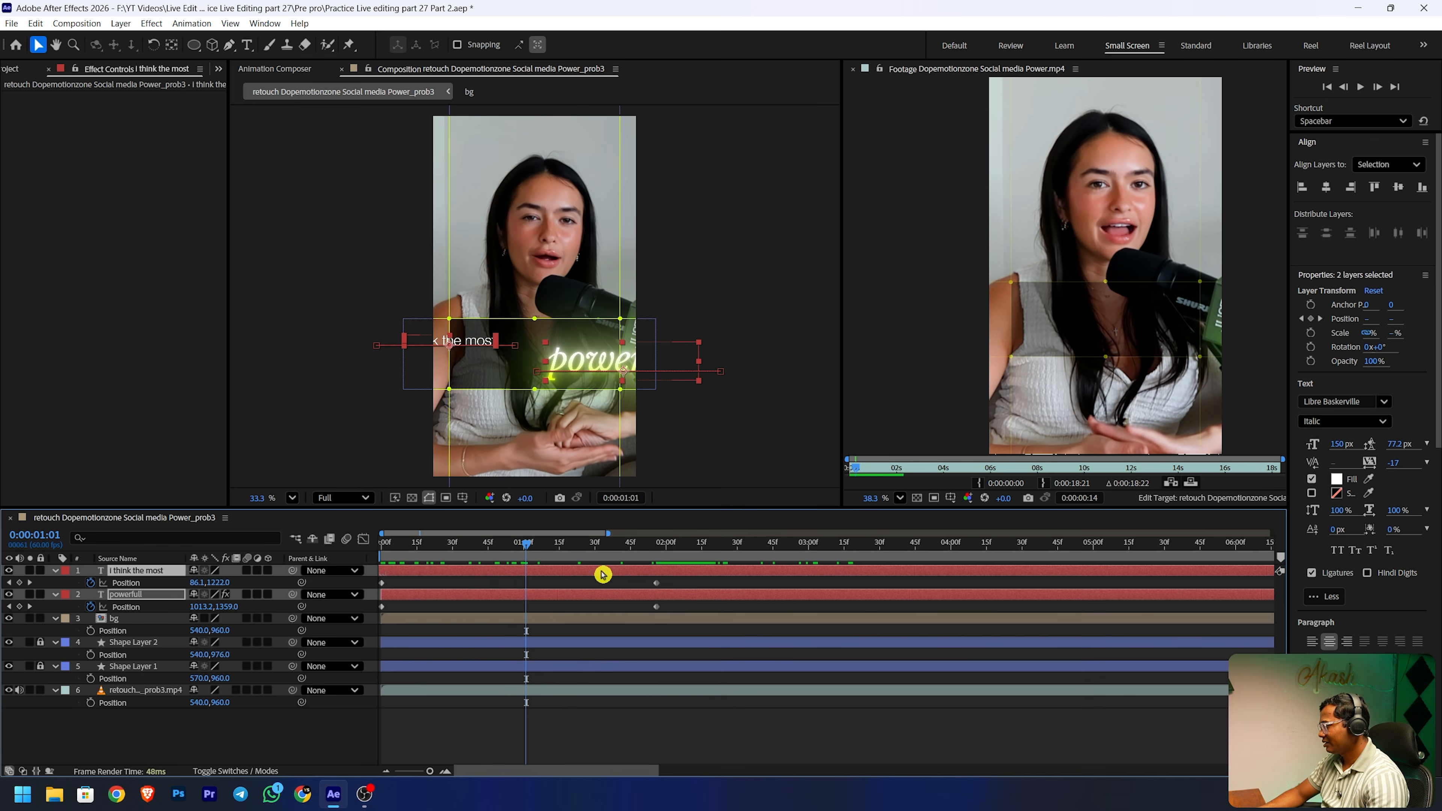
- Retime both texts' position keyframes to run from about frame 4 to 0:00:01:01 and apply Easy Ease to them
left_click_drag(671, 588, 514, 614)
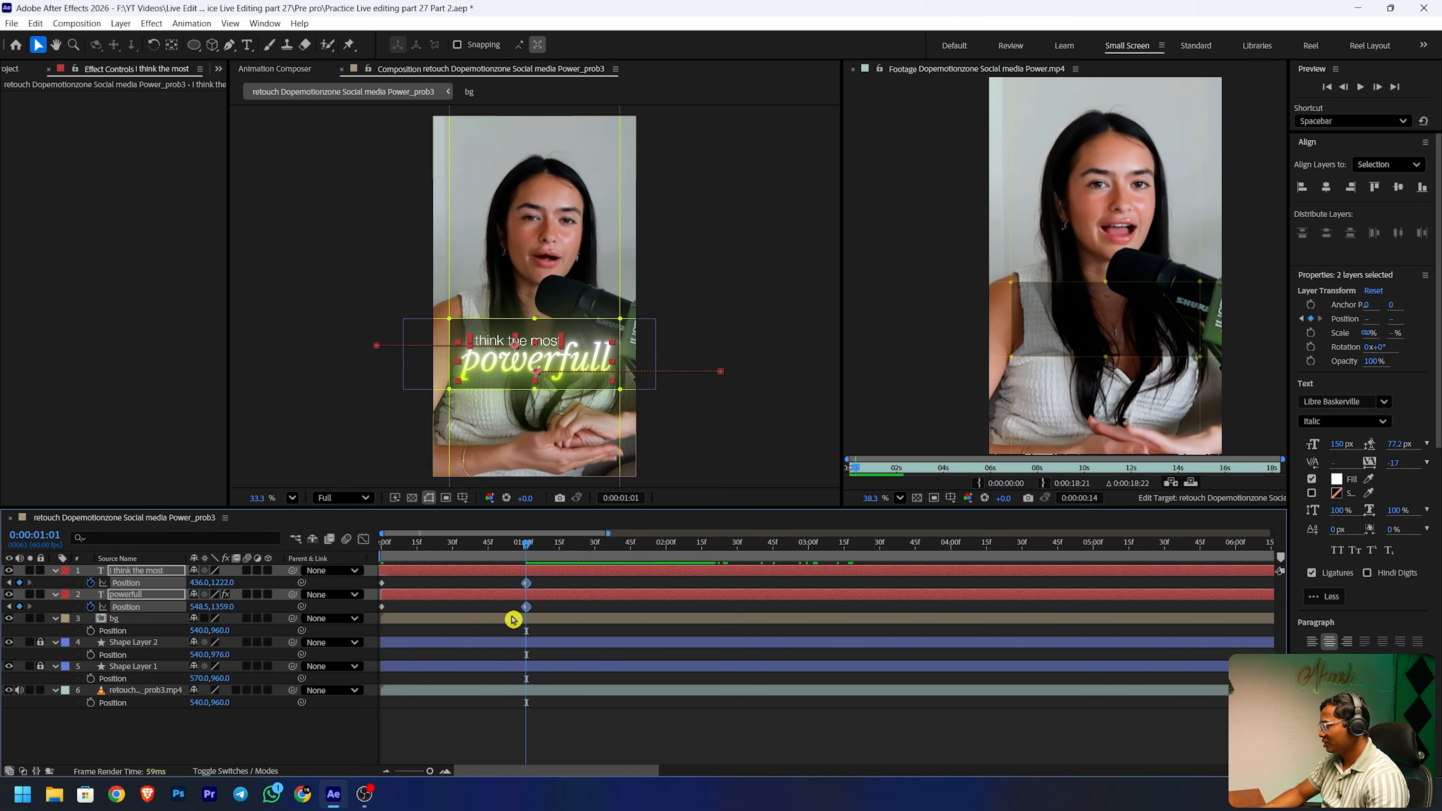
left_click(390, 588)
mouse_move(390, 587)
left_mouse_down()
mouse_move(377, 610)
mouse_move(392, 607)
left_mouse_up()
left_click_drag(556, 582, 386, 609)
key("F9")
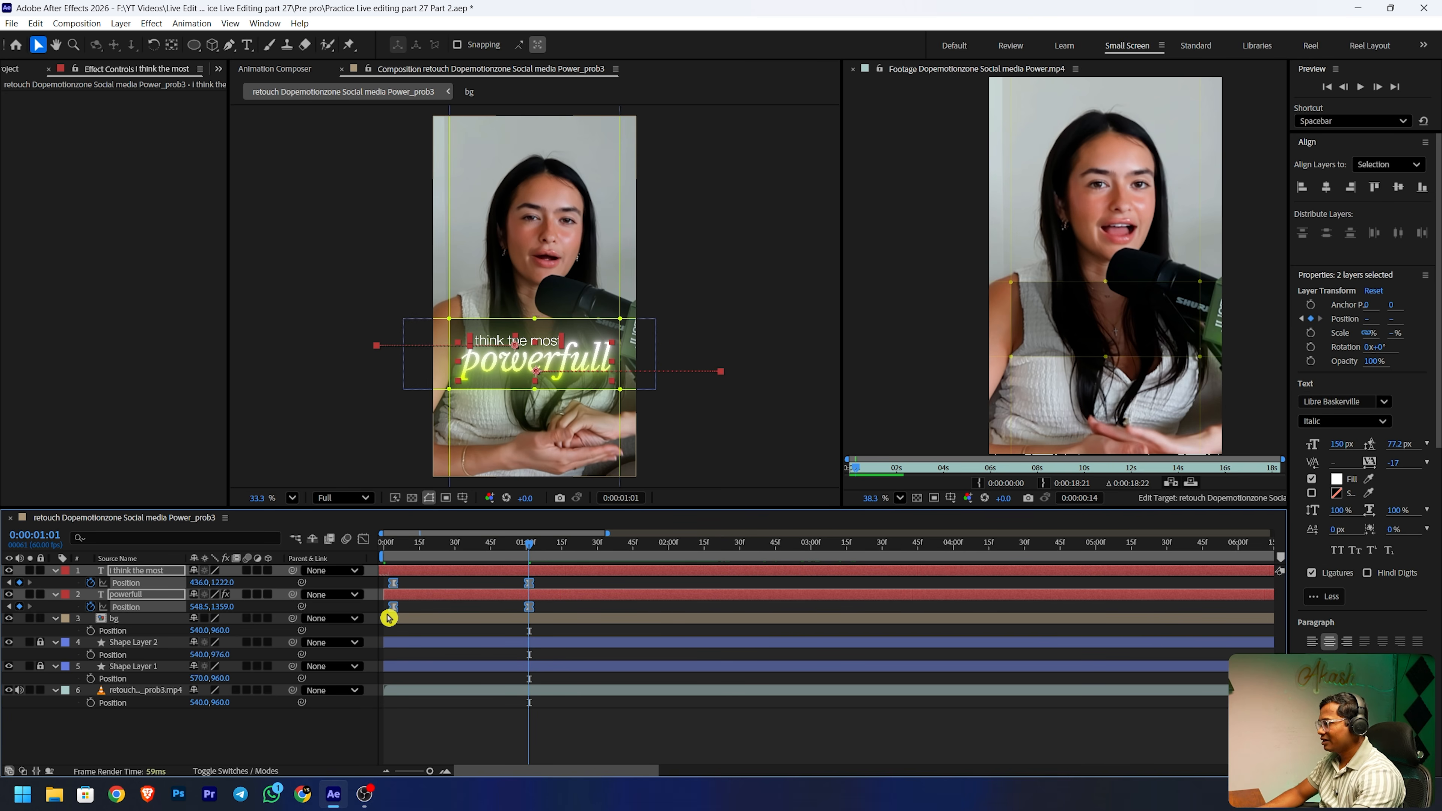
- Reshape the speed graph of both texts' position keyframes so the motion peaks early and slows gradually into the last keyframe
left_click(364, 538)
left_click_drag(719, 634, 397, 745)
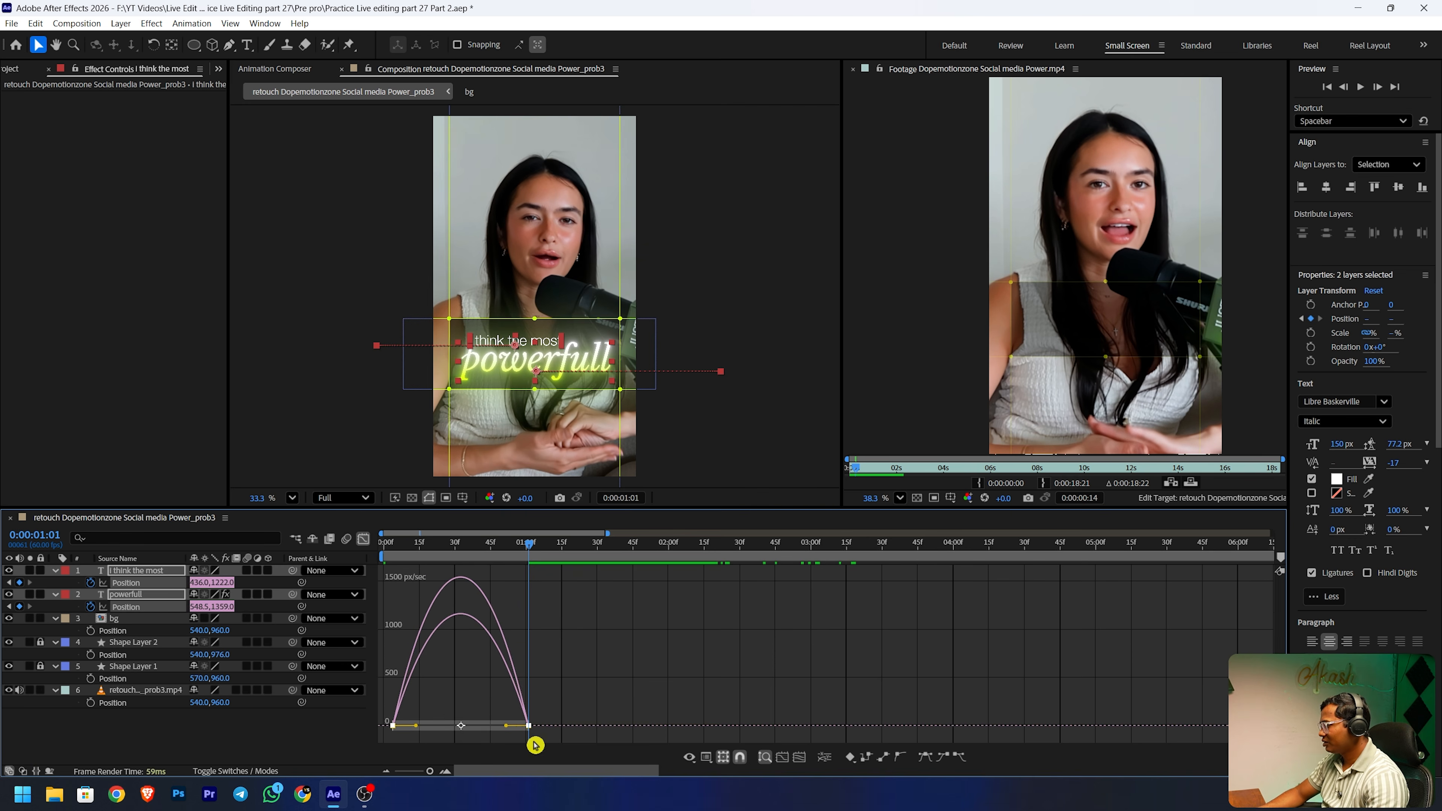
left_click_drag(507, 727, 461, 728)
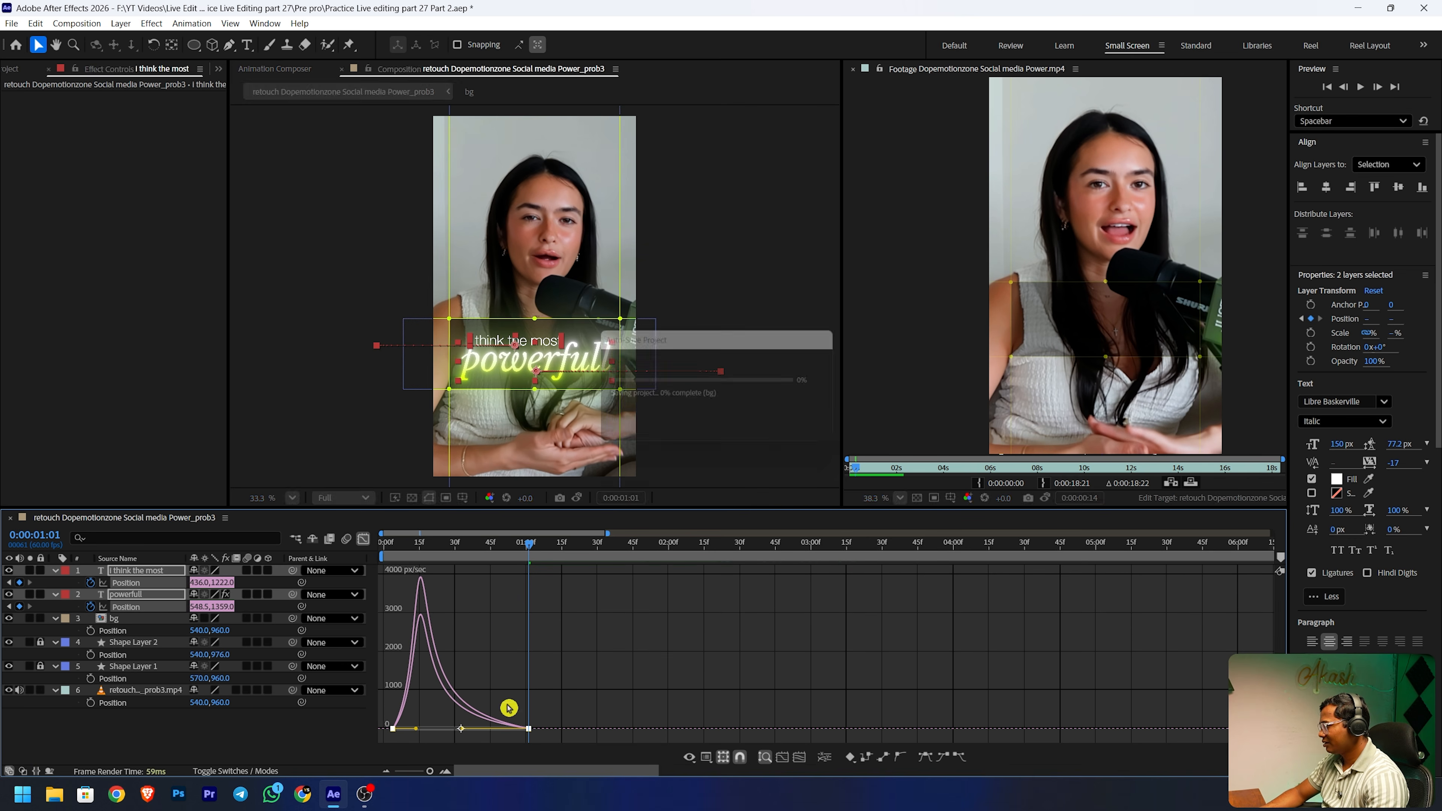
left_click(362, 538)
- Enable motion blur on both text layers and preview the slide-in animation from the start
left_click(247, 571)
left_click(264, 734)
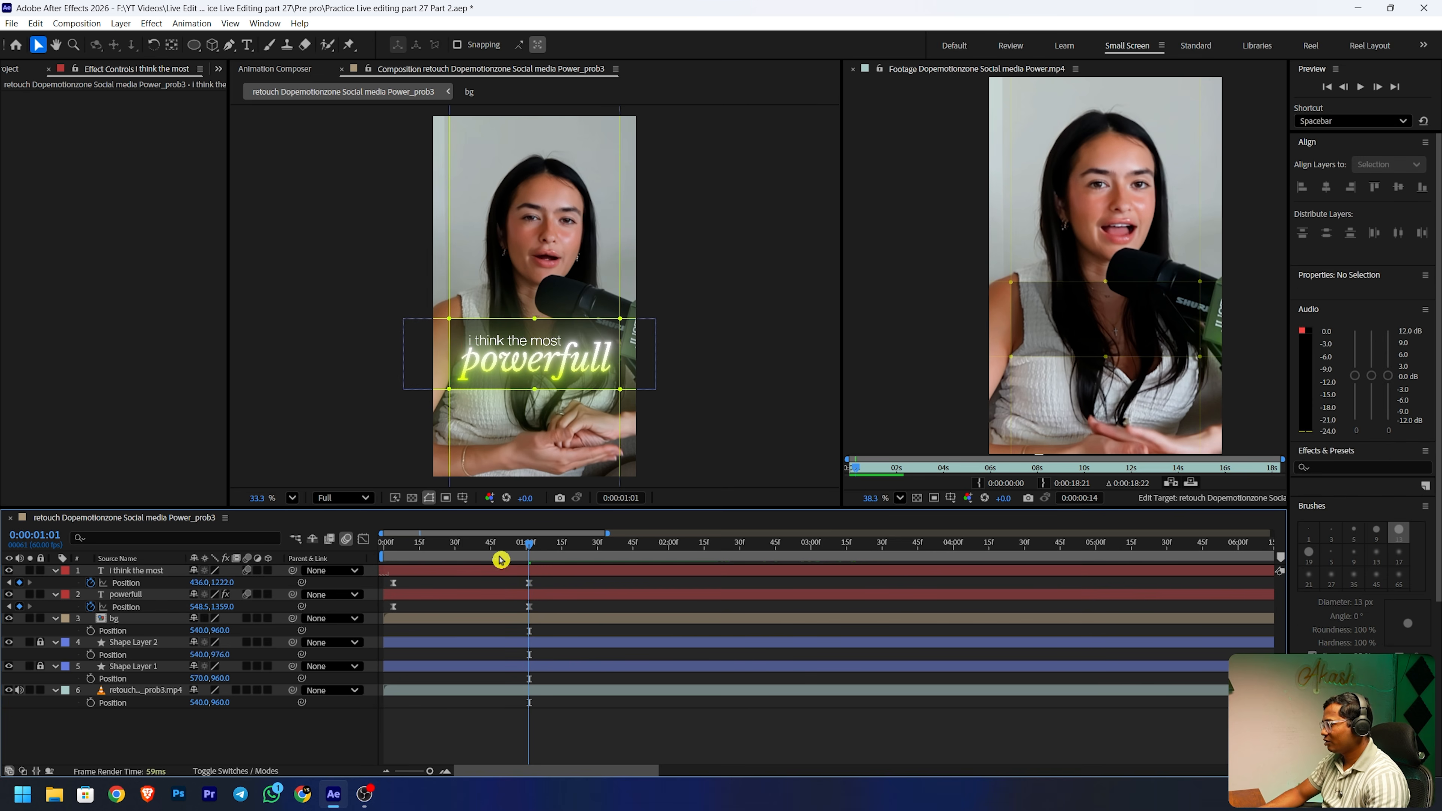
key("Home")
key("space")
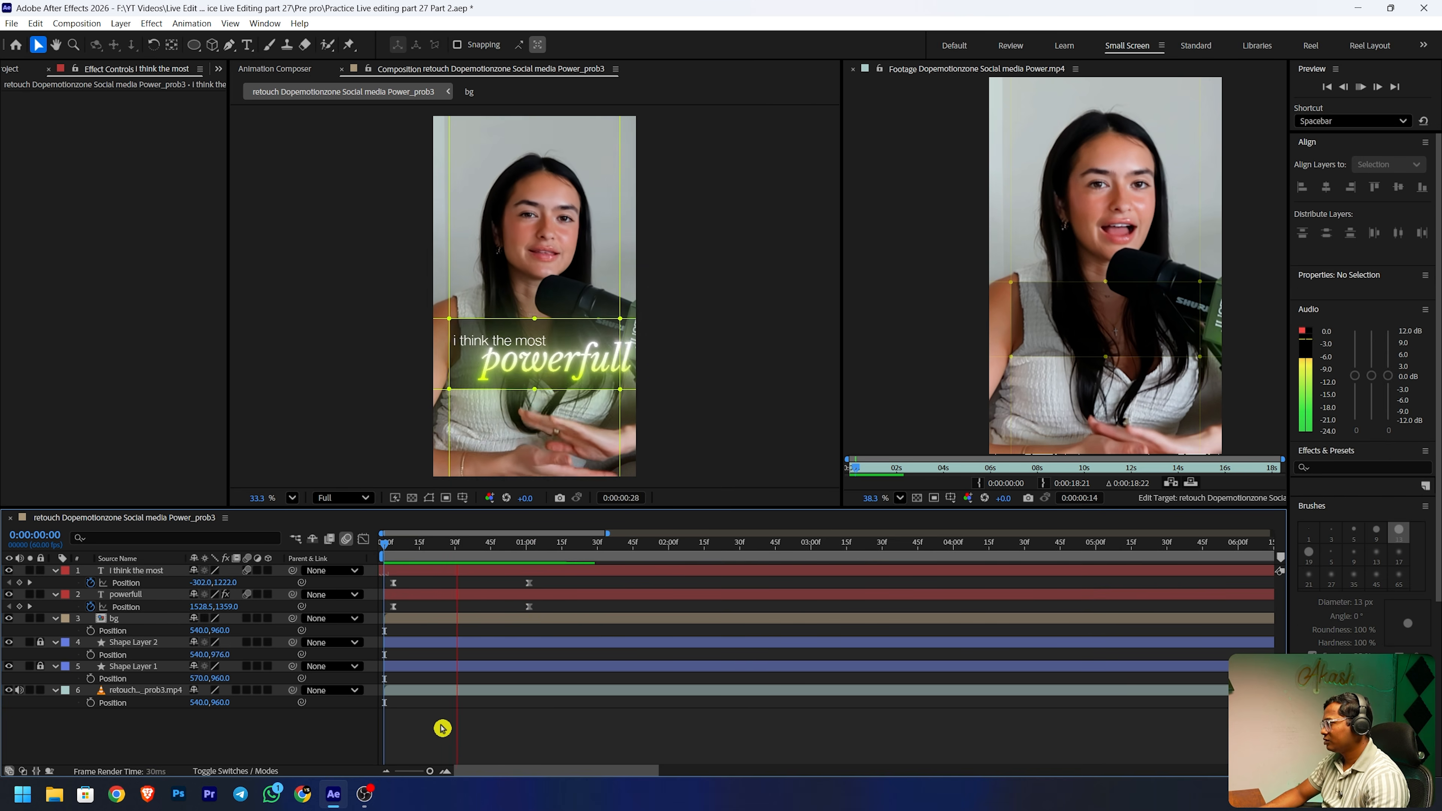
left_click_drag(580, 548, 534, 554)
- Unlock Shape Layer 1 and Shape Layer 2 and pre-compose them together with the bg layer as "bg"
left_click(132, 678)
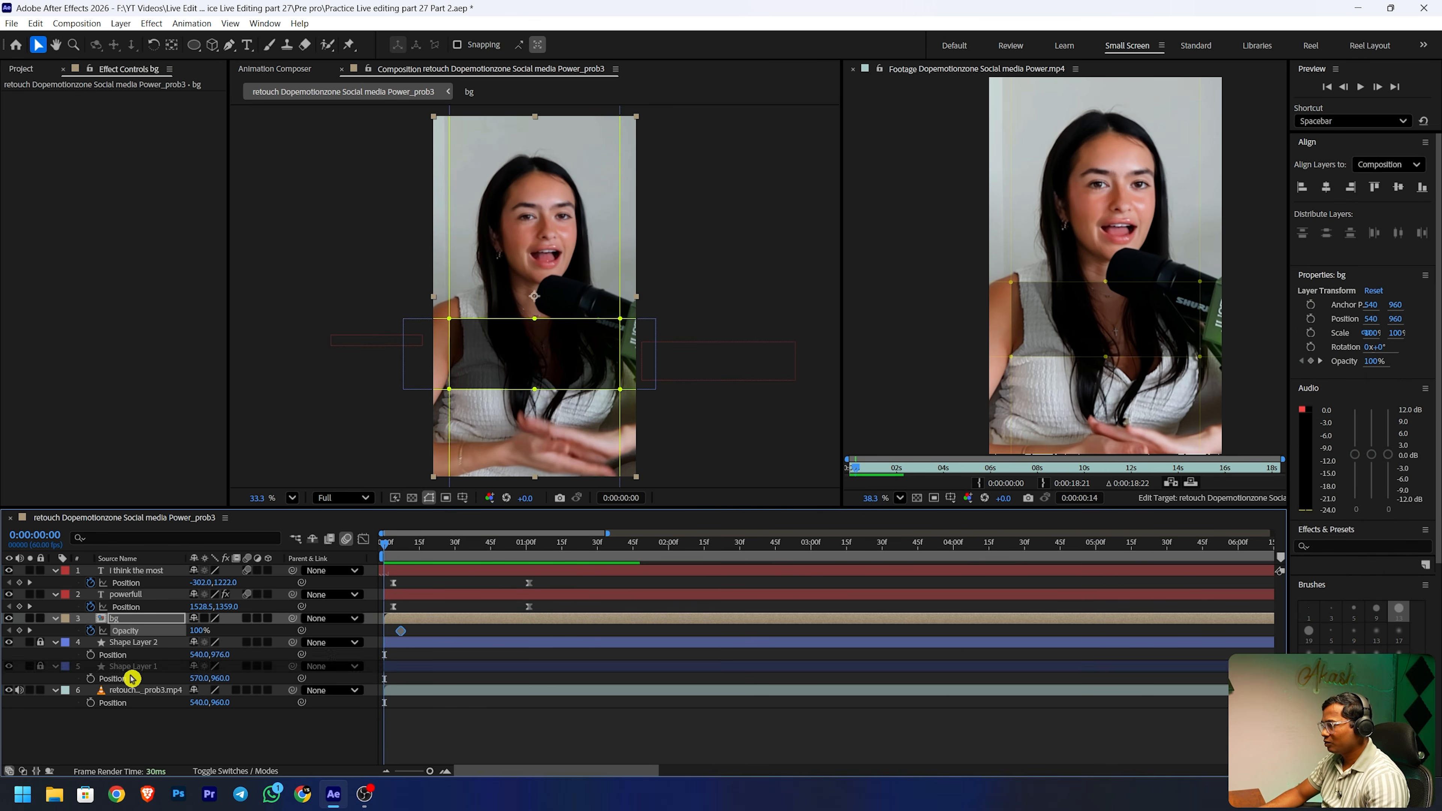
left_click(41, 666)
left_click(40, 641)
left_click(116, 618)
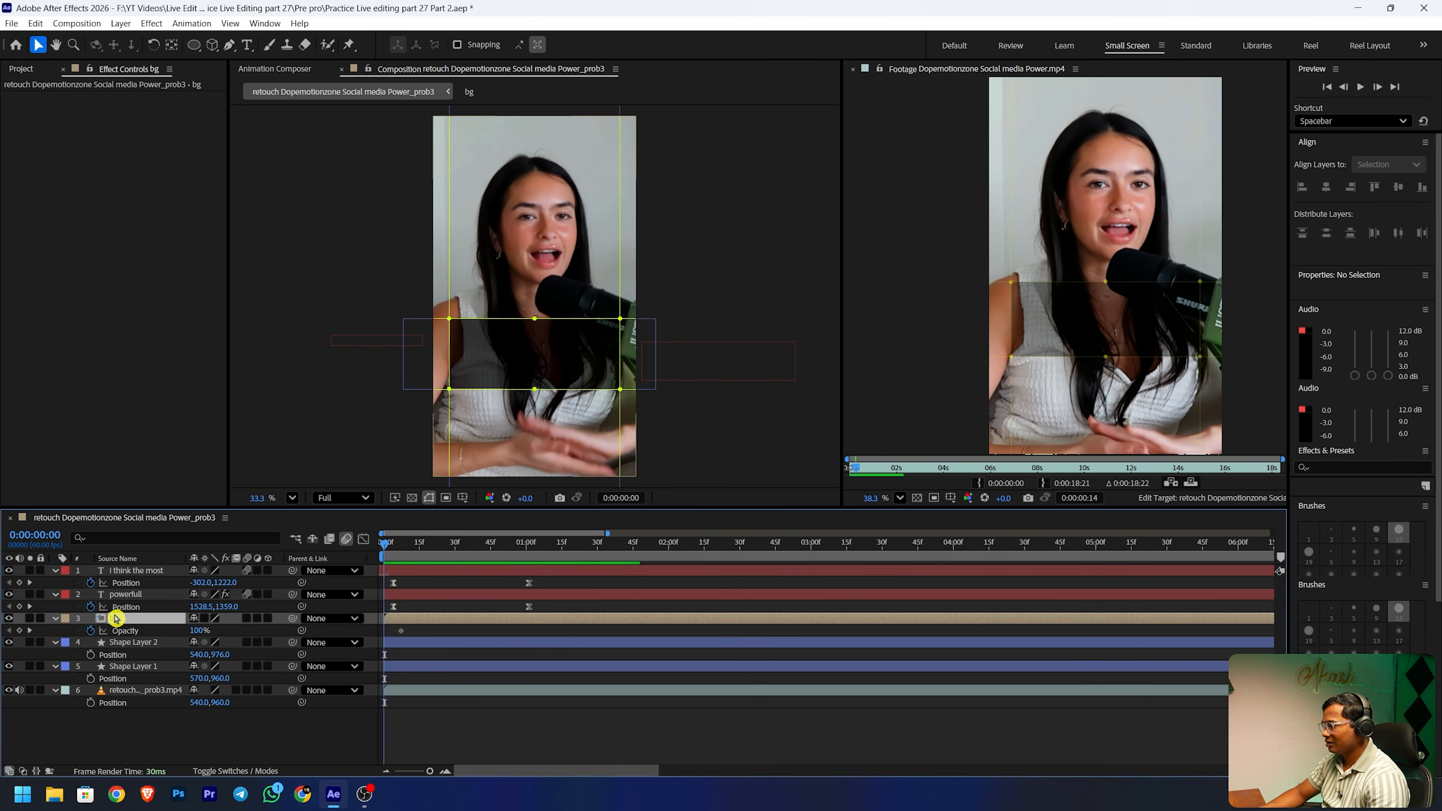
left_click(145, 667, "shift")
right_click(145, 670)
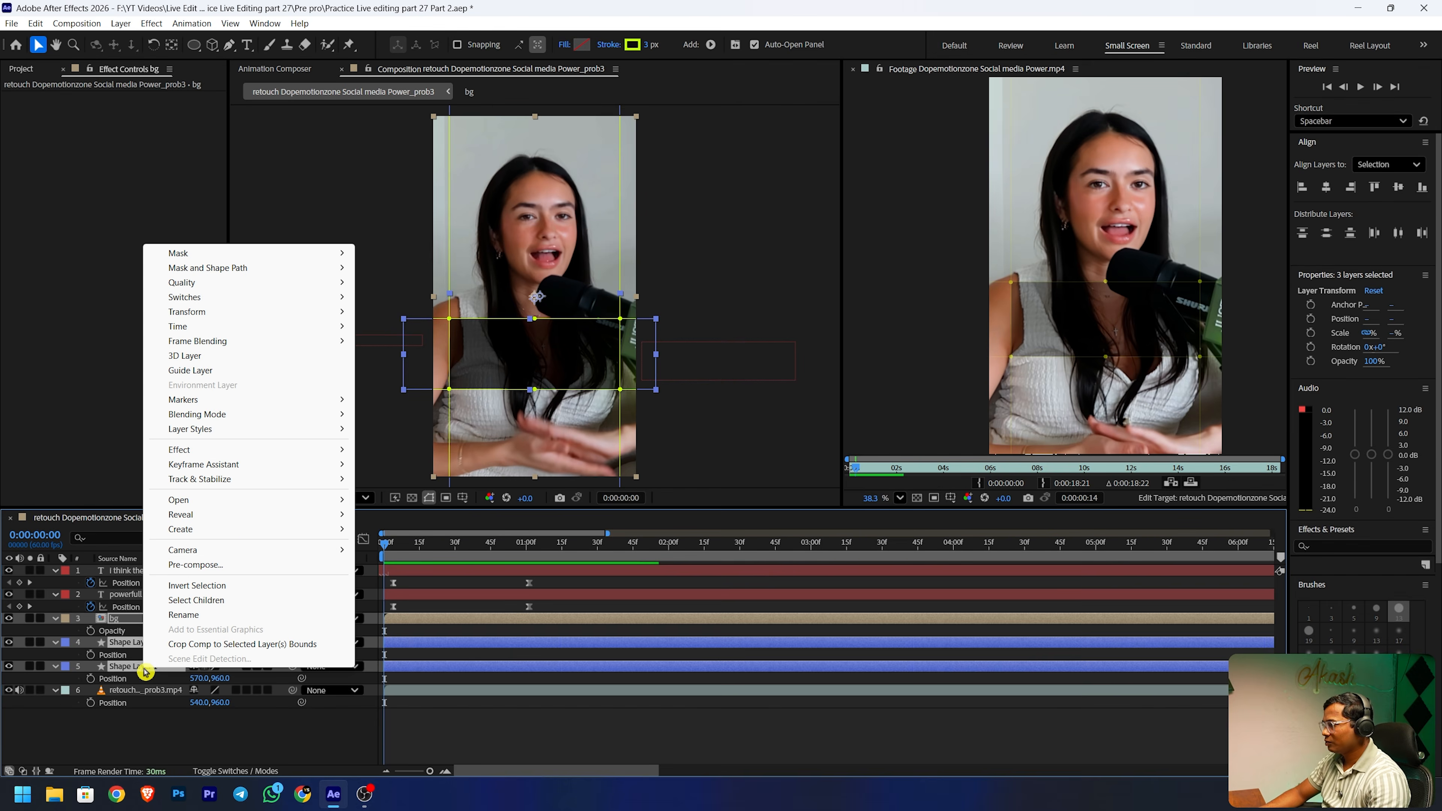
left_click(227, 564)
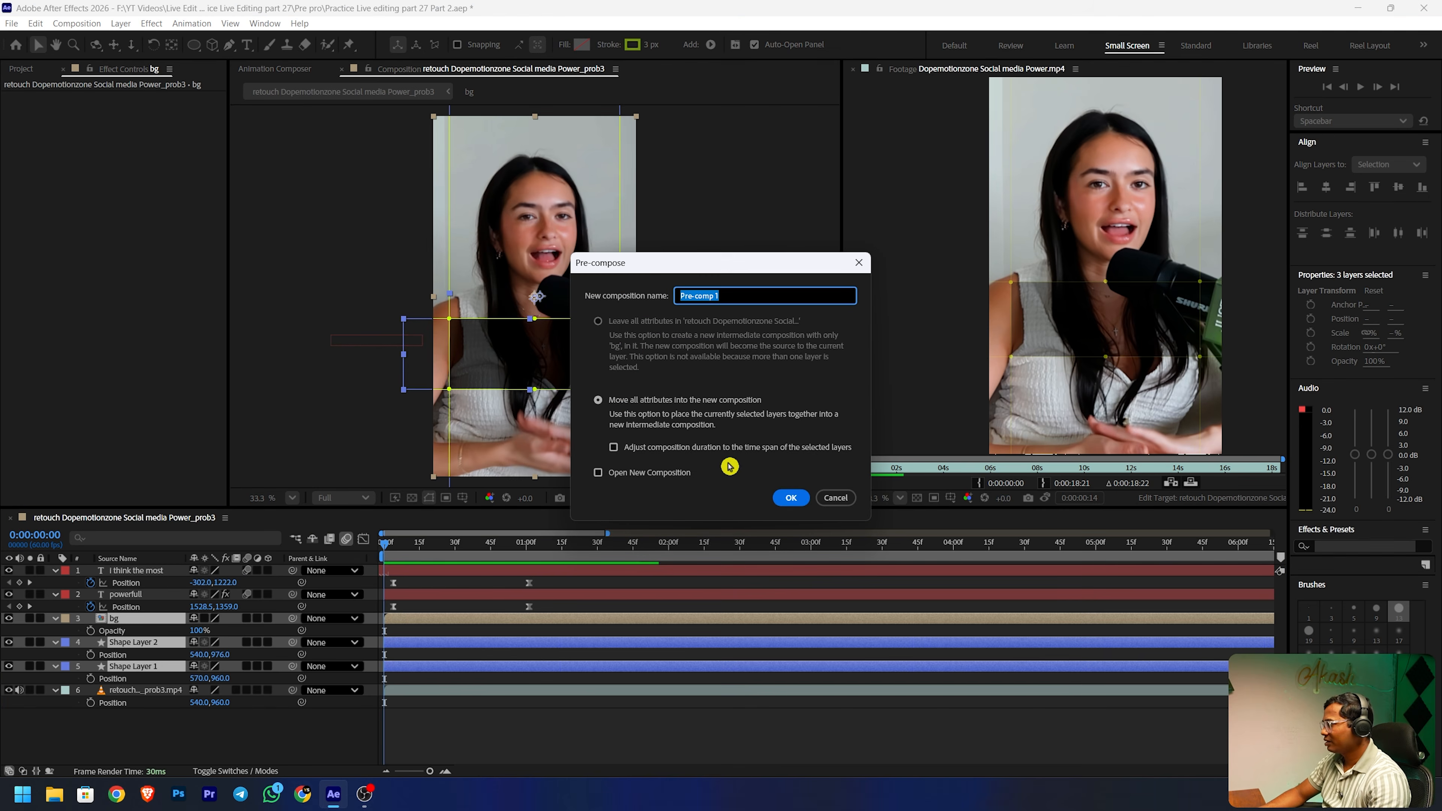
left_click(791, 498)
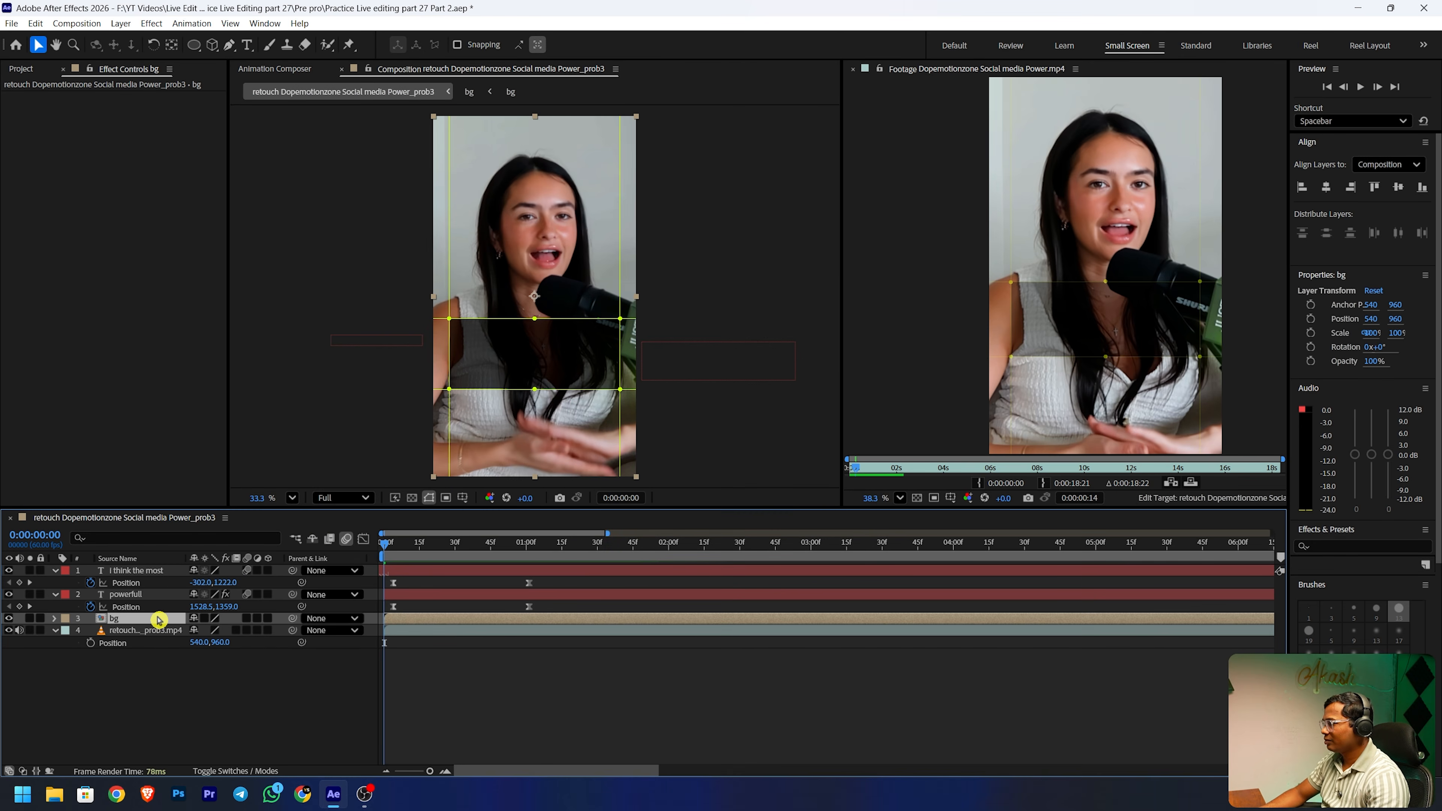
- Keyframe the bg pre-comp's opacity from 0% at the start to 100% at about frame 11 and preview the fade-in
key("t")
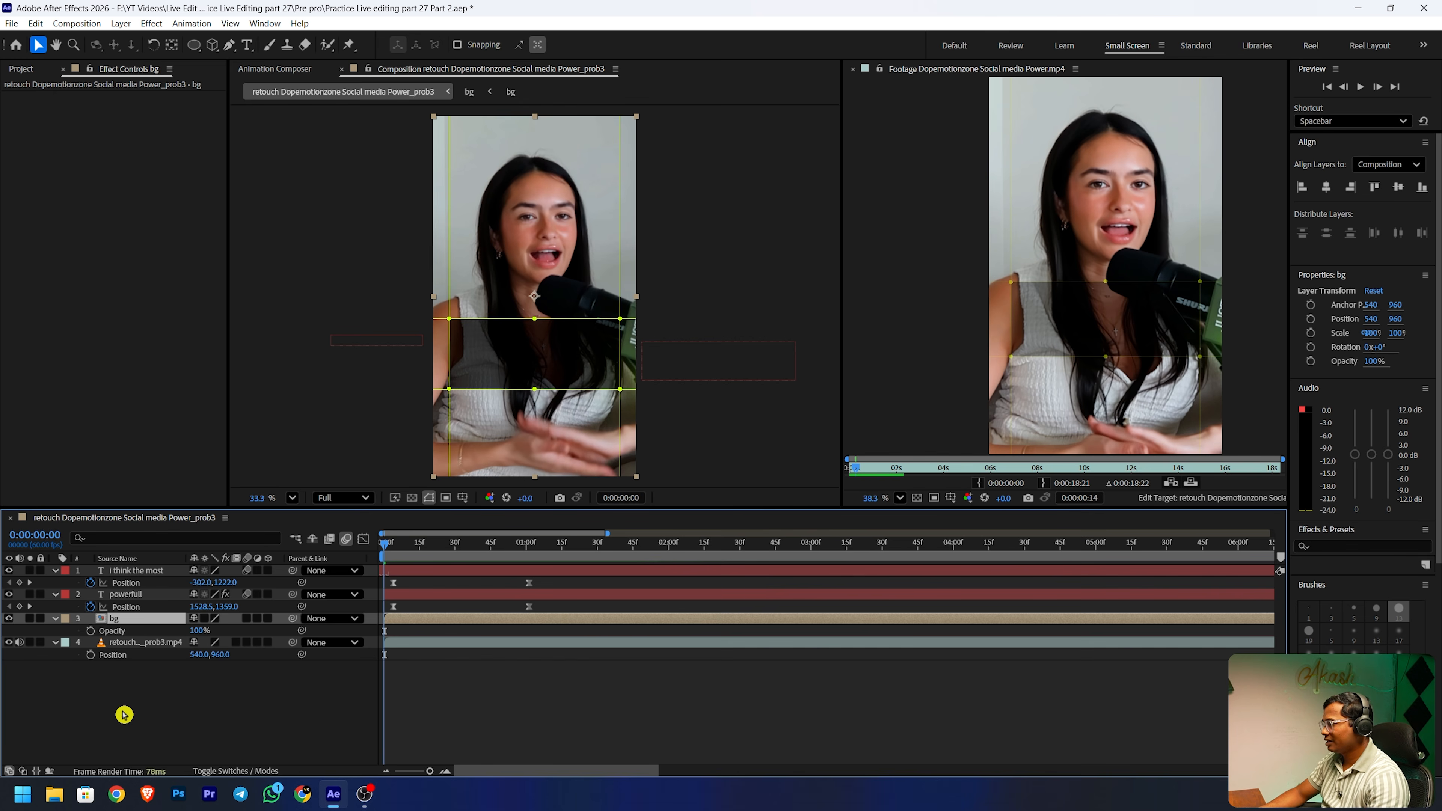
left_click(90, 631)
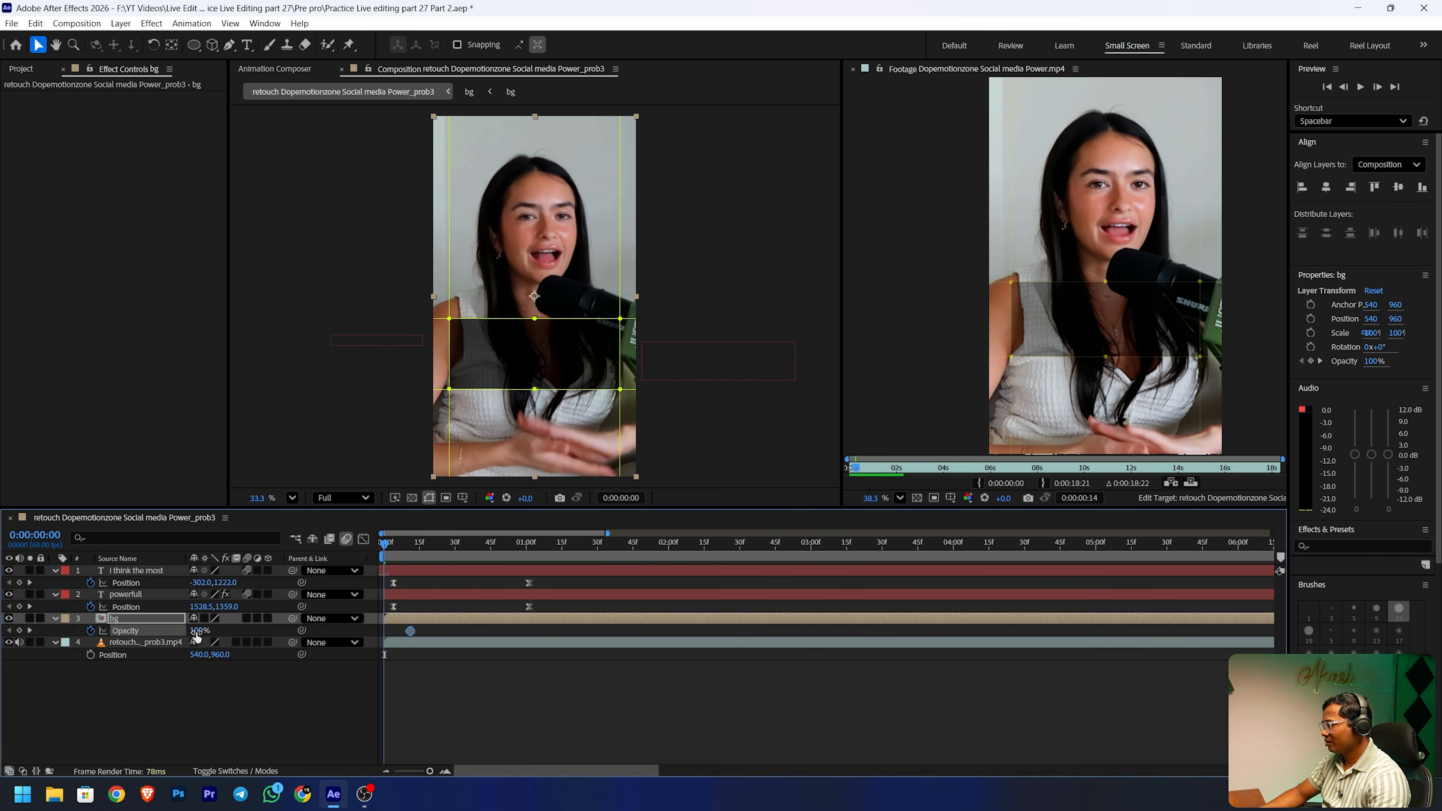
left_click_drag(196, 632, 137, 632)
left_click(230, 678)
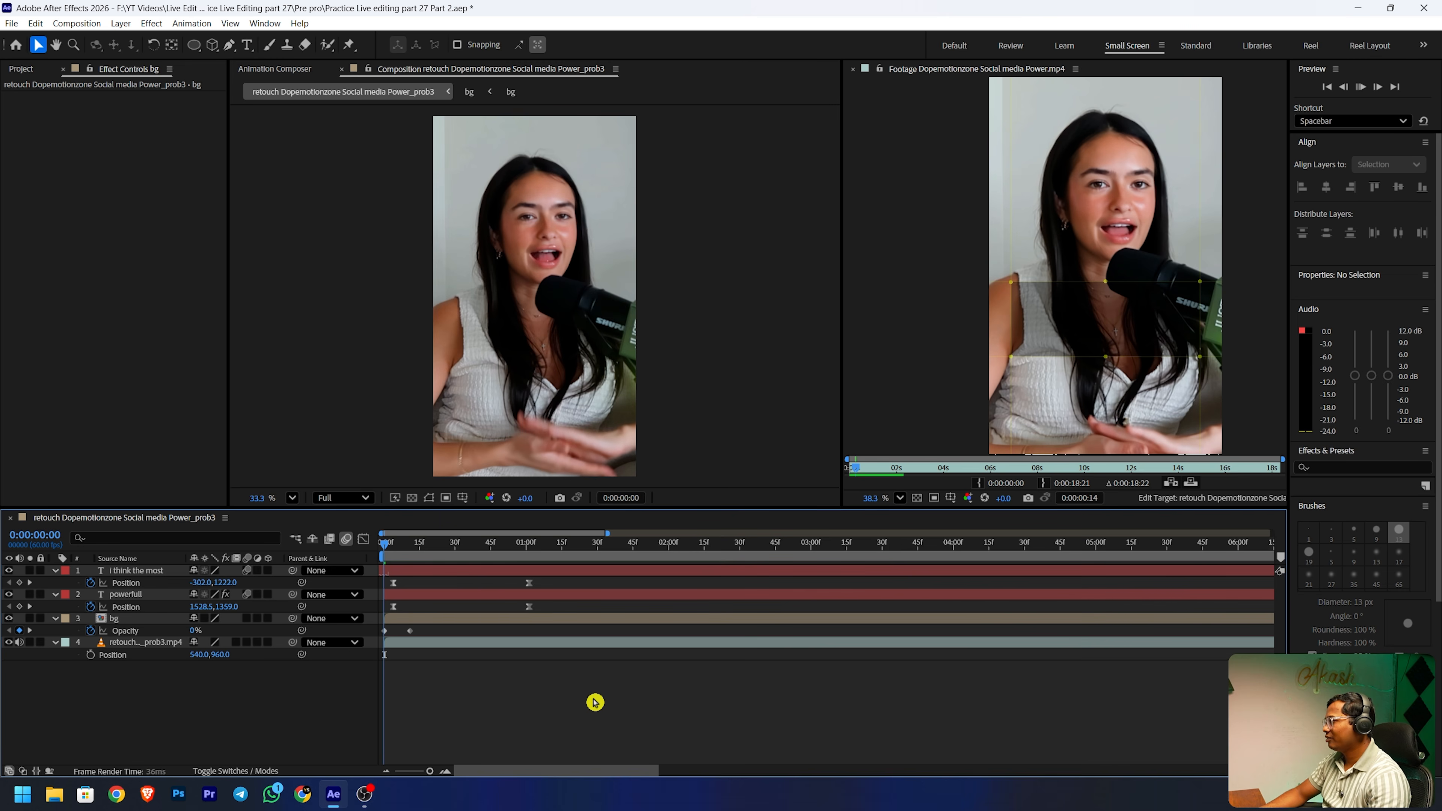
key("space")
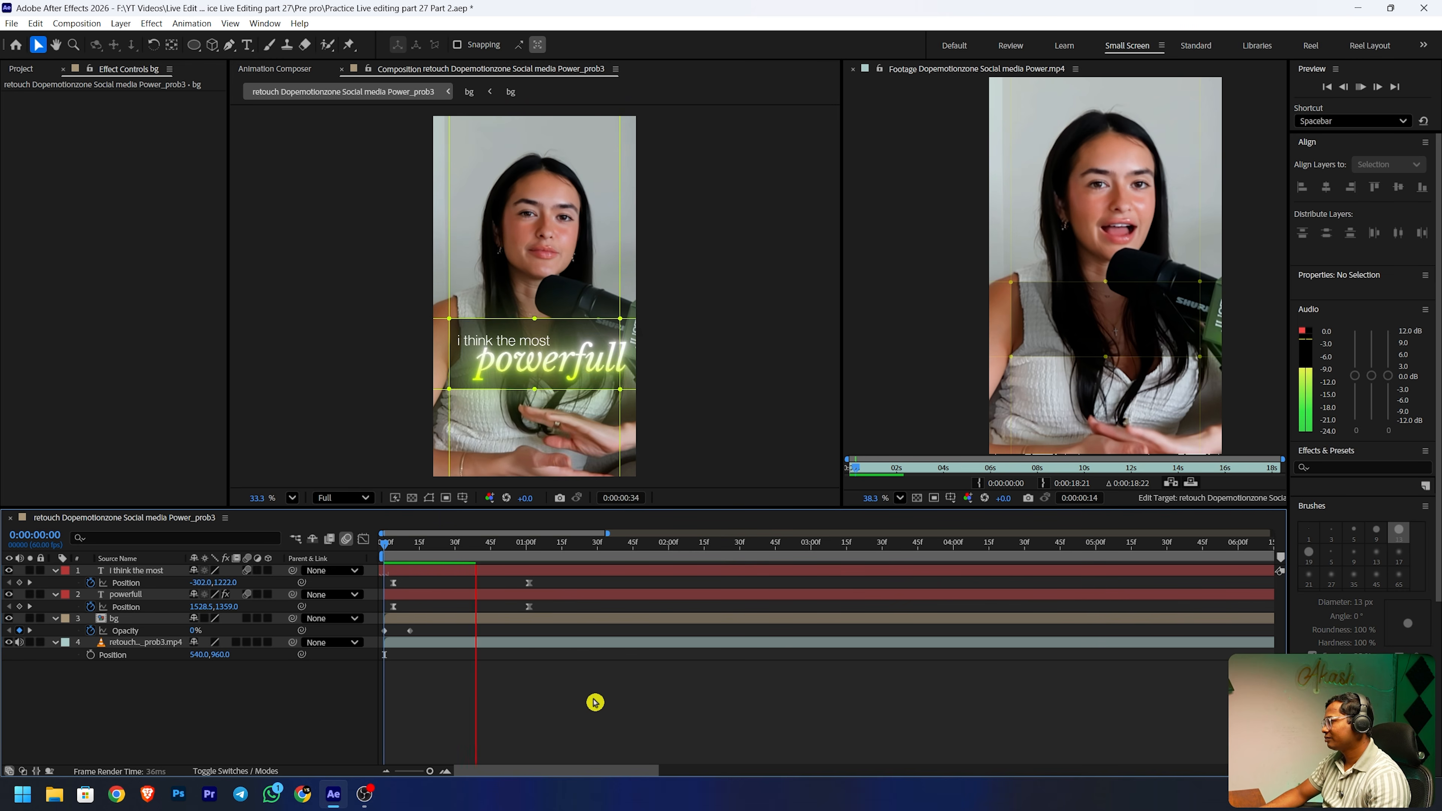
key("space")
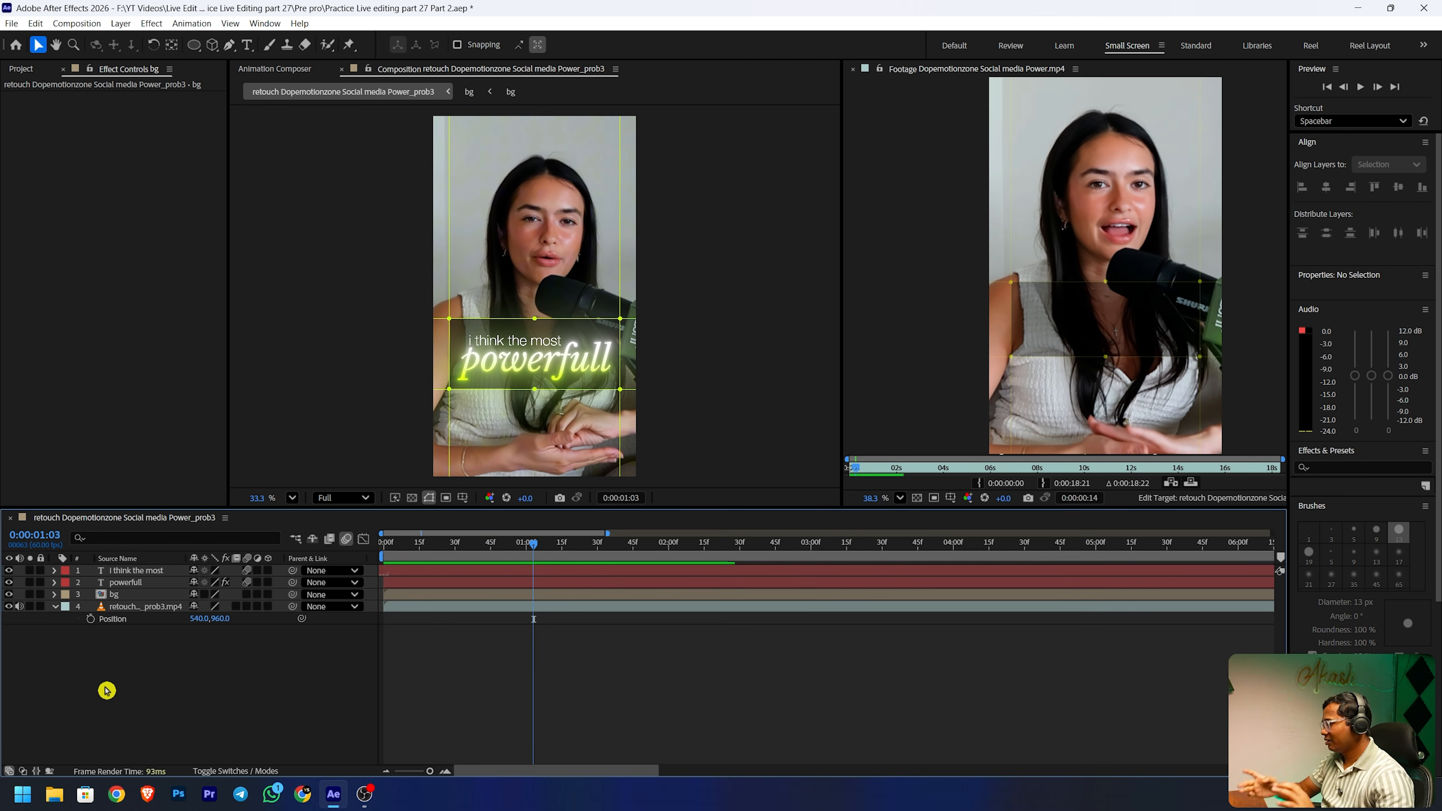
- Check the "Business tool" shot in the reference footage and add a 1080 x 1920 black solid above all layers
left_click(870, 471)
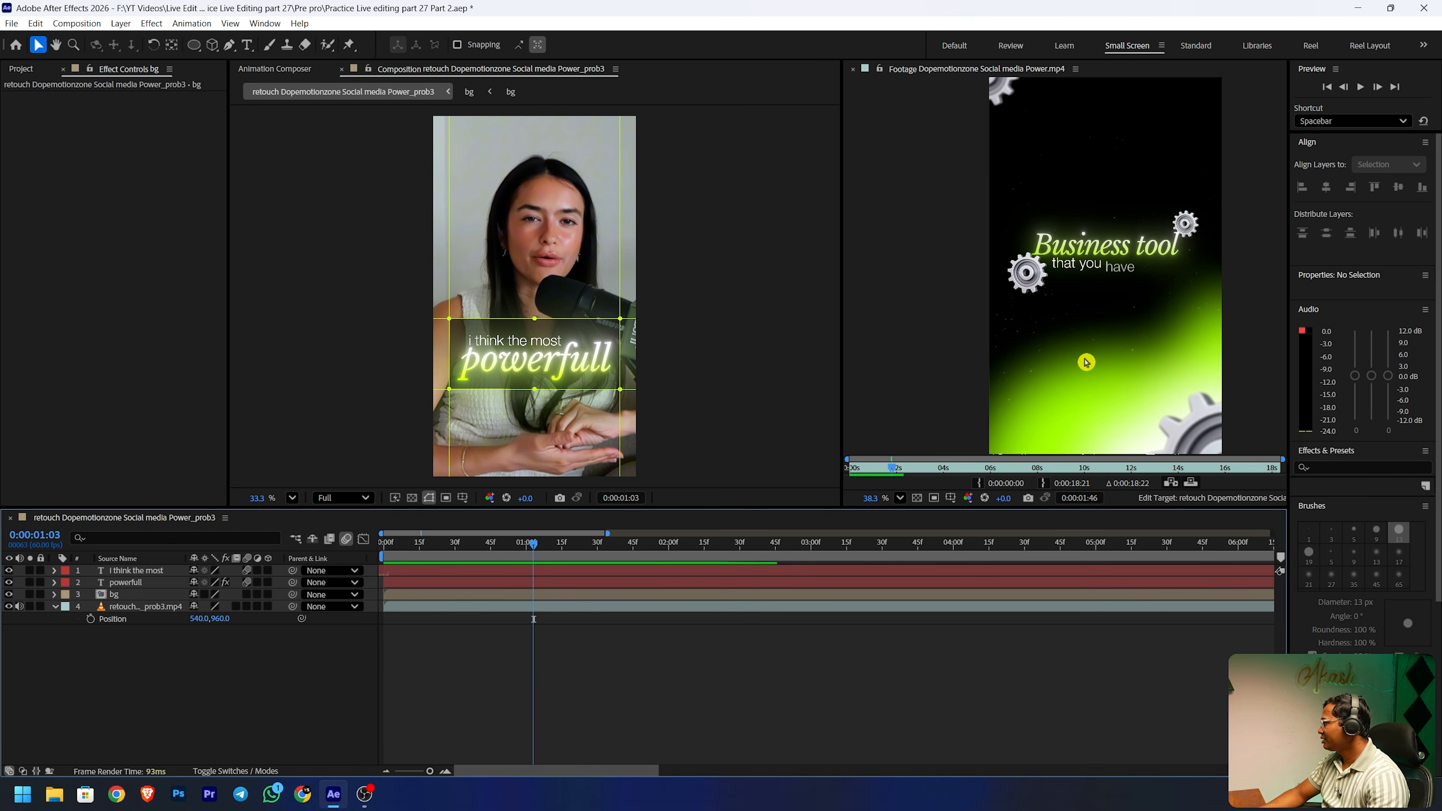
scroll(1138, 335, "down", 1)
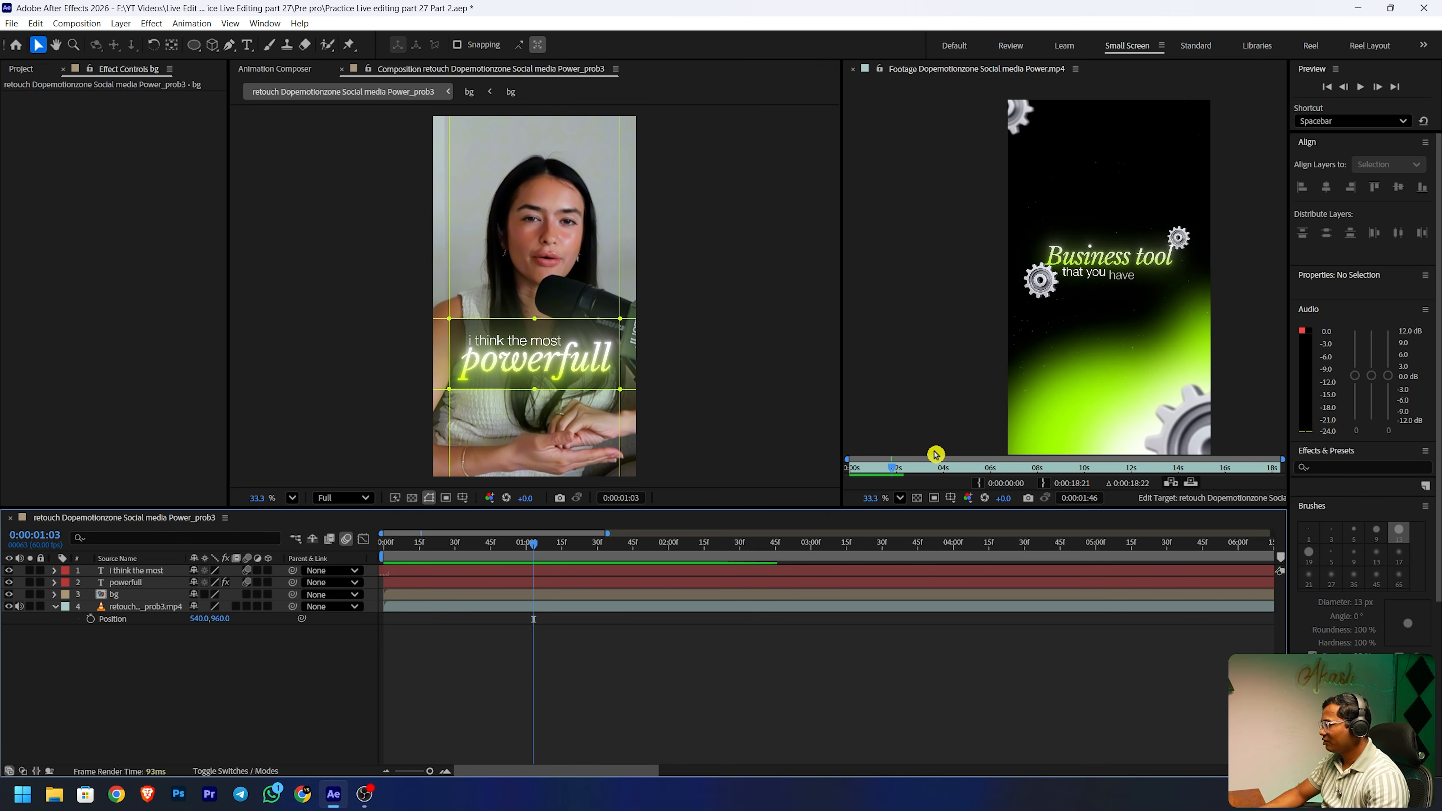
right_click(204, 679)
mouse_move(248, 511)
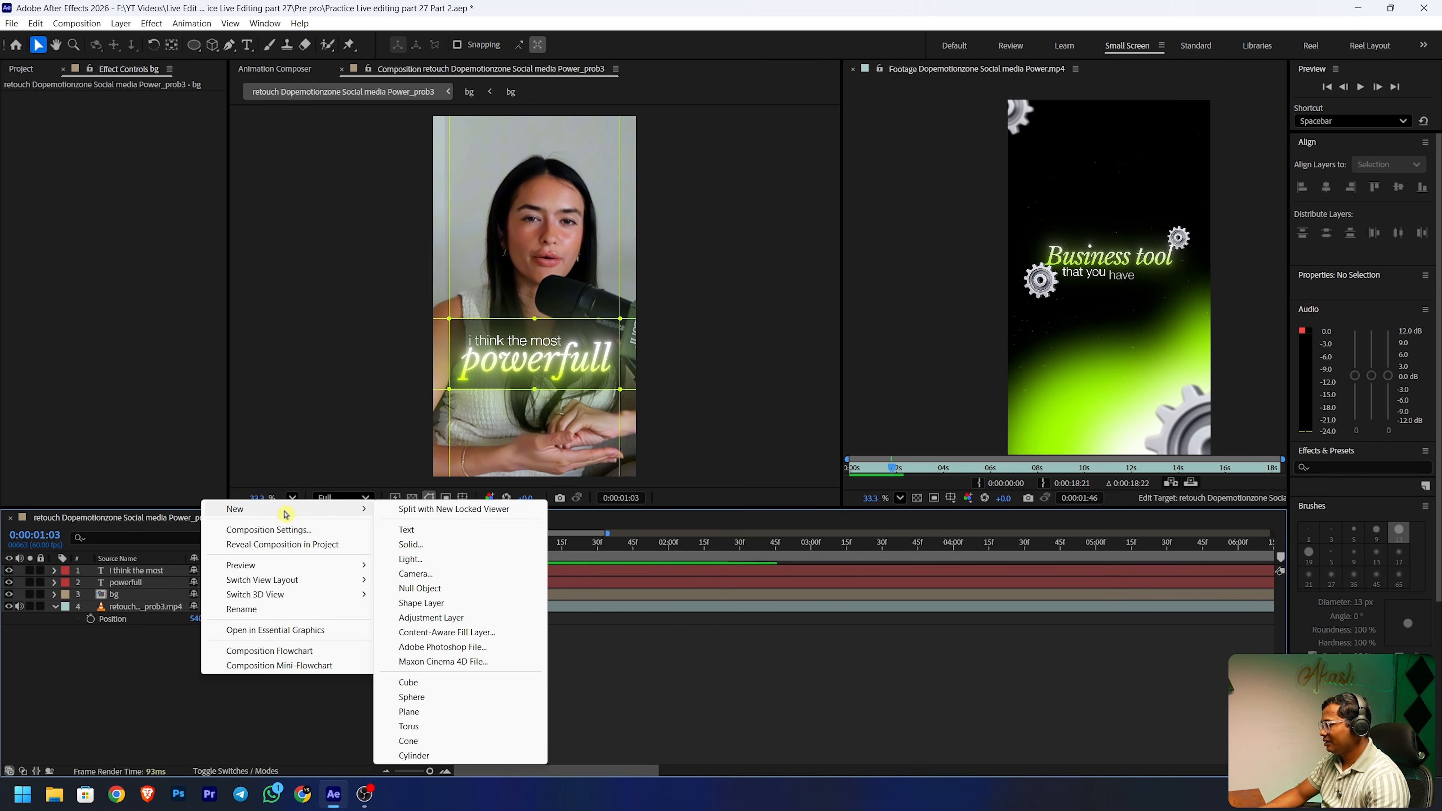
left_click(444, 544)
left_click(711, 492)
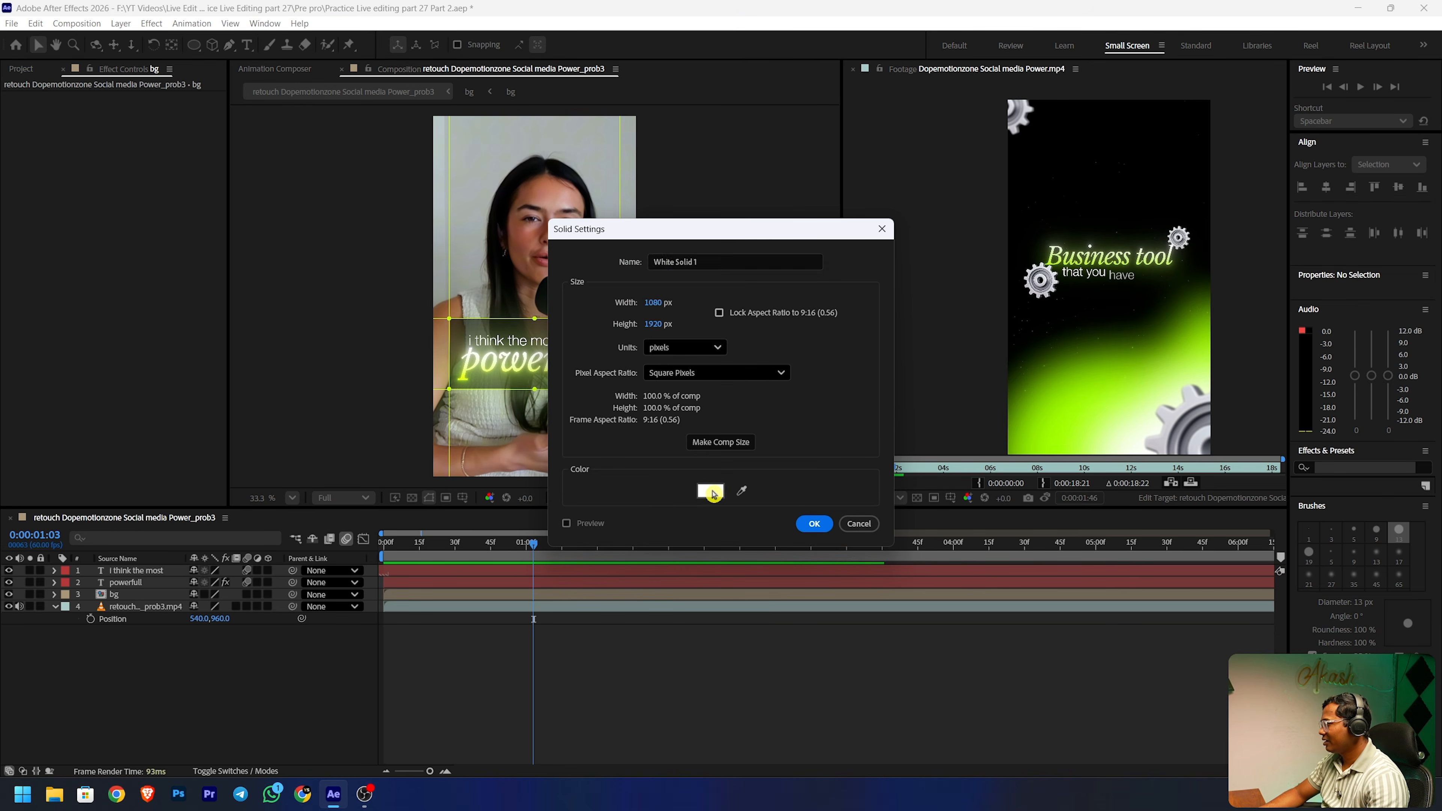
left_click_drag(657, 483, 978, 535)
key("Return")
key("Return")
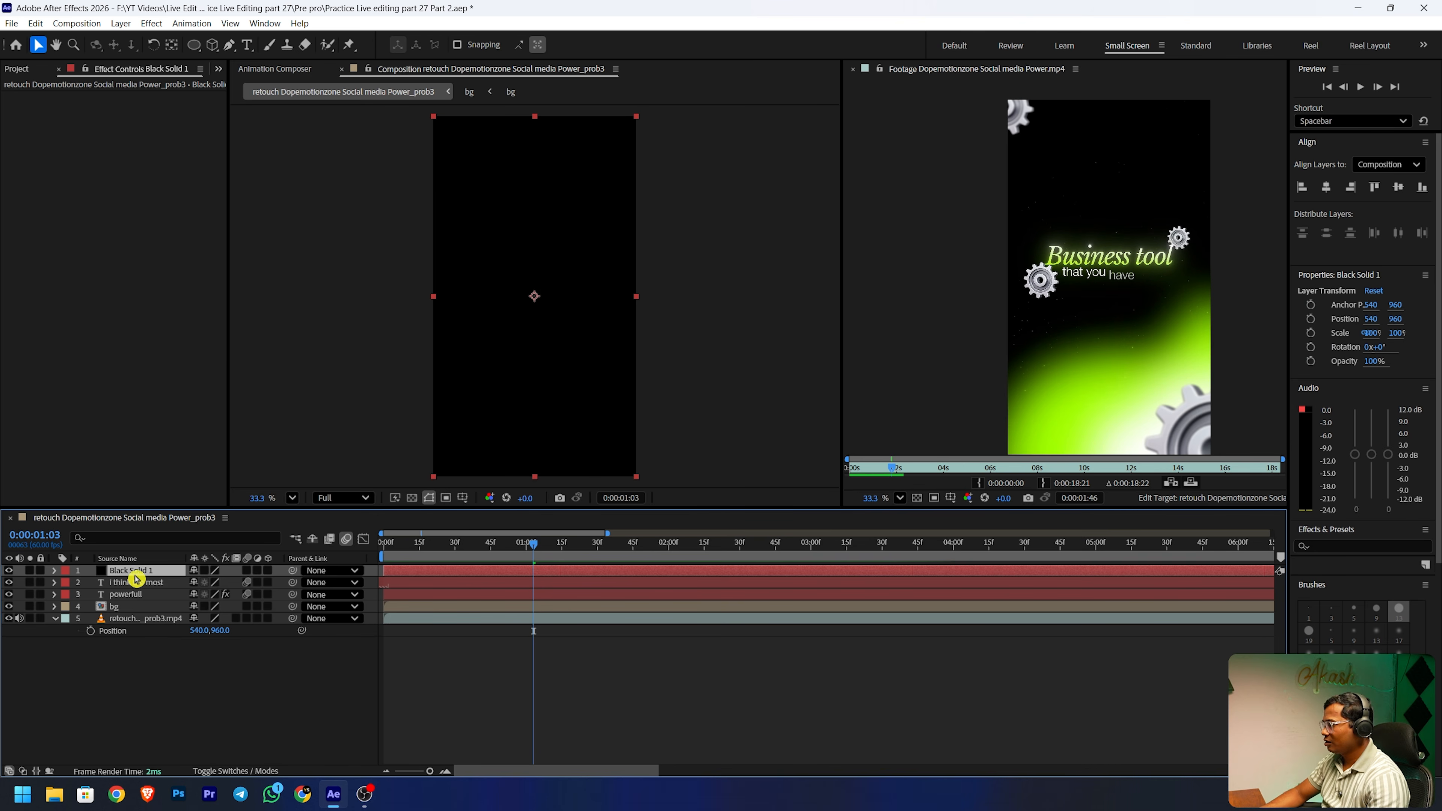
- Pre-compose the black solid as "bg 2" and open the new composition
right_click(130, 571)
left_click(229, 476)
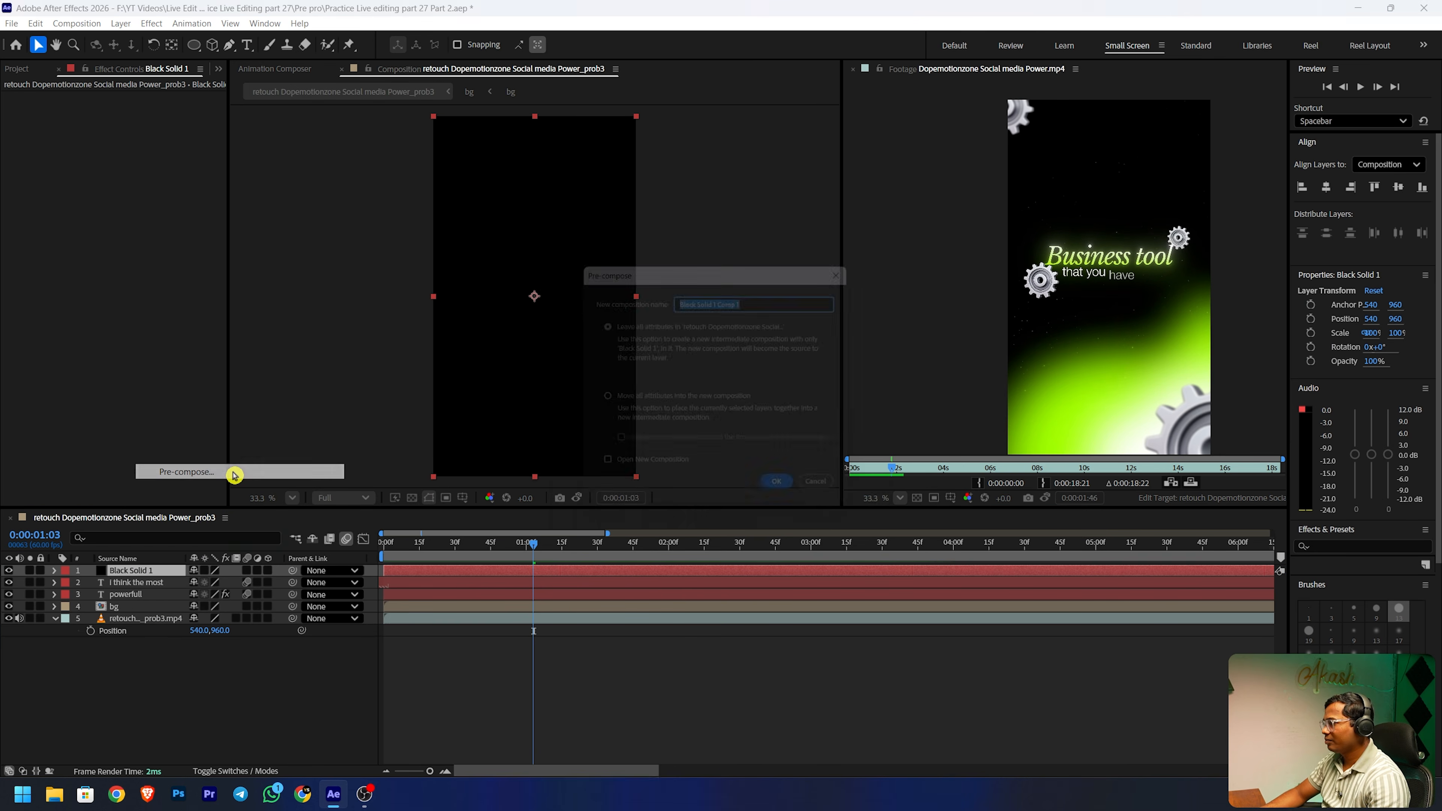
double_click(128, 570)
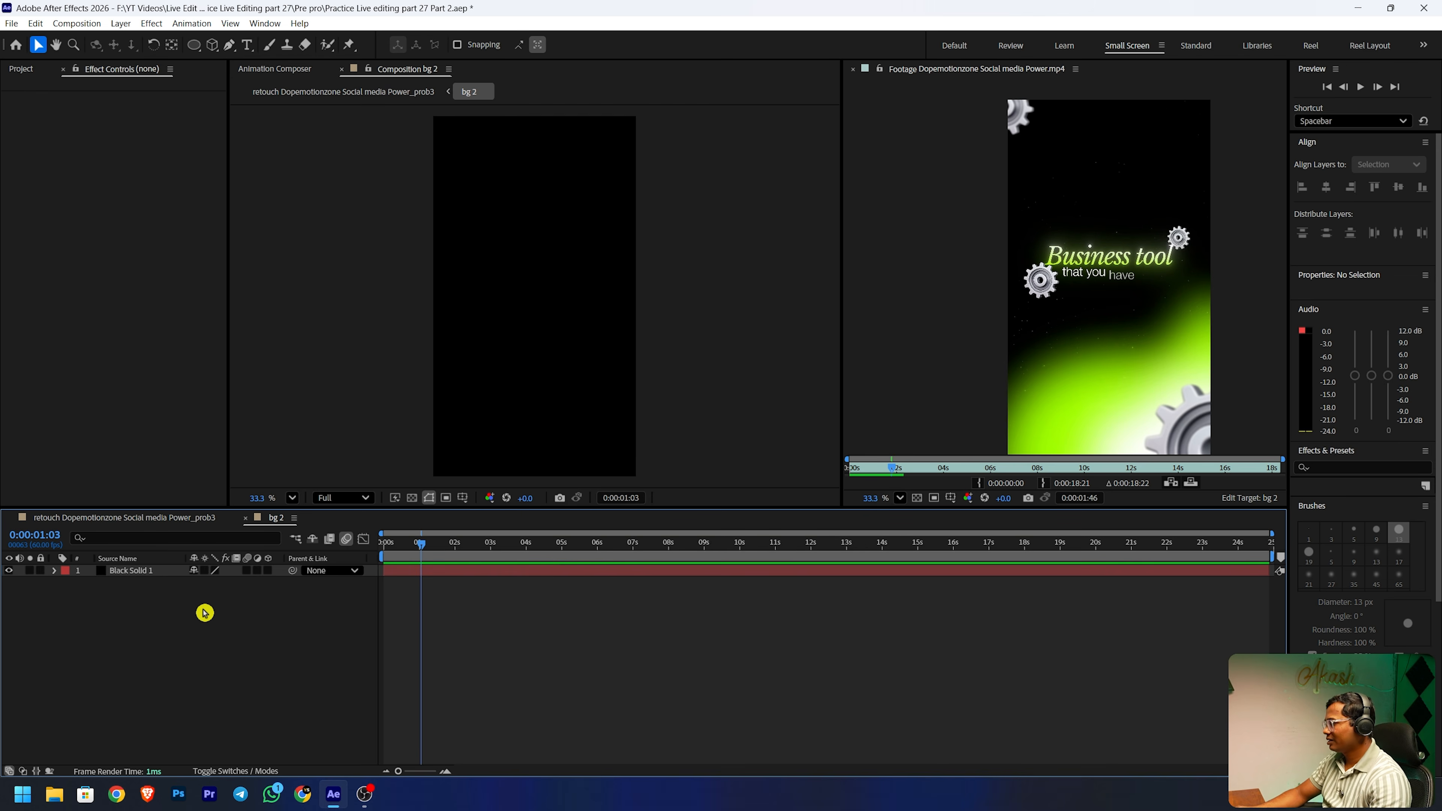
- Set the Pen tool's shape fill to lime green 95FF00
left_click(230, 44)
scroll(512, 358, "down", 2)
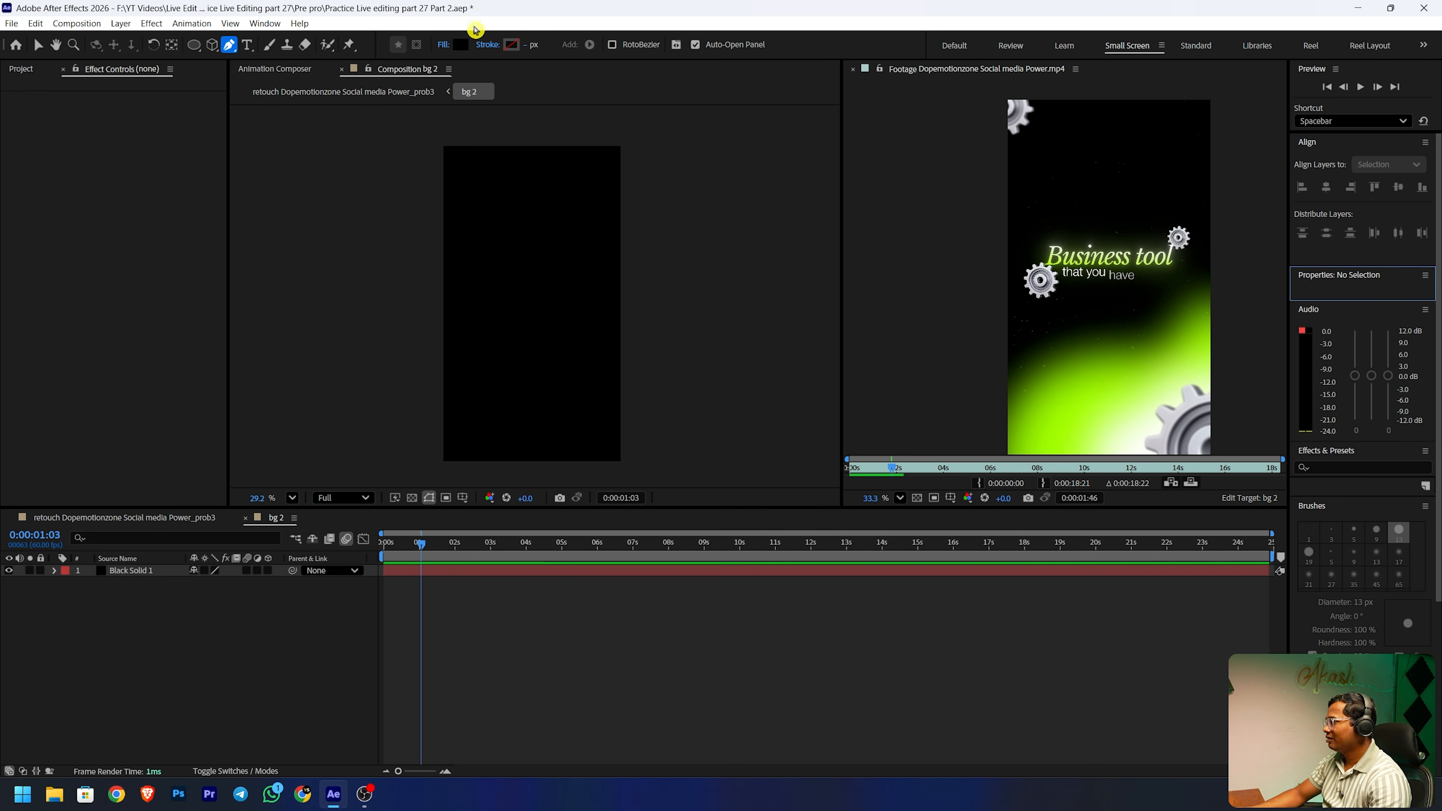
left_click(461, 46)
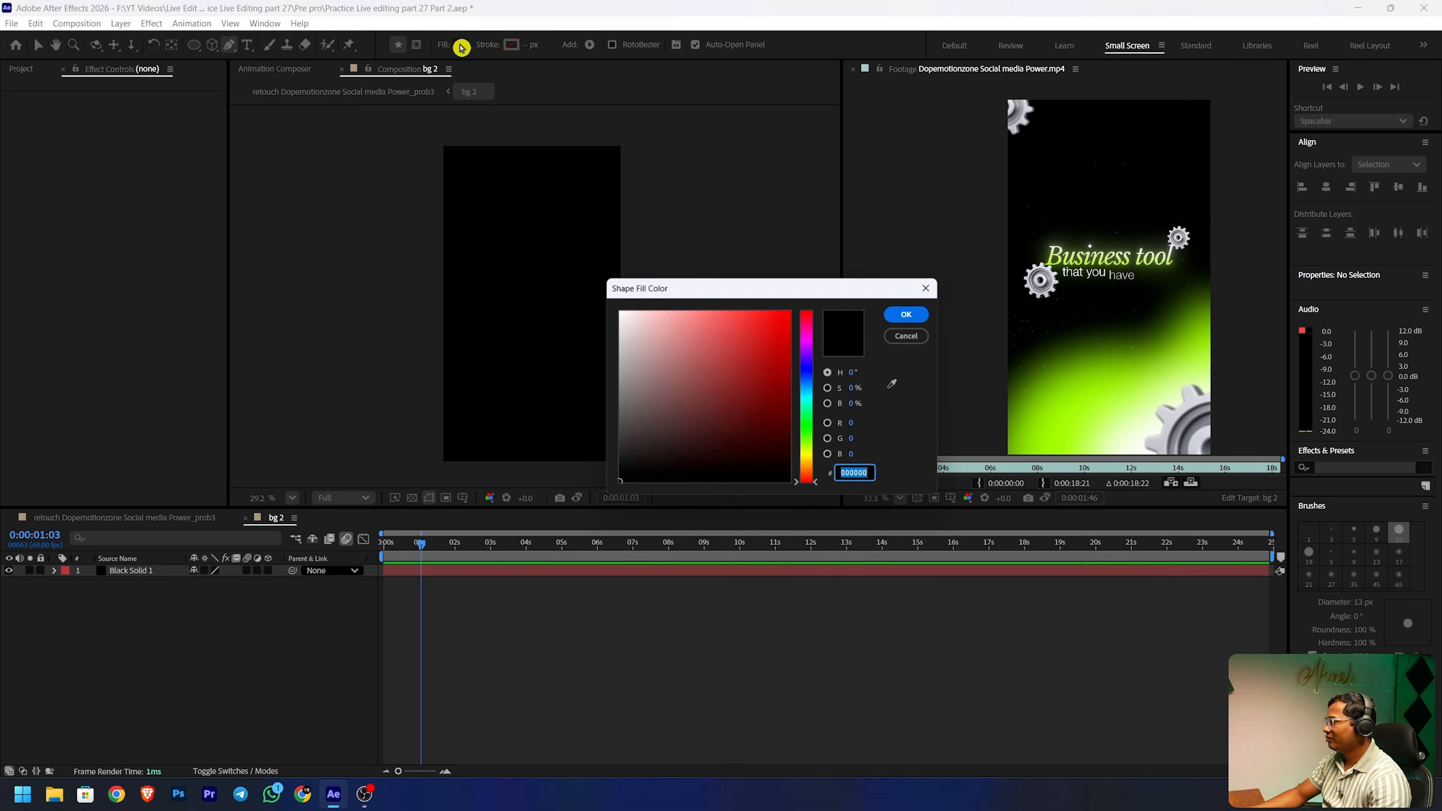
left_click(816, 435)
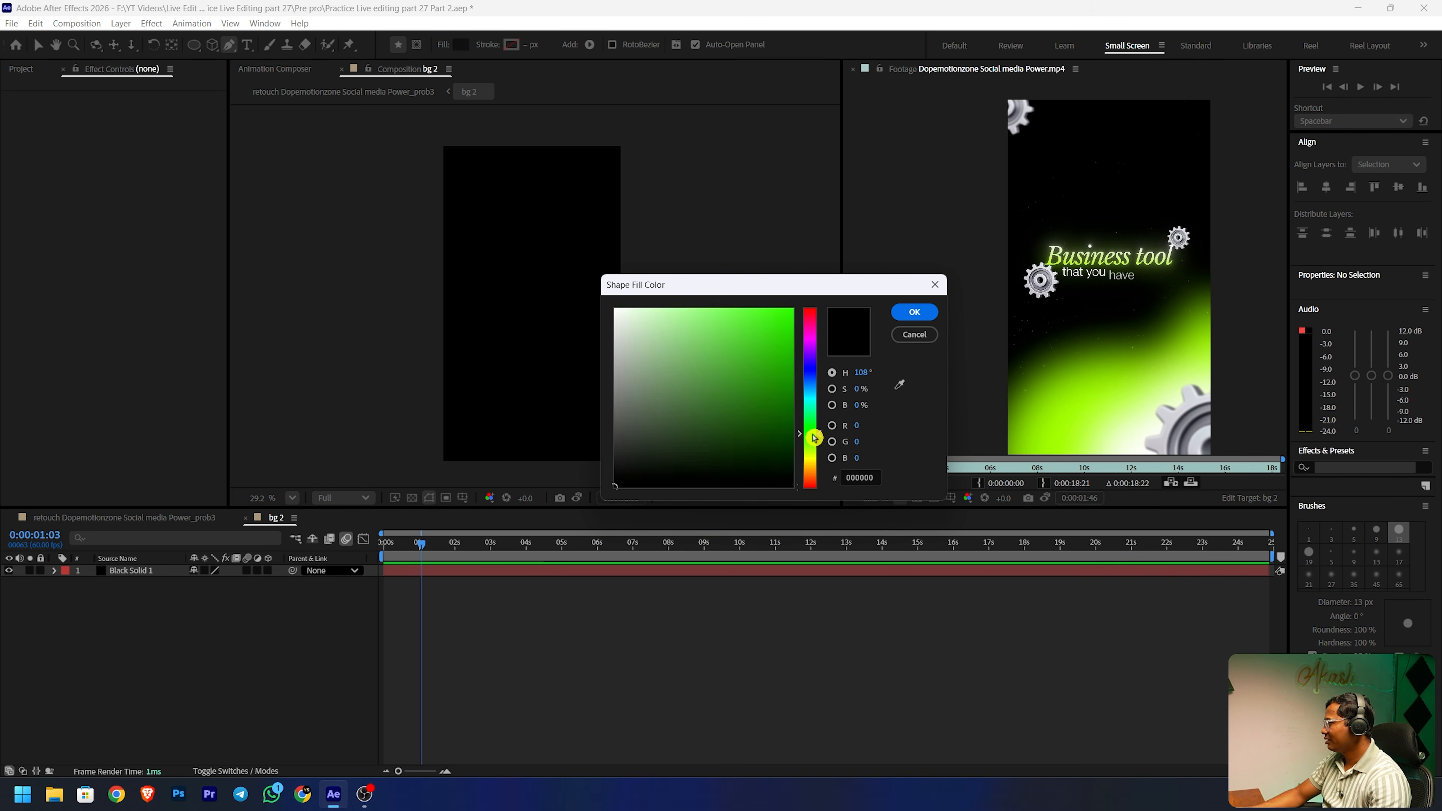
left_click(810, 327)
left_click(810, 445)
left_click_drag(778, 329, 926, 253)
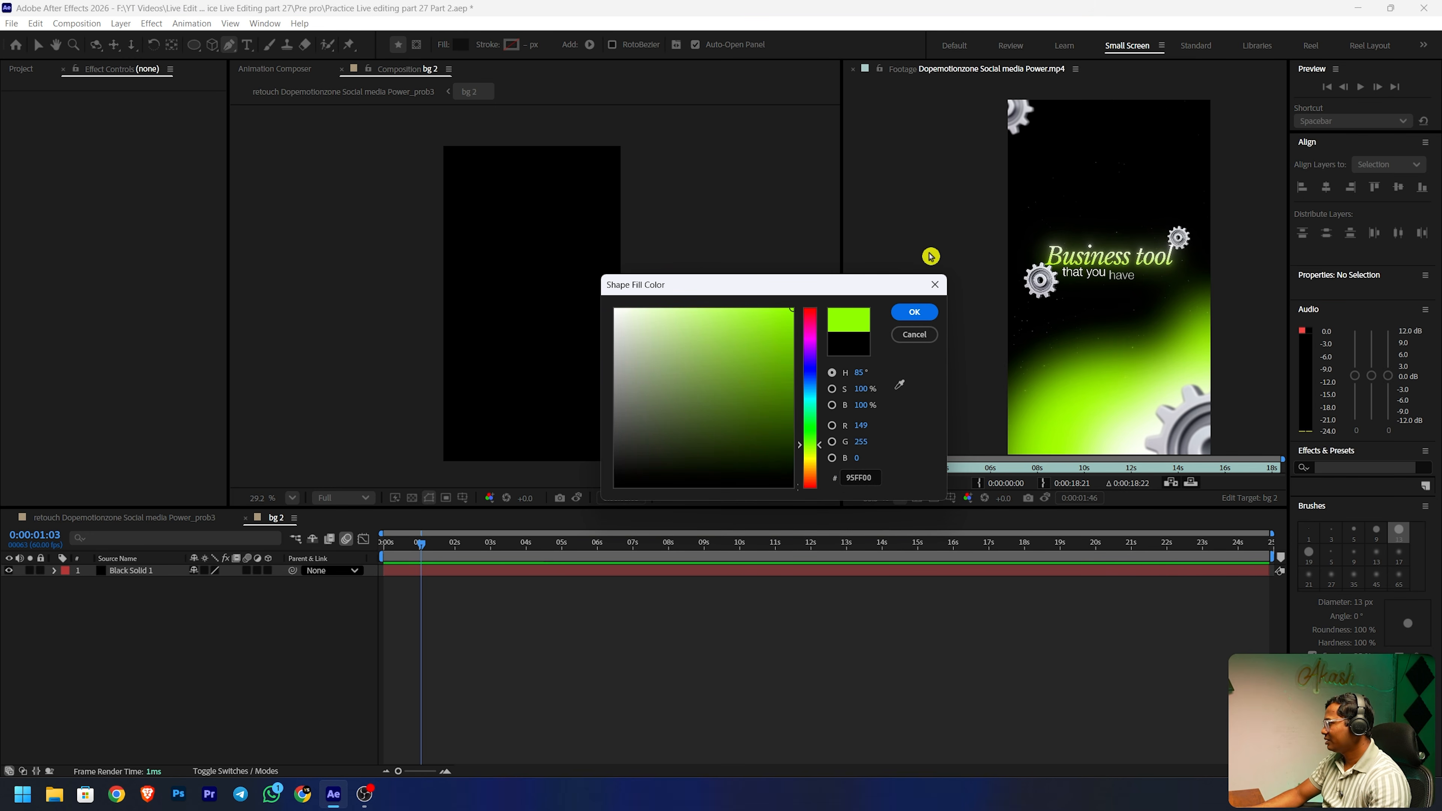
left_click(921, 309)
- Draw a closed wavy green shape across the lower part of the frame, rising from the left edge toward the right
scroll(335, 471, "down", 1)
left_click(424, 447)
left_click_drag(467, 407, 590, 329)
left_click_drag(618, 340, 629, 354)
left_click_drag(649, 461, 637, 473)
left_click(431, 482)
left_click(424, 447)
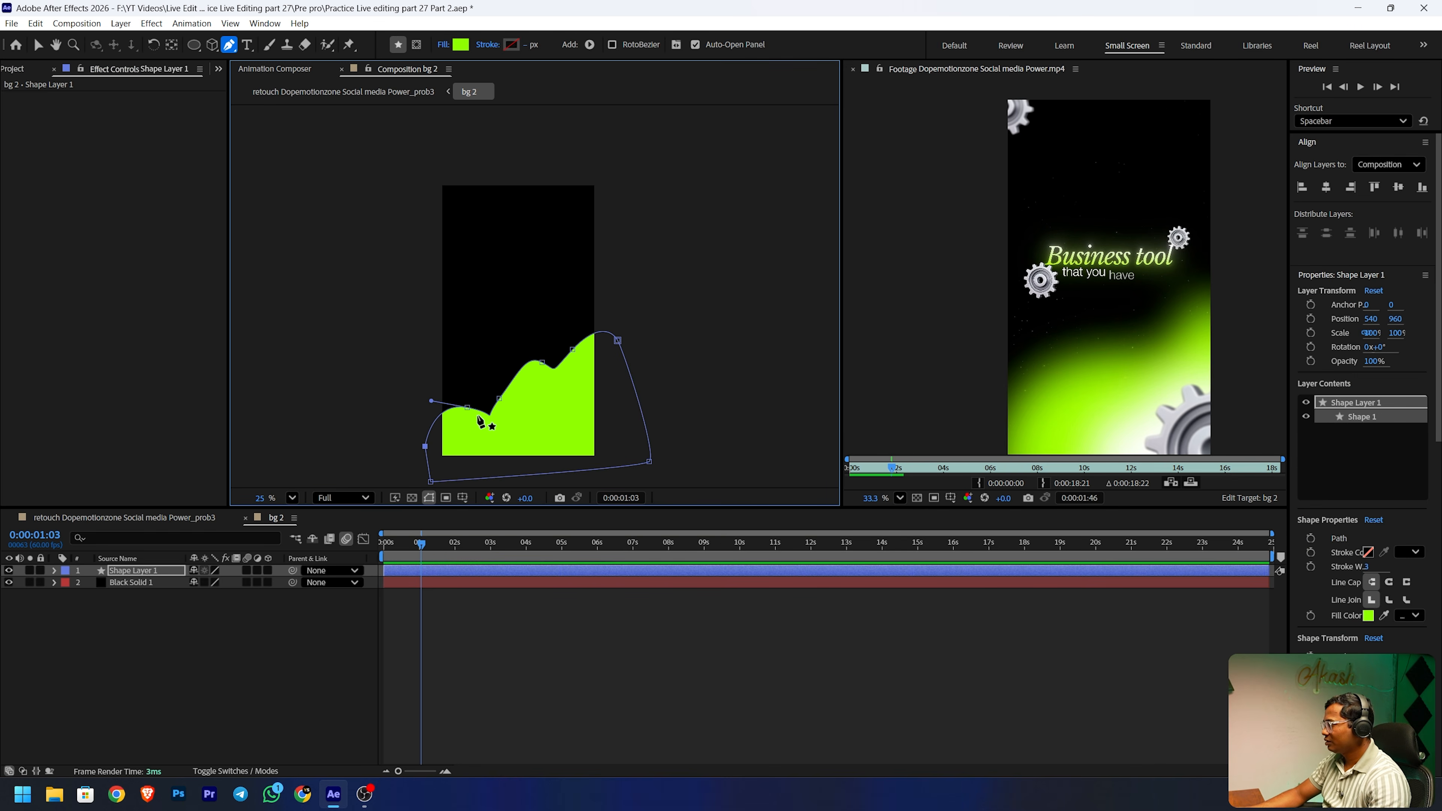
- Smooth the green shape's wavy upper edge and apply a Gaussian Blur to its layer
left_click_drag(469, 407, 499, 390)
left_click(132, 573)
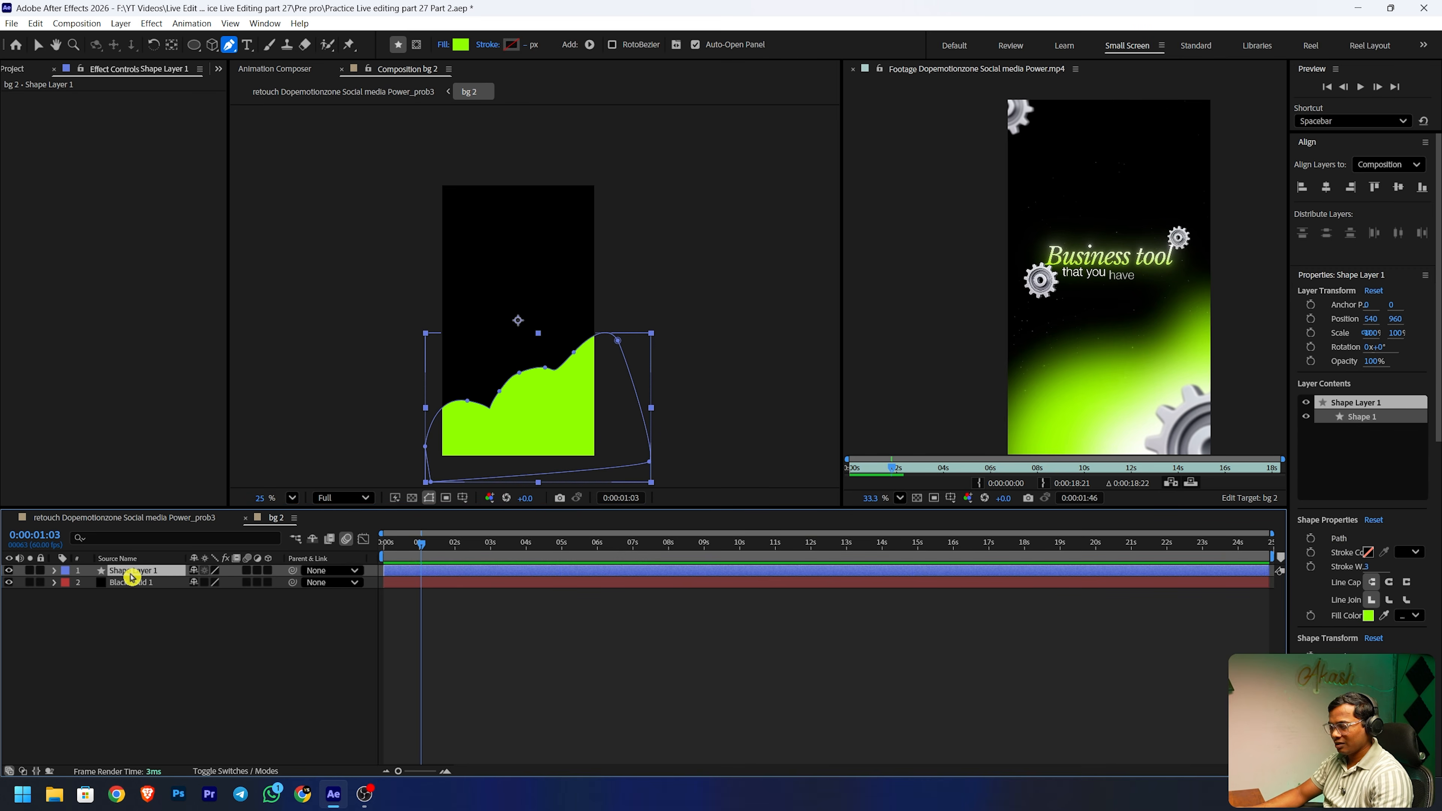
key("ctrl+space")
type("gua")
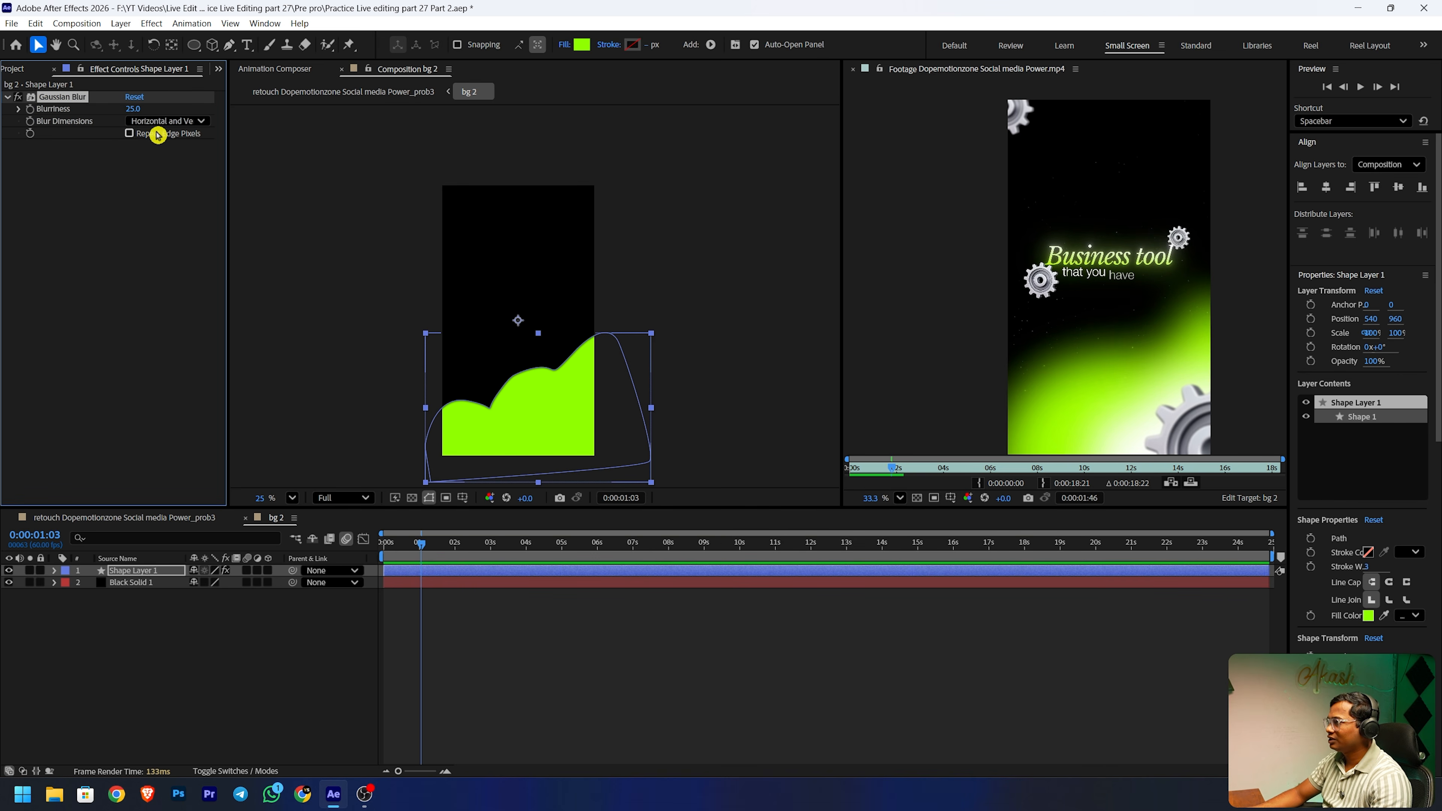
- Set the green shape's Gaussian Blur blurriness to 383.4
left_click_drag(134, 108, 178, 103)
left_click_drag(311, 101, 463, 136)
left_click(267, 675)
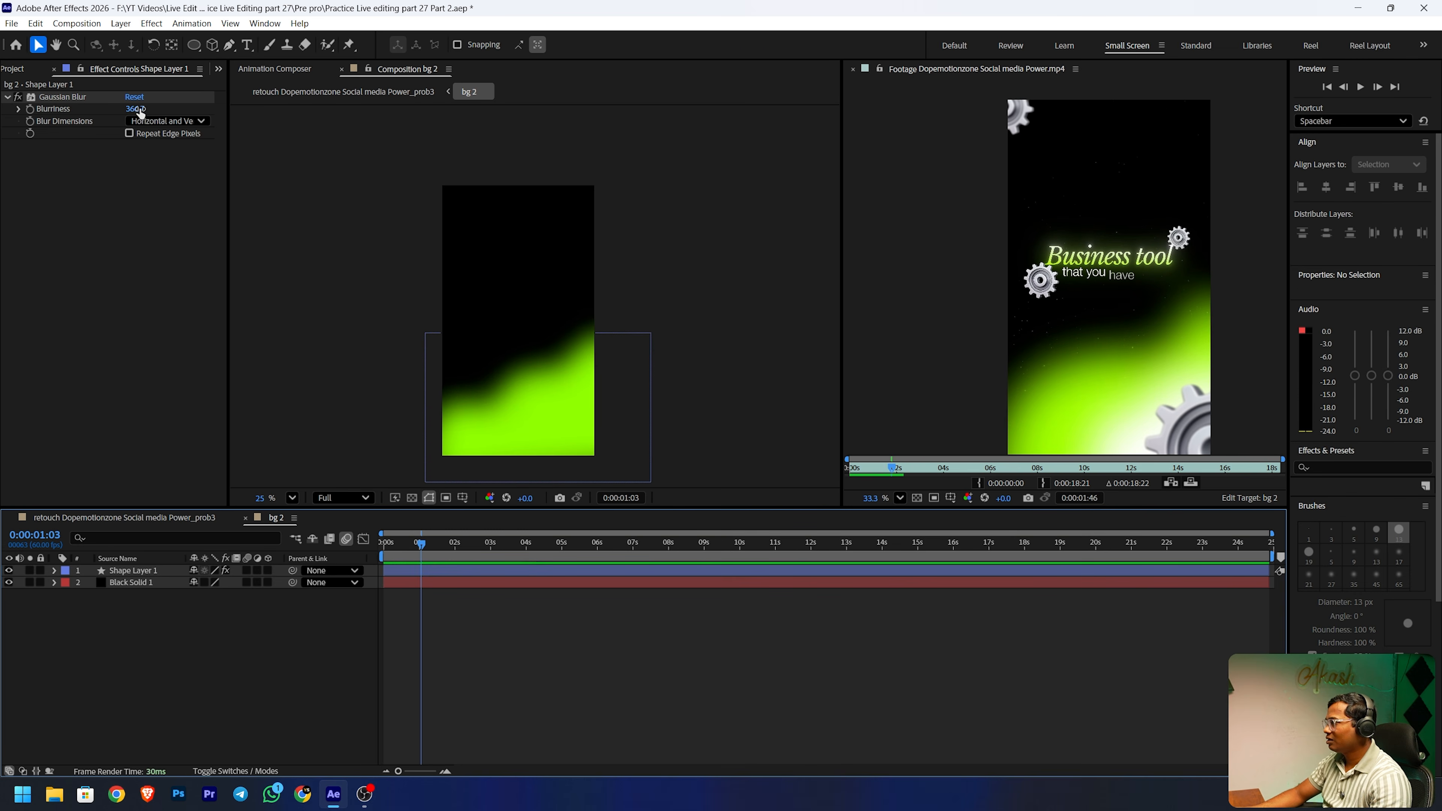
left_click_drag(136, 109, 701, 126)
left_click_drag(1048, 133, 700, 471)
left_click(700, 471)
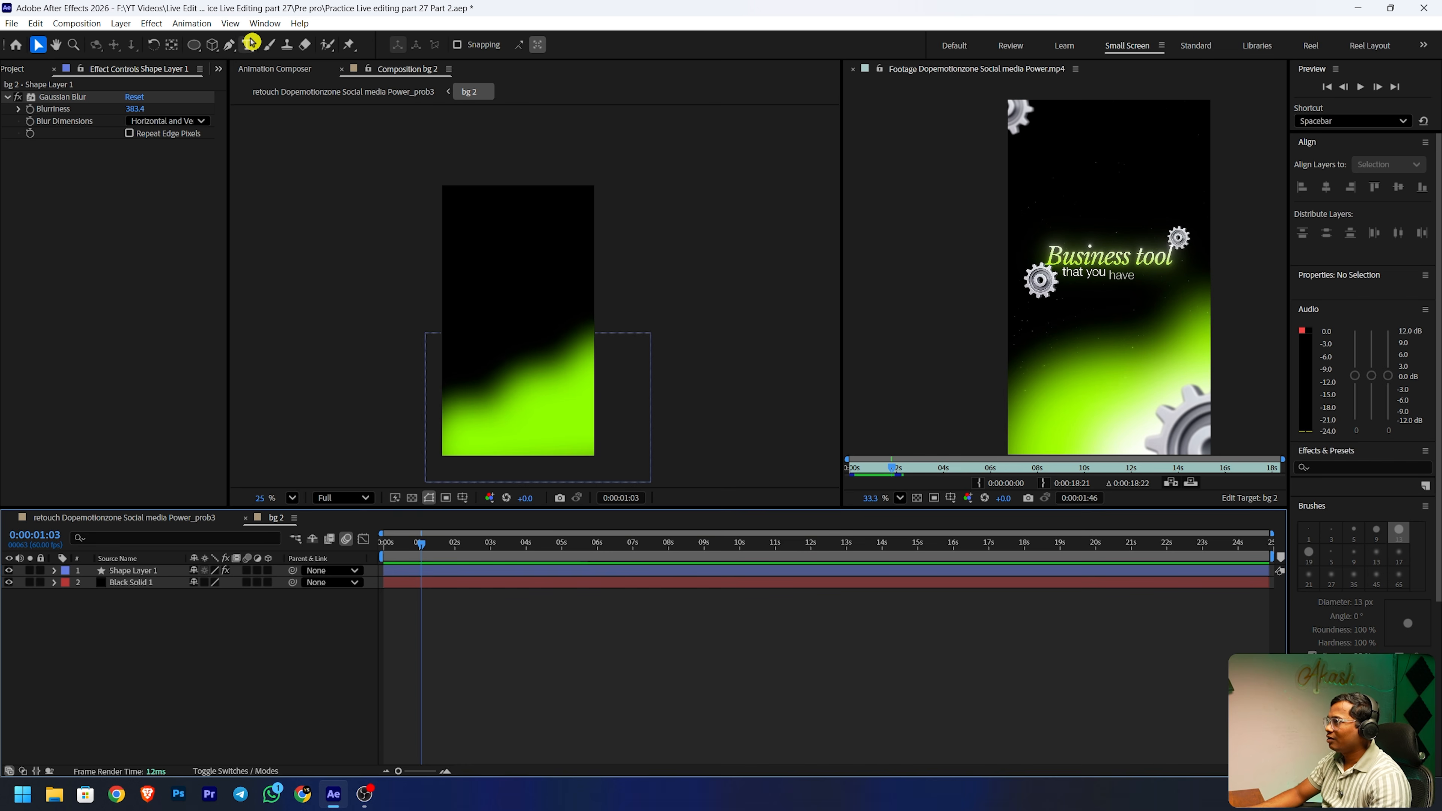
- Set the Pen tool's shape fill to white FFFFFF
left_click(230, 45)
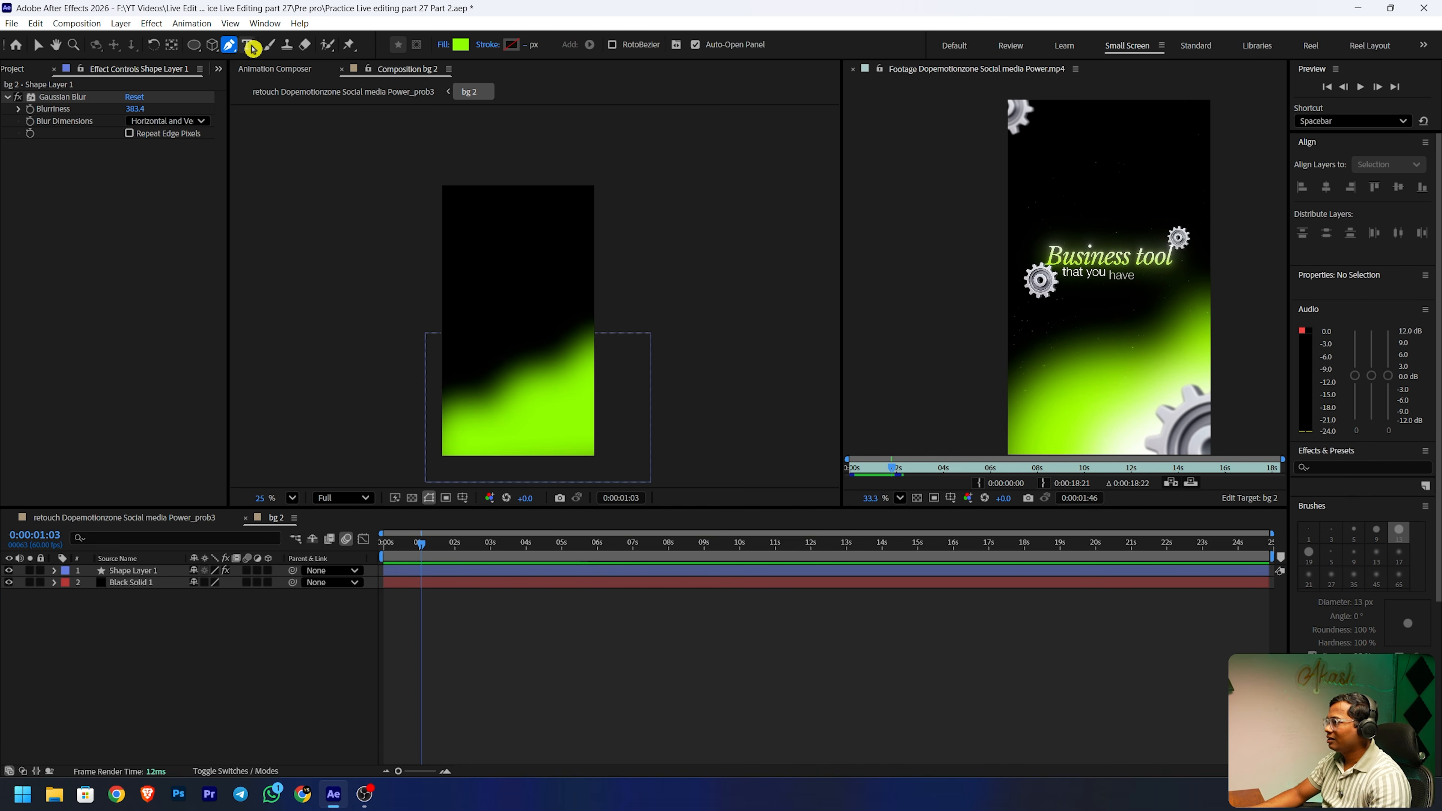
left_click(469, 50)
left_click_drag(719, 365, 557, 270)
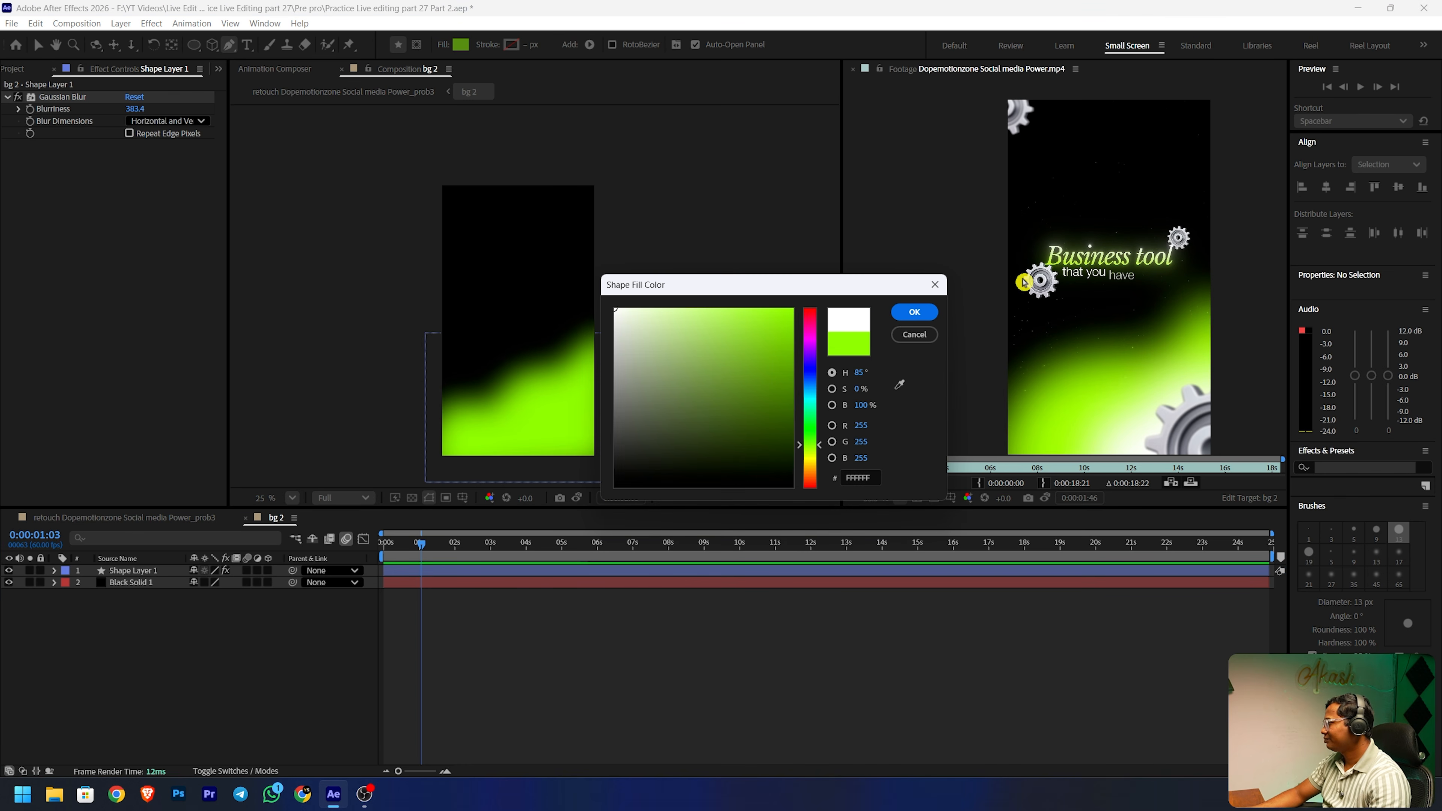
left_click(914, 312)
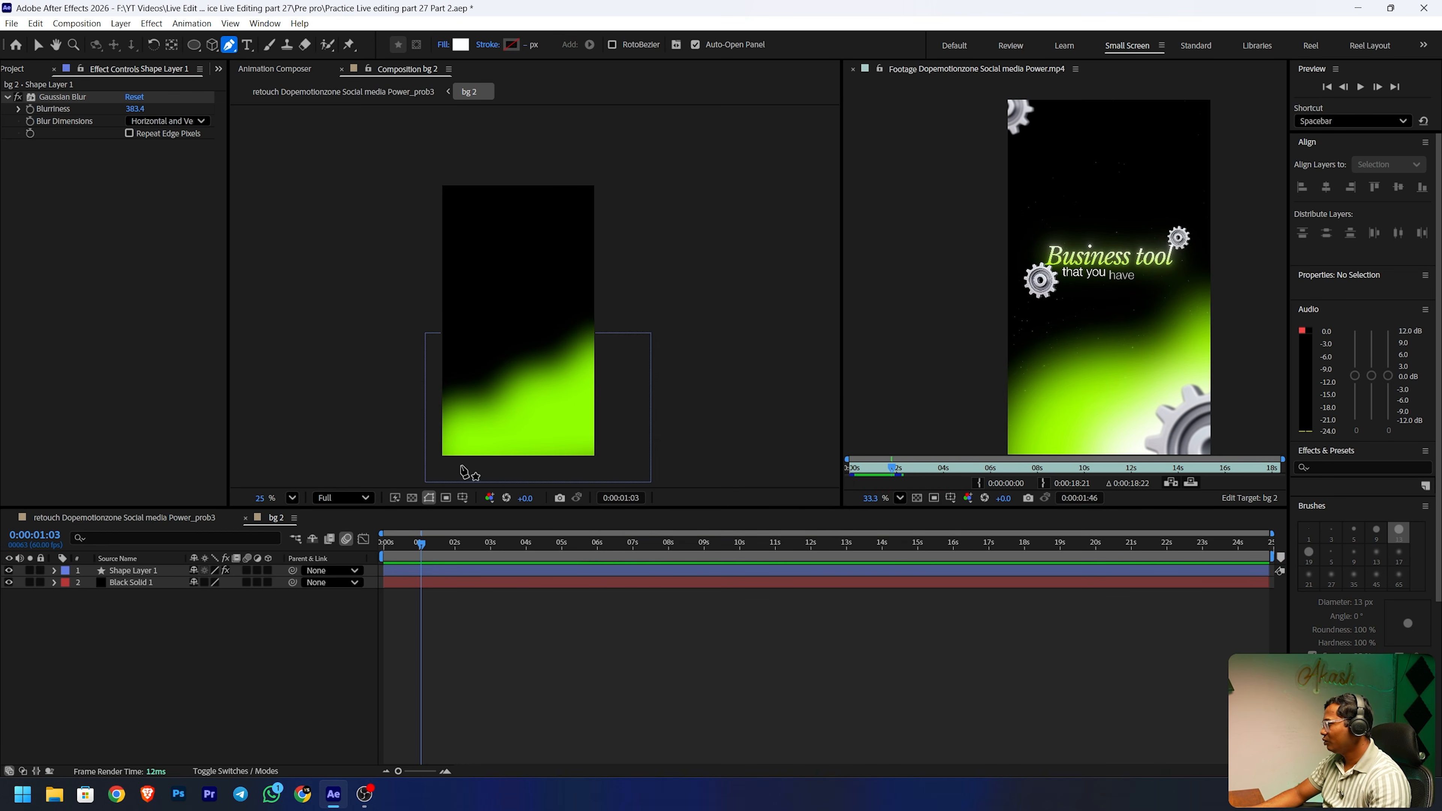
- Draw a closed white shape over the frame's lower-right corner, with its upper edge rising toward the right
left_click(510, 466)
left_click(538, 438)
left_click_drag(591, 402, 607, 403)
left_click(637, 399)
left_click(638, 464)
left_click(510, 465)
left_click(160, 631)
- Copy the Gaussian Blur from the green shape layer to the white shape layer
left_click(145, 582)
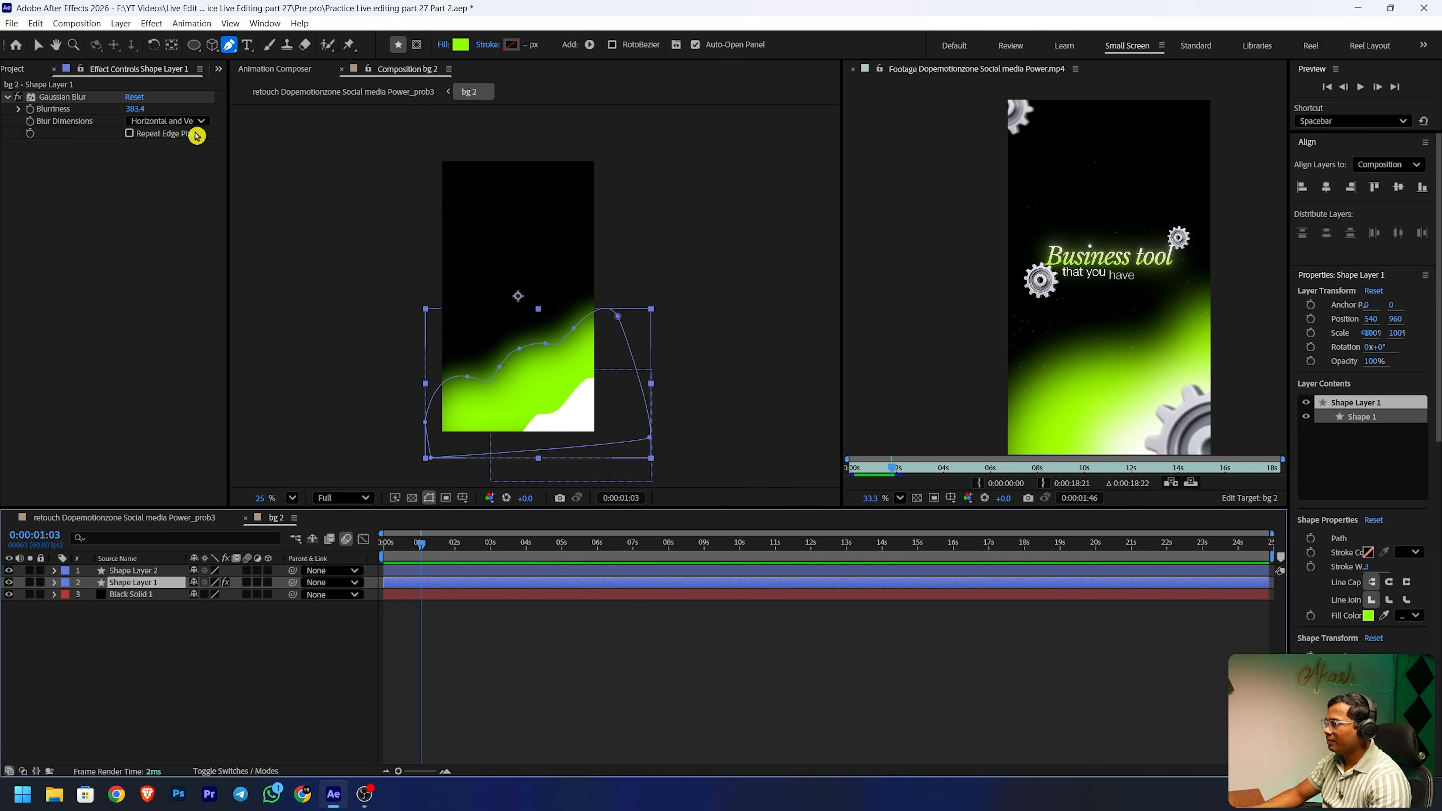
left_click(71, 99)
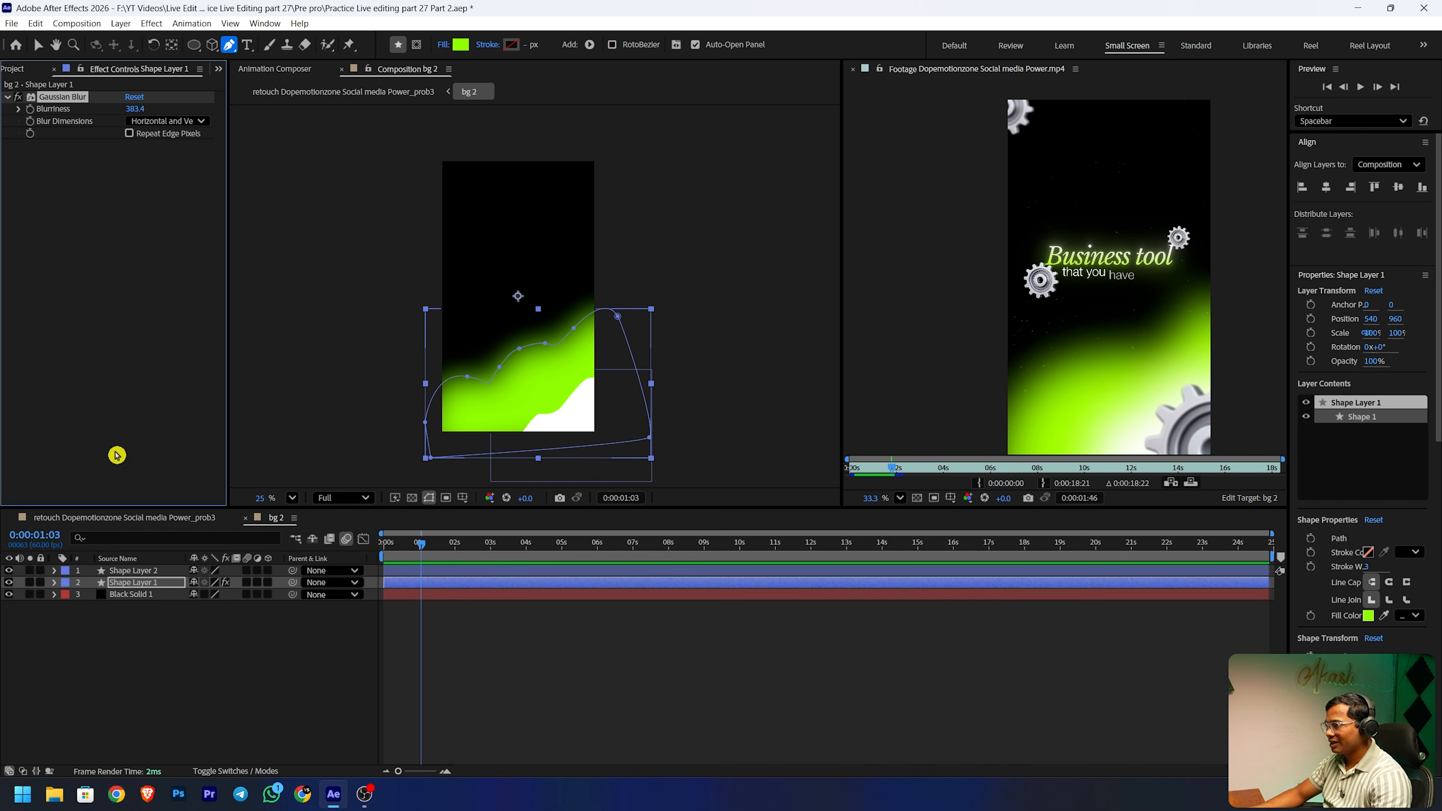
left_click(125, 571)
key("ctrl+v")
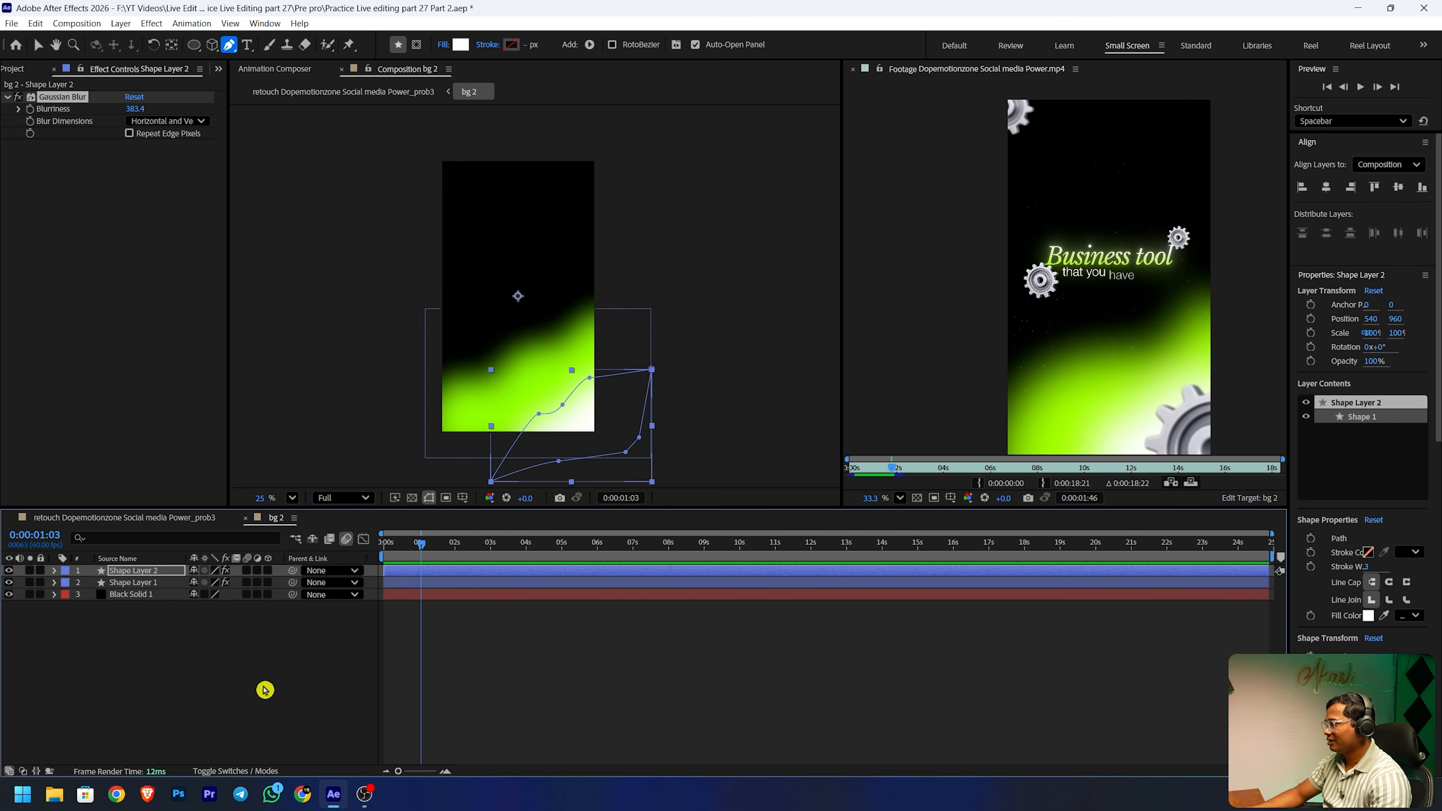
left_click(264, 690)
- Adjust the points on the white shape's upper edge to form a smoother, wider curve
left_click(149, 572)
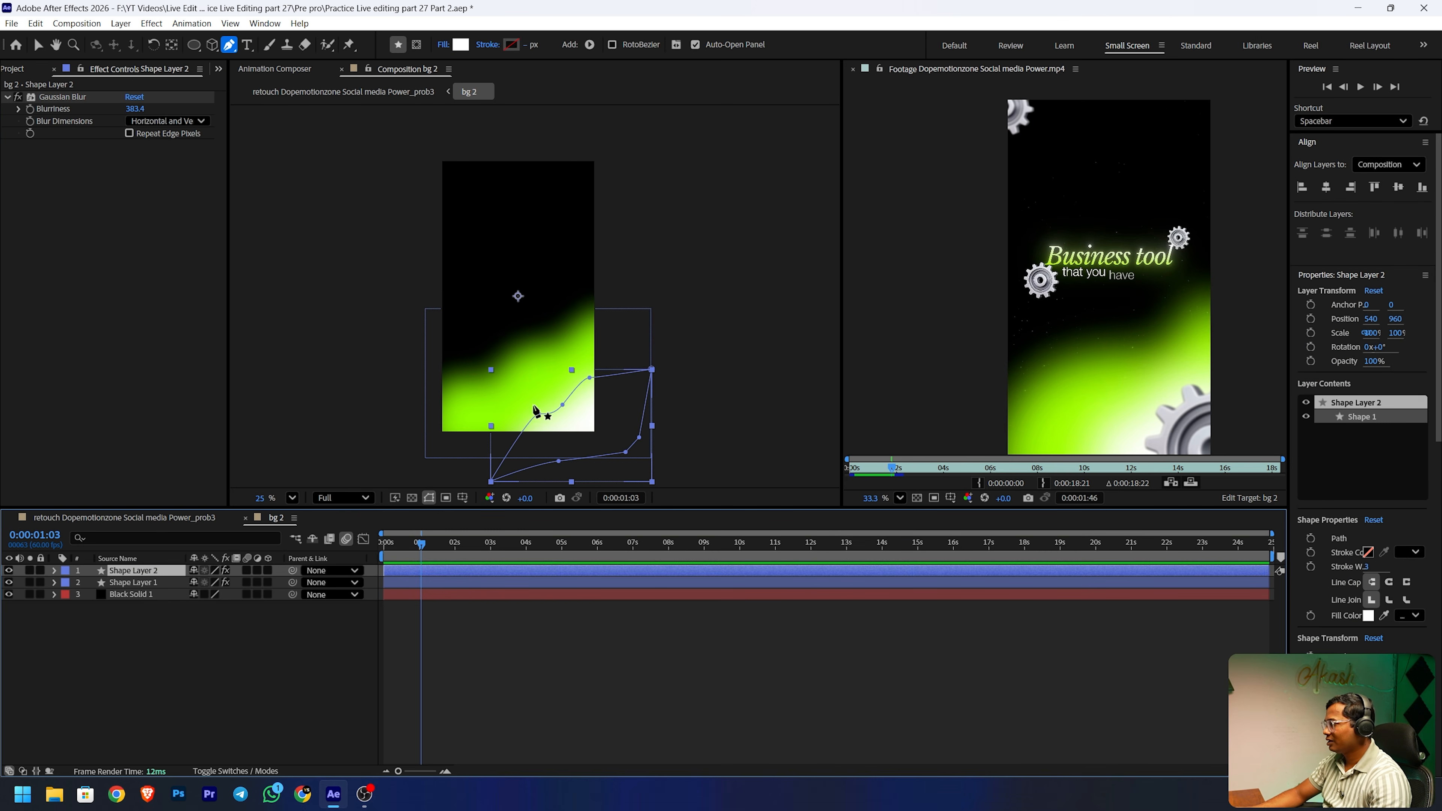
left_click(556, 402)
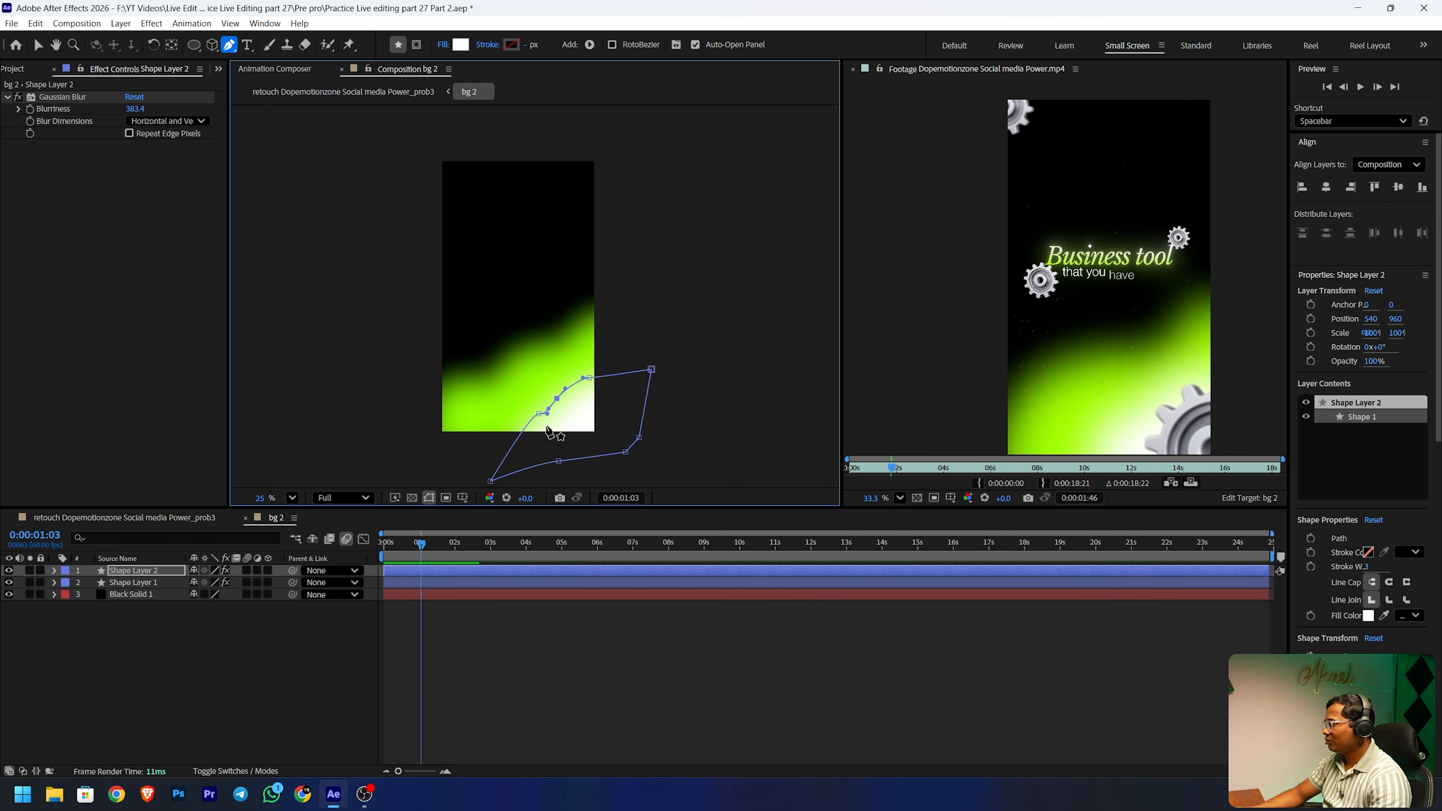
left_click_drag(541, 415, 525, 421)
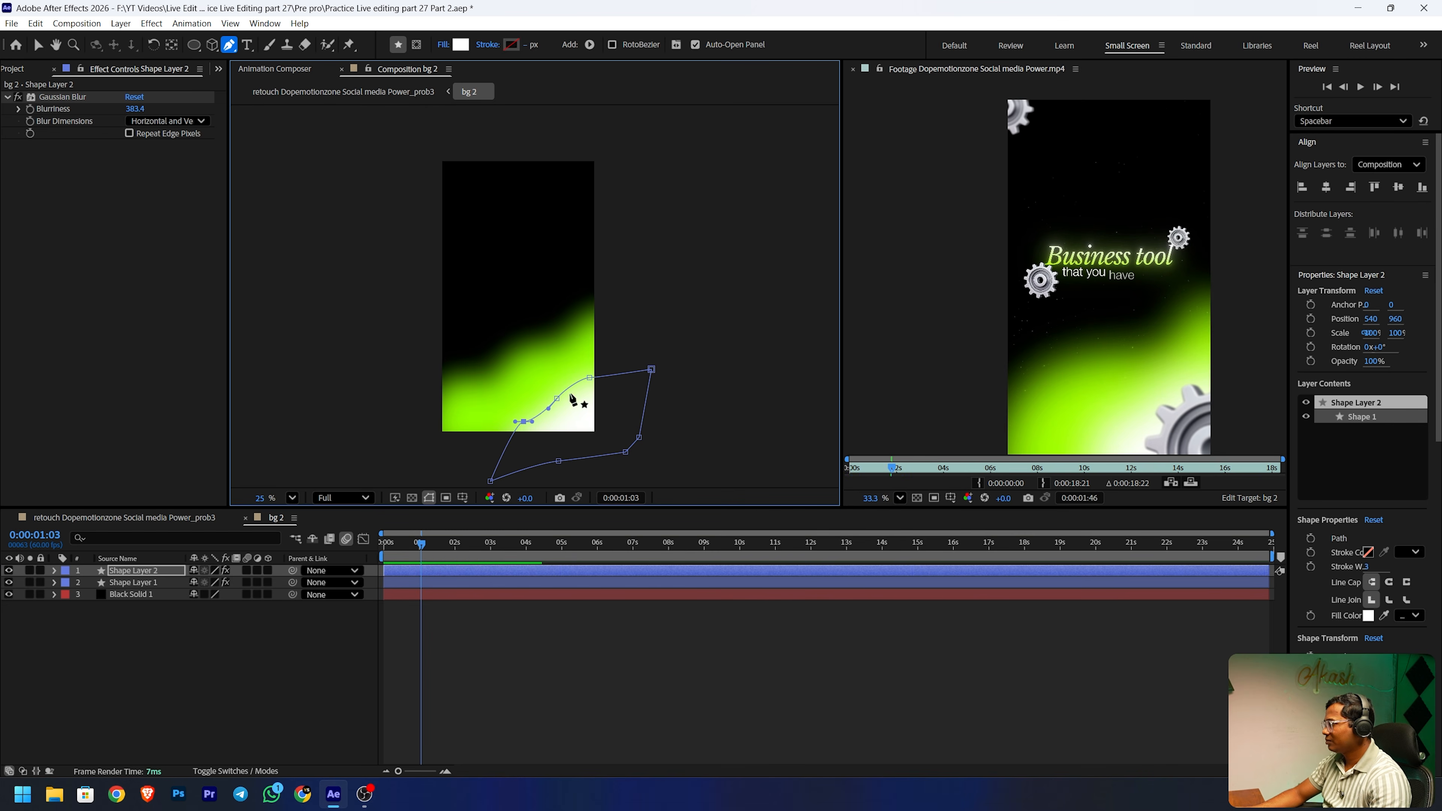
left_click_drag(590, 378, 599, 370)
left_click(167, 619)
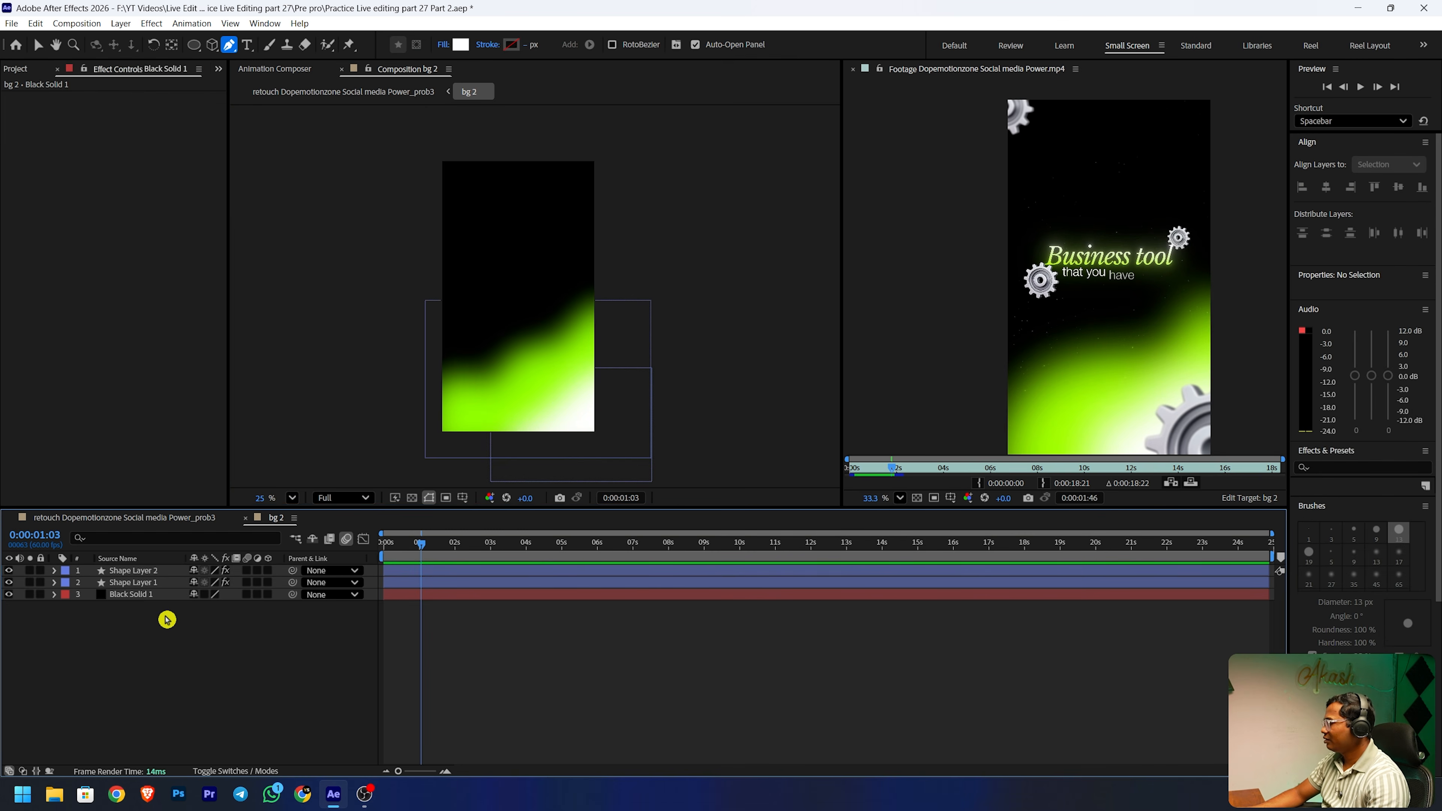
- Place the dust particles clip directly above Black Solid 1 and rotate it 90°
left_click(51, 70)
left_click_drag(57, 289, 121, 590)
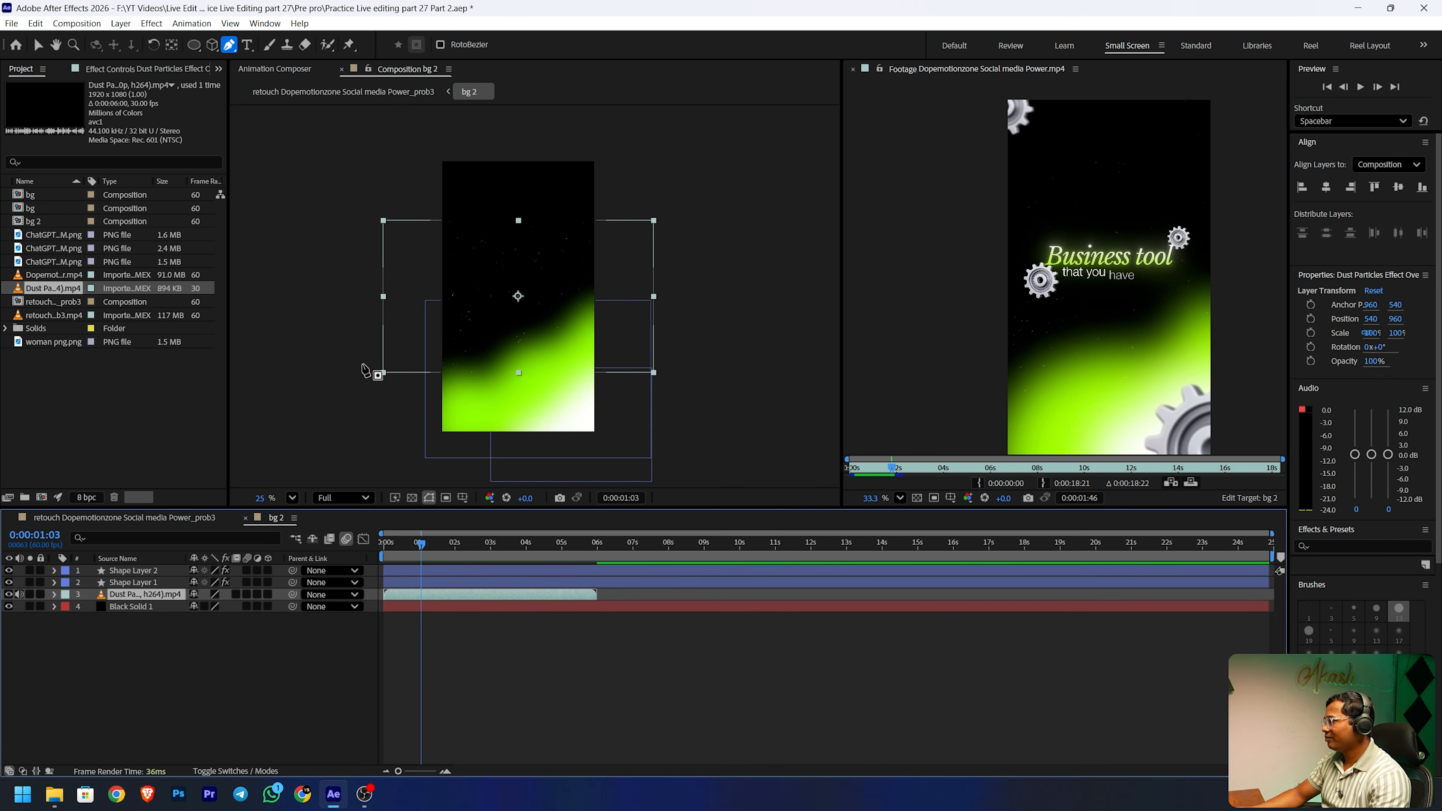
key("r")
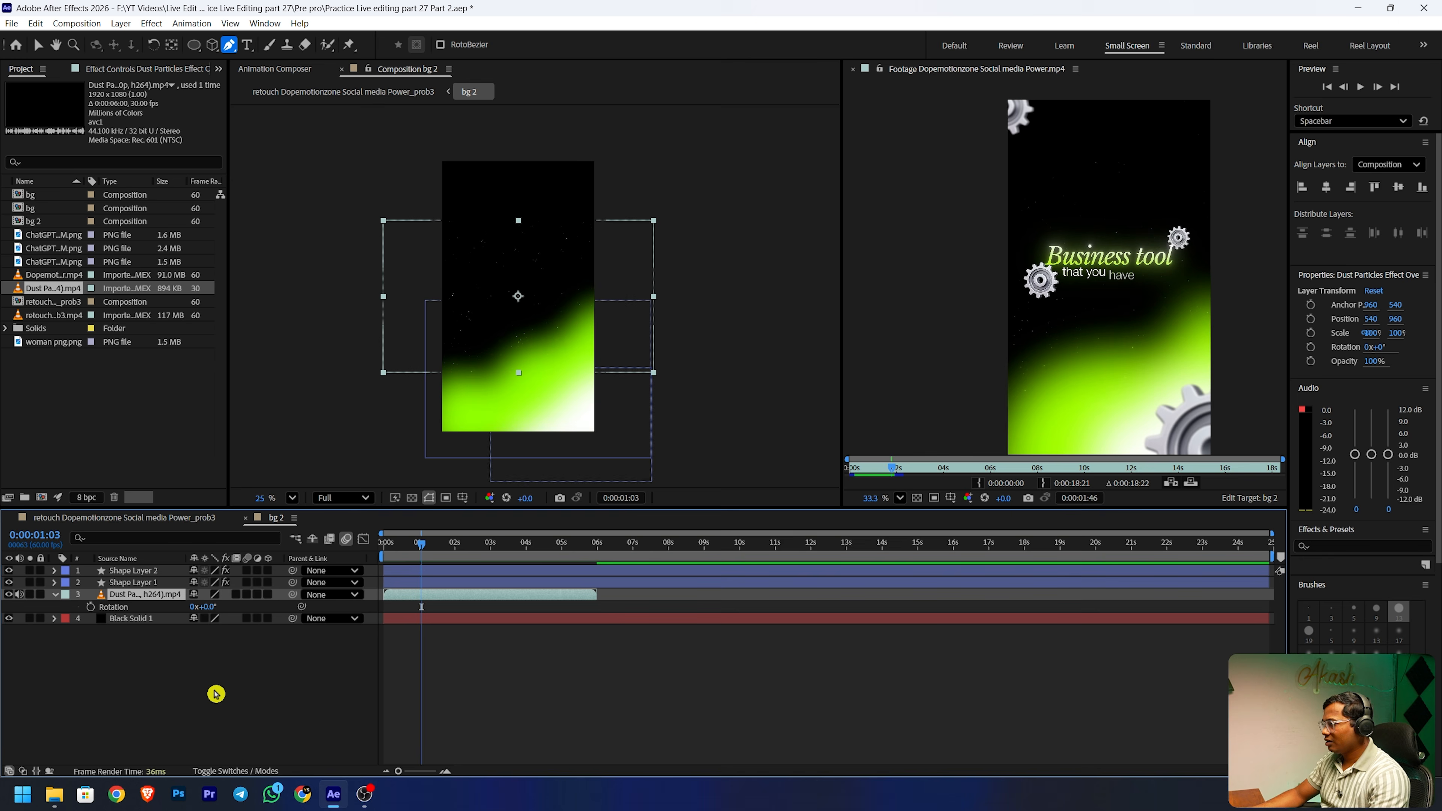
left_click(210, 607)
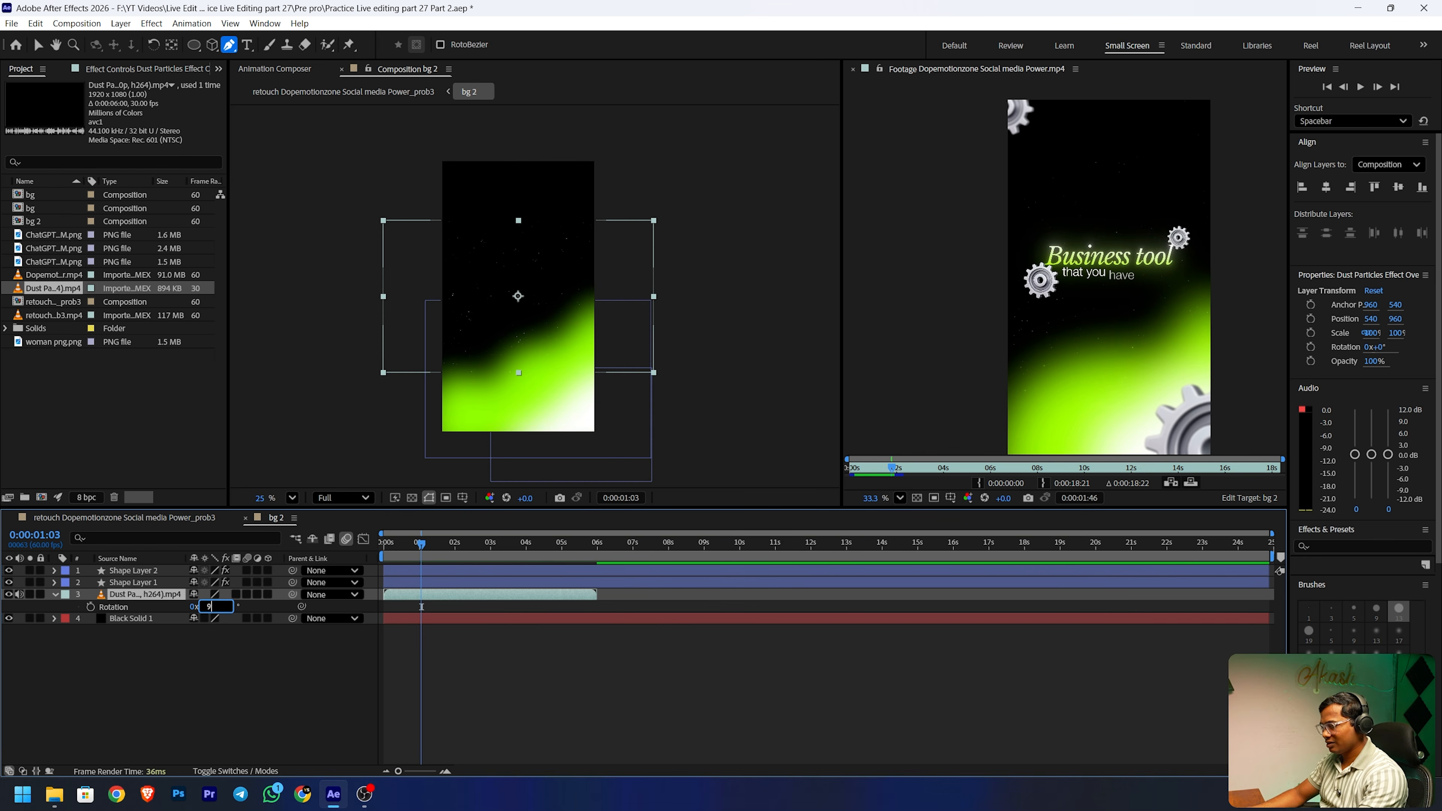
key("Return")
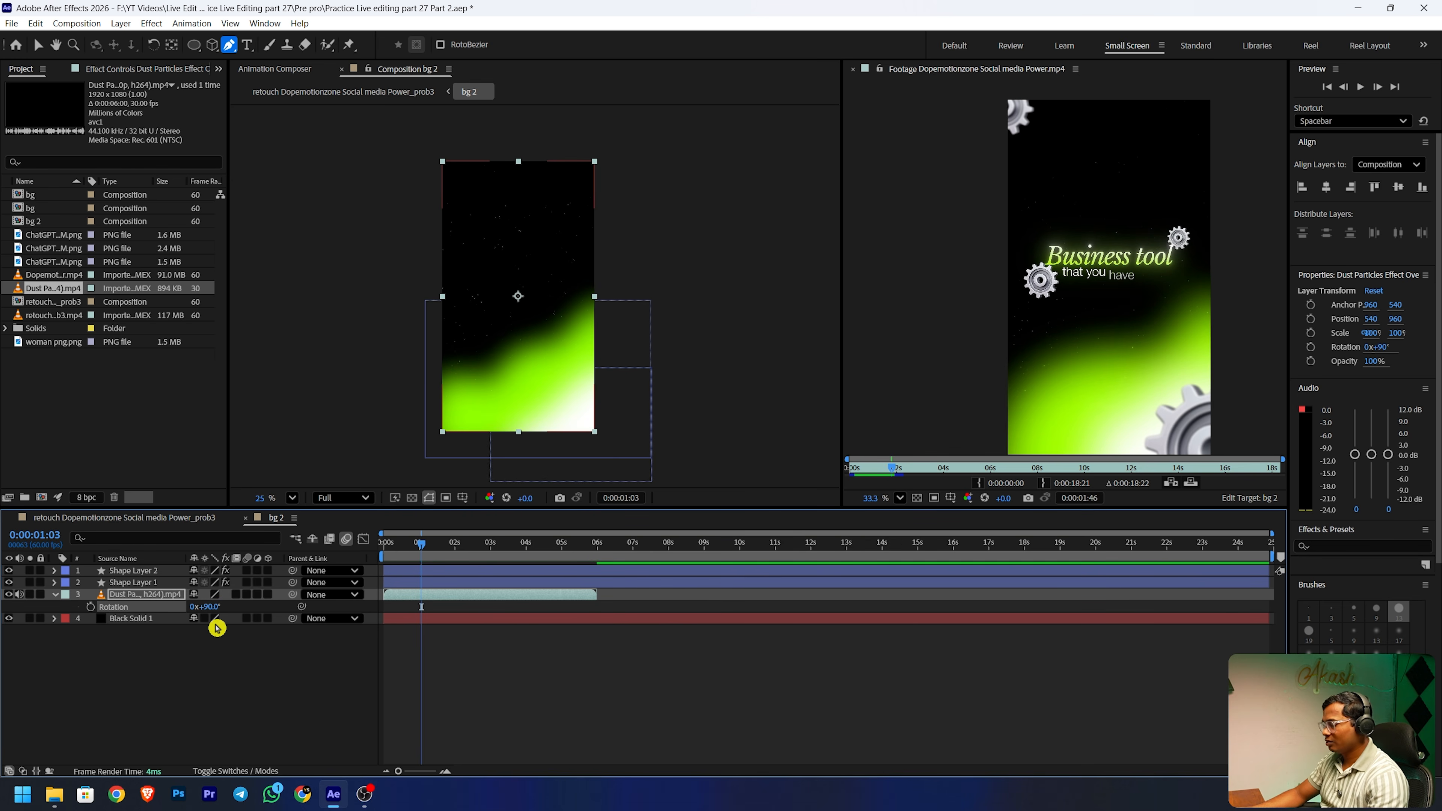
- Scale the dust particles clip to 114% and reduce its opacity to 70%
key("s")
left_click_drag(210, 607, 217, 604)
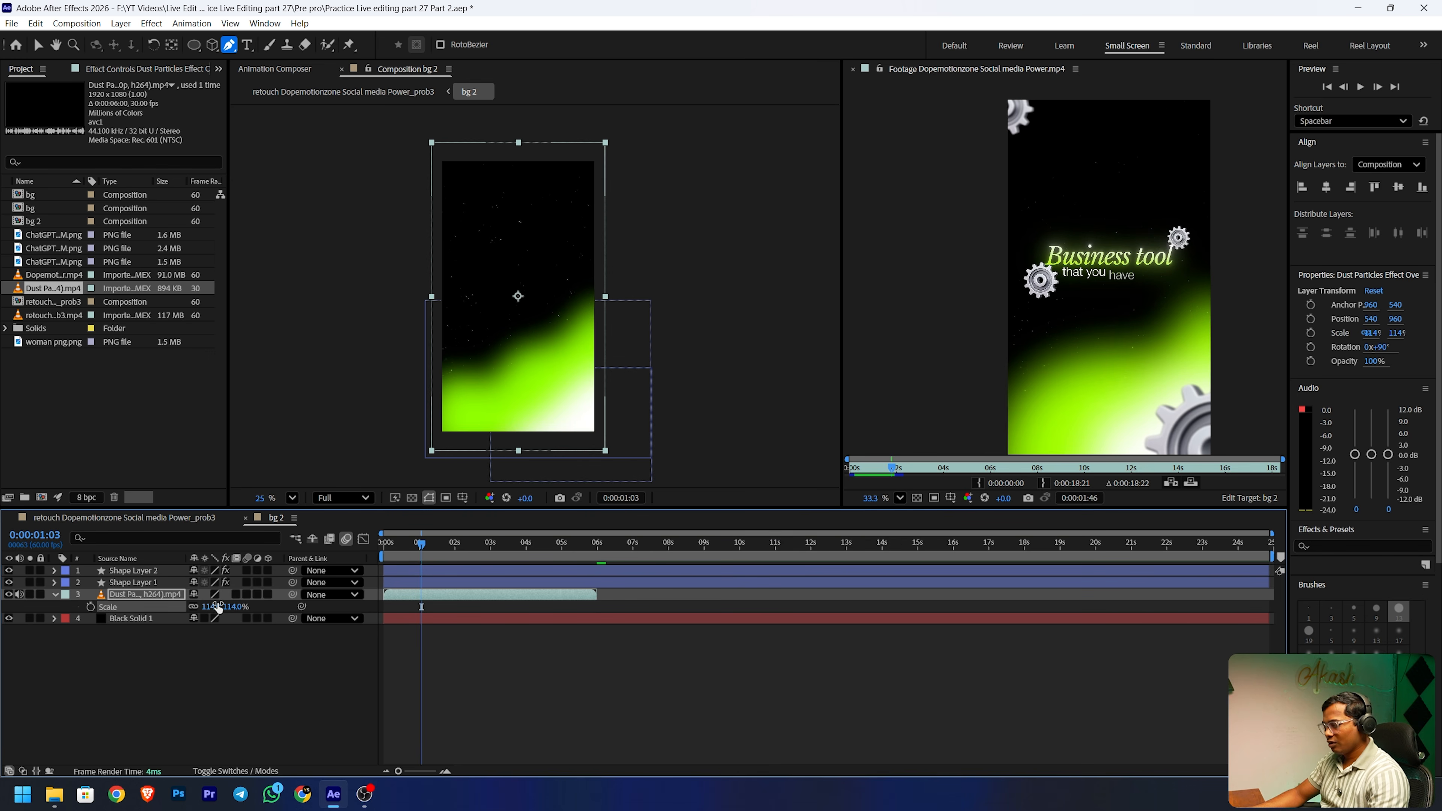
key("t")
left_click_drag(199, 613, 186, 609)
left_click(186, 525)
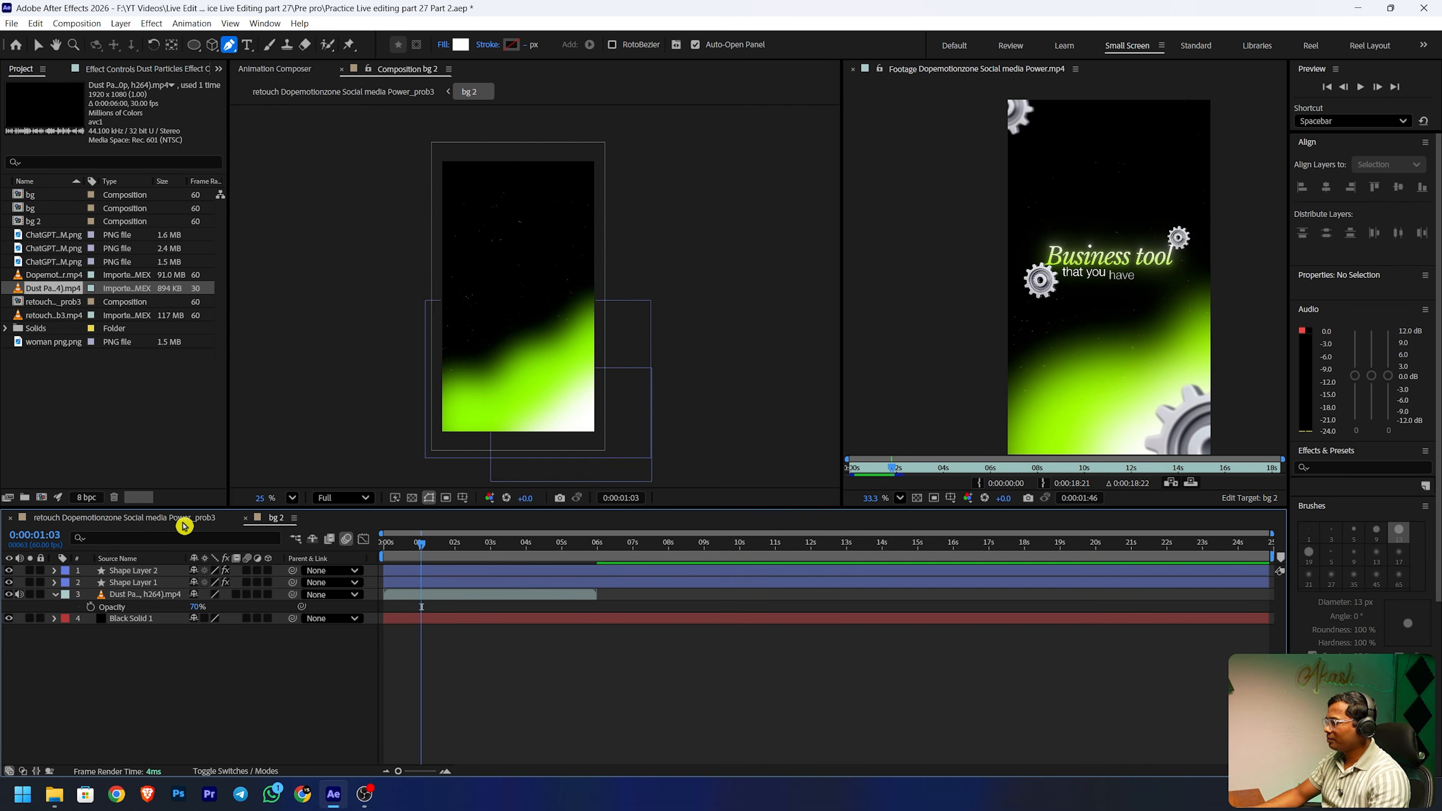
- In the main retouch composition, add the gear PNG above all layers and hide it
left_click(184, 525)
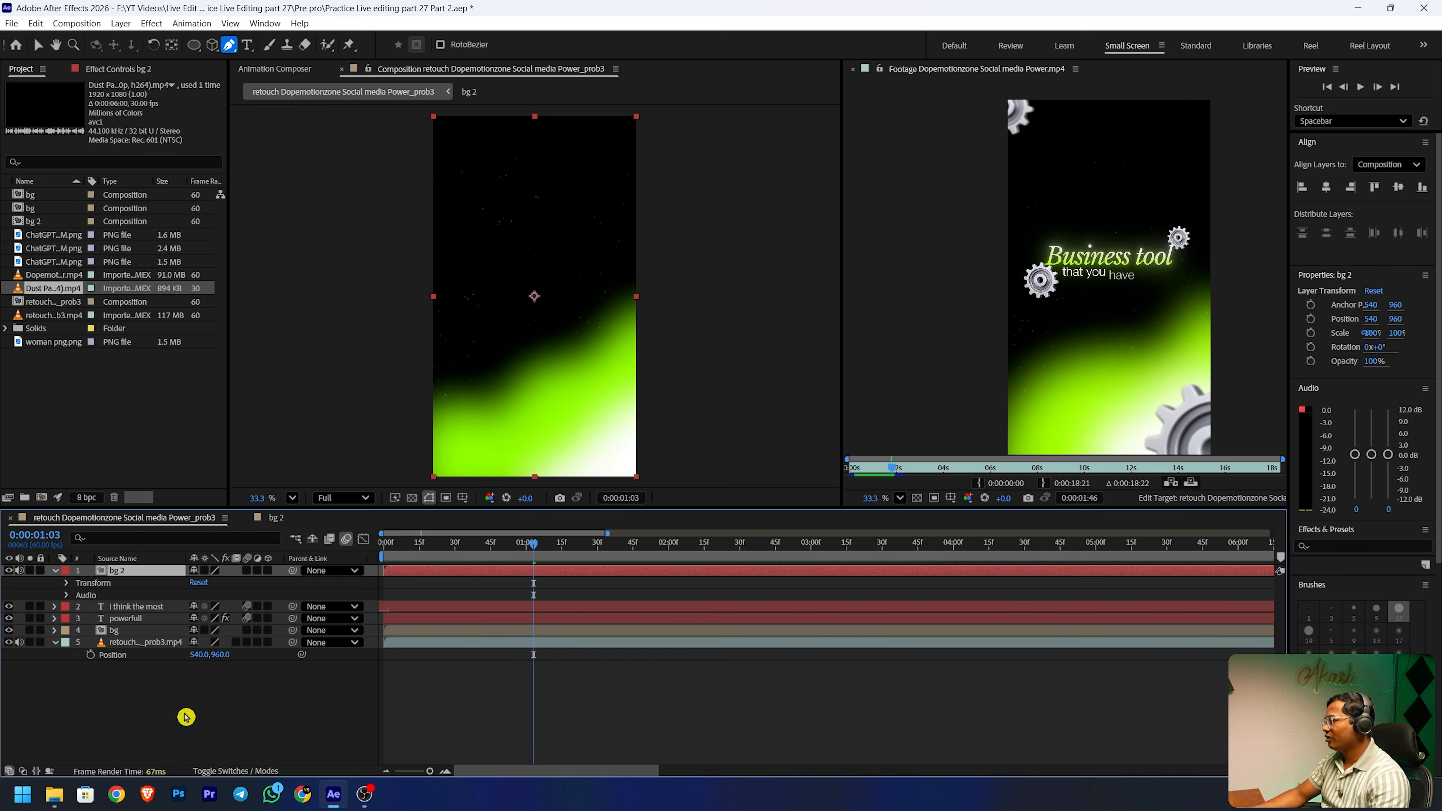
left_click(186, 715)
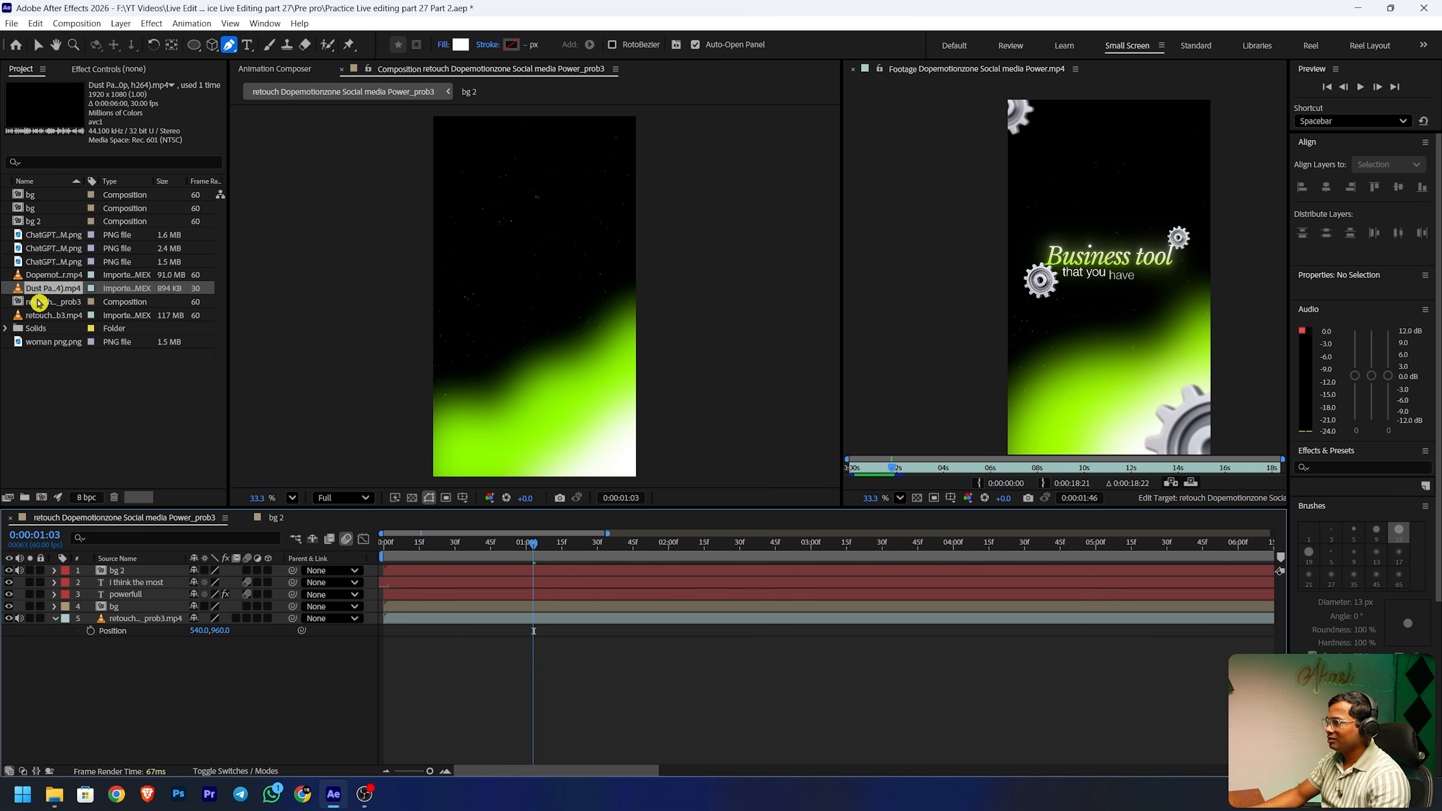
left_click(55, 261)
left_click_drag(53, 234, 114, 566)
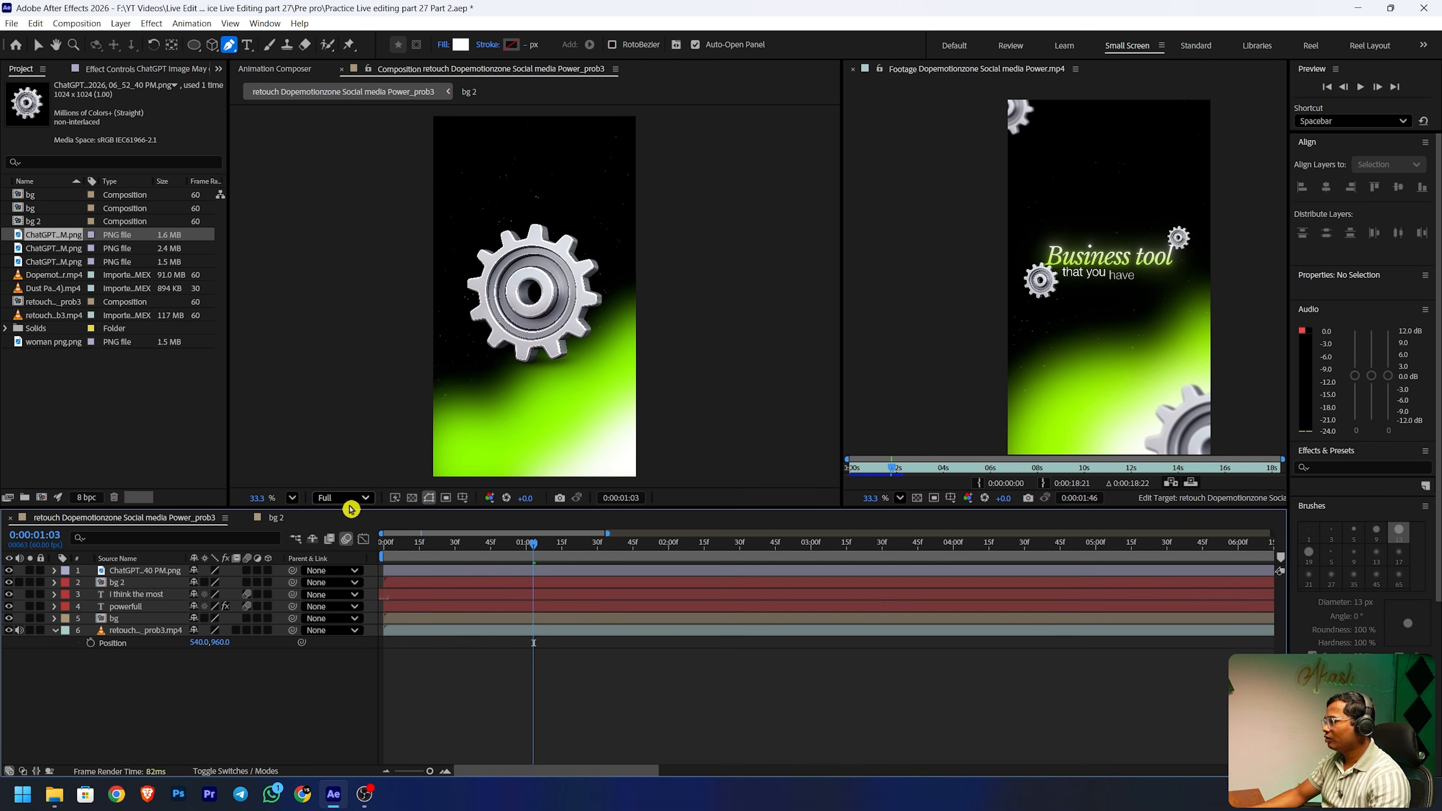
left_click(9, 571)
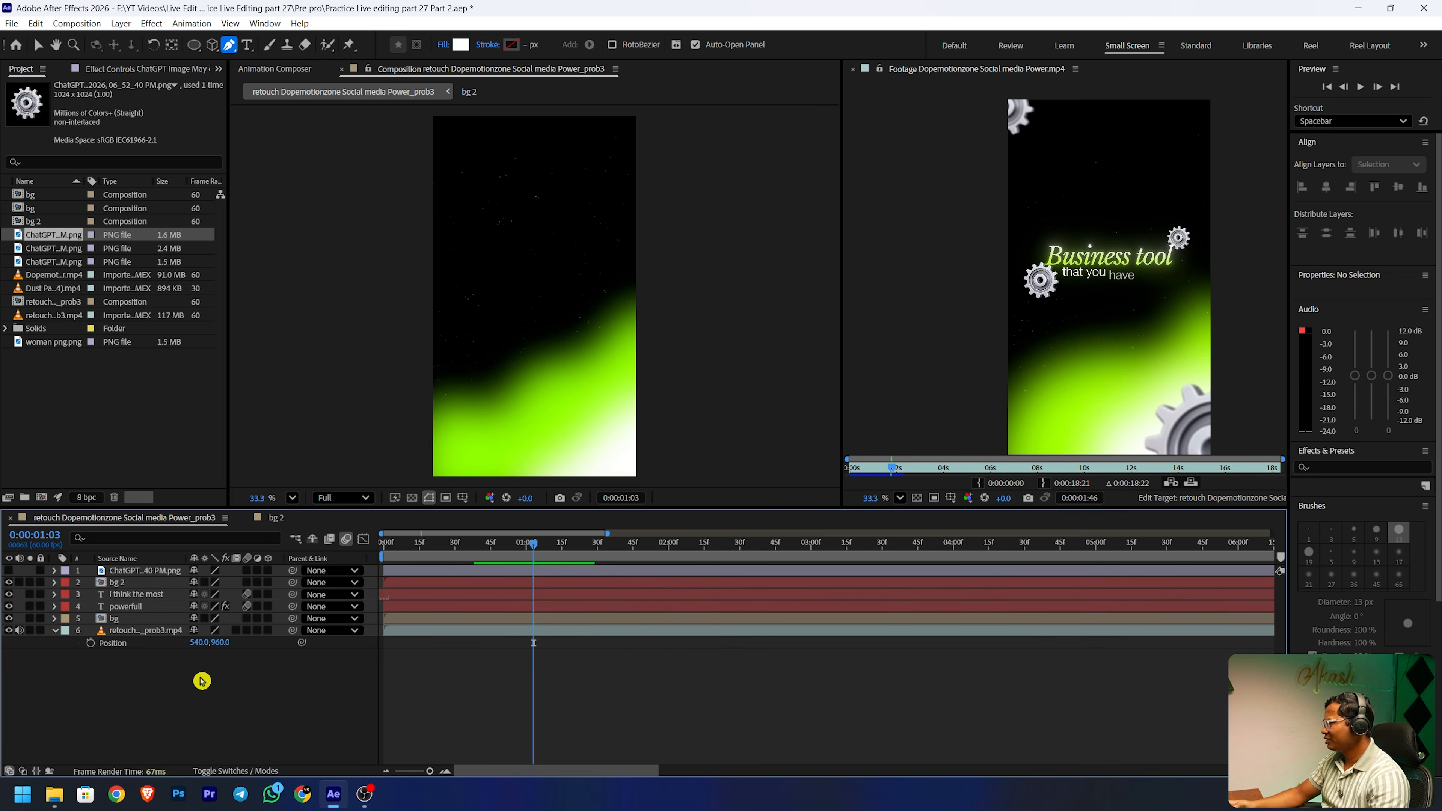
- Duplicate the "i think the most" and "powerfull" text layers and move the copies above all other layers
left_click(135, 606)
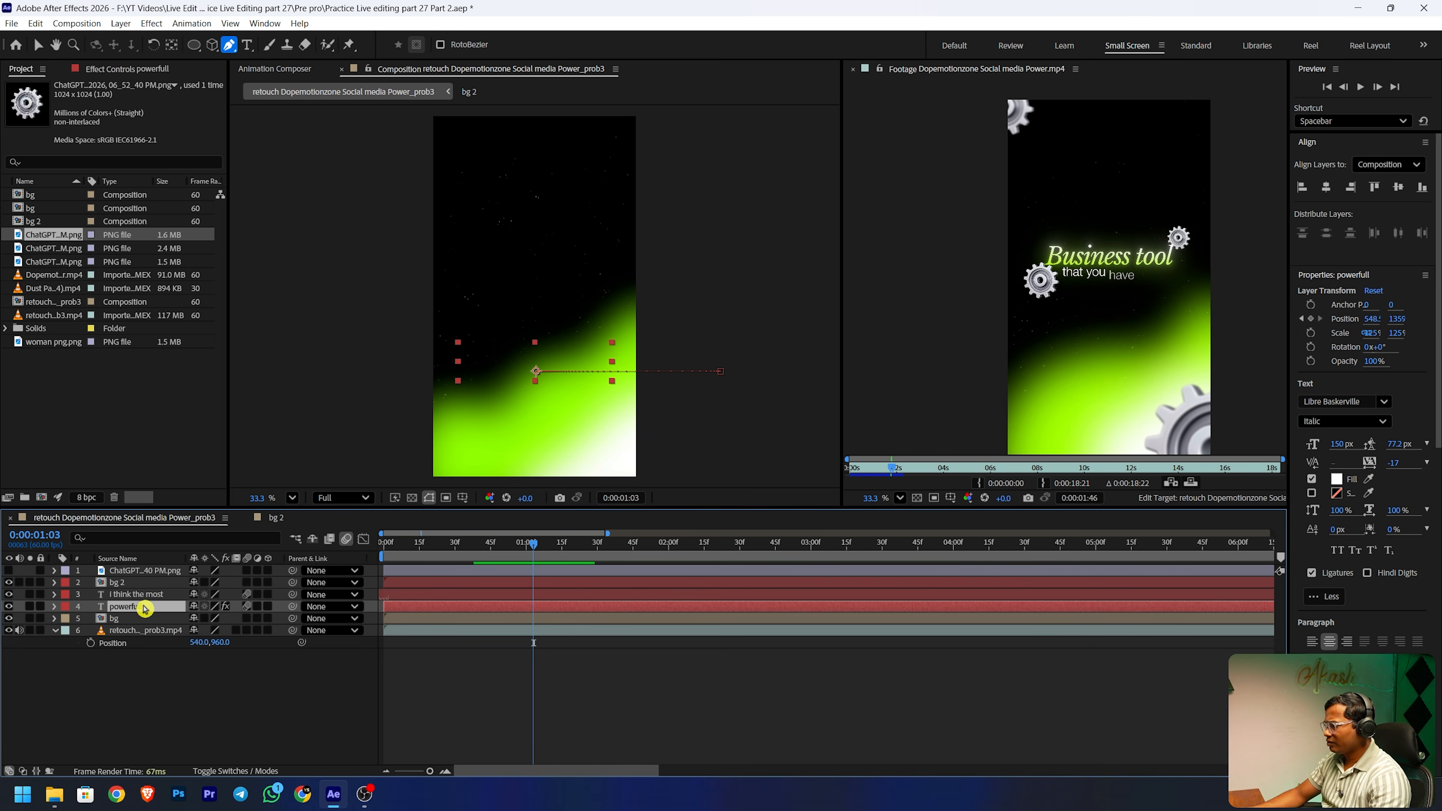
left_click(143, 594, "ctrl")
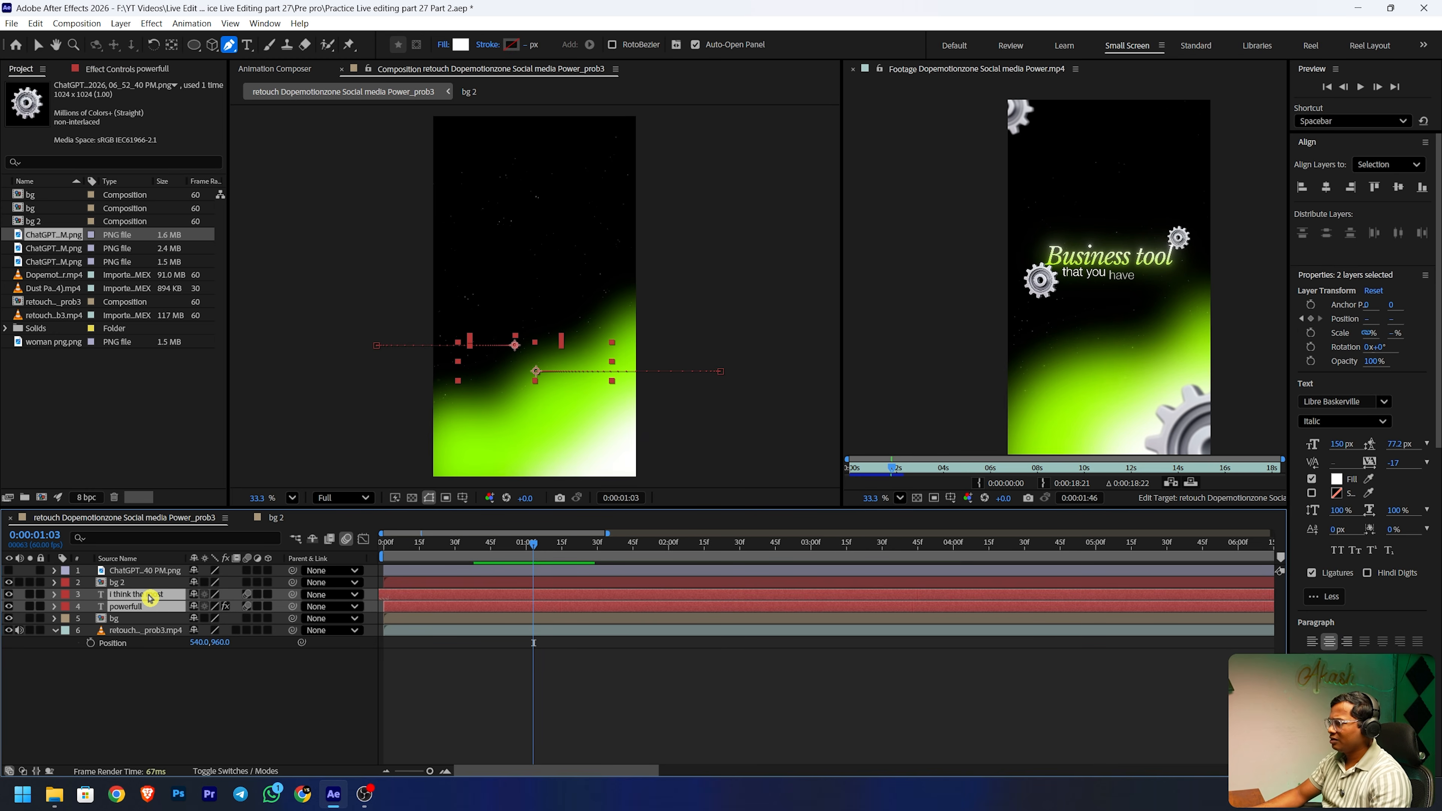
key("ctrl+d")
left_click_drag(148, 602, 150, 566)
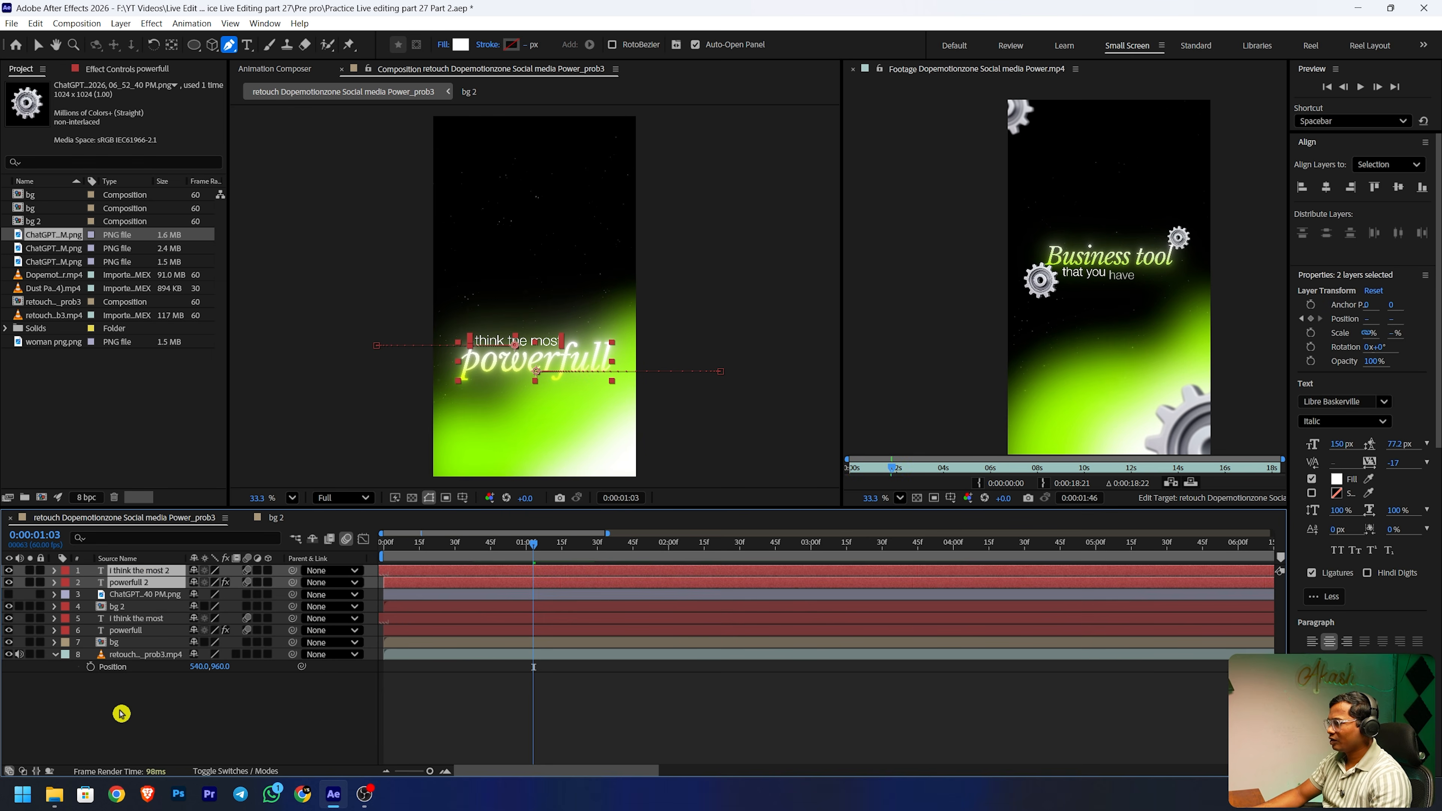
left_click(121, 714)
- Remove the Position keyframes from both duplicated text layers
left_click(130, 583)
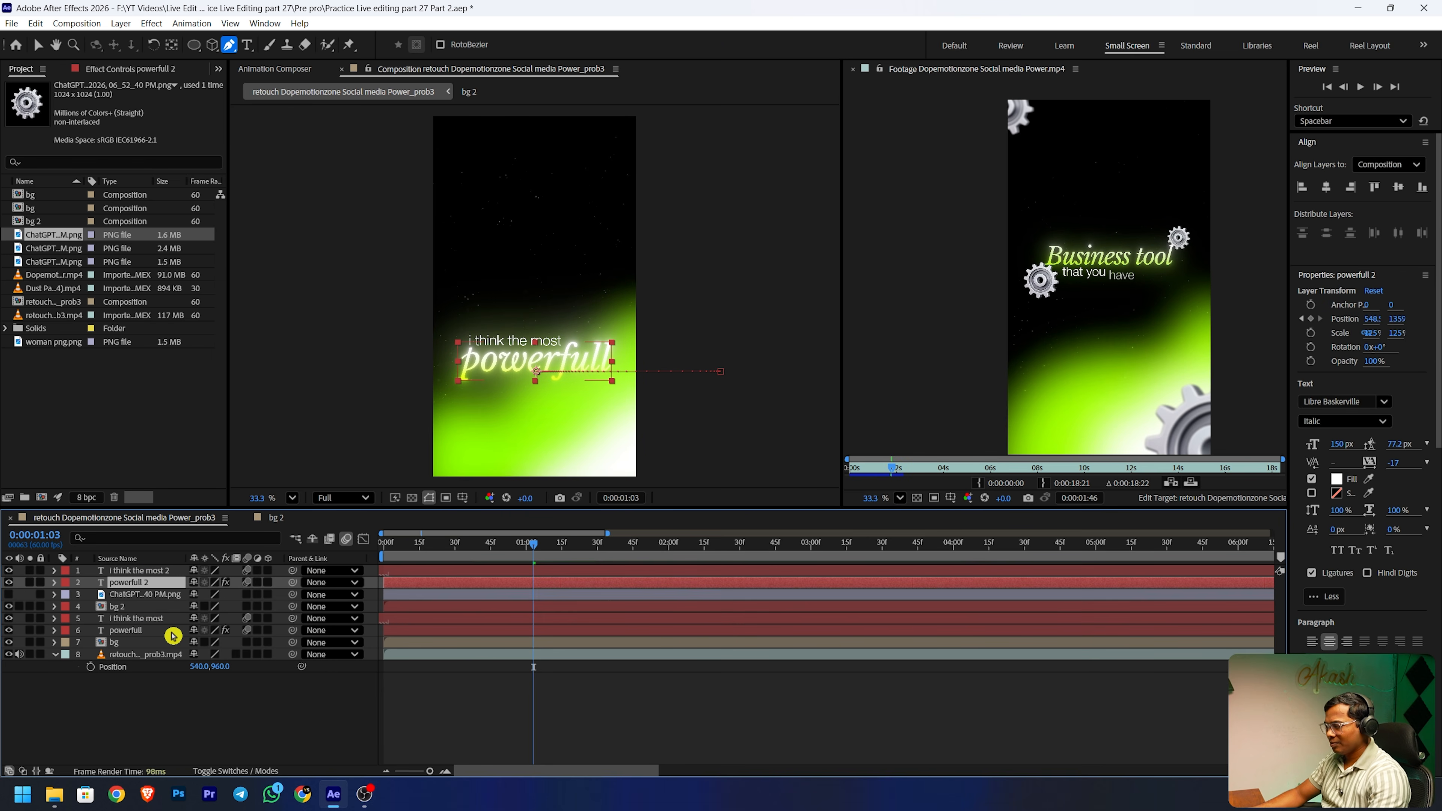
left_click(162, 571, "ctrl")
key("p")
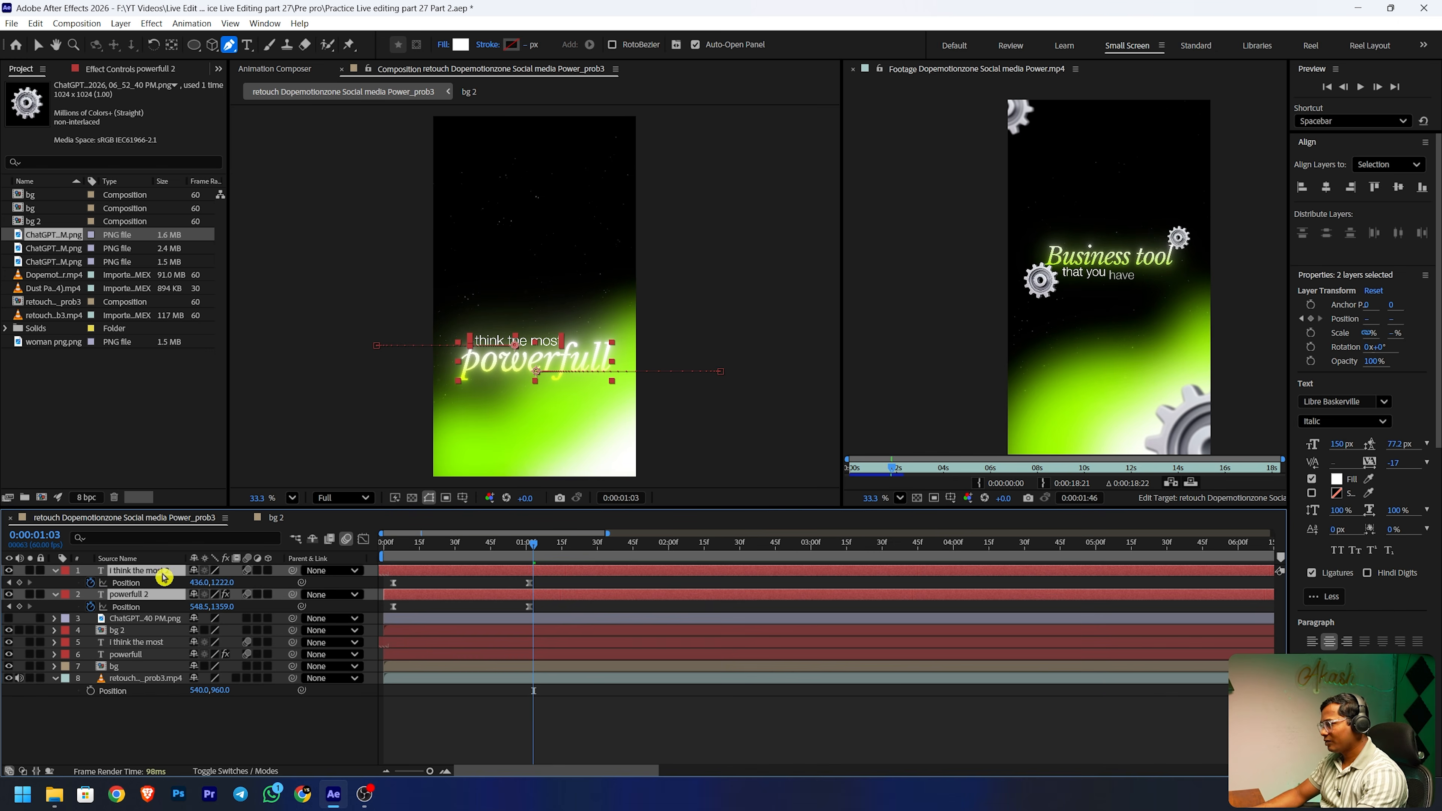
left_click(90, 606)
left_click(90, 582)
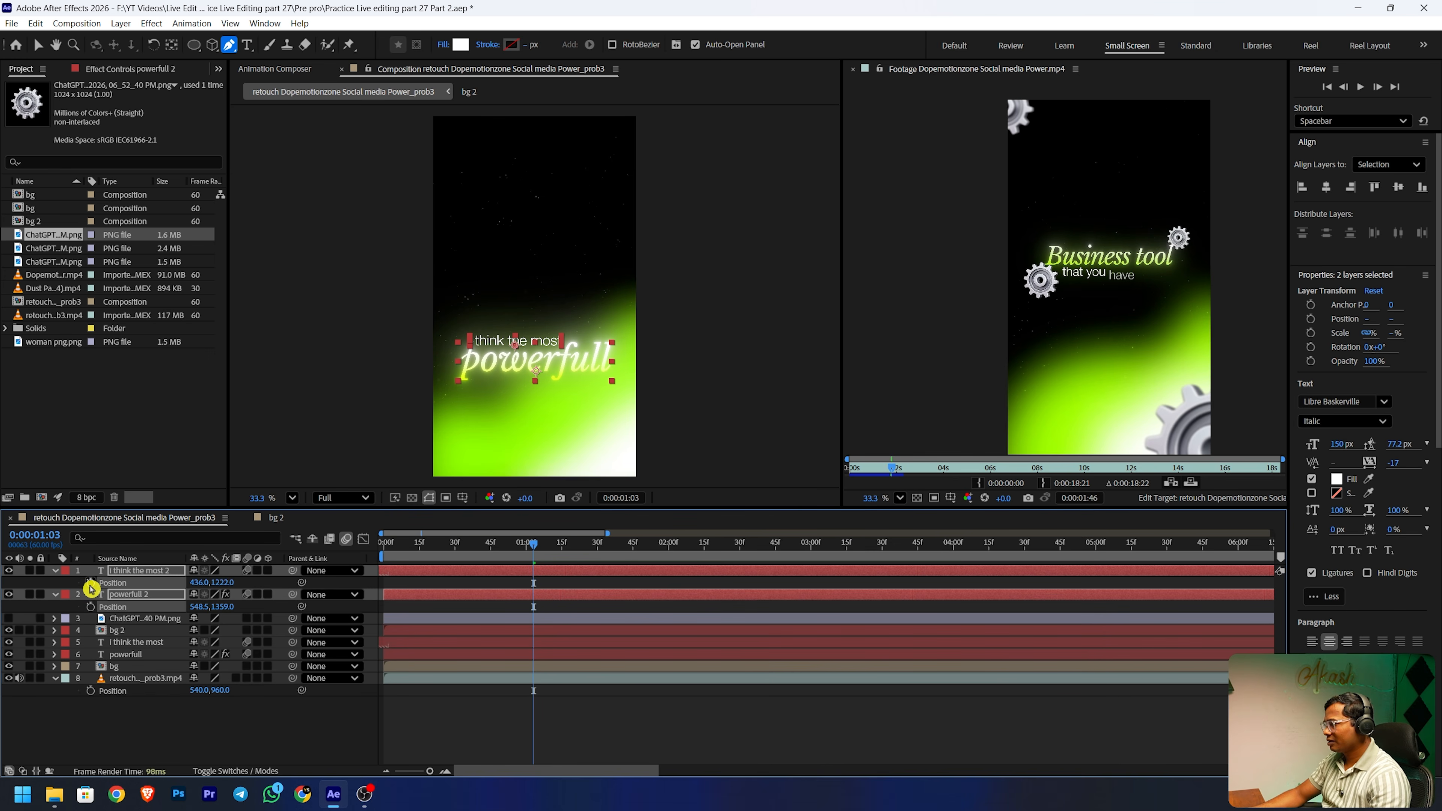
left_click(109, 735)
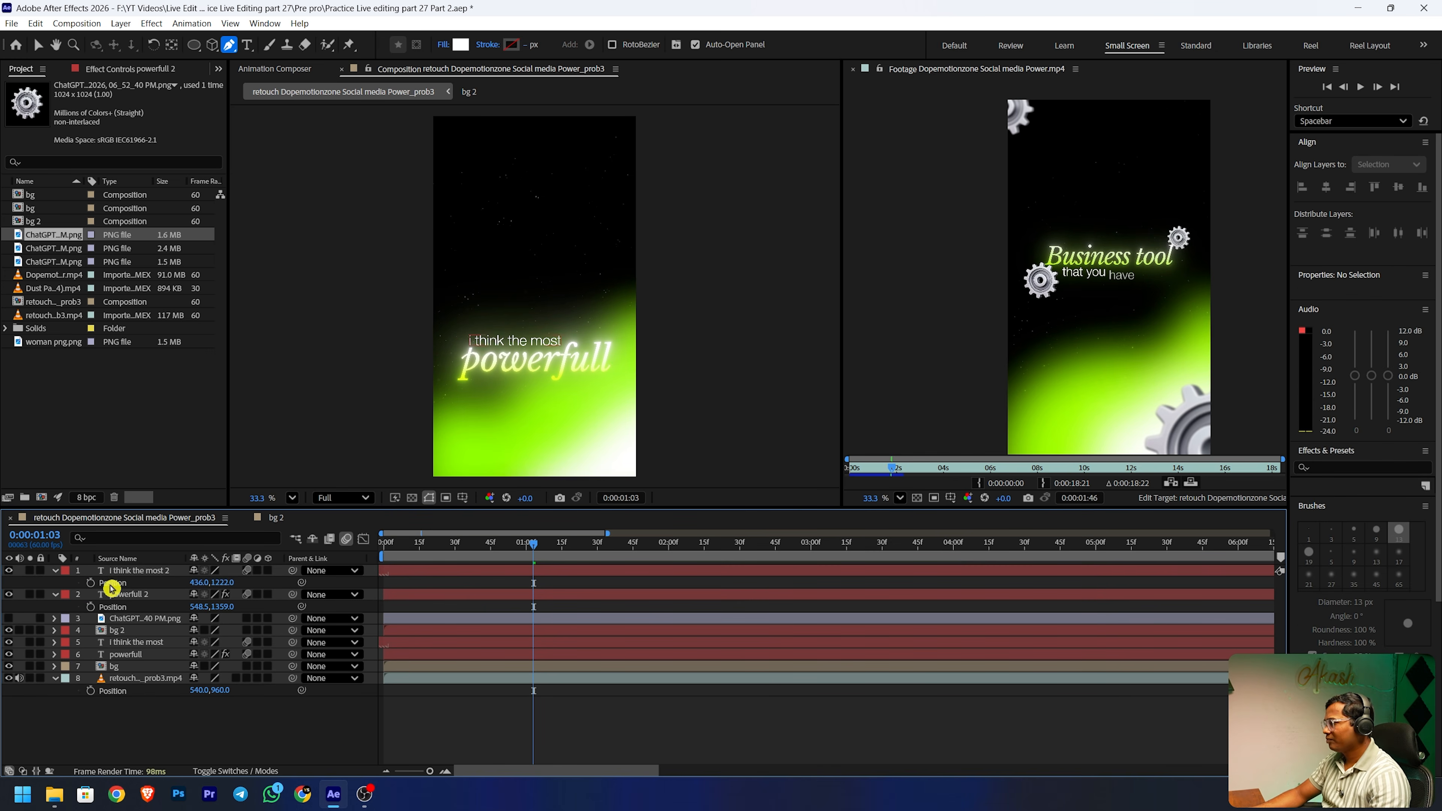
- Change the "powerfull 2" text to "Business tool" and center it horizontally in the composition
double_click(120, 595)
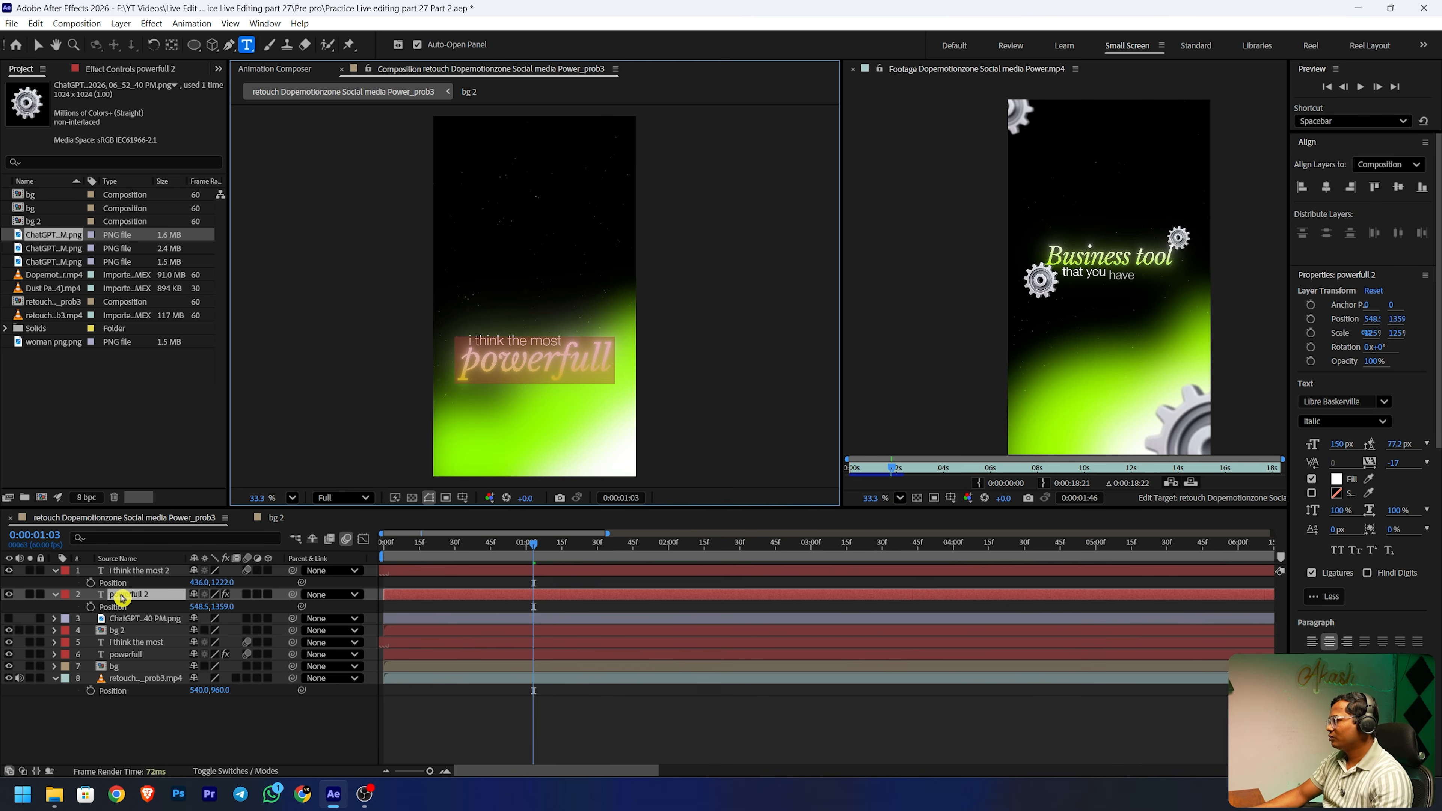
type("Business tool")
left_click(1327, 188)
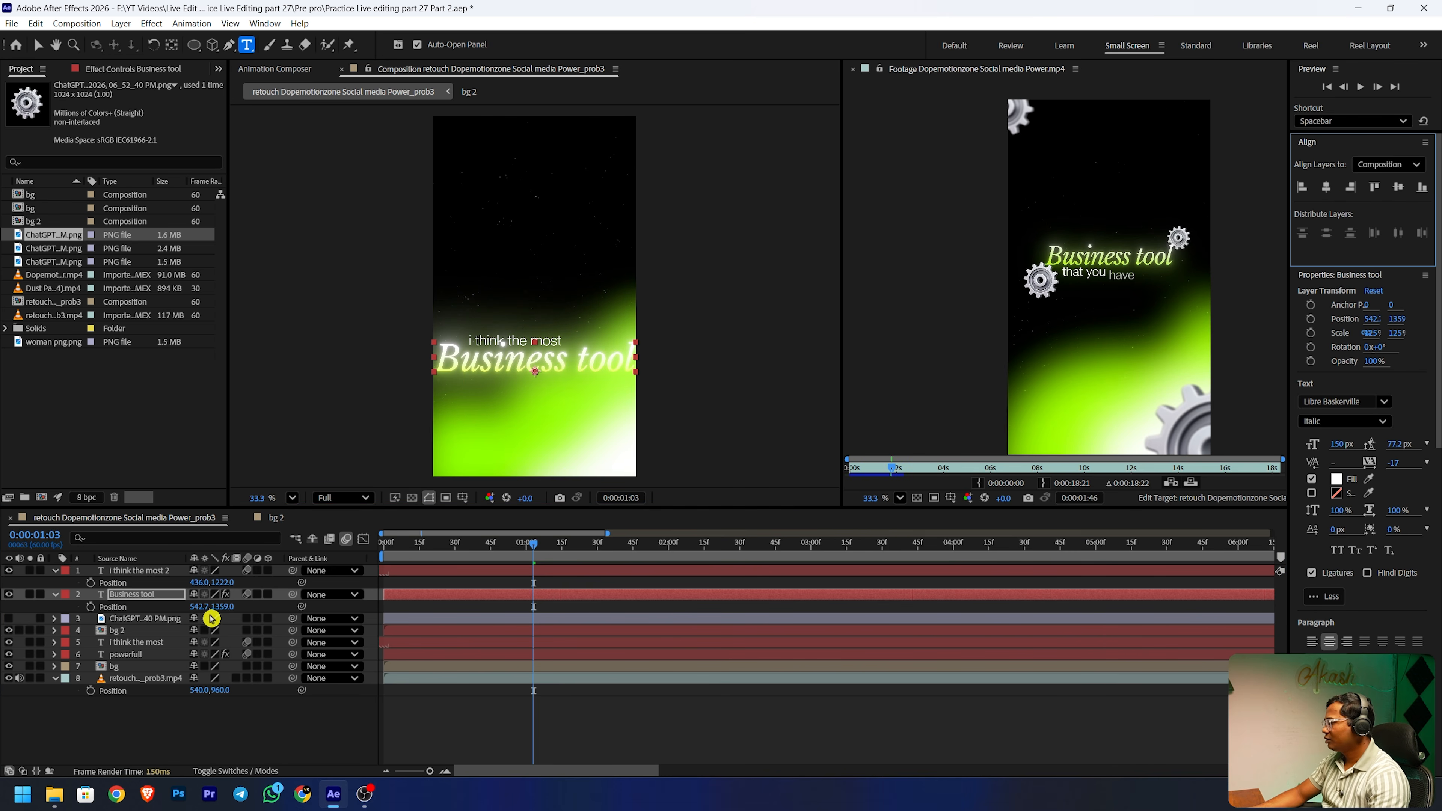
left_click(195, 606)
key("s")
left_click_drag(210, 607, 191, 606)
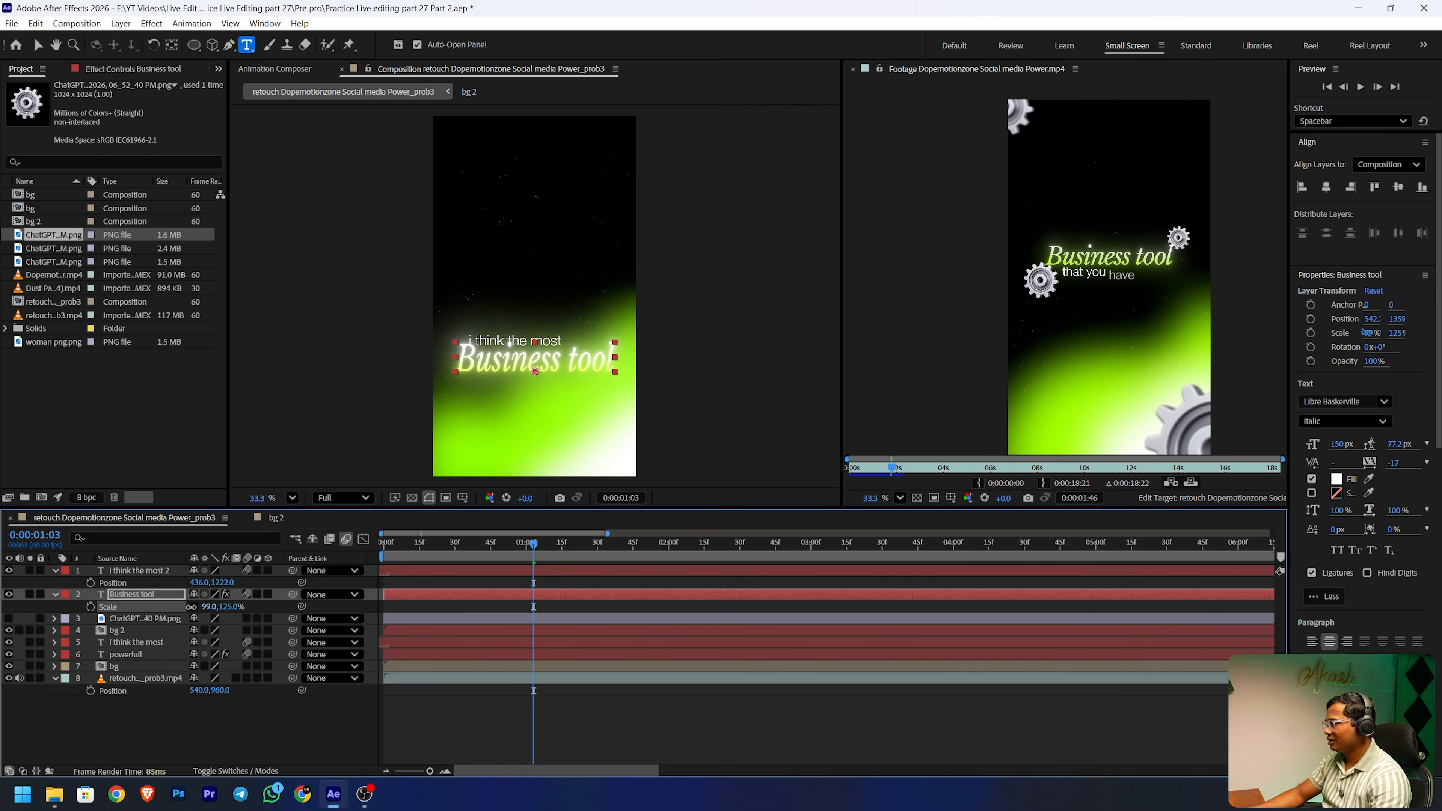
key("ctrl+z")
- Scale the "Business tool" text uniformly to 104% and move it up to position 542.3, 824, centered horizontally
left_click(194, 606)
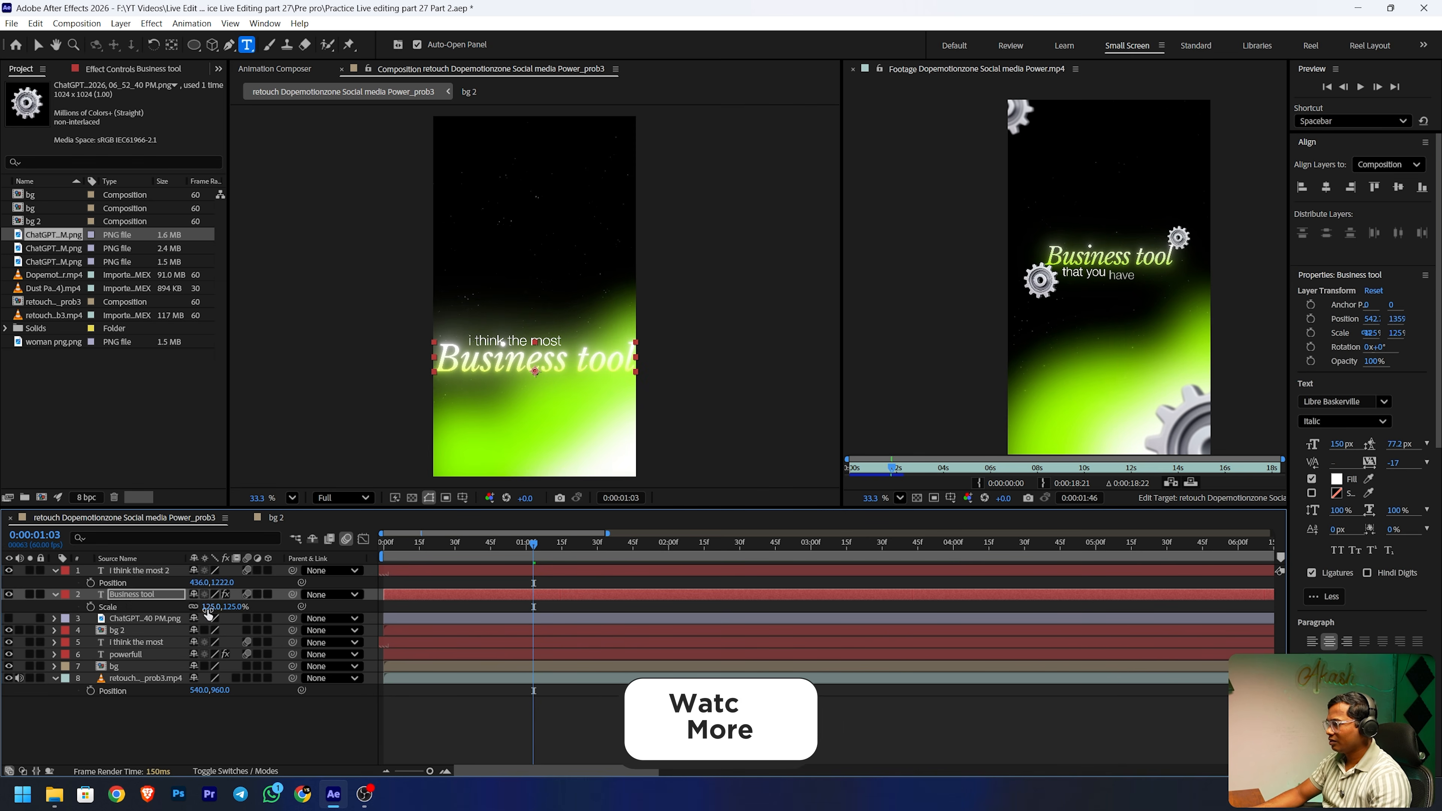
left_click_drag(213, 607, 196, 607)
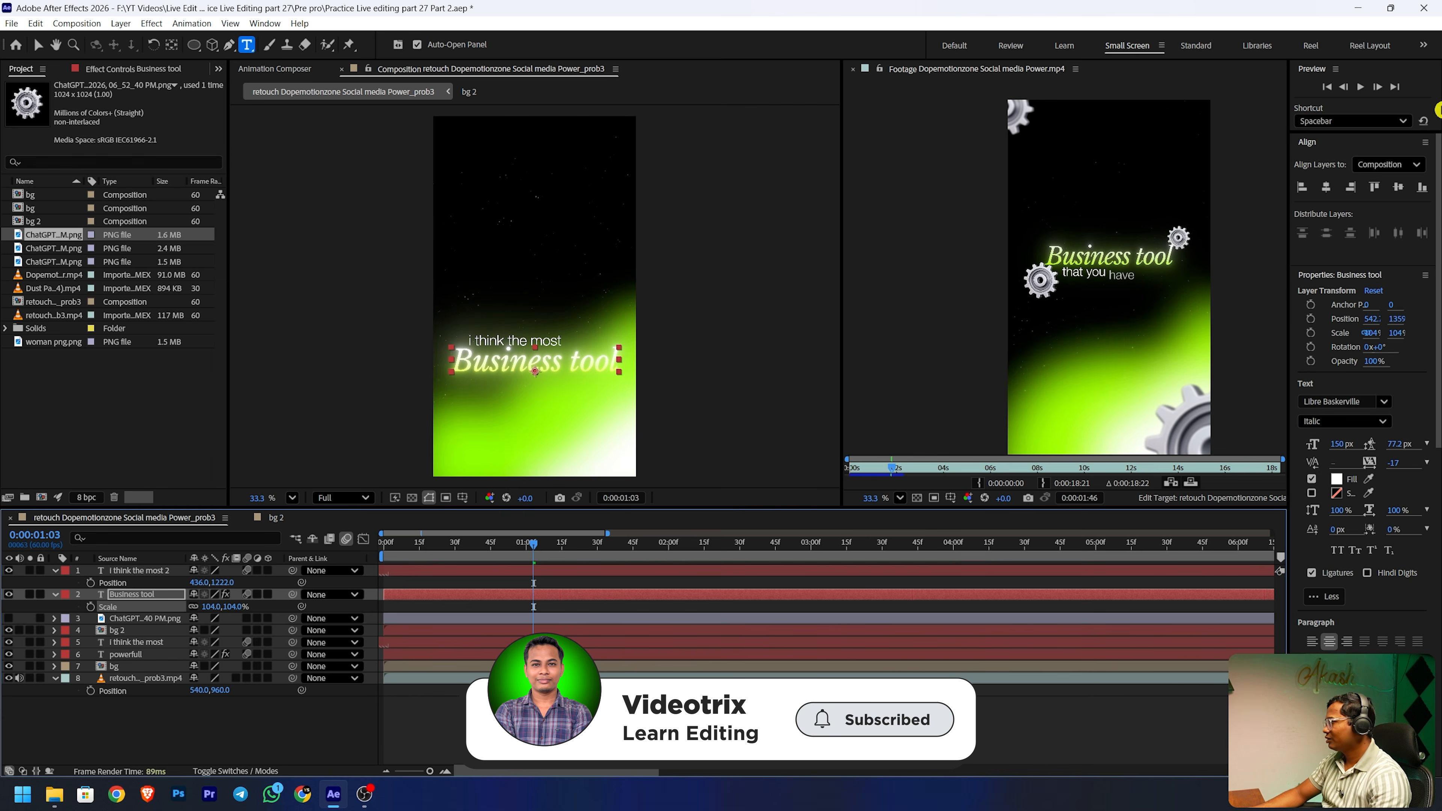
left_click(1334, 190)
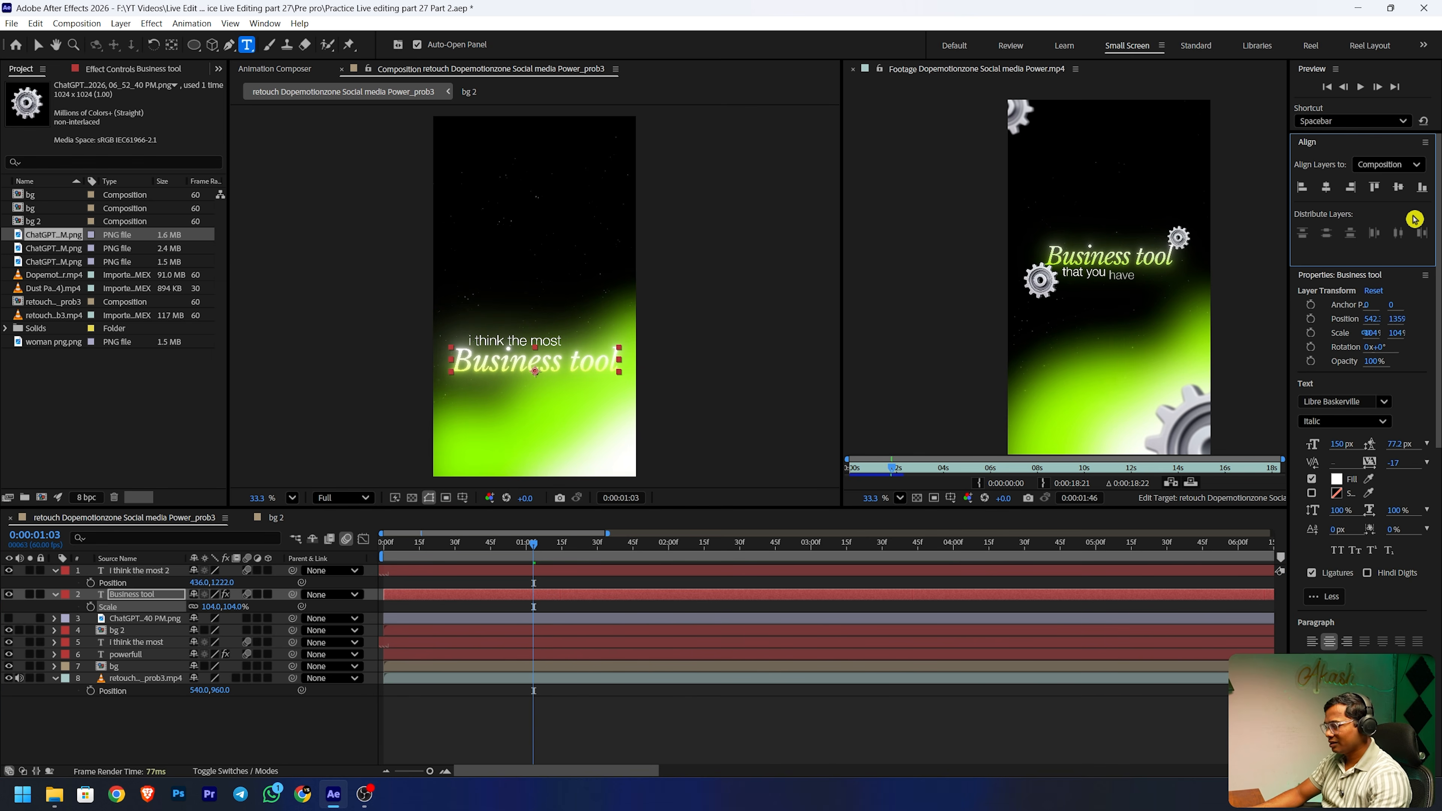
key("p")
left_click_drag(217, 606, 178, 607)
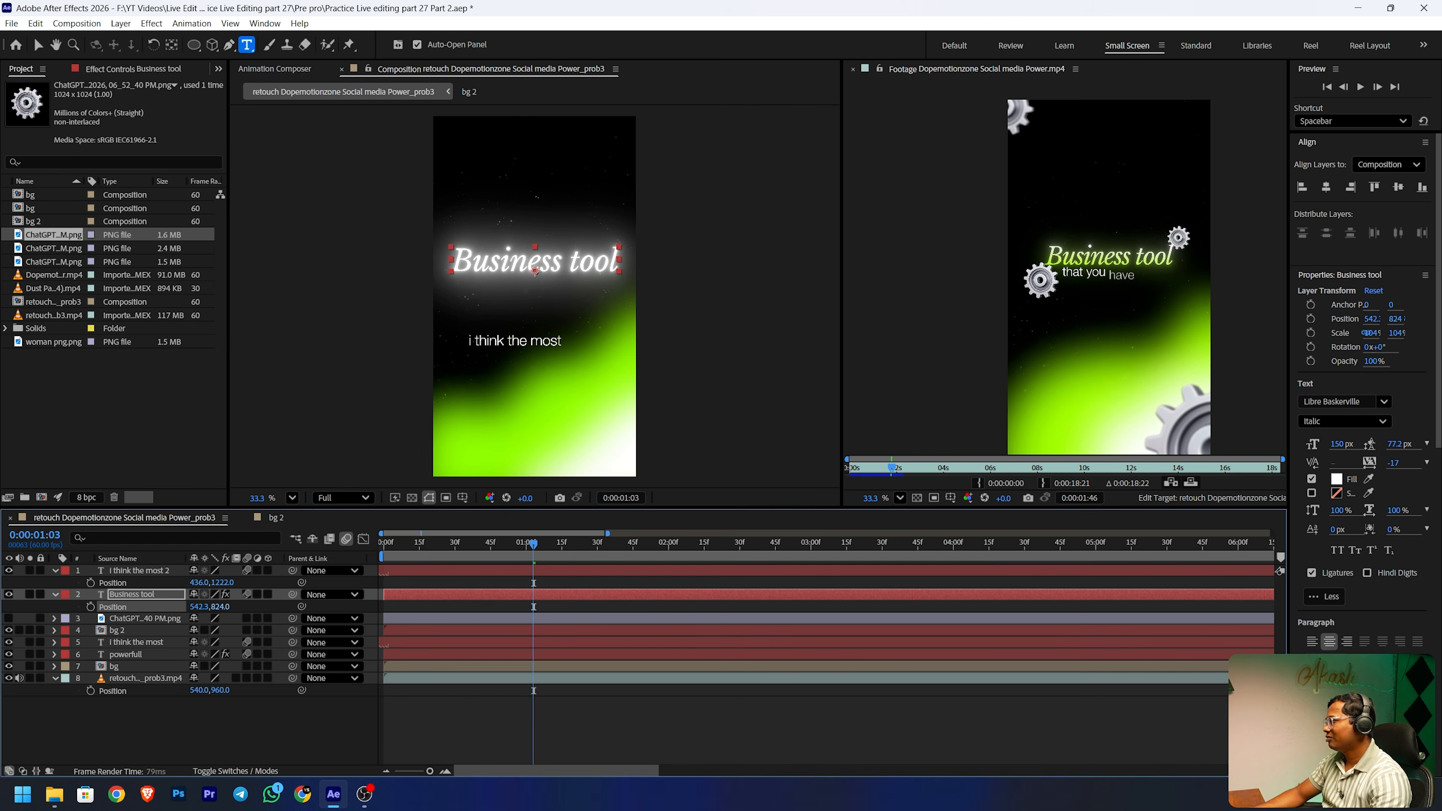
- Move the "Business tool" Gradient Ramp's start to 555, 702 and its end to 555, 810 so it covers the text
left_click(131, 69)
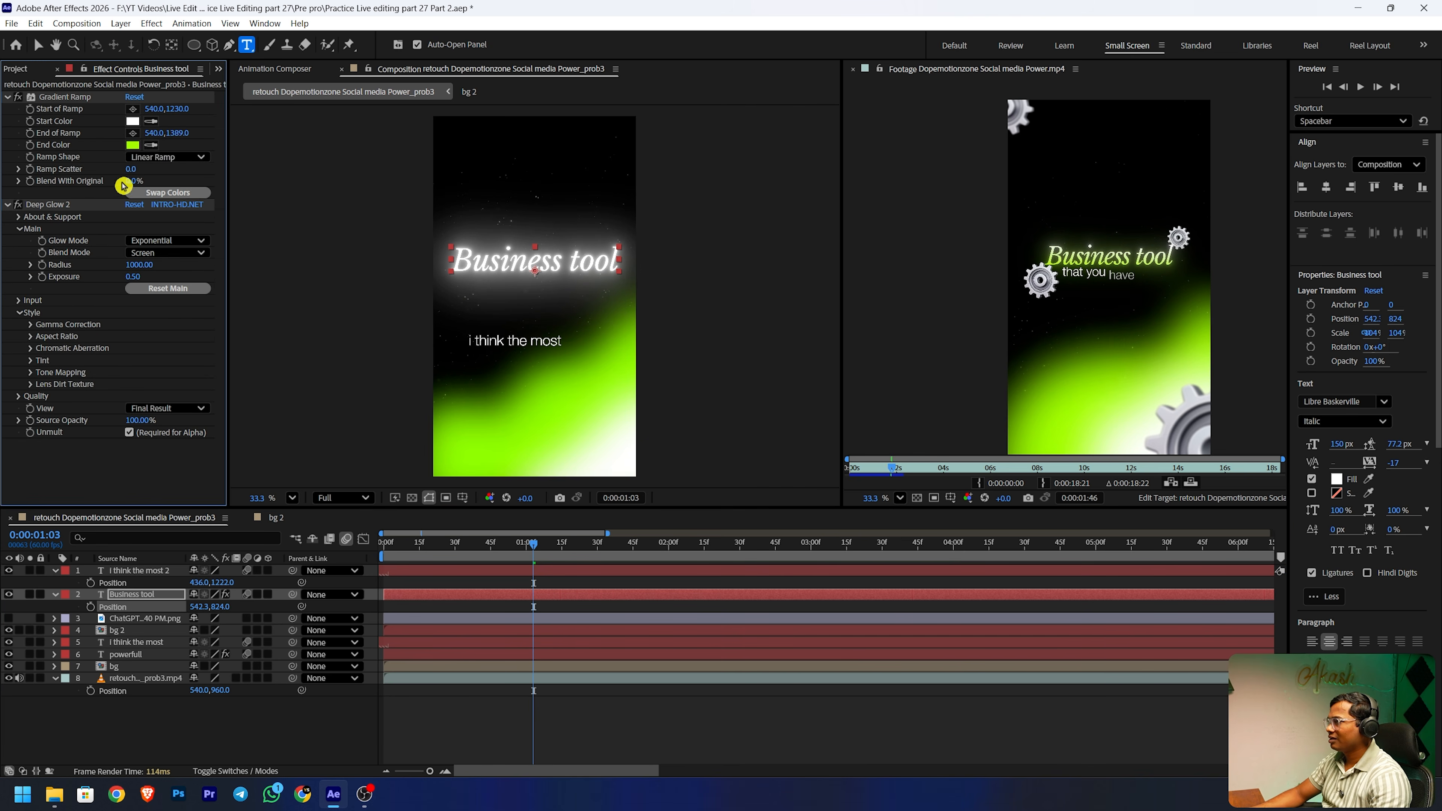
left_click(66, 98)
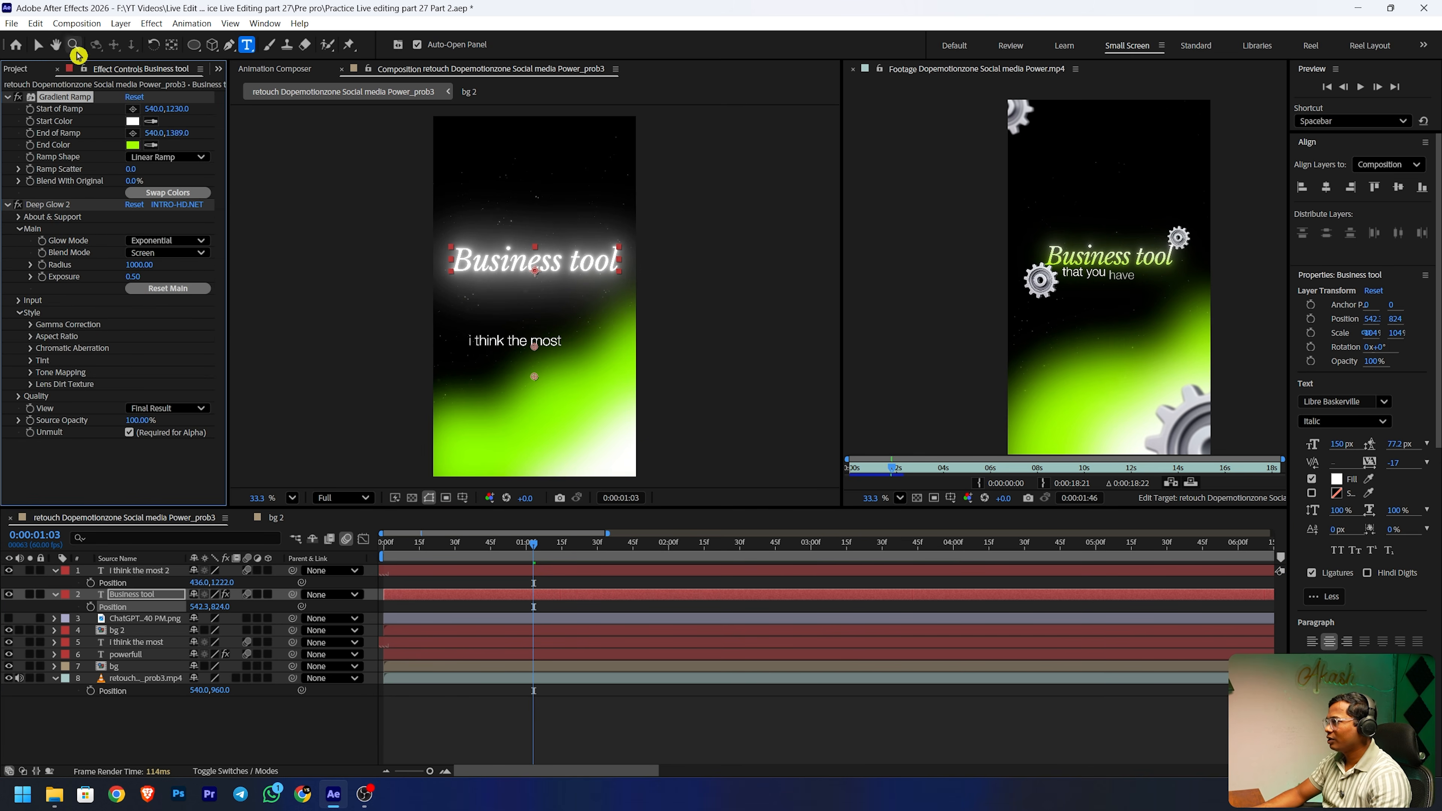
left_click(37, 44)
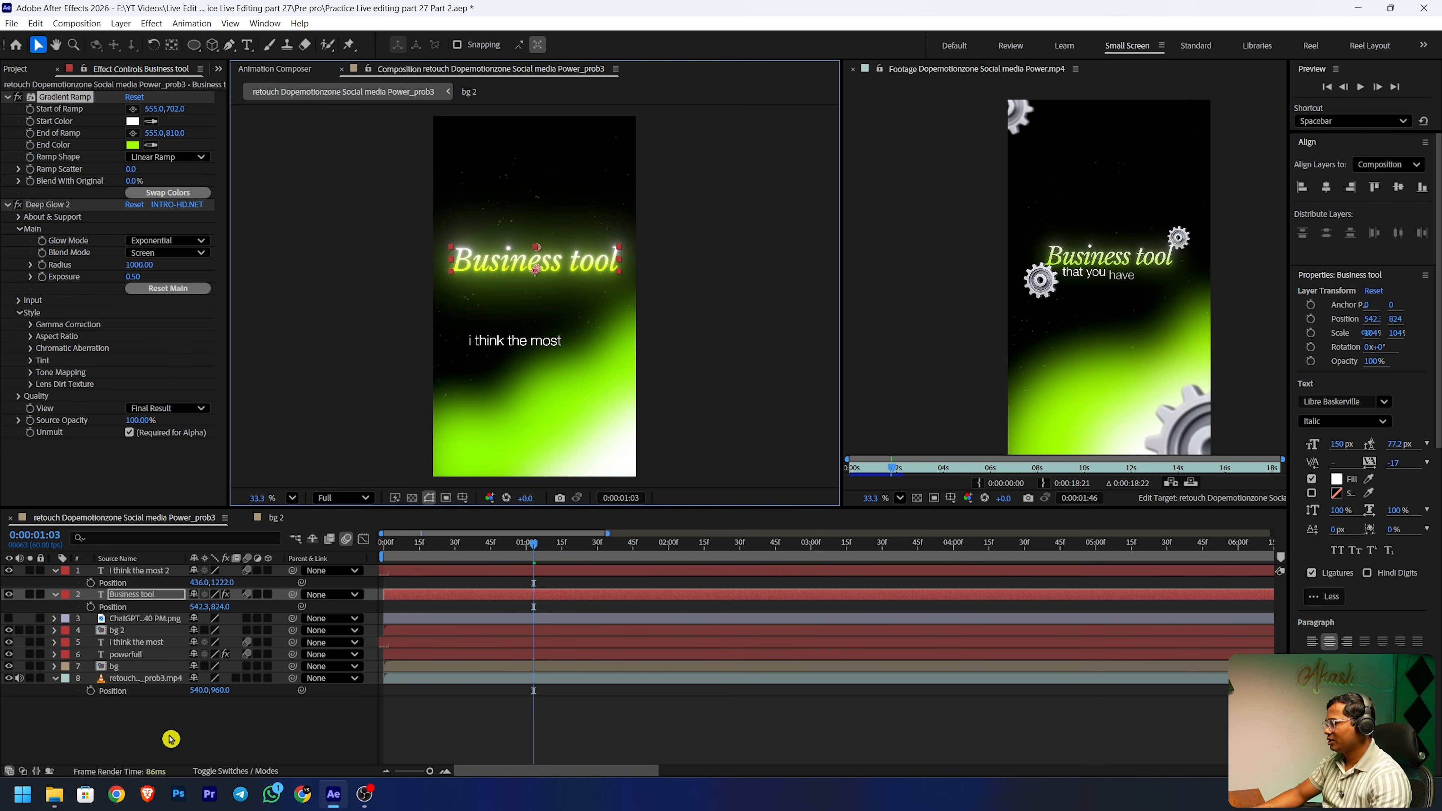
- Set the "Business tool" layer's Deep Glow 2 Radius to 507 and Exposure to 0.26
left_click(171, 737)
left_click(124, 594)
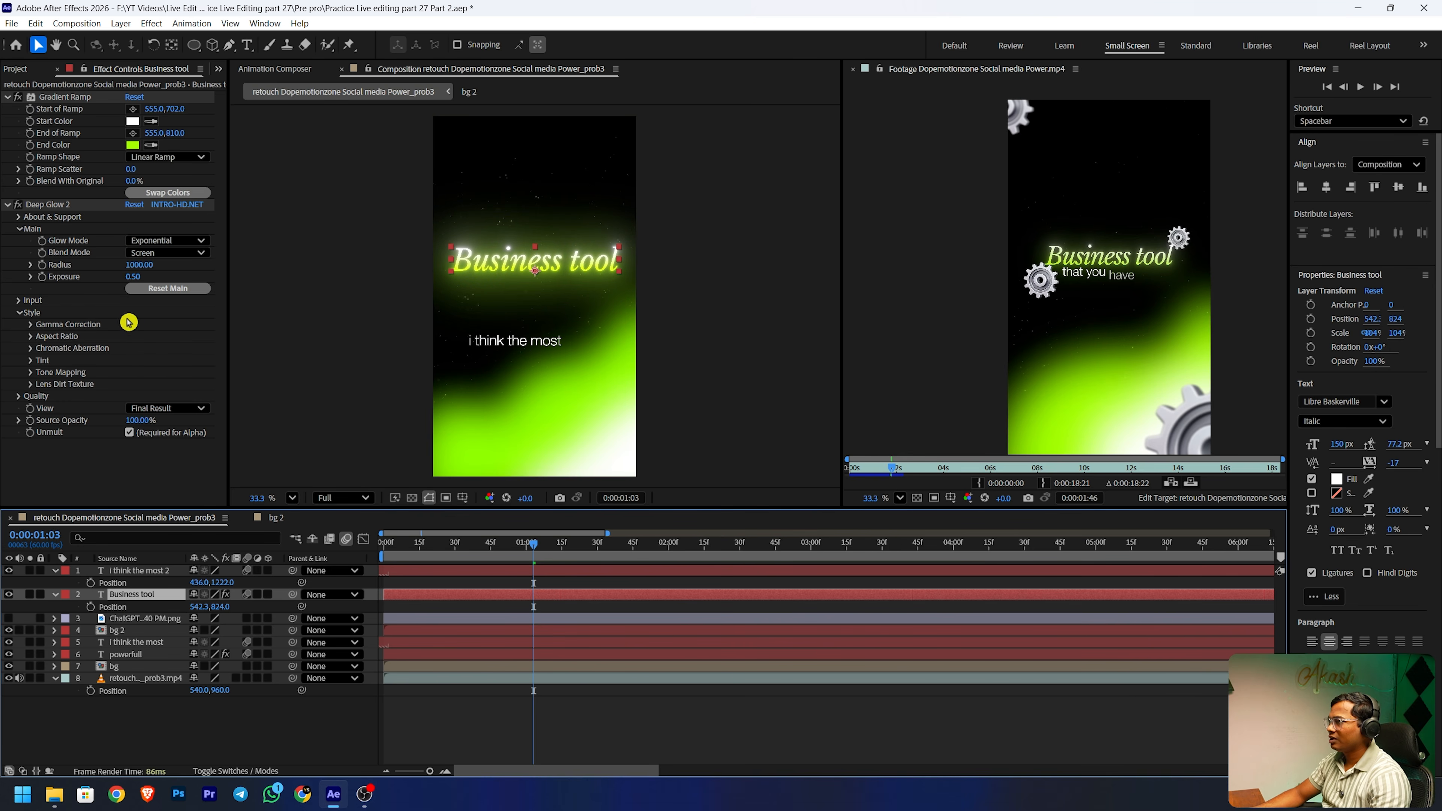
left_click_drag(132, 276, 116, 277)
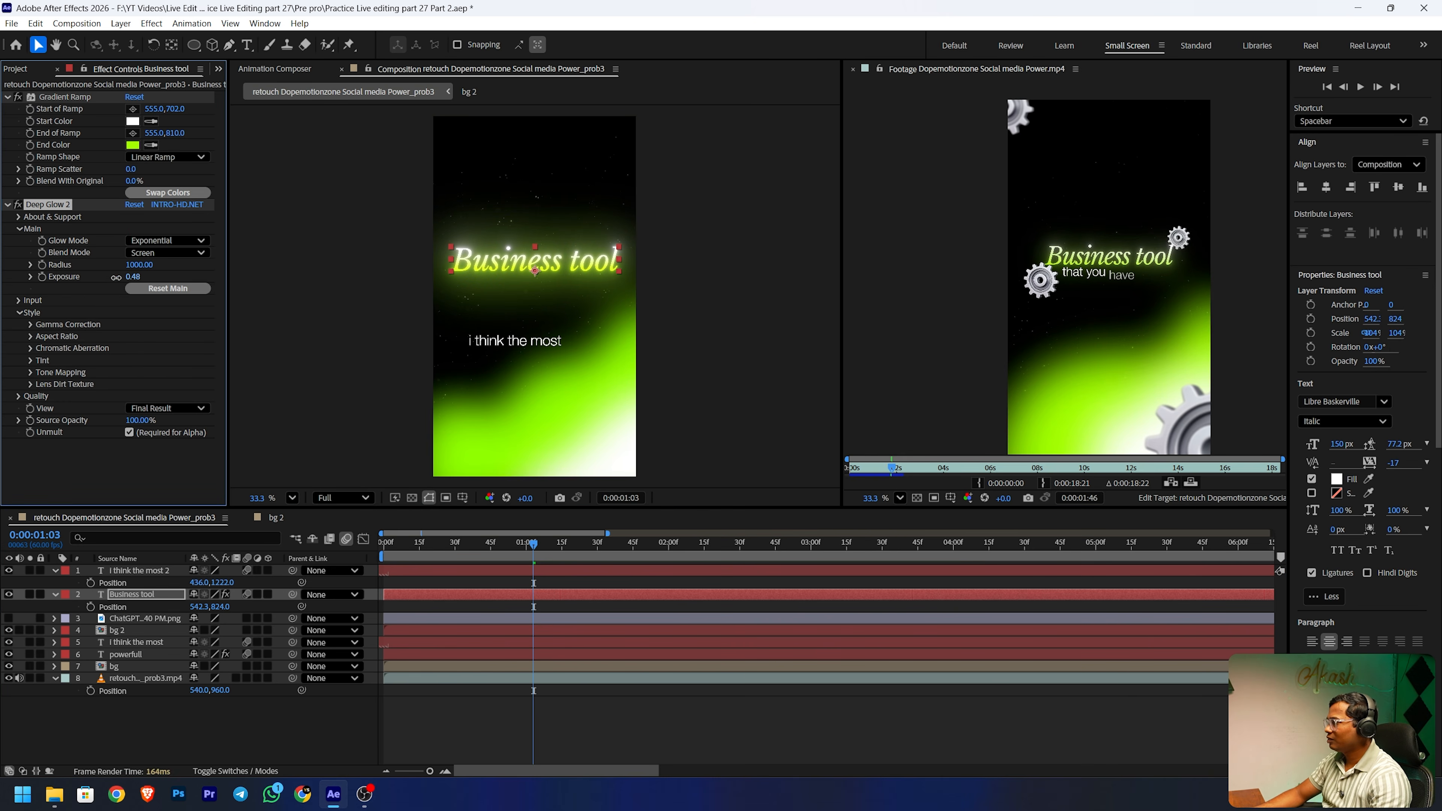
left_click(675, 464)
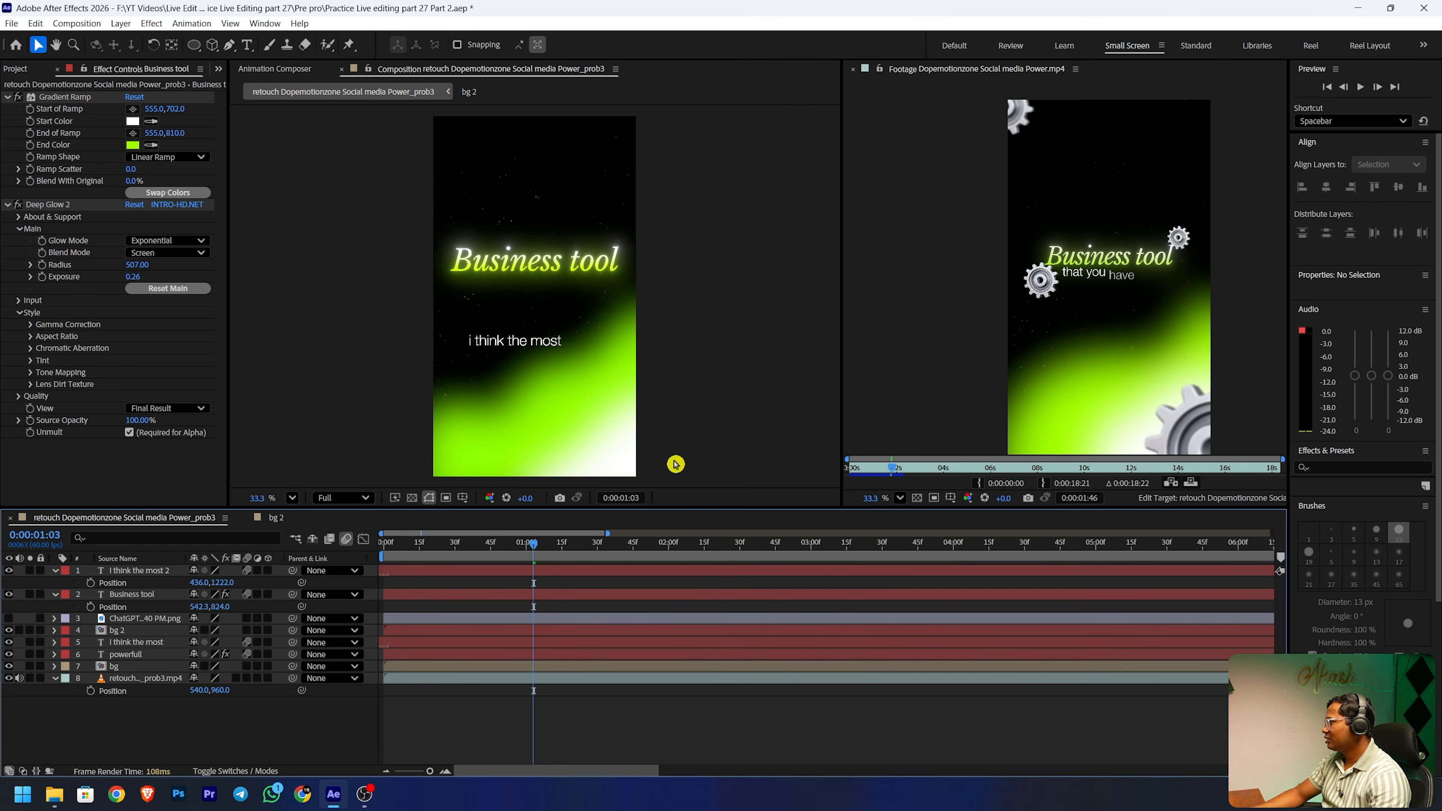
- Change the "i think the most 2" text to "that you have today" and move it up to position 538.8, 894
left_click(148, 572)
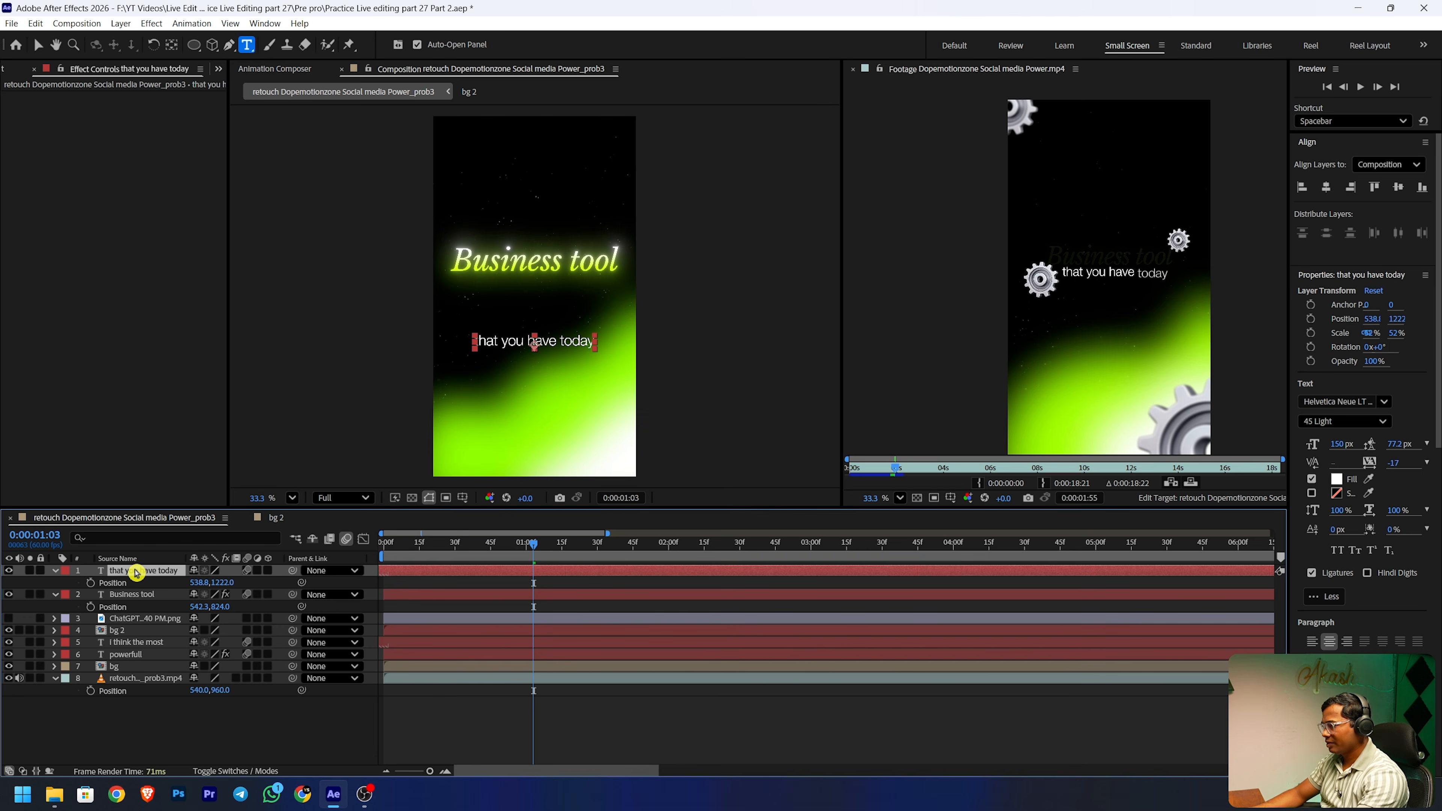
left_click_drag(222, 580, 146, 581)
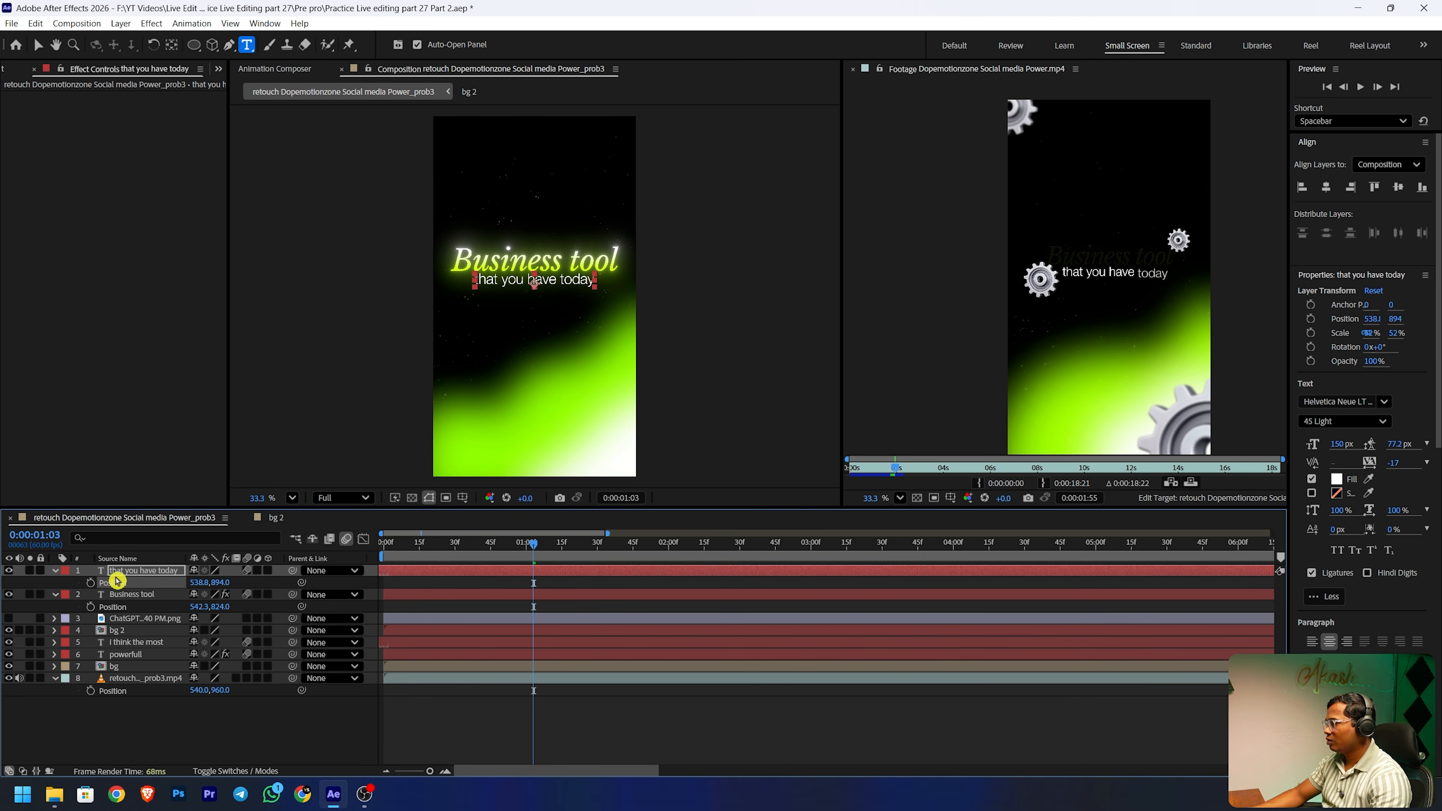
- Scale the "that you have today" text down to 38% and set its Y position to 906
left_click(112, 575)
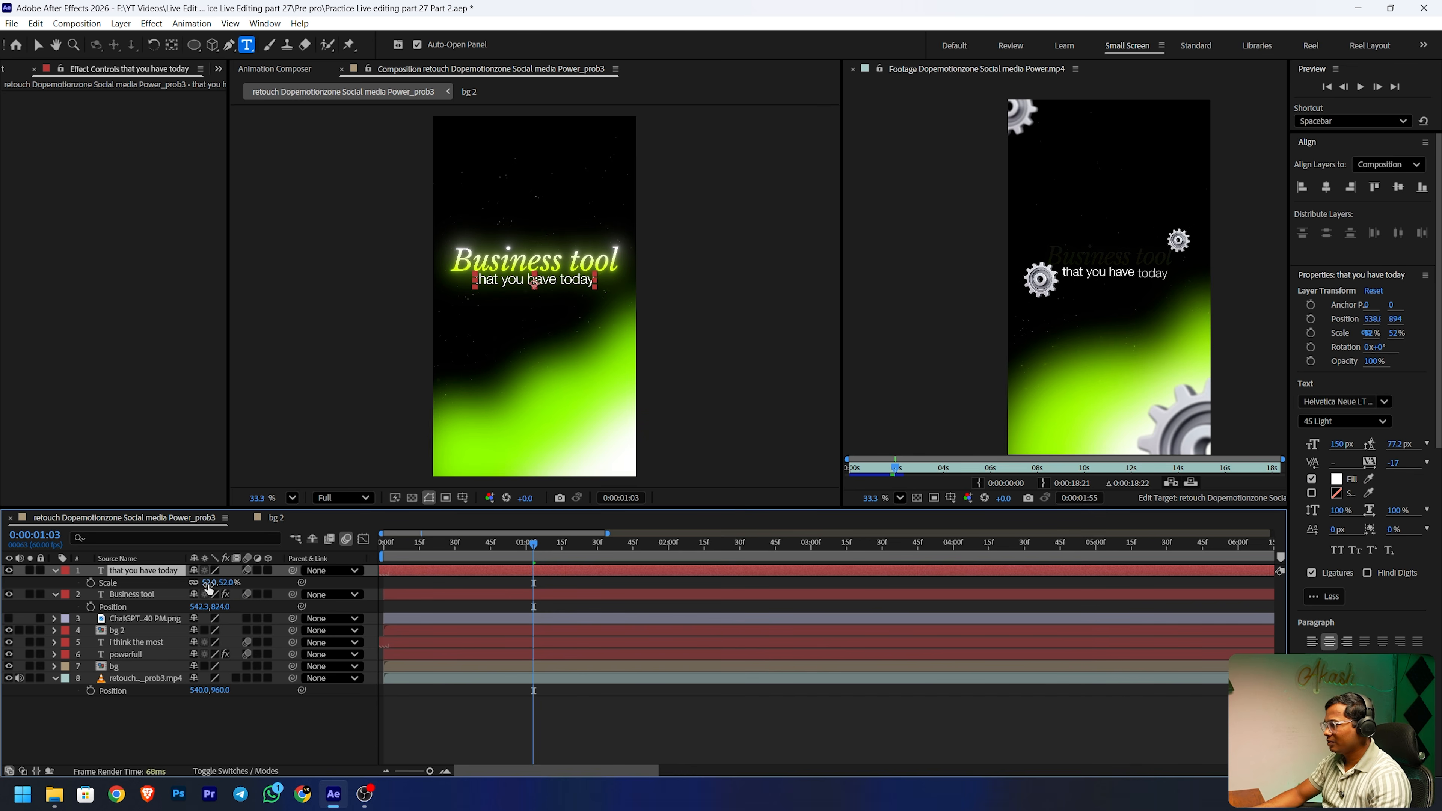
key("s")
left_click_drag(212, 582, 196, 583)
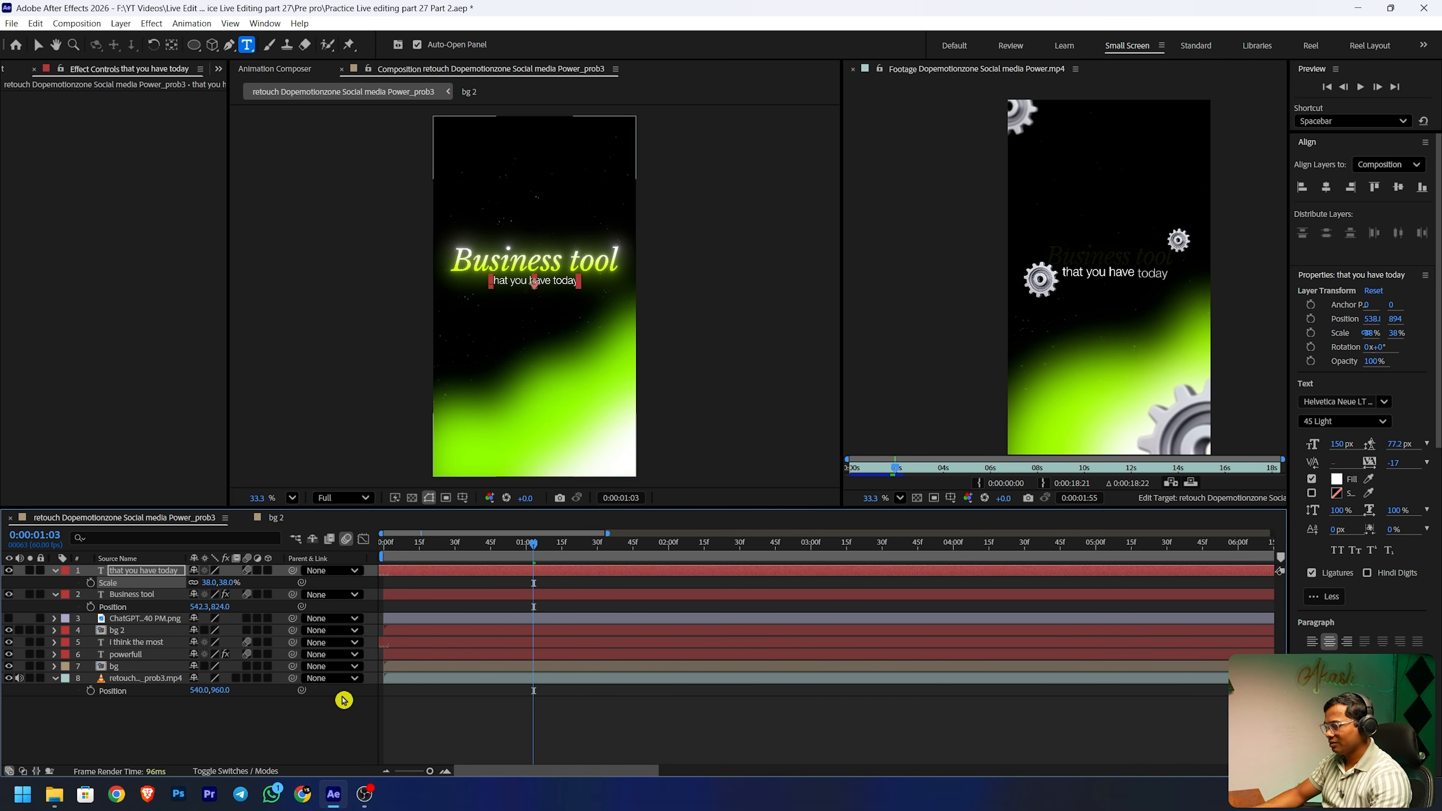
left_click(157, 759)
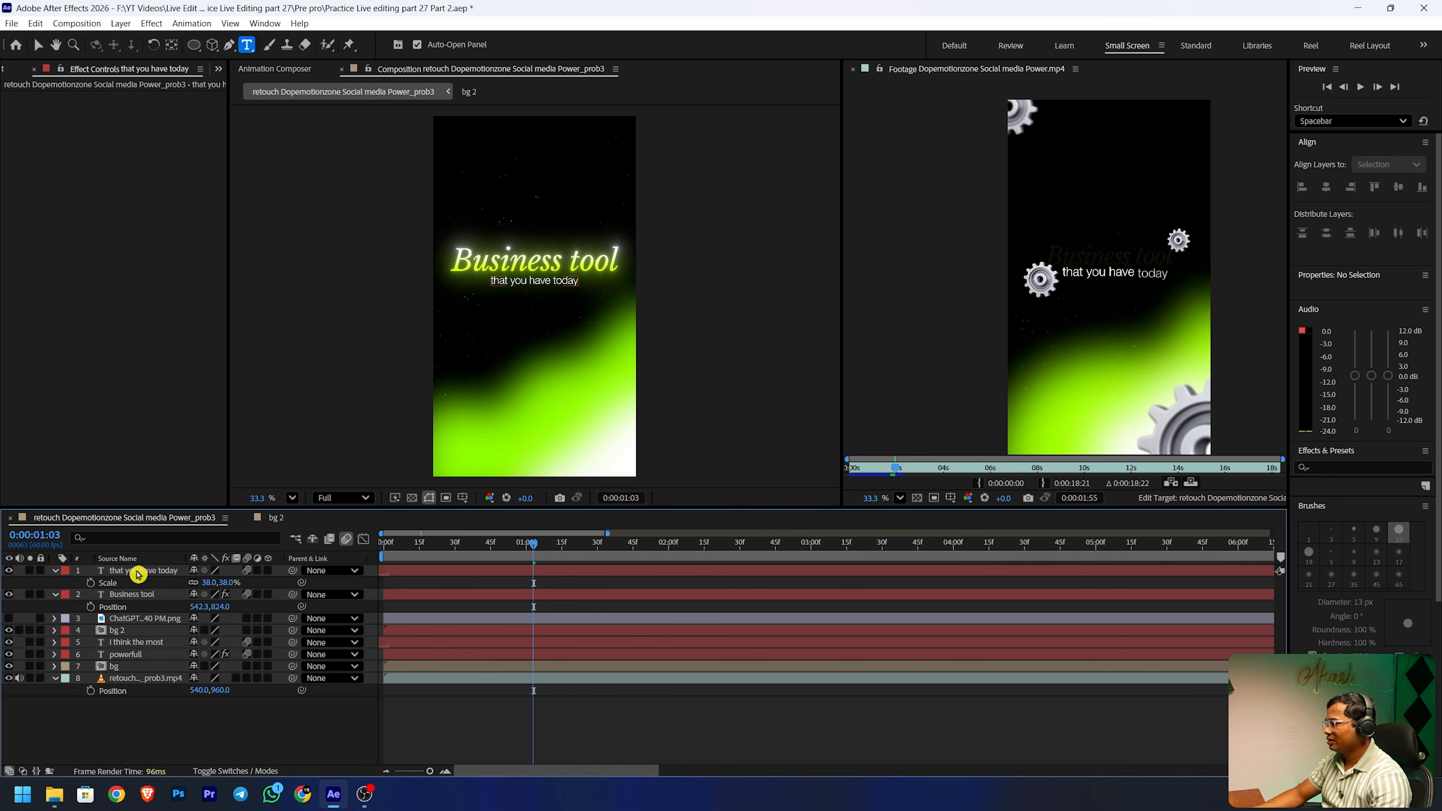
left_click(138, 572)
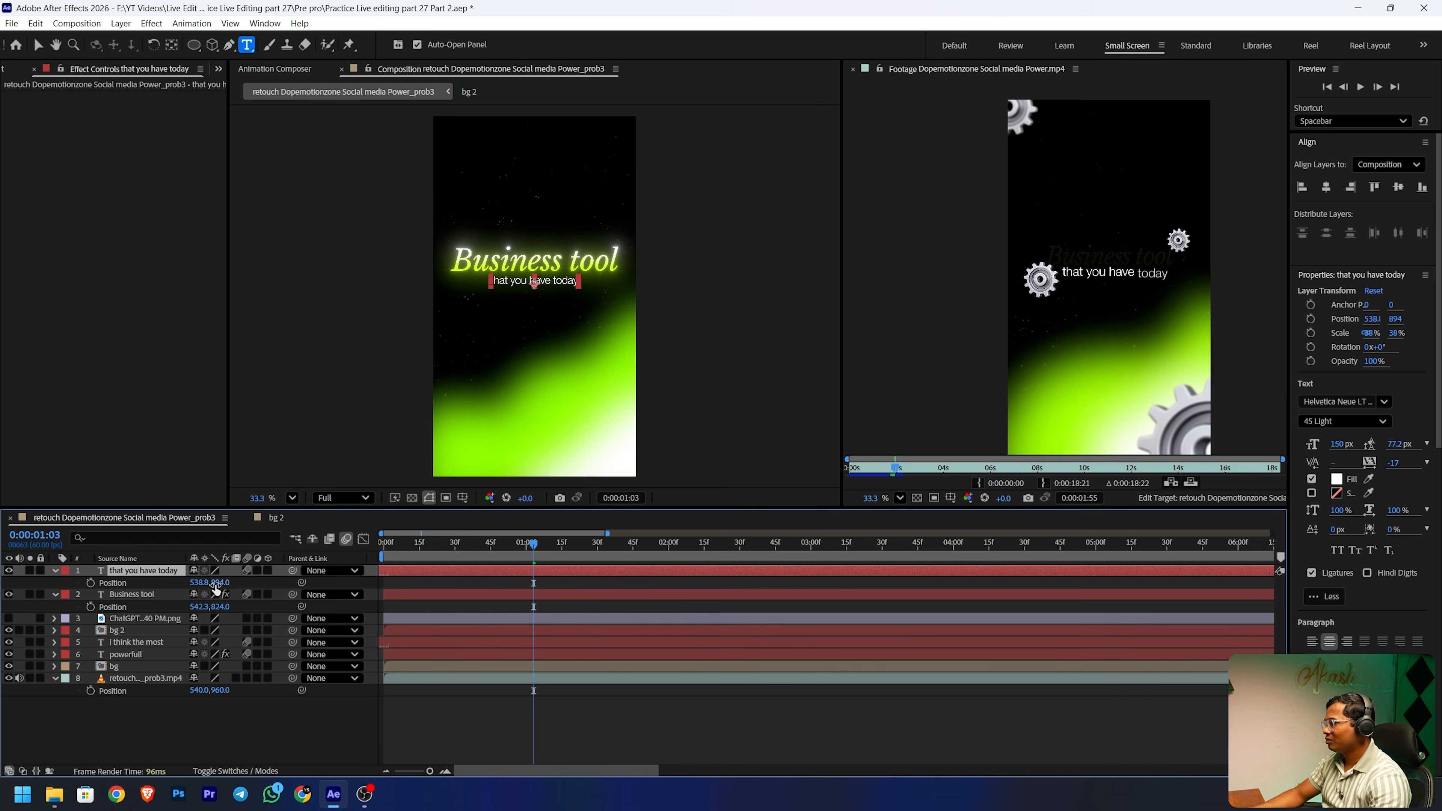
left_click_drag(216, 585, 219, 599)
left_click(426, 709)
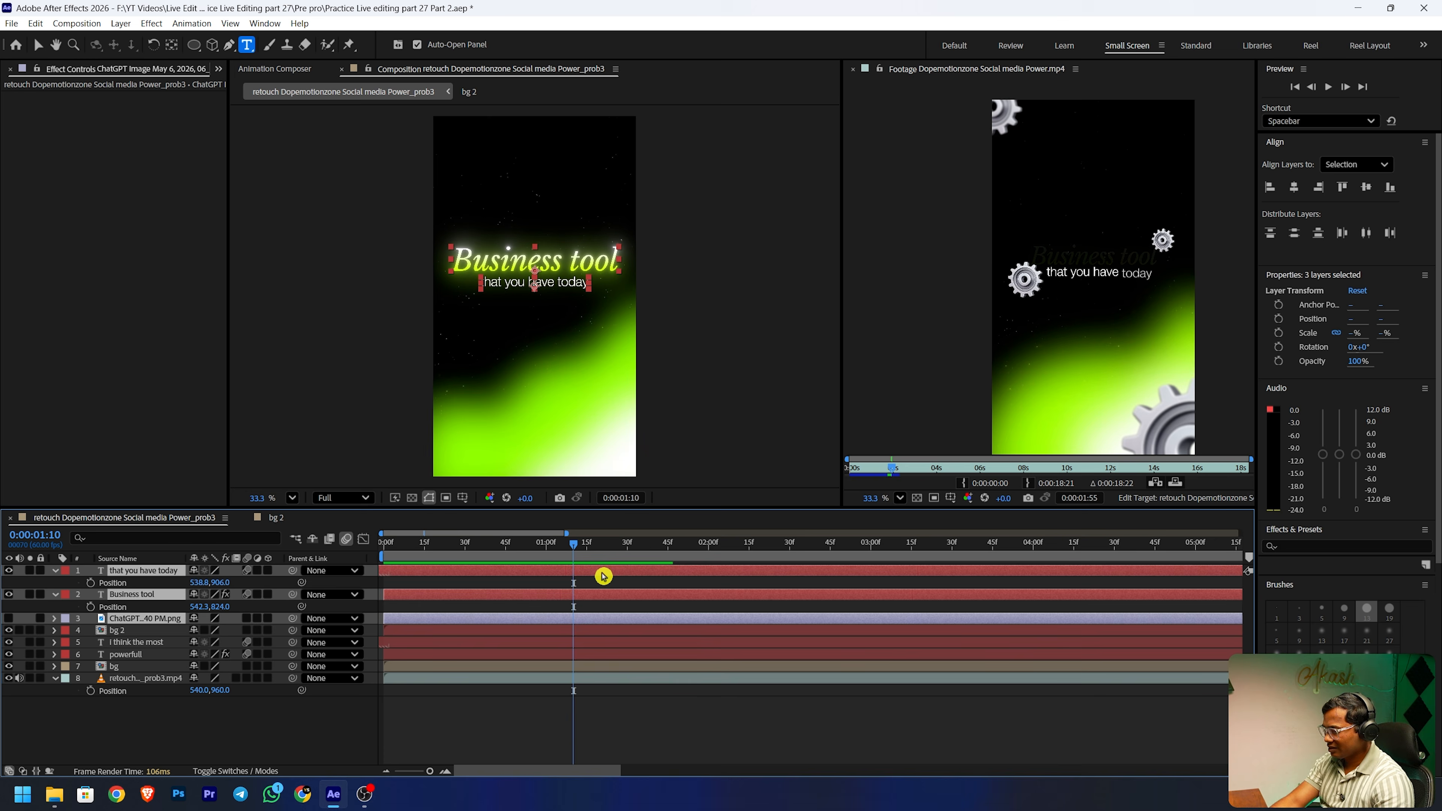
- Trim the start of both new text layers, the gear PNG and the bg 2 layer to 0:00:01:10
key("alt+bracketleft")
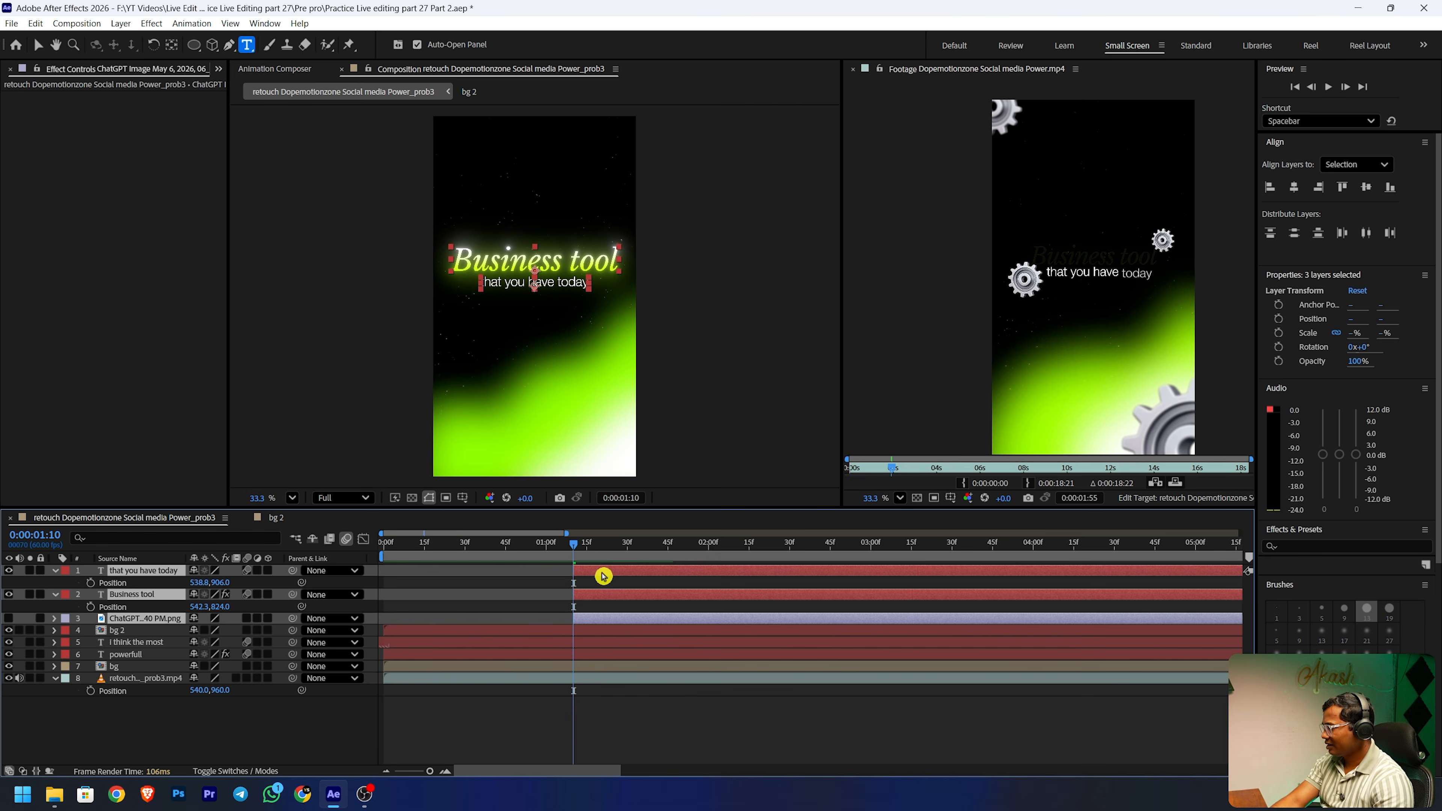
left_click(599, 630)
key("alt+bracketleft")
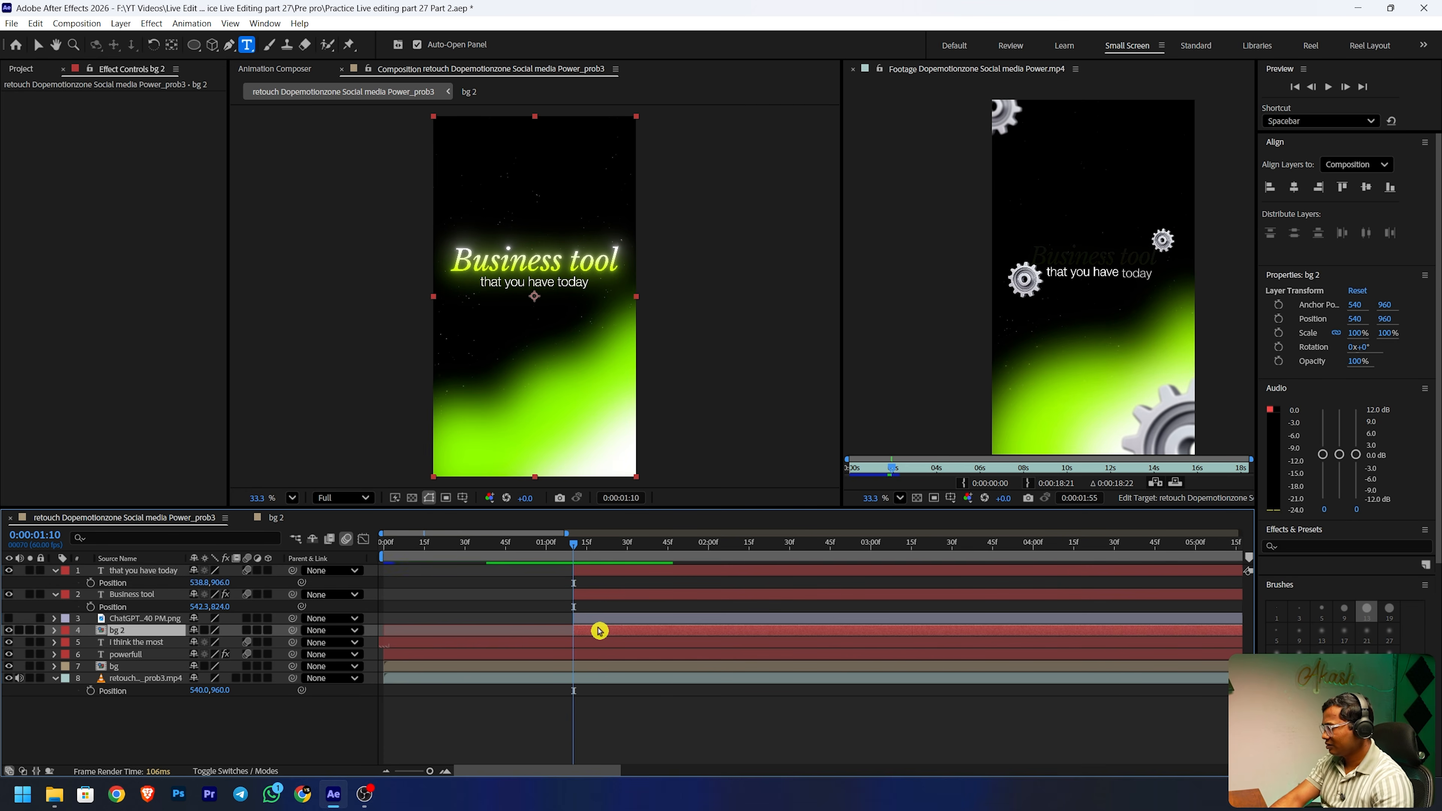
mouse_move(575, 550)
left_mouse_down()
mouse_move(470, 551)
mouse_move(622, 549)
mouse_move(576, 559)
left_mouse_up()
left_click(615, 715)
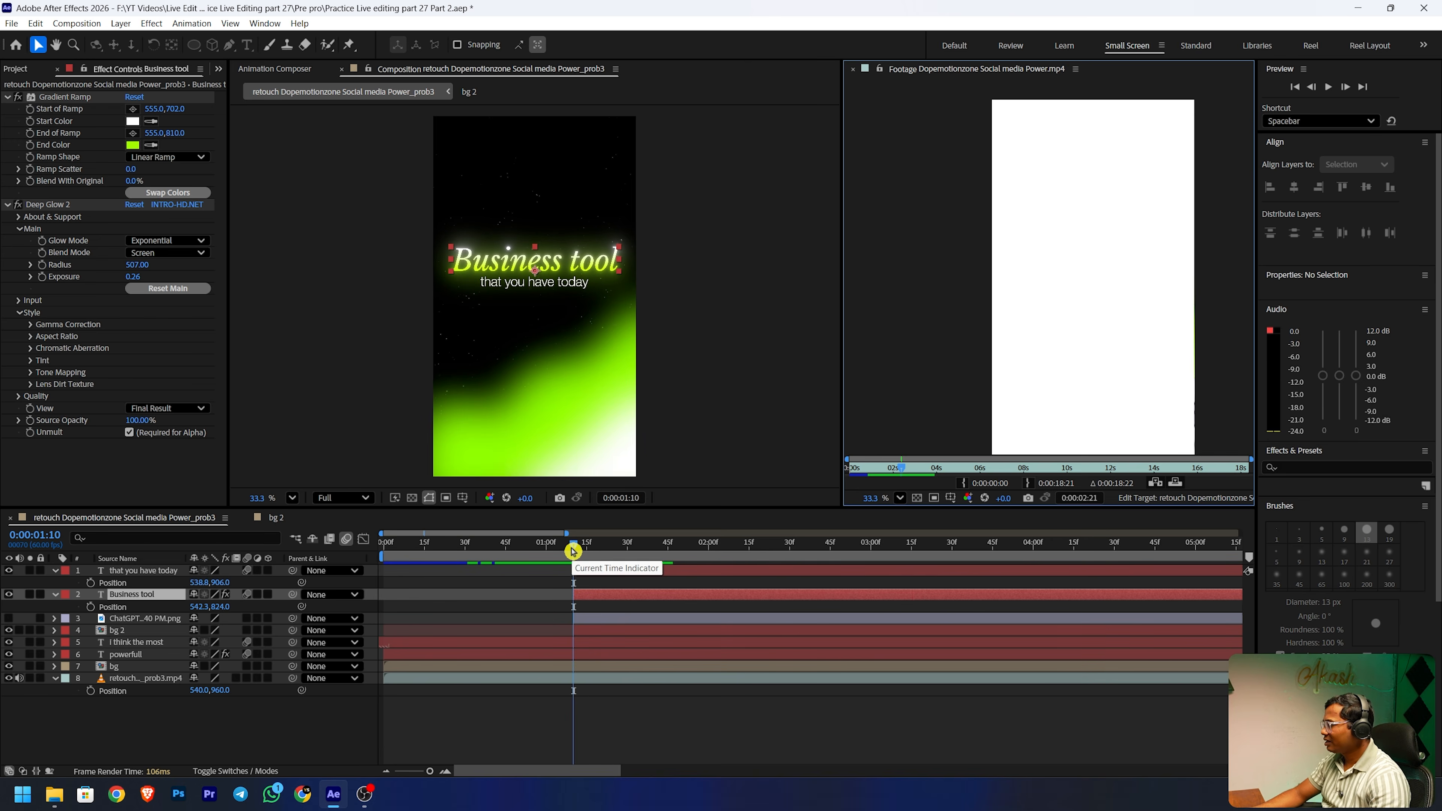
- Keyframe the "Business tool" layer's Opacity at 100% at 0:00:01:10, 80% at 0:00:01:11 and 100% at 0:00:01:12
left_click_drag(572, 551, 573, 550)
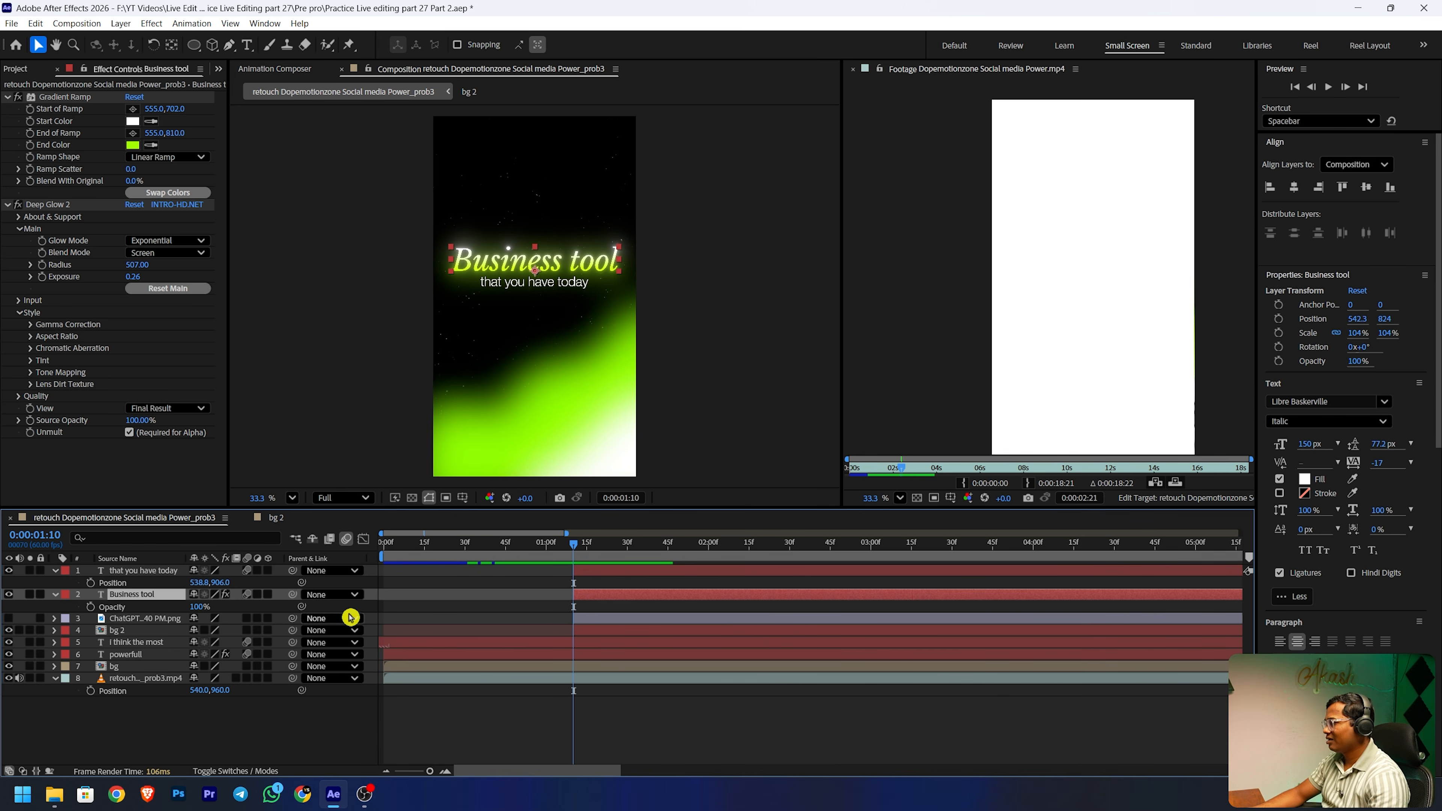
scroll(625, 660, "up", 5, "alt")
left_click_drag(502, 772, 498, 774)
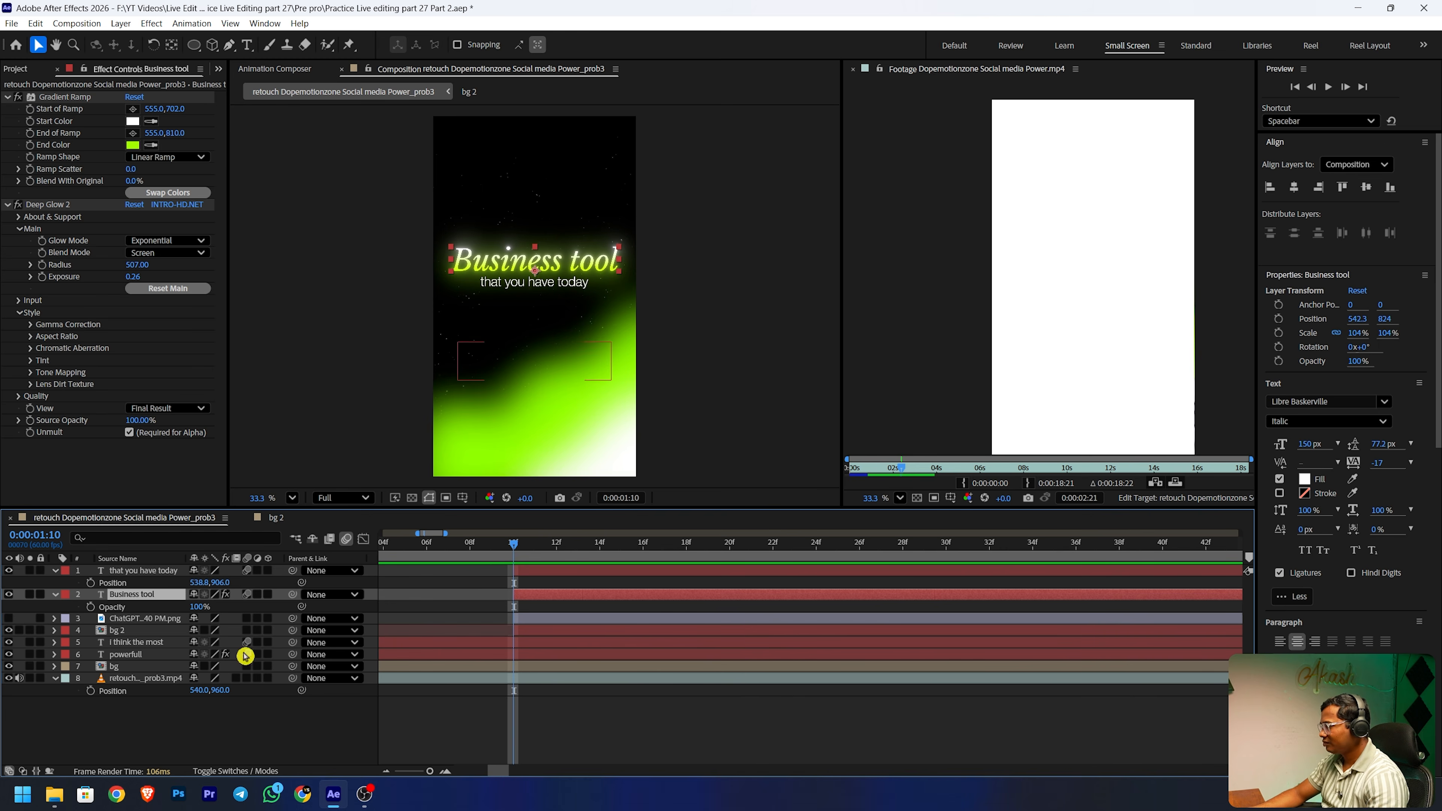
left_click(91, 607)
mouse_move(518, 547)
left_mouse_down()
mouse_move(552, 548)
mouse_move(539, 550)
left_mouse_up()
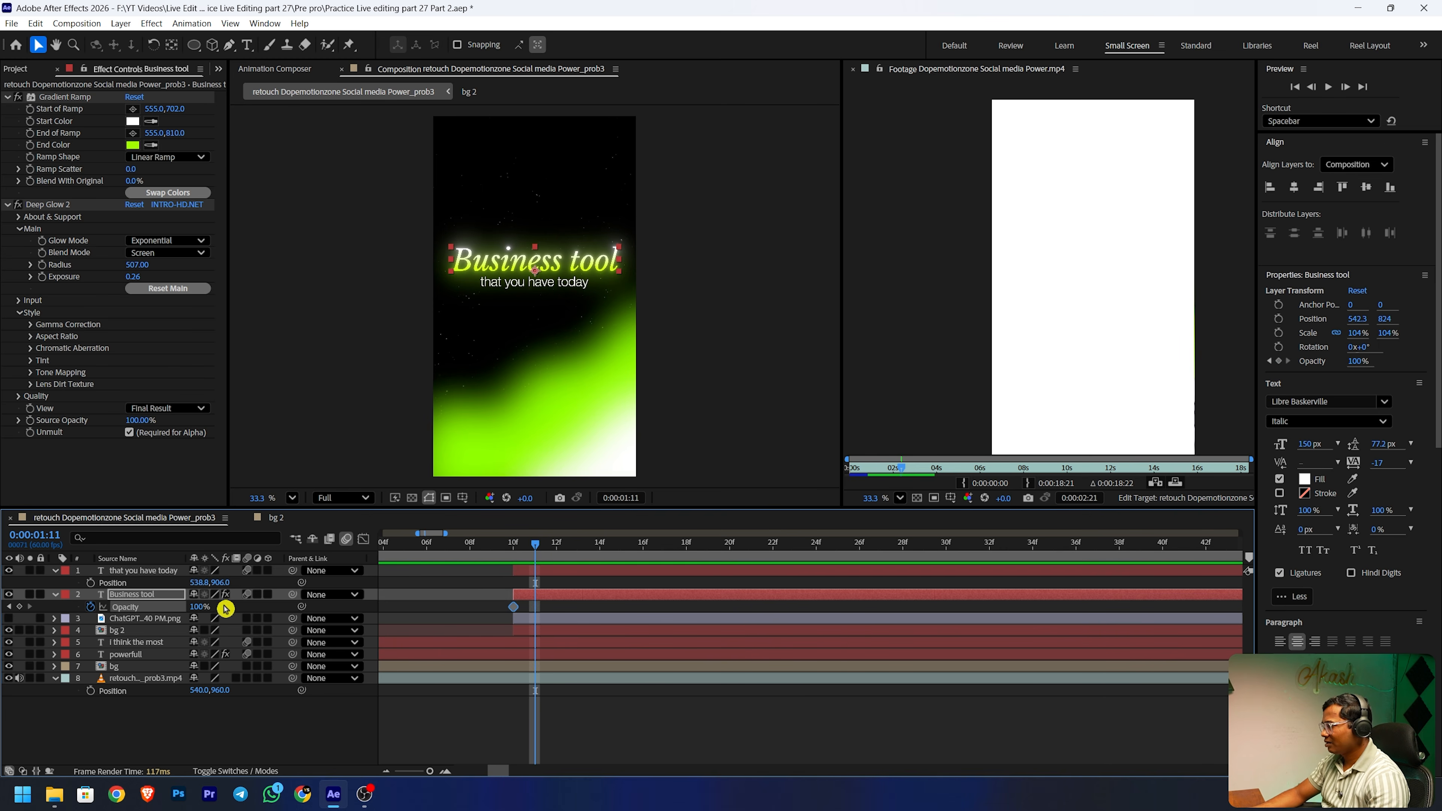
left_click(200, 606)
type("80")
key("Return")
key("Page_Down")
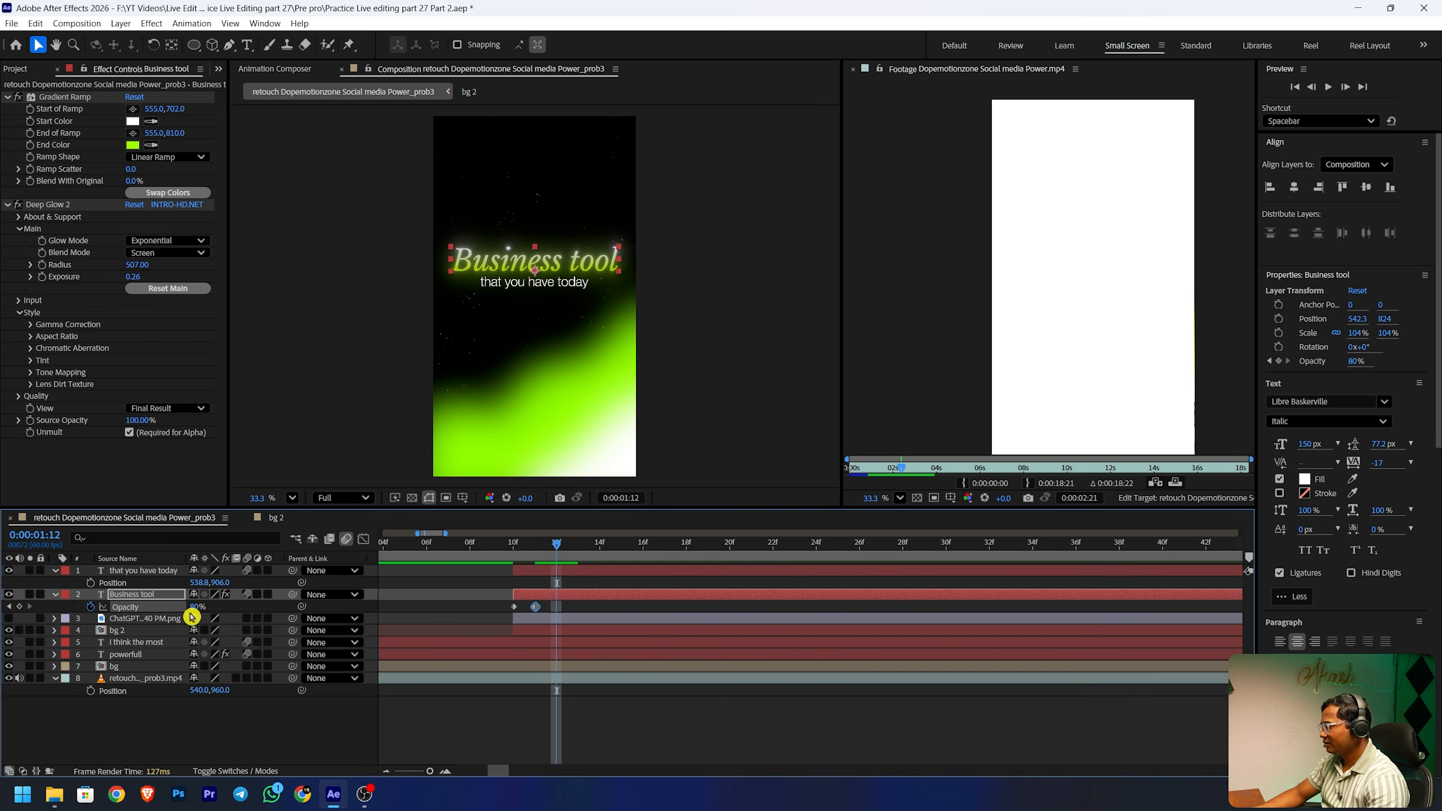
left_click_drag(193, 615, 211, 609)
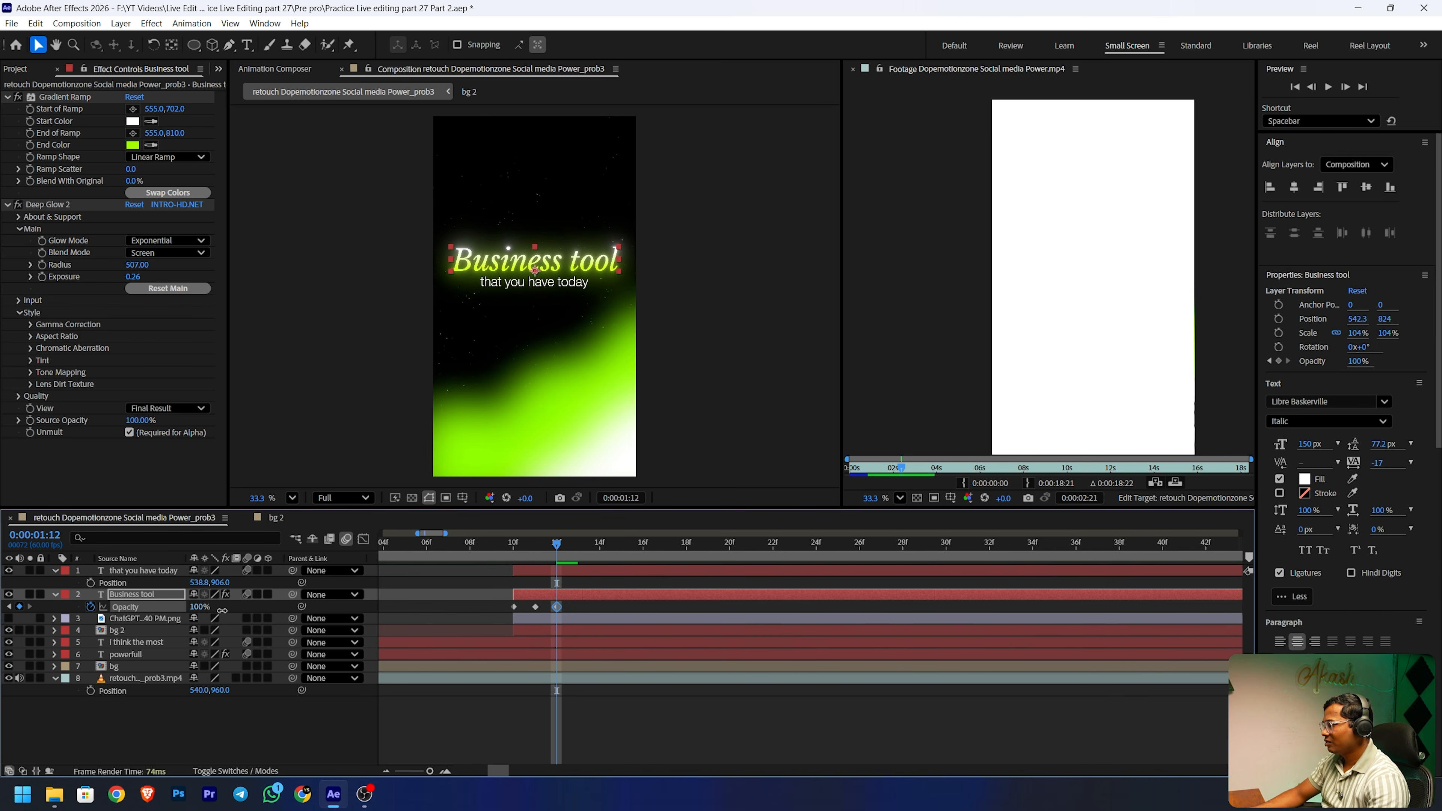
- Add "Business tool" Opacity keyframes of 67% at 0:00:01:13 and 100% at 0:00:01:14
left_click_drag(557, 547, 586, 548)
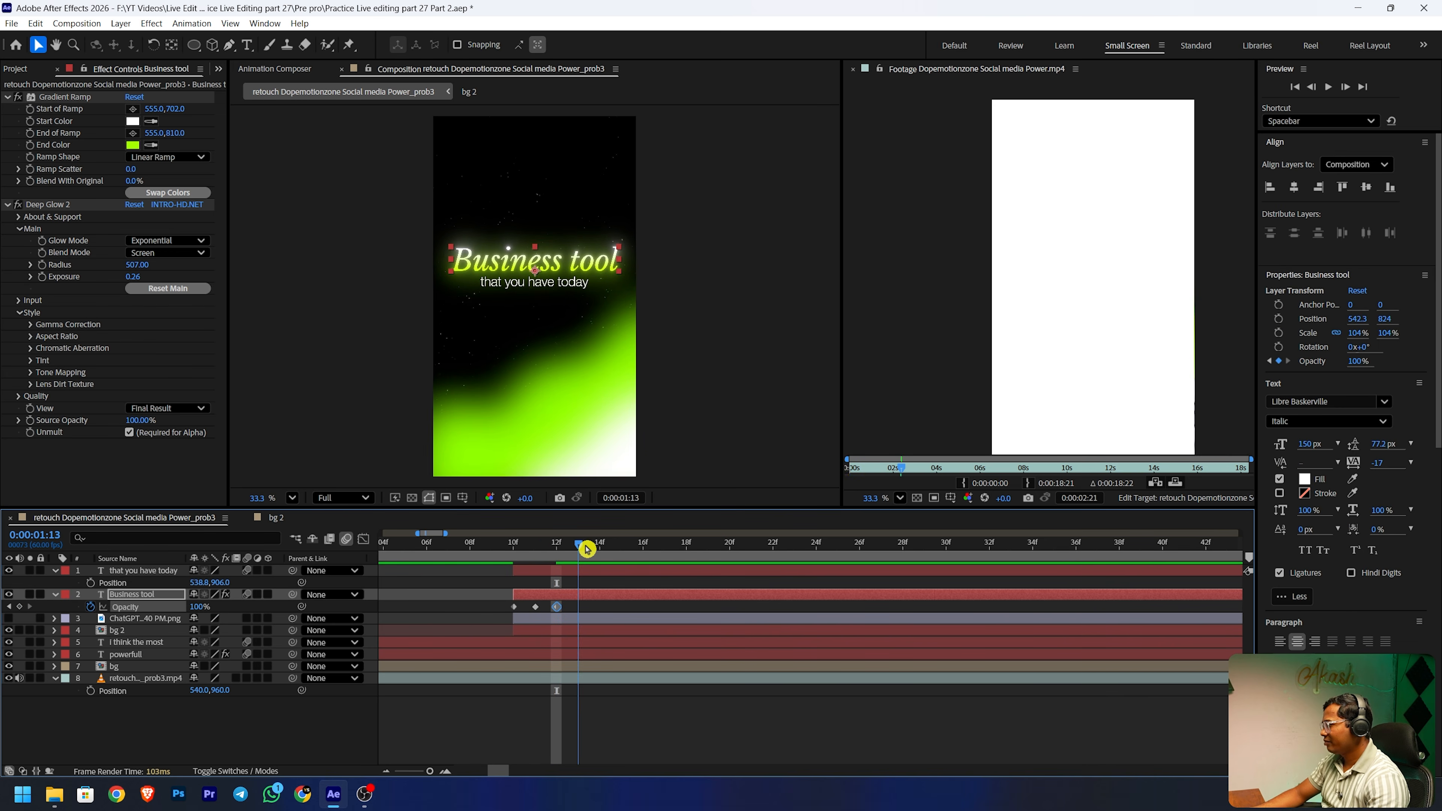
left_click_drag(177, 607, 173, 606)
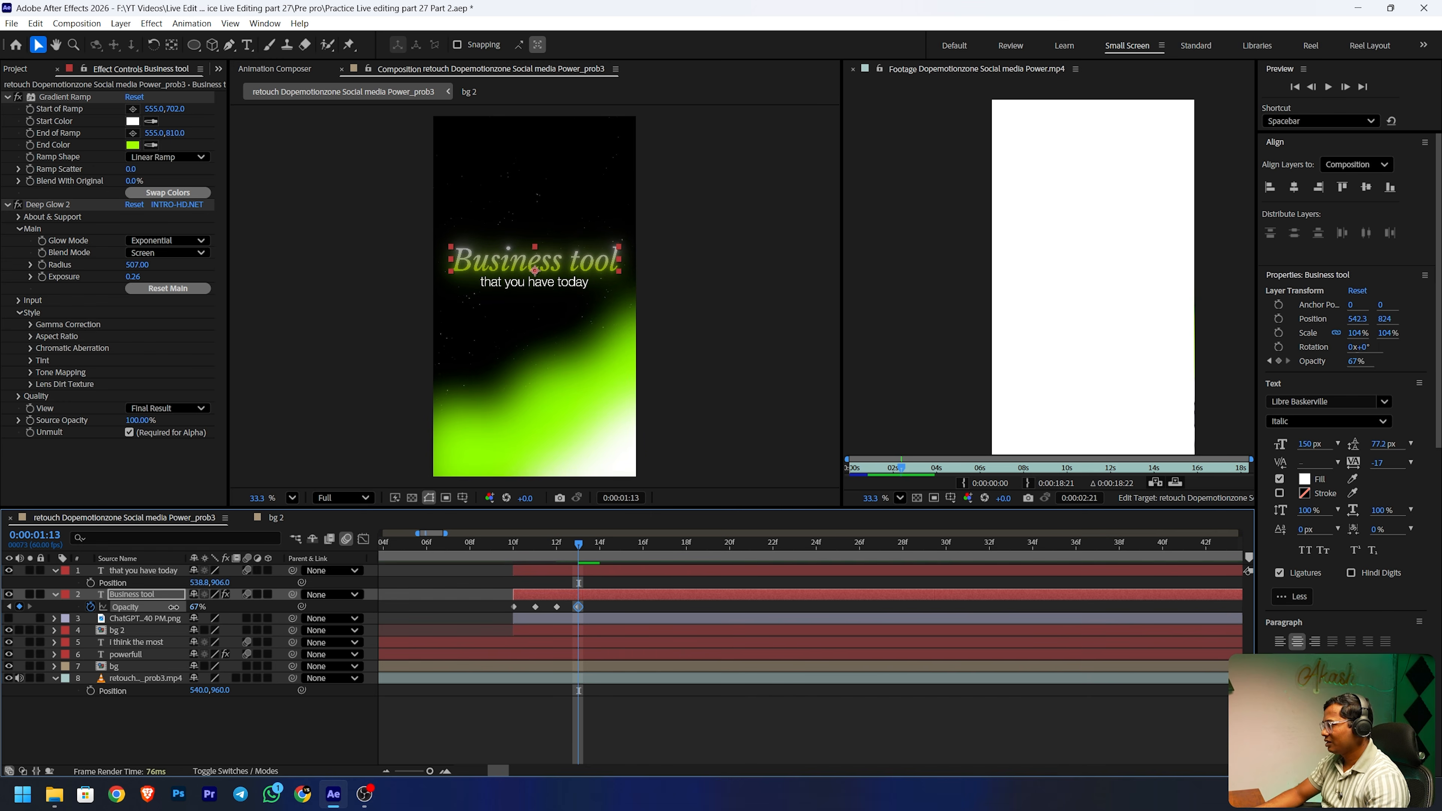
left_click_drag(583, 547, 601, 546)
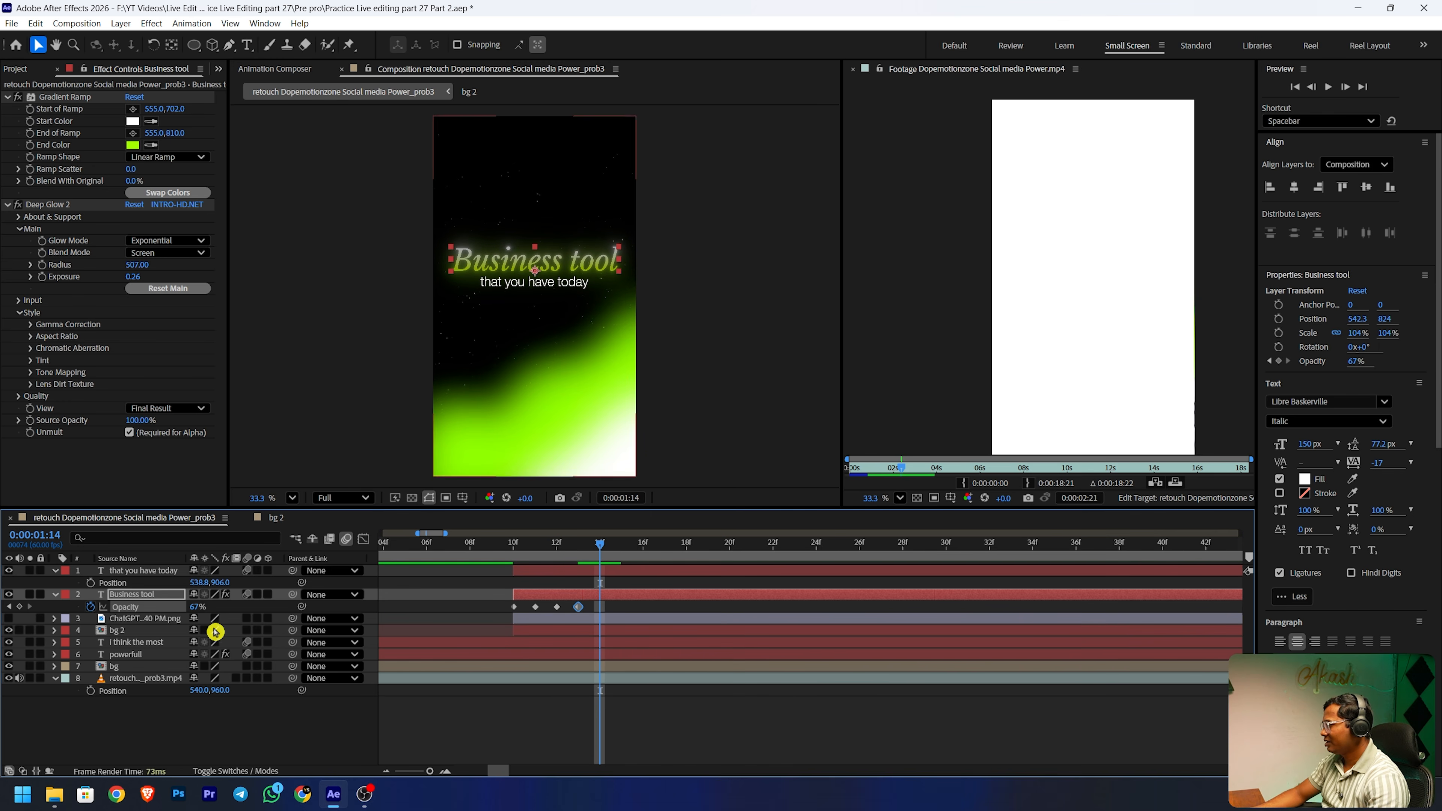
left_click_drag(195, 606, 241, 600)
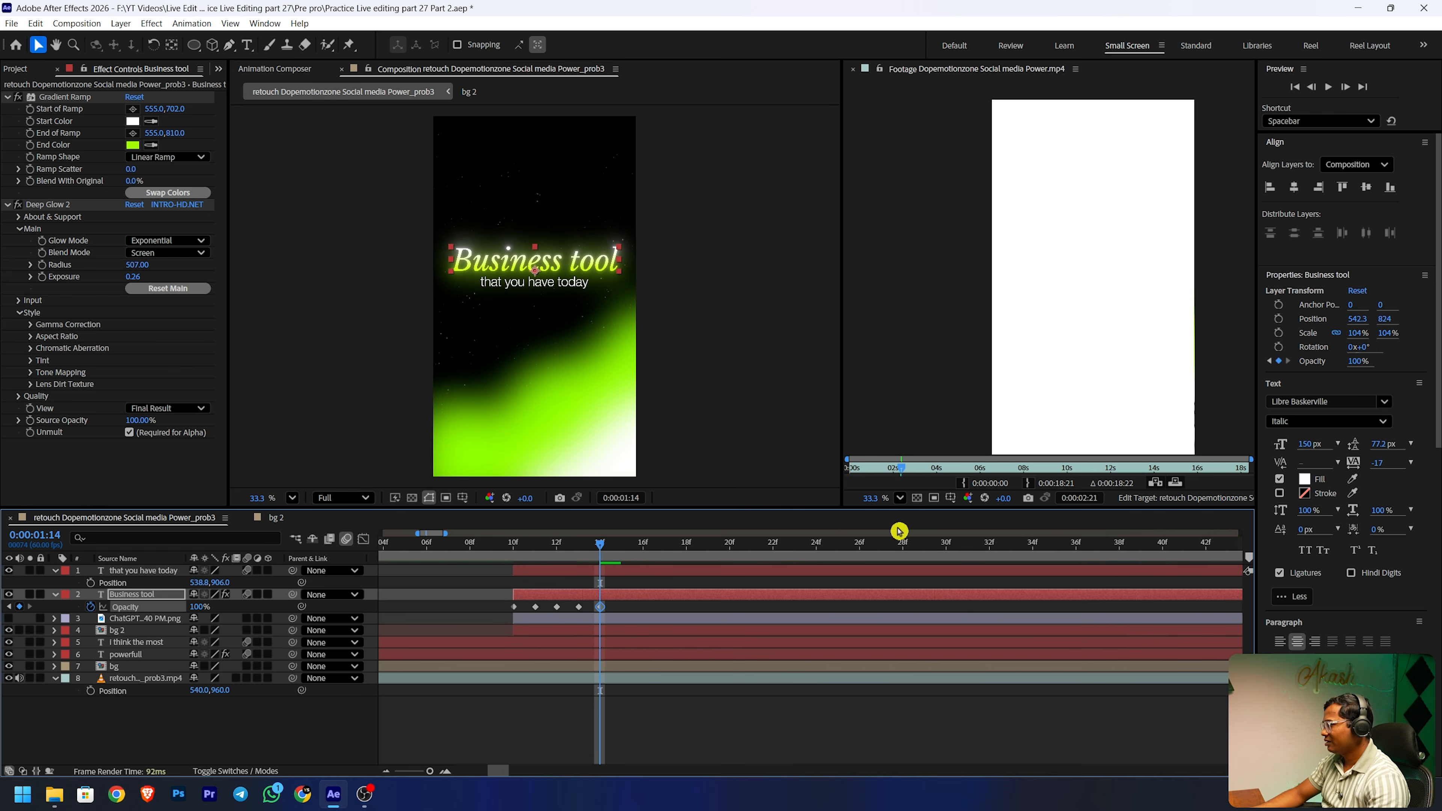
- Add "Business tool" Opacity keyframes of 24% at 0:00:01:15 and 100% at 0:00:01:16, and play back the flicker
left_click(621, 546)
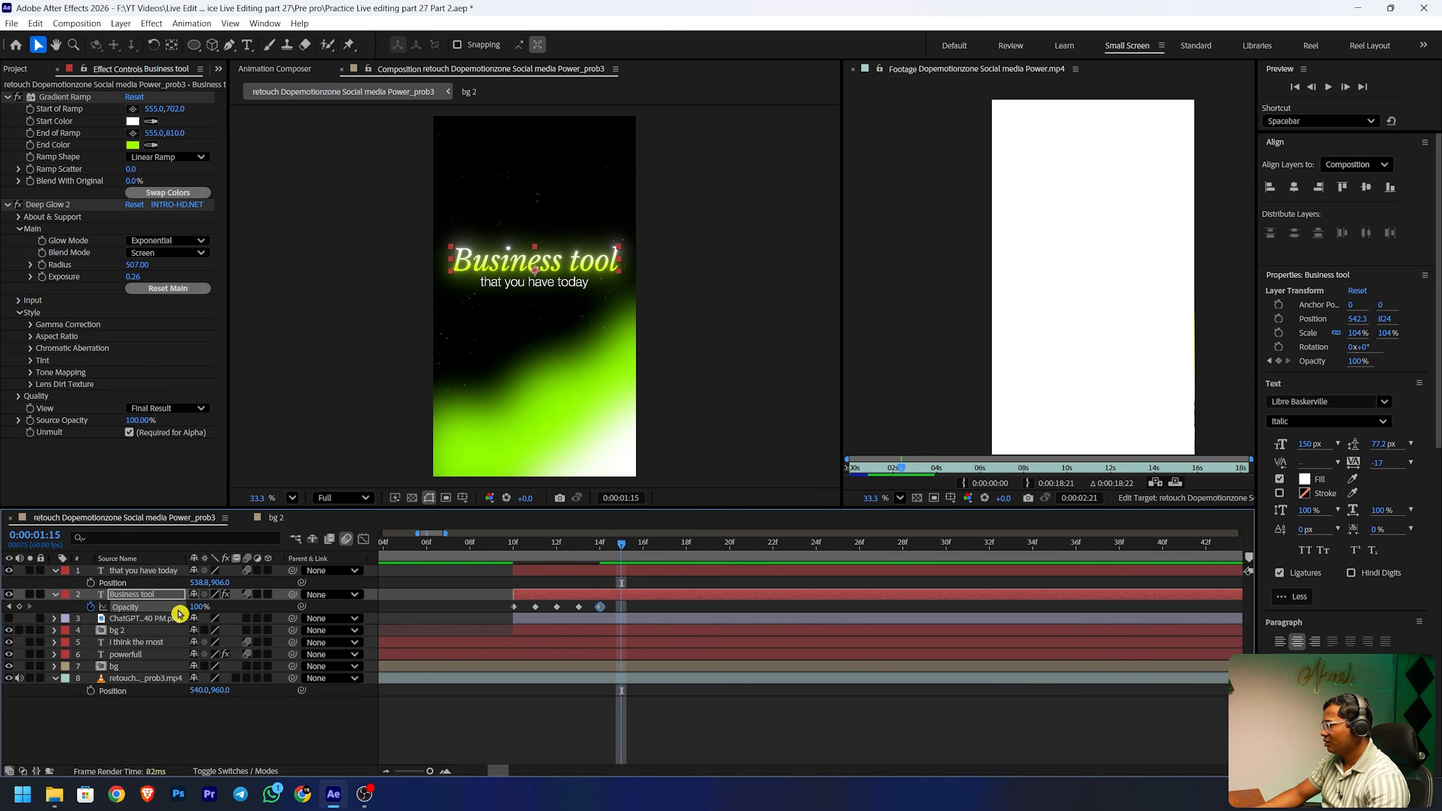
left_click_drag(198, 606, 643, 549)
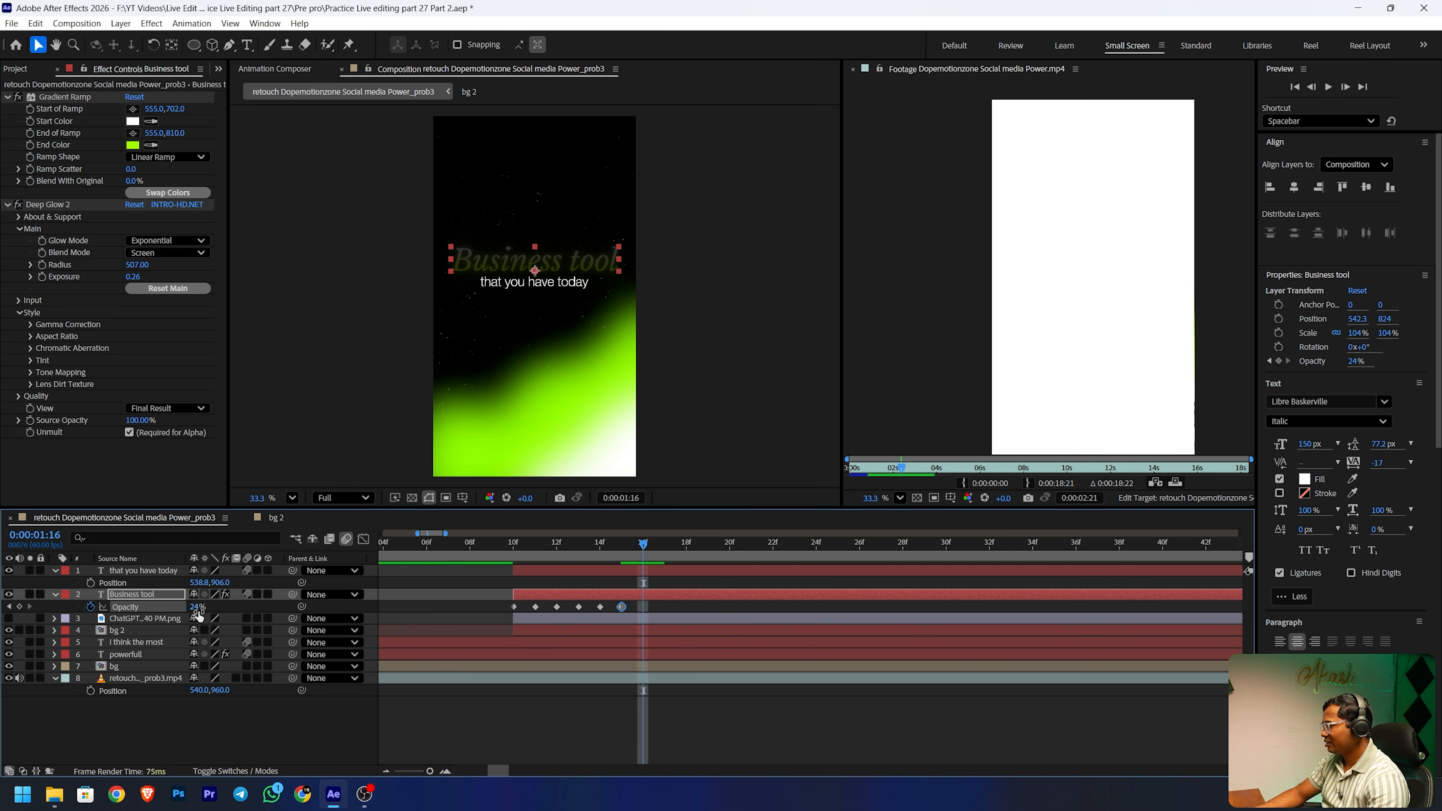
left_click_drag(196, 607, 244, 606)
left_click_drag(642, 547, 507, 558)
left_click(557, 703)
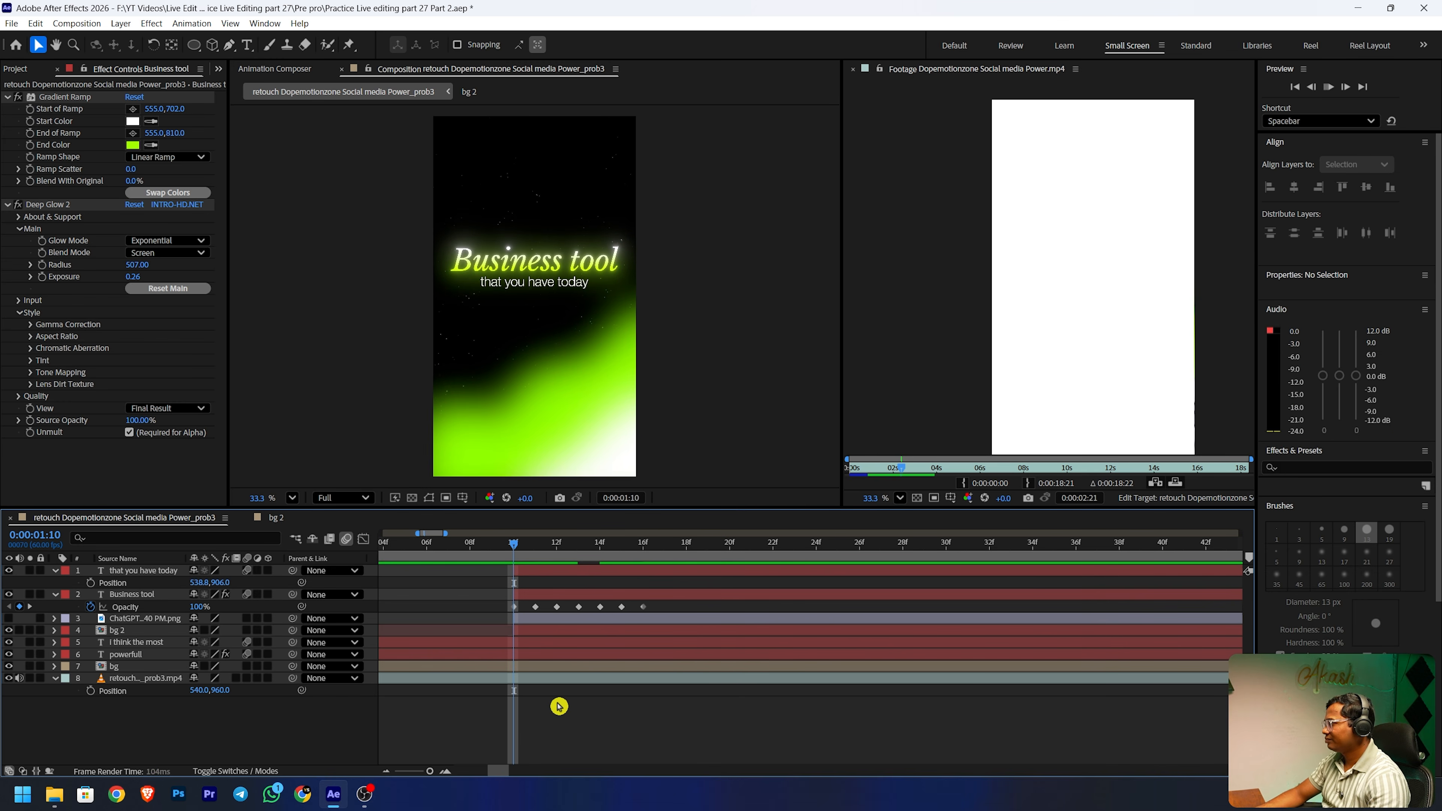
key("space")
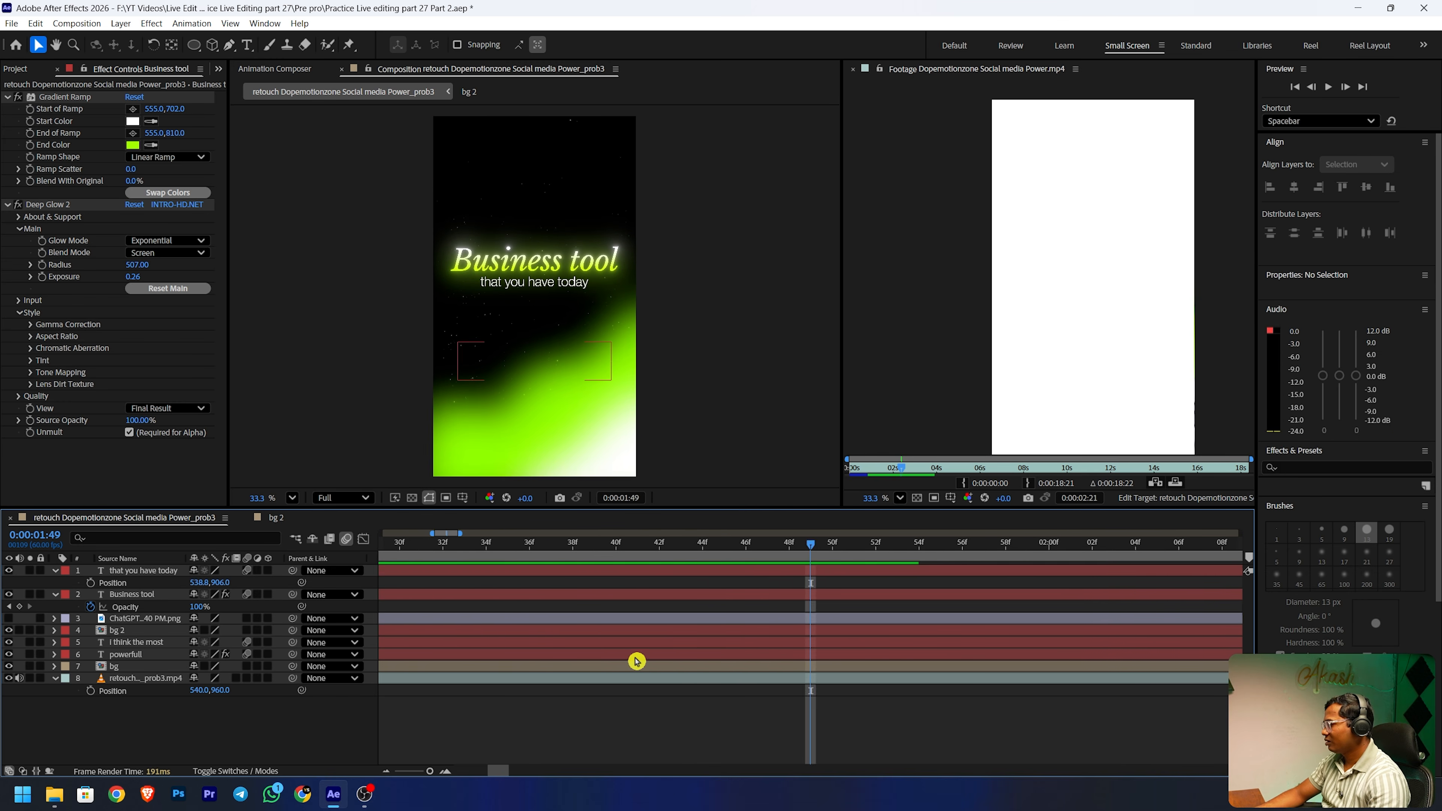
- Space the "Business tool" Opacity keyframes two frames apart and extend the flicker to 0:00:01:26
scroll(637, 661, "down", 3)
left_click(510, 551)
scroll(505, 666, "up", 3)
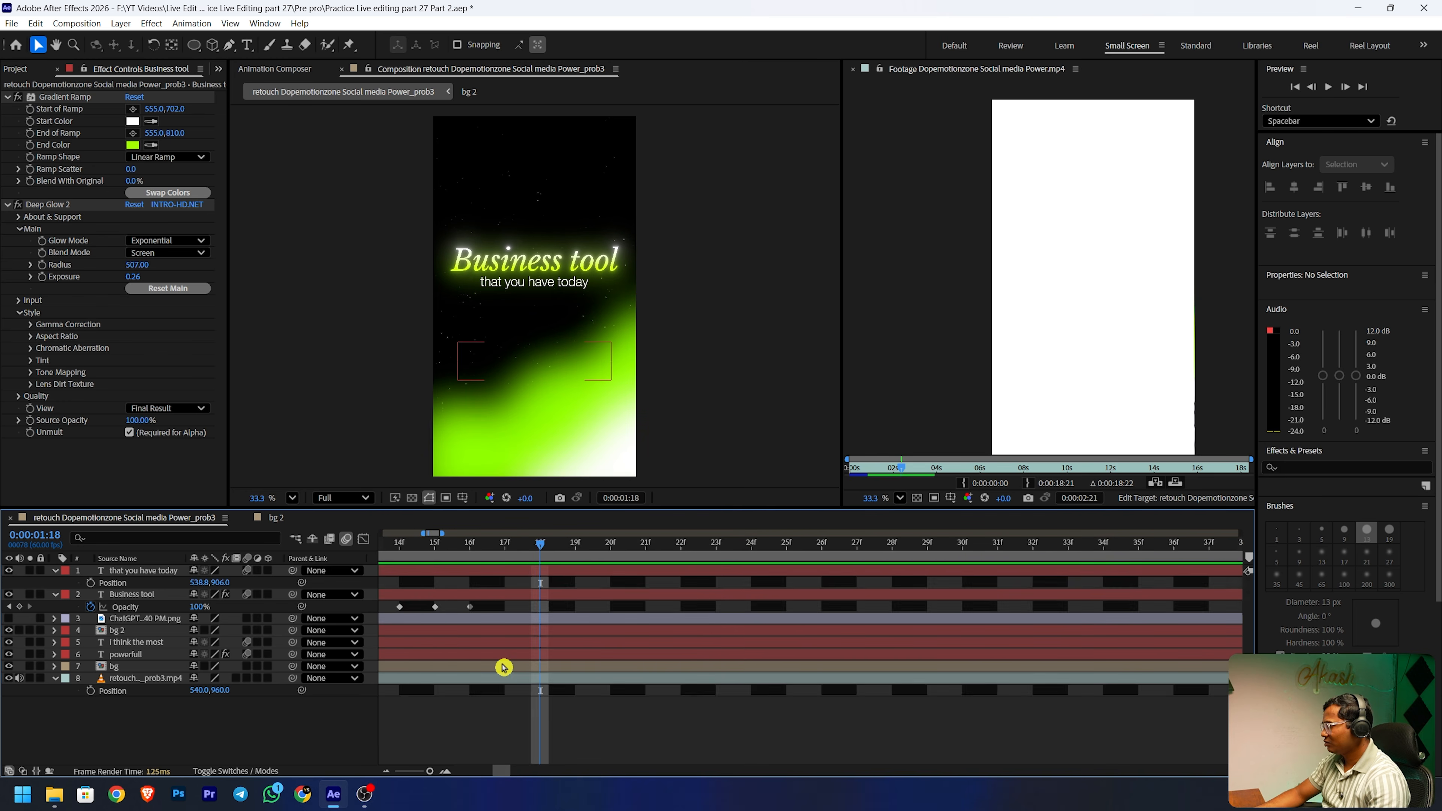
scroll(476, 631, "up", 2)
left_click_drag(531, 603, 425, 612)
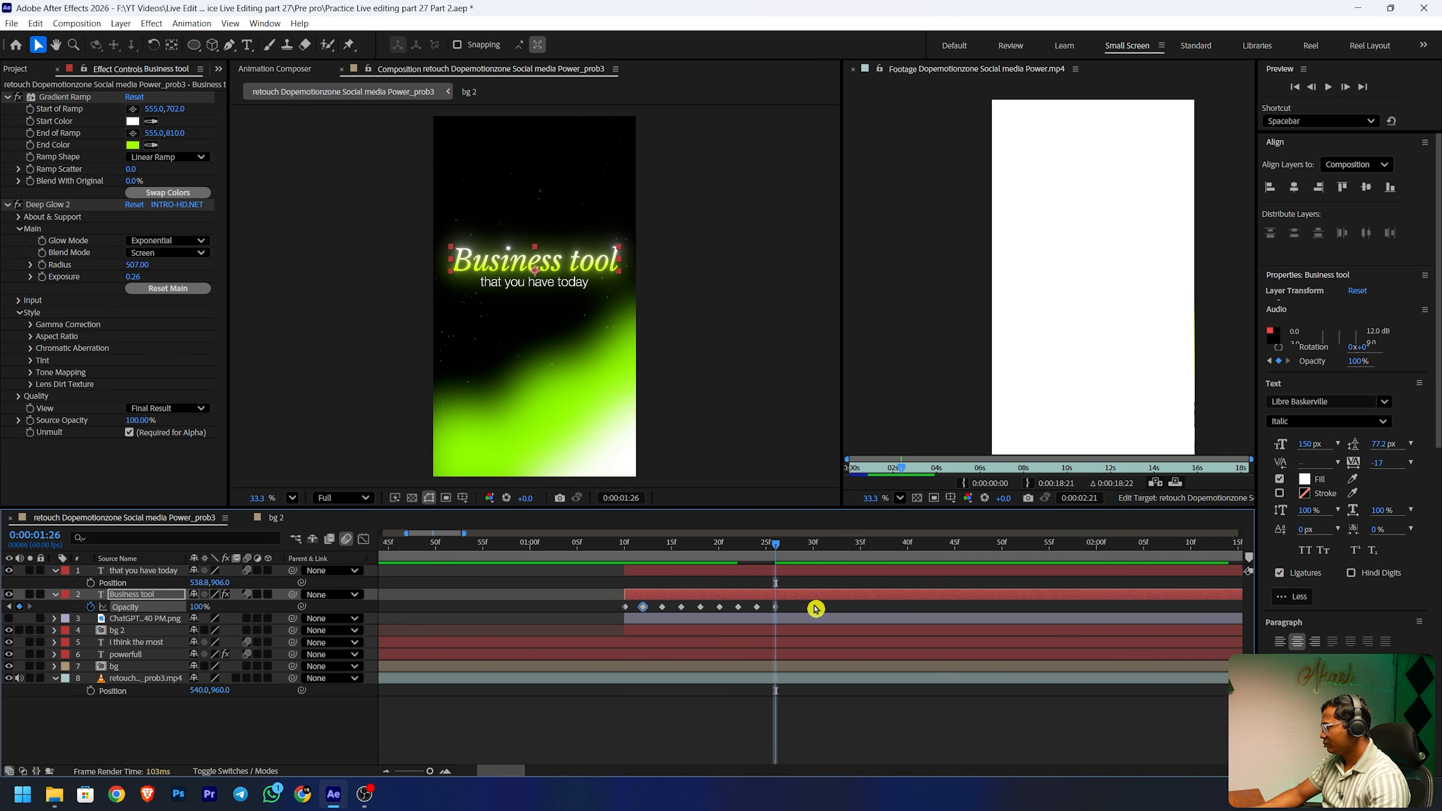
- Space the "Business tool" Opacity keyframes four frames apart, ending at about 0:00:01:42, and play back the slower flicker from 0:00:01:10
left_click_drag(813, 605, 639, 612)
left_click_drag(643, 606, 662, 606)
left_click_drag(818, 604, 703, 606)
left_click_drag(838, 604, 713, 613)
left_click_drag(721, 606, 742, 607)
left_click_drag(850, 604, 748, 613)
left_click_drag(757, 606, 776, 606)
left_click_drag(876, 604, 813, 606)
left_click_drag(885, 604, 823, 612)
left_click_drag(832, 606, 892, 612)
left_click_drag(899, 606, 851, 607)
left_click_drag(729, 544, 624, 544)
left_click(501, 712)
key("space")
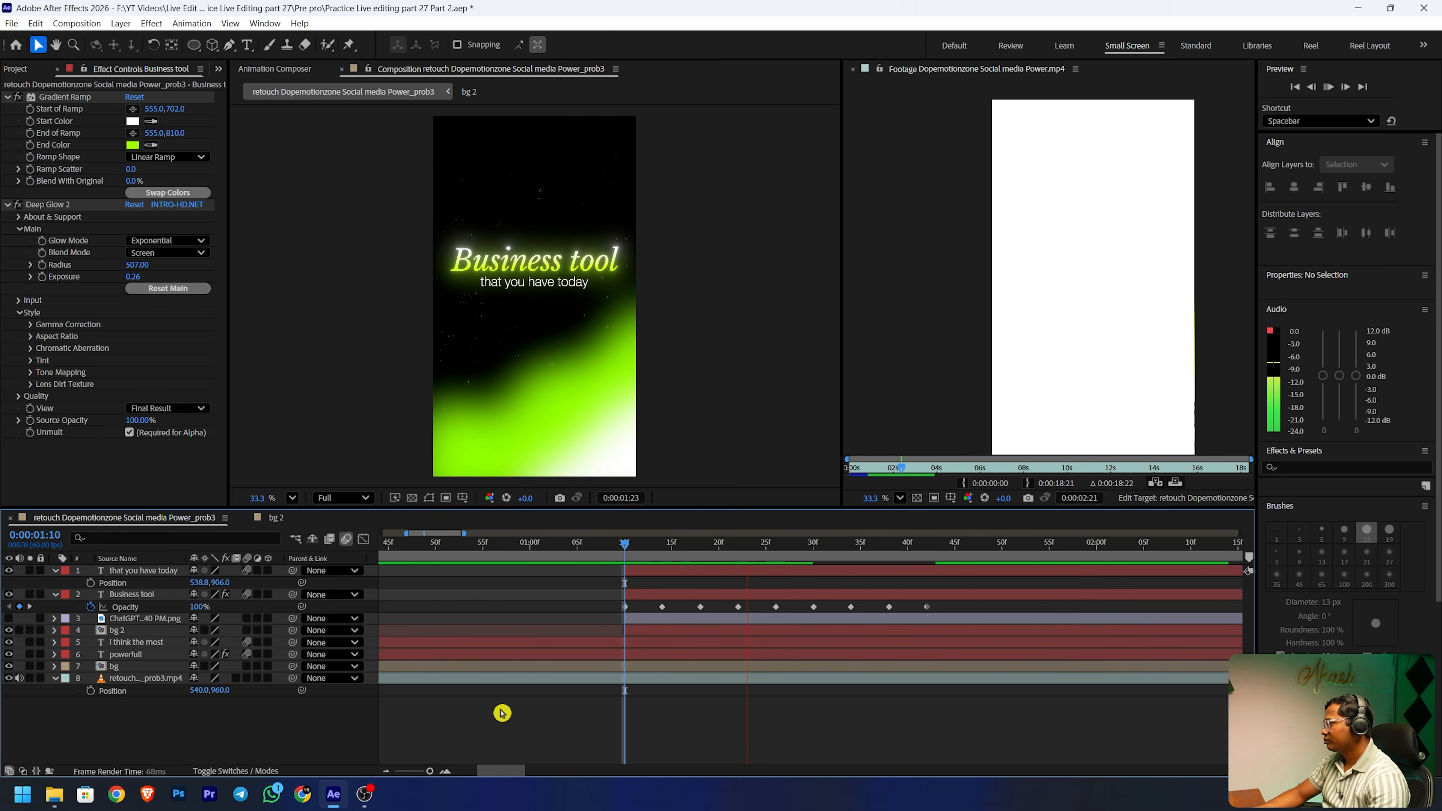
key("space")
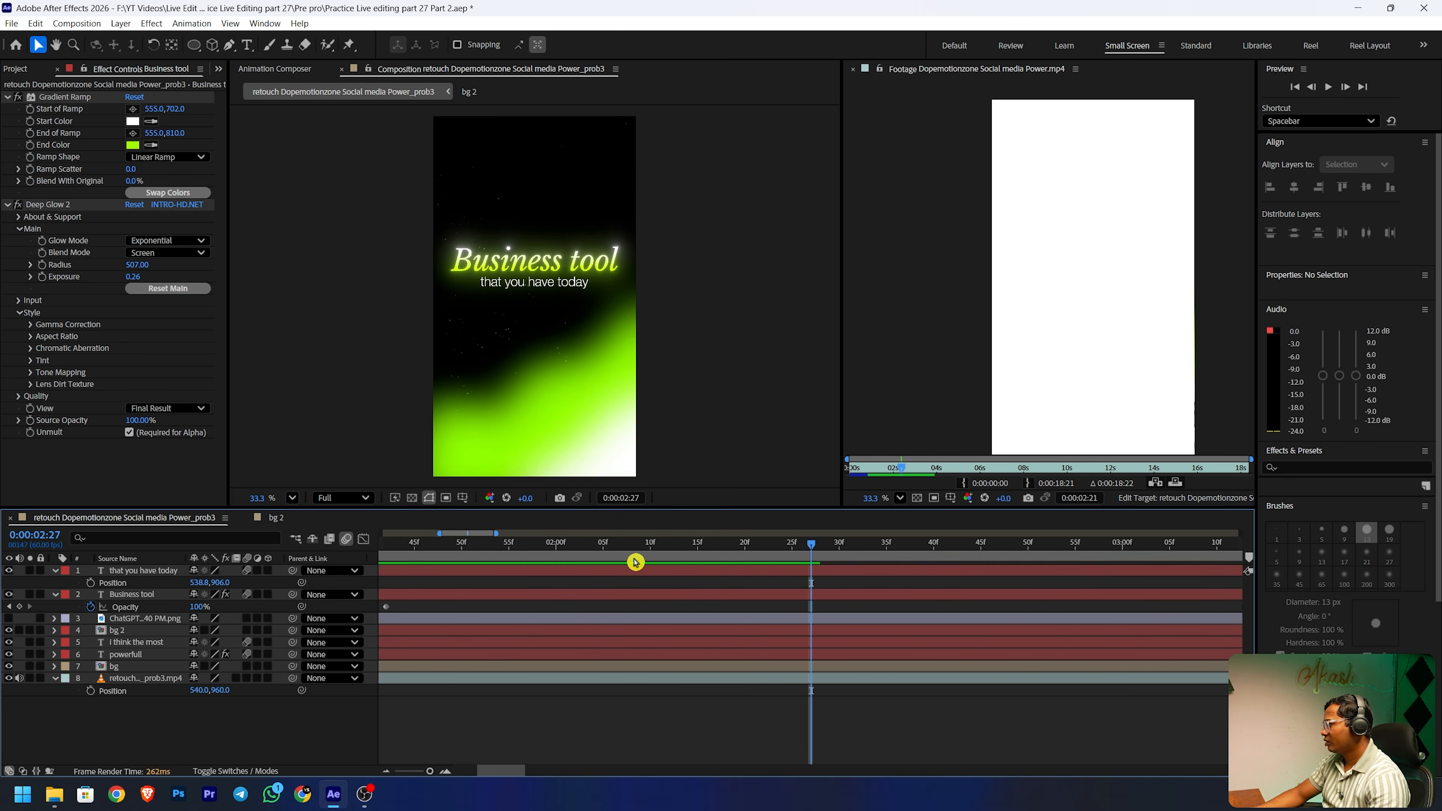
- Add a text animator with Position and Opacity properties to the "that you have today" layer
key("minus")
left_click(686, 544)
left_click(54, 595)
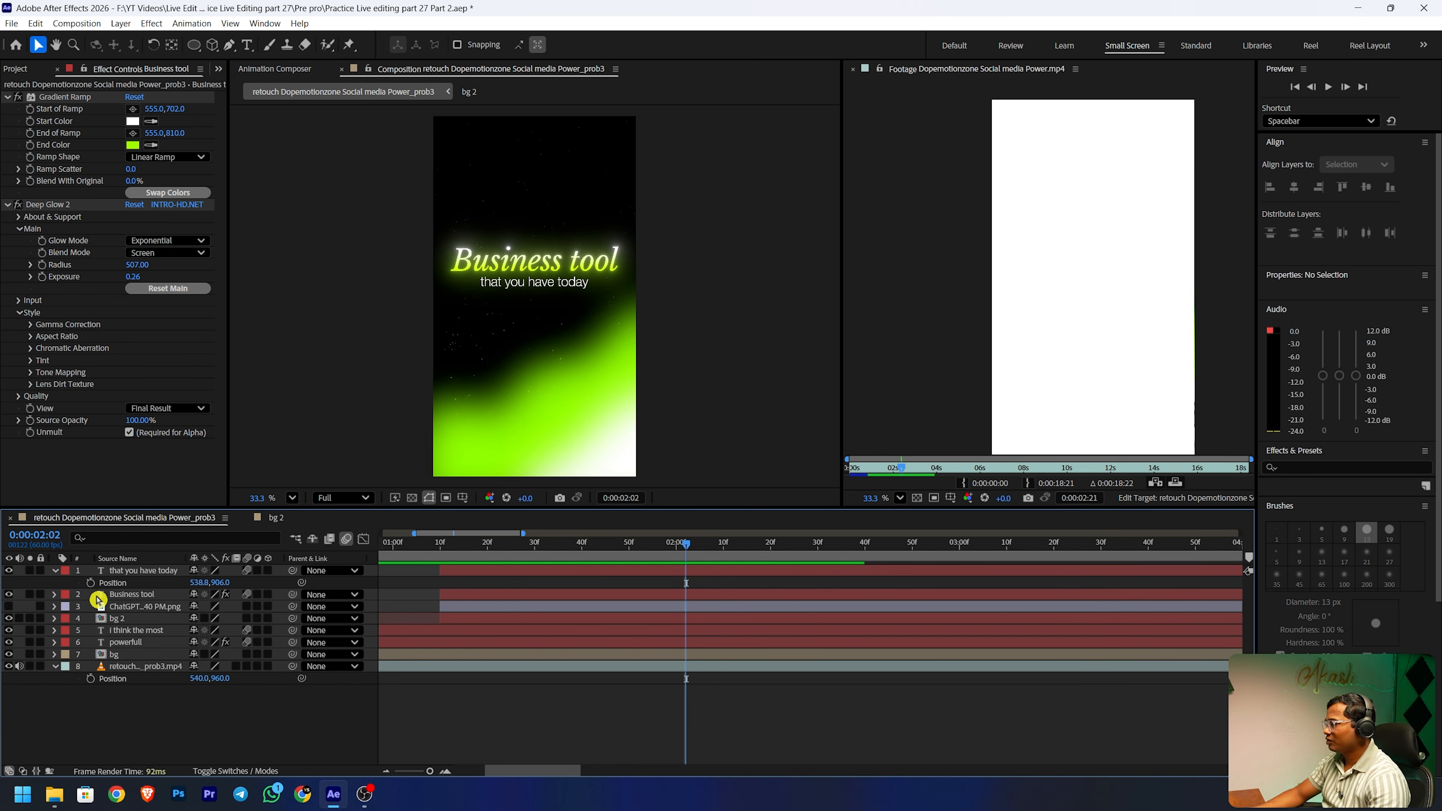
left_click(131, 571)
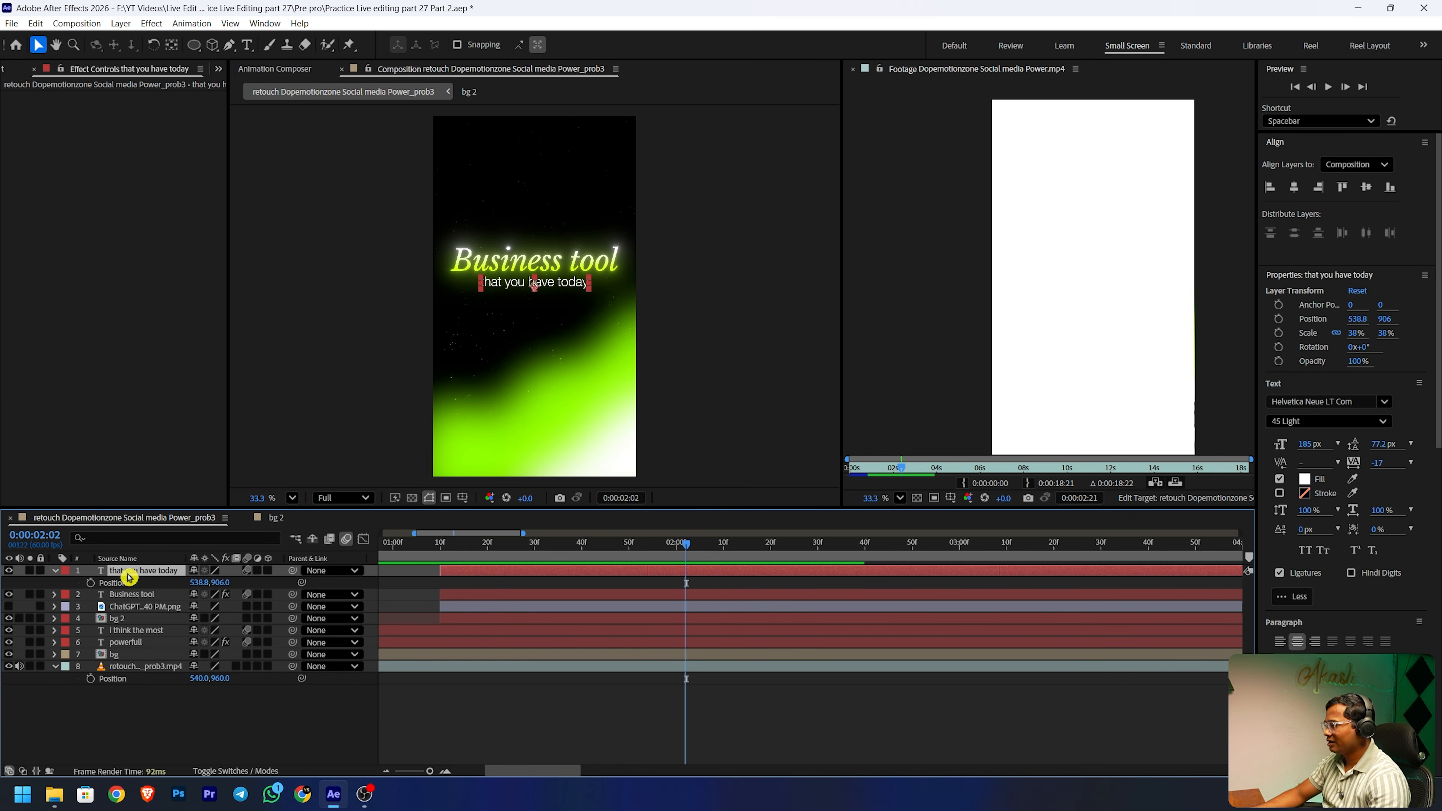
left_click(55, 570)
left_click(54, 571)
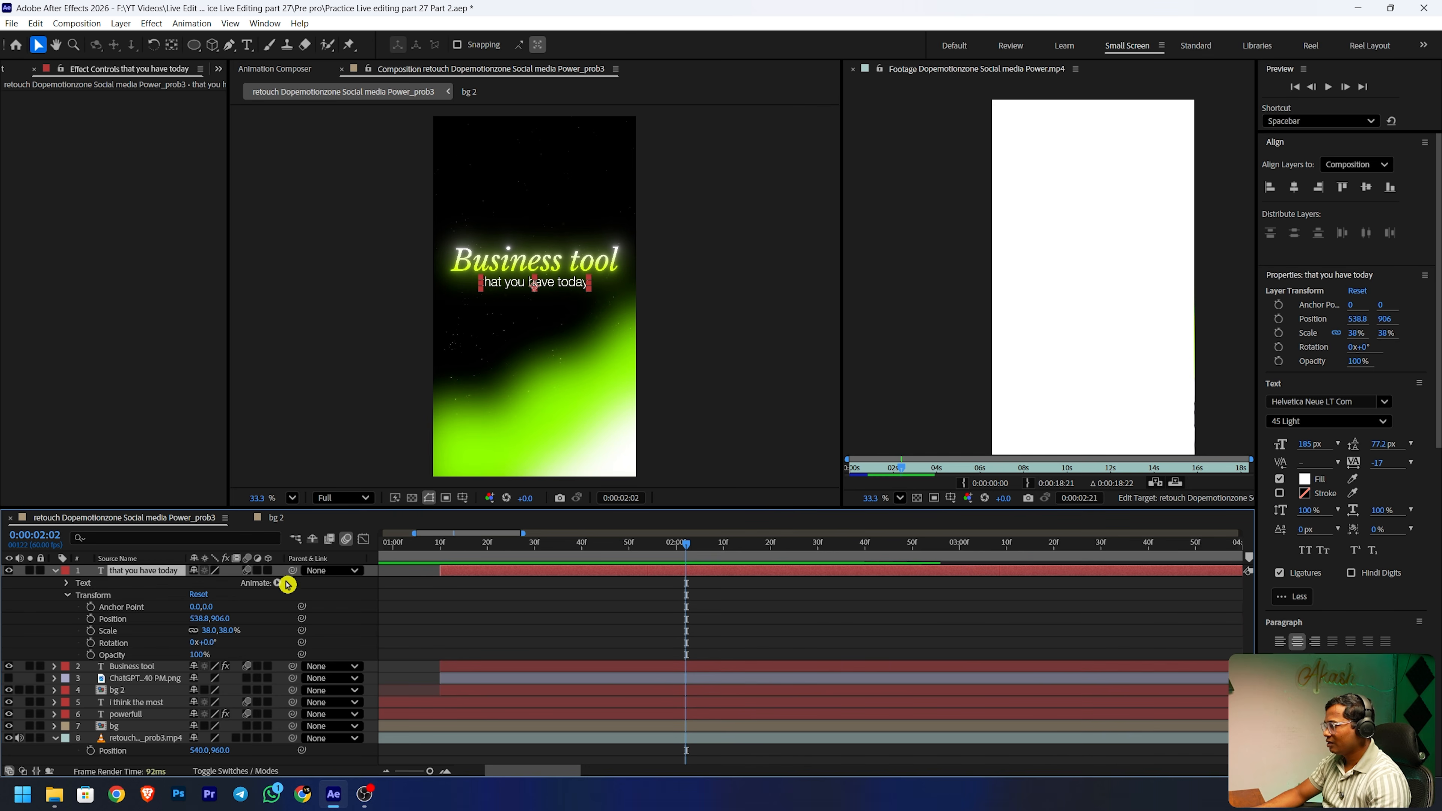
left_click(278, 585)
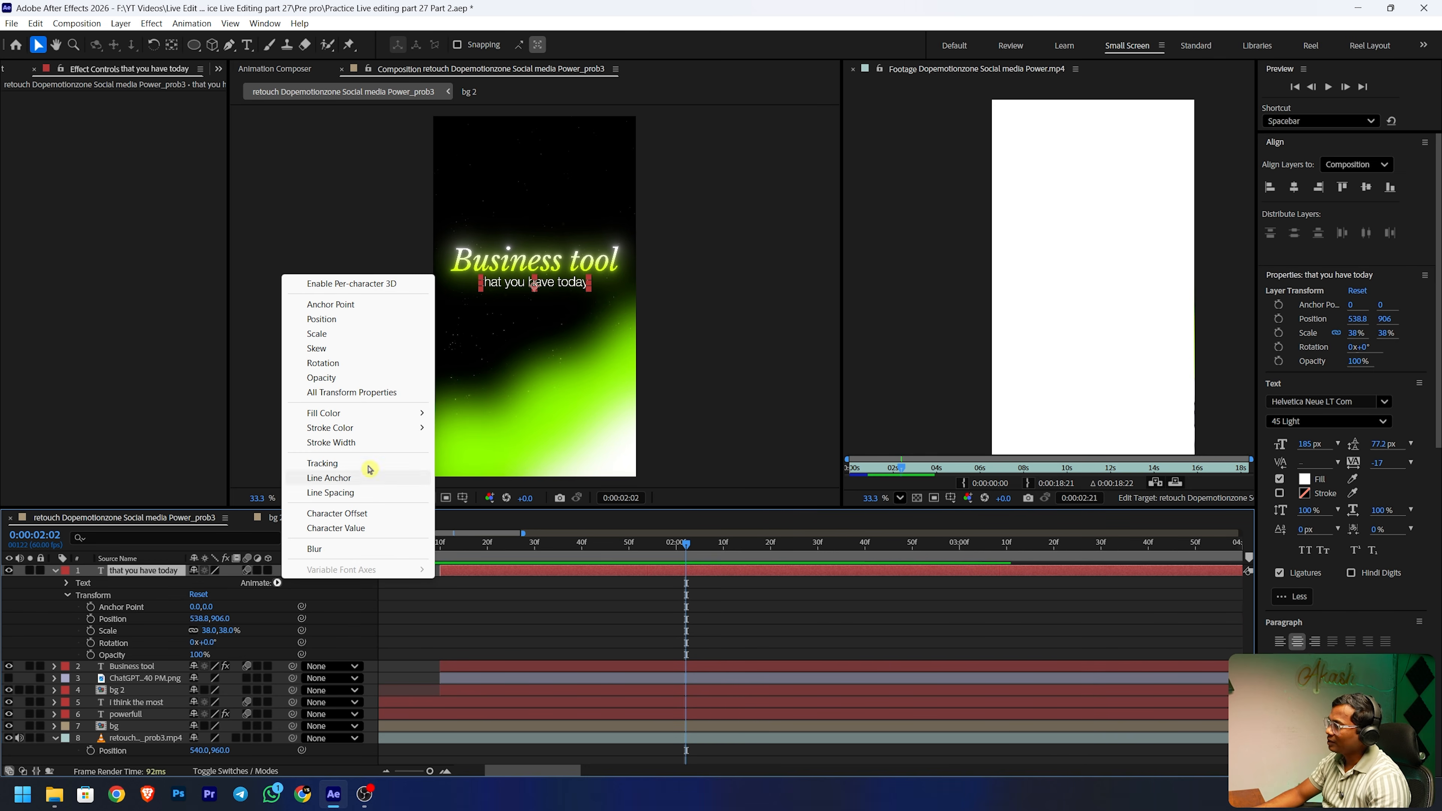
left_click(352, 320)
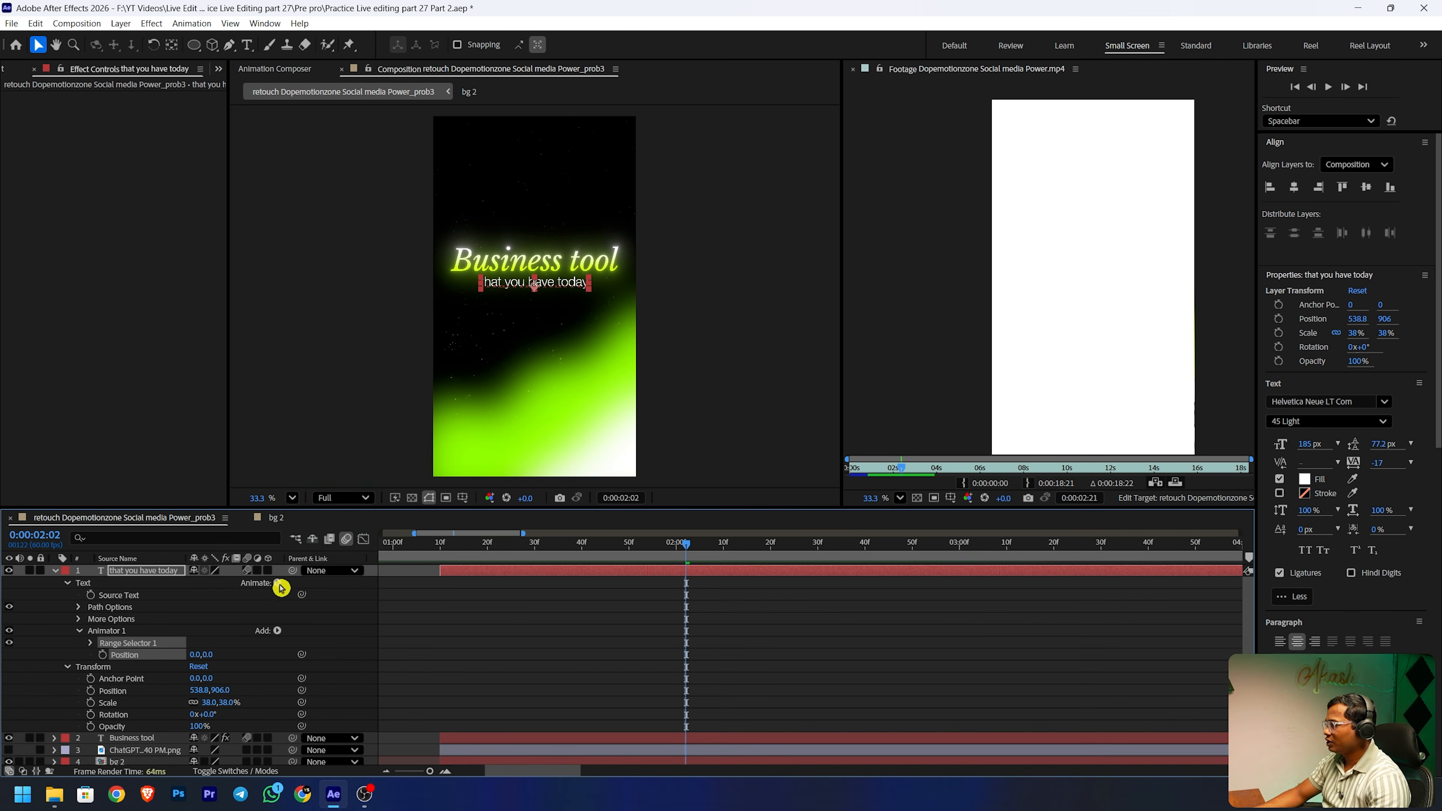
left_click(280, 631)
mouse_move(309, 637)
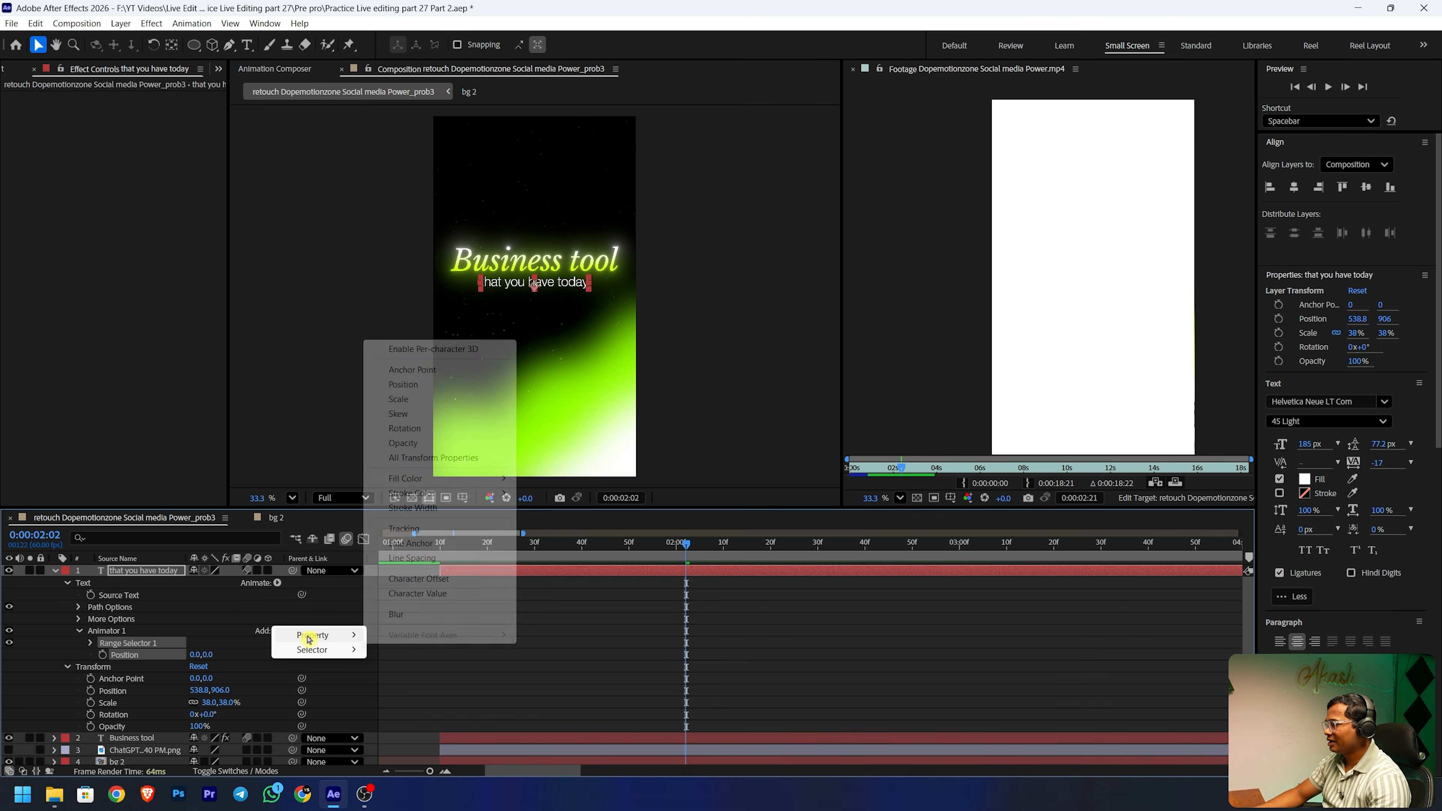
left_click(404, 443)
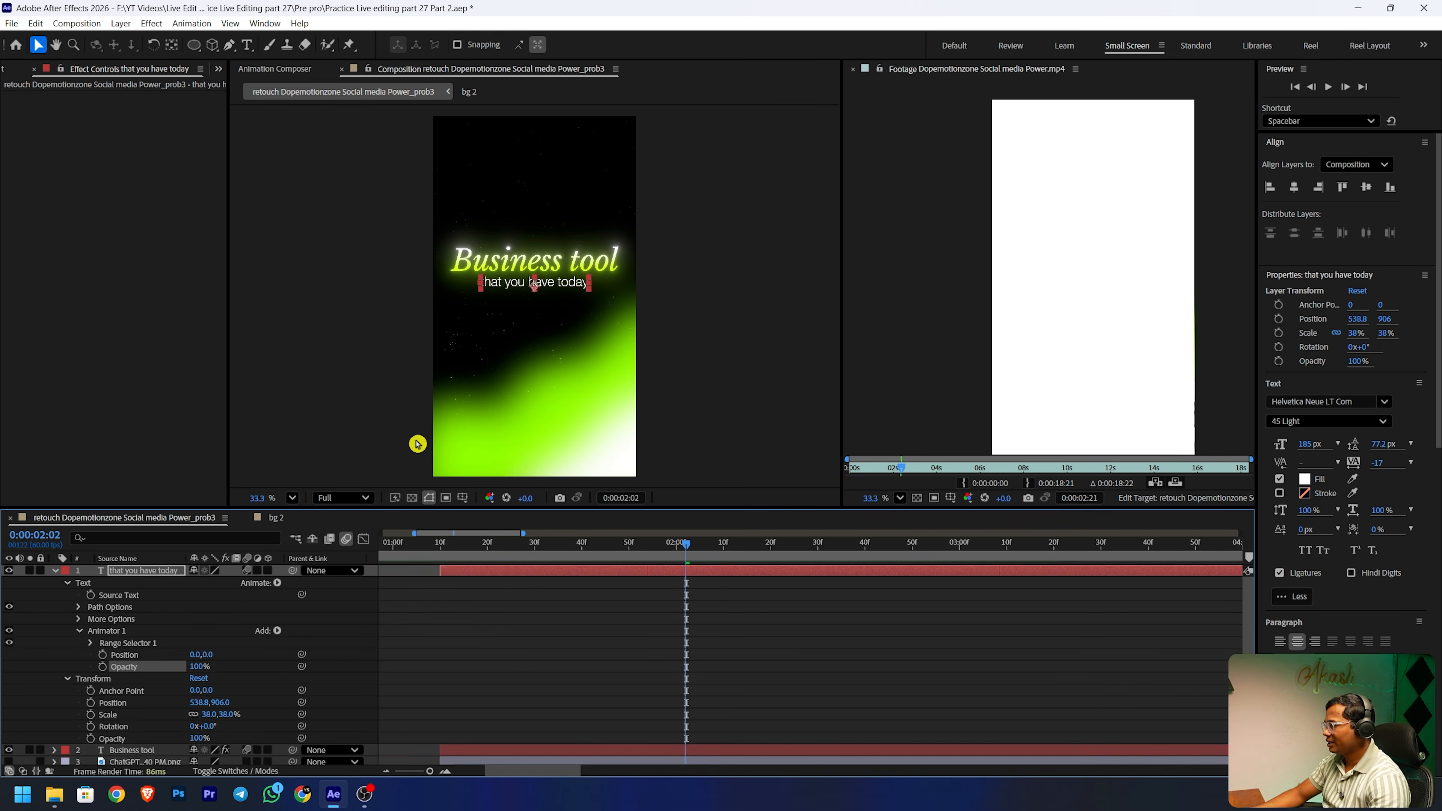
- Set the "that you have today" text animator's Opacity to 0% and its Position to 0, 280
scroll(266, 658, "down", 2)
left_click_drag(199, 630, 4, 615)
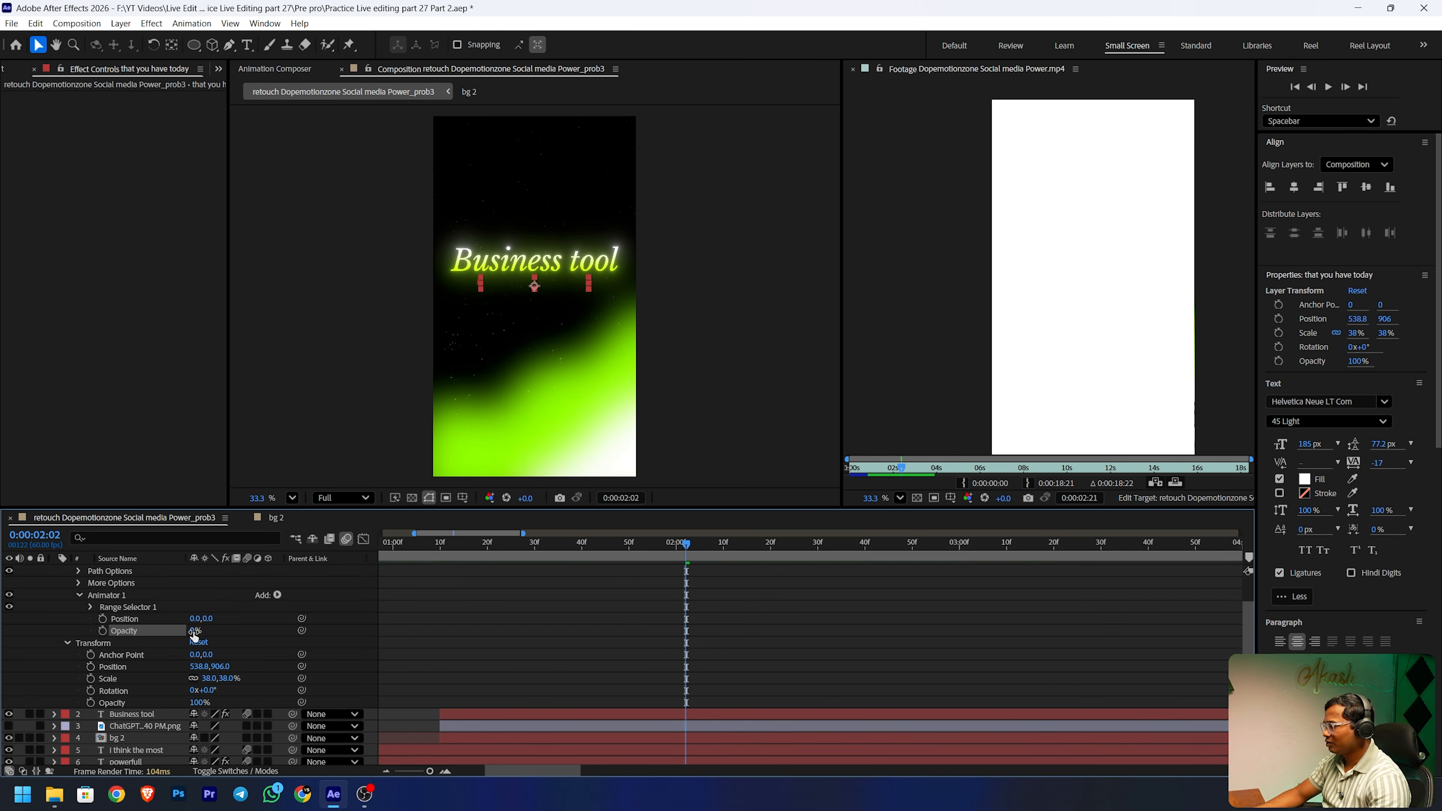
left_click_drag(209, 618, 266, 604)
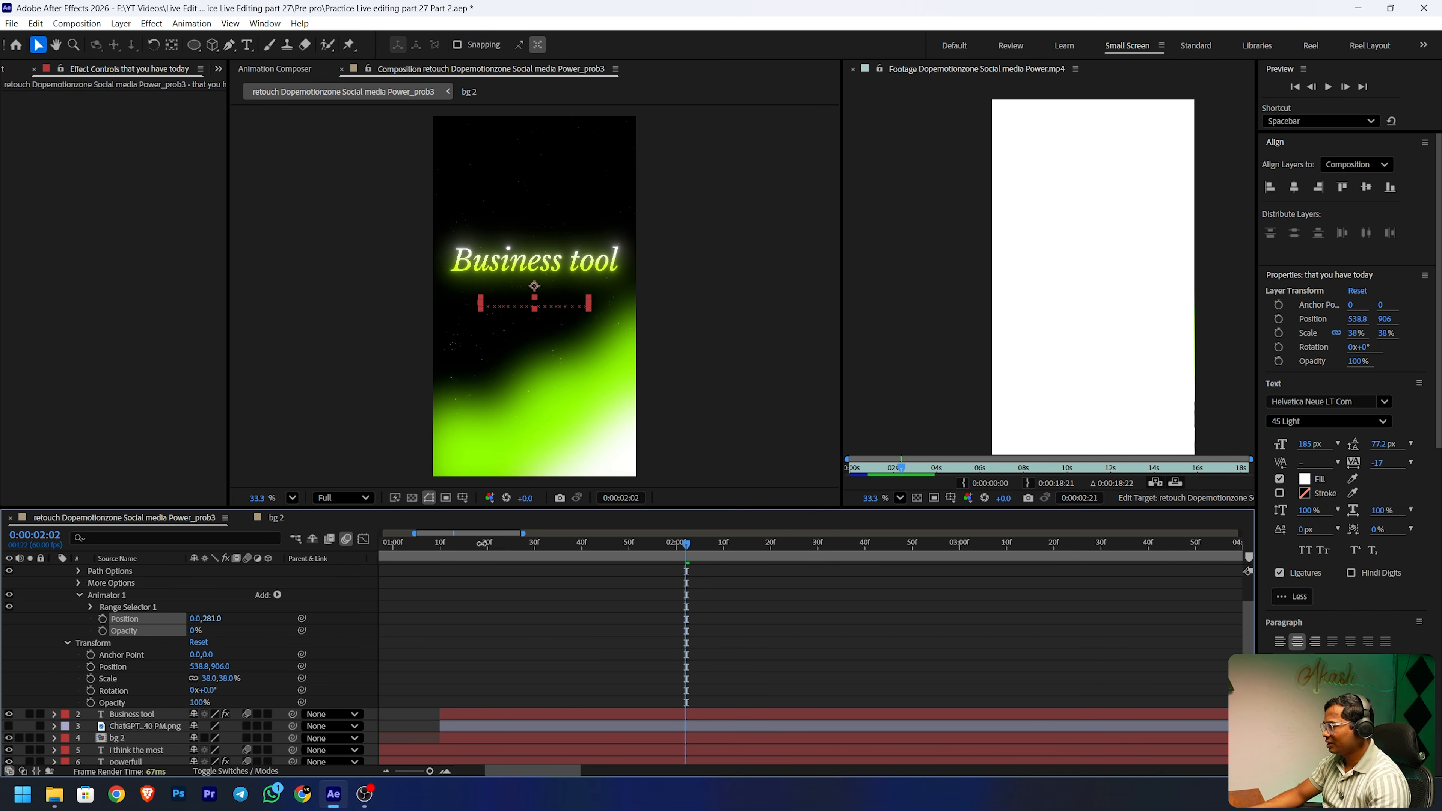
left_click_drag(482, 543, 480, 545)
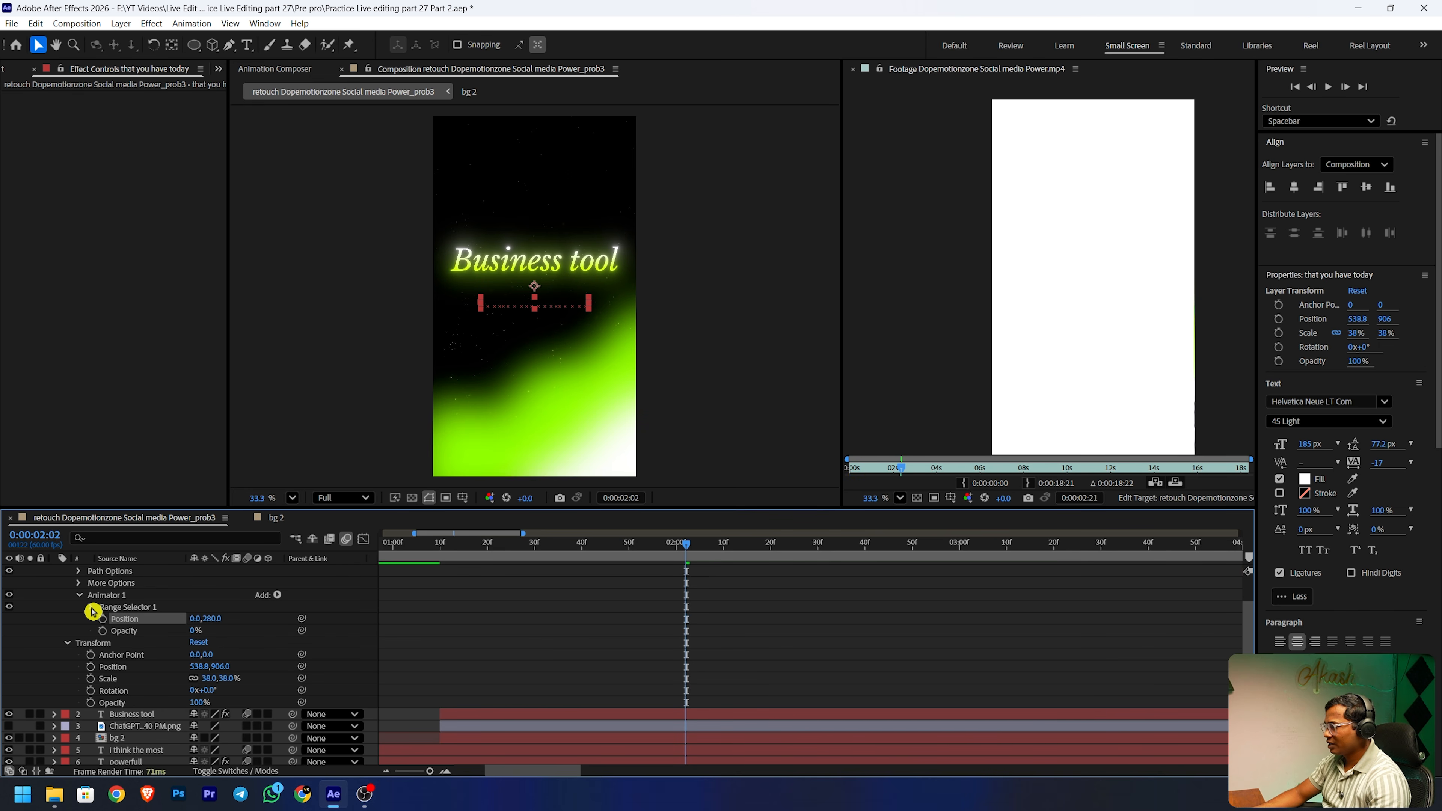
- Base Range Selector 1 of the "that you have today" animator on Words
left_click(92, 607)
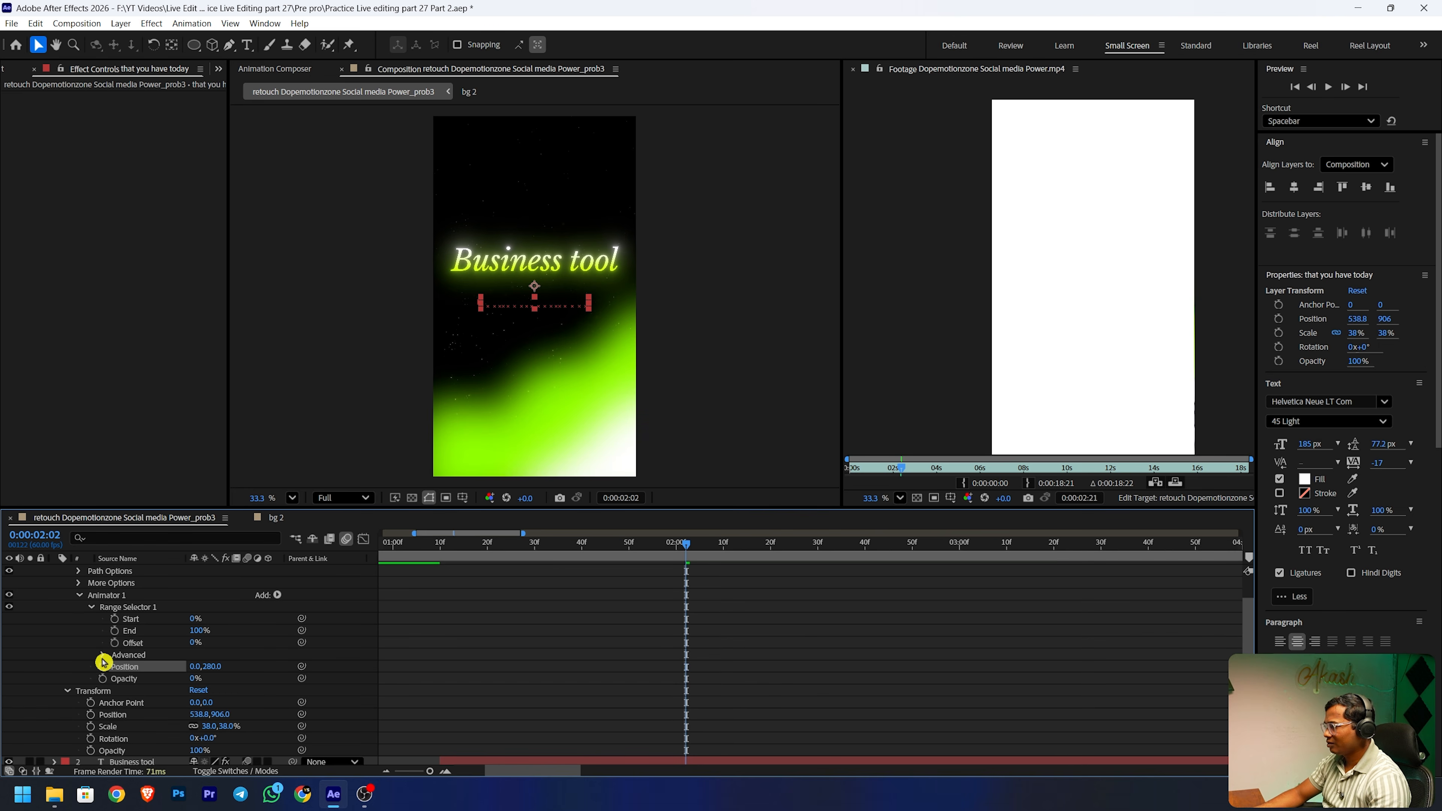
left_click(102, 656)
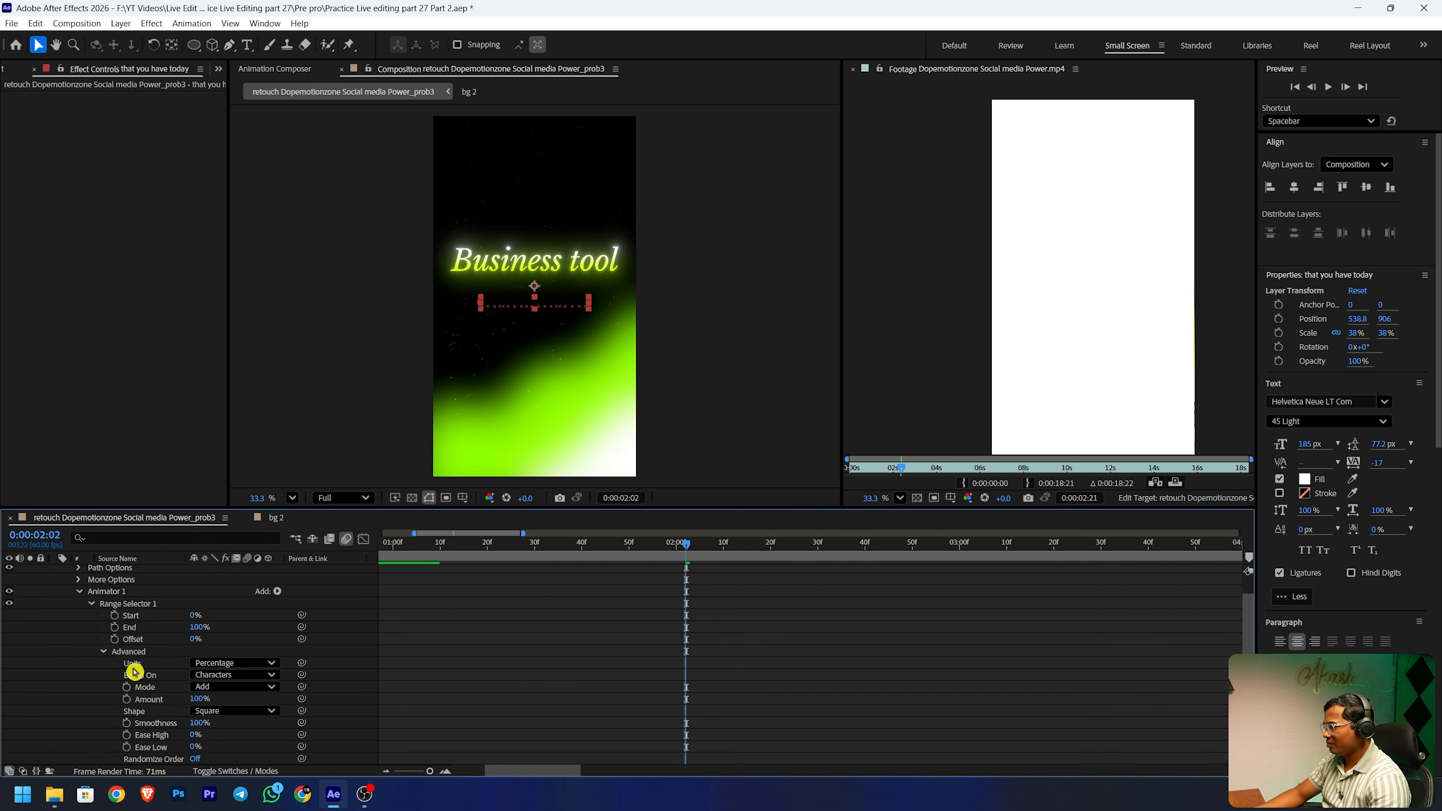
left_click(218, 675)
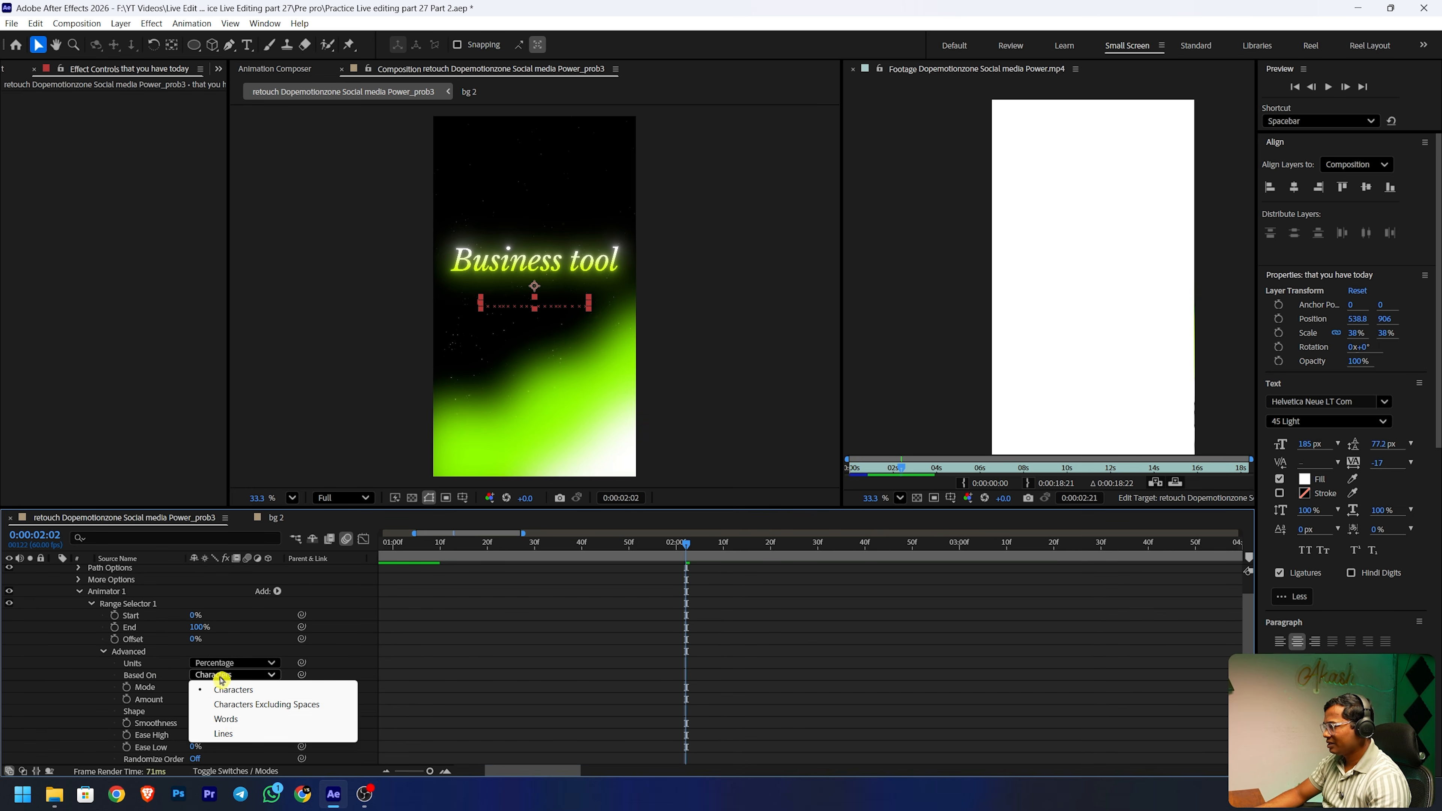
left_click(226, 719)
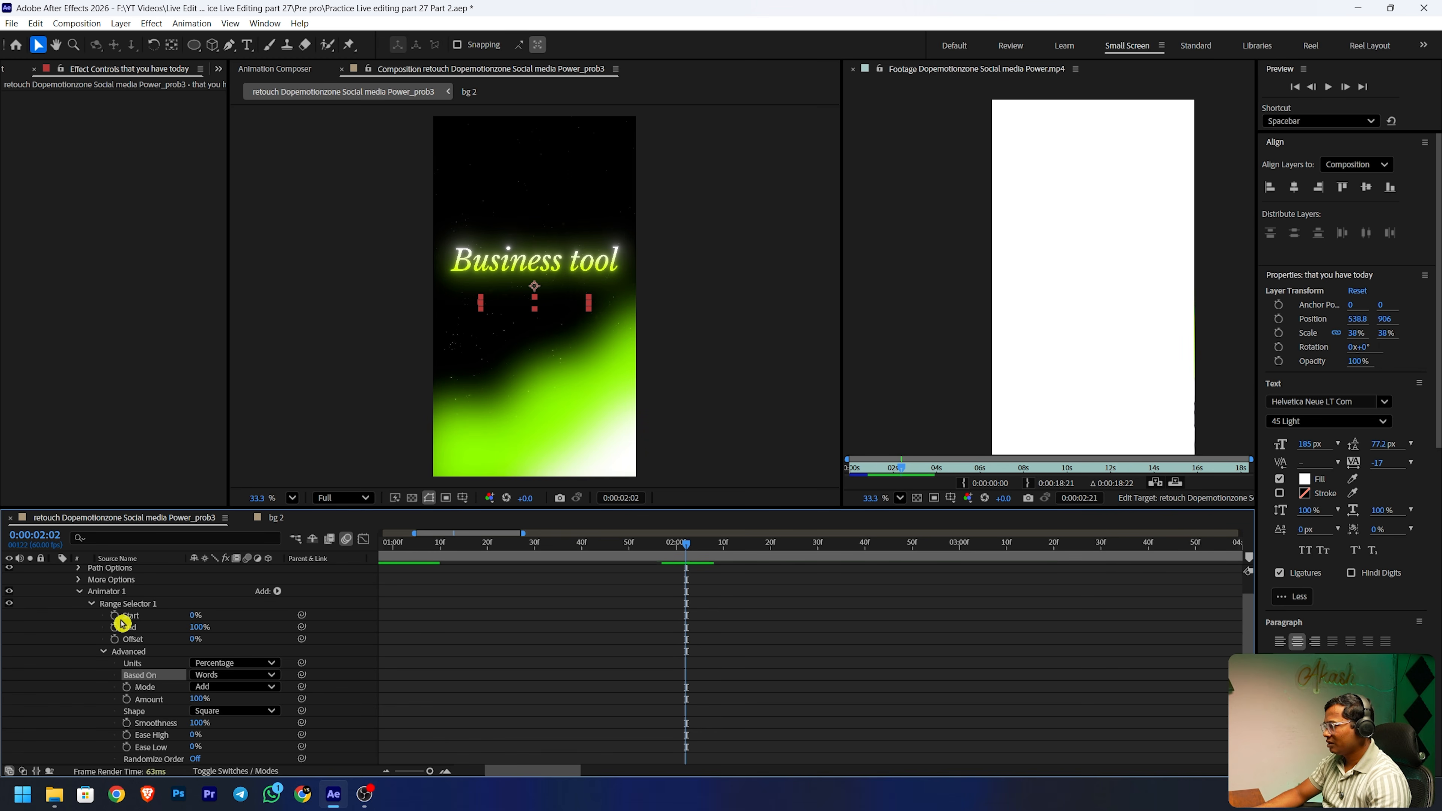
- Keyframe the range selector's Start at 0% at about 0:00:01:12 and 100% at 0:00:02:02
left_click(114, 615)
scroll(749, 660, "up", 1)
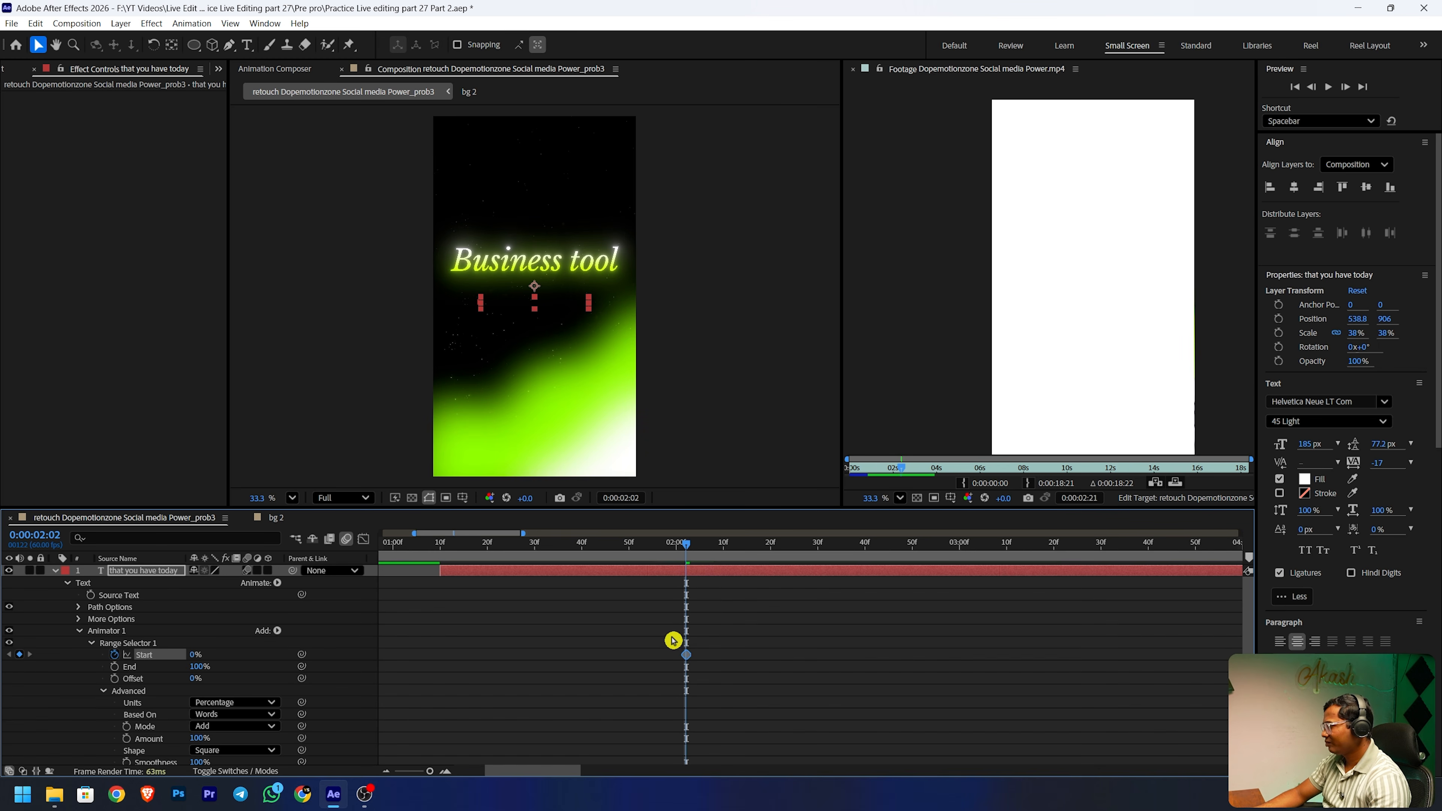
left_click_drag(685, 655, 451, 645)
left_click_drag(193, 659, 310, 638)
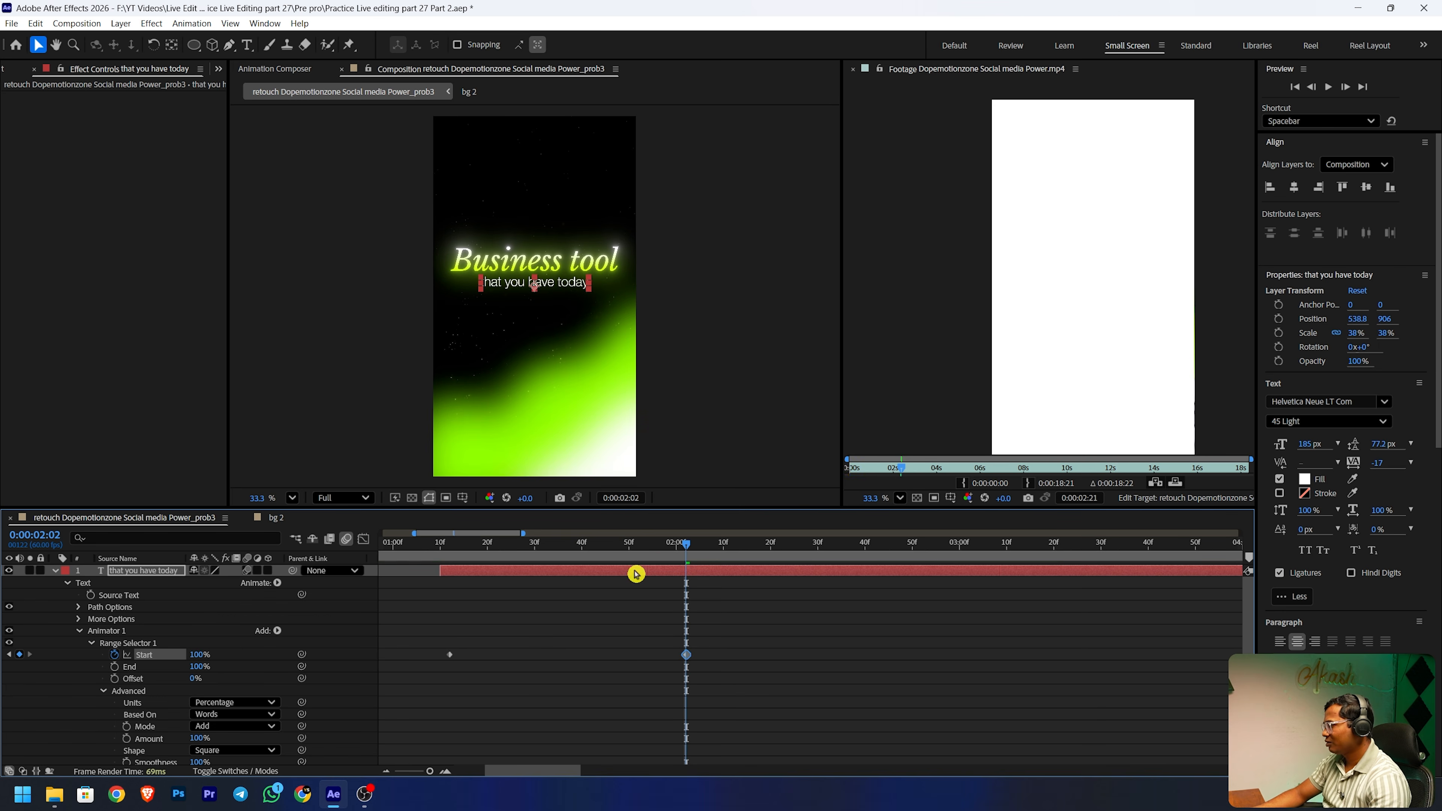
- Preview the word reveal and delay its Start keyframes to 0:00:01:32 and about 0:00:02:28
left_click_drag(684, 545, 431, 550)
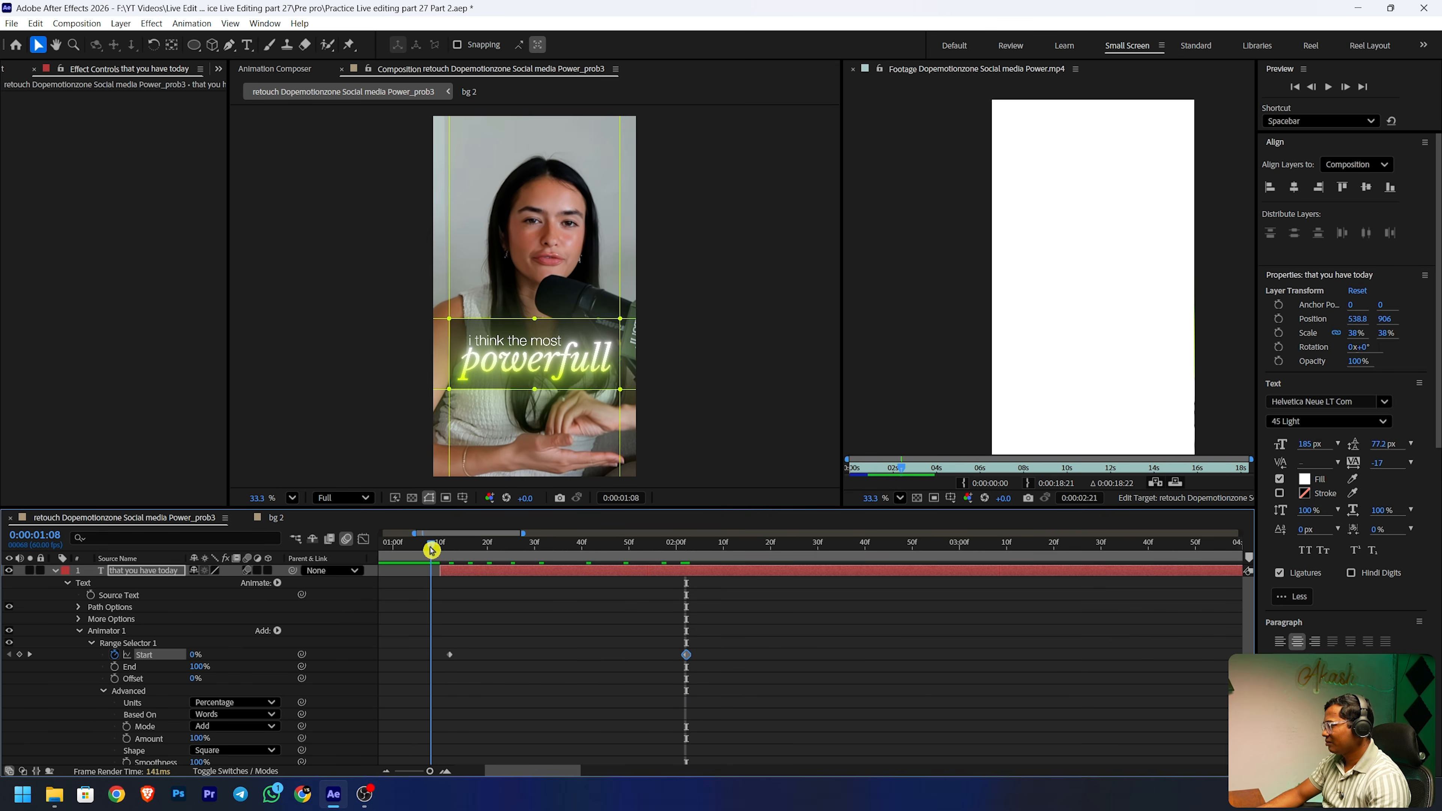
key("space")
left_click_drag(686, 654, 797, 660)
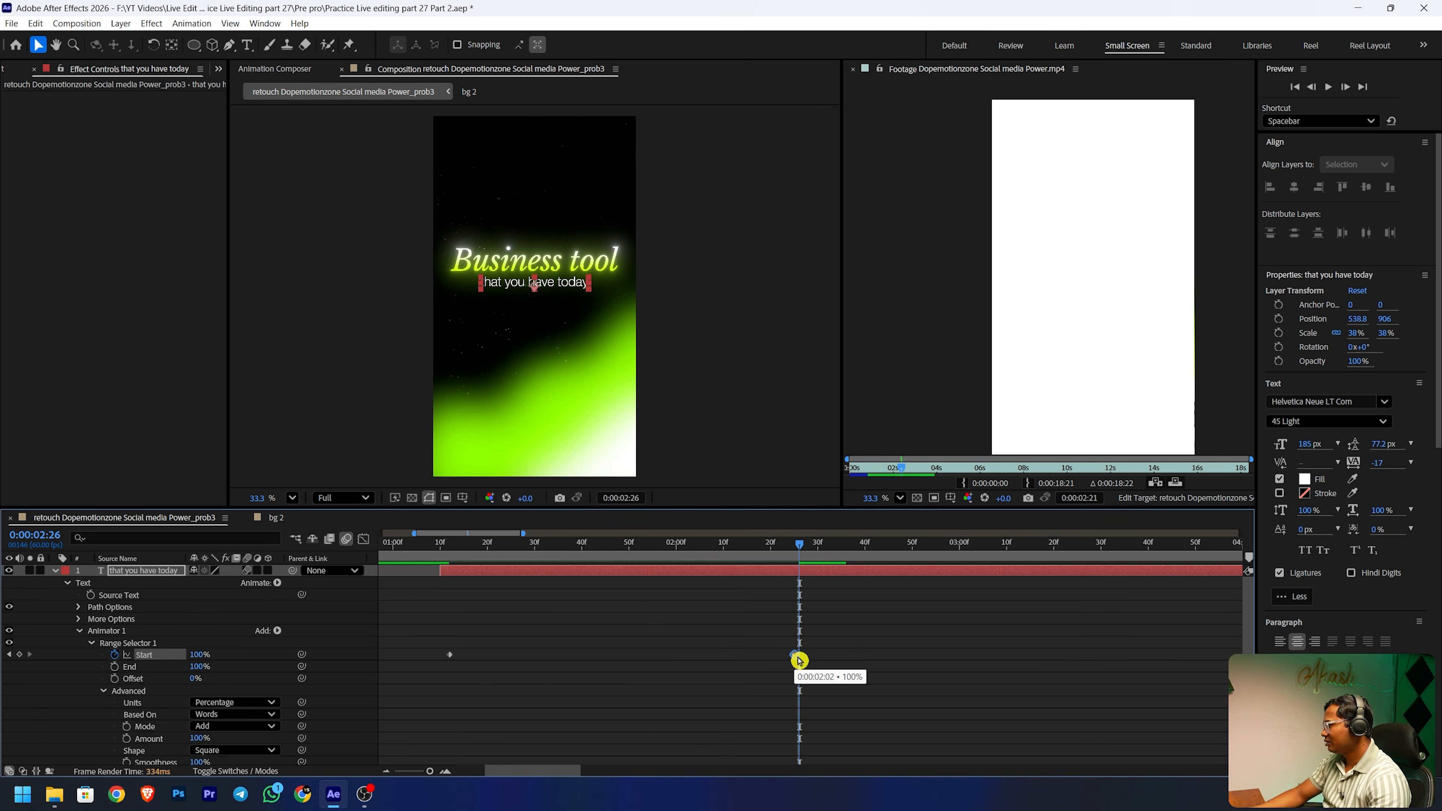
left_click_drag(450, 654, 572, 655)
left_click(440, 555)
key("space")
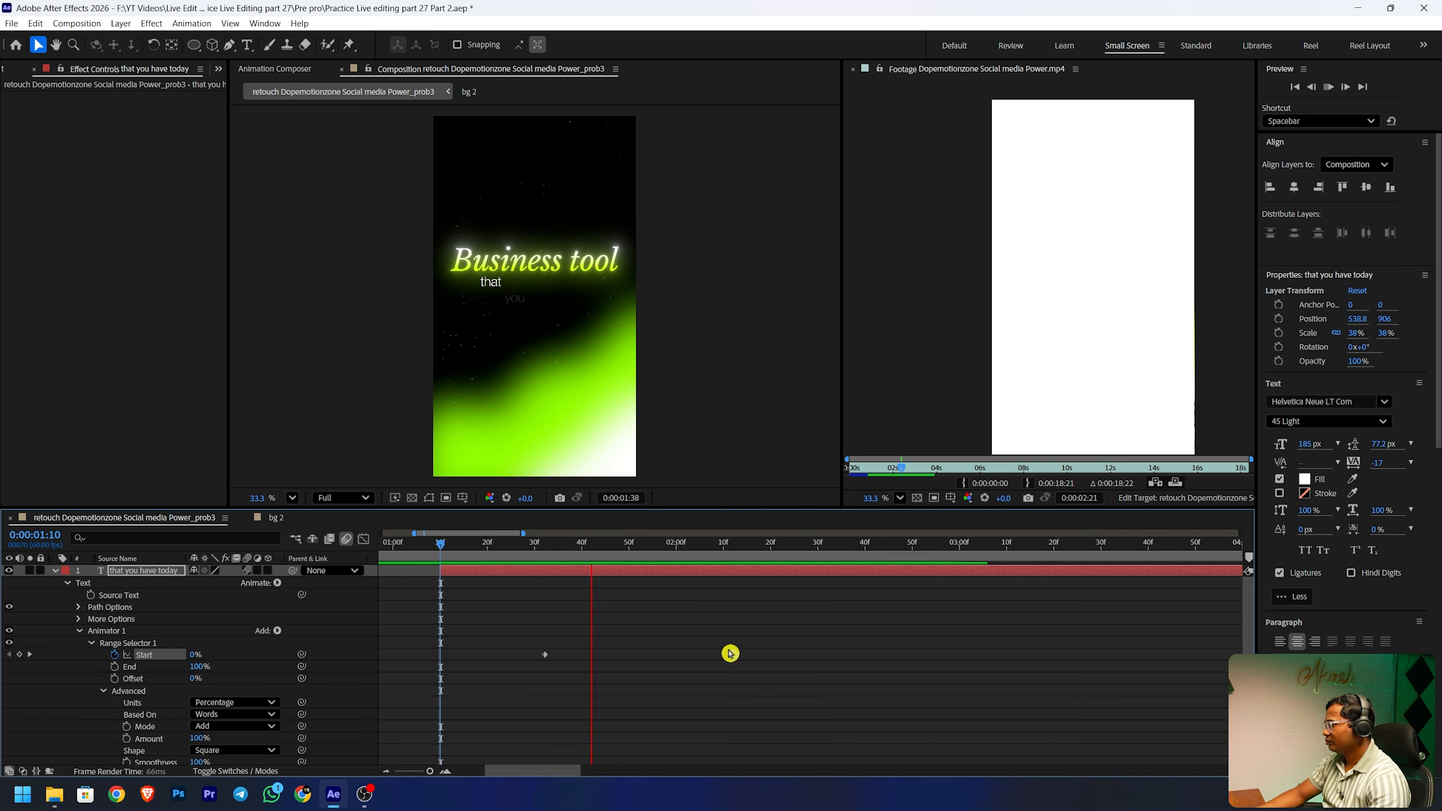
- Ease the Start keyframes and shape their speed graph to peak early and slow down gradually
left_click_drag(855, 627, 525, 715)
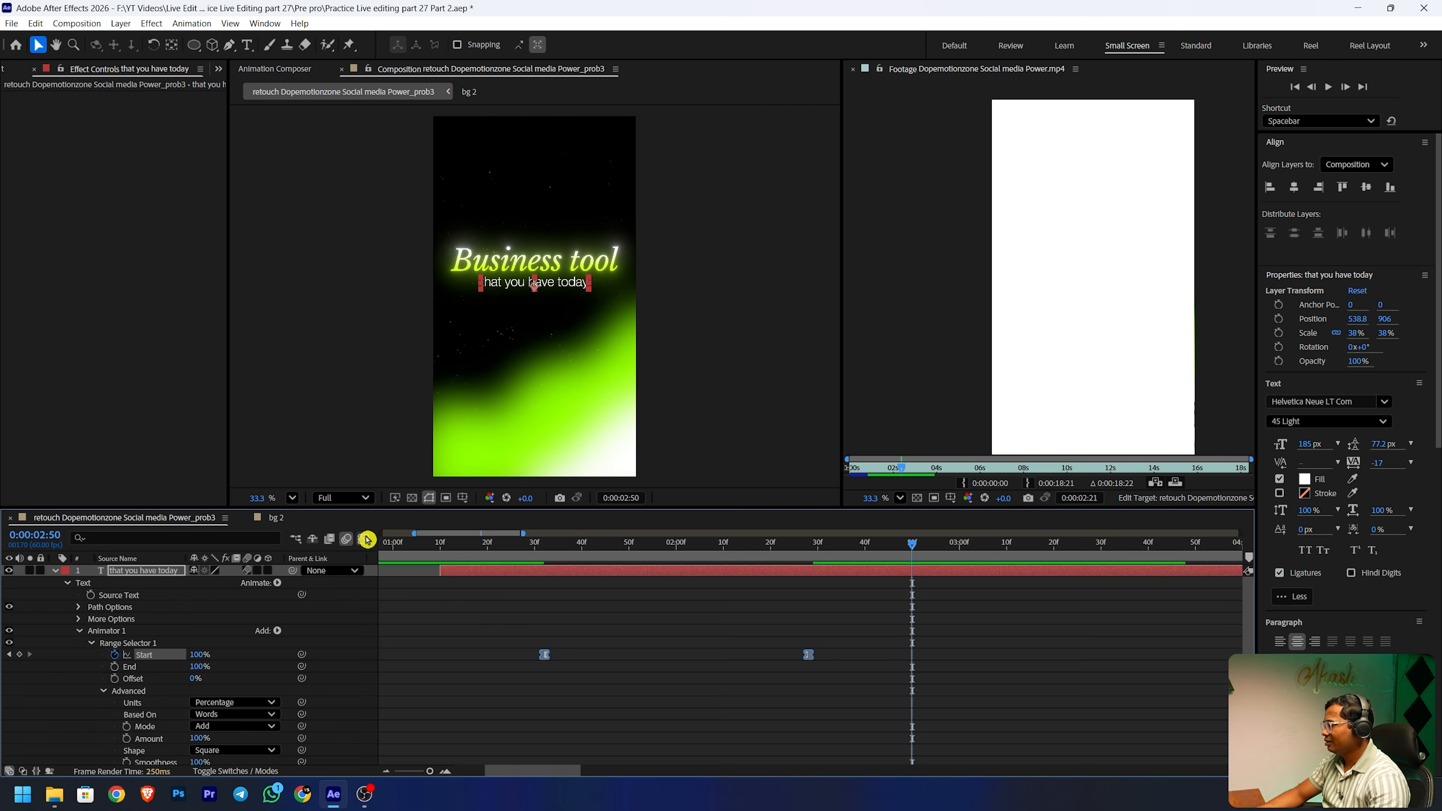
left_click(363, 538)
left_click_drag(870, 671, 443, 745)
left_click_drag(764, 732, 705, 734)
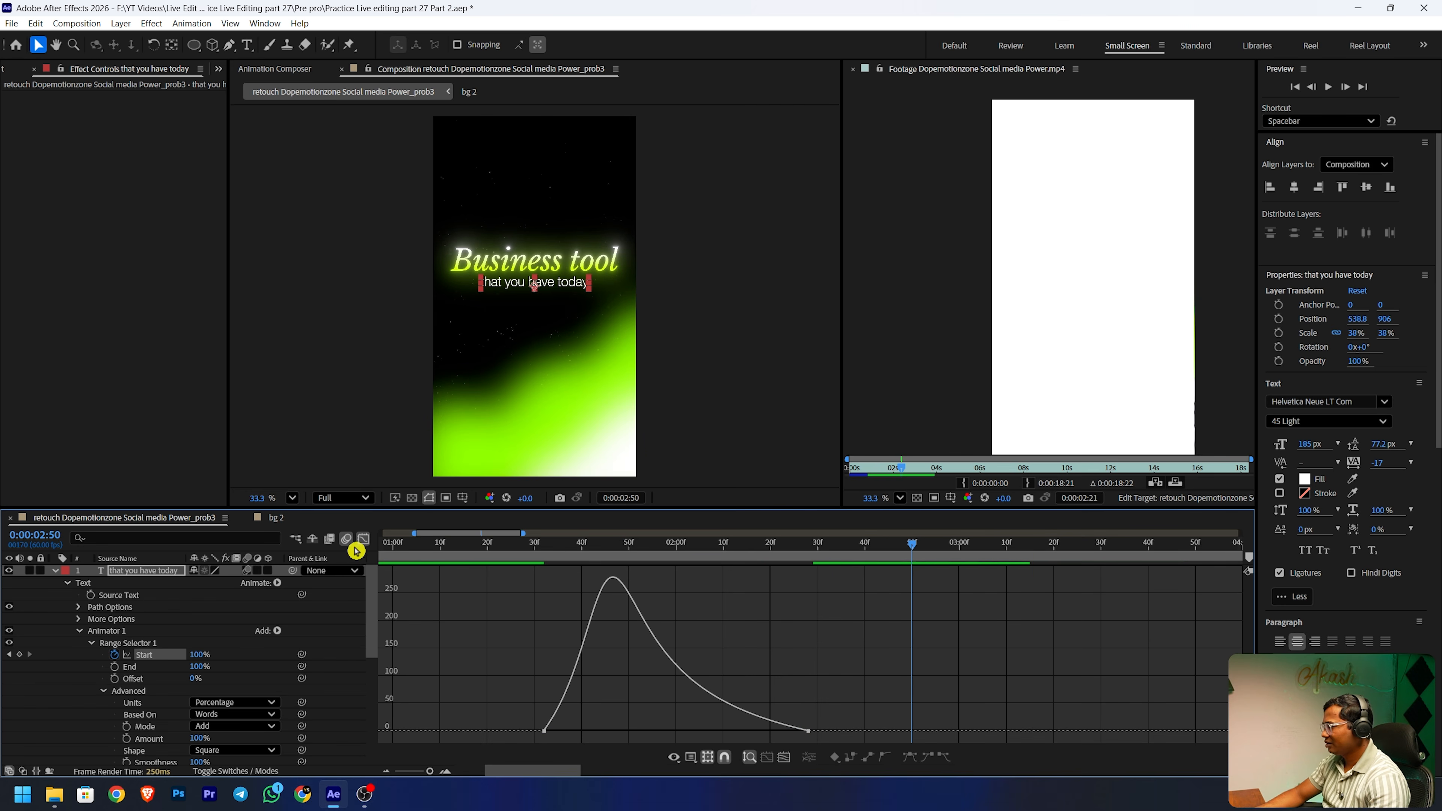
left_click(362, 540)
mouse_move(527, 559)
left_mouse_down()
mouse_move(657, 555)
mouse_move(544, 556)
left_mouse_up()
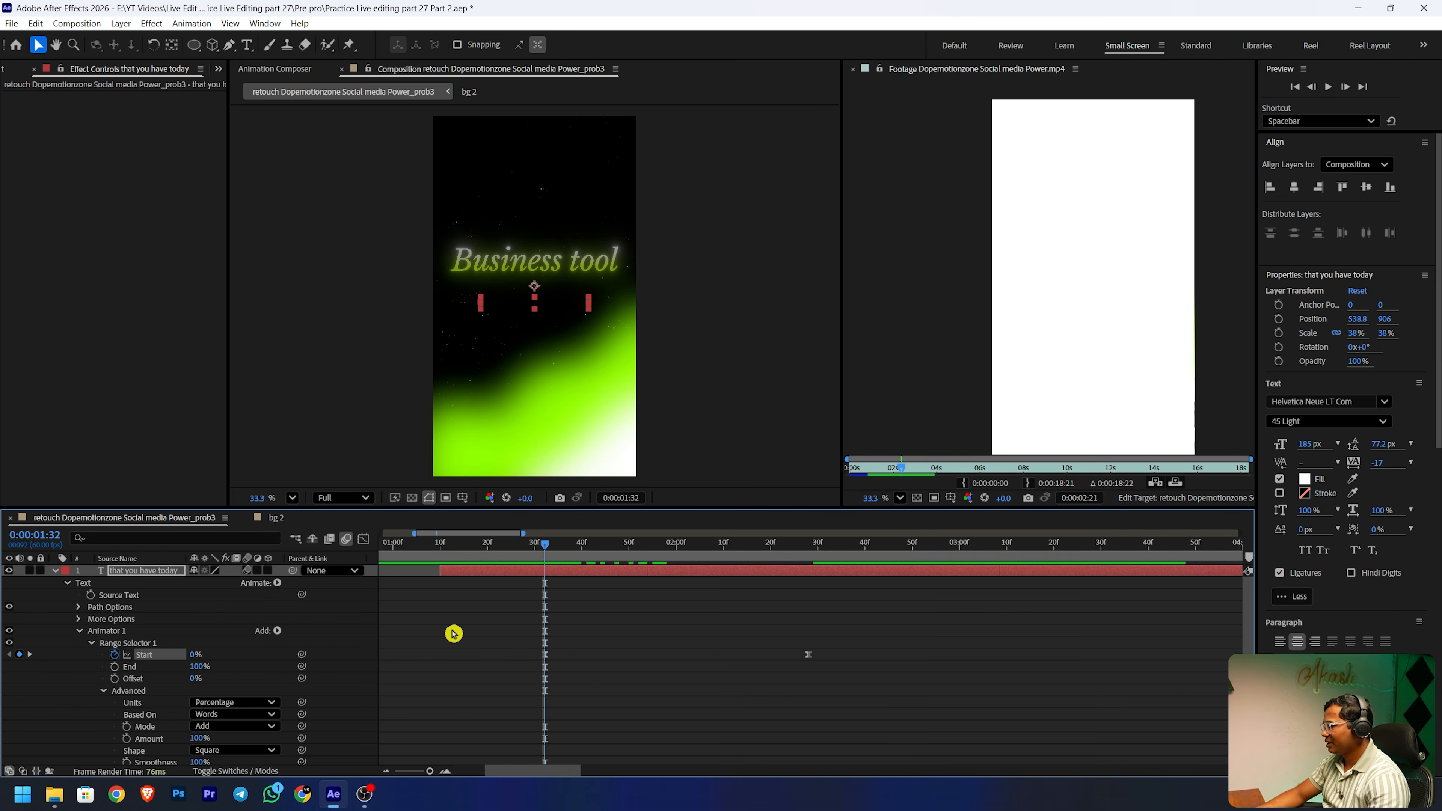
key("minus")
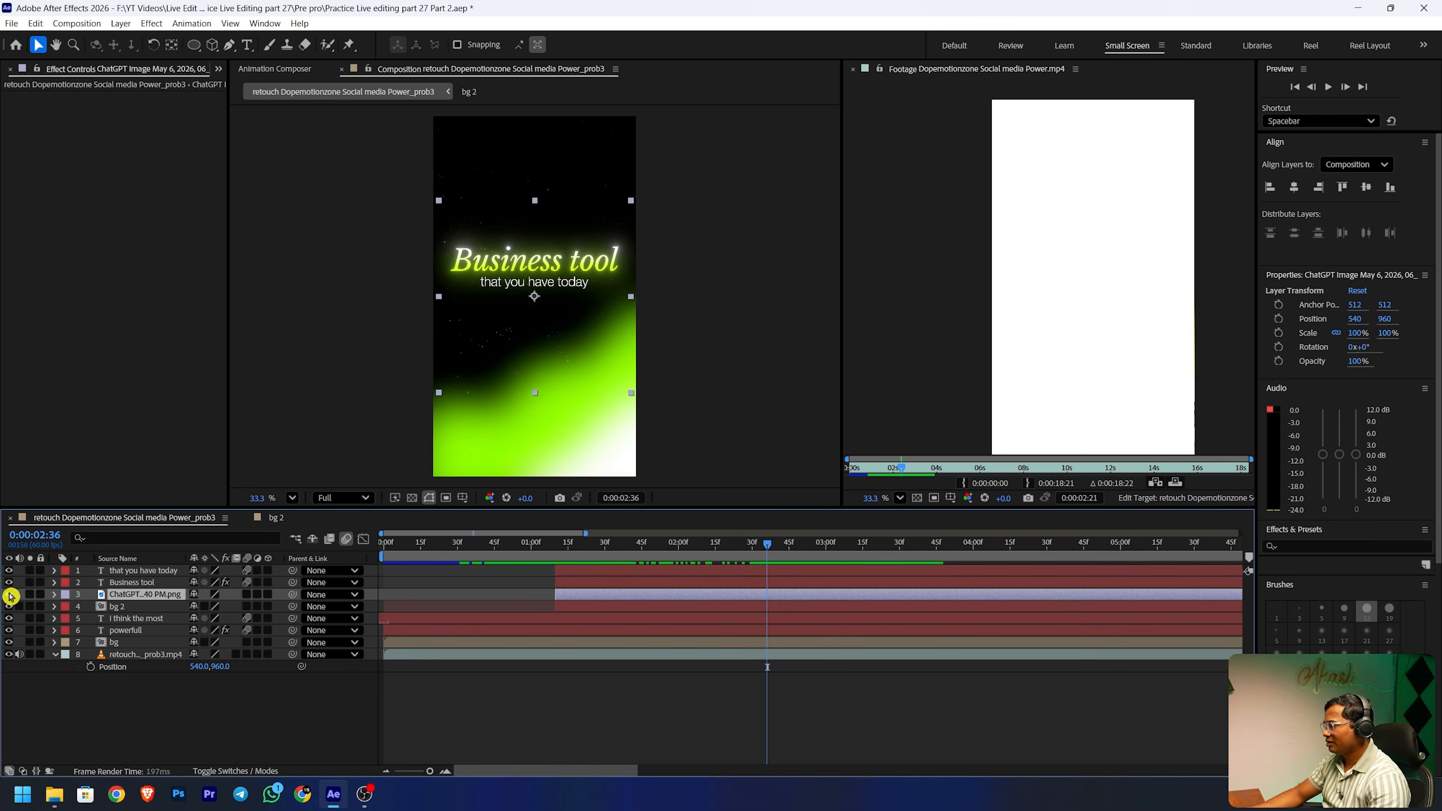
- Show the gear image layer and move it to the top of the layer stack
left_click(10, 596)
scroll(399, 590, "up", 3)
scroll(914, 636, "down", 2)
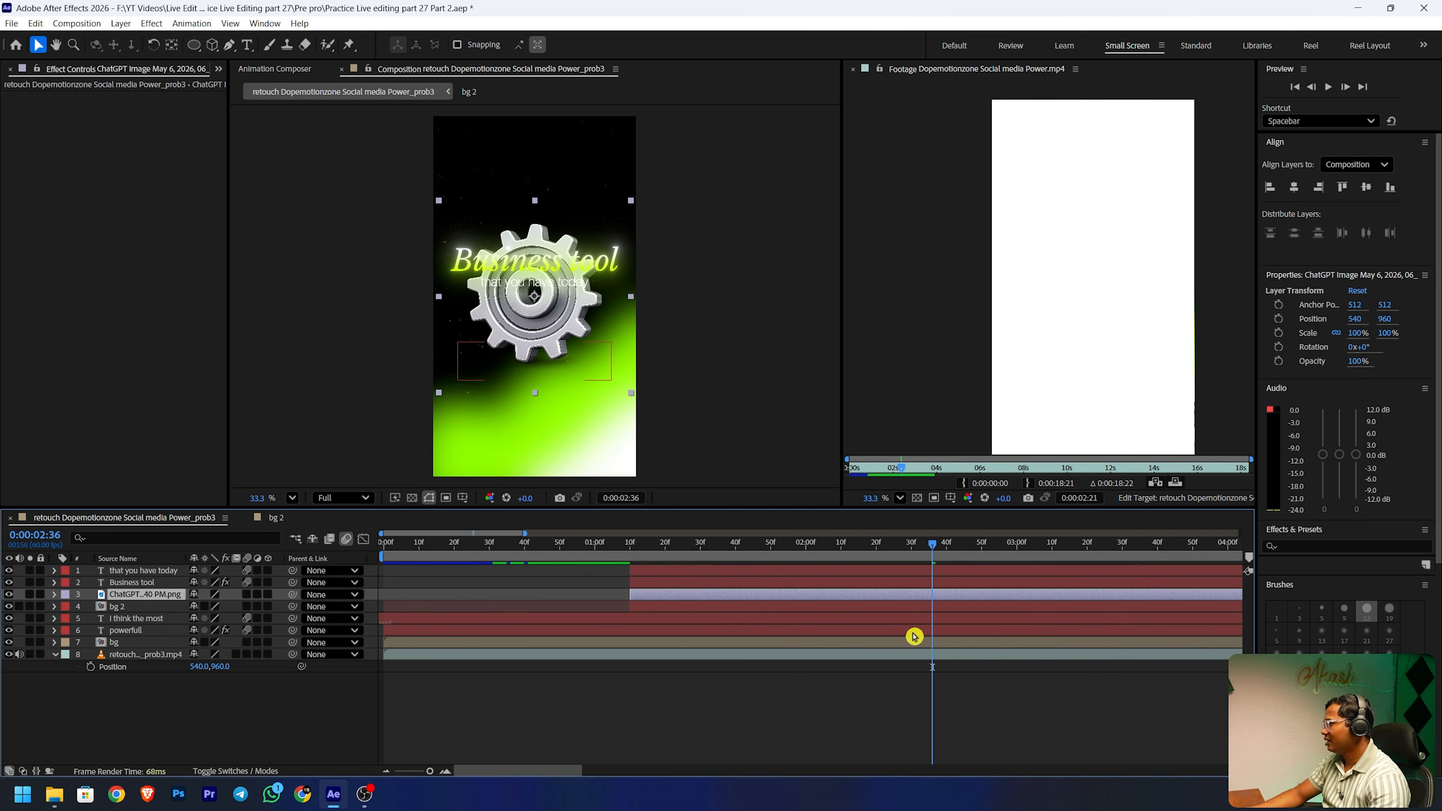
left_click_drag(155, 597, 147, 566)
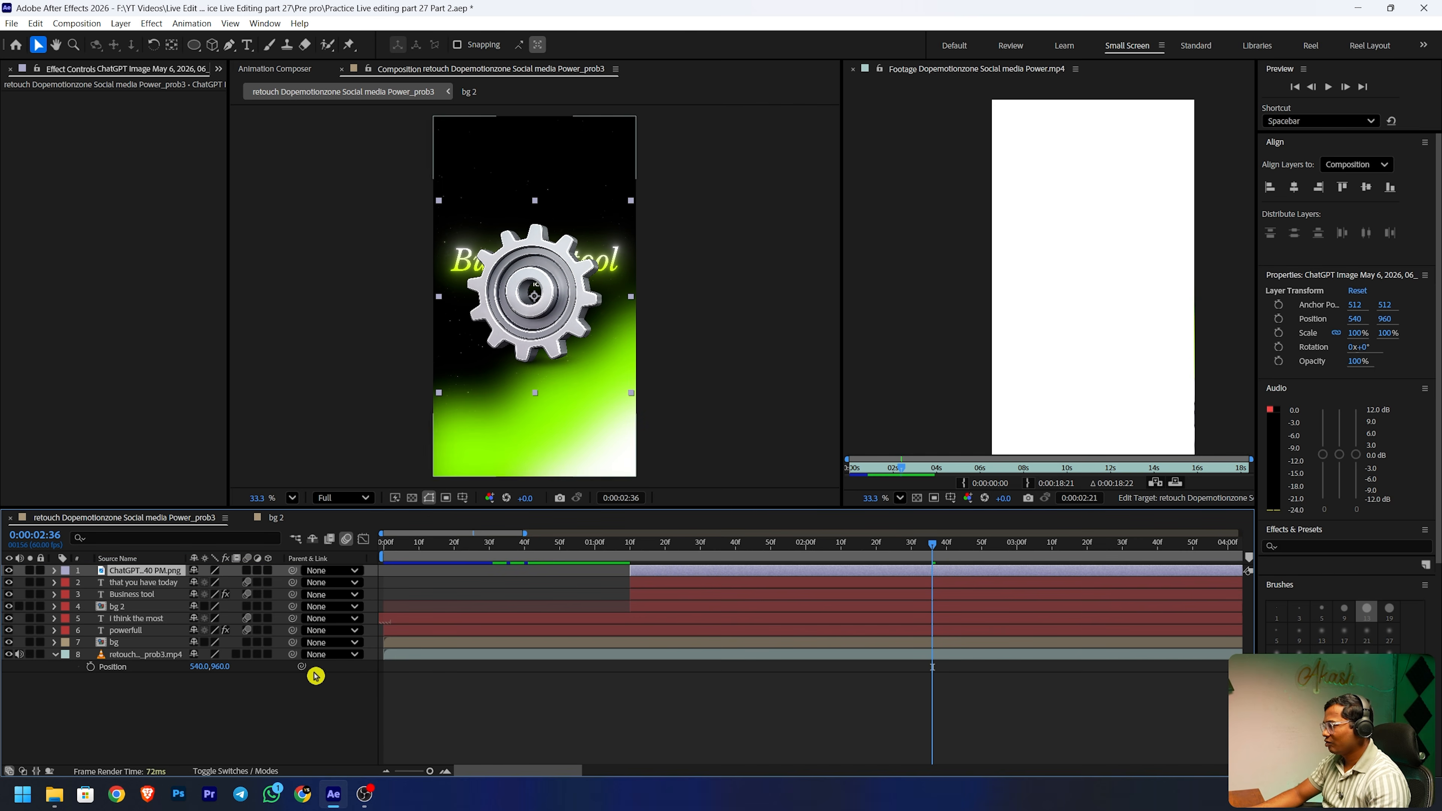
- Scale the gear to 26% and place it at the text's left end, at about 111, 897
scroll(287, 721, "up", 2)
key("s")
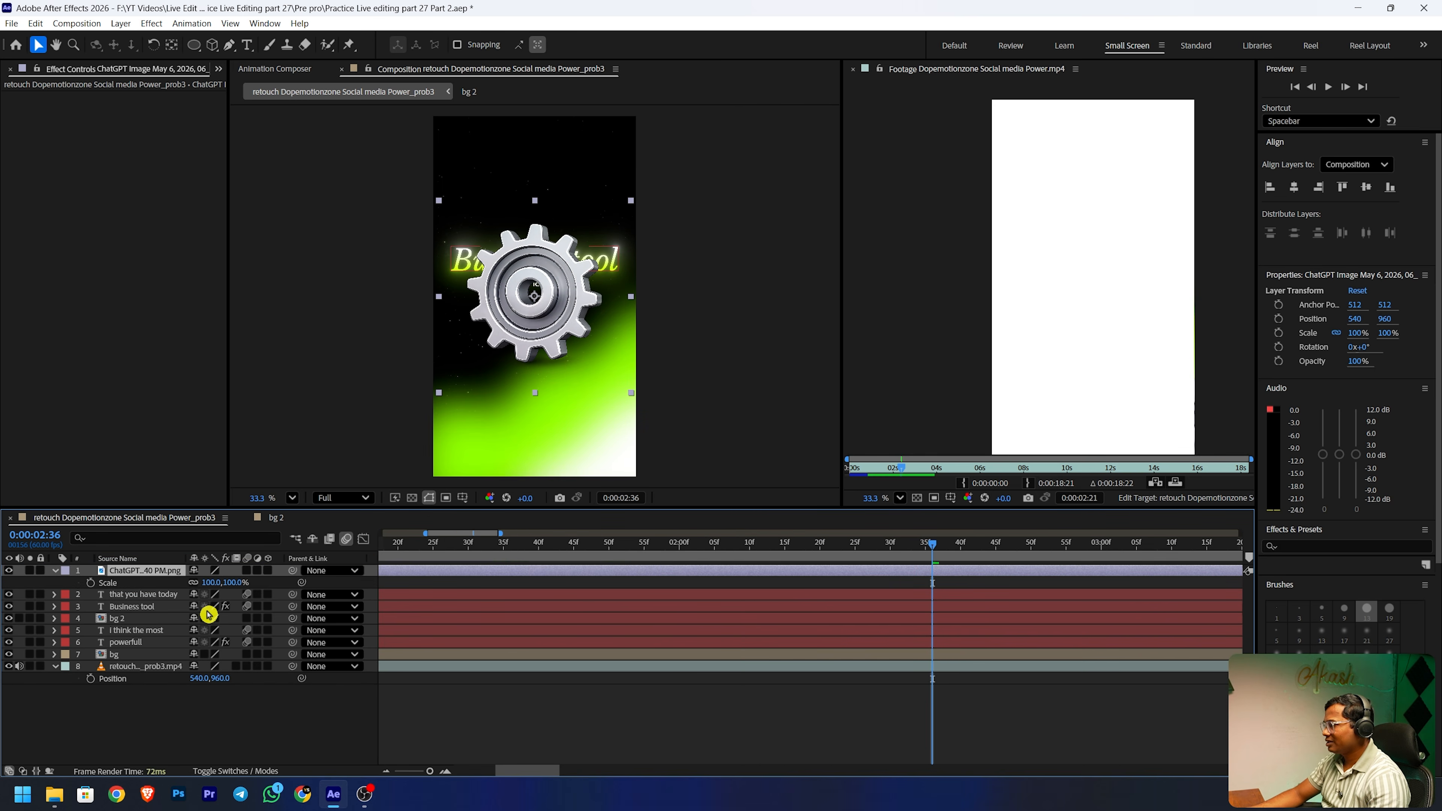
scroll(207, 602, "down", 2)
left_click_drag(203, 583, 163, 584)
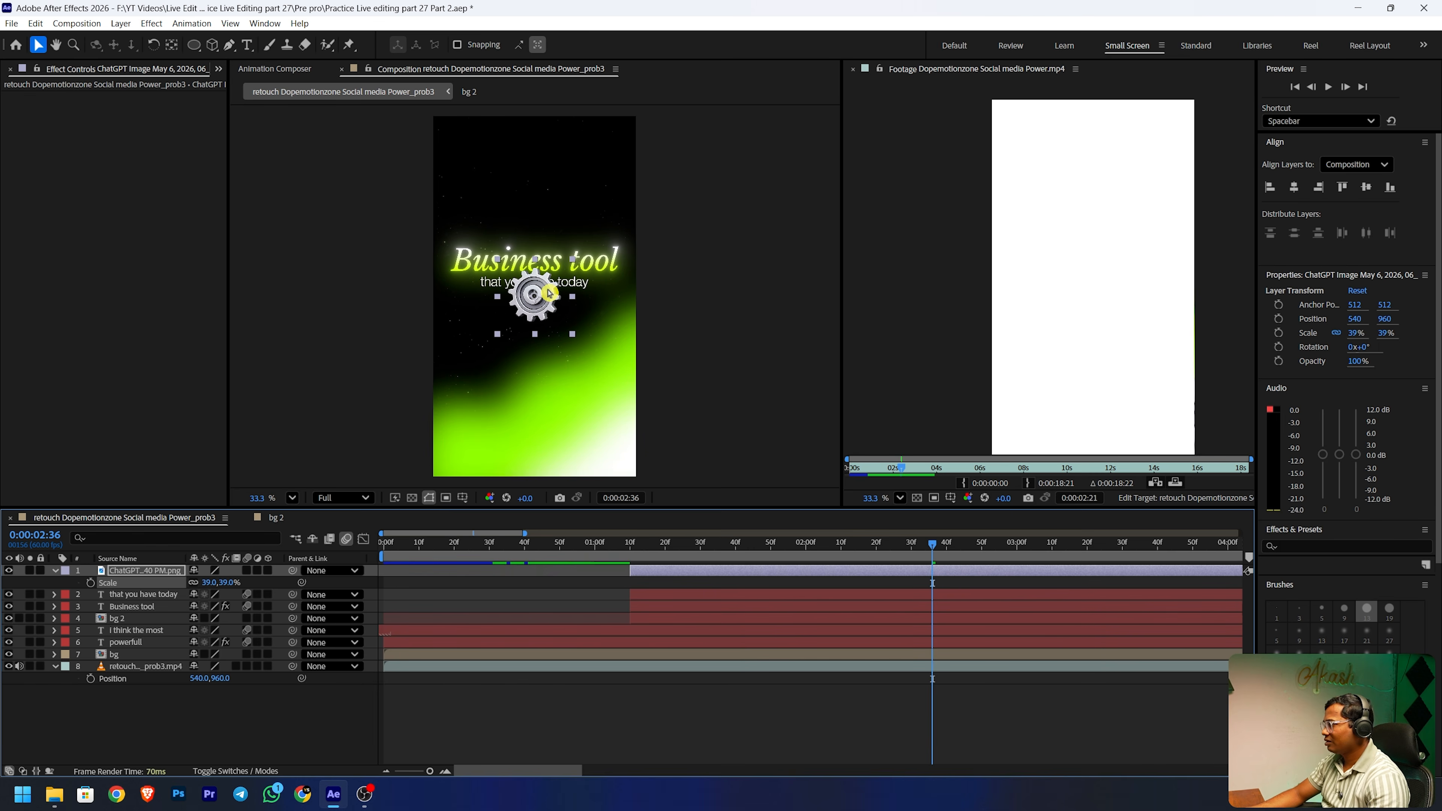
left_click_drag(521, 305, 438, 289)
left_click_drag(211, 587, 188, 587)
left_click_drag(483, 297, 483, 293)
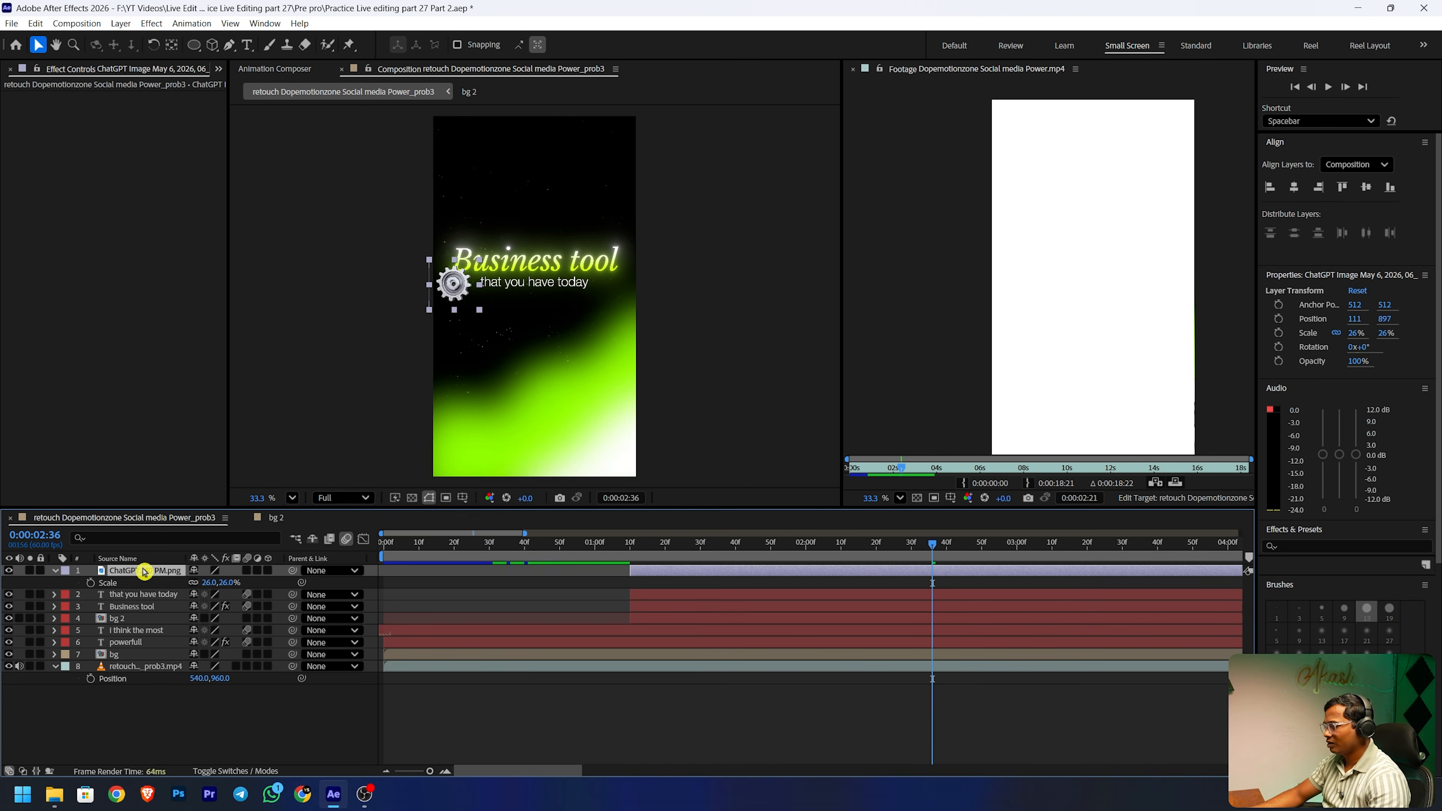
- Duplicate the gear, put the copy beneath the "Business tool" layer, and place it at the title's upper-right end
key("ctrl+d")
left_click_drag(160, 578, 160, 624)
left_click_drag(453, 284, 619, 243)
- Duplicate the gear again, scale the copy to 91%, and place it in the frame's bottom-right corner at about 1023, 1875
left_click(161, 572)
key("ctrl+d")
left_click_drag(456, 299, 621, 476)
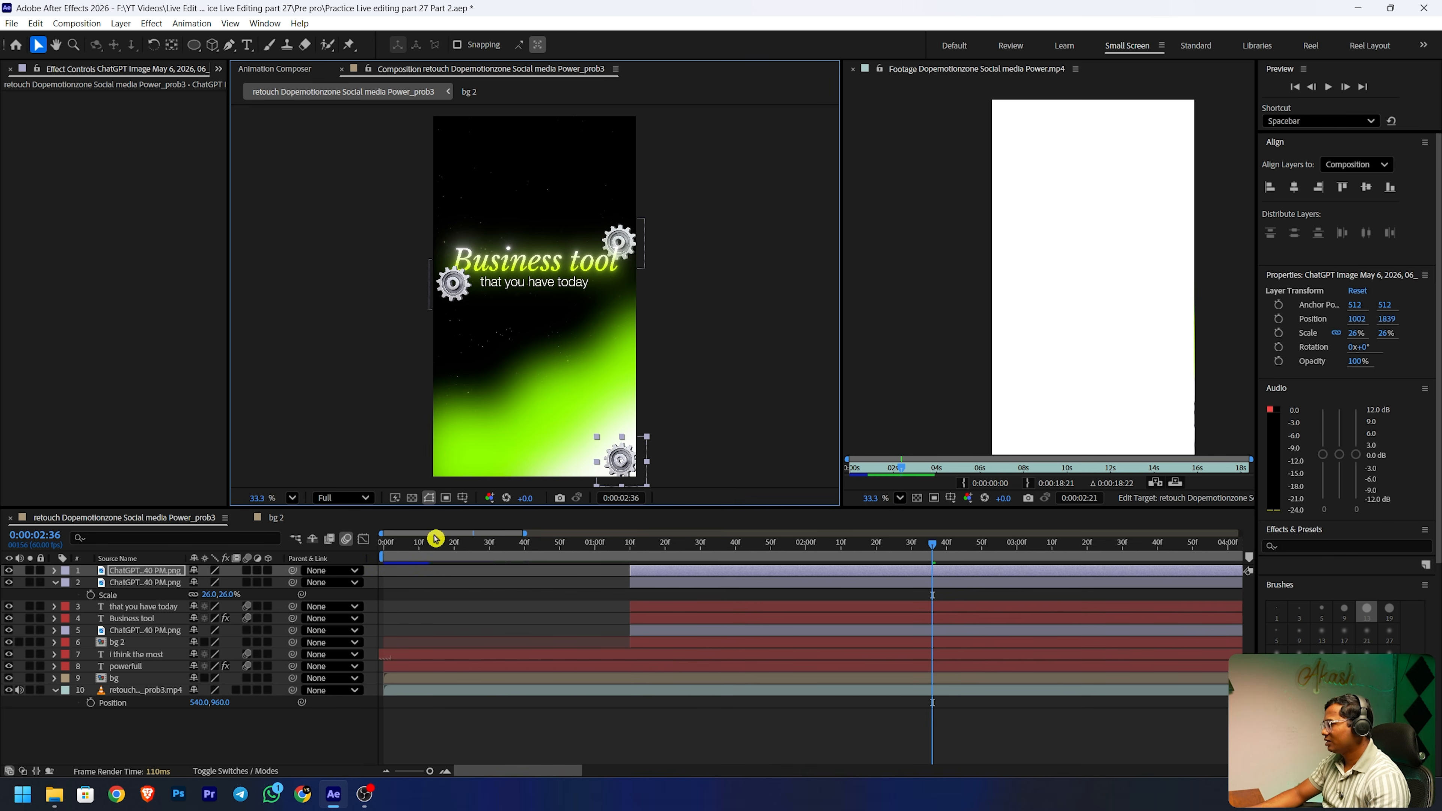
key("s")
left_click_drag(207, 582, 249, 583)
- Duplicate the large corner gear, scale the copy to 44%, and place it in the frame's top-left corner at about 39, 63
left_click(154, 571)
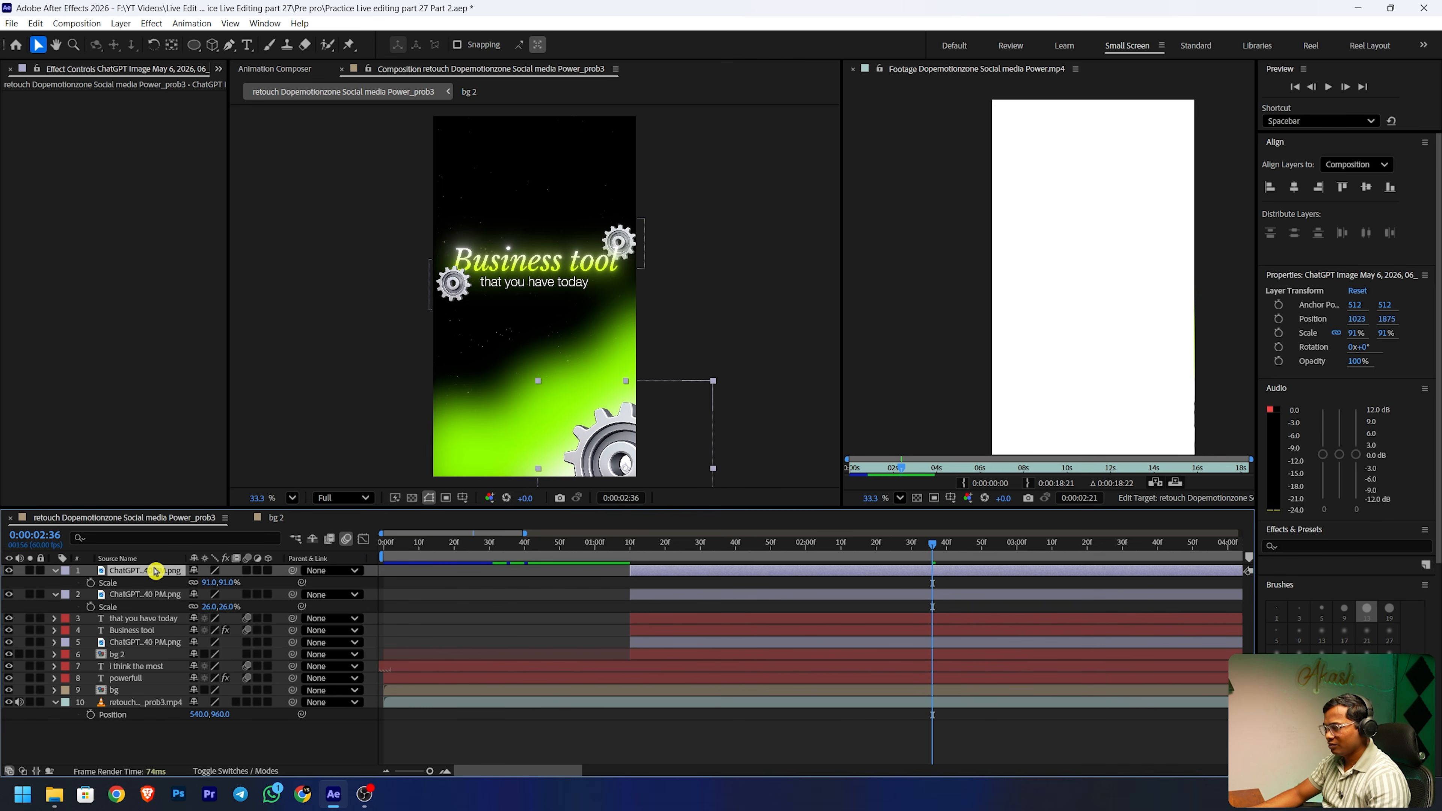
key("ctrl+d")
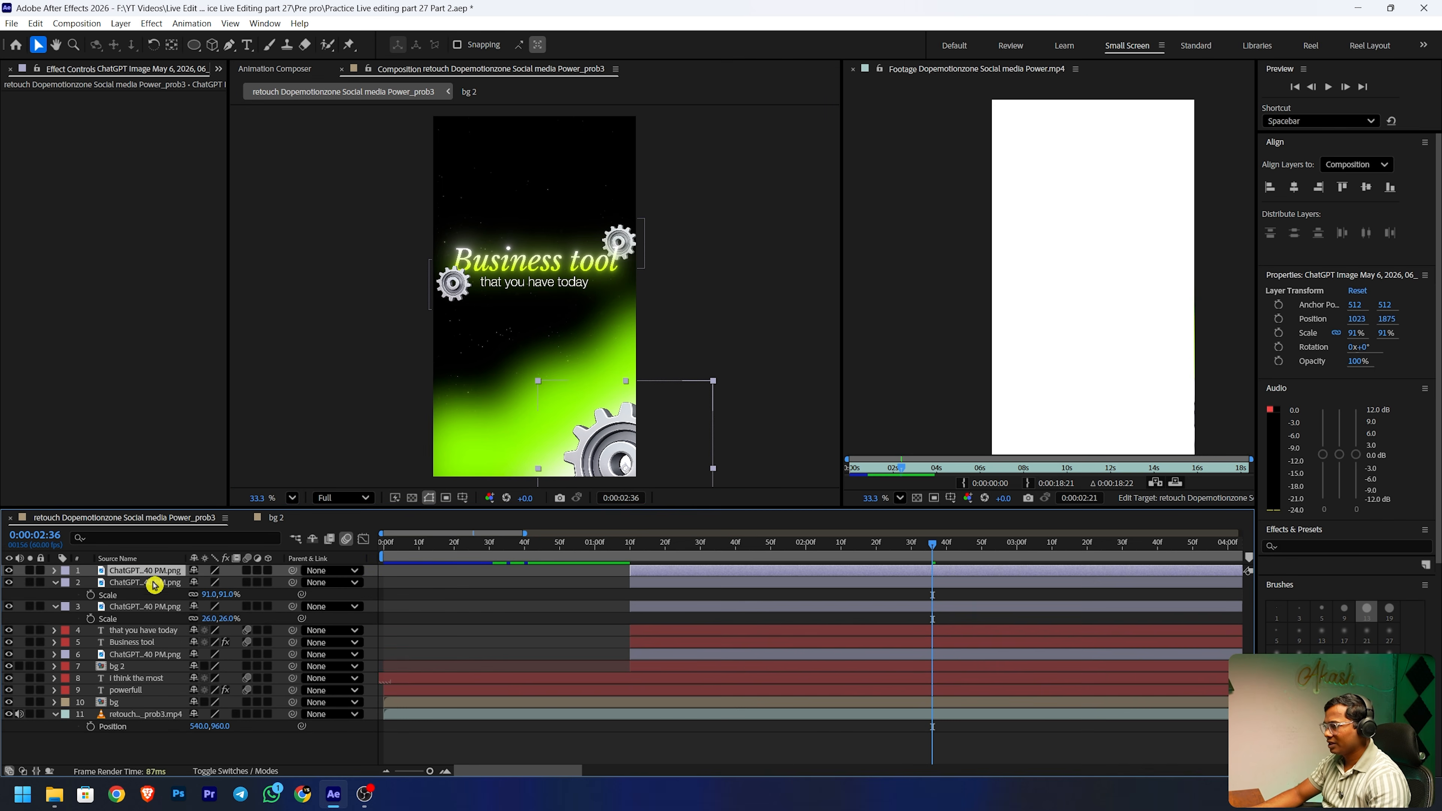
key("s")
left_click_drag(622, 450, 448, 114)
left_click_drag(207, 583, 122, 573)
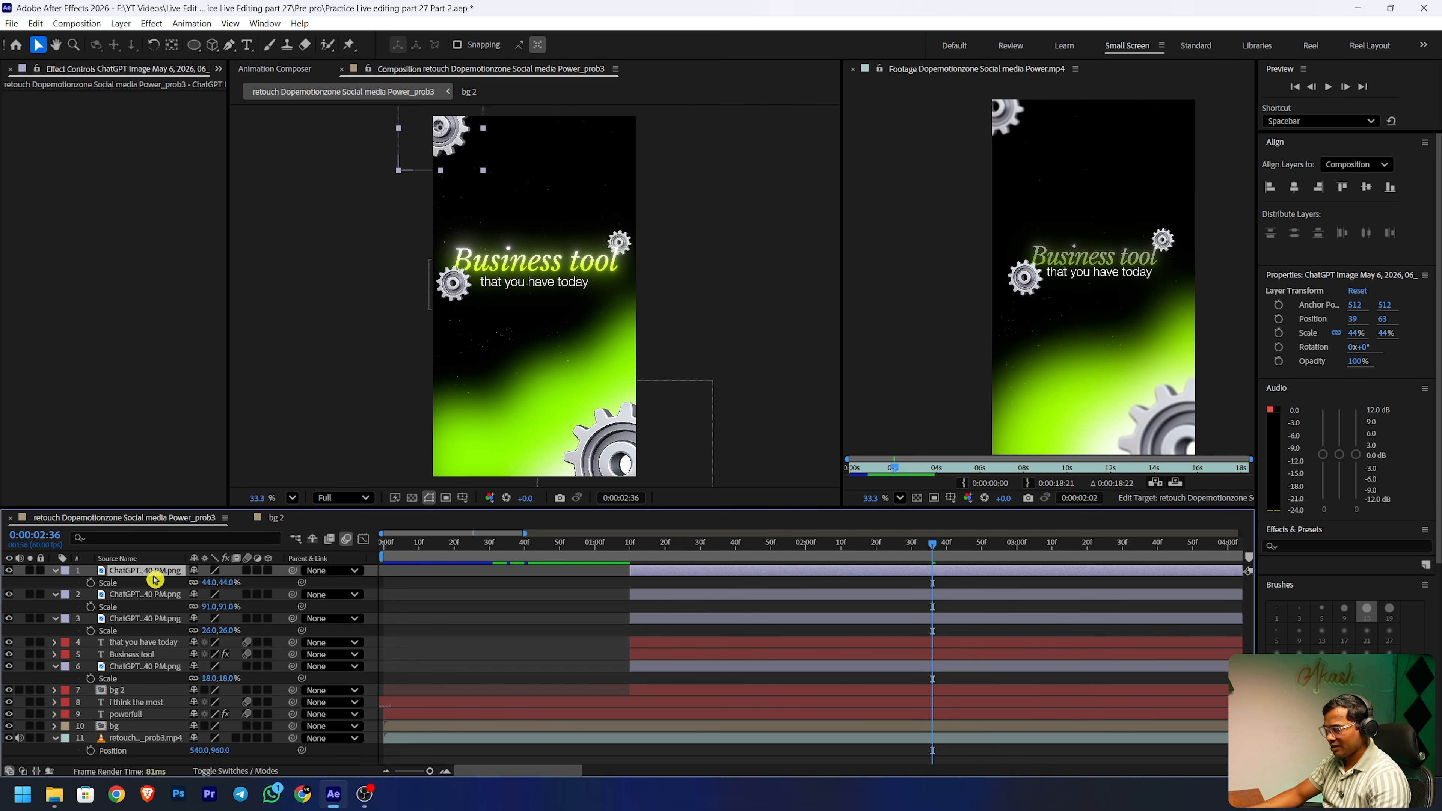
- Apply Gaussian Blur with a blurriness of 25.8 to the two gears in the frame's top-left and bottom-right corners
key("ctrl+space")
type("gau")
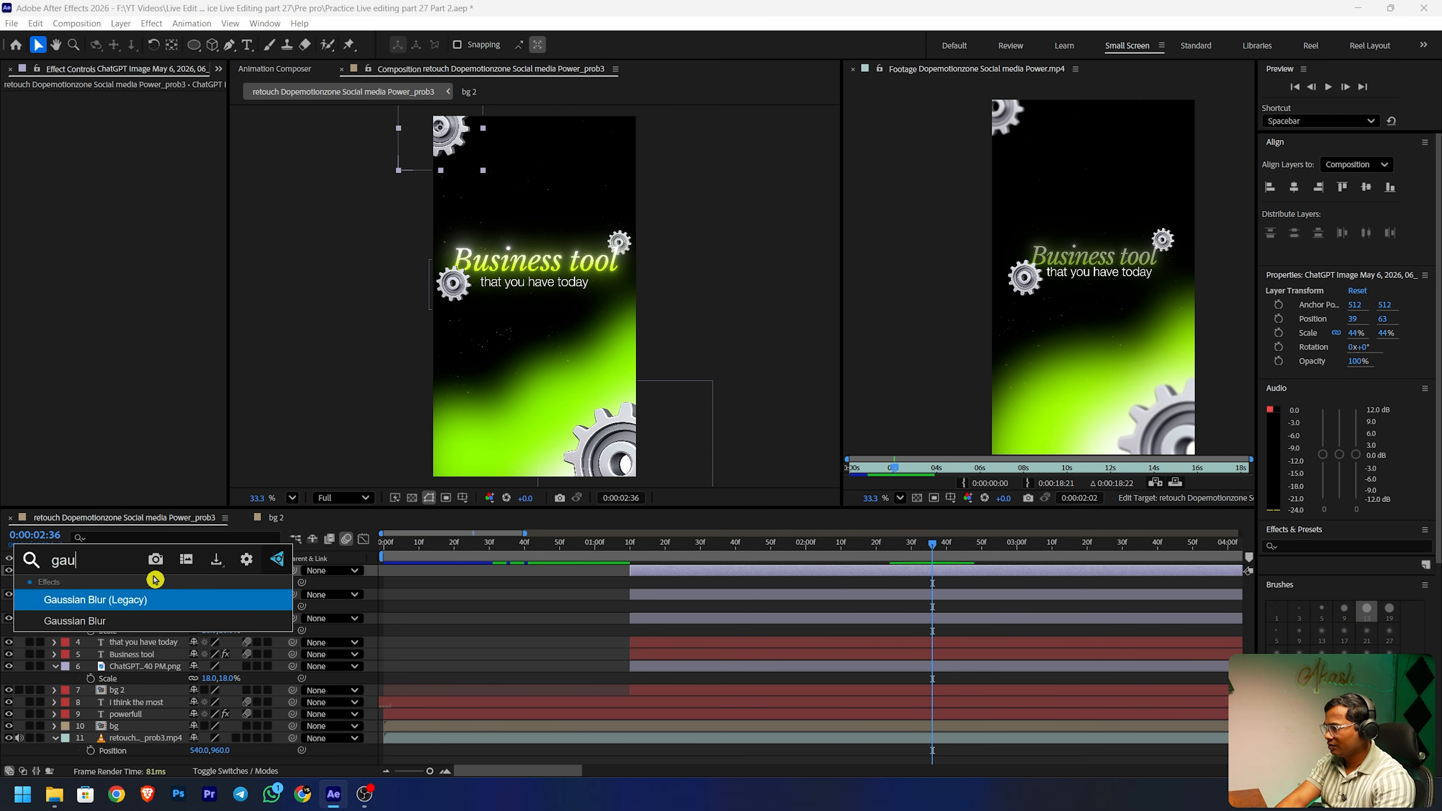
left_click(132, 620)
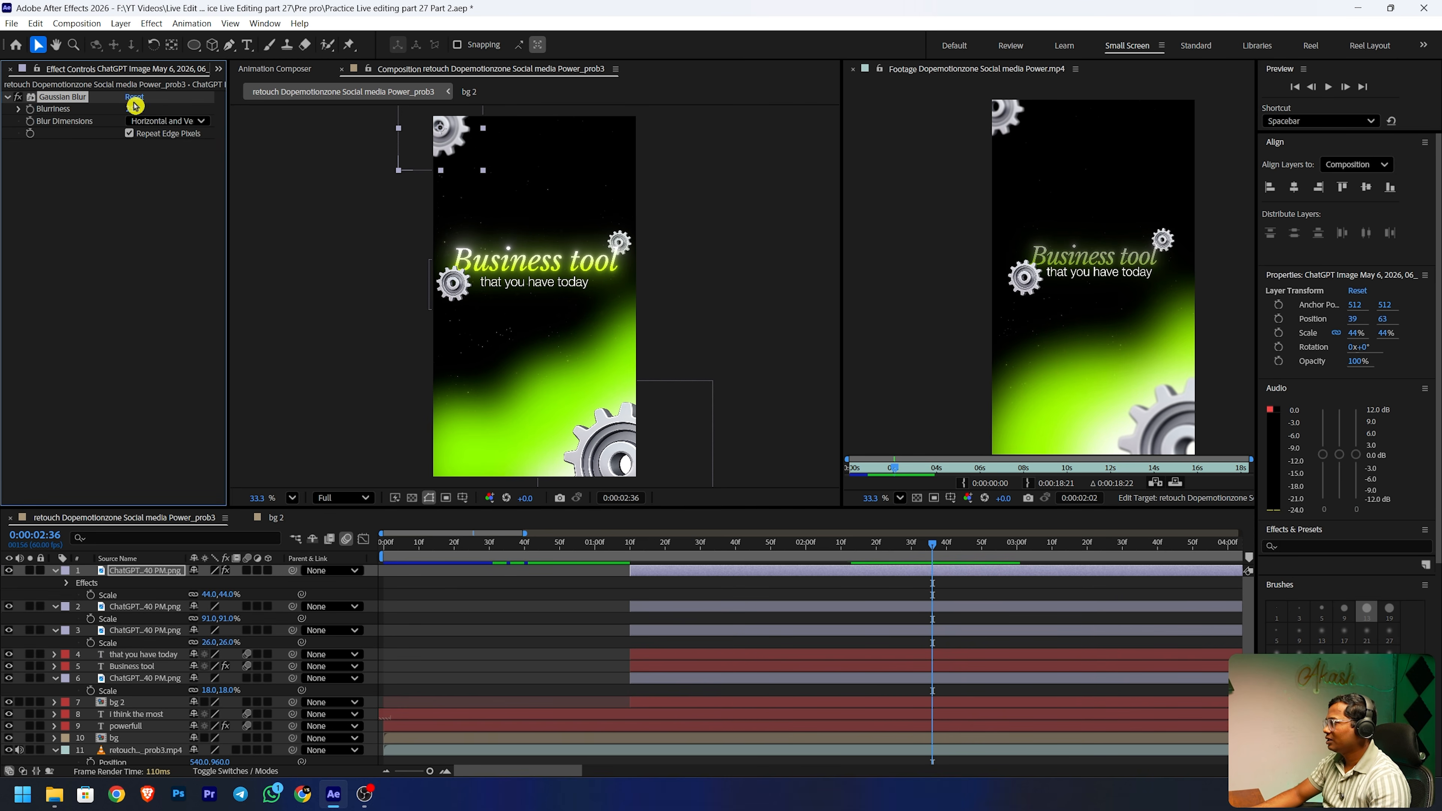
left_click_drag(131, 108, 132, 109)
left_click(147, 355)
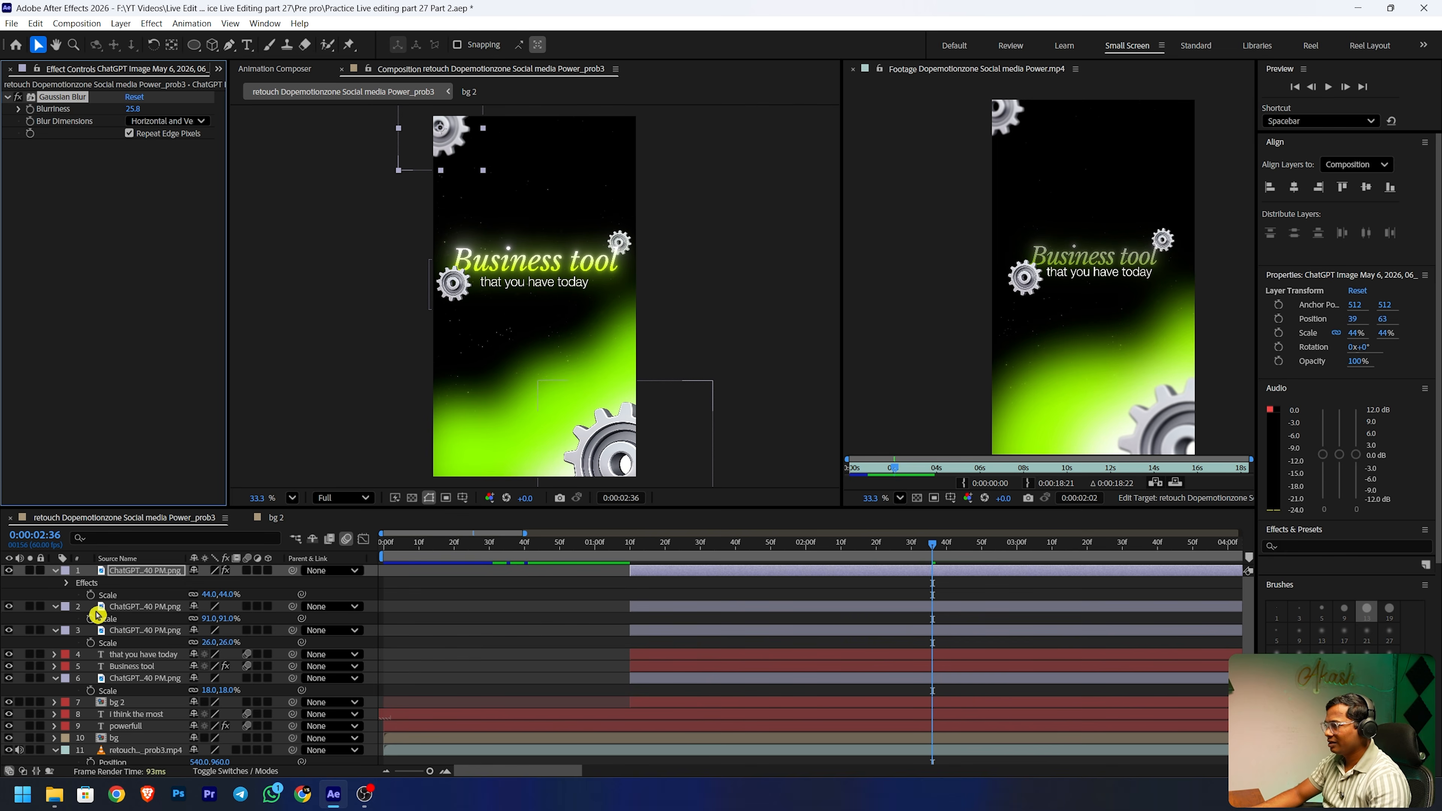
left_click(122, 607)
key("ctrl+v")
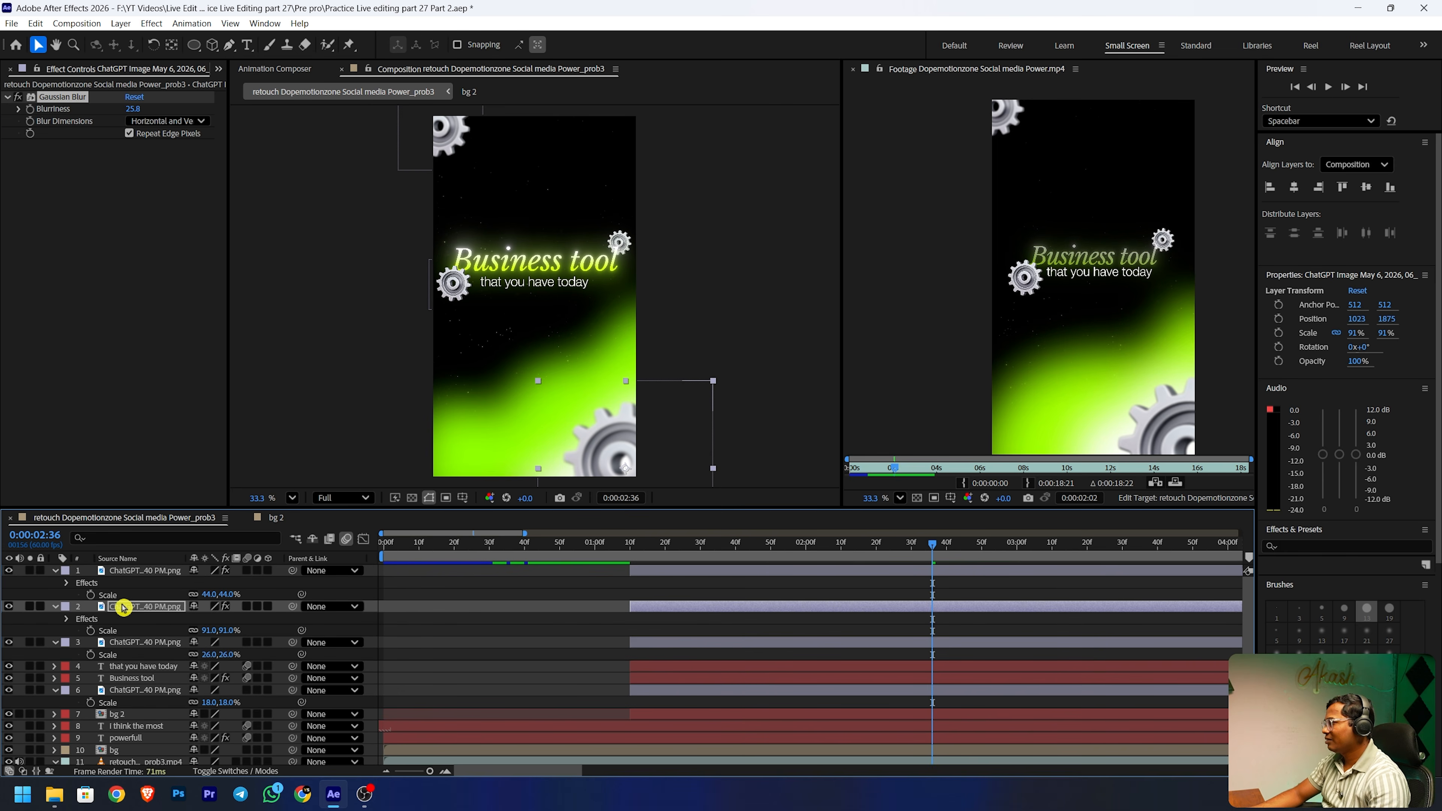
left_click(178, 351)
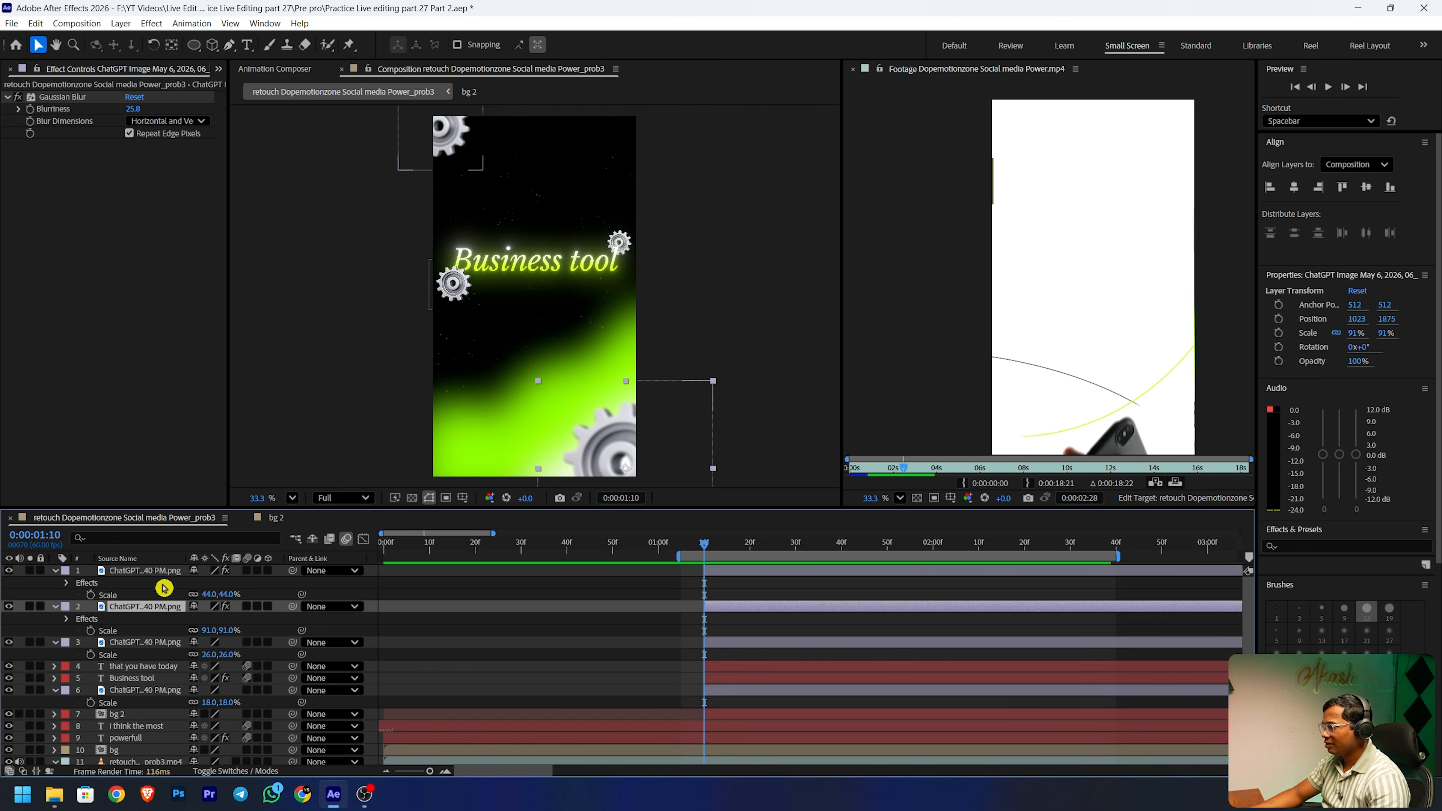
- Keyframe the position of all four gears at 1:10 and move those keyframes to 2:29 as the end positions
left_click(160, 574)
left_click(146, 641, "shift")
left_click(142, 690, "ctrl")
key("p")
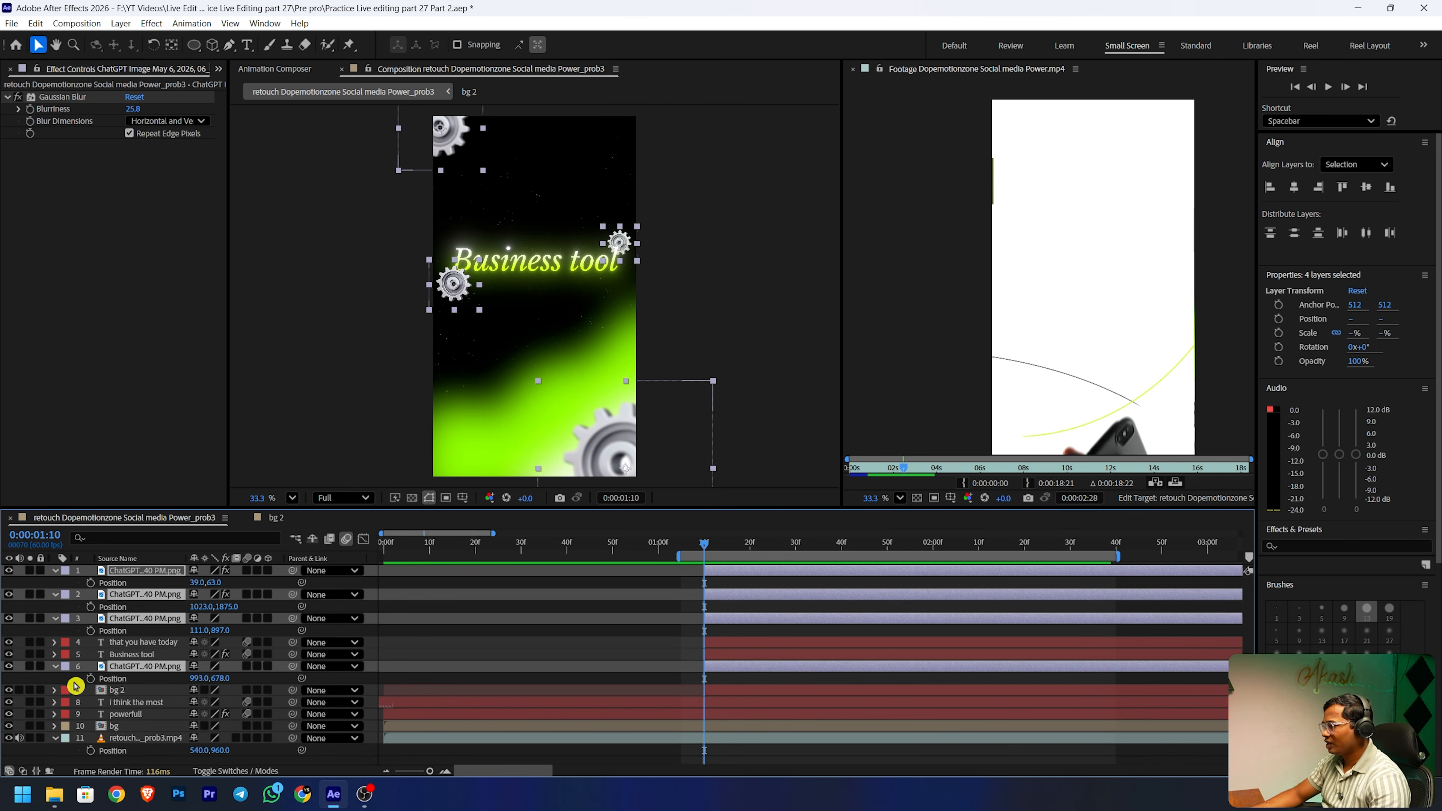
left_click(91, 679)
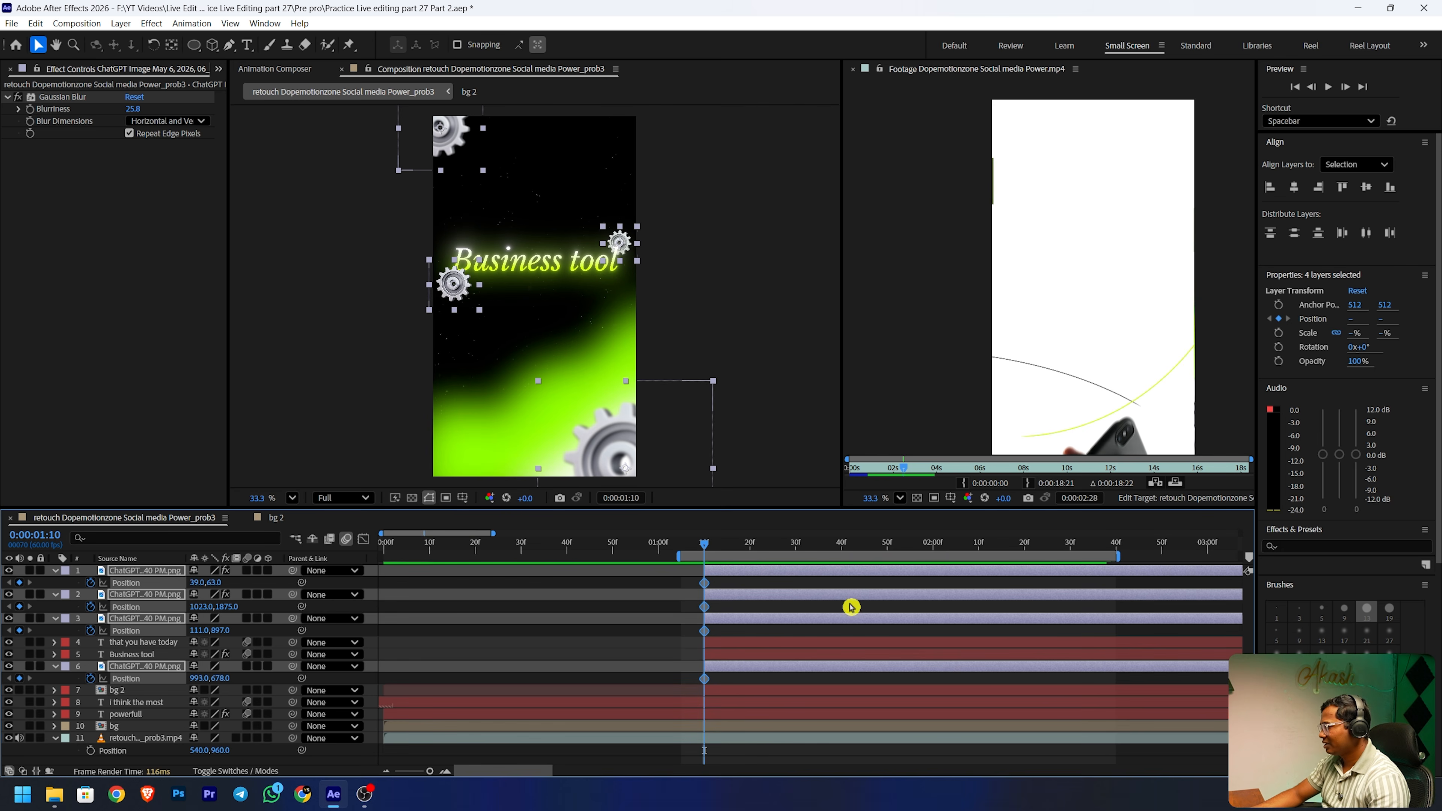
left_click_drag(707, 588, 1075, 588)
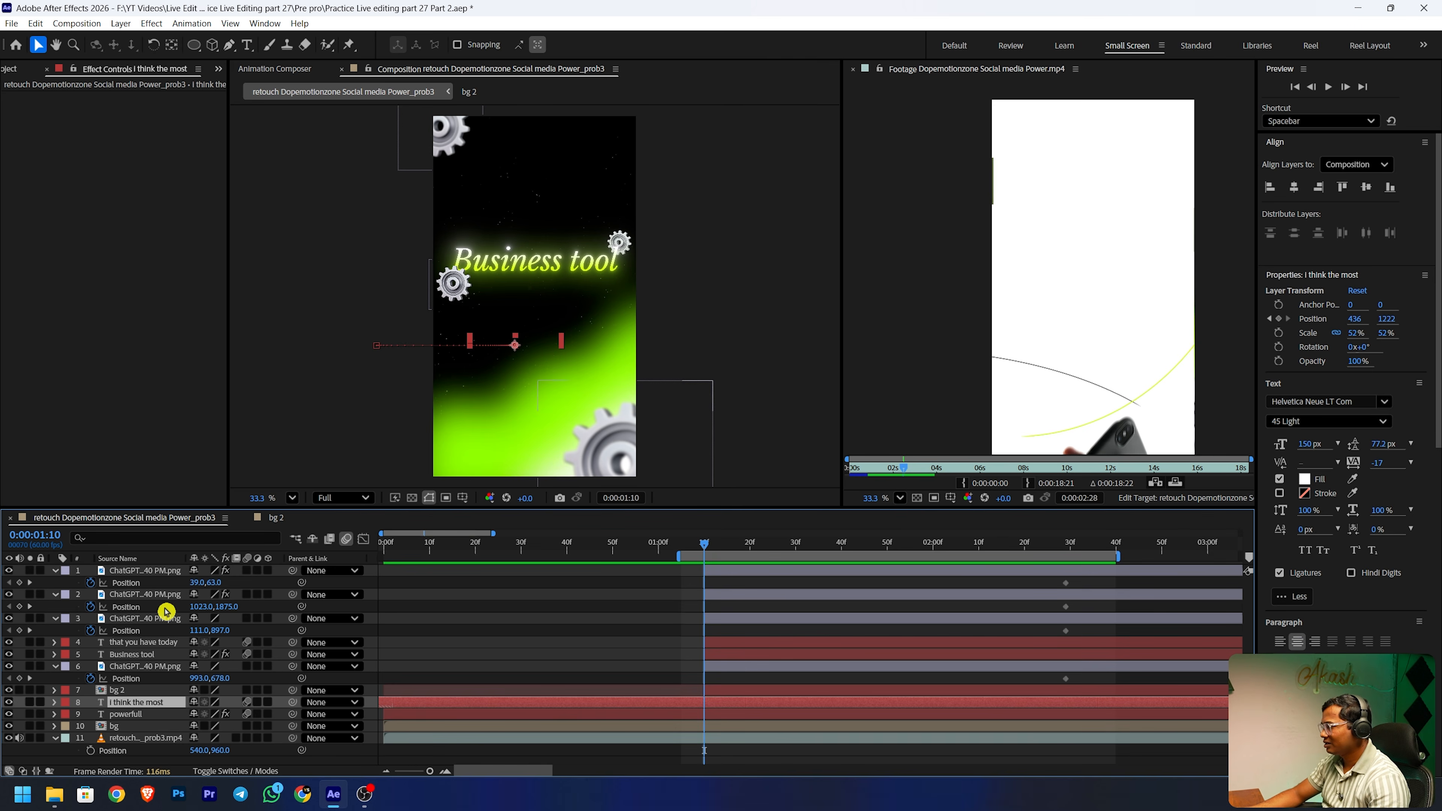
- At 1:10, start both corner gears outside the frame, with the large one at X 1472 and the top-left one at X -255
left_click(148, 570)
left_click(142, 597)
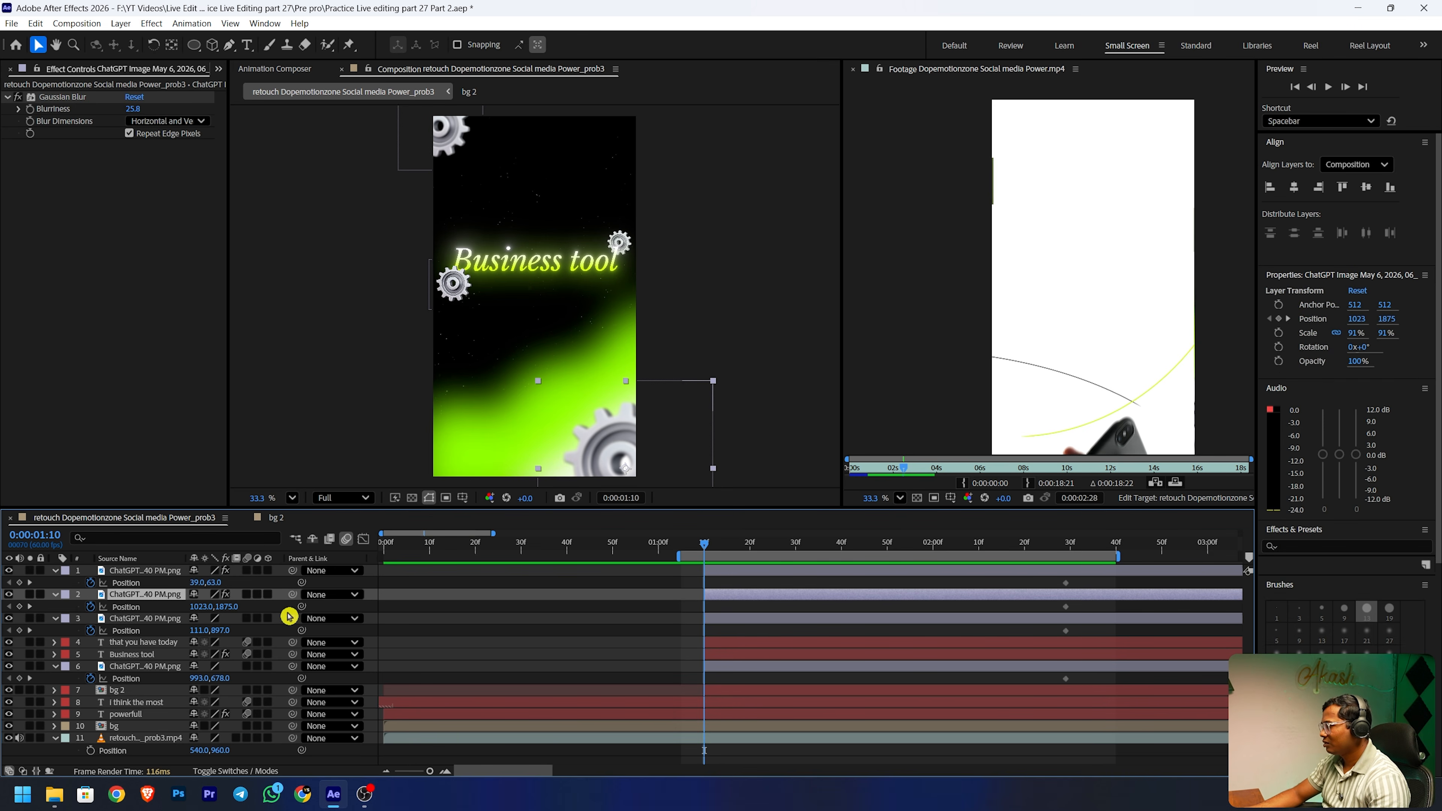
left_click_drag(193, 606, 513, 610)
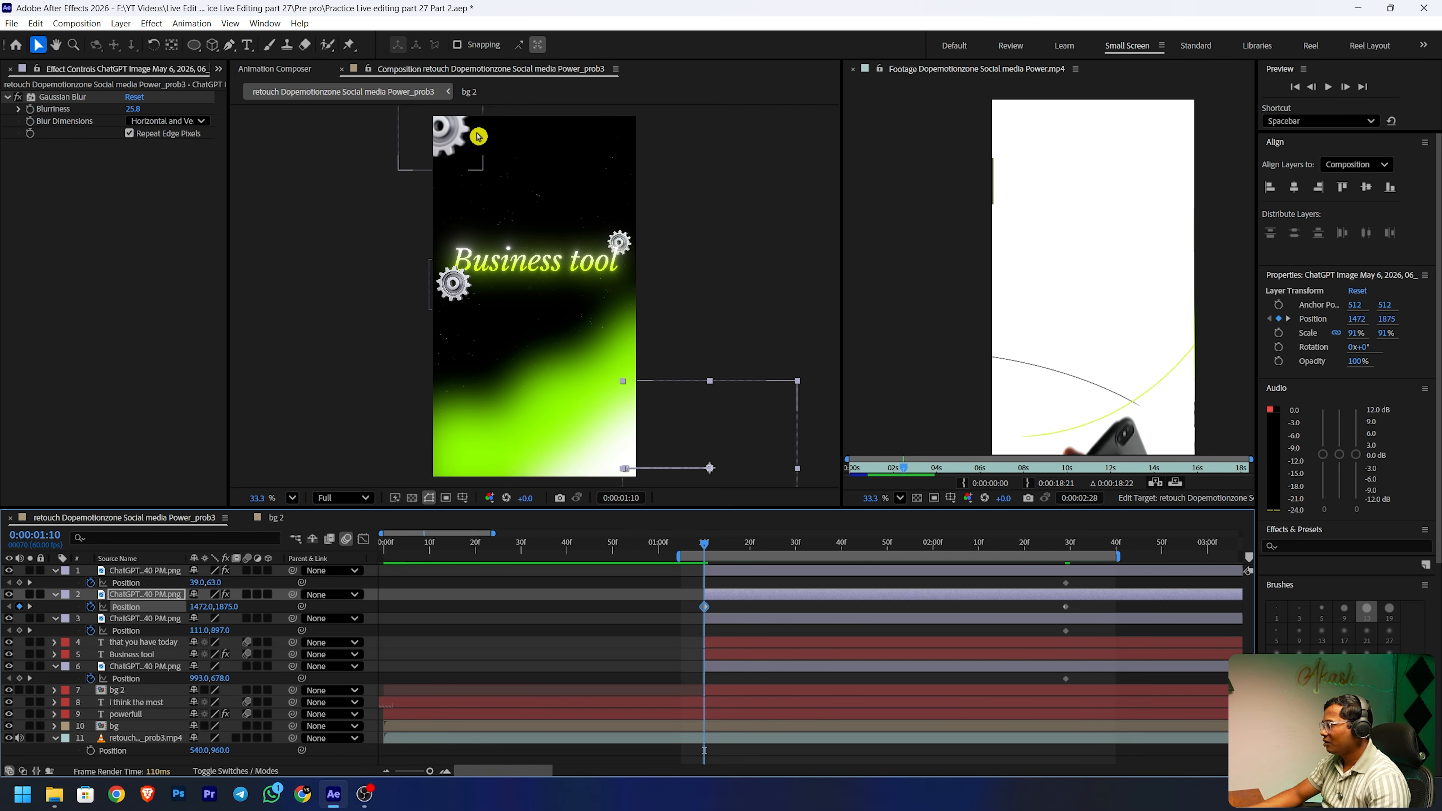
left_click(148, 573)
left_click_drag(198, 584, 38, 584)
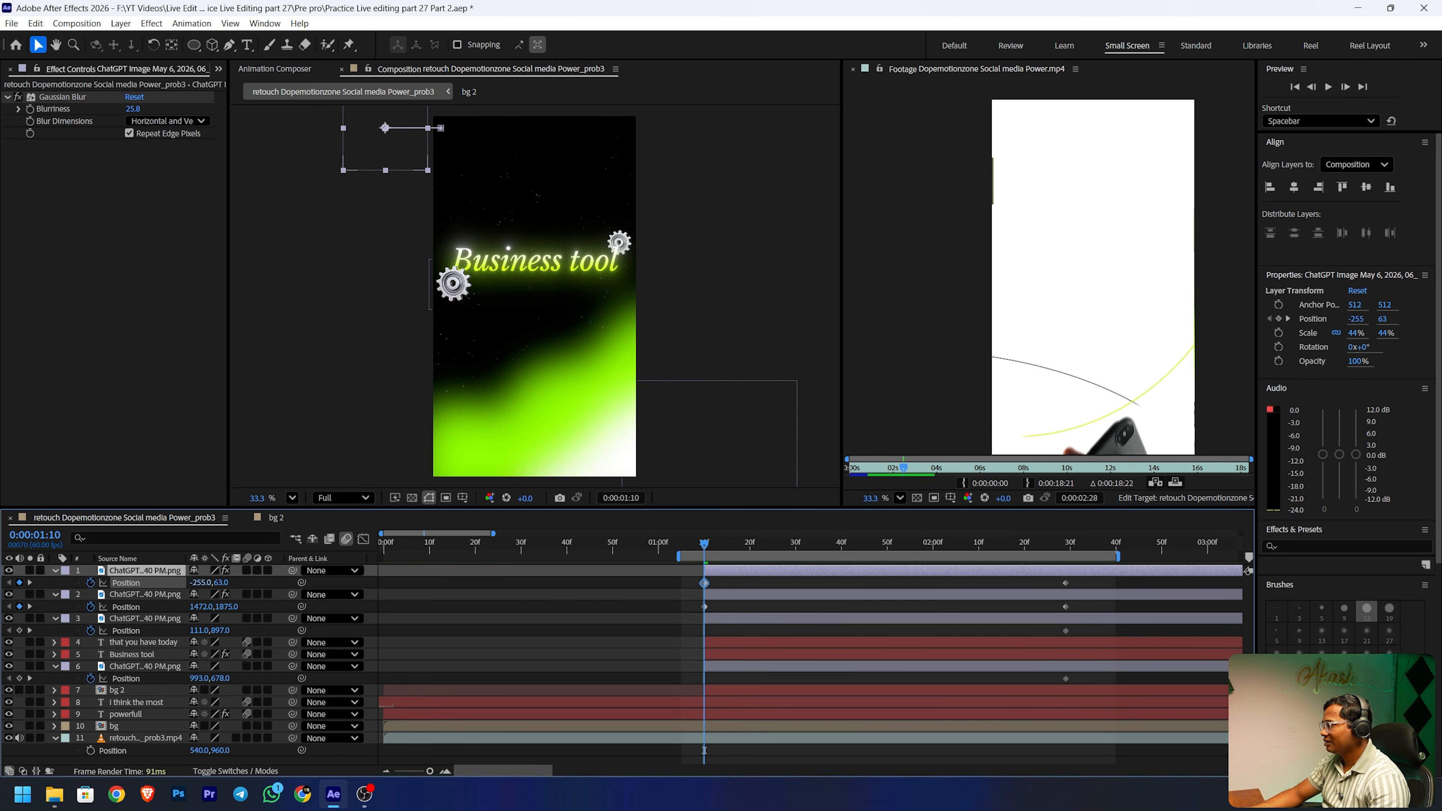
- At 1:10, lower the starting positions of the two title gears to Y 1043 for the left one and Y 880 for the right one
left_click(673, 617)
left_click(241, 635)
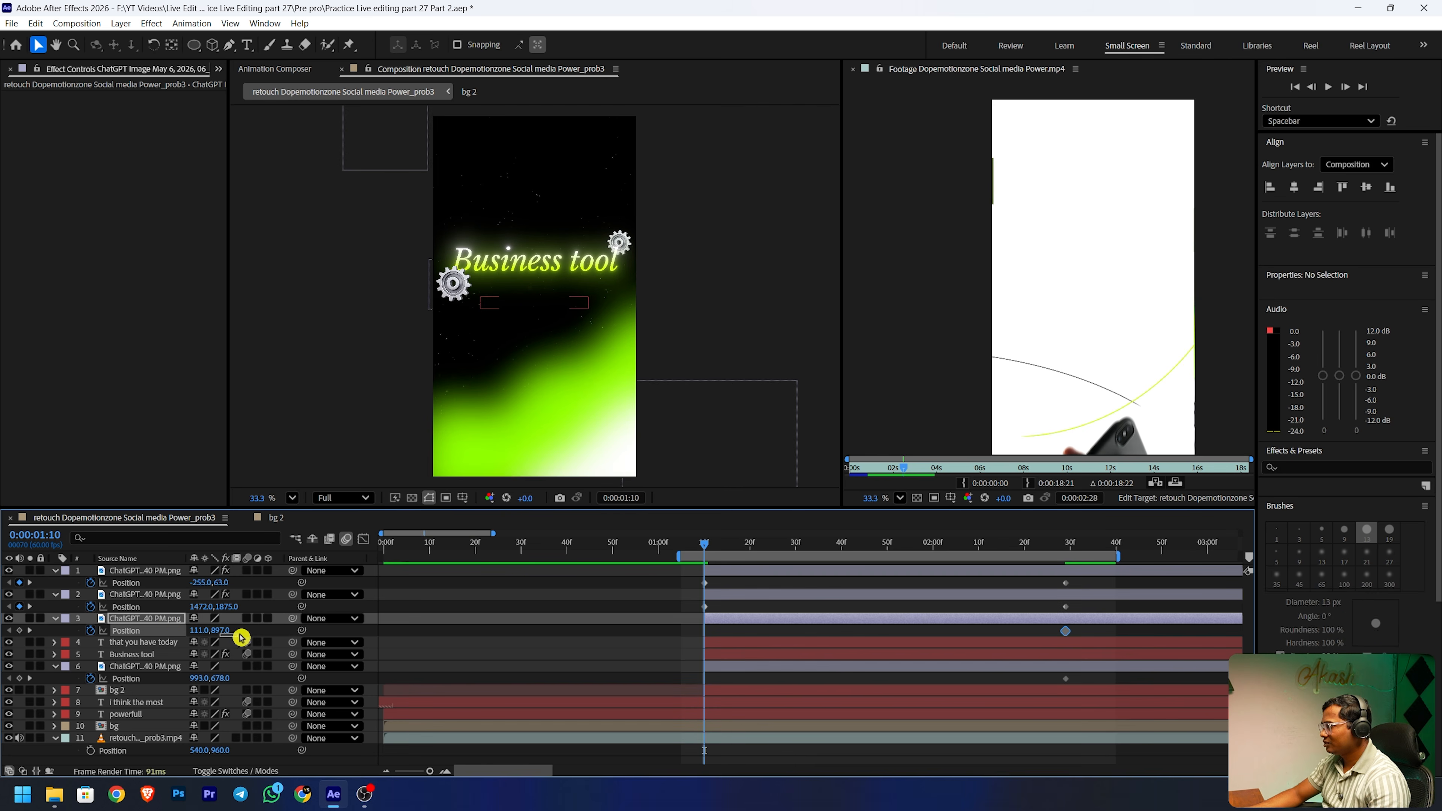
left_click(145, 618)
left_click_drag(221, 637, 304, 665)
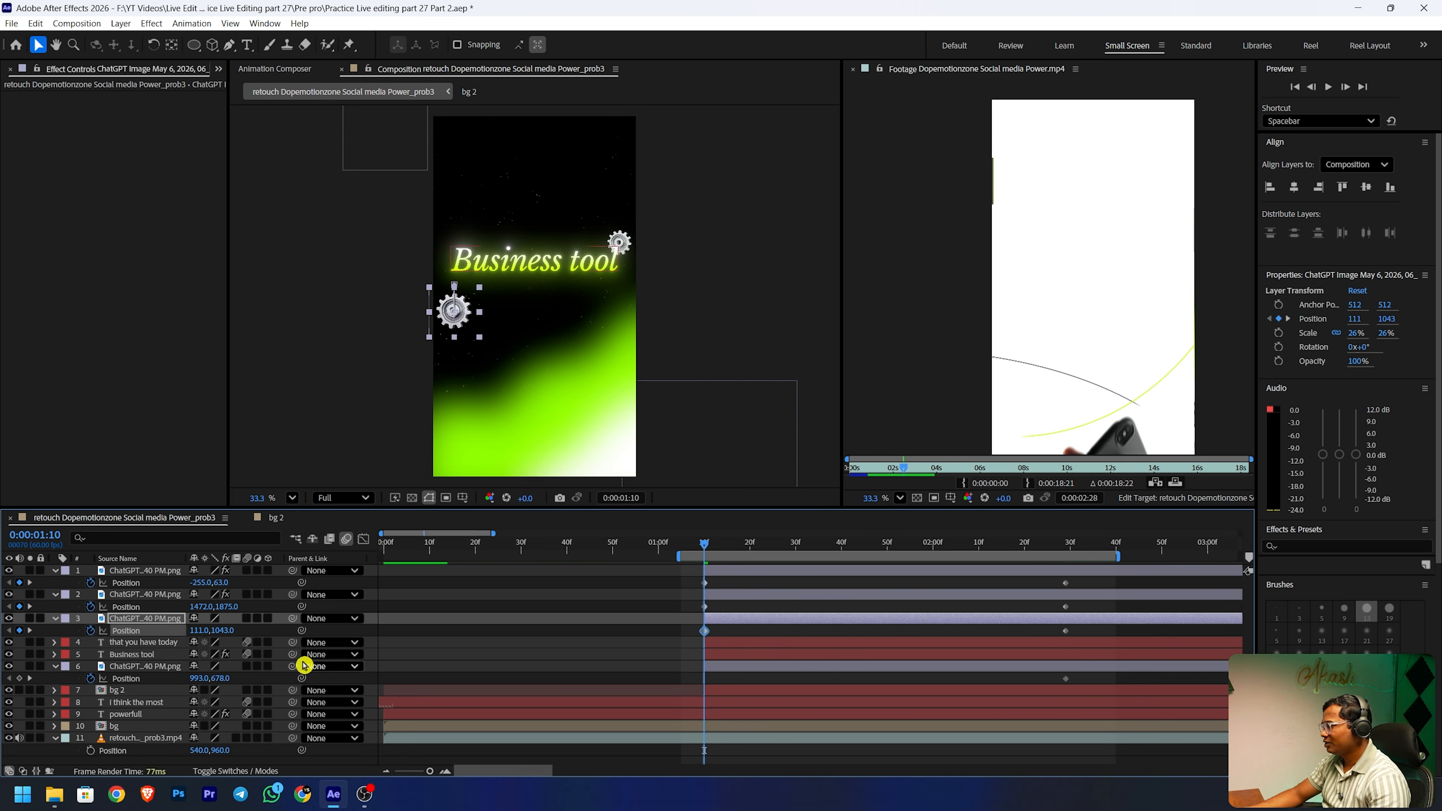
left_click(171, 667)
left_click_drag(223, 681, 287, 680)
left_click_drag(704, 545, 942, 554)
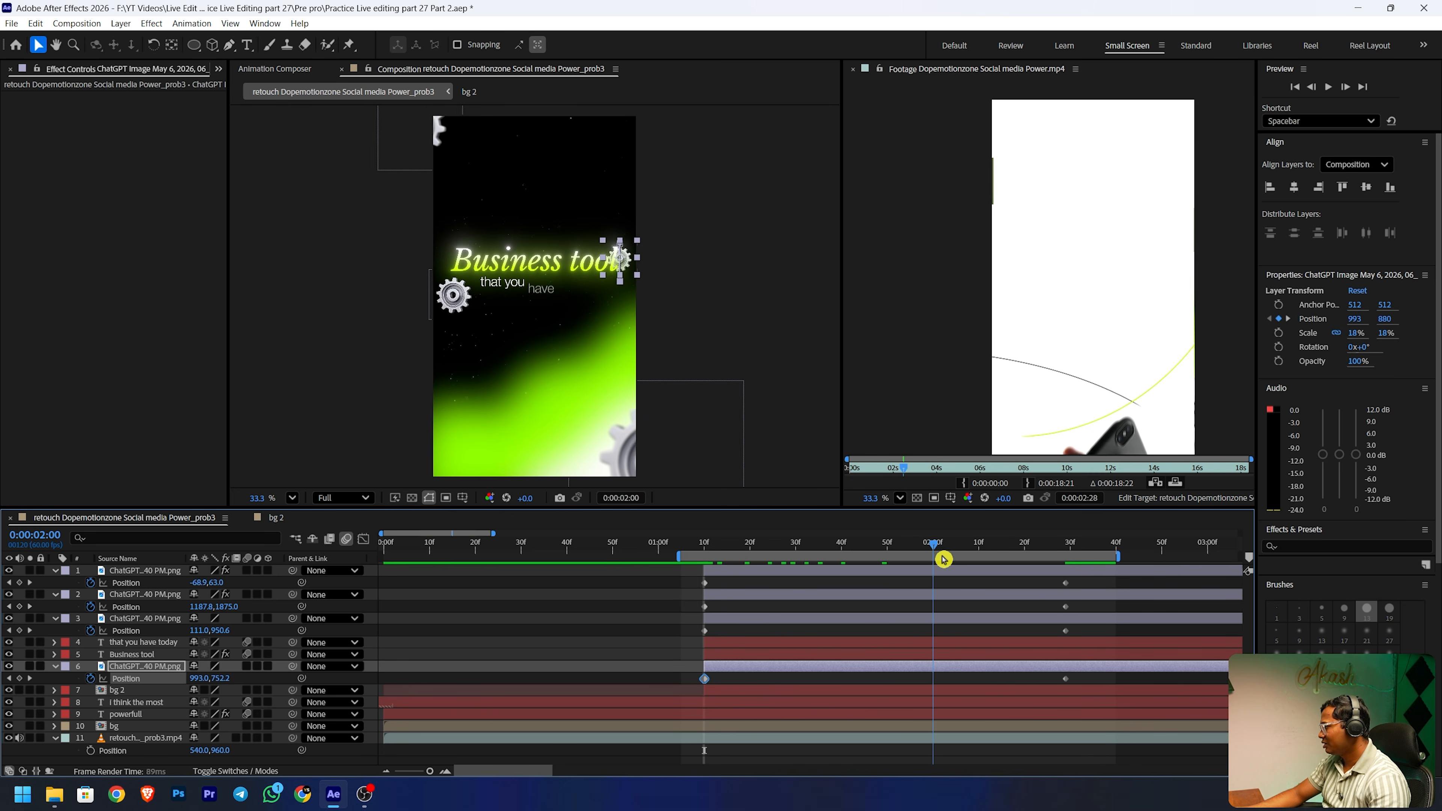
- Move the title gears' end position keyframes to 1:59 and place copies of them at 2:29
left_click(174, 668)
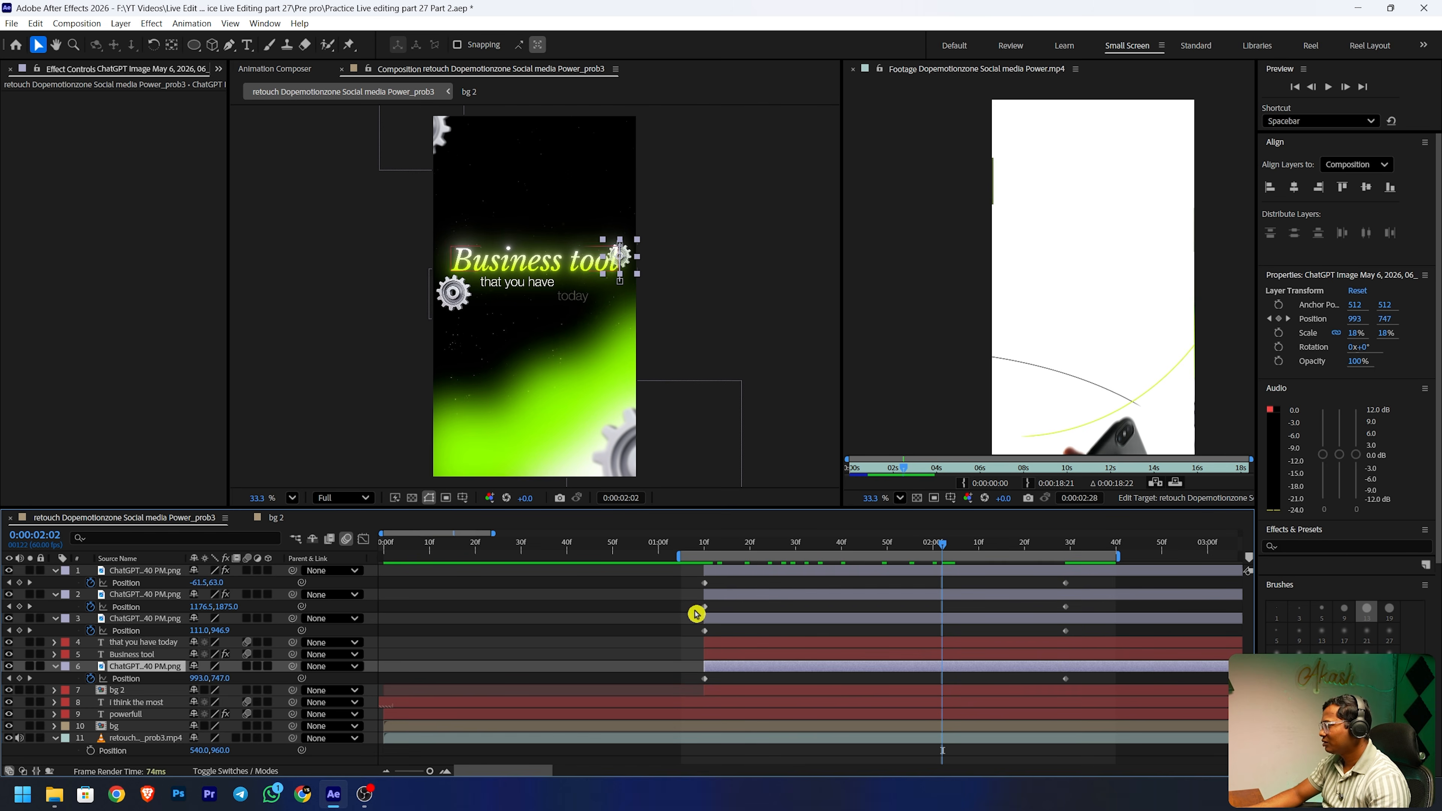
key("k")
left_click(1066, 631)
left_click(1065, 679, "shift")
left_click_drag(1061, 679, 928, 679)
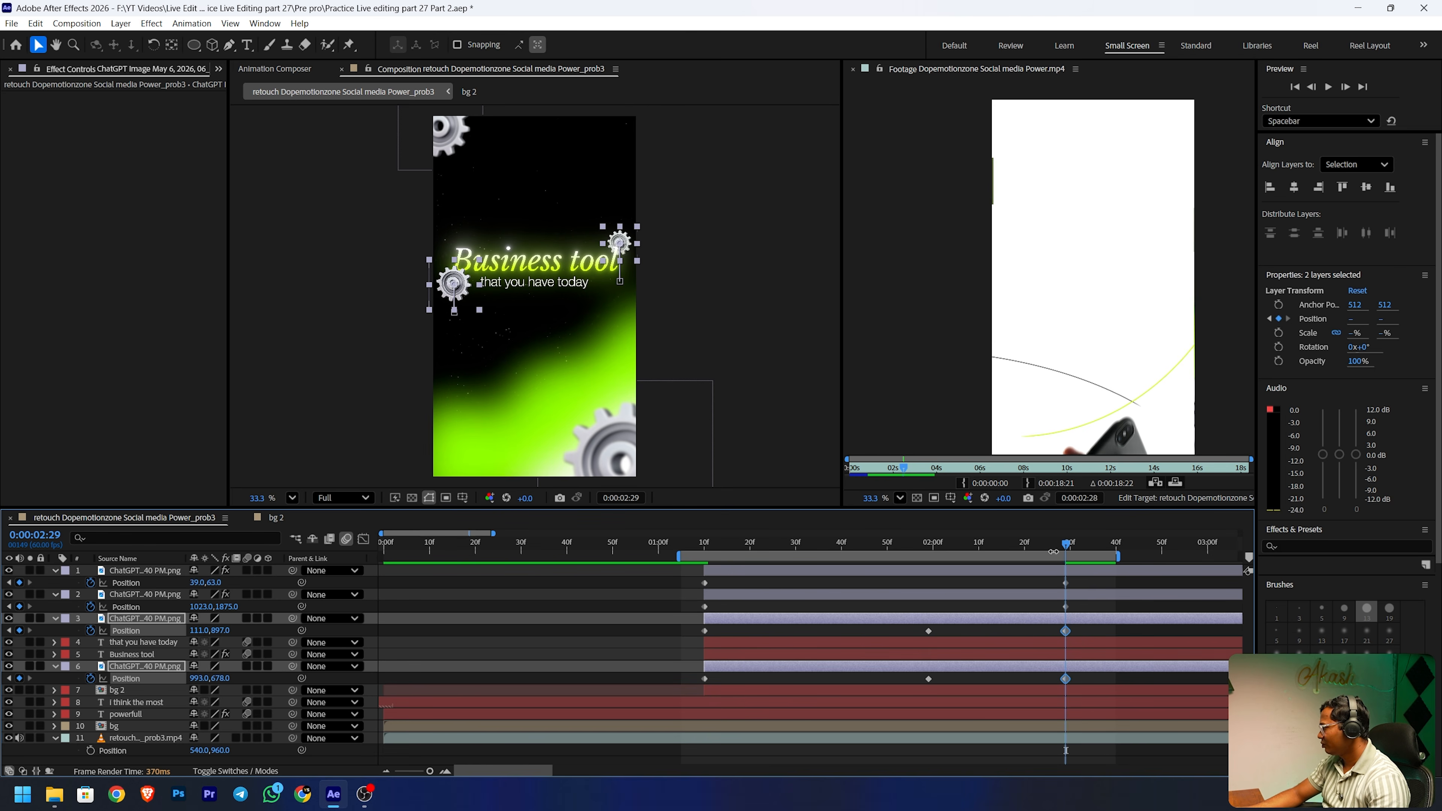
left_click_drag(1064, 548, 927, 552)
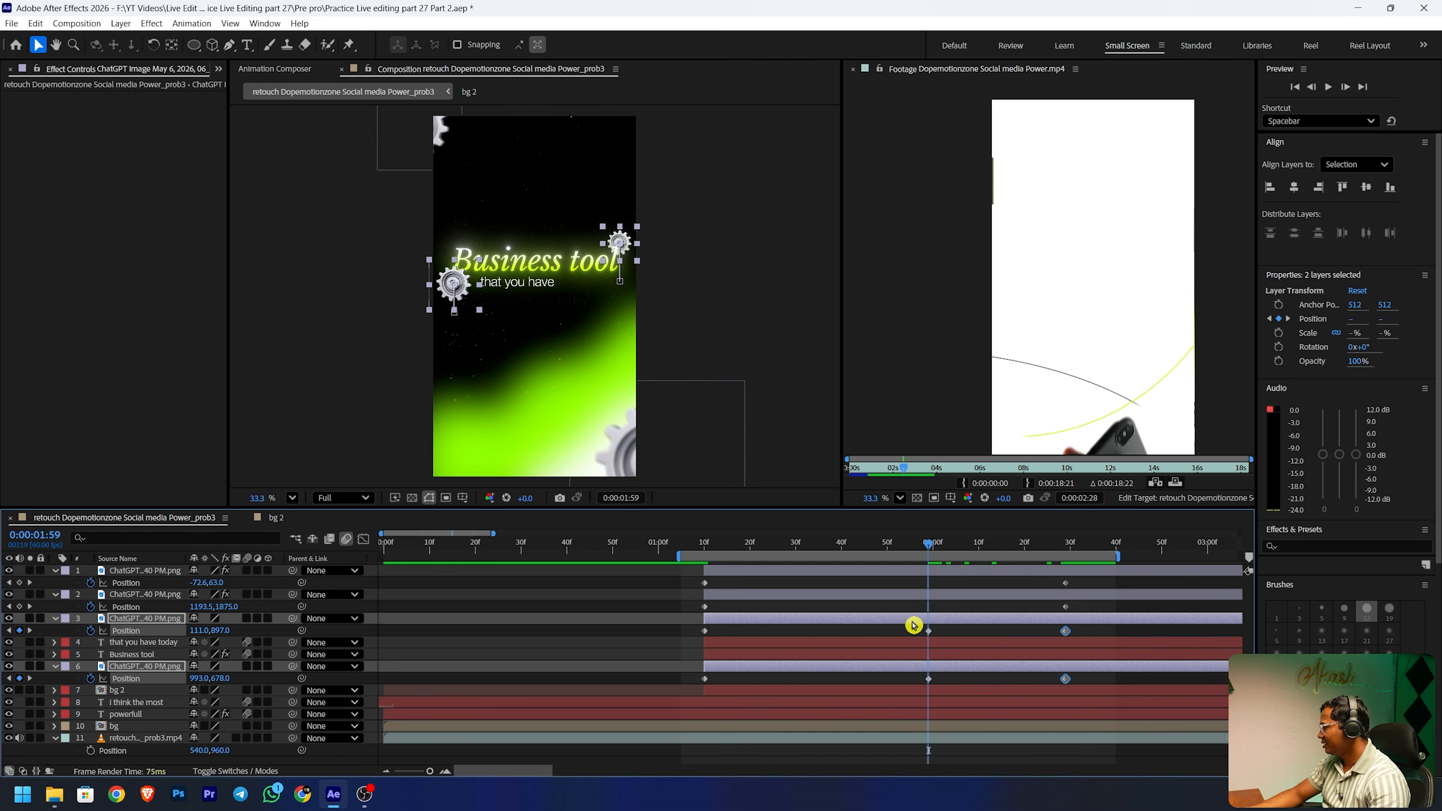
- Raise both title gears slightly above their final positions at 1:59 to create an overshoot
left_click(929, 631)
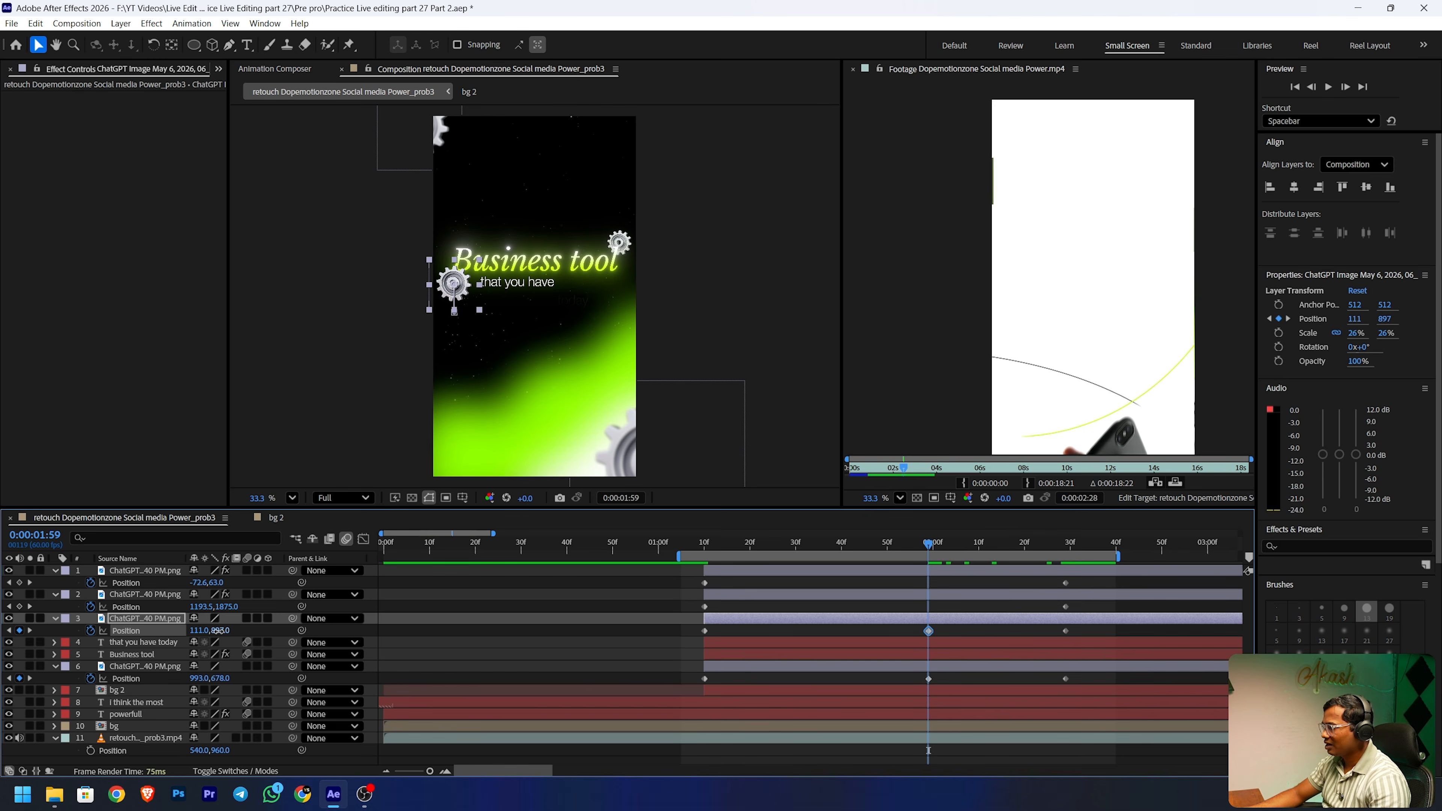
left_click_drag(218, 630, 208, 681)
left_click(219, 678)
- Preview the gear motion and shift the title gears' last two position keyframes earlier, to about 1:35 and 1:50
left_click_drag(927, 548, 705, 554)
key("space")
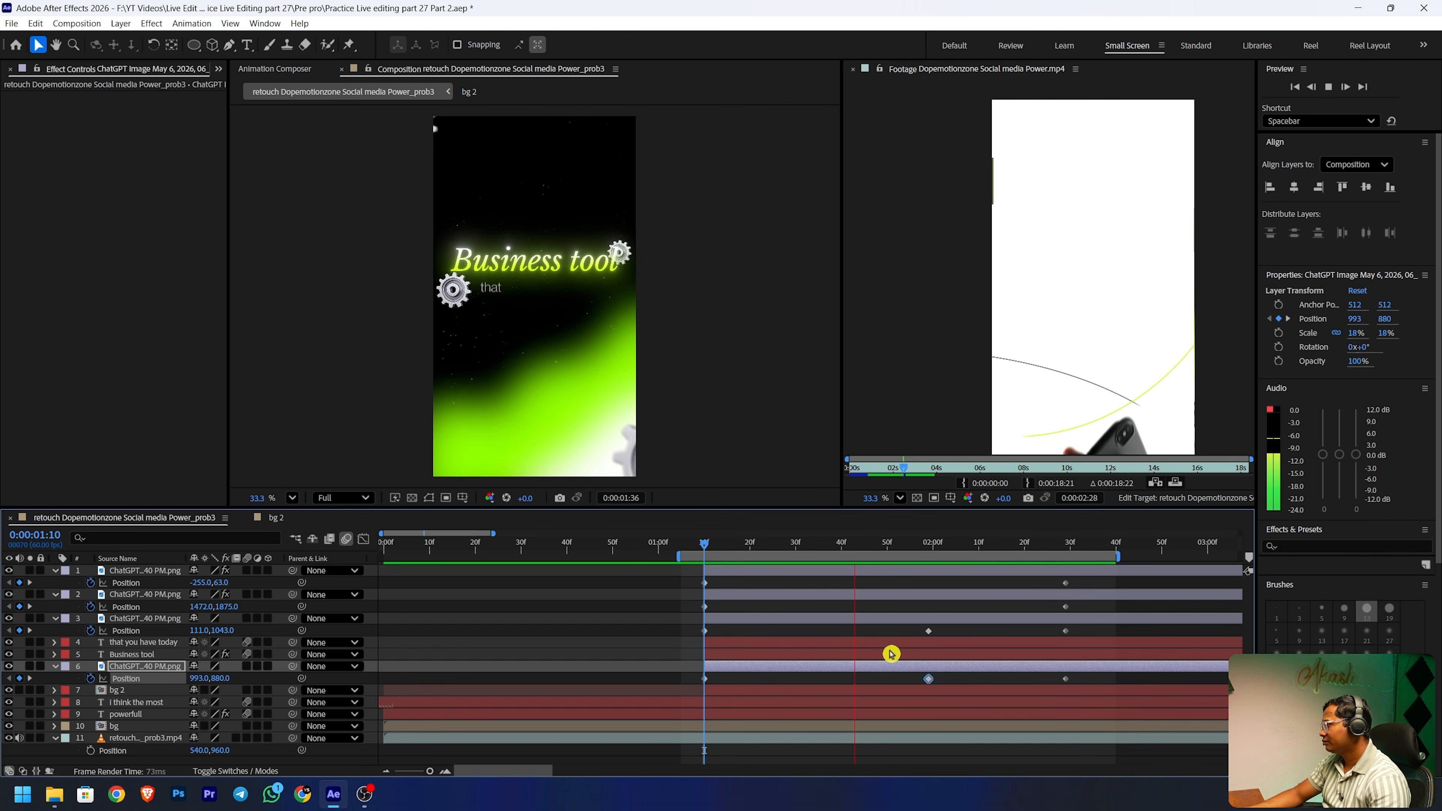
key("space")
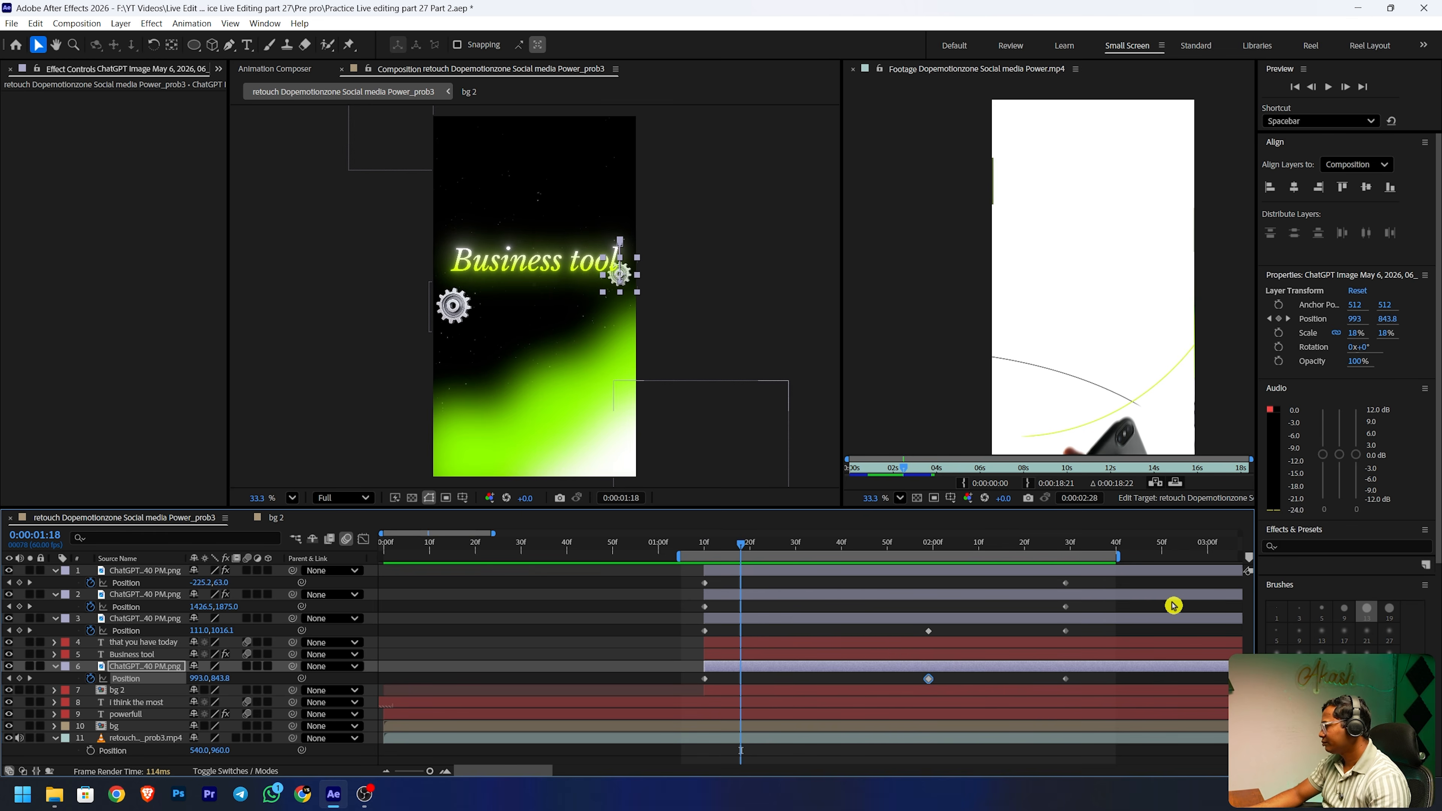
left_click_drag(1081, 580, 1085, 684)
left_click_drag(1084, 628, 820, 679)
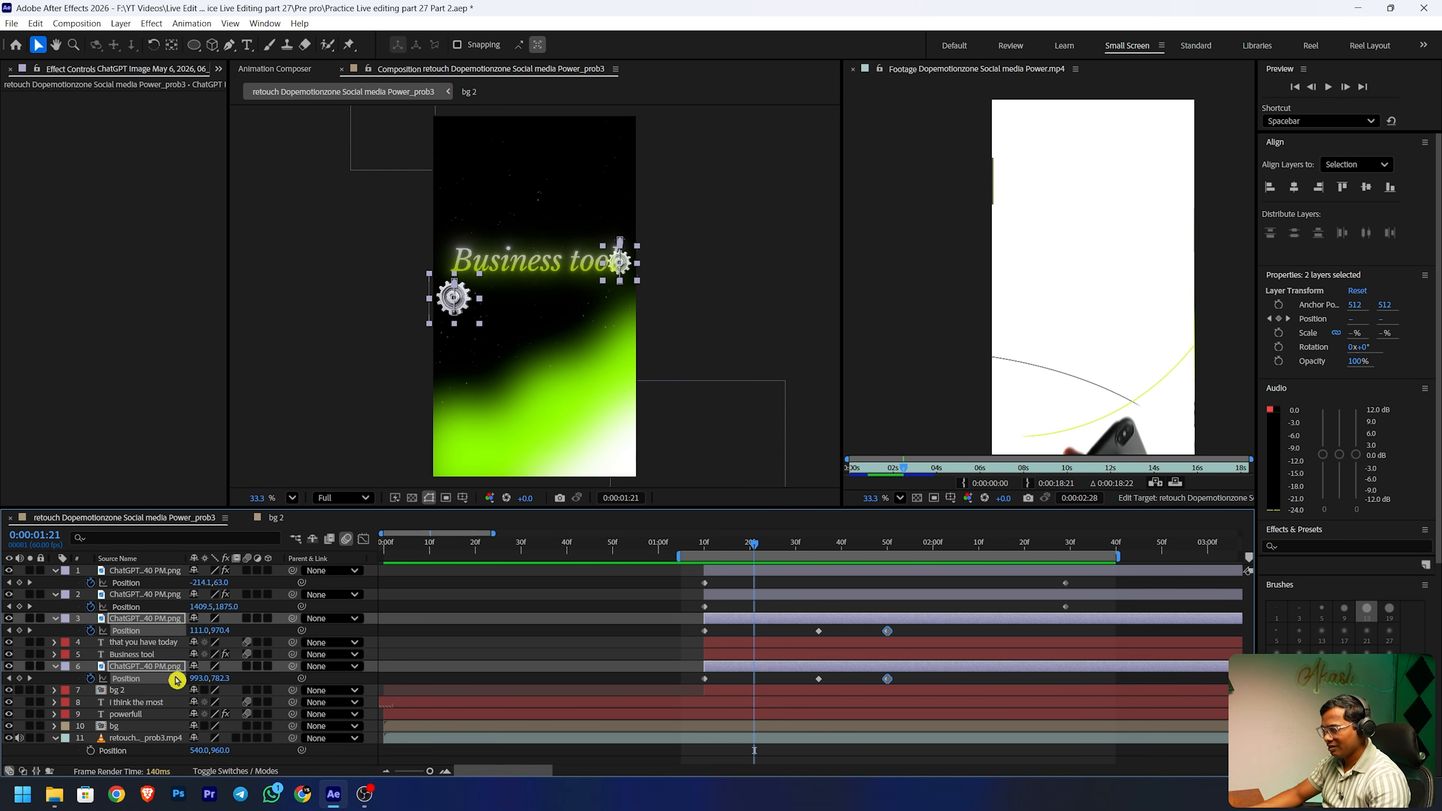
- Fade in both title gears with opacity keyframes from 0% at 1:10 to 100% at 1:21
key("t")
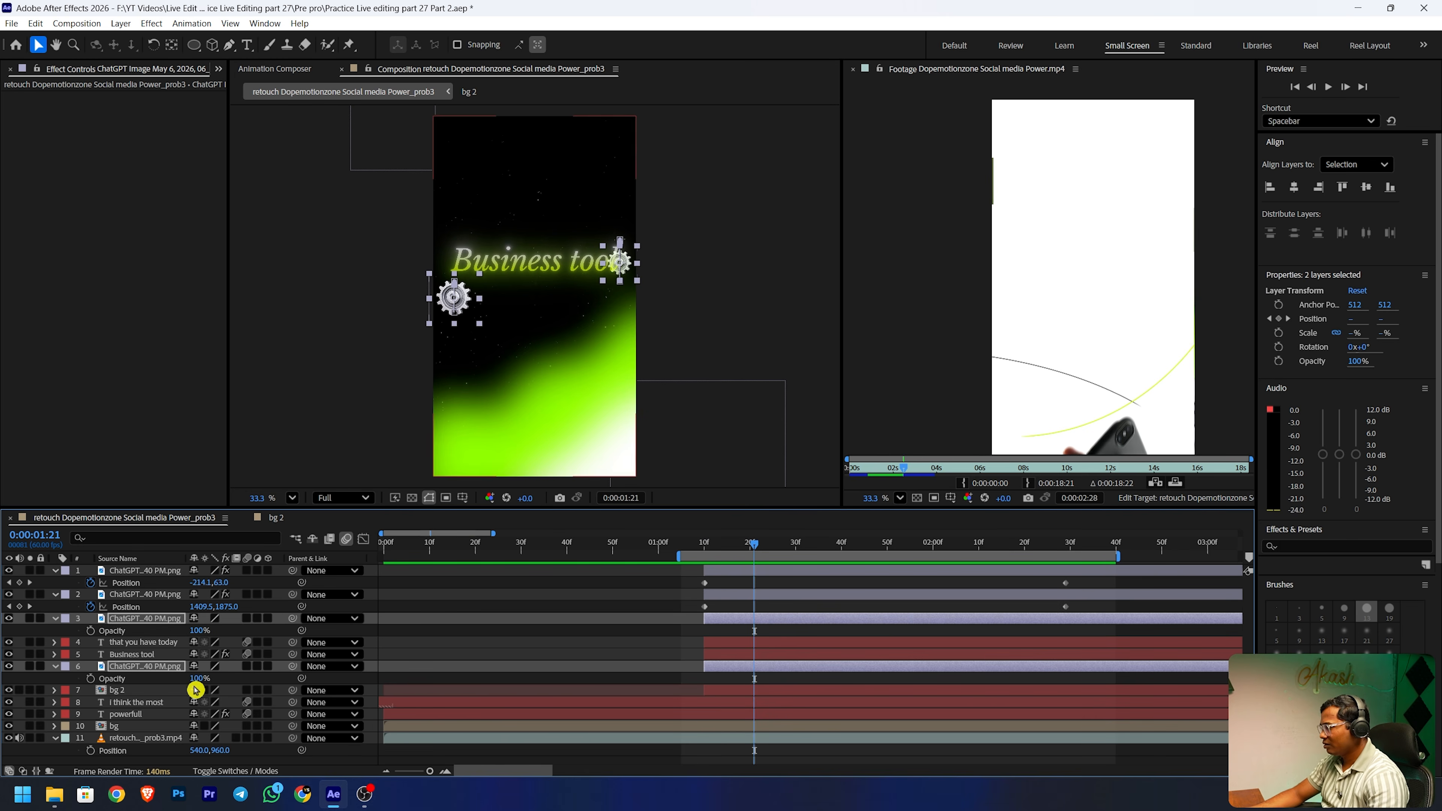
left_click(89, 679)
key("alt+shift+t")
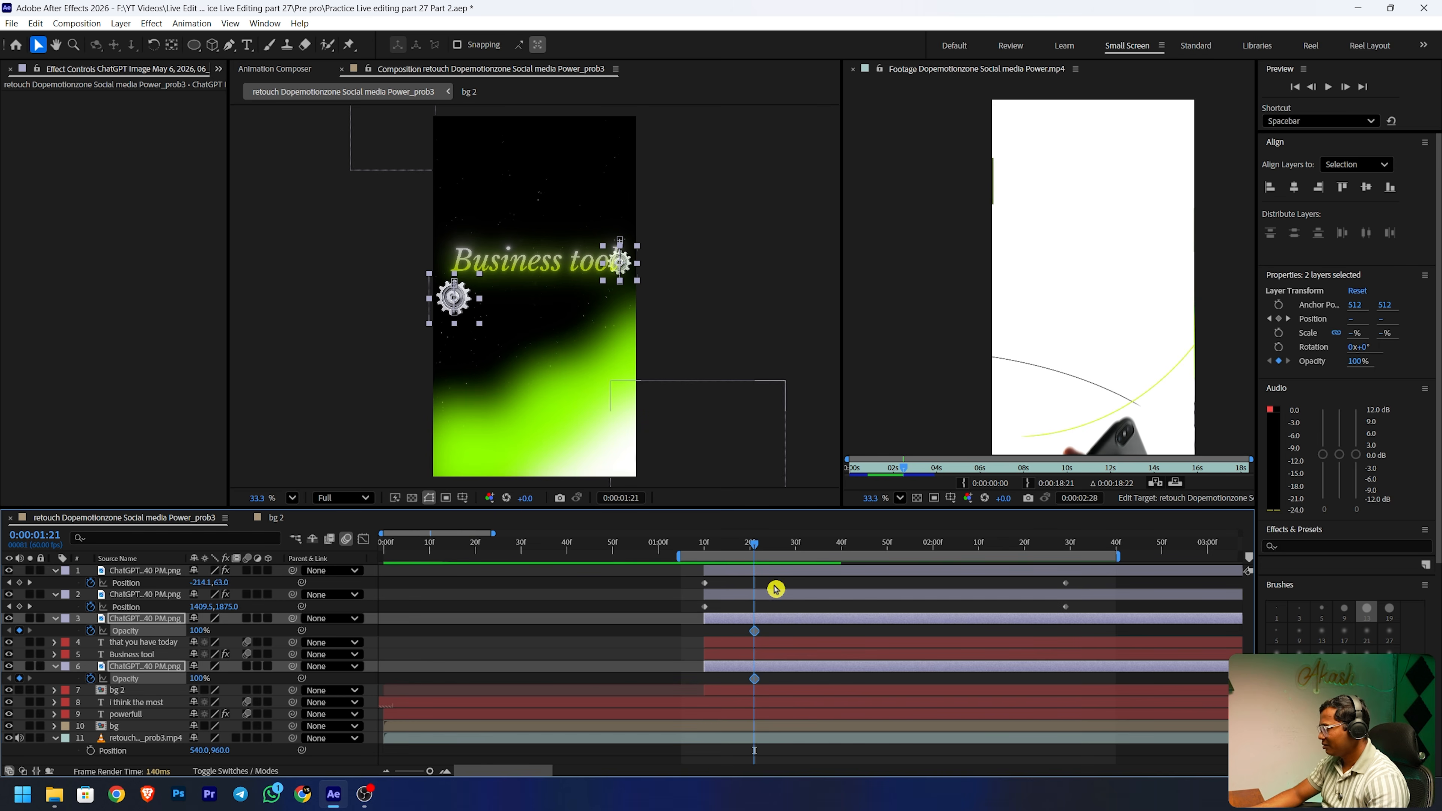
left_click_drag(752, 546, 704, 547)
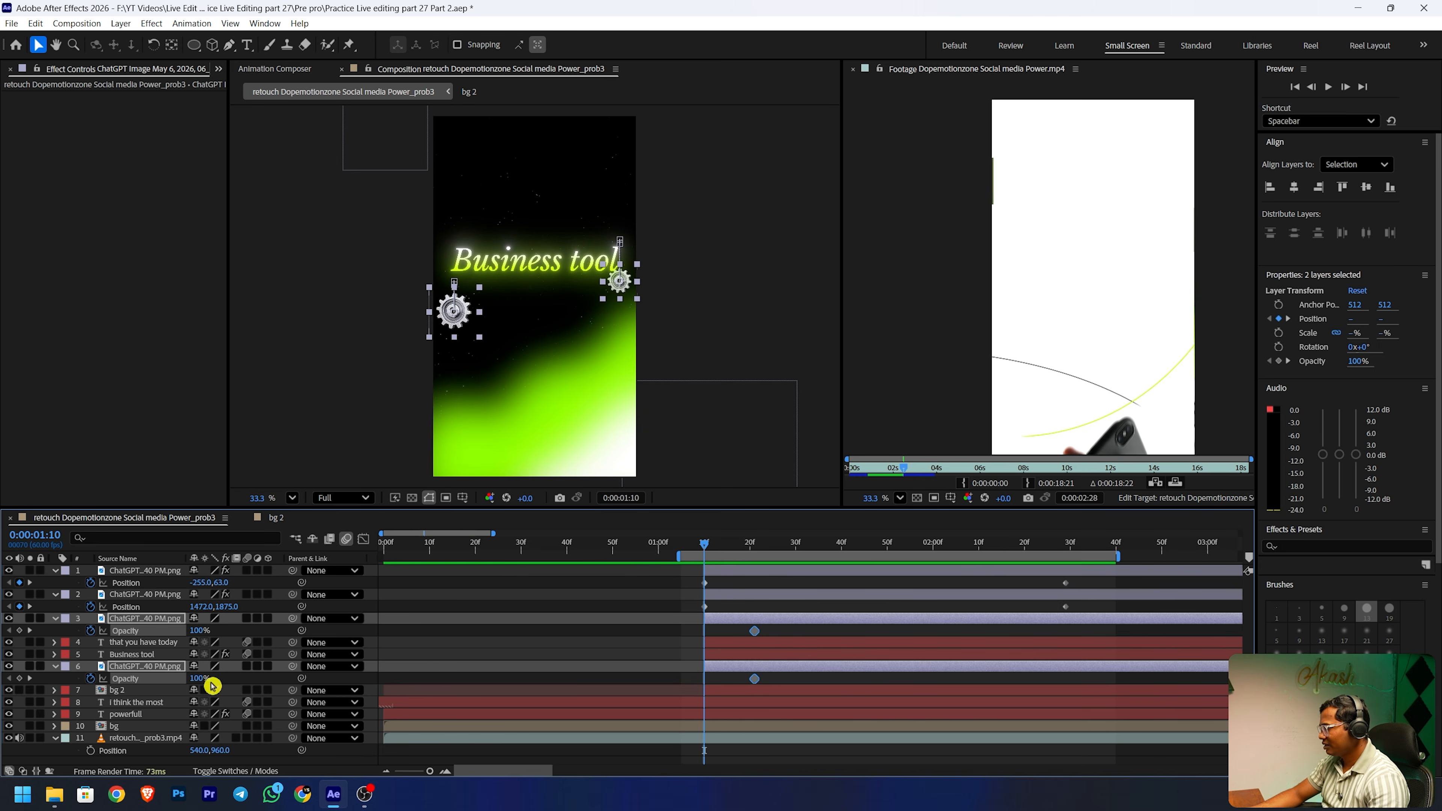
left_click_drag(200, 680, 24, 660)
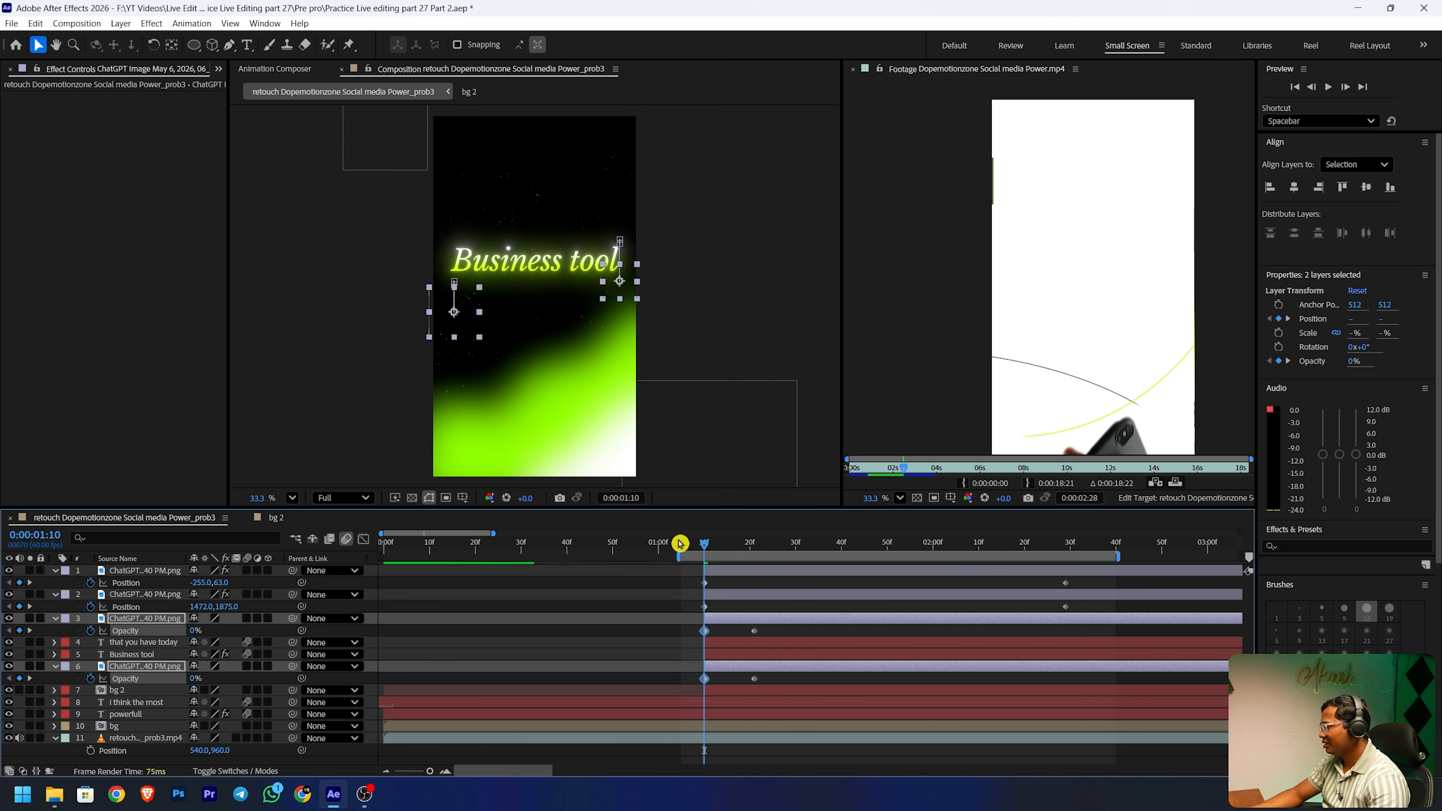
left_click_drag(706, 541, 897, 542)
- Apply Easy Ease to all position and opacity keyframes of the two title gears
left_click(154, 624)
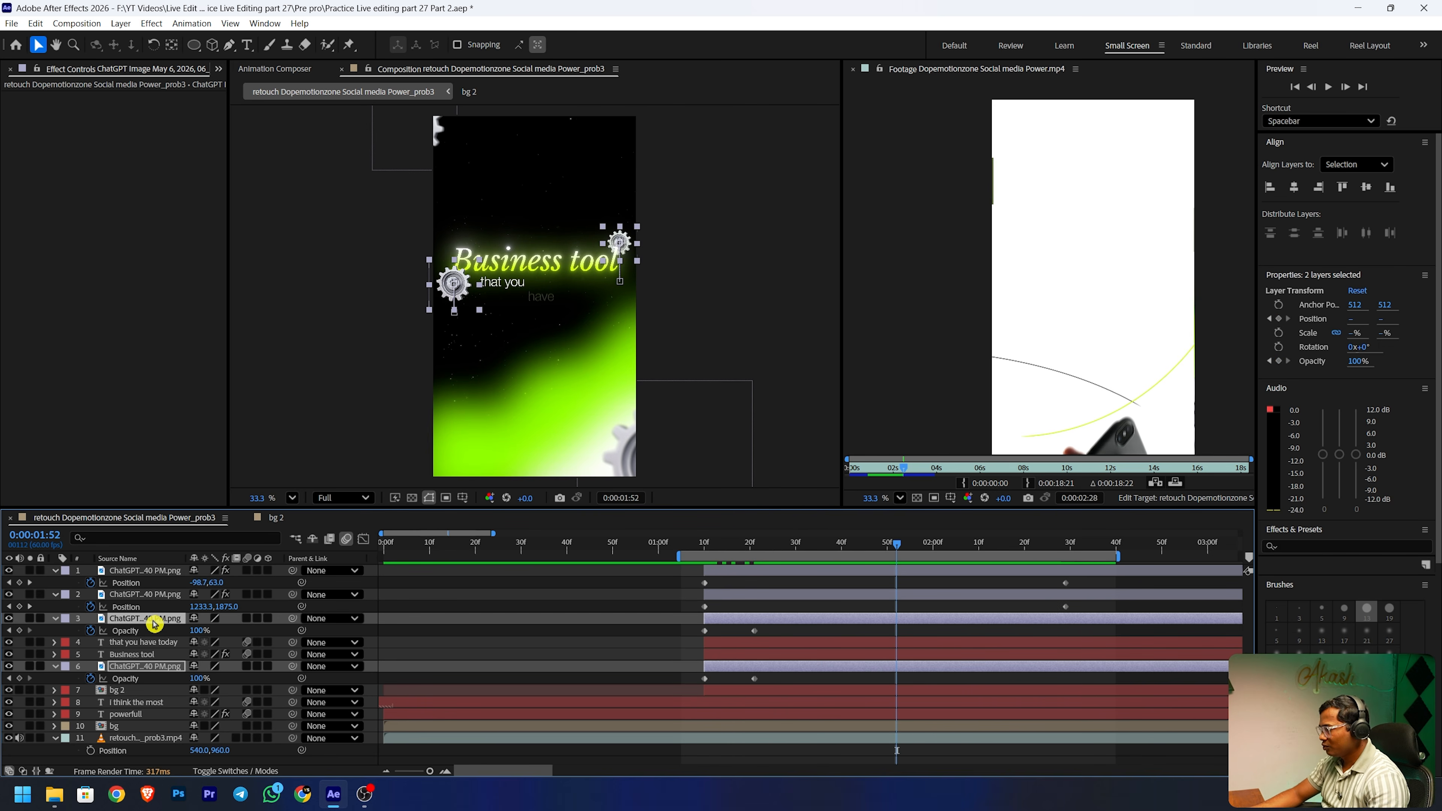
key("shift+p")
left_click_drag(919, 632, 677, 705)
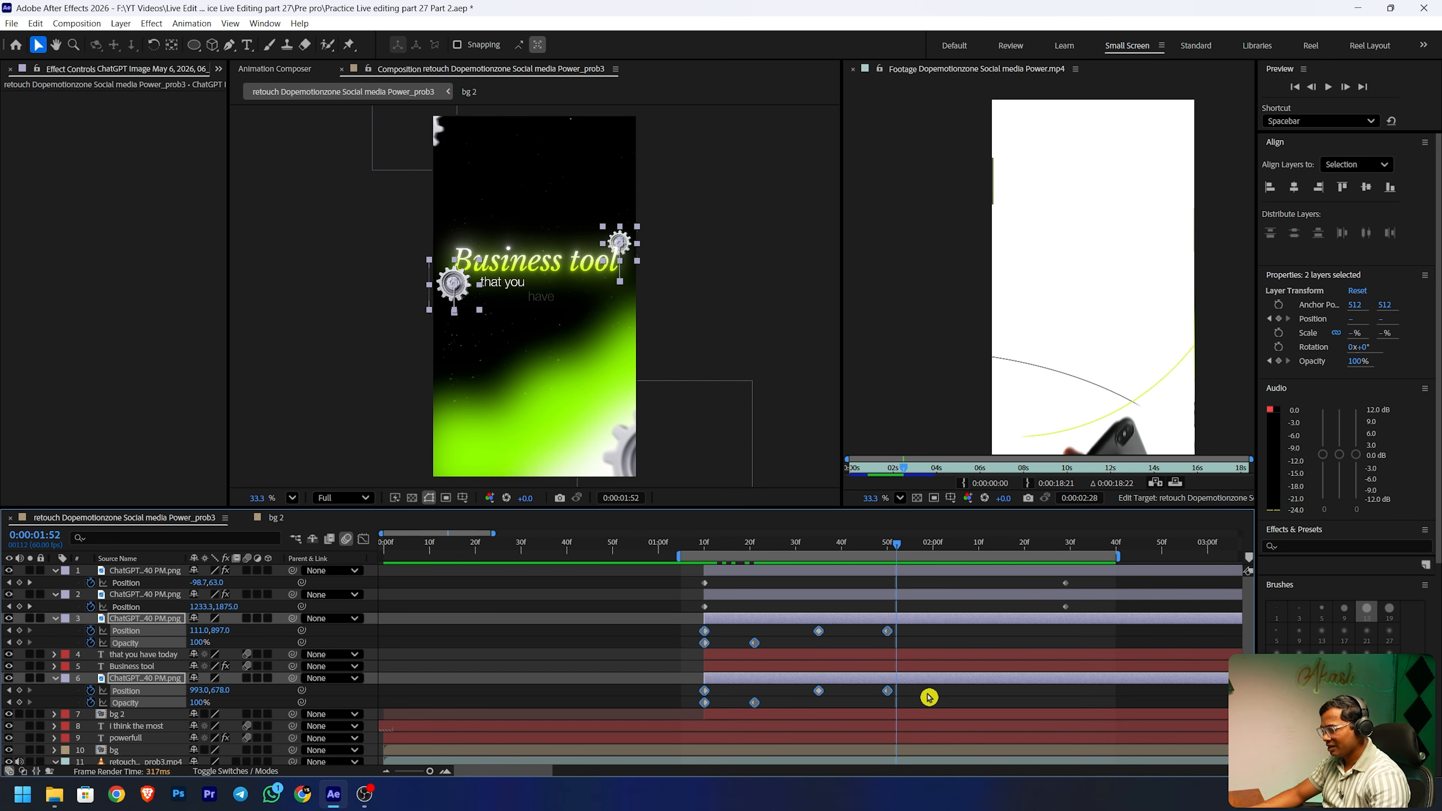
key("F9")
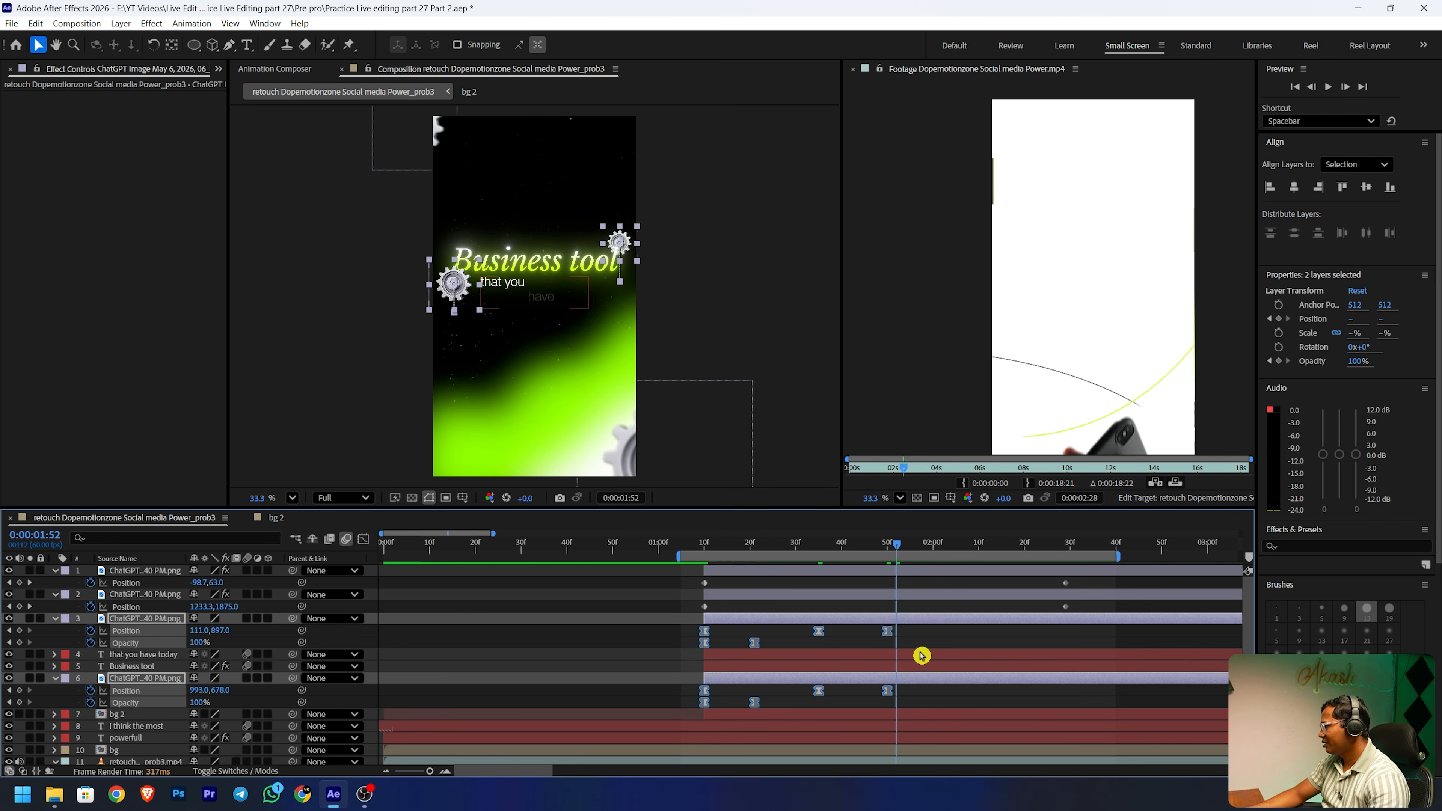
- Reshape the title gears' position speed curves so they peak early and slow down gradually, and preview the scene
left_click(921, 654)
left_click_drag(927, 630, 666, 631)
left_click_drag(909, 692, 663, 688)
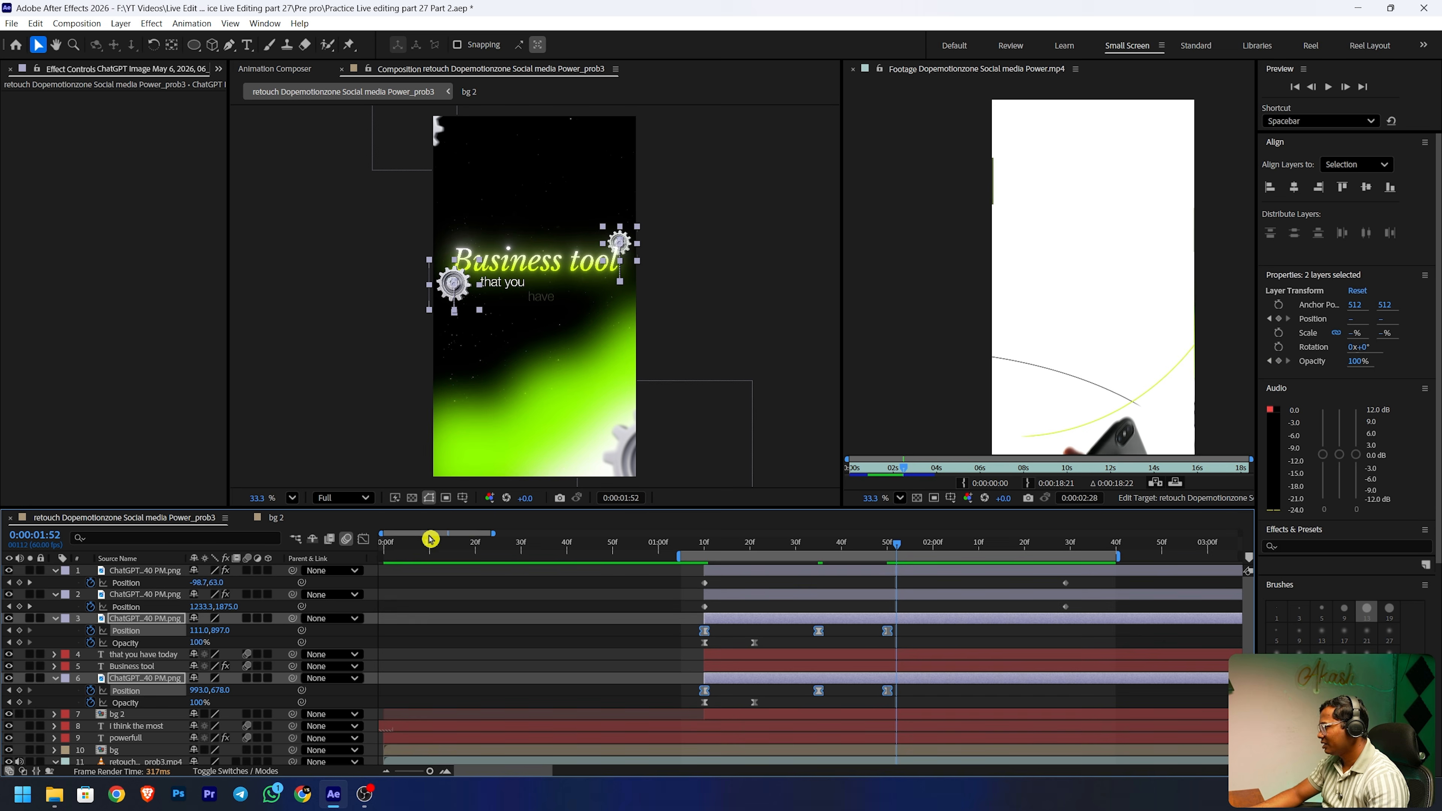
left_click(363, 540)
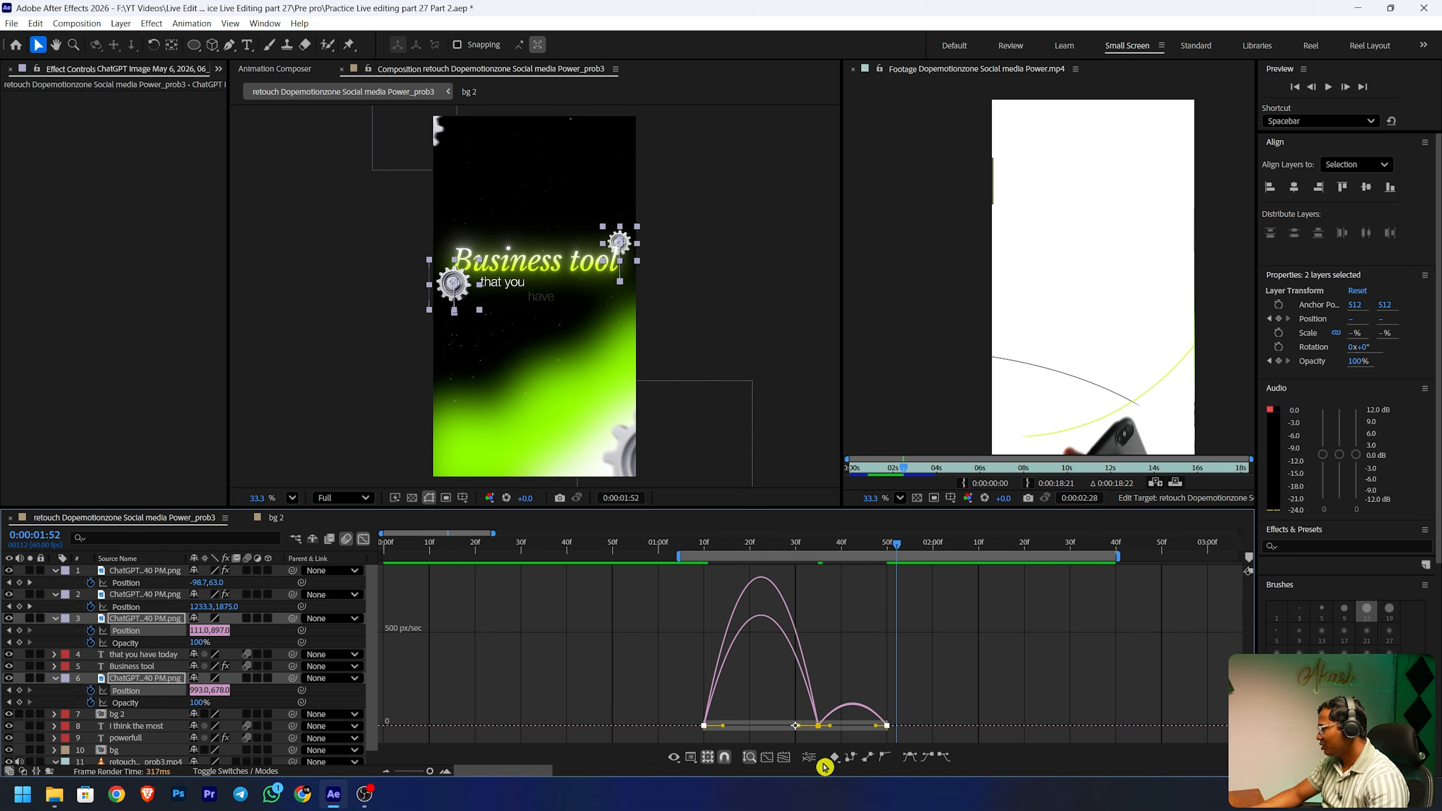
left_click(778, 728)
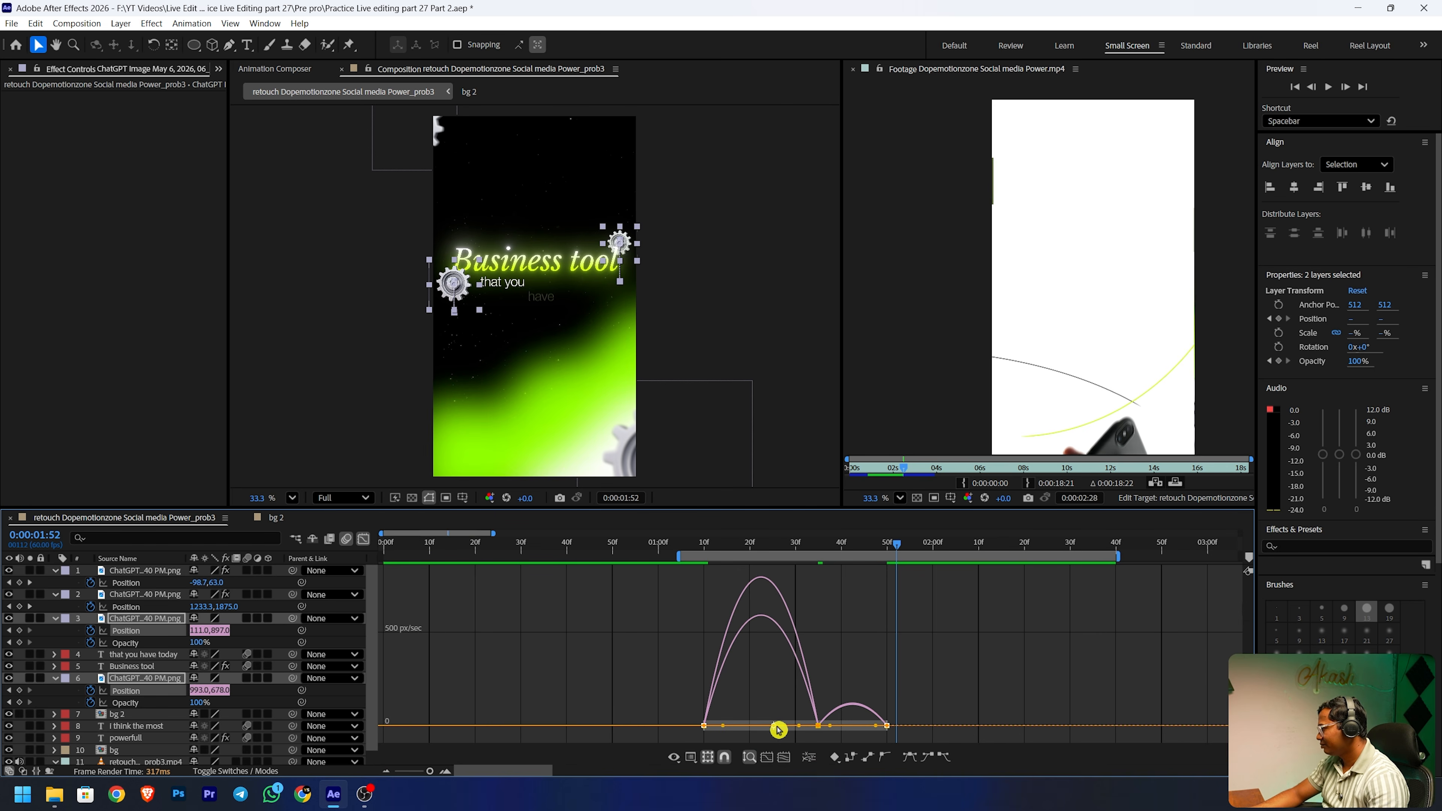
left_click_drag(799, 730, 785, 727)
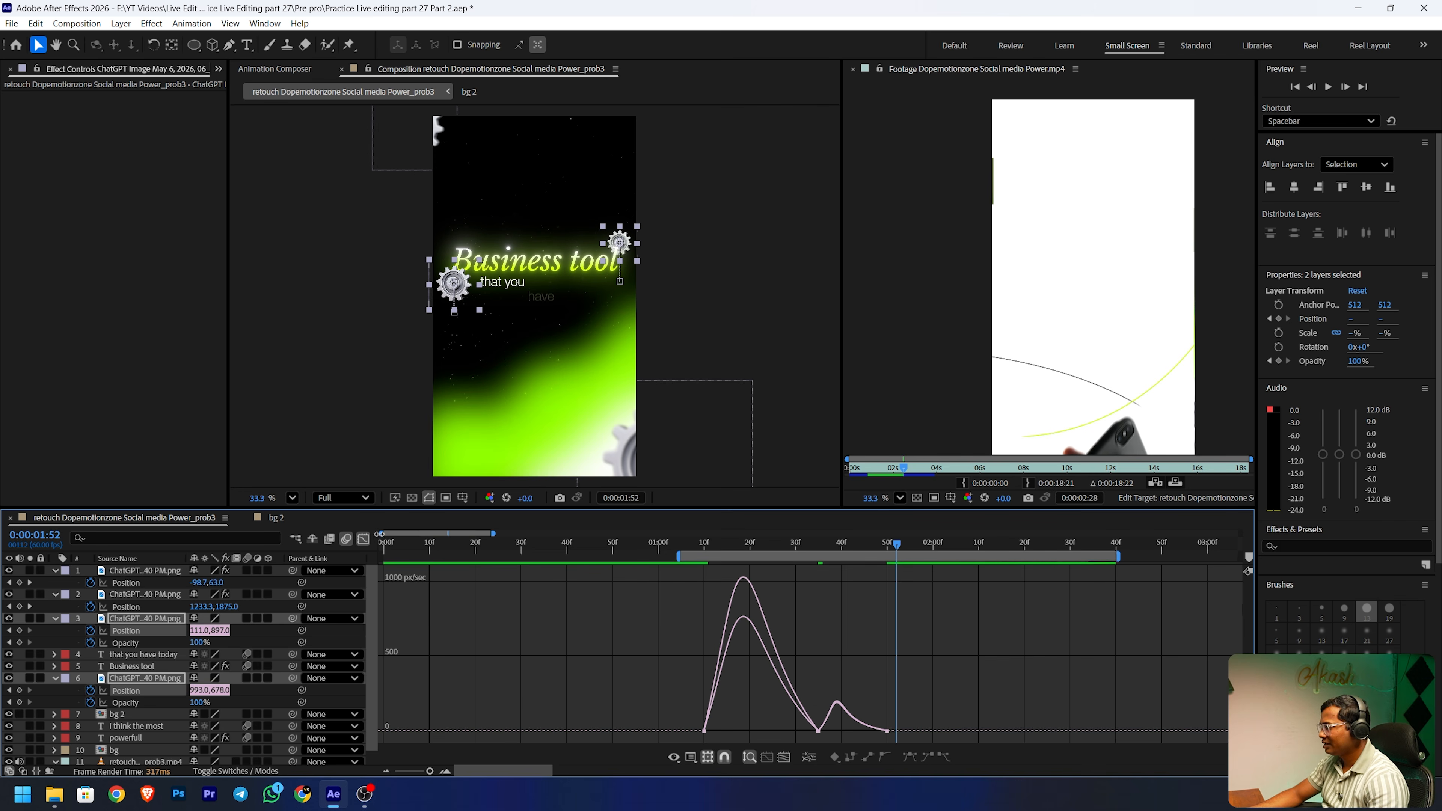
key("shift+F3")
left_click(933, 605)
key("space")
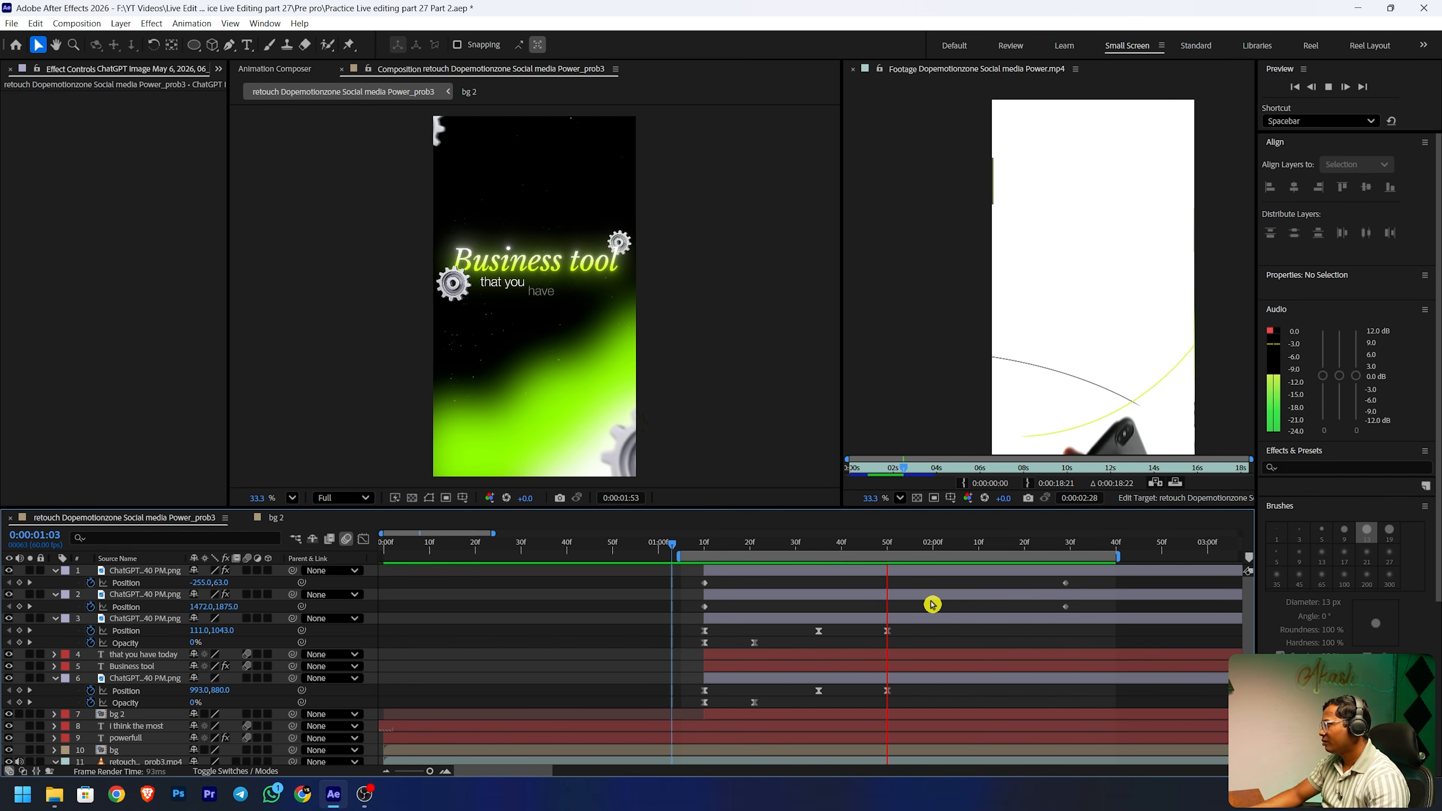
key("space")
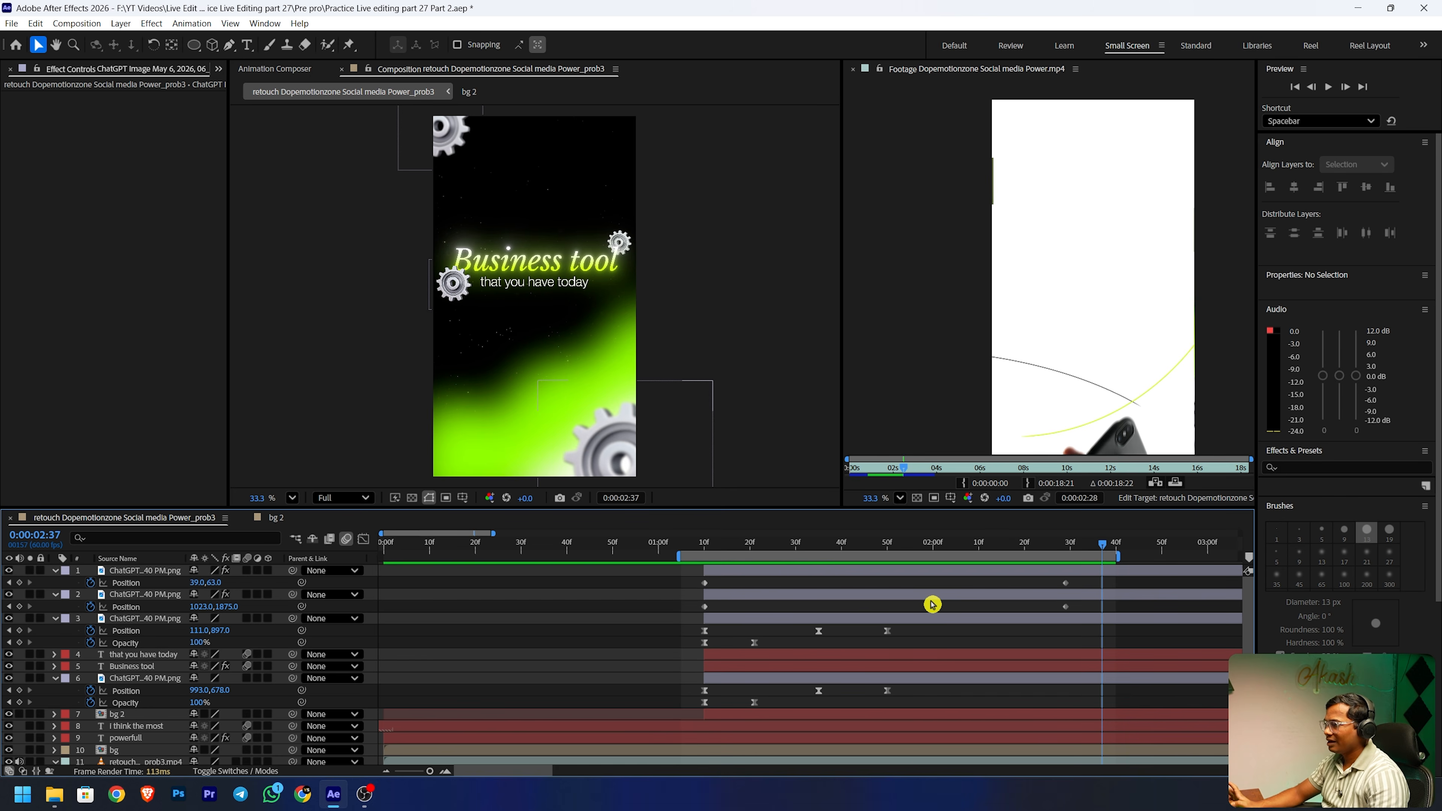
- Select all the second scene's layers, from "bg 2" up to the topmost gear
left_click(165, 679)
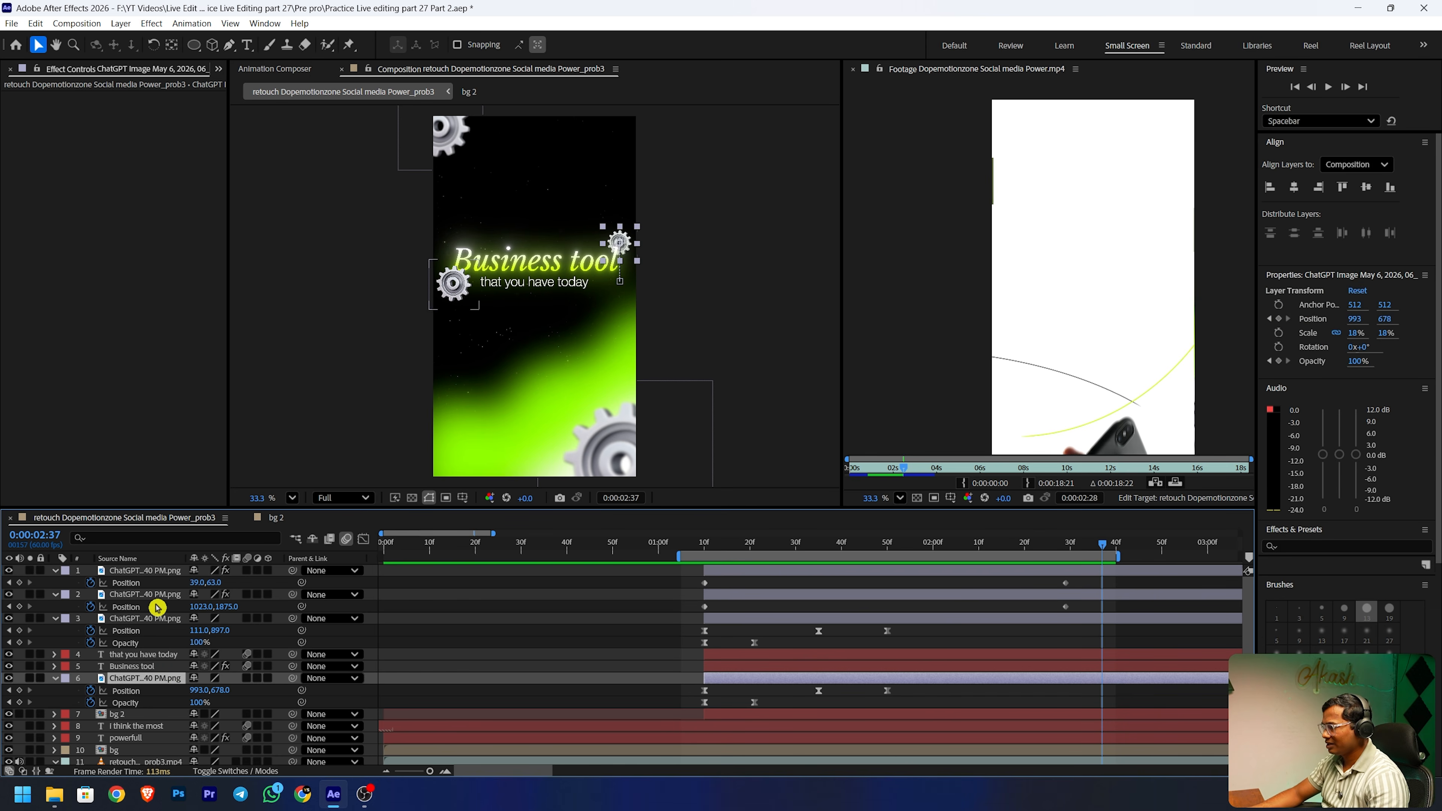
left_click(146, 574, "shift")
left_click(147, 714)
left_click(154, 571, "shift")
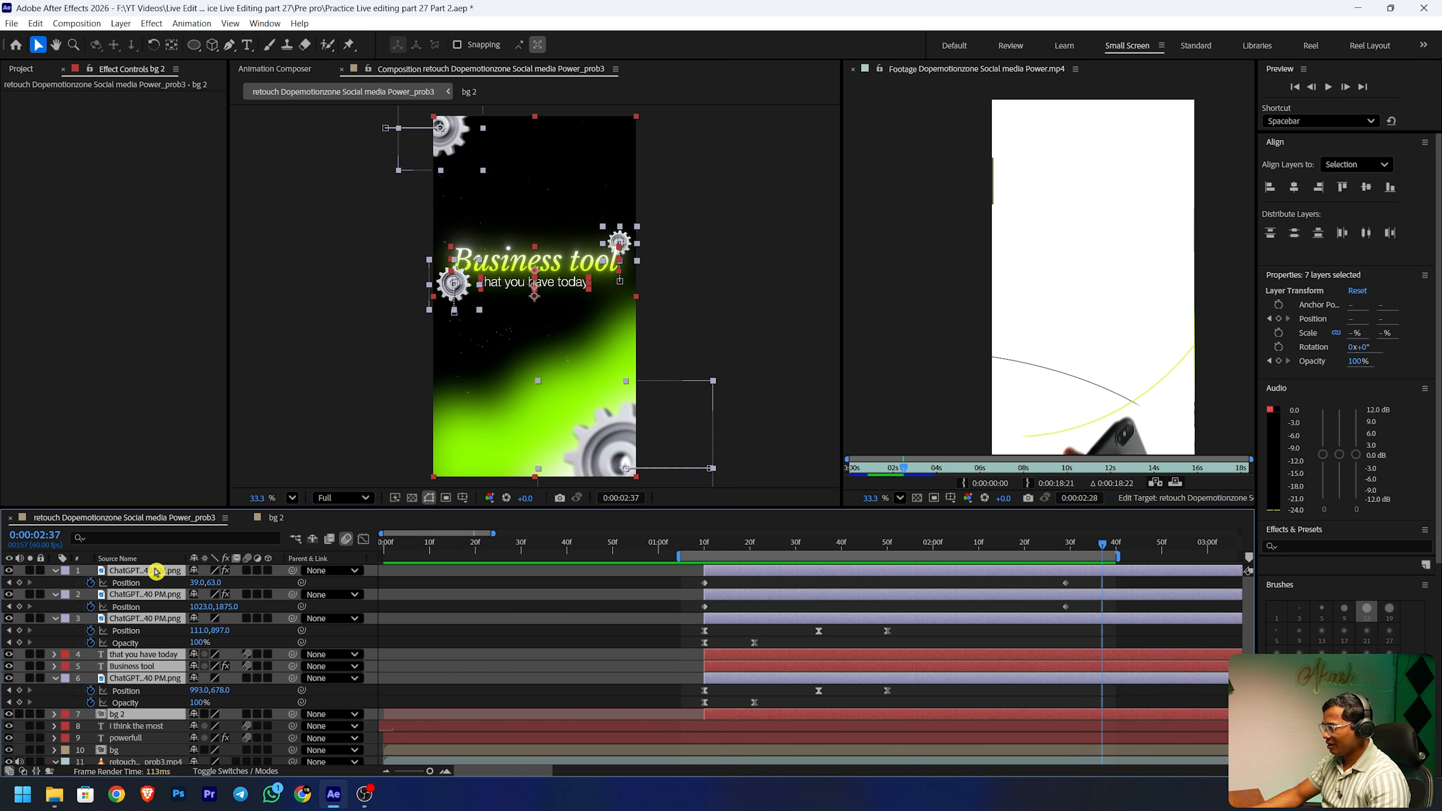
- Pre-compose the selected Business tool text, gear and bg 2 layers into a composition named "scene 1"
right_click(154, 569)
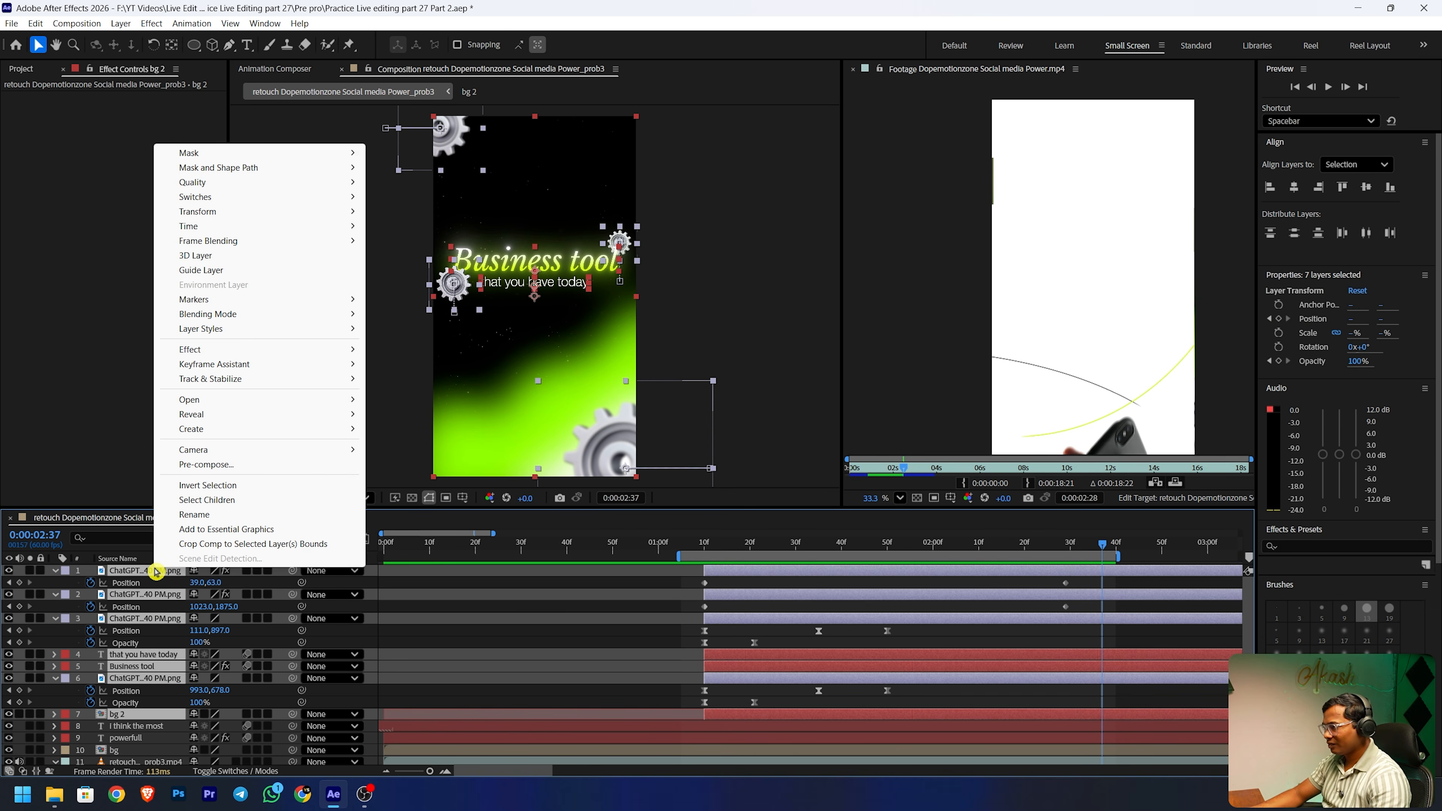
left_click(230, 465)
type("scene 1")
key("Return")
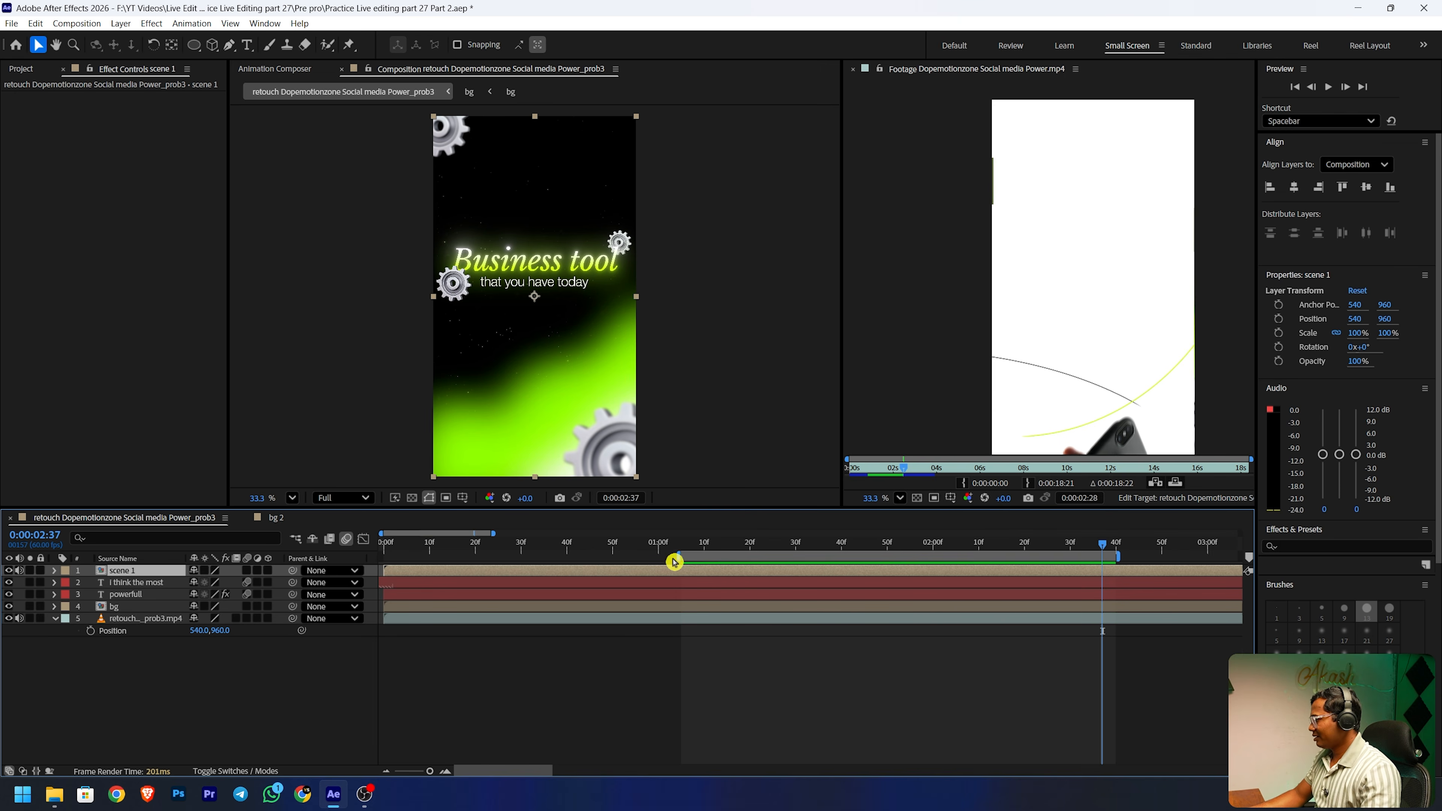
- Add a white solid layer filling the frame above scene 1
left_click_drag(699, 550, 698, 551)
left_click_drag(1116, 549, 703, 571)
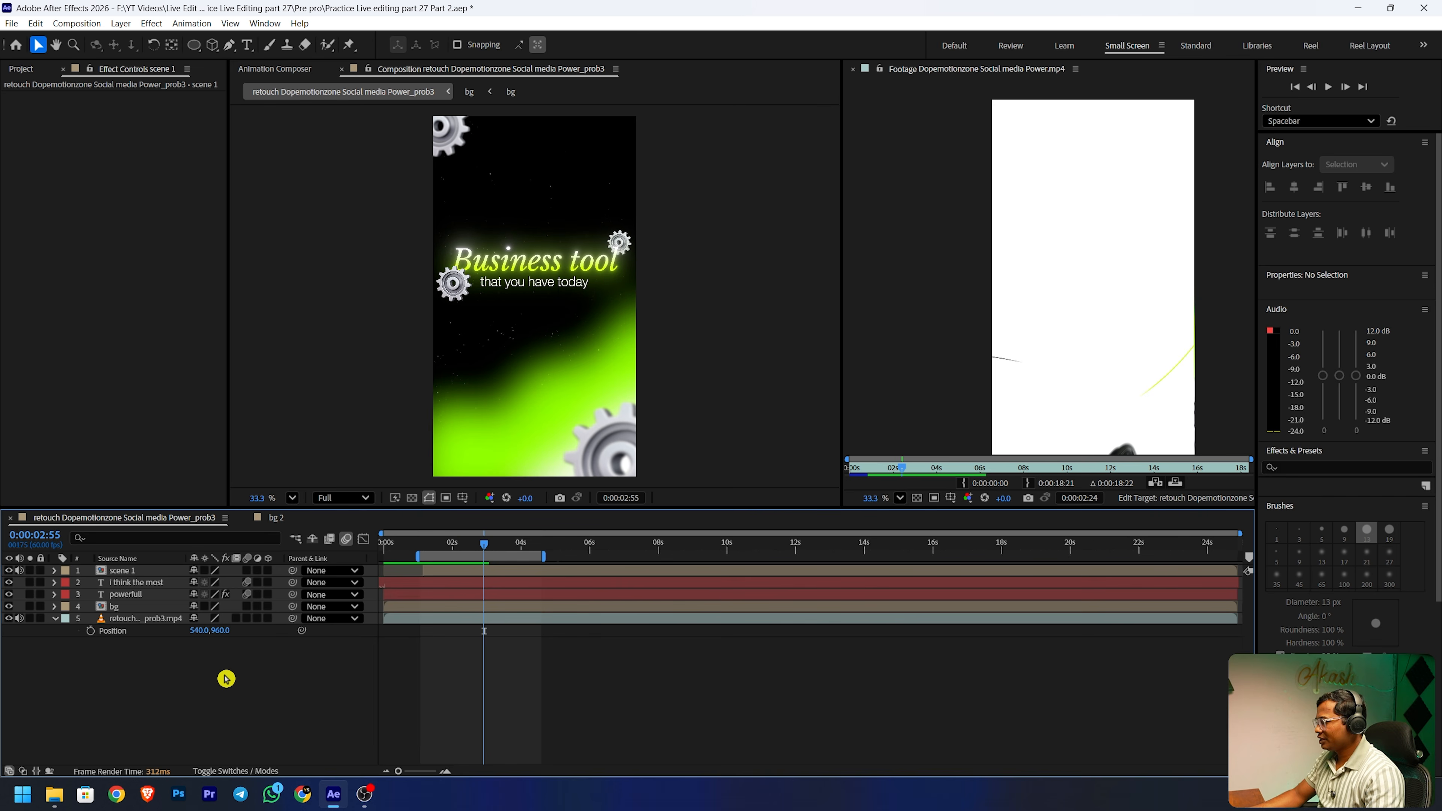
right_click(226, 679)
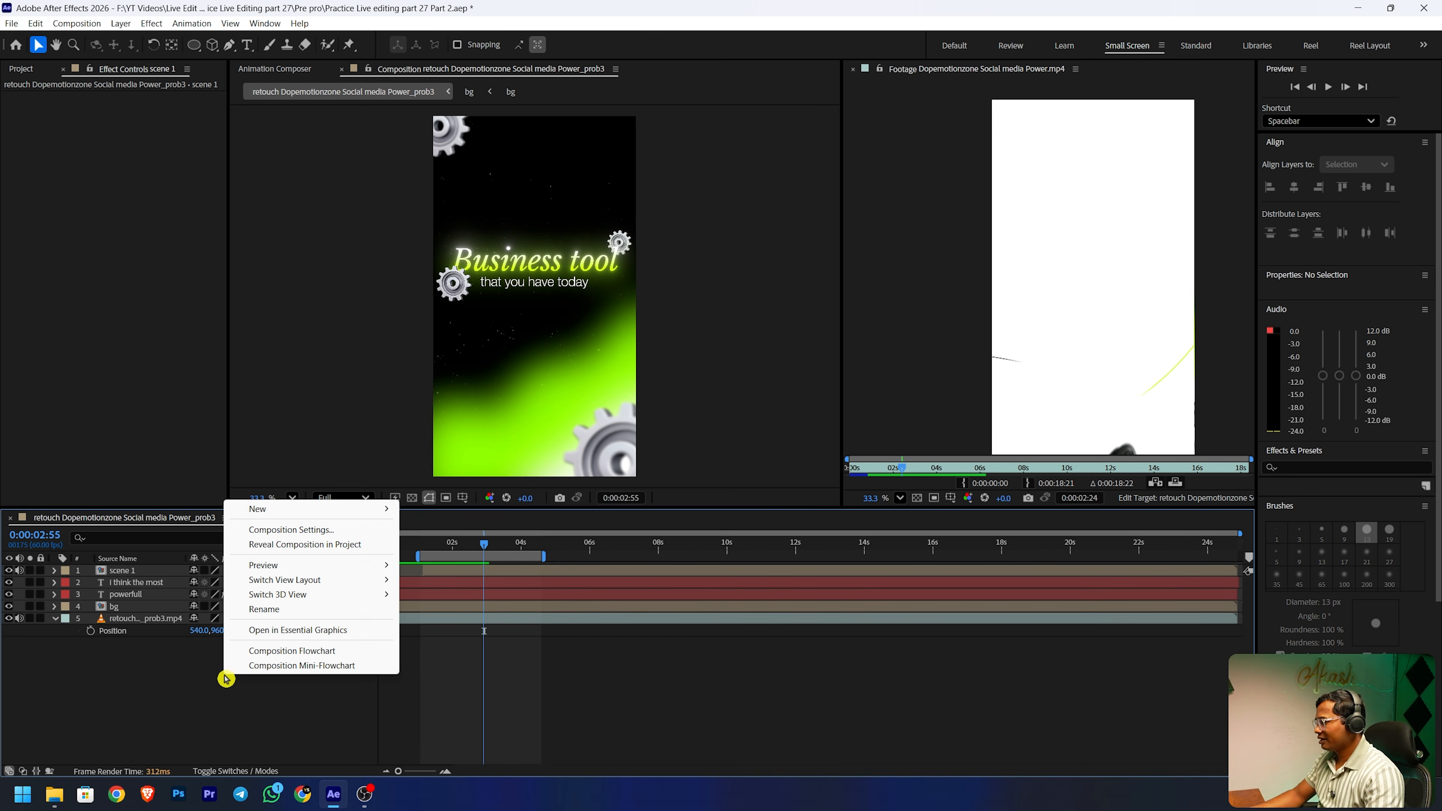
mouse_move(312, 509)
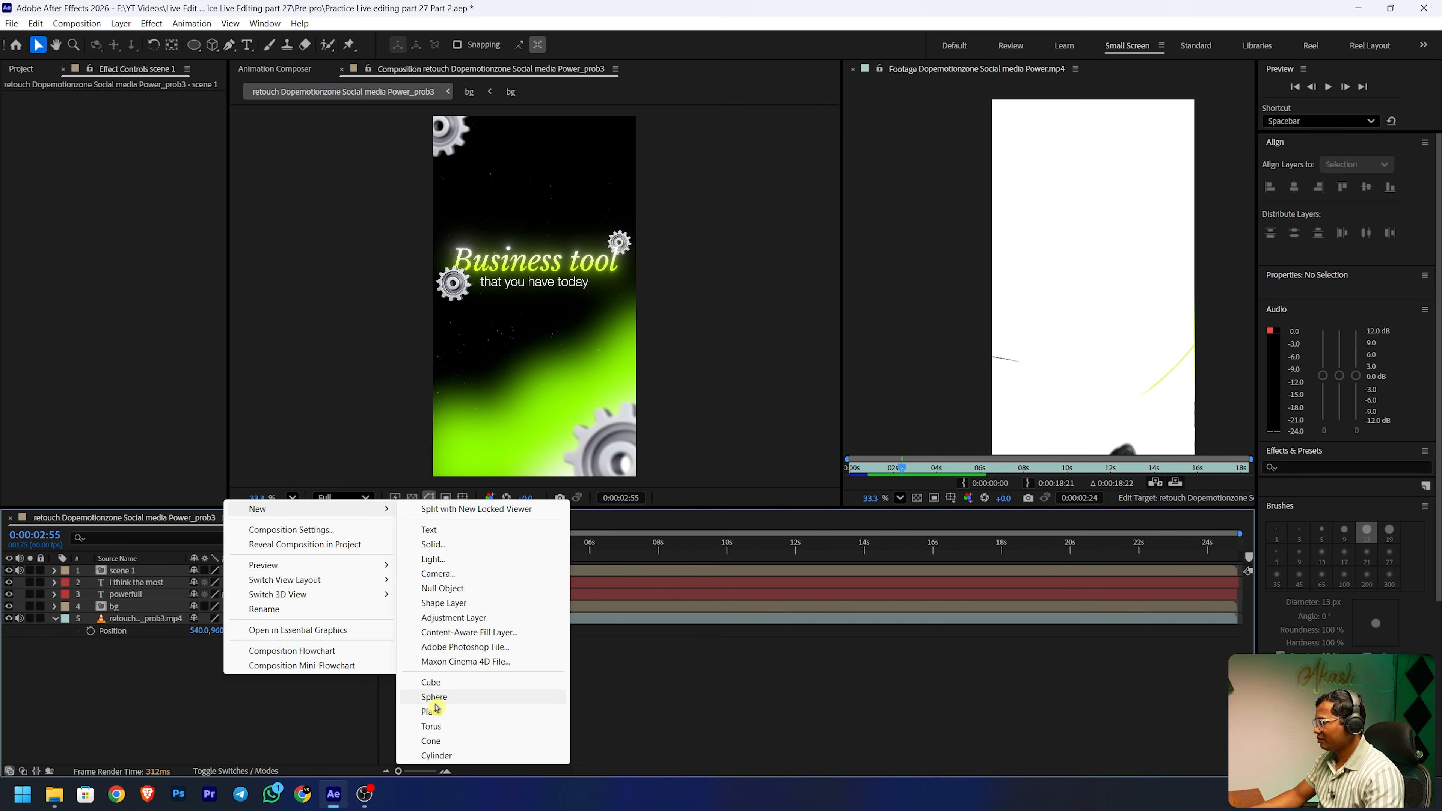
left_click(467, 544)
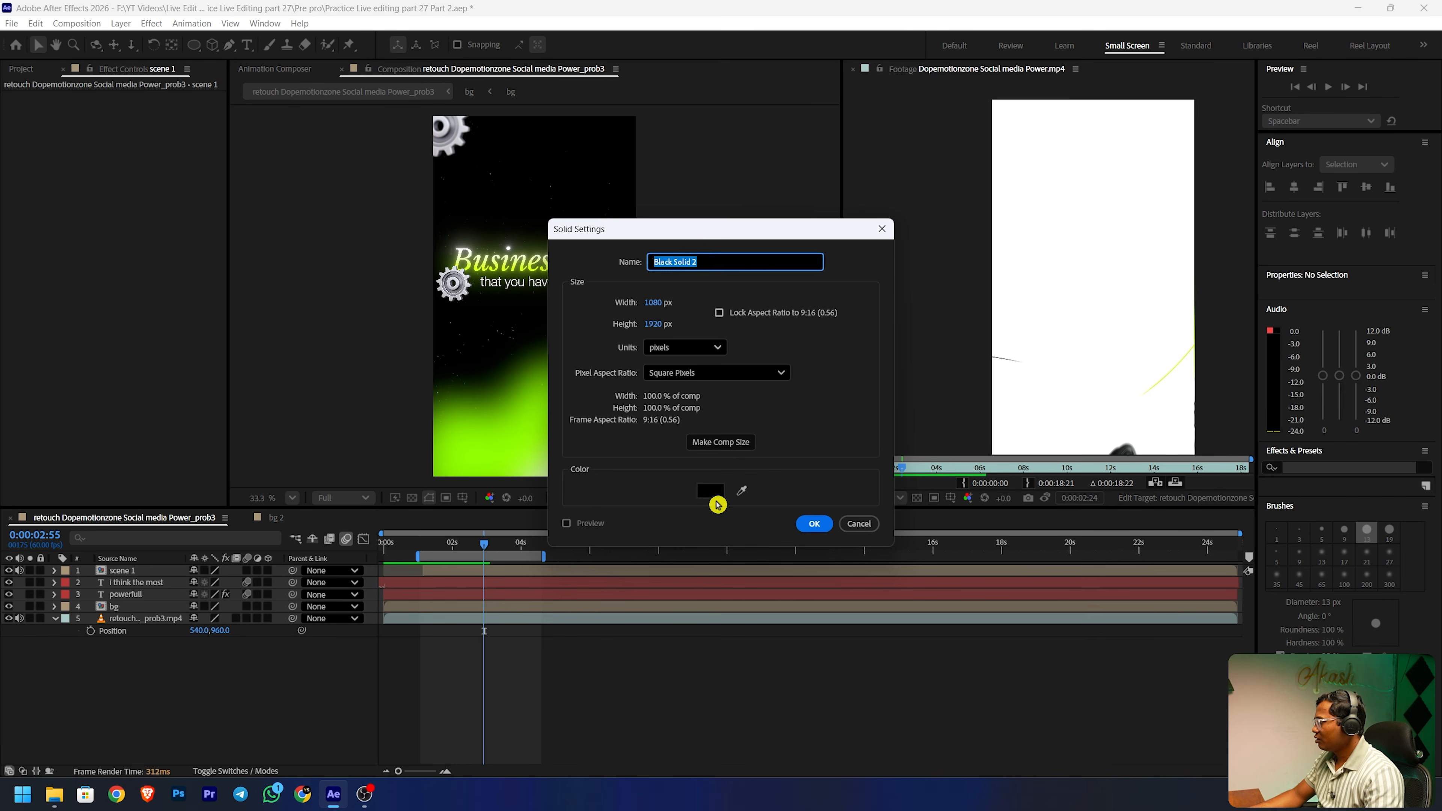
left_click(710, 490)
left_click(615, 309)
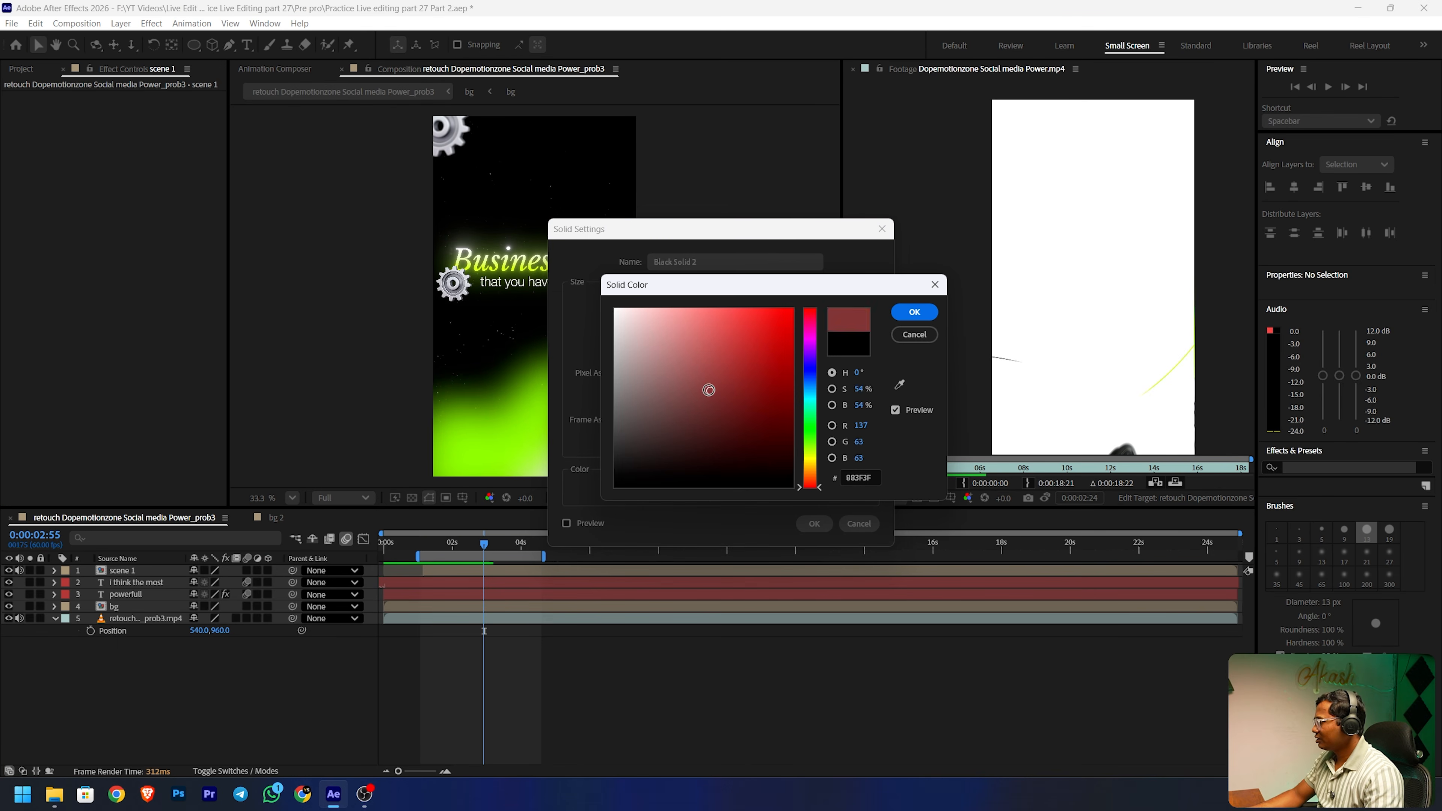
left_click(915, 312)
left_click(815, 524)
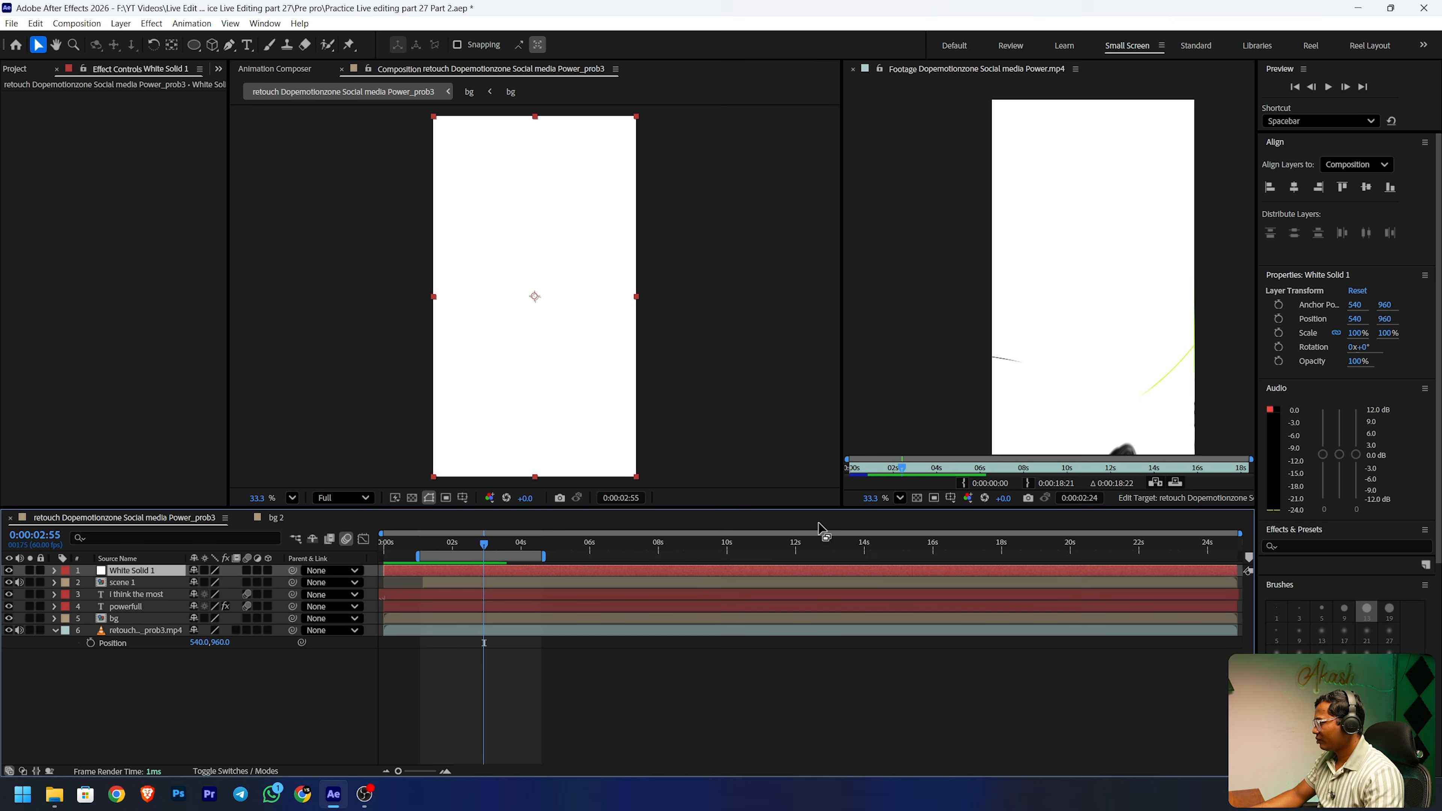
- Trim the white solid to run from about 0:00:02:23 to 0:00:03:52
key("alt+bracketleft")
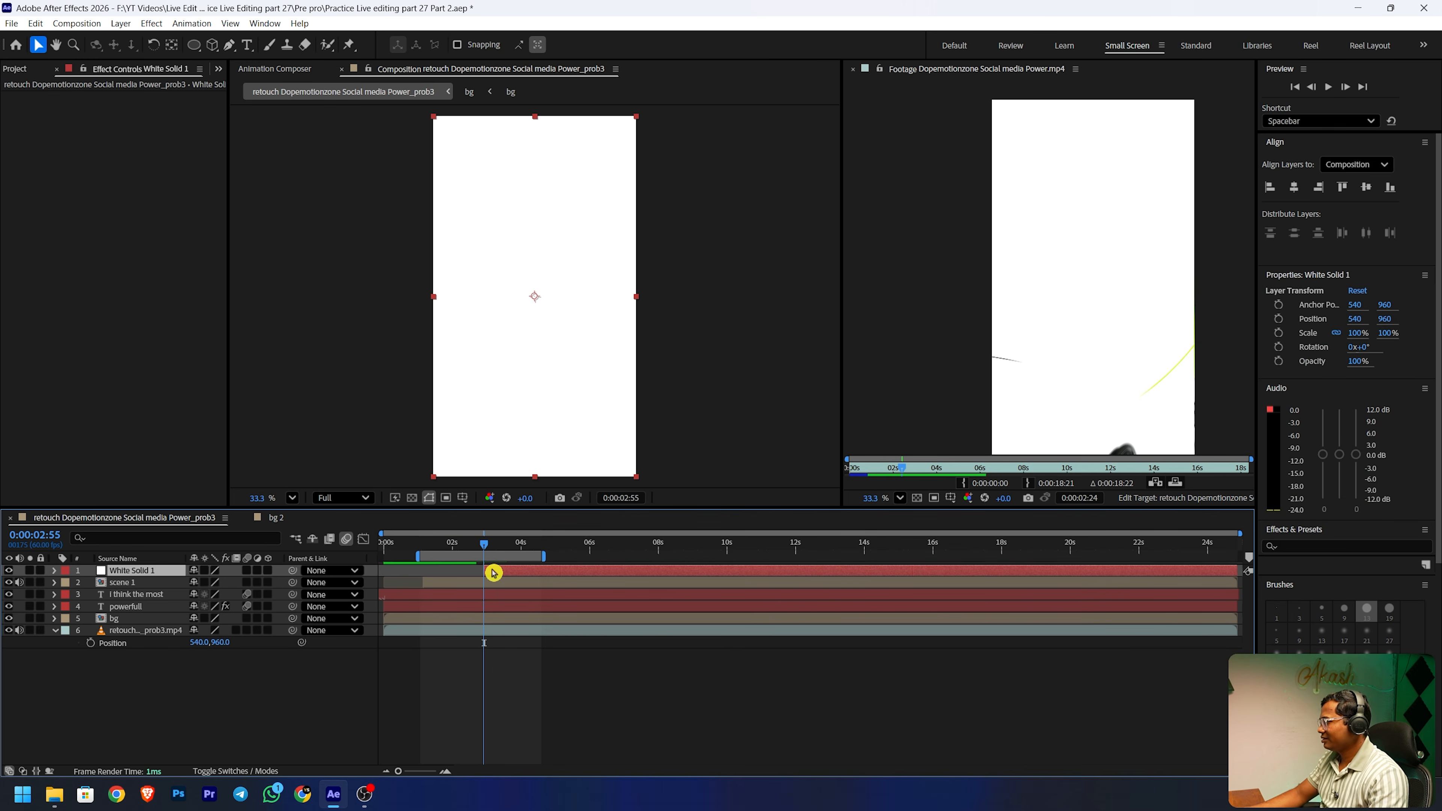
left_click_drag(546, 549, 599, 556)
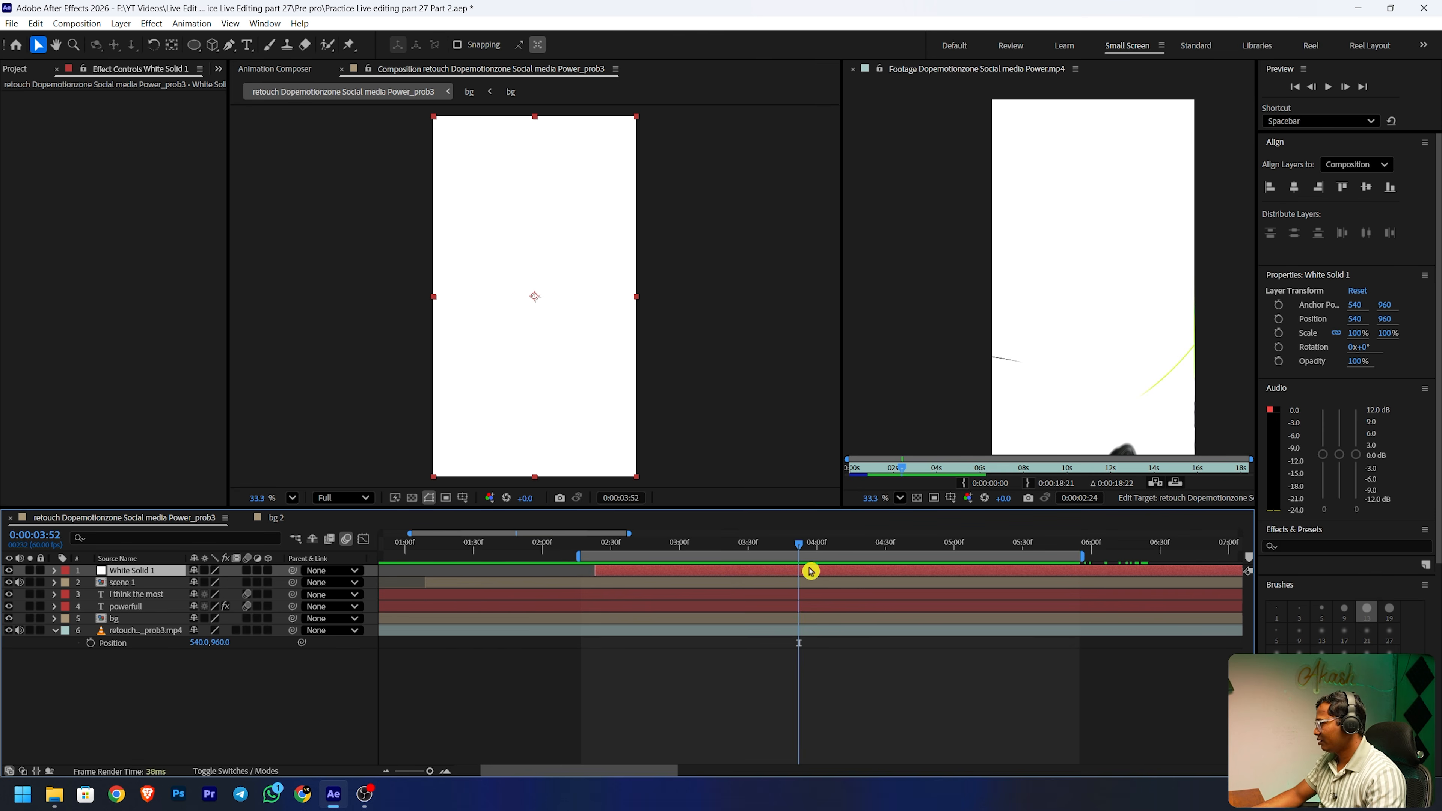
key("alt+bracketright")
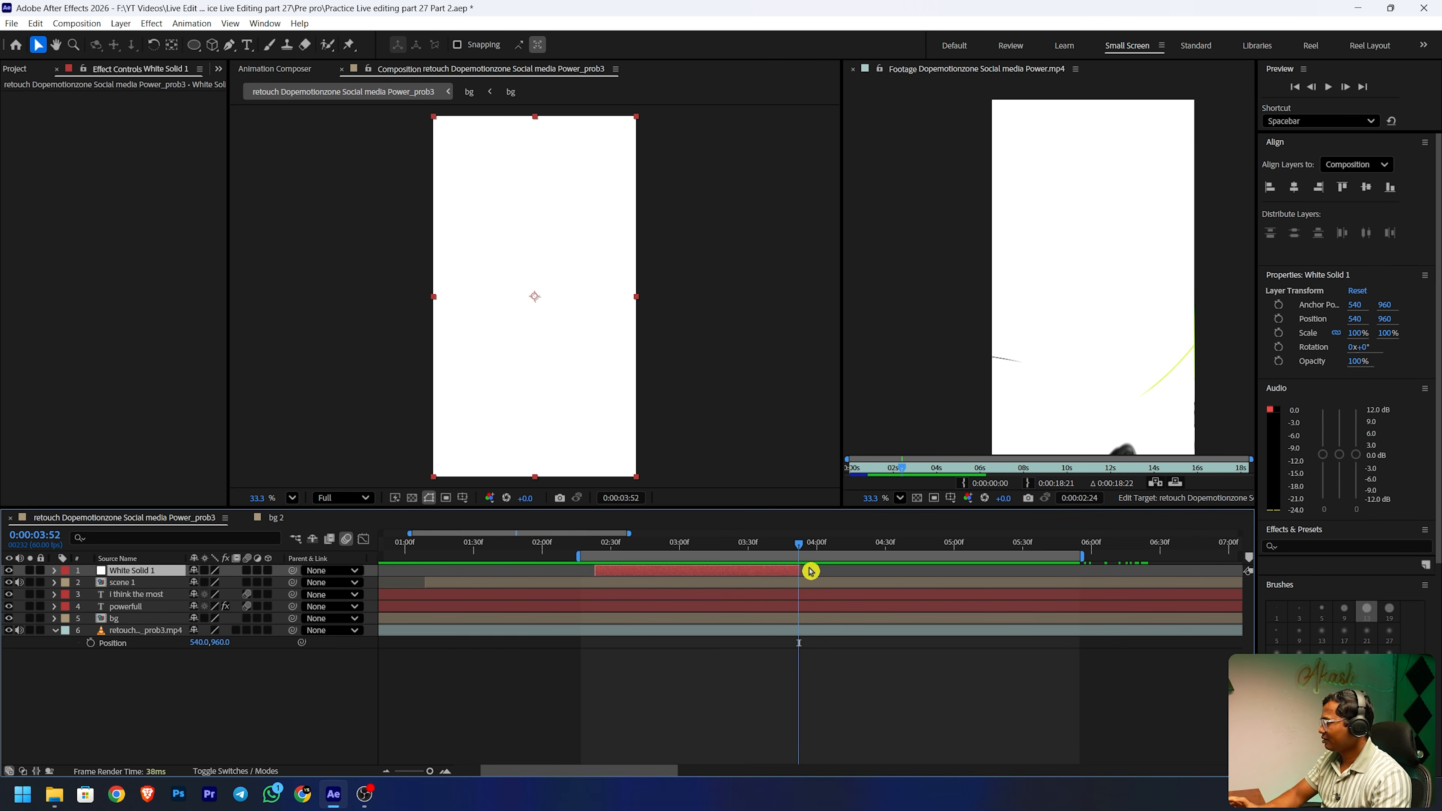
left_click(346, 695)
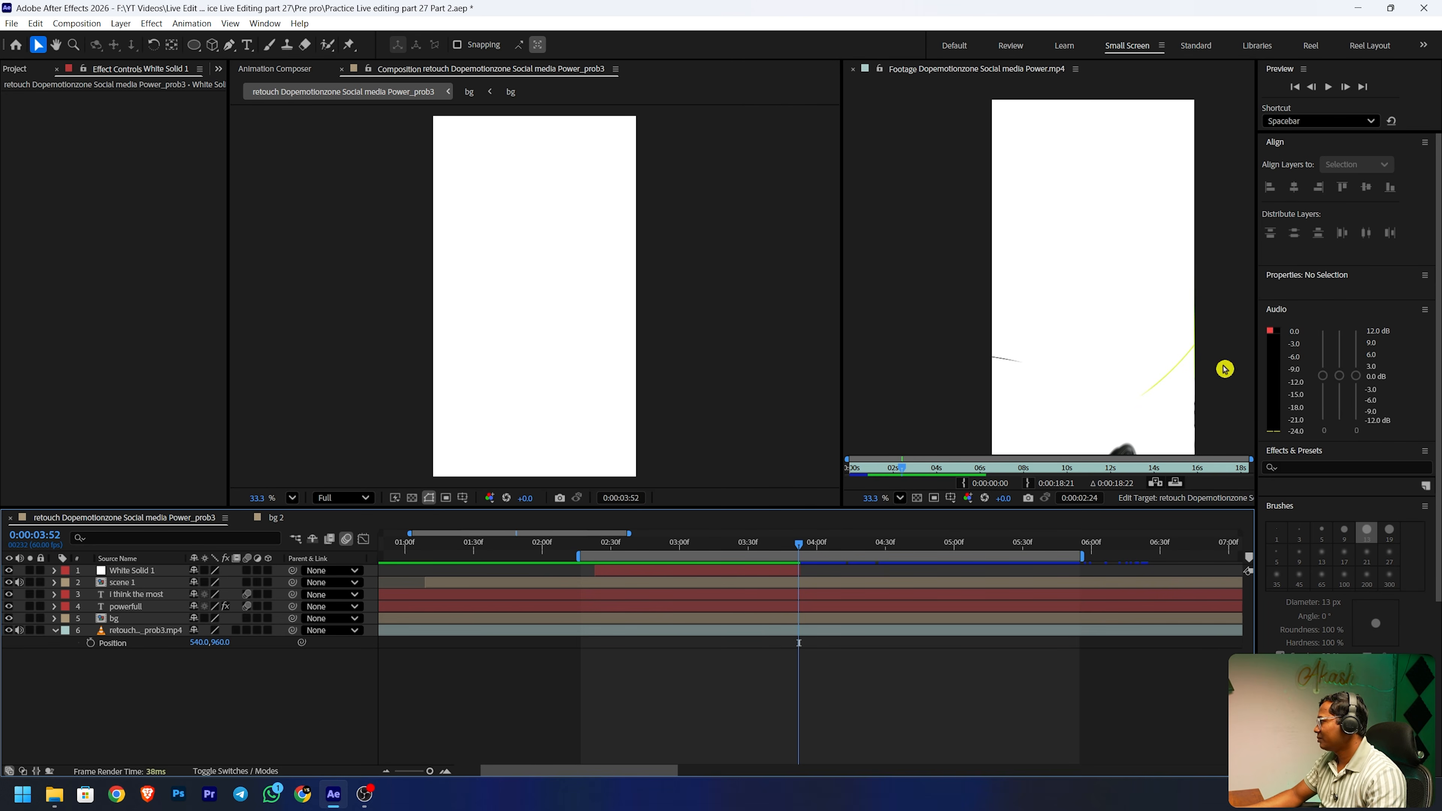
- Using the reference footage around 0:00:03:49, place the phone-in-hand PNG above the white solid and shift it down towards the frame's lower edge
left_click_drag(893, 470, 932, 456)
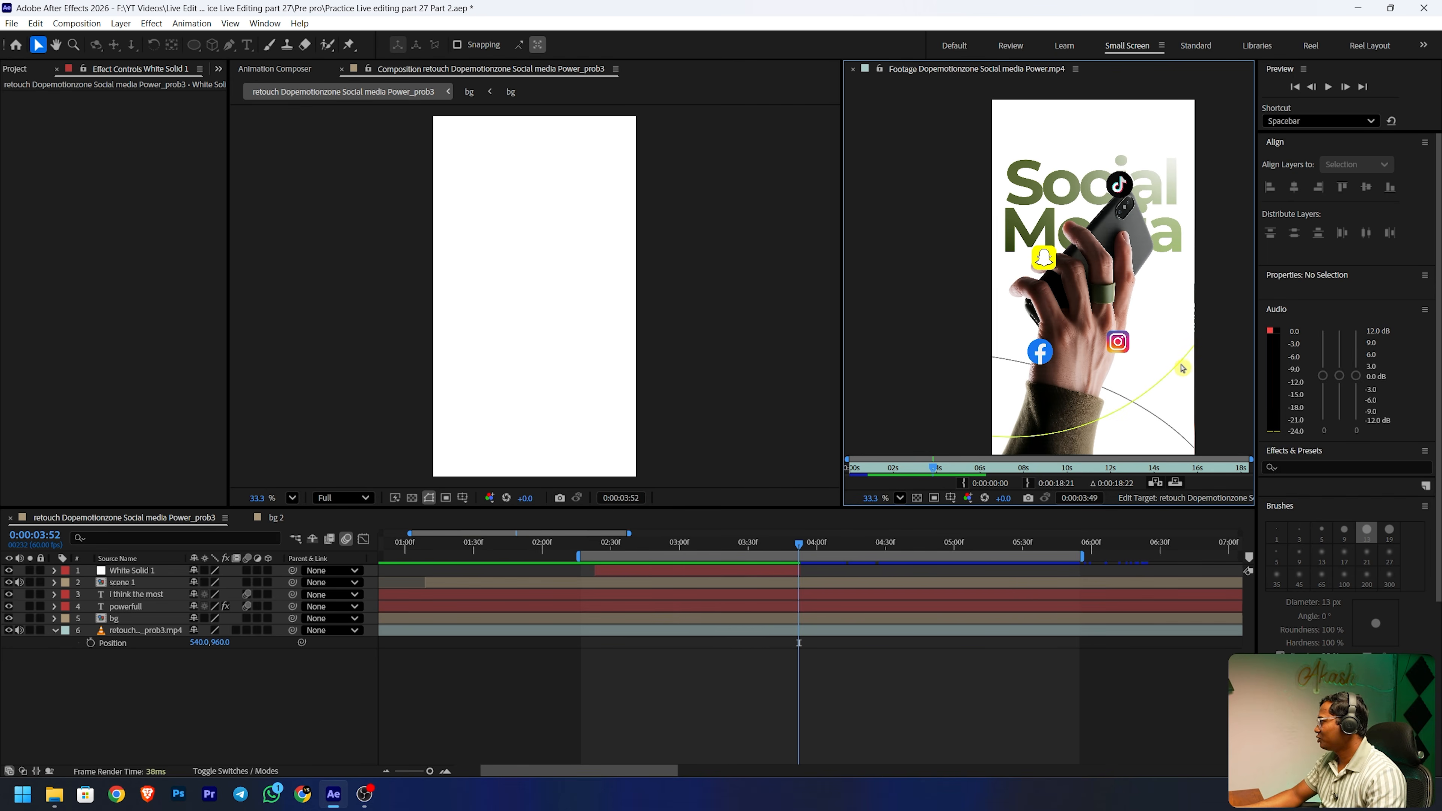
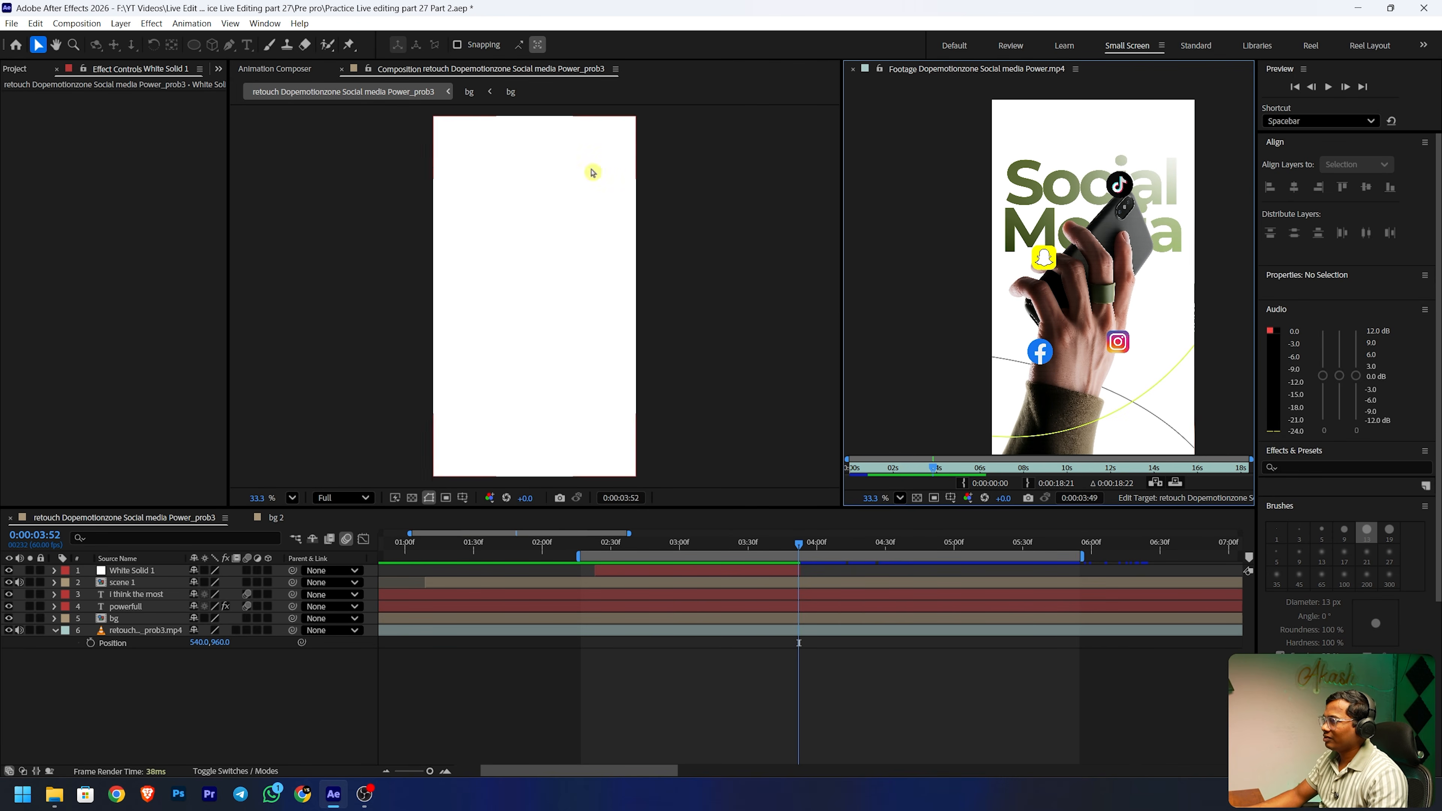
left_click(23, 69)
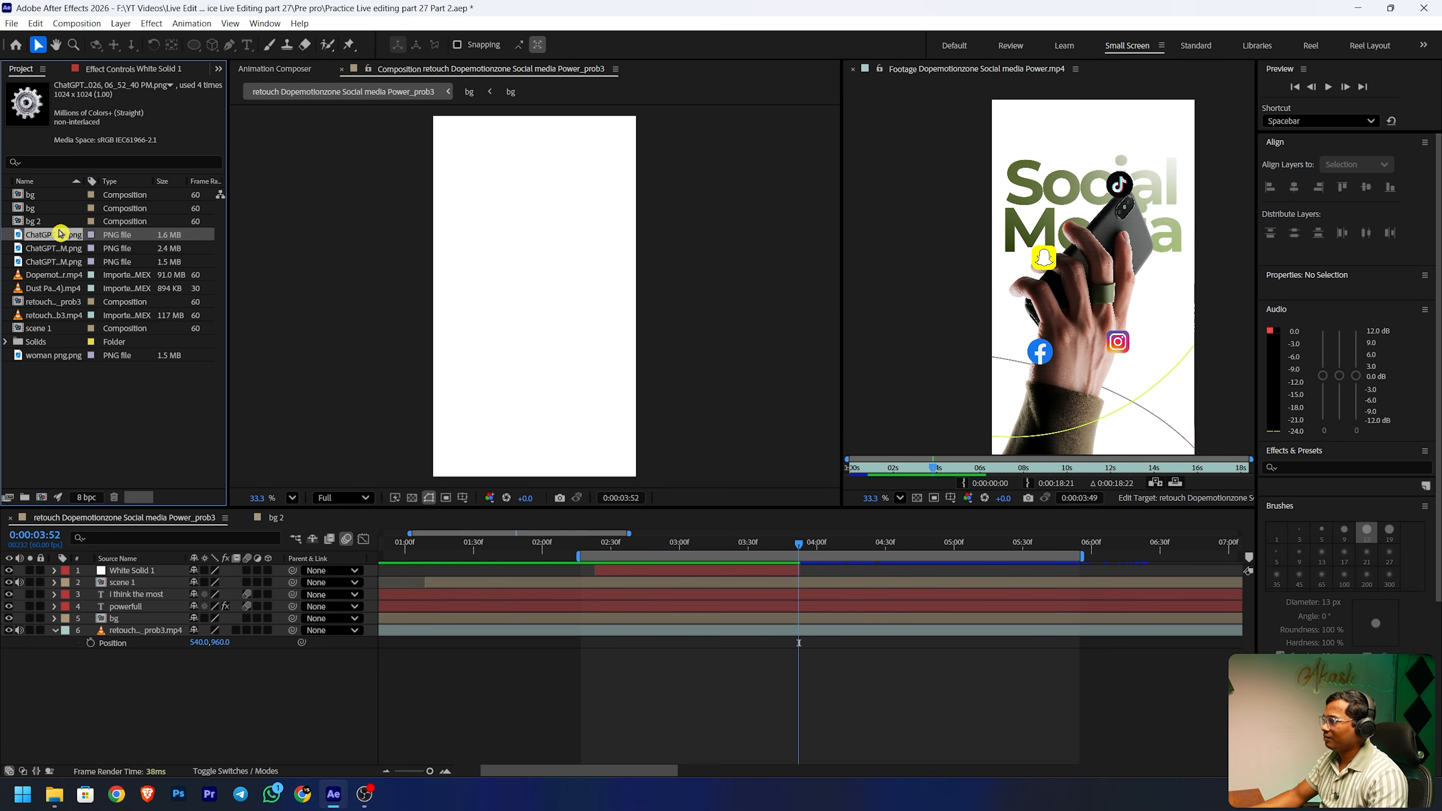
left_click(61, 248)
left_click_drag(61, 249, 142, 570)
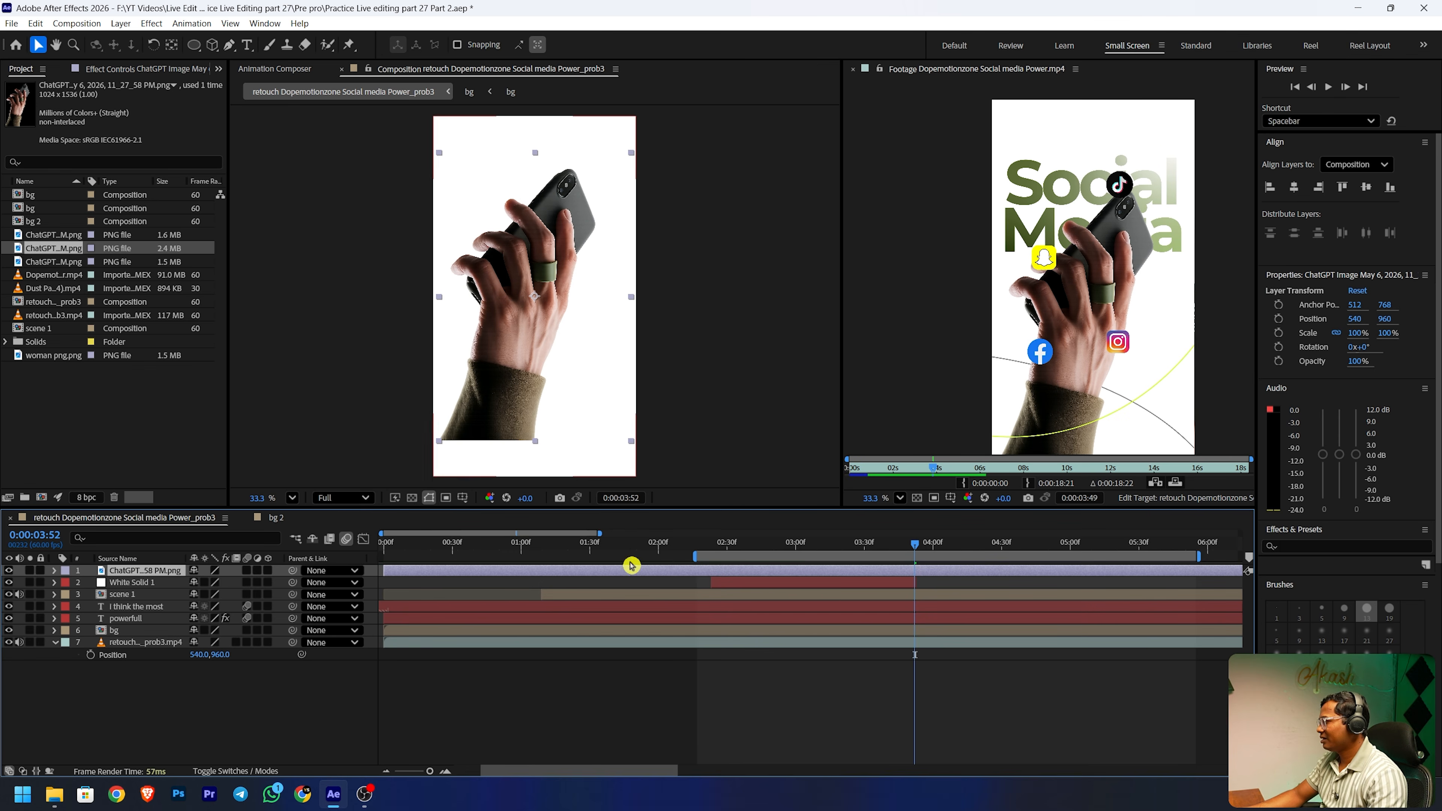
left_click_drag(523, 365, 512, 402)
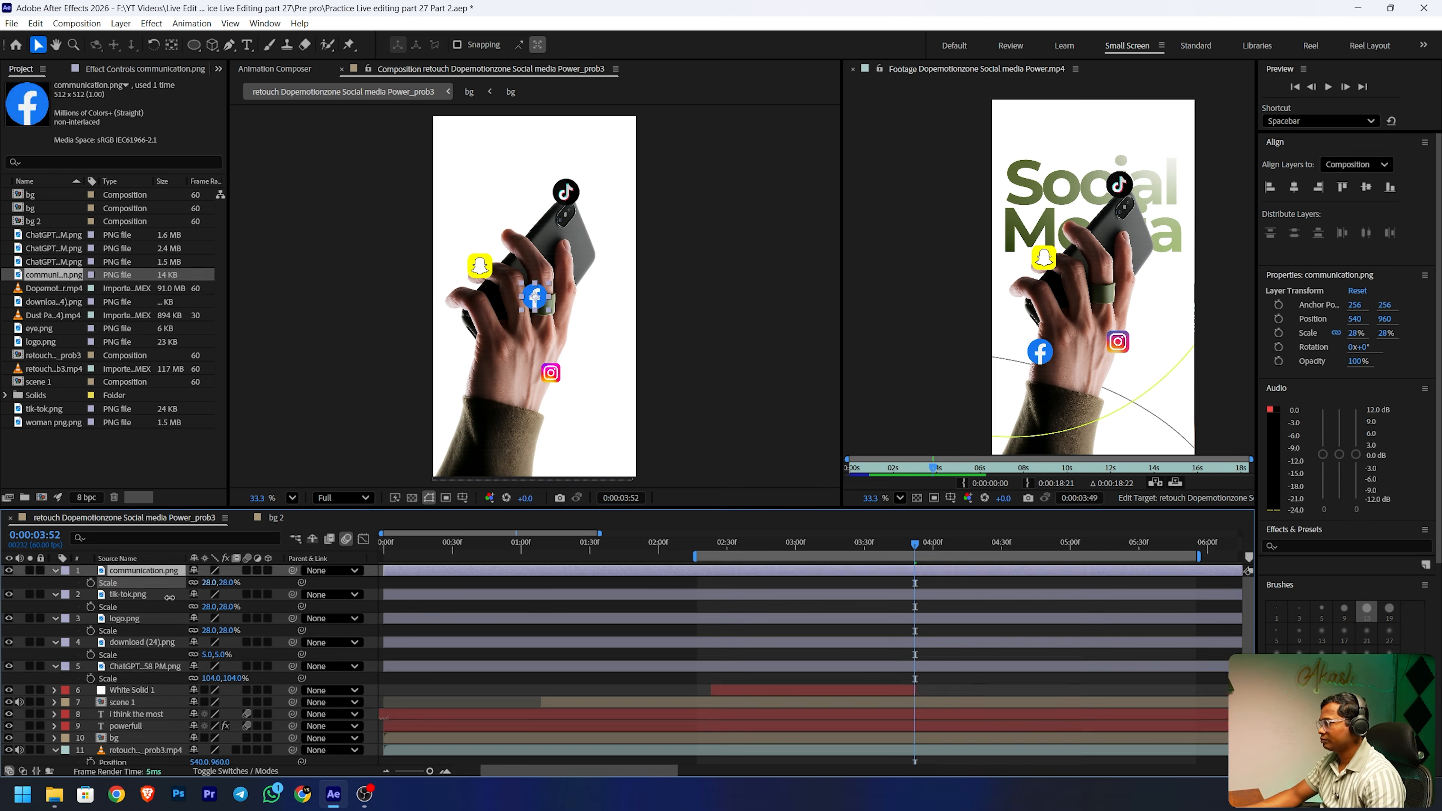
- Trim the starts of the phone-in-hand and four social icon layers to 0:00:02:23, and collapse their properties
left_click(624, 546)
left_click_drag(625, 545, 625, 548)
left_click(128, 673)
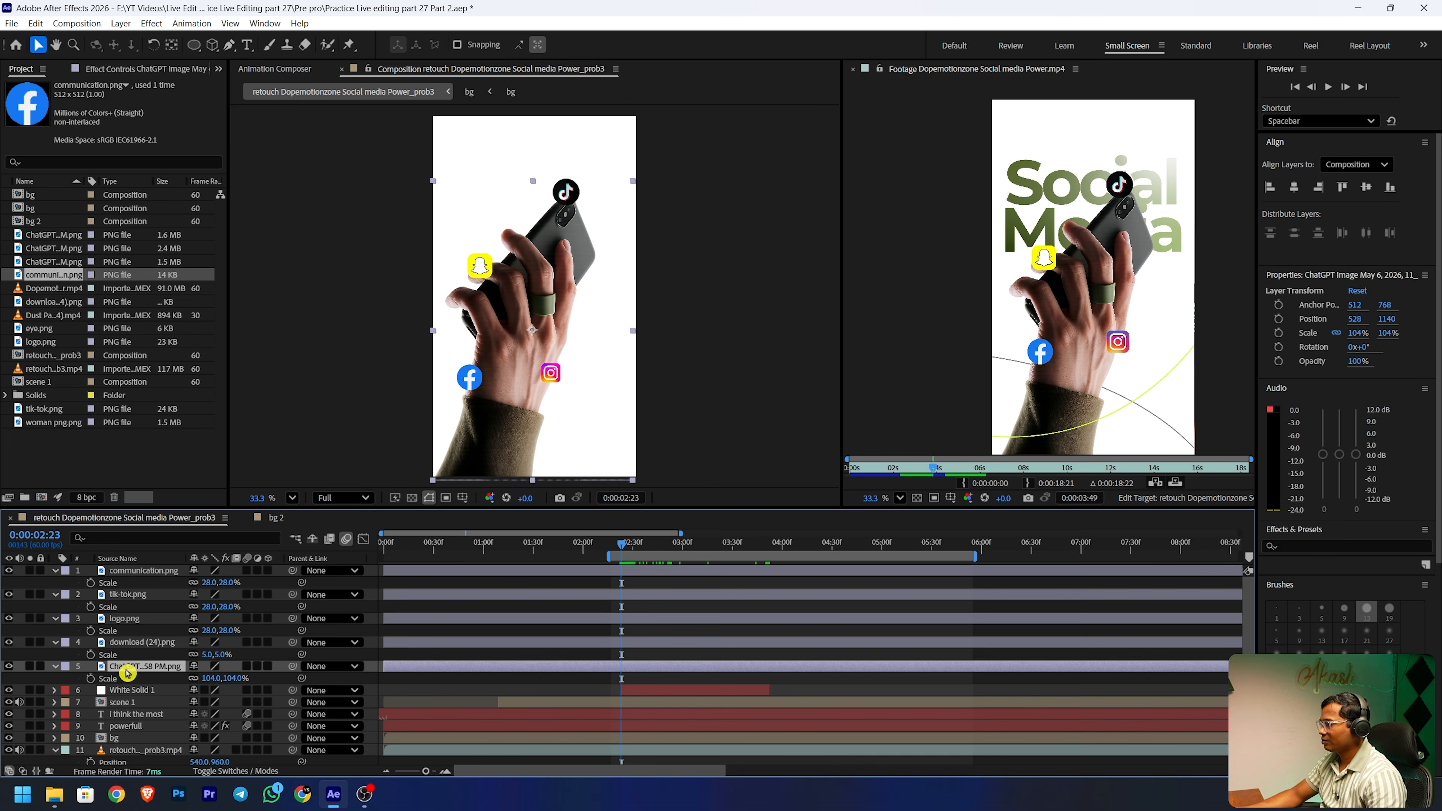
left_click(154, 574, "shift")
key("alt+bracketleft")
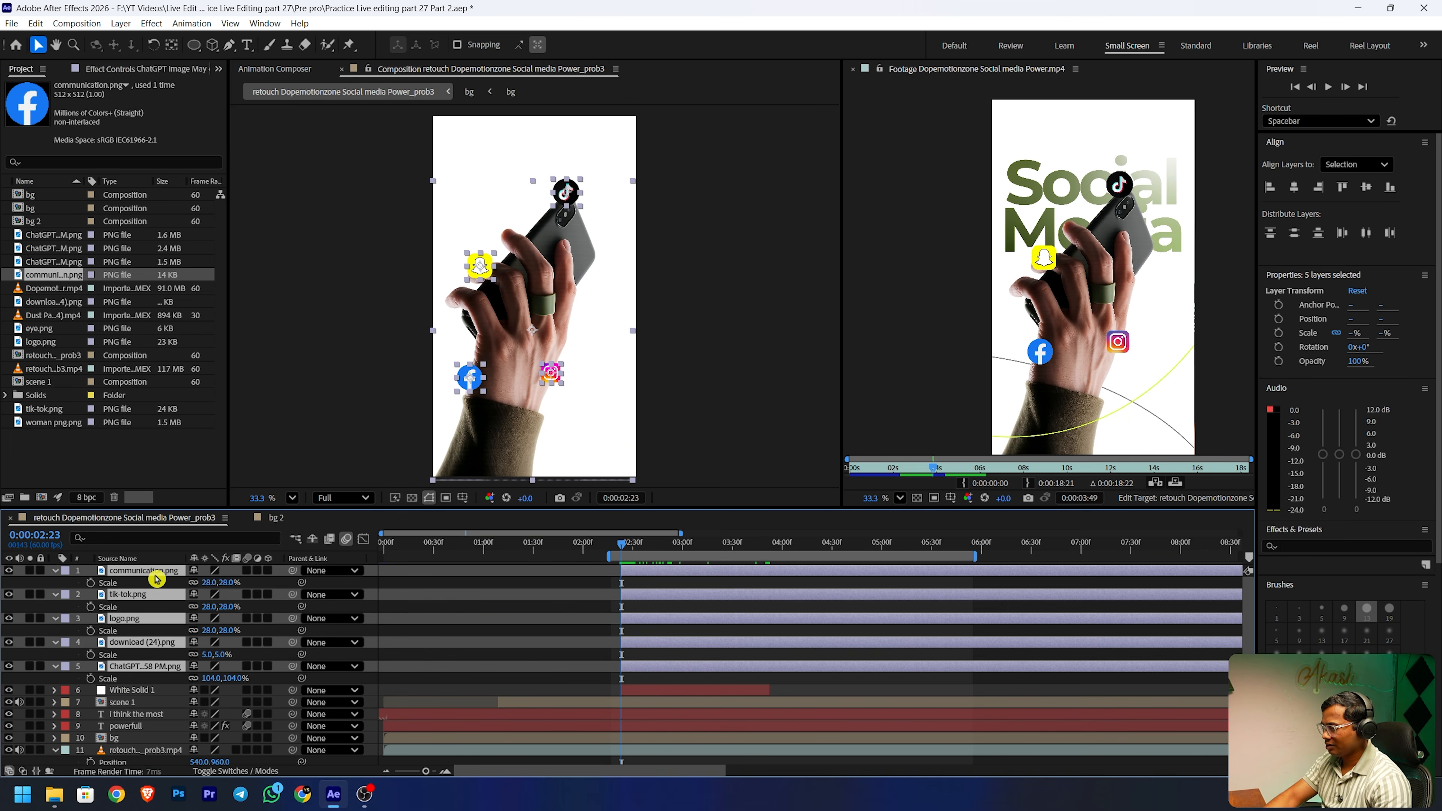
left_click(658, 654)
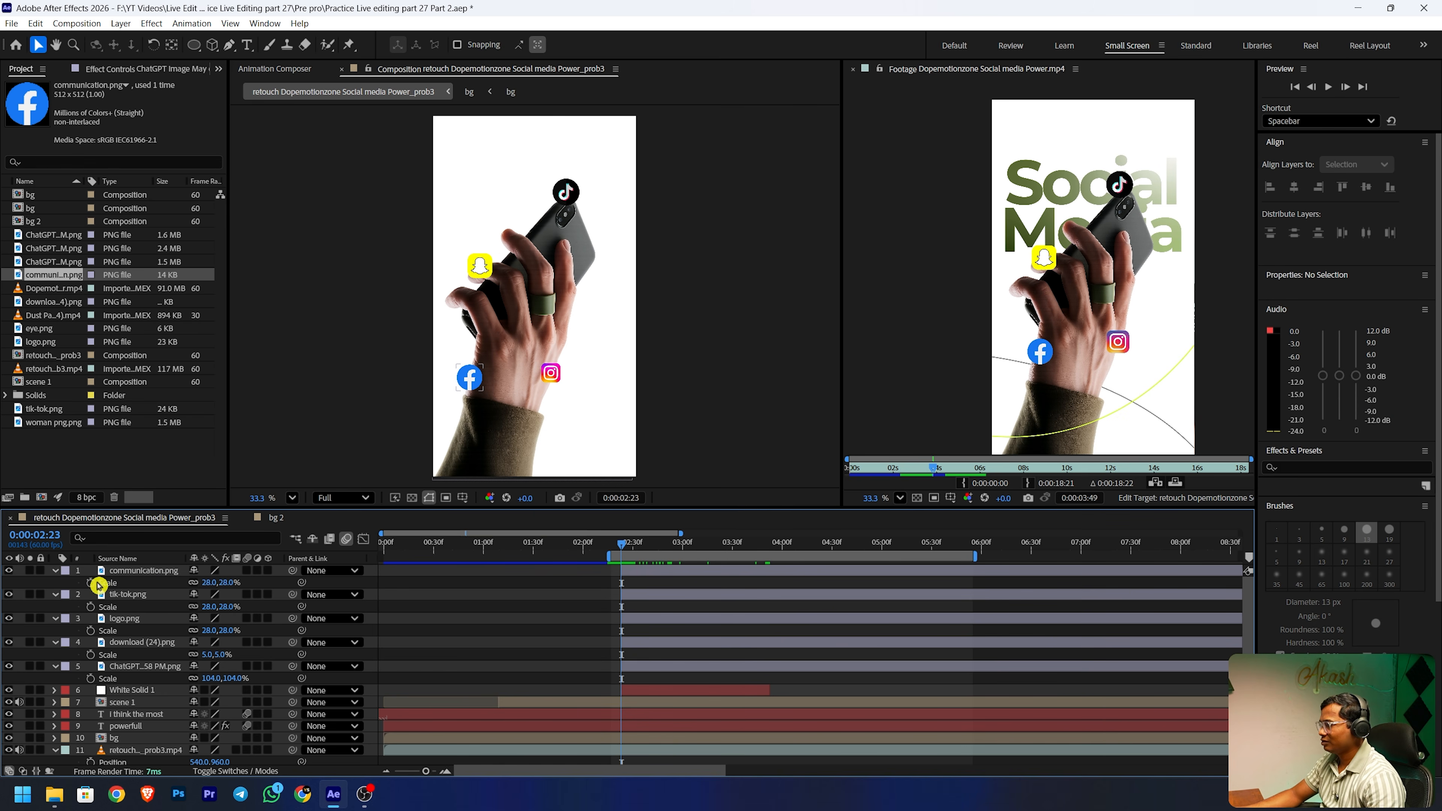
left_click(56, 571)
left_click(55, 582)
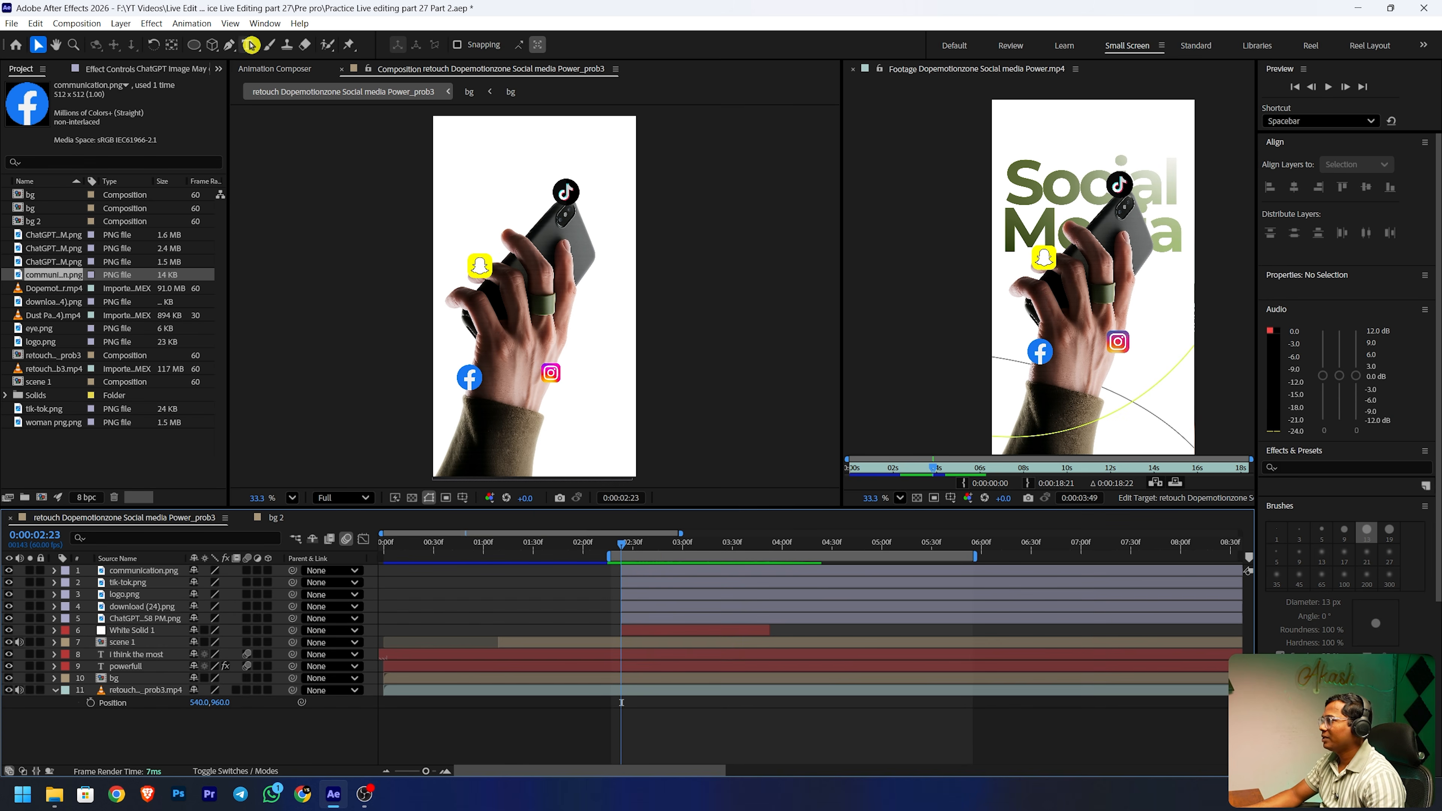
- Add a two-line text layer reading "social media" in the upper part of the composition
left_click(247, 44)
left_click(483, 159)
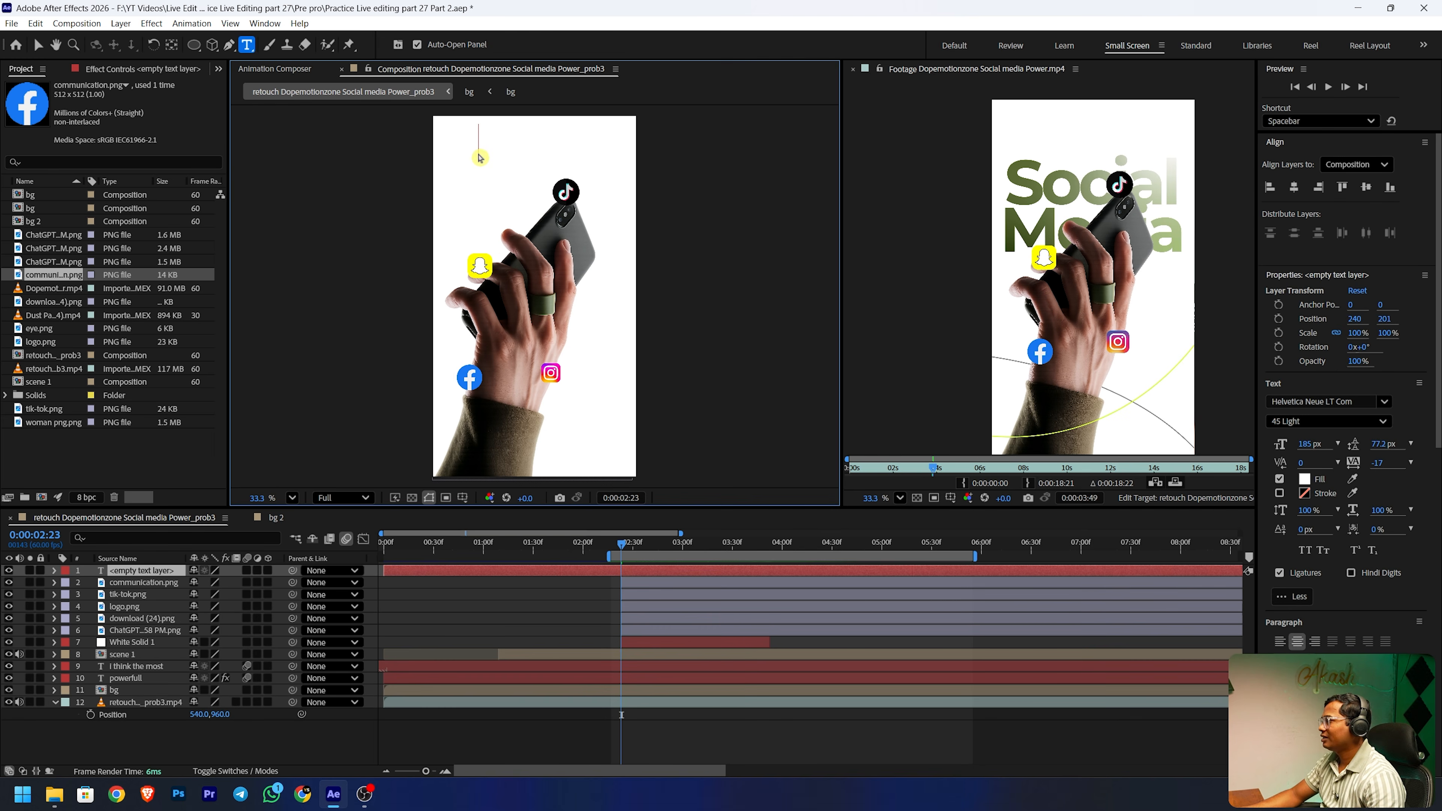
type("social")
key("Return")
type("media")
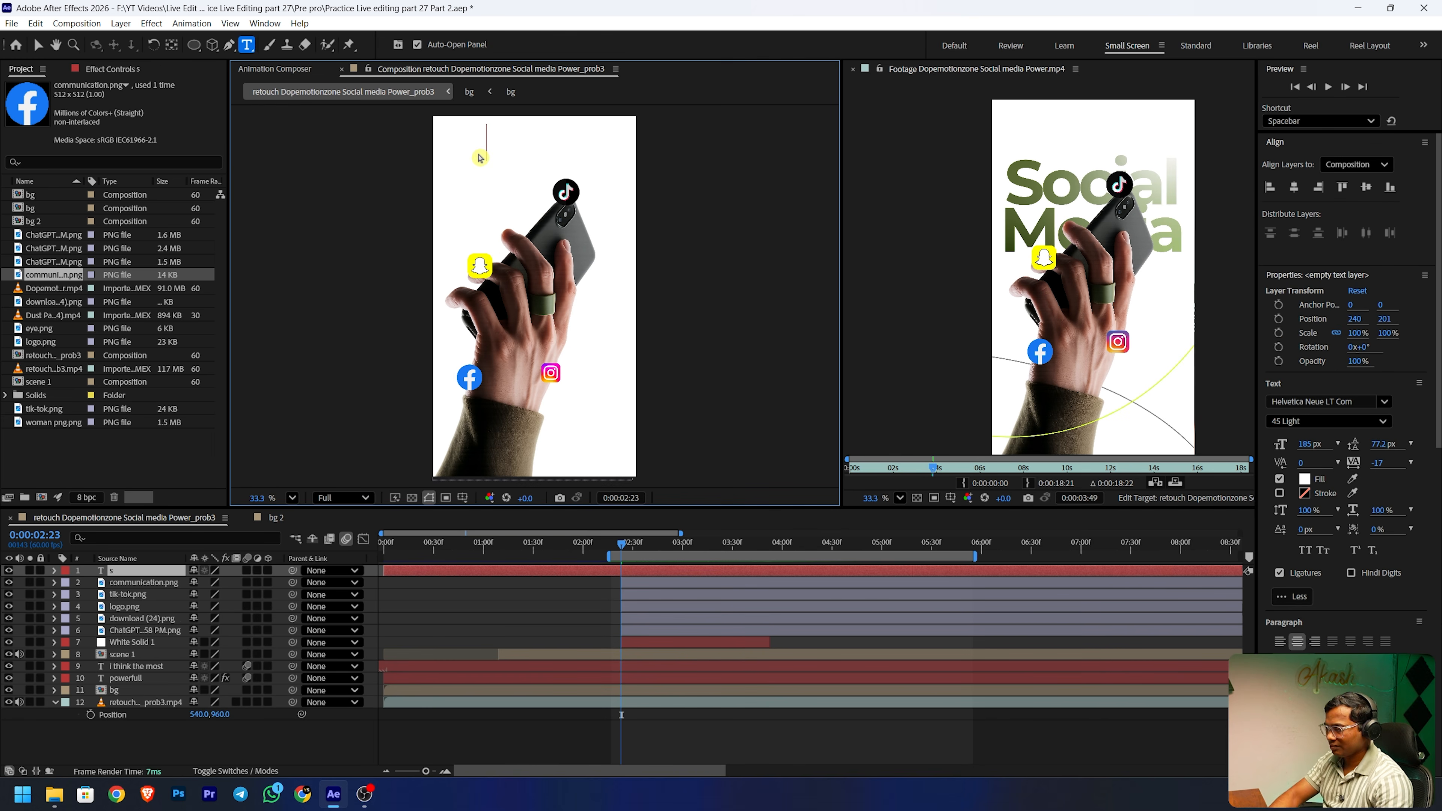
- Format the whole text with a red FF0000 fill and the Montserrat Bold font
key("ctrl+a")
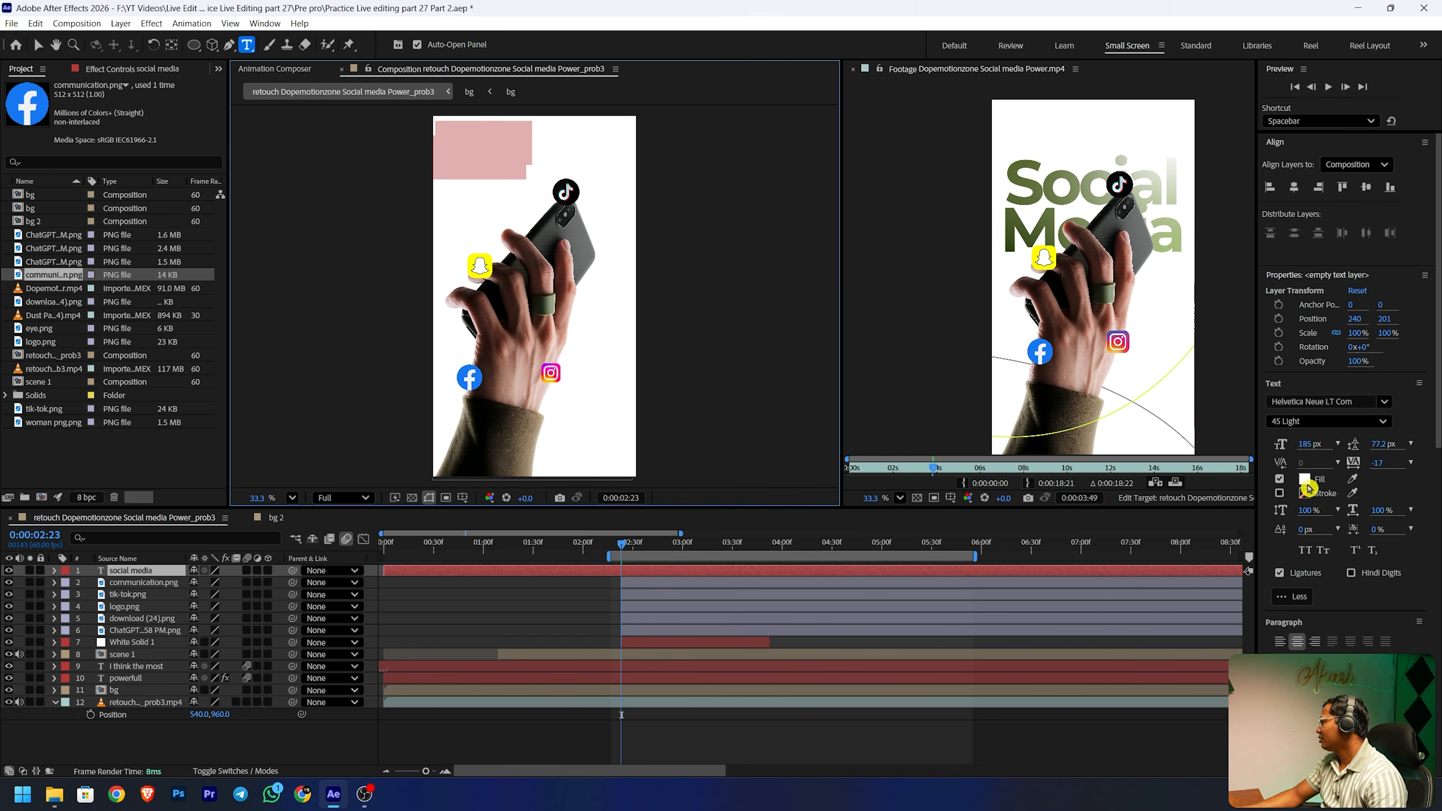
left_click(1309, 487)
left_click_drag(755, 418, 823, 287)
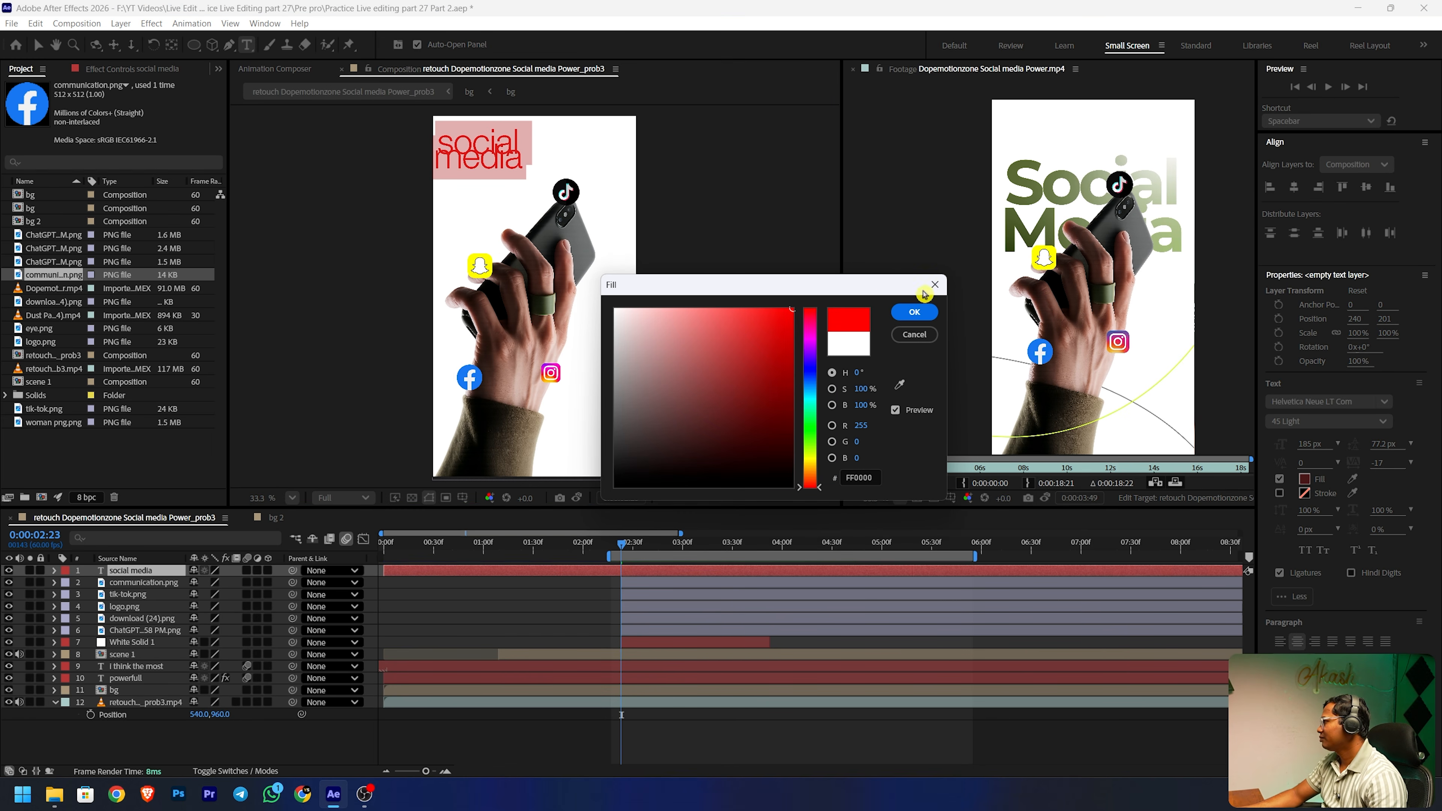
left_click(914, 311)
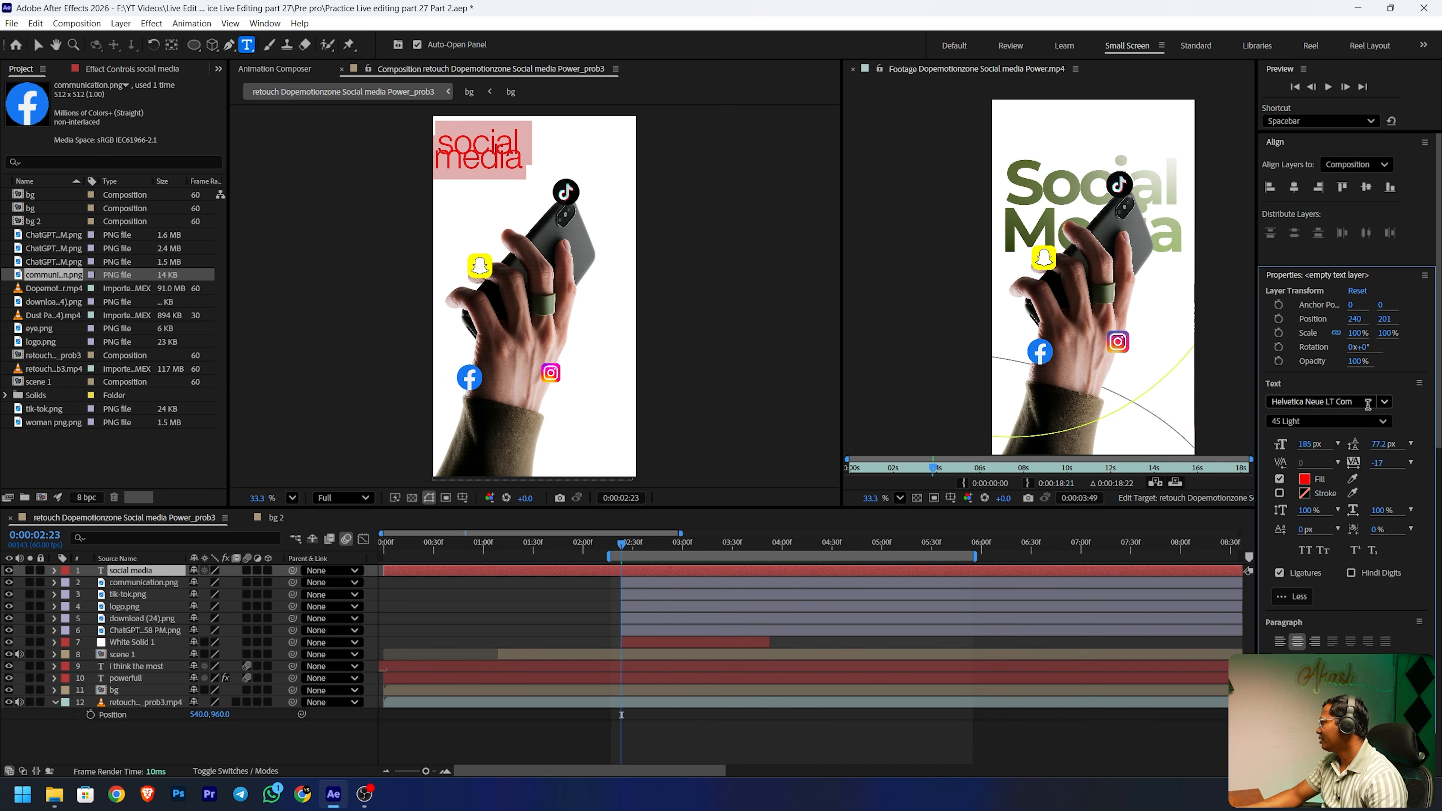
left_click(1360, 401)
type("montserrat")
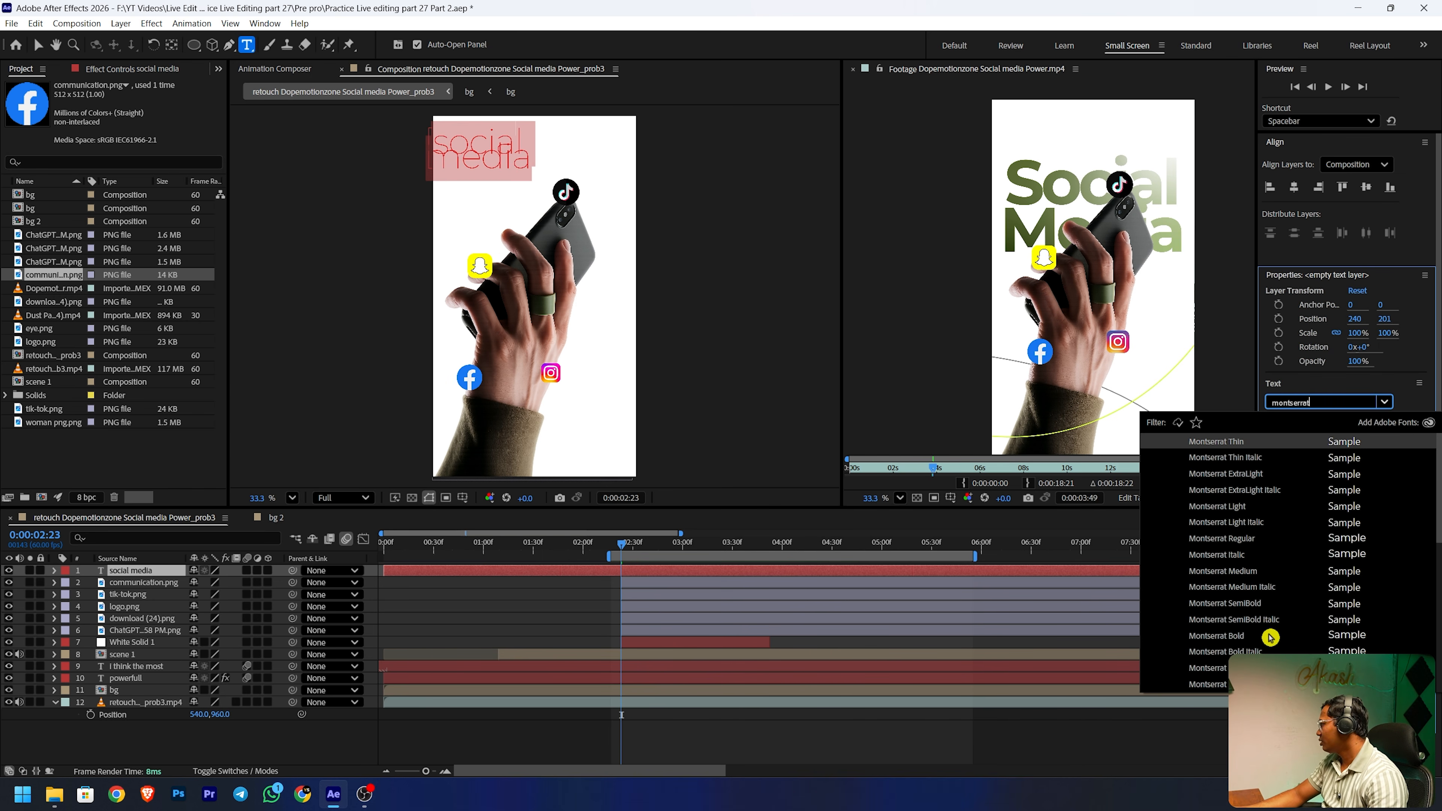
left_click(1266, 639)
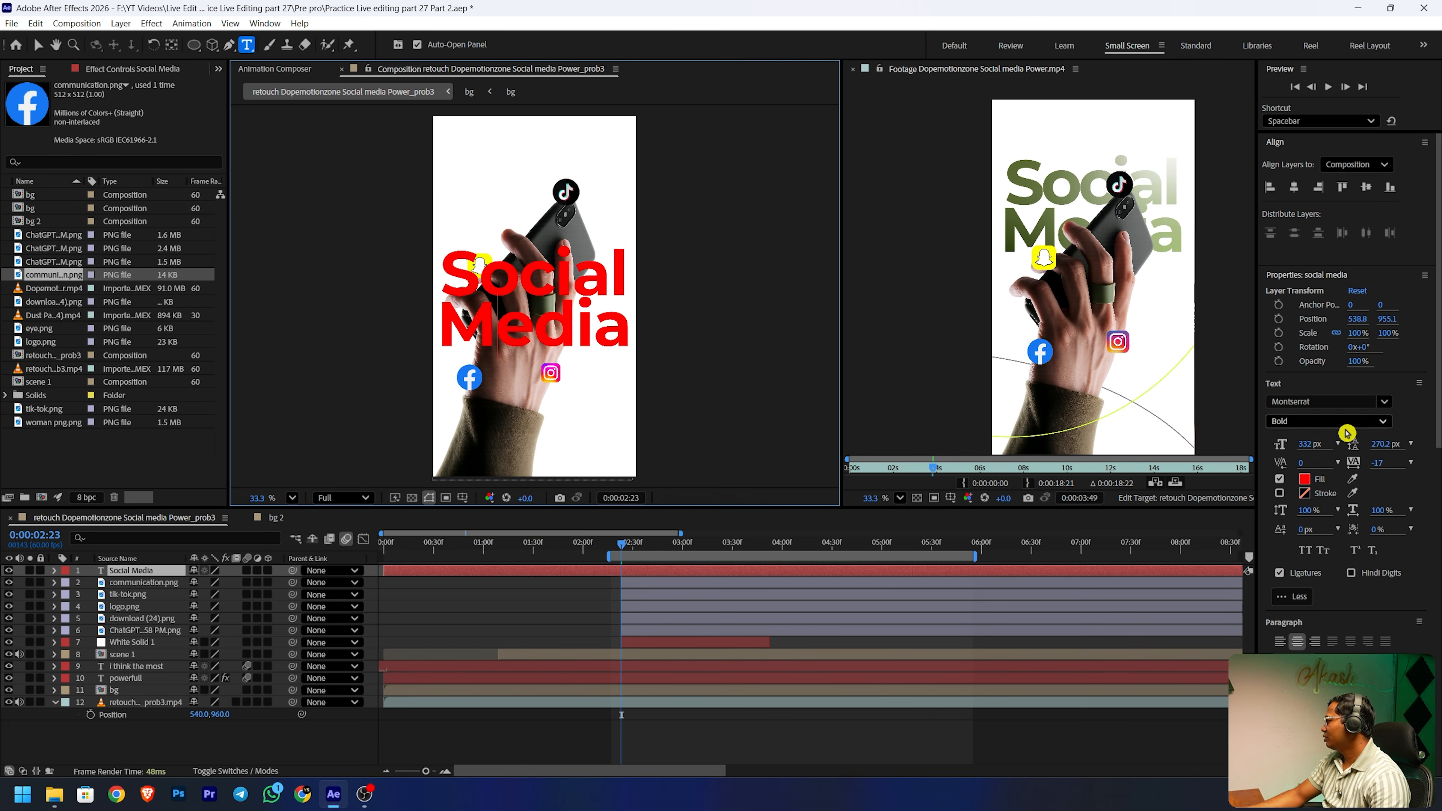
- Move the Social Media text layer between the phone-in-hand image and the white solid, positioning the text at 538.8, 410.1
left_click_drag(142, 570, 62, 648)
key("p")
left_click(151, 631)
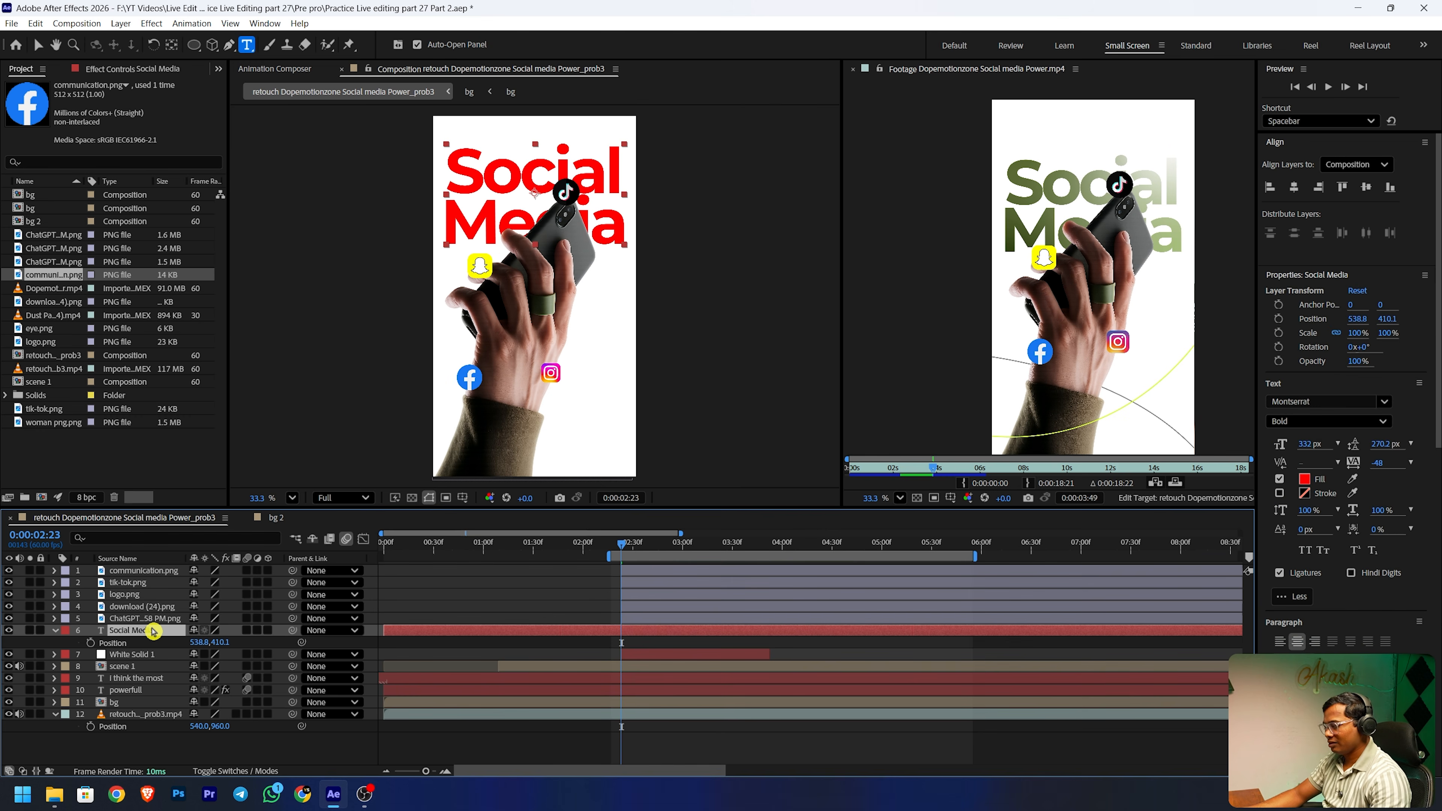
- Apply the 4-Color Gradient effect to the Social Media text and set Color 1 to dark green 2B5915
key("ctrl+space")
type("4")
key("Return")
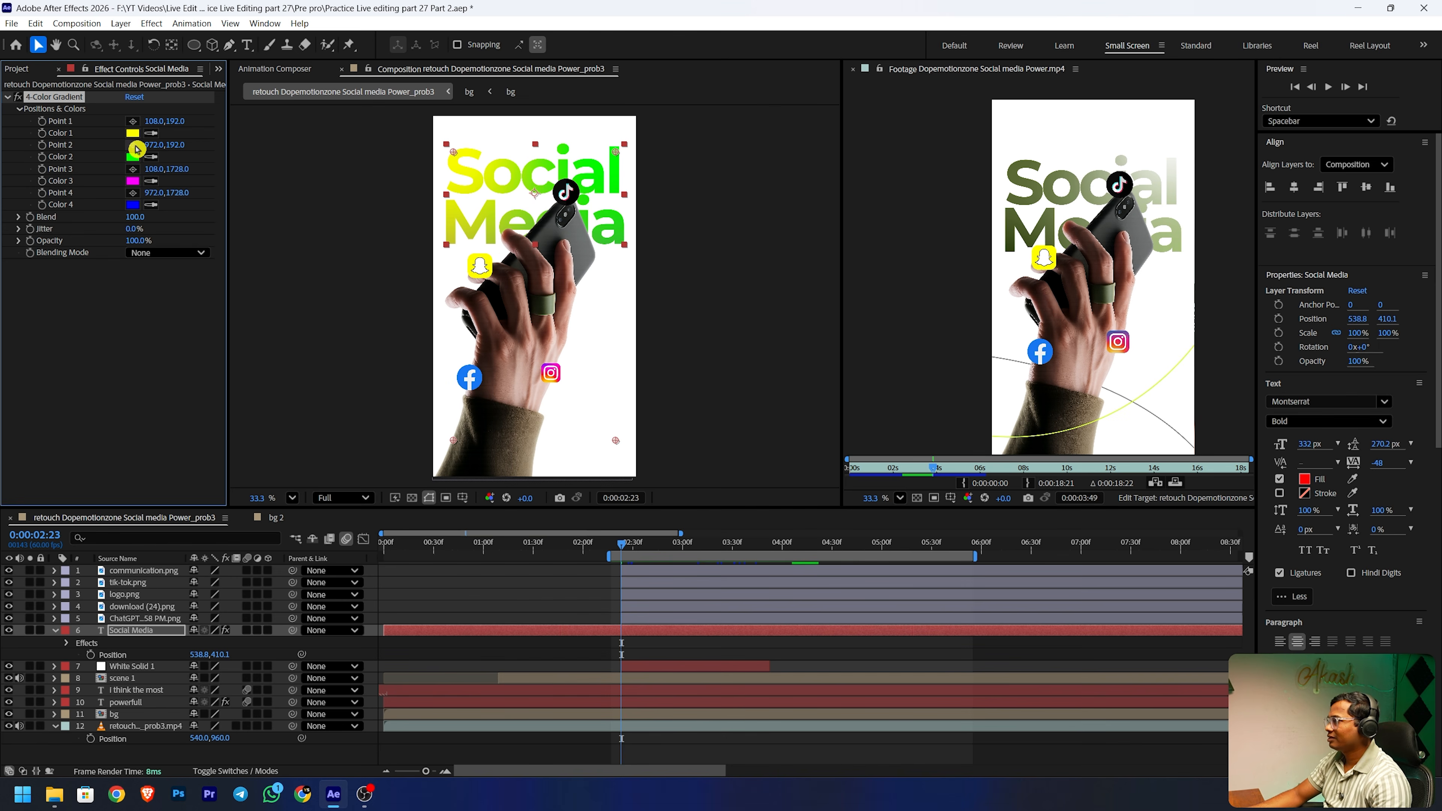
left_click(133, 135)
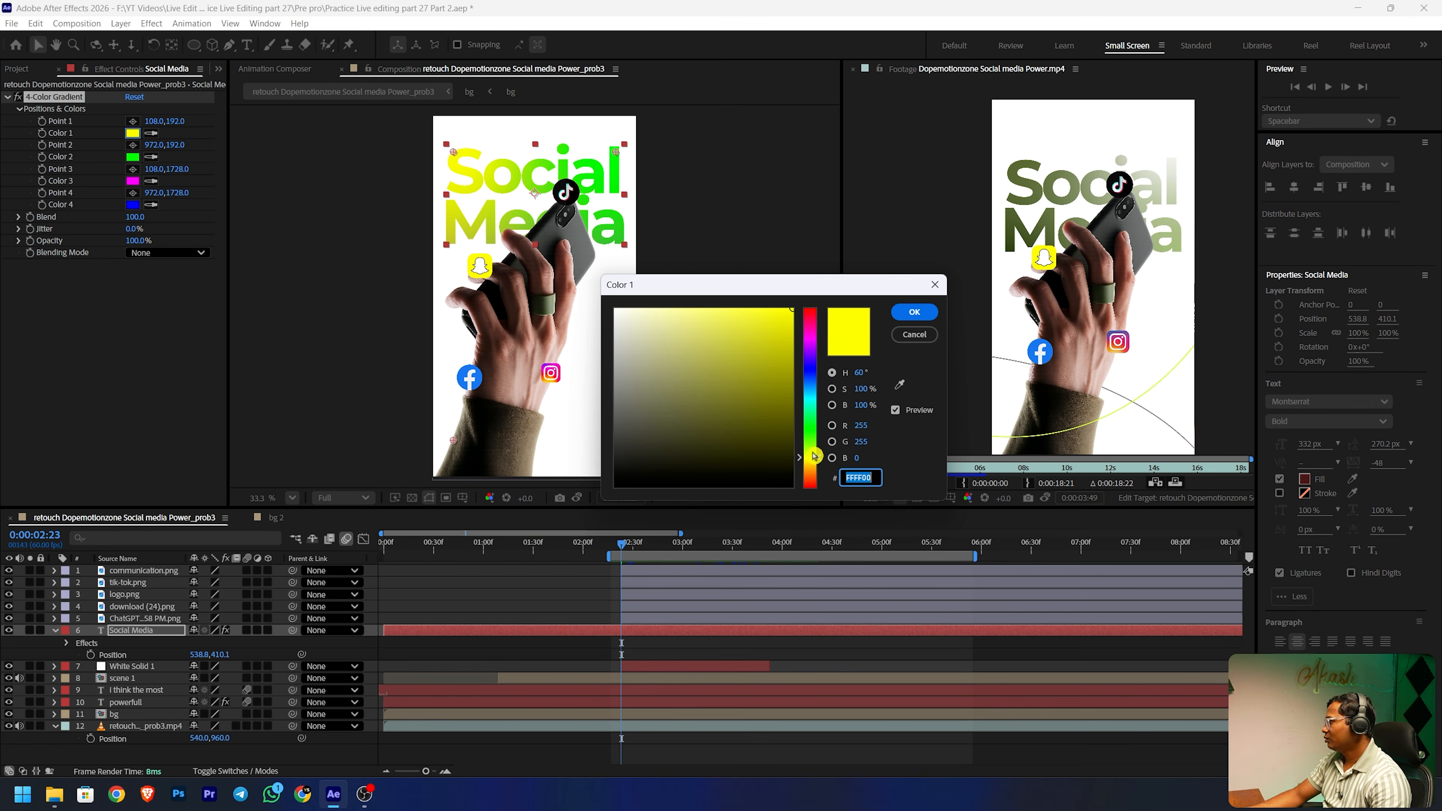
left_click_drag(813, 452, 812, 429)
left_click(749, 418)
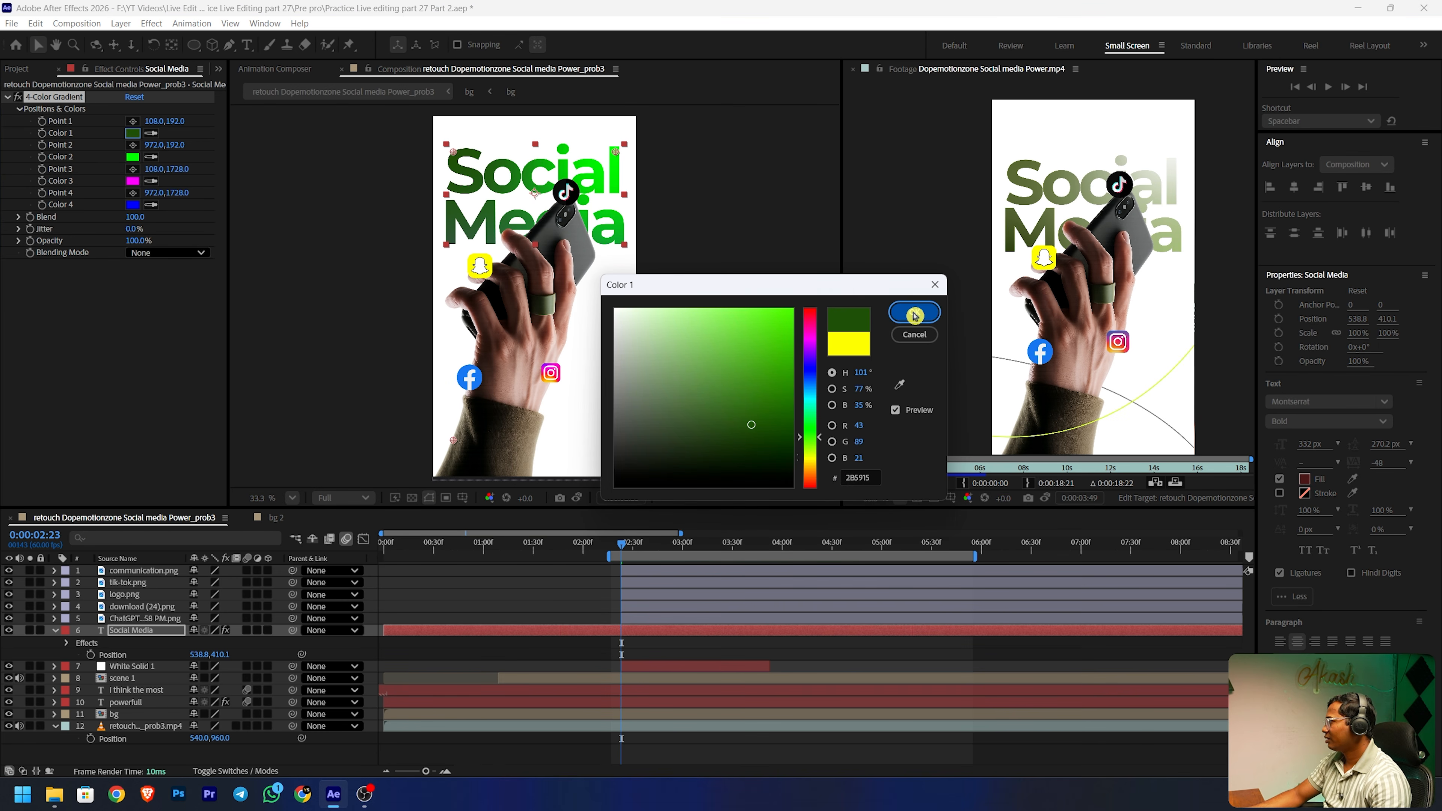
left_click(914, 311)
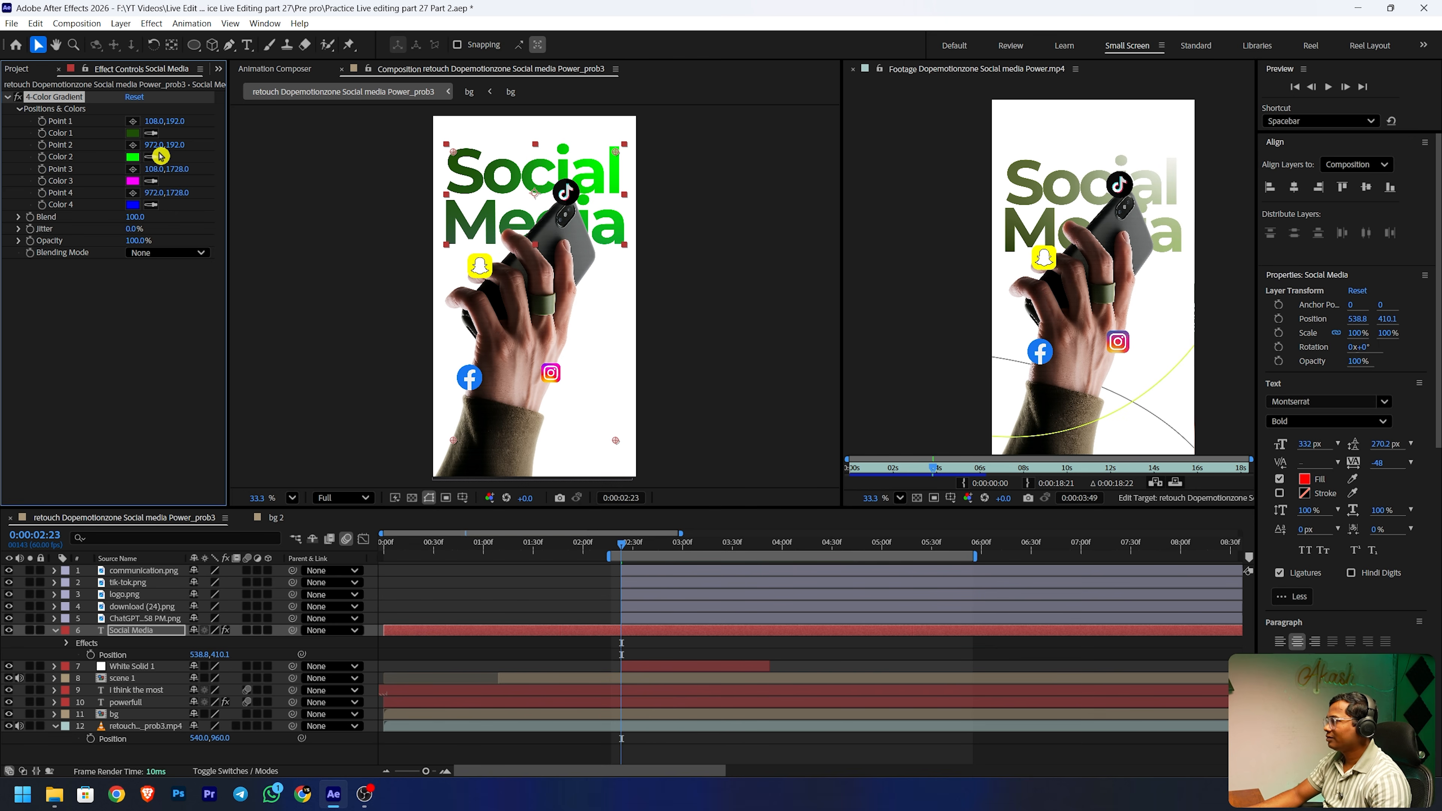
- Match the gradient's Color 2, Color 3 and Color 4 to the dark green of Color 1 by sampling its swatch
left_click(134, 130)
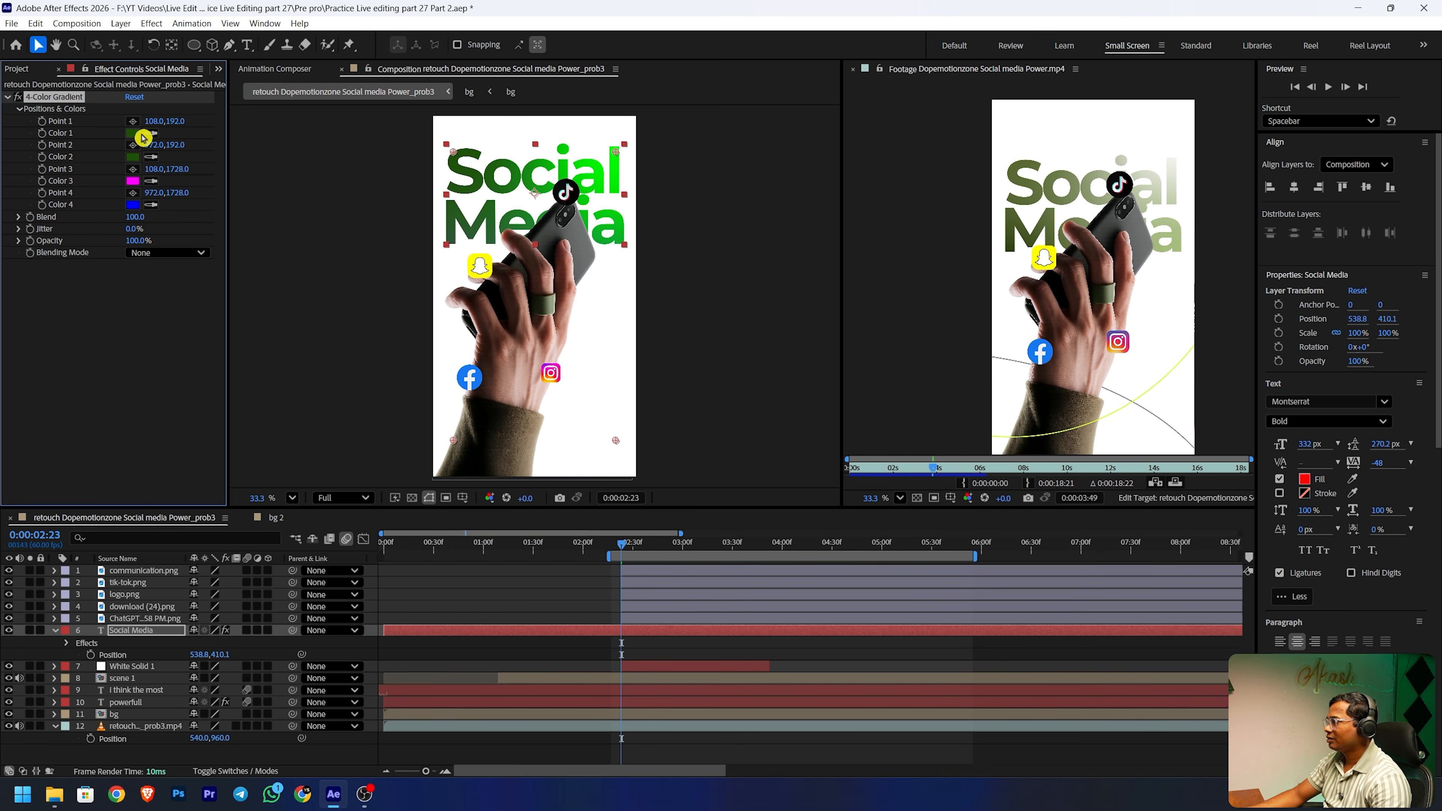
left_click(161, 184)
left_click(133, 158)
left_click(158, 204)
left_click(139, 180)
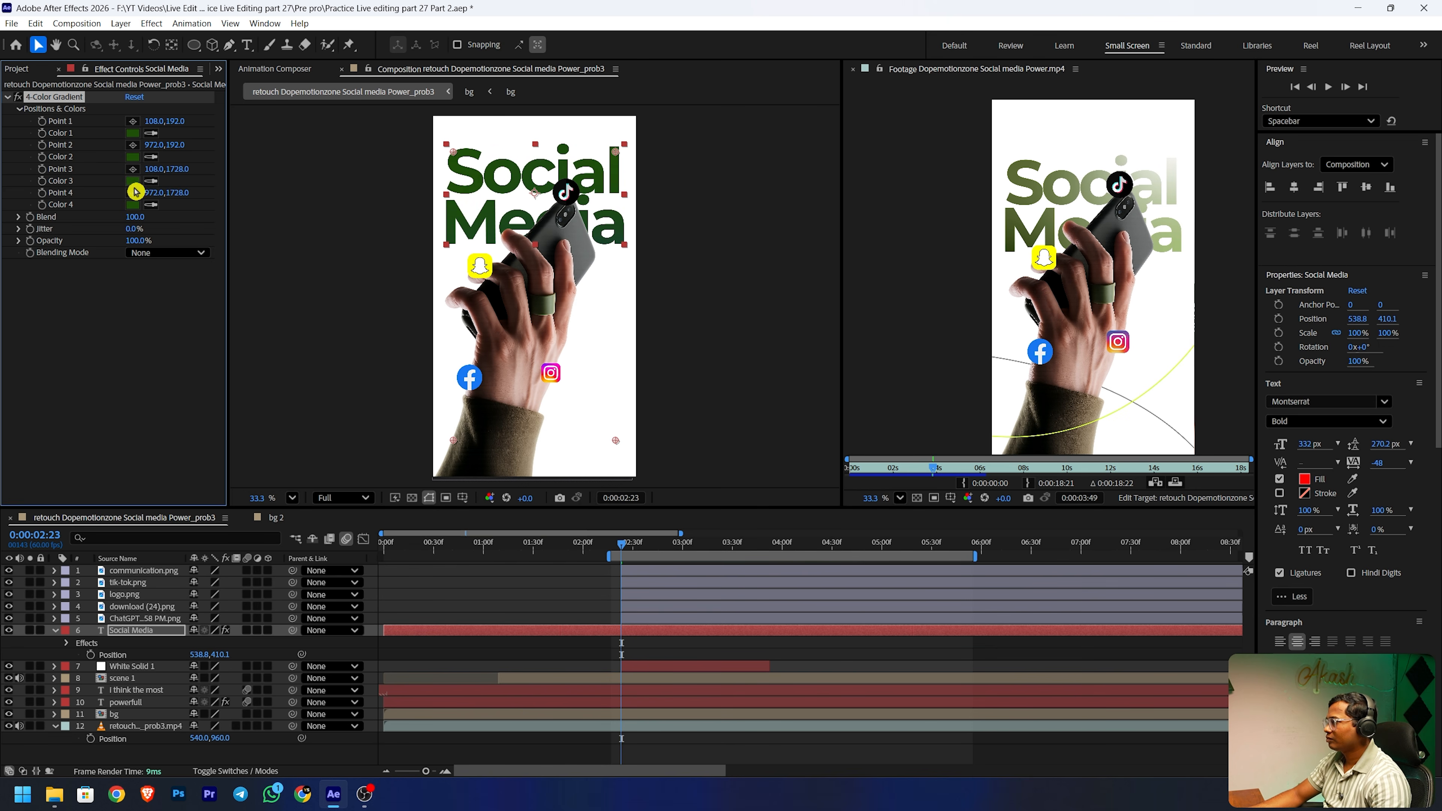
- Set the gradient's Color 2 to white FFFFFF and move Point 2 to 1110.0, 51.0, beyond the text's upper-right corner
left_click(132, 157)
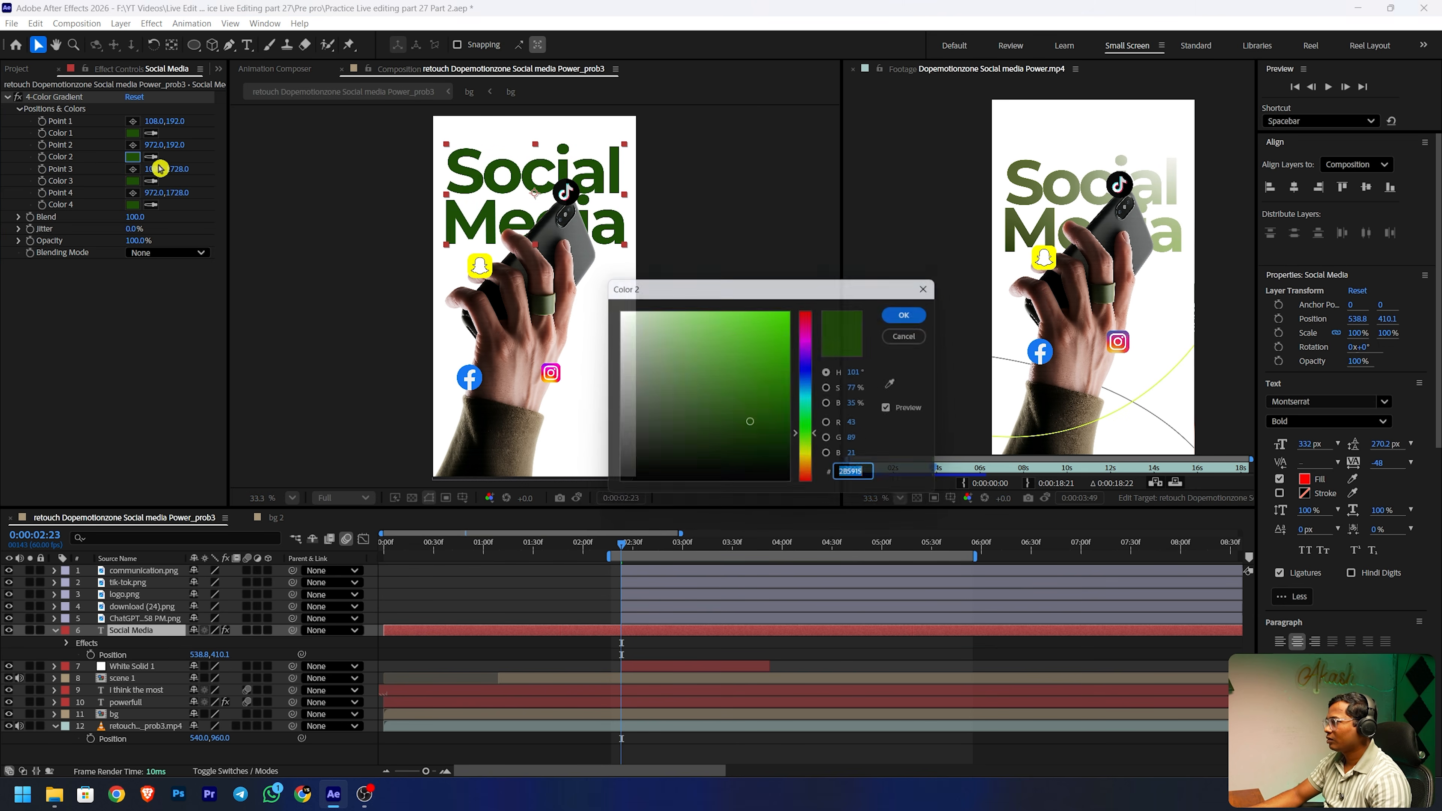
left_click_drag(731, 364, 489, 260)
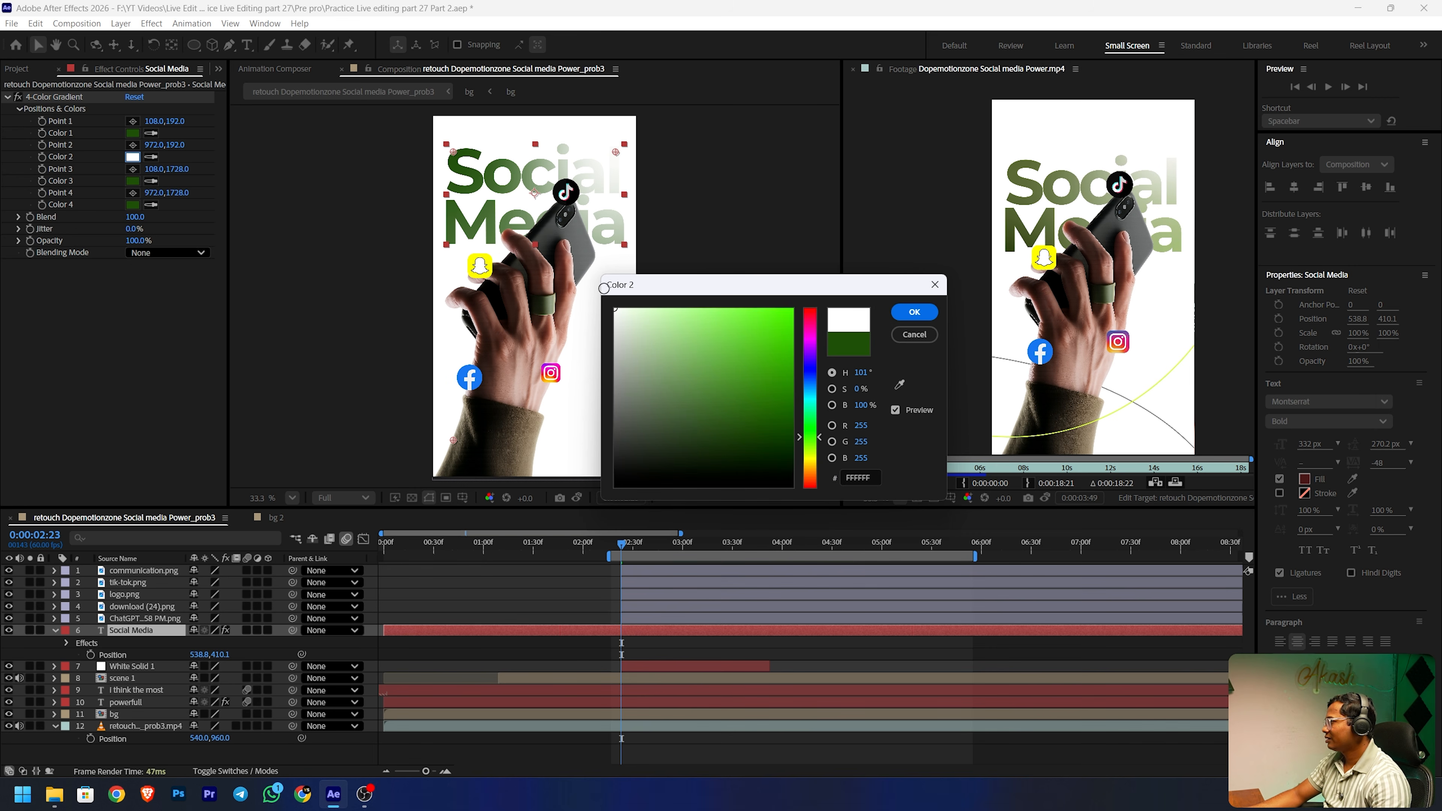
left_click_drag(614, 312, 605, 297)
left_click_drag(619, 156, 644, 129)
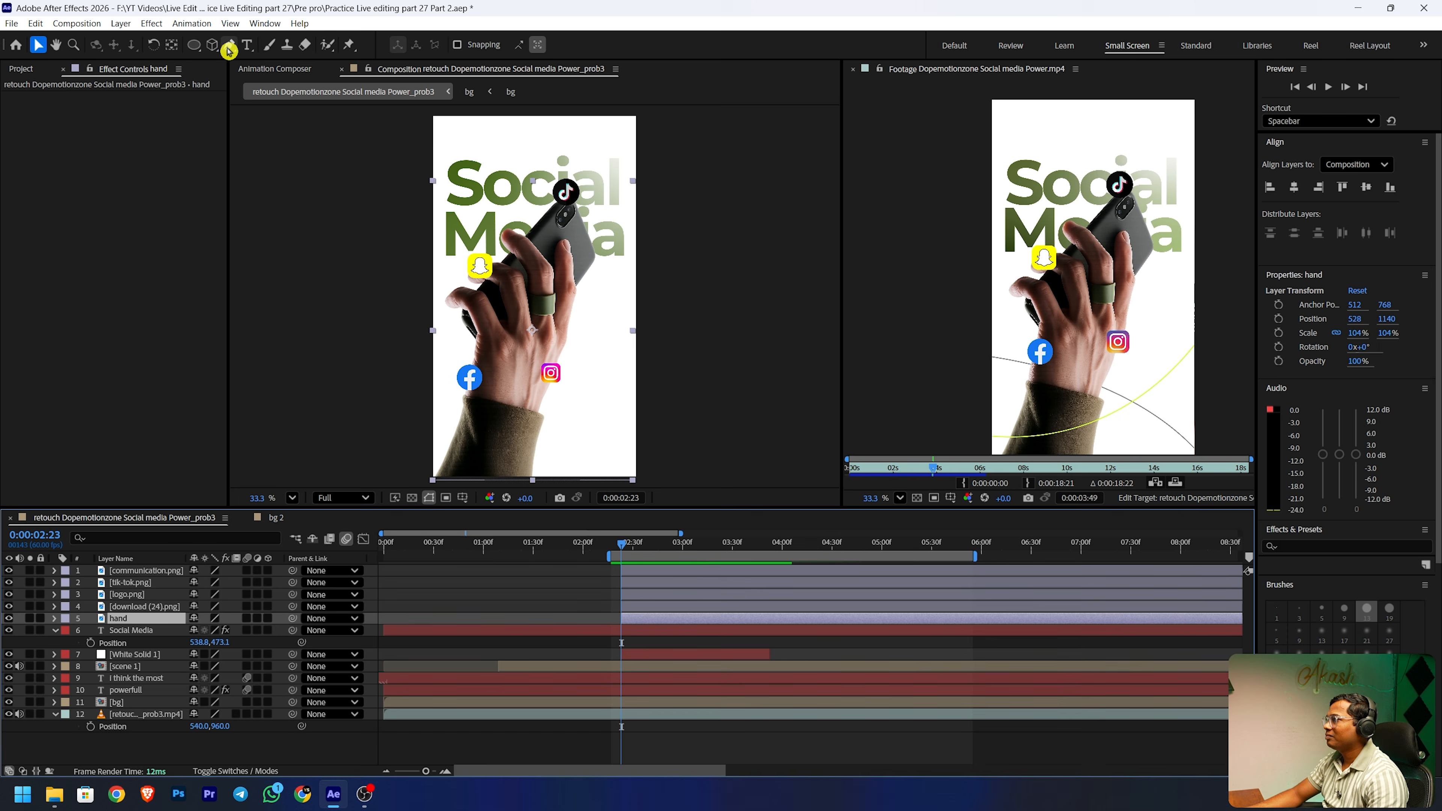
- With no layer selected, set up the Pen tool for new shapes with fill None and a solid color stroke
left_click(229, 46)
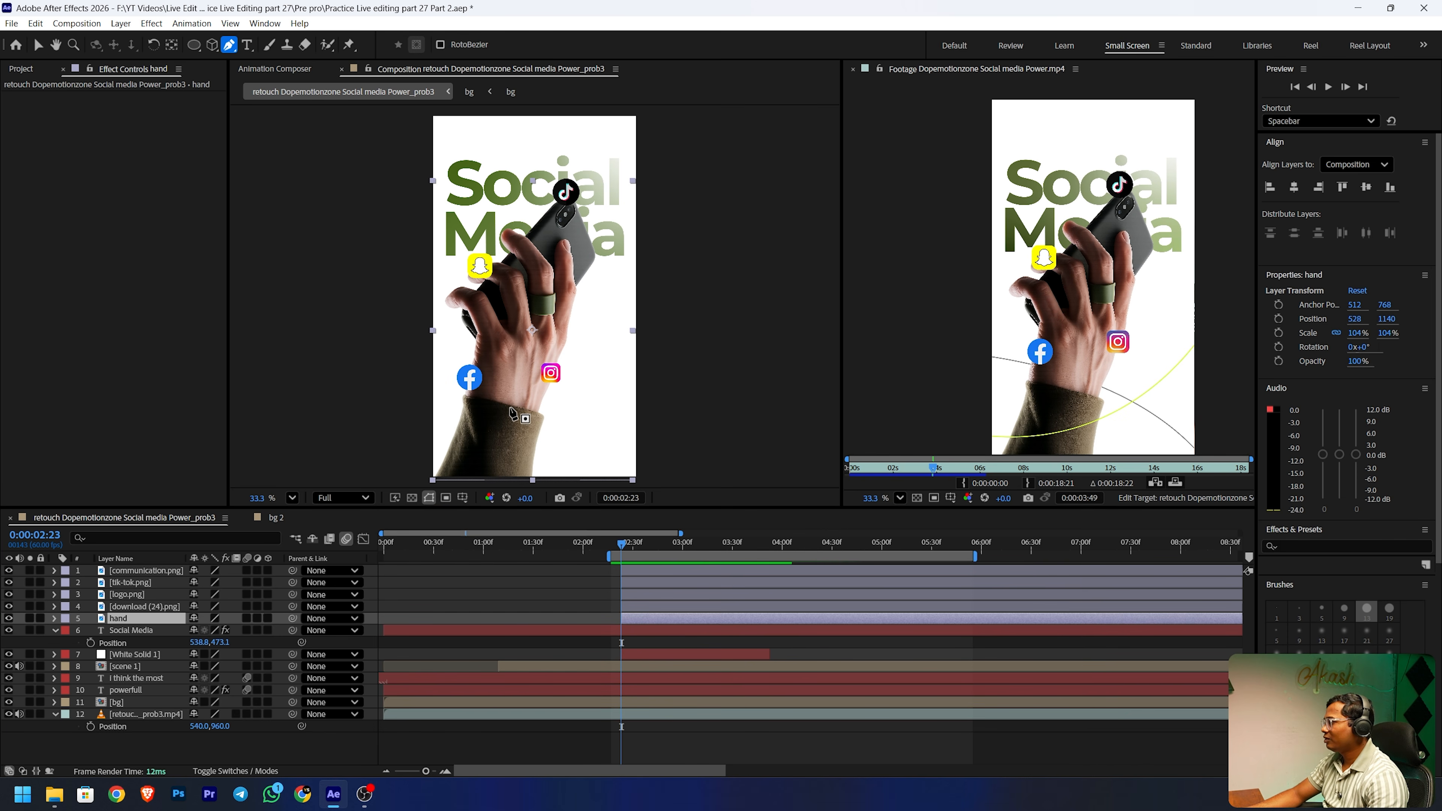
left_click(143, 750)
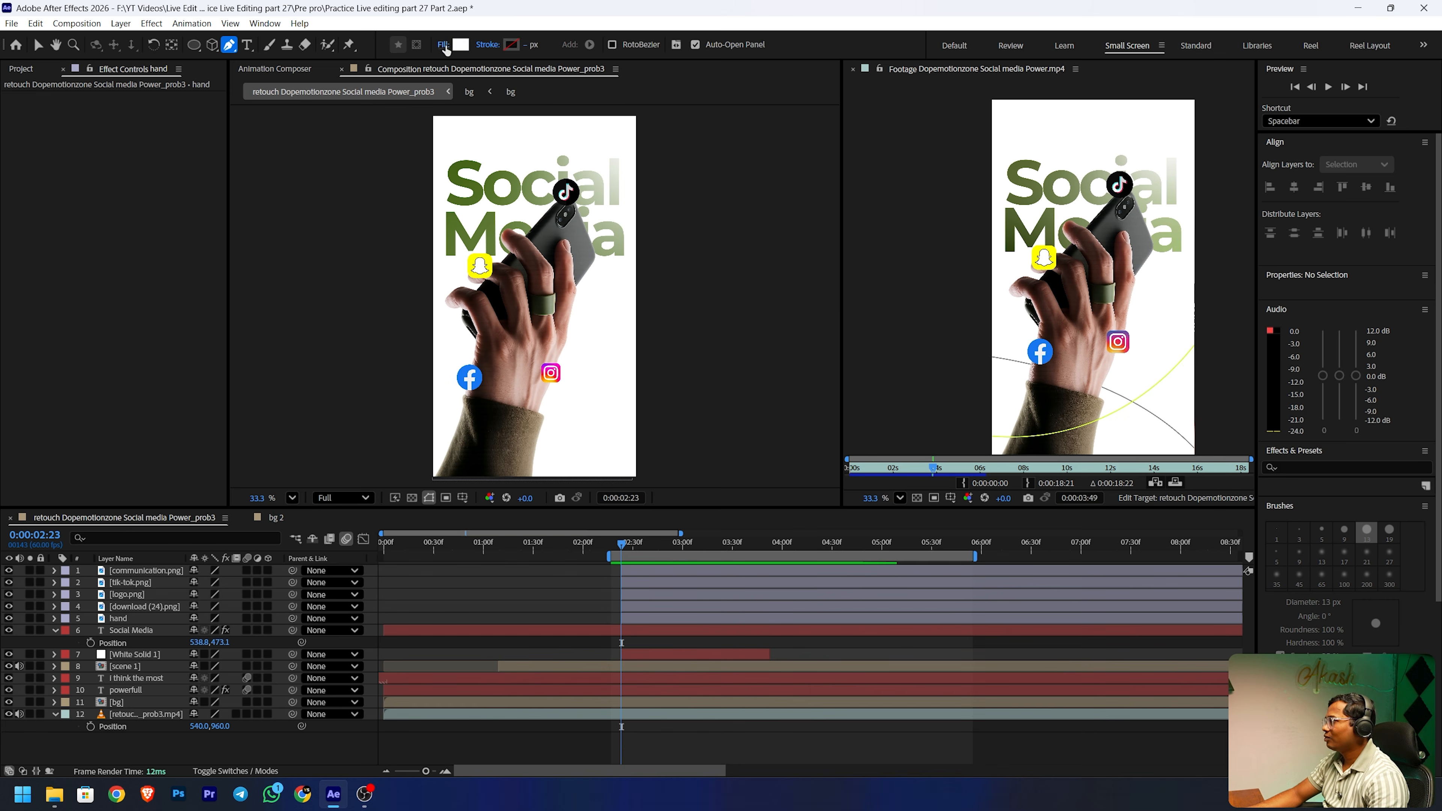
left_click(445, 45)
left_click(643, 357)
left_click(750, 434)
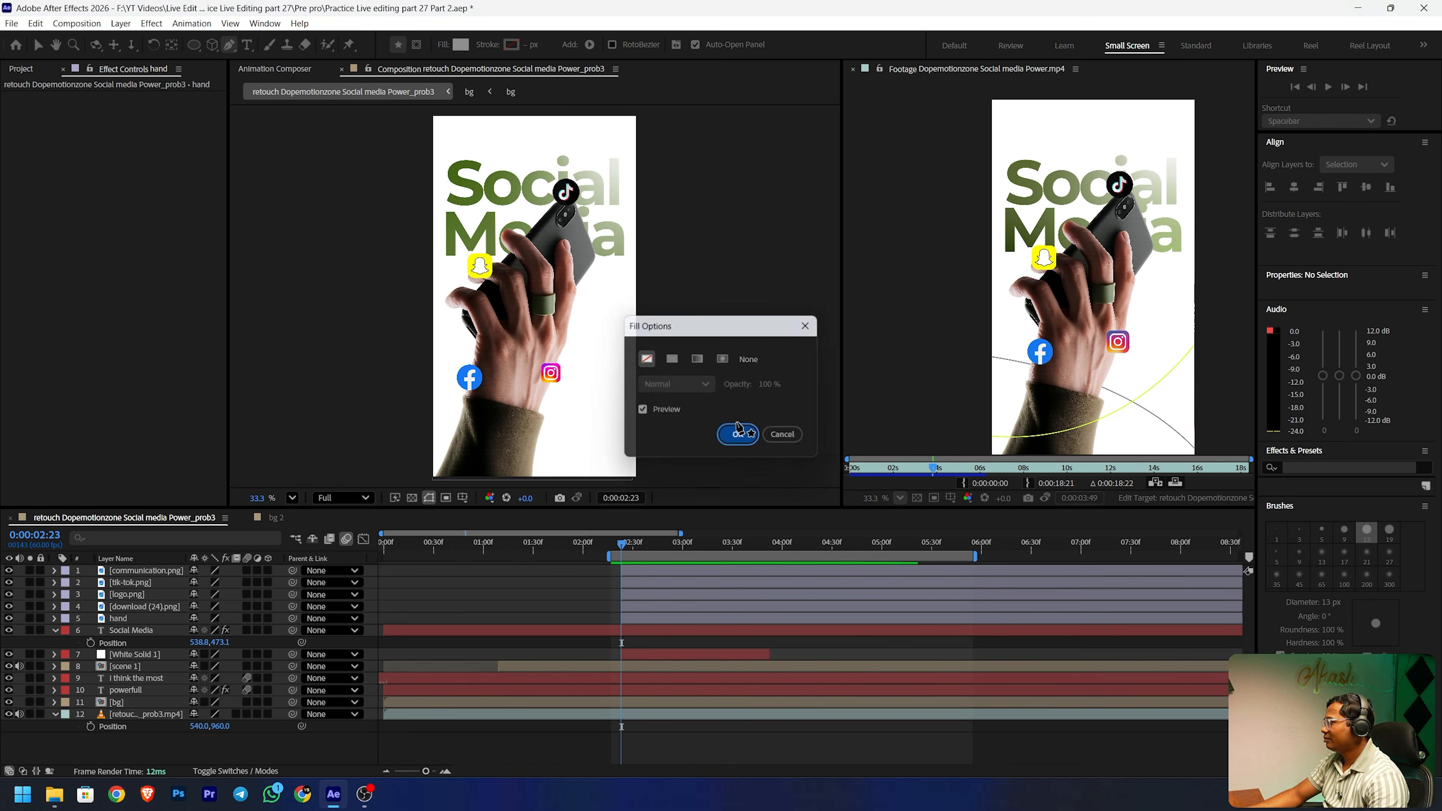
left_click(488, 46)
left_click(672, 359)
left_click(738, 438)
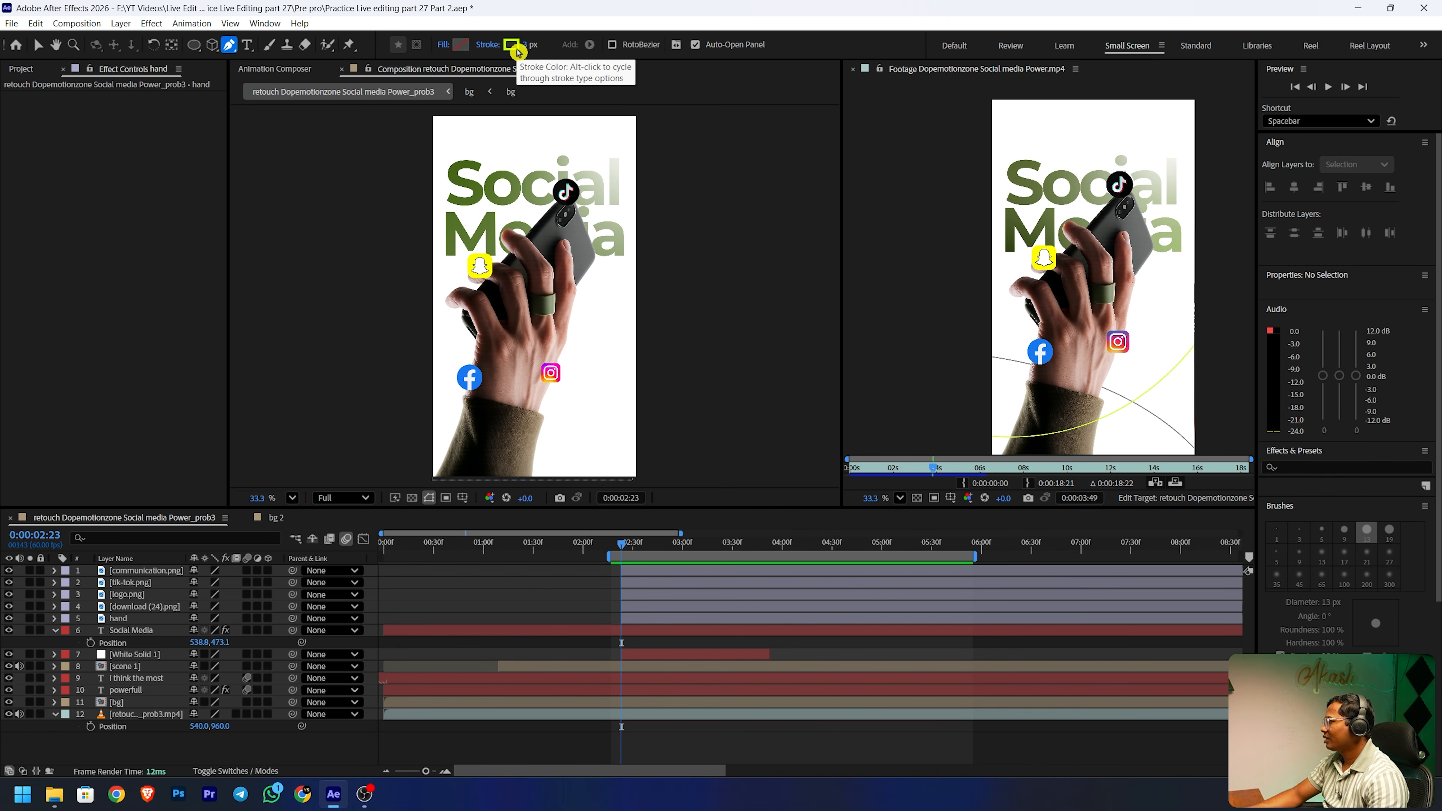
- Set the shape stroke color to a dark brown sampled from the jacket sleeve
left_click(517, 50)
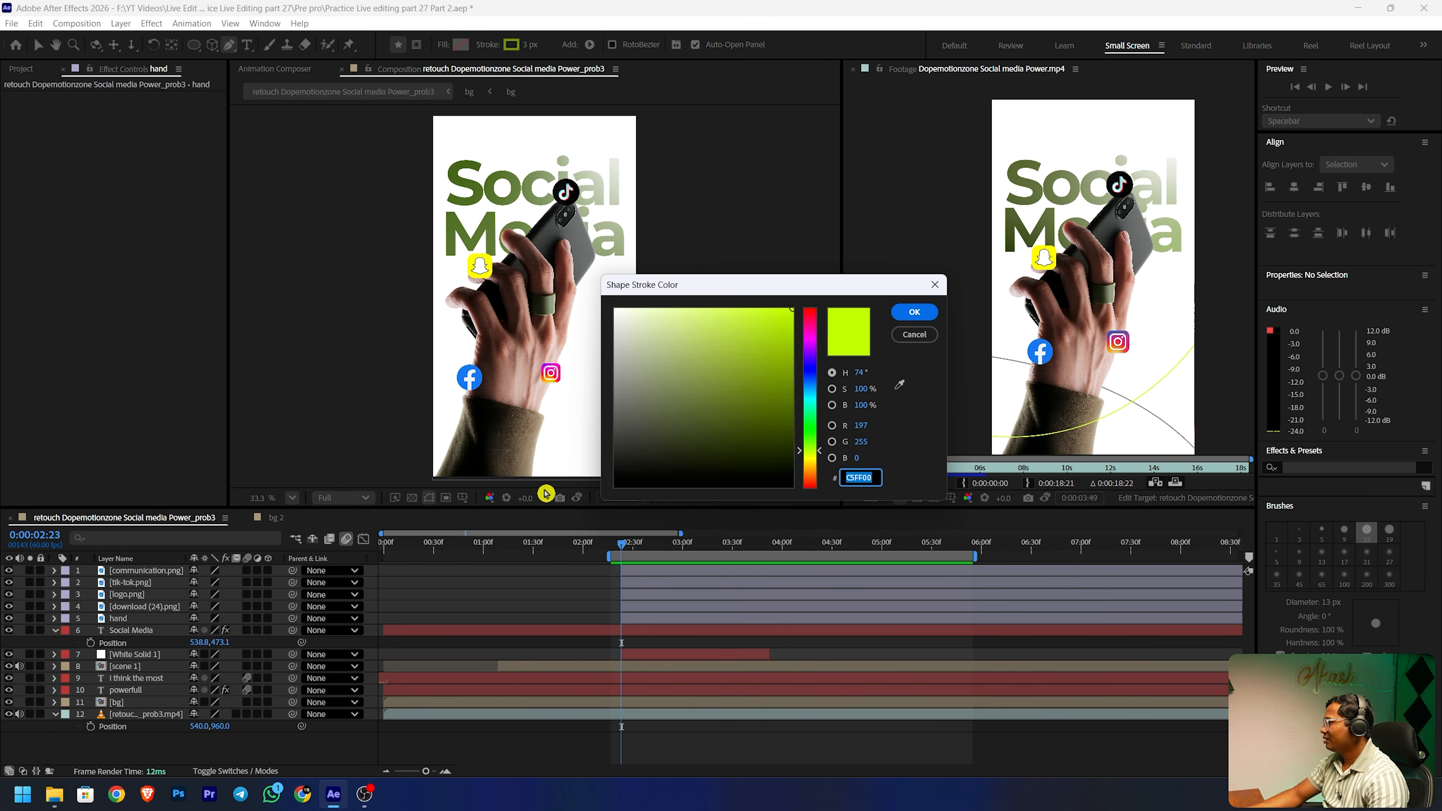
left_click(900, 385)
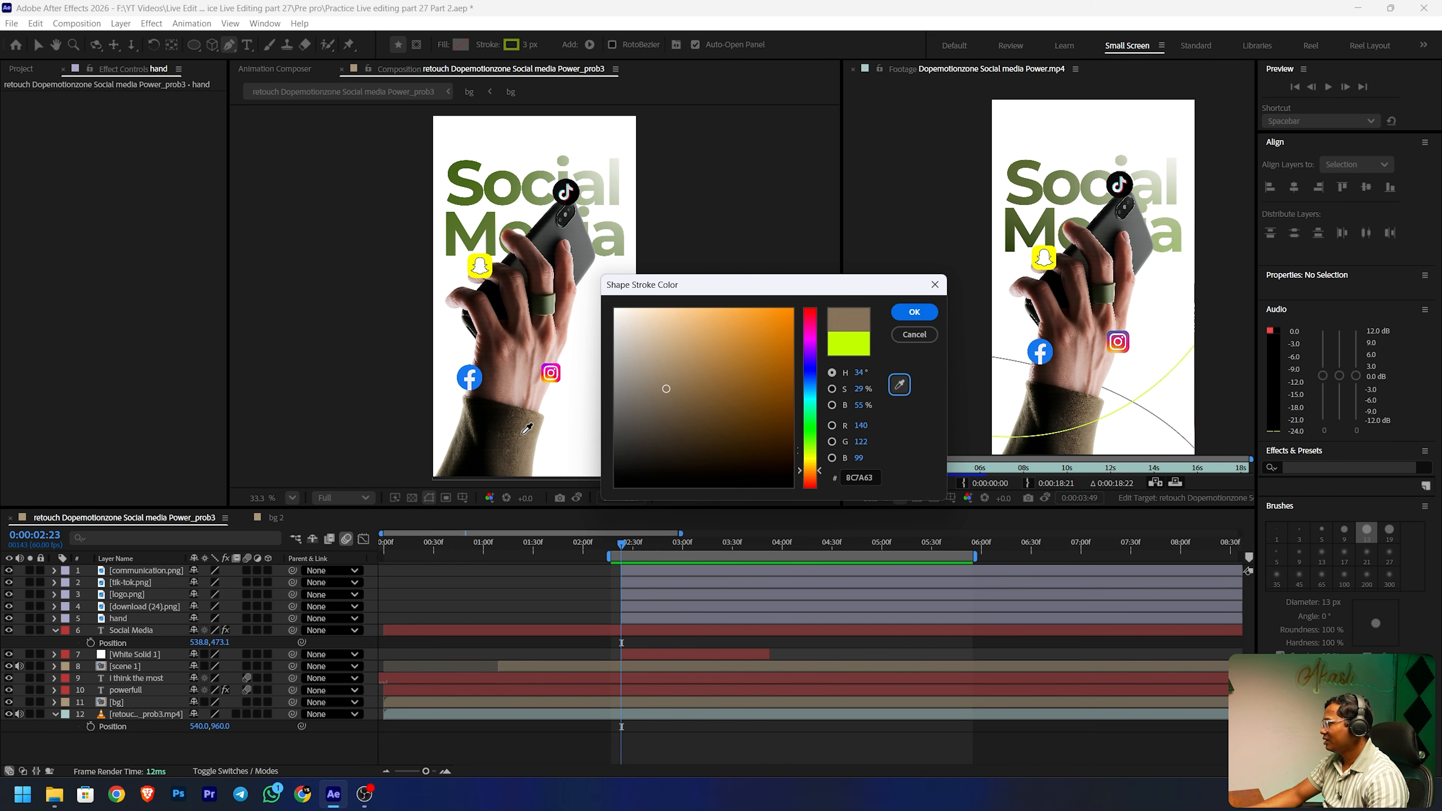
left_click(522, 433)
left_click(902, 317)
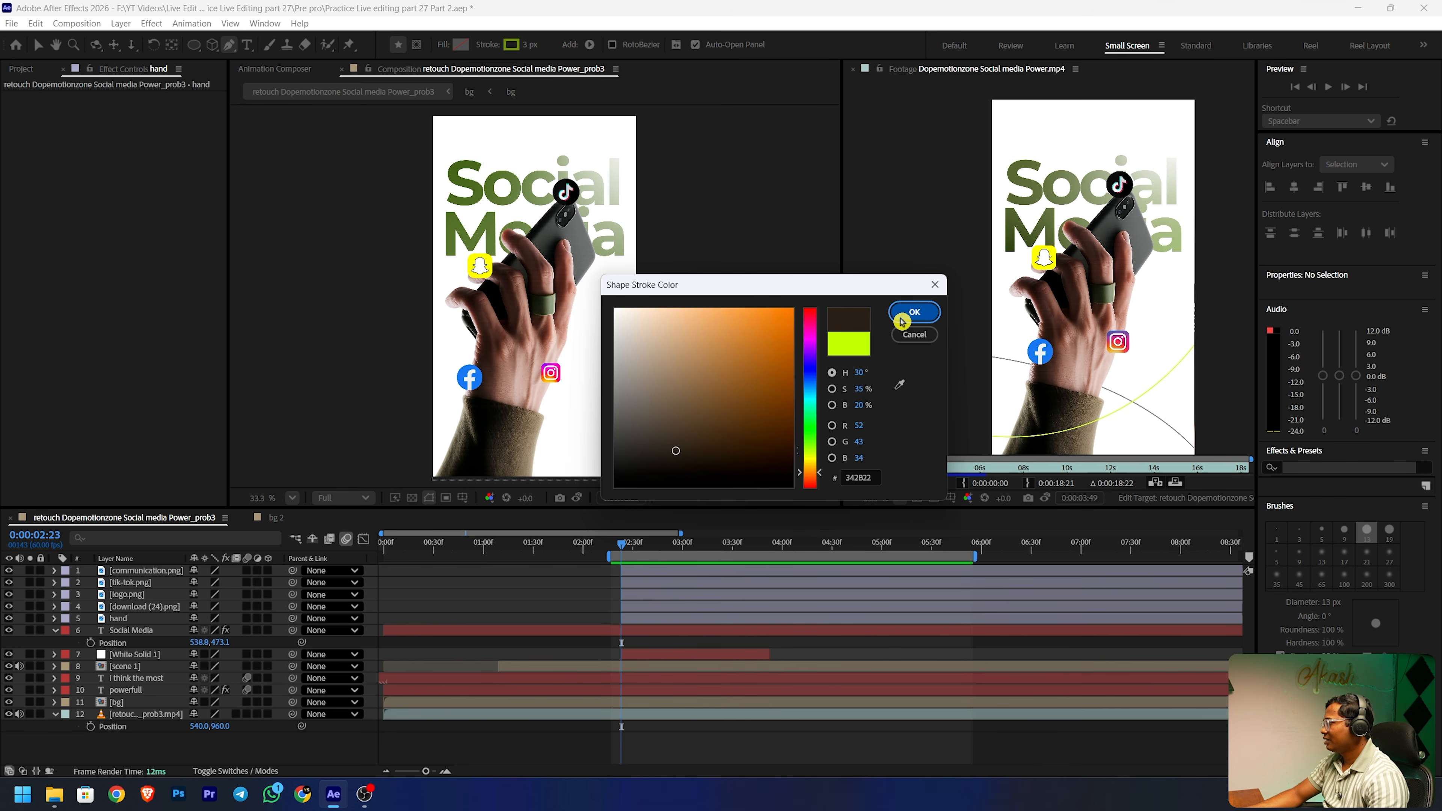
- Draw a curved 5 px brown line arching down across the lower frame, with its layer between the hand and the Social Media text
scroll(633, 326, "down", 1)
left_click(449, 356)
left_click_drag(656, 442, 710, 533)
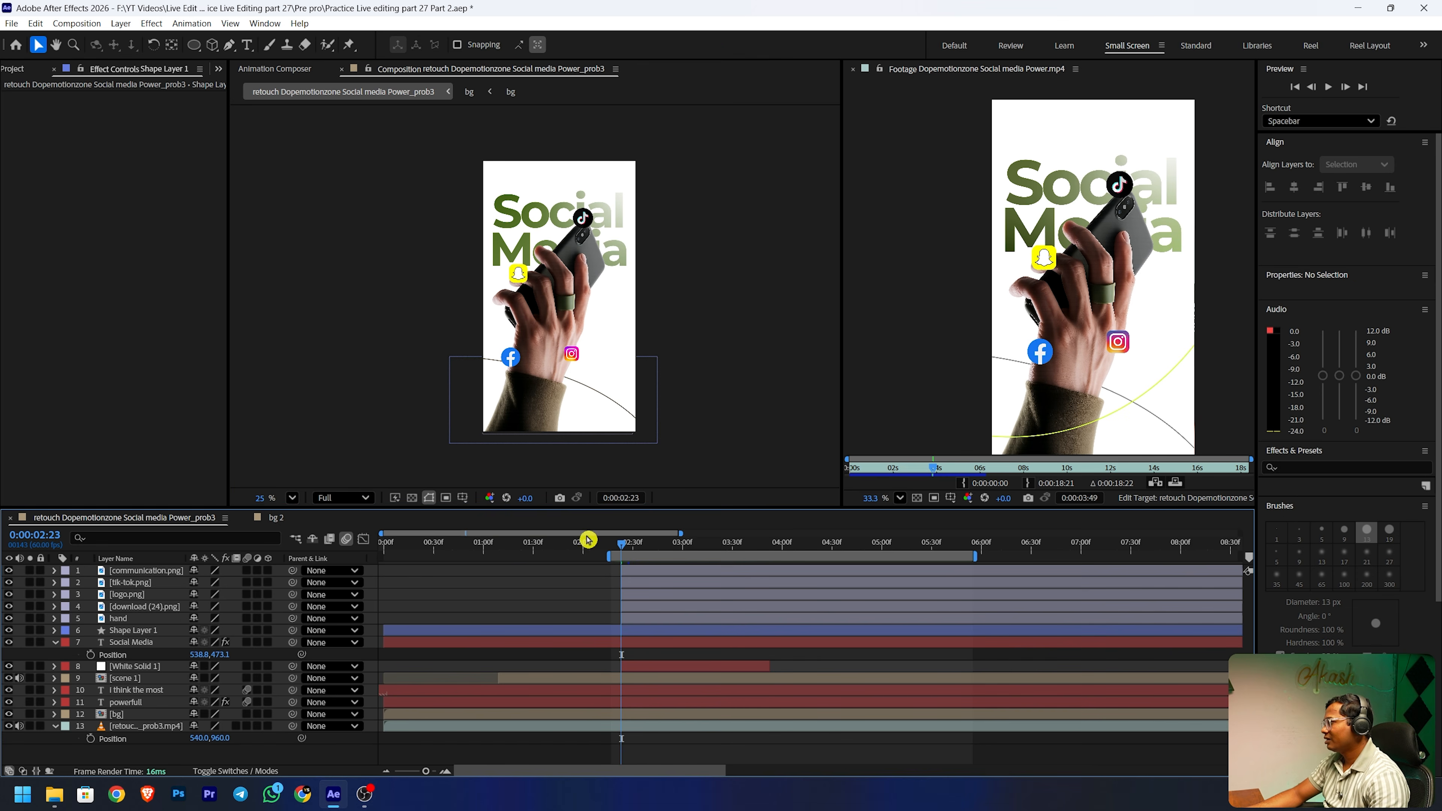
- Draw a second curved line on a new shape layer, sweeping up across the sleeve and extending past both frame edges
left_click(229, 44)
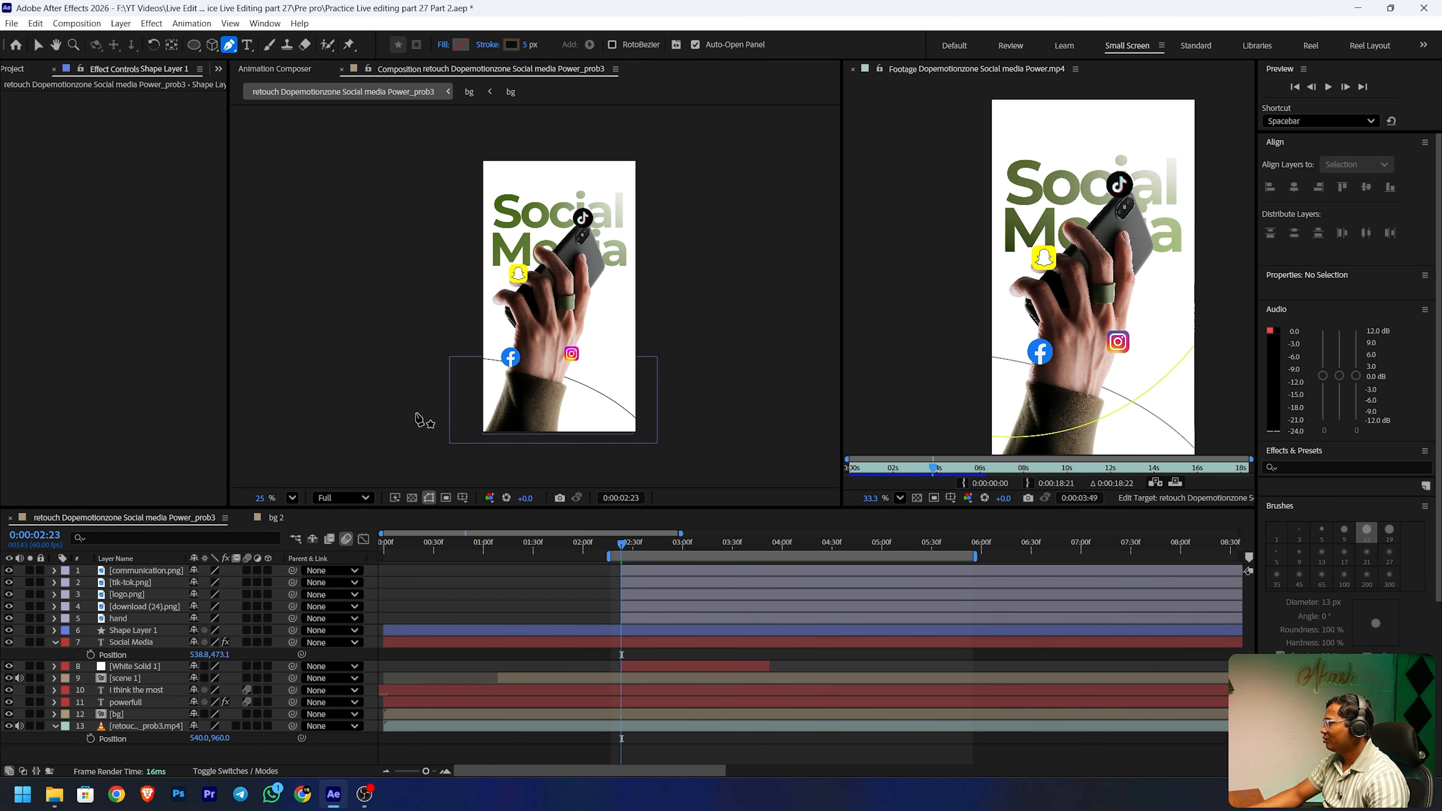
left_click(415, 412)
left_click_drag(664, 345, 719, 260)
- Change the second curved line's stroke color to yellow-green CEFF00
left_click(512, 44)
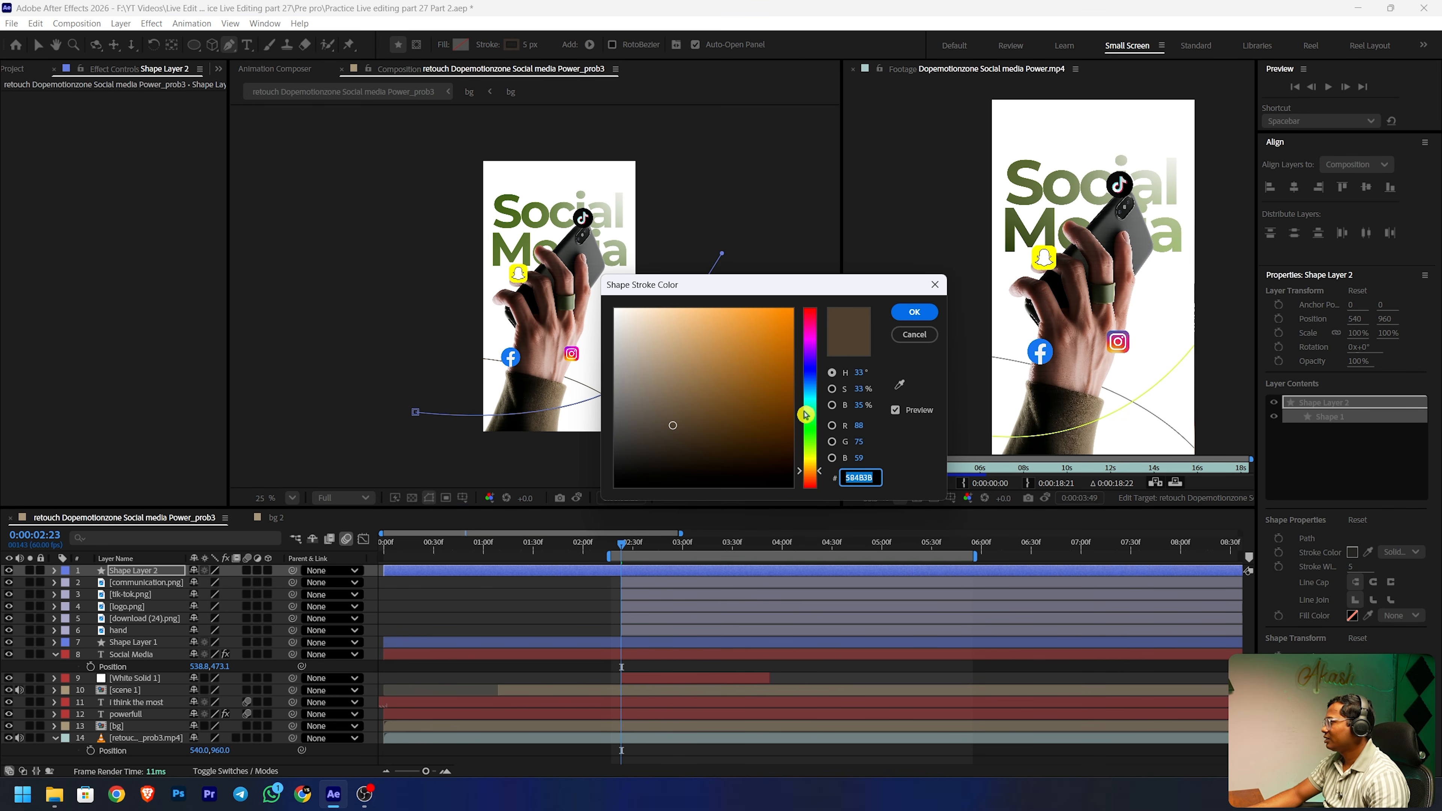
left_click(810, 450)
mouse_move(787, 377)
left_mouse_down()
mouse_move(811, 311)
mouse_move(874, 276)
left_mouse_up()
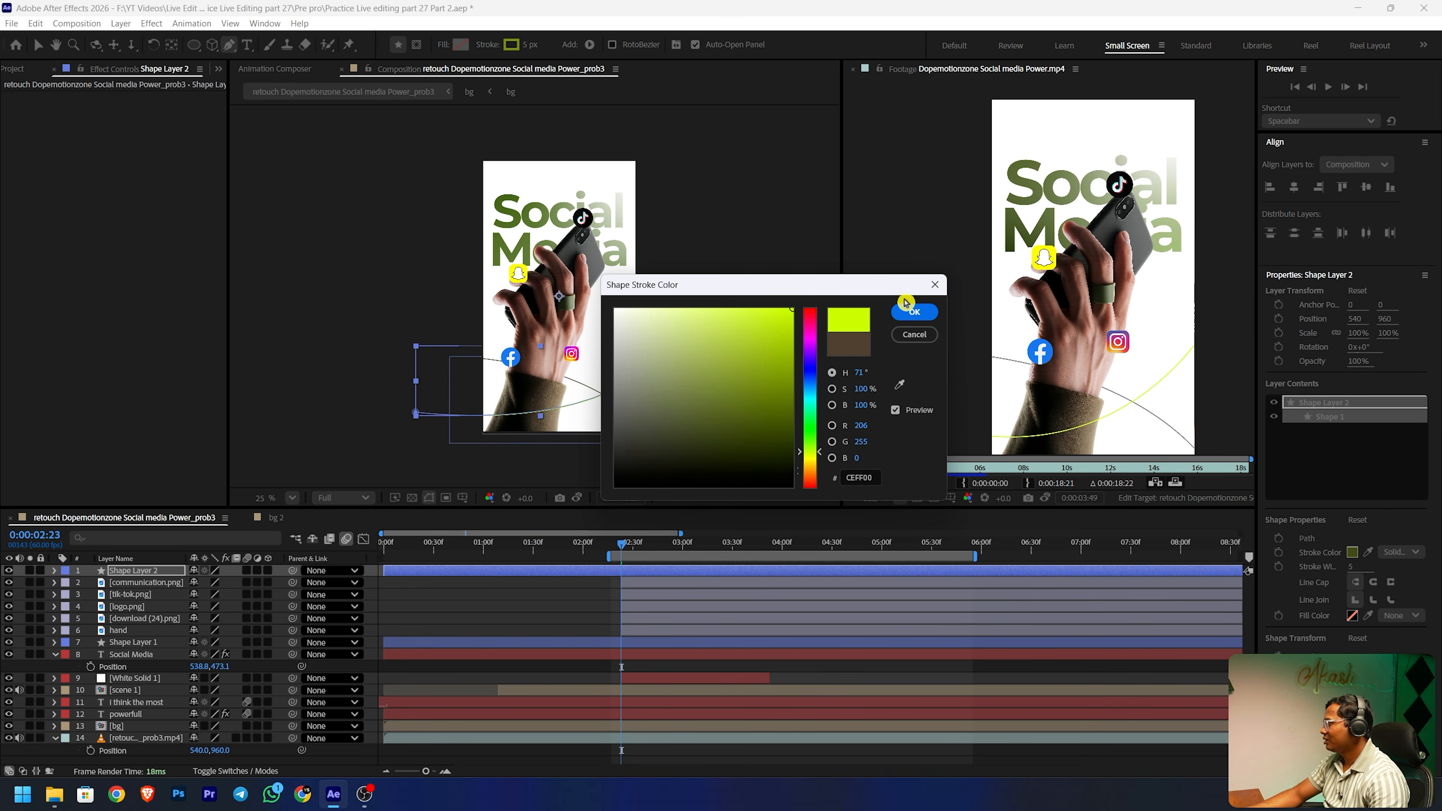
left_click(909, 313)
- Move the yellow-green line's layer below the social icon layers and directly above the hand layer
left_click(138, 574)
left_click_drag(146, 575, 162, 624)
left_click(702, 675)
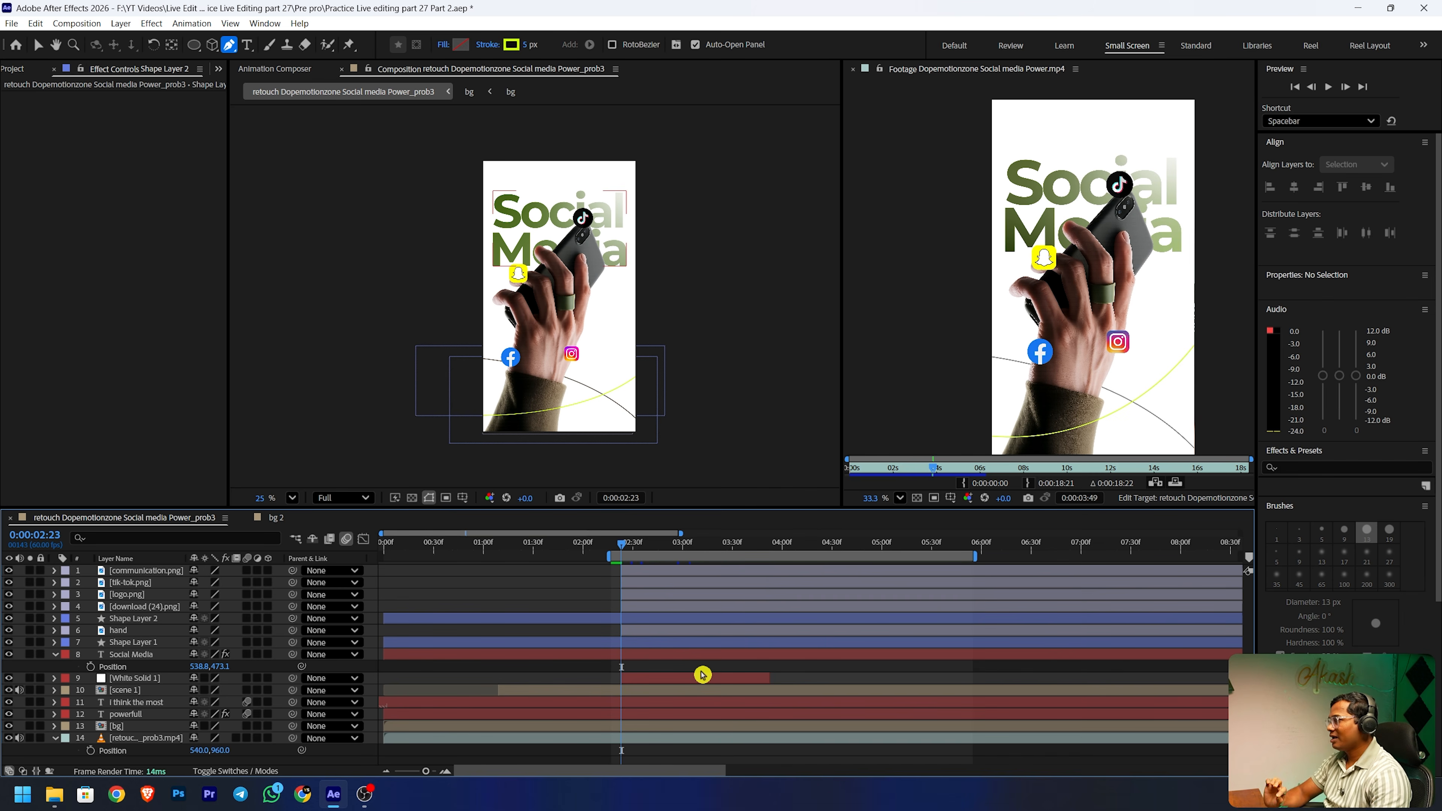
- Trim the start of the Social Media text, hand and both curved line layers to 0:00:02:23
left_click(122, 668)
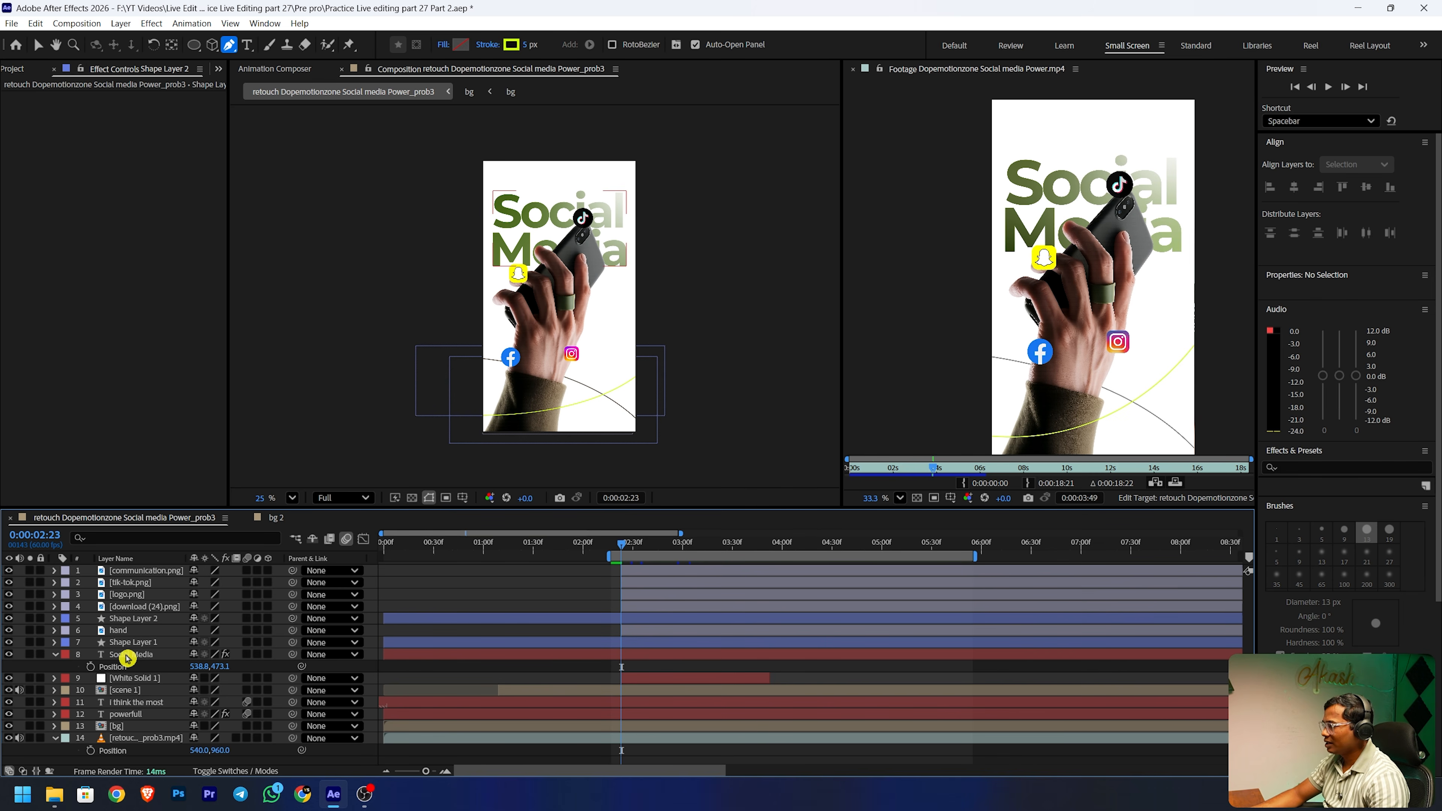
left_click(127, 656)
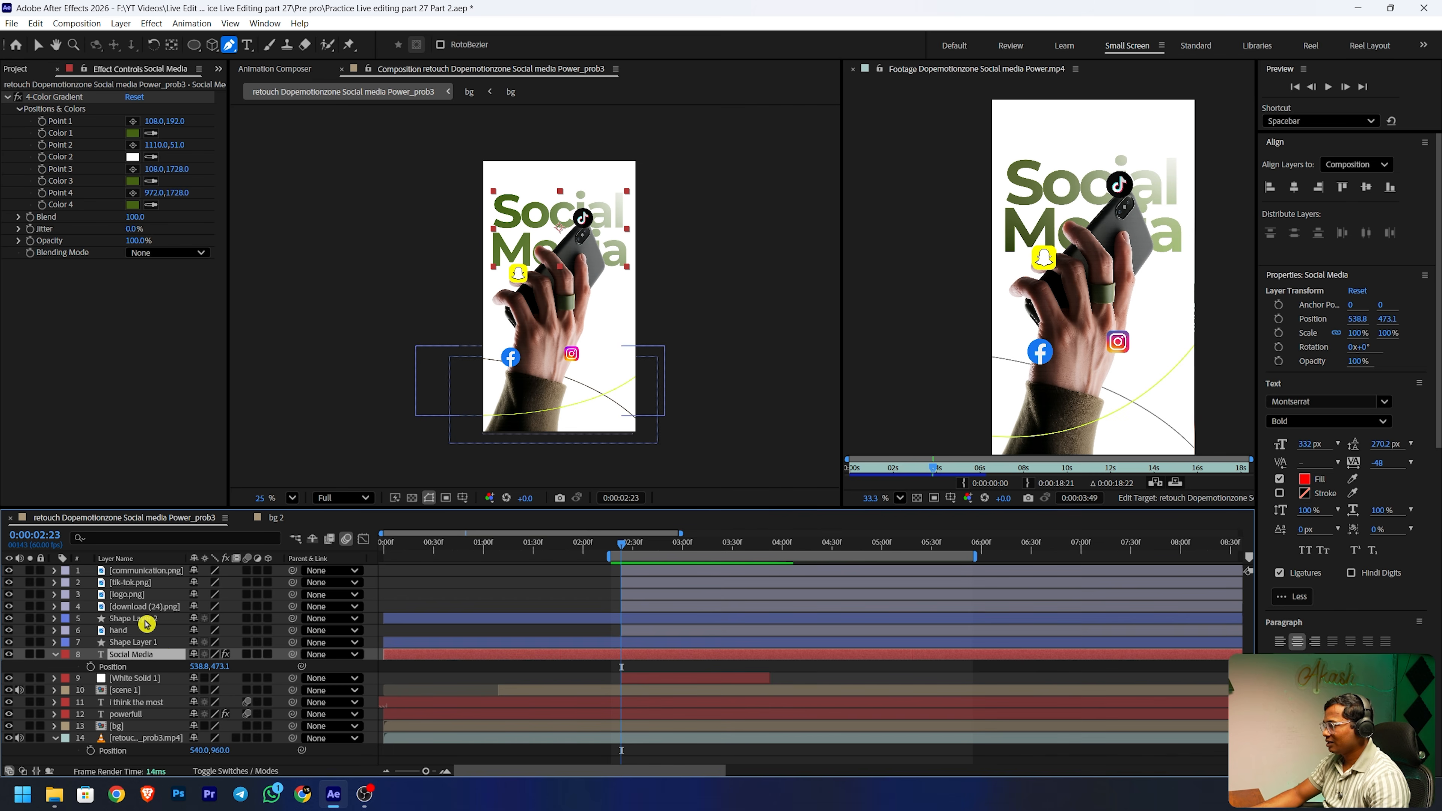
left_click(146, 619, "shift")
key("alt+bracketleft")
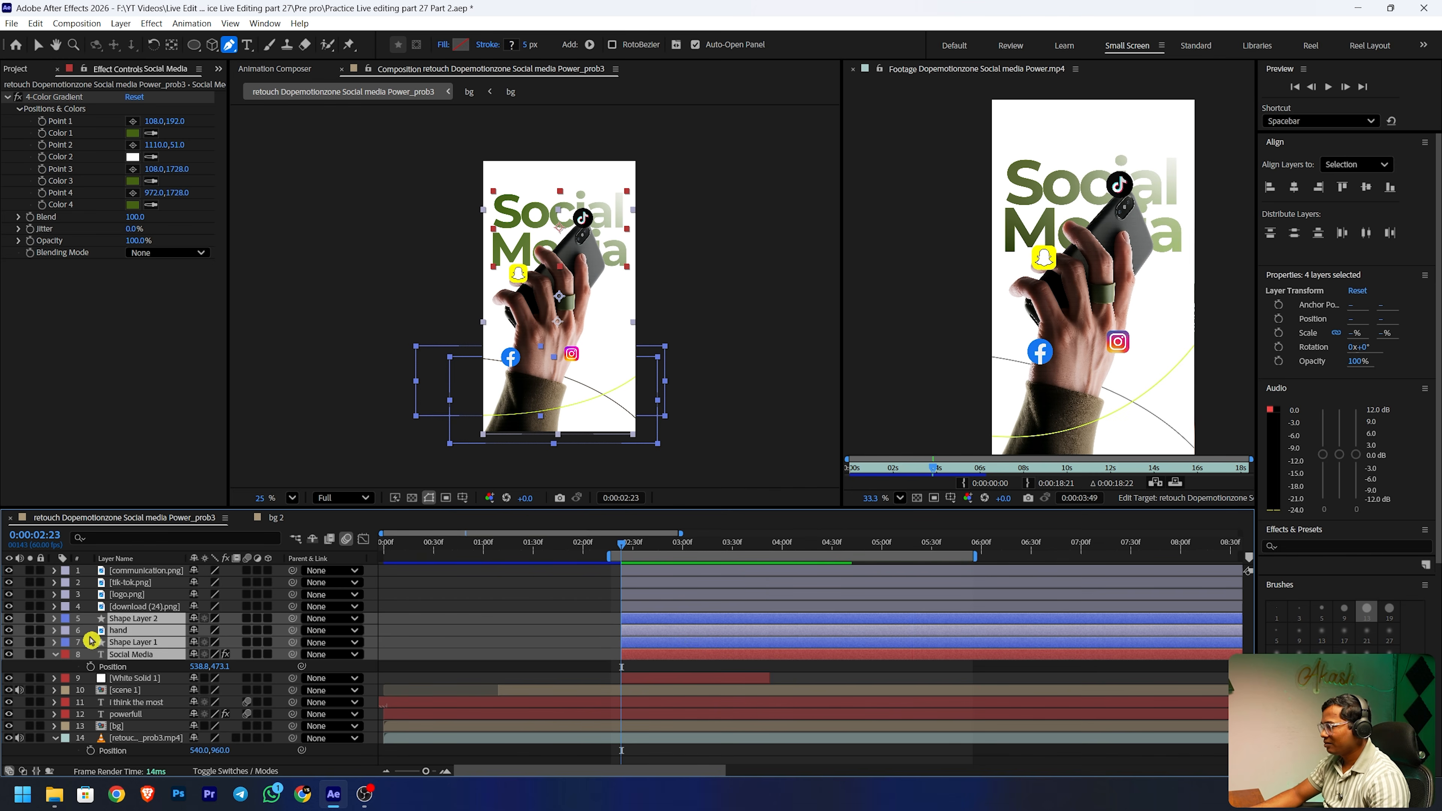
left_click(167, 686)
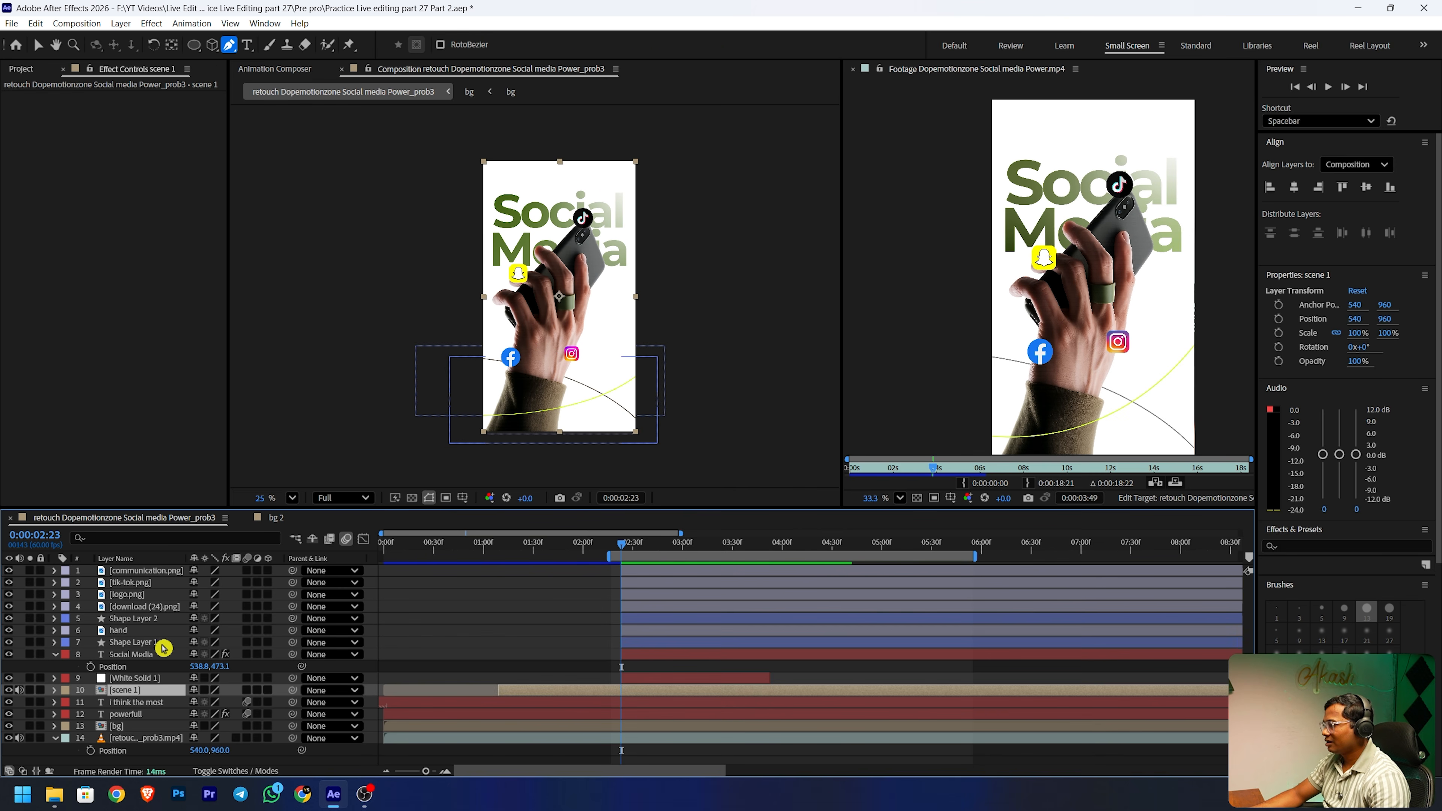
- Add Trim Paths to the brown curved line's layer, Shape Layer 1
left_click(163, 648)
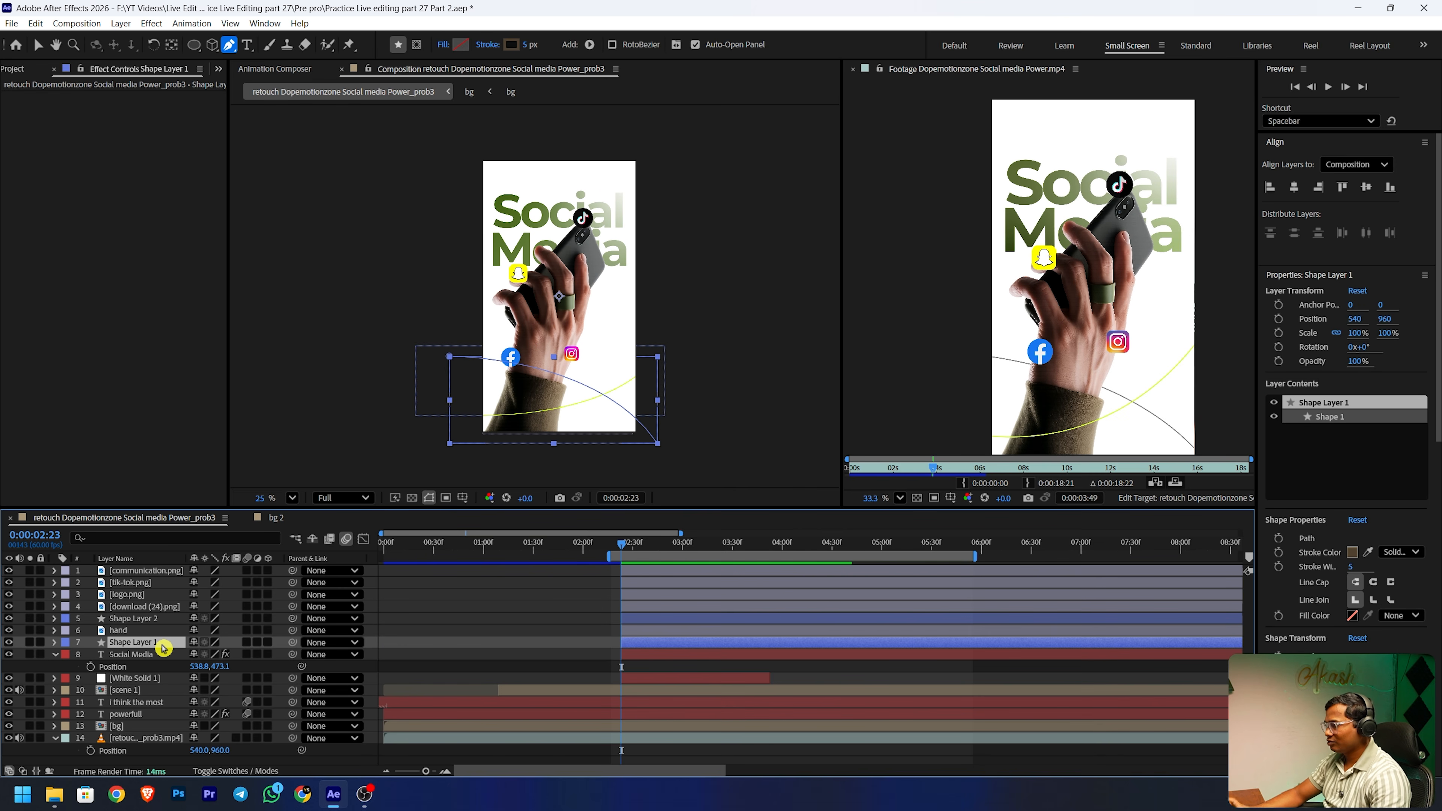
left_click(293, 498)
left_click(320, 219)
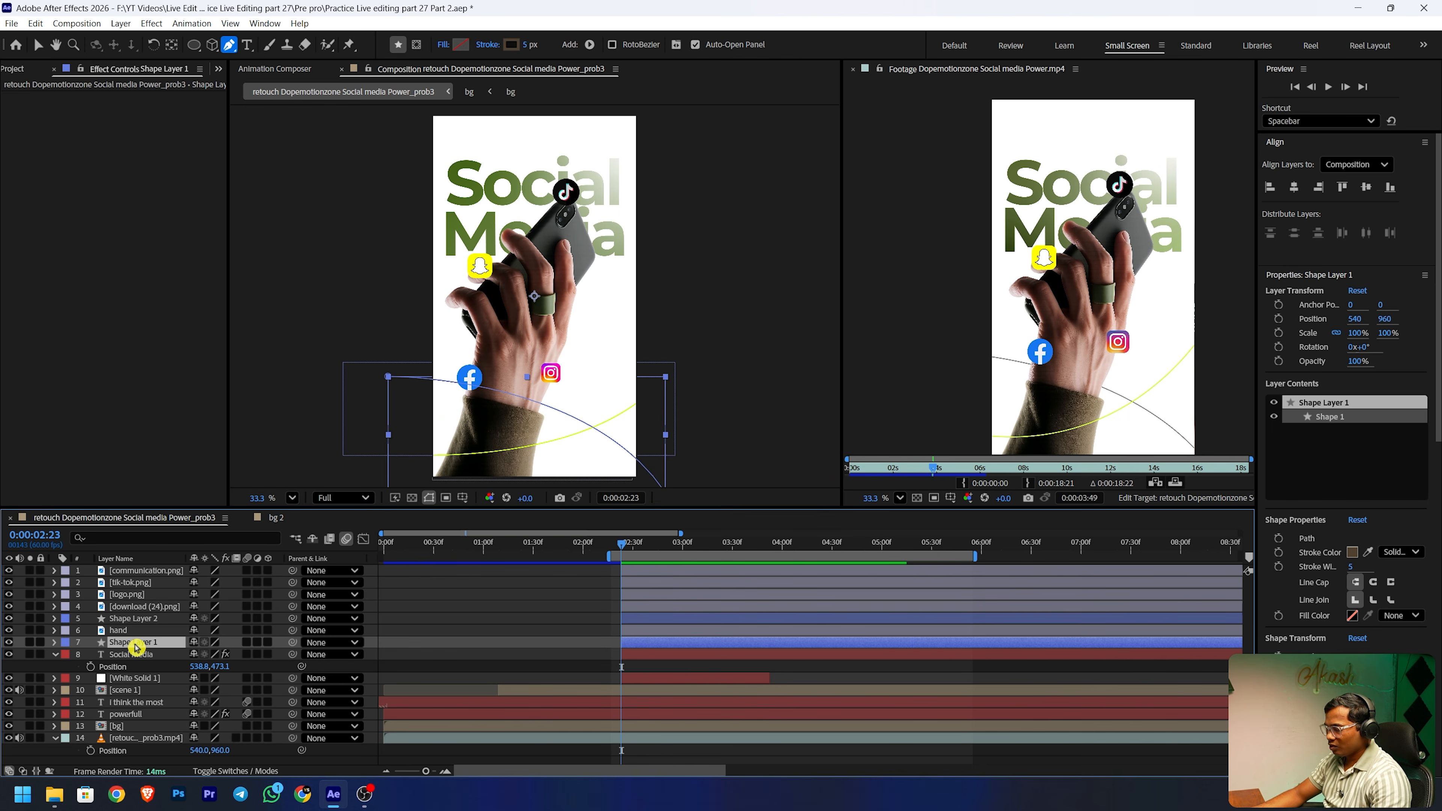
left_click(54, 643)
left_click(280, 657)
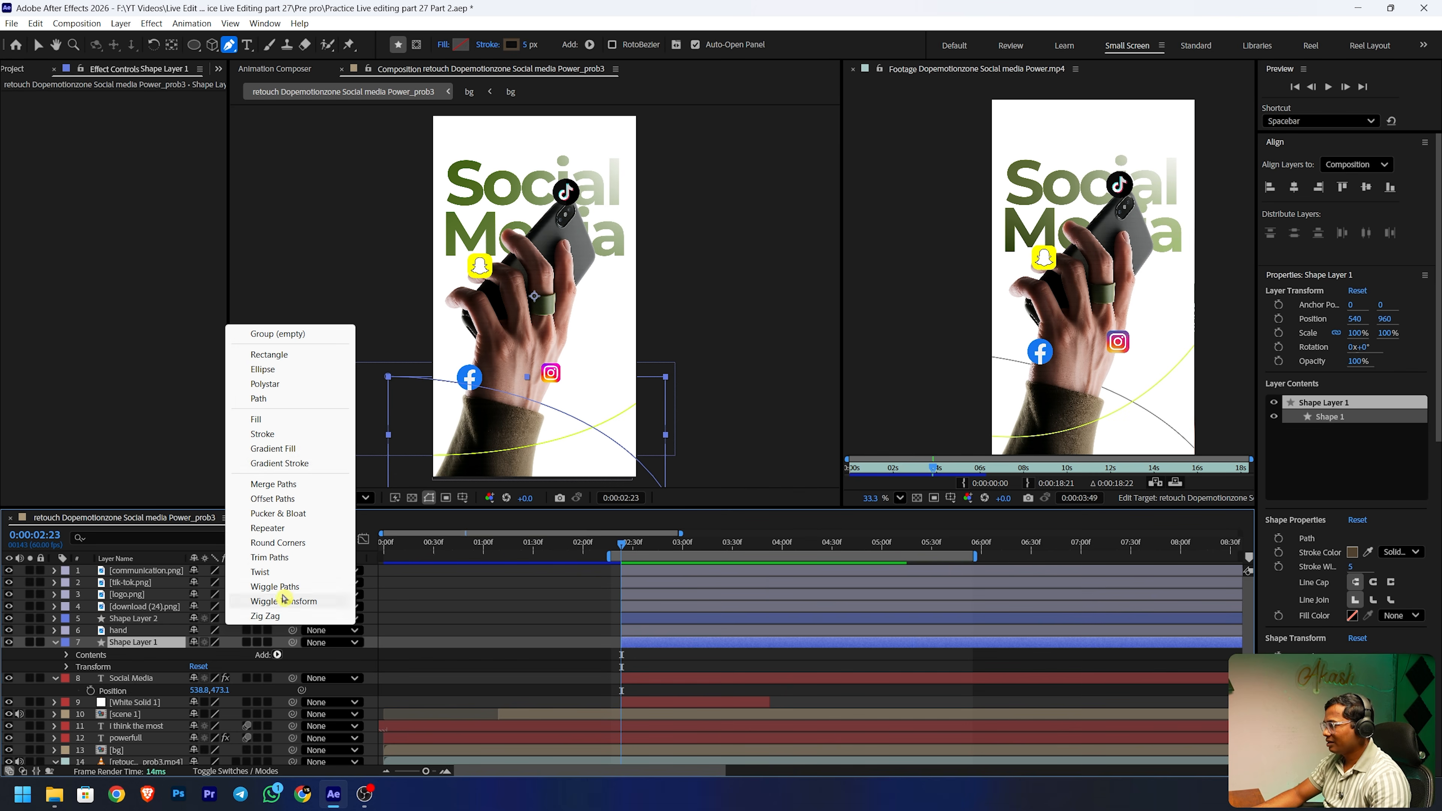
left_click(267, 558)
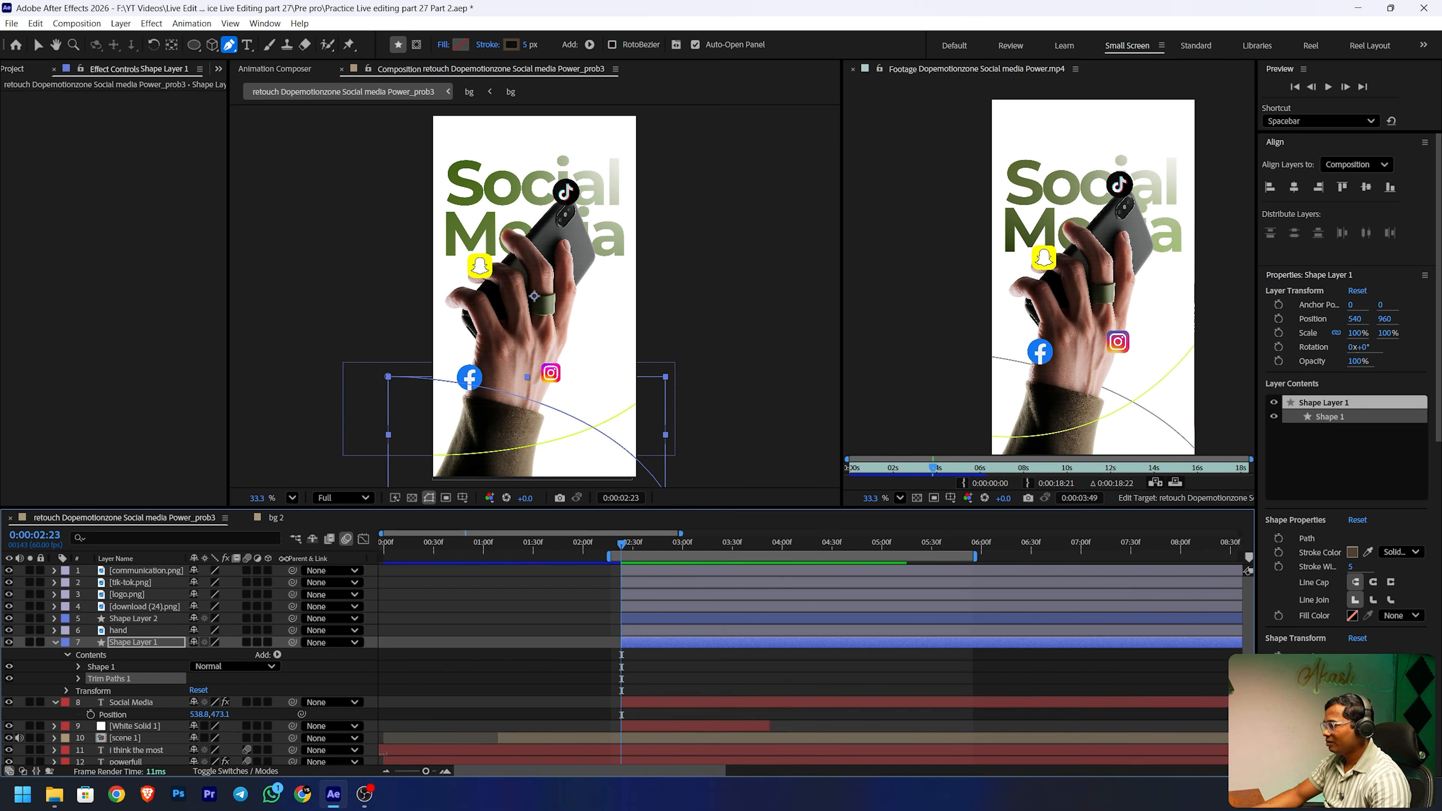
- Keyframe the brown line's Trim Paths End from 100% near the layer's start to 0:00:02:58, and ease both keyframes
left_click(81, 683)
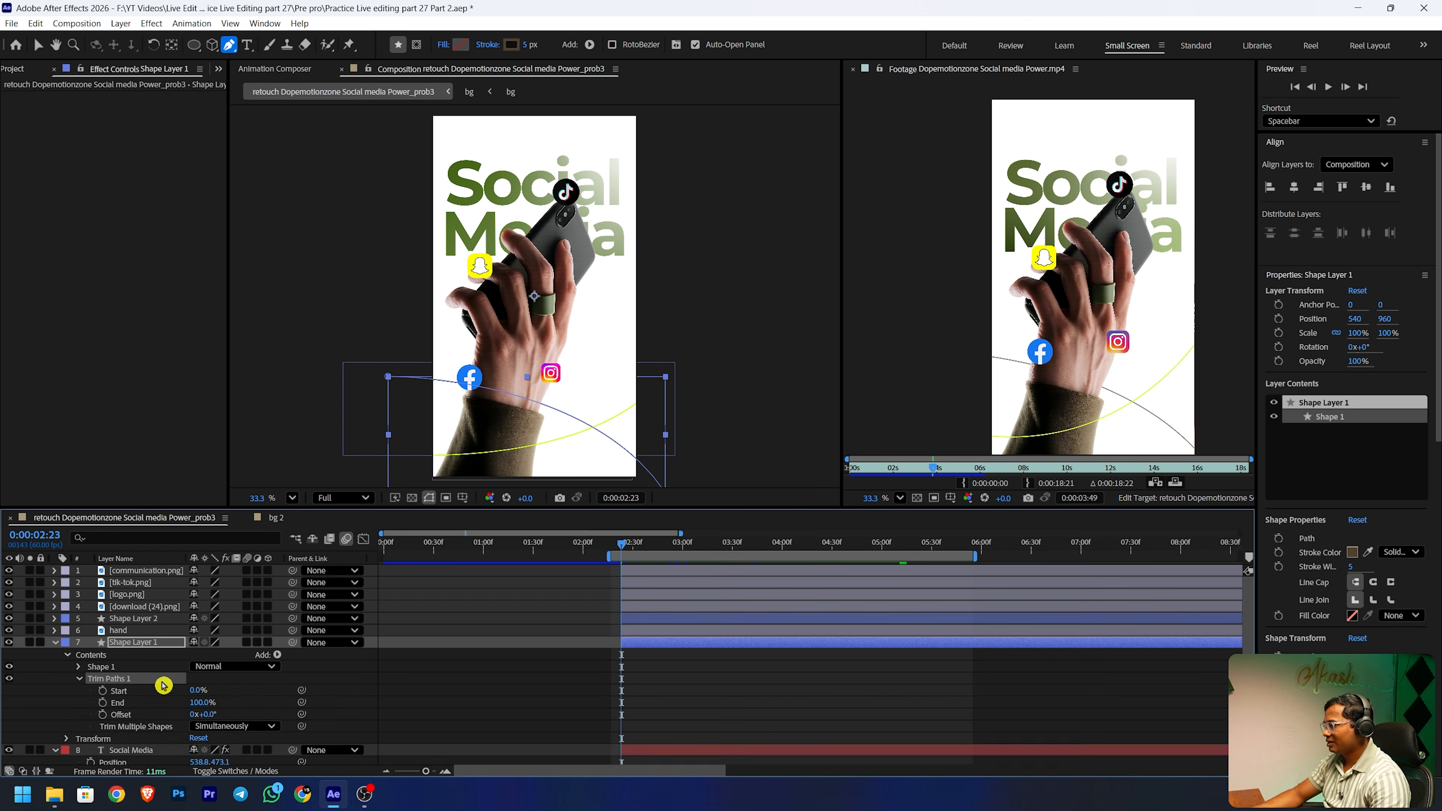
scroll(163, 686, "down", 2)
left_click(103, 666)
left_click_drag(629, 537, 680, 542)
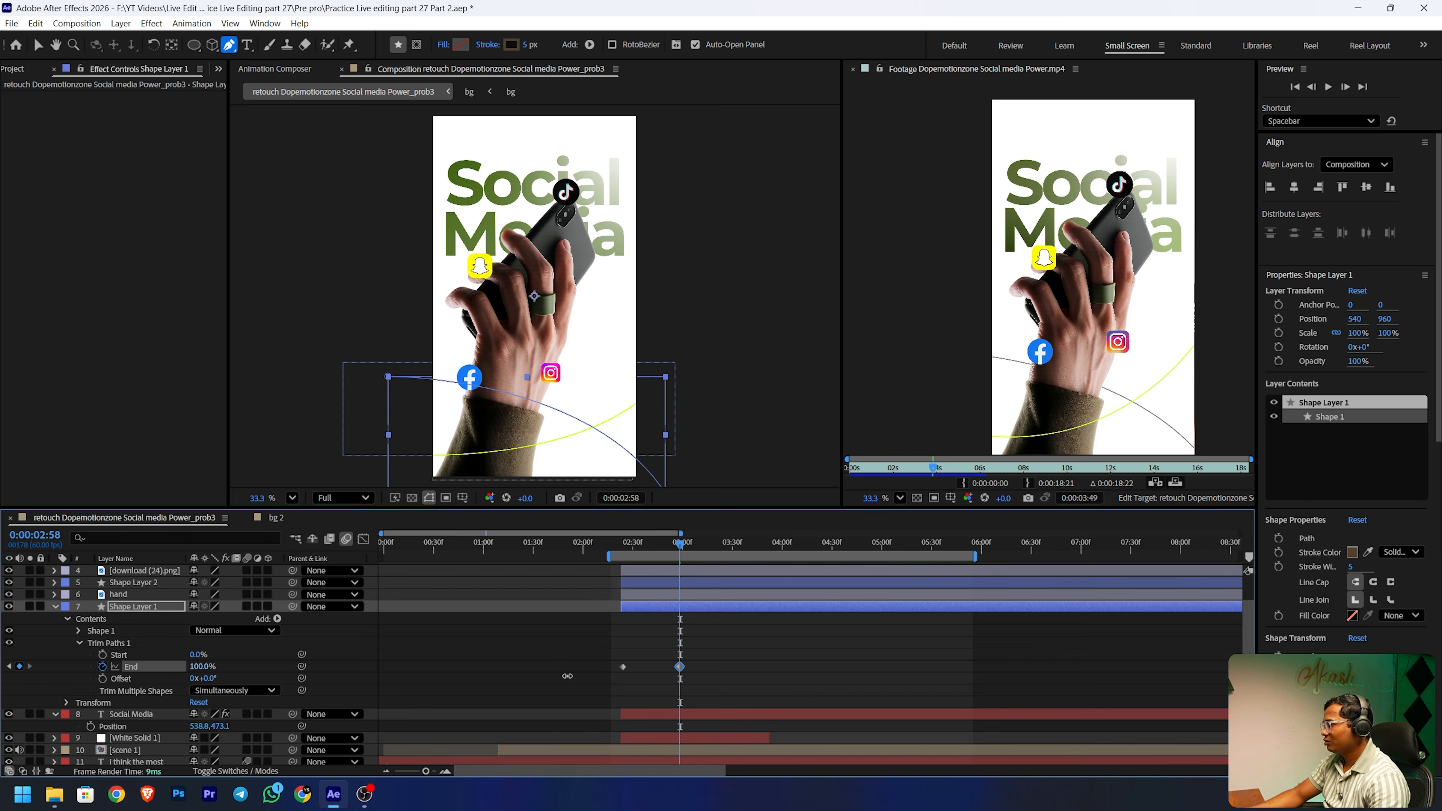
left_click(590, 640)
mouse_move(641, 549)
left_mouse_down()
mouse_move(616, 552)
mouse_move(683, 533)
mouse_move(624, 544)
left_mouse_up()
left_click_drag(733, 625, 553, 700)
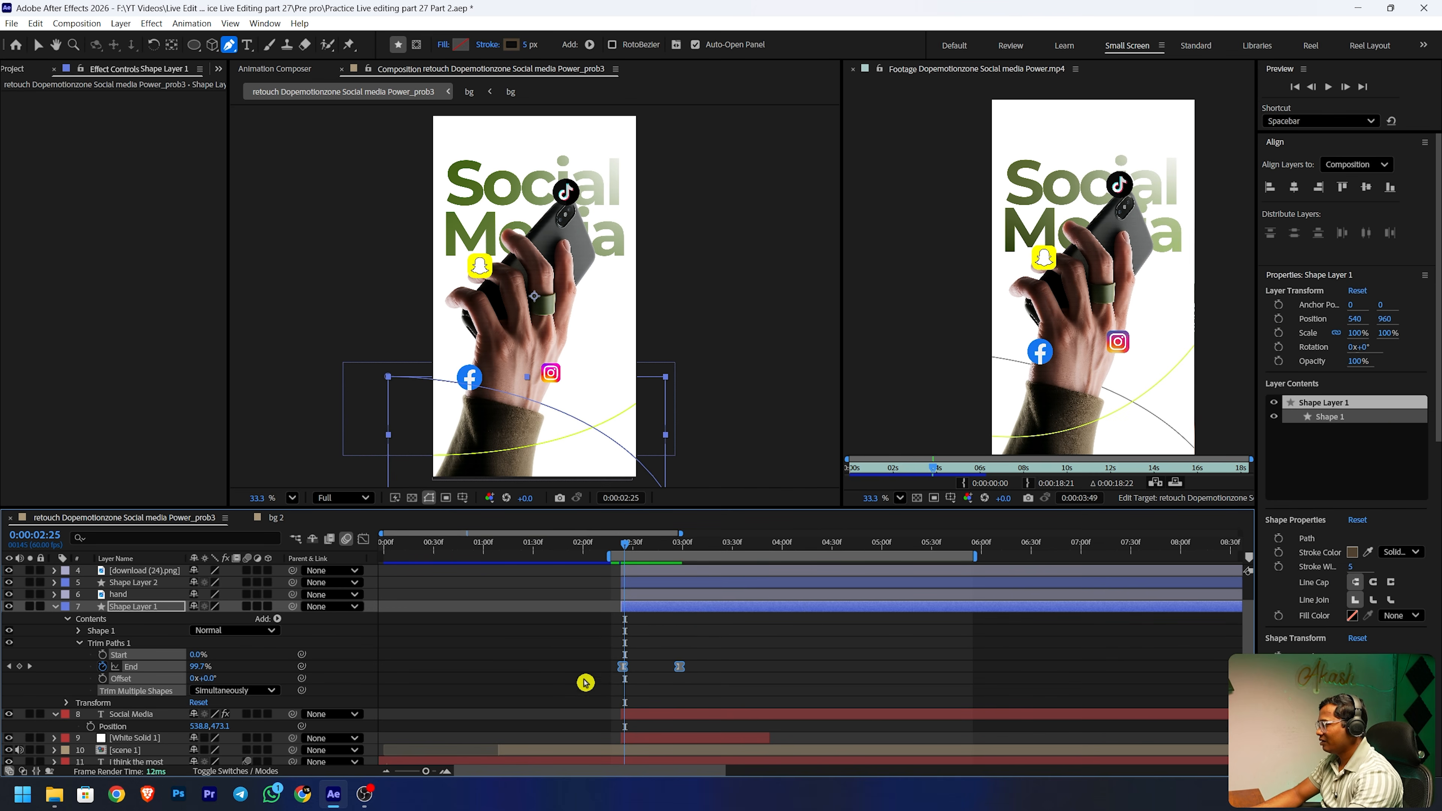
left_click(748, 643)
- Copy the brown line's animated Trim Paths to the yellow-green line's layer, Shape Layer 2
left_click(111, 644)
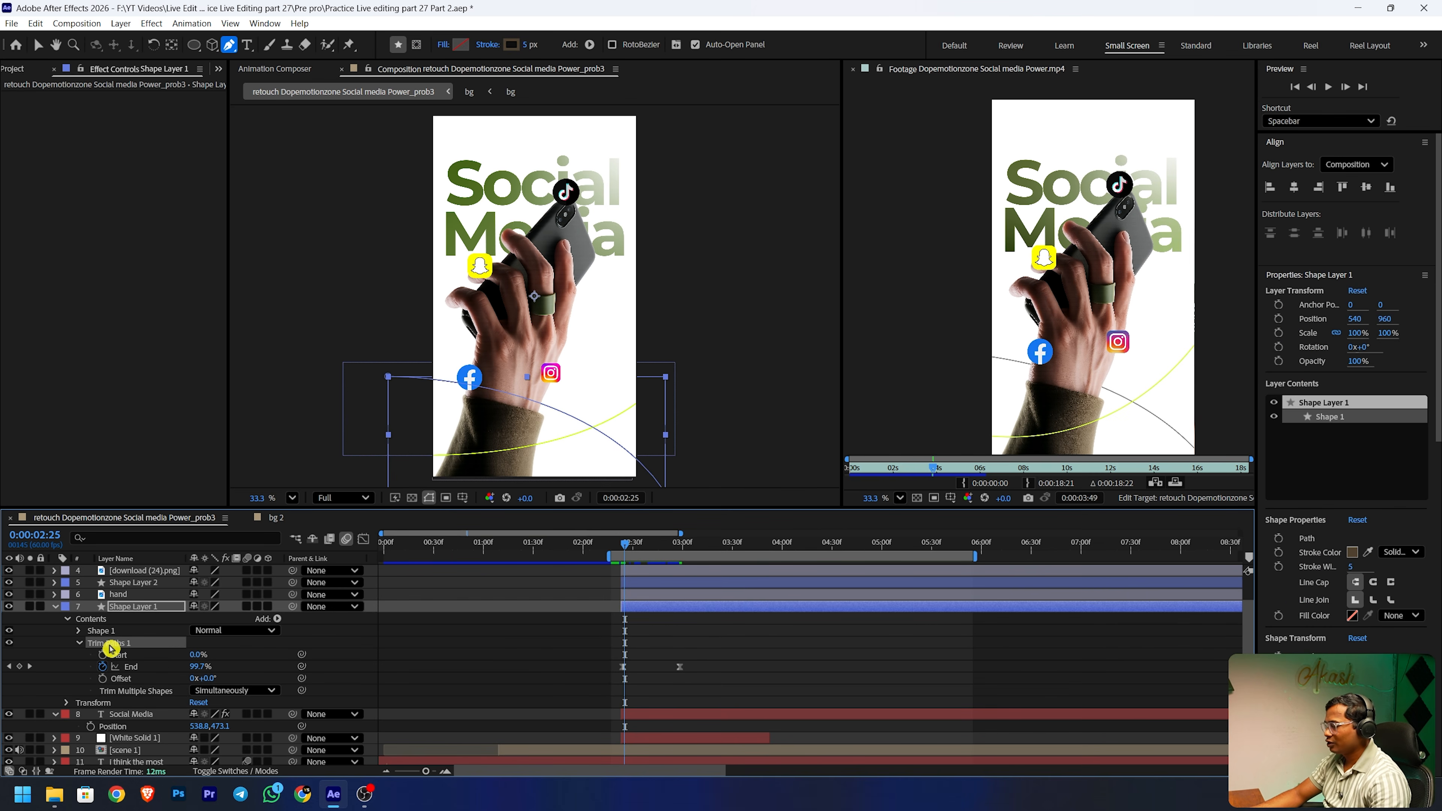
left_click(55, 606)
left_click(150, 619)
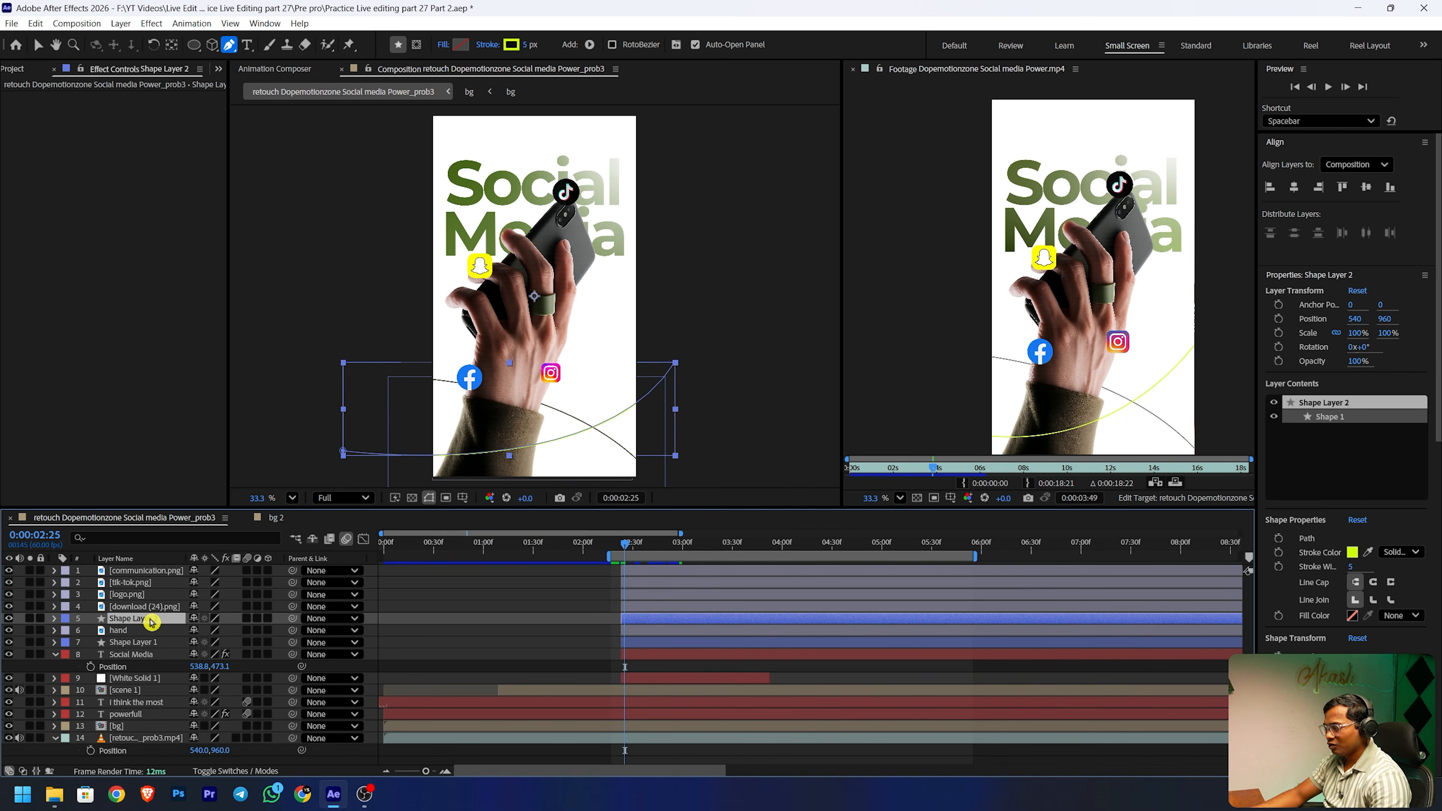
left_click(54, 619)
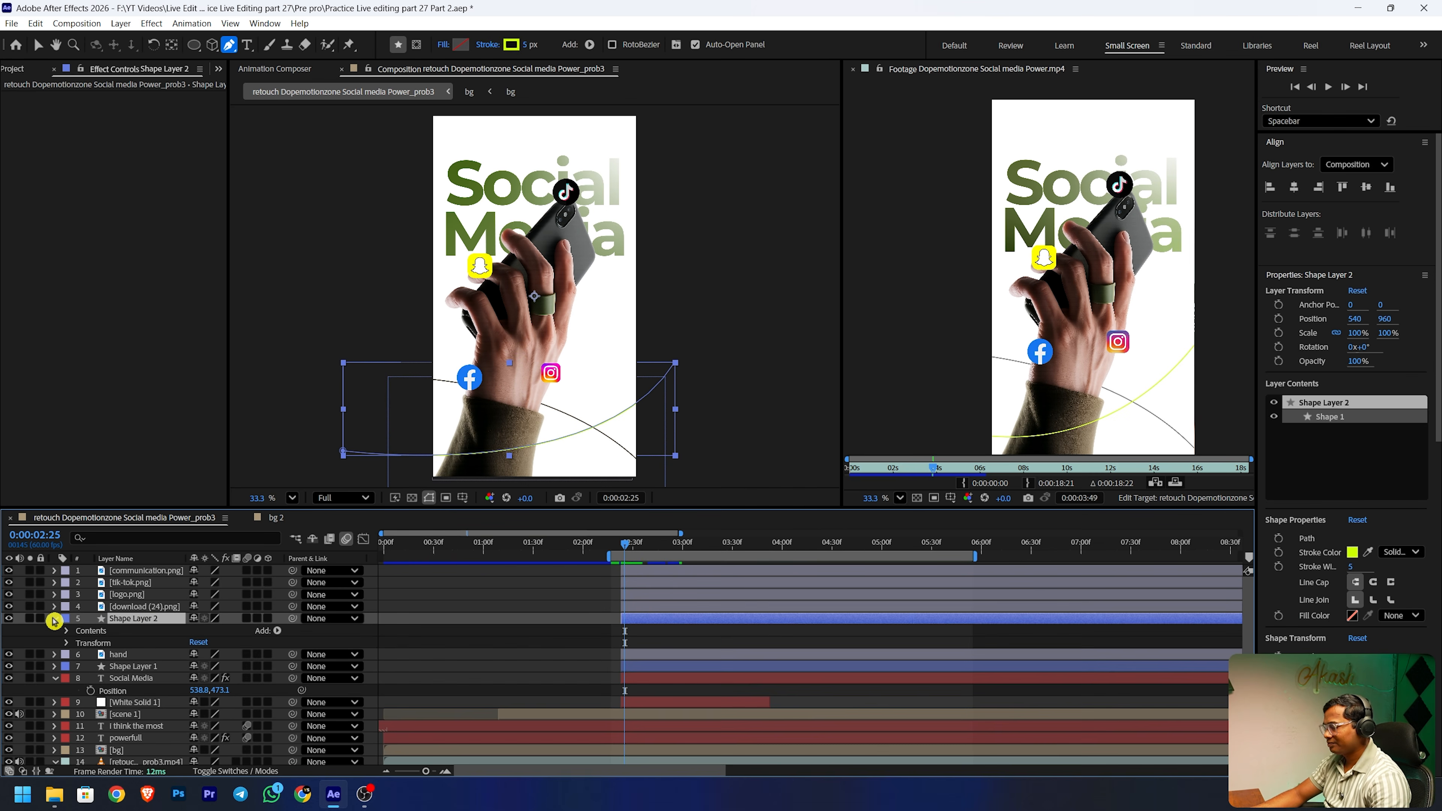
mouse_move(627, 548)
left_mouse_down()
mouse_move(679, 540)
mouse_move(626, 544)
left_mouse_up()
left_click(738, 644)
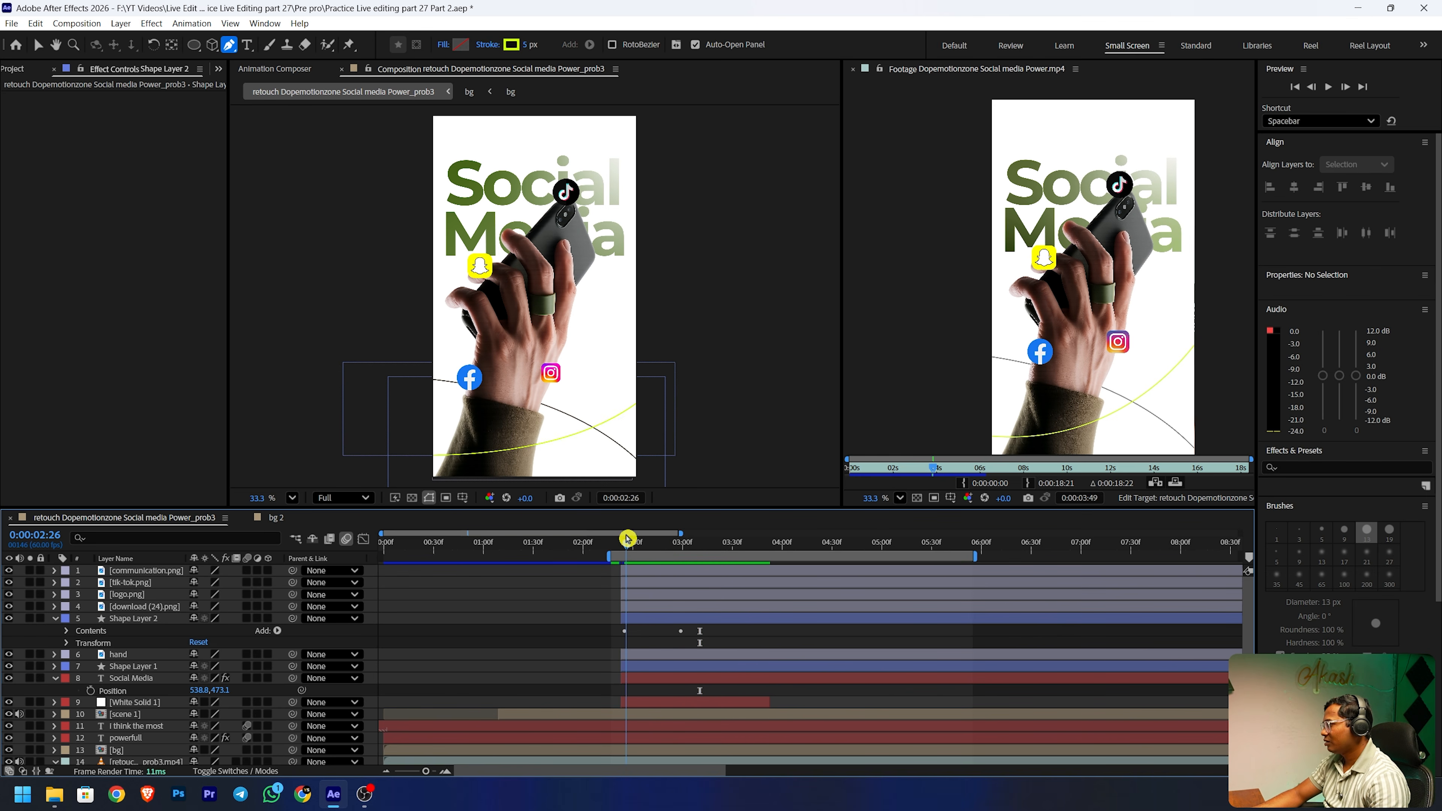
- Remove the End keyframes from the yellow-green line's Trim Paths and set End to 100%
left_click(55, 618)
left_click(55, 619)
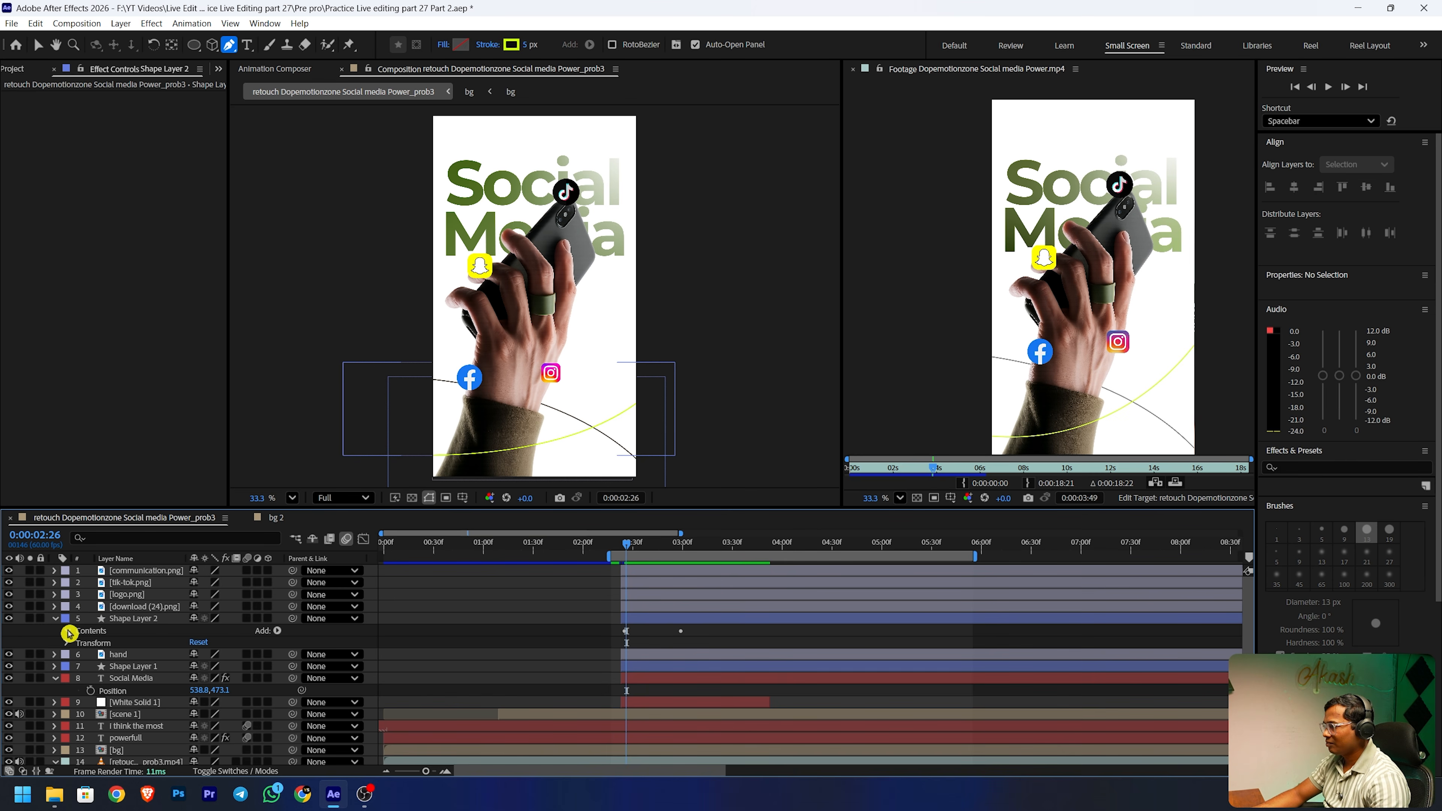
left_click(68, 632)
left_click(77, 656)
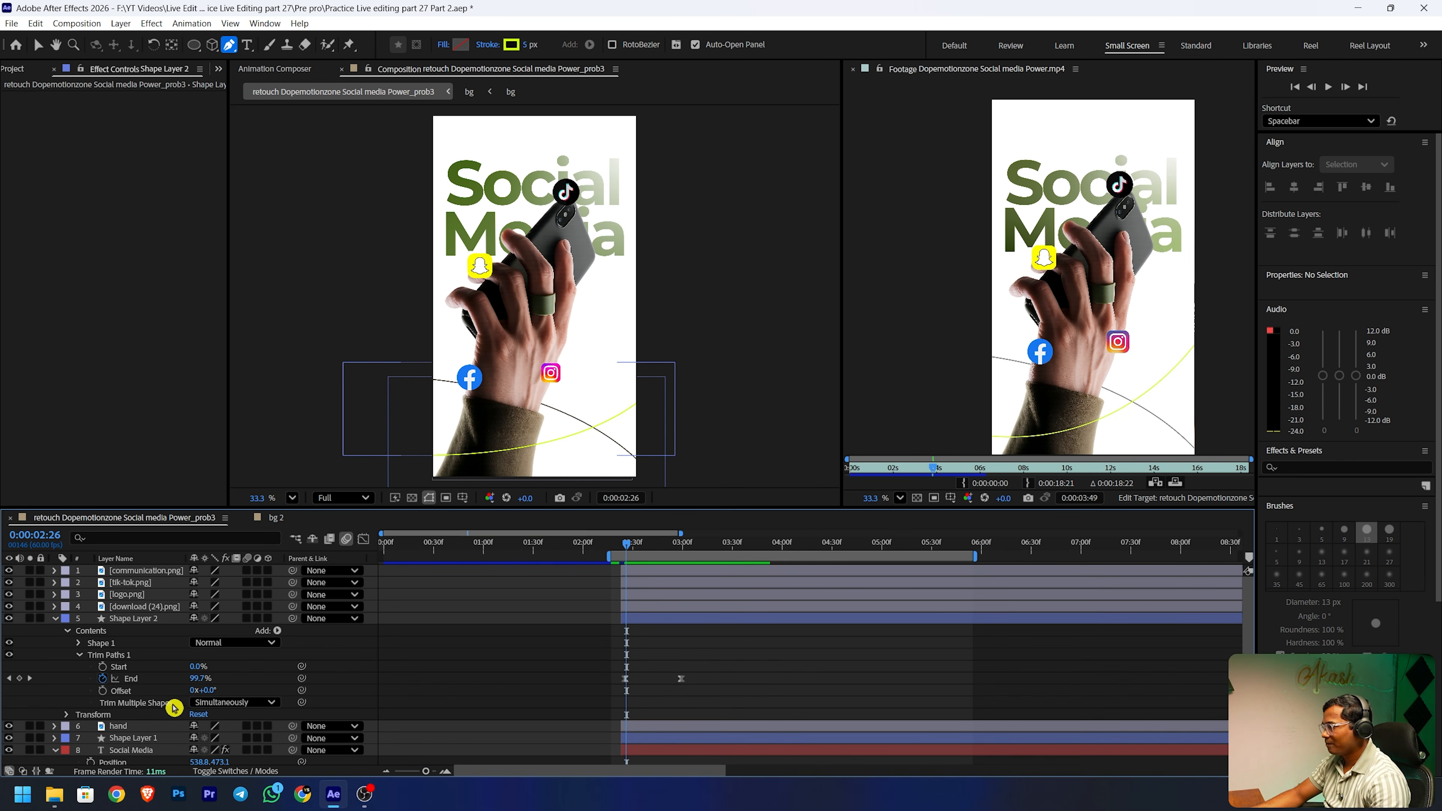
left_click(105, 680)
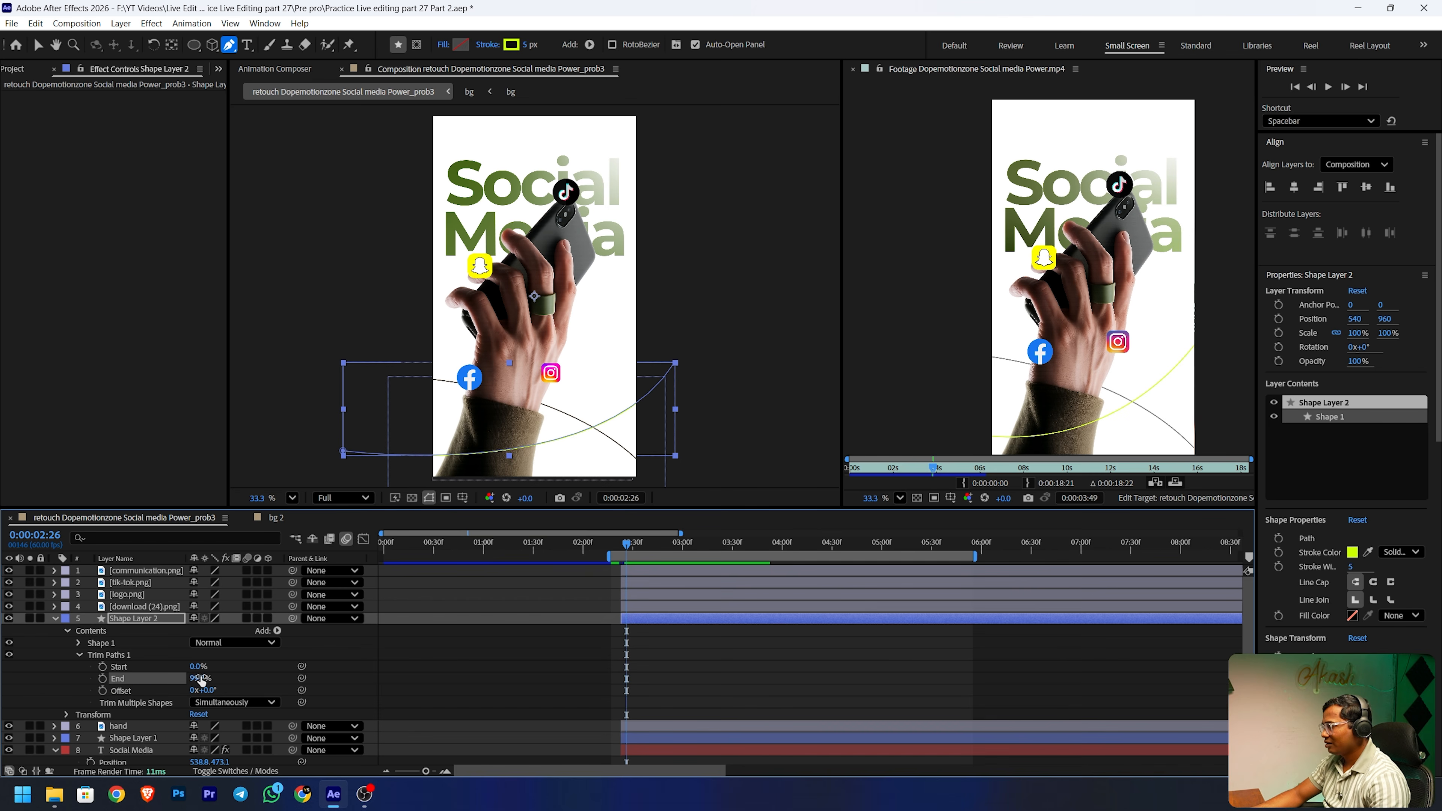
- Keyframe the yellow-green line's Trim Paths Start from 100% near the layer's start to 0% after 0:00:03:00, and preview it
left_click(105, 669)
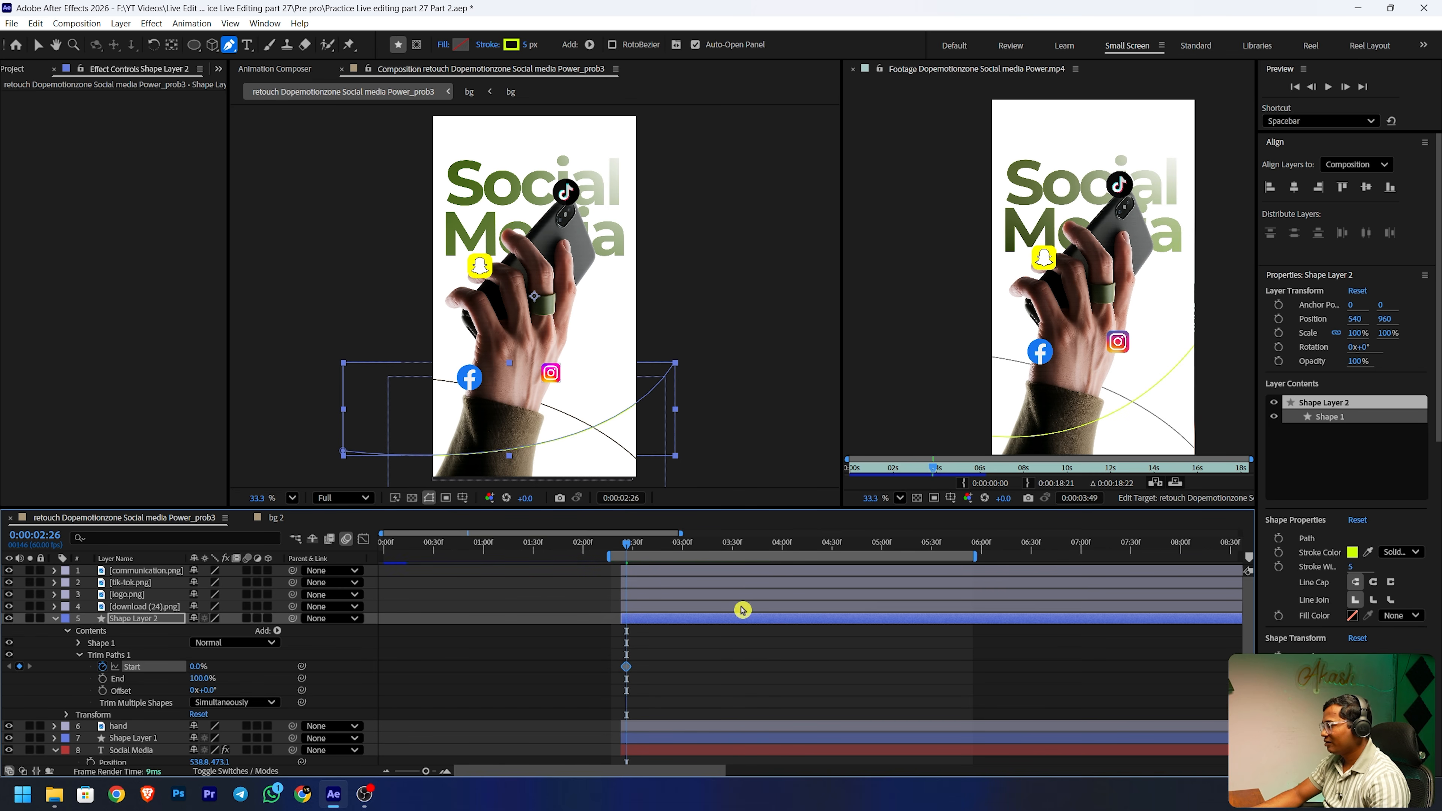
left_click_drag(631, 552, 685, 556)
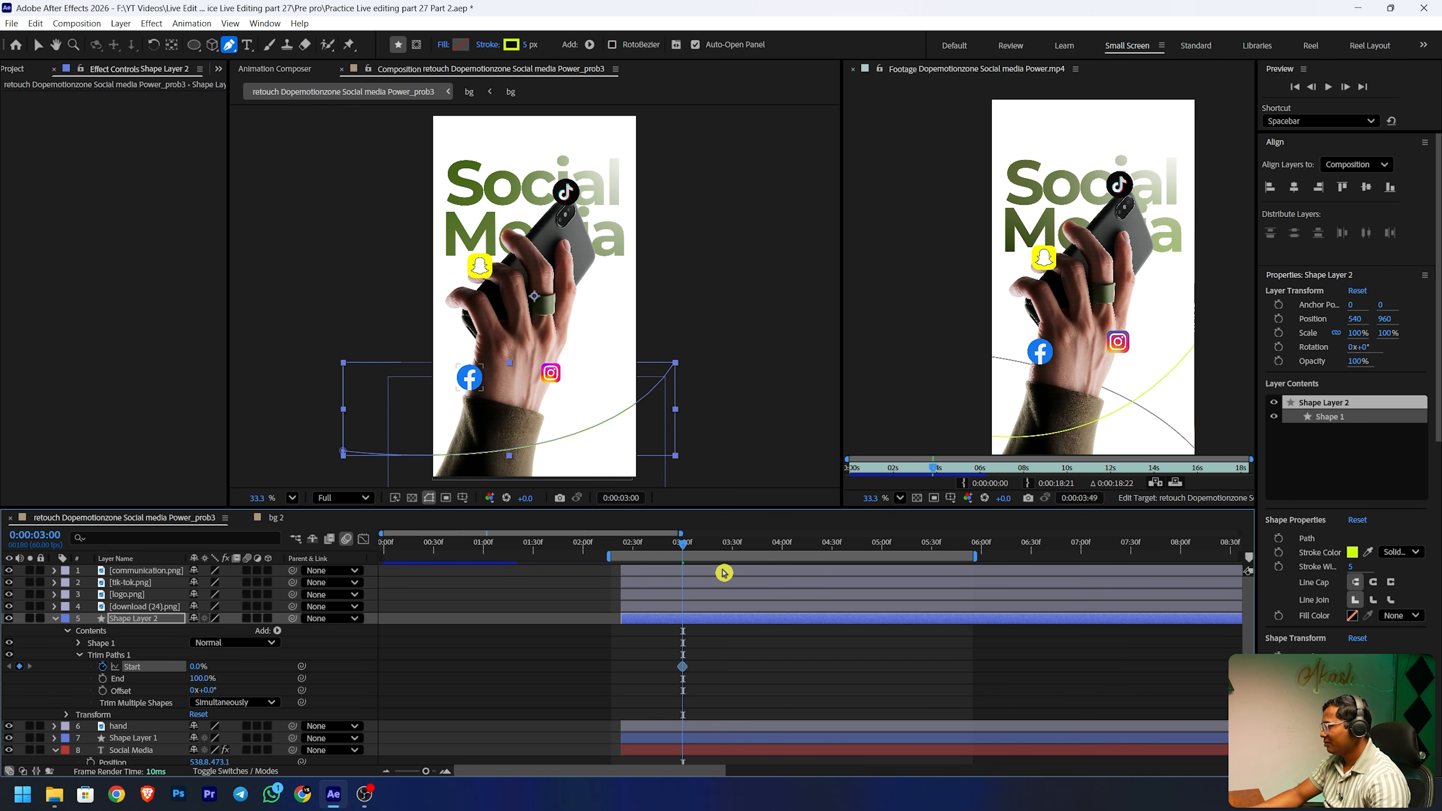
left_click_drag(681, 543, 641, 554)
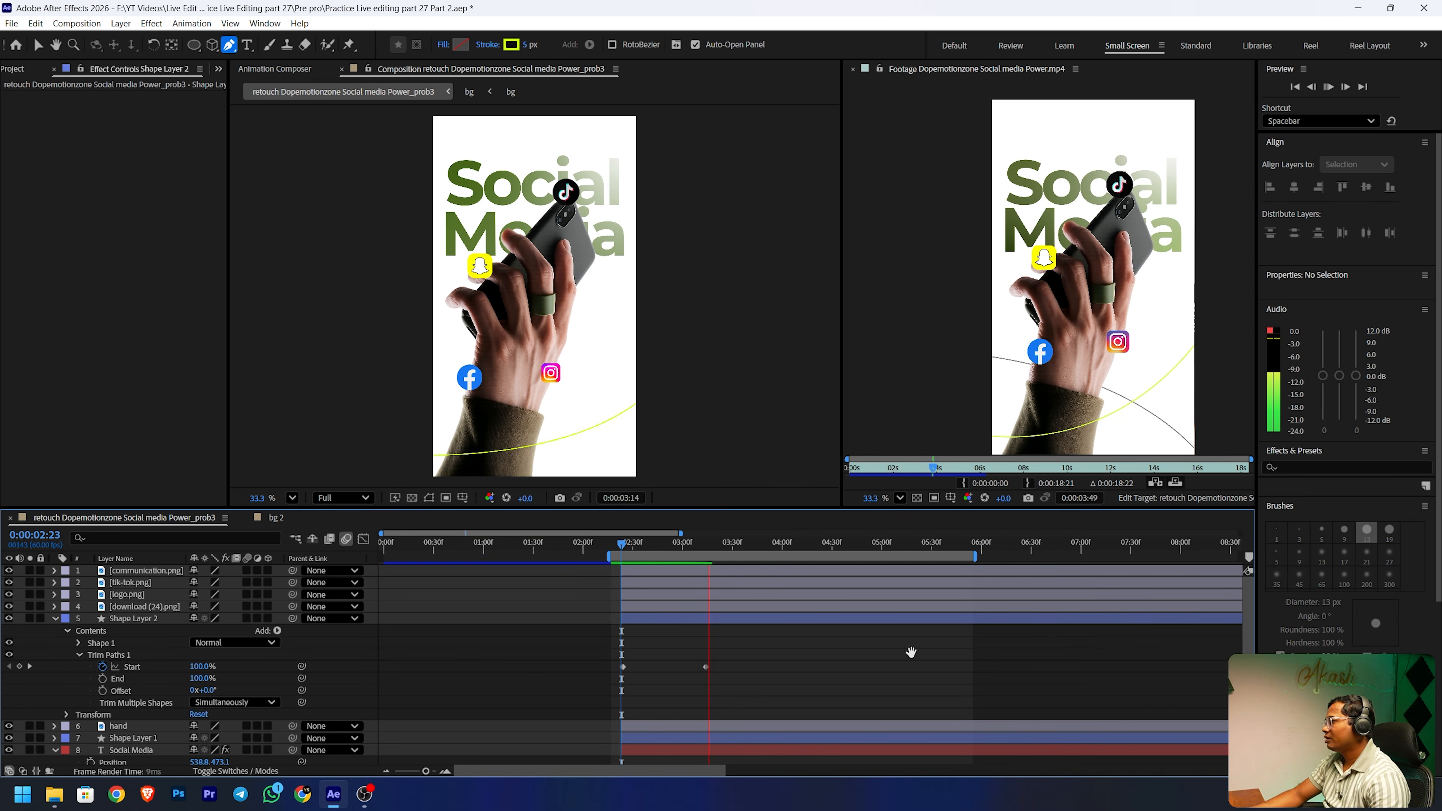
key("space")
left_click_drag(711, 543, 621, 546)
key("space")
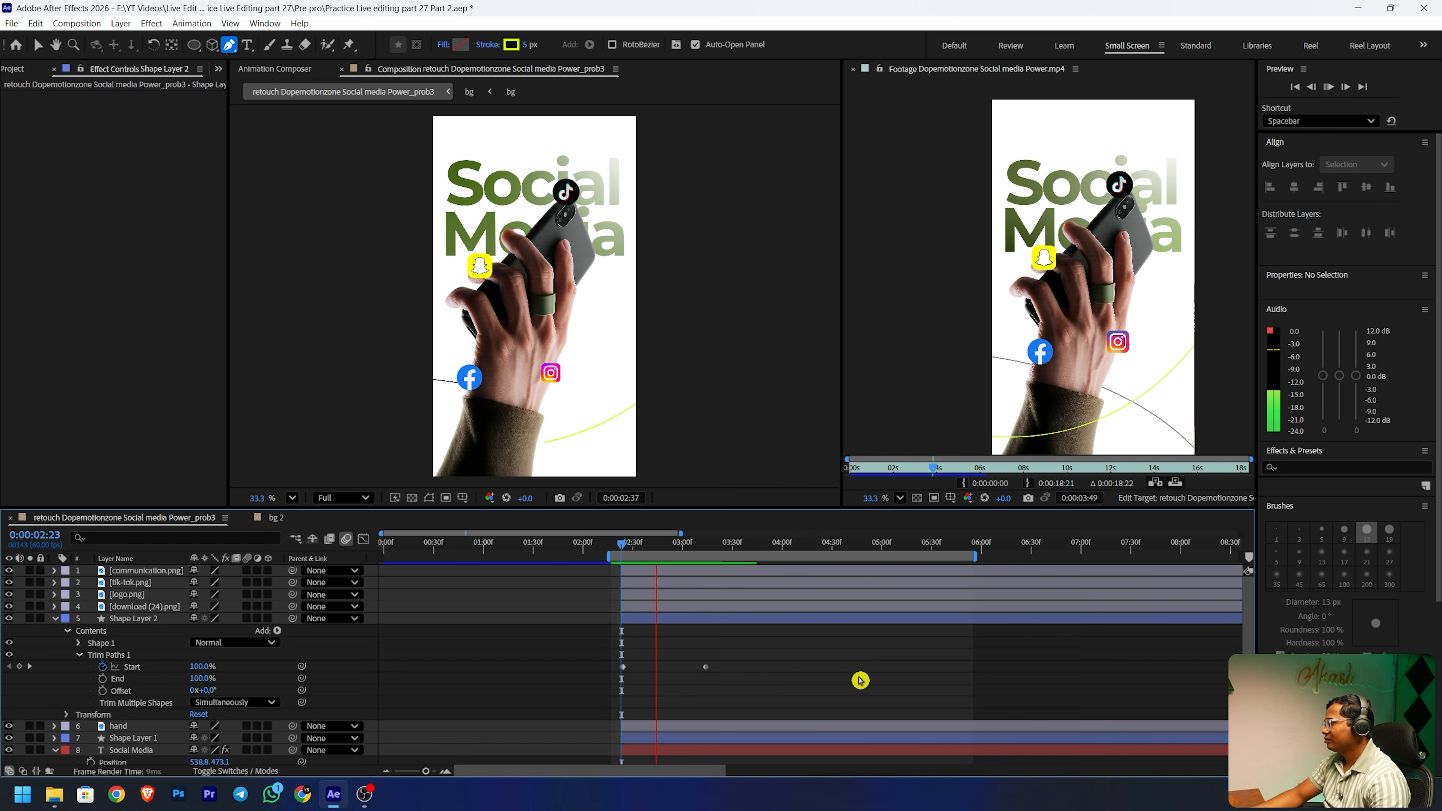
key("space")
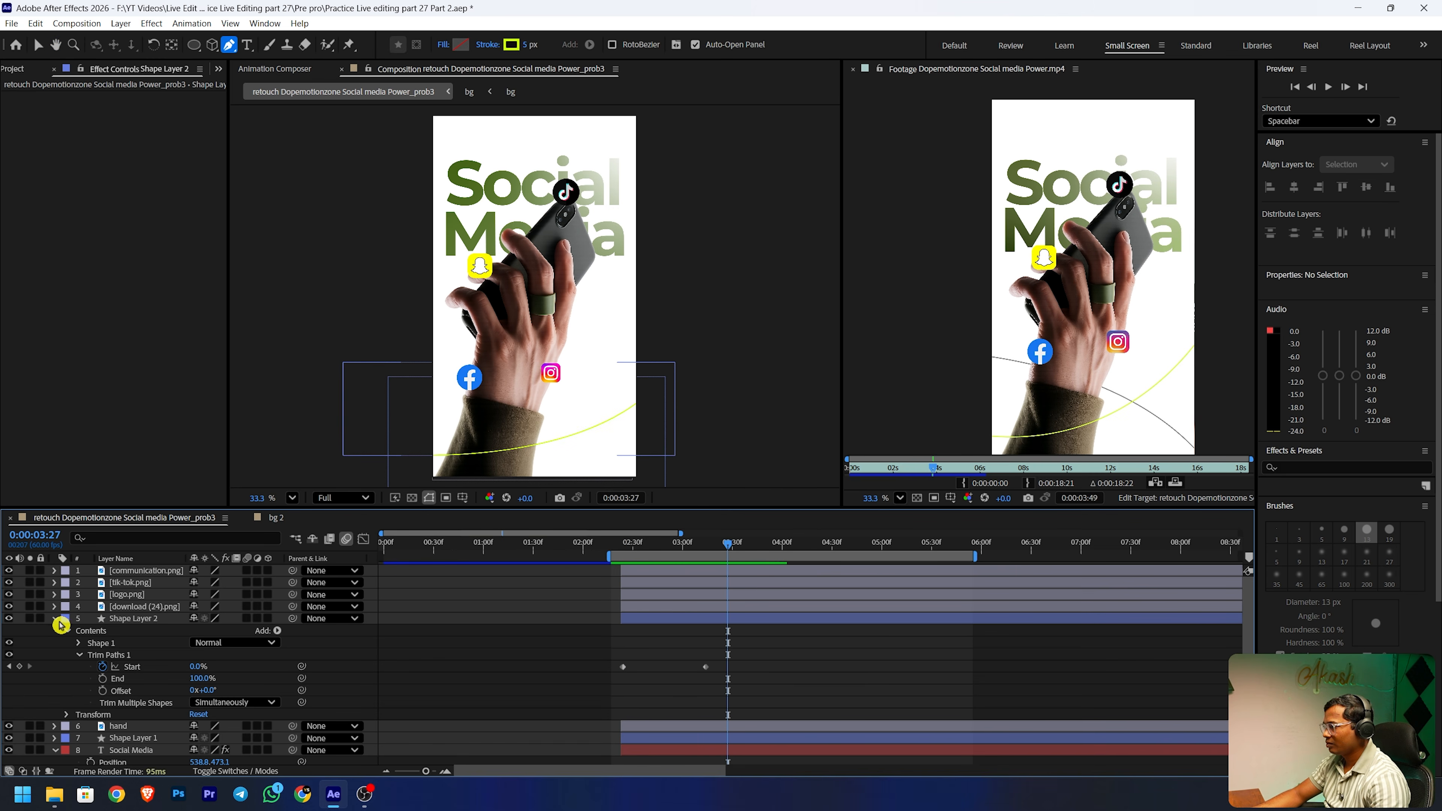
- Retime the brown line's Trim Paths End keyframes so the line draws on over a longer span ending after 0:00:03:00, and preview it
left_click(54, 619)
left_click(55, 643)
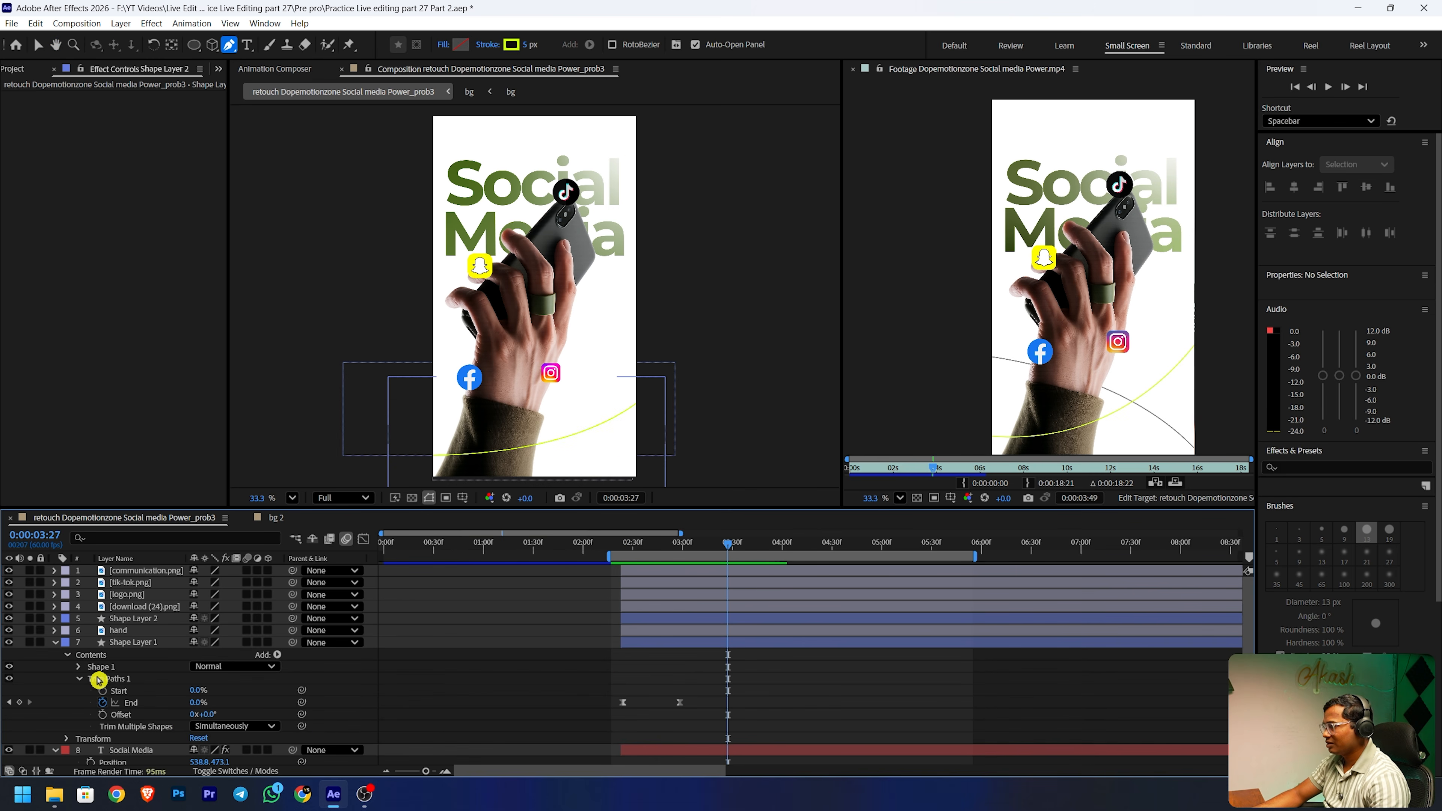
left_click_drag(680, 703, 616, 705)
left_click_drag(733, 548, 624, 631)
left_click(887, 713)
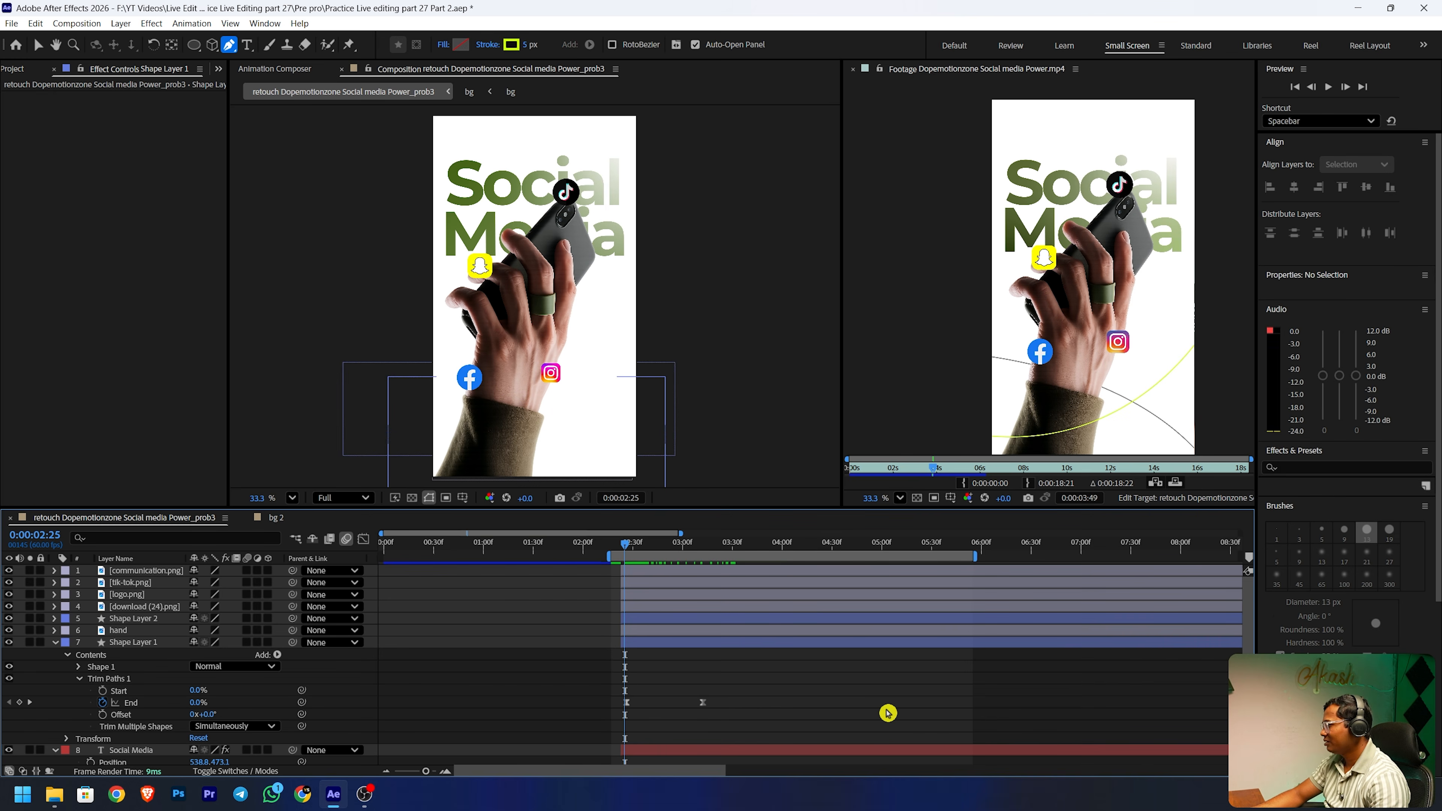
key("space")
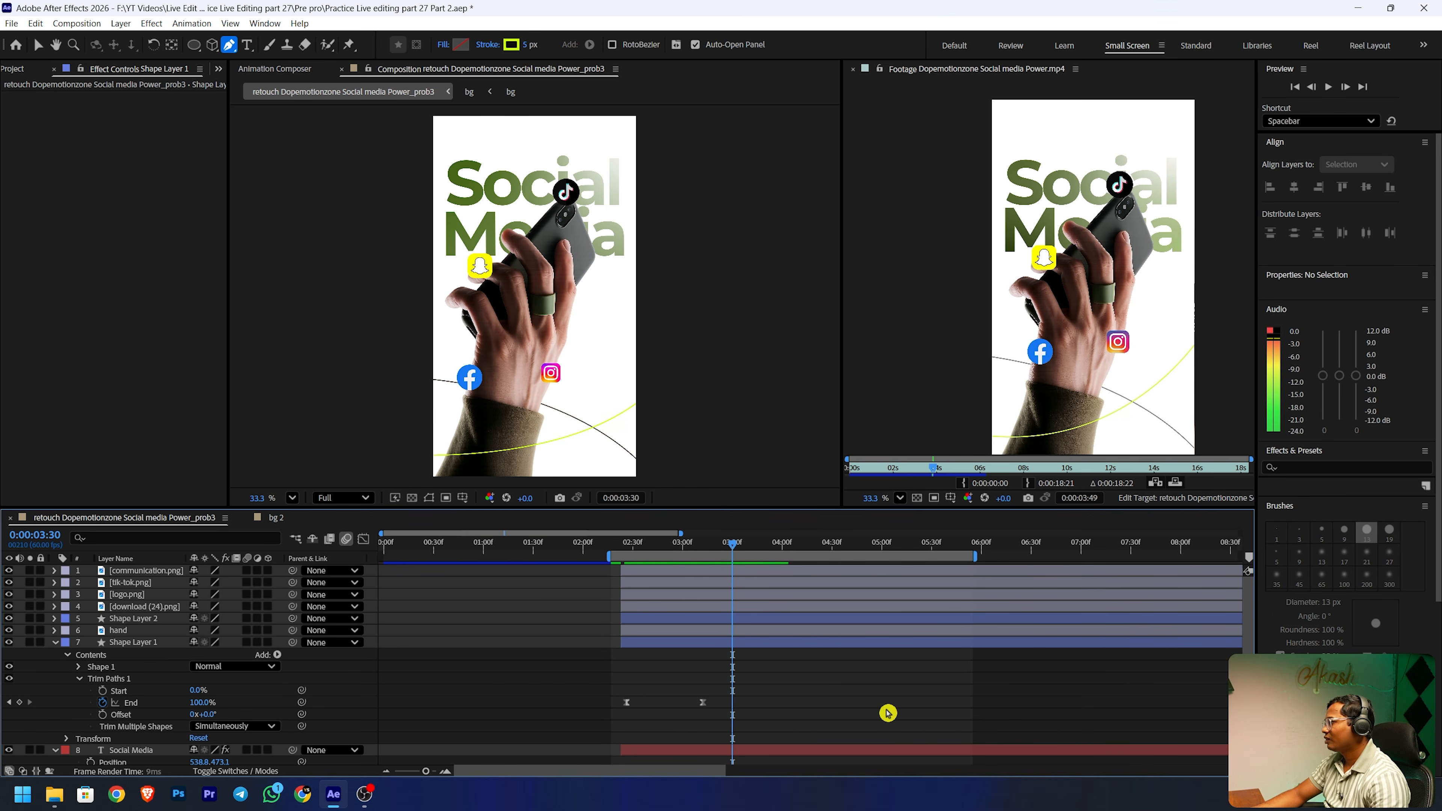
key("space")
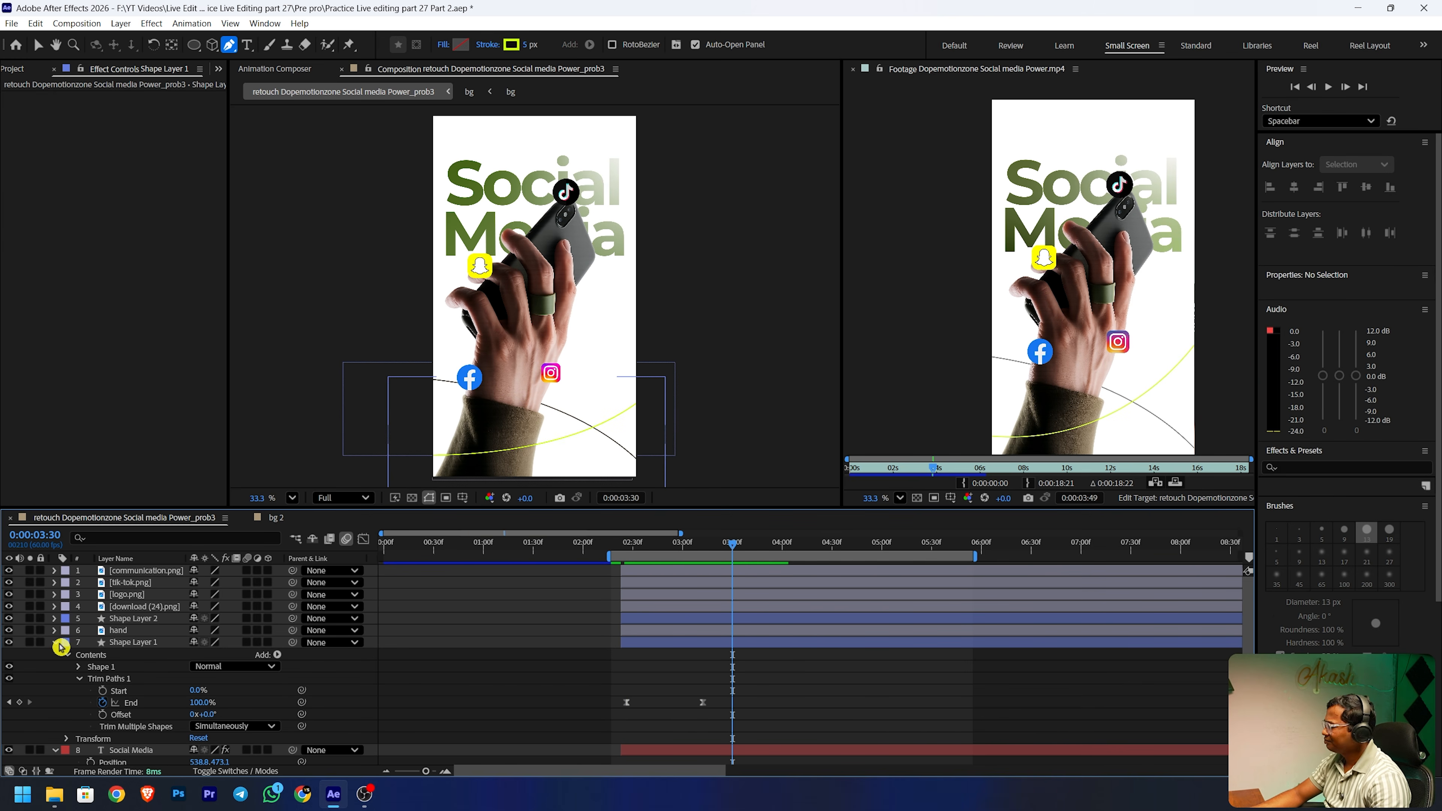
left_click(56, 642)
- Duplicate the Social Media text layer and delete the word "Media" from the copy
left_click(155, 656)
key("ctrl+d")
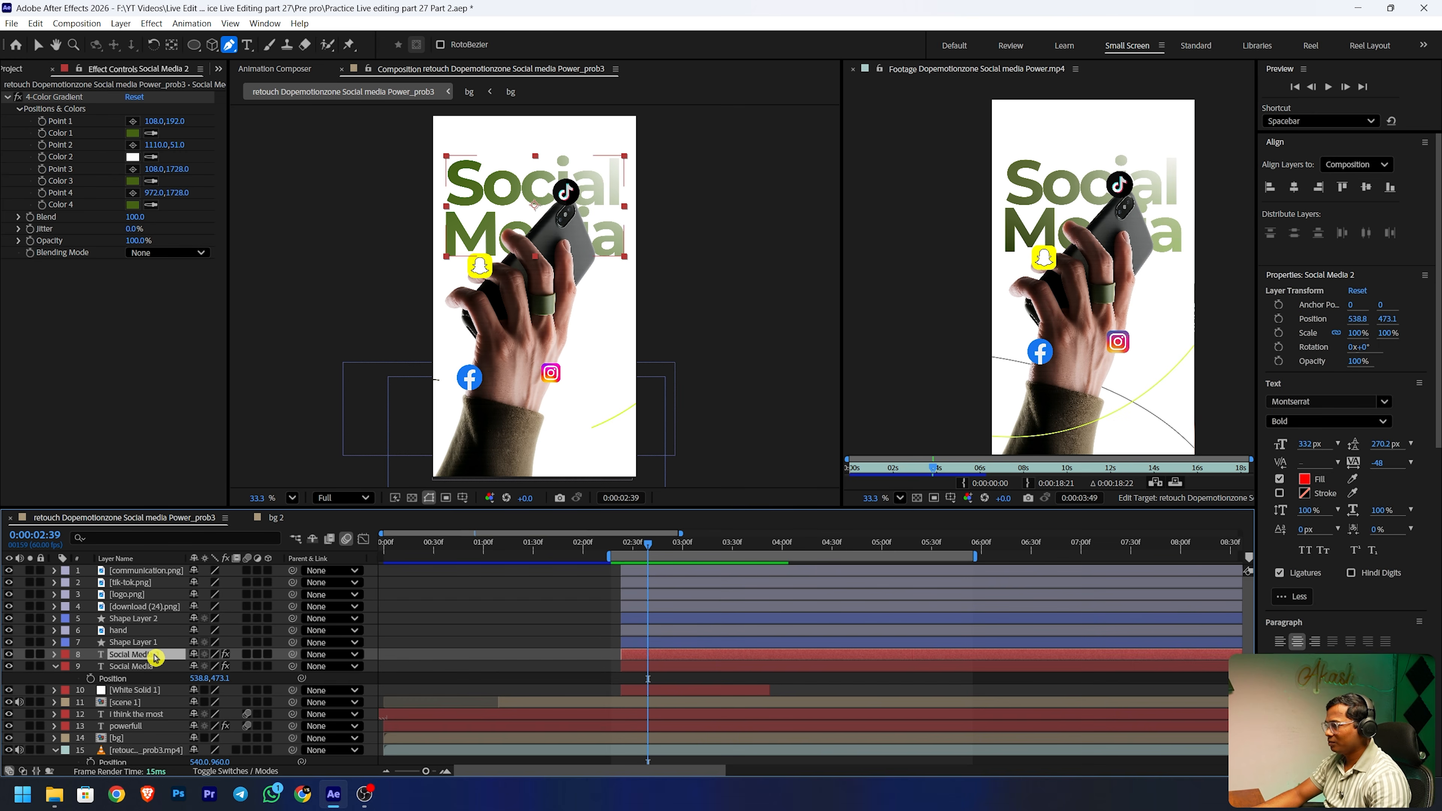
double_click(635, 233)
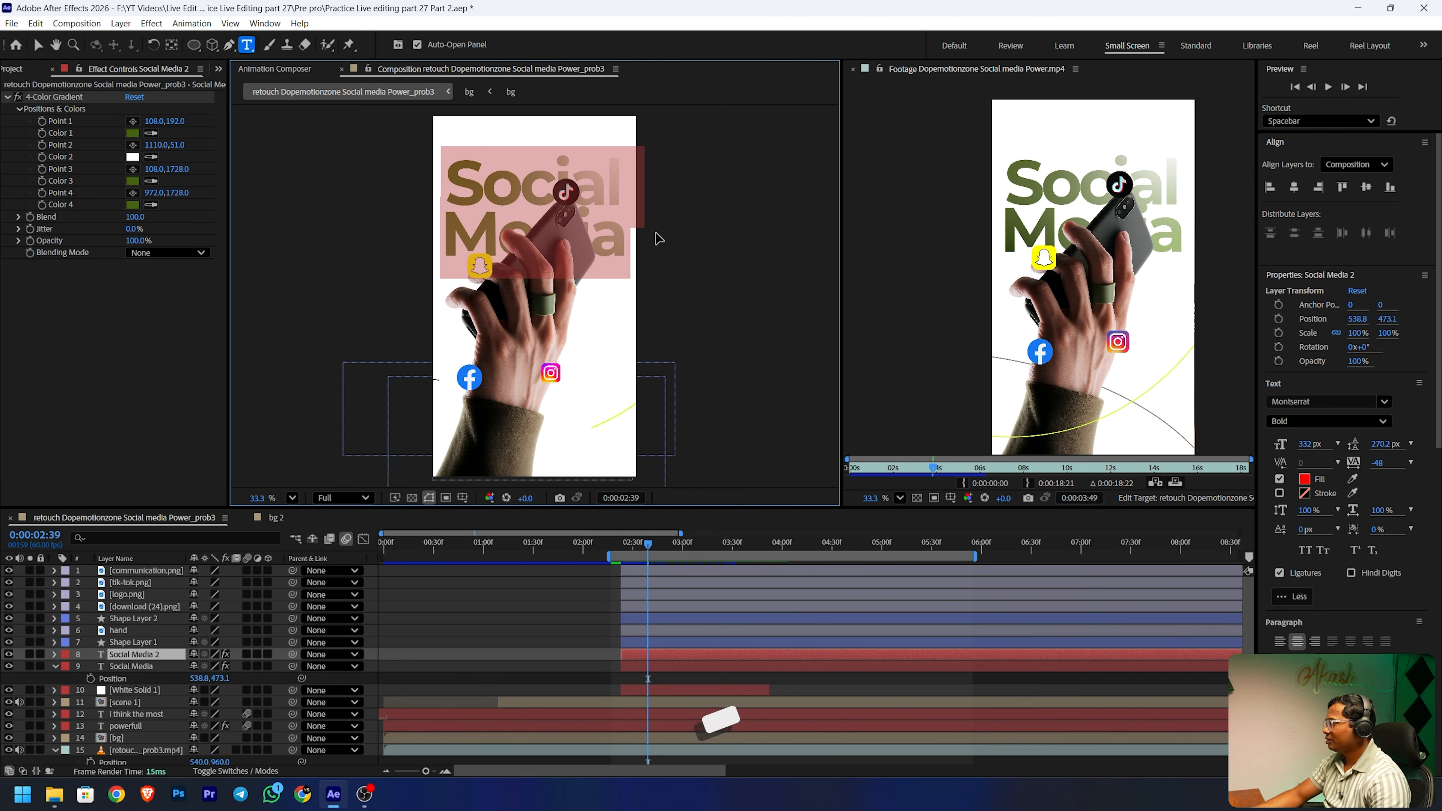
left_click_drag(623, 233, 437, 222)
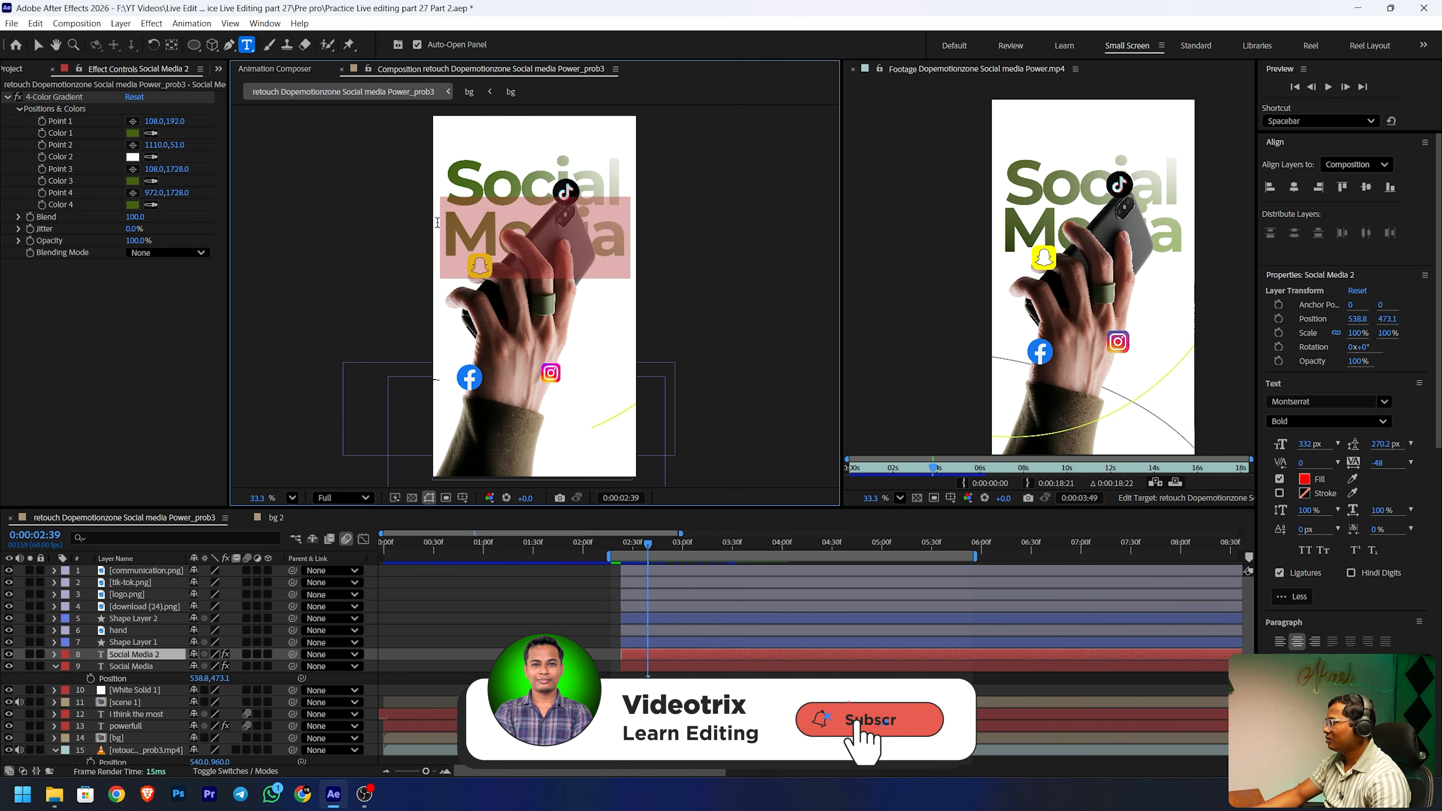
key("BackSpace")
- Hide the "Social" copy while reducing the original text layer to the word "Media", and show the copy again
left_click(9, 654)
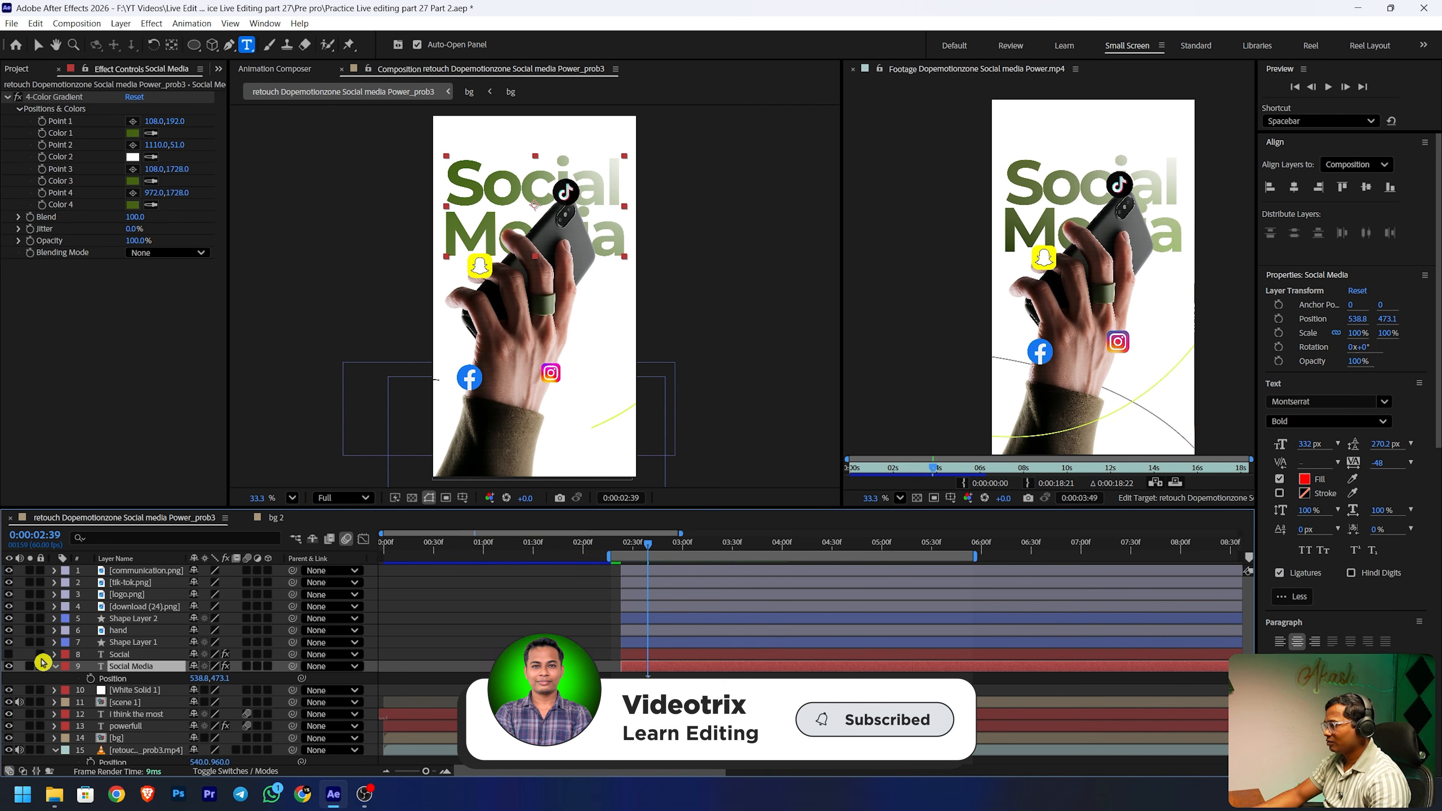
left_click(162, 670)
left_click(484, 226)
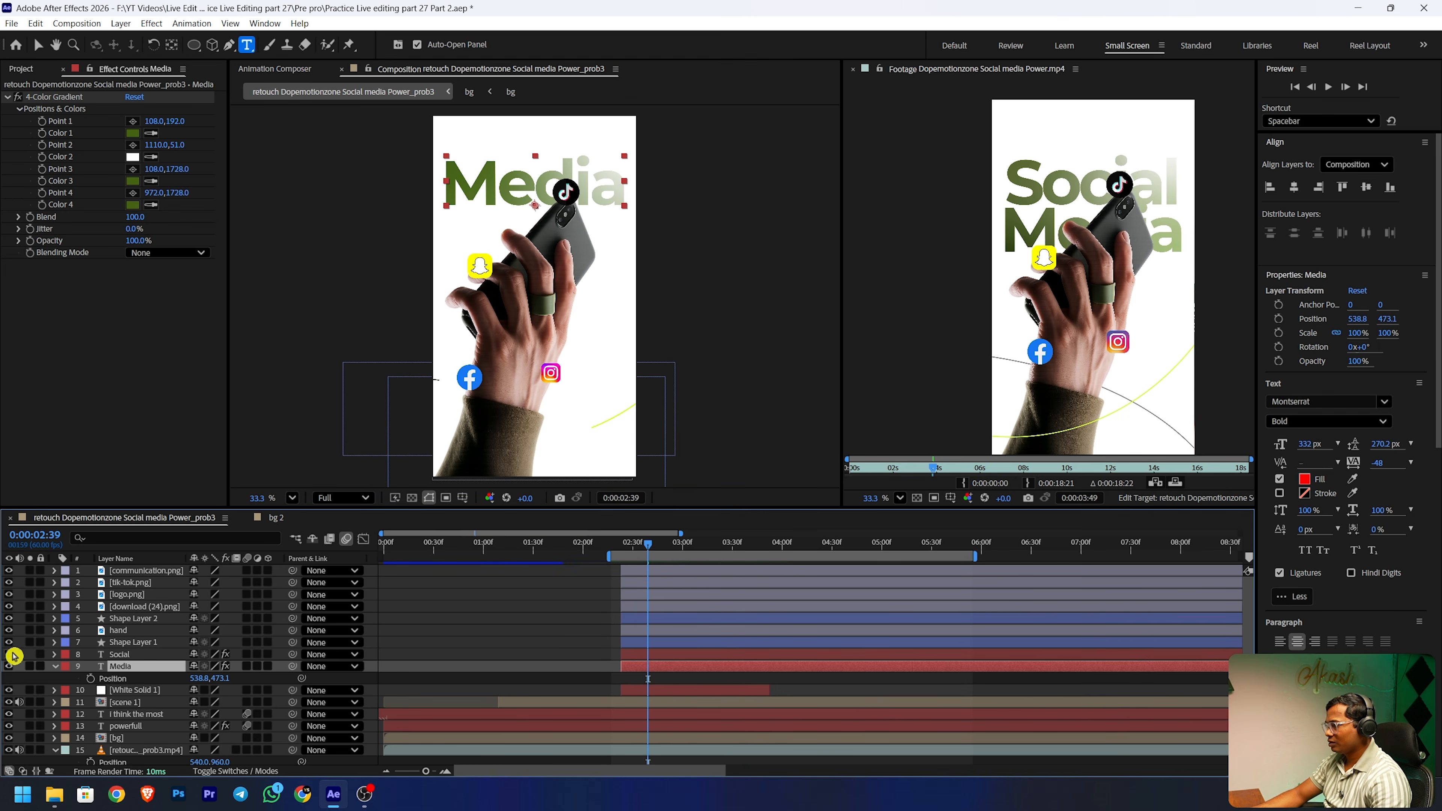
left_click(9, 654)
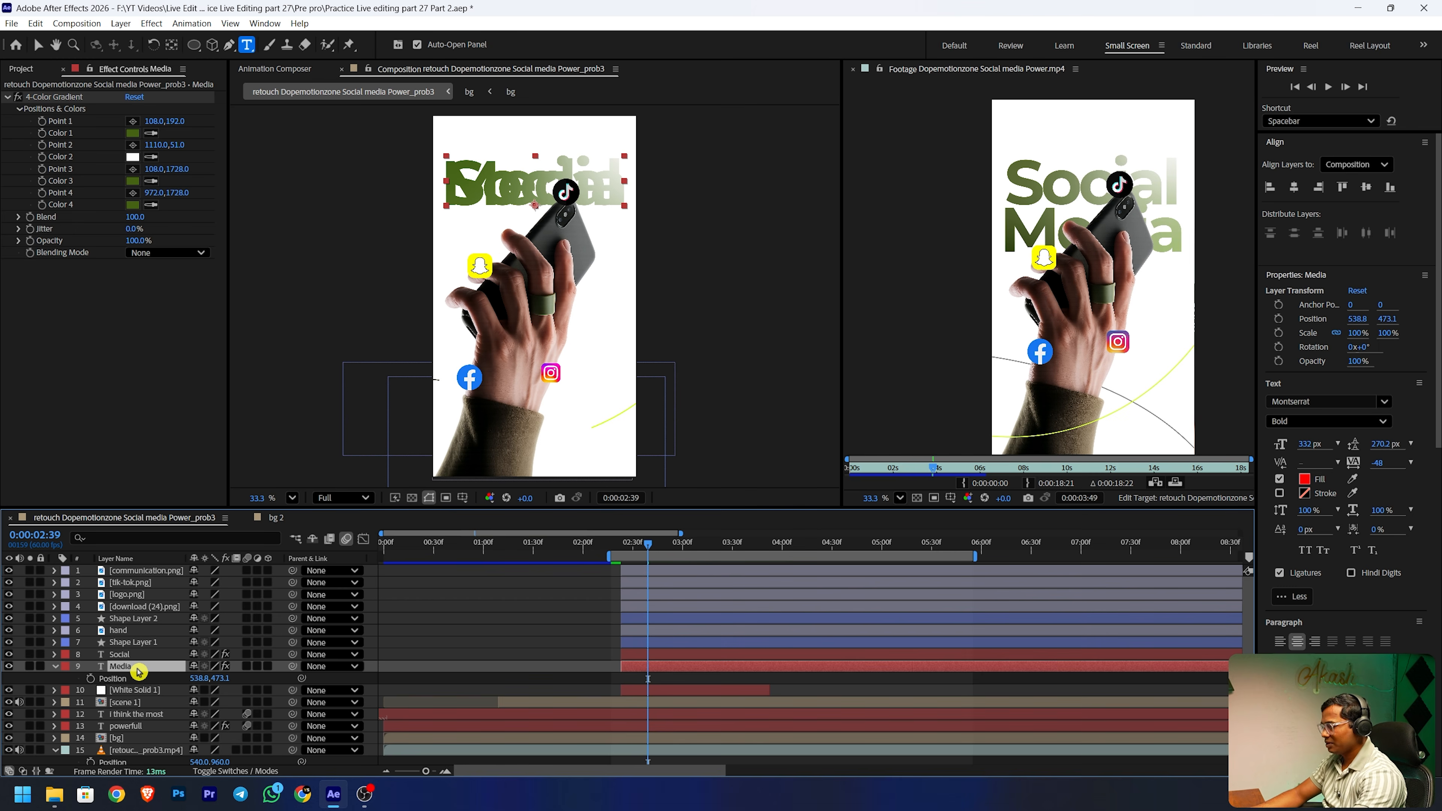
- Move the Media text down below "Social" by setting its Y position to 746.1
key("p")
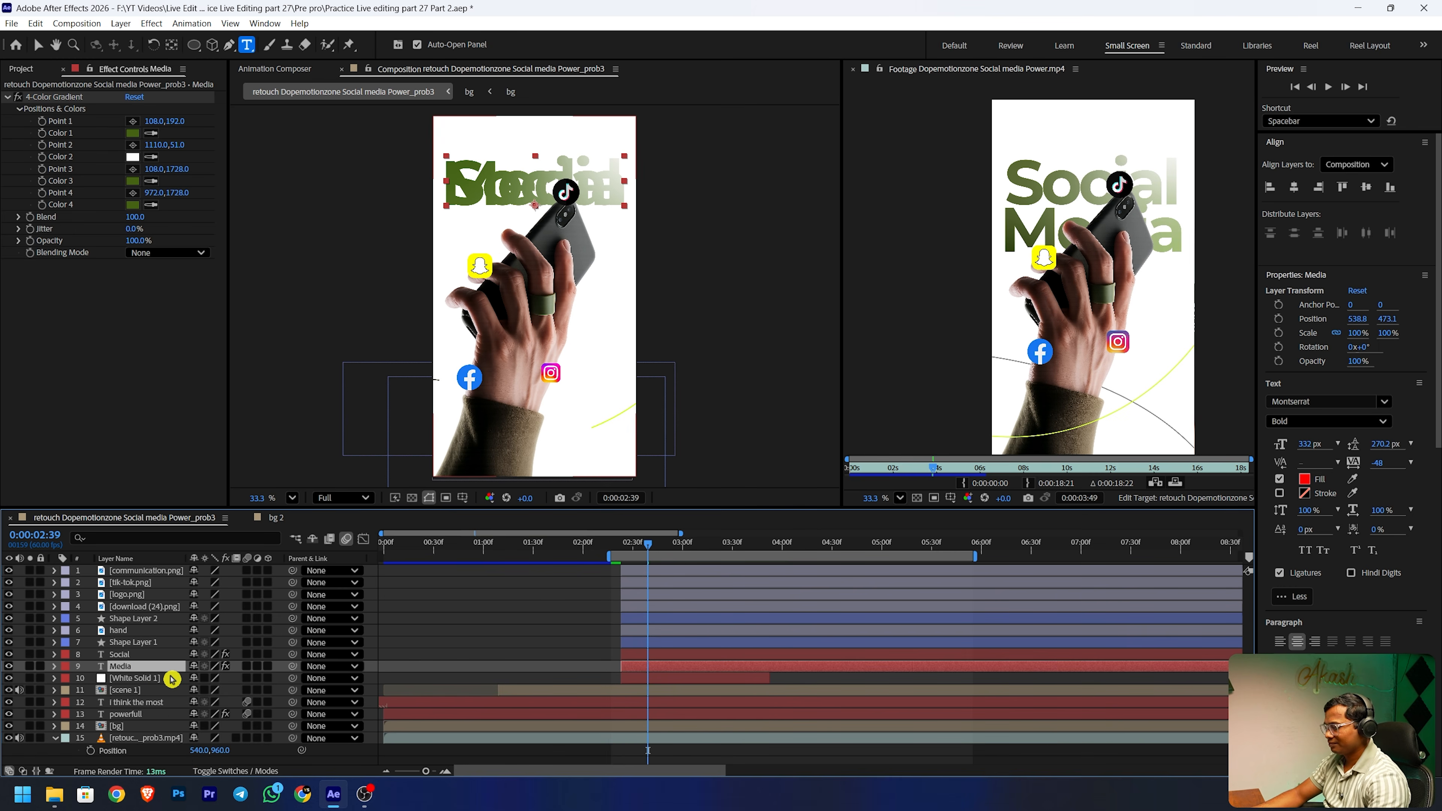
key("p")
left_click_drag(222, 679, 484, 616)
left_click(129, 690)
left_click(149, 667)
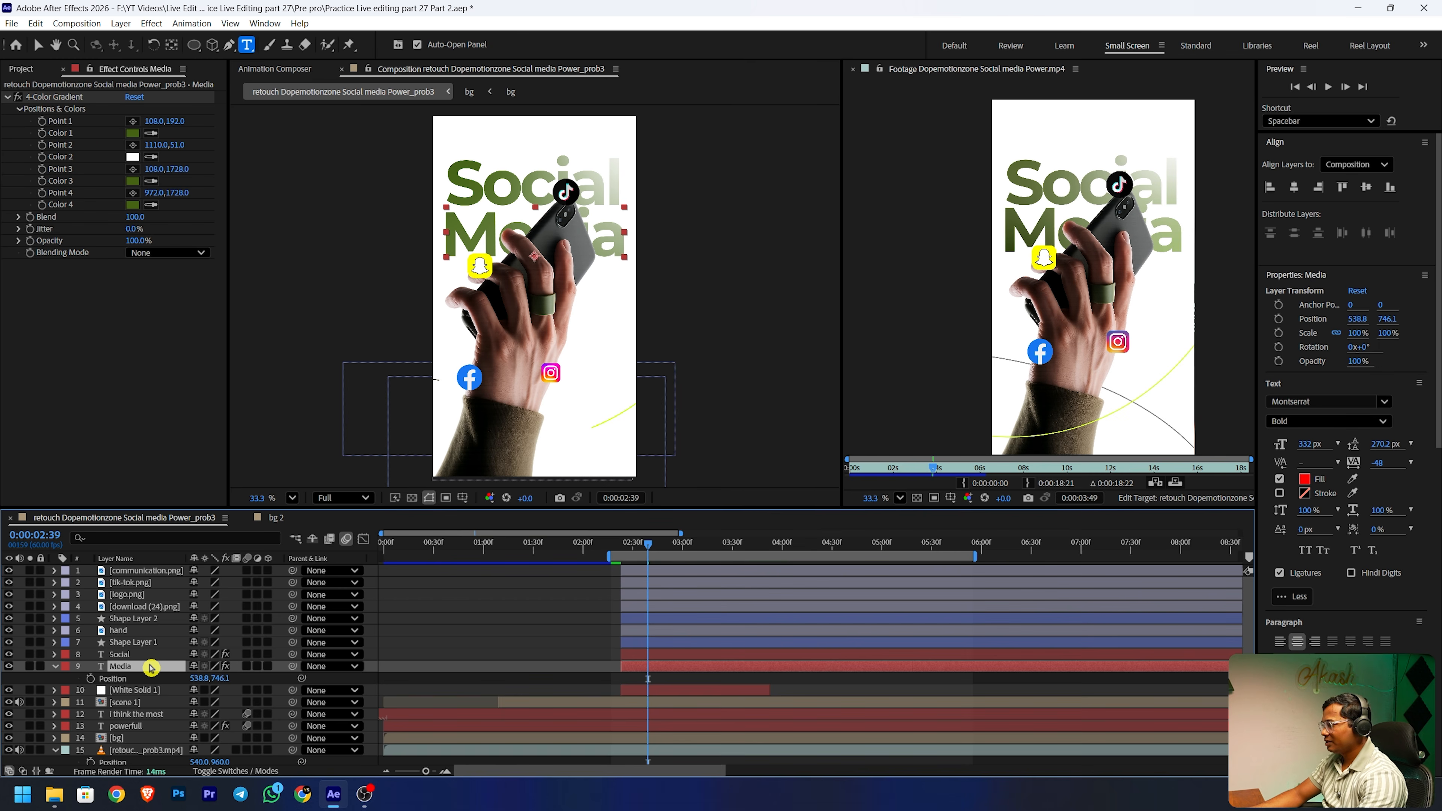
key("p")
key("p")
- Add Position keyframes to the Social and Media text layers at 0:00:03:10
left_click(142, 653)
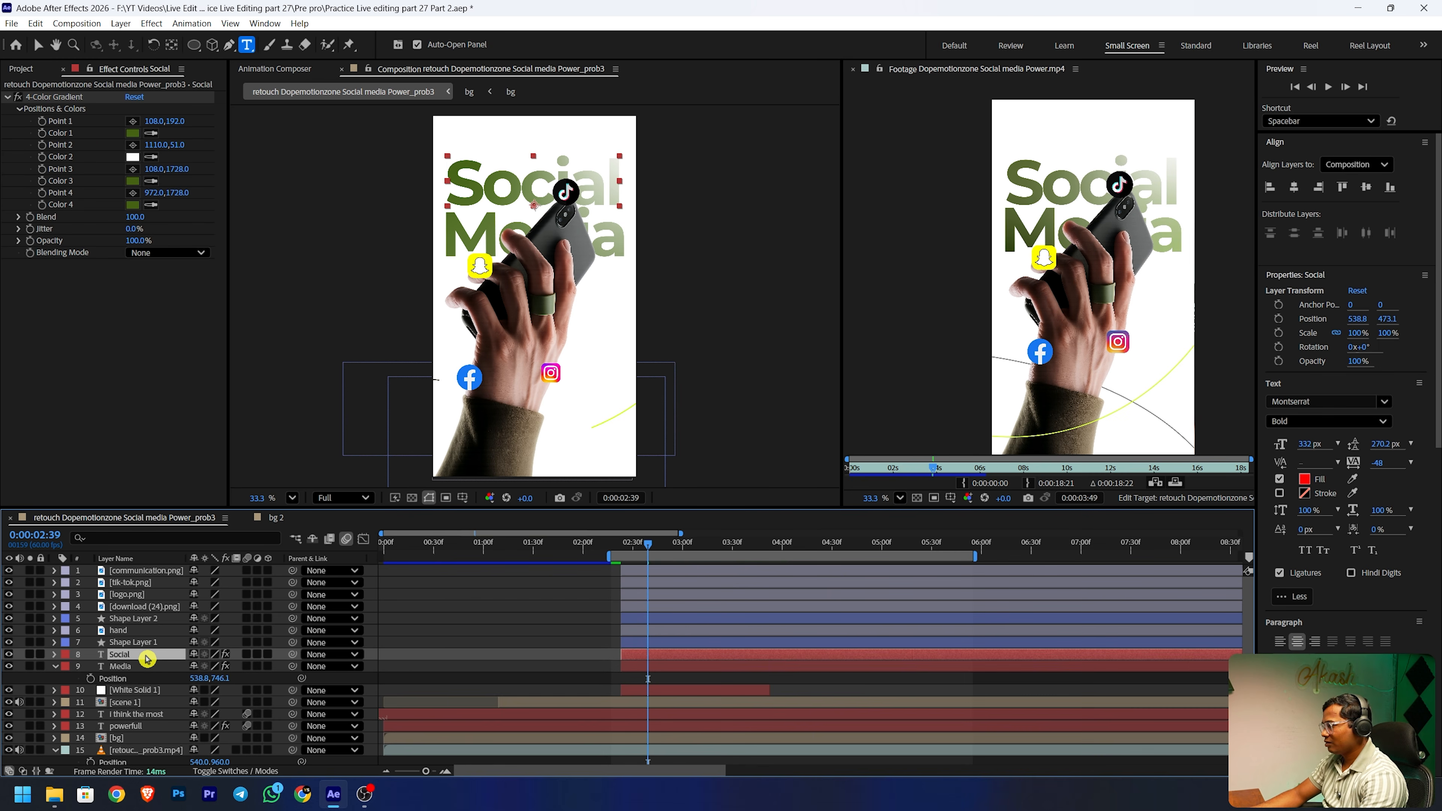
key("p")
left_click_drag(640, 538, 699, 538)
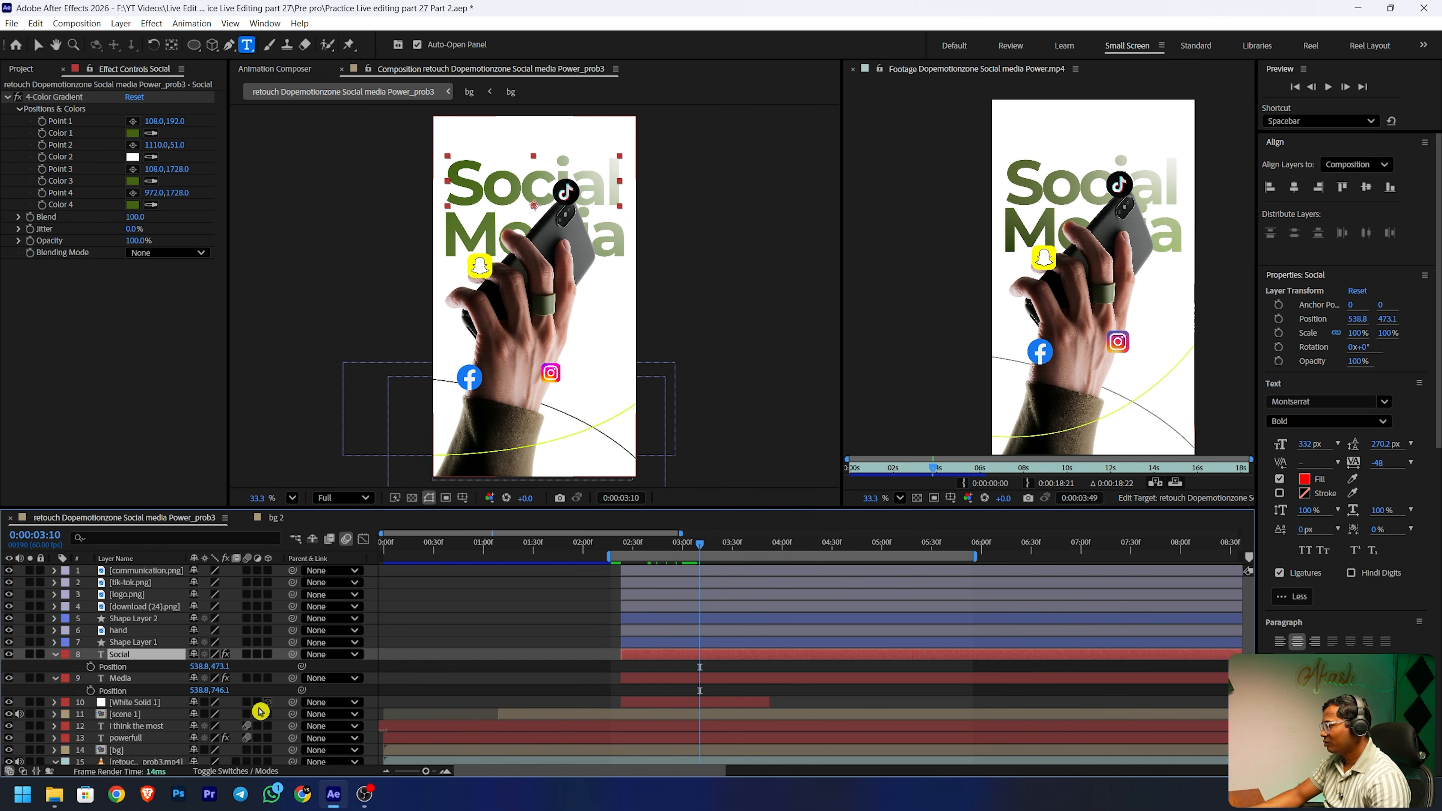
left_click(90, 690)
left_click(90, 666)
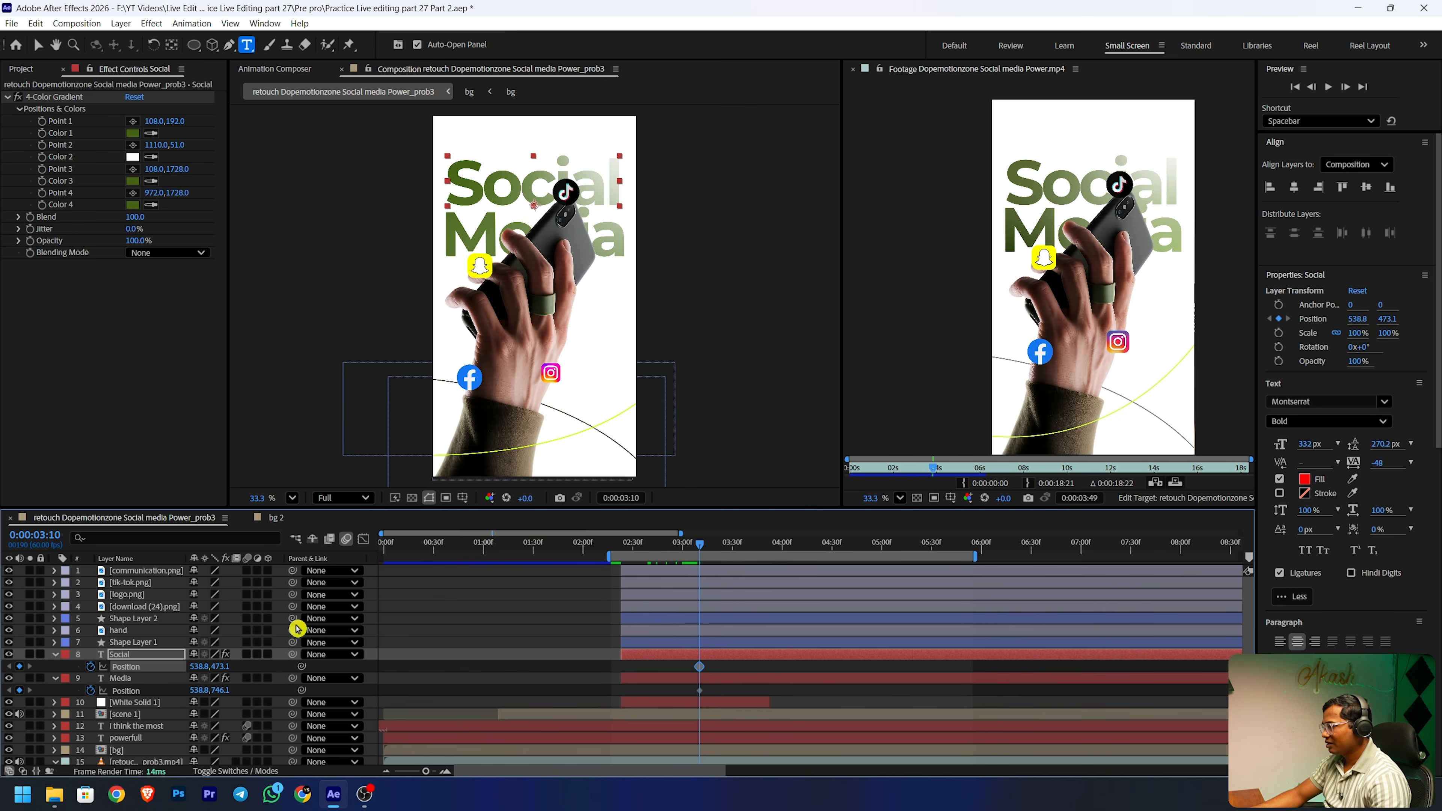
- At 0:00:02:25, place the words outside opposite frame edges with X position -497.2 for Social and 1551.8 for Media
left_click_drag(699, 544, 624, 556)
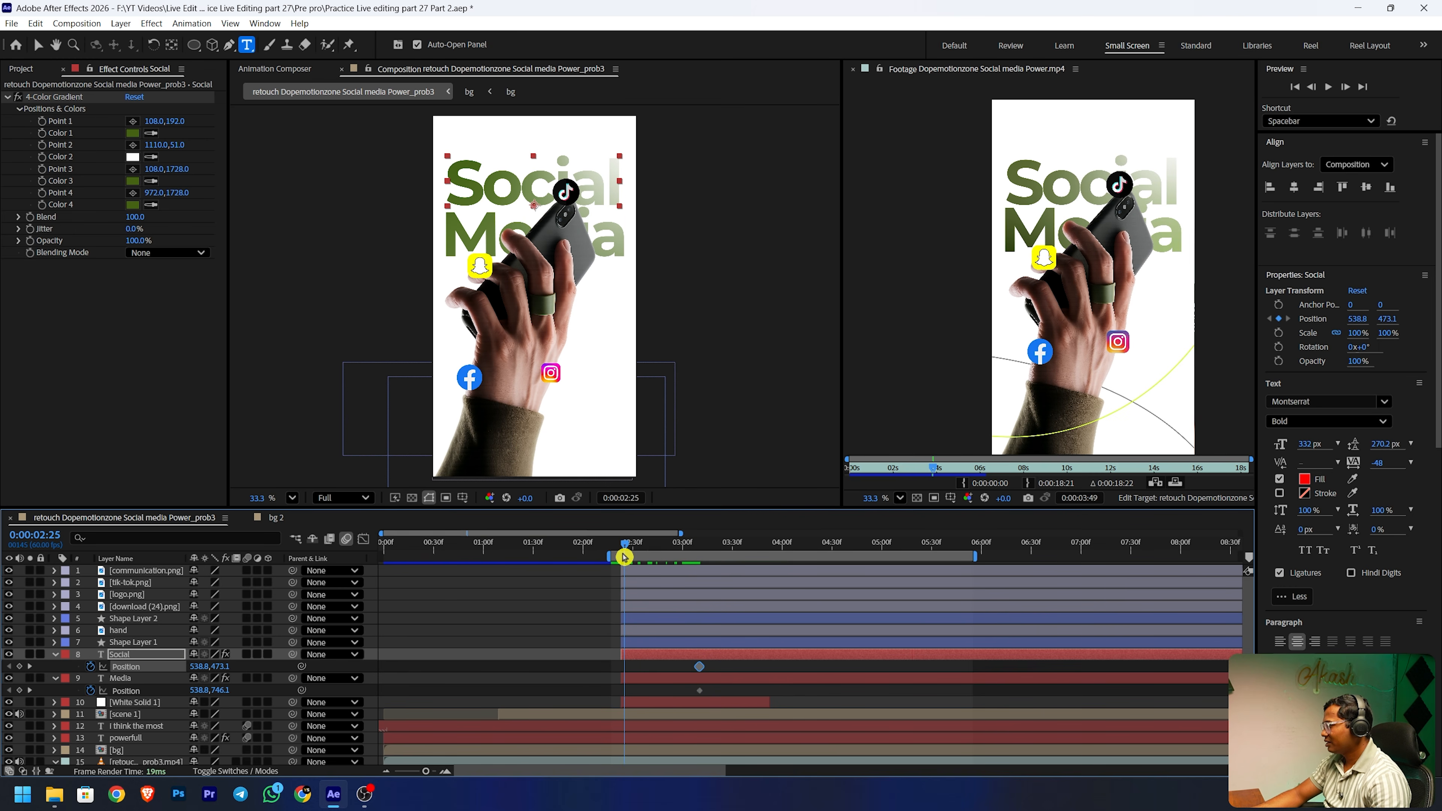
left_click_drag(198, 667, 57, 668)
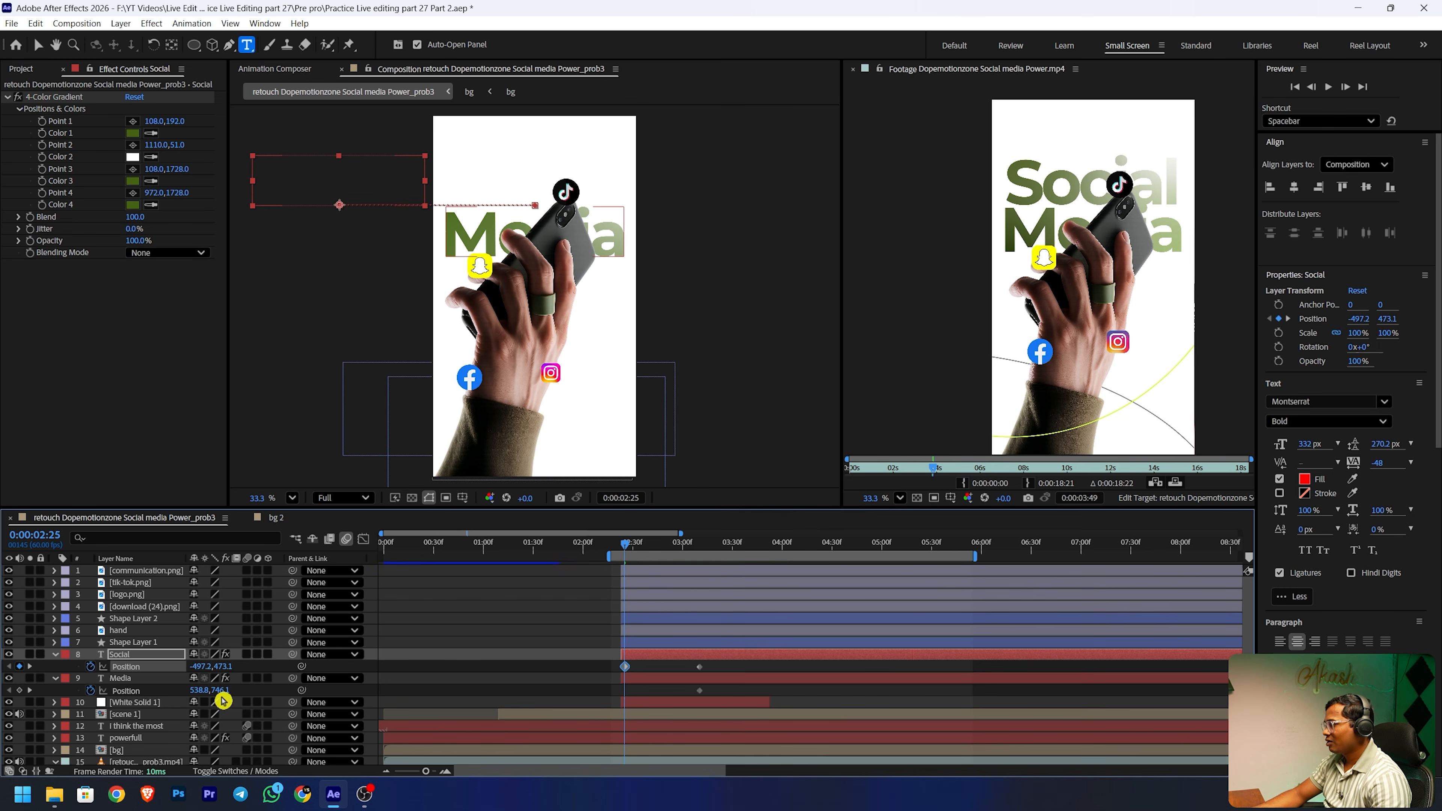
left_click_drag(199, 690, 918, 666)
- Apply Easy Ease to all Position keyframes of the Social and Media text layers
left_click_drag(625, 544, 757, 541)
left_click_drag(715, 663, 602, 698)
key("F9")
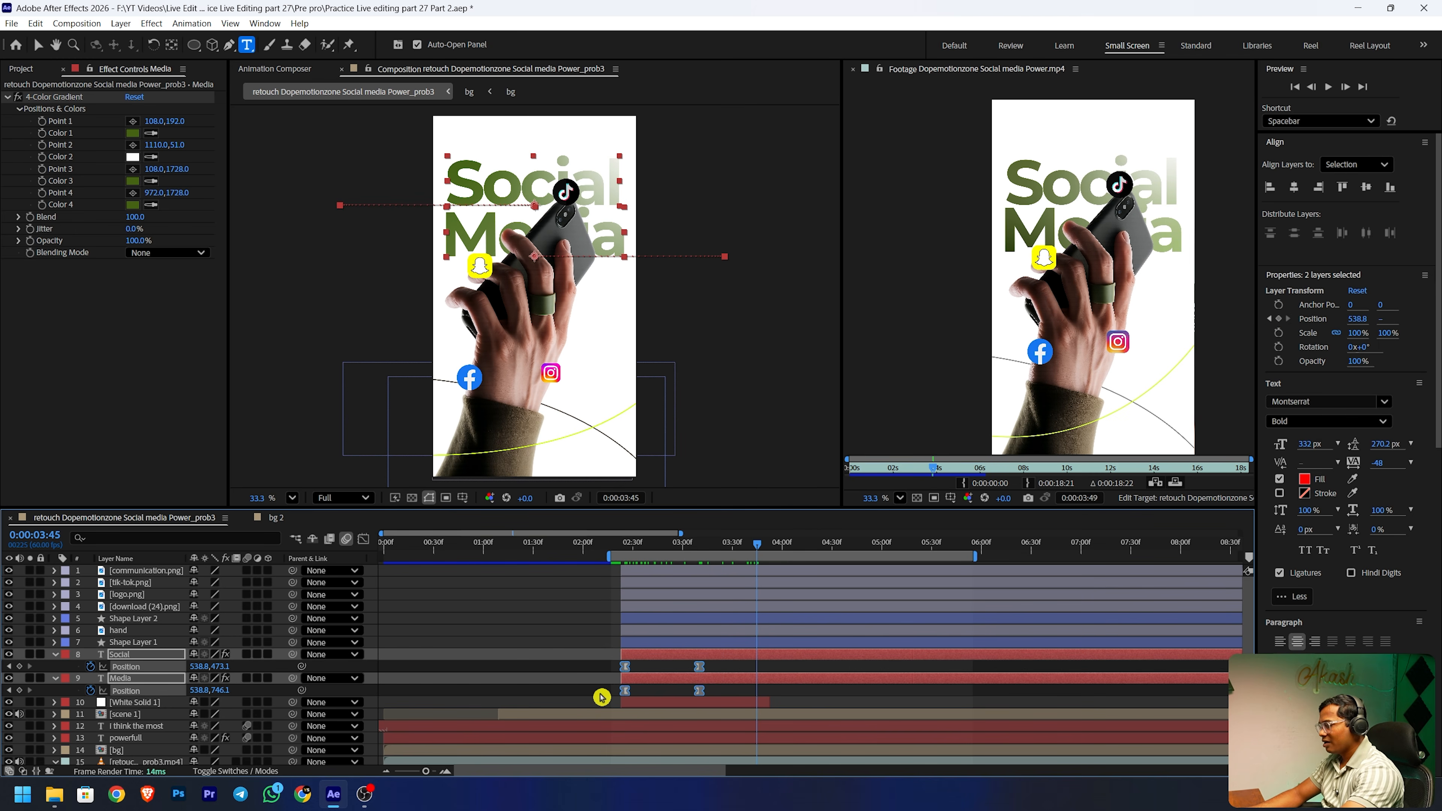
- Reshape the two words' Position speed curves to peak early and settle slowly, preview the entrance, and collapse both layers
left_click(346, 539)
left_click_drag(899, 653, 531, 740)
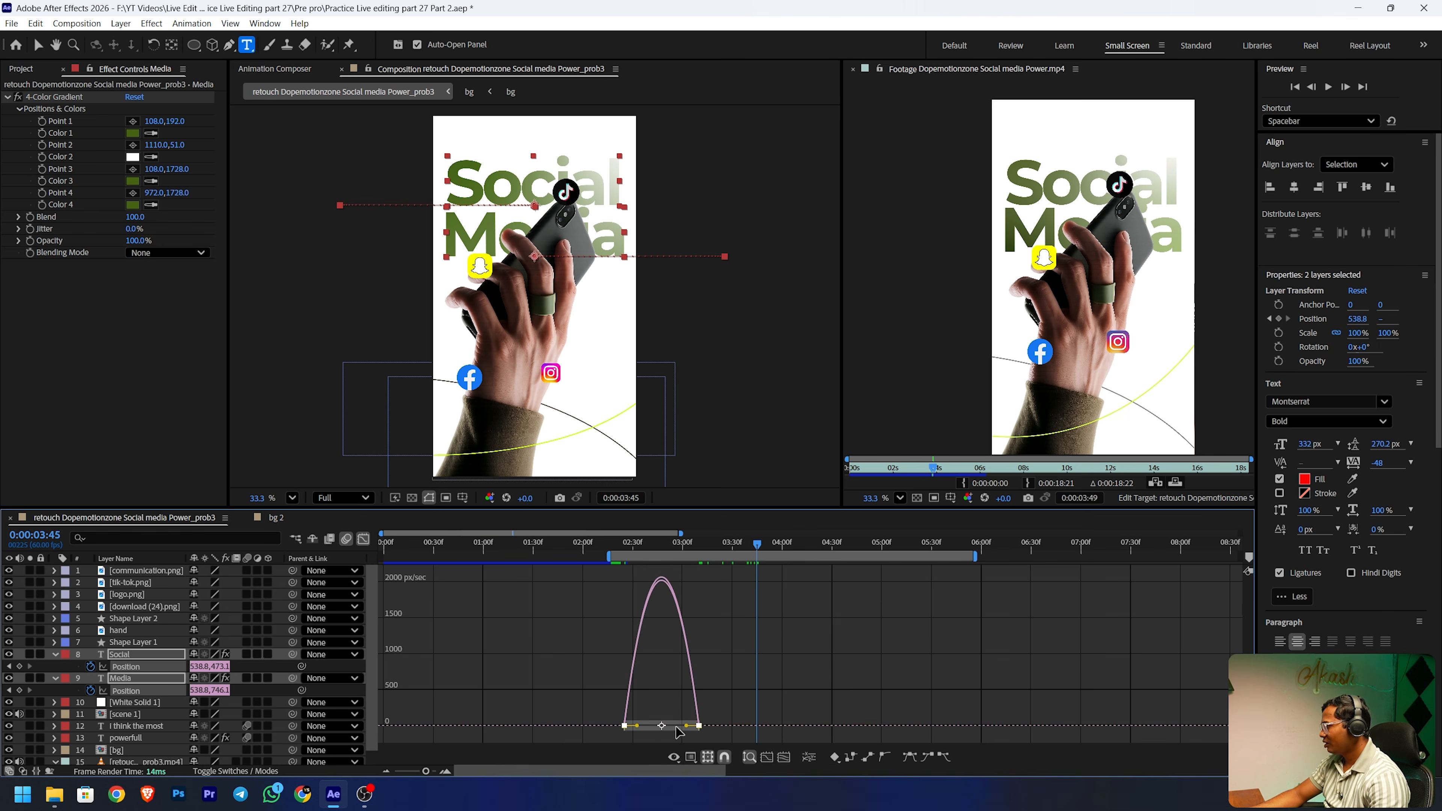
left_click_drag(686, 726, 661, 728)
left_click(737, 670)
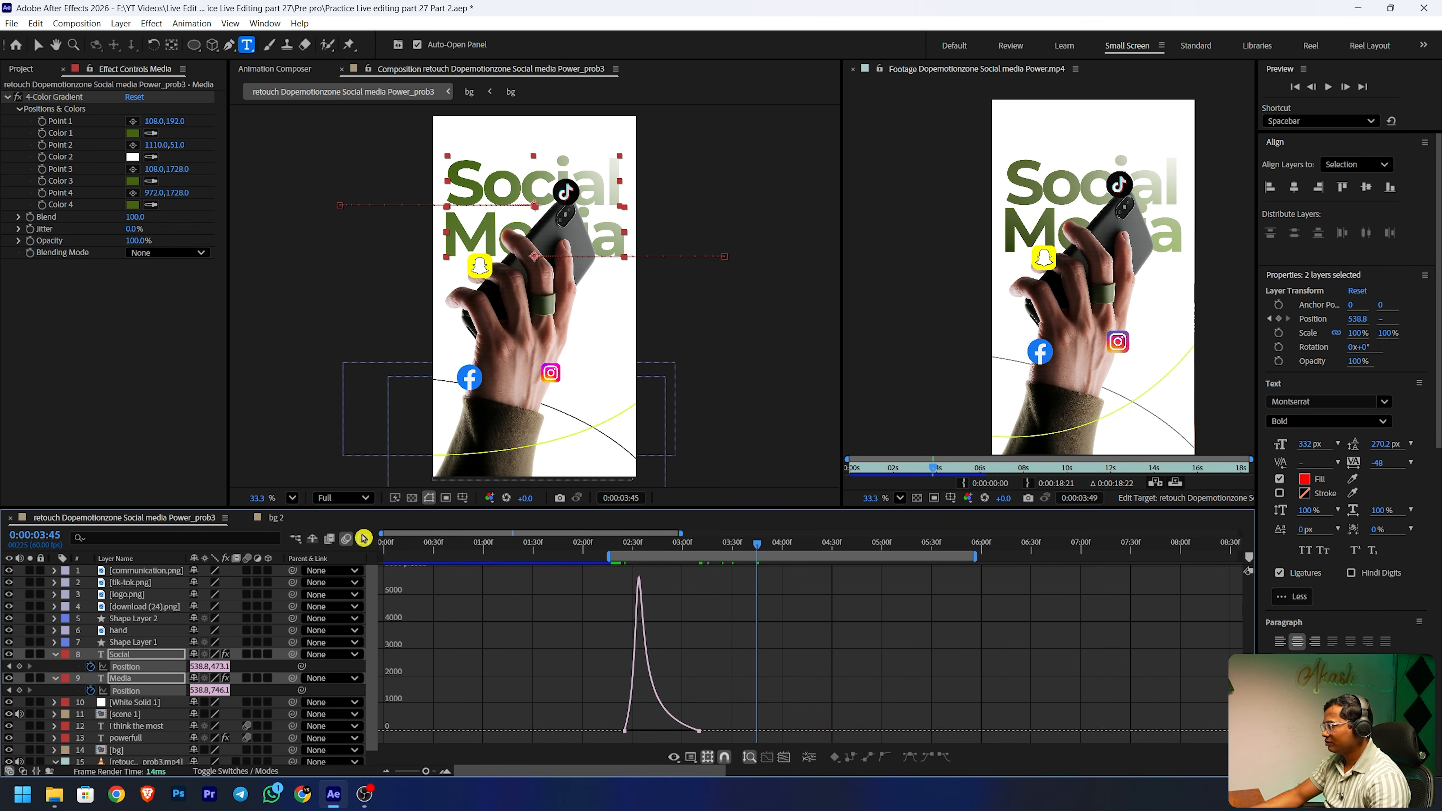
left_click(363, 539)
left_click(915, 702)
key("space")
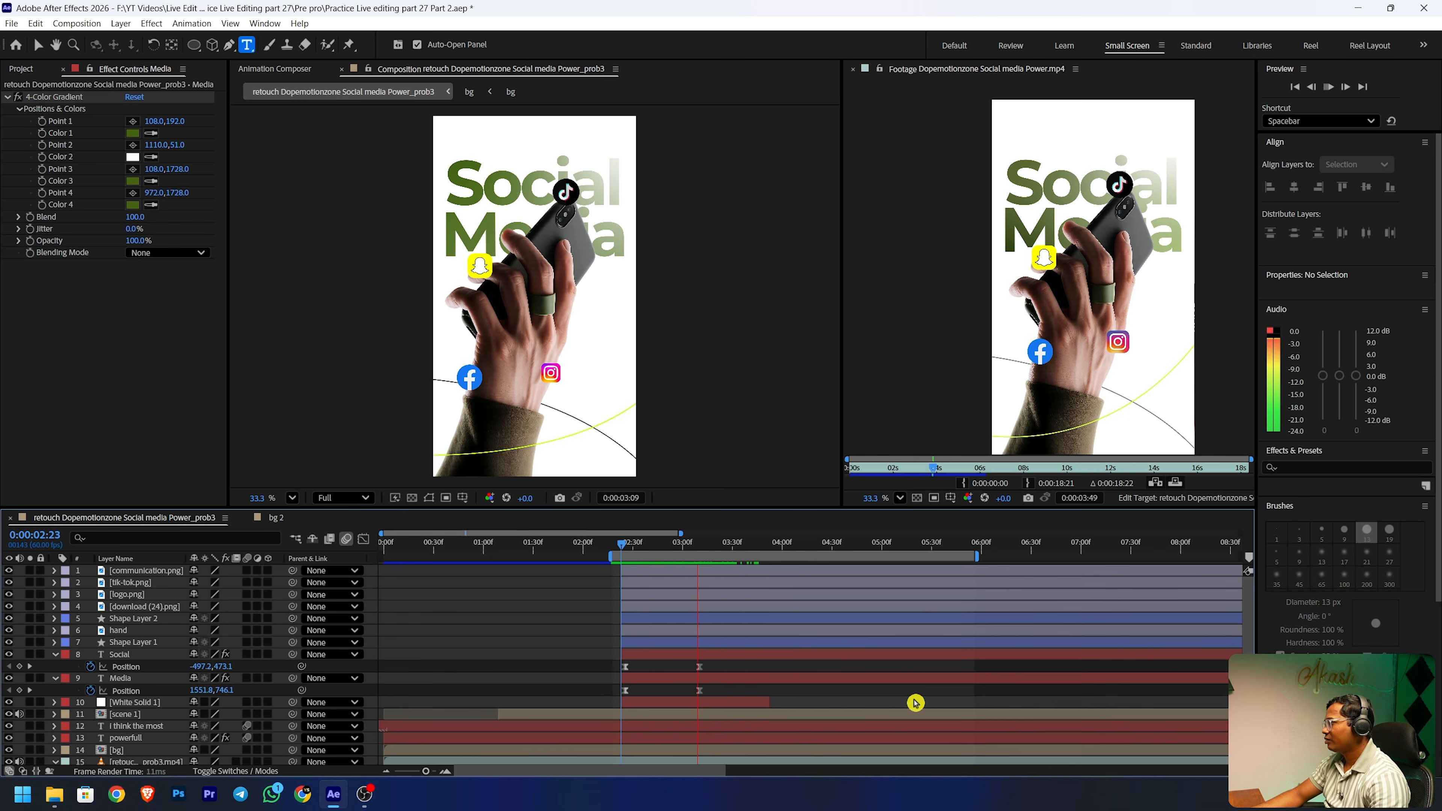
key("space")
key("ctrl+t")
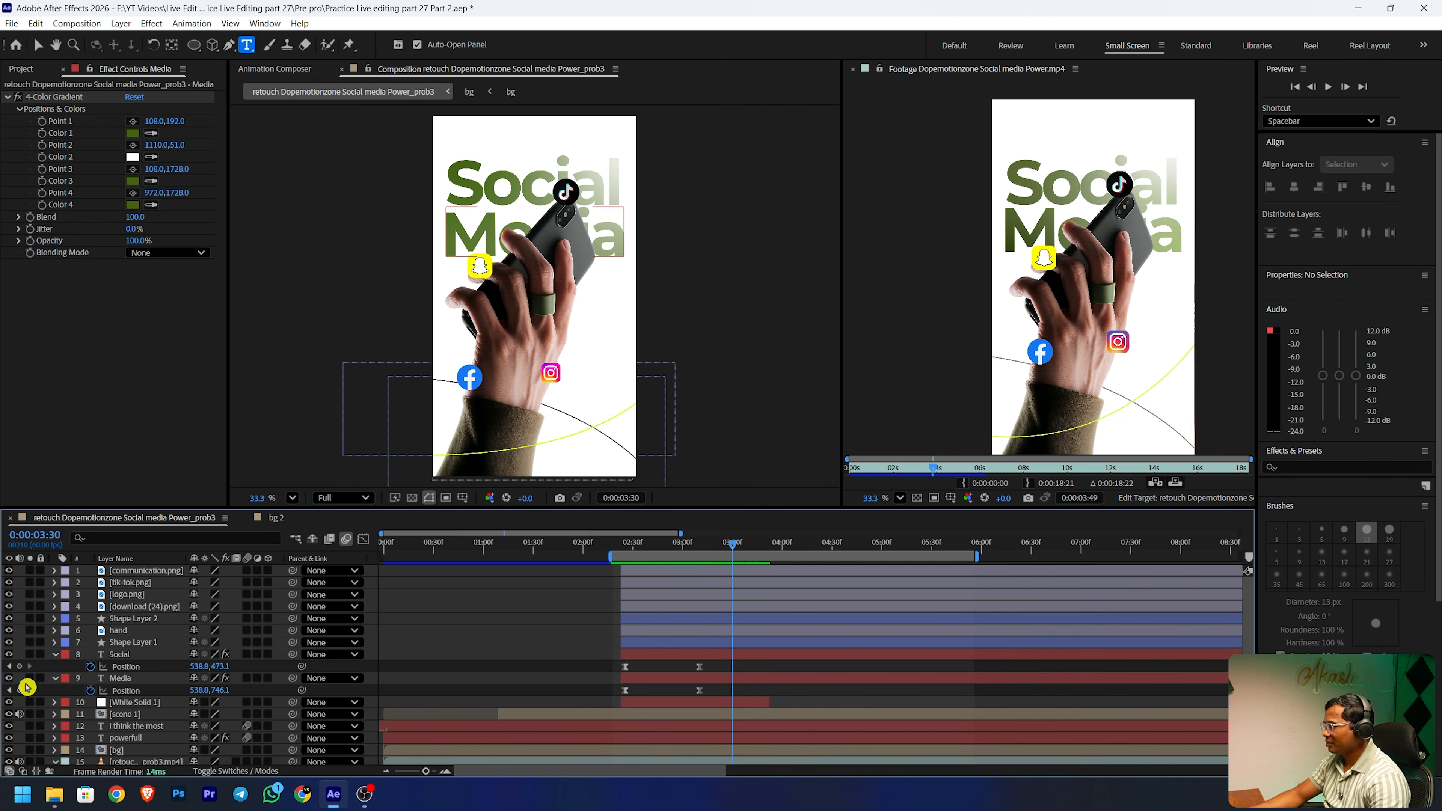
left_click(54, 655)
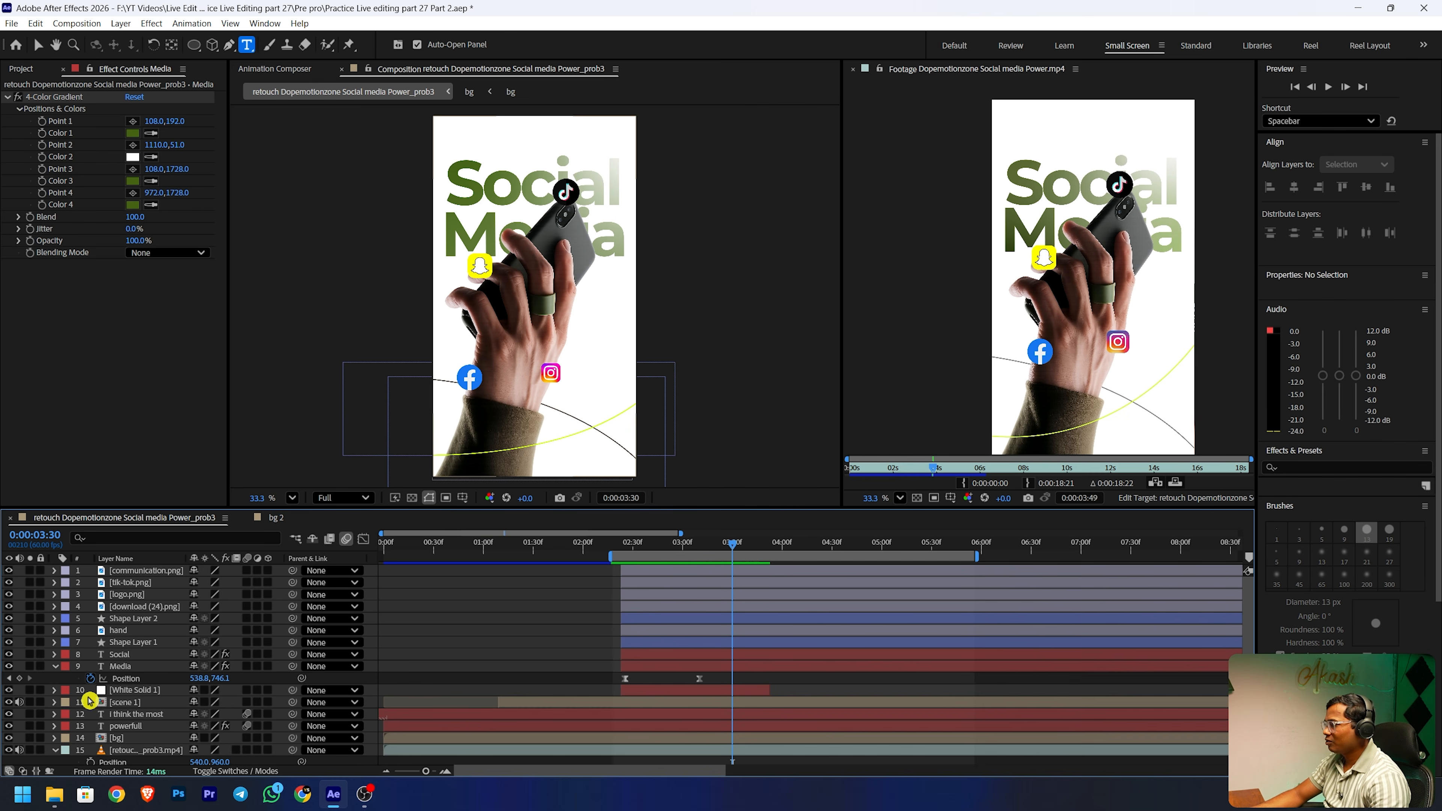
left_click(54, 666)
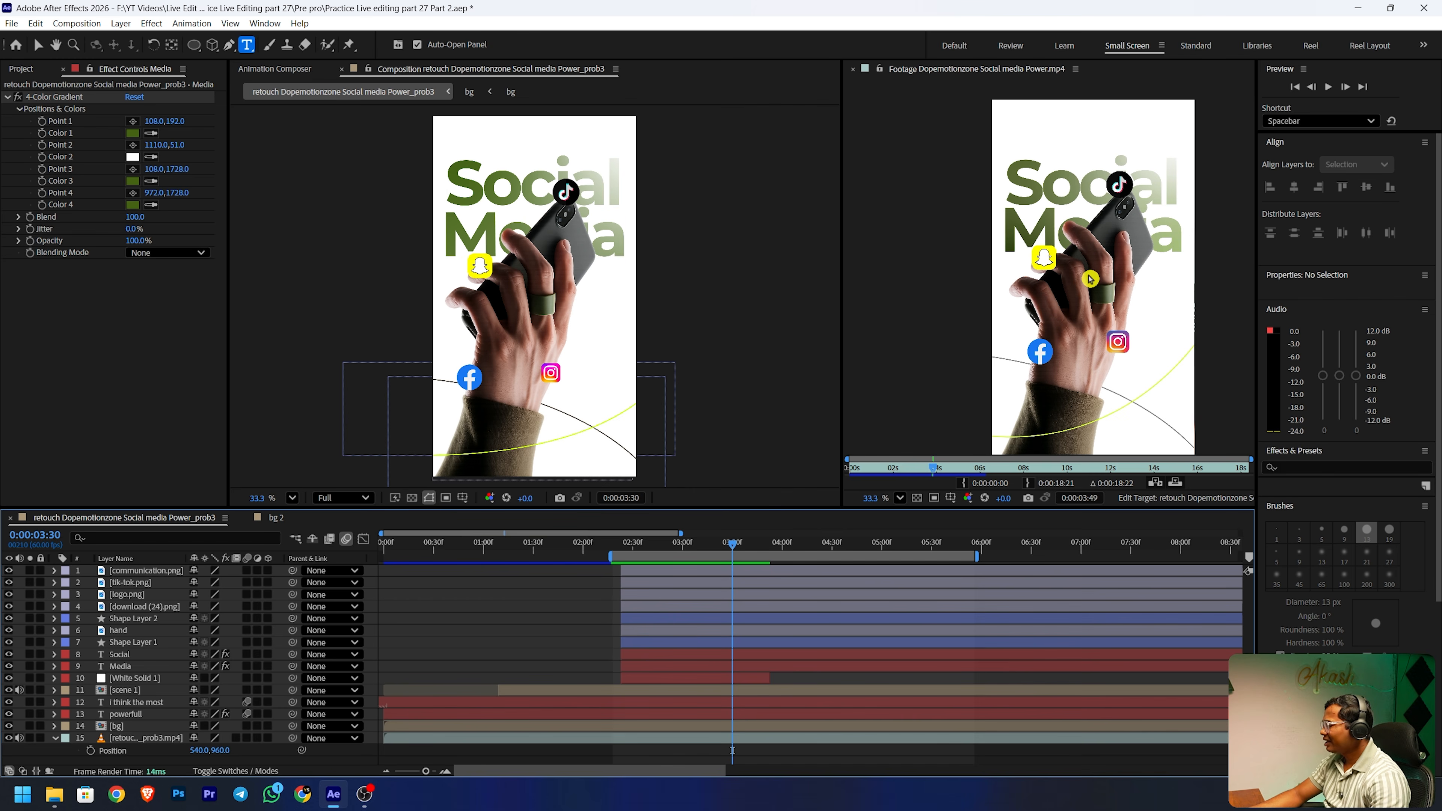
- Select the hand and the four social icon layers and add Position keyframes to them at 0:00:03:30
left_click(135, 631)
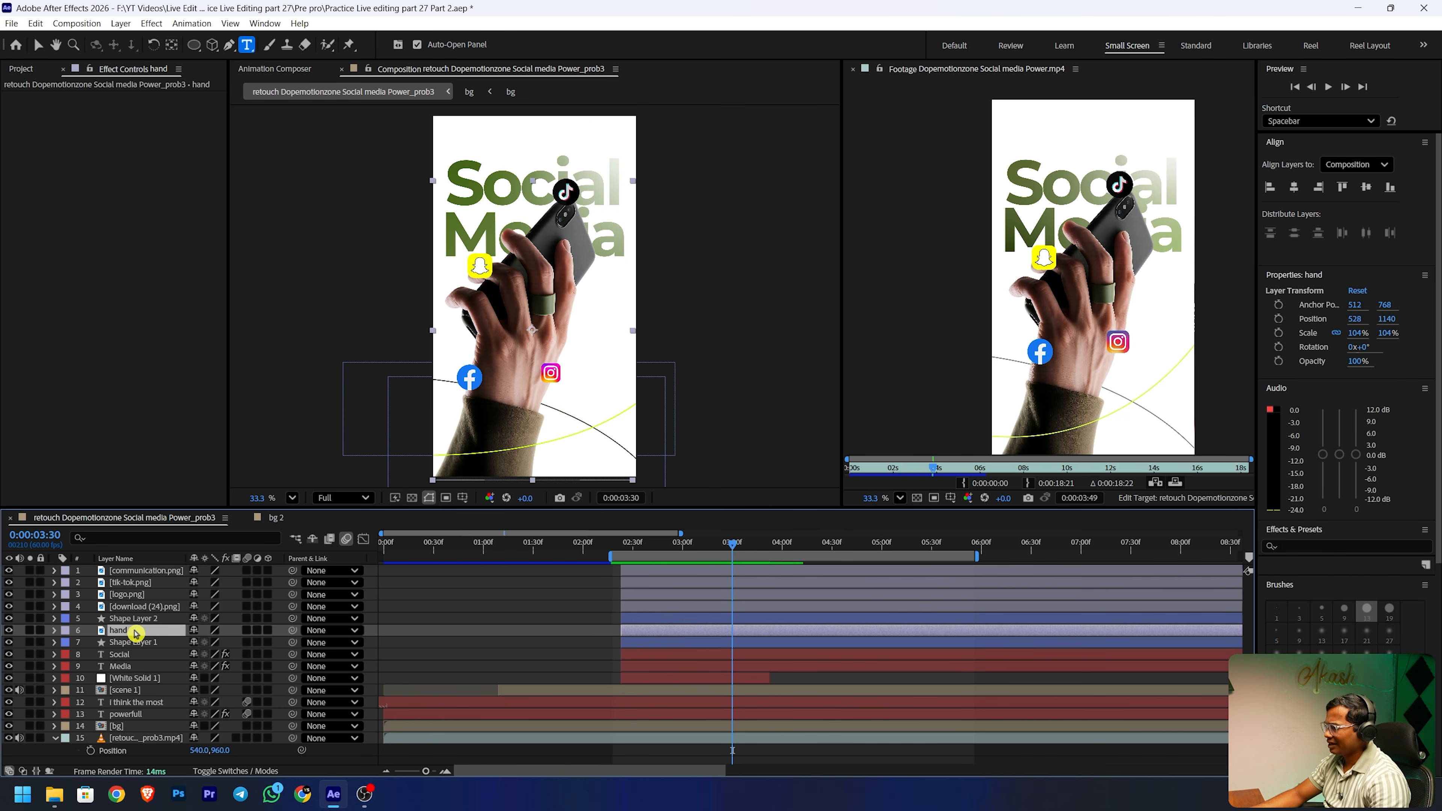
left_click(150, 594, "ctrl")
left_click(150, 606, "ctrl")
left_click(157, 582, "ctrl")
left_click(164, 572, "ctrl")
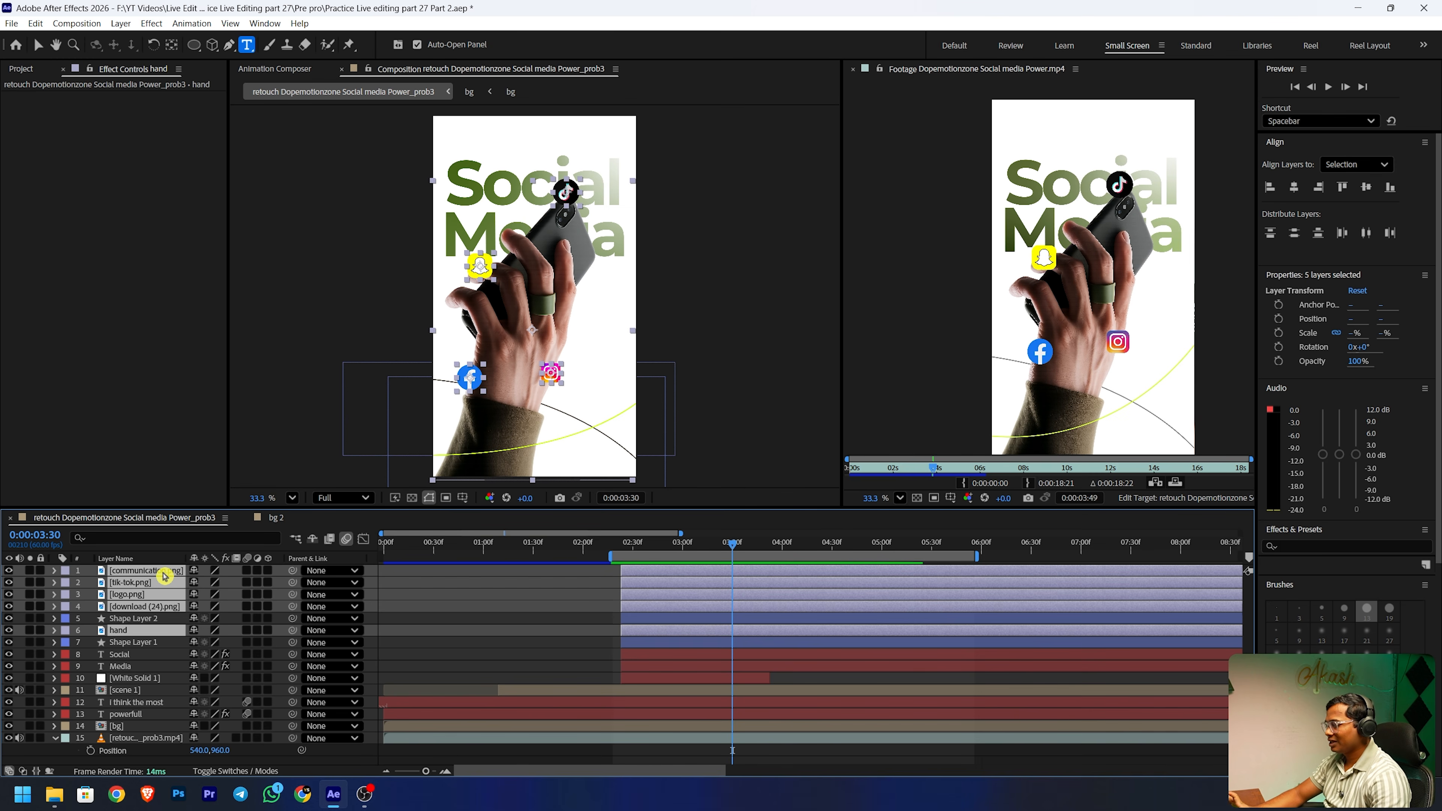
key("p")
left_click(89, 582)
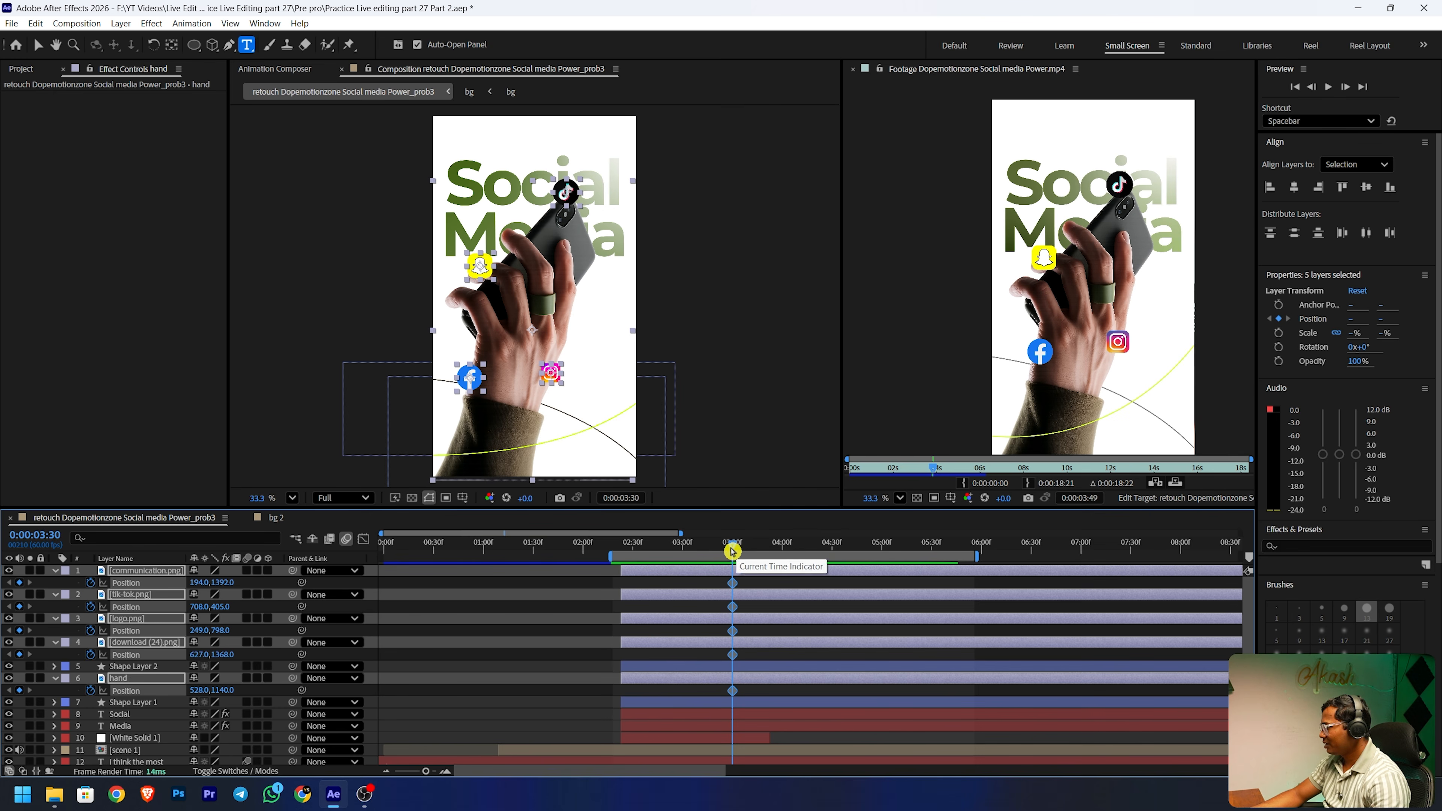
- At 0:00:02:25, move the hand and icons straight down below the frame, and apply Easy Ease to all their Position keyframes
left_click_drag(734, 548, 626, 548)
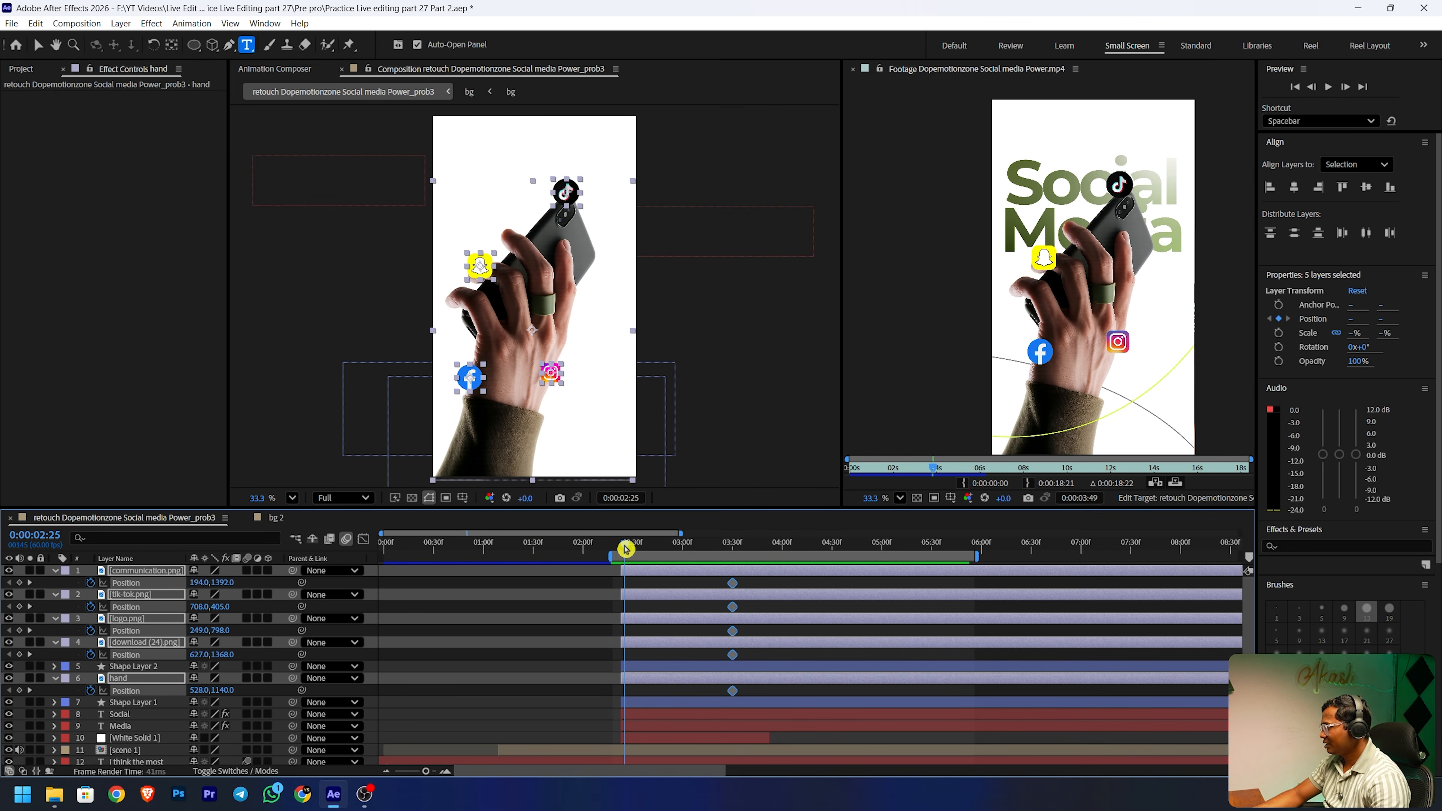
left_click_drag(221, 582, 589, 701)
key("F9")
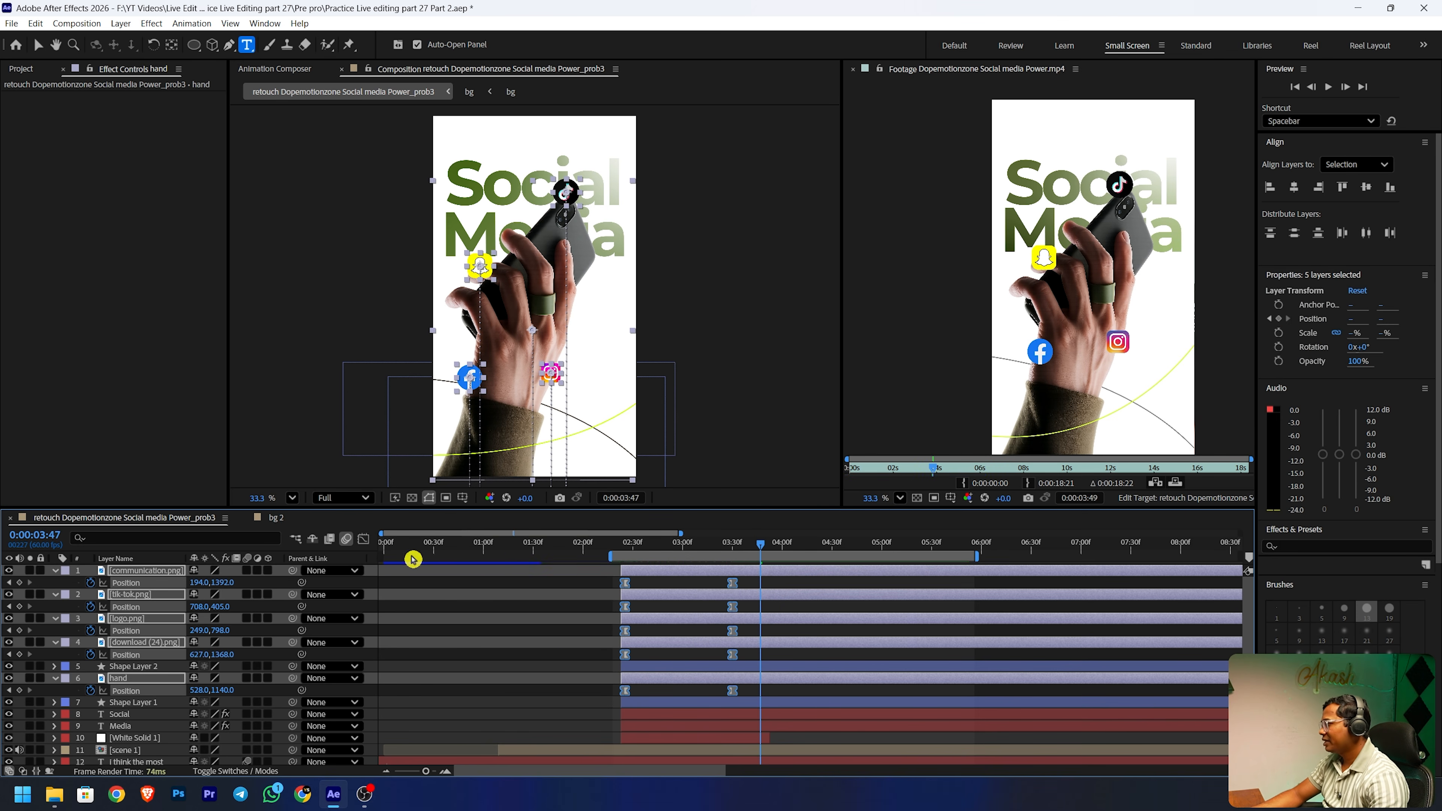
- Reshape the hand and icons' Position speed curve so it peaks early and slows gradually into the last keyframe
left_click(364, 539)
left_click_drag(882, 640, 503, 754)
left_click_drag(716, 728, 673, 728)
left_click(767, 680)
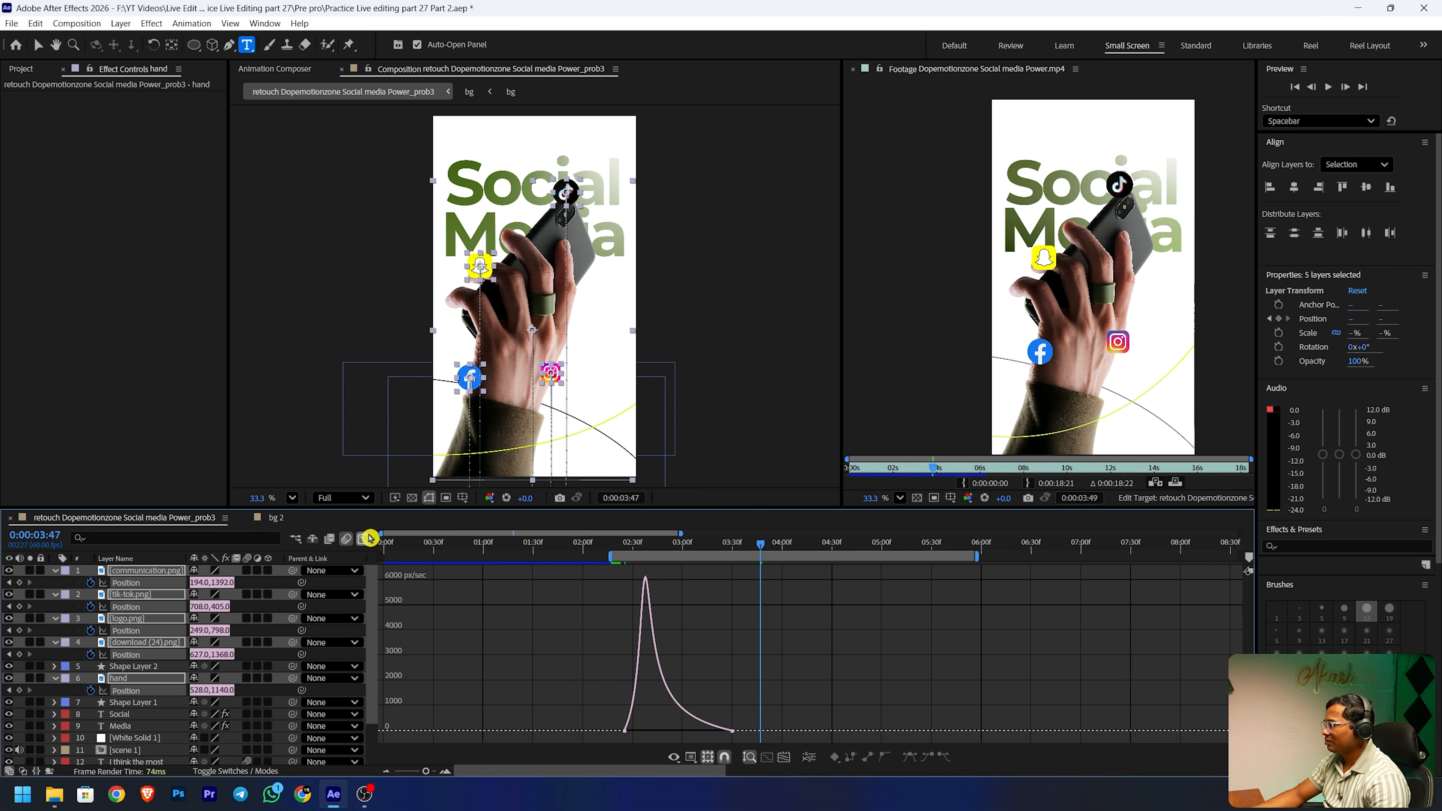
- Preview the eased rise of the hand and icons, and collapse the layers' revealed properties
left_click(363, 538)
key("space")
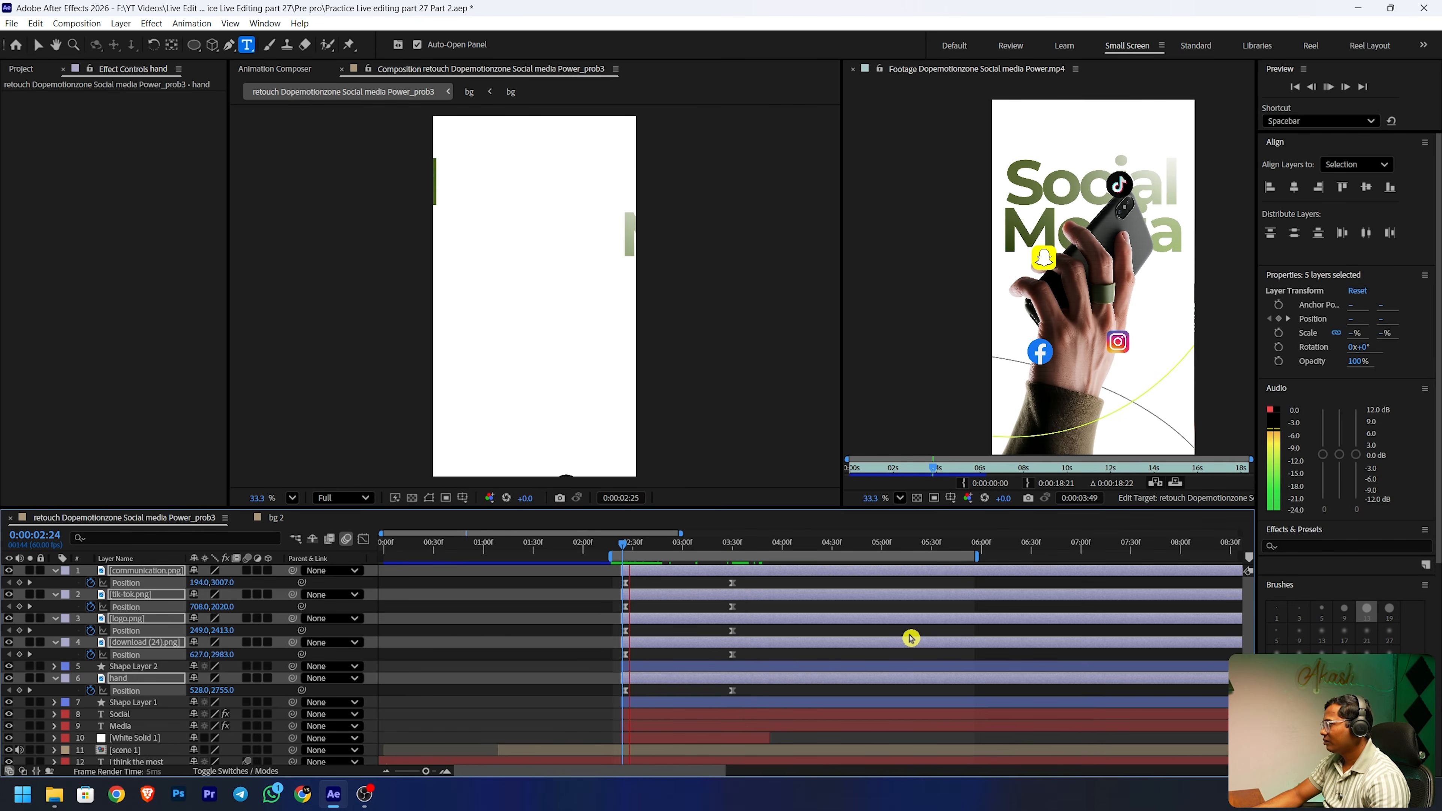
key("space")
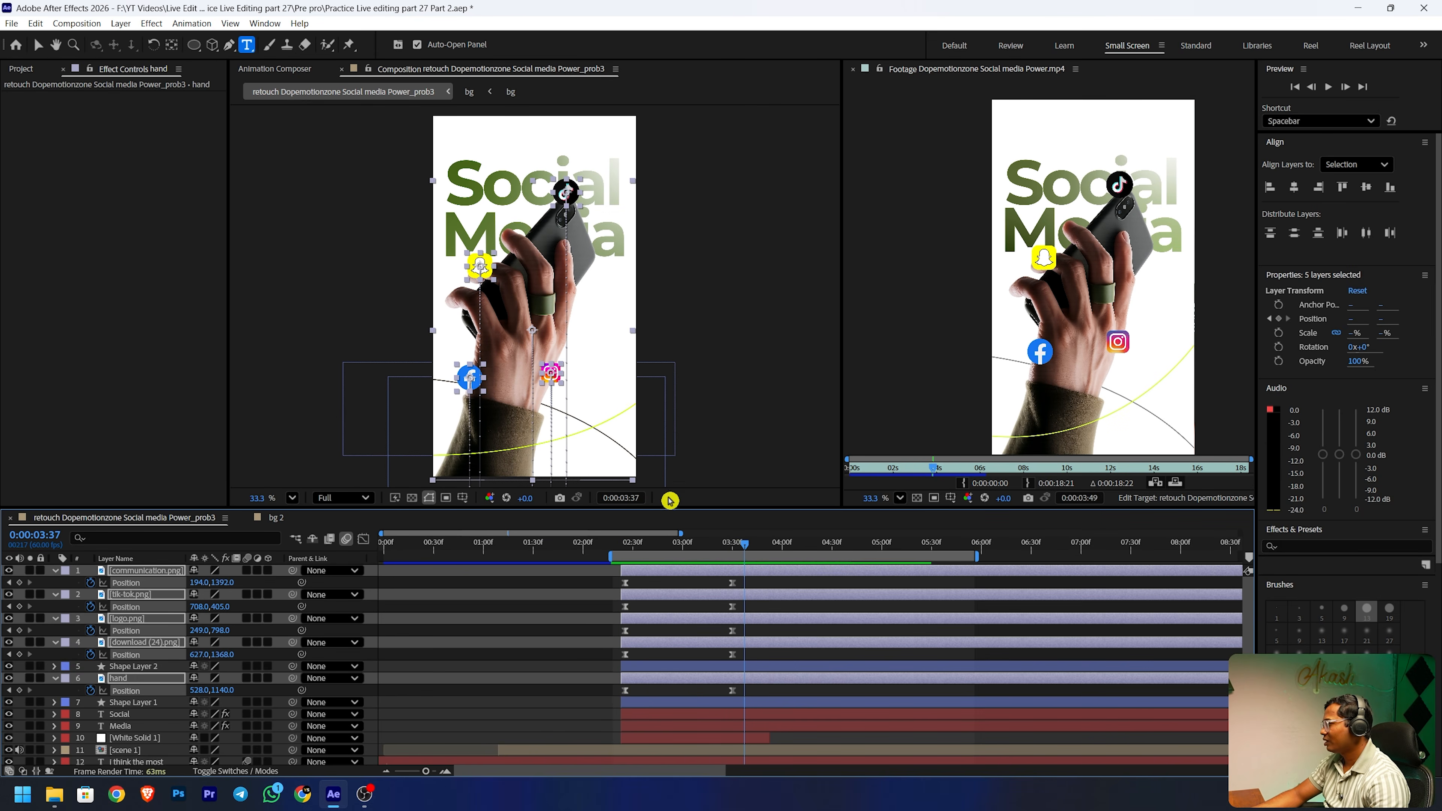
left_click_drag(736, 550, 730, 551)
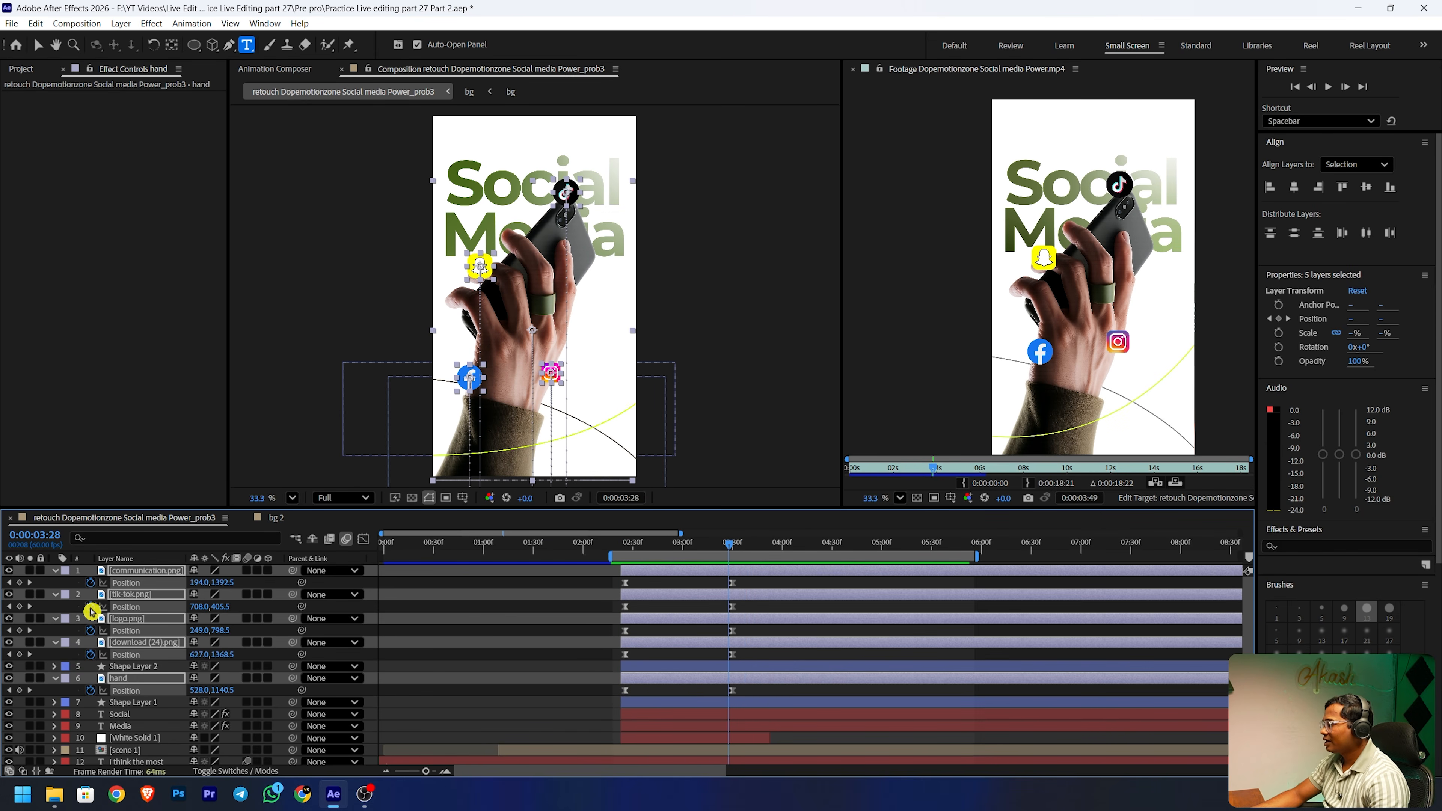
left_click(55, 570)
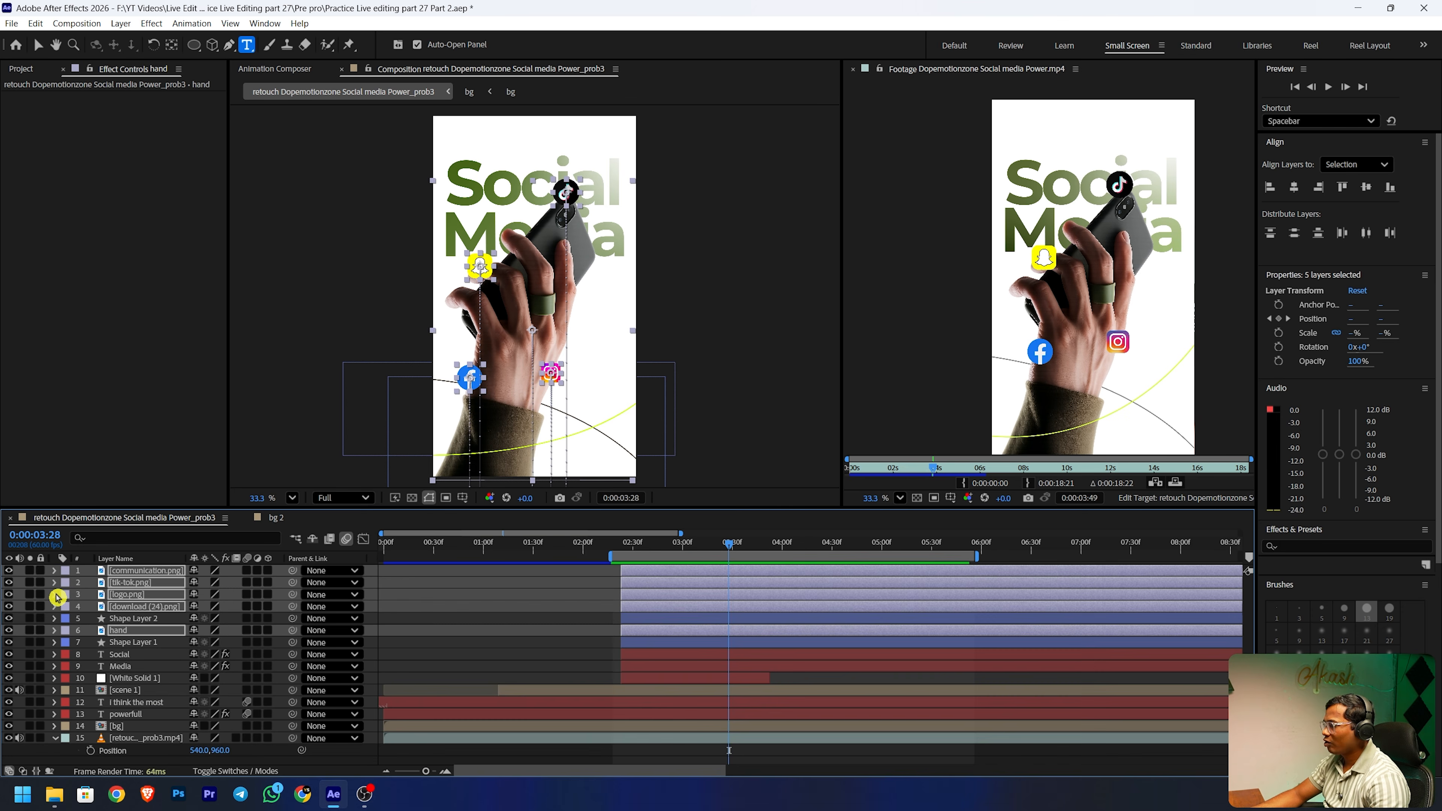
left_click(170, 667)
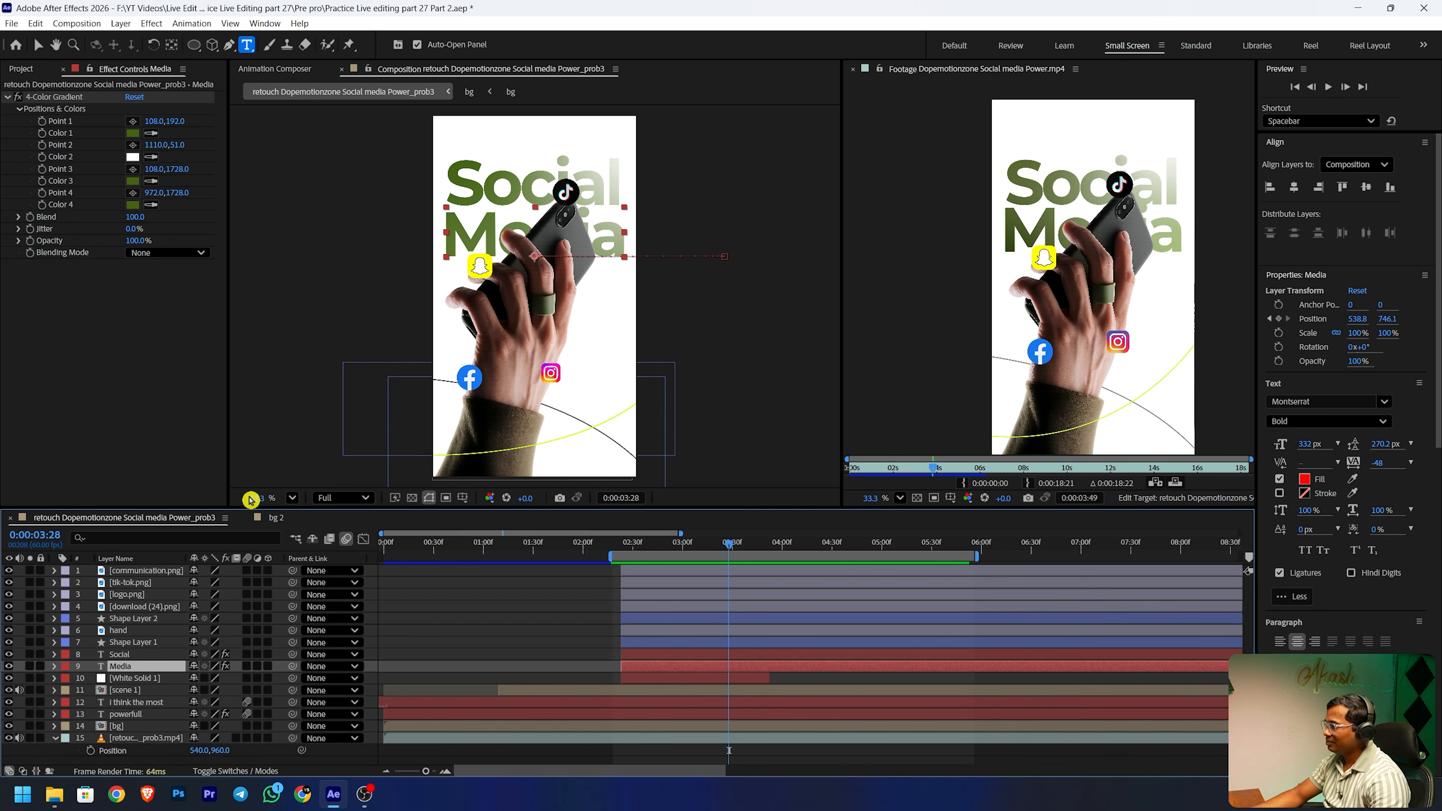
- Select the communication.png, tik-tok.png and logo.png layers and add Scale keyframes to them at 0:00:02:59
left_click(151, 569)
left_click(137, 608, "shift")
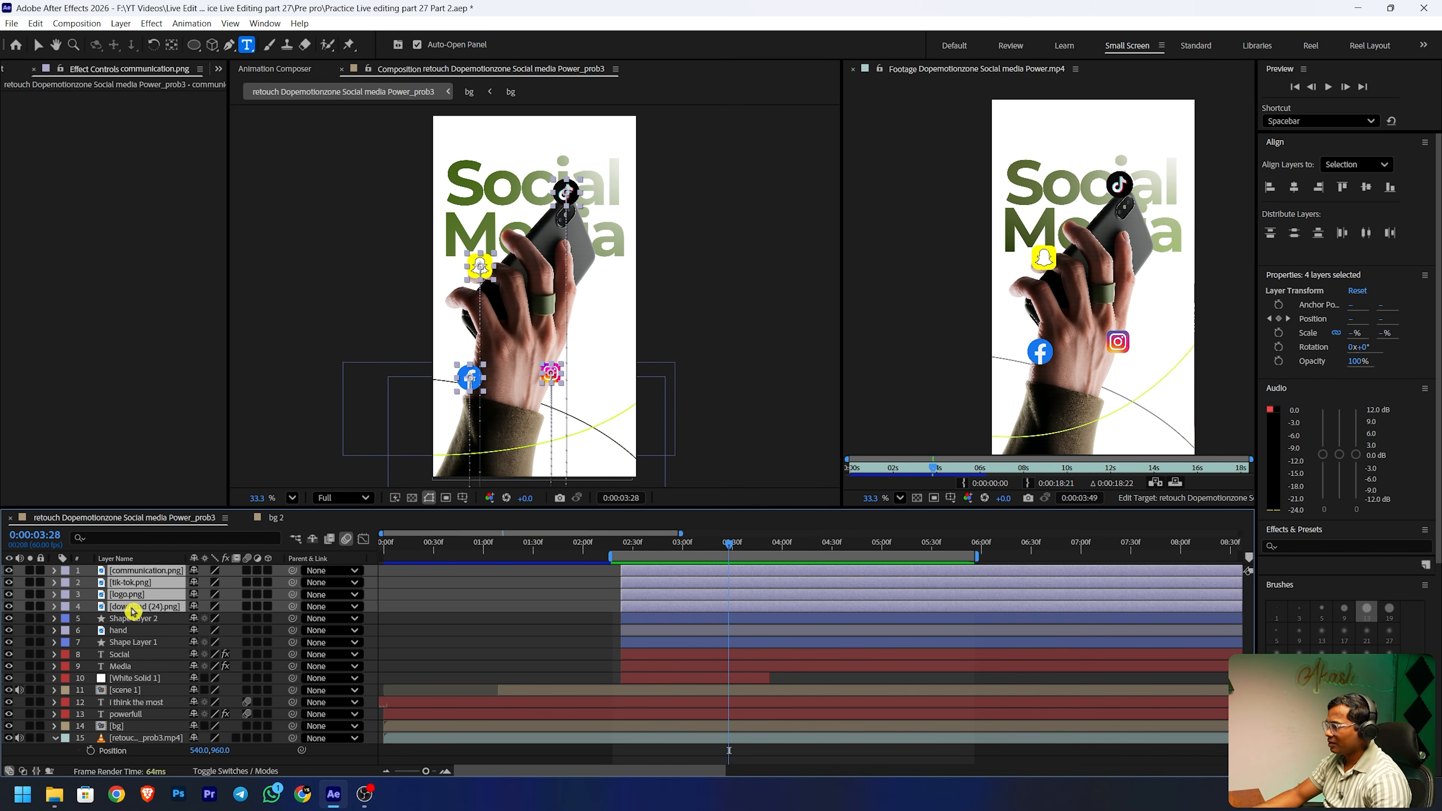
left_click(132, 608, "ctrl")
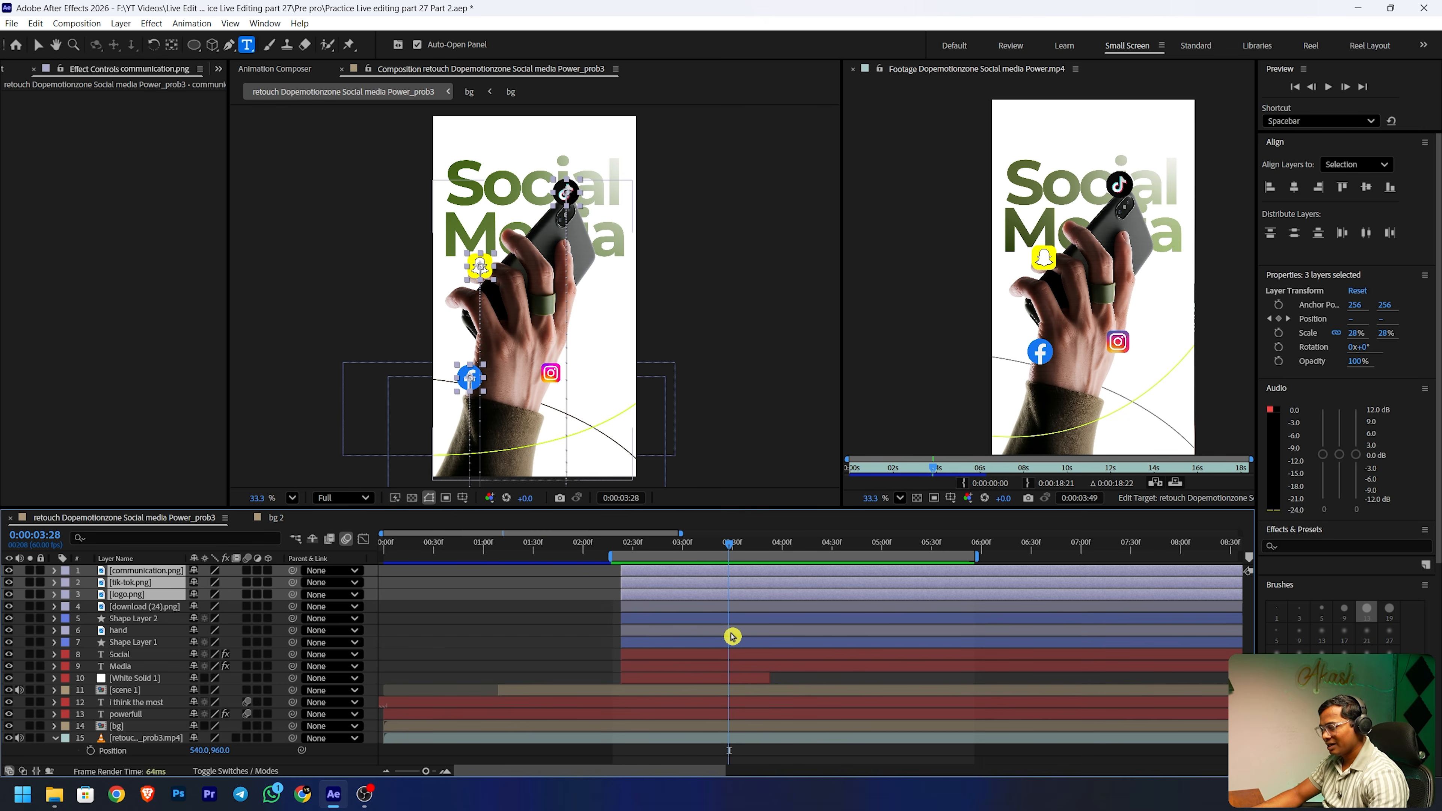
key("s")
key("=")
left_click_drag(720, 550, 621, 538)
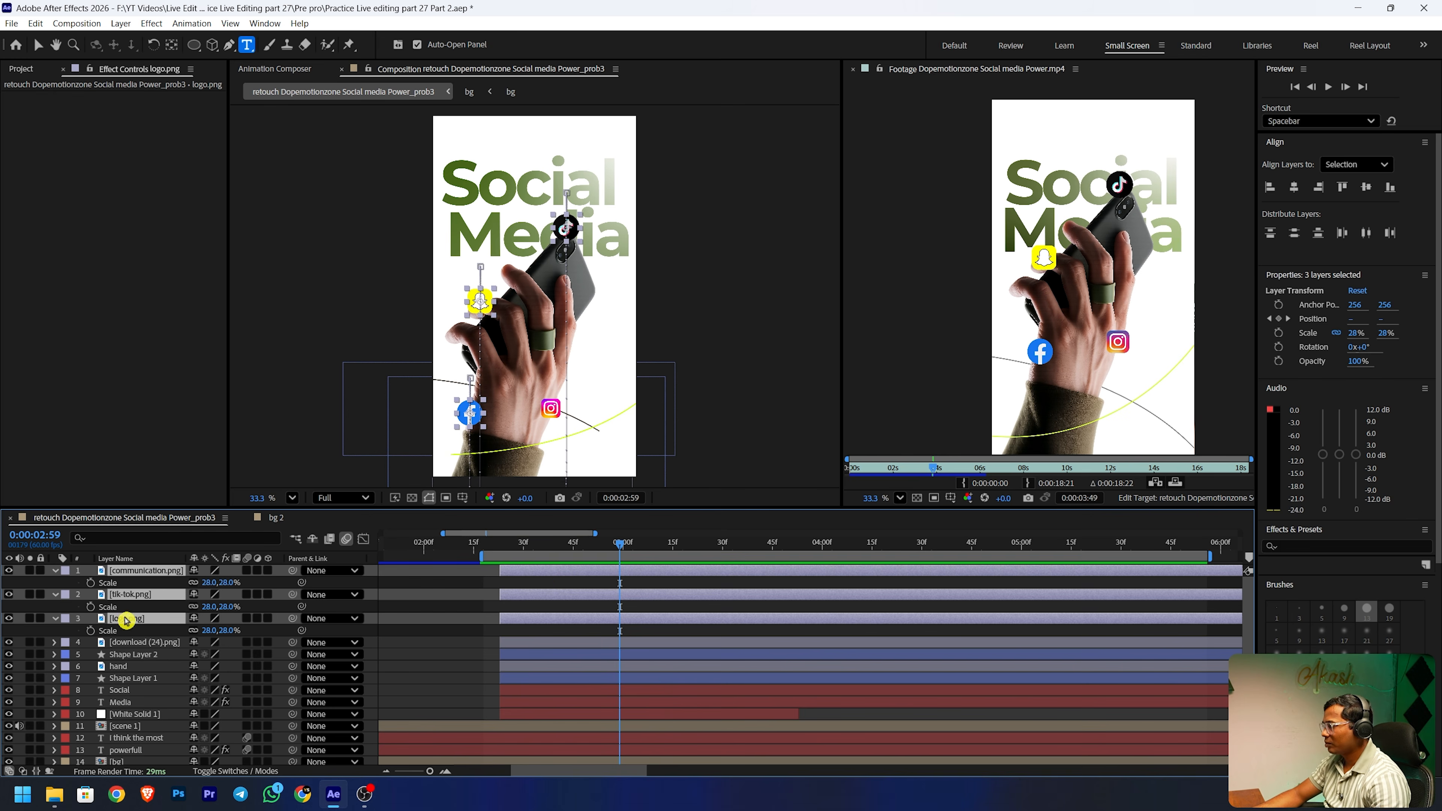
left_click(90, 630)
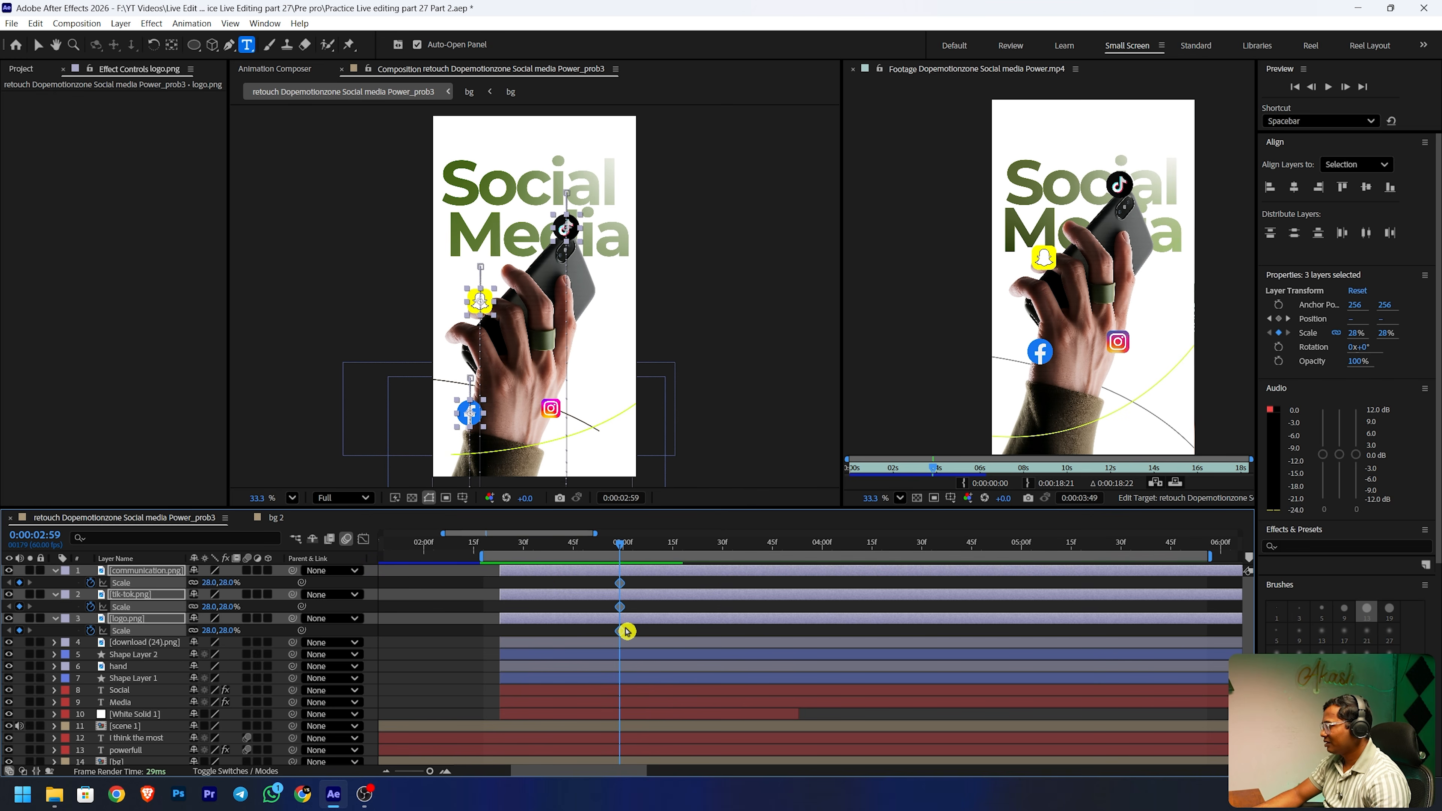
- Move the three icons' Scale keyframes to about 0:00:03:31, and add a second set of Scale keyframes at 0:00:03:18
left_click_drag(621, 633, 725, 638)
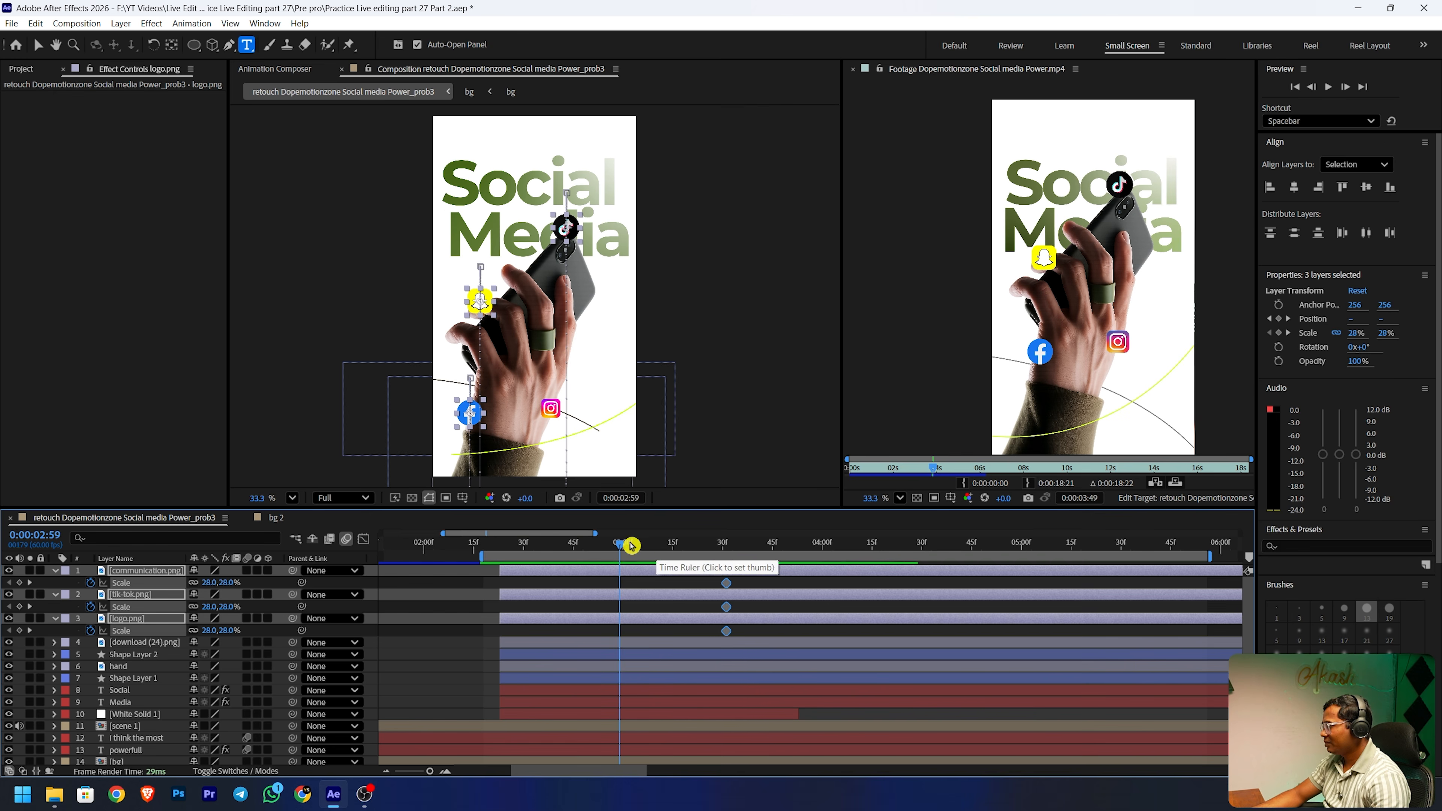
left_click(19, 630)
left_click_drag(619, 636, 681, 643)
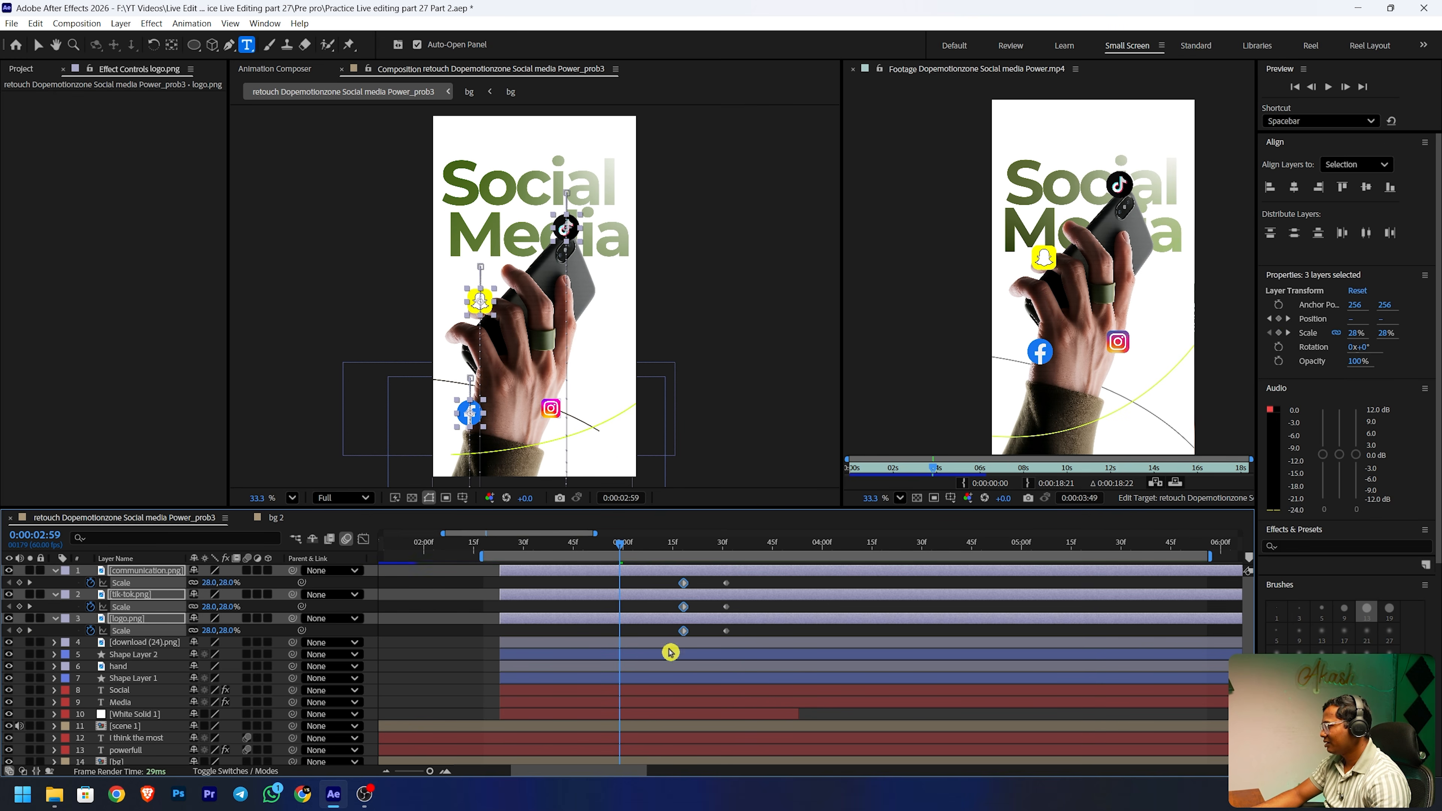
- Add Scale keyframes of 0% at 0:00:02:59 to the three icon layers
left_click(19, 630)
left_click_drag(210, 632, 194, 631)
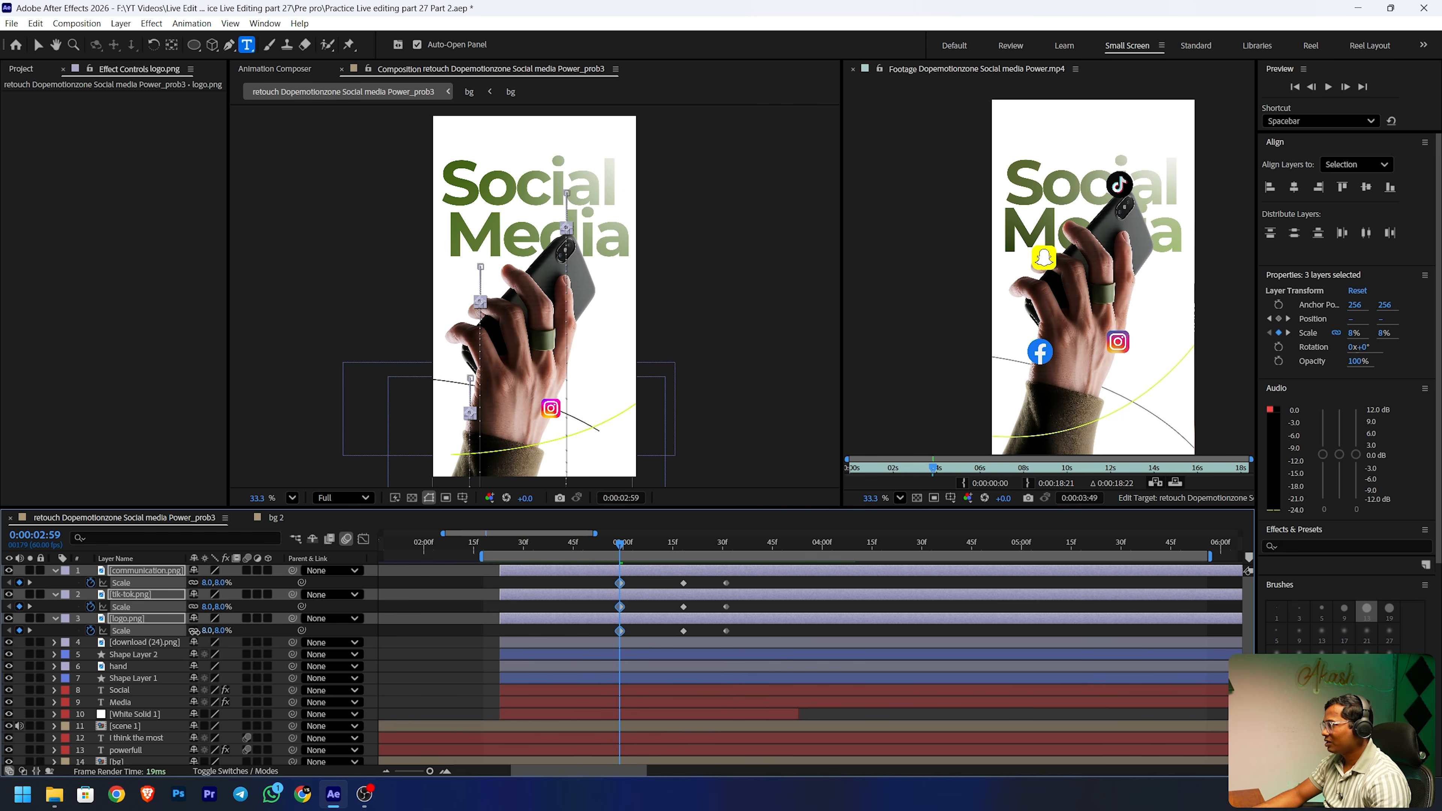
key("F2")
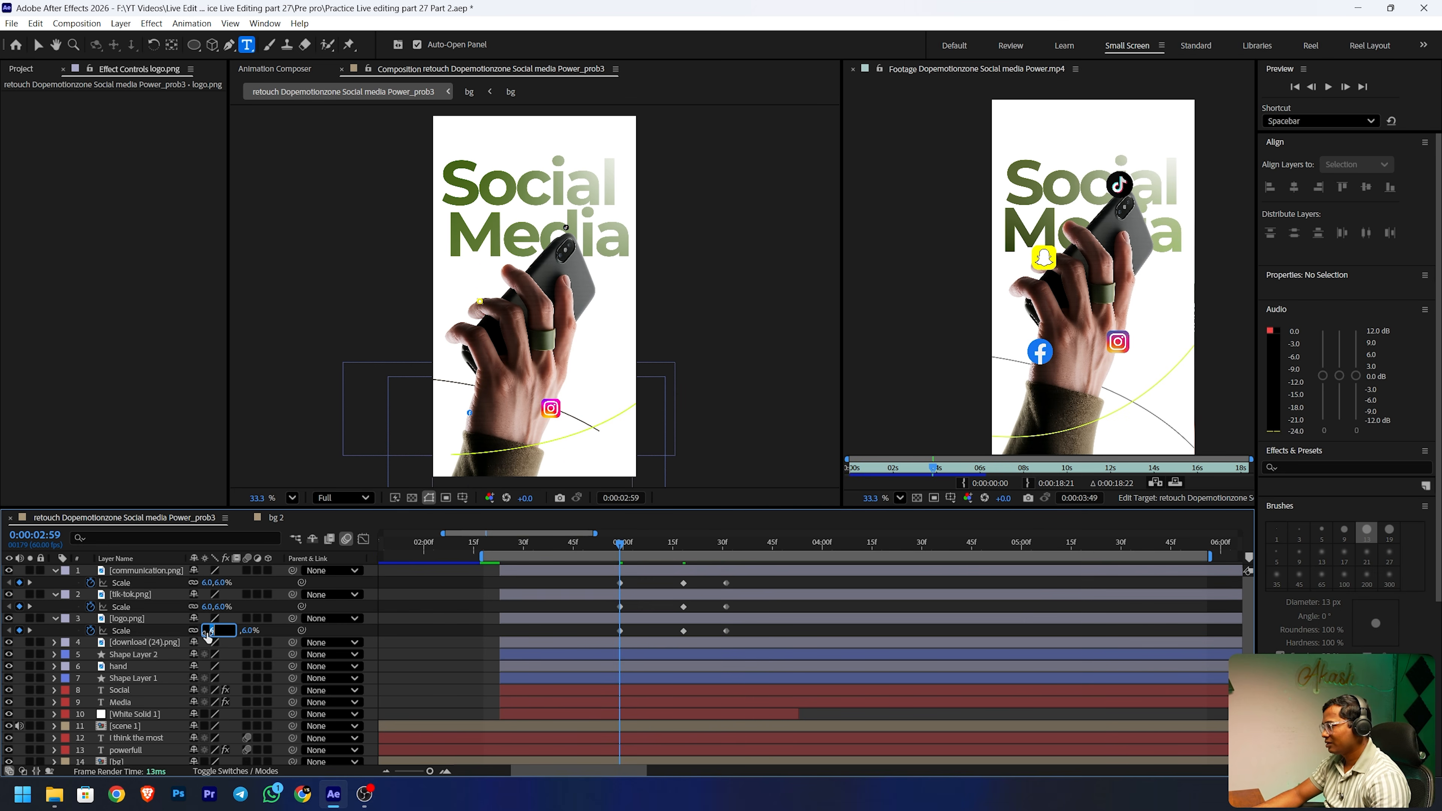
left_click(638, 547)
- Set the middle Scale keyframes at 0:00:03:18 to 30% on all three icon layers
left_click_drag(637, 547, 685, 559)
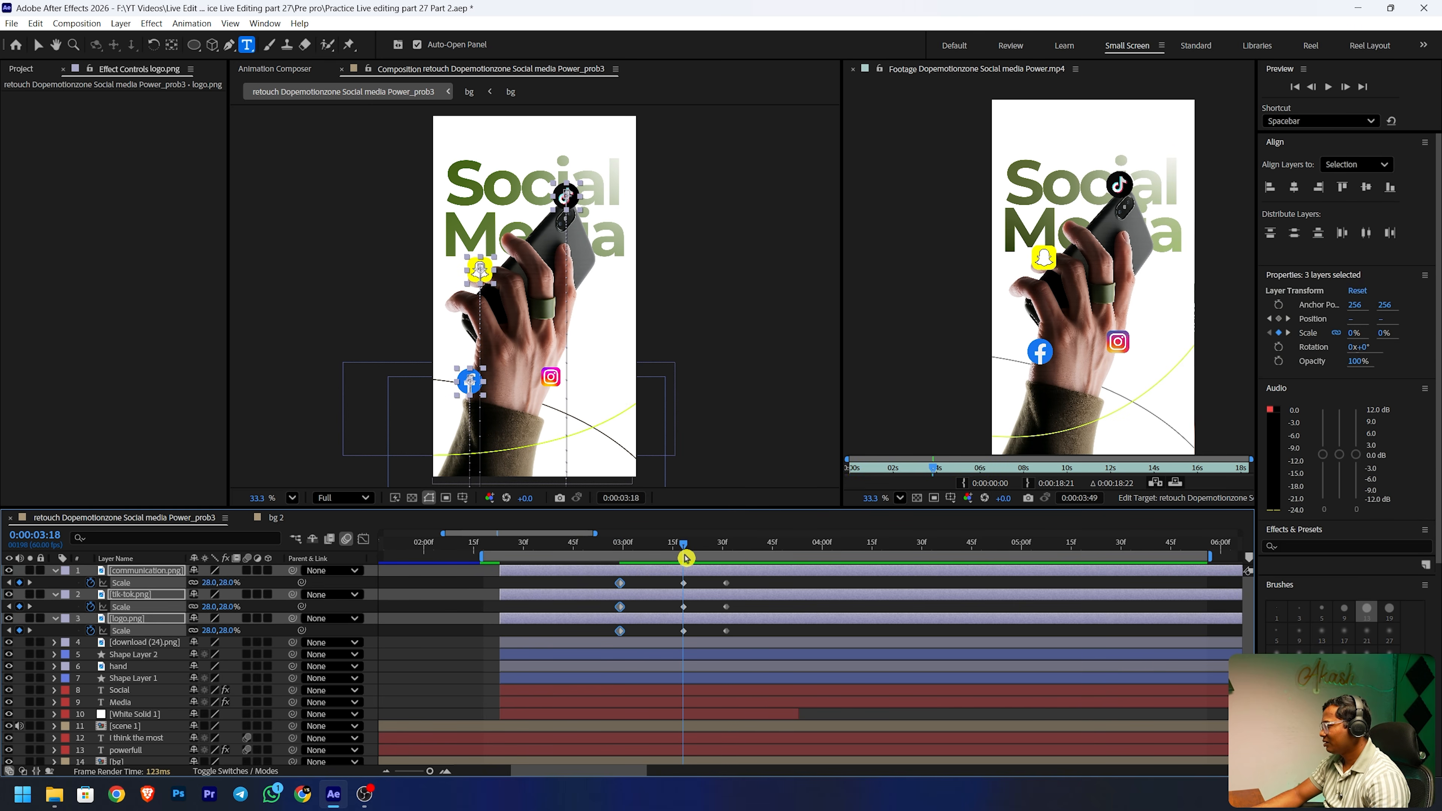
left_click(683, 583)
left_click(684, 607, "shift")
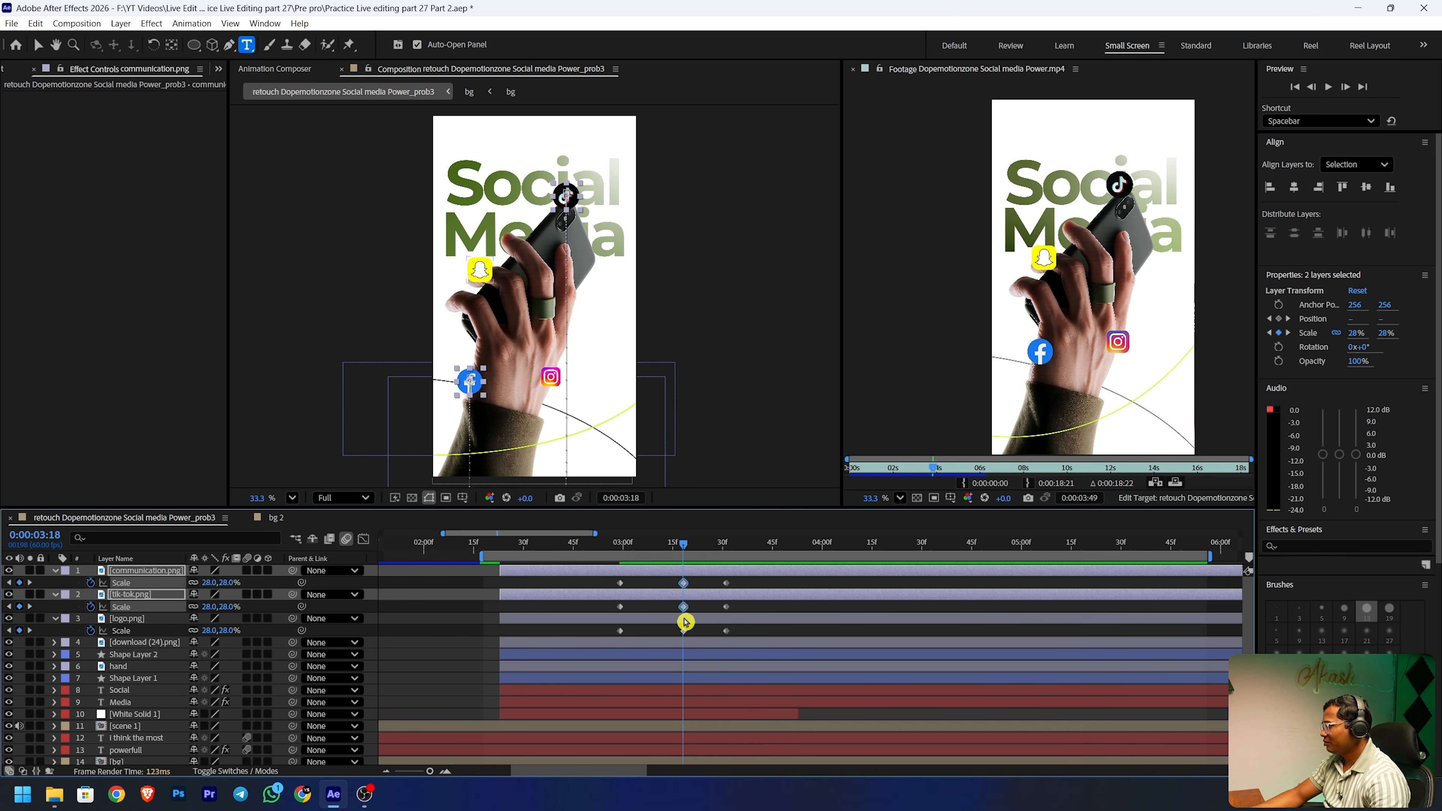
left_click(684, 629, "shift")
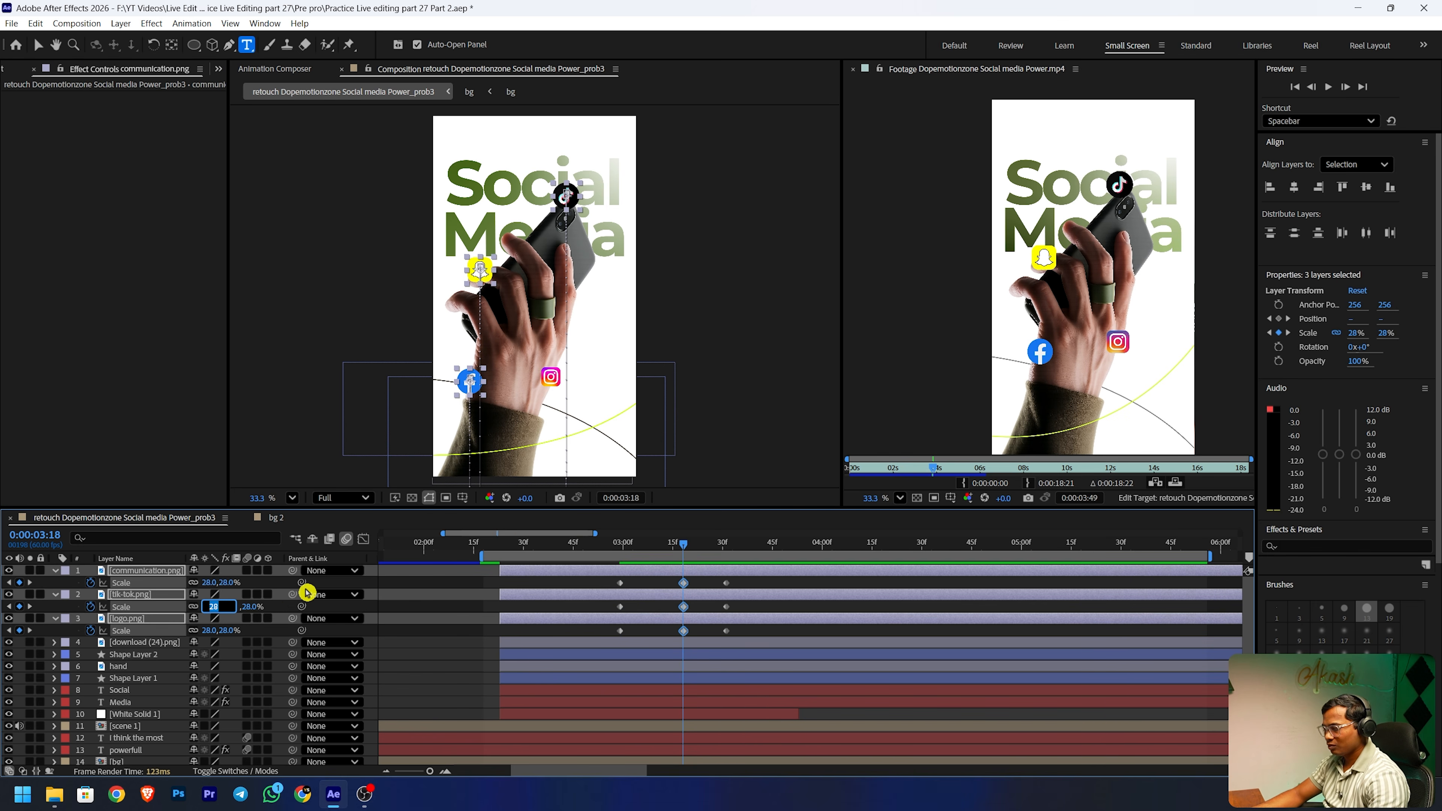
type("30")
key("Return")
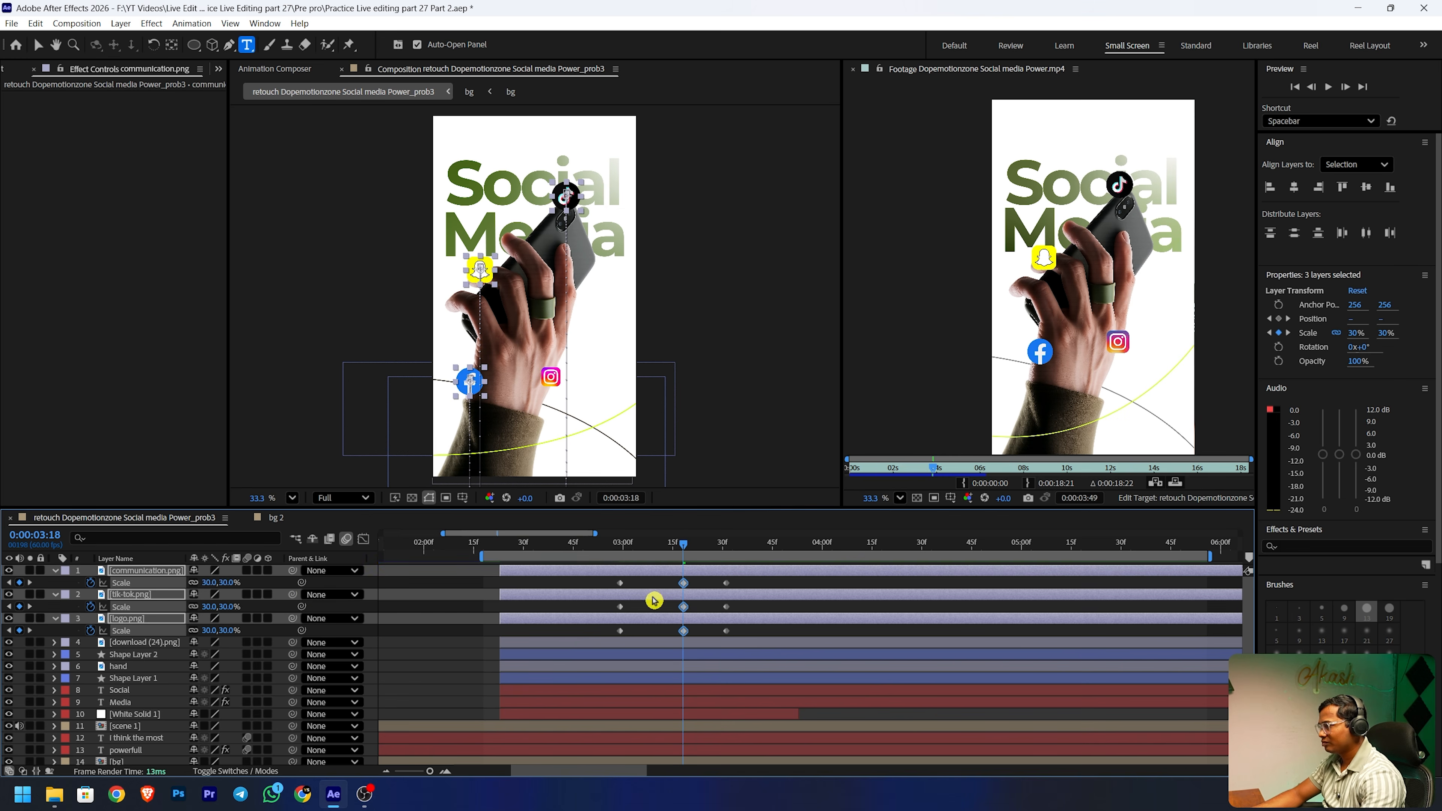
- Deselect the icon keyframes and preview the three icons popping in
left_click(620, 546)
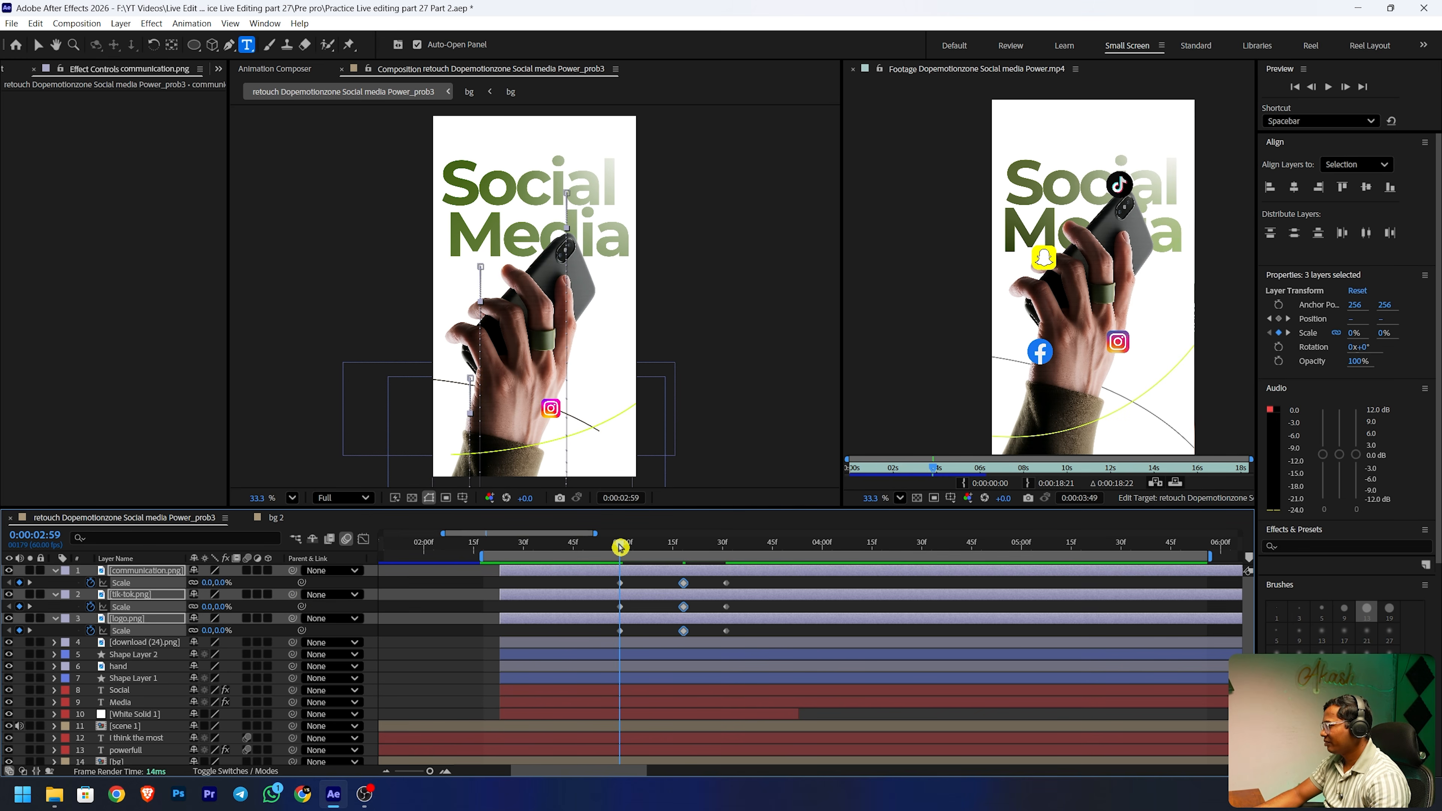
left_click(850, 680)
left_click(821, 649)
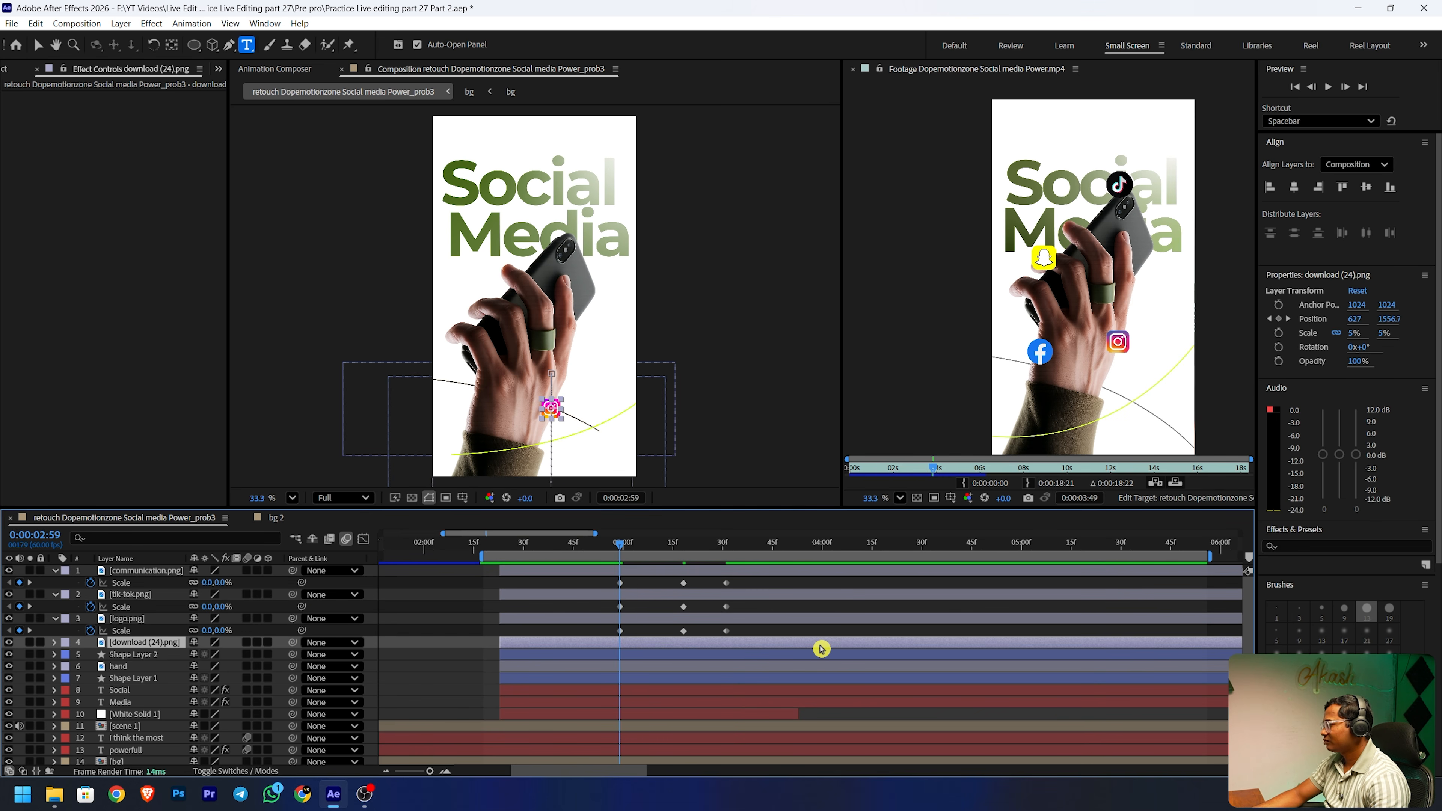
key("space")
key("space")
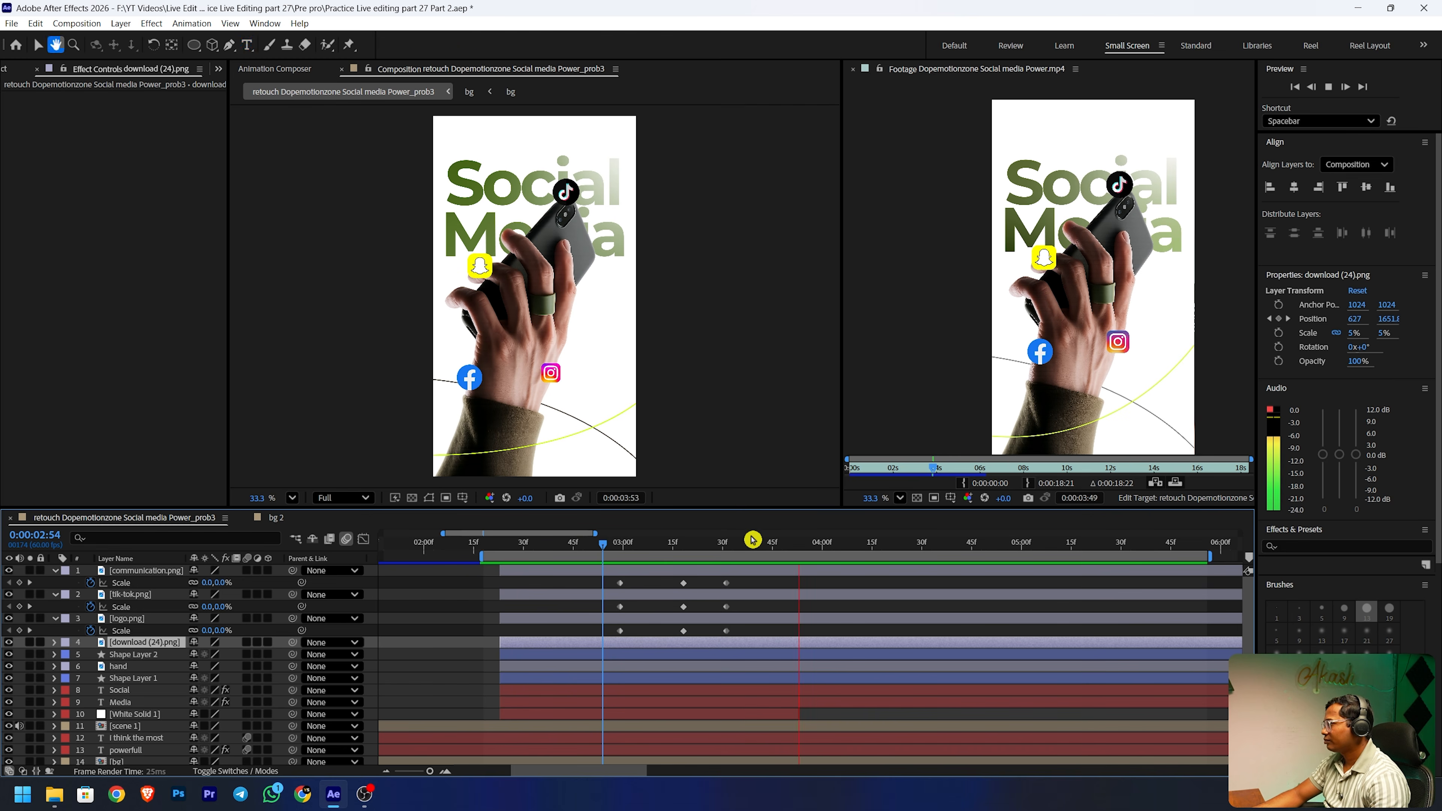
- Apply Easy Ease to all Scale keyframes of the three icons and reshape their speed curve to peak early and slow into the middle keyframe
left_click_drag(736, 577, 599, 638)
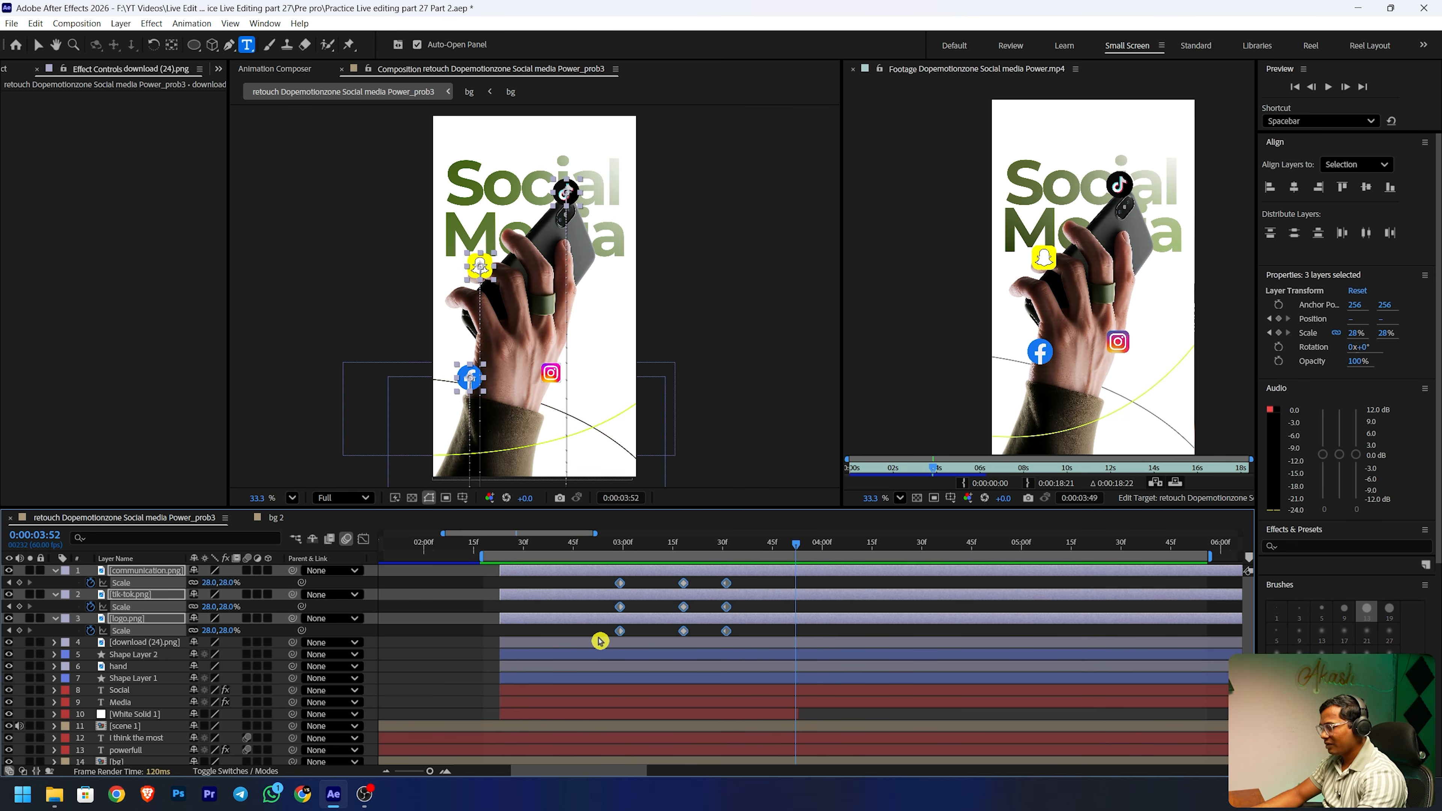
left_click(364, 539)
left_click_drag(911, 675, 401, 741)
scroll(683, 696, "up", 5)
scroll(684, 699, "down", 3)
left_click_drag(745, 639, 528, 758)
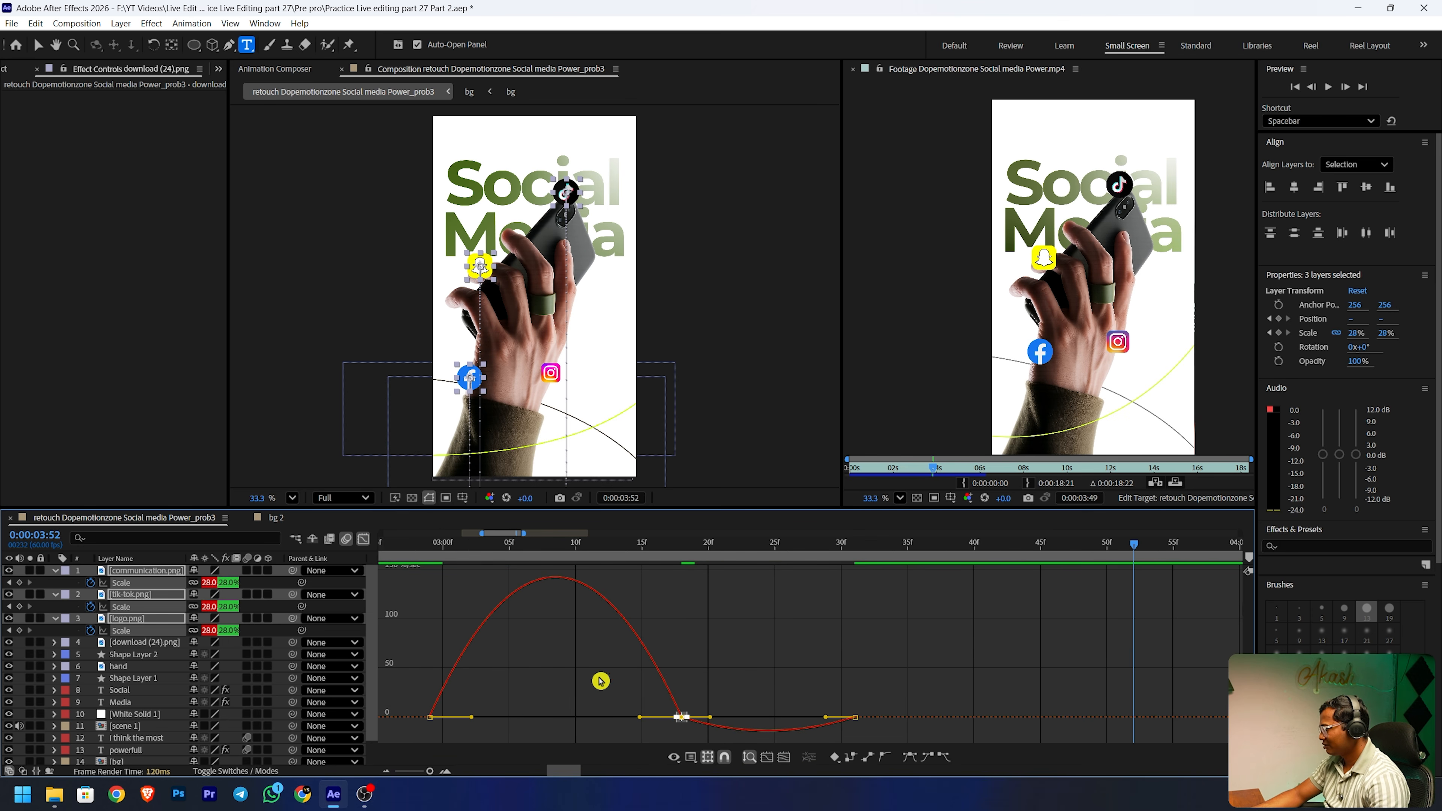
left_click_drag(640, 720, 605, 720)
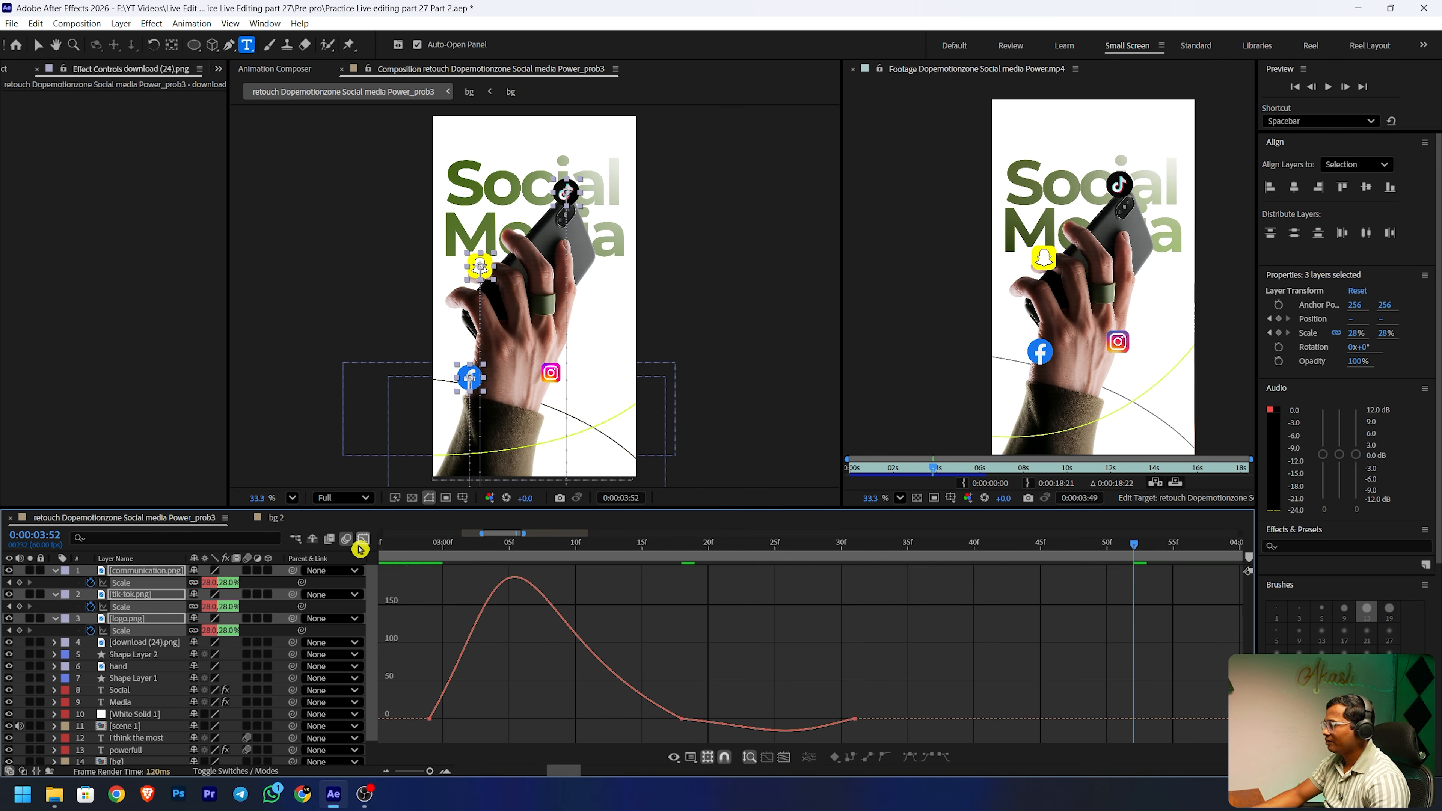
left_click(363, 538)
scroll(623, 623, "down", 3)
scroll(602, 623, "up", 1)
key("Page_Up")
key("Page_Up")
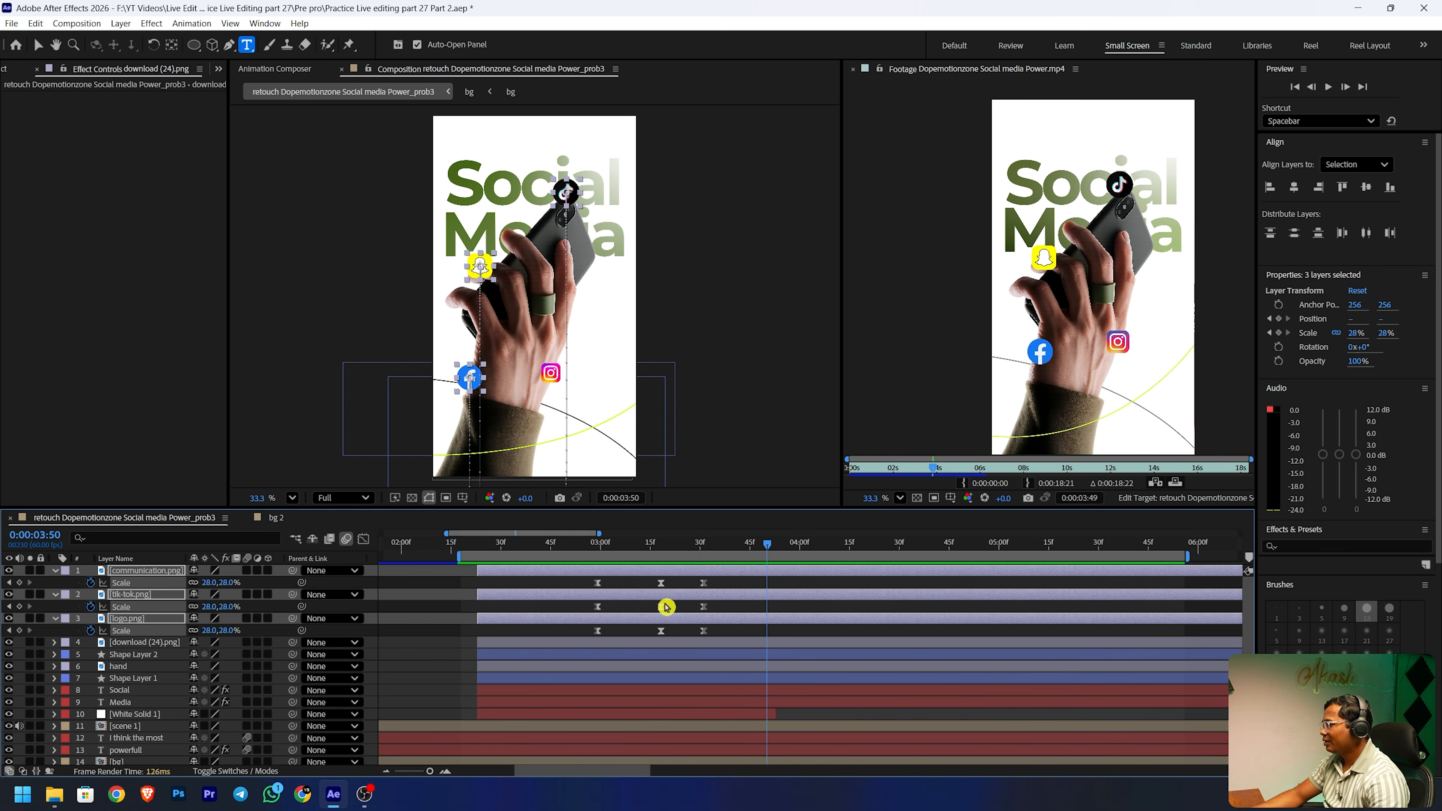
- Reveal the Scale of the download (24).png icon layer and give it eased keyframes at the same three times as the other icons
left_click(55, 643)
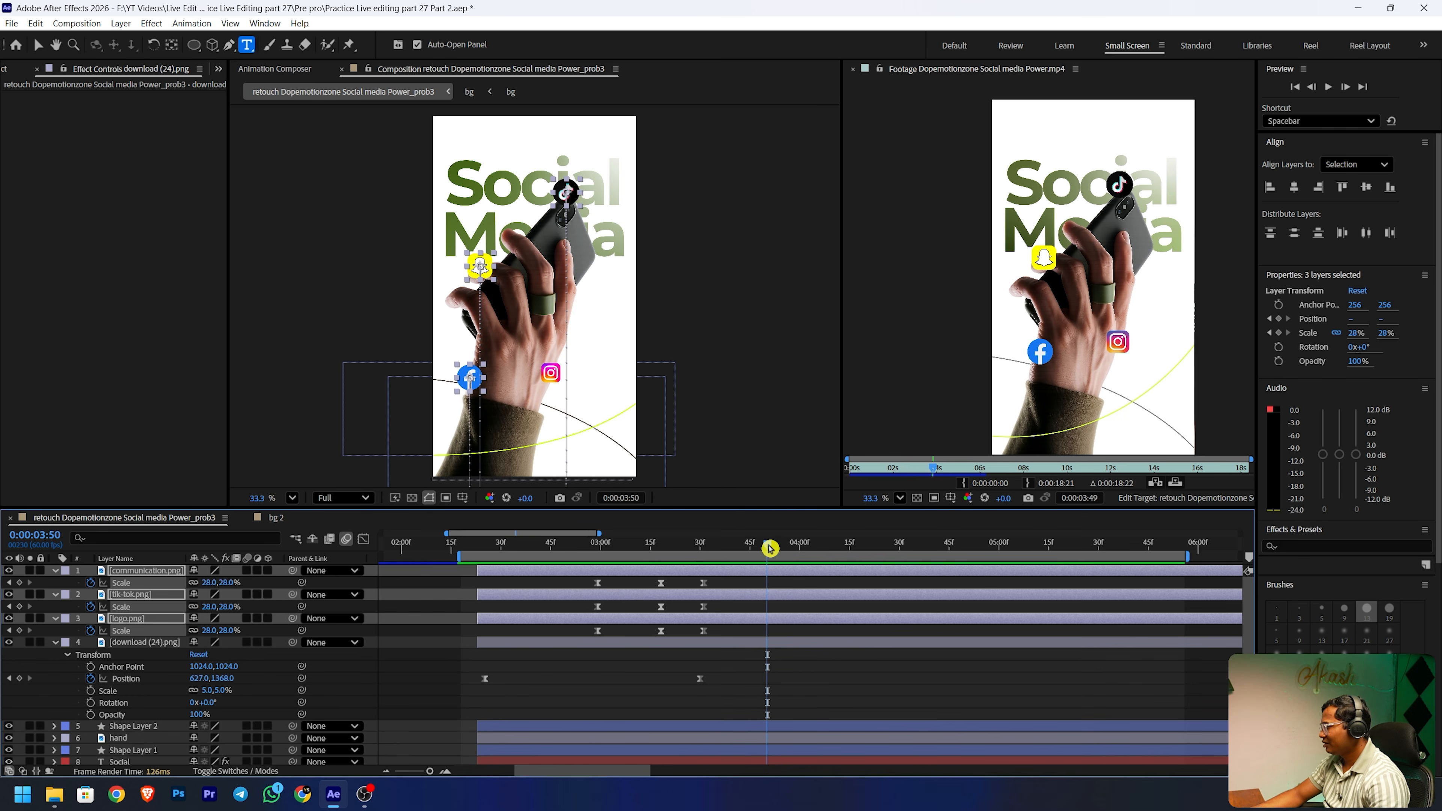
left_click(133, 644)
key("s")
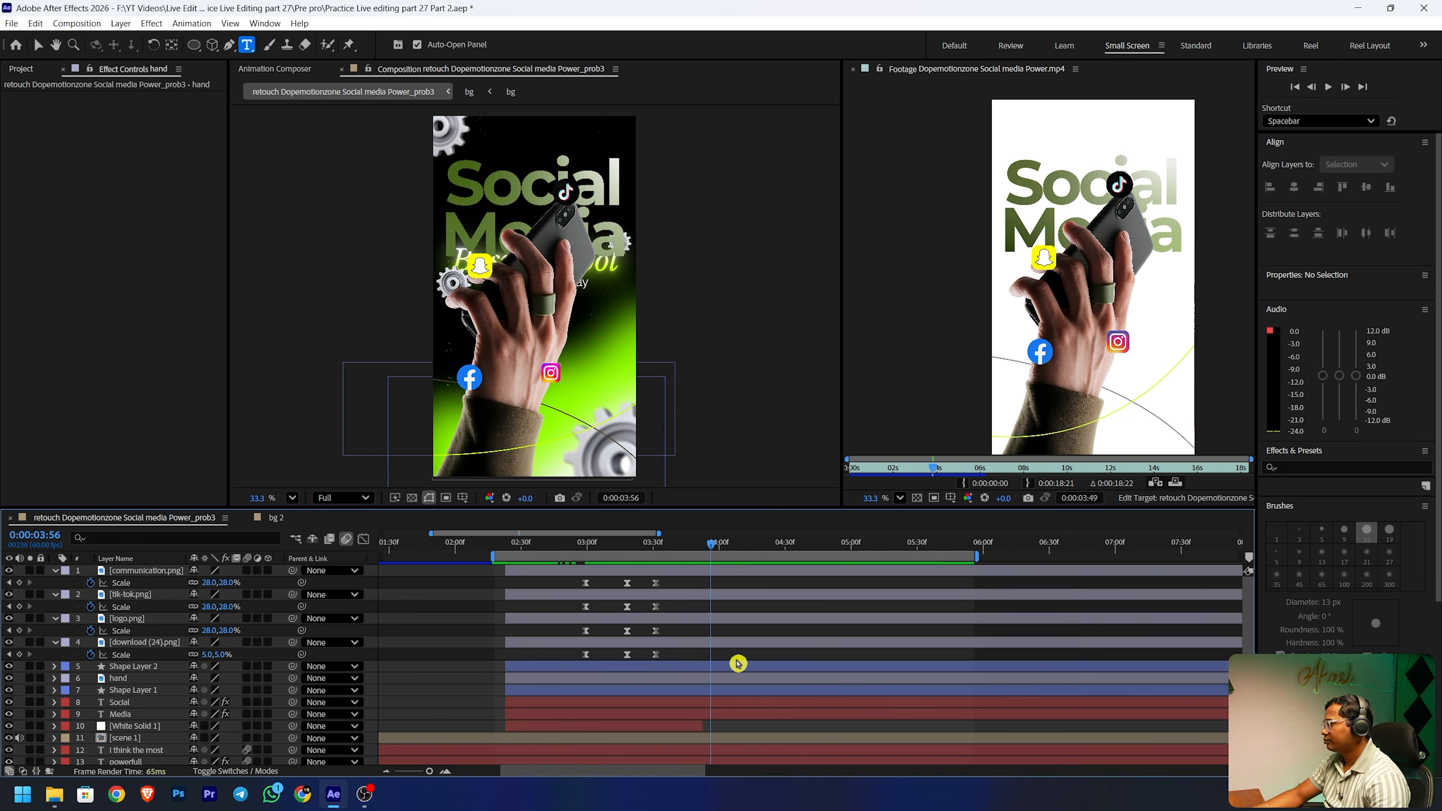
- Pre-compose the ten layers from communication.png to White Solid 1 as "scene 2", moving all attributes into the new composition
scroll(687, 572, "down", 2)
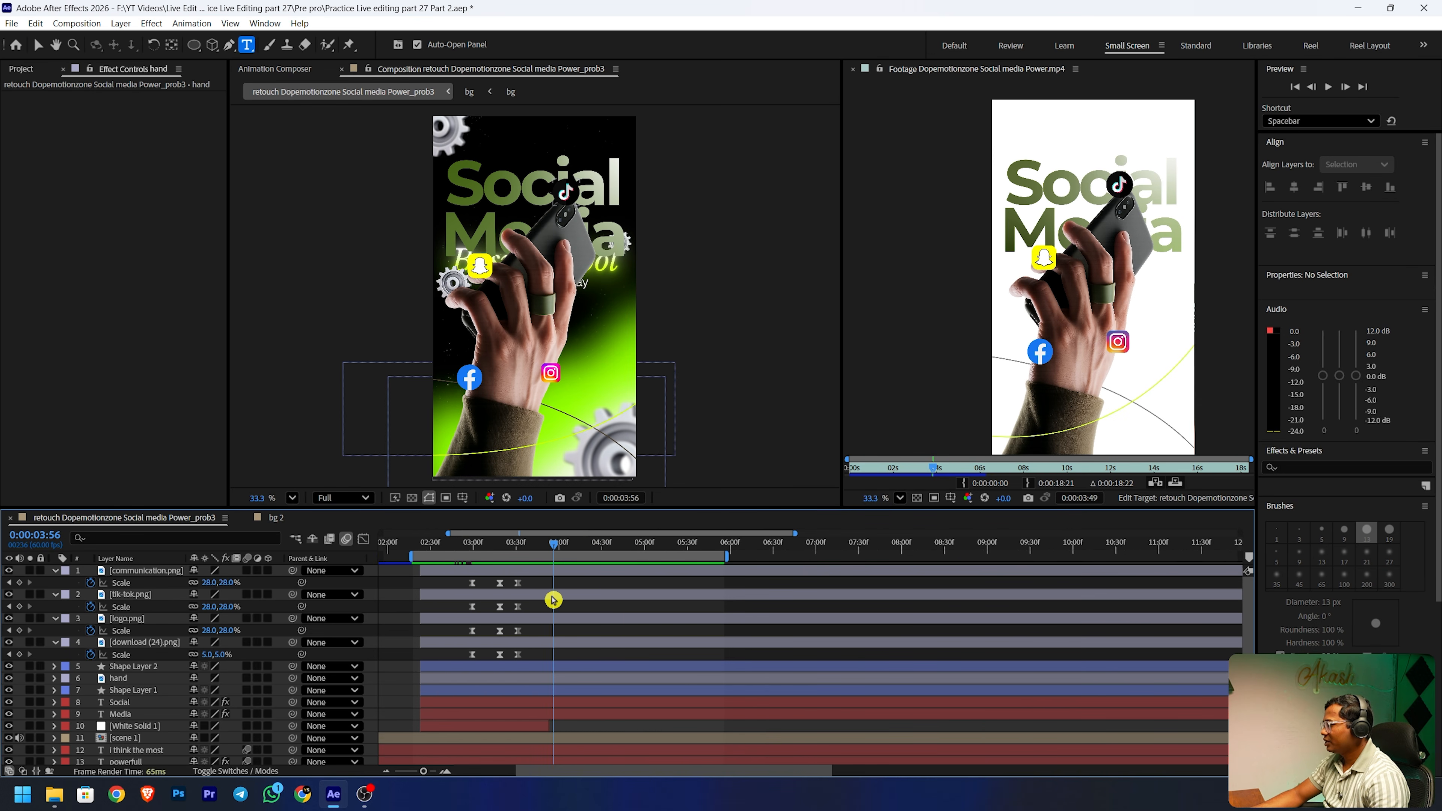
left_click_drag(556, 548, 550, 547)
left_click(157, 728)
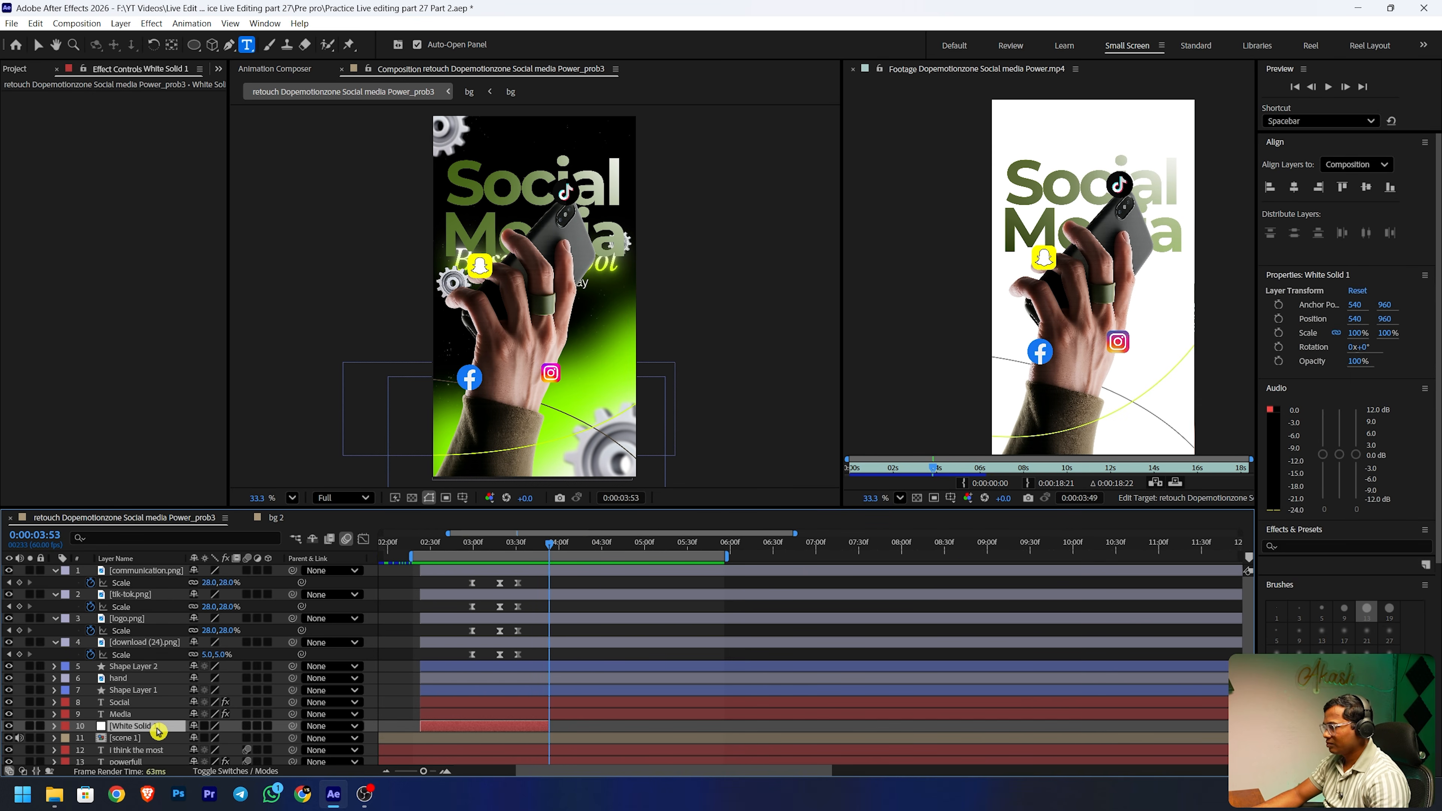
left_click(150, 571, "shift")
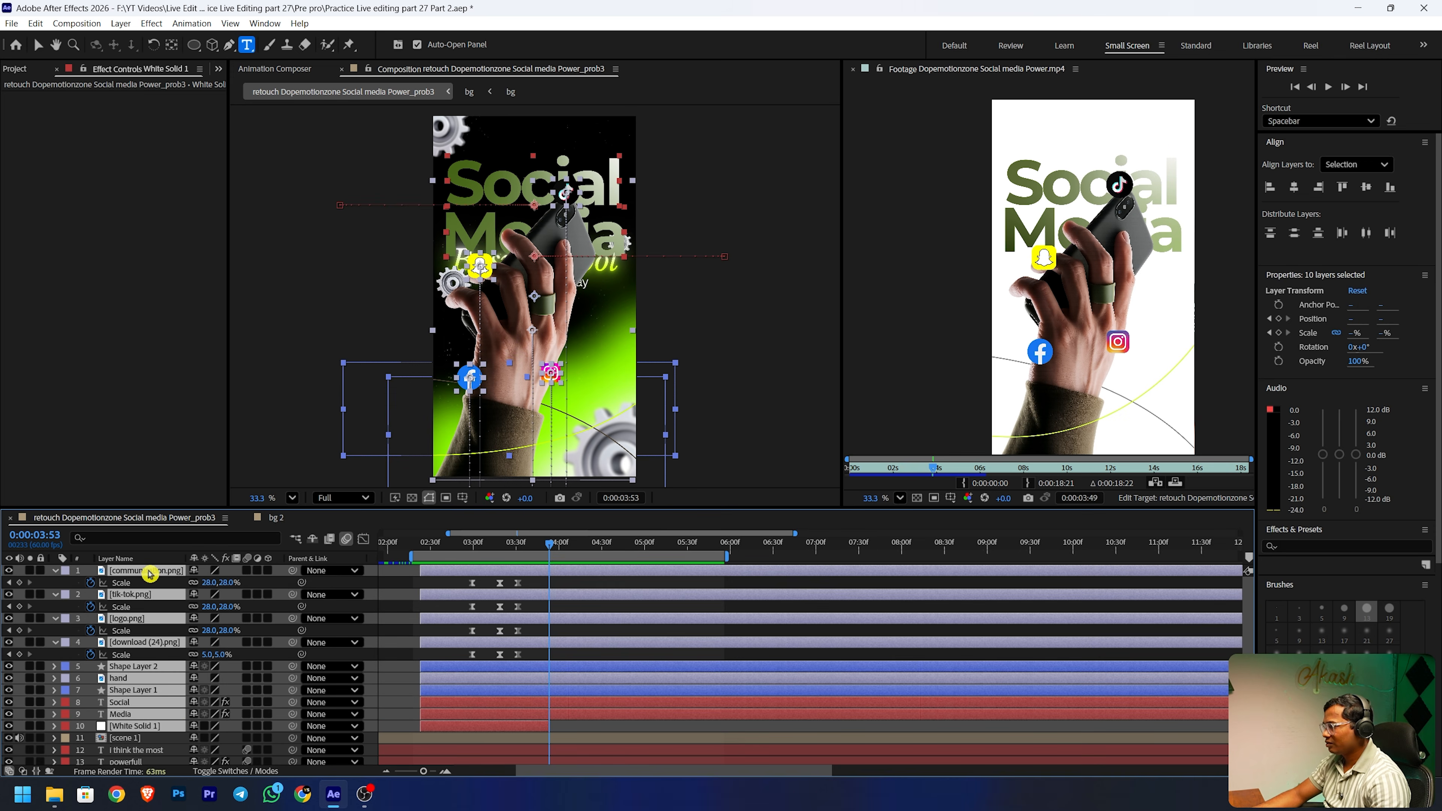
right_click(177, 712)
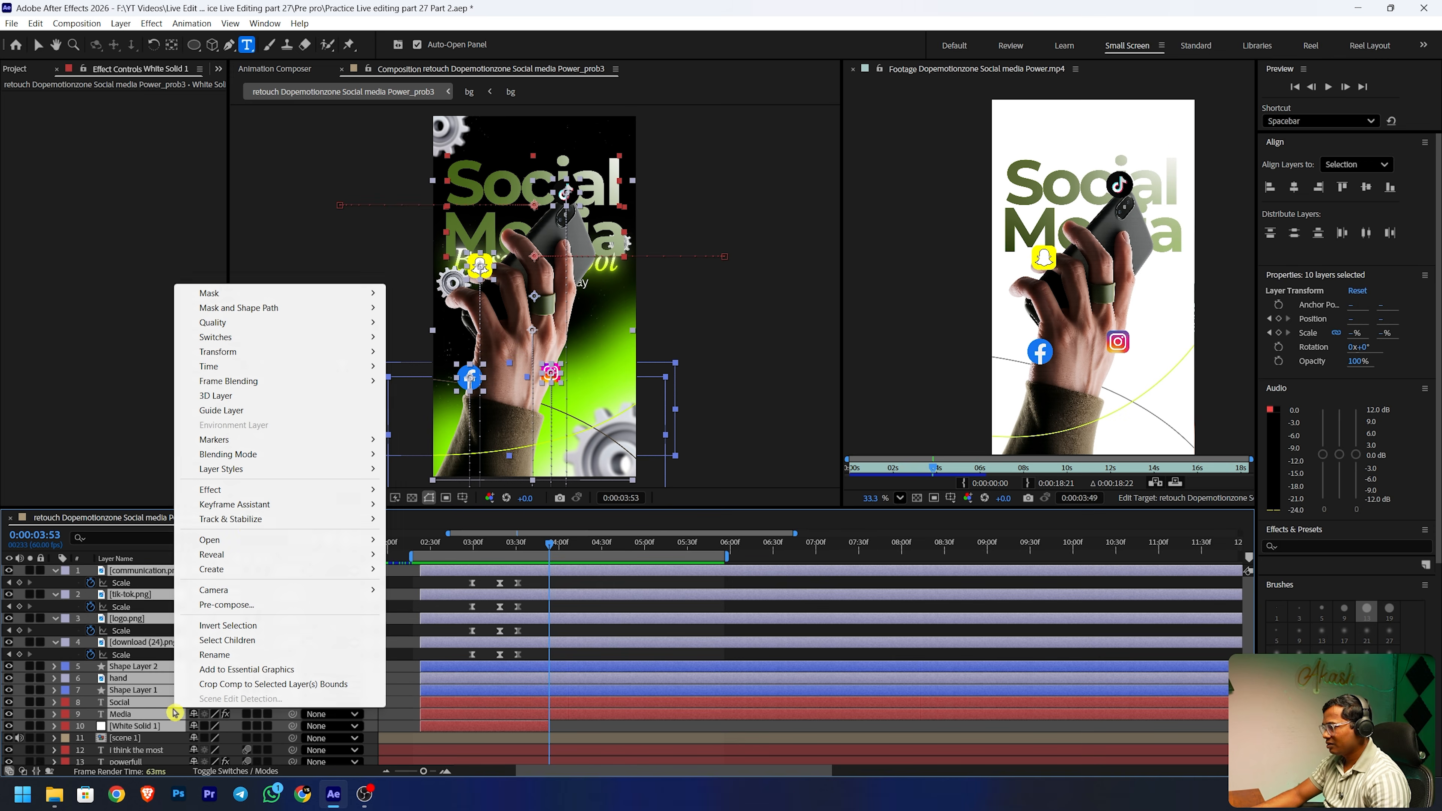
left_click(246, 604)
type("scene 2")
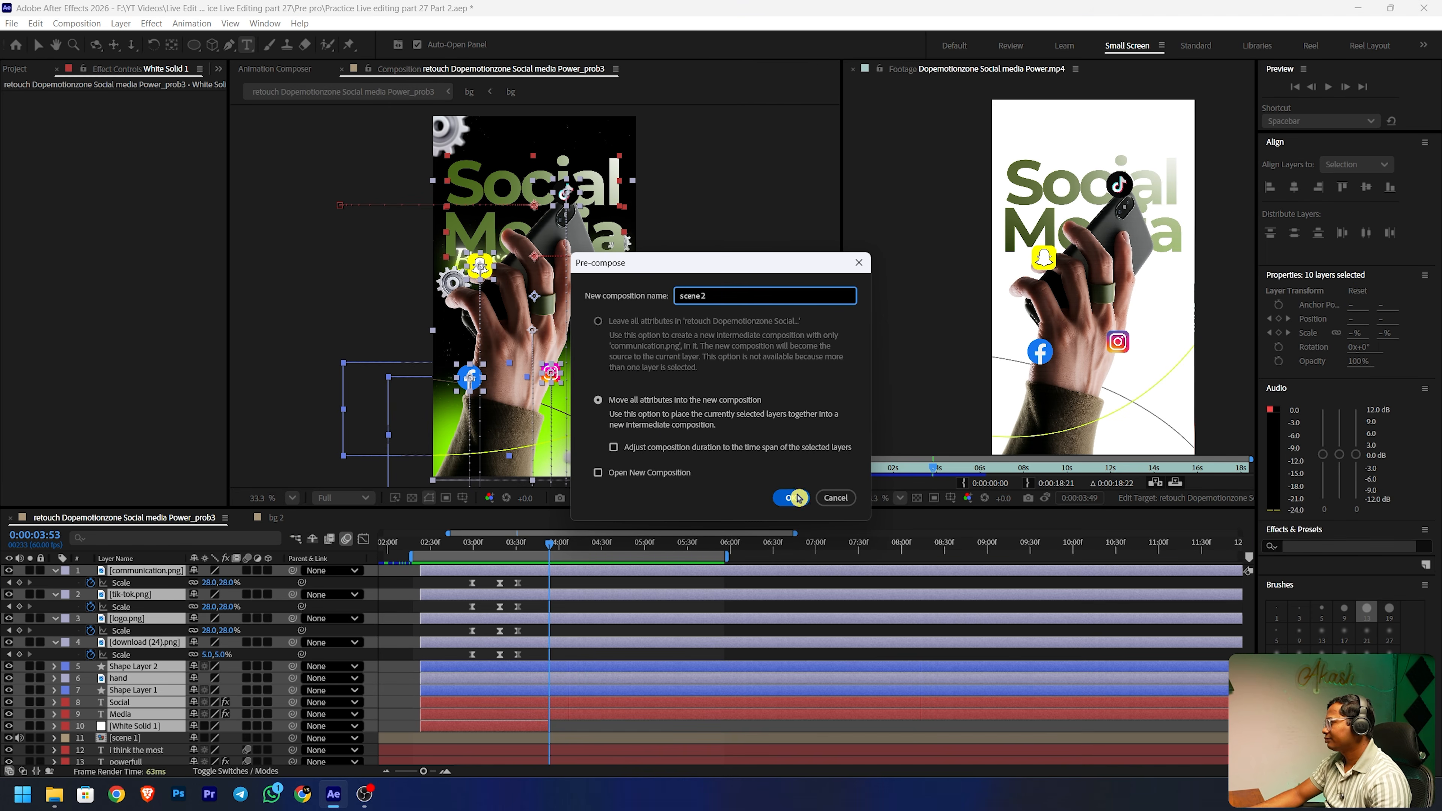
left_click(801, 502)
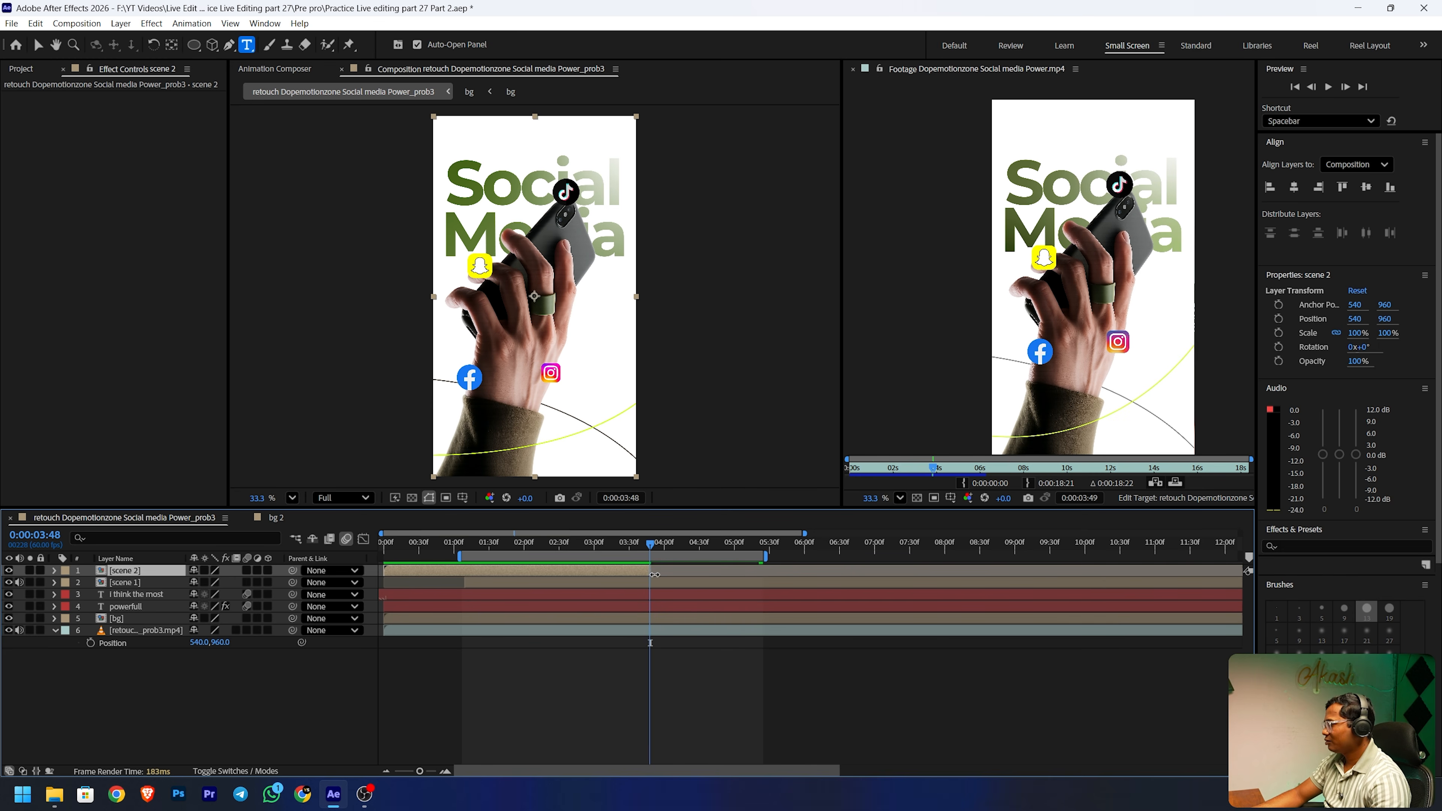
- Trim the end of the scene 1 layer to 0:00:03:48
left_click(661, 585)
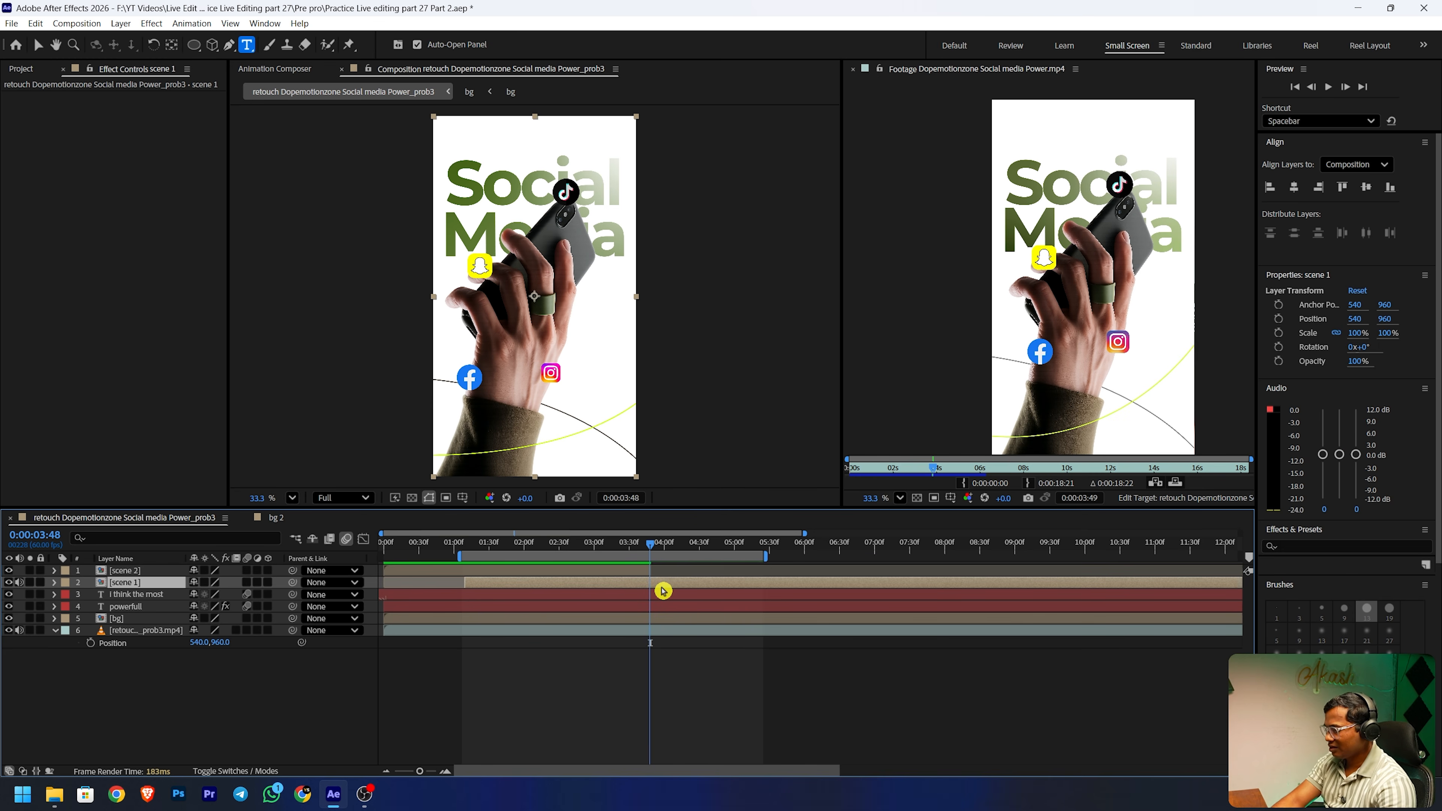
key("alt+bracketright")
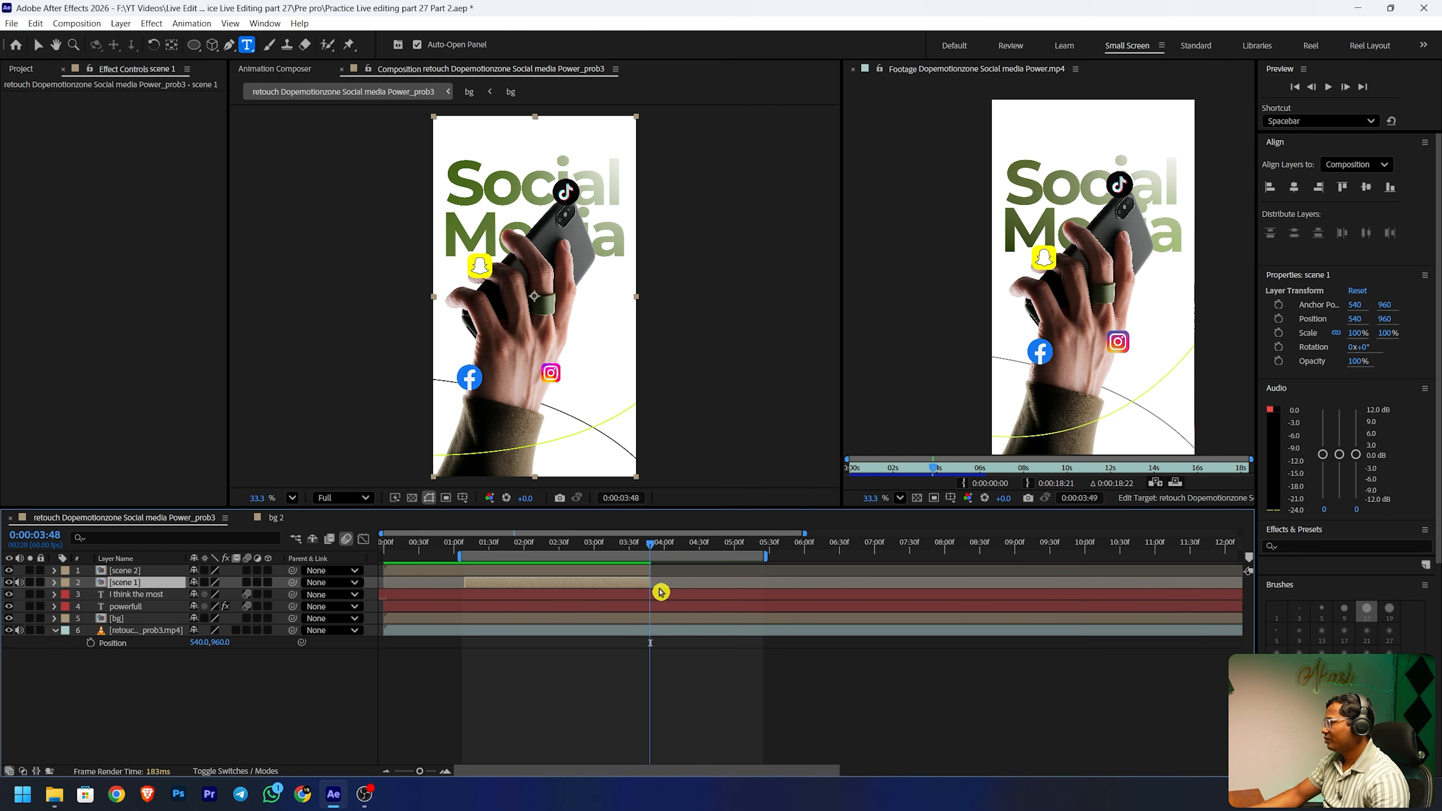
left_click(627, 544)
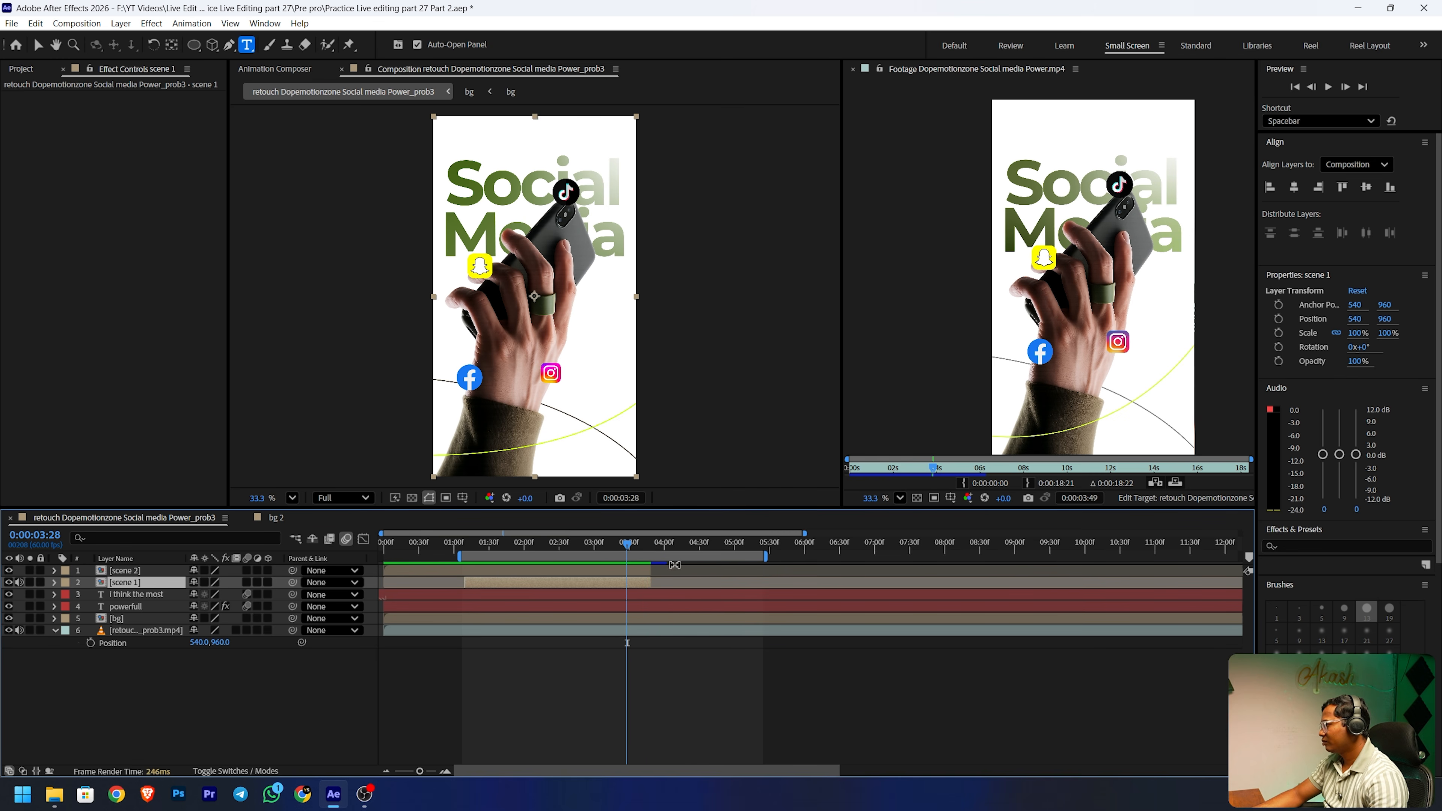
- Trim the end of the "i think the most", "powerfull" and bg layers to 0:00:03:49 and preview the cut
key("space")
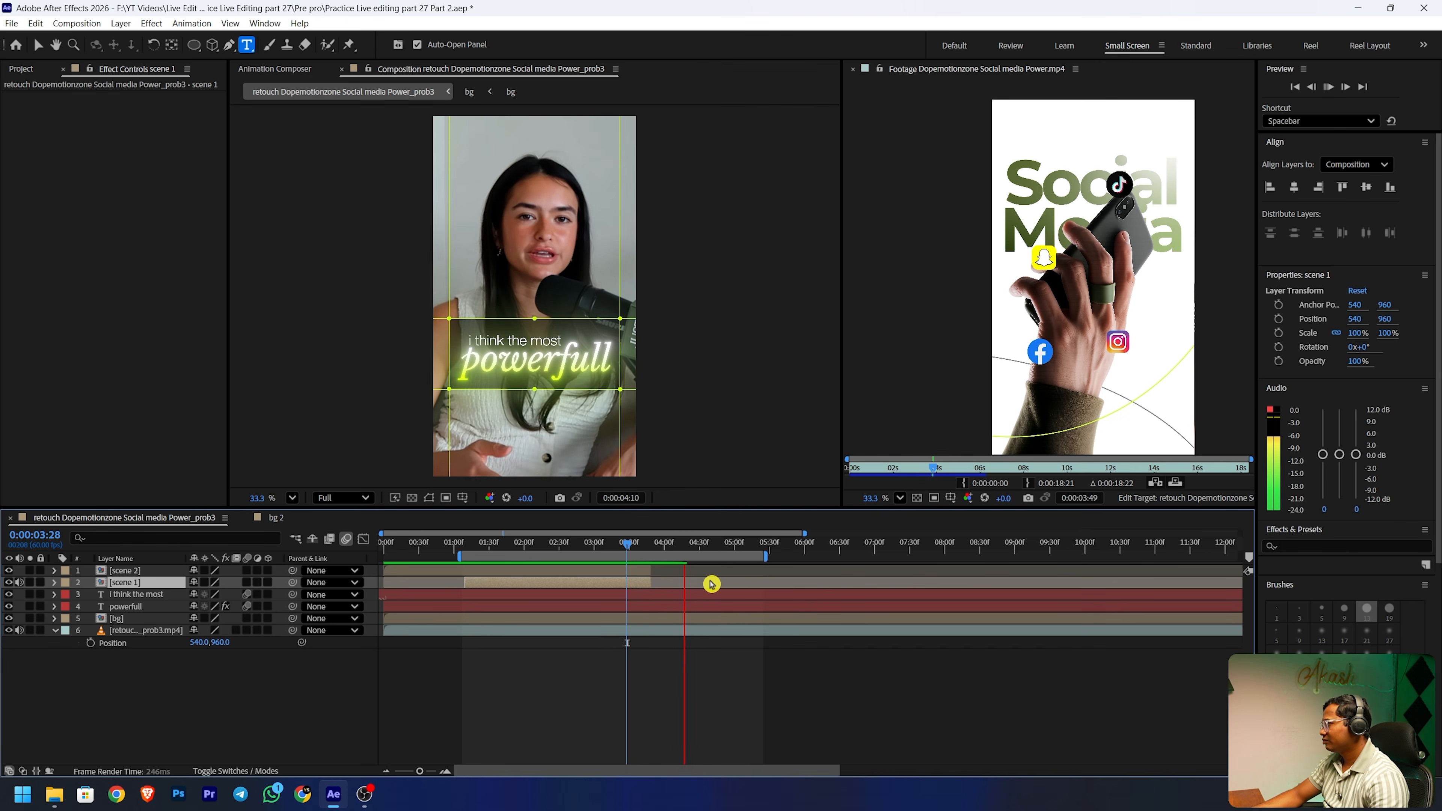
key("space")
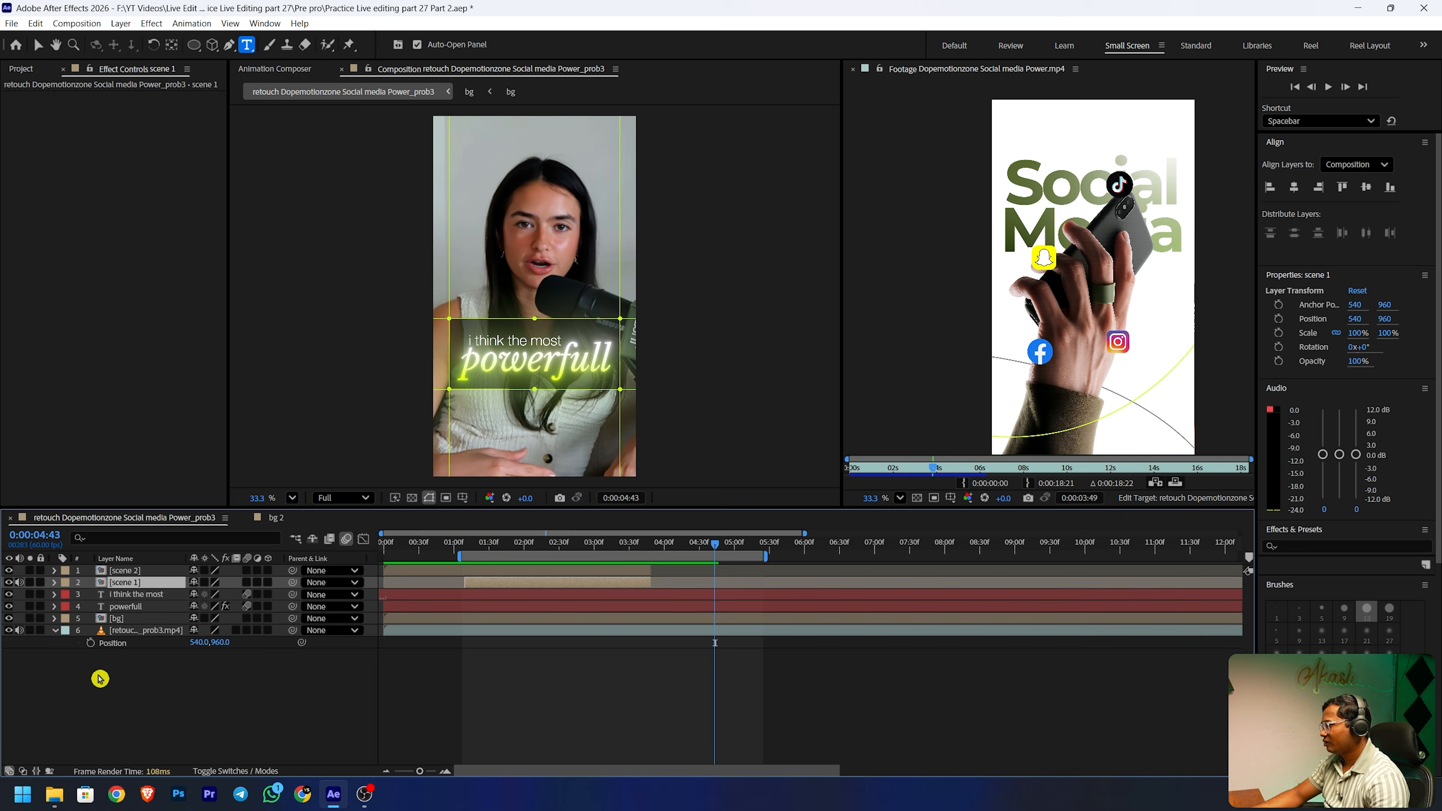
left_click(145, 619)
left_click_drag(720, 544, 656, 547)
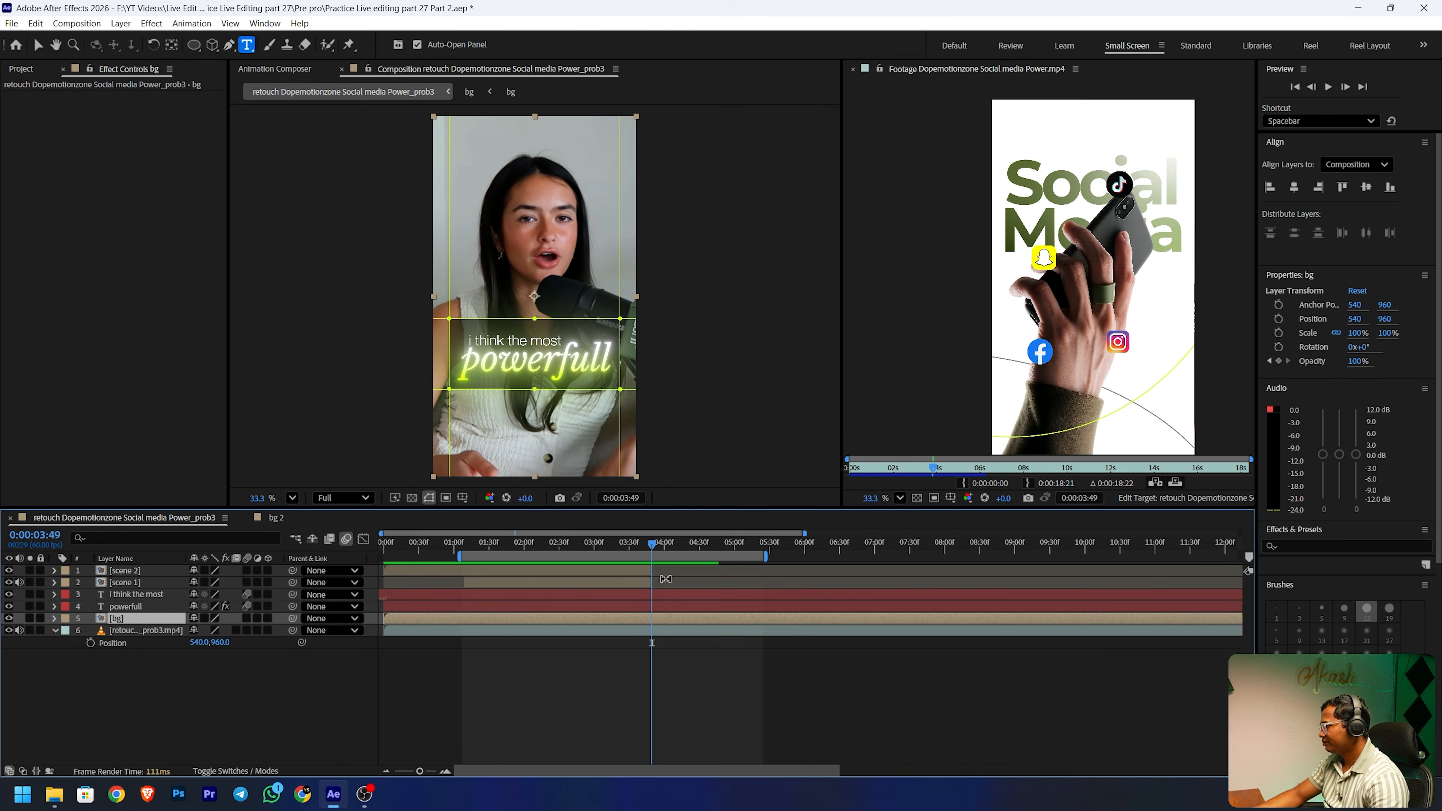
left_click(669, 595, "shift")
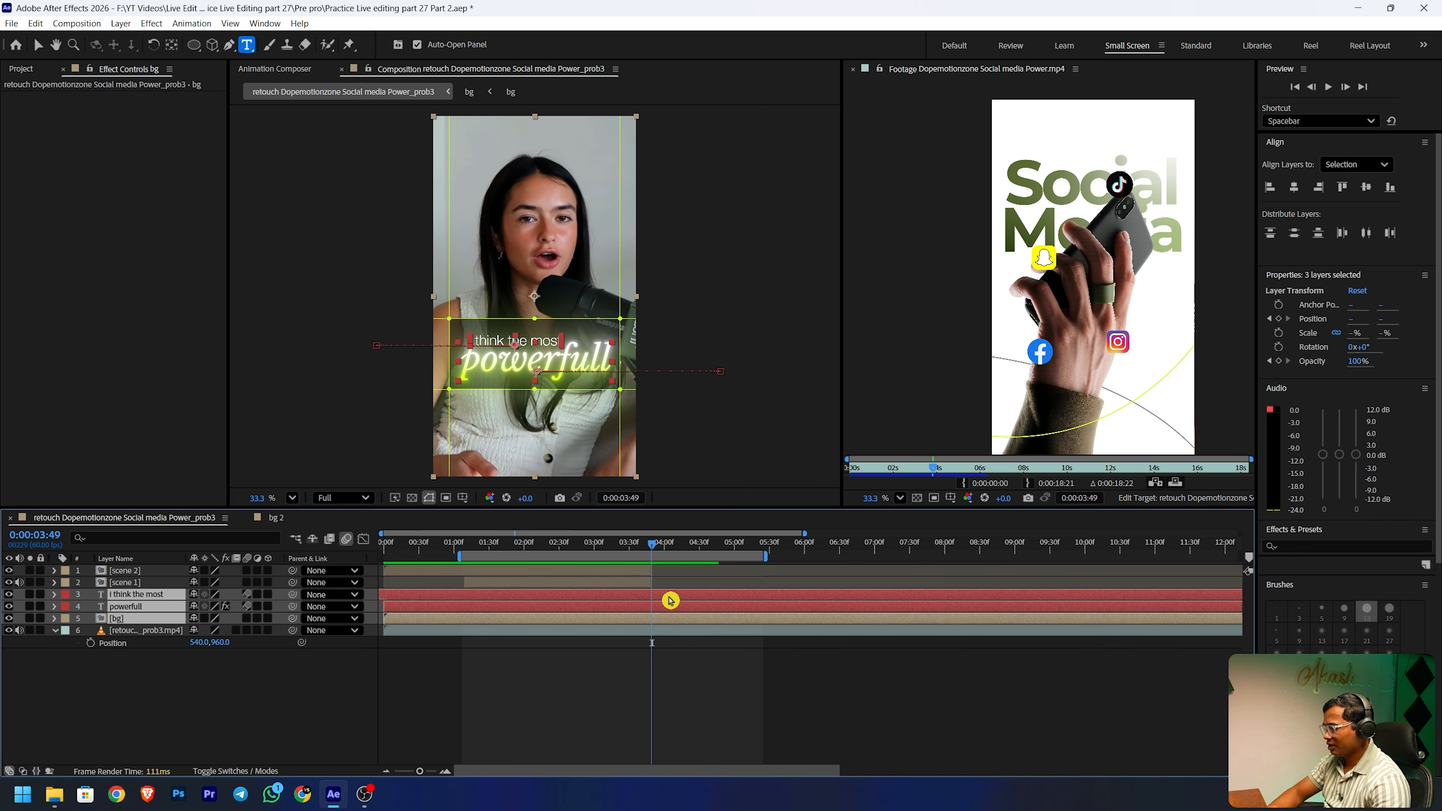
key("alt+]")
left_click(683, 585)
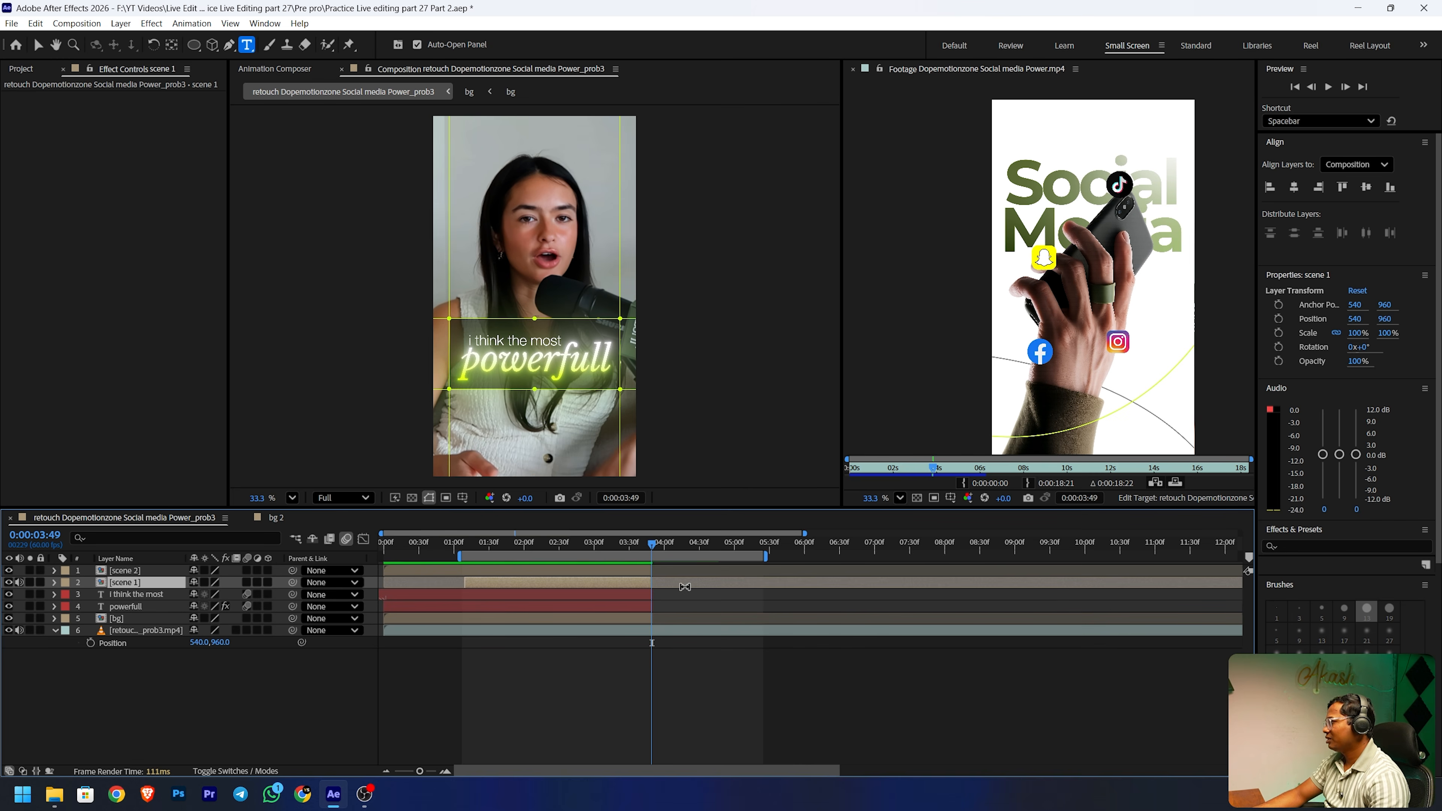
left_click_drag(653, 543, 624, 545)
key("space")
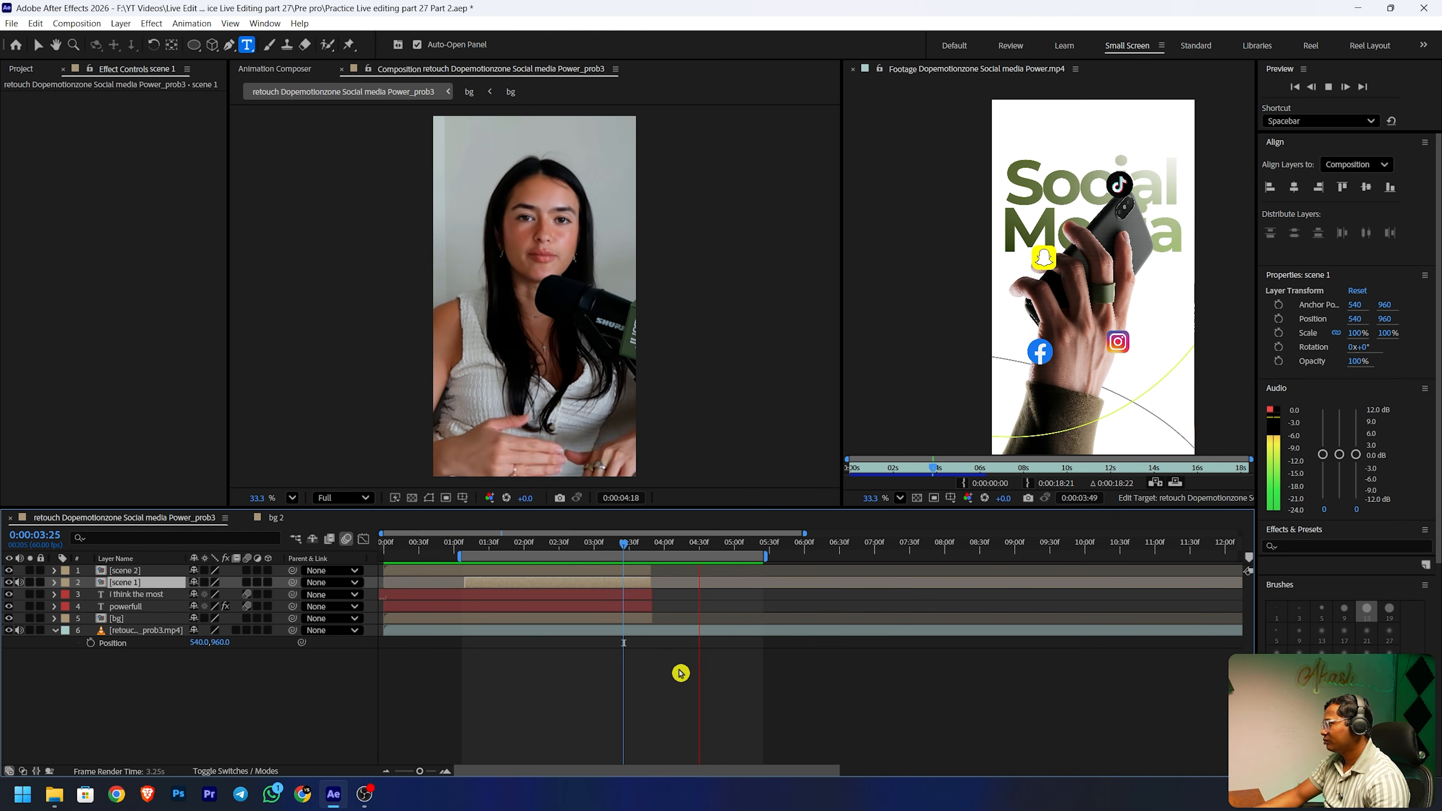
key("space")
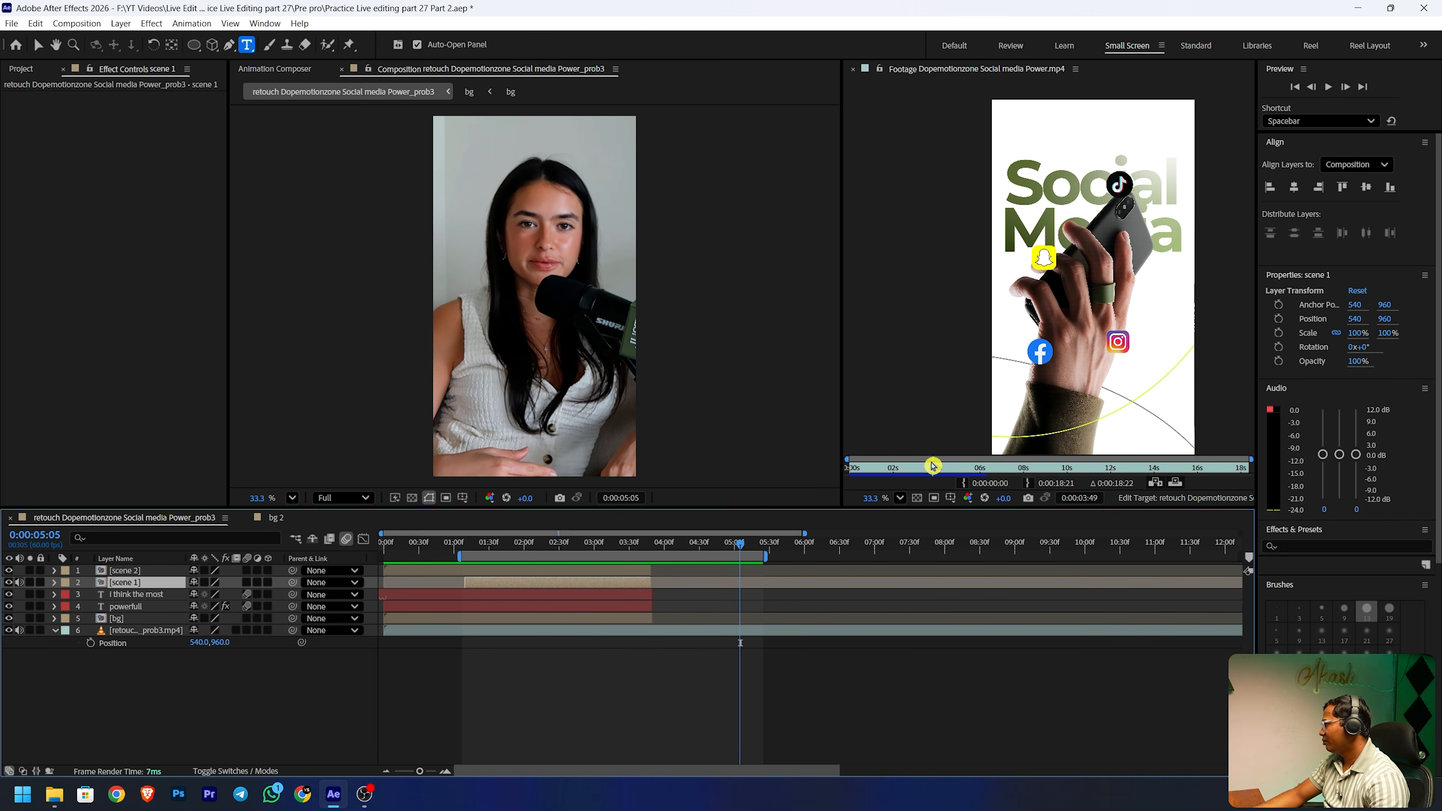
- Find the "Not only for" caption in the reference and extend the bg and both caption text layers to the end of the work area
key("v")
mouse_move(933, 466)
left_mouse_down()
mouse_move(952, 460)
mouse_move(937, 460)
left_mouse_up()
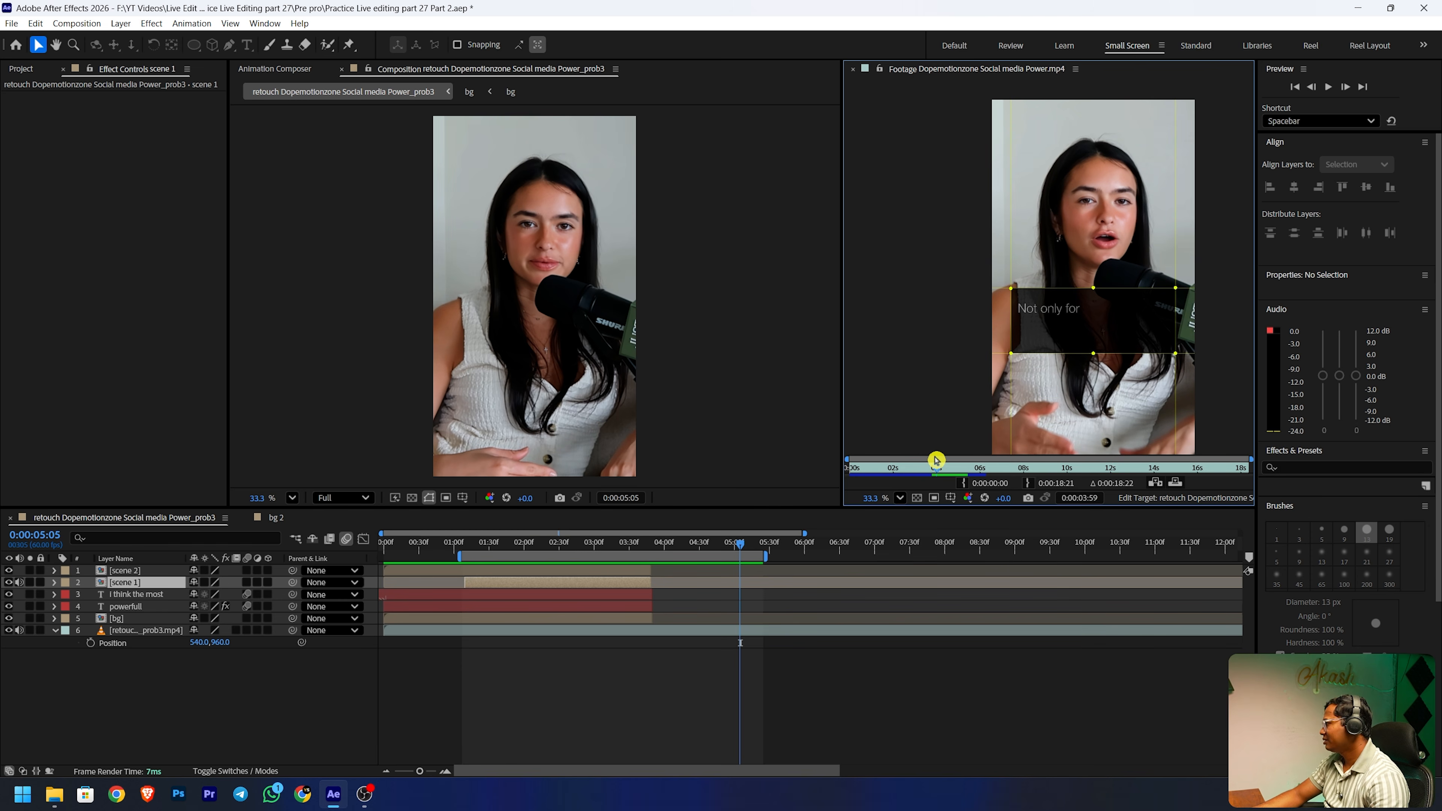
left_click_drag(652, 617, 763, 606)
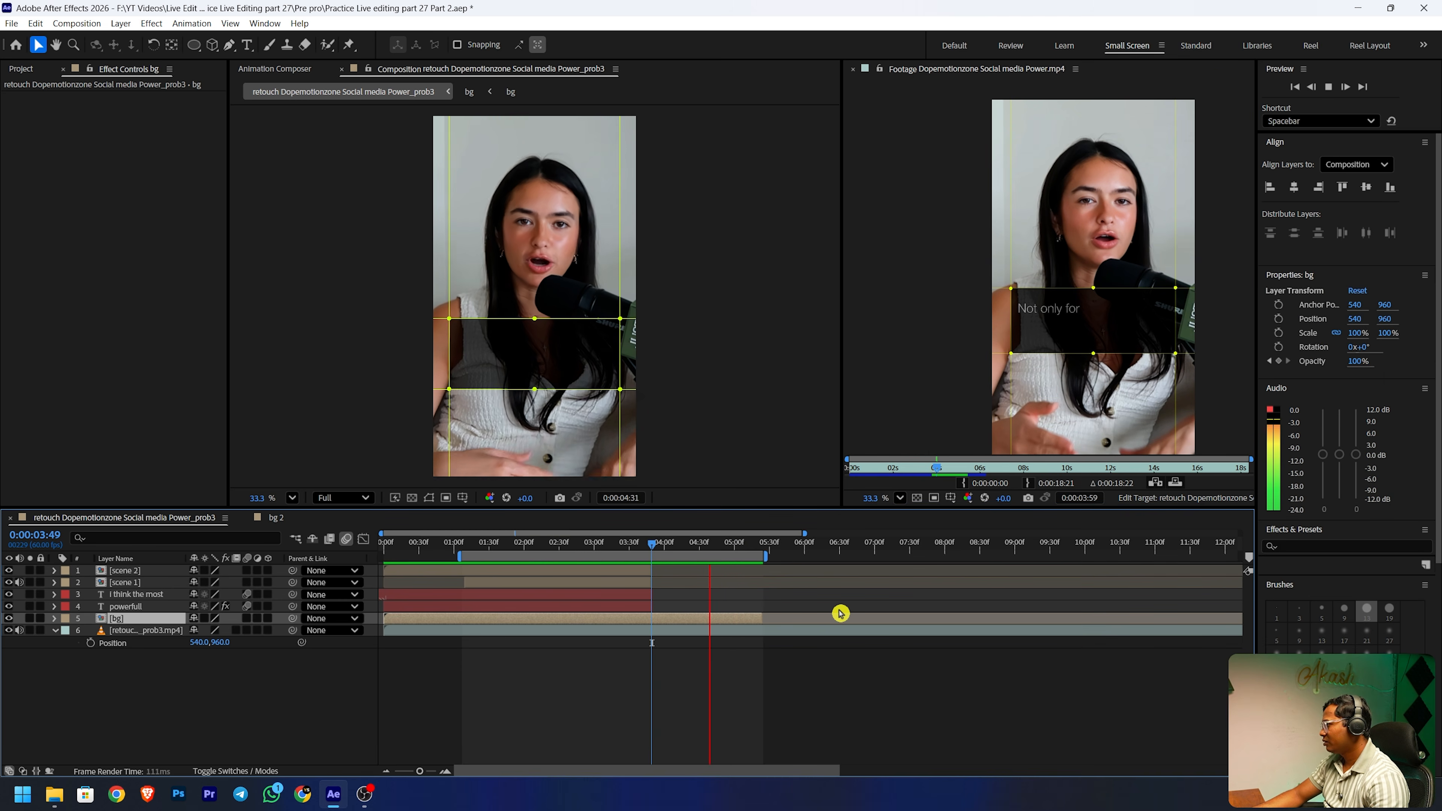
key("space")
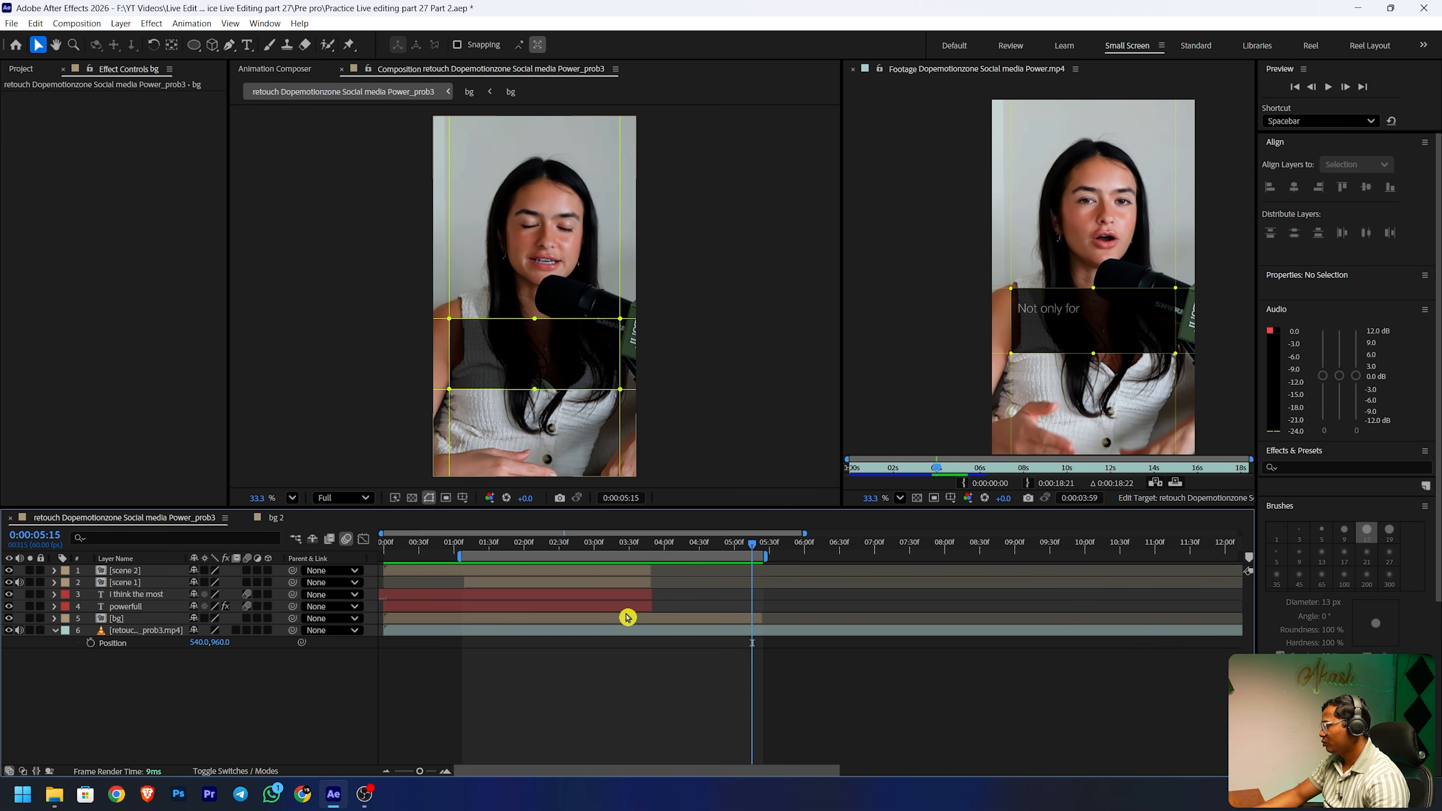
left_click(606, 609)
left_click_drag(649, 609, 754, 608)
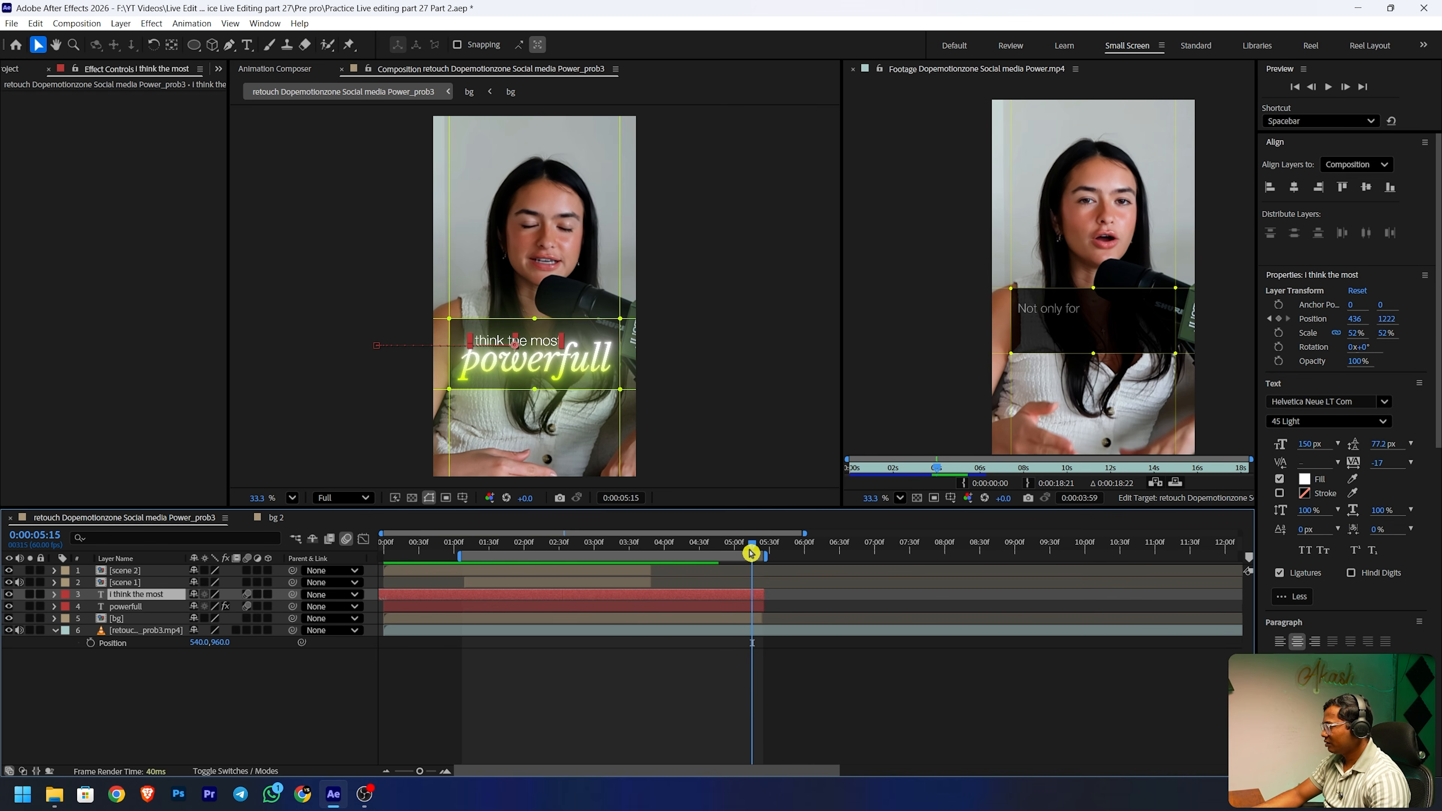
- Split the two caption text layers and bg at 0:00:03:49 and move the second parts to the top of the layer stack
left_click_drag(751, 553, 651, 553)
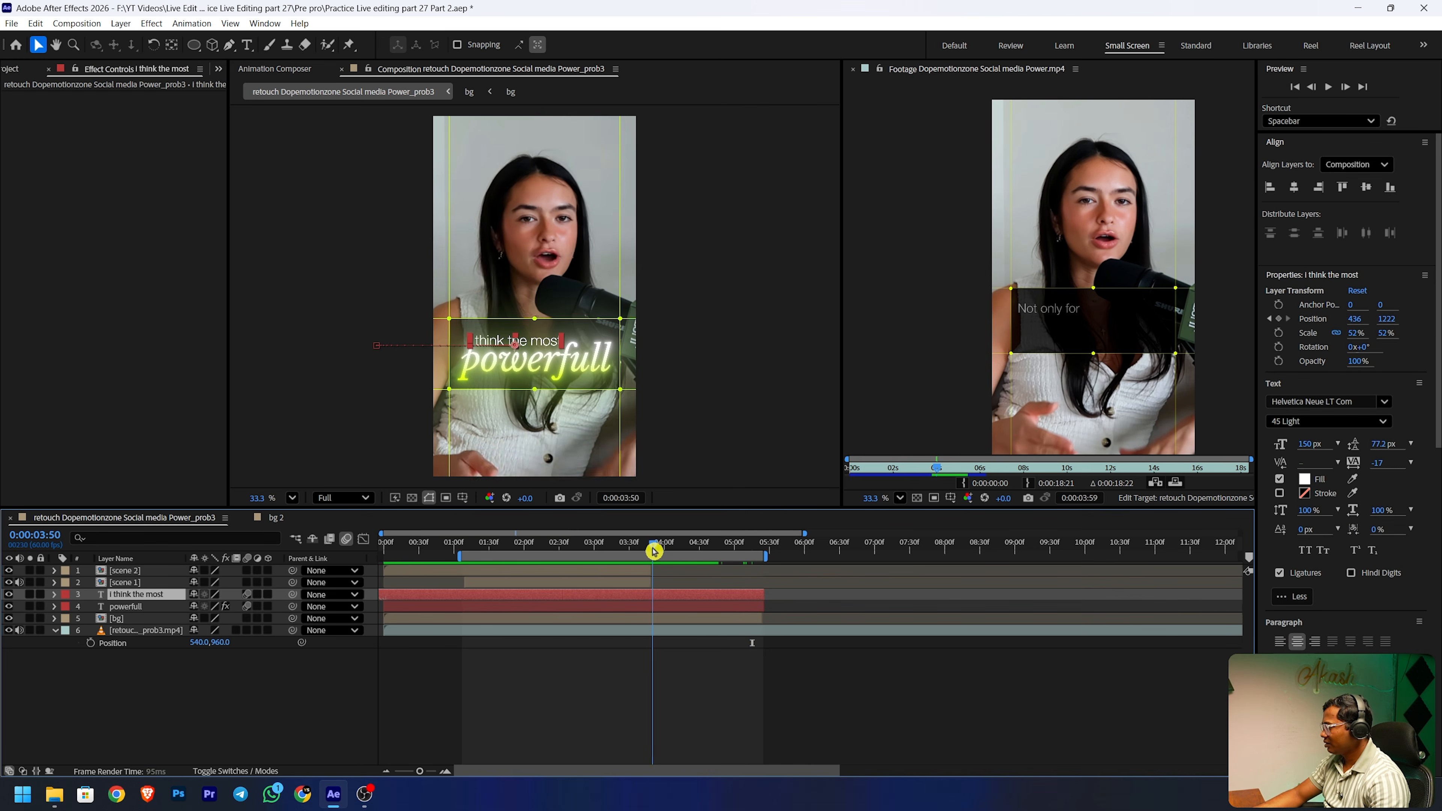
left_click(672, 619, "shift")
key("ctrl+shift+d")
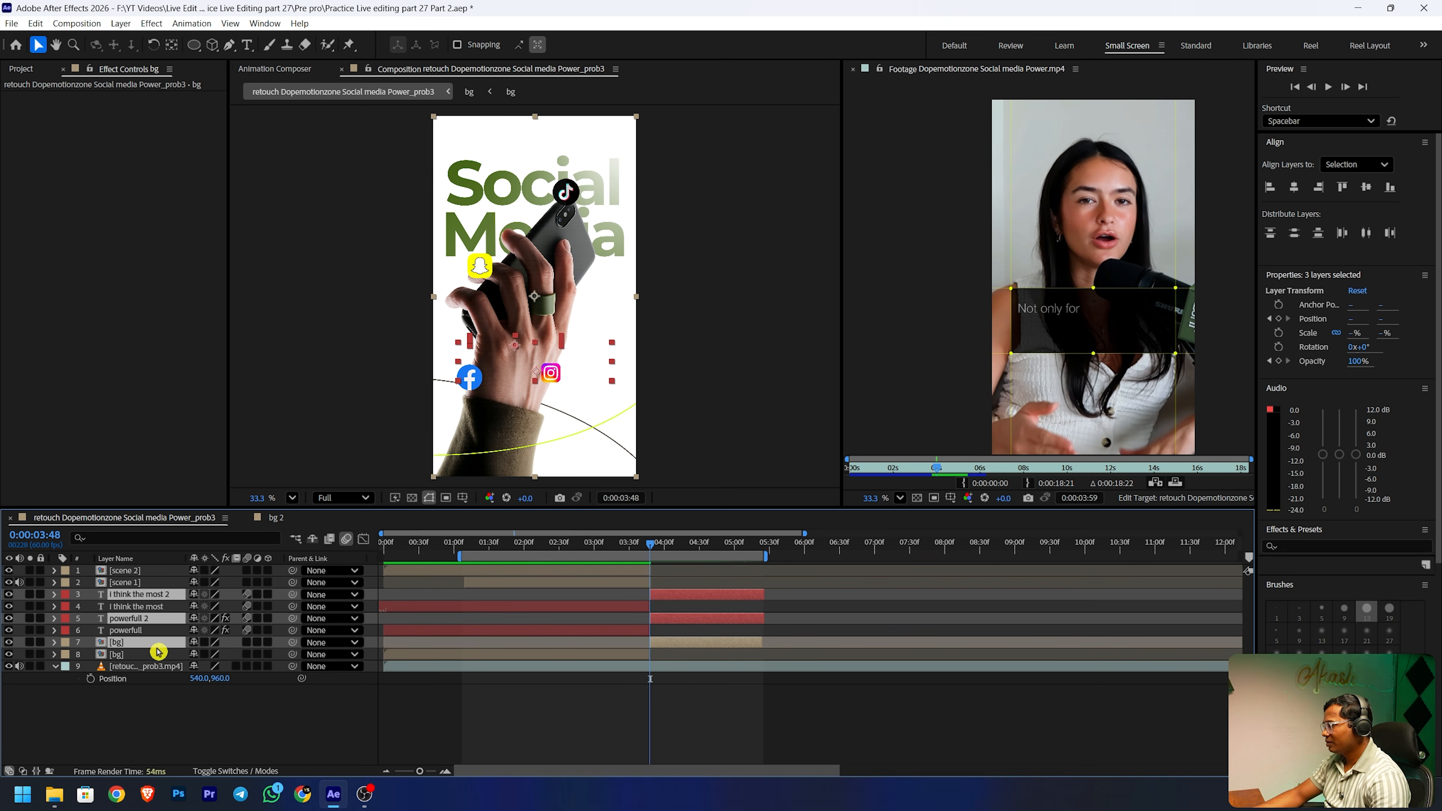
left_click_drag(157, 650, 176, 569)
- Fade in the upper bg layer with Opacity keyframes of 0% at 0:00:03:49 and 100% at about 0:00:03:53
scroll(812, 672, "up", 4)
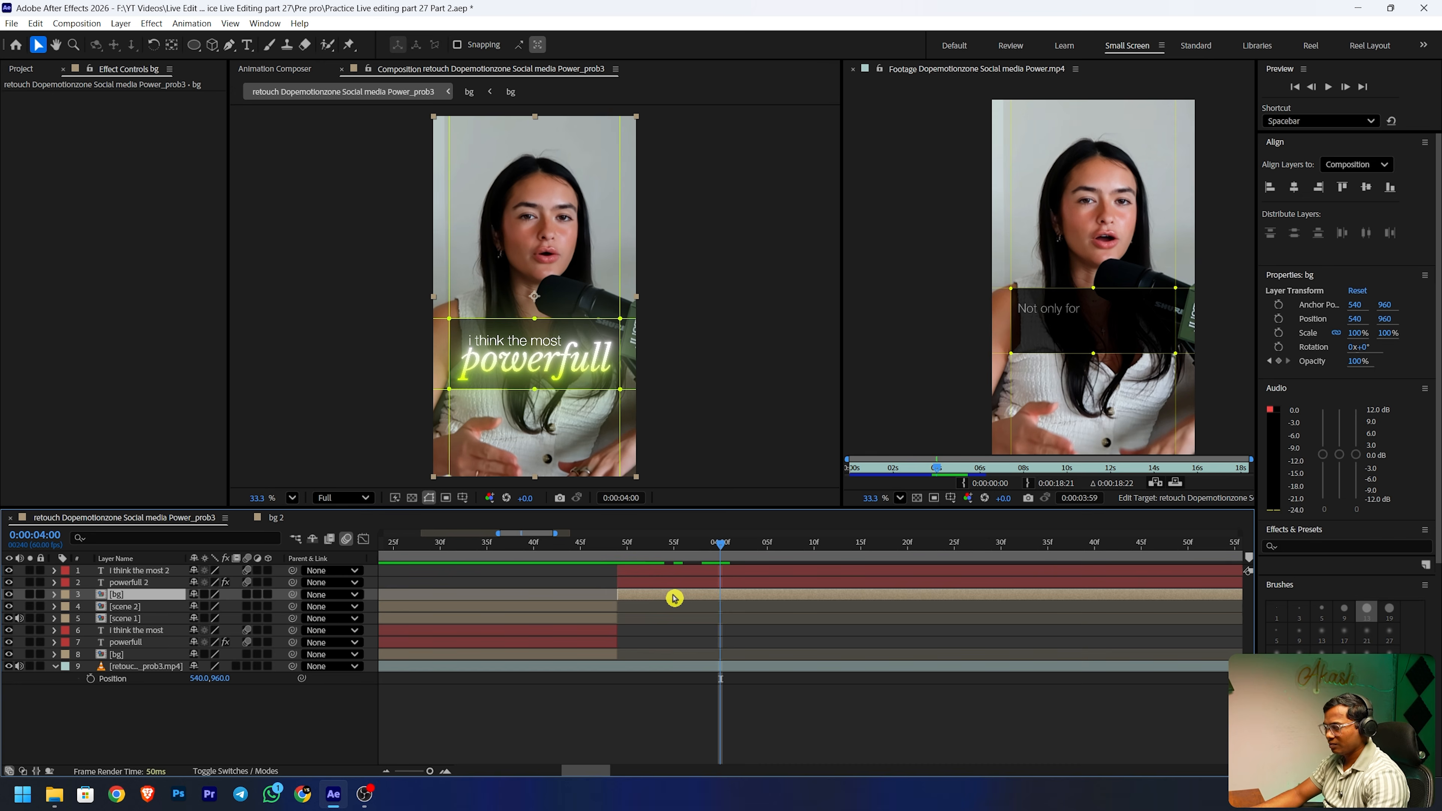
key("t")
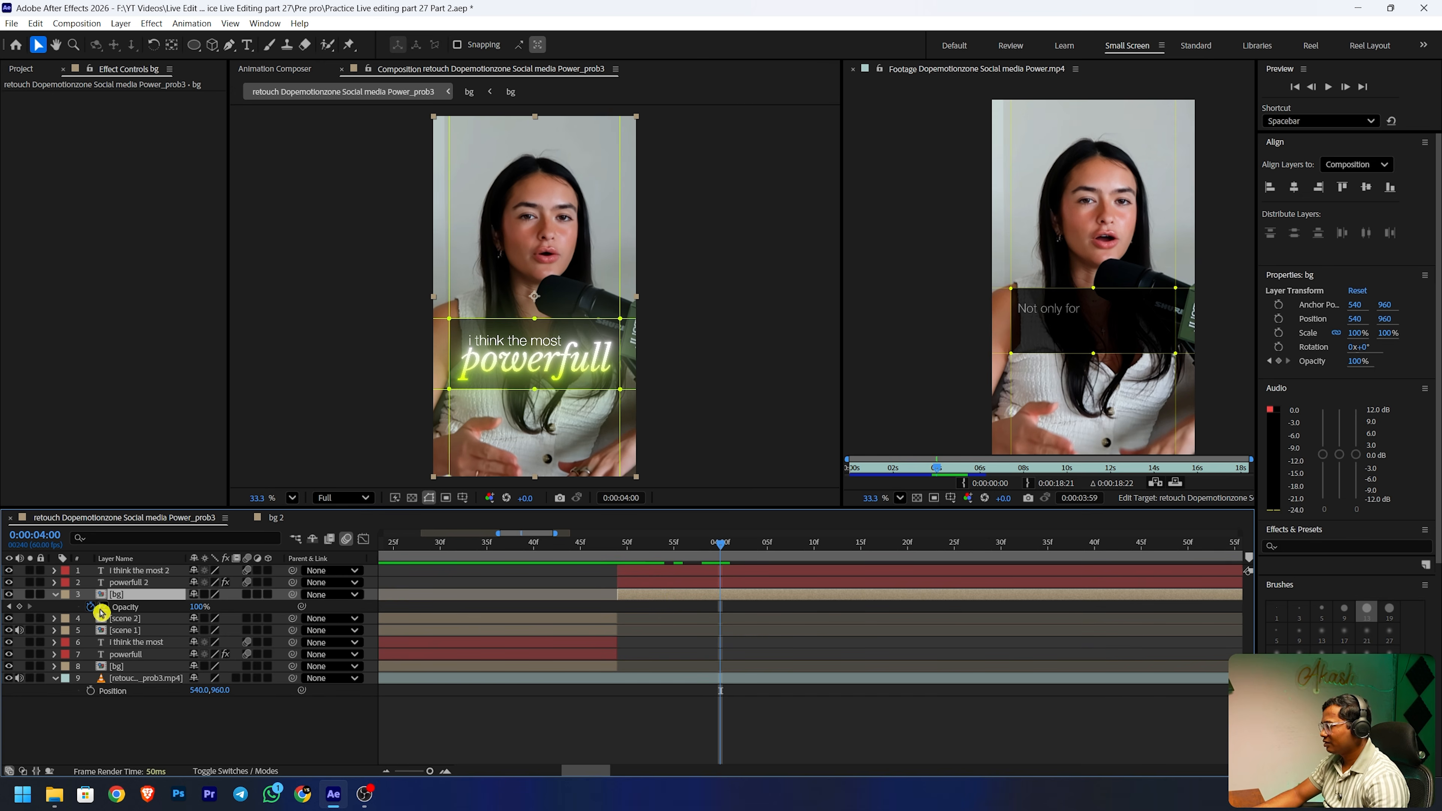
left_click_drag(731, 554, 618, 554)
left_click(20, 607)
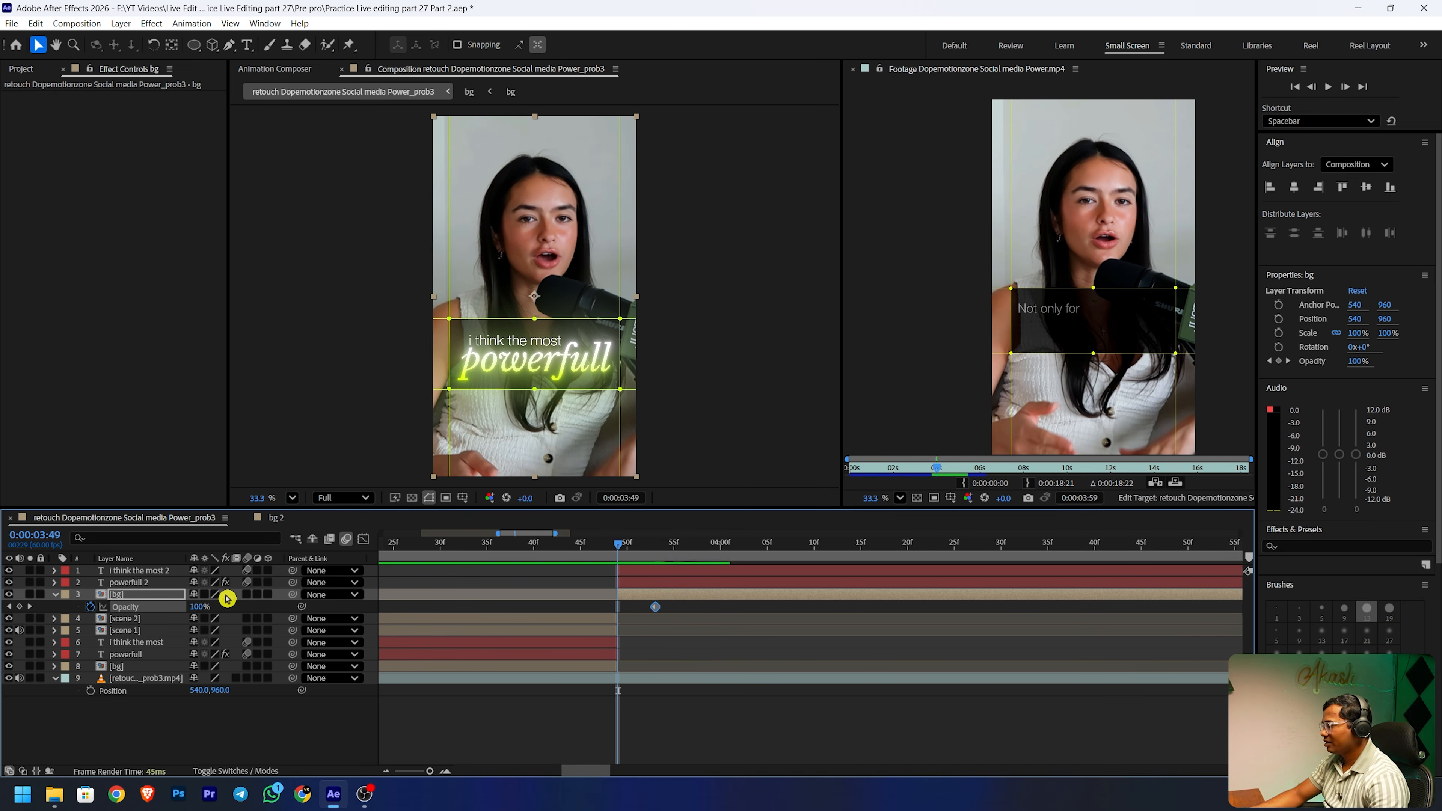
left_click_drag(191, 613, 110, 604)
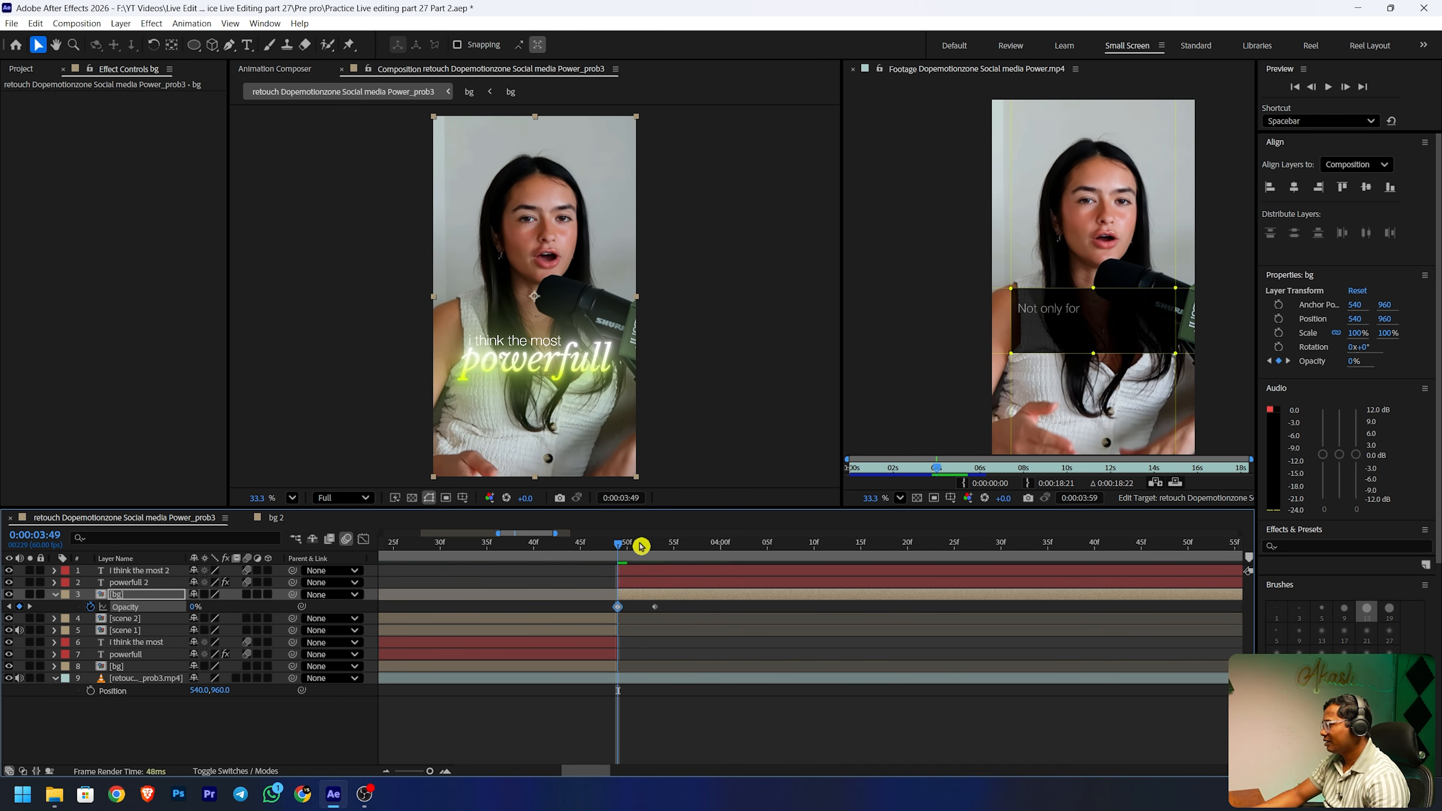
left_click_drag(618, 547, 674, 546)
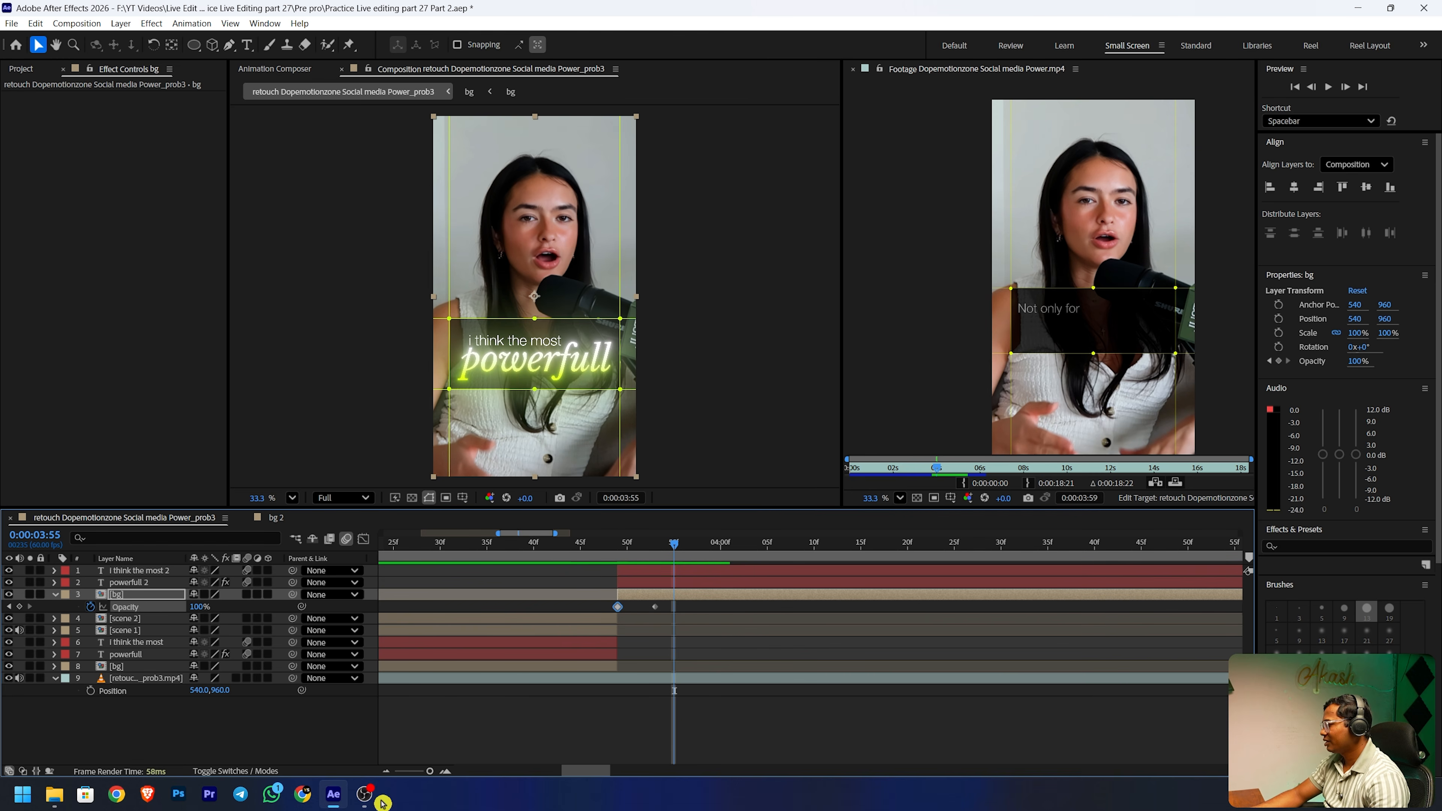
- Change the text of the split caption layers to "Not only for" and "marketing"
left_click_drag(599, 771, 603, 771)
left_click_drag(610, 766, 596, 774)
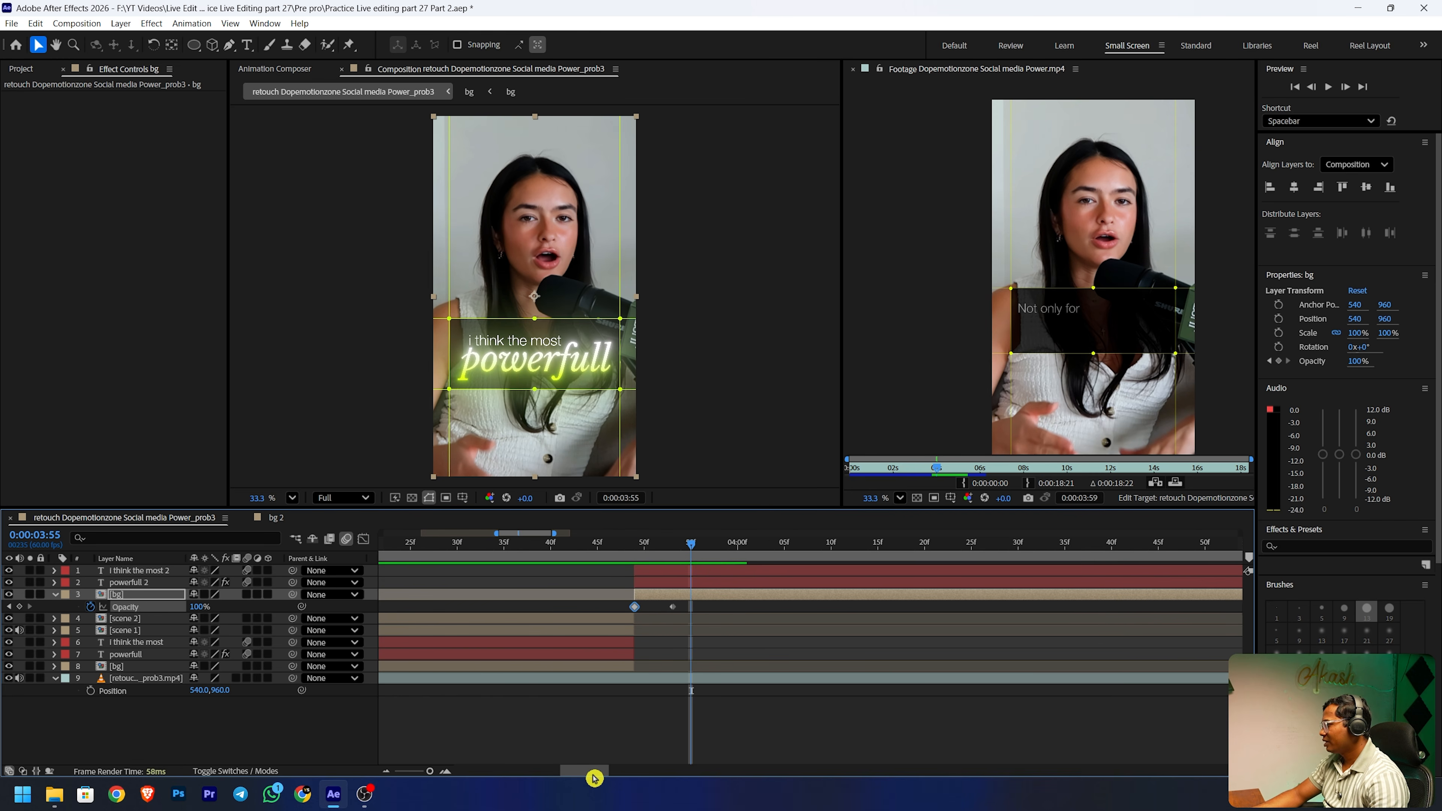
left_click(696, 585)
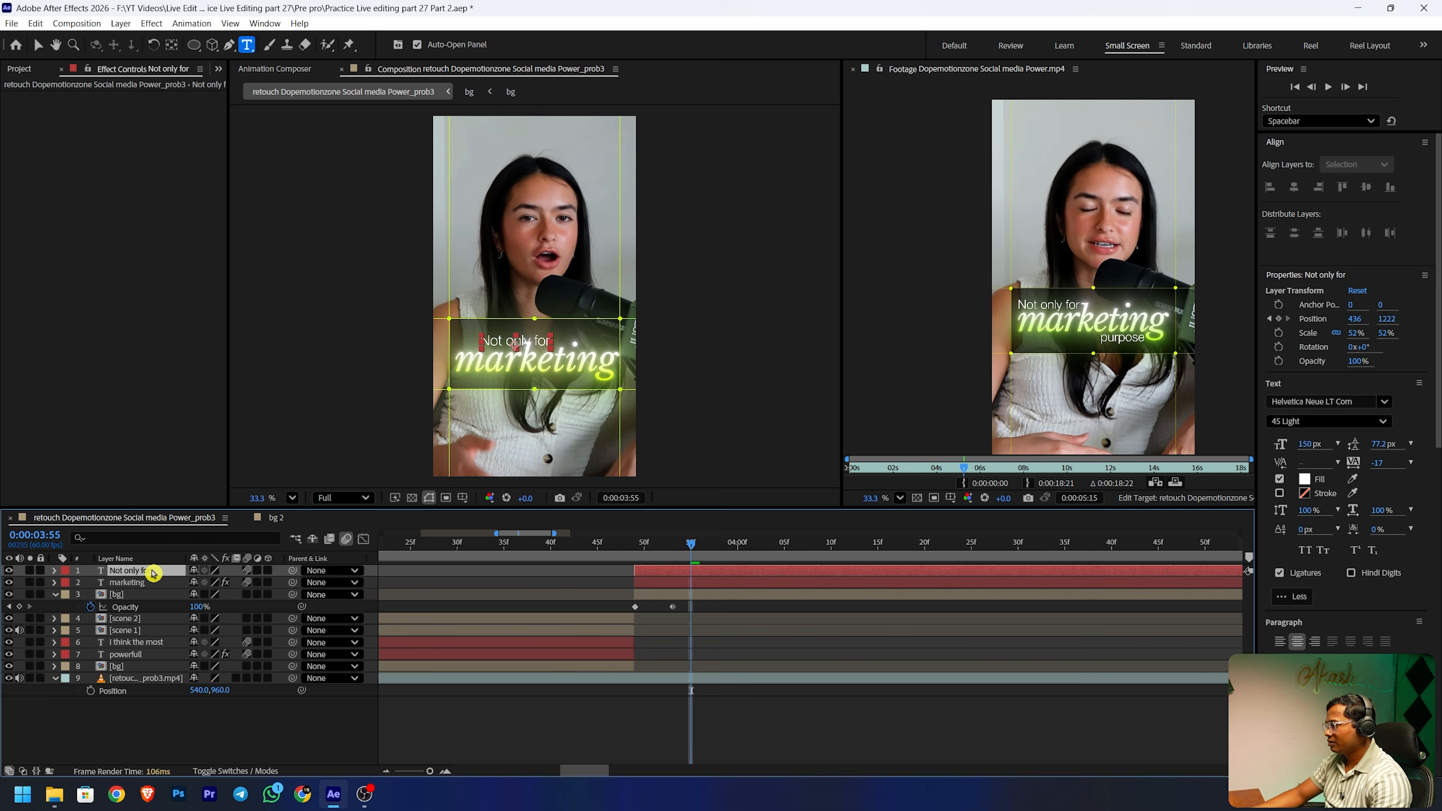
- Duplicate the "Not only for" text layer and change the copy's text to "purpose"
key("ctrl+d")
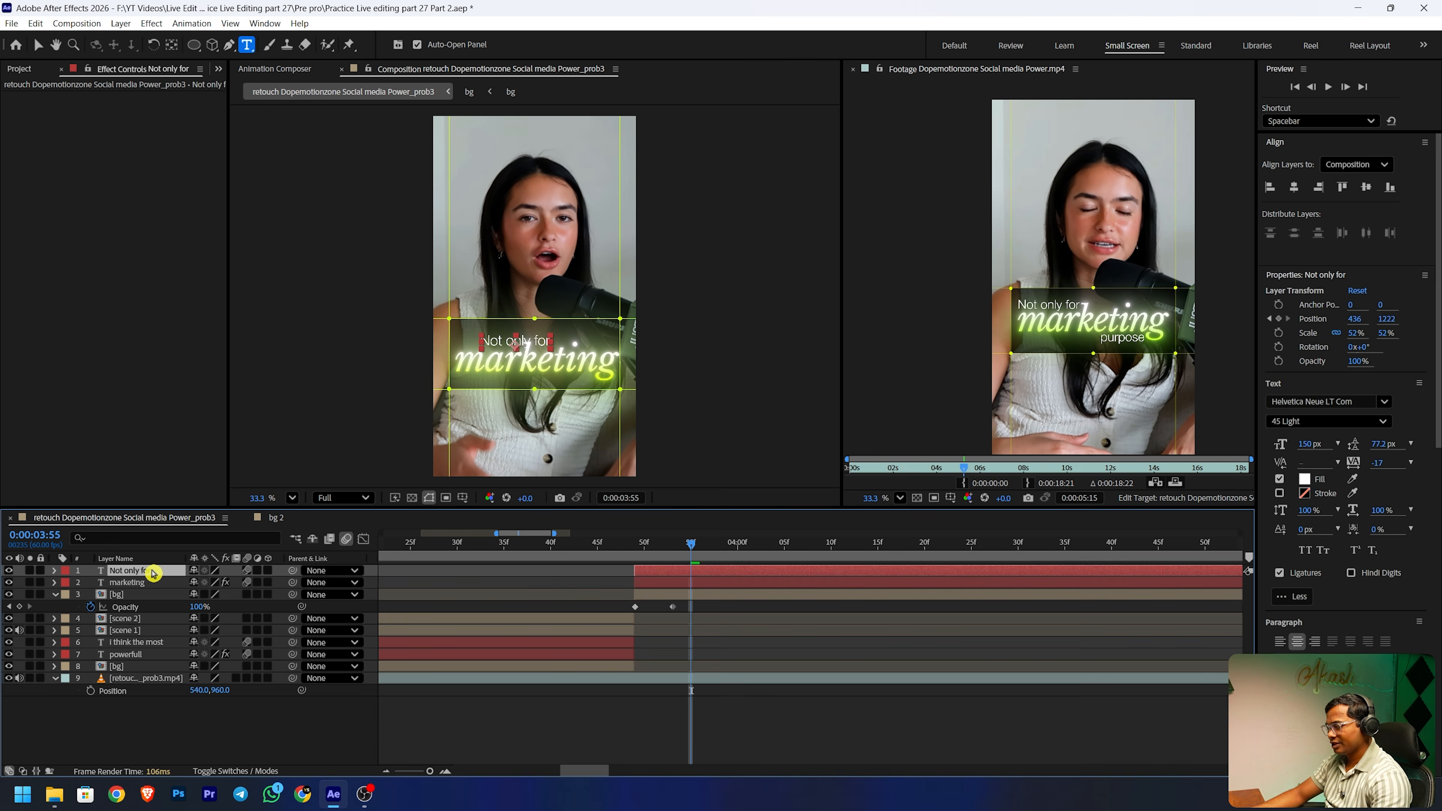
double_click(153, 571)
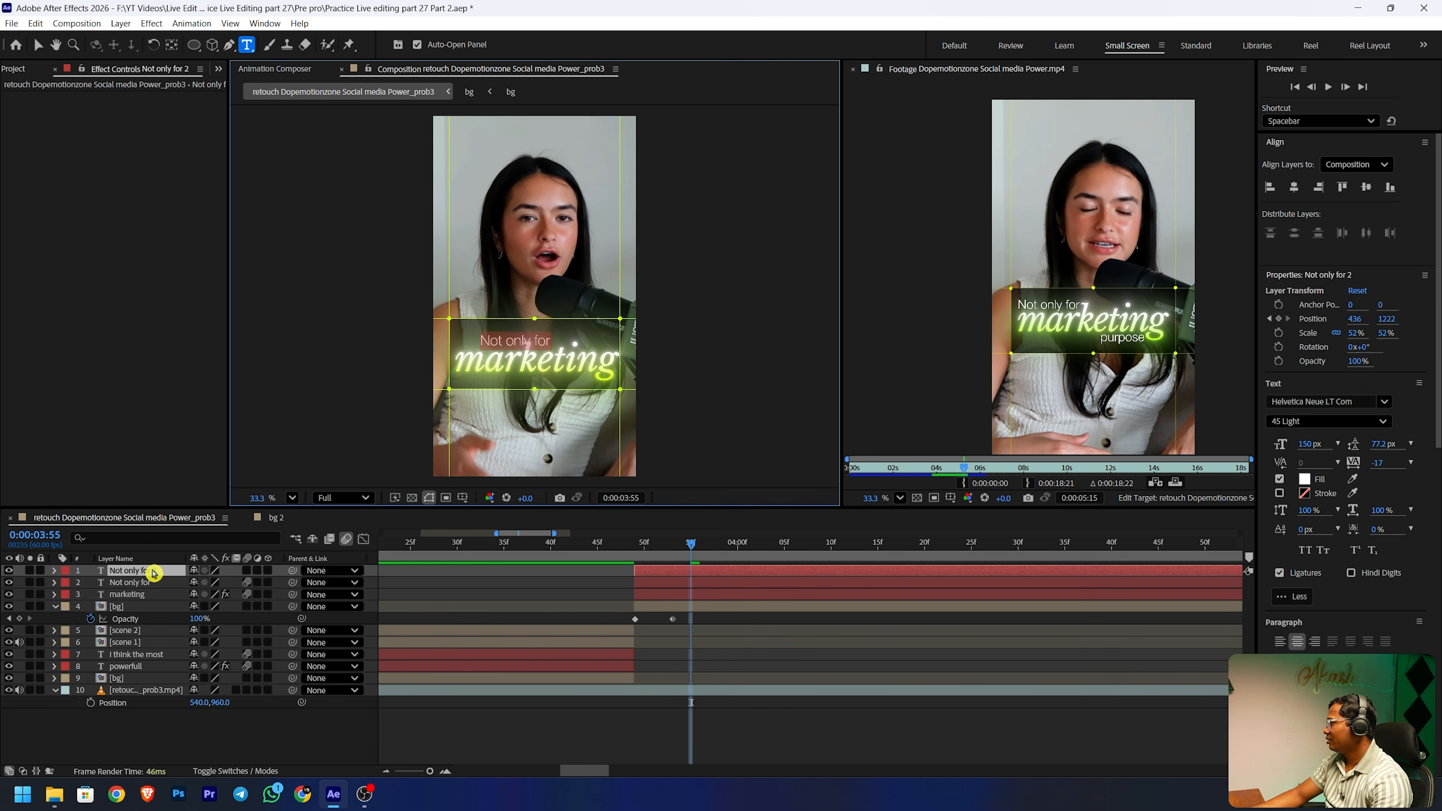
type("purpose")
left_click(145, 738)
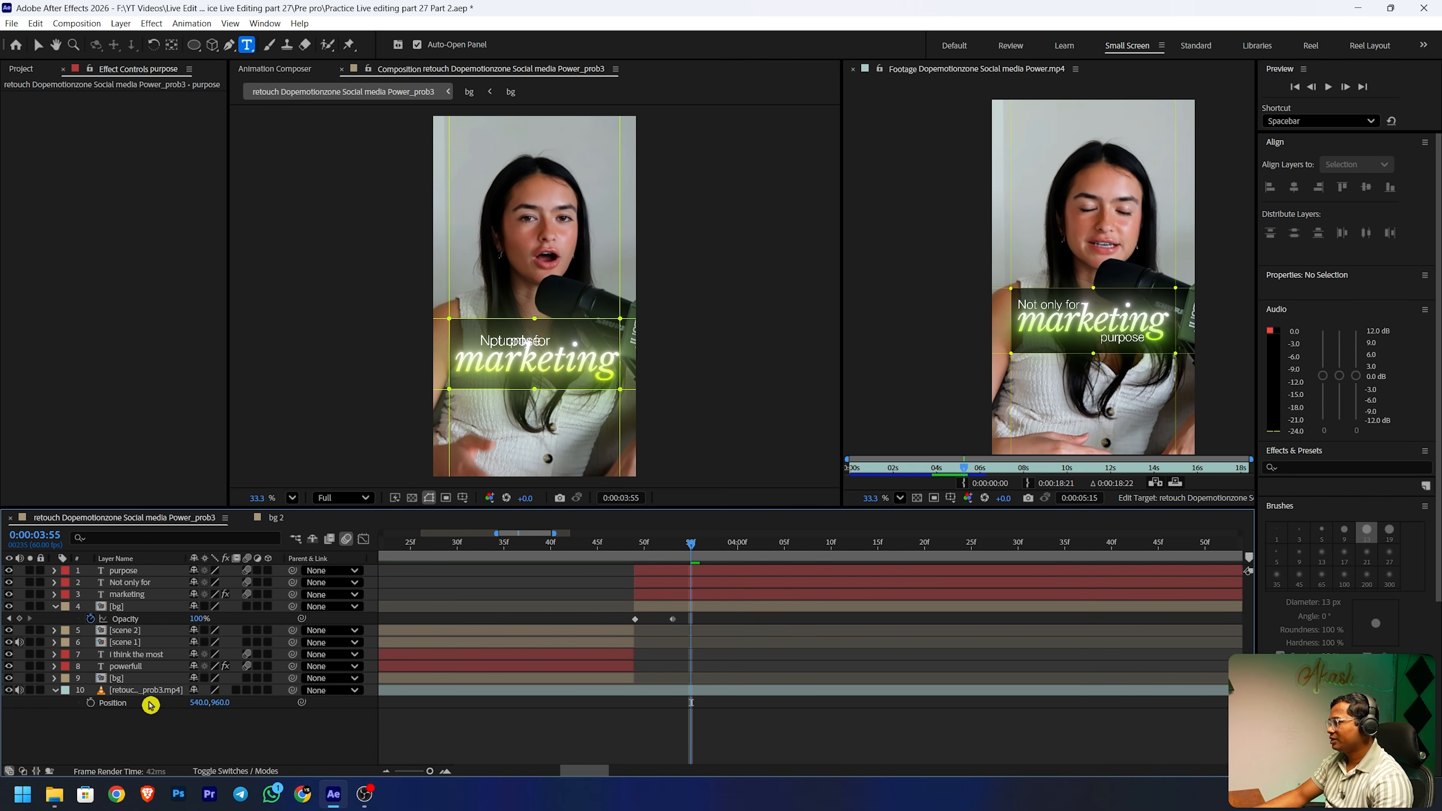
- Remove the Position animation from the purpose, "Not only for" and marketing text layers at 0:00:03:55
left_click(164, 573)
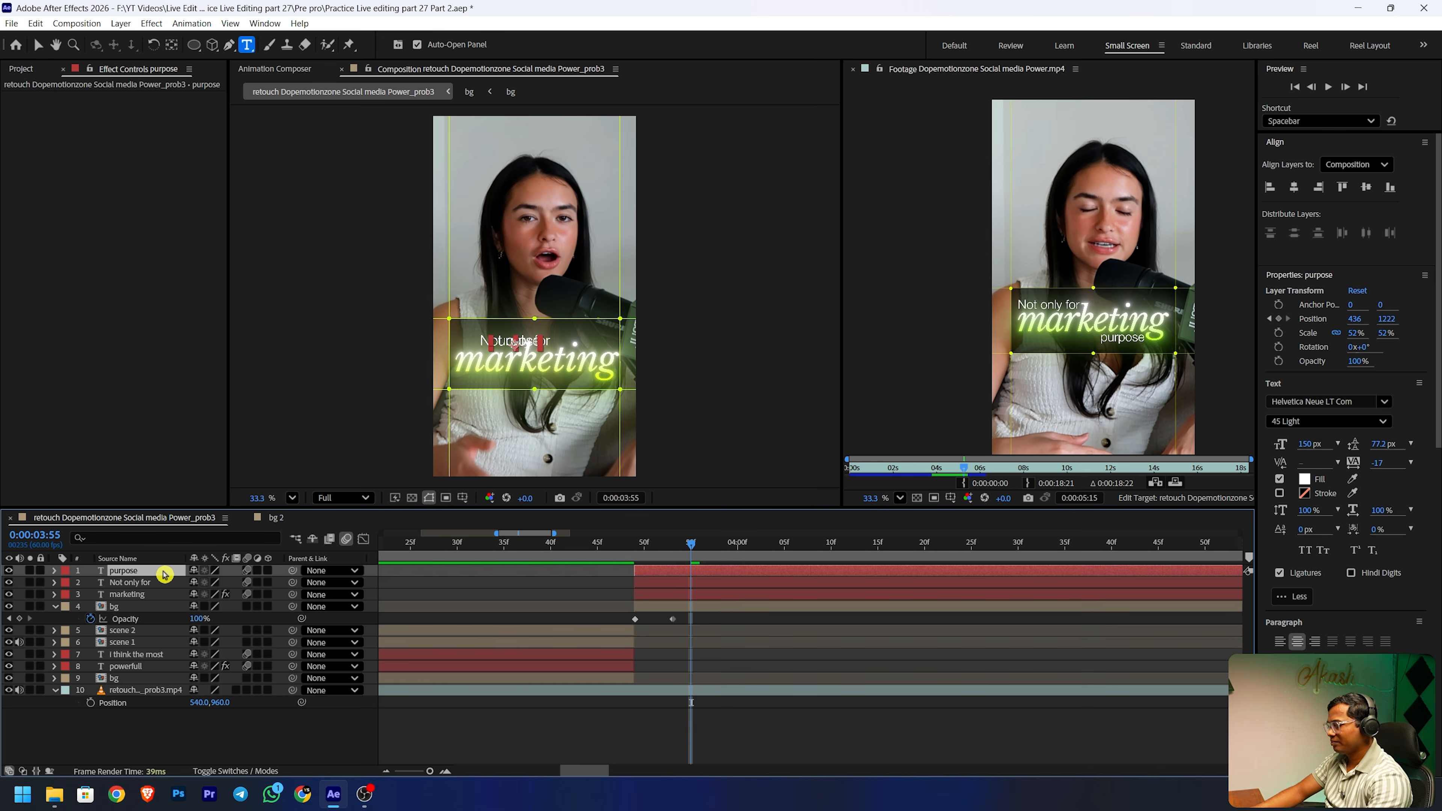
key("p")
left_click(136, 596, "ctrl")
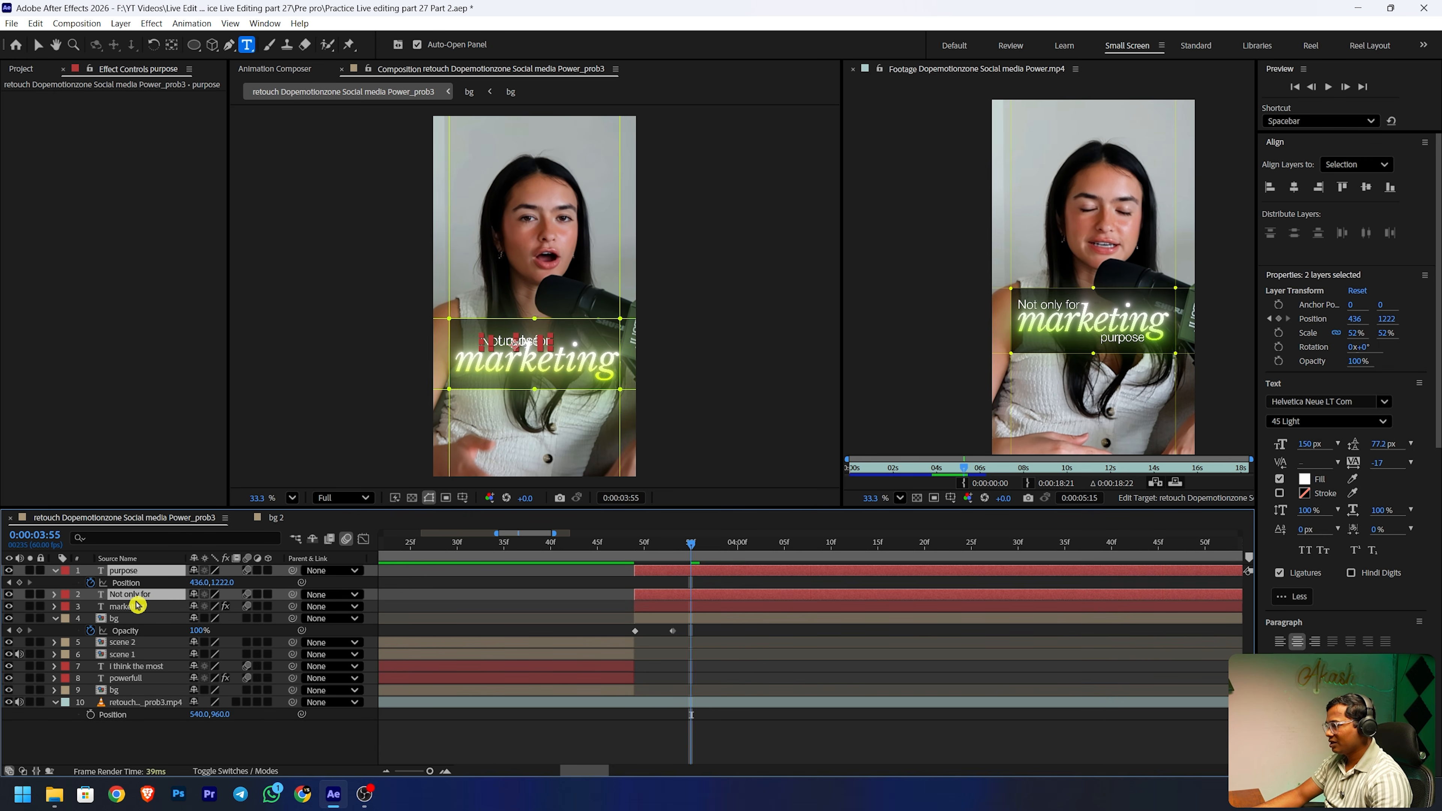
left_click(140, 606, "ctrl")
key("u")
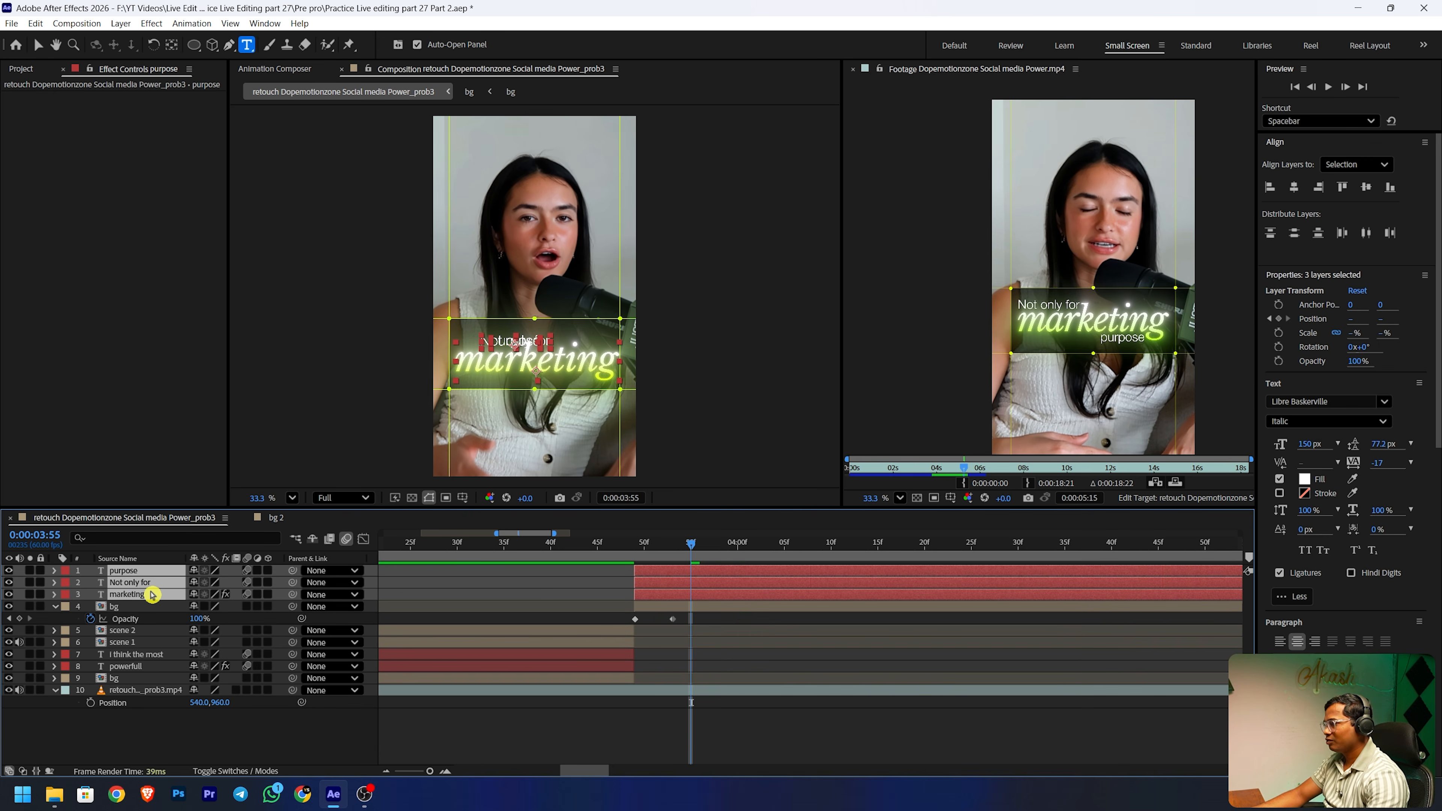
key("p")
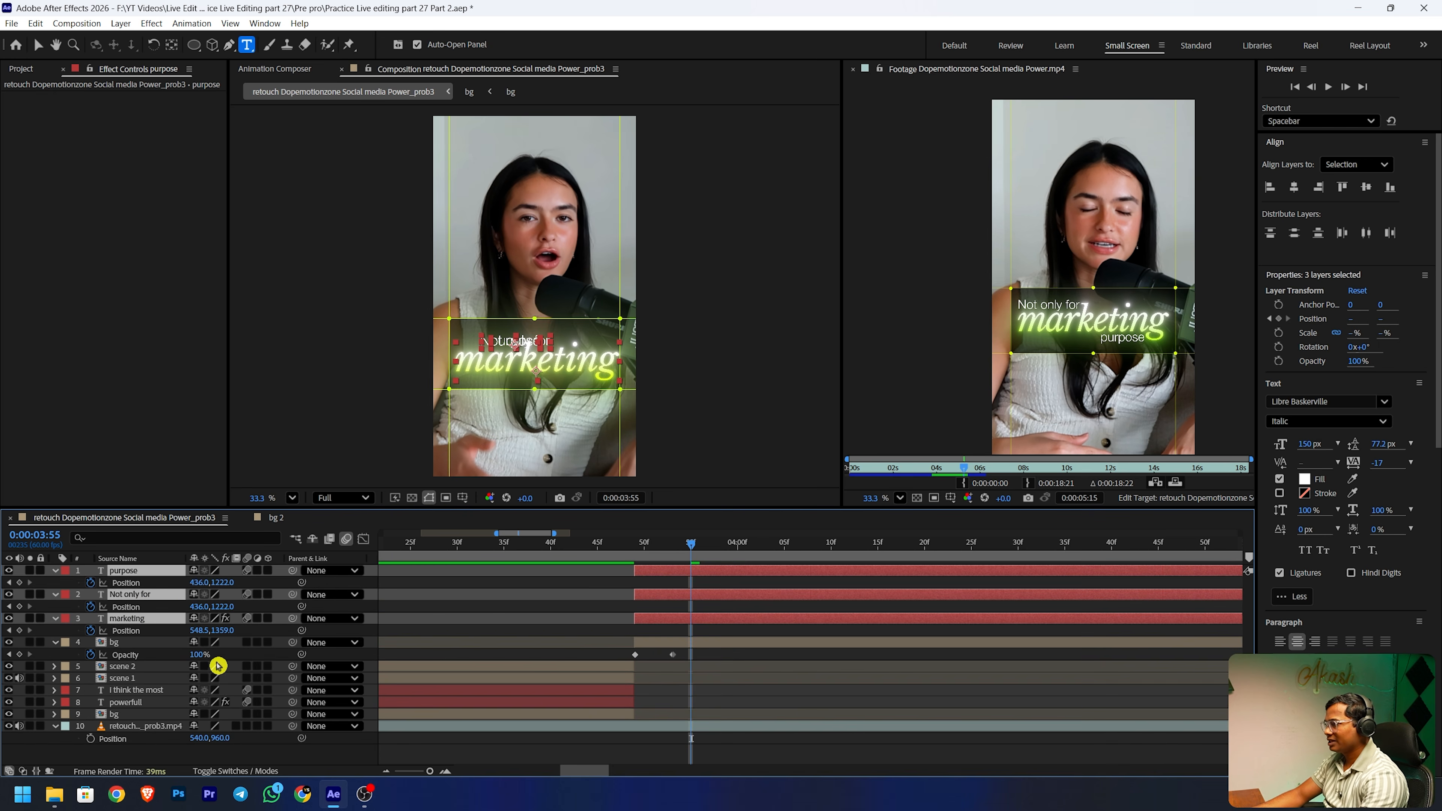
left_click(91, 630)
left_click(163, 756)
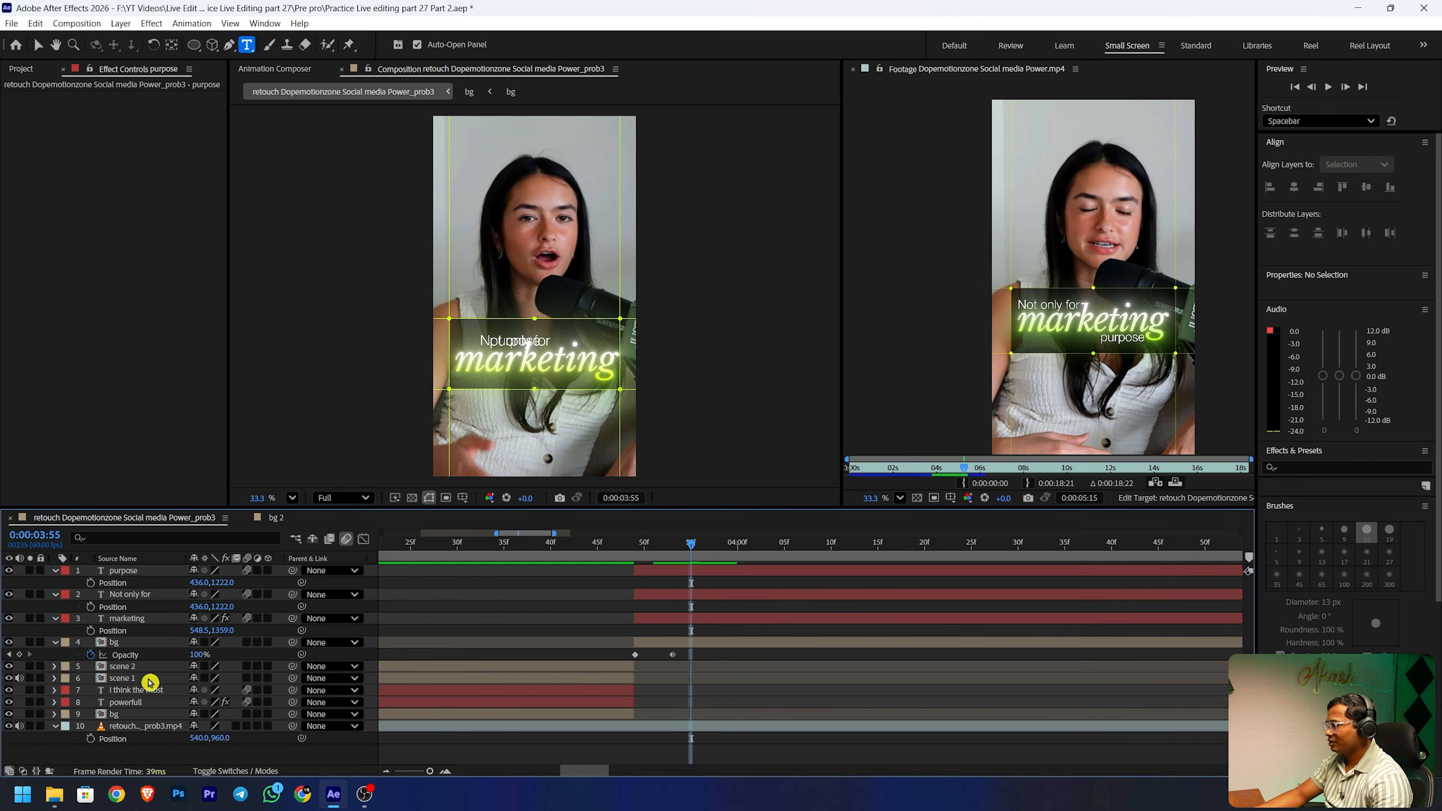
- Arrange the caption with purpose at 704, 1384, marketing at 537.5, 1328, and "Not only for" above them scaled to 46%
left_click(155, 570)
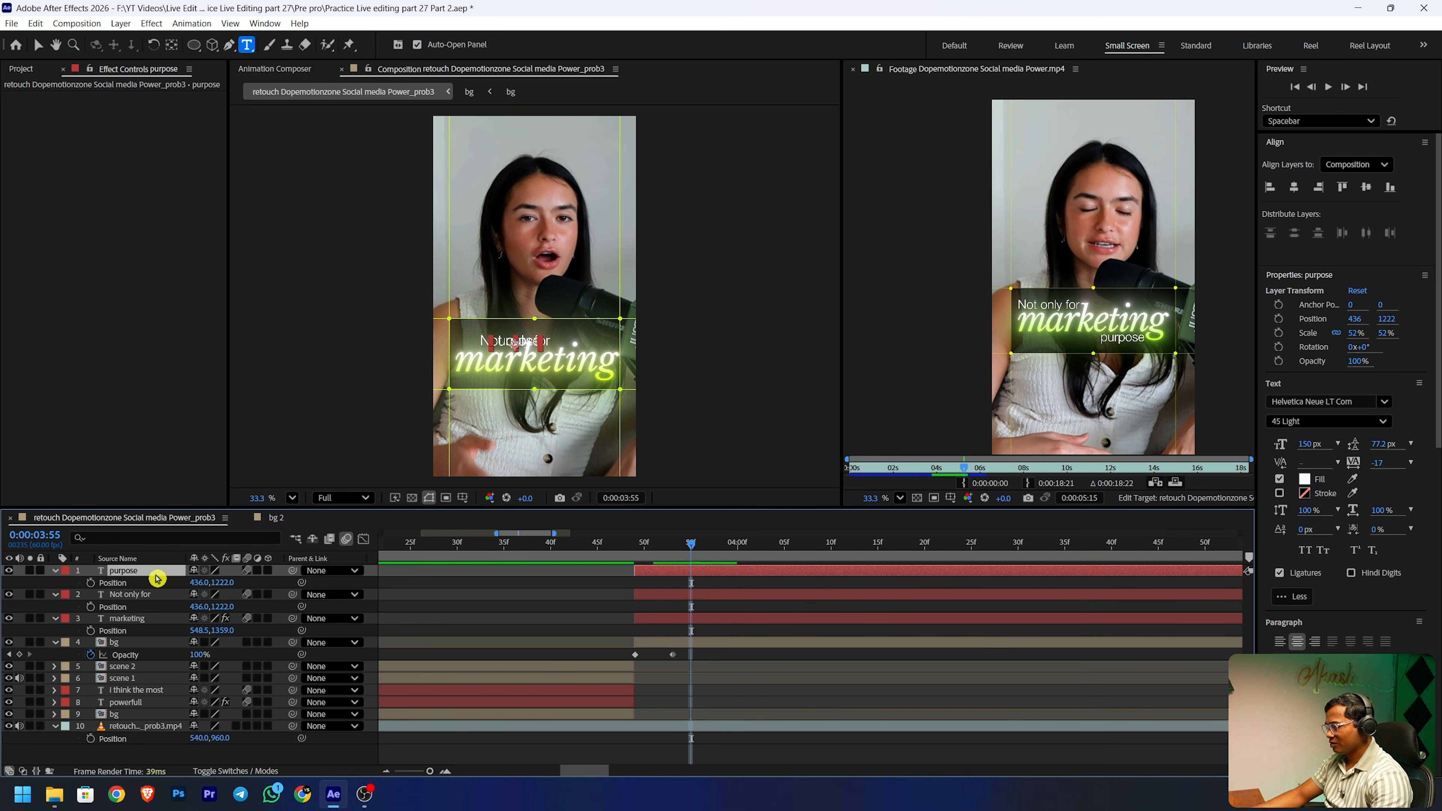
key("ctrl+z")
left_click(131, 598)
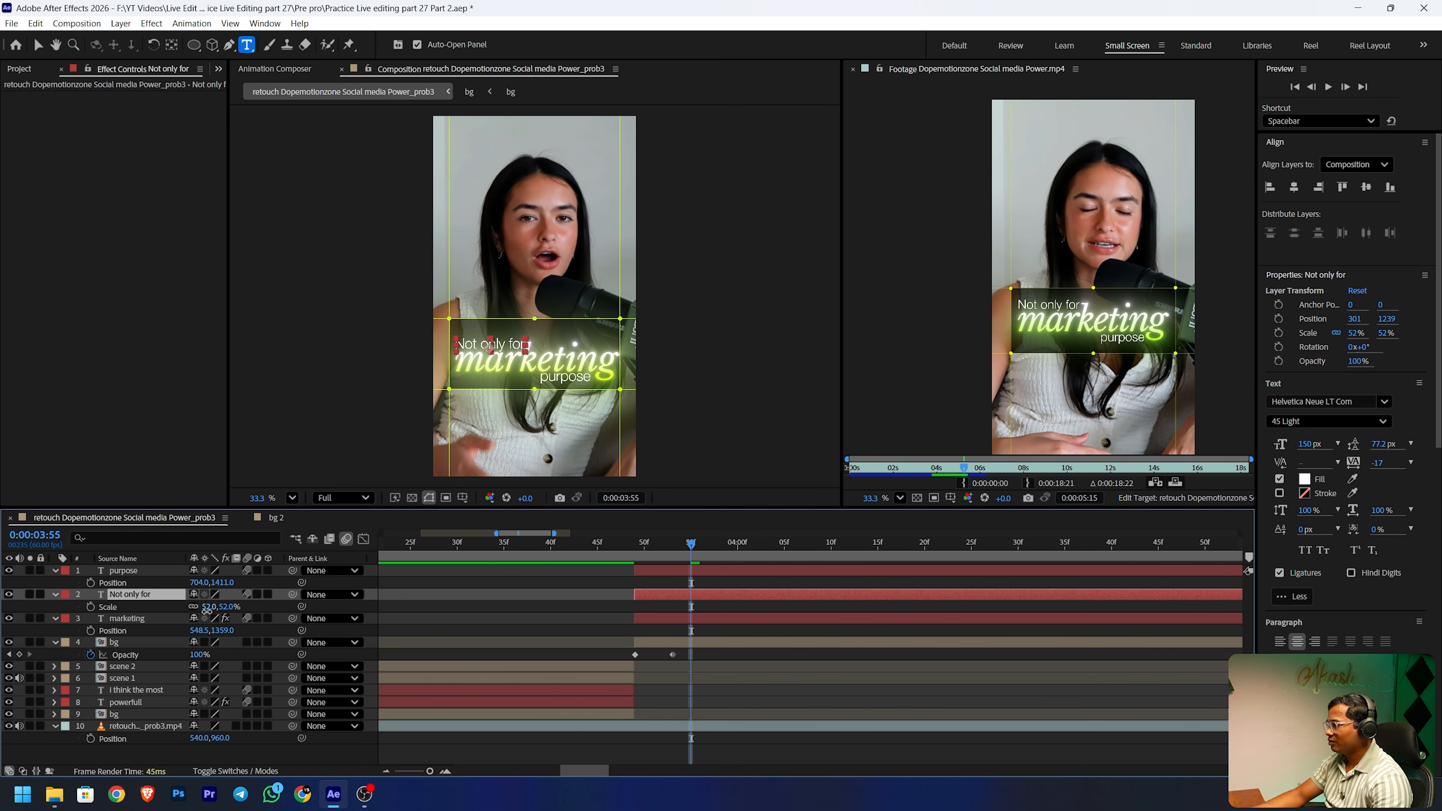
left_click_drag(206, 609, 202, 611)
left_click(151, 753)
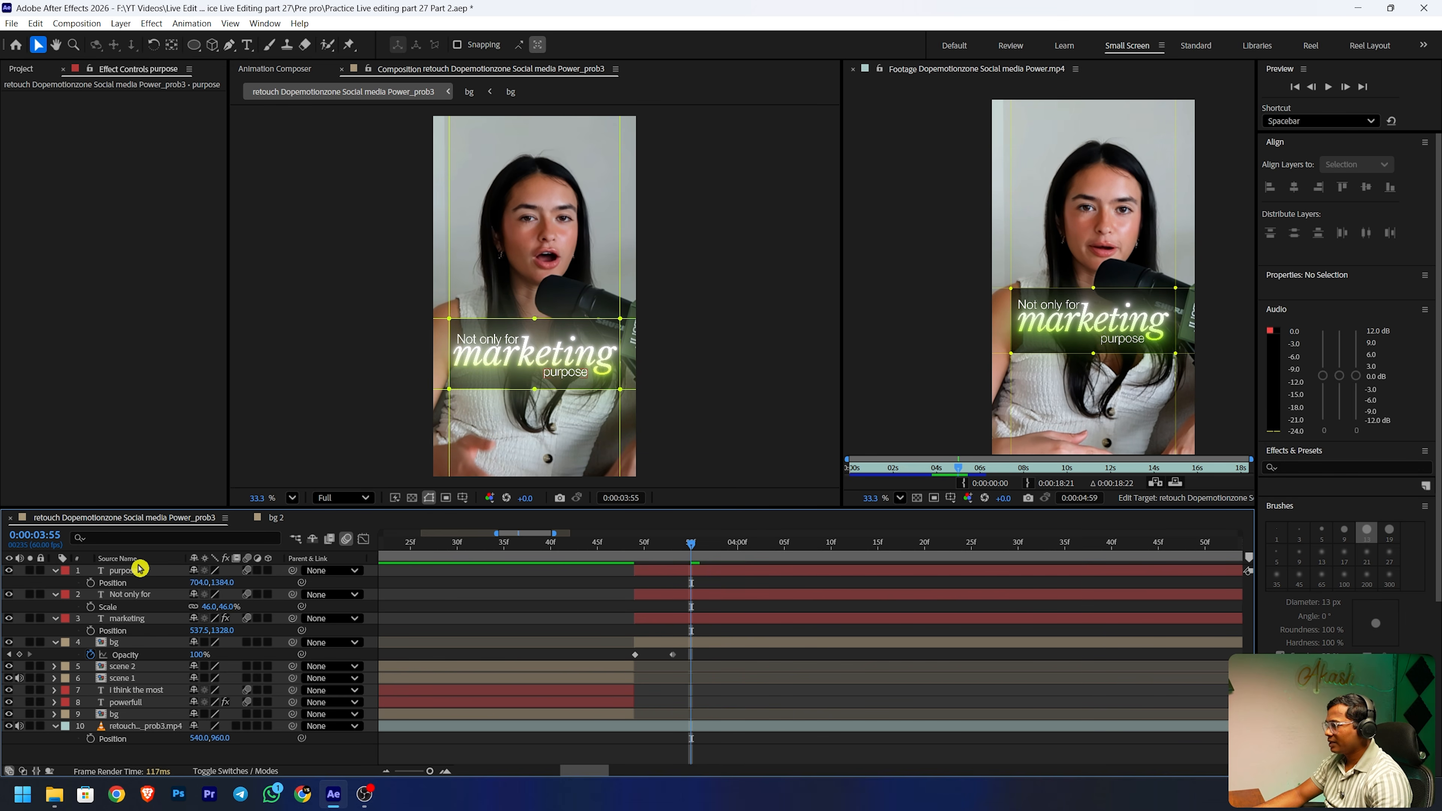
- Add a text animator with Position and Opacity properties to the marketing text layer
left_click(137, 561)
left_click(127, 618)
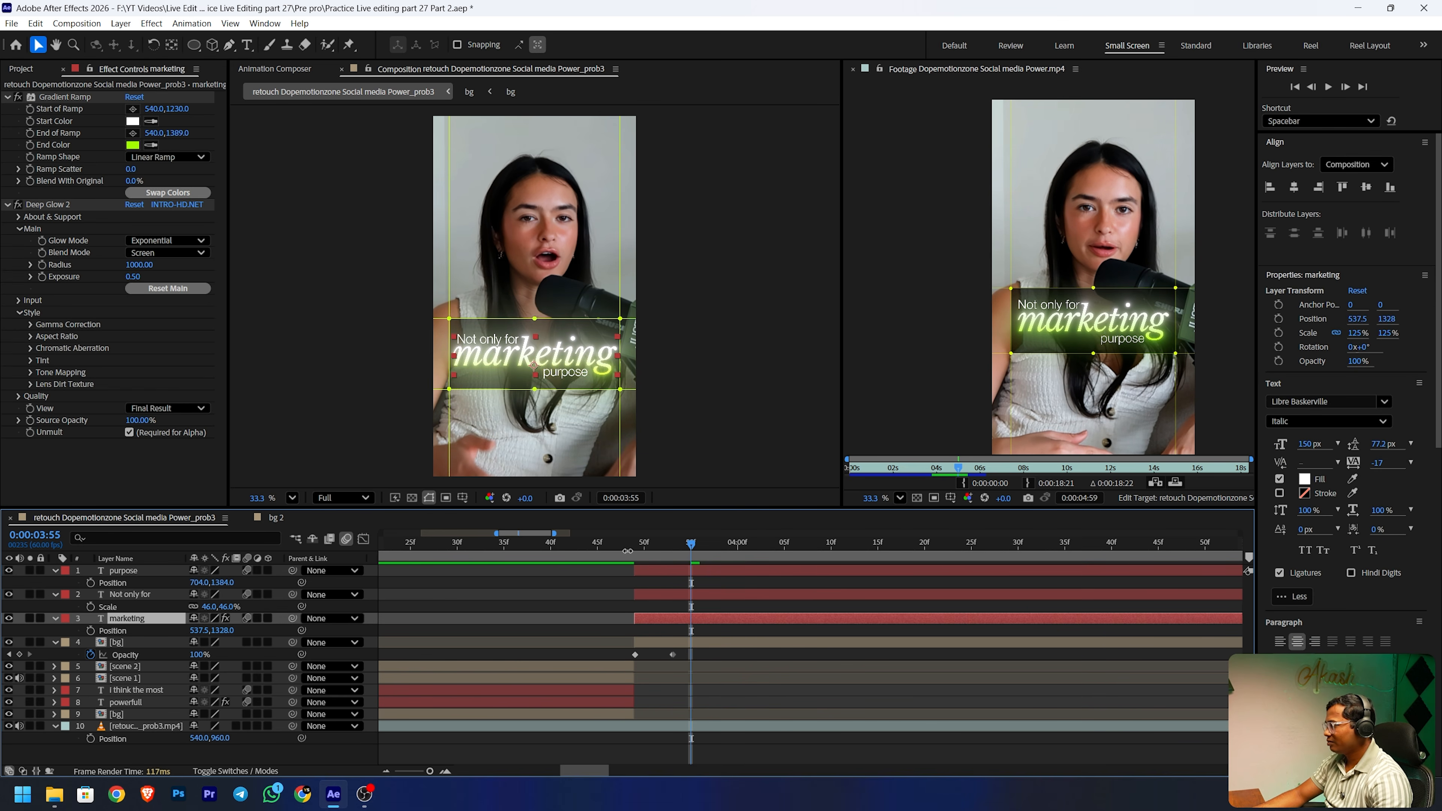
left_click(692, 549)
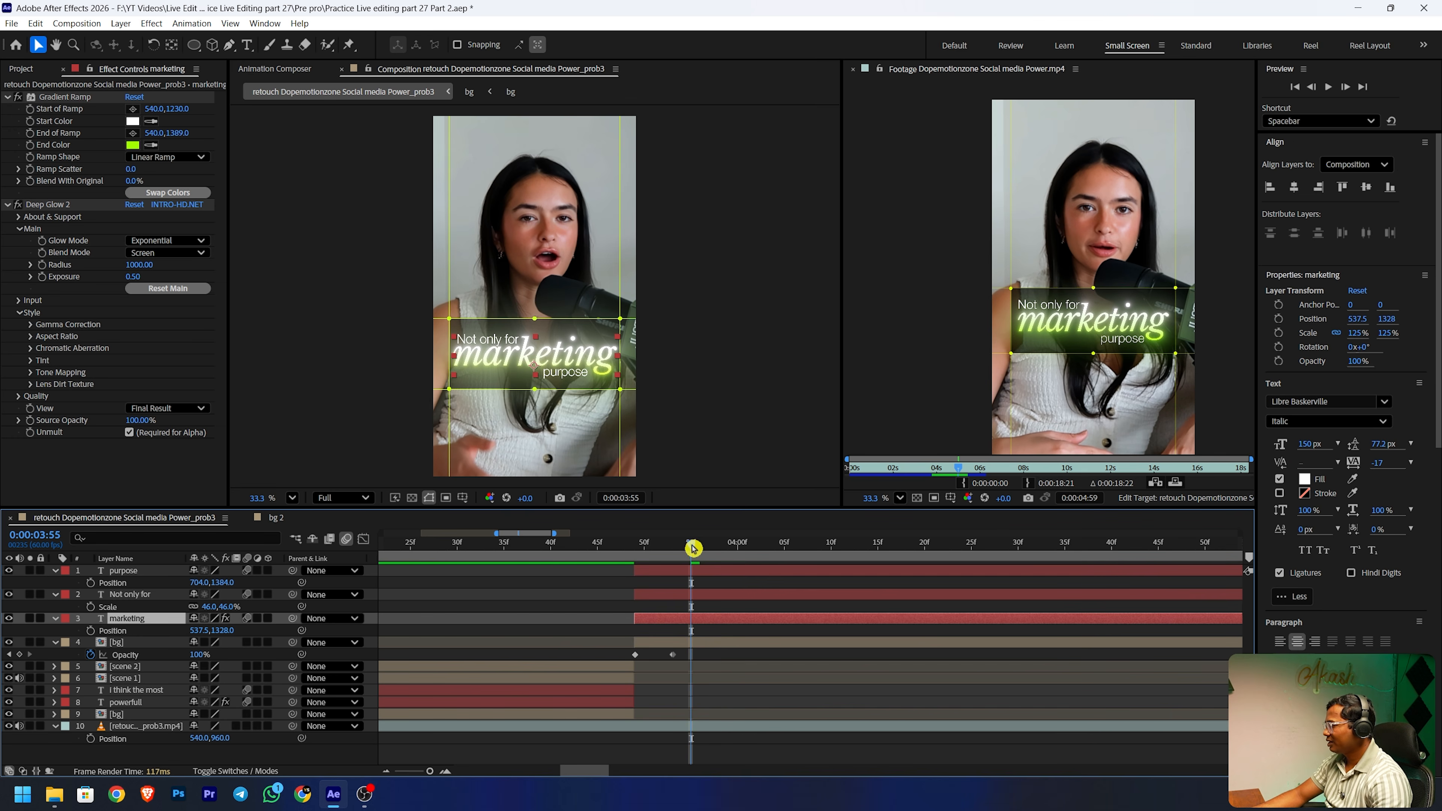
left_click(55, 618)
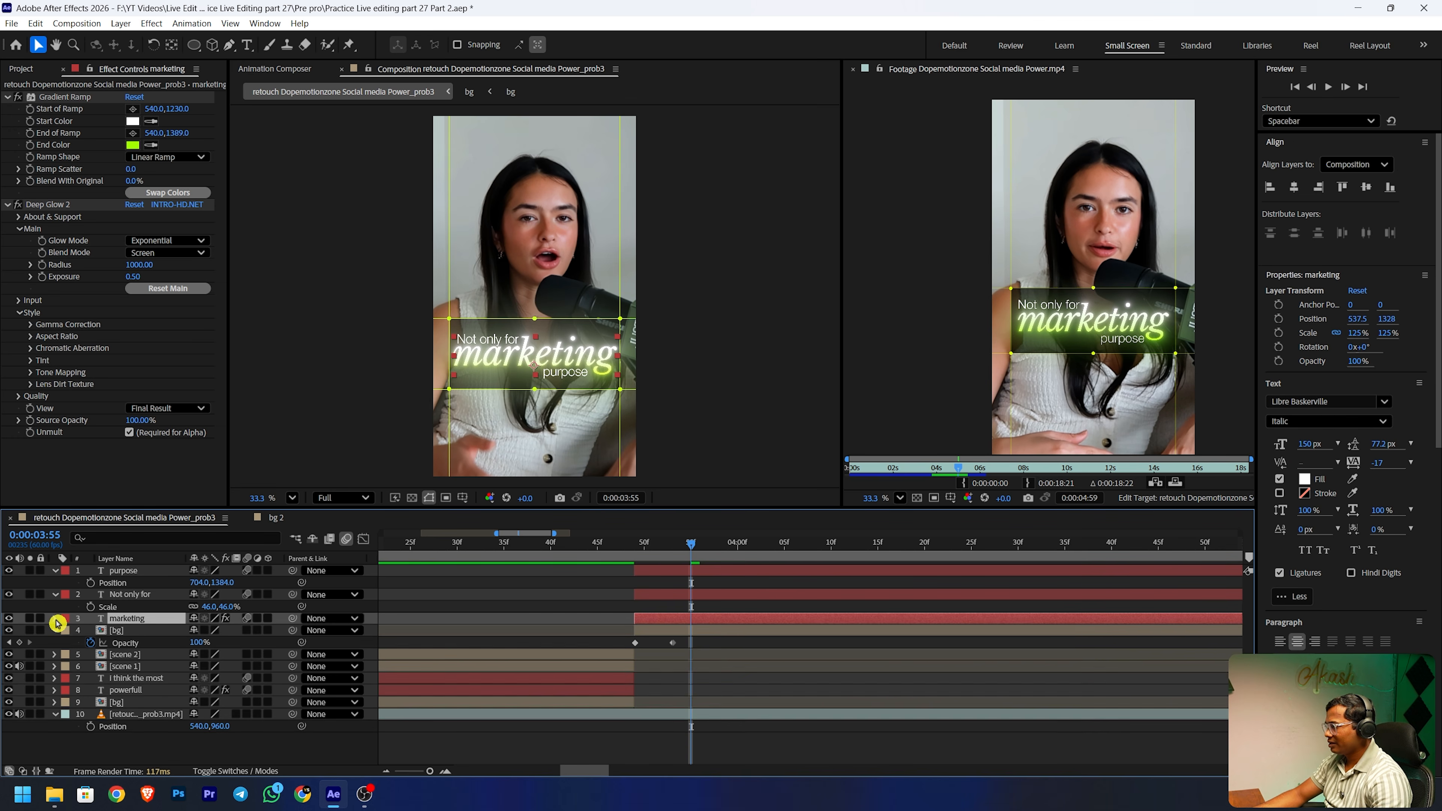
left_click(56, 621)
left_click(277, 630)
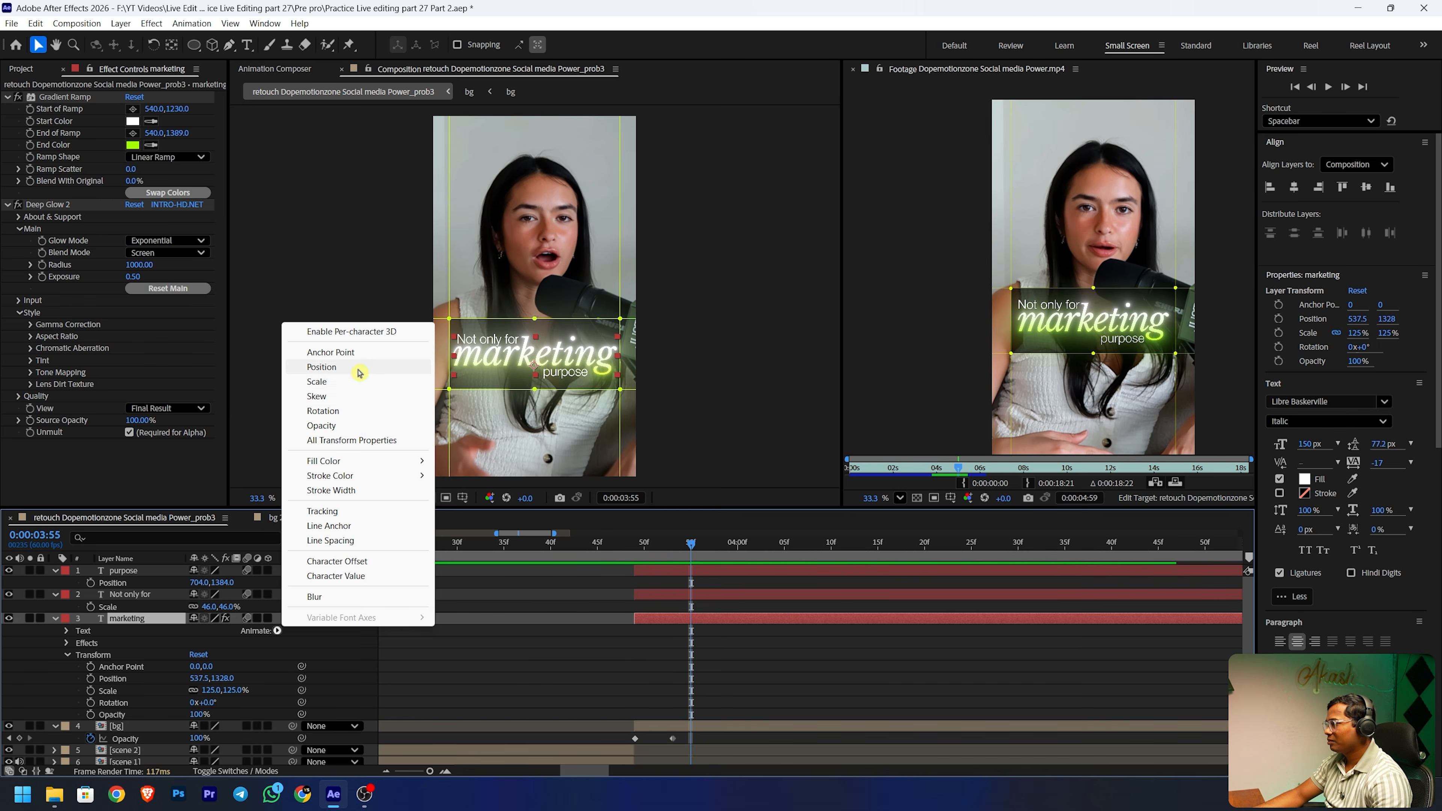
left_click(340, 367)
left_click(276, 636)
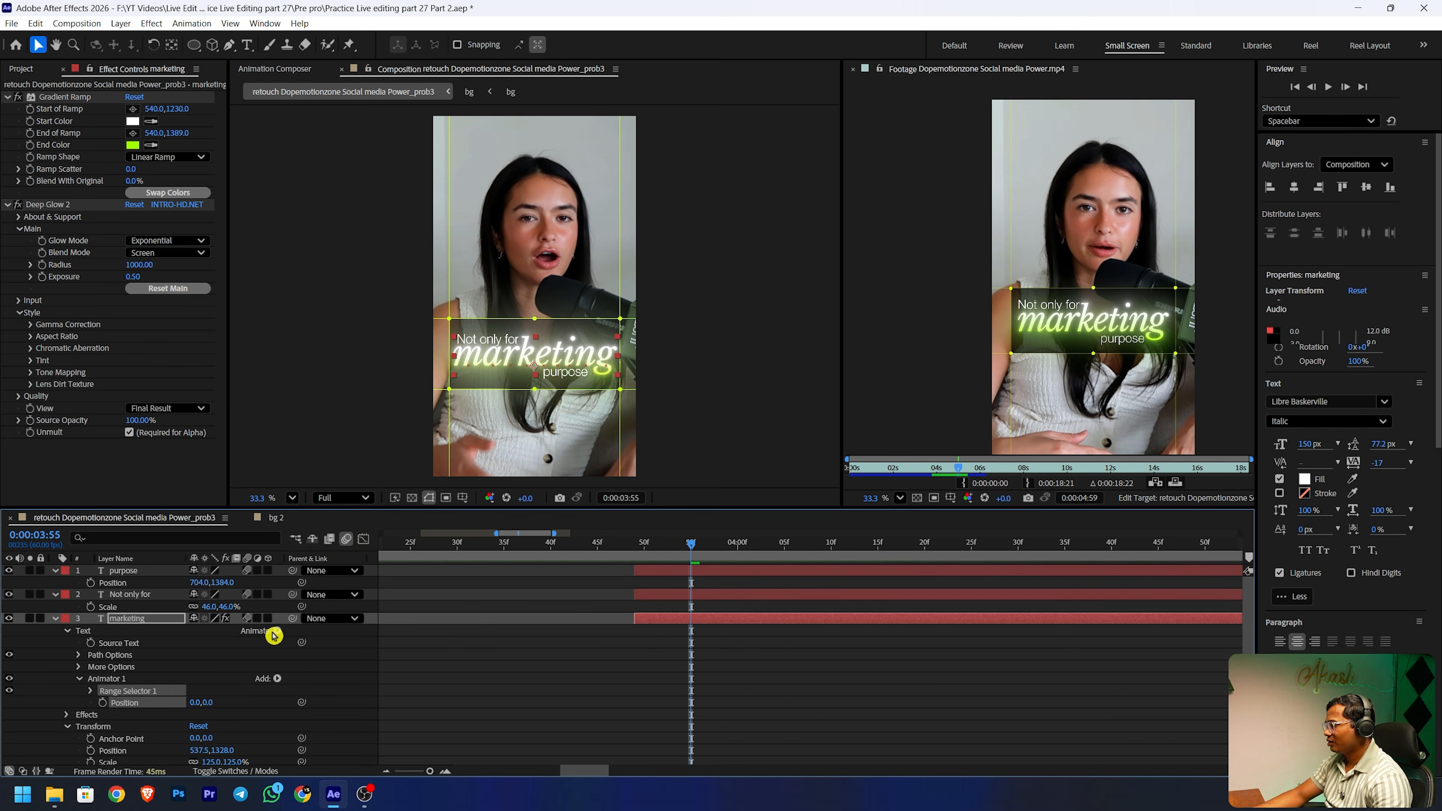
left_click(277, 678)
mouse_move(321, 683)
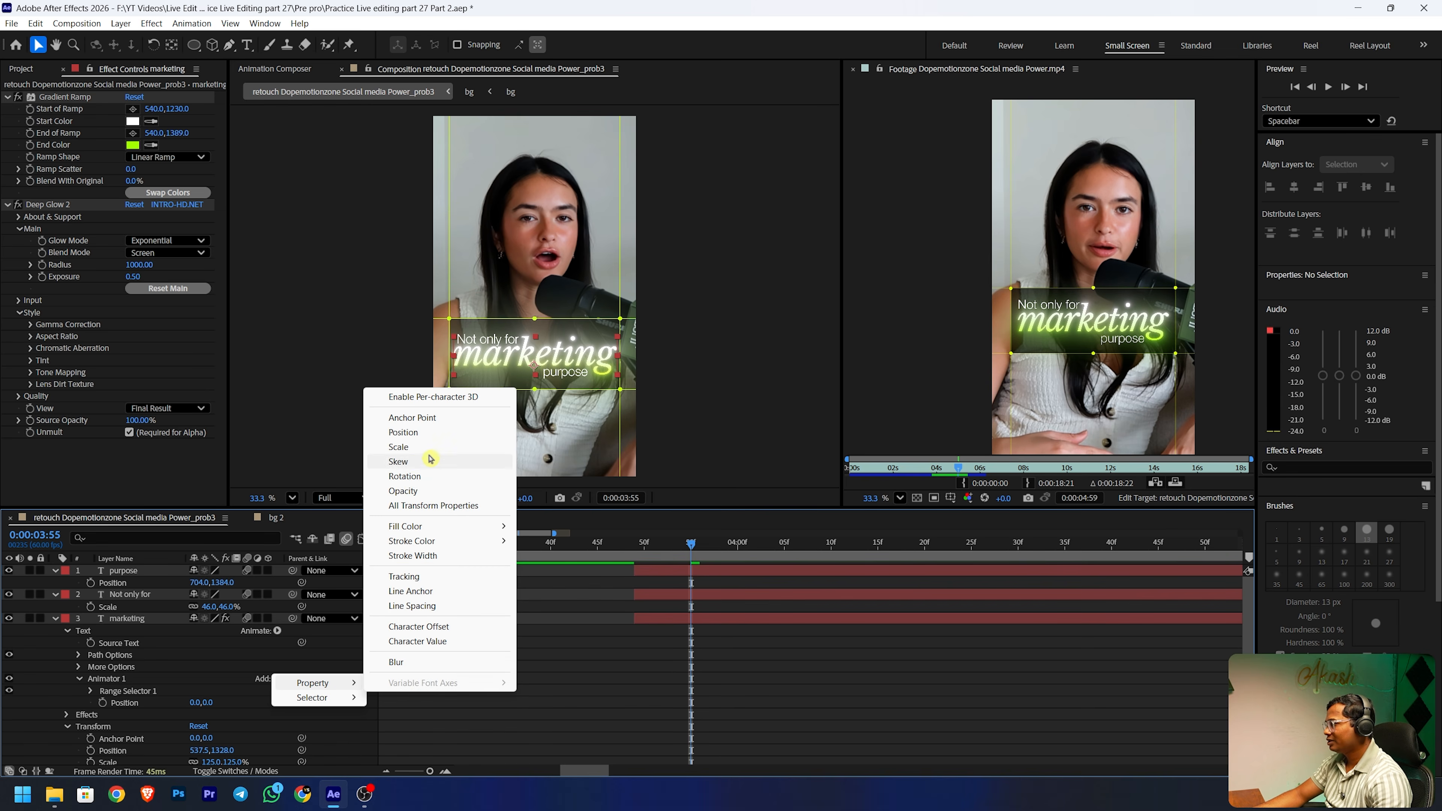
left_click(413, 491)
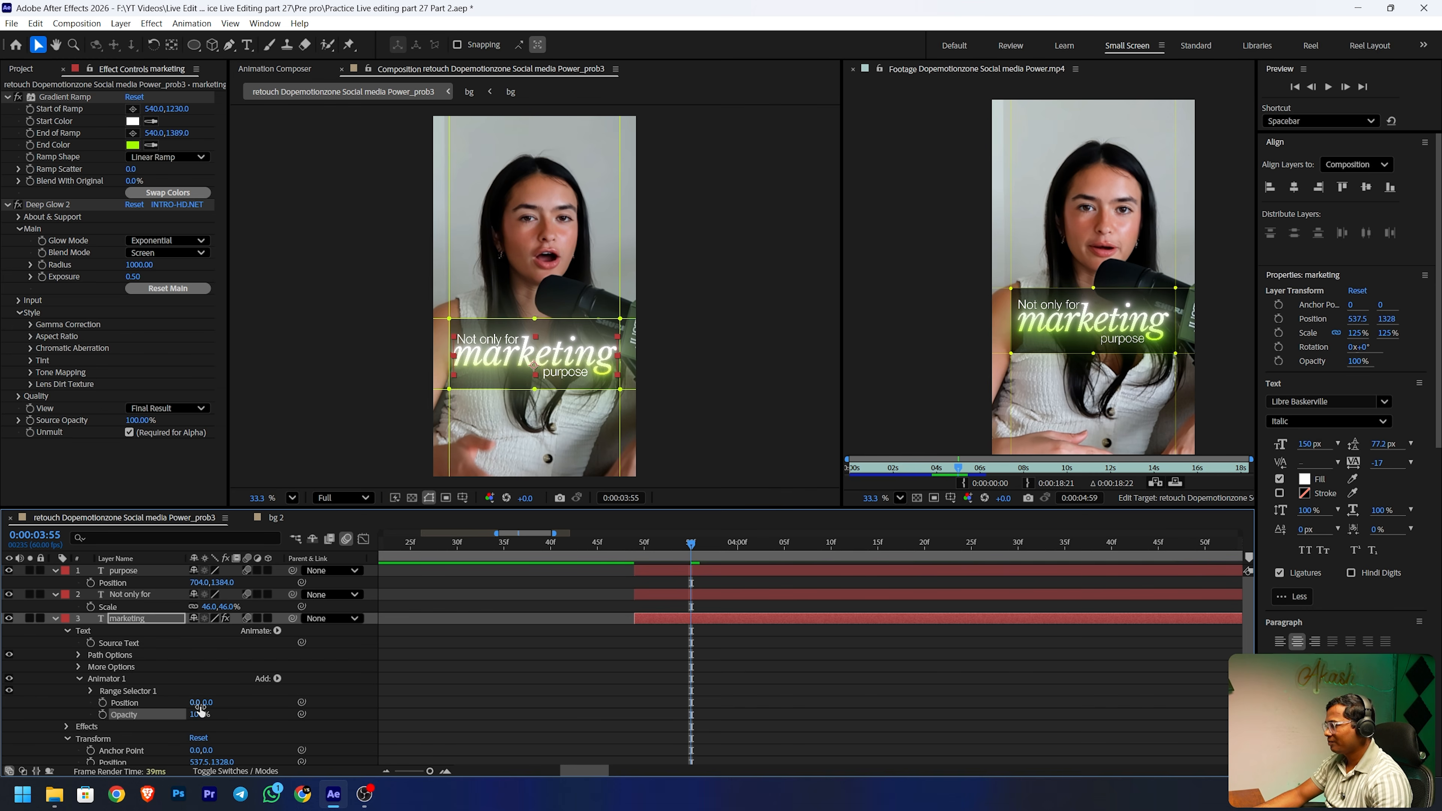
- Set the marketing text animator's Opacity to 0% and its Position to 0, 91
left_click_drag(201, 711, 34, 709)
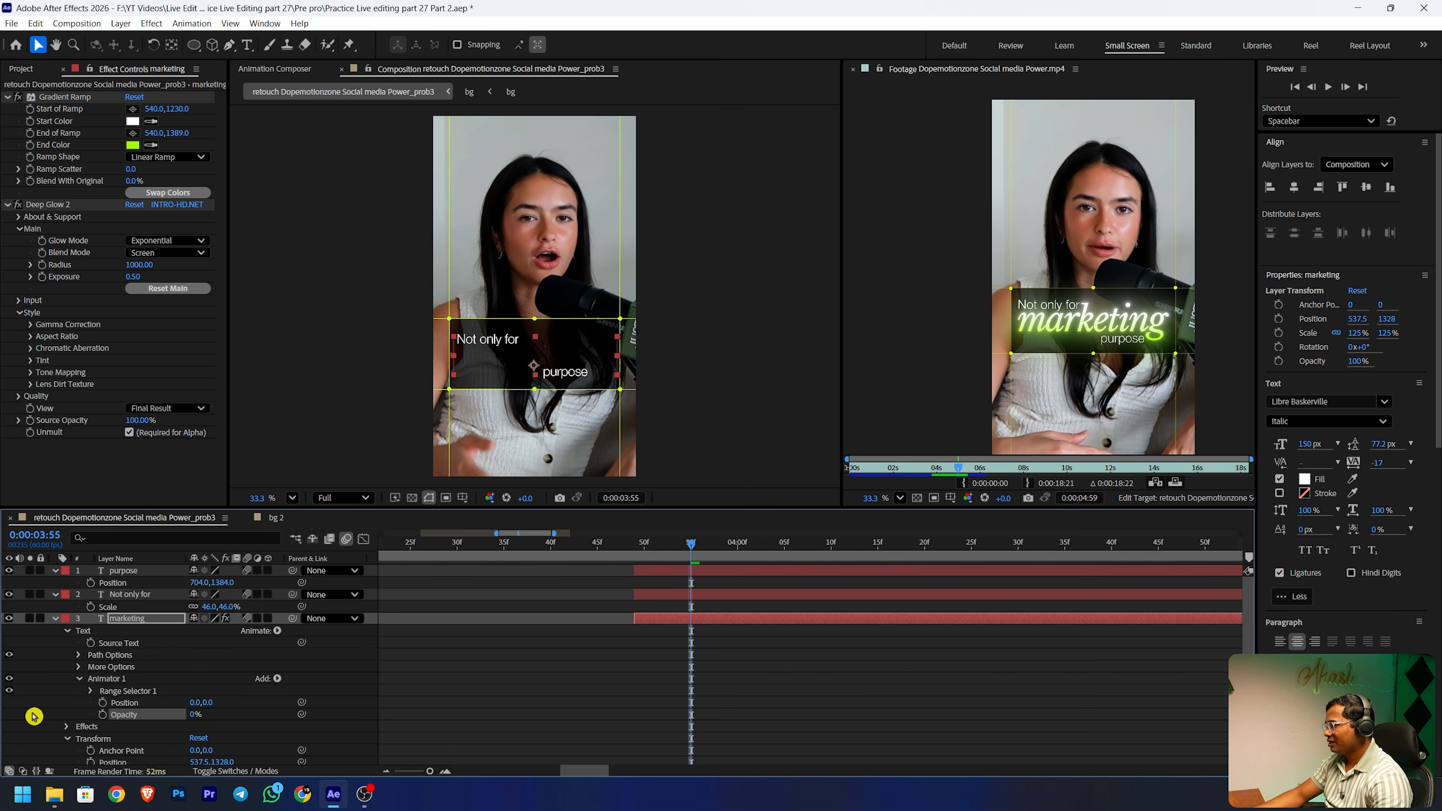
left_click_drag(207, 704, 254, 688)
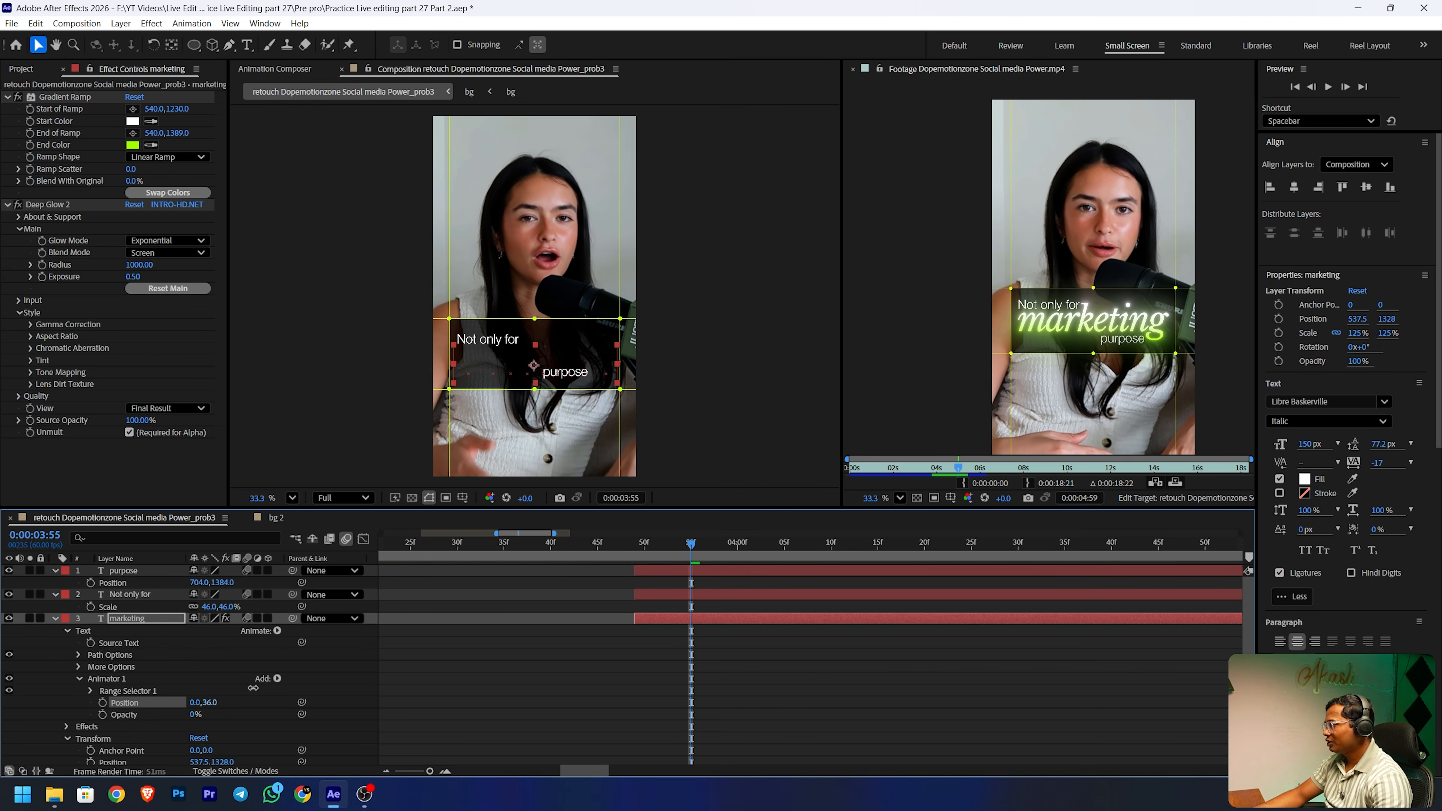
left_click_drag(303, 659, 313, 655)
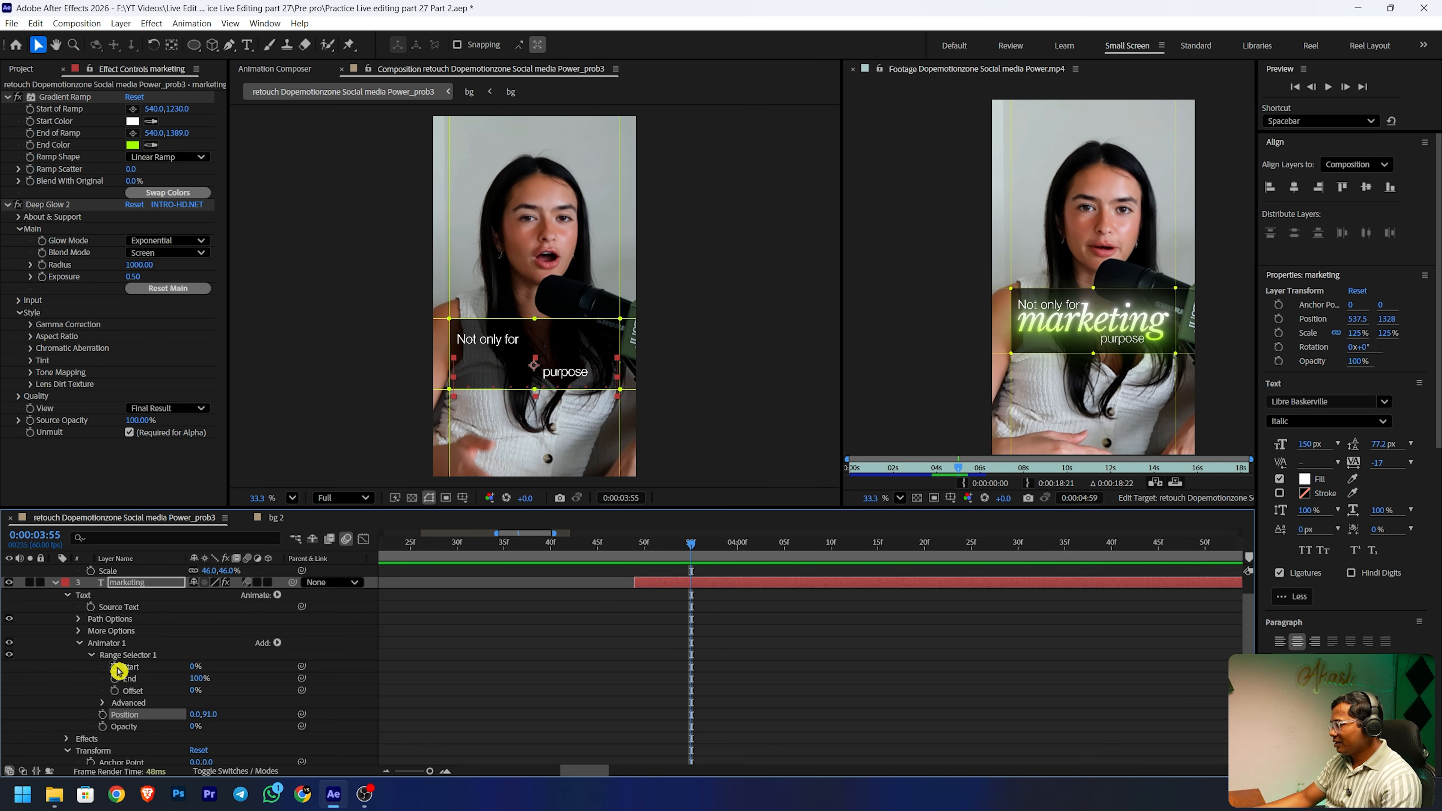
- Keyframe the marketing Range Selector's Start from 0% at 0:00:03:49 to 100% at 0:00:03:55
left_click(114, 667)
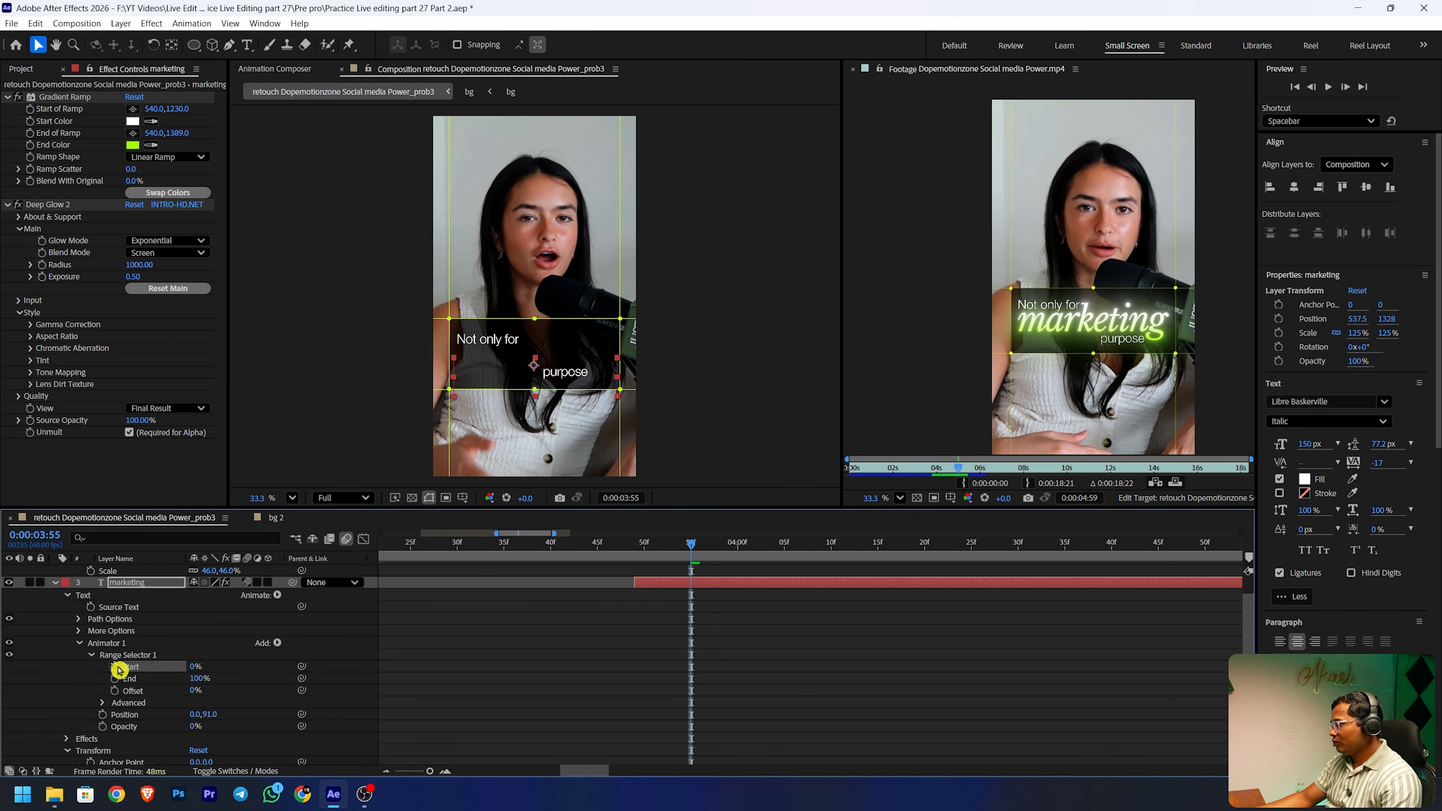
left_click_drag(665, 668, 636, 669)
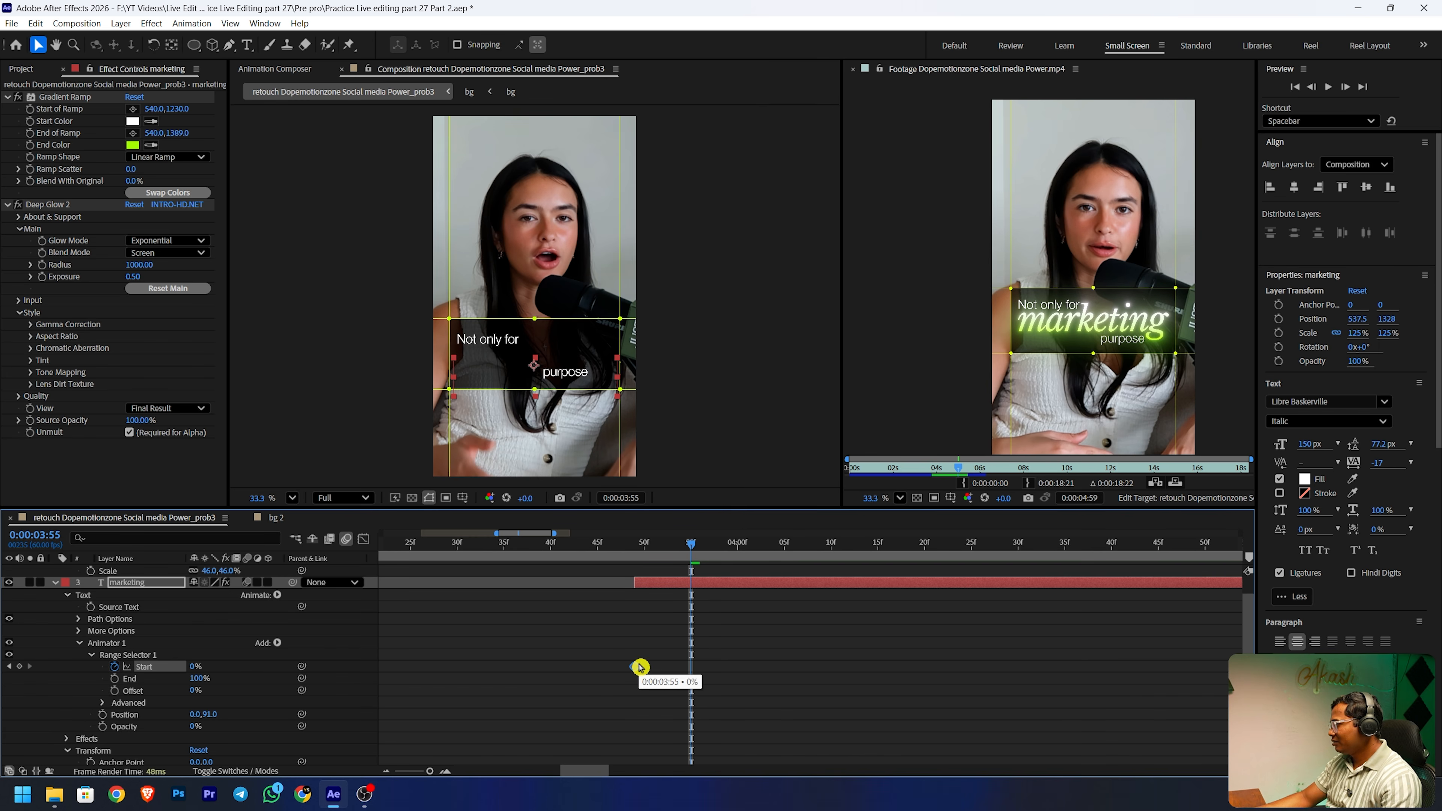
left_click_drag(193, 669, 369, 682)
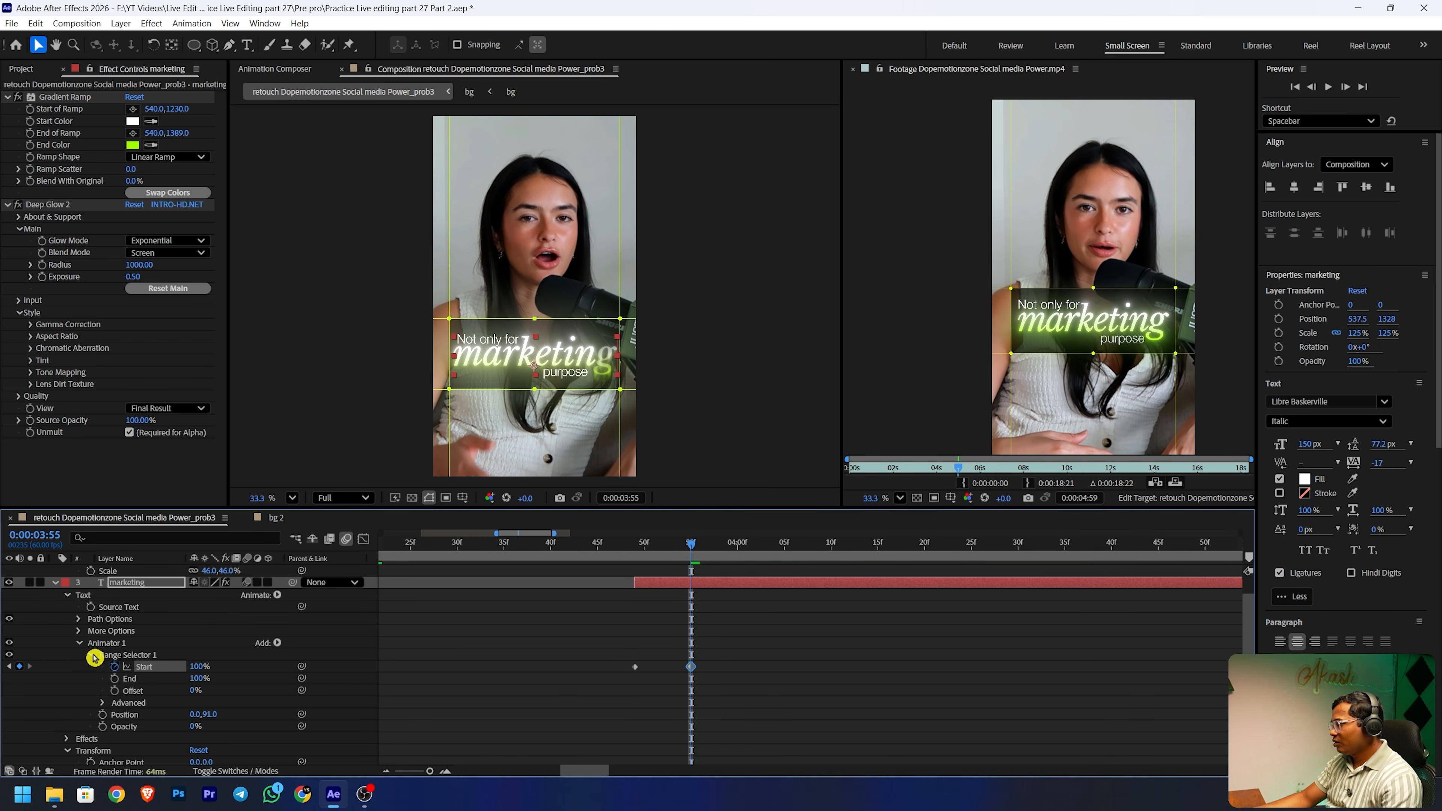
- Base the marketing Range Selector on Lines and preview the reveal from 0:00:03:49
left_click(103, 703)
scroll(162, 698, "down", 2)
left_click(219, 674)
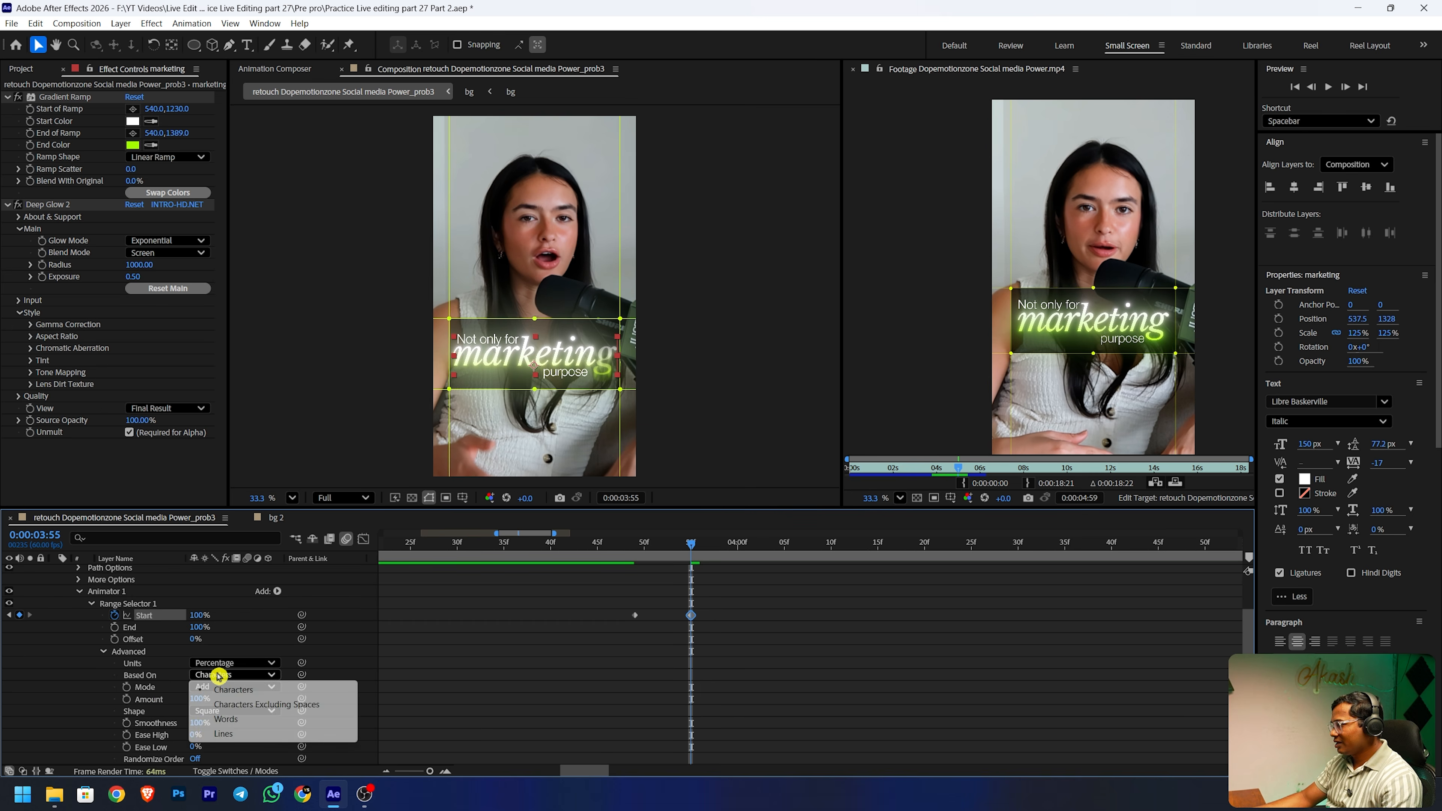
left_click(228, 735)
left_click_drag(693, 546, 635, 557)
key("space")
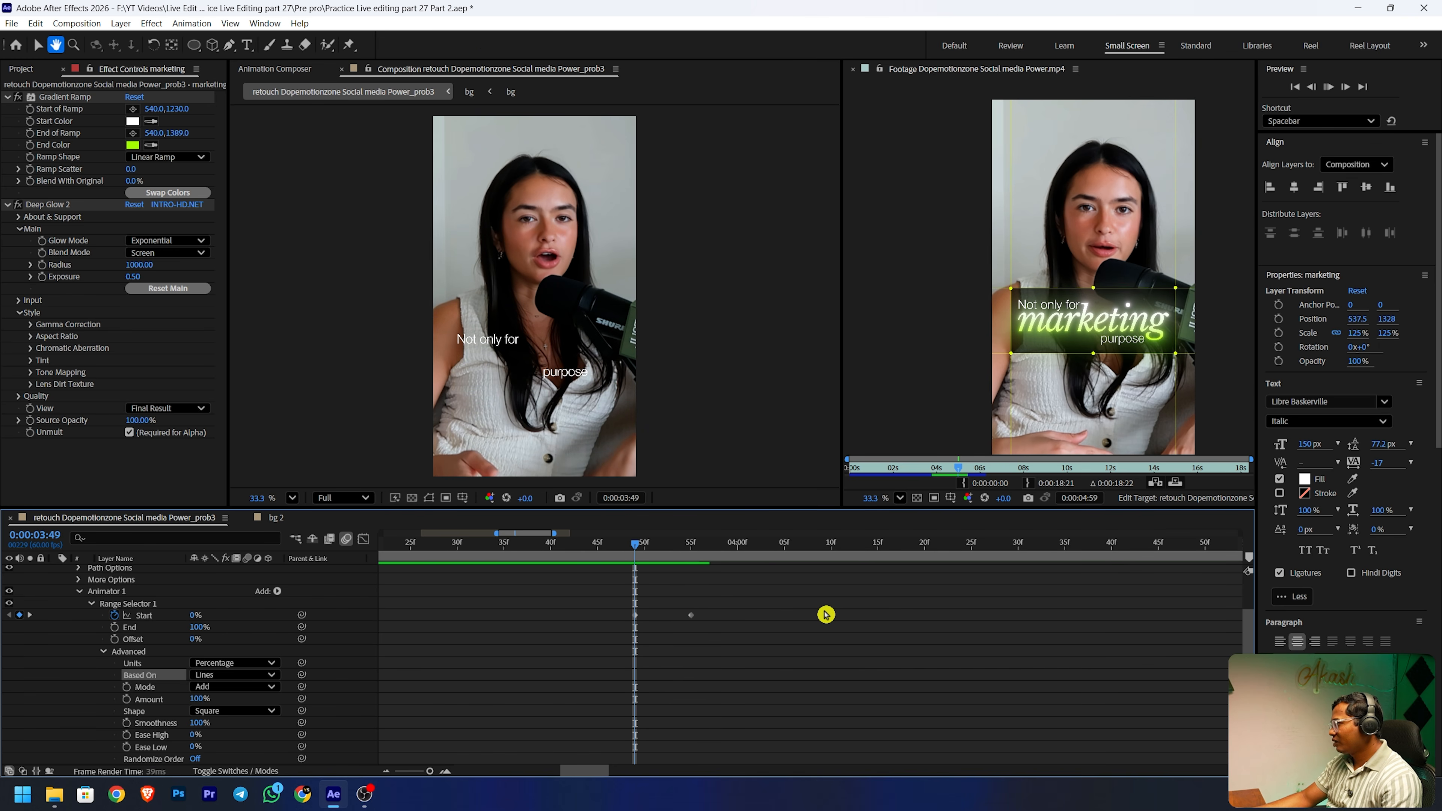
key("space")
- Move the 100% Start keyframe to 0:00:04:05, apply Easy Ease to both Start keyframes, and preview the marketing reveal
left_click_drag(691, 615, 581, 655)
key("F9")
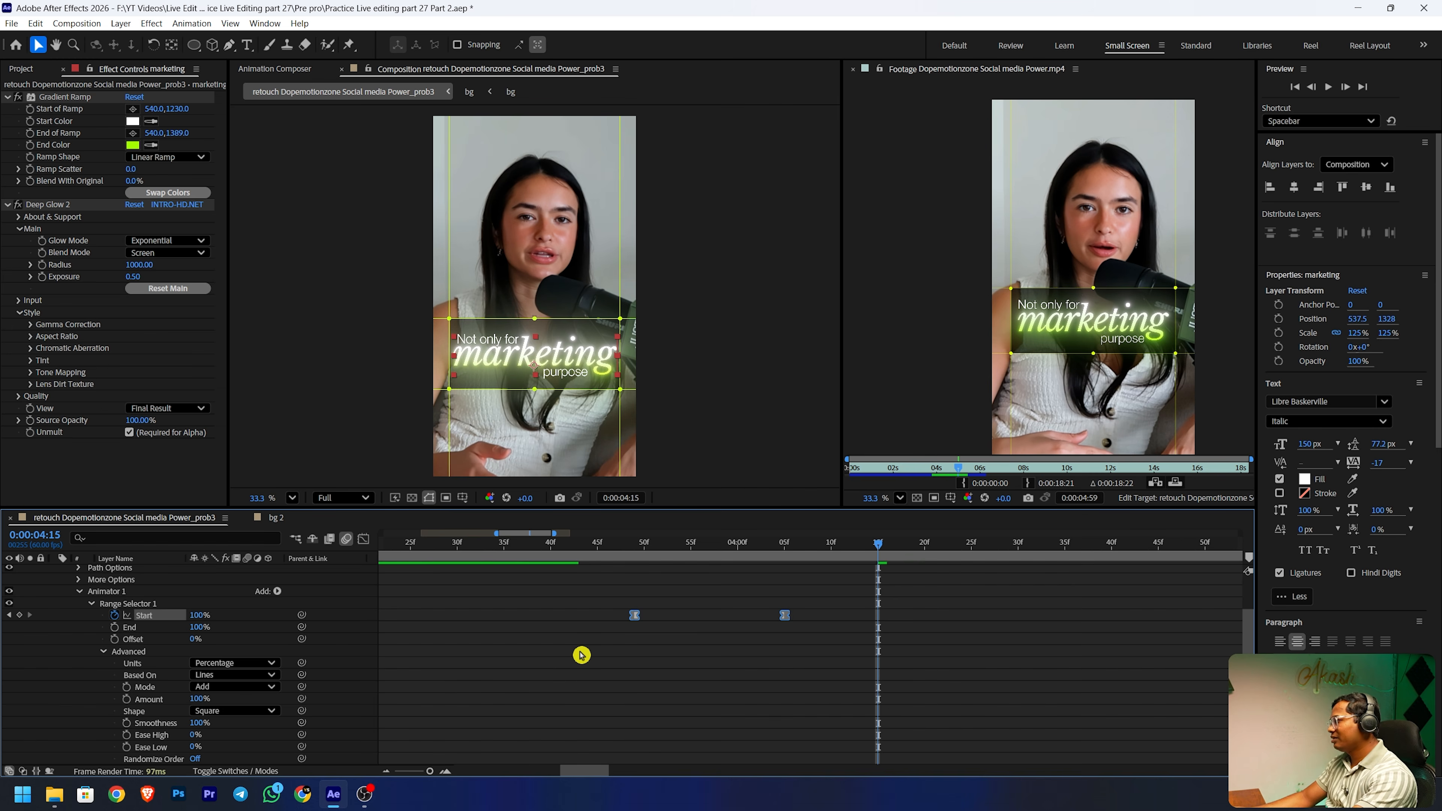
left_click(636, 549)
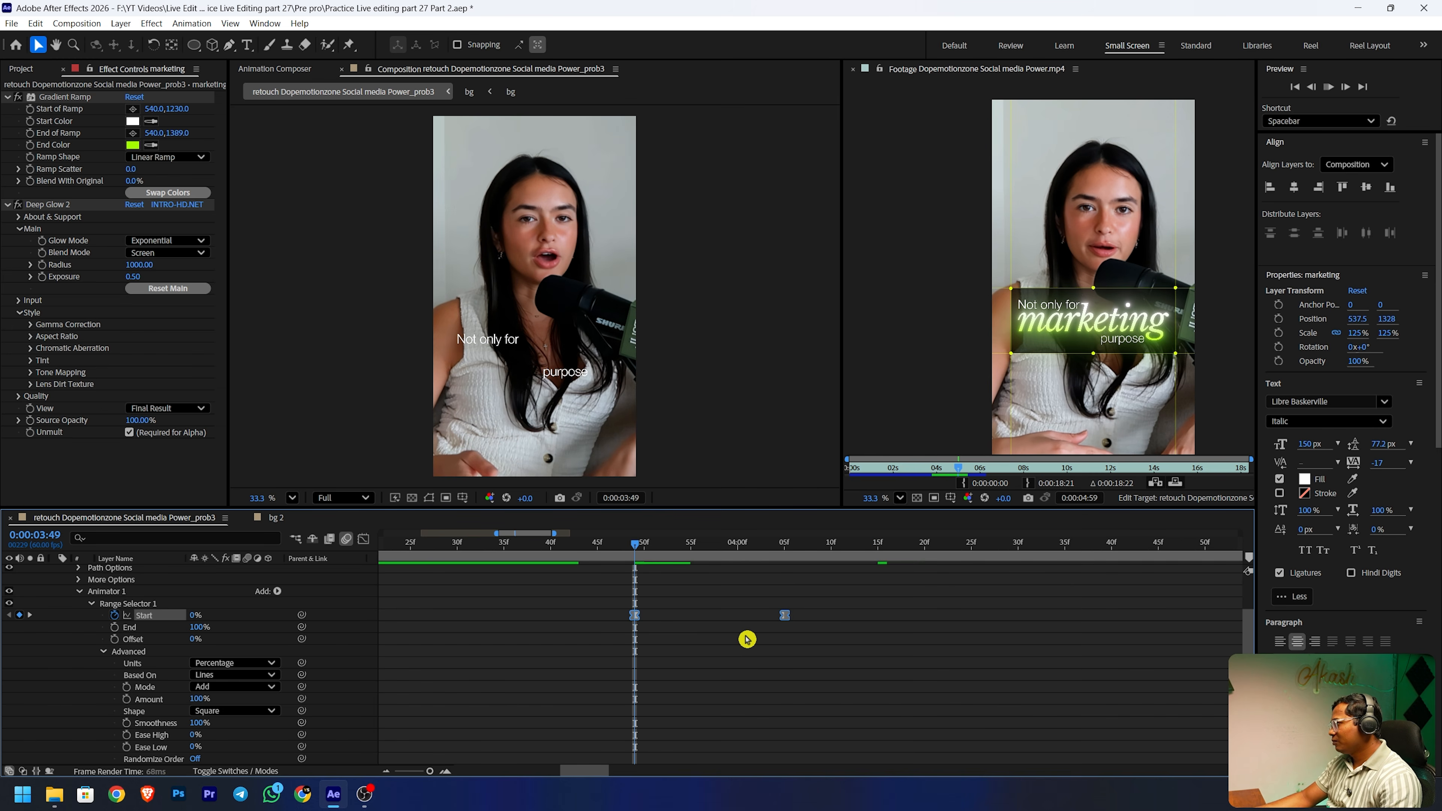
key("space")
key("space")
scroll(737, 612, "down", 2)
scroll(756, 598, "up", 1)
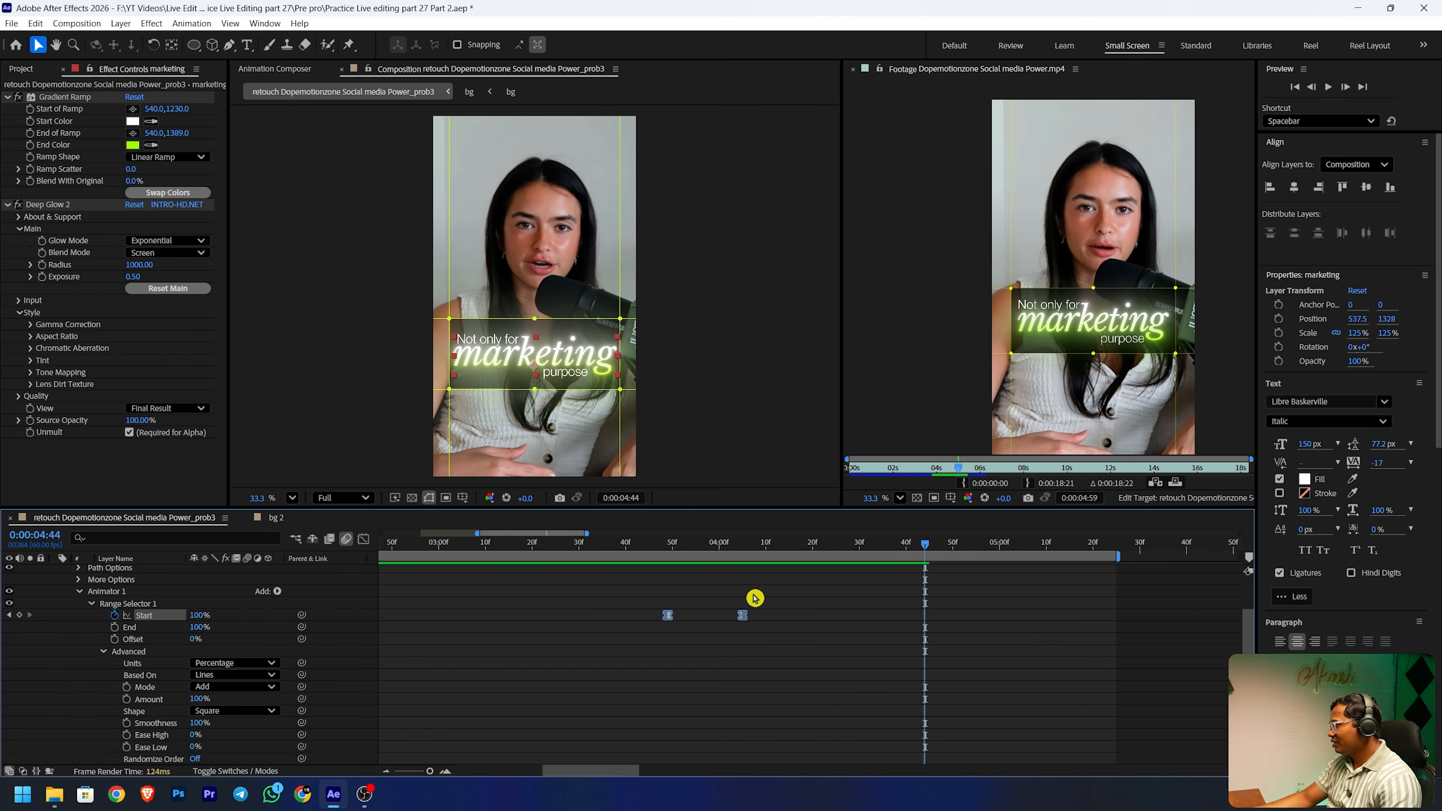
scroll(755, 598, "up", 1)
left_click_drag(608, 550, 544, 548)
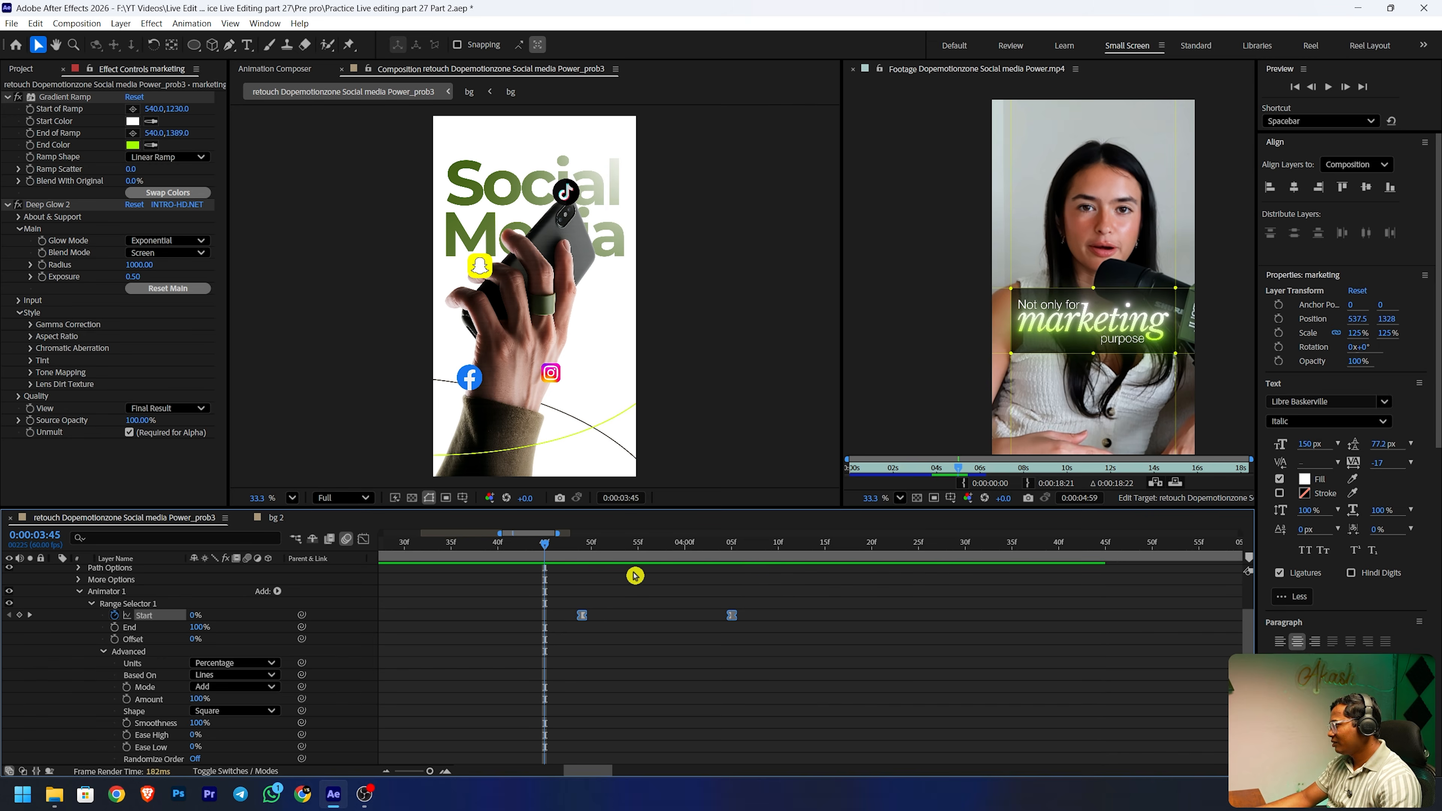
key("space")
- Slow the marketing reveal by moving its last Start keyframe to 0:00:04:13, and play it back
left_click(666, 585)
left_click_drag(732, 615, 806, 615)
left_click_drag(590, 539, 581, 544)
key("space")
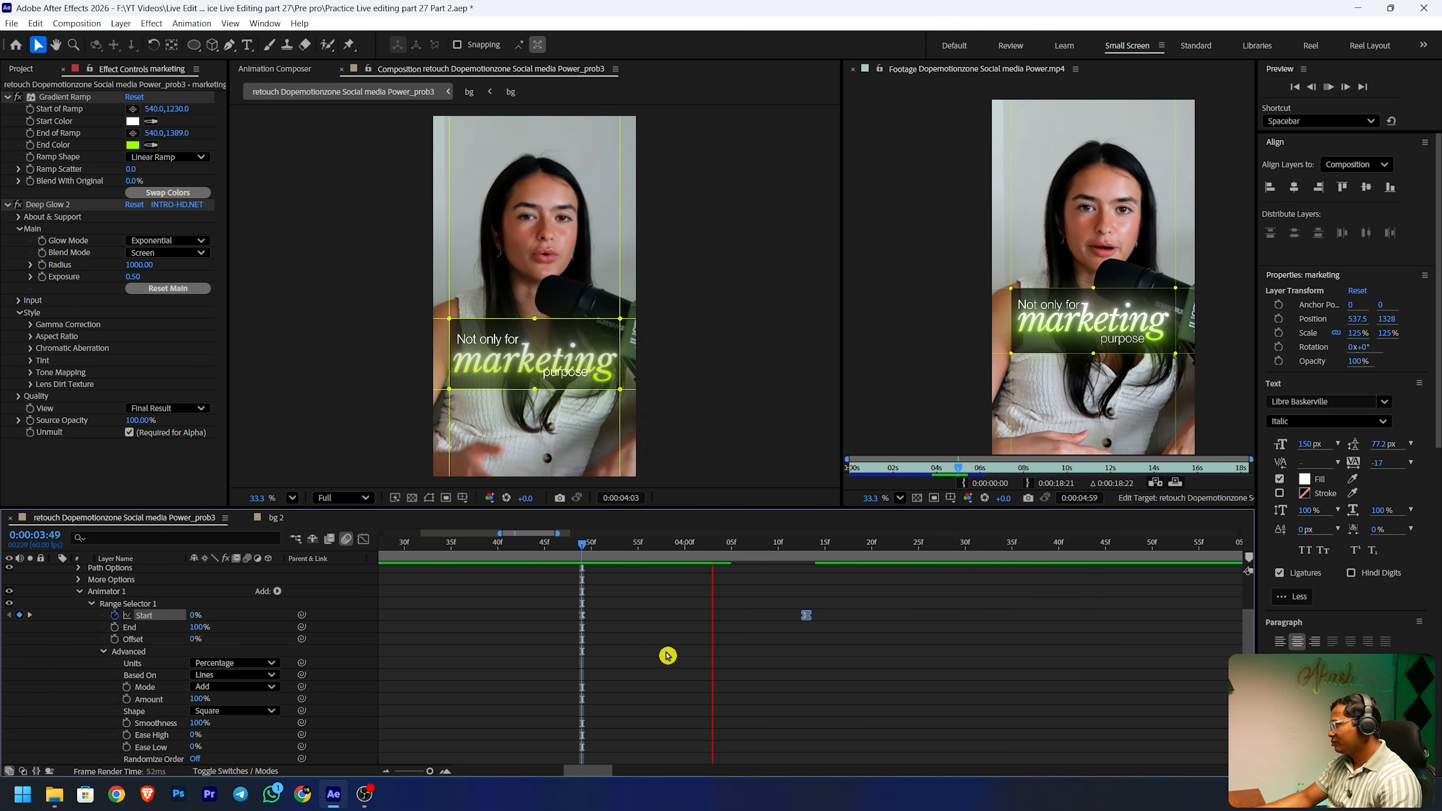
key("space")
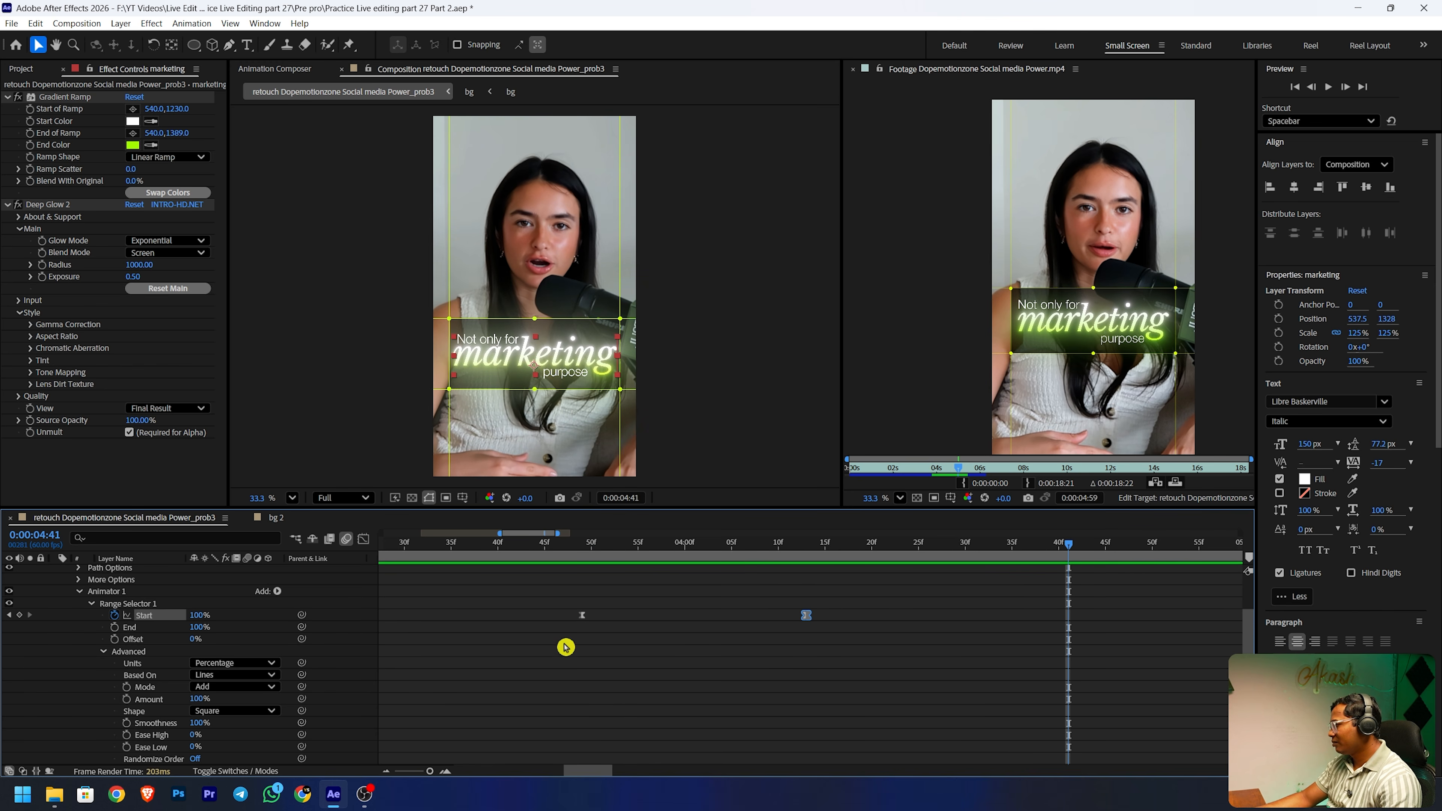
- Copy the marketing layer's text animator onto the "Not only for" and purpose layers at 0:00:03:49
left_click(116, 595)
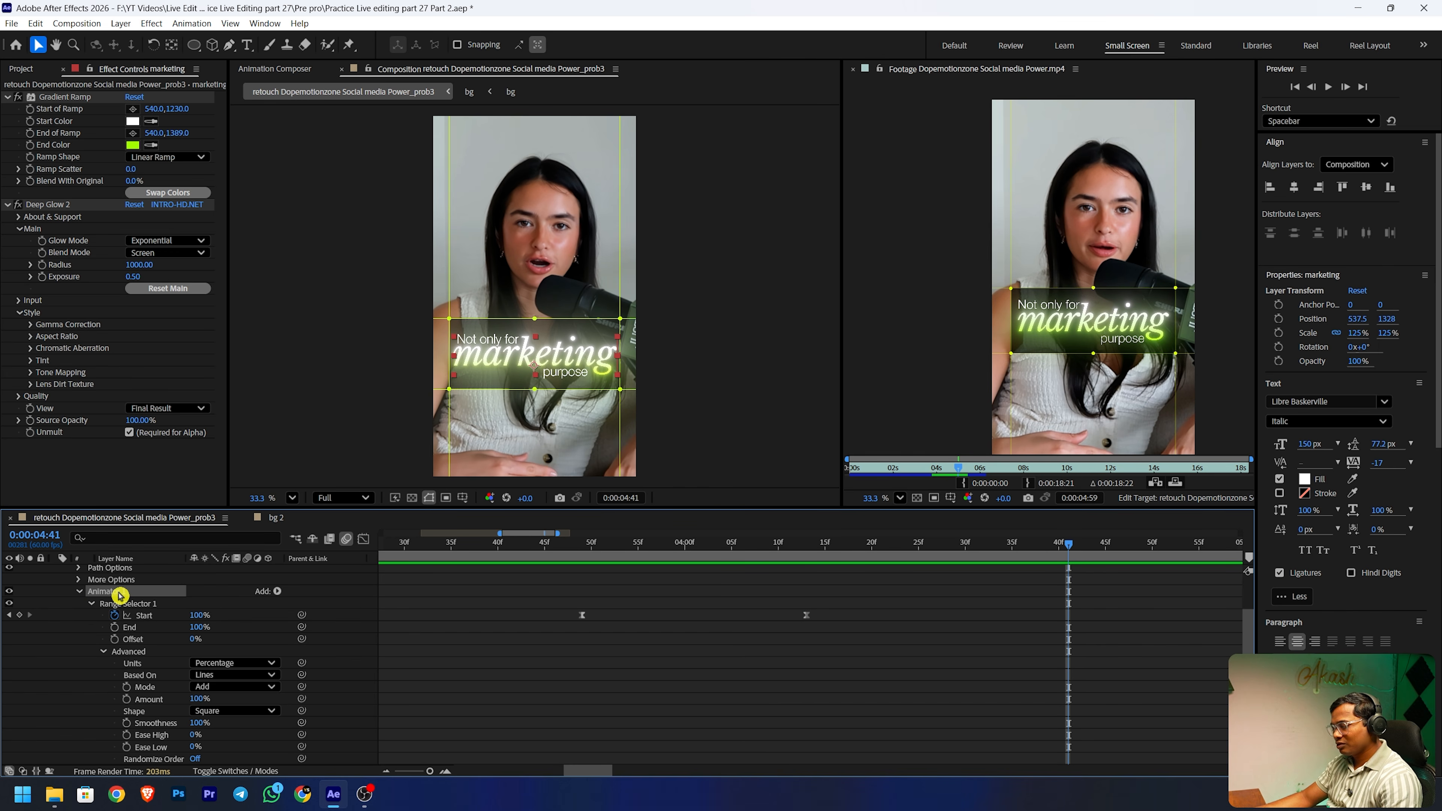
scroll(91, 607, "up", 3)
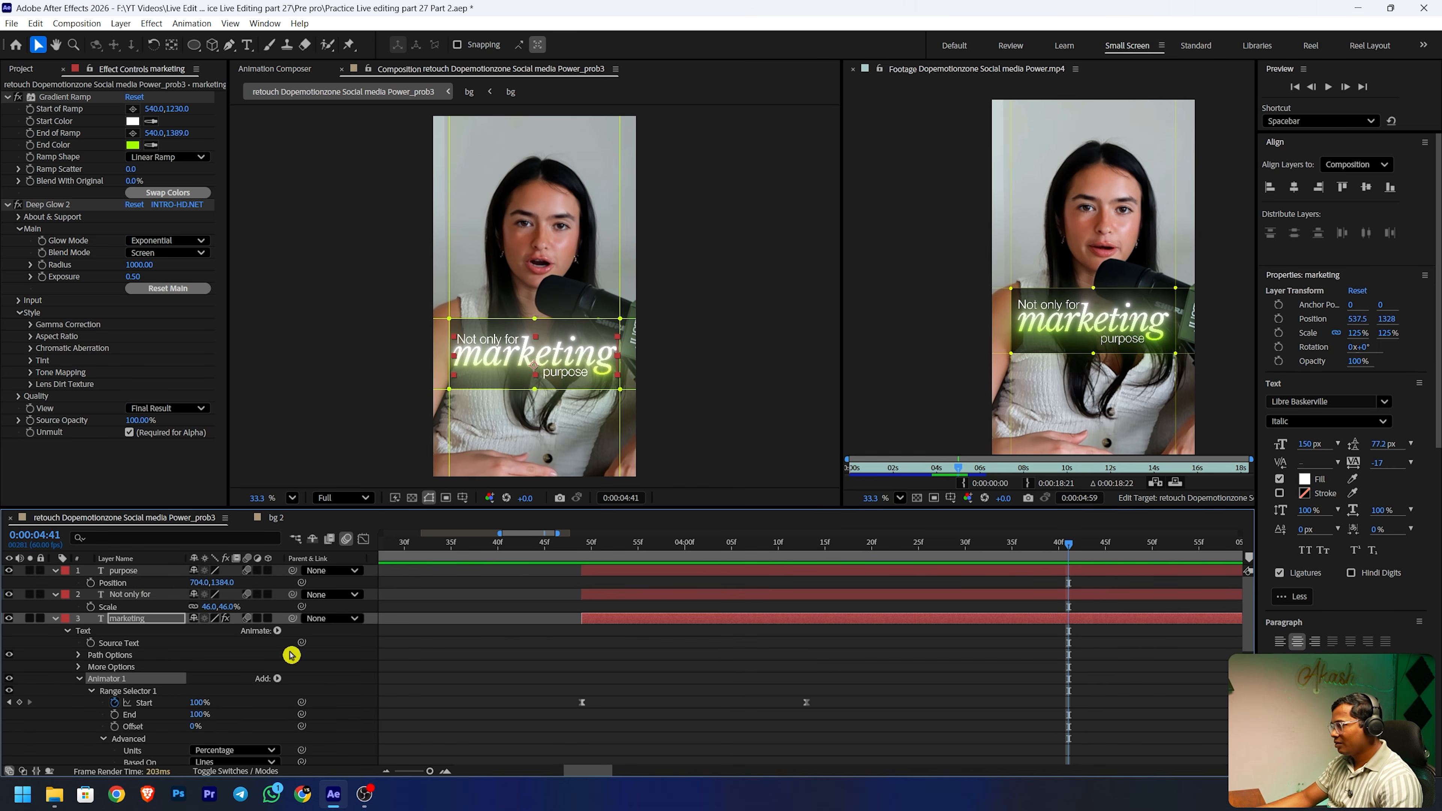
left_click(56, 620)
left_click_drag(614, 550, 583, 554)
left_click(129, 594)
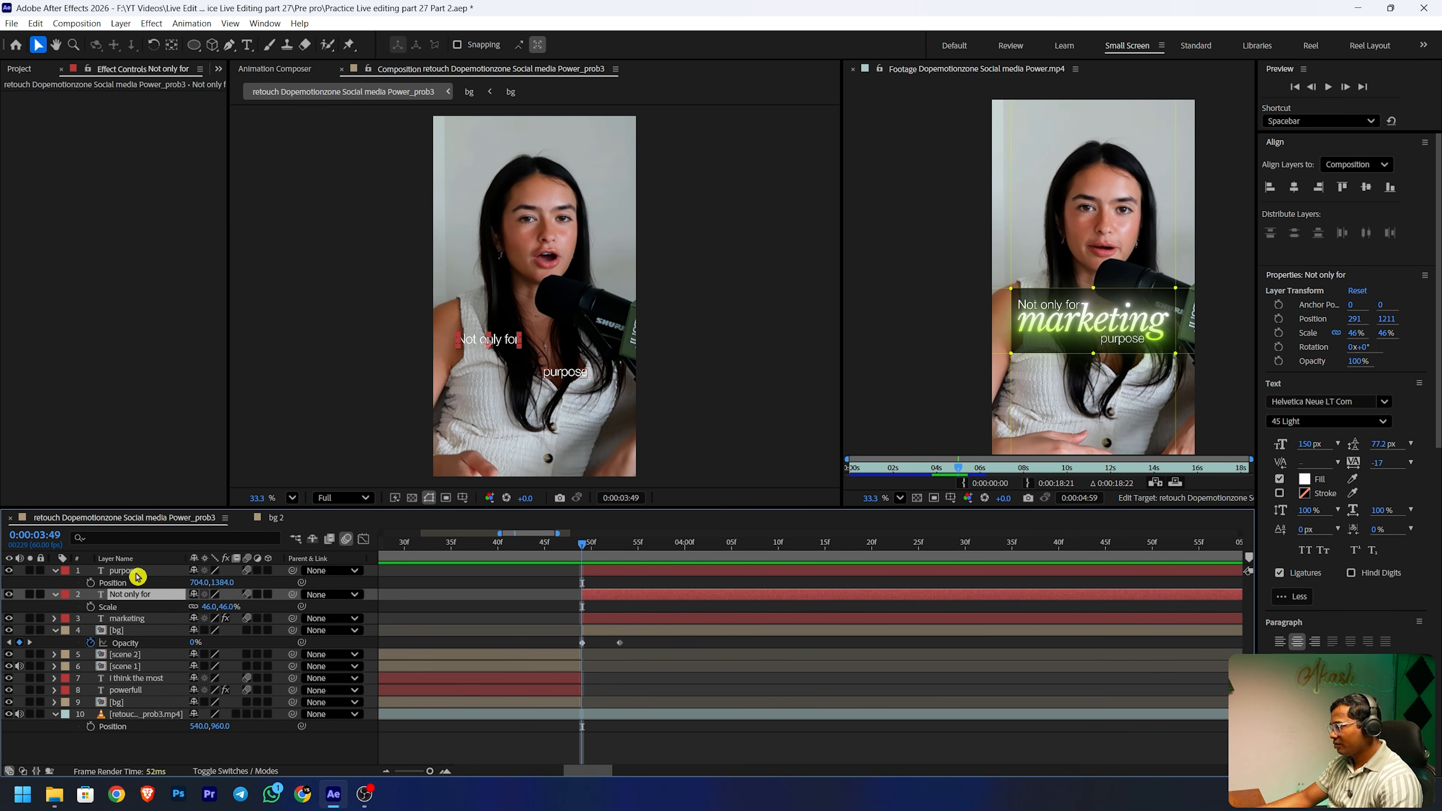
left_click(136, 572, "shift")
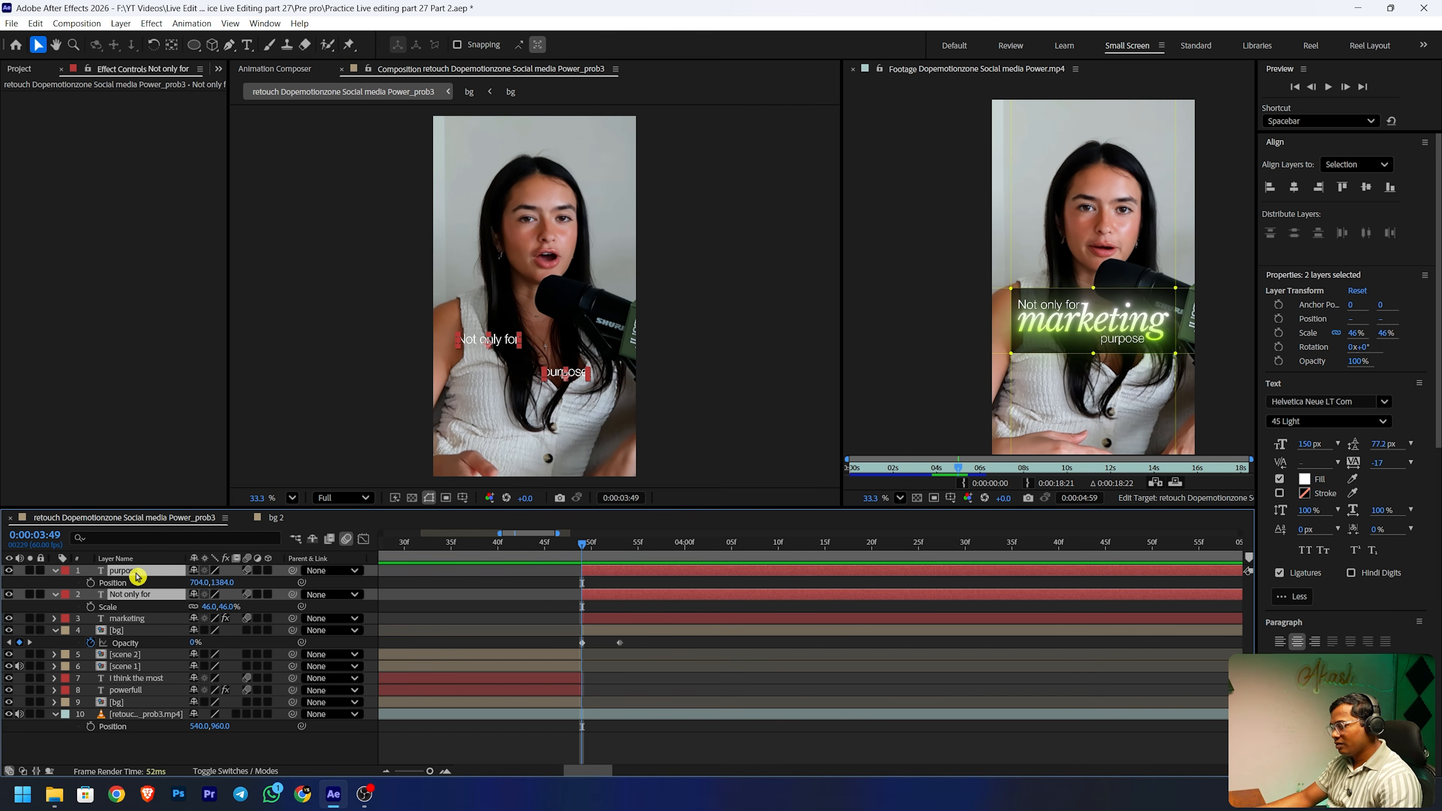
key("ctrl+v")
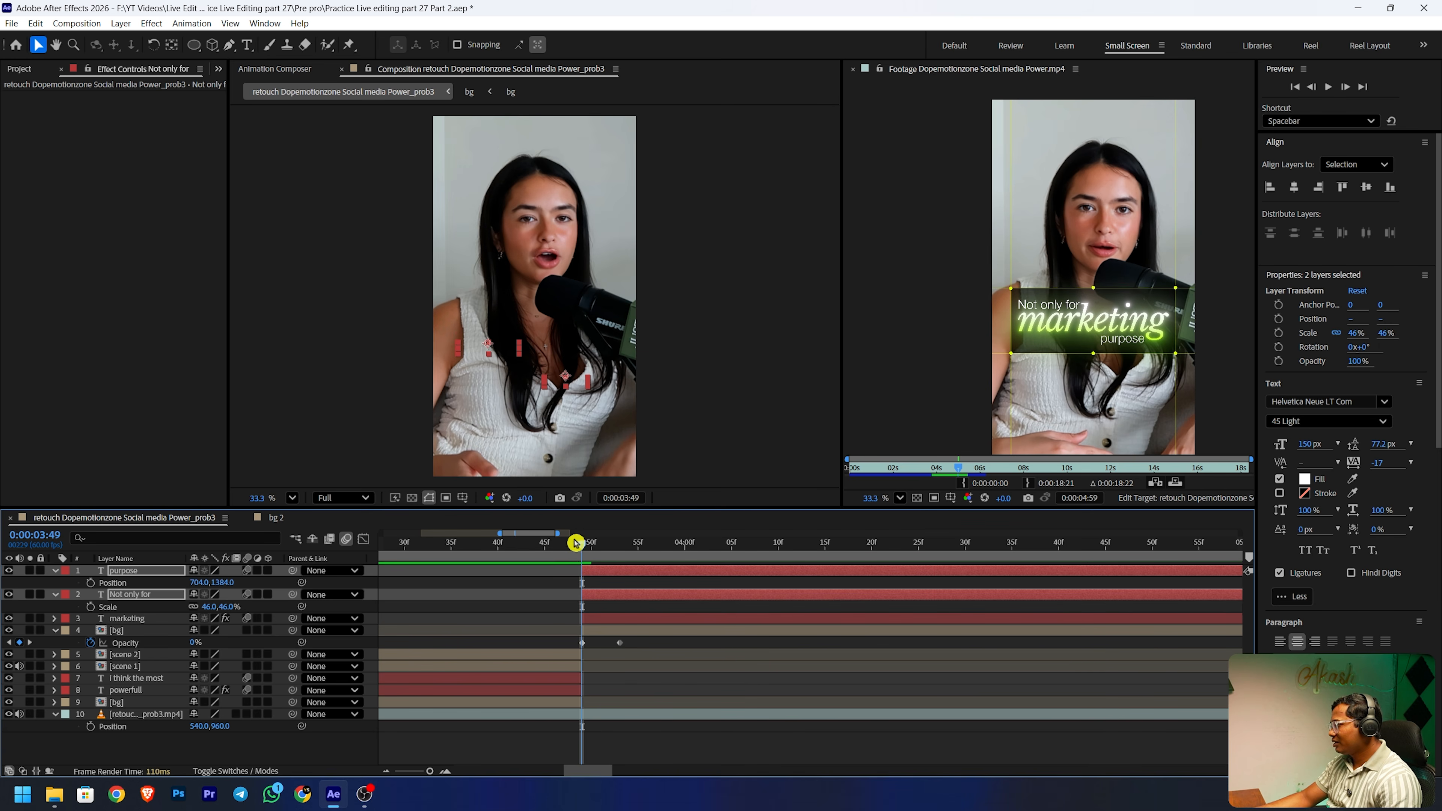
mouse_move(589, 546)
left_mouse_down()
mouse_move(836, 525)
mouse_move(583, 567)
left_mouse_up()
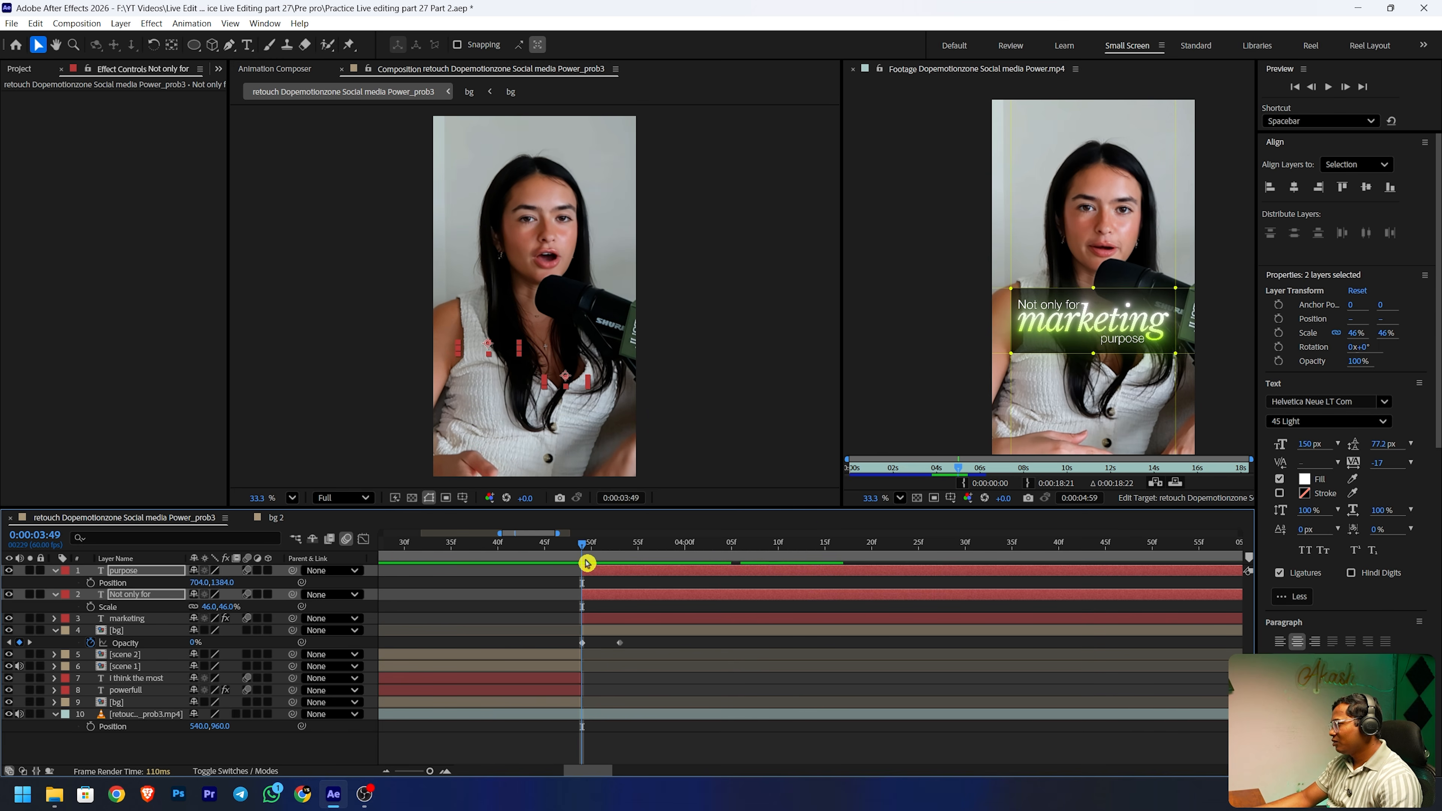
left_click(508, 747)
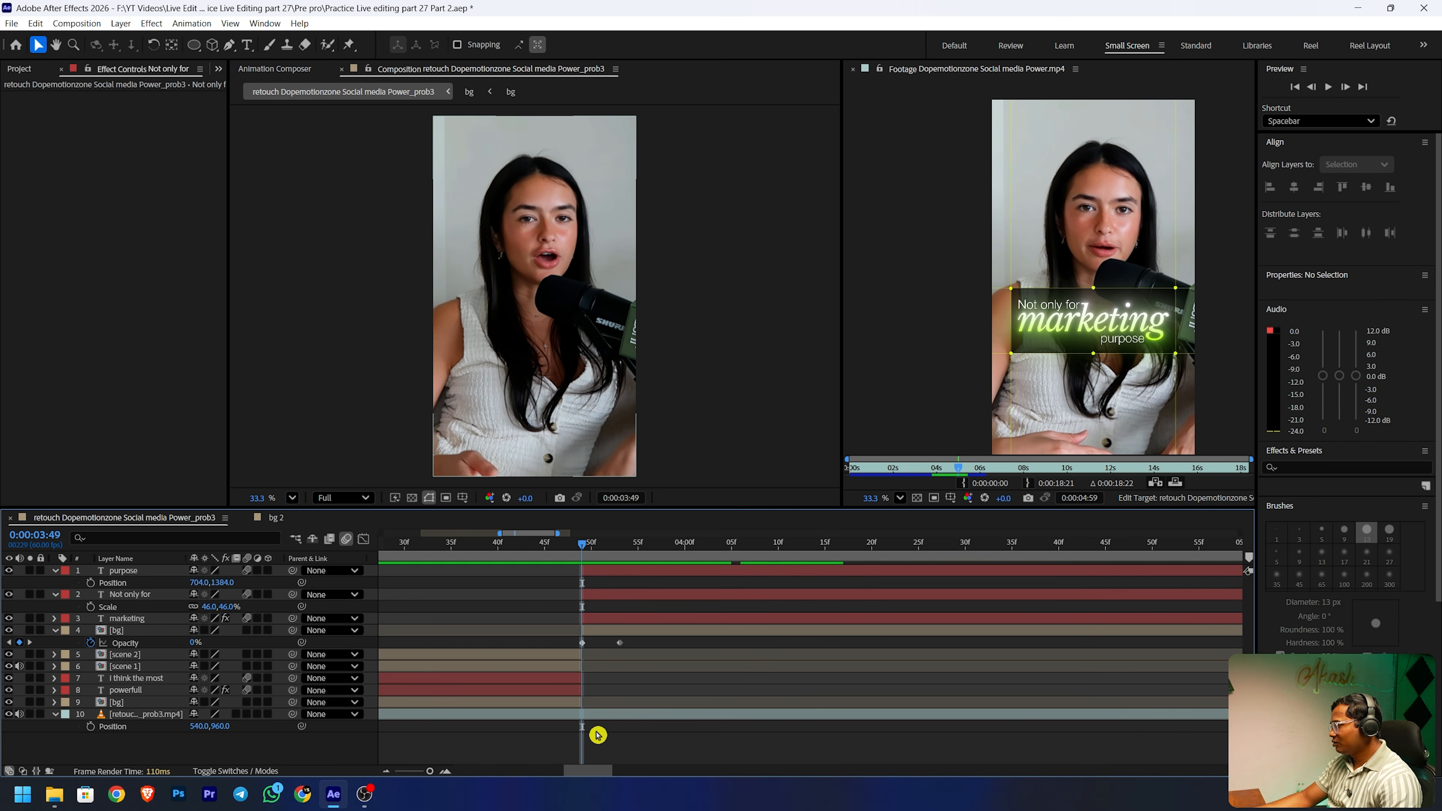
- Stagger the caption by starting marketing at about 0:00:04:05 and purpose at about 0:00:04:19, and preview the timing
scroll(602, 737, "up", 4)
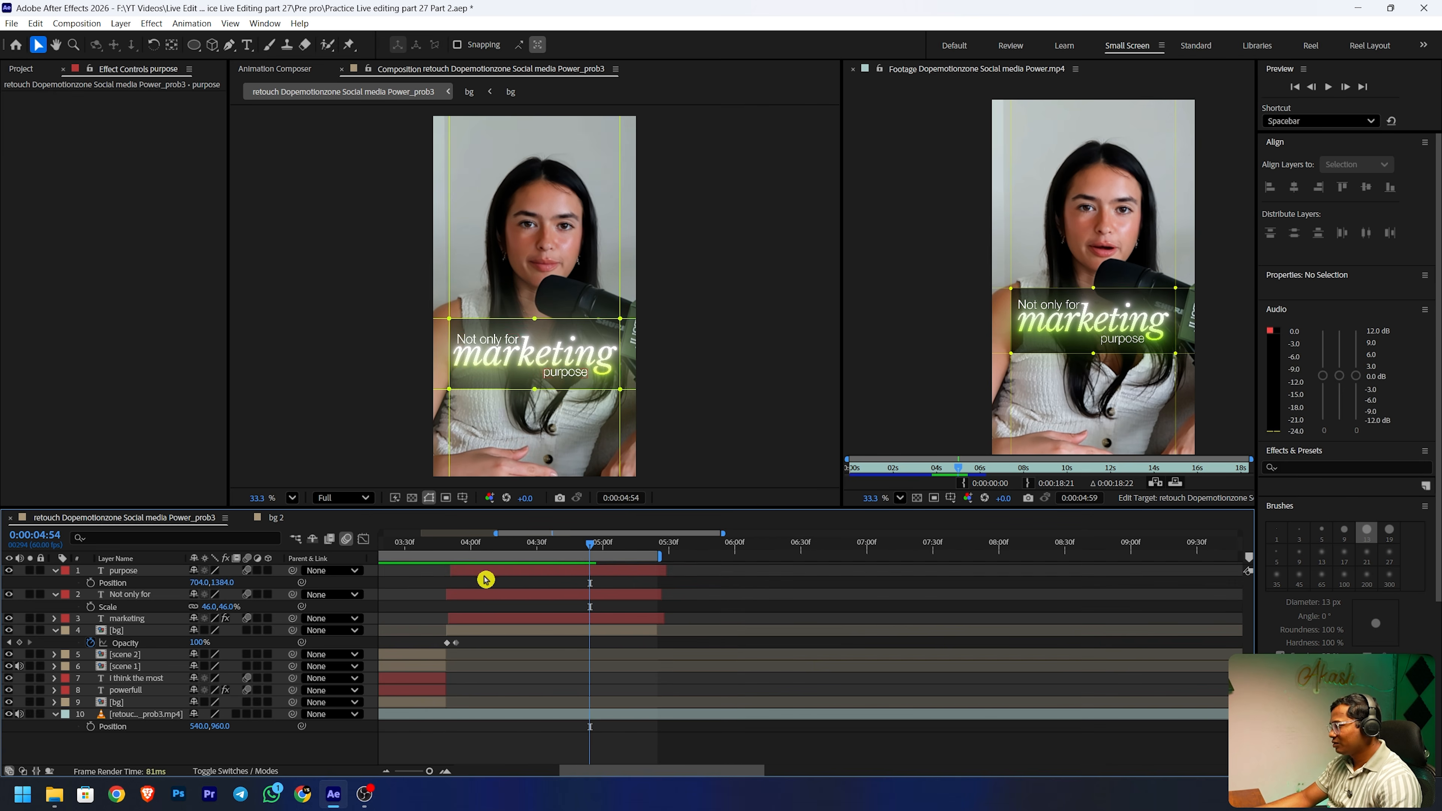
left_click_drag(476, 572, 540, 571)
left_click_drag(470, 618, 506, 618)
left_click(441, 547)
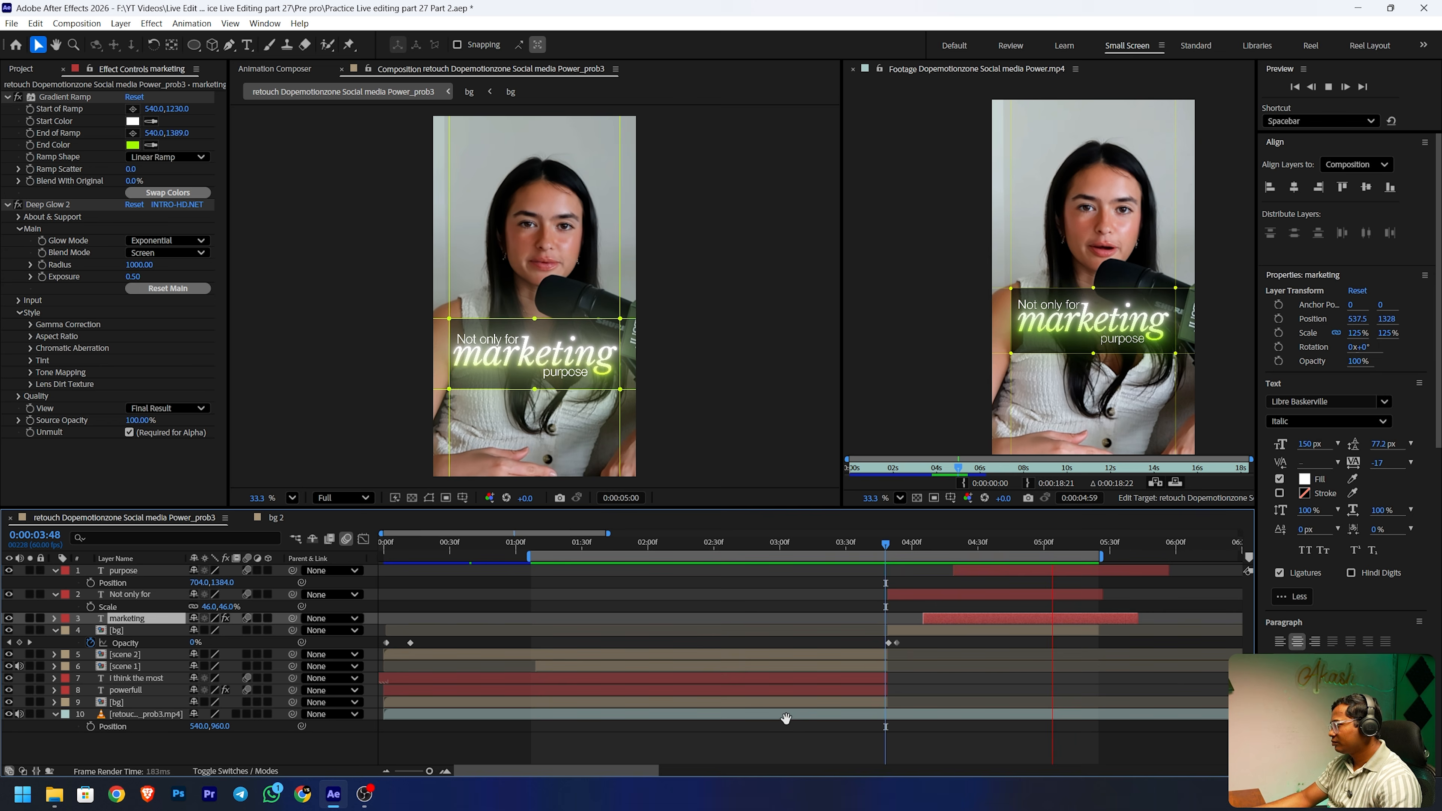
key("space")
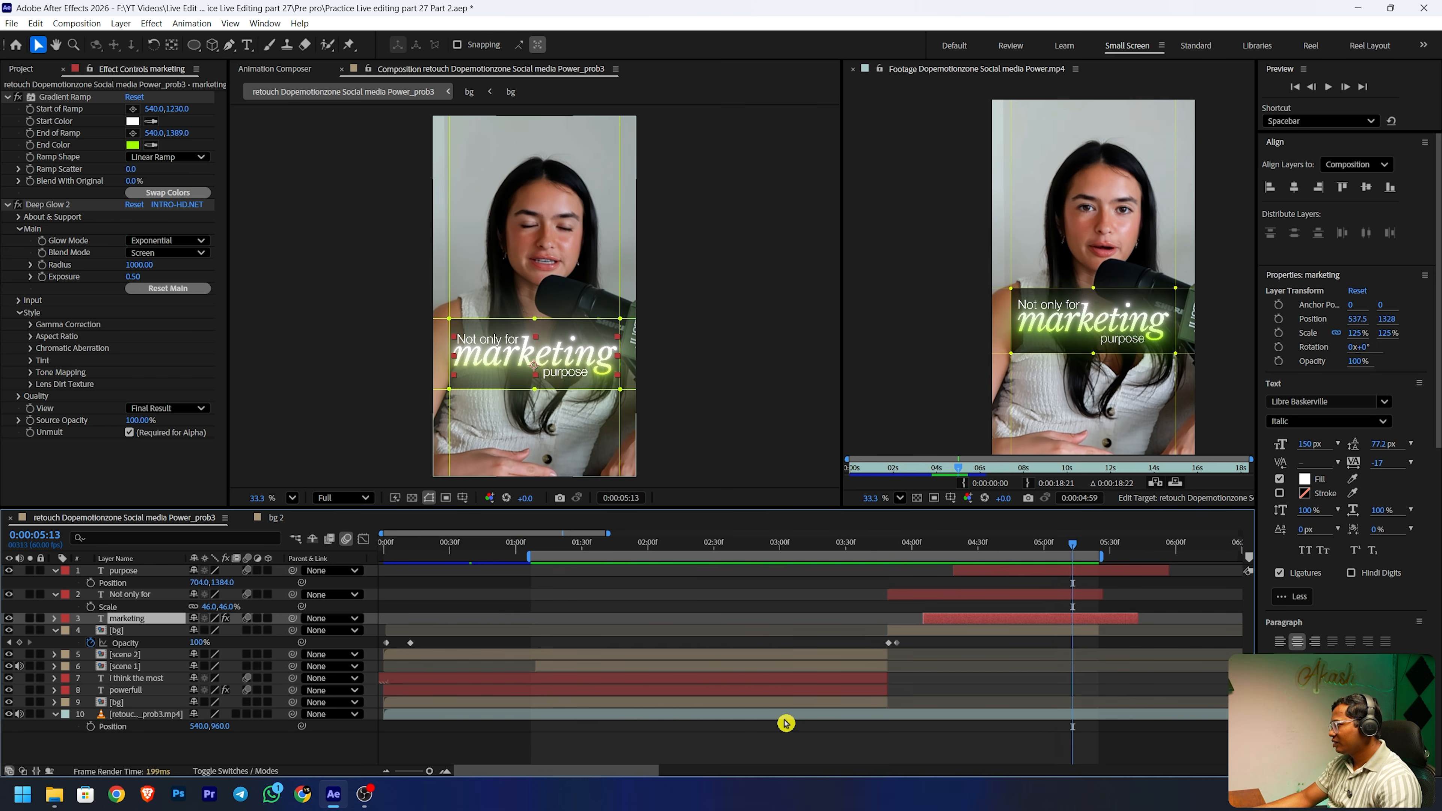
- Trim the ends of the purpose, "Not only for", marketing and caption bg layers to 0:00:05:13
scroll(703, 732, "down", 1)
scroll(881, 673, "up", 3)
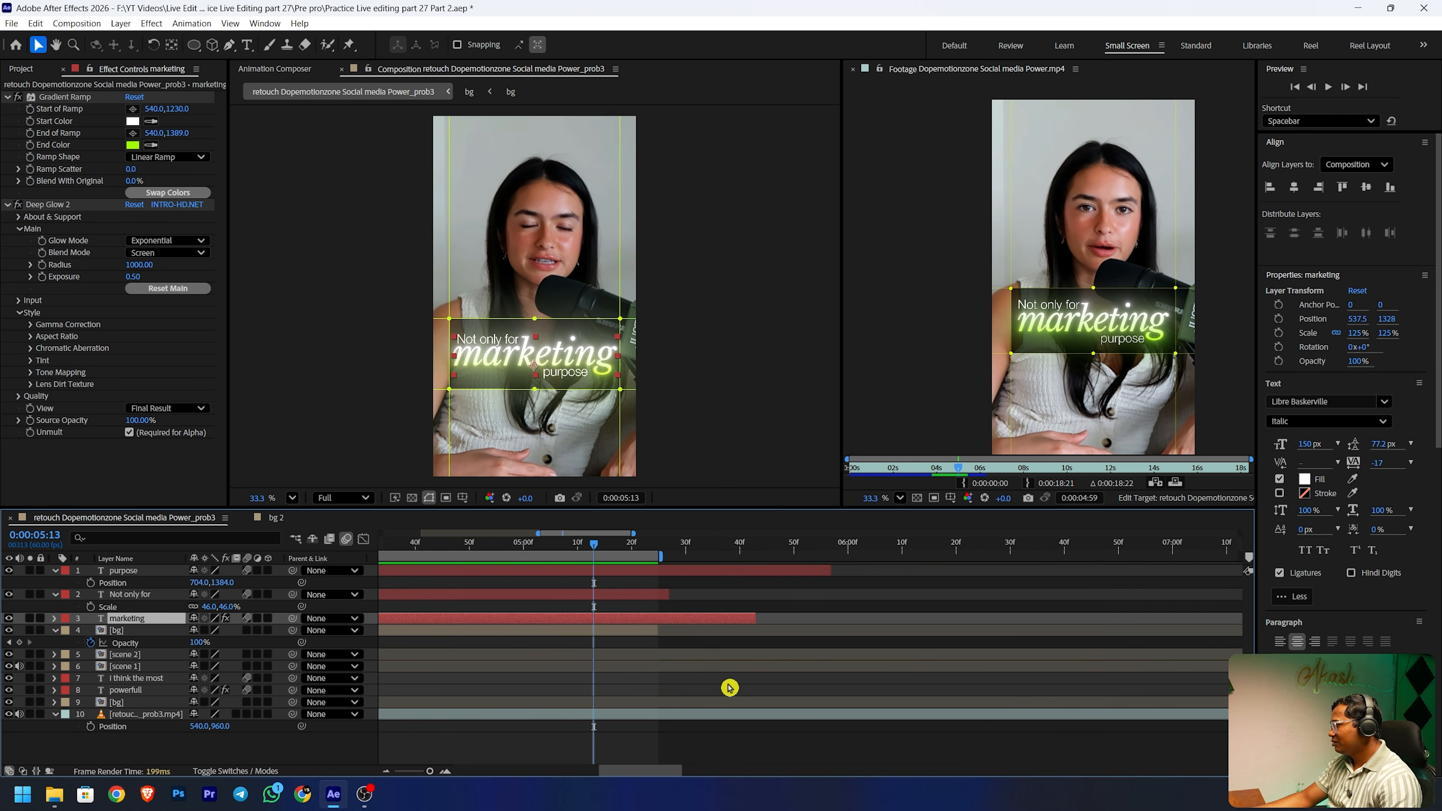
scroll(637, 674, "up", 3)
scroll(637, 674, "down", 2)
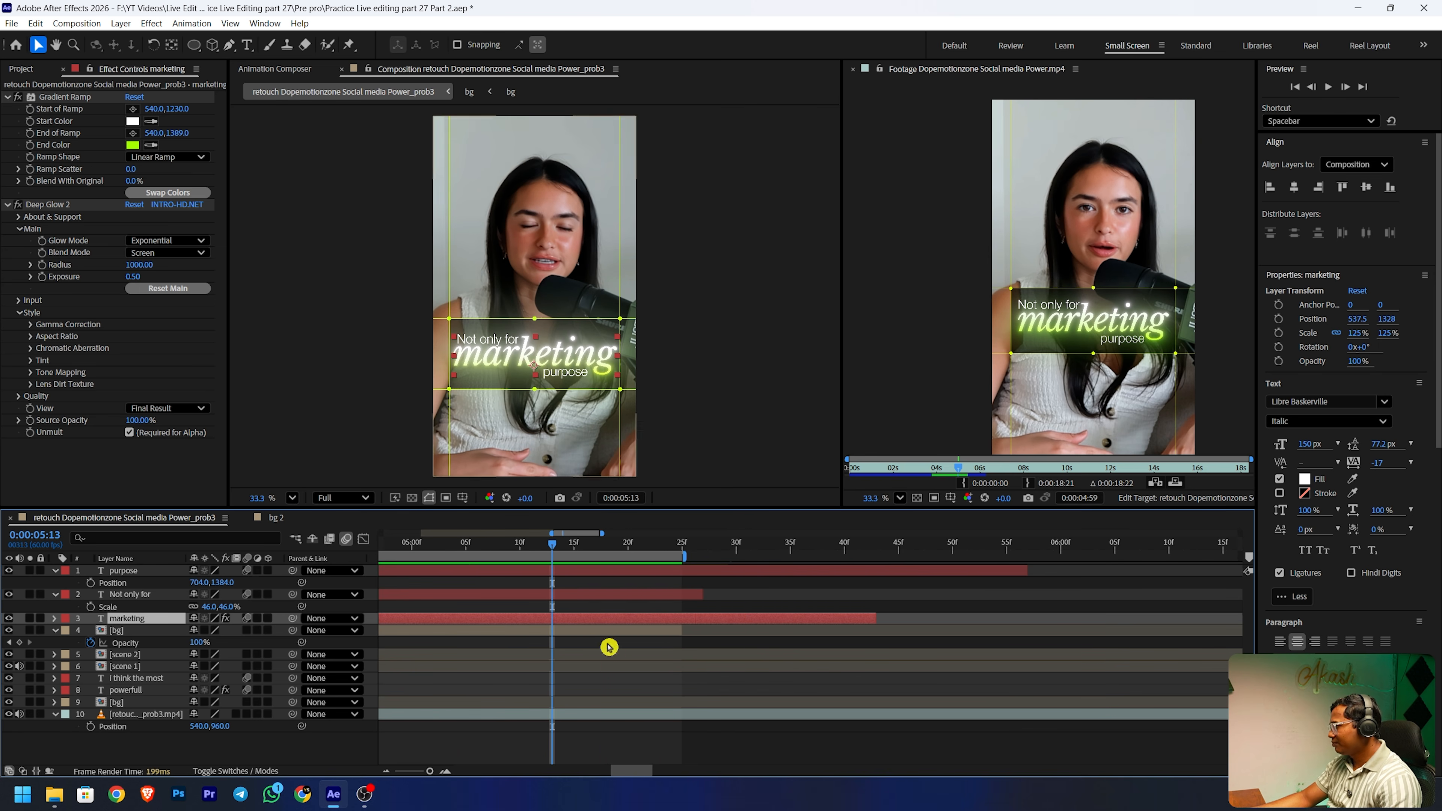
left_click(125, 630)
left_click(138, 574, "shift")
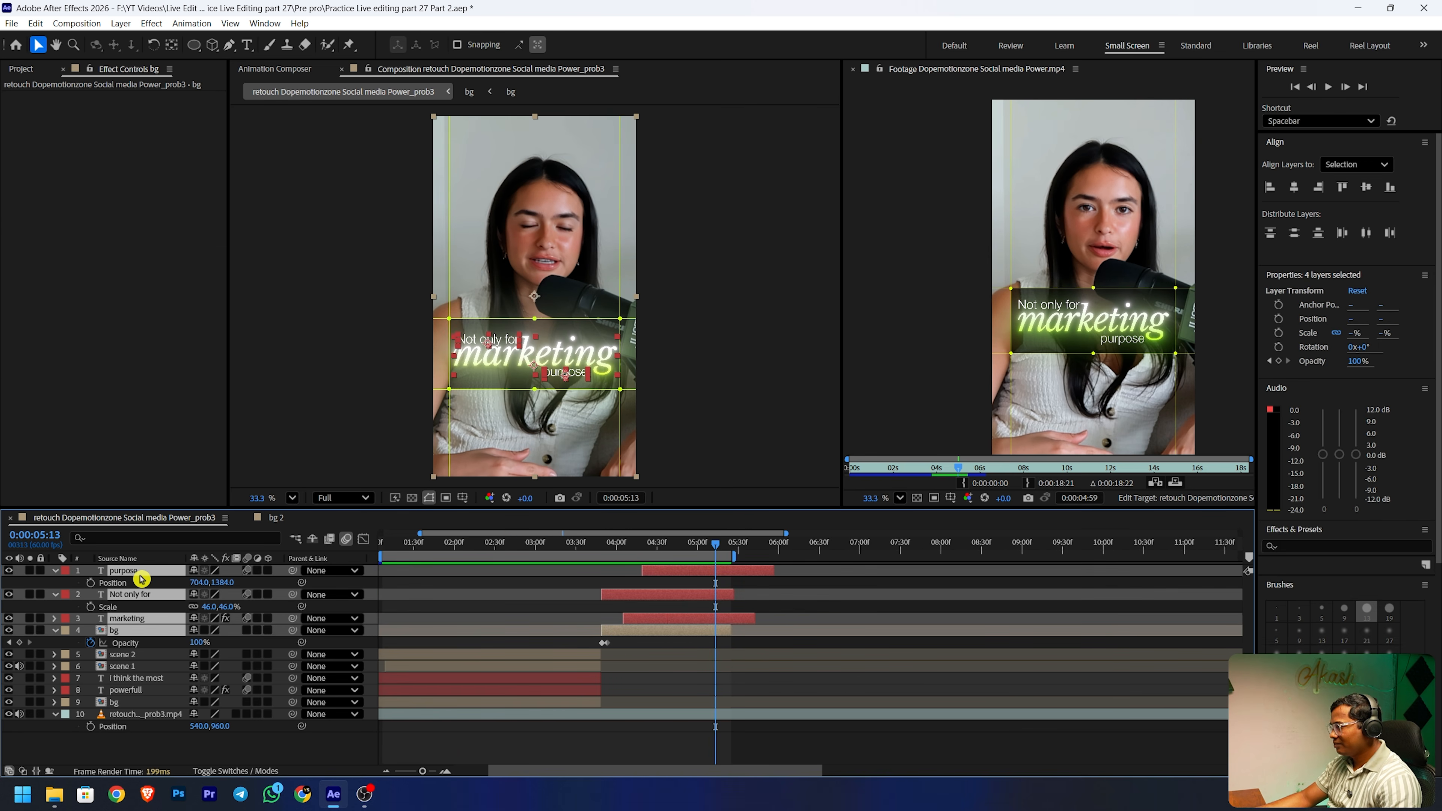
key("alt+]")
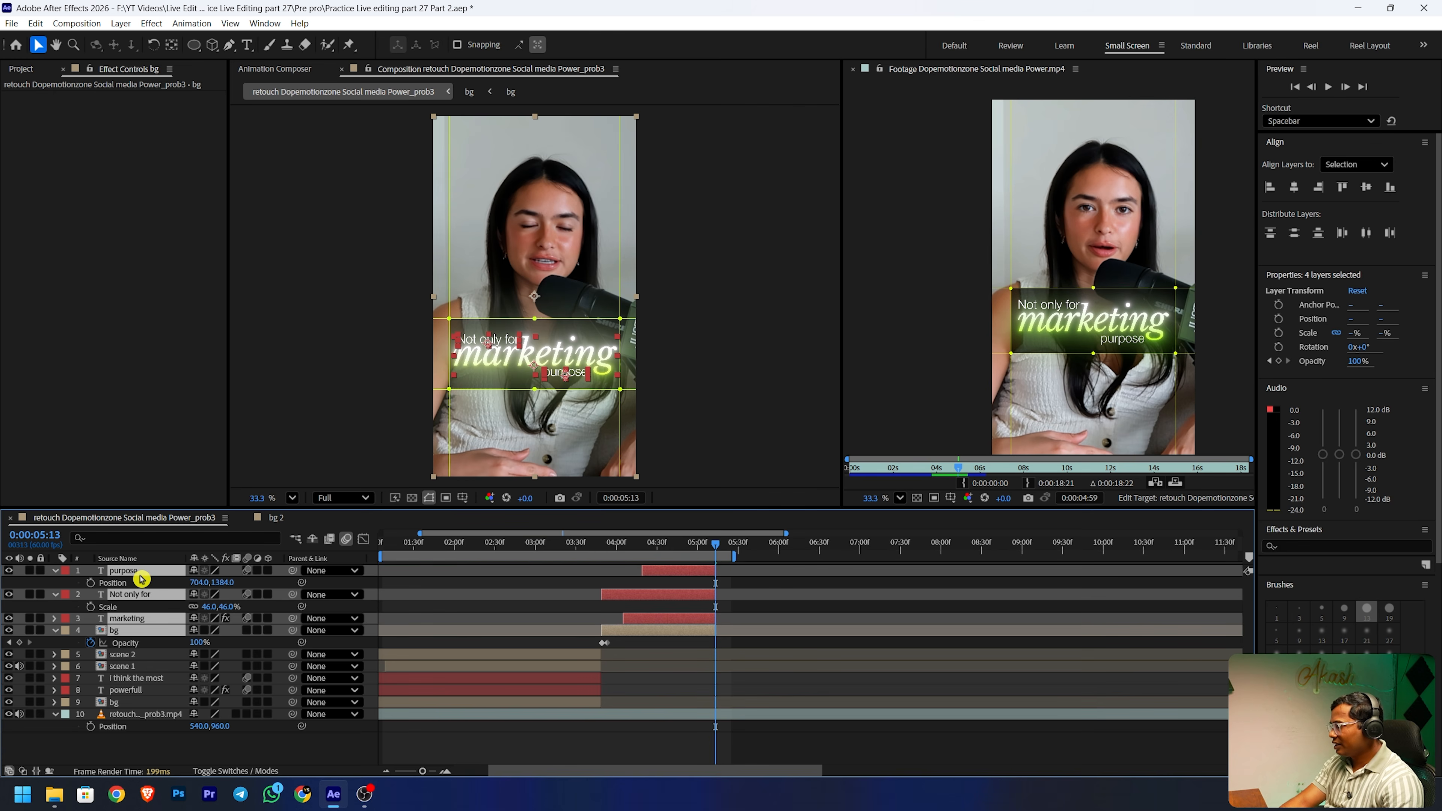
- Add a "which of course" text layer at 0:00:06:29 and centre it horizontally in the composition
left_click(54, 571)
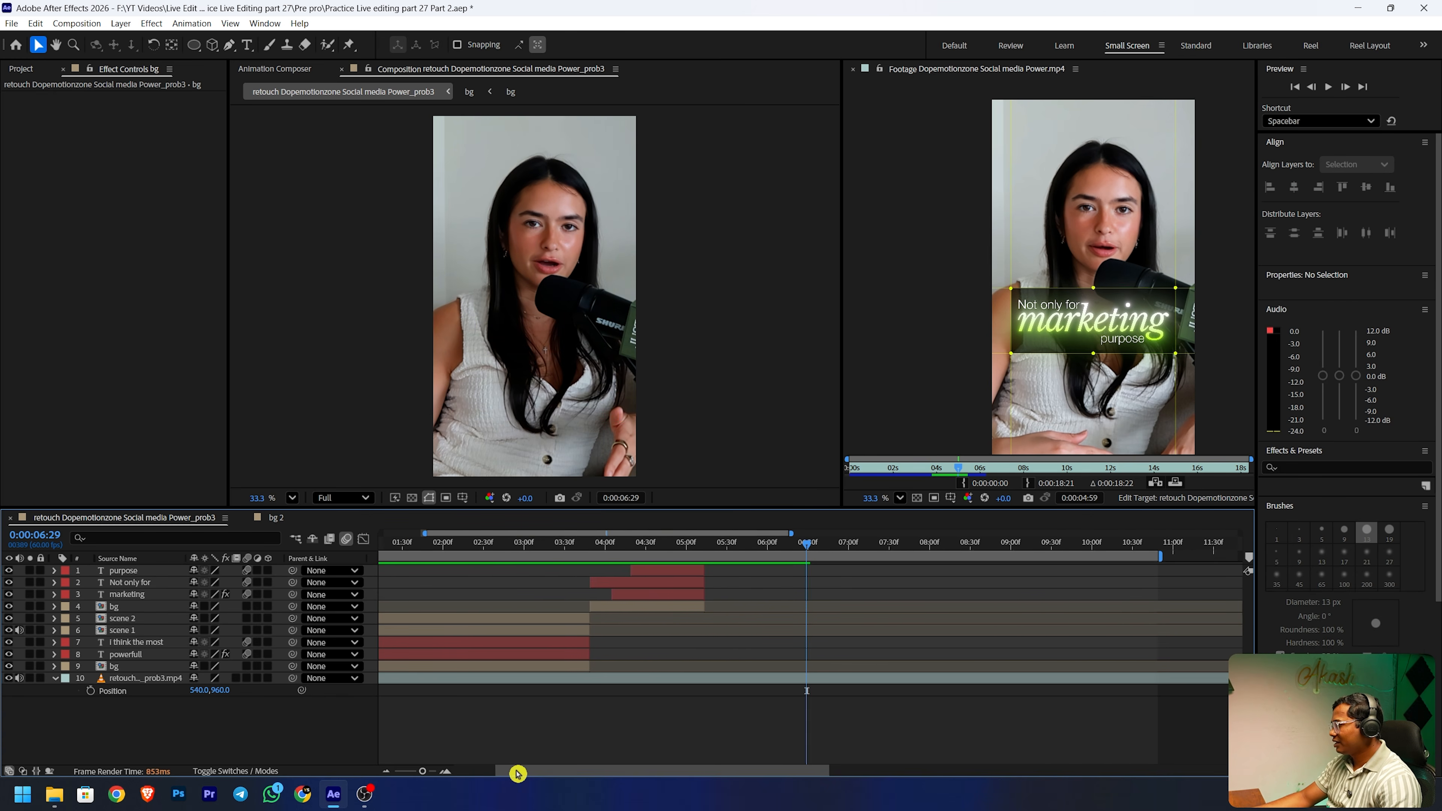
left_click_drag(517, 774, 565, 774)
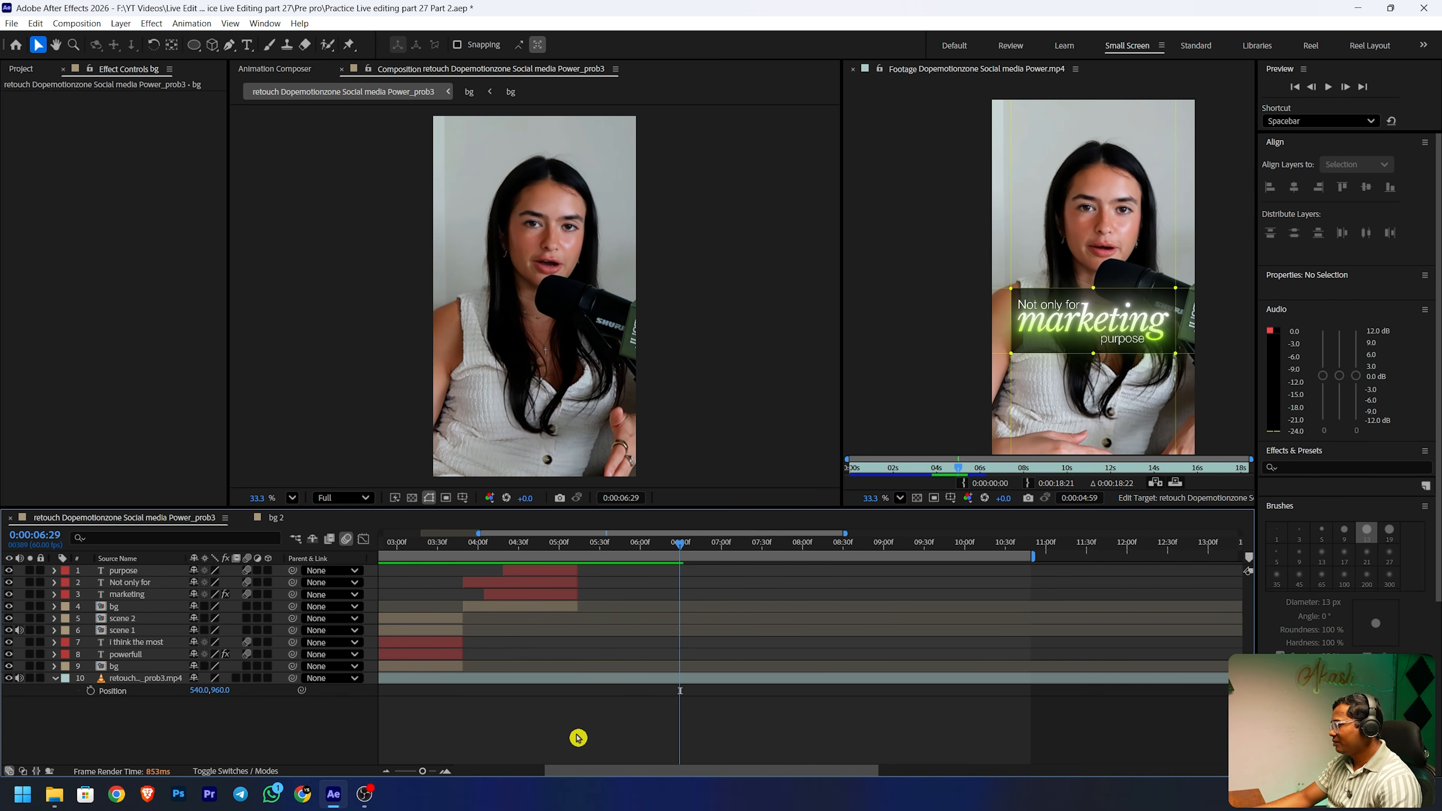
key("ctrl+t")
left_click(448, 319)
type("which of course")
key("ctrl+a")
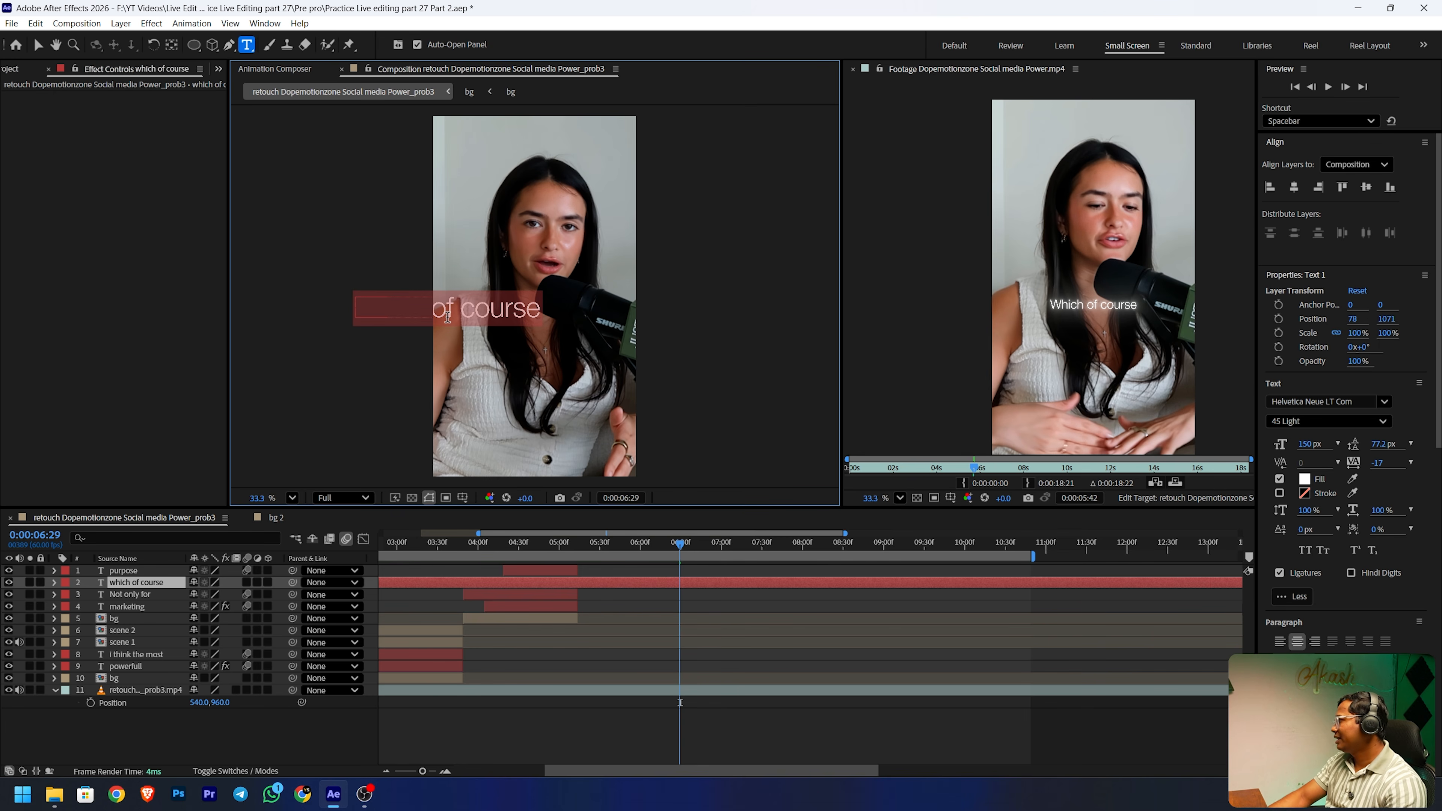
left_click(1294, 187)
- Scale the "which of course" text to 51% and lower it to Y position 1161 as the topmost layer
key("s")
left_click_drag(208, 594, 180, 594)
left_click_drag(127, 584, 135, 571)
key("p")
left_click_drag(226, 582, 277, 583)
left_click(296, 586)
- Capitalise the first letter of the caption so that it reads "Which of course"
left_click(139, 575)
left_click_drag(499, 333, 487, 332)
type("W")
- Apply Deep Glow 2 to the "Which of course" text with an Exposure of 0.10
left_click(150, 574)
key("ctrl+space")
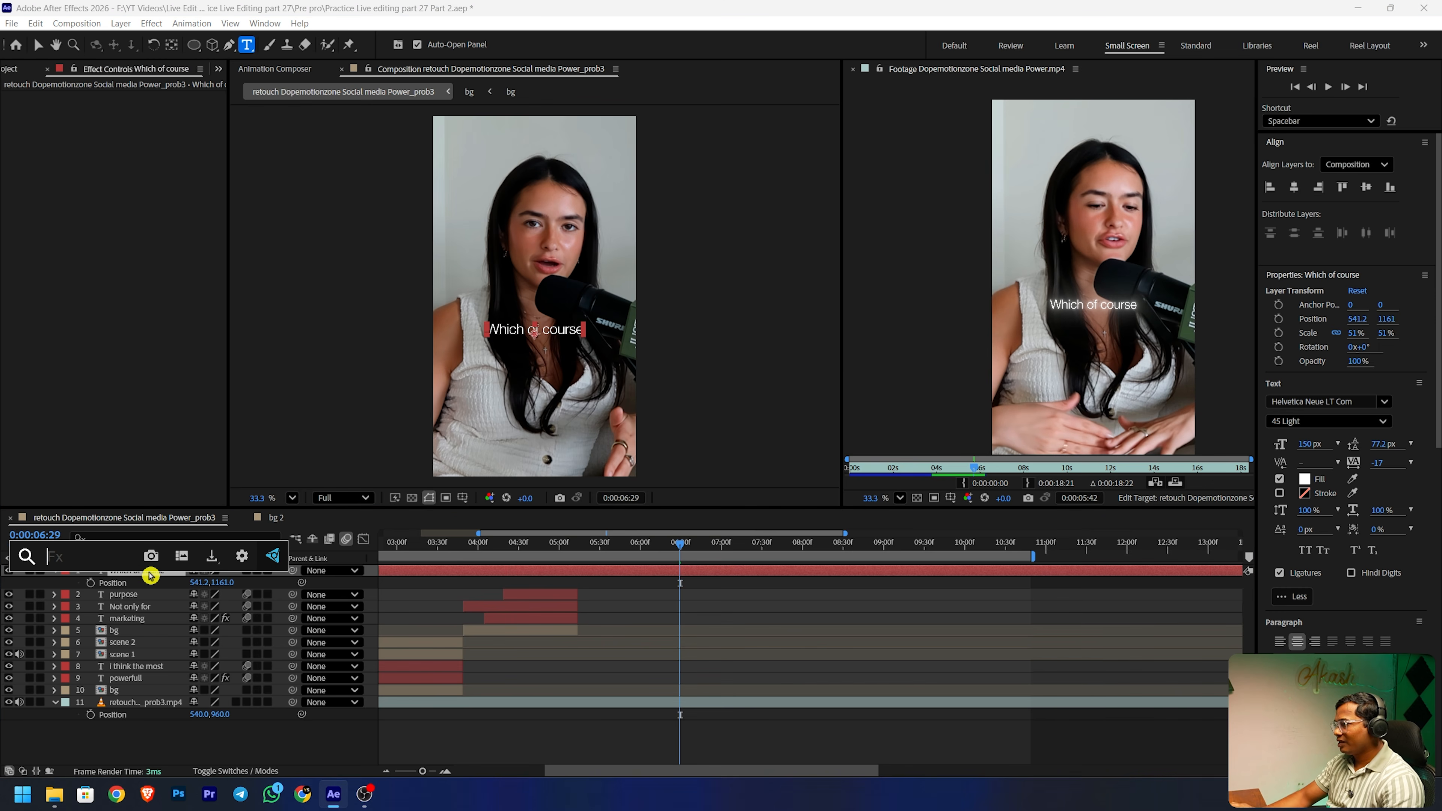
type("deep")
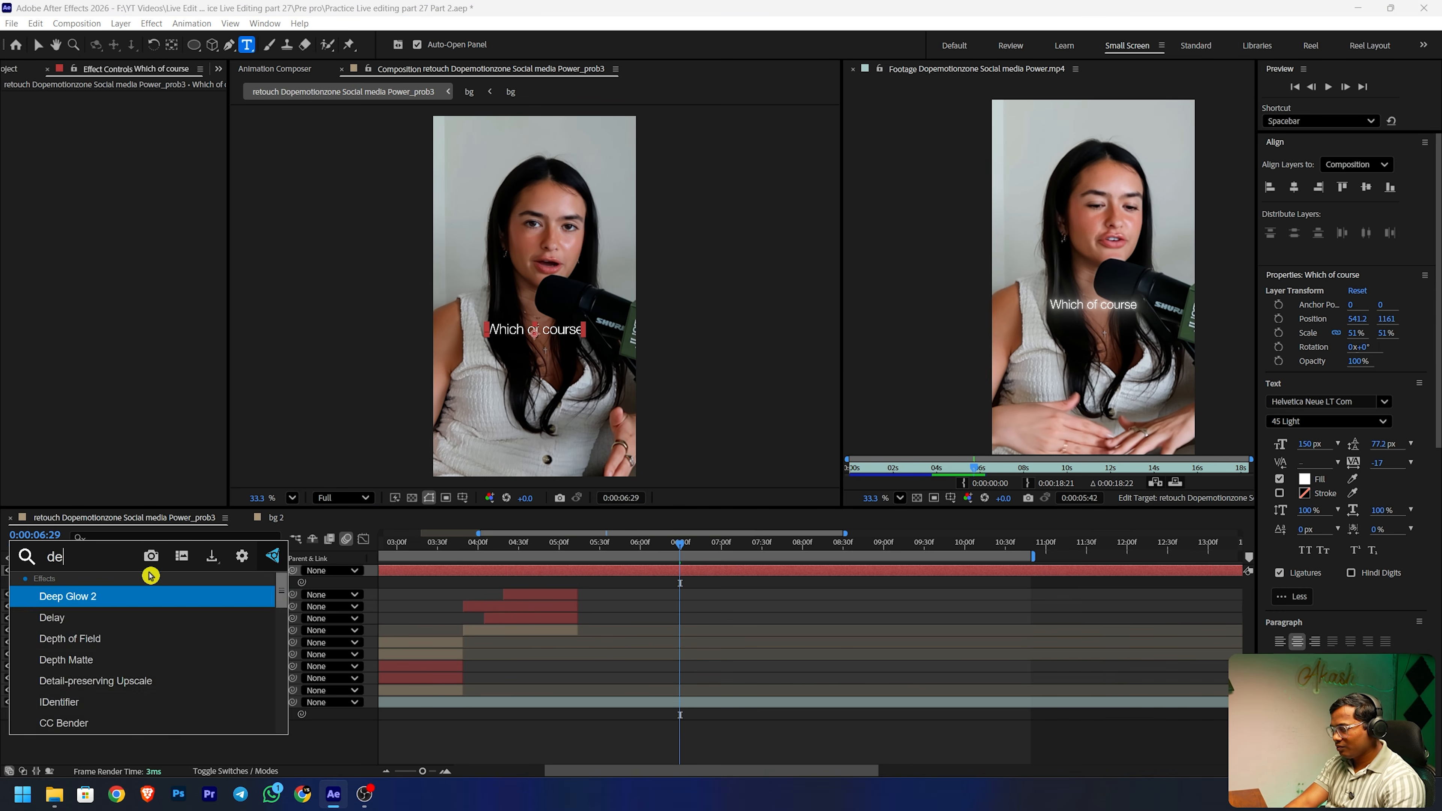
key("Return")
left_click(138, 168)
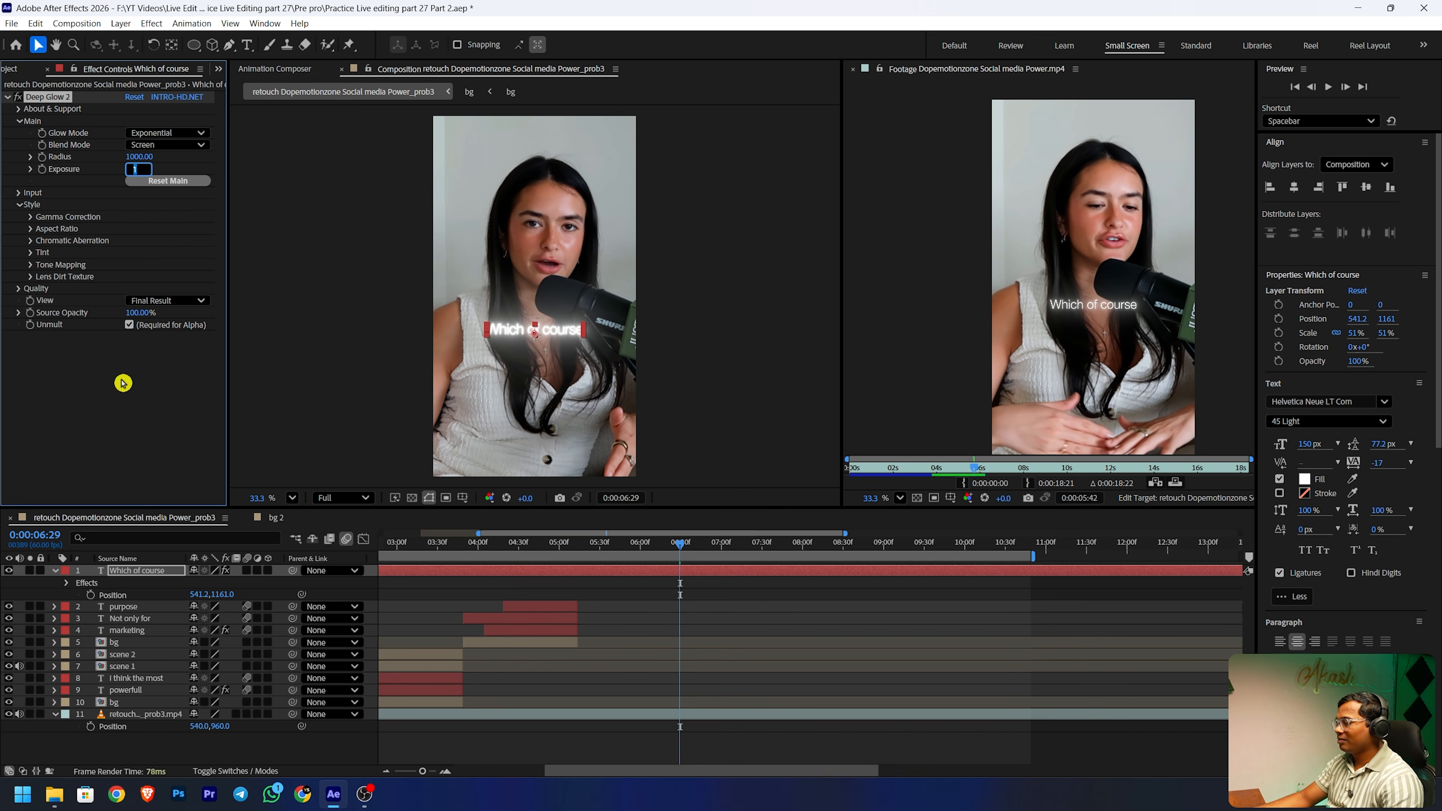
type("0.1")
key("Return")
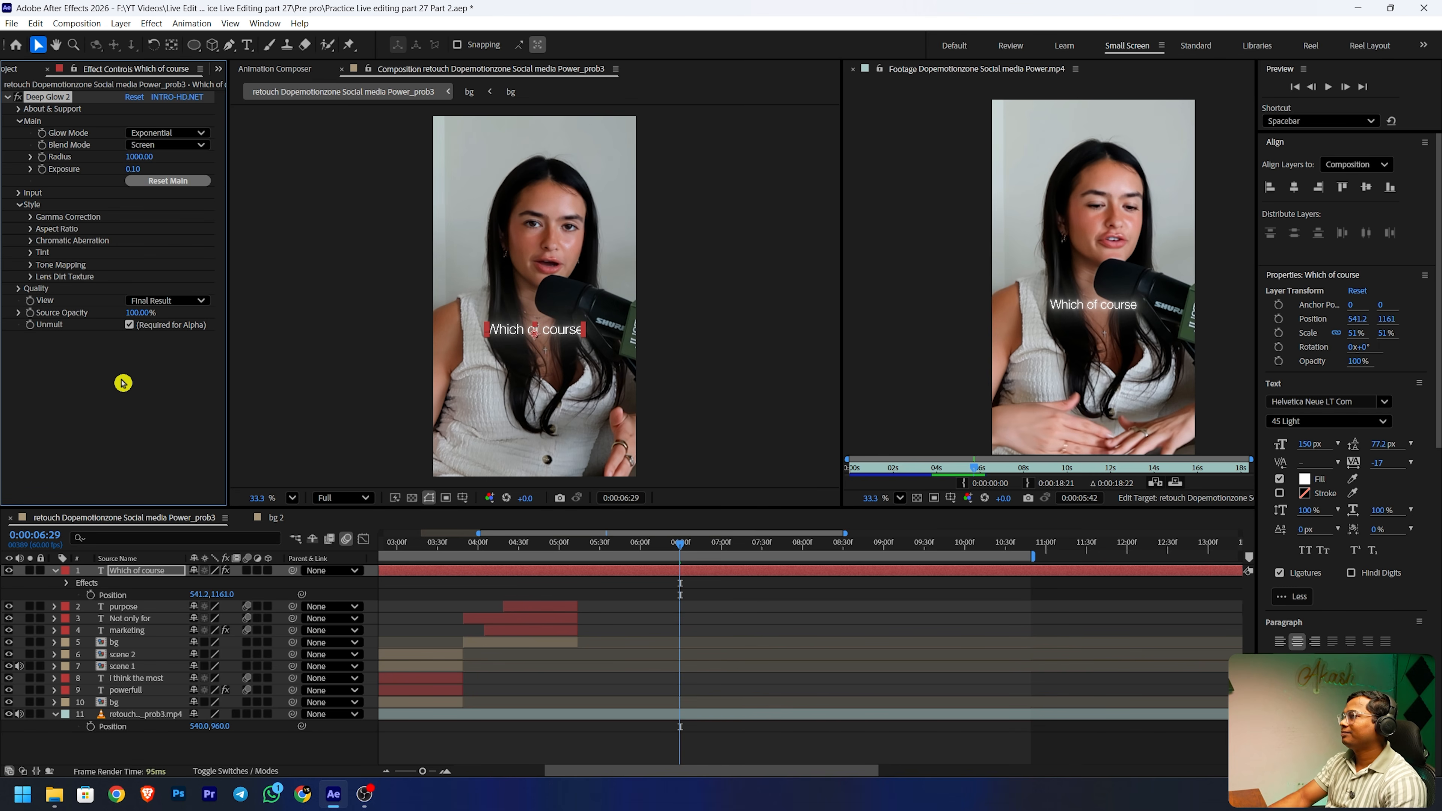
- Trim the "Which of course" layer to run from 0:00:05:14 to 0:00:06:09
left_click(176, 740)
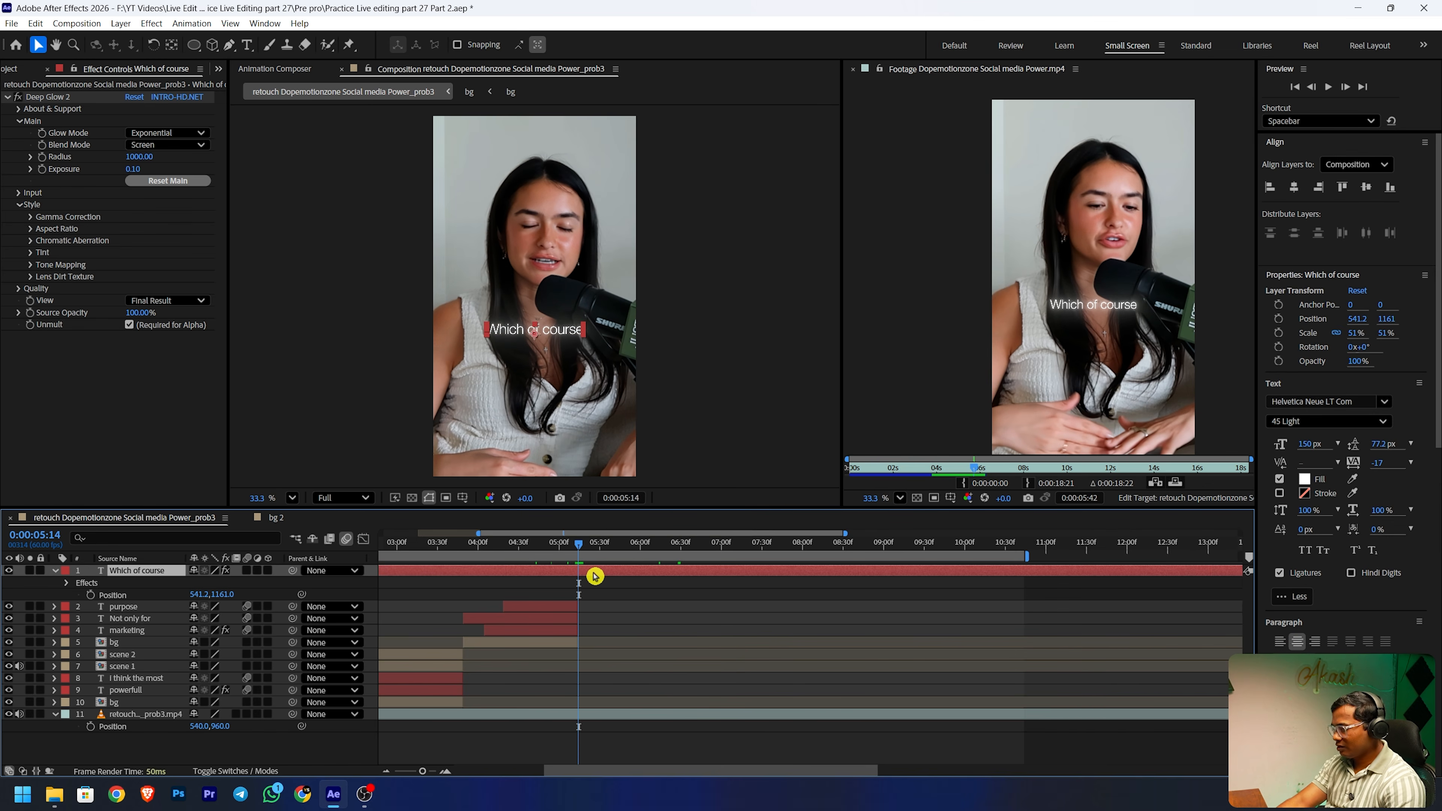
key("alt+[")
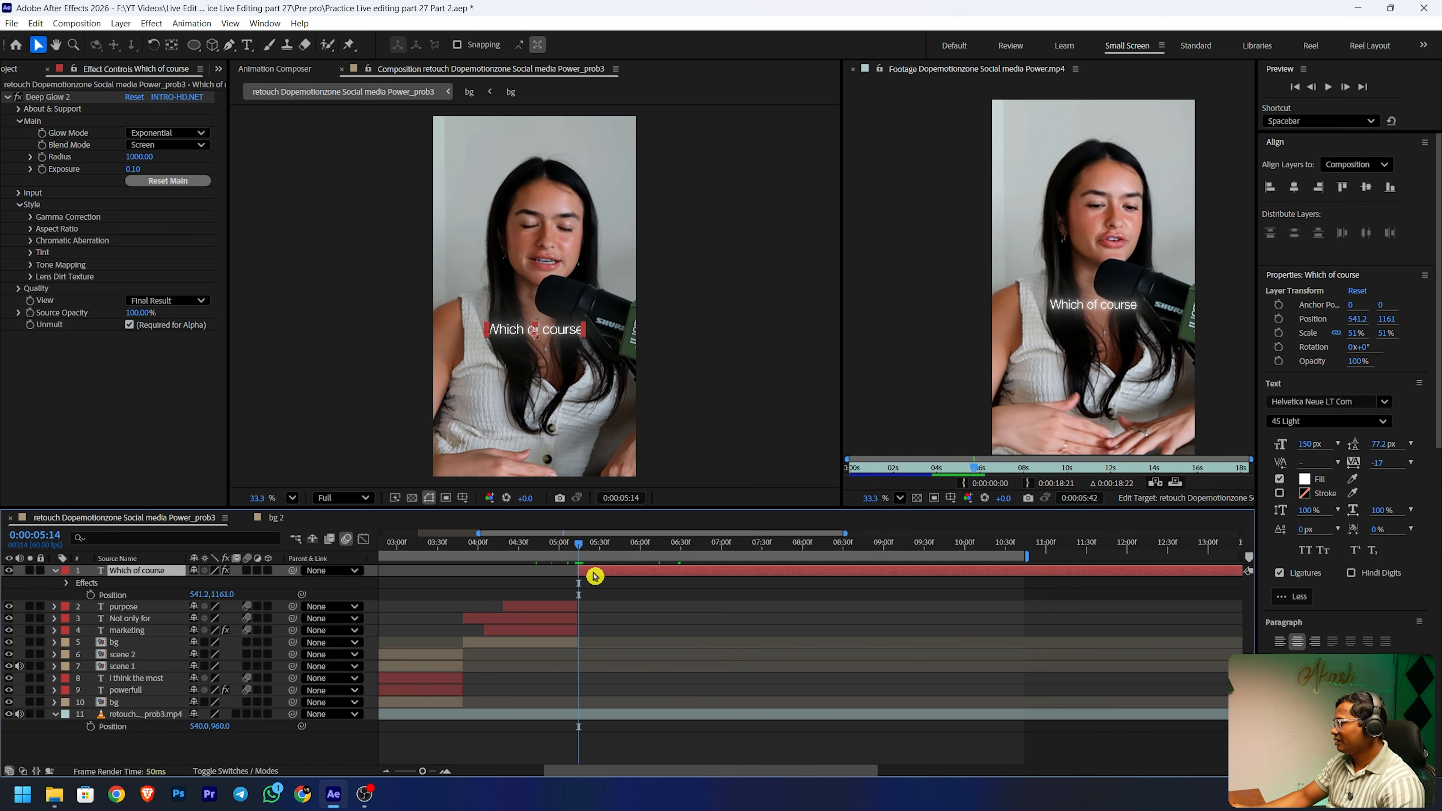
left_click(647, 593)
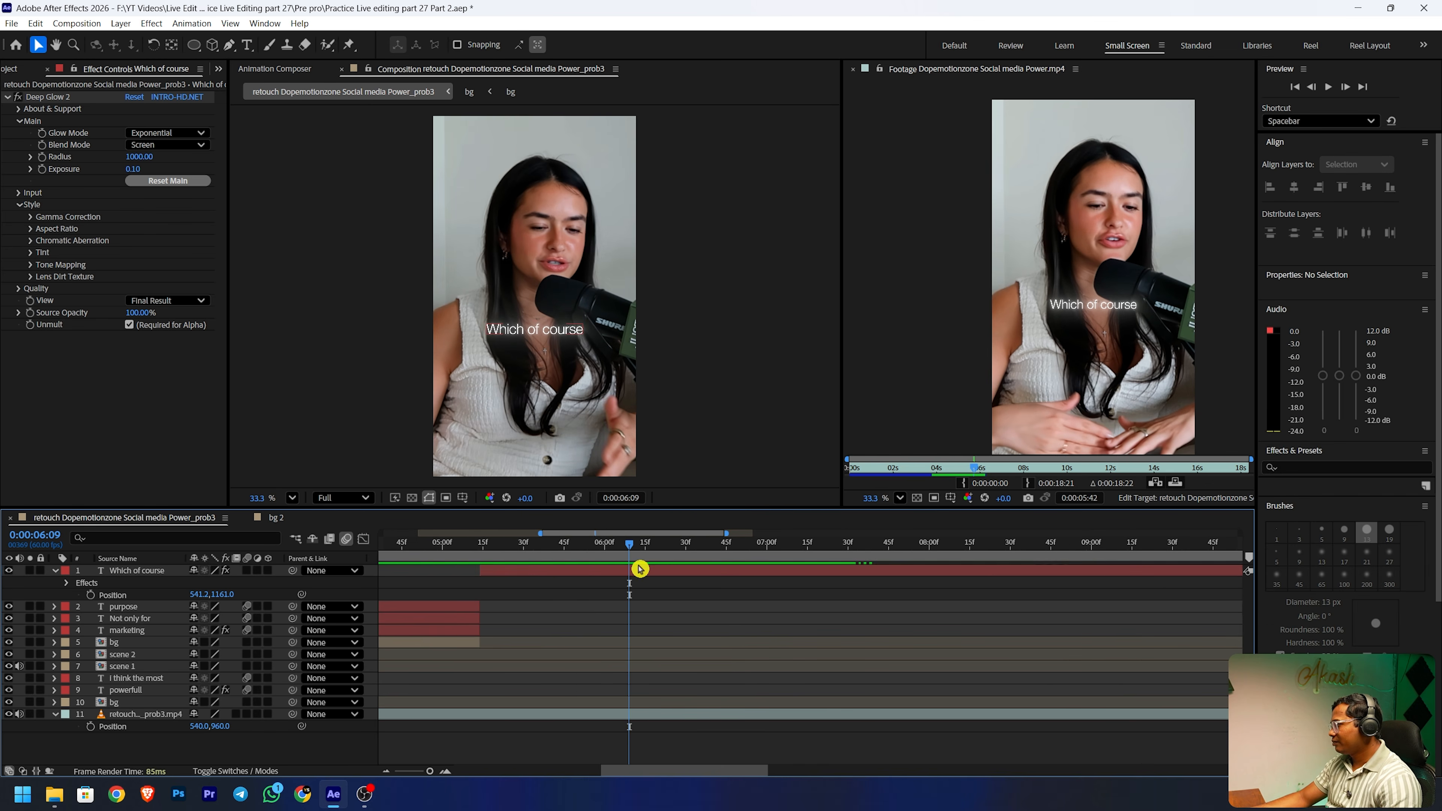
left_click(638, 569)
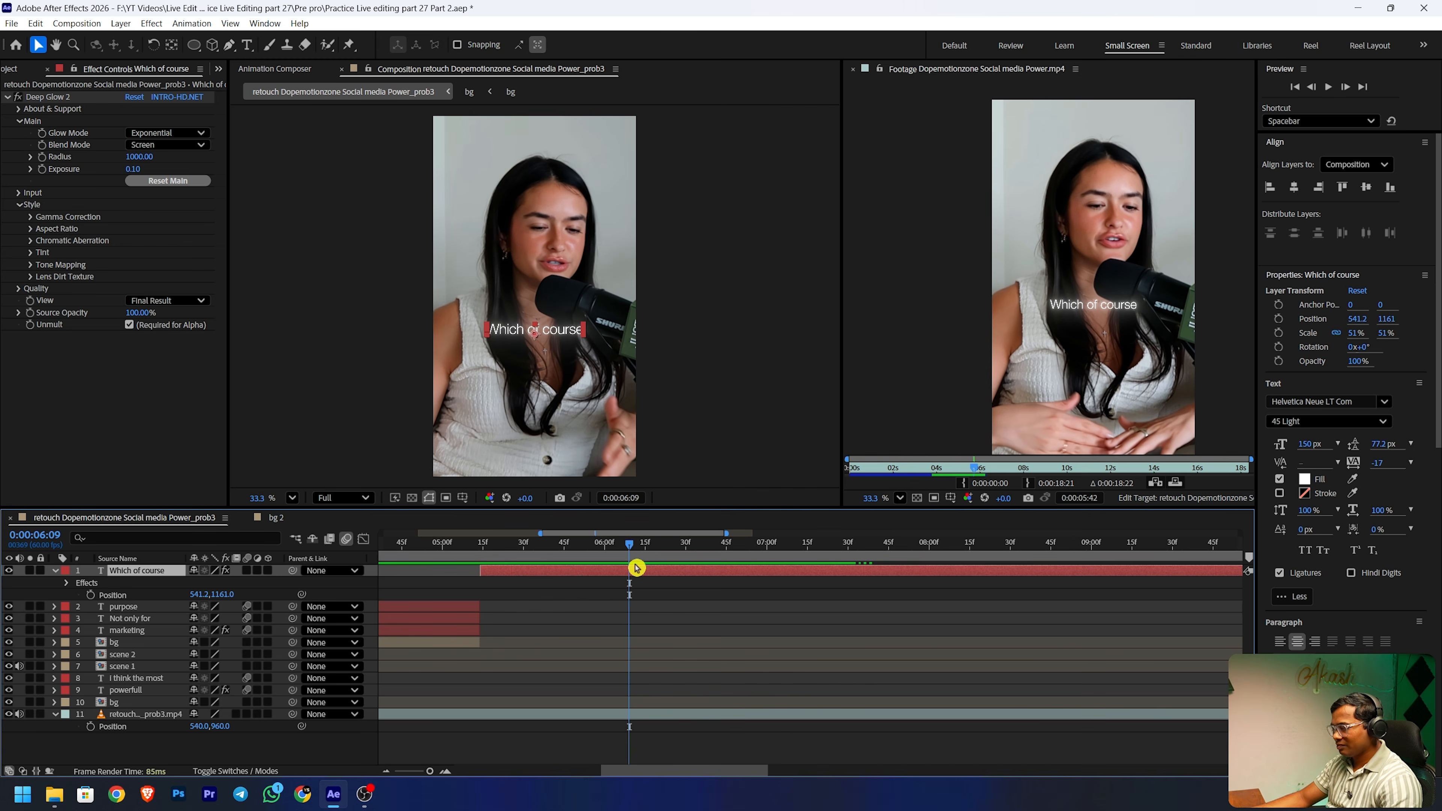
key("alt+]")
- Apply the Typewriter animation preset to the "Which of course" layer
left_click(536, 572)
key("ctrl+space")
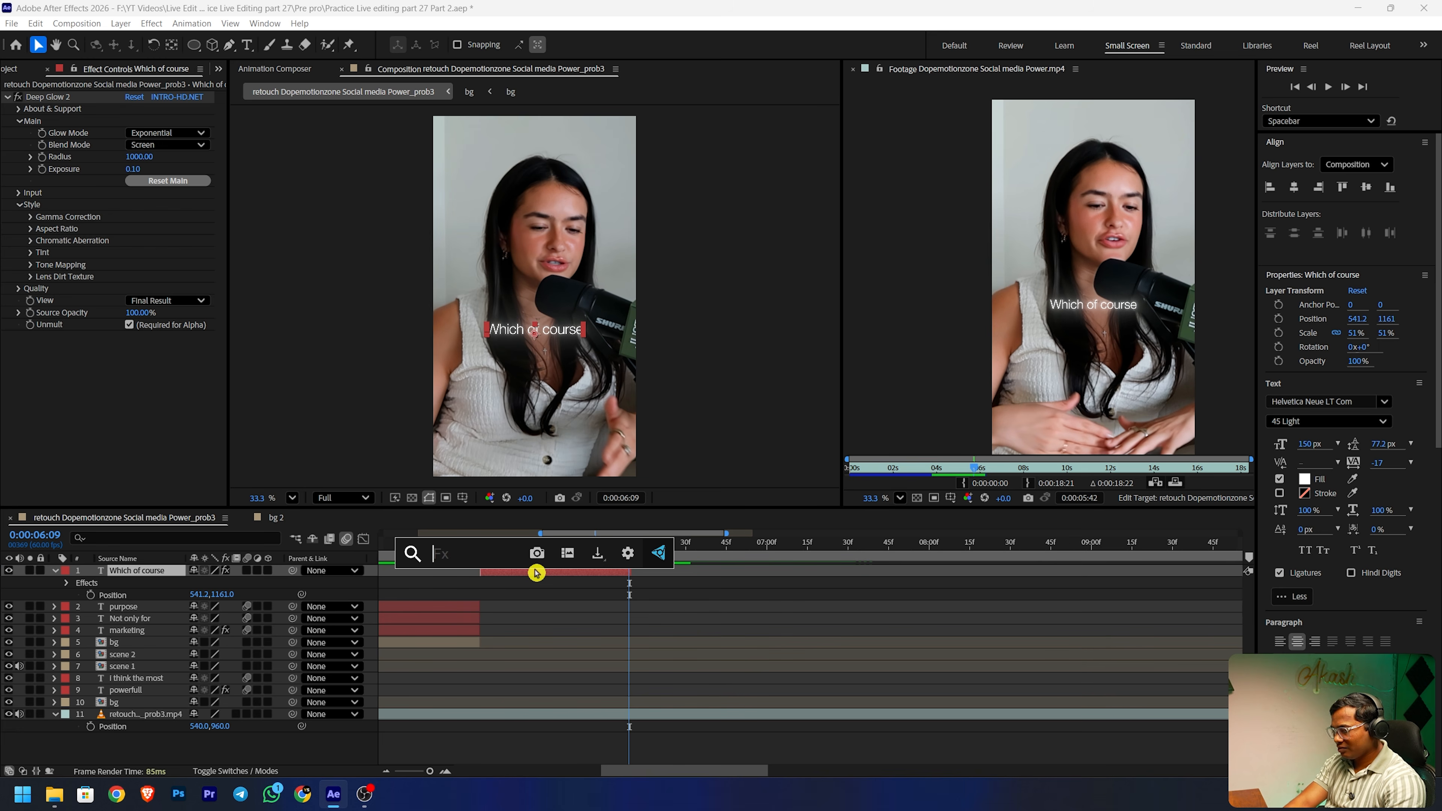
type("t")
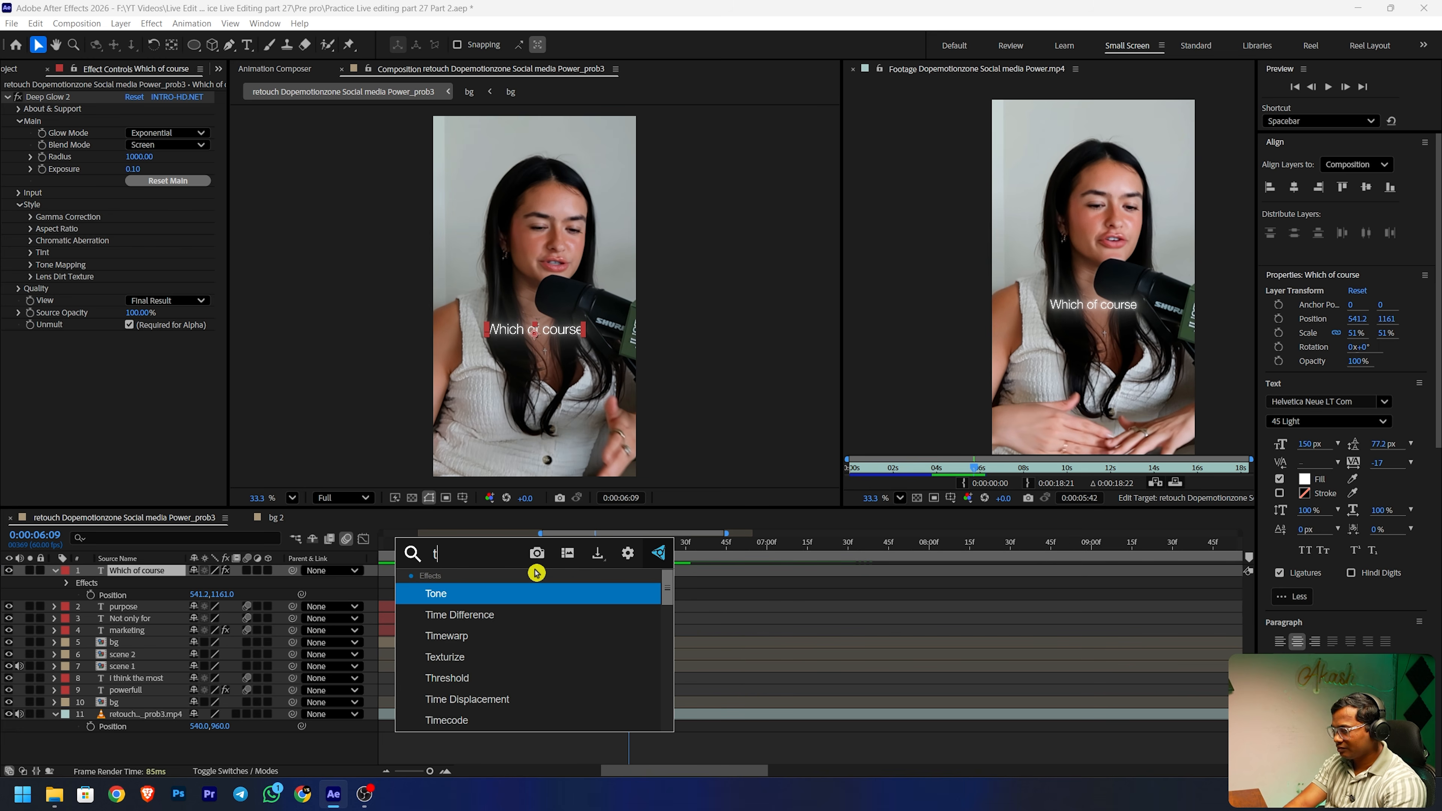
type("yp")
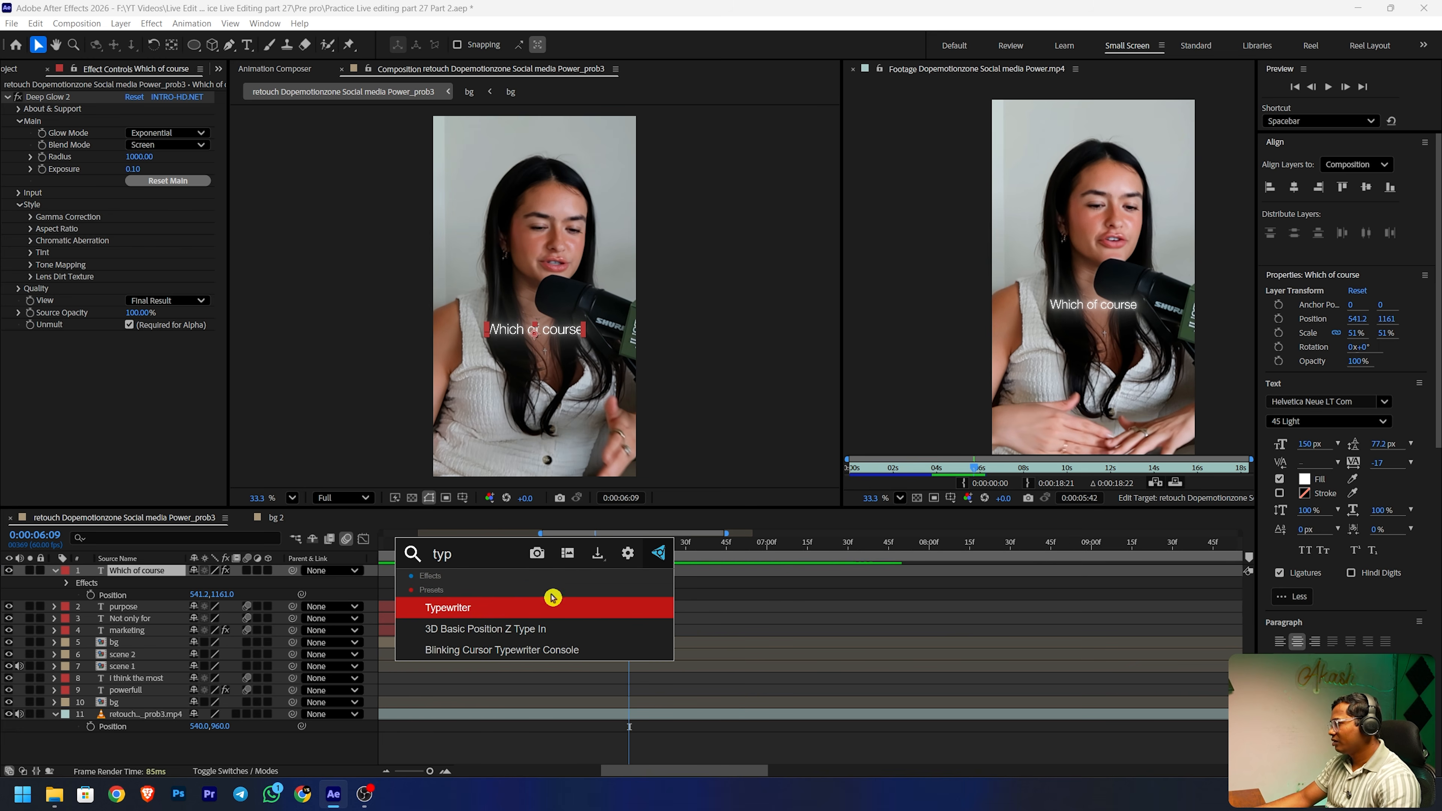
left_click(555, 607)
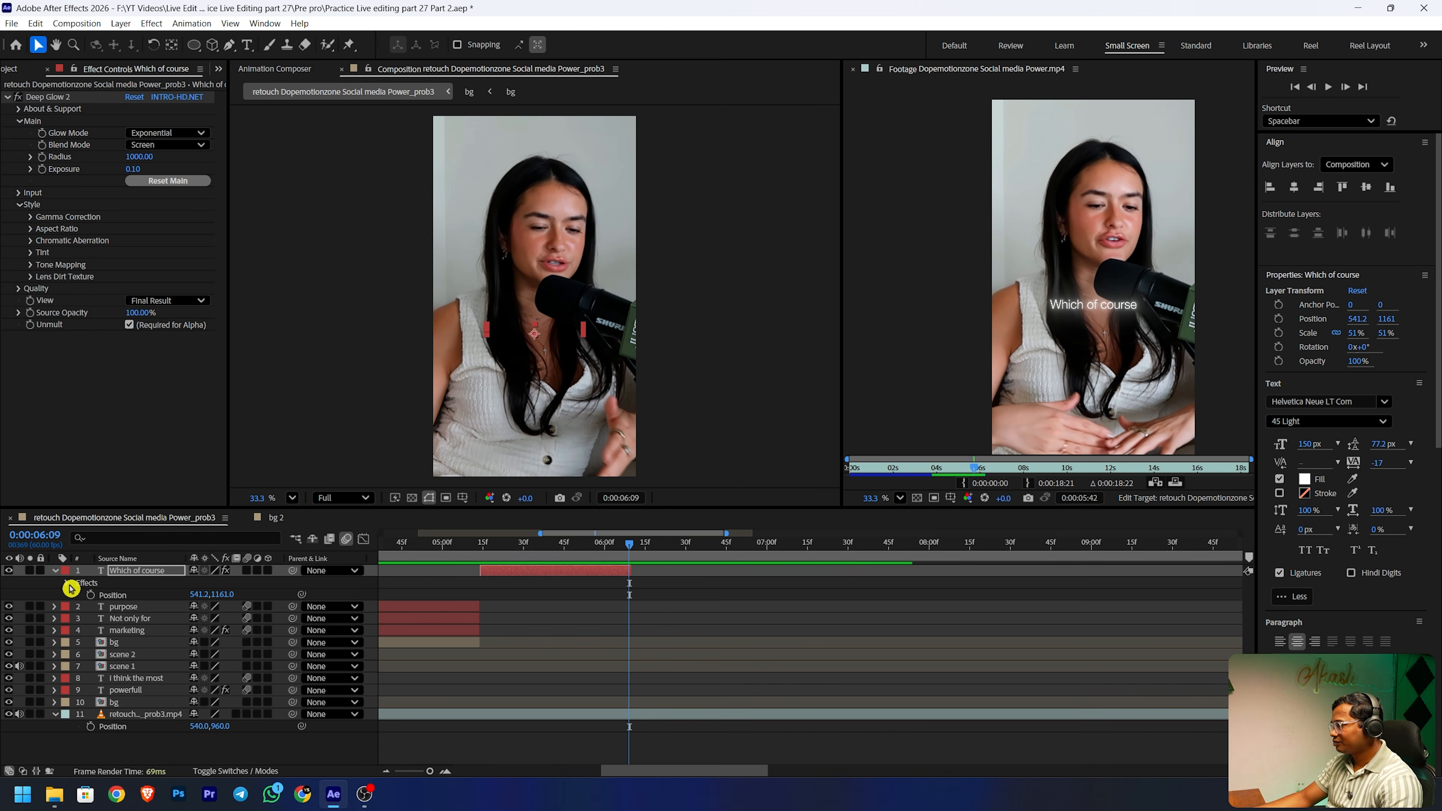
- Move the typewriter's Start keyframes to the beginning of the layer and to about 0:00:05:49
key("u")
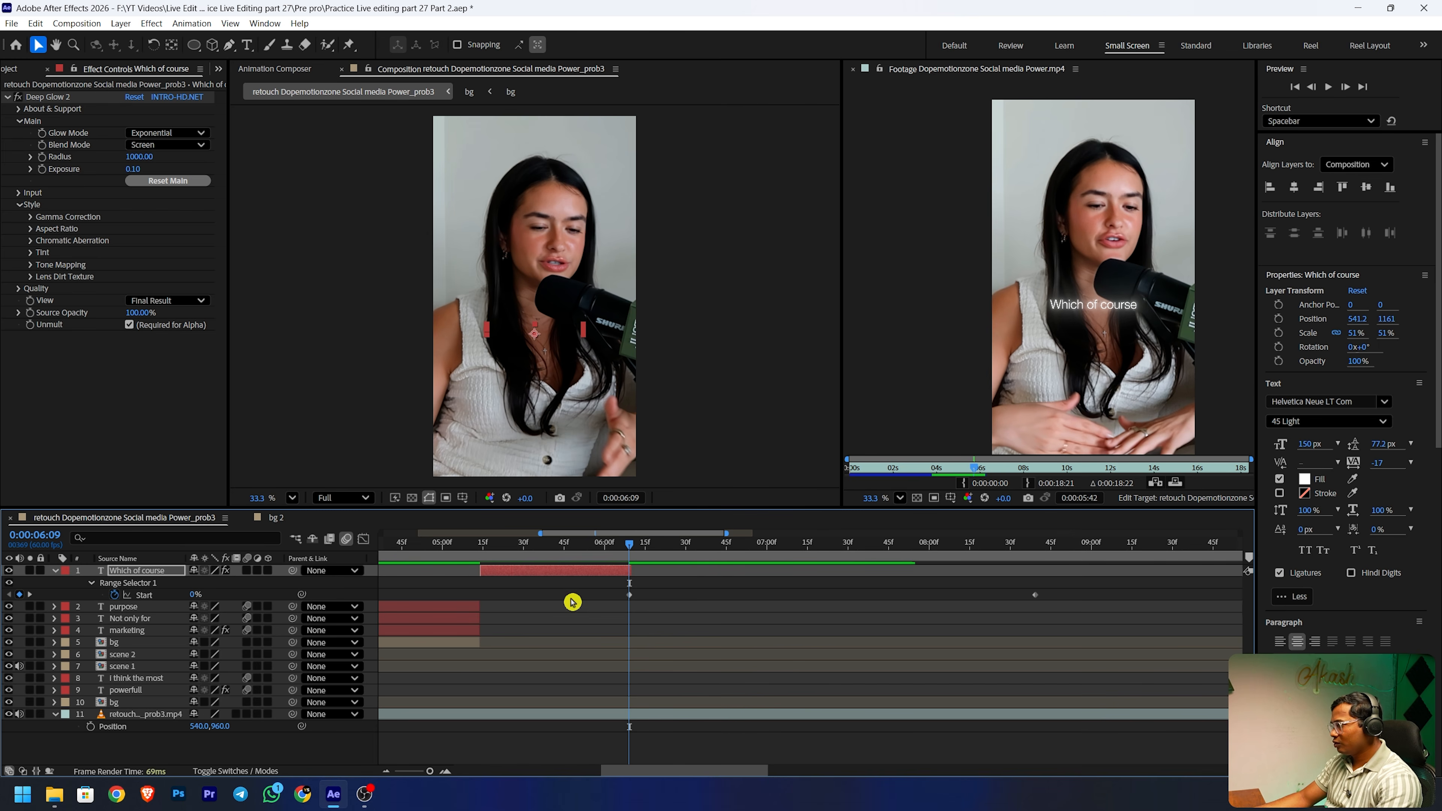
left_click_drag(1039, 596, 484, 596)
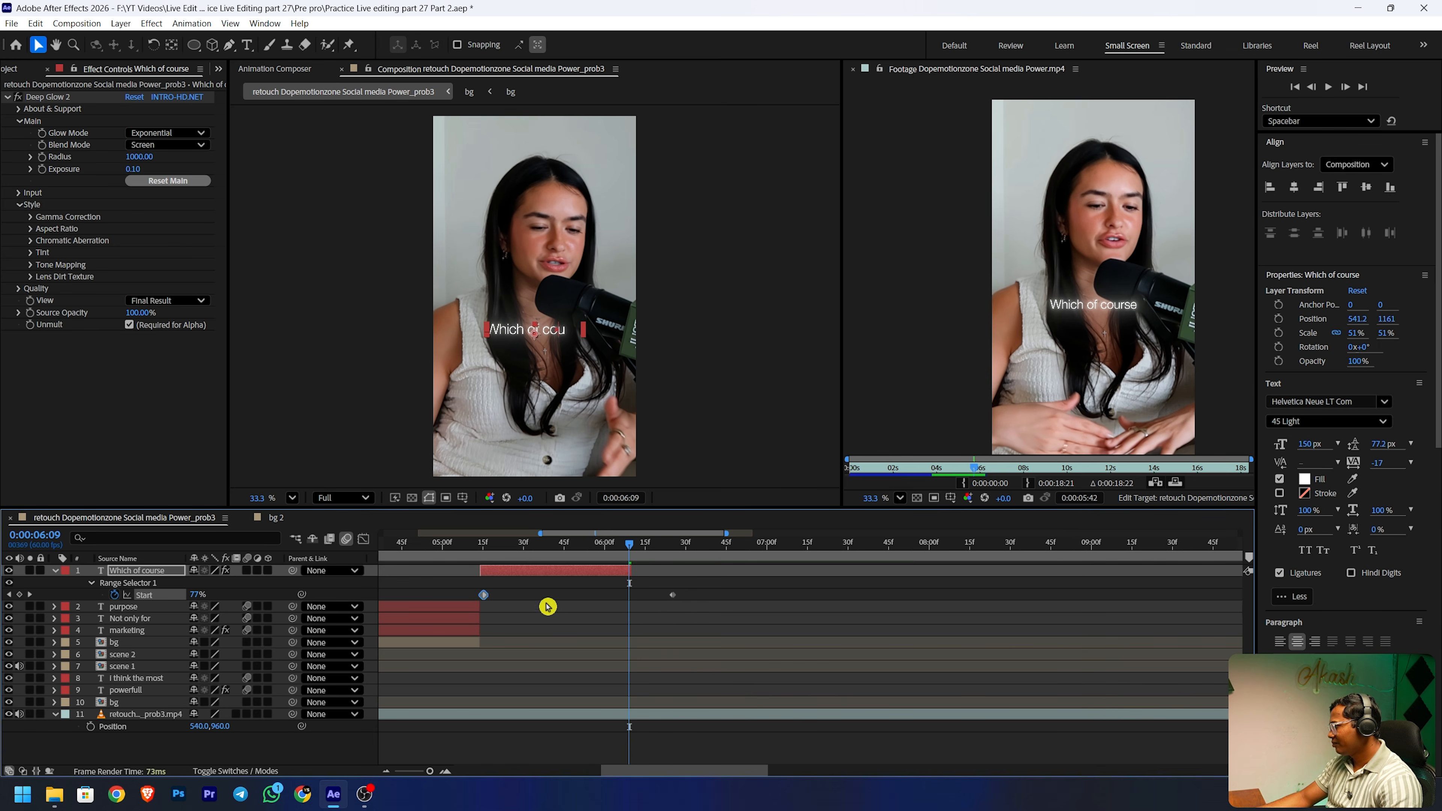
left_click_drag(669, 597, 573, 600)
- Play back the typewriter reveal from 0:00:05:14 and check the following captions in the reference footage
left_click_drag(621, 545, 481, 543)
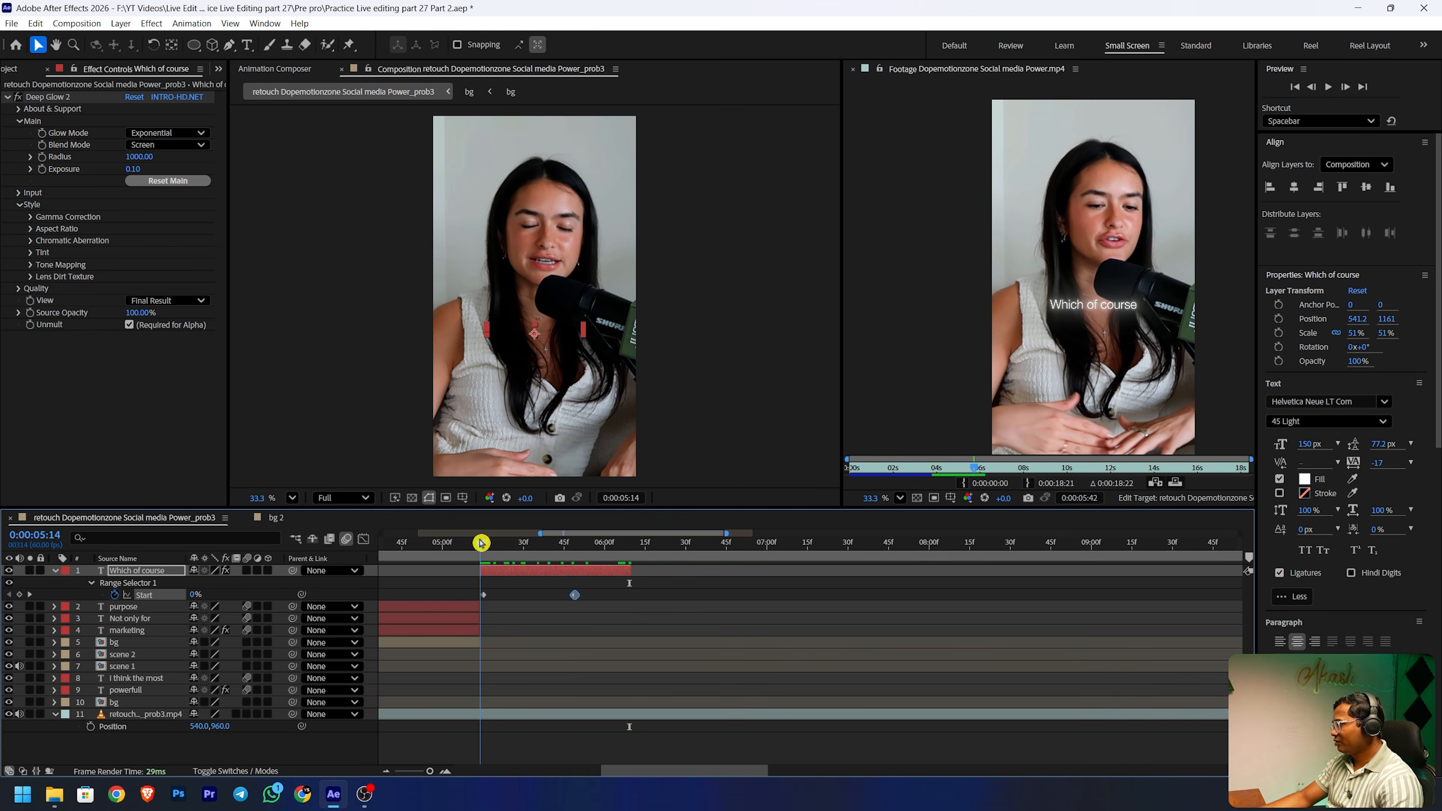
left_click(536, 755)
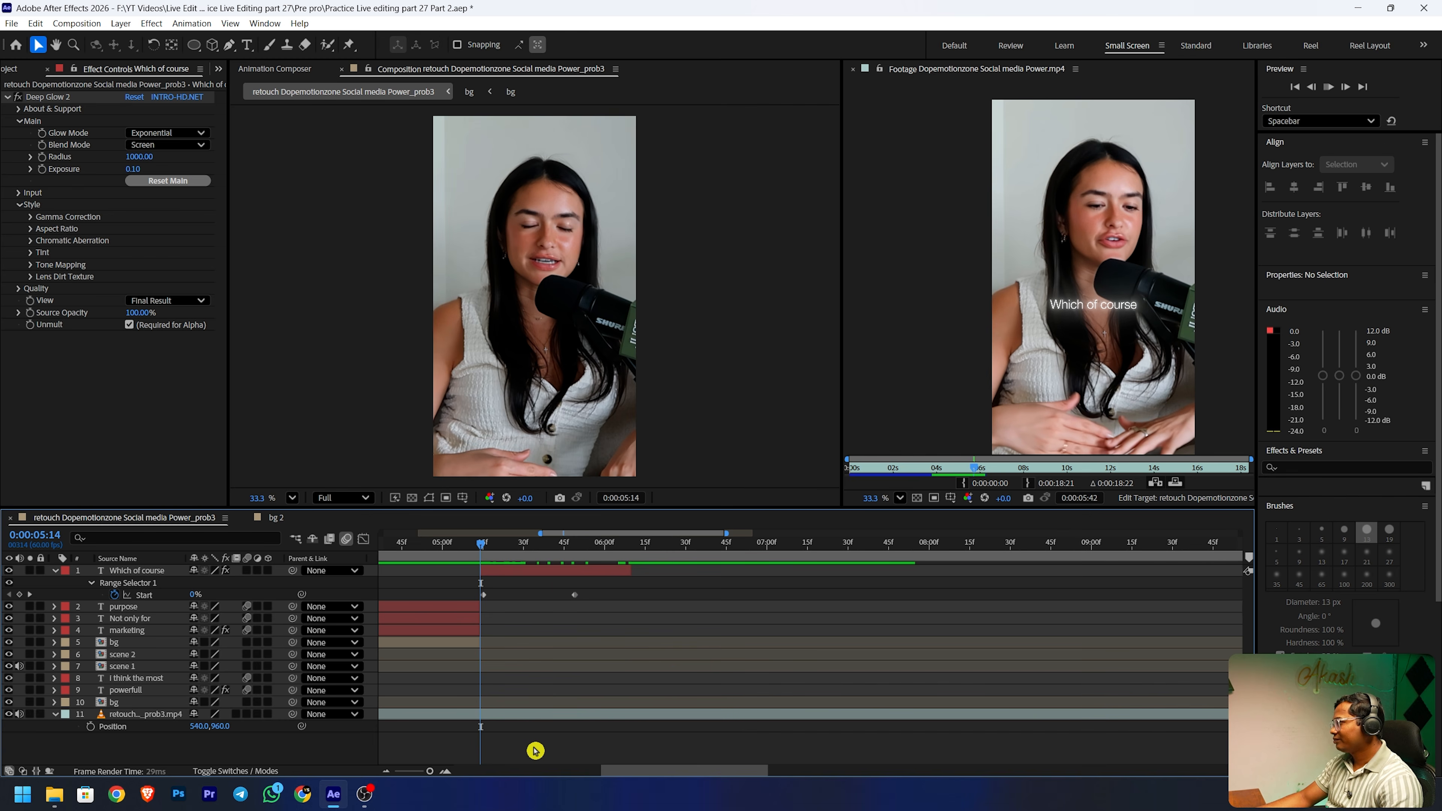
key("space")
left_click_drag(678, 544, 594, 544)
left_click_drag(974, 469, 1008, 468)
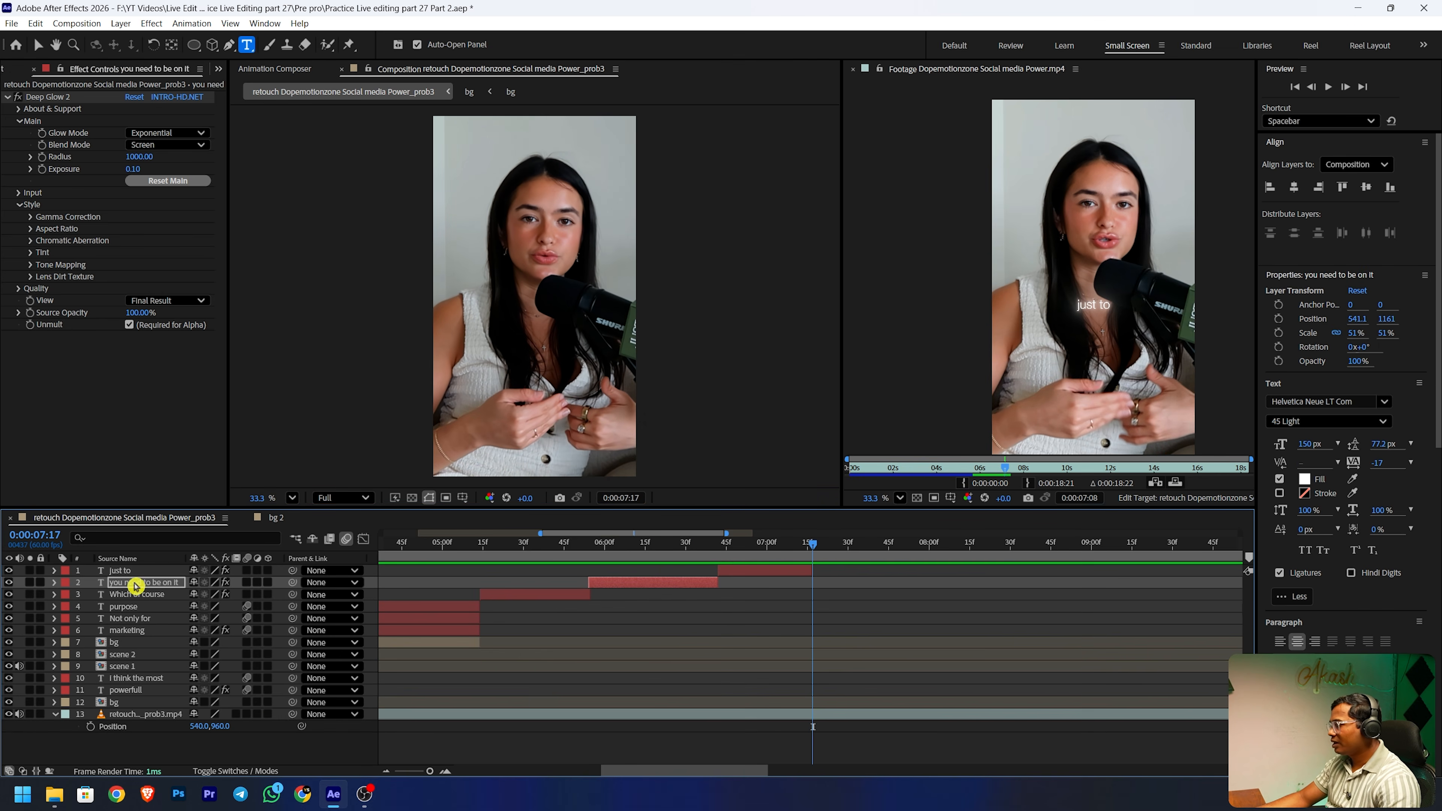
- Duplicate the "i think the most", powerfull and lower bg layers above the "just to" layer
left_click(132, 706)
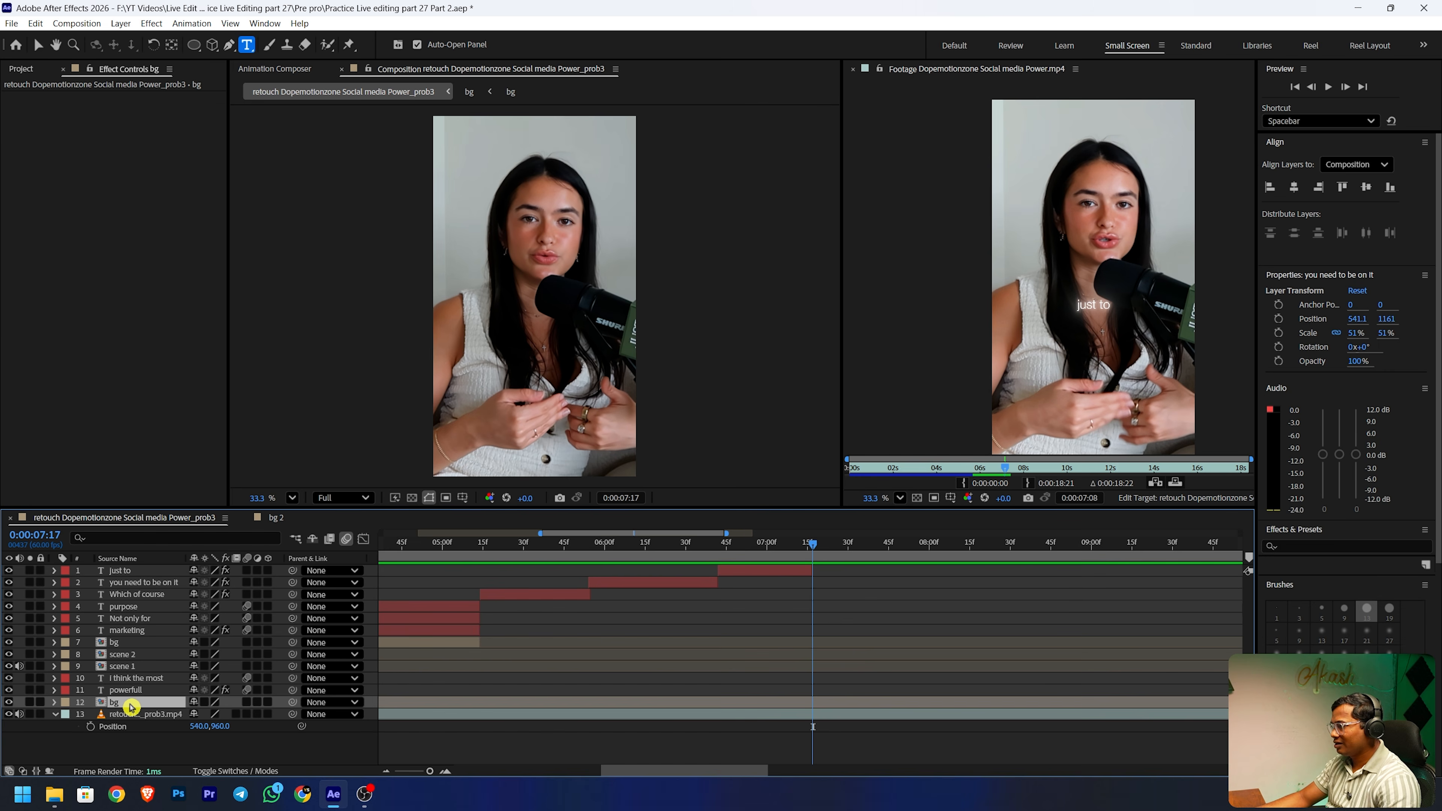
left_click(141, 681, "shift")
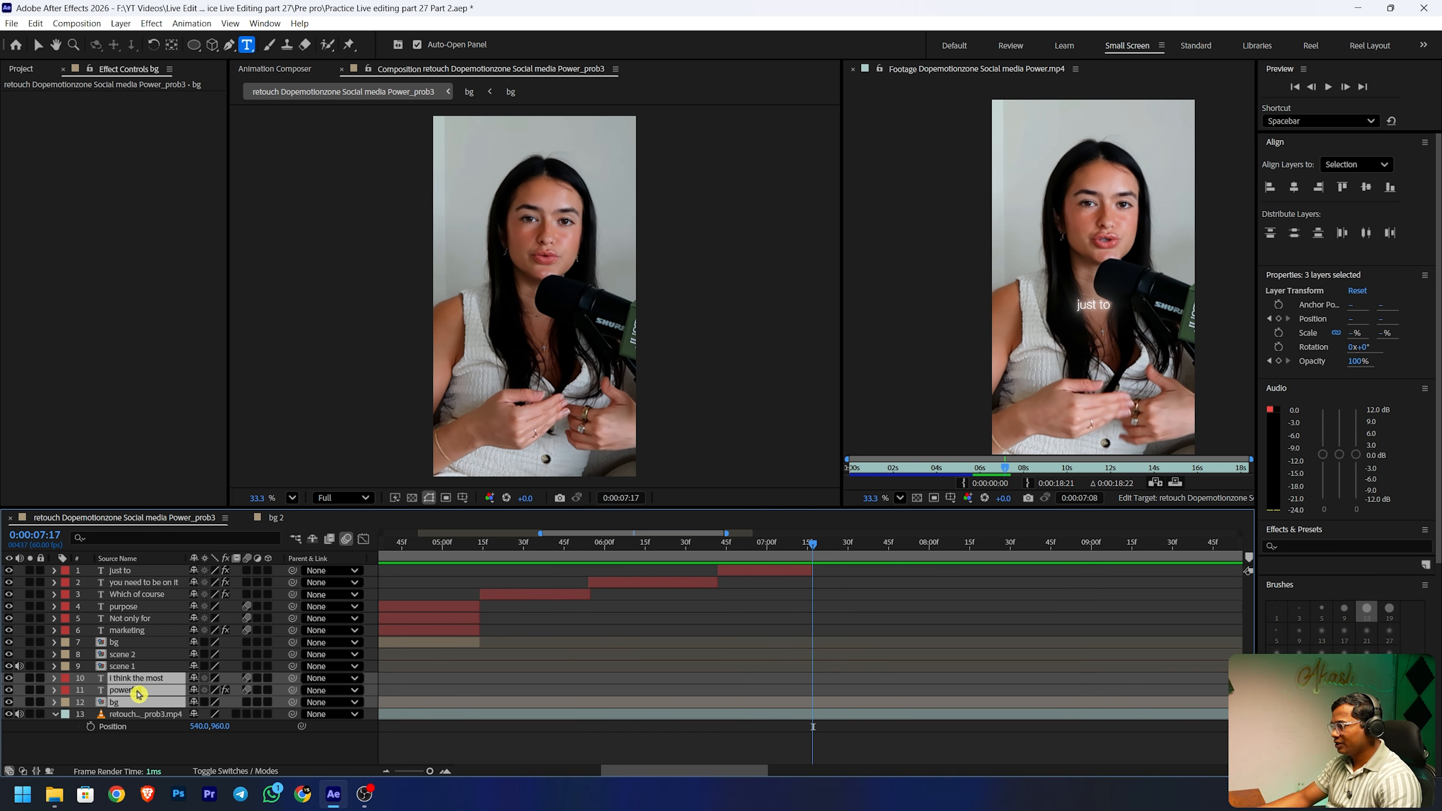
left_click(158, 577)
key("ctrl+v")
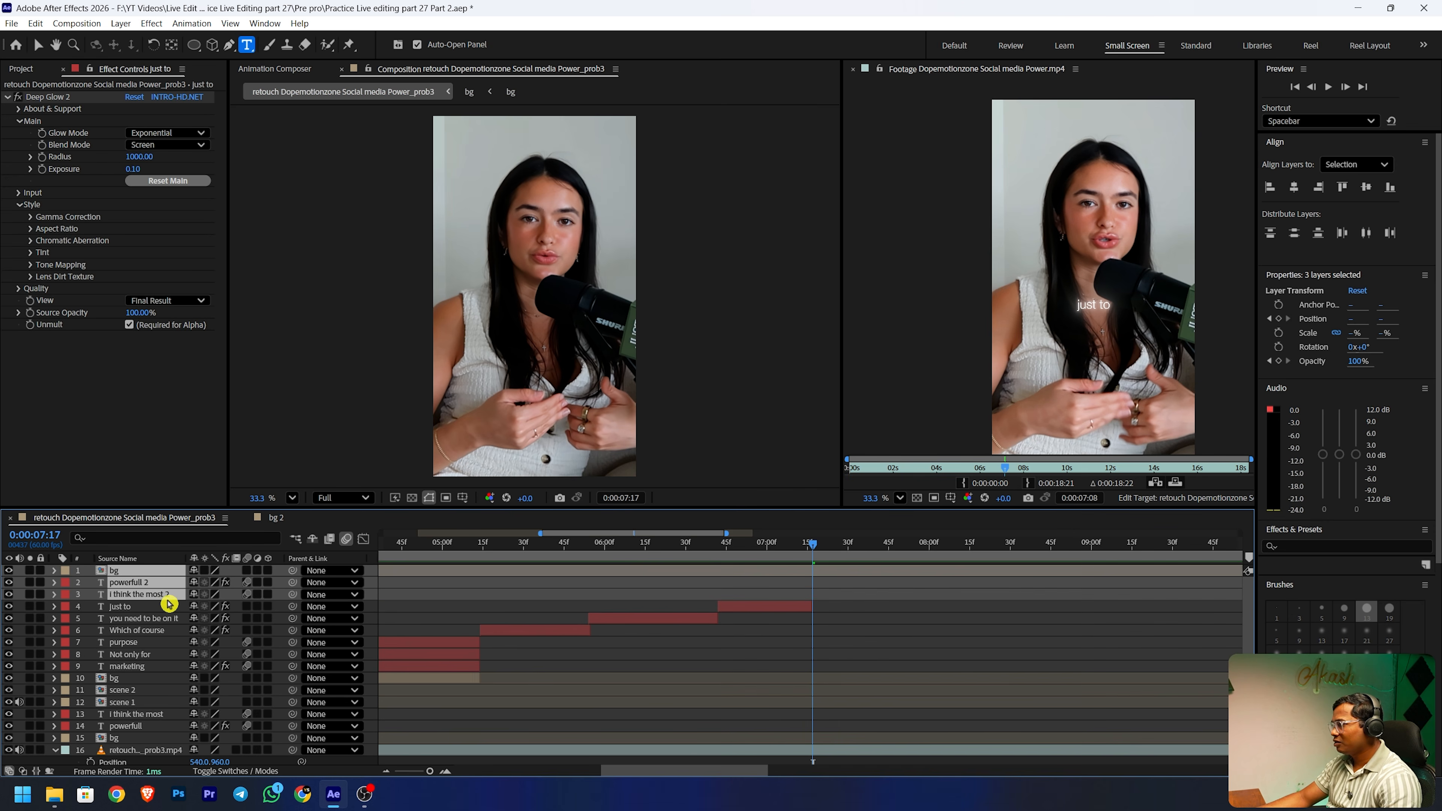
- Shift the three copied layers to start at about 0:00:07:35 and scrub through them up to 0:00:08:23
left_click_drag(643, 772, 581, 773)
left_click_drag(486, 595, 1194, 597)
left_click_drag(778, 597, 1079, 593)
left_click(1025, 544)
left_click_drag(1025, 545, 1128, 535)
left_click(1011, 637)
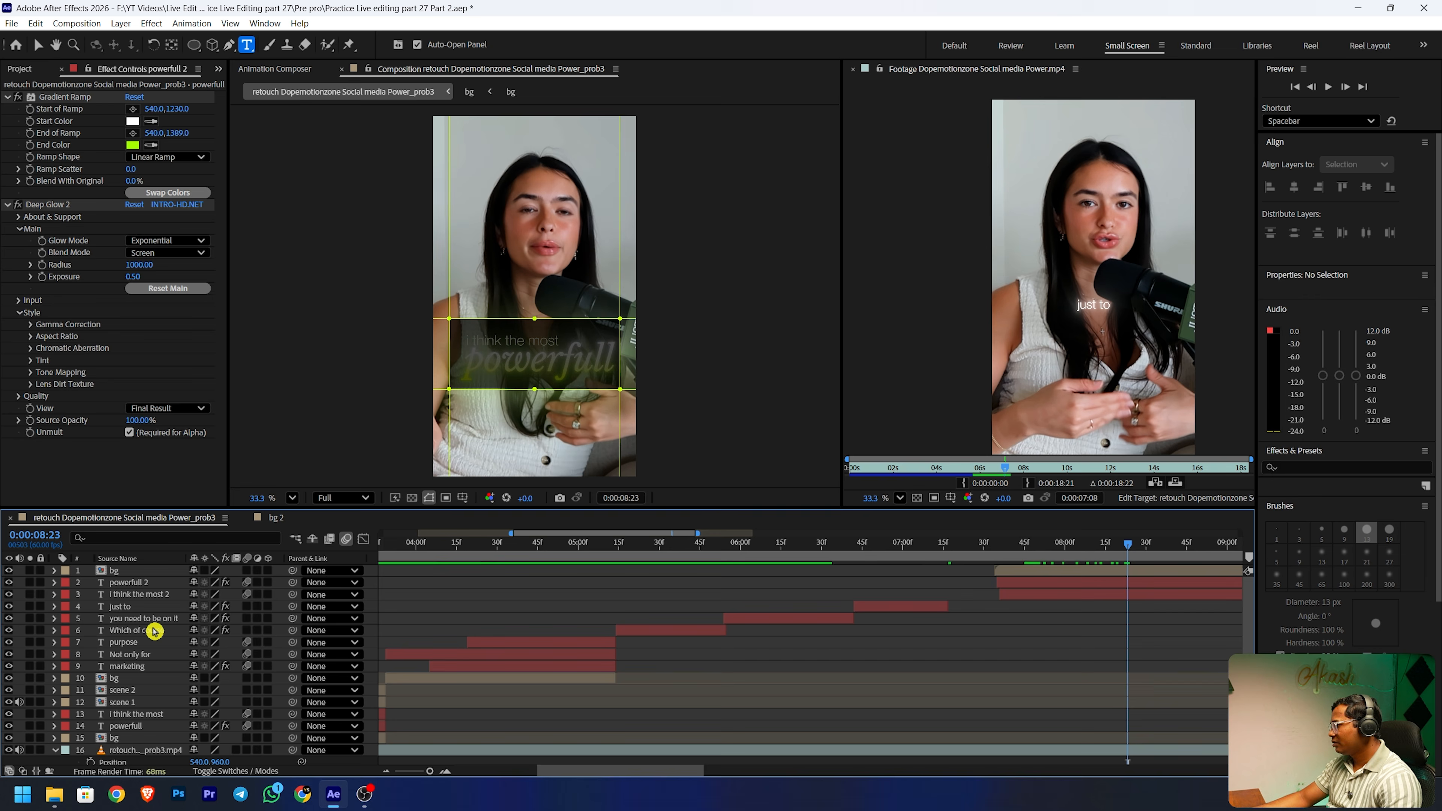
- Place the copied powerfull and "i think the most" text layers above the copied bg layer
left_click(146, 595)
left_click(140, 583, "shift")
left_click_drag(140, 592, 139, 573)
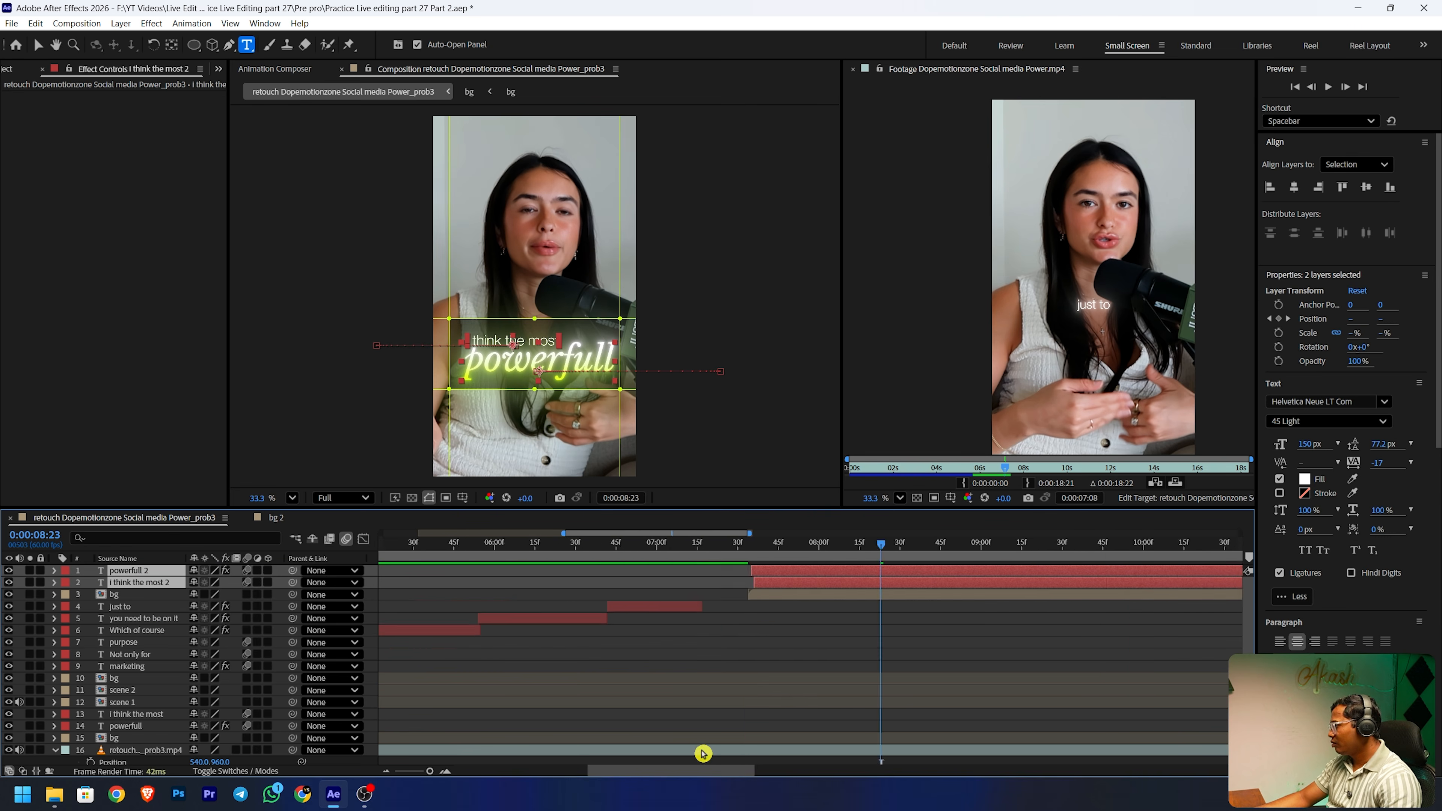
- Remove the Position keyframes from the copied powerfull and "i think the most" layers
scroll(702, 750, "right", 5)
key("p")
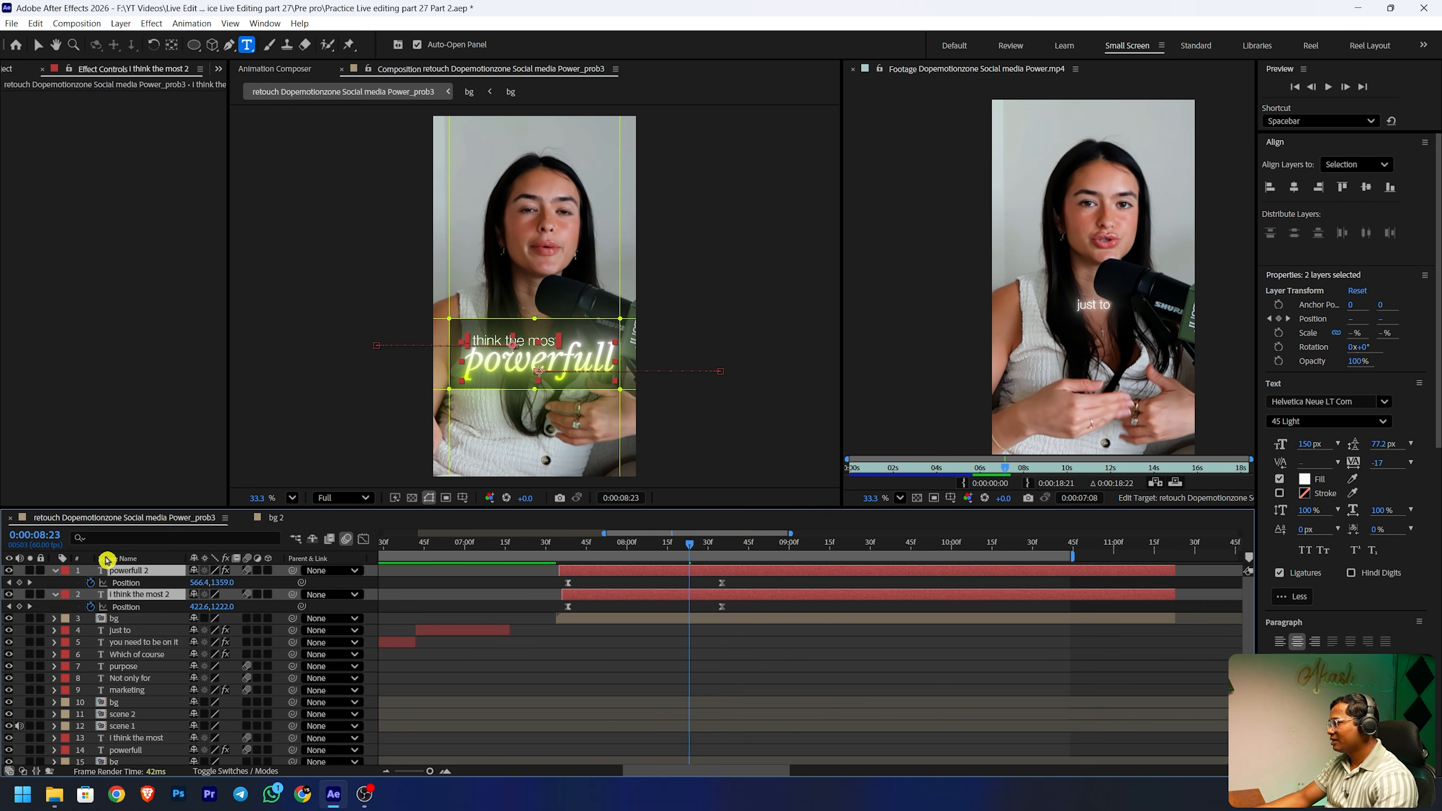
left_click(91, 583)
left_click(708, 607)
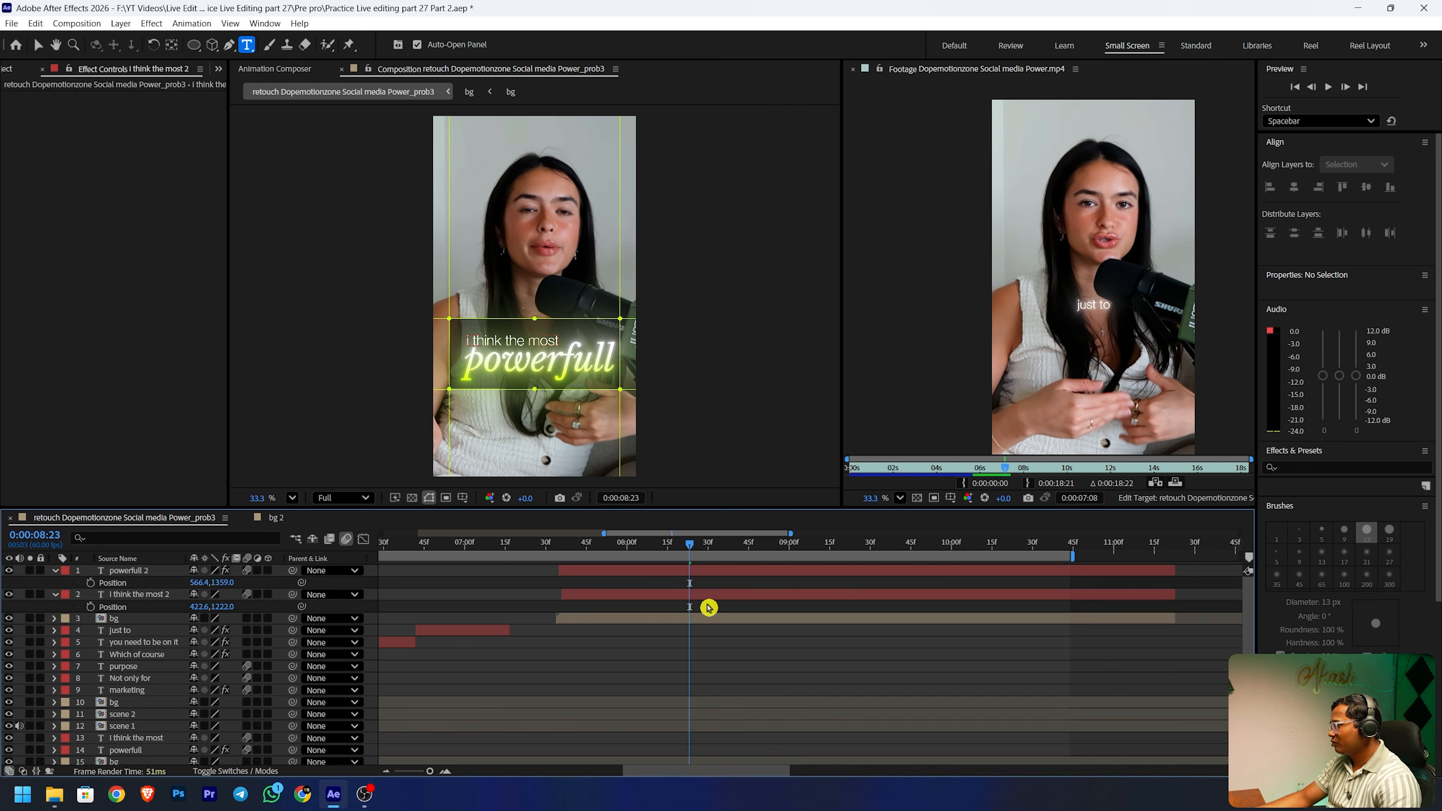
- Move the copied layers earlier, starting bg at the end of "just to" and both texts at about 0:00:07:25
left_click(594, 619)
left_click_drag(600, 624, 523, 595)
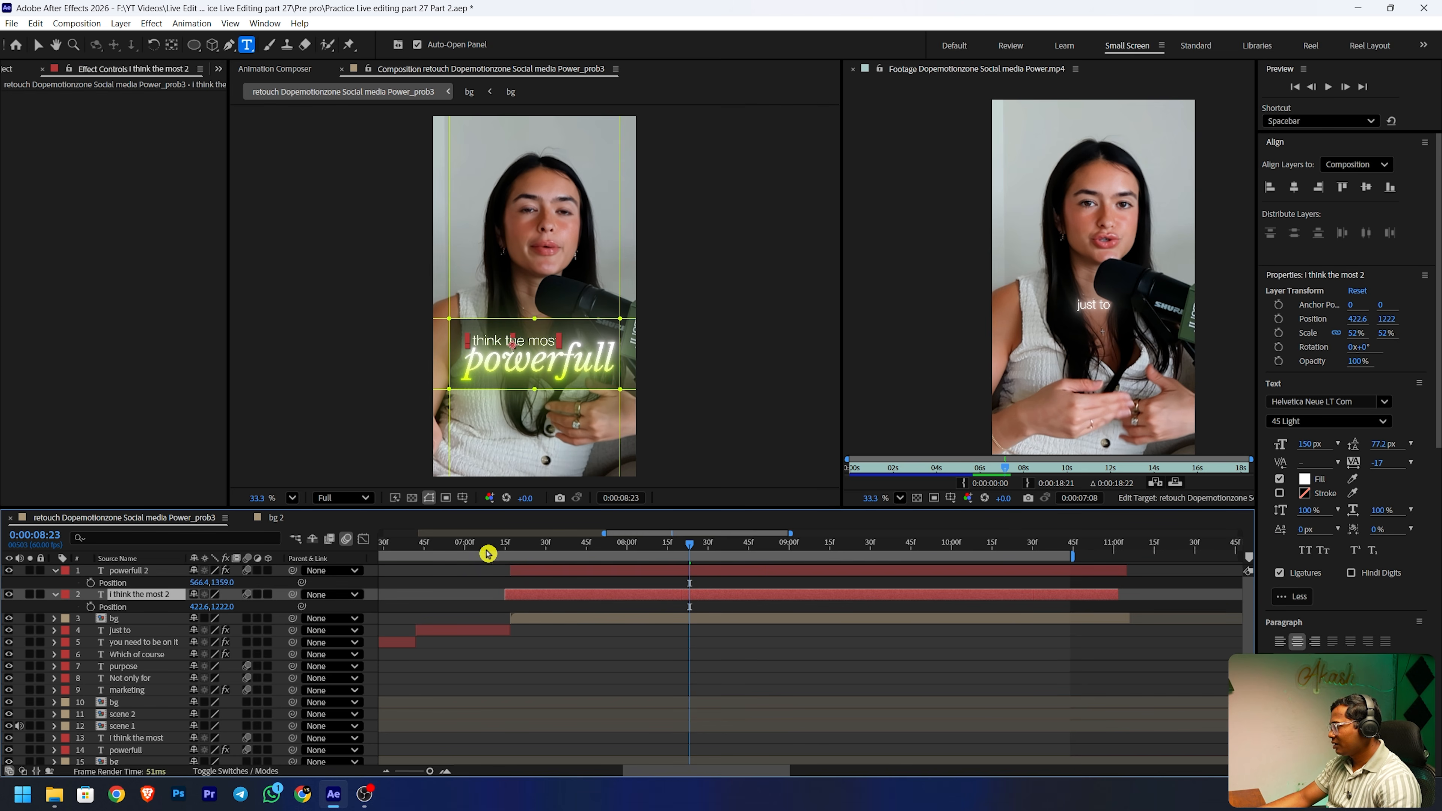
left_click(491, 546)
left_click_drag(498, 545, 509, 546)
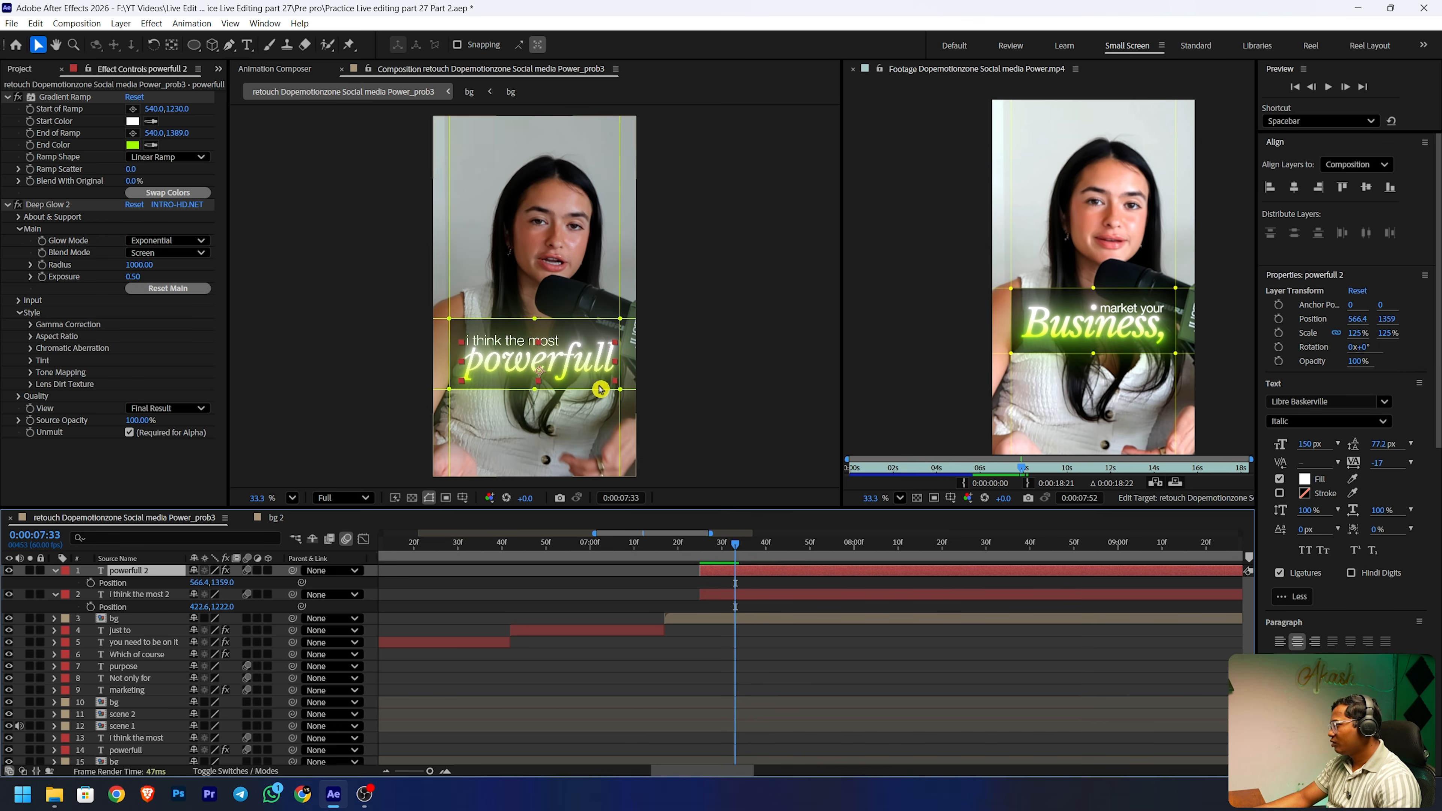
- Replace the copied powerfull text with "Business"
left_click(572, 358)
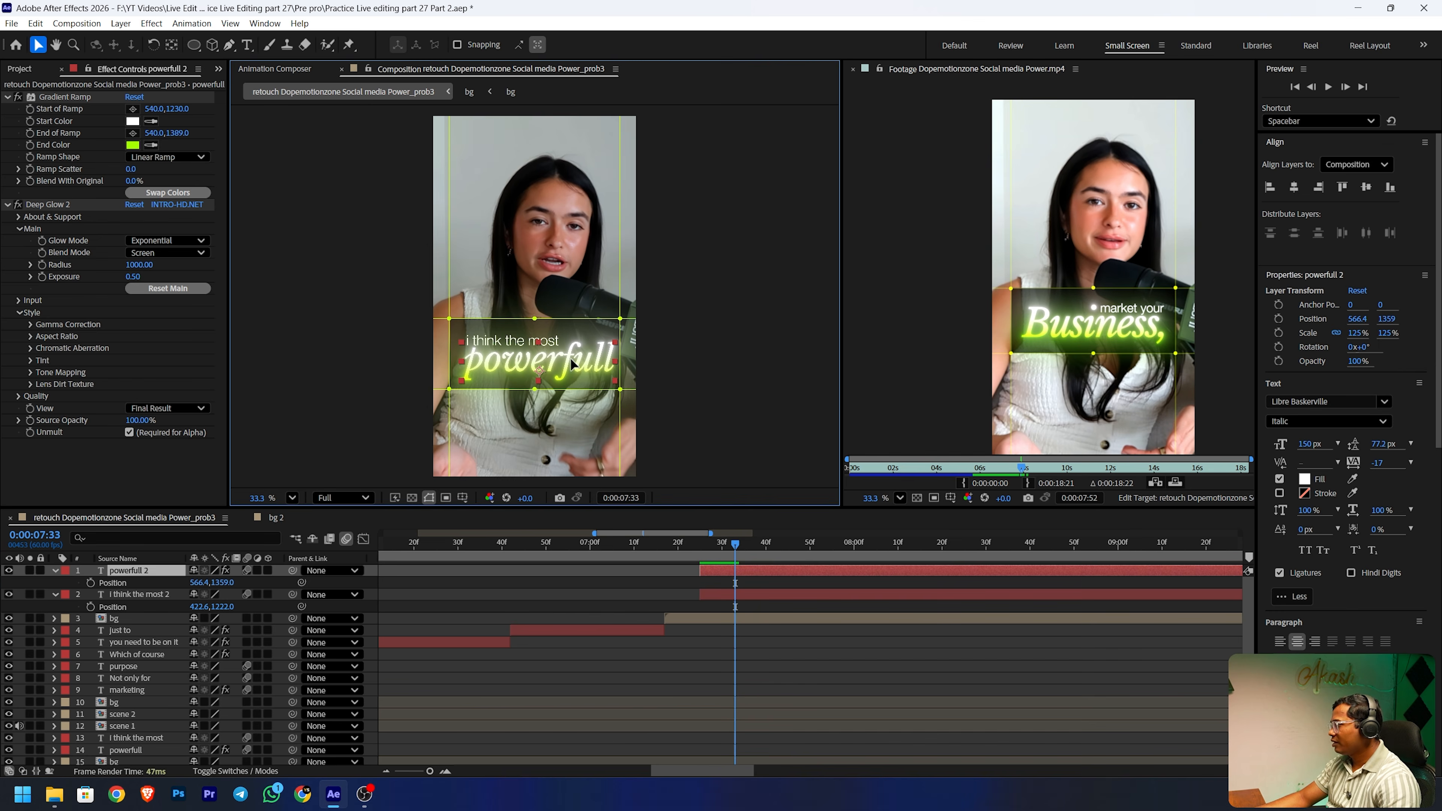
double_click(128, 575)
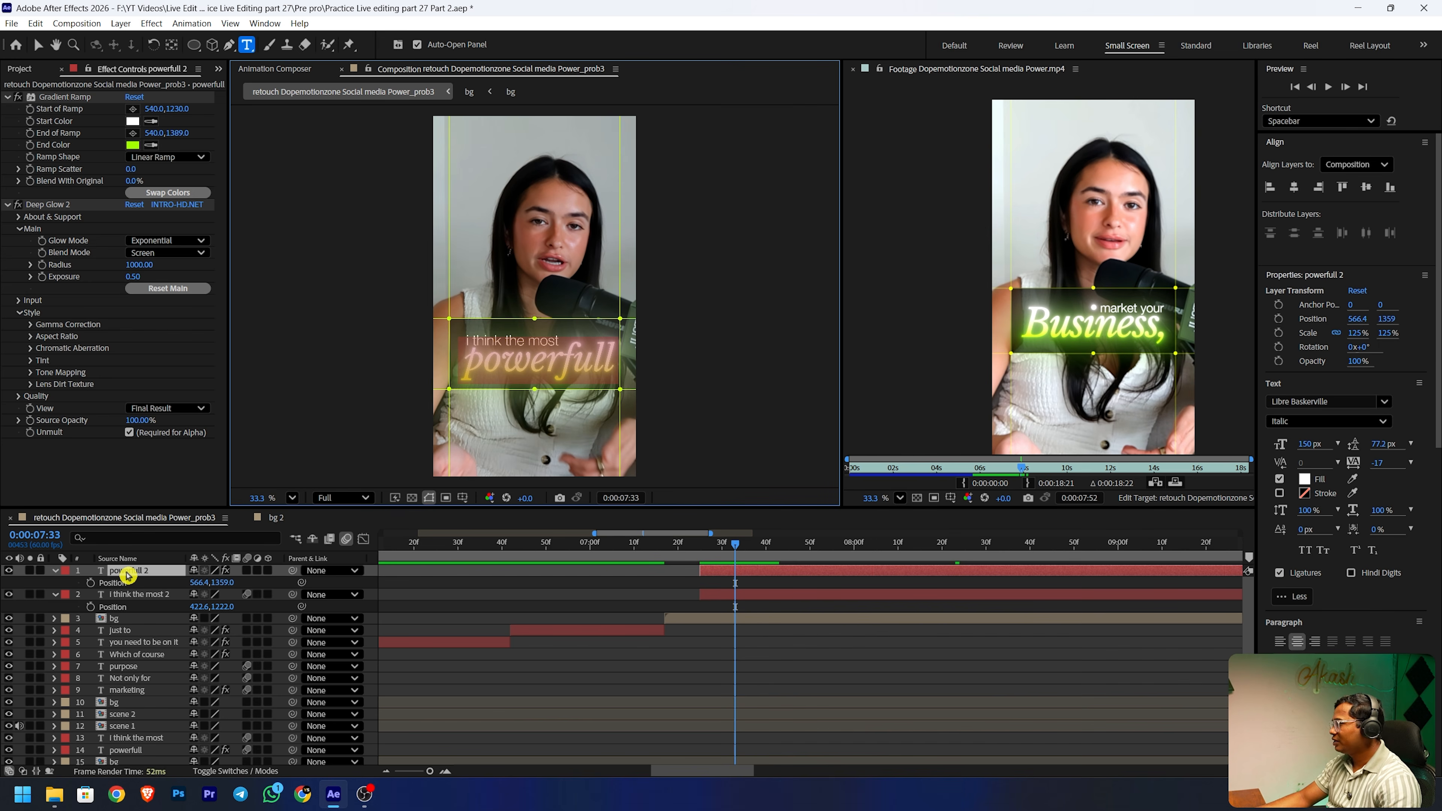
type("Business")
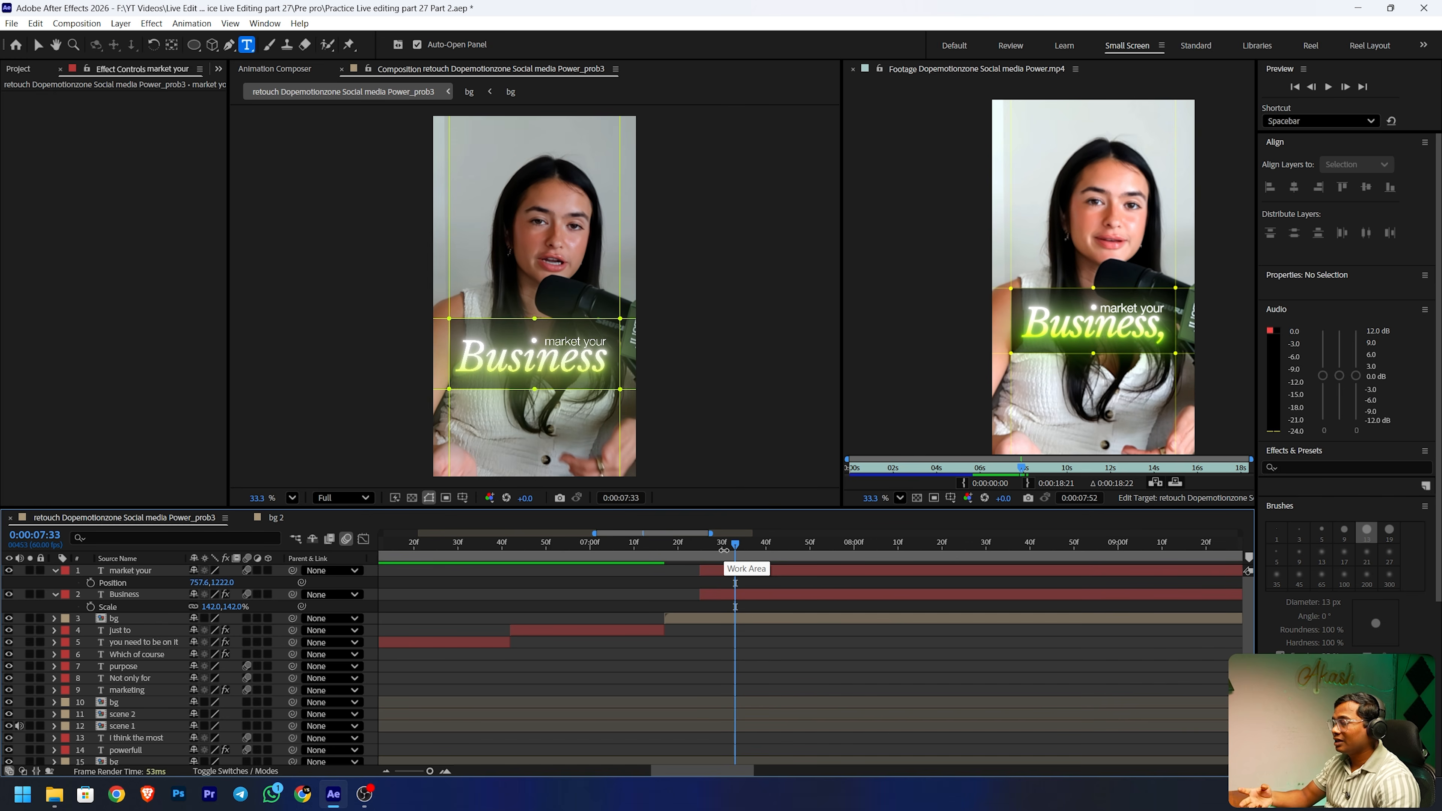
- Keyframe "market your" from X 1275.6 and Business from X -436.6 at 0:00:07:25 to their current positions at about 0:00:08:15
left_click(701, 545)
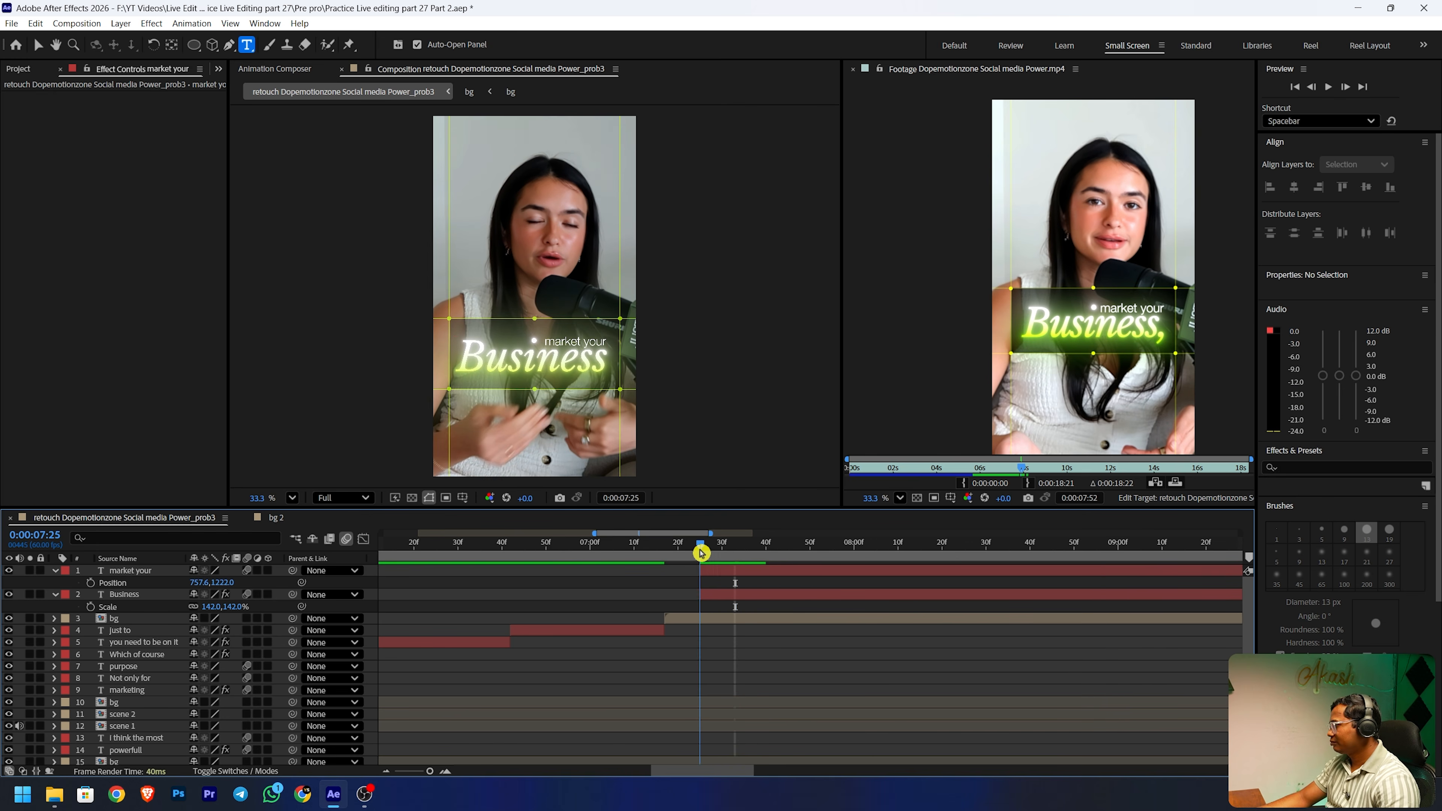
left_click(117, 593)
left_click(132, 570, "shift")
key("p")
left_click(90, 607)
left_click_drag(700, 583, 921, 584)
left_click(960, 576)
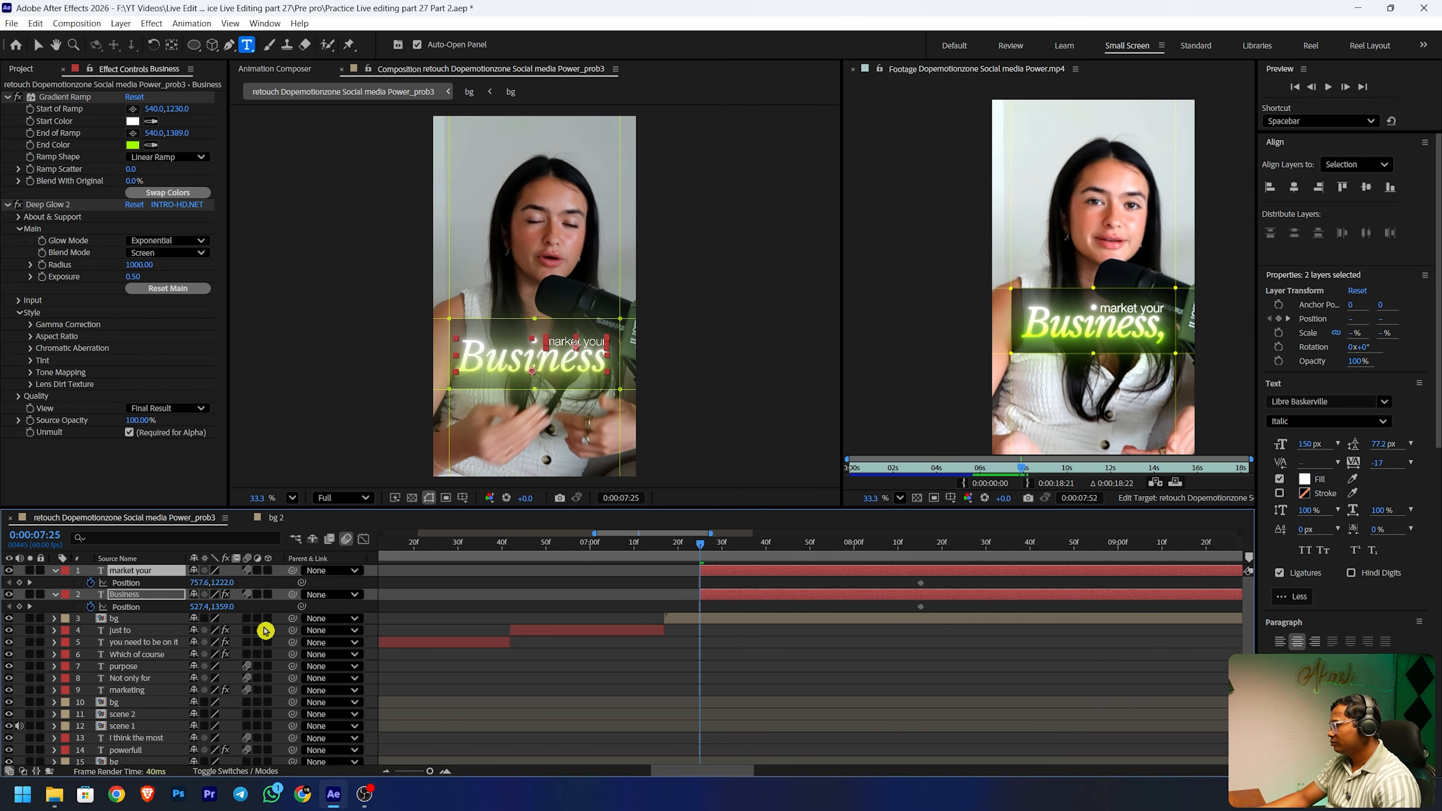
left_click(737, 588)
mouse_move(199, 607)
left_mouse_down()
mouse_move(3, 606)
mouse_move(544, 583)
left_mouse_up()
- Apply Easy Ease to the Position keyframes of "market your" and Business and show their speed curves in the Graph Editor
left_click_drag(937, 583, 615, 616)
left_click(364, 539)
left_click(363, 539)
key("F9")
left_click(363, 539)
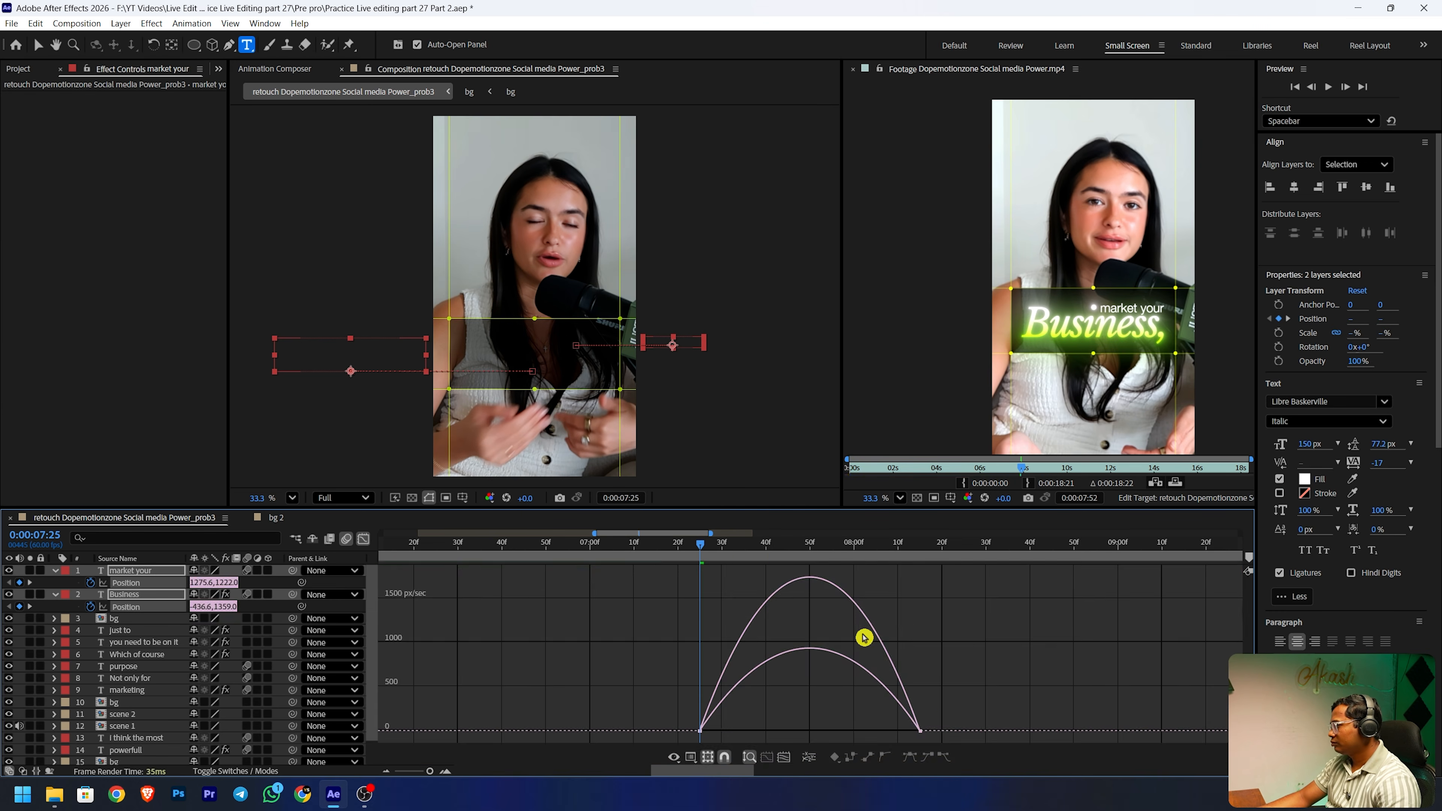
- Reshape the Position speed curves of "market your" and Business to peak early, and move their ending keyframes earlier to about 0:00:07:57
left_click_drag(883, 726, 724, 726)
key("shift+F3")
left_click(724, 638)
key("space")
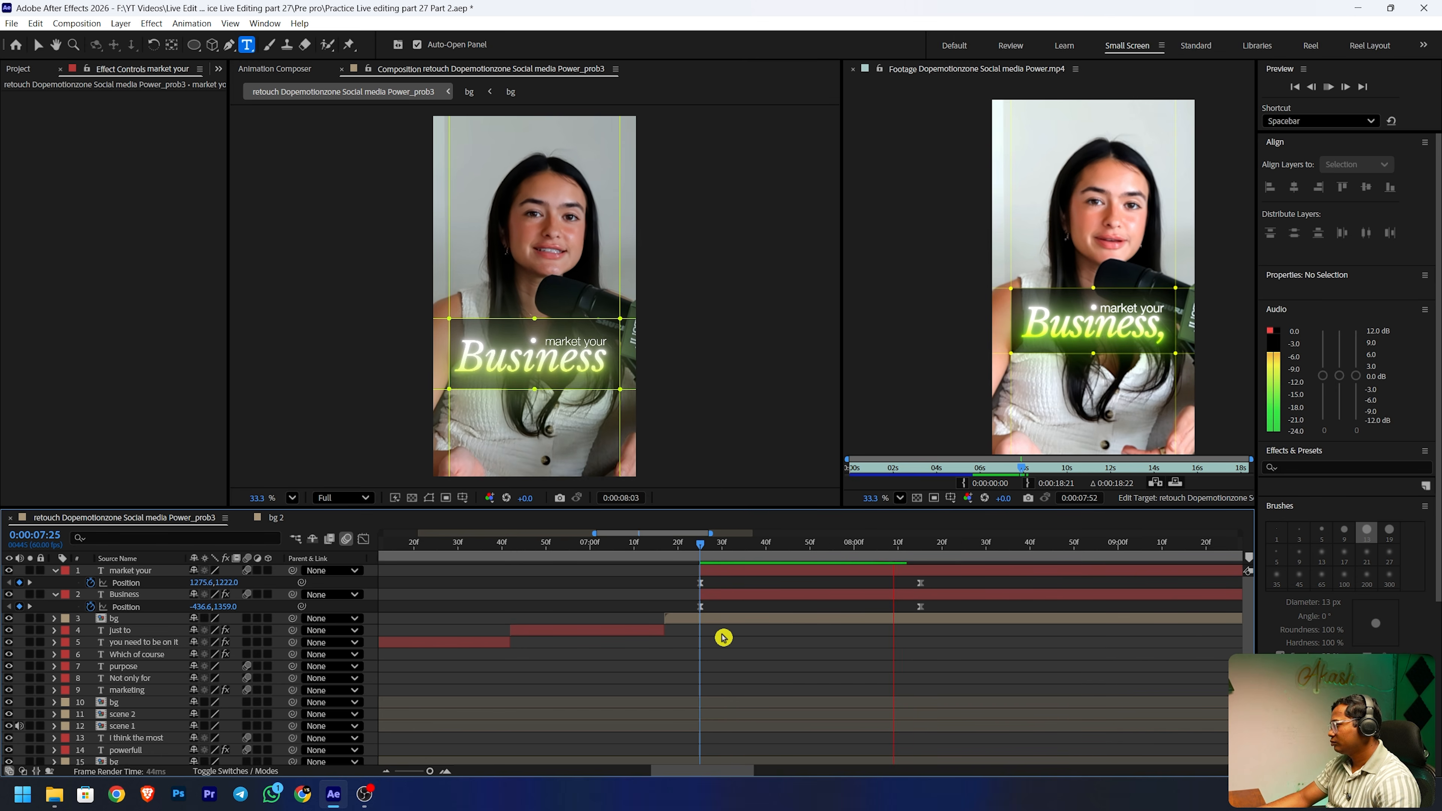
key("space")
key("space")
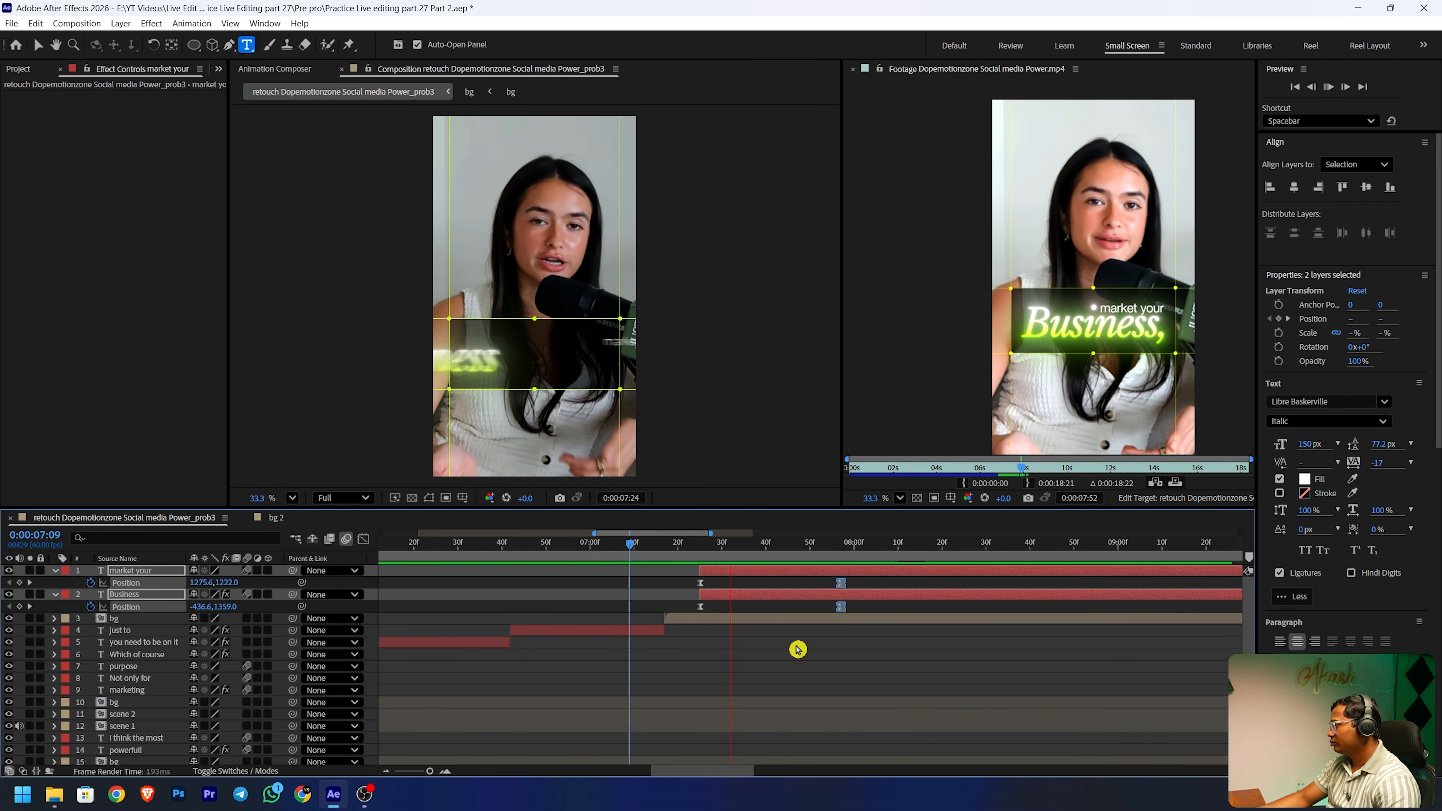
key("space")
- Trim the ends of "market your", Business and their bg layer to 0:00:08:20
key("alt+bracketright")
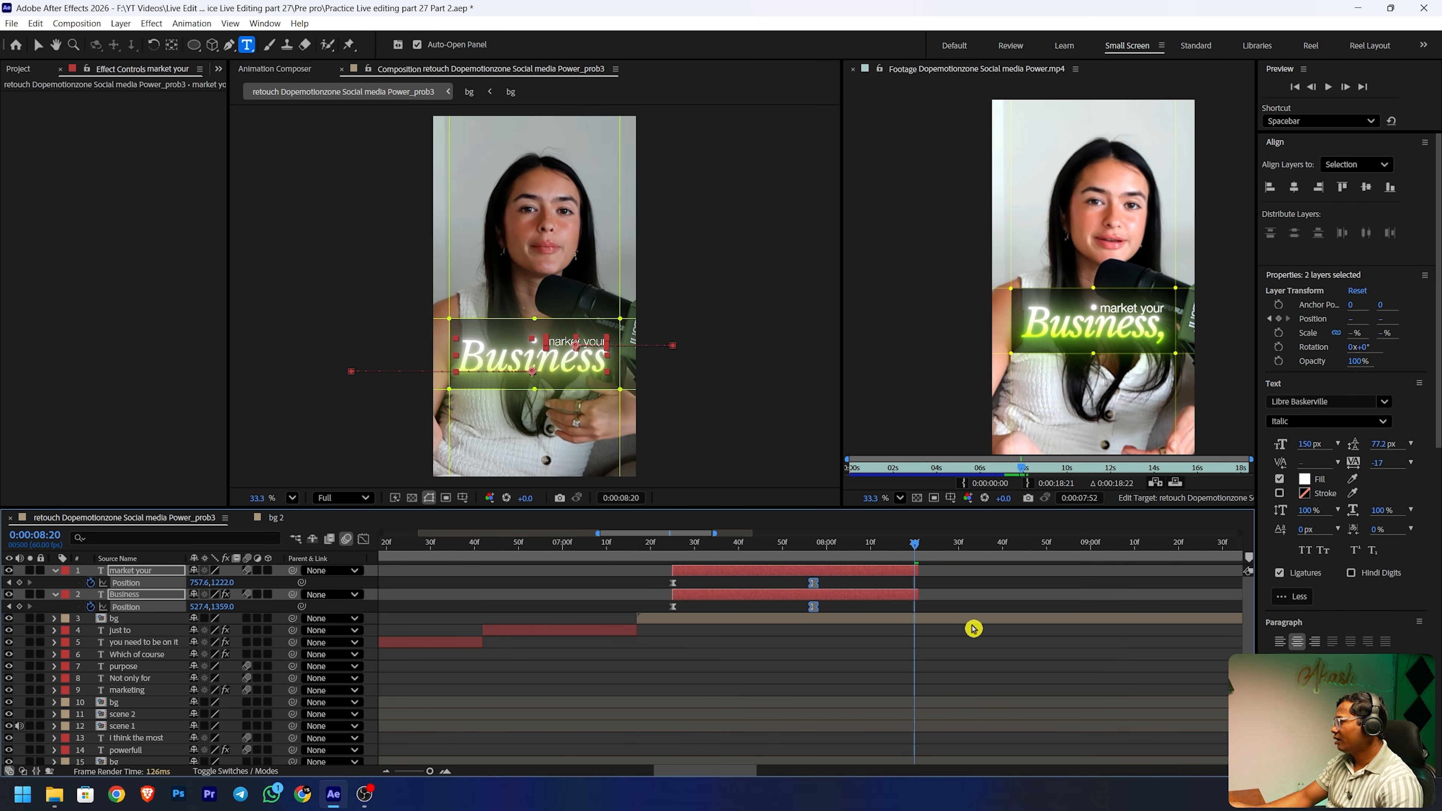
left_click(973, 628)
left_click(974, 621)
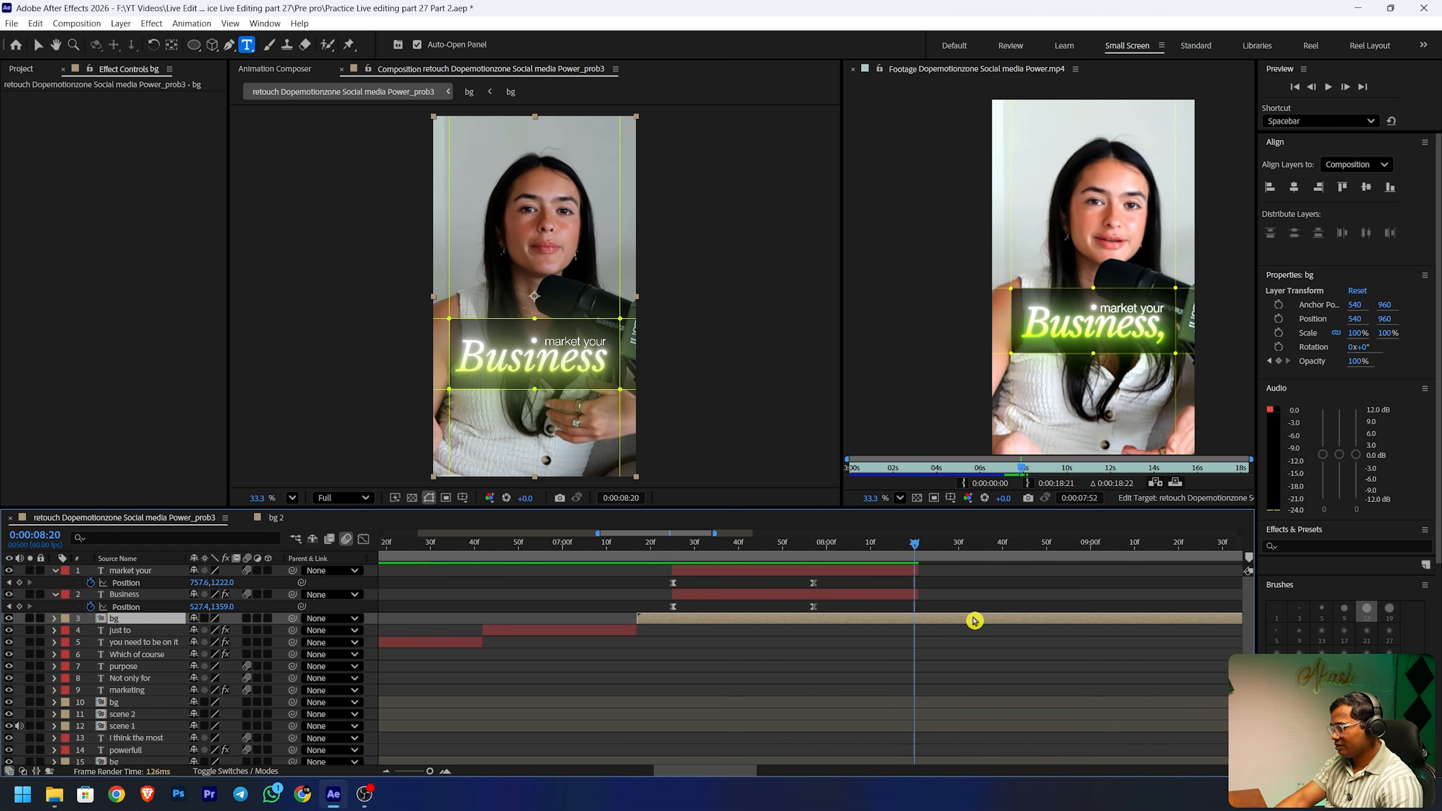
key("alt+bracketright")
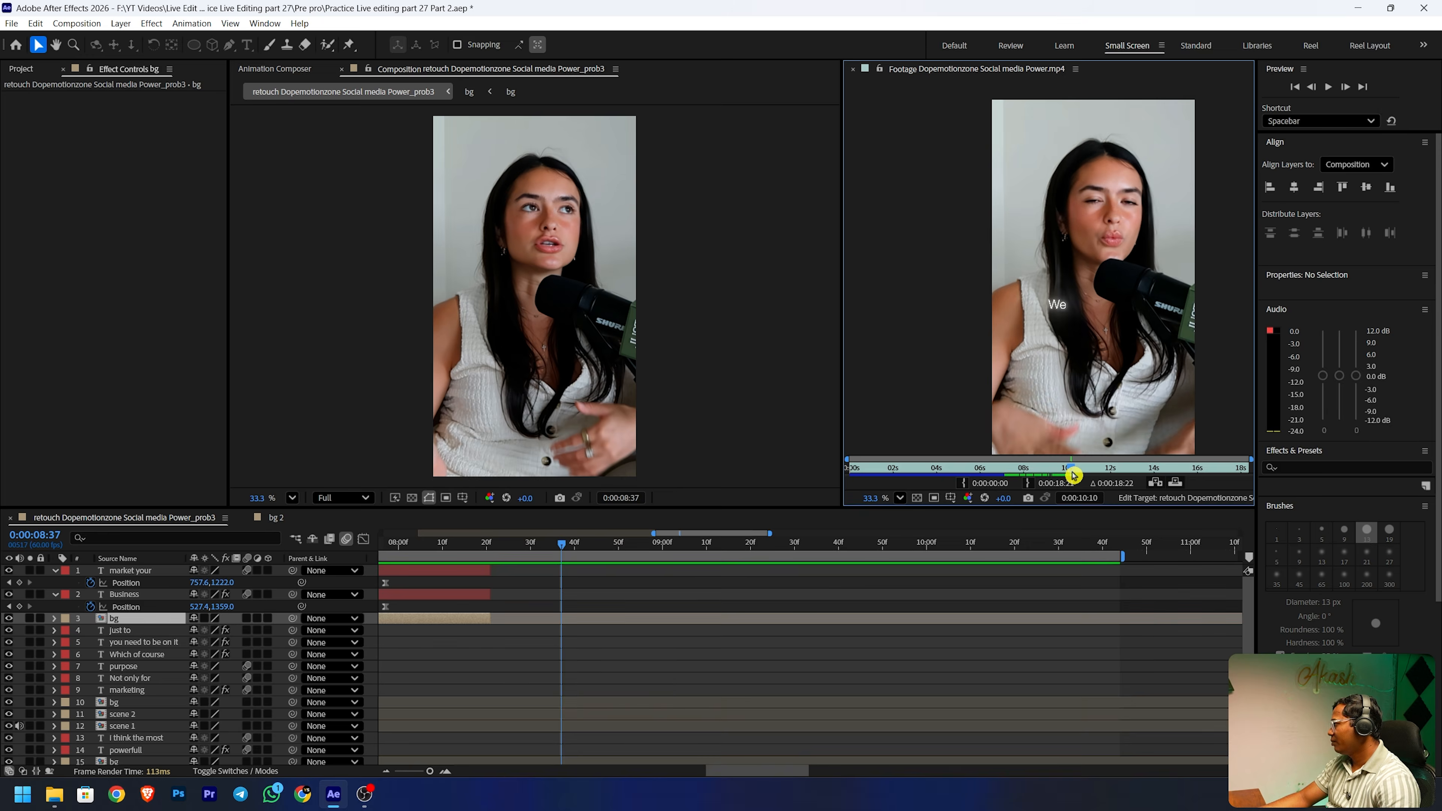
- Check the reference at 0:00:10:03 and add the ChatGPT "49 AM" office image as the top layer, starting where the captions end
left_click_drag(1072, 476, 1070, 476)
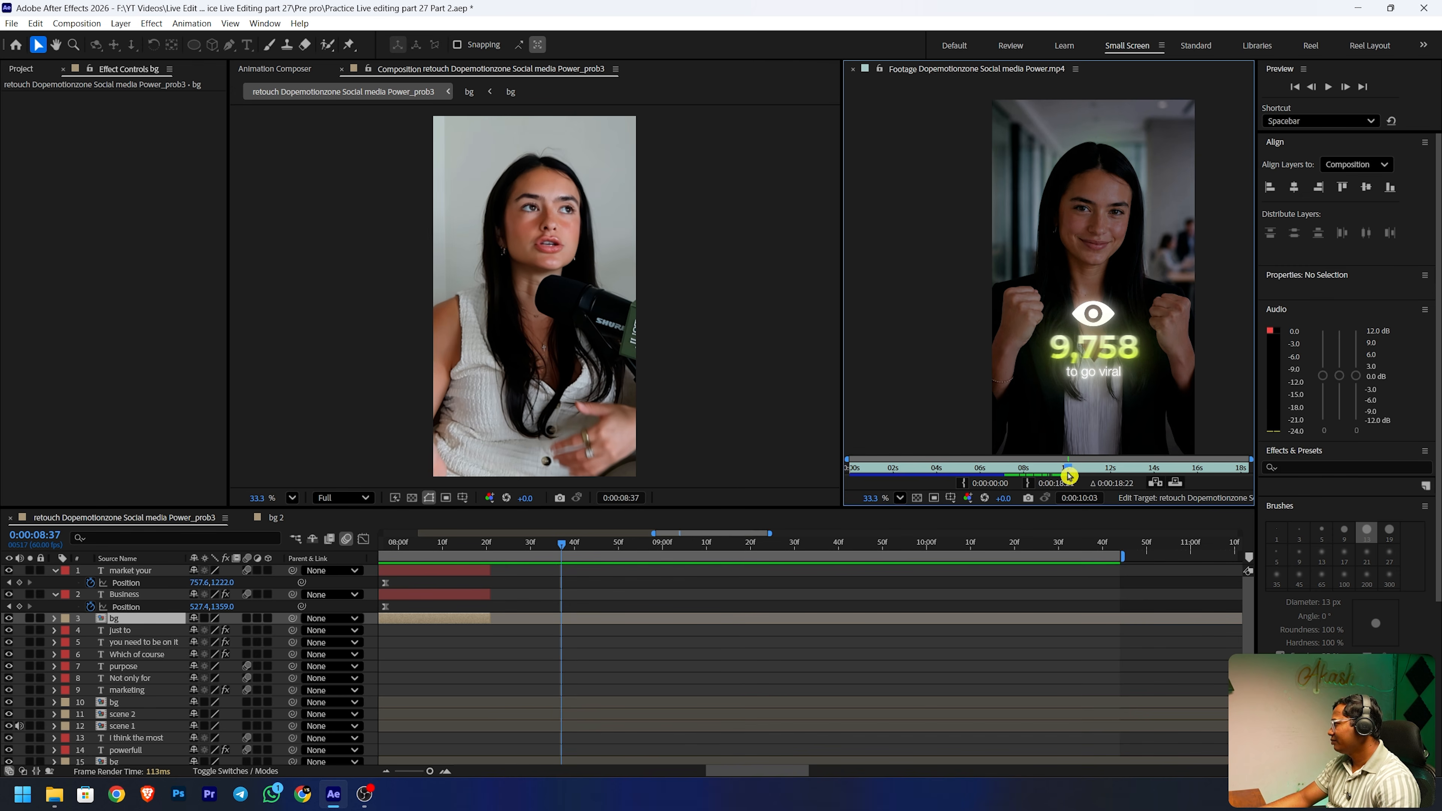
scroll(530, 632, "down", 1)
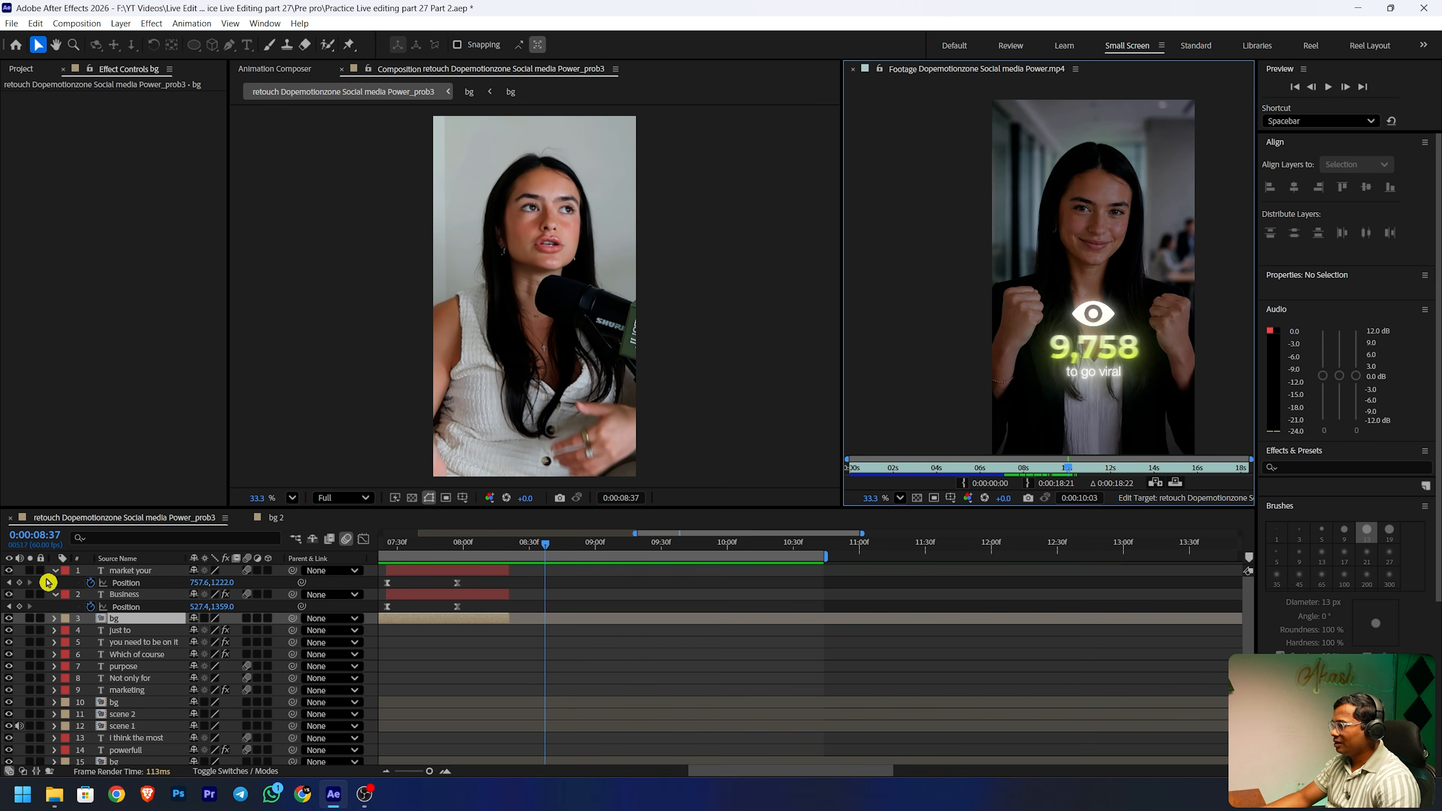
left_click(55, 570)
left_click(55, 583)
left_click_drag(53, 261, 546, 571)
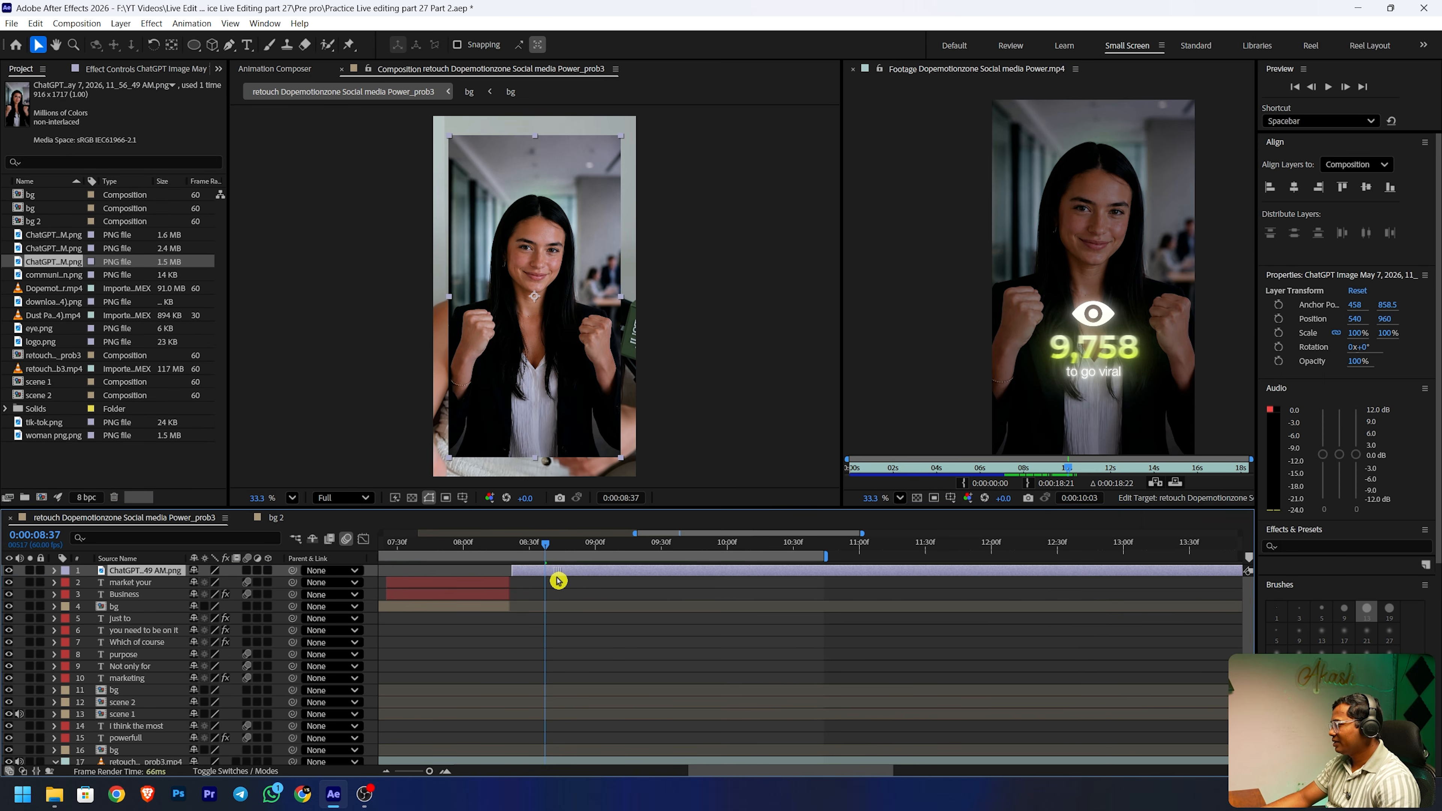
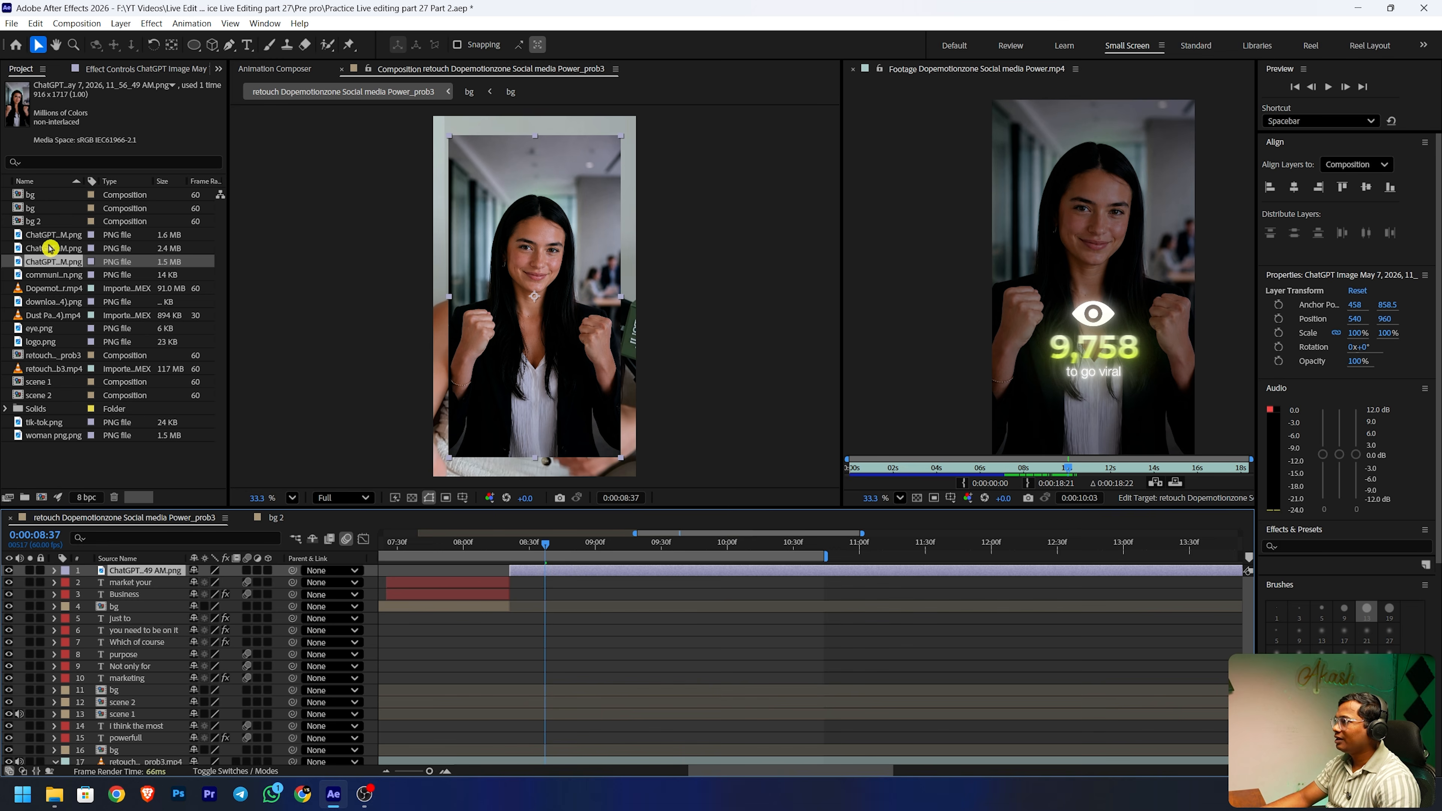
- Add woman png.png as the top layer and start it at the same time as the office image
left_click(50, 248)
left_click(64, 235)
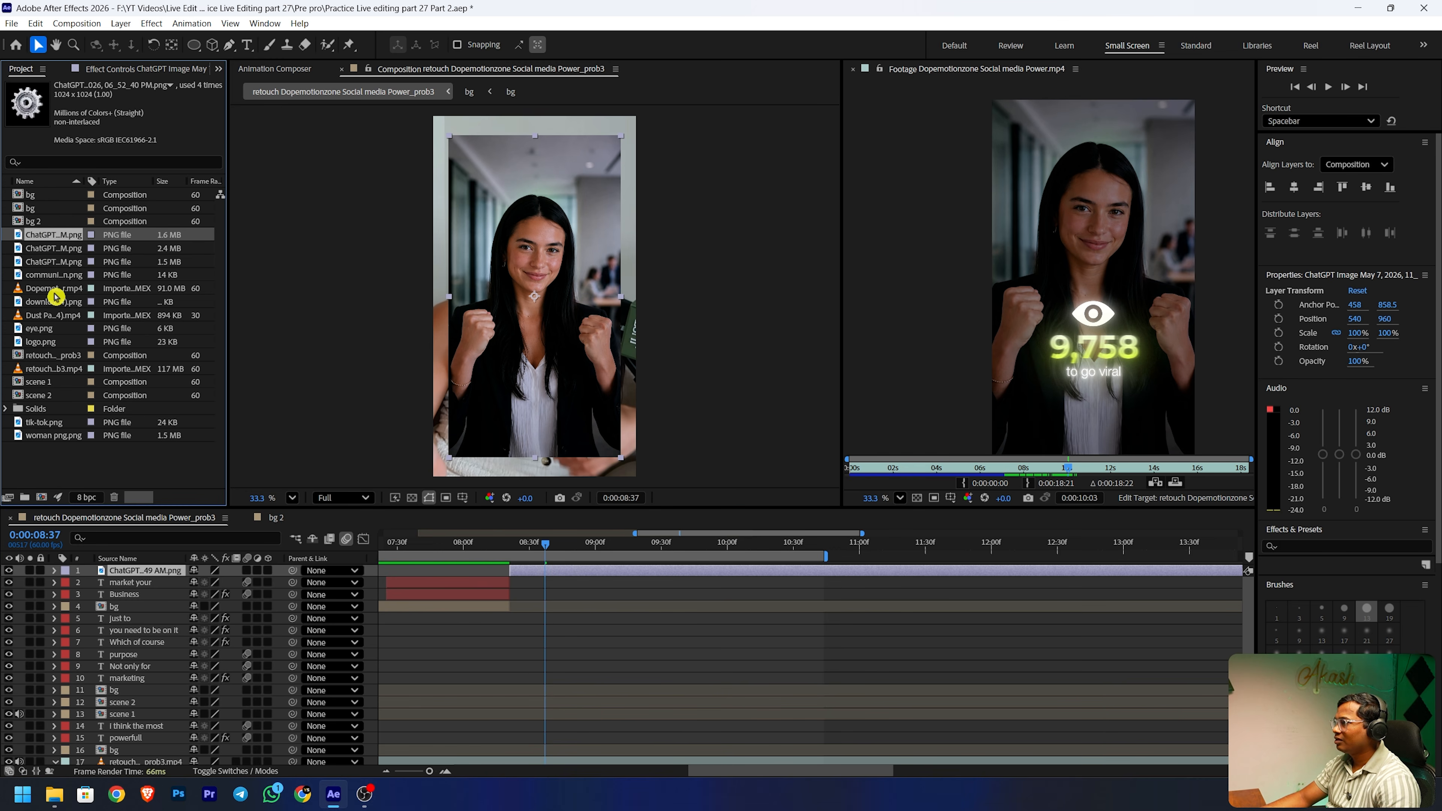
left_click(60, 303)
left_click_drag(54, 436, 692, 579)
left_click_drag(562, 577, 582, 579)
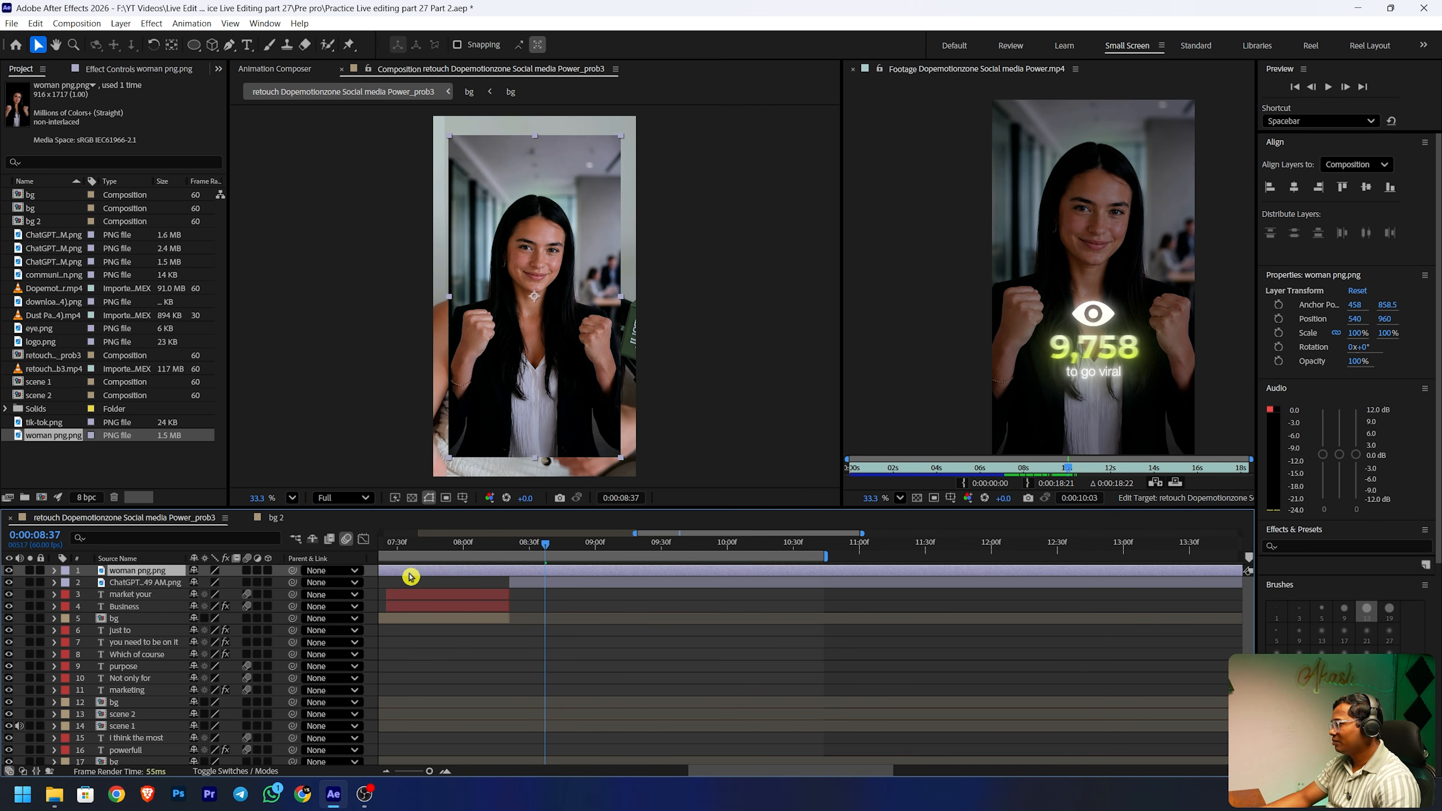
left_click_drag(894, 576, 1022, 593)
- Scale the ChatGPT office image to 122%, set its position to 540, 926 and hide woman png.png
left_click(602, 582)
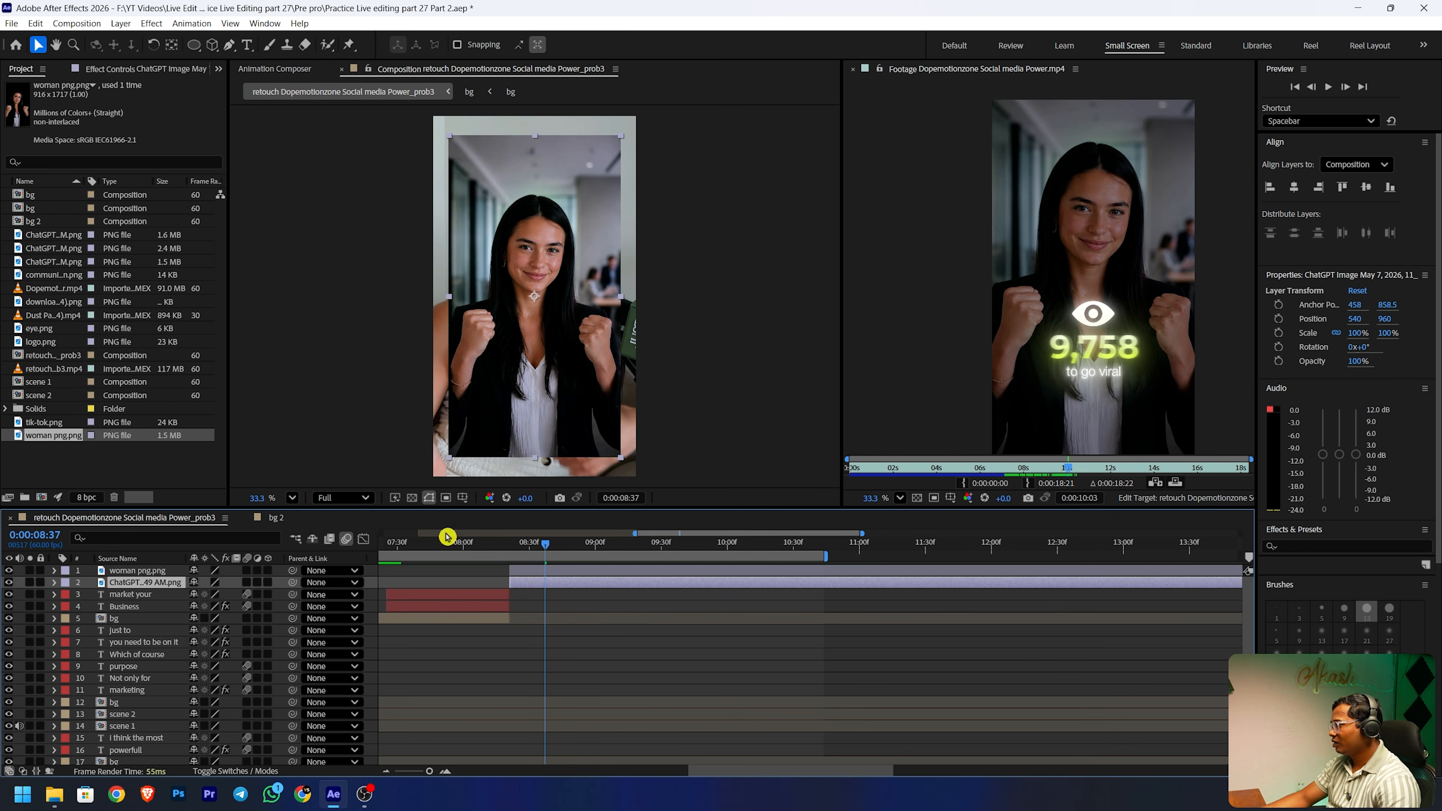
key("s")
mouse_move(208, 594)
left_mouse_down()
mouse_move(221, 594)
mouse_move(202, 594)
left_mouse_up()
left_click(9, 569)
key("p")
left_click(140, 582)
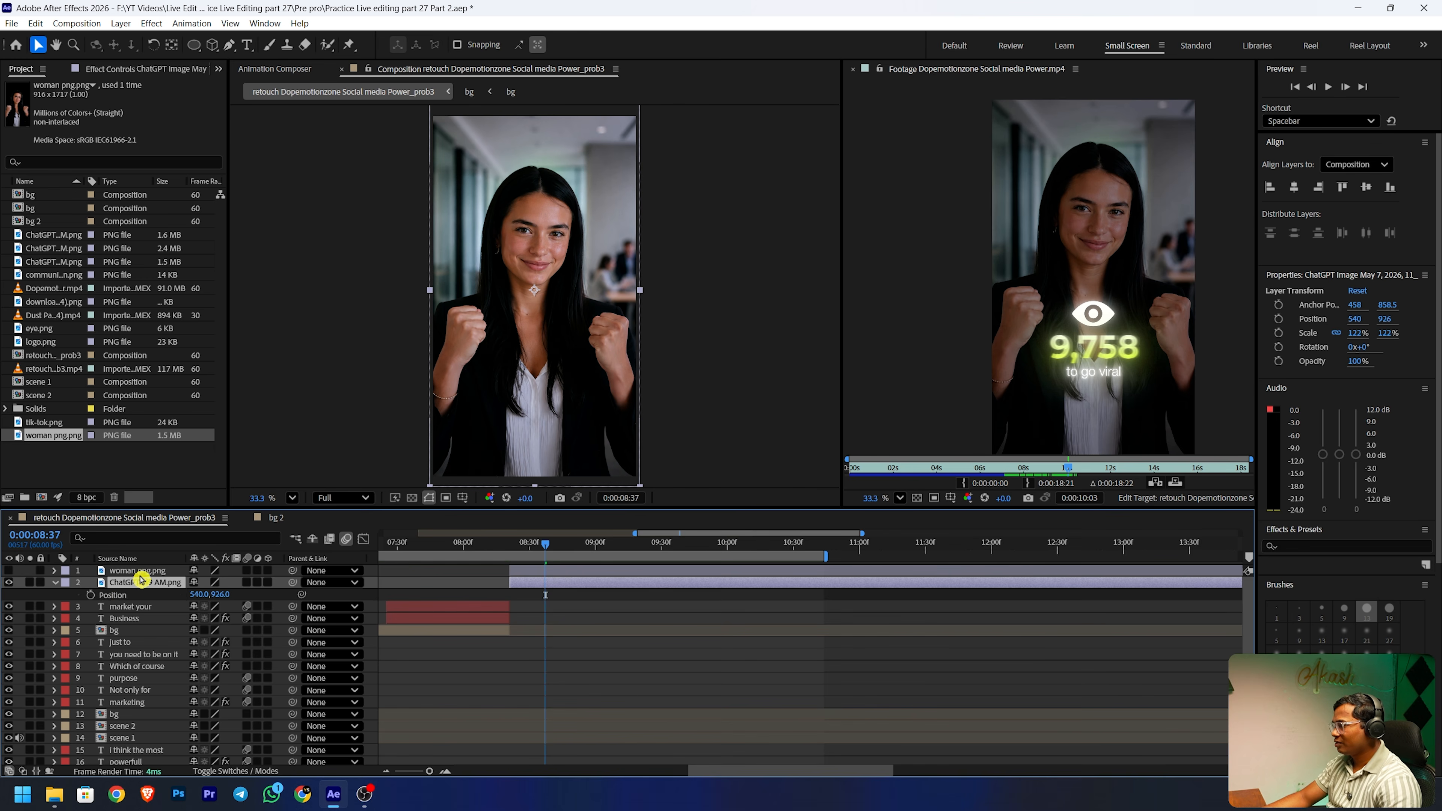
- Copy the office image's Position to woman png.png and turn that layer's visibility back on
left_click(118, 596)
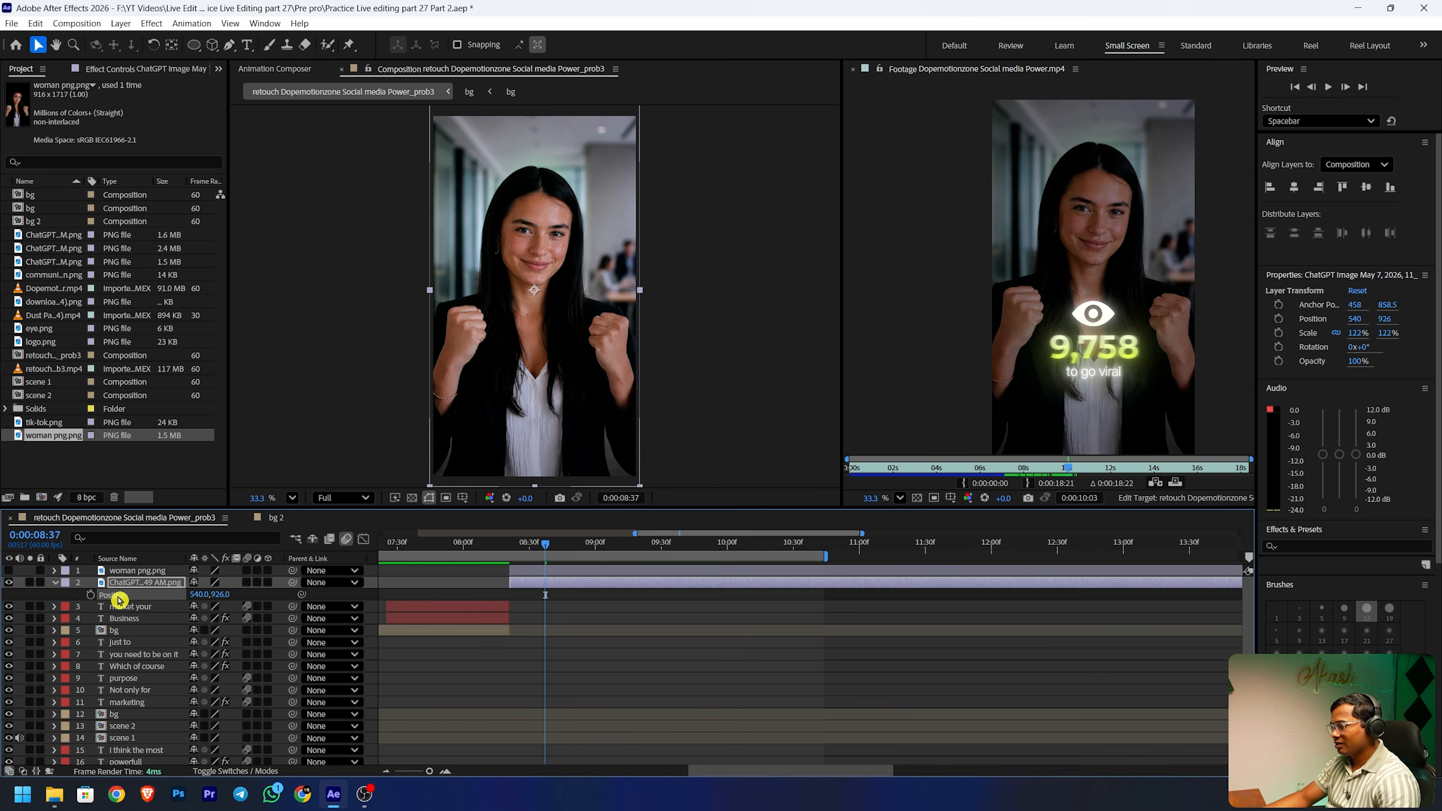
left_click(125, 570)
key("p")
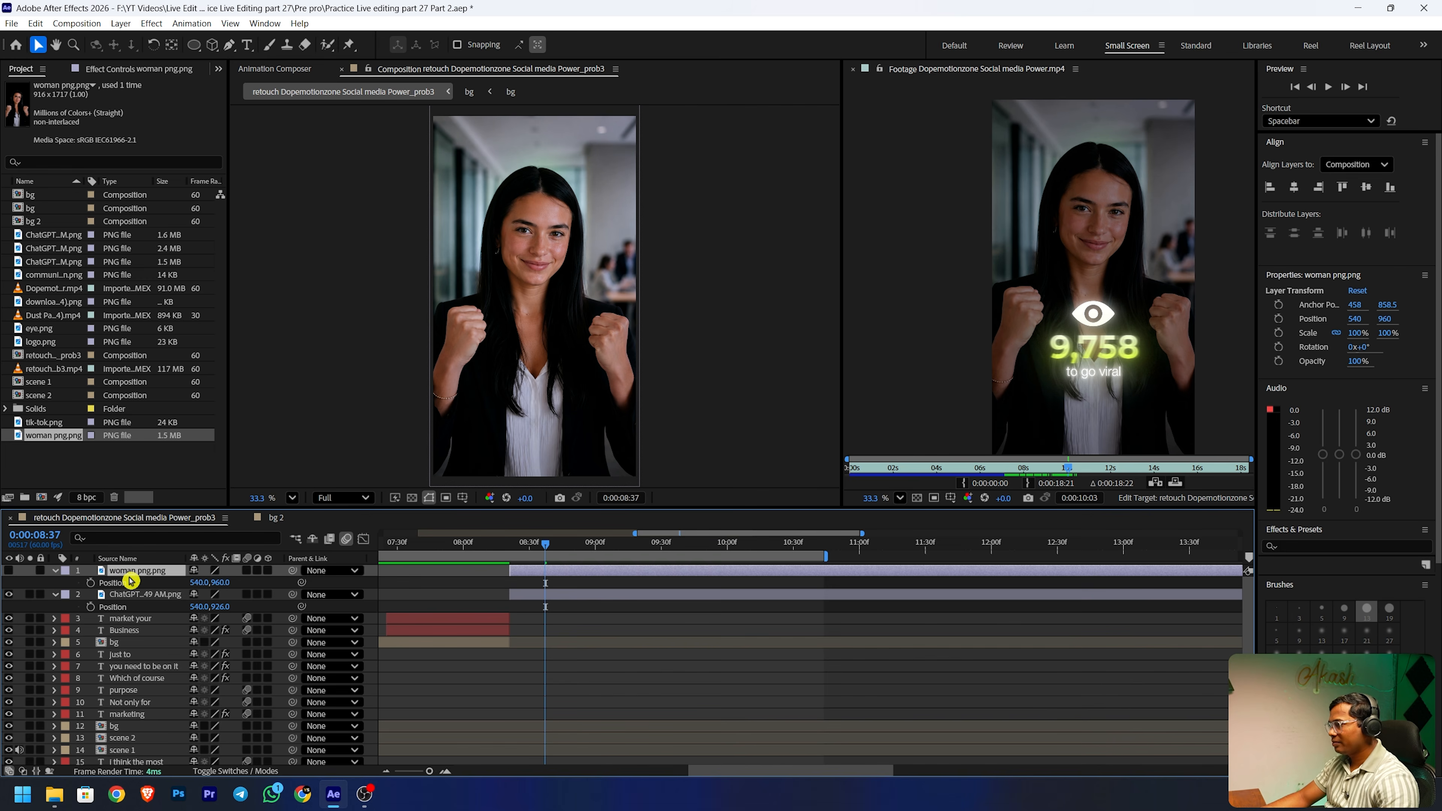
left_click(122, 583)
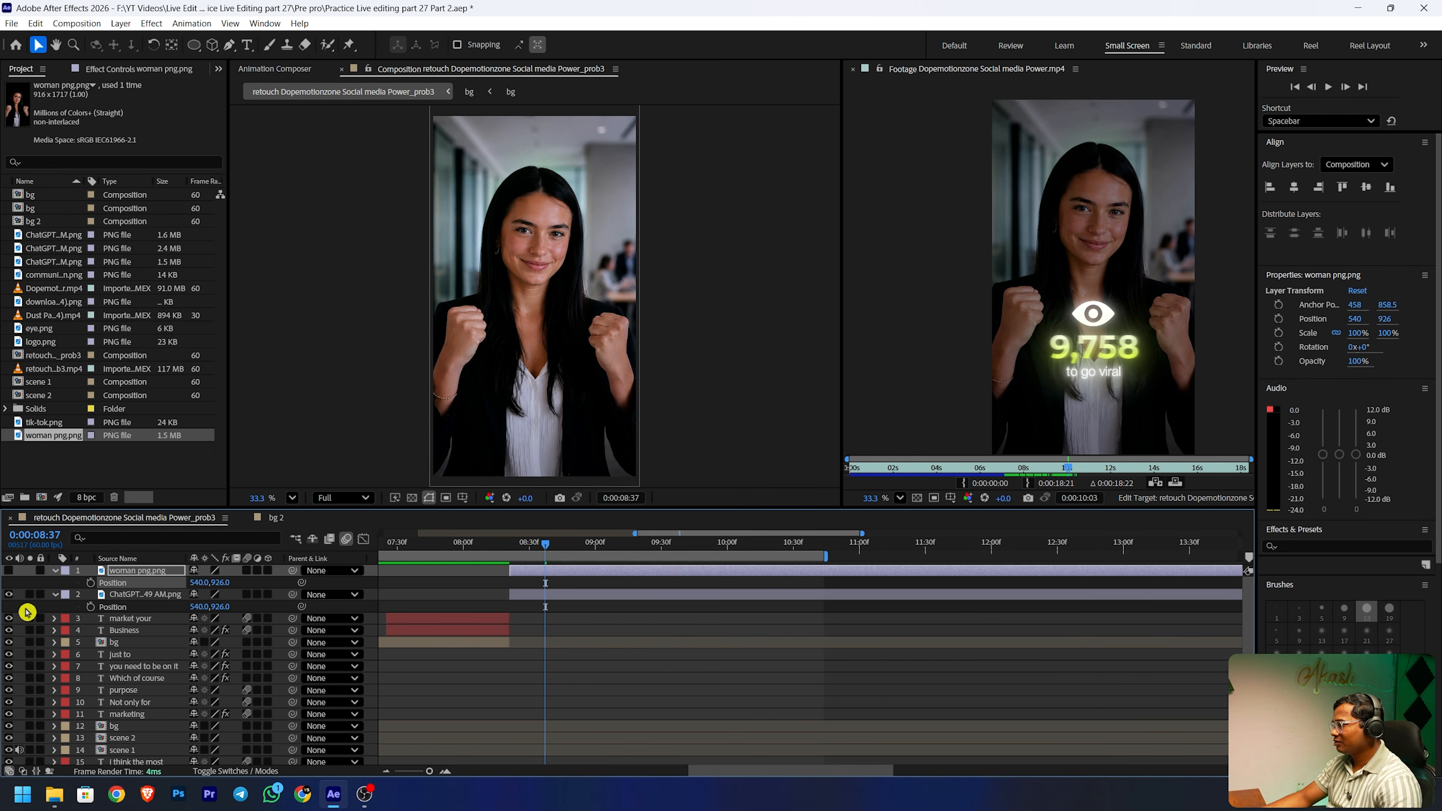
left_click(10, 570)
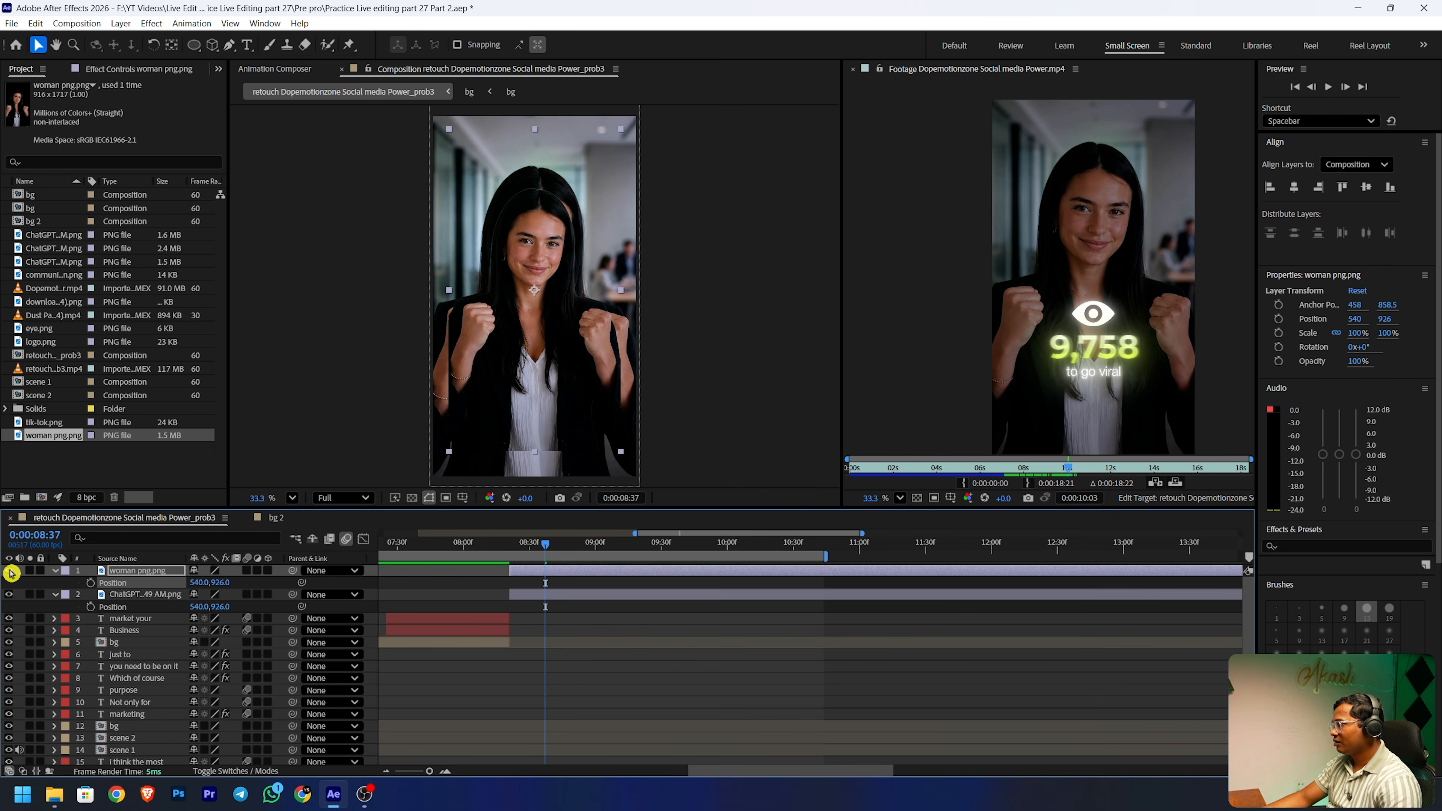
- Copy the office image's 122% Scale to woman png.png
left_click(149, 595)
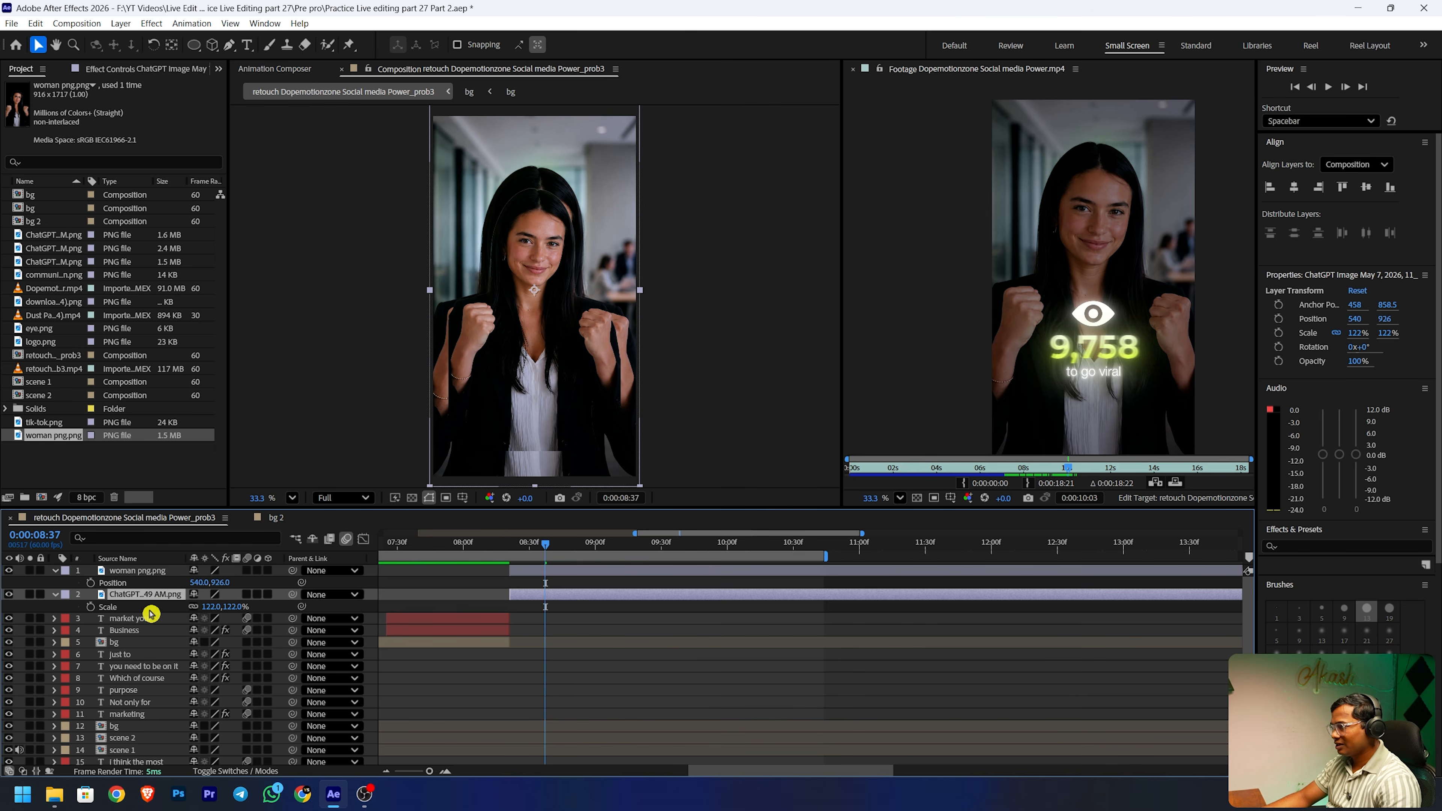
left_click(112, 607)
left_click(130, 571)
key("s")
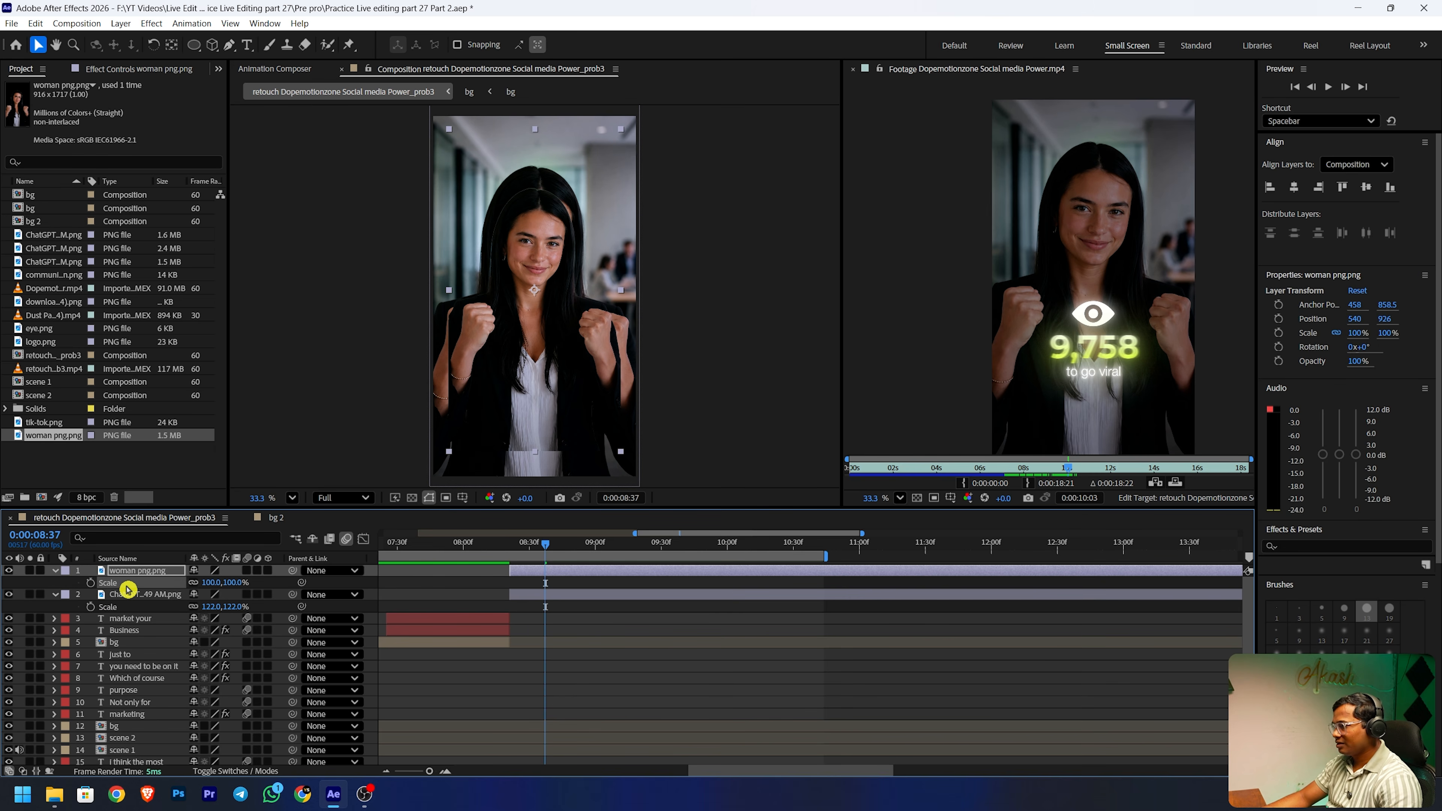
key("ctrl+v")
- Pre-compose woman png.png and the office image into a composition named "viral", moving all attributes
left_click_drag(545, 544, 512, 544)
left_click(116, 599)
left_click(129, 571, "ctrl")
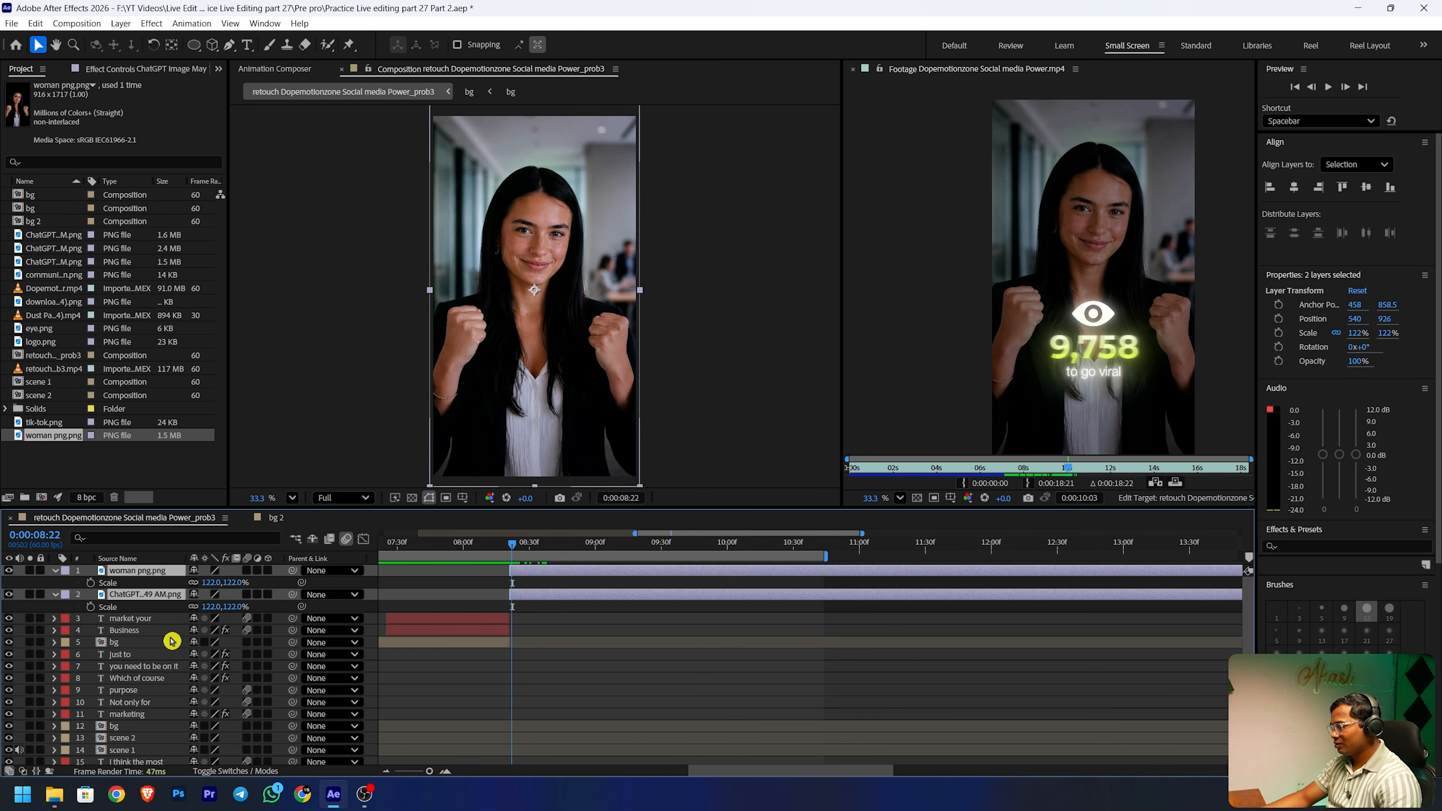
right_click(151, 602)
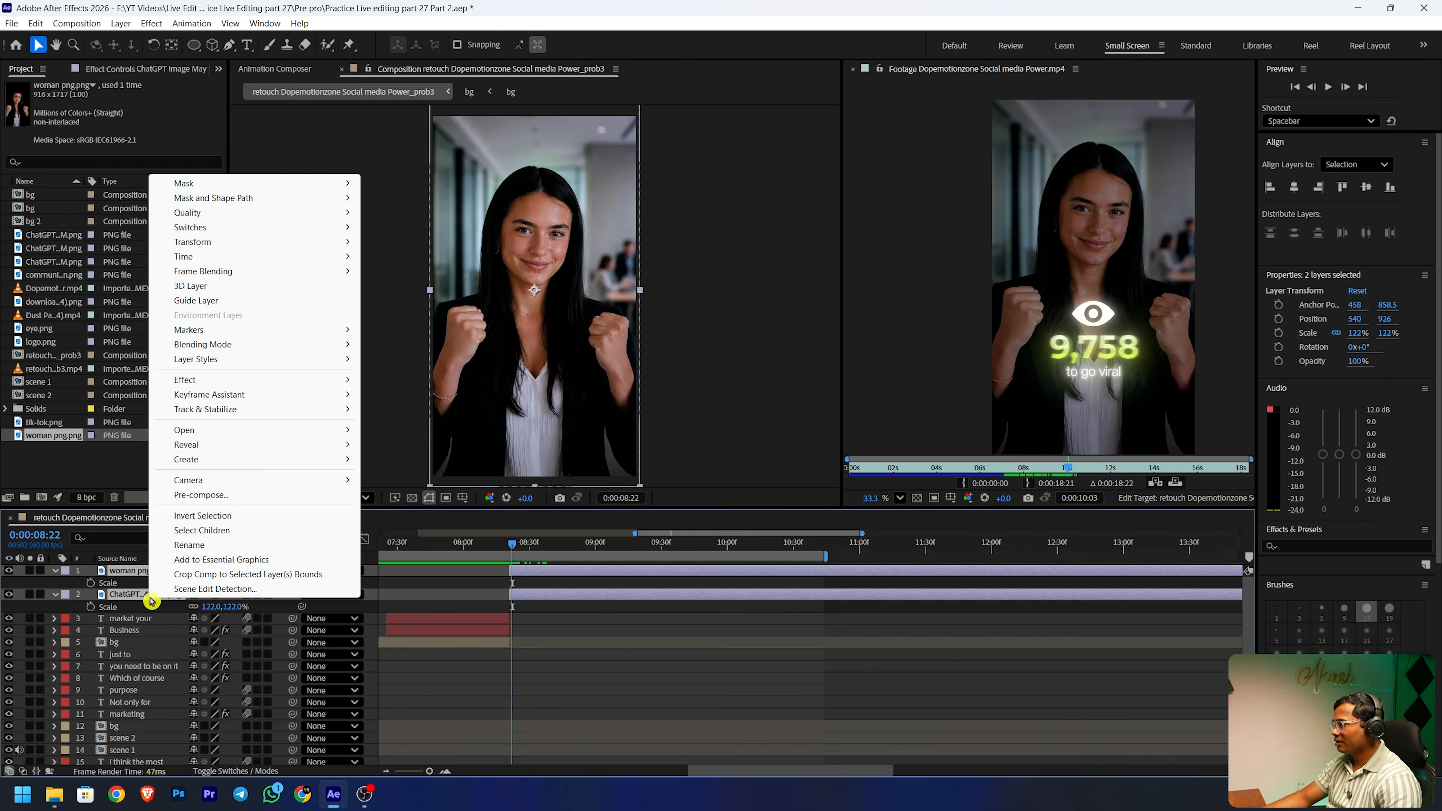
left_click(235, 500)
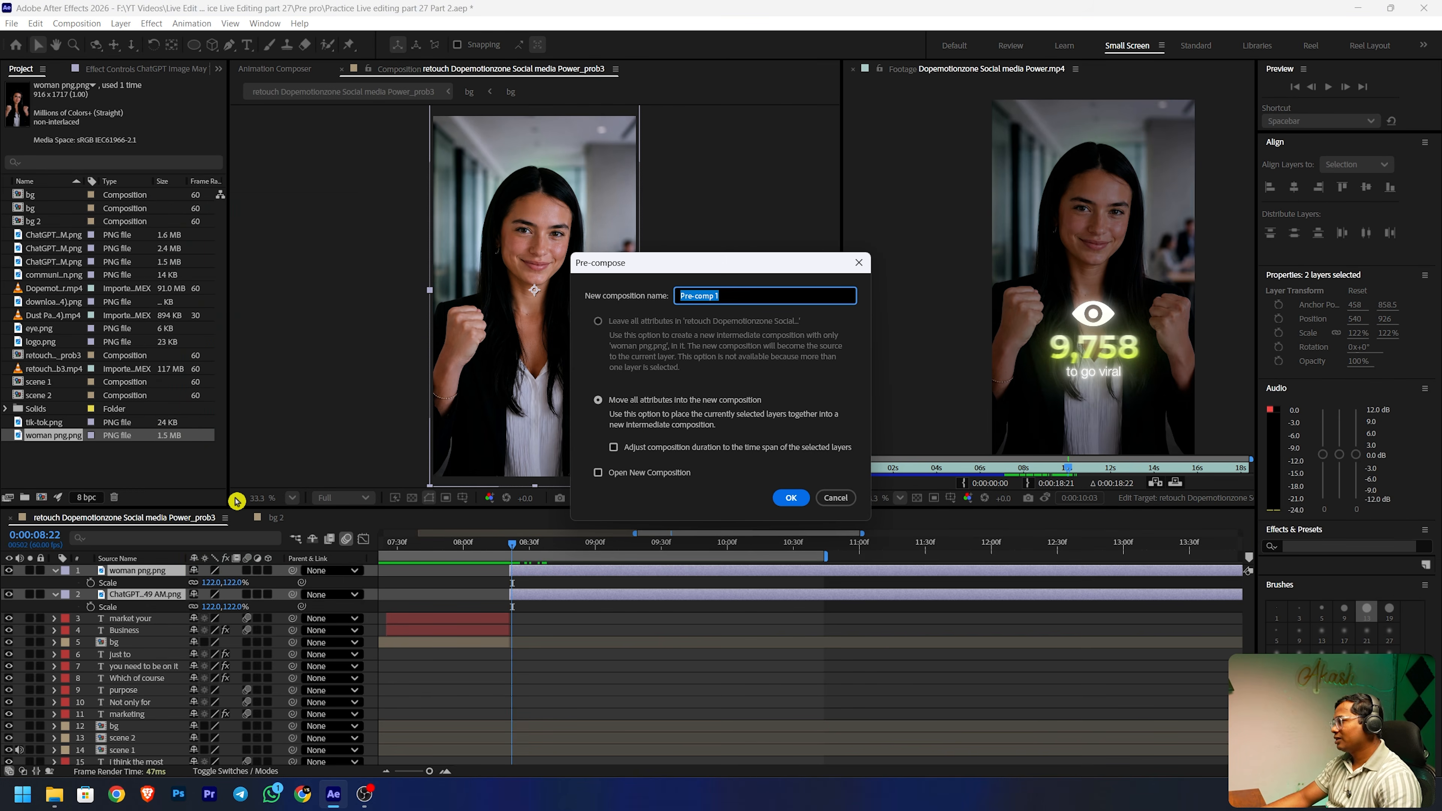
type("vi")
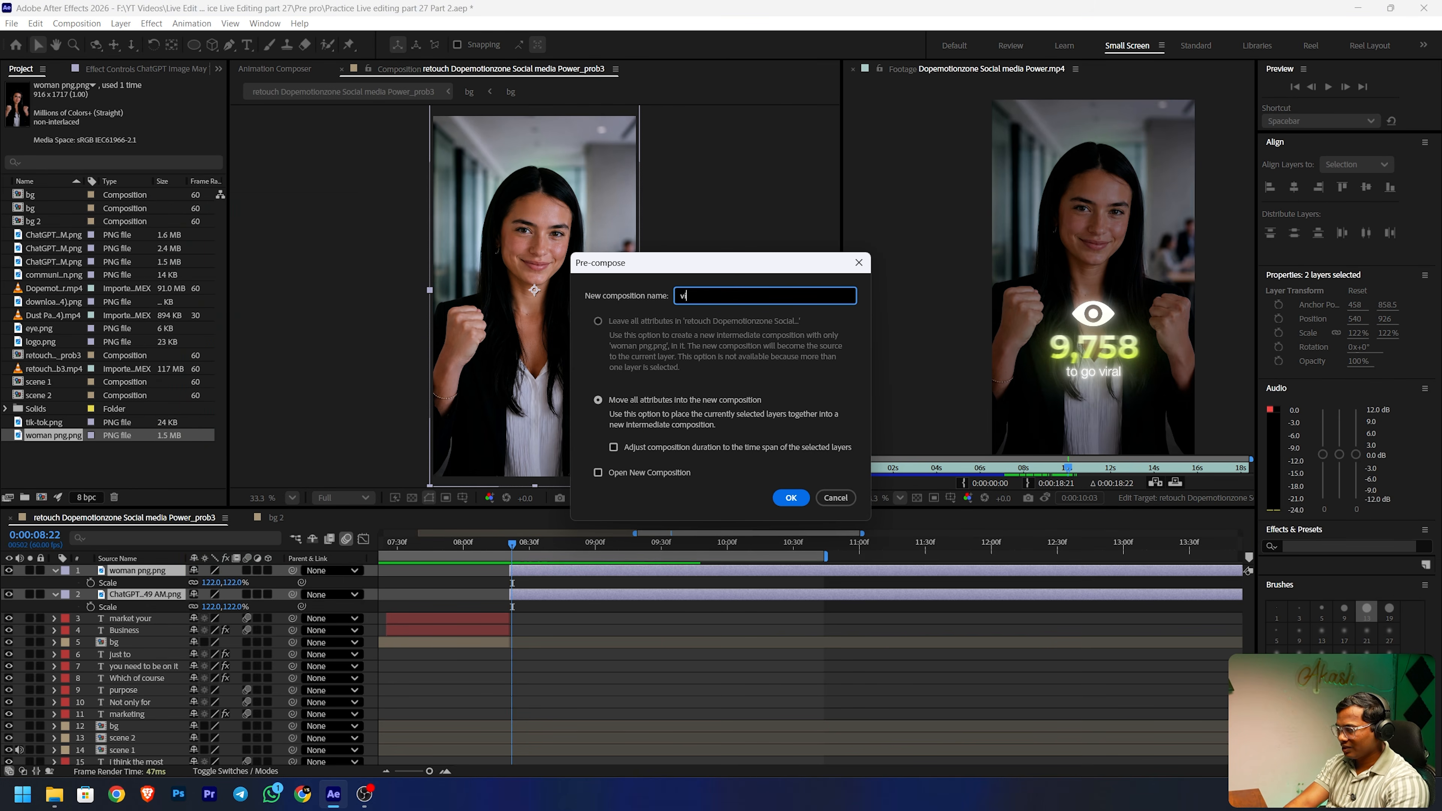
type("ral")
left_click(789, 499)
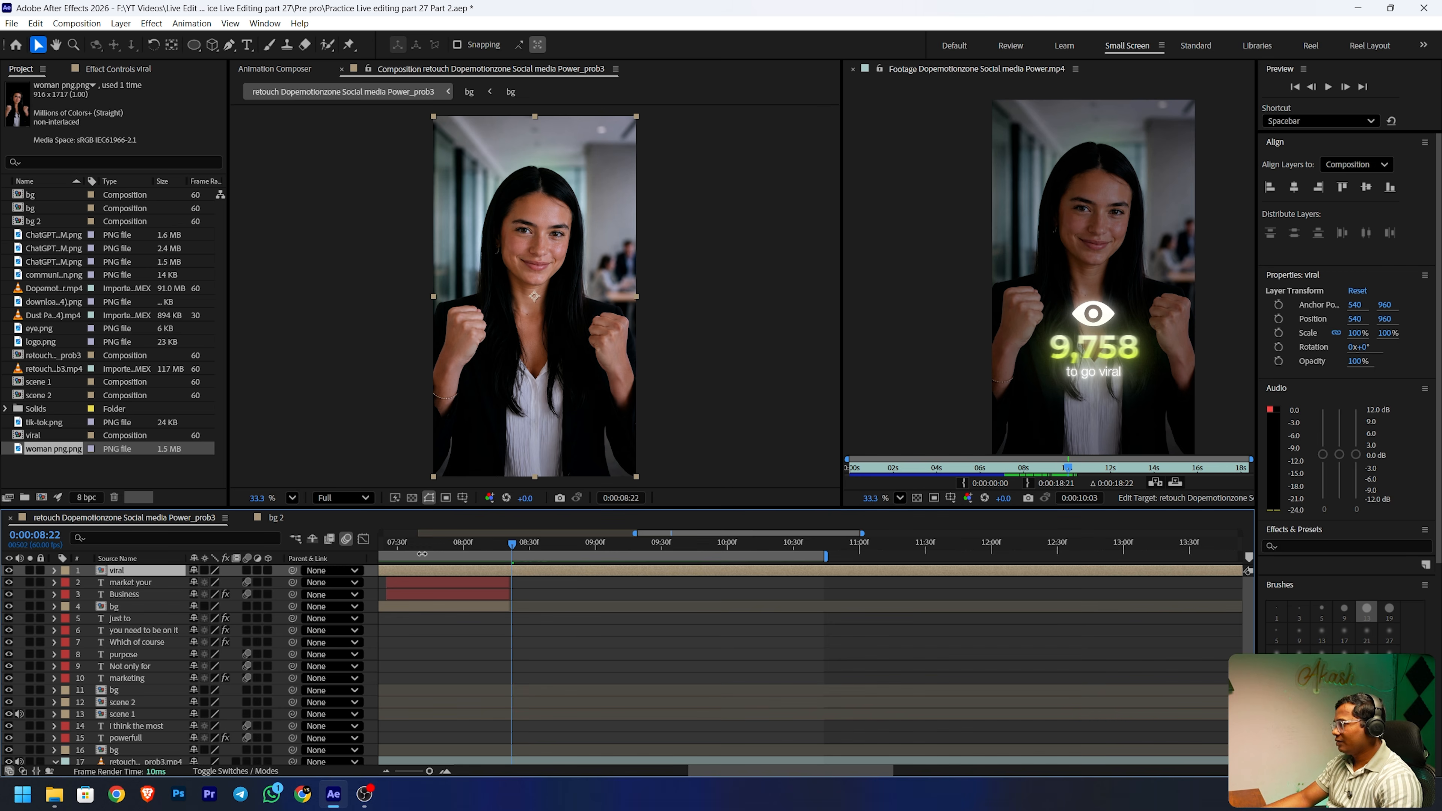
- Open the viral composition and move its work area to about 8 to 16 seconds
double_click(421, 575)
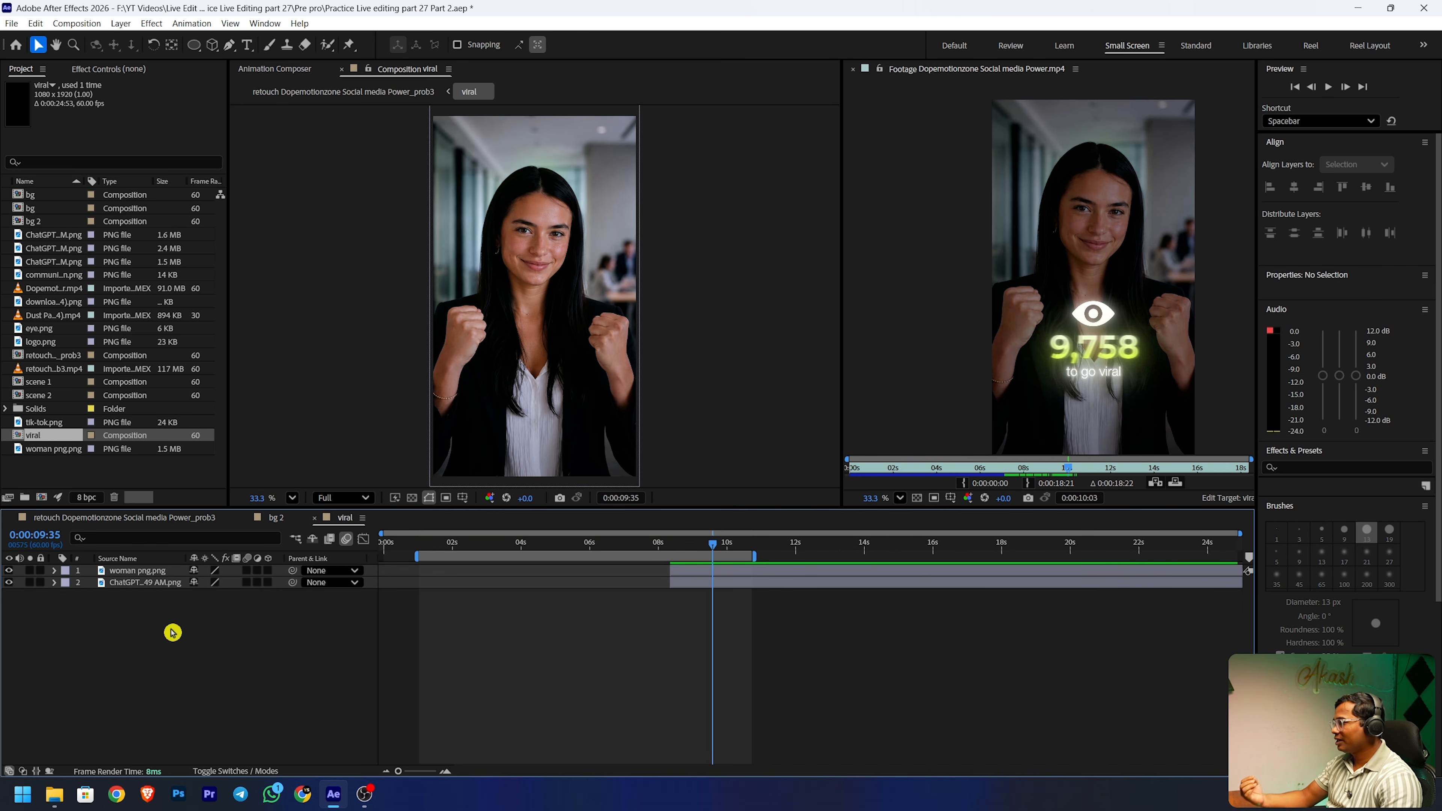
left_click(145, 570)
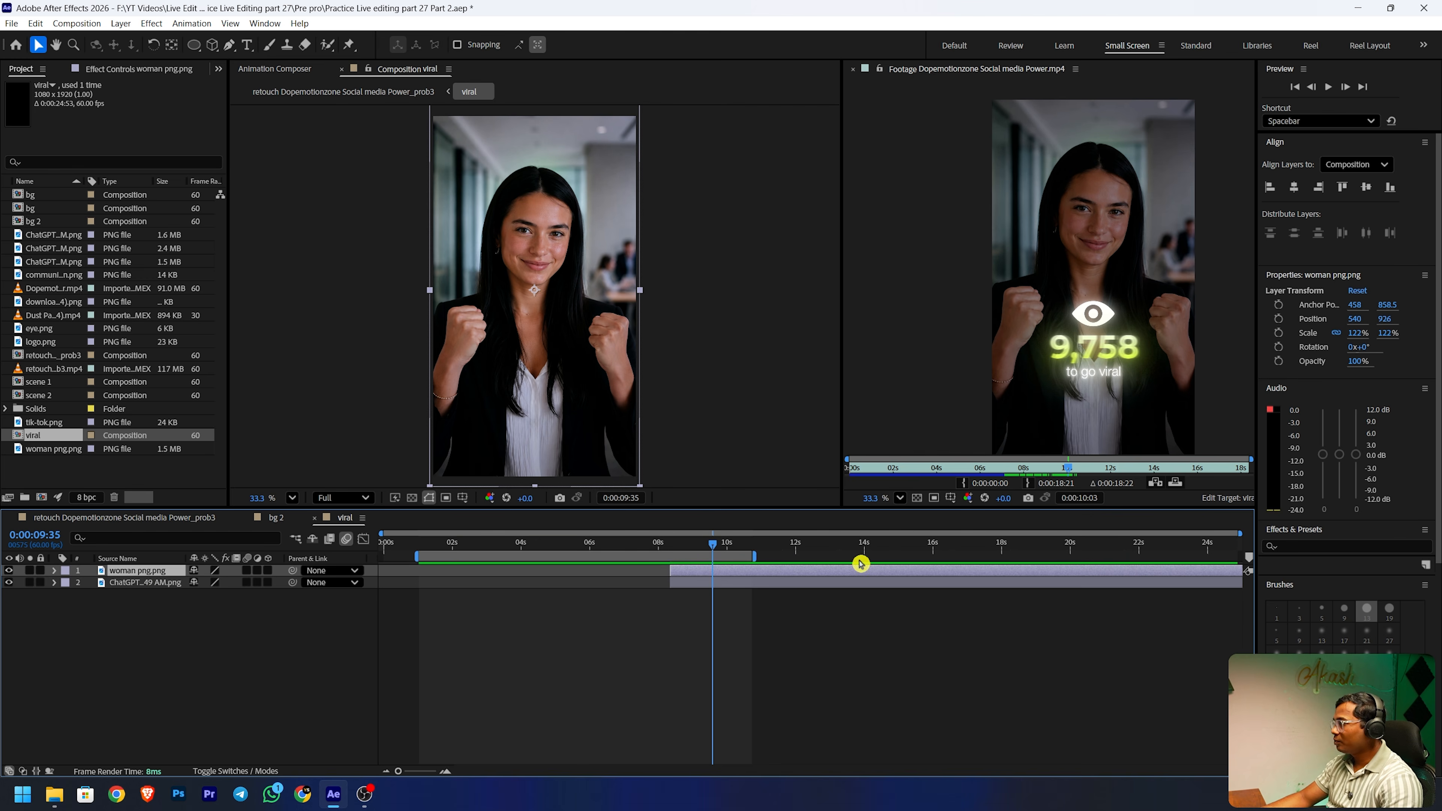
left_click_drag(754, 555, 870, 555)
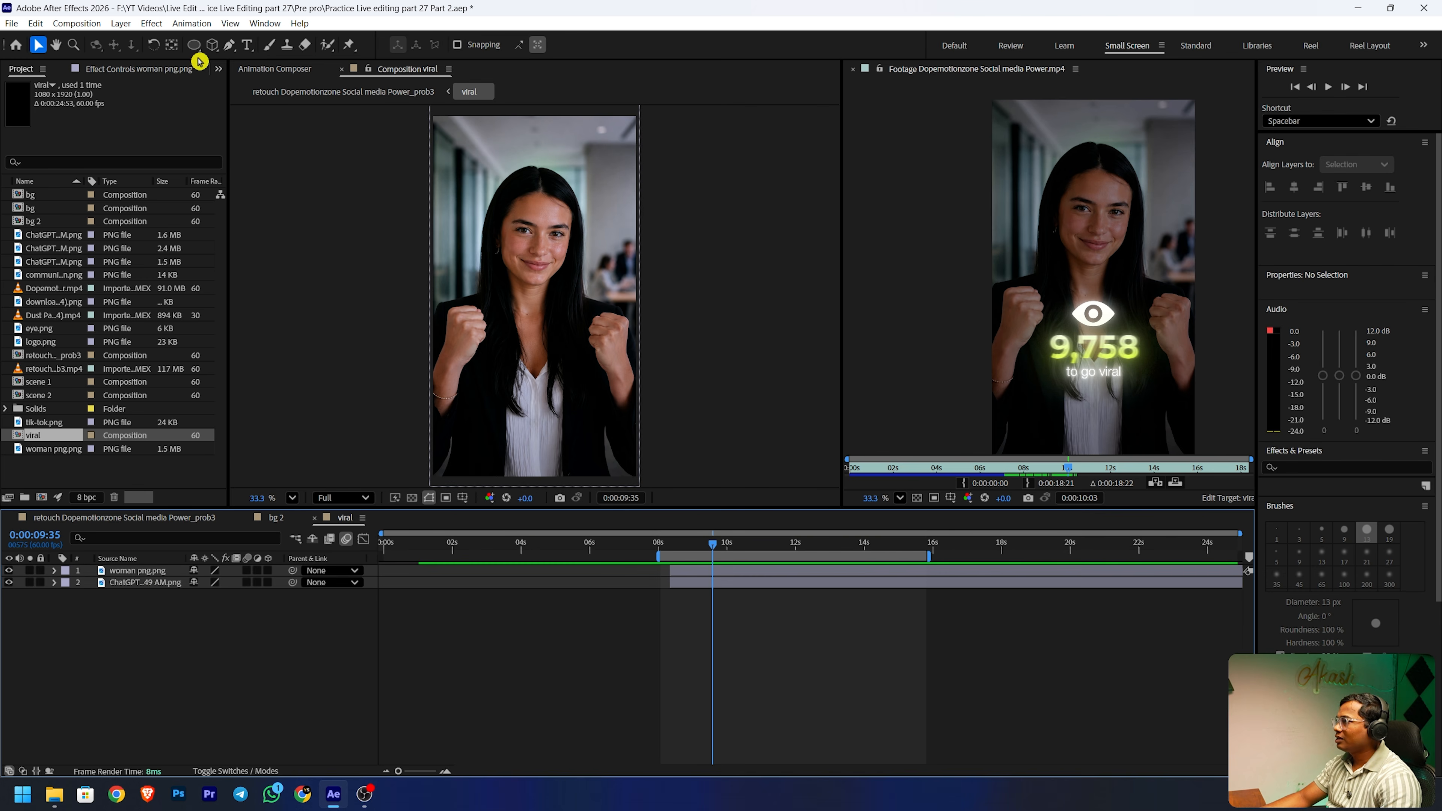
- Set the Ellipse tool to a bright green solid fill with no stroke
left_click(194, 45)
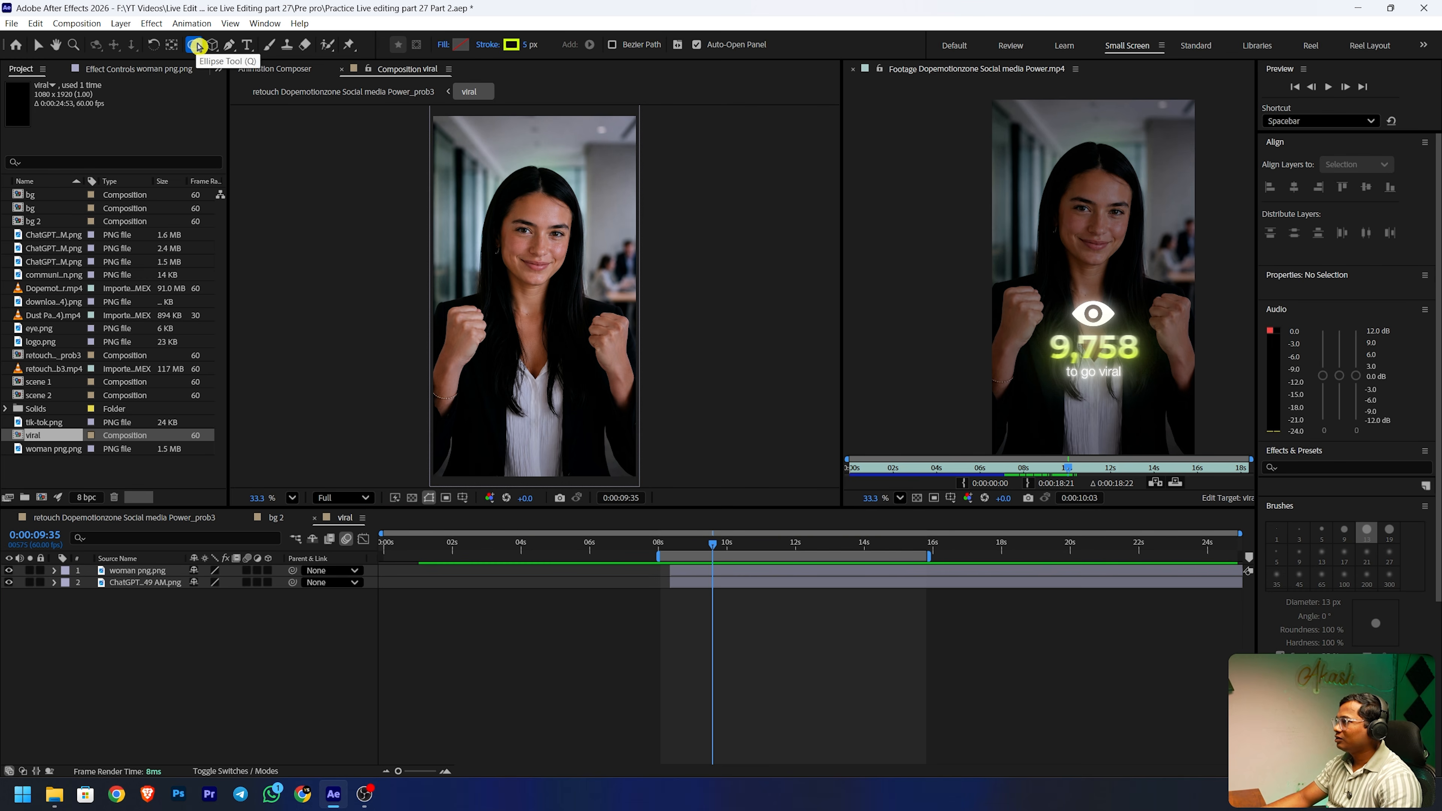
left_click(443, 46)
left_click(676, 366)
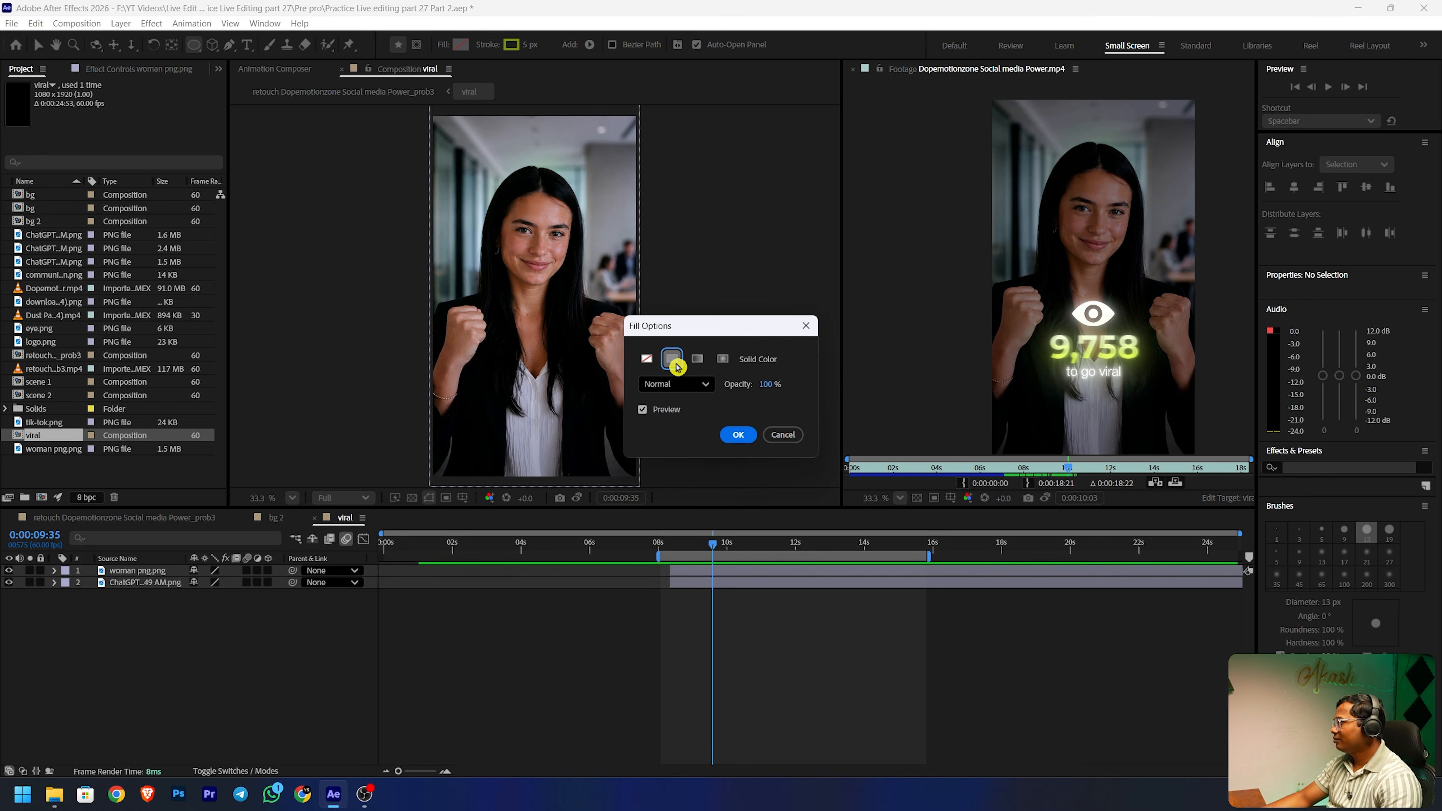
left_click(738, 435)
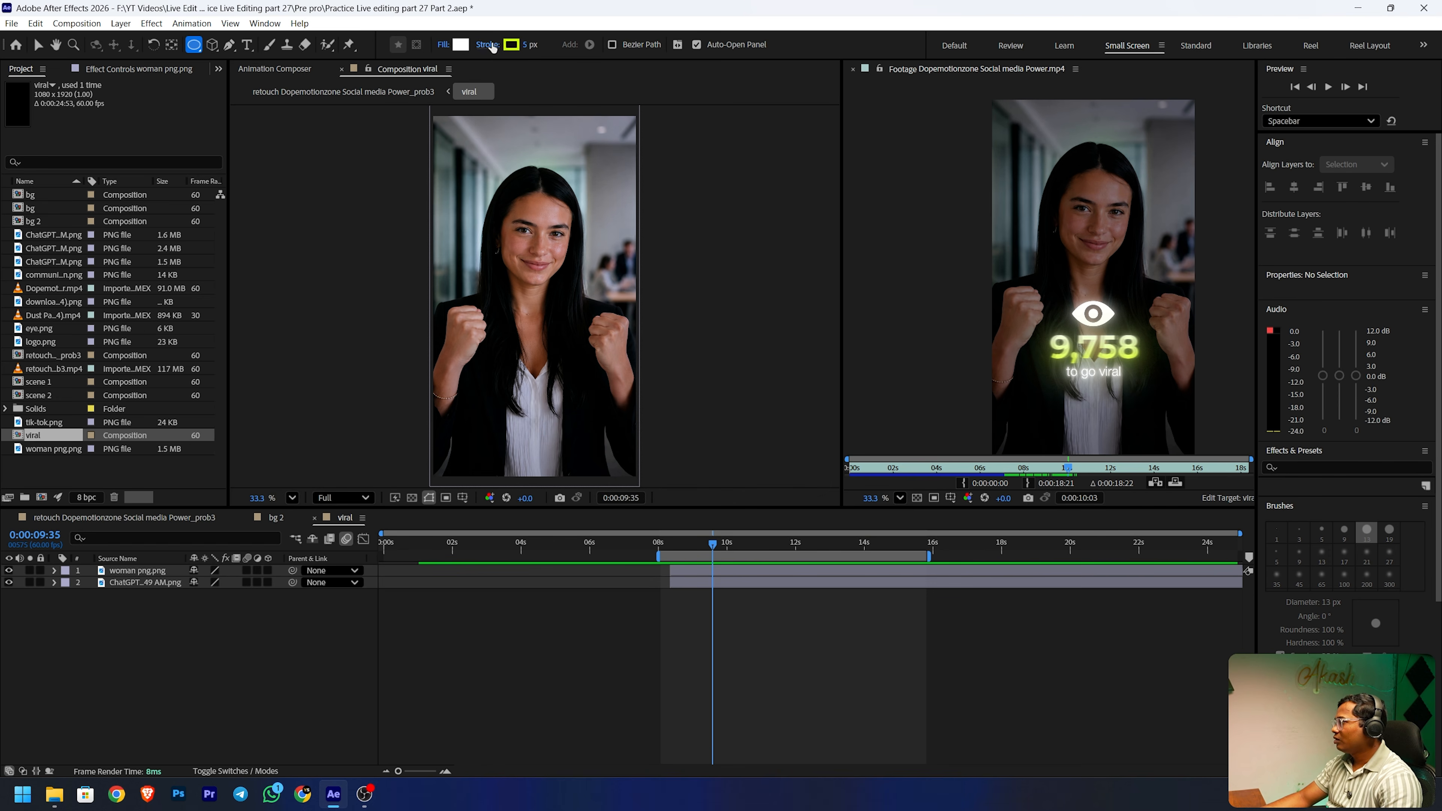
left_click(492, 47)
left_click(649, 361)
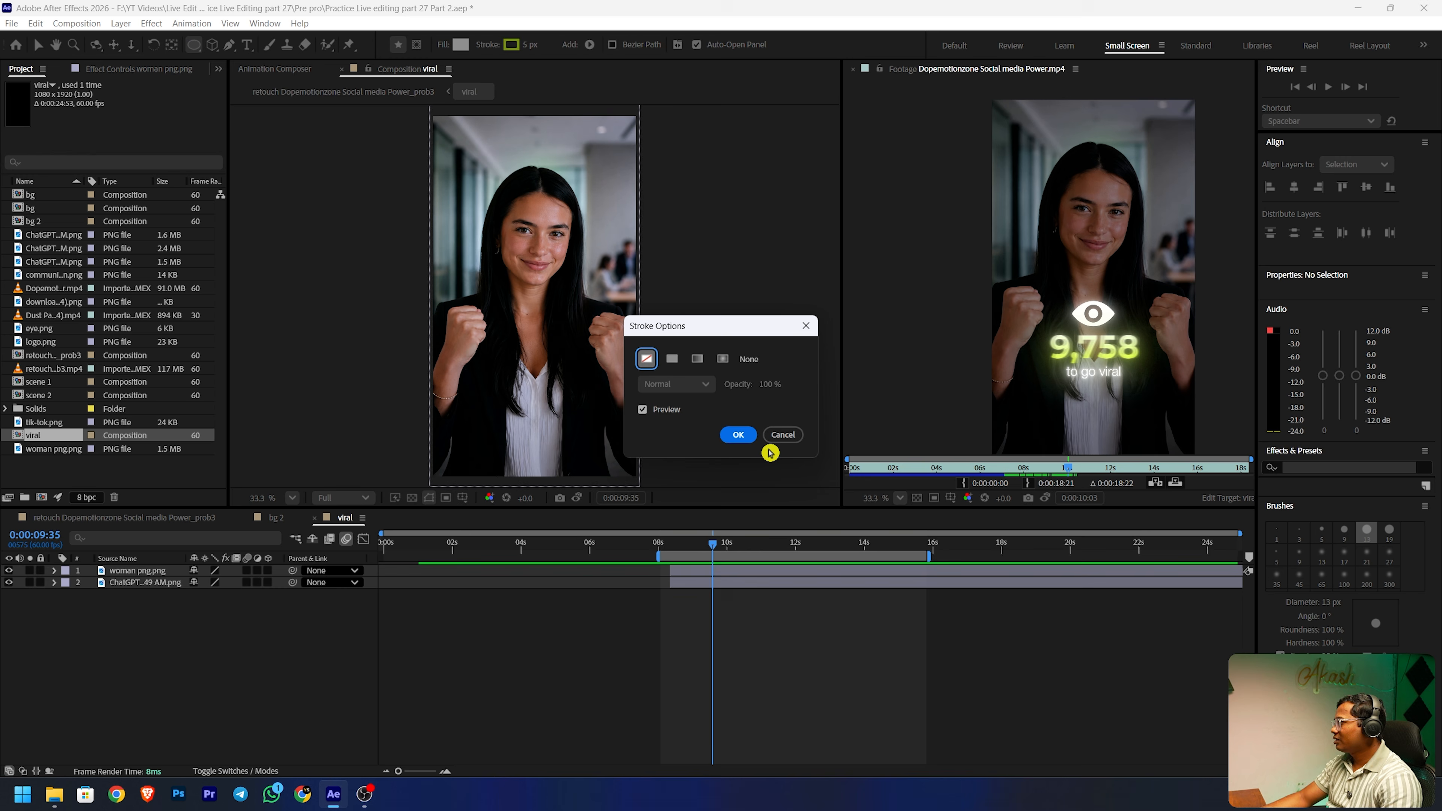
left_click(738, 434)
left_click(463, 47)
left_click(809, 445)
left_click_drag(779, 419, 827, 287)
left_click(920, 312)
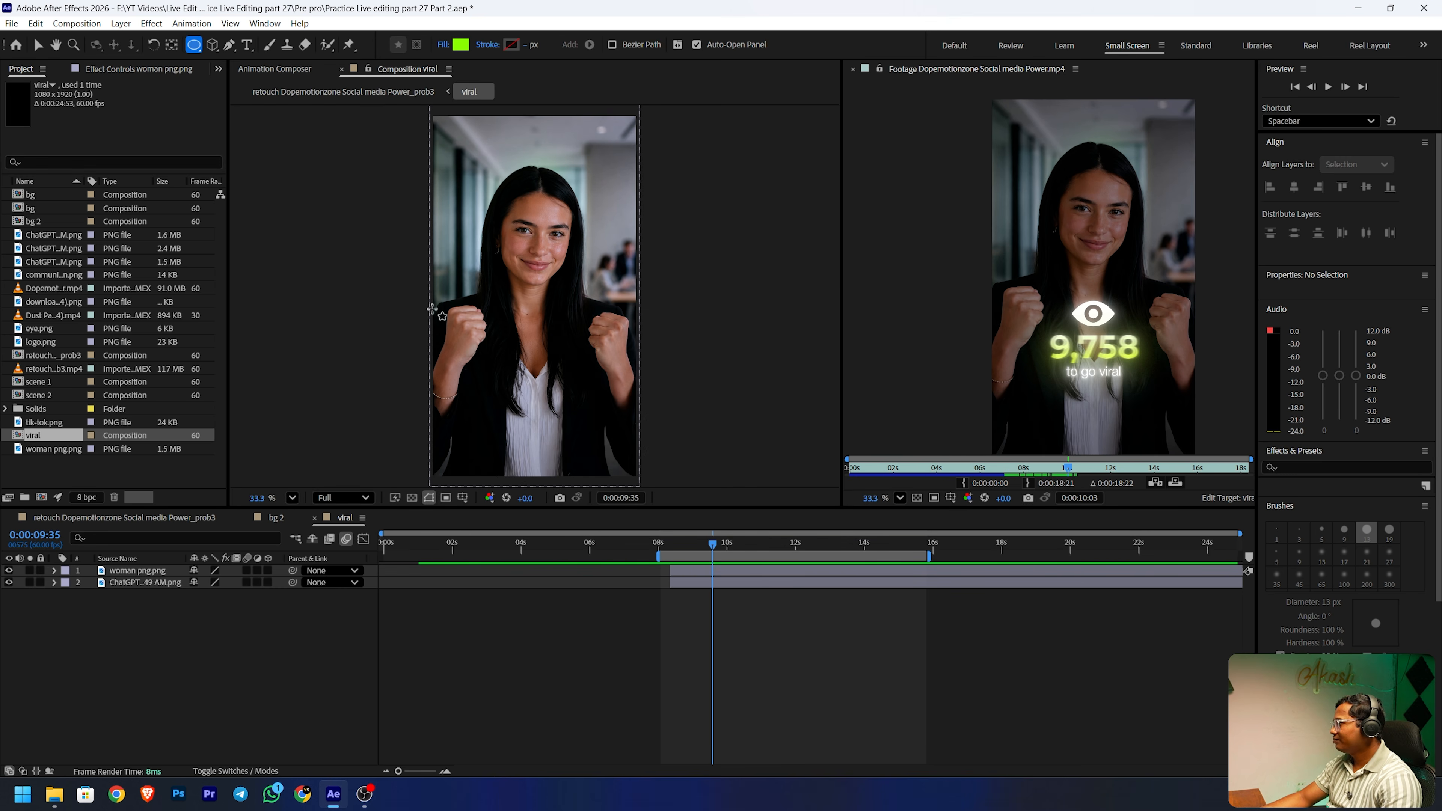
- Draw a circle about 918 px wide, layered between woman png.png and the office image, with its position at 540, 895
mouse_move(449, 160)
left_mouse_down()
mouse_move(621, 327)
mouse_move(622, 293)
left_mouse_up()
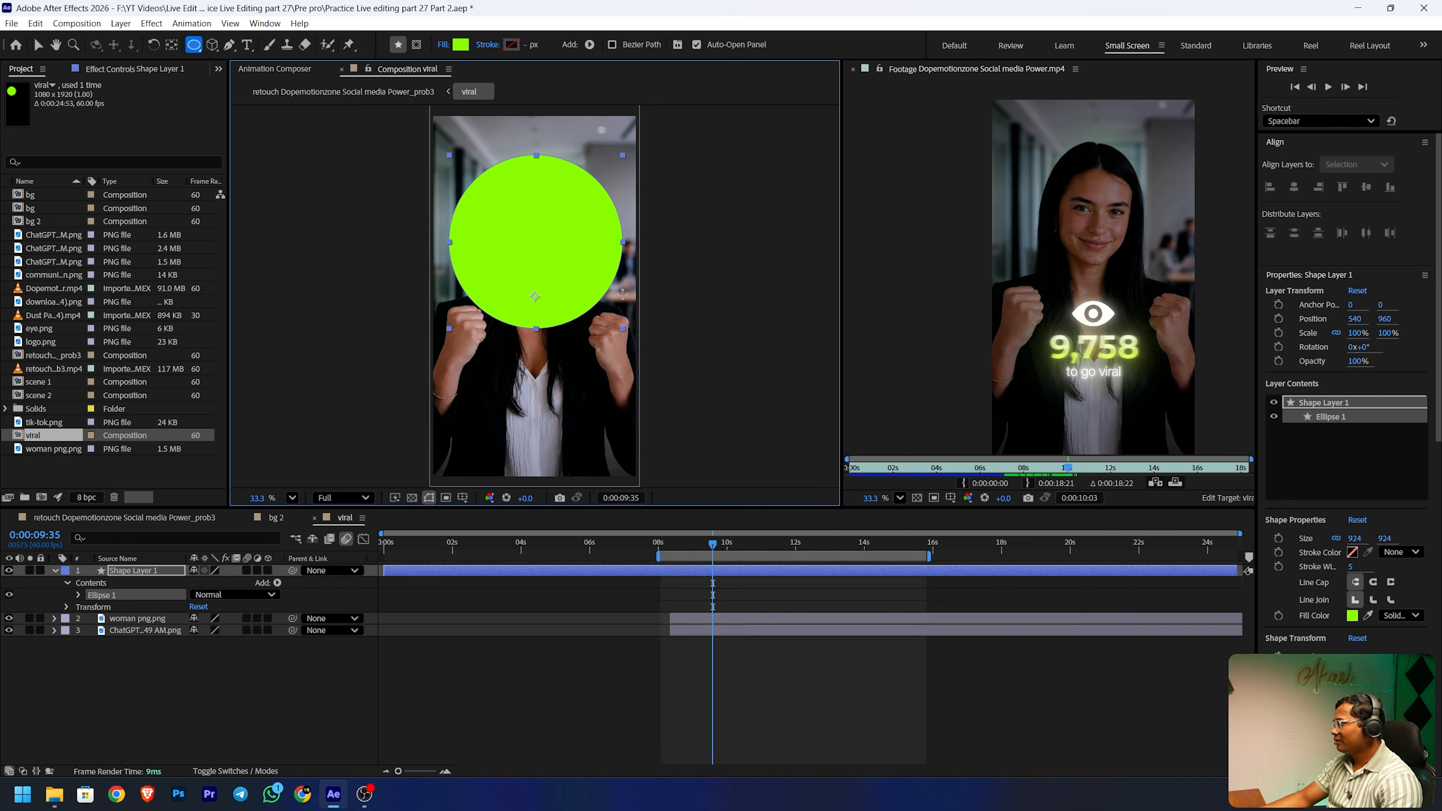
left_click_drag(116, 573, 140, 627)
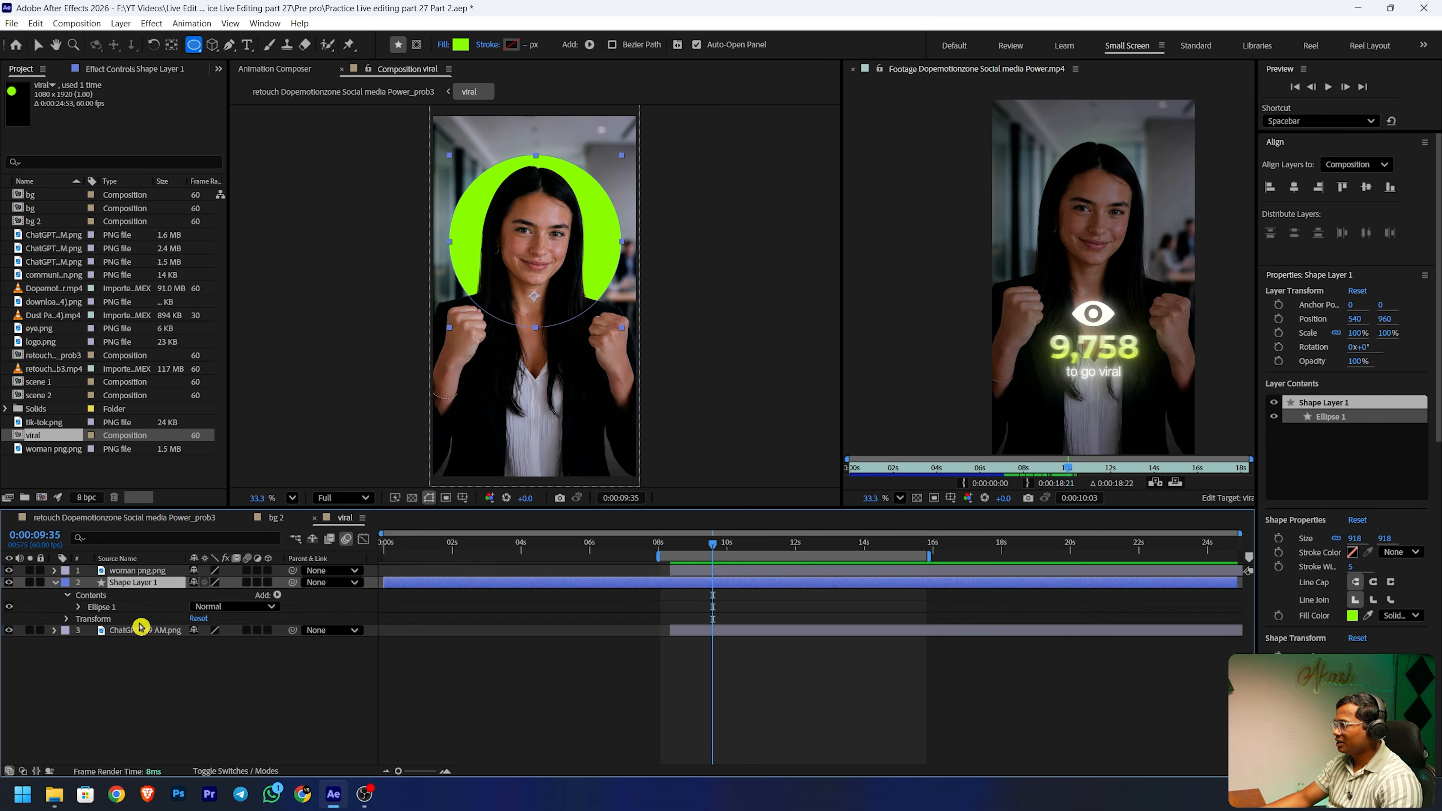
key("p")
left_click_drag(220, 594, 134, 630)
left_click(70, 669)
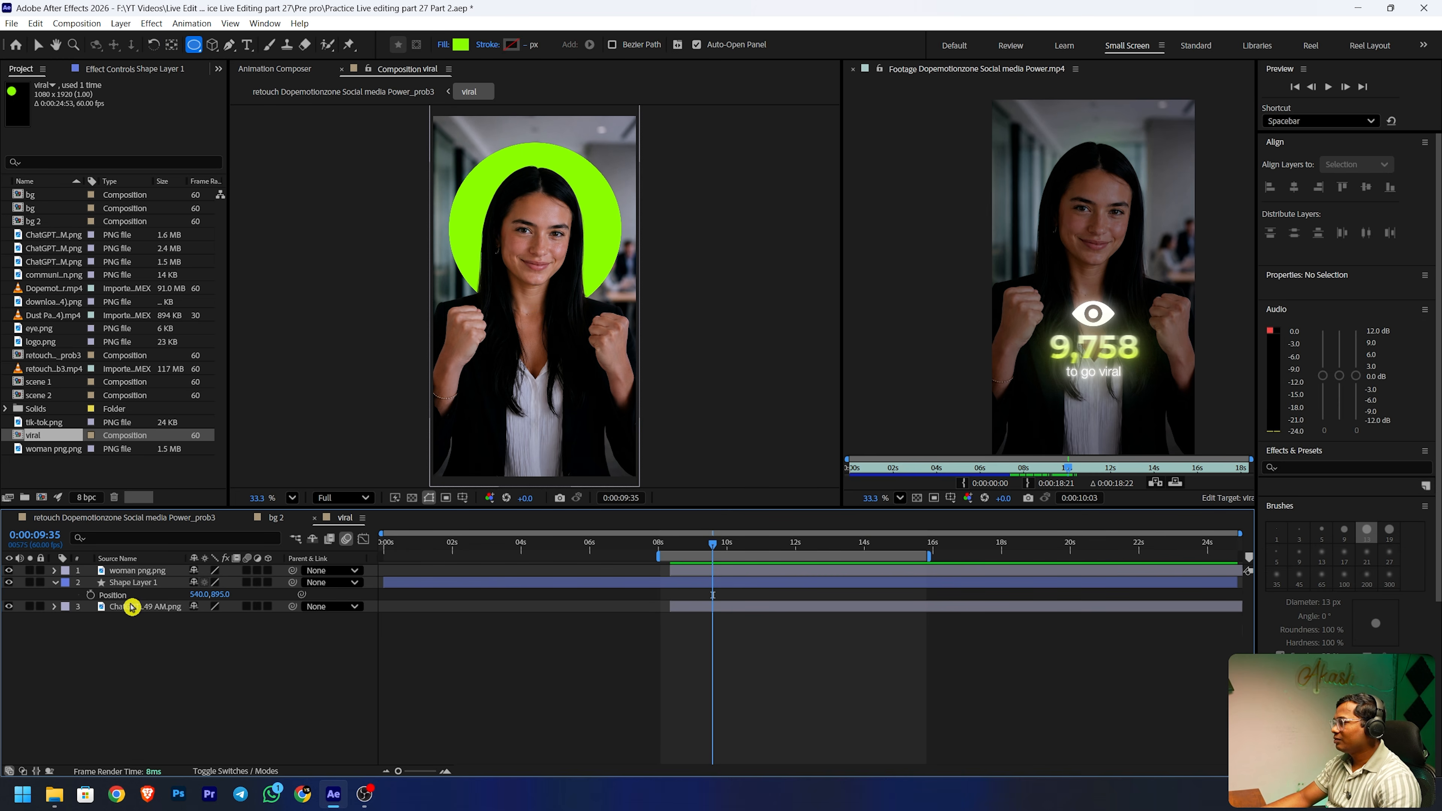
- Move the green circle layer's anchor point onto the woman's face at the circle's center
left_click(175, 45)
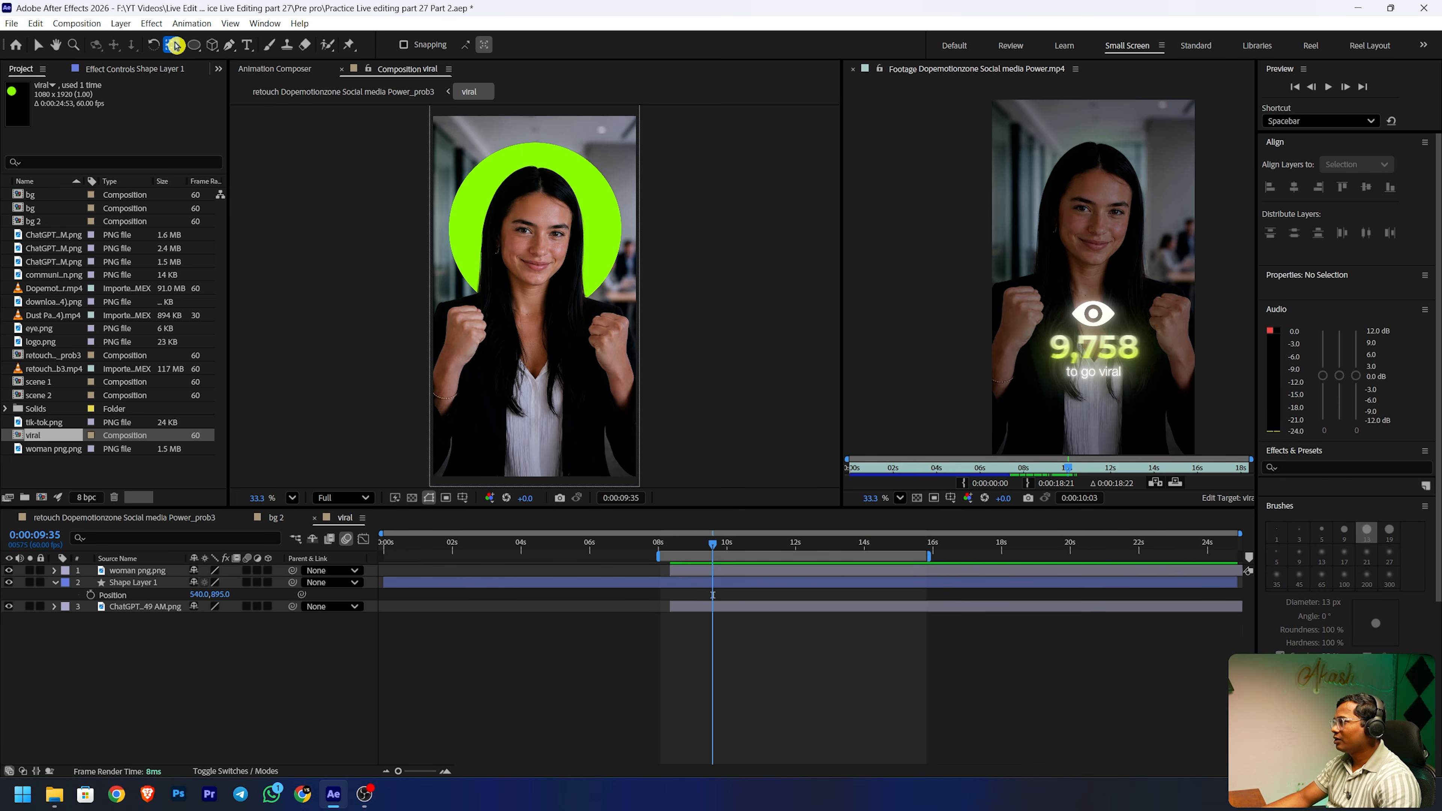
left_click(134, 583)
left_click_drag(534, 281, 540, 228)
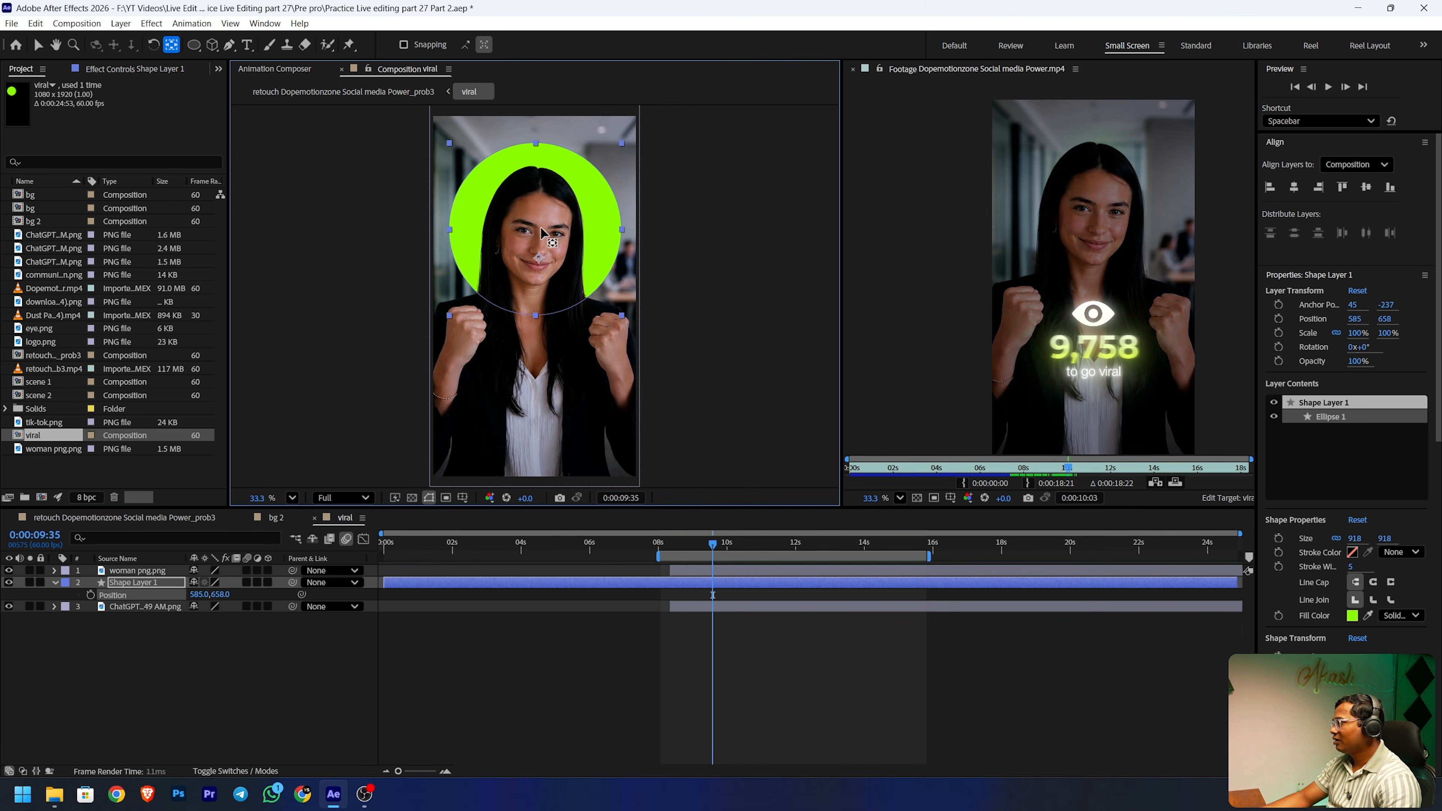
left_click(129, 676)
- Keyframe the green circle's scale from 0% at about 8.4 seconds to 100% at about 11.7 seconds
left_click(132, 583)
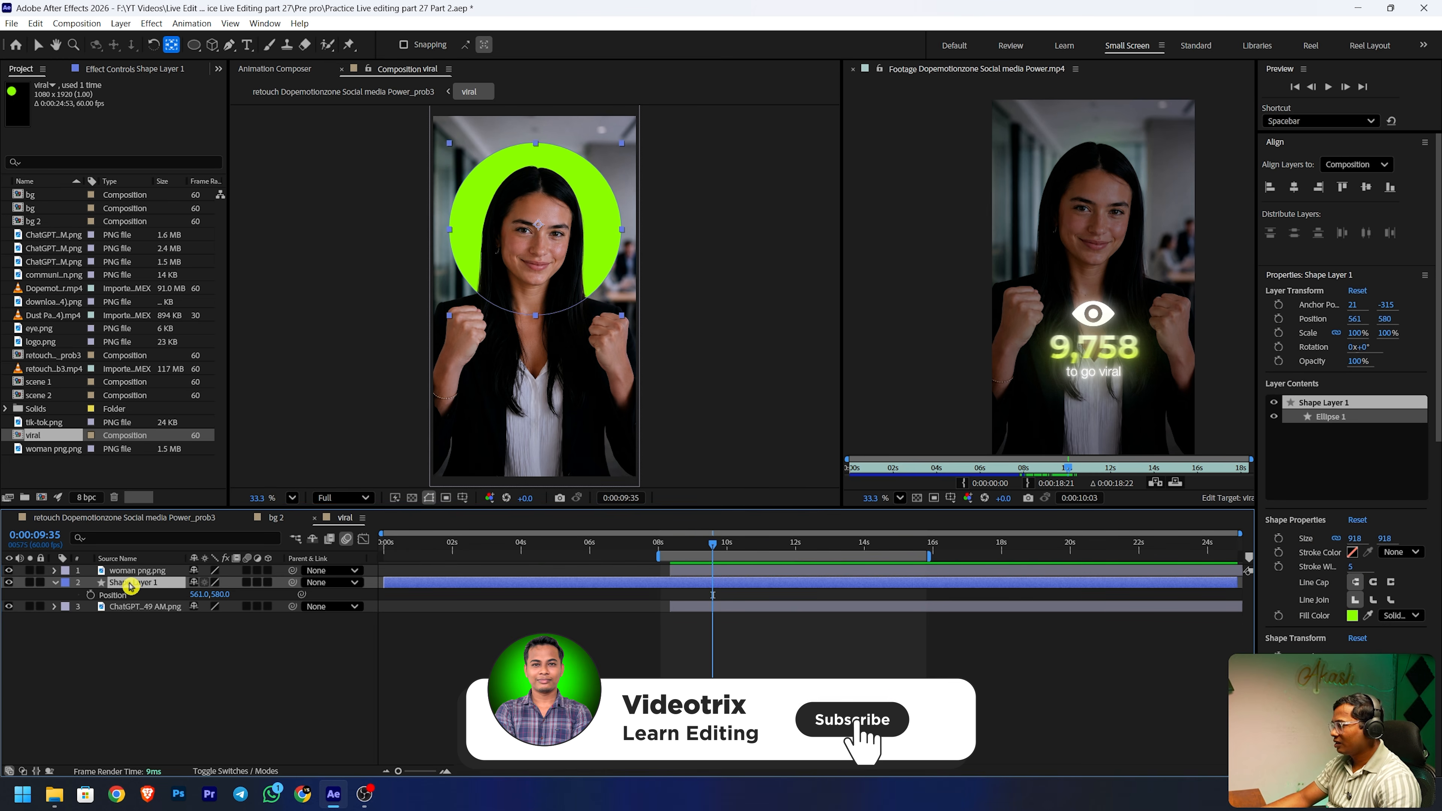
key("s")
left_click(90, 594)
left_click_drag(712, 598, 676, 595)
left_click(740, 537)
left_click_drag(743, 537, 795, 537)
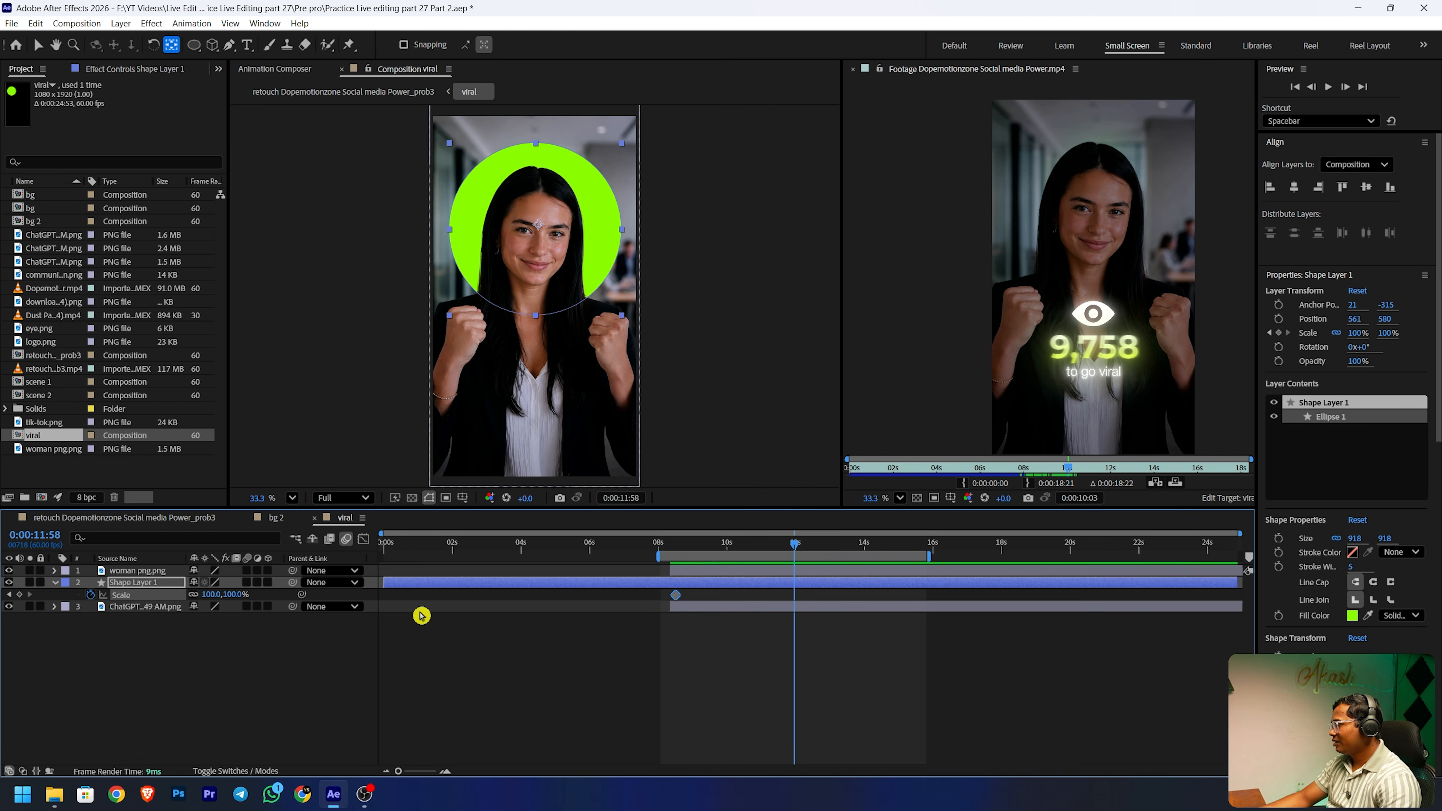
left_click_drag(676, 595, 675, 563)
left_click(211, 594)
type("0")
key("Return")
left_click_drag(679, 533, 764, 542)
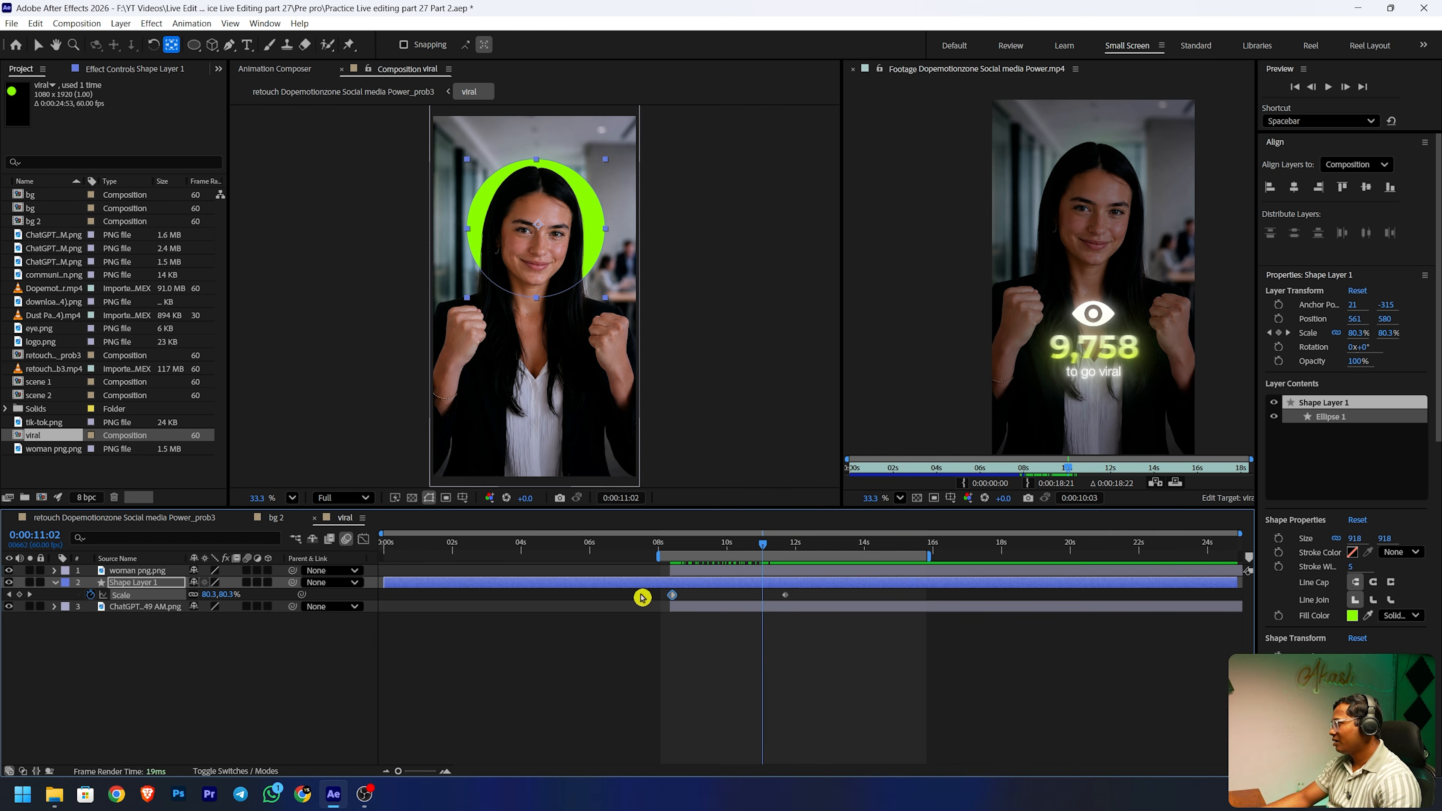
- Keyframe the green circle's opacity from 100% at 11:02 to 0% at 12:20 so it fades out
key("t")
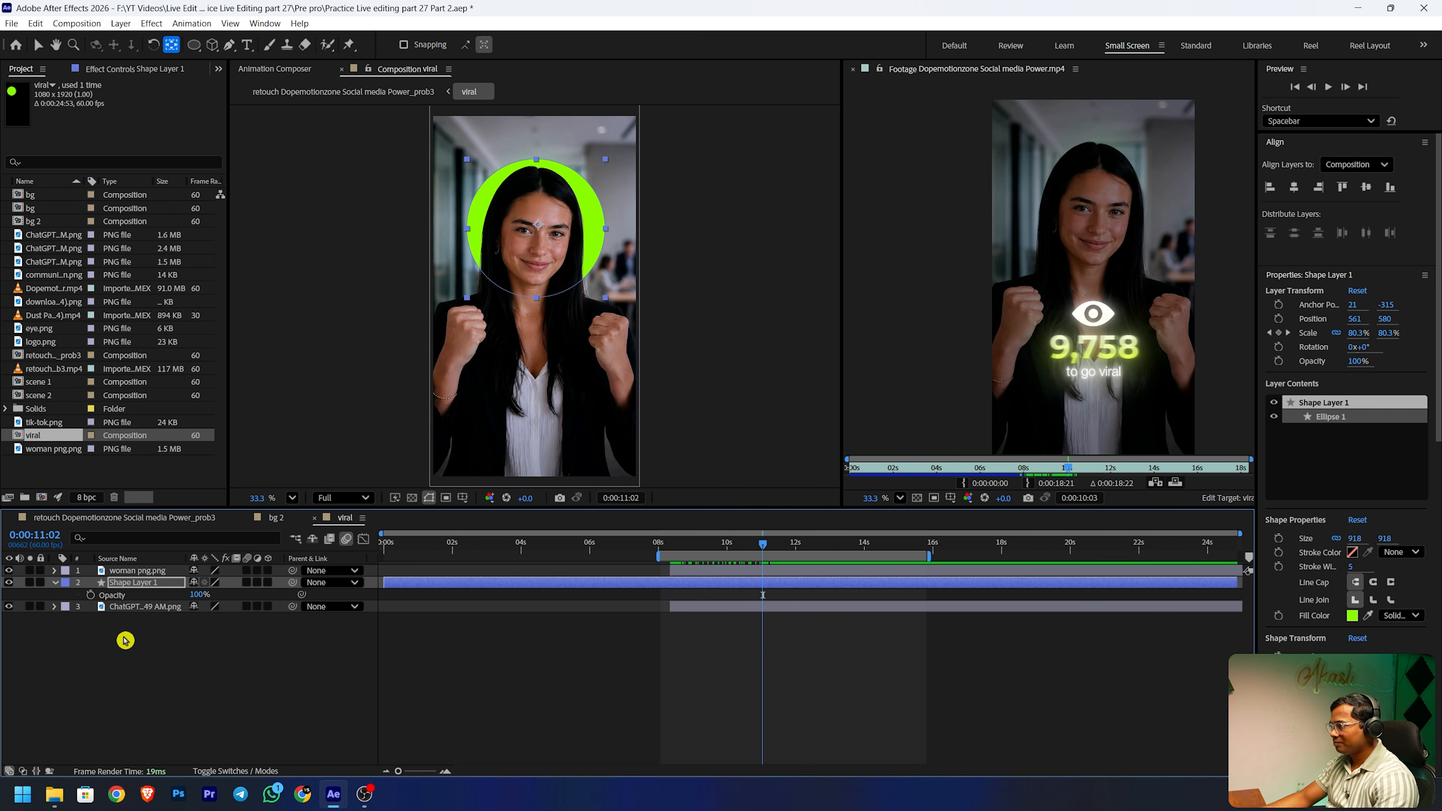
left_click(91, 594)
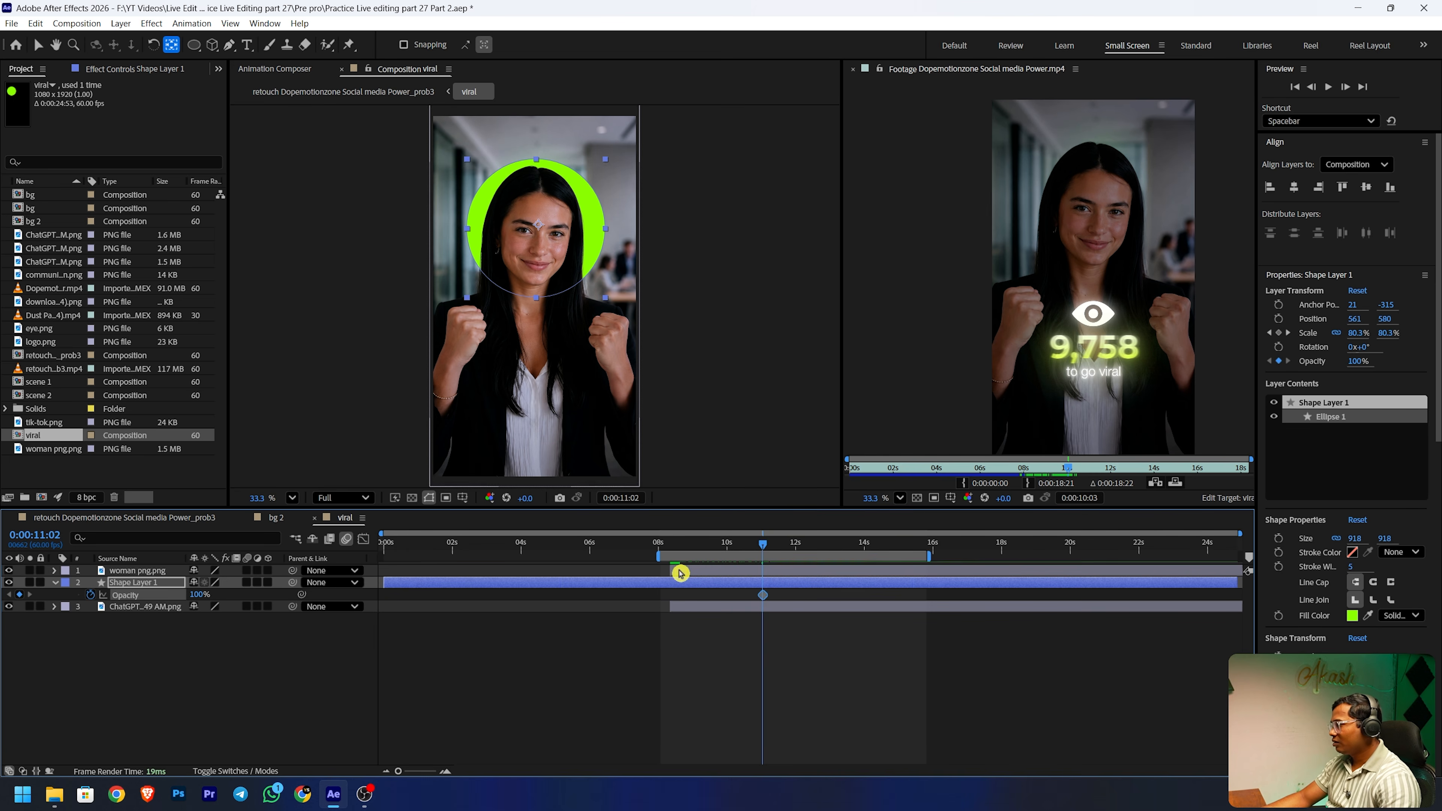
mouse_move(770, 599)
left_mouse_down()
mouse_move(815, 599)
mouse_move(764, 596)
left_mouse_up()
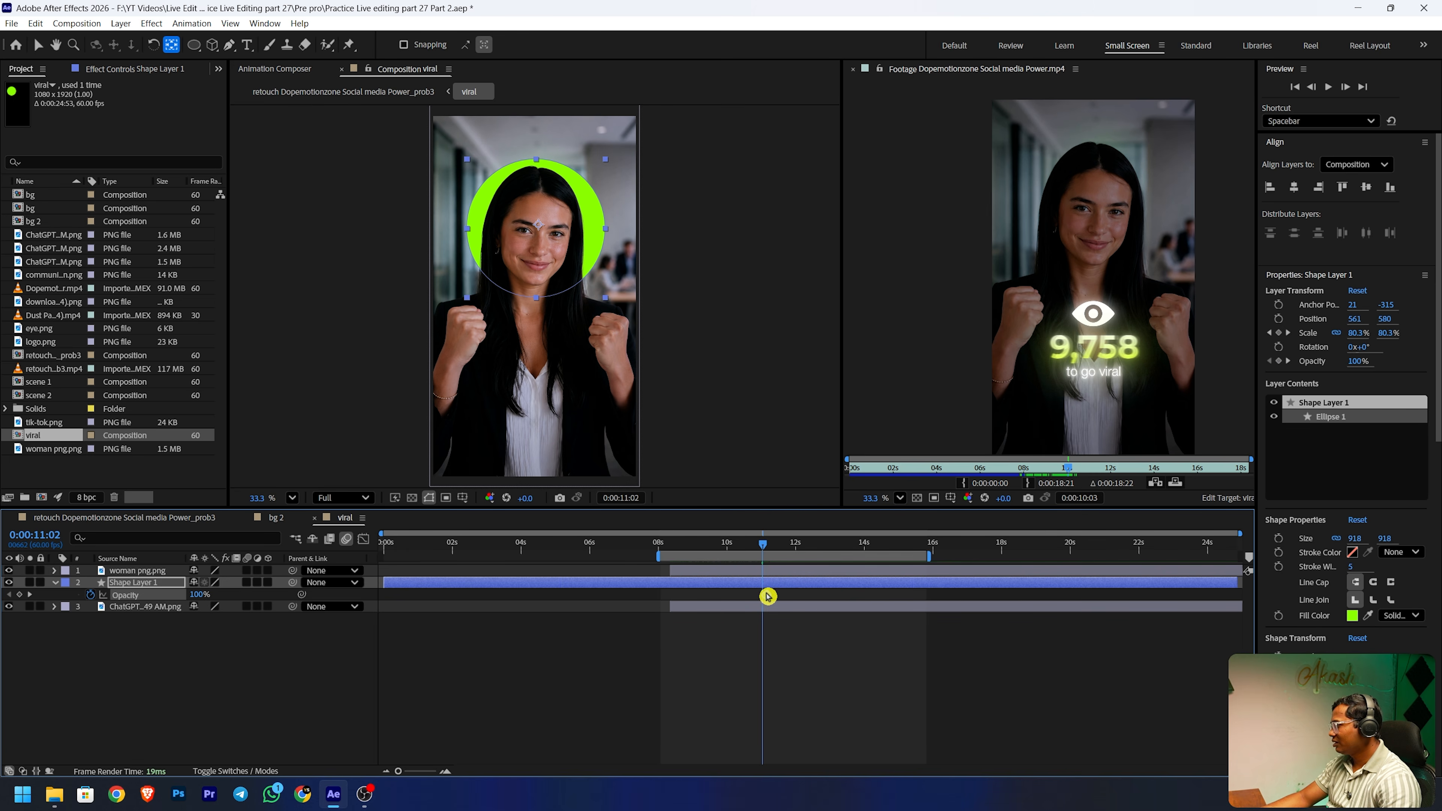
left_click(789, 543)
left_click_drag(790, 543, 807, 543)
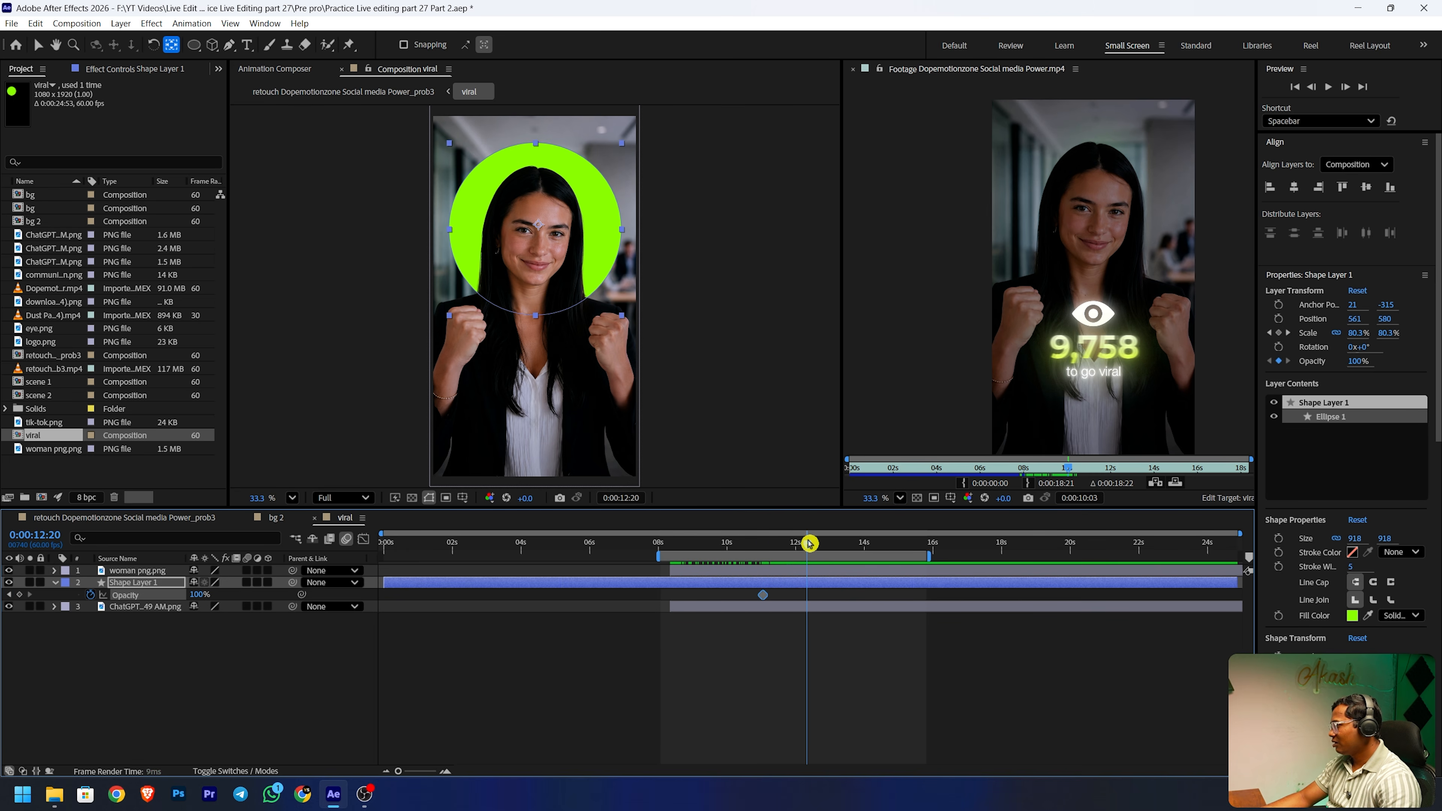
left_click_drag(204, 595, 208, 595)
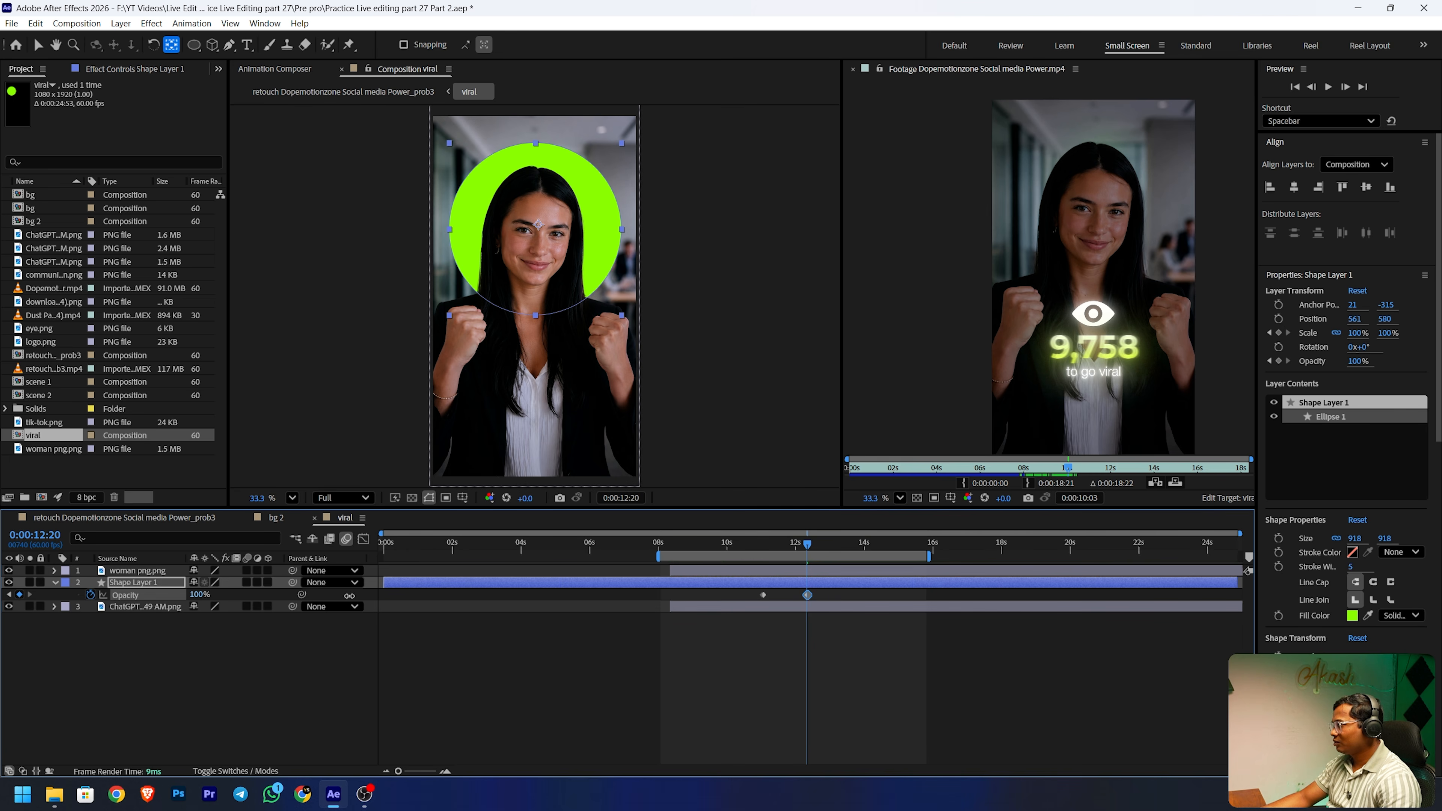
left_click_drag(342, 596, 60, 601)
mouse_move(813, 541)
left_mouse_down()
mouse_move(761, 547)
mouse_move(804, 551)
mouse_move(794, 558)
left_mouse_up()
left_click_drag(779, 561, 815, 548)
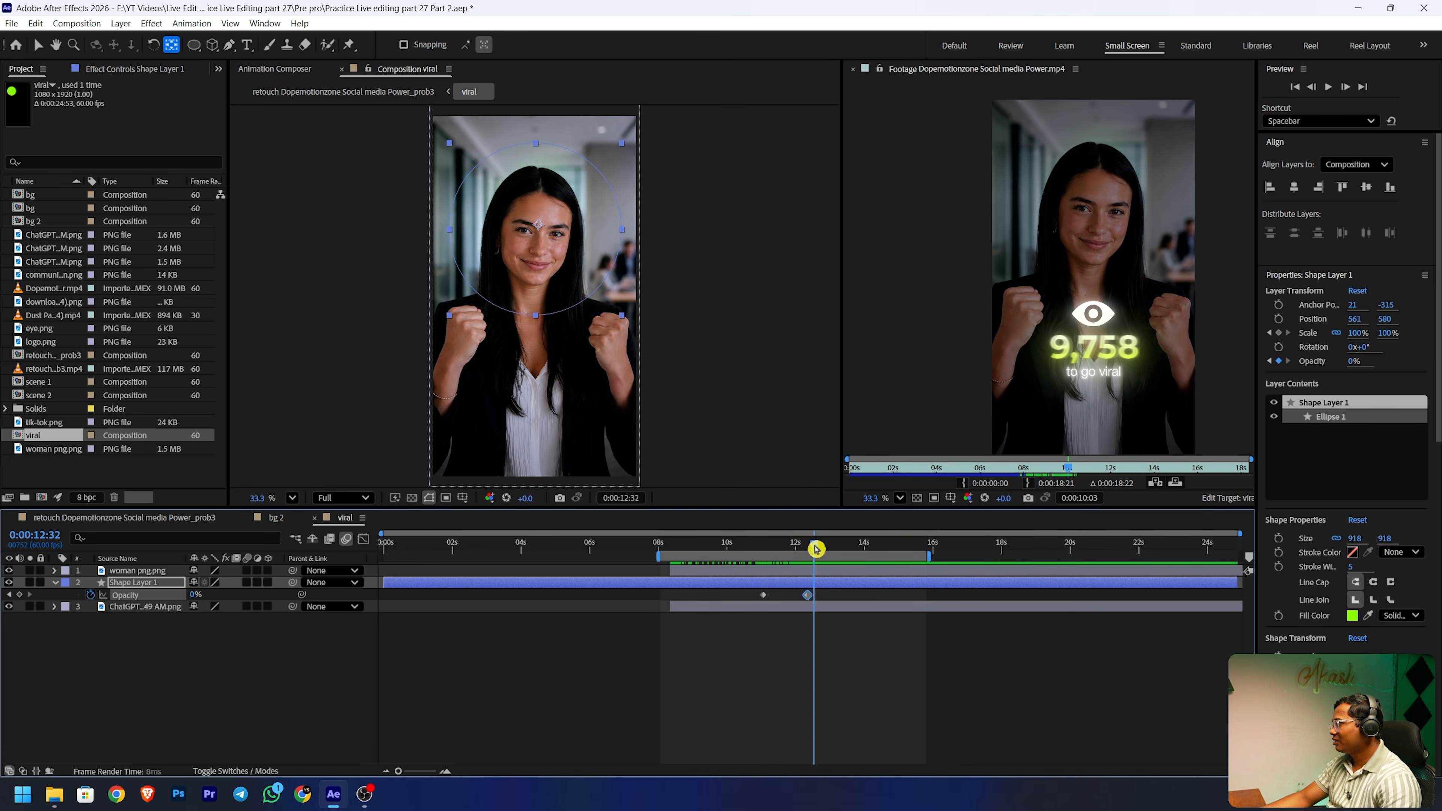
- Shift the circle's two opacity keyframes slightly closer together and apply Easy Ease to all scale and opacity keyframes
key("shift+s")
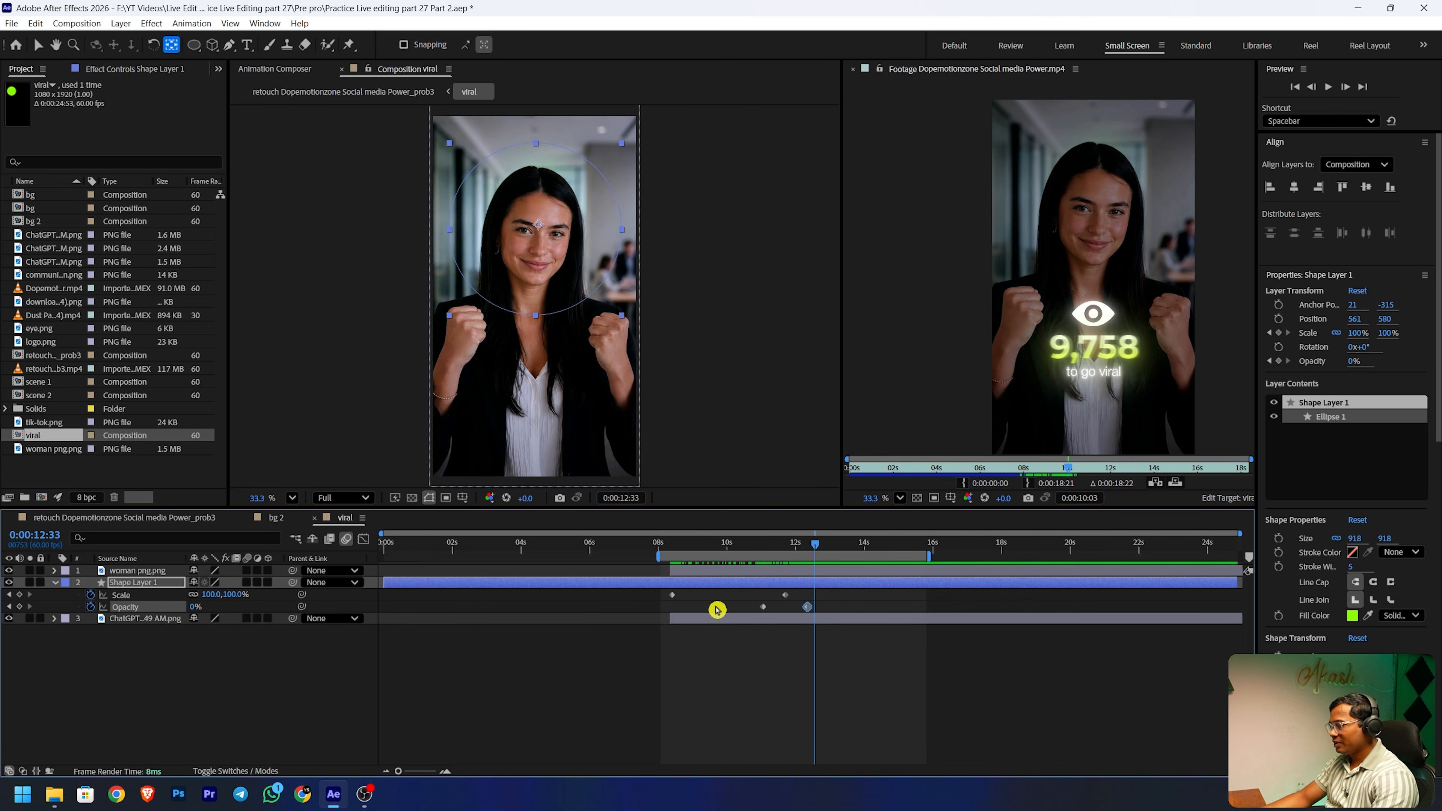
left_click(766, 608)
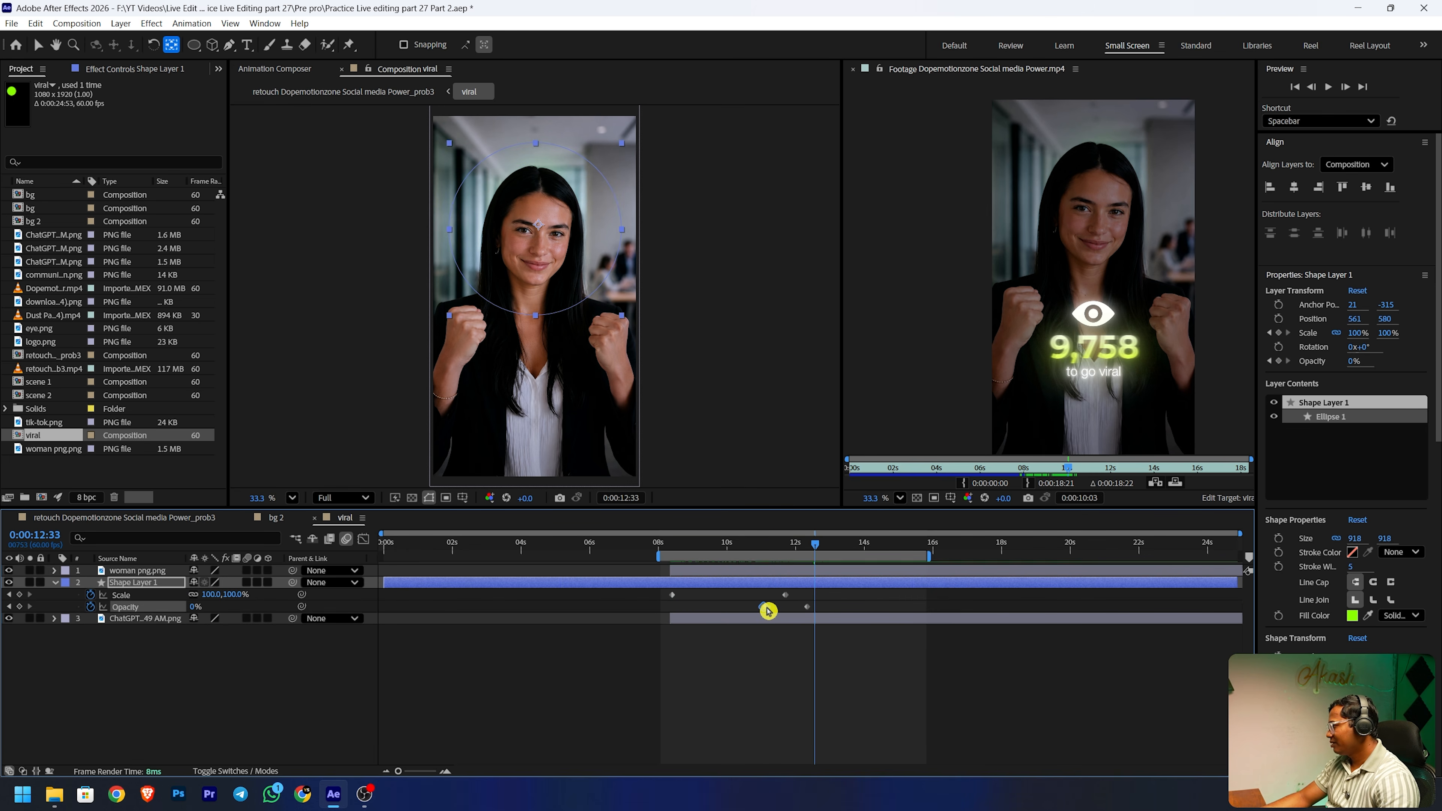
left_click(804, 607)
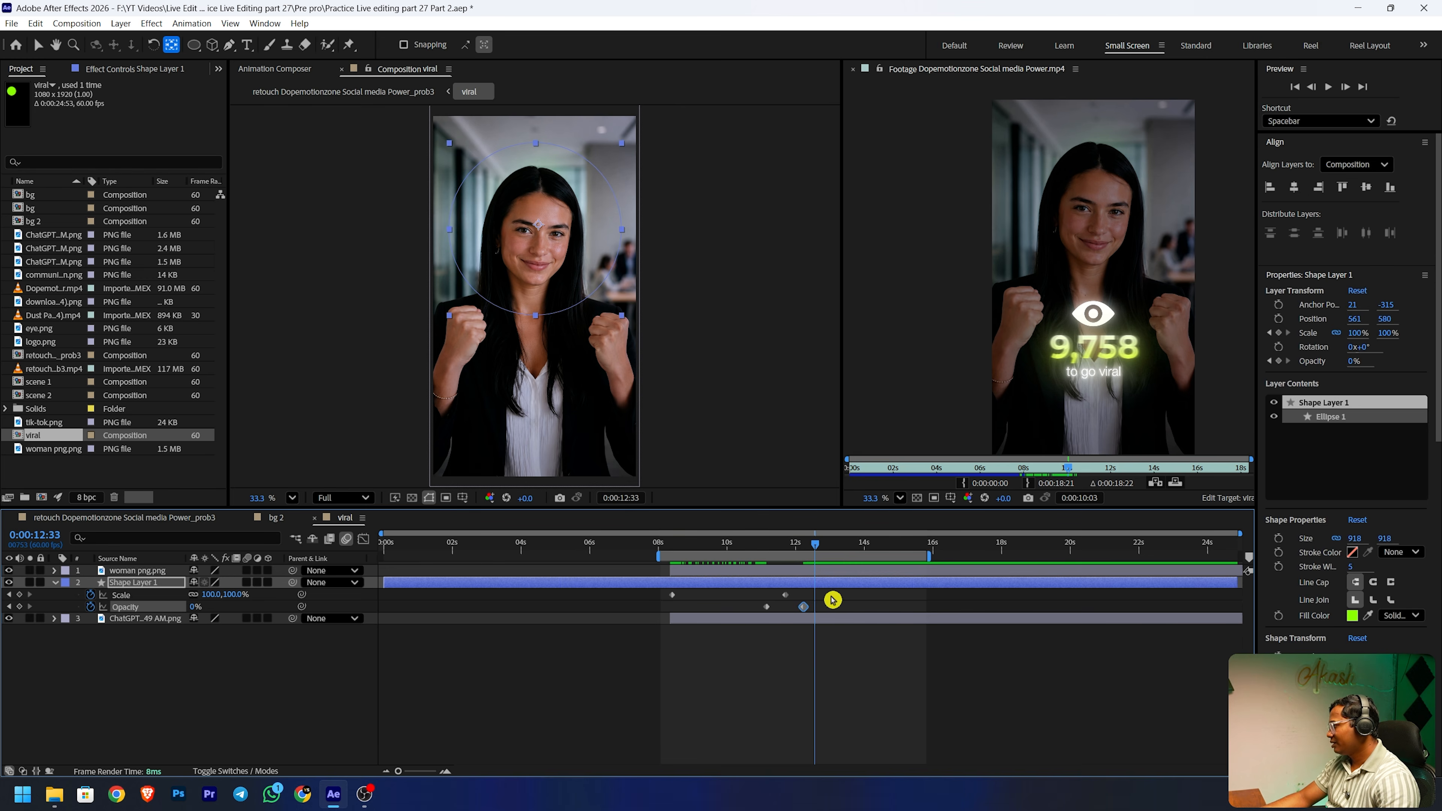
left_click_drag(833, 593, 608, 625)
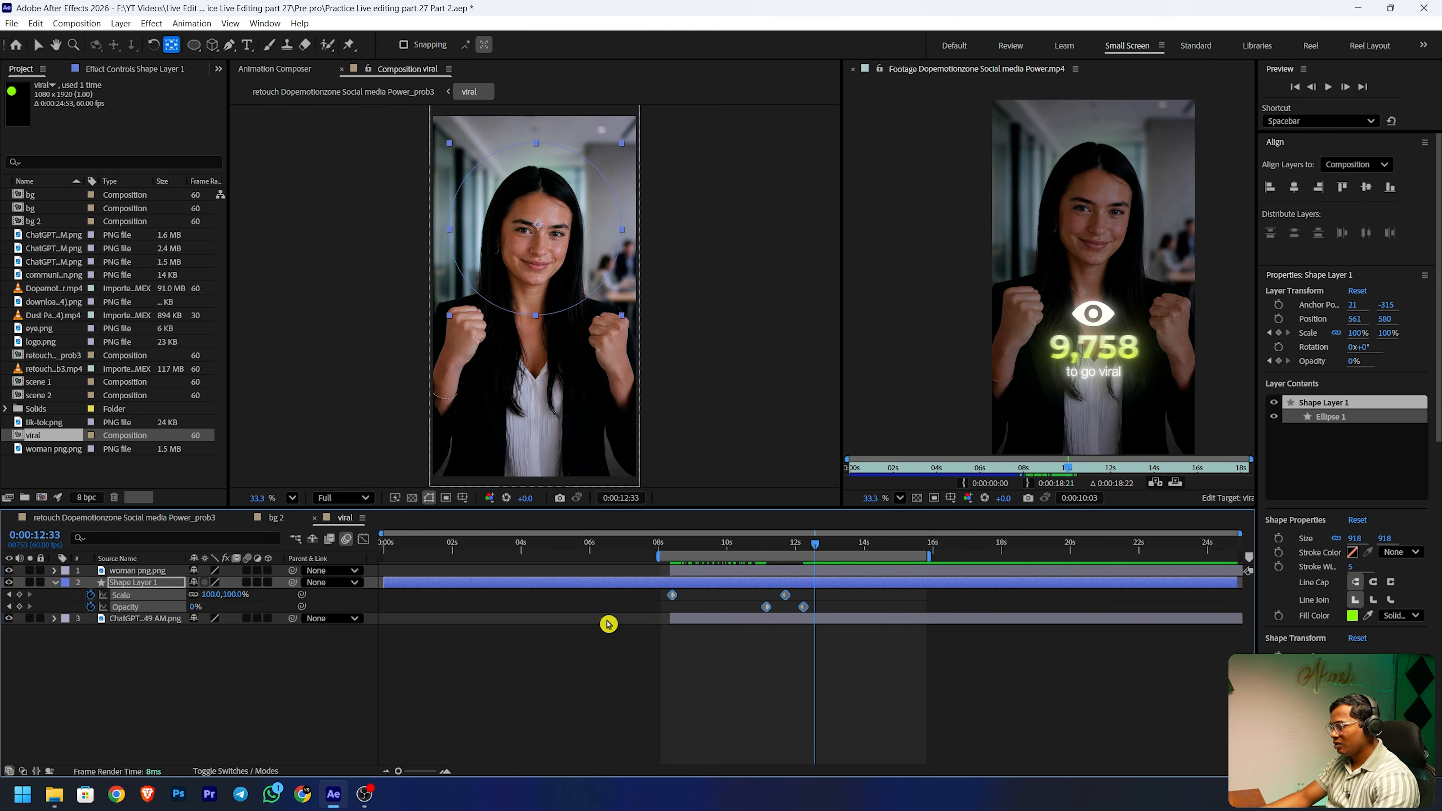
key("F9")
- Reshape the circle's scale easing in the Graph Editor, then retime the scale and opacity keyframes to span about 8:45 to 10:04
left_click_drag(815, 590, 642, 601)
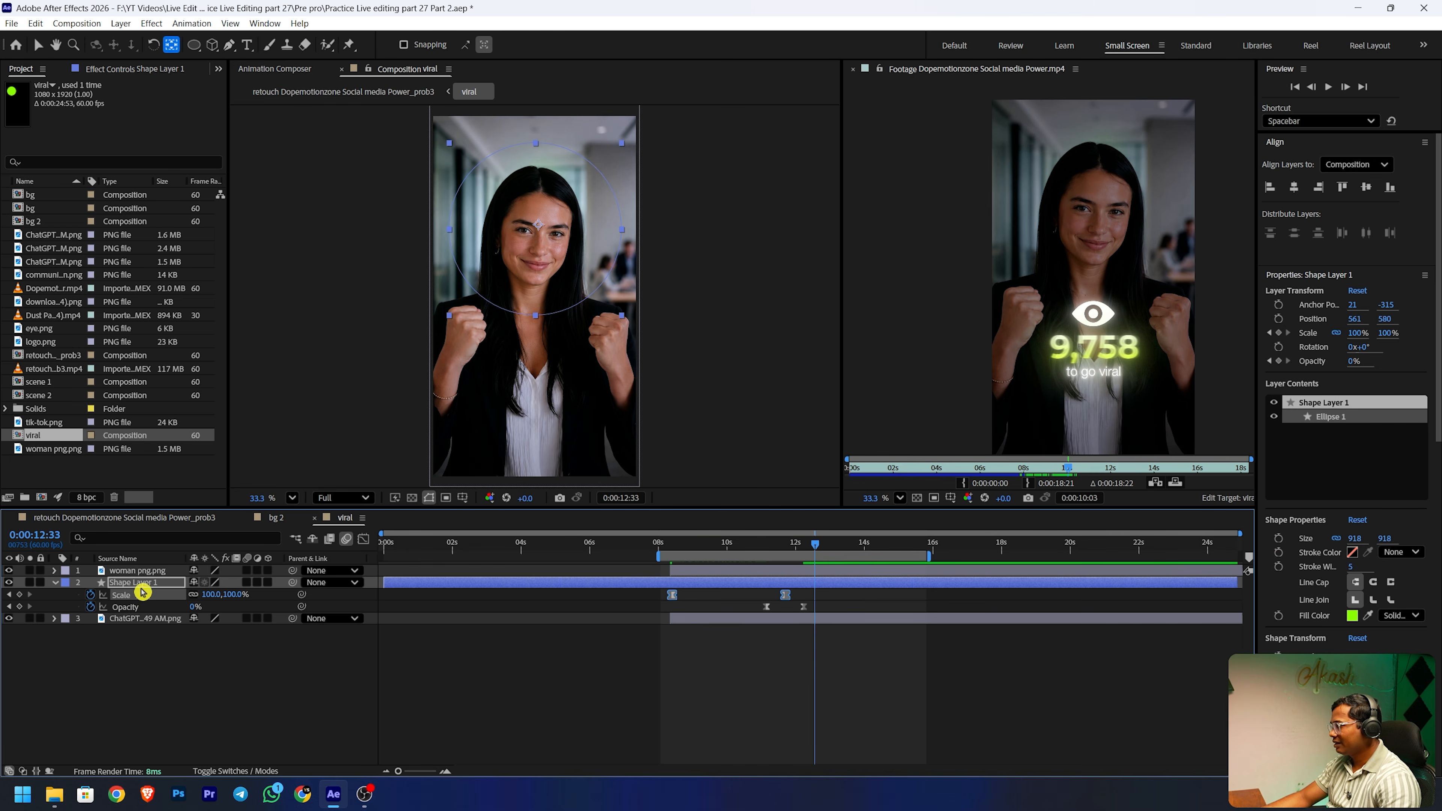
left_click(363, 539)
left_click_drag(817, 709, 606, 749)
left_click_drag(766, 732, 736, 728)
left_click(840, 668)
left_click(364, 539)
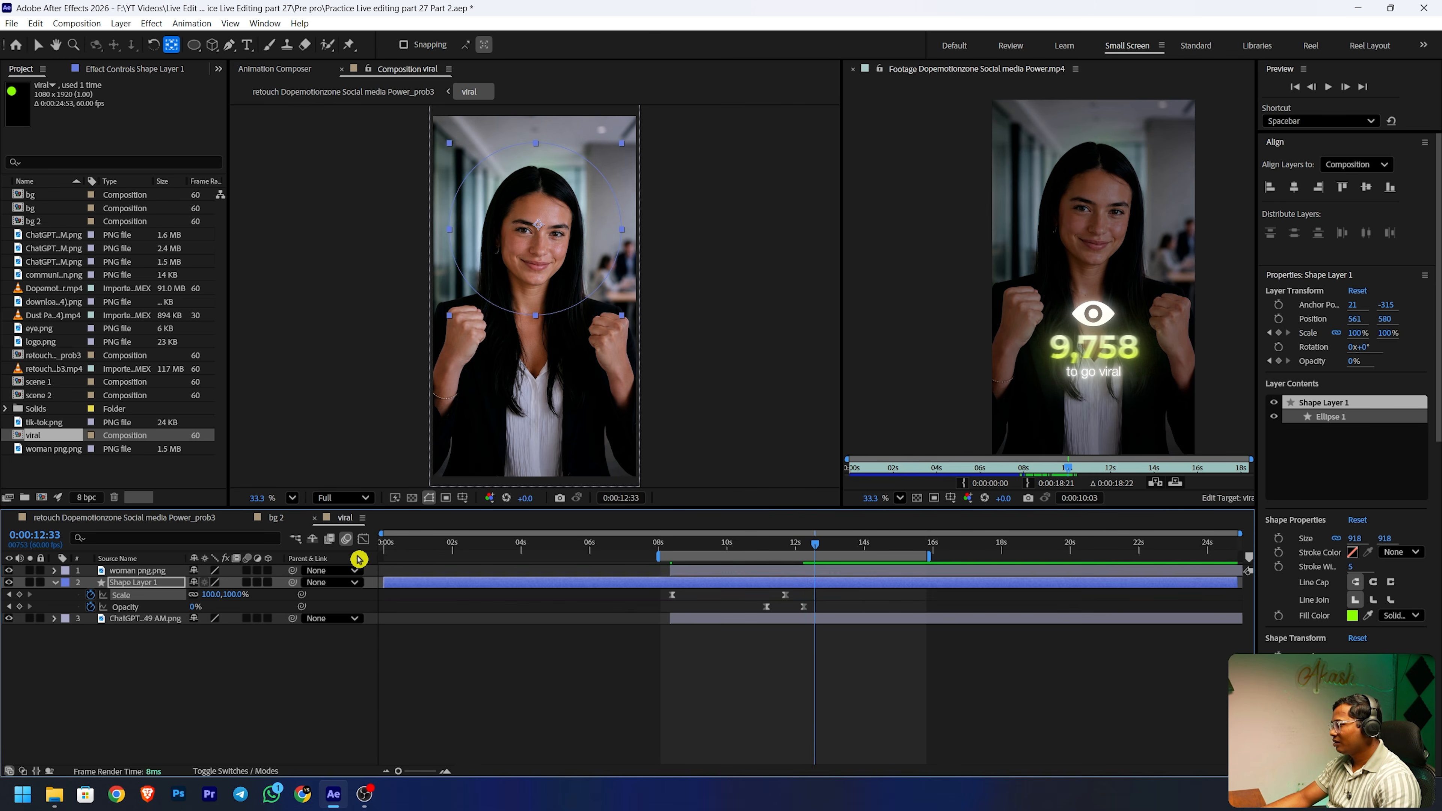
left_click(611, 660)
left_click_drag(819, 597, 669, 547)
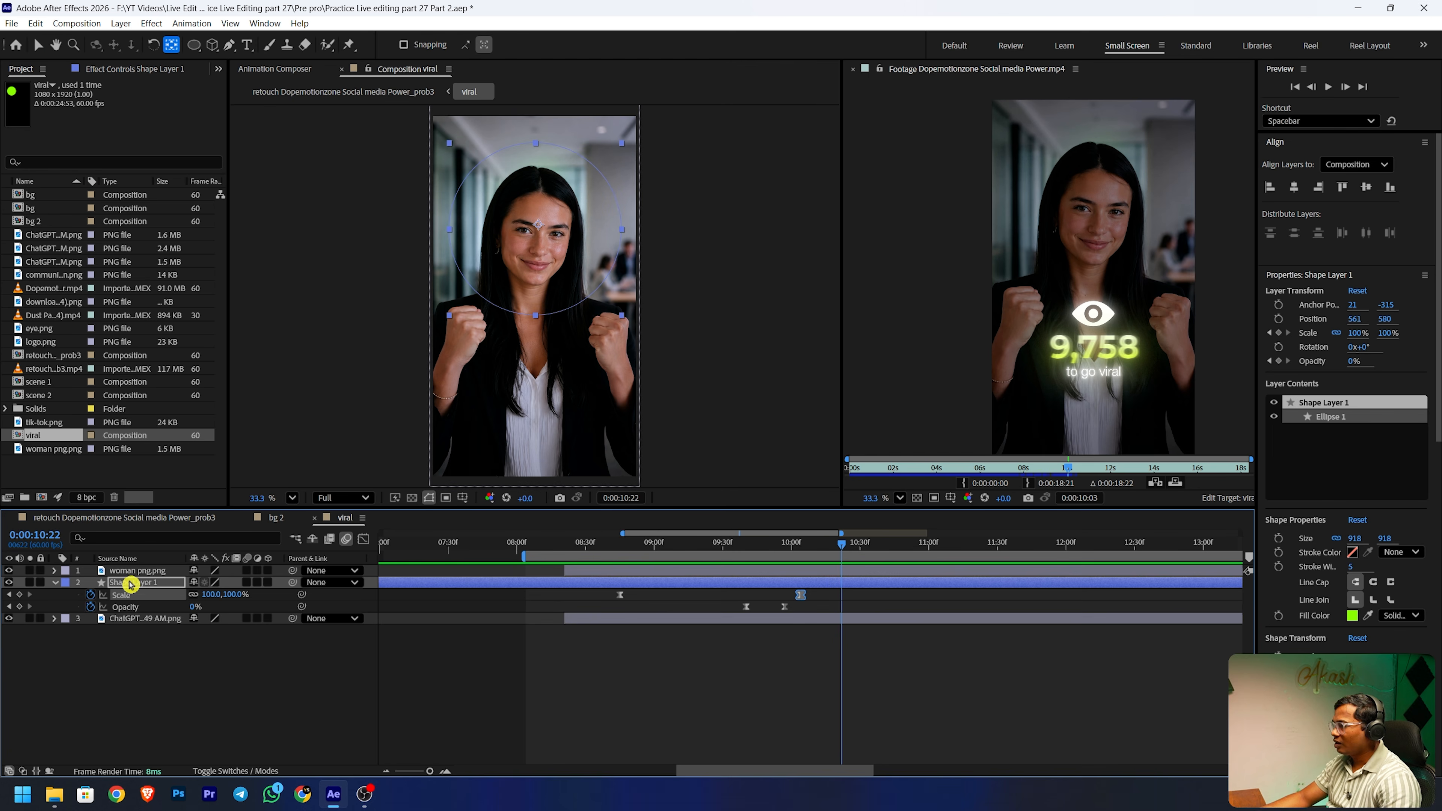
- Apply the Deep Glow 2 effect to the green circle's shape layer
left_click(130, 584)
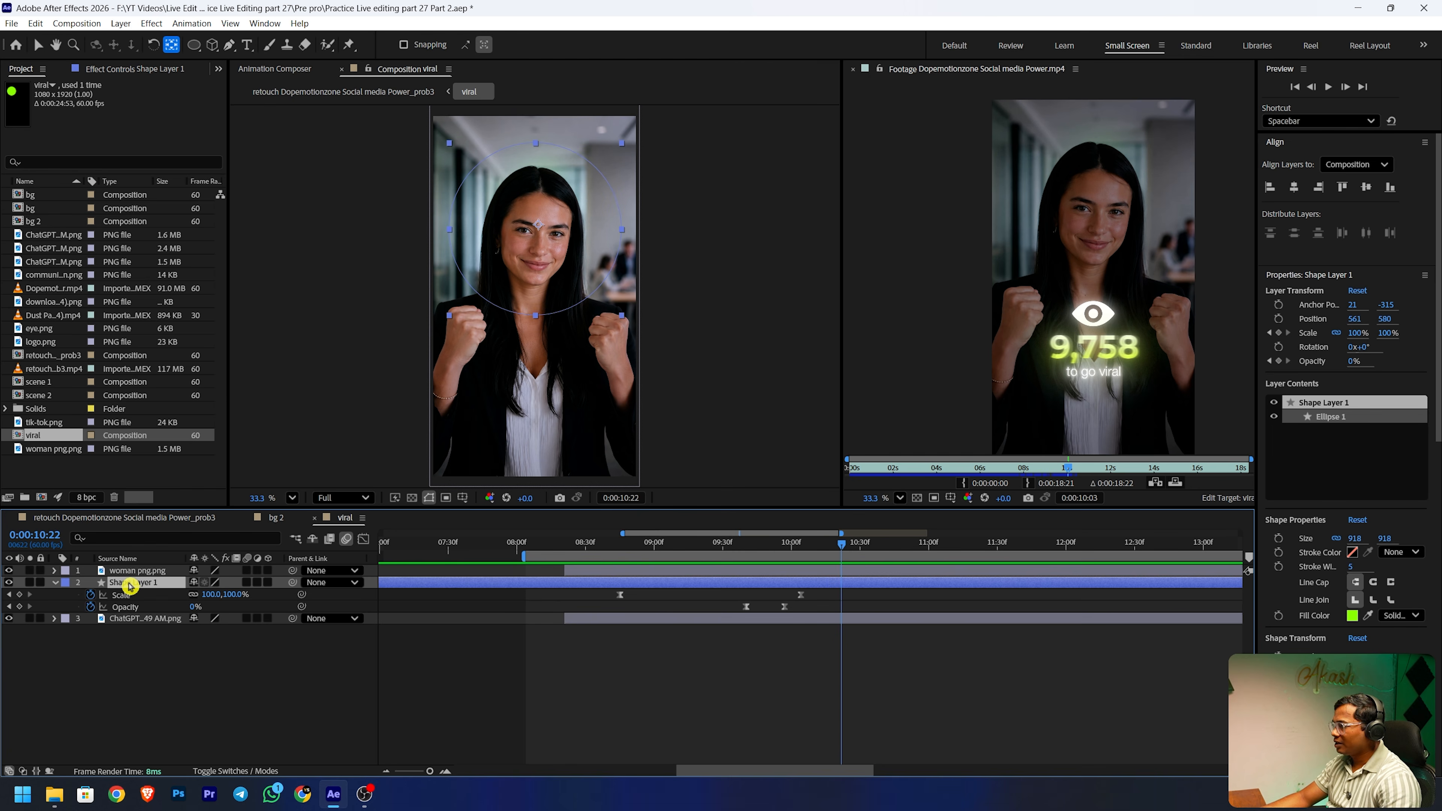
key("ctrl+space")
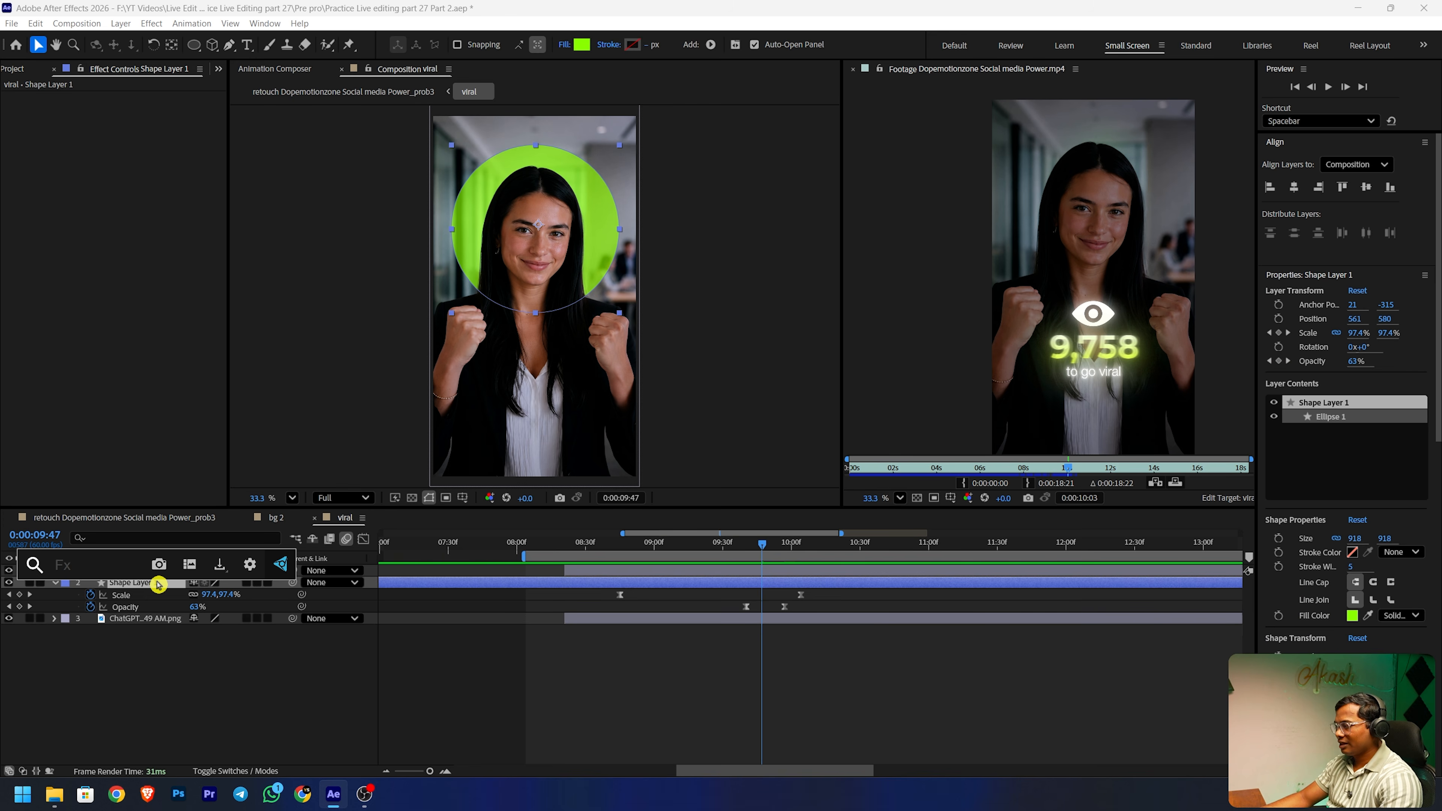
type("dee")
left_click(141, 606)
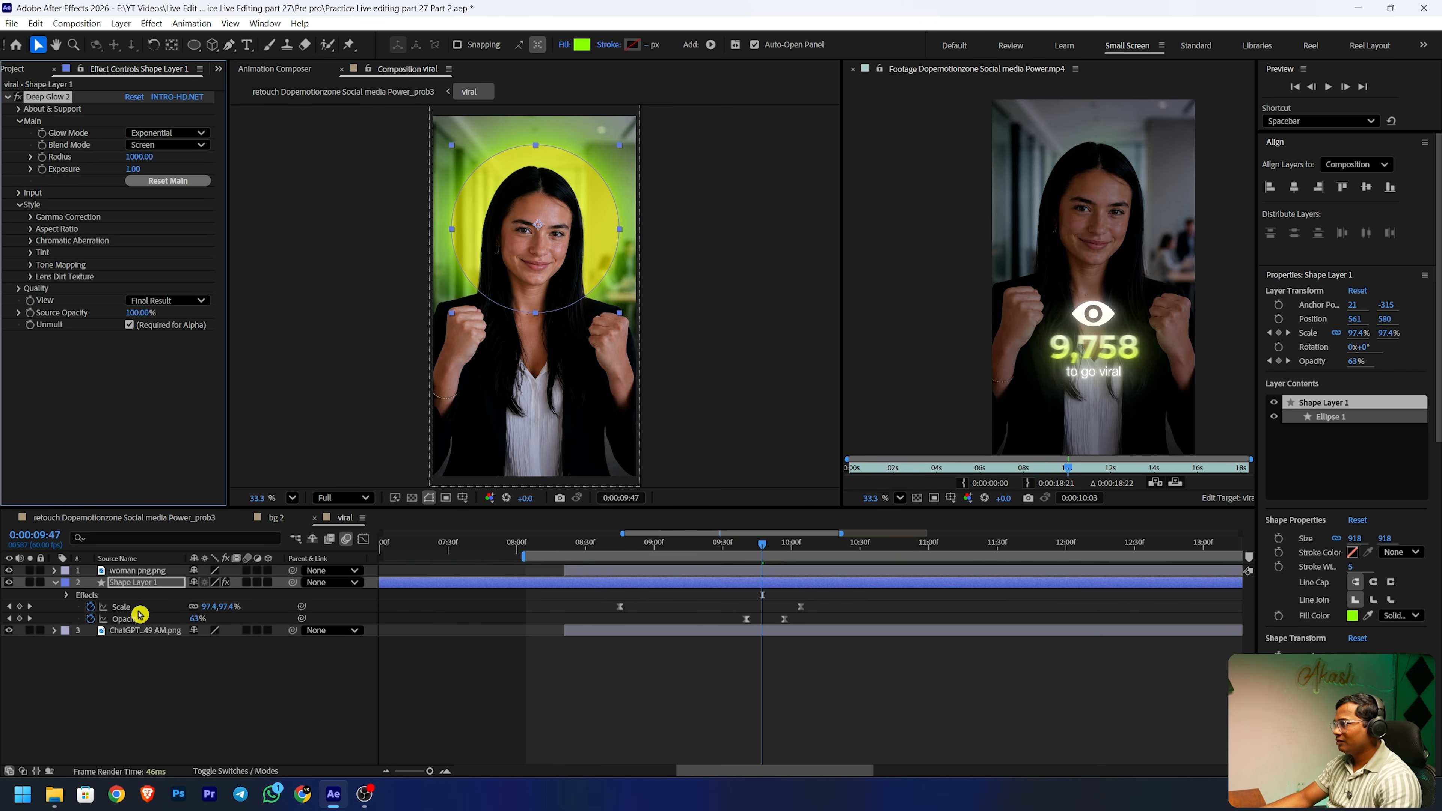
- Set the circle's Deep Glow exposure to 0.13 and its radius to 615
left_click(139, 169)
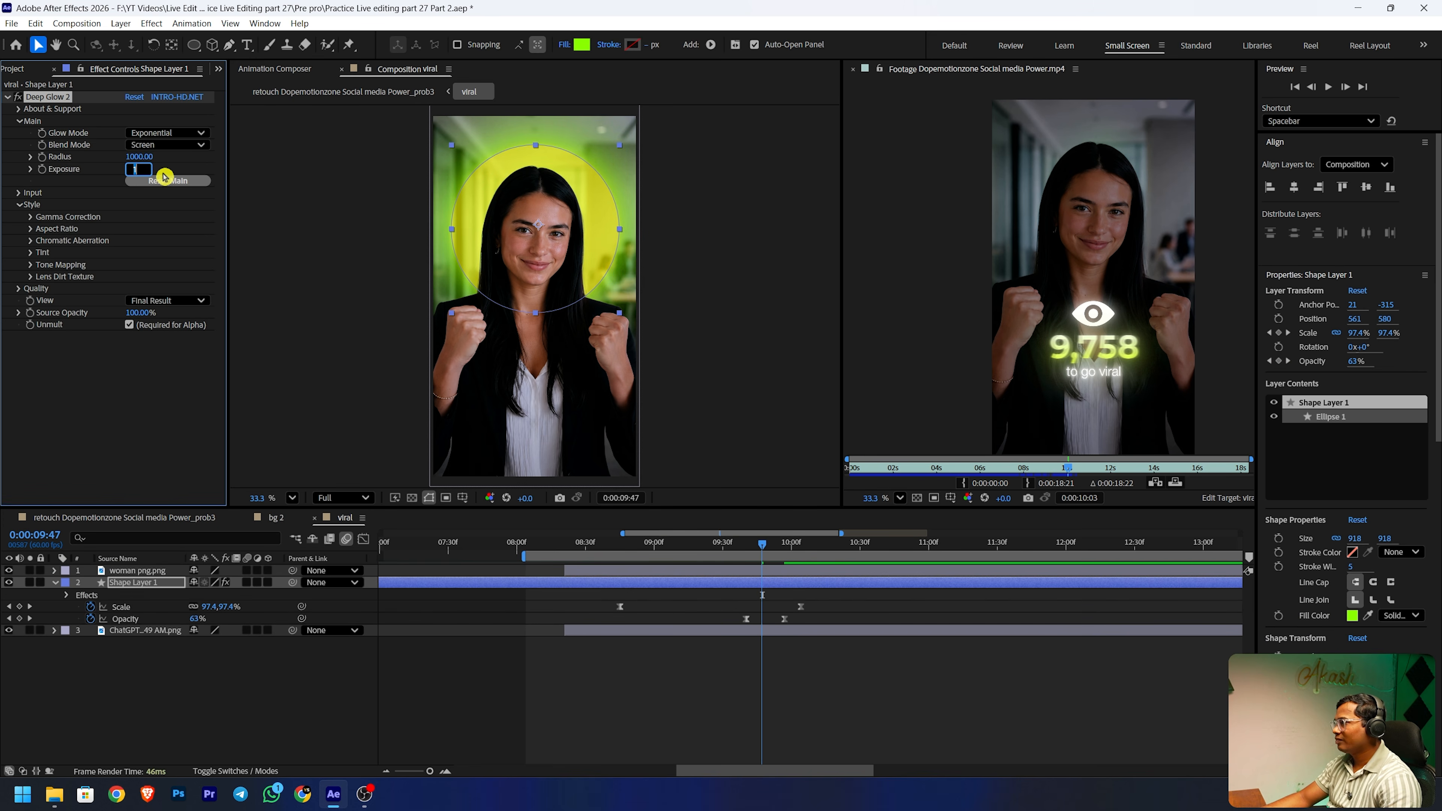
type("04")
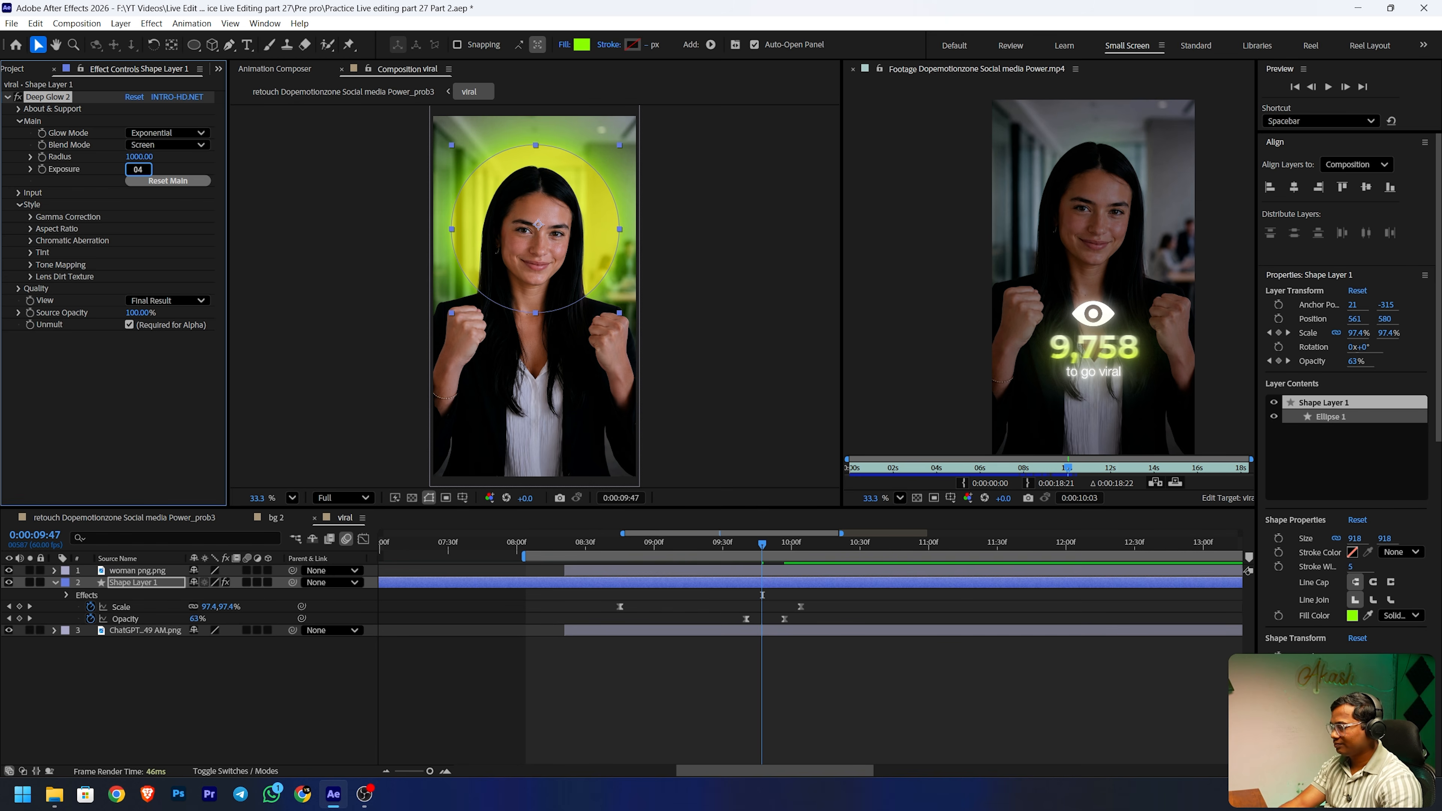
left_click(167, 178)
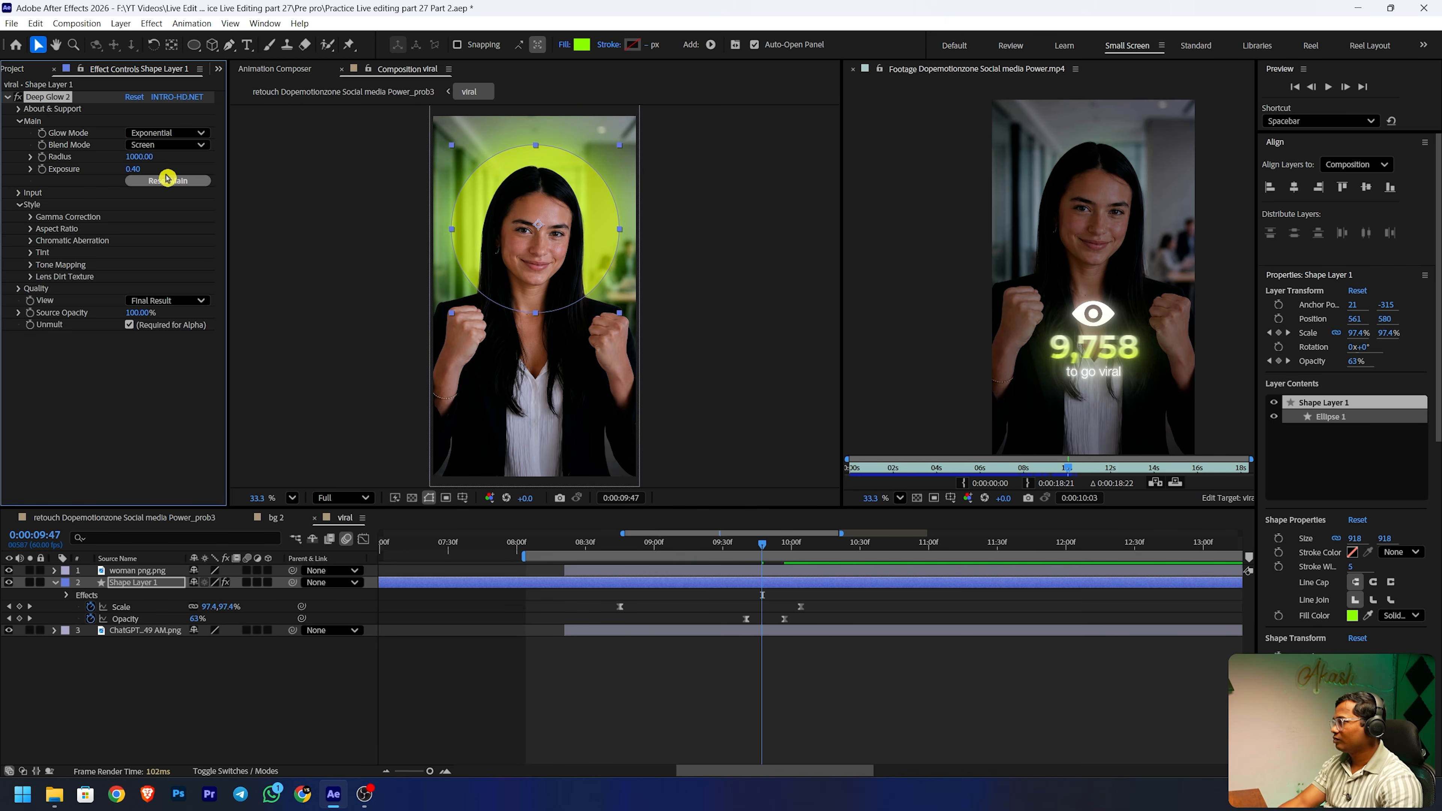
left_click_drag(122, 172, 35, 176)
left_click_drag(143, 159, 32, 160)
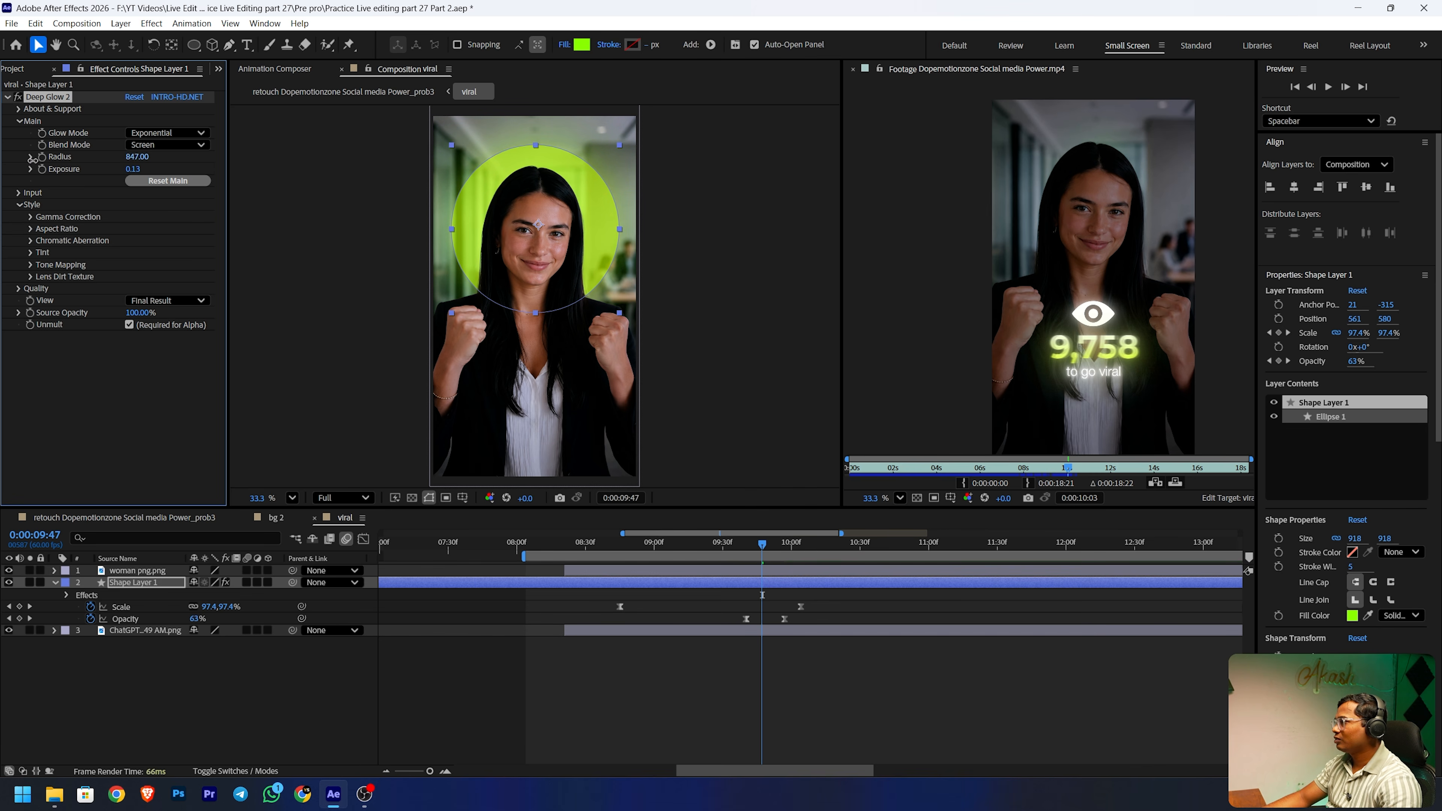
left_click(175, 683)
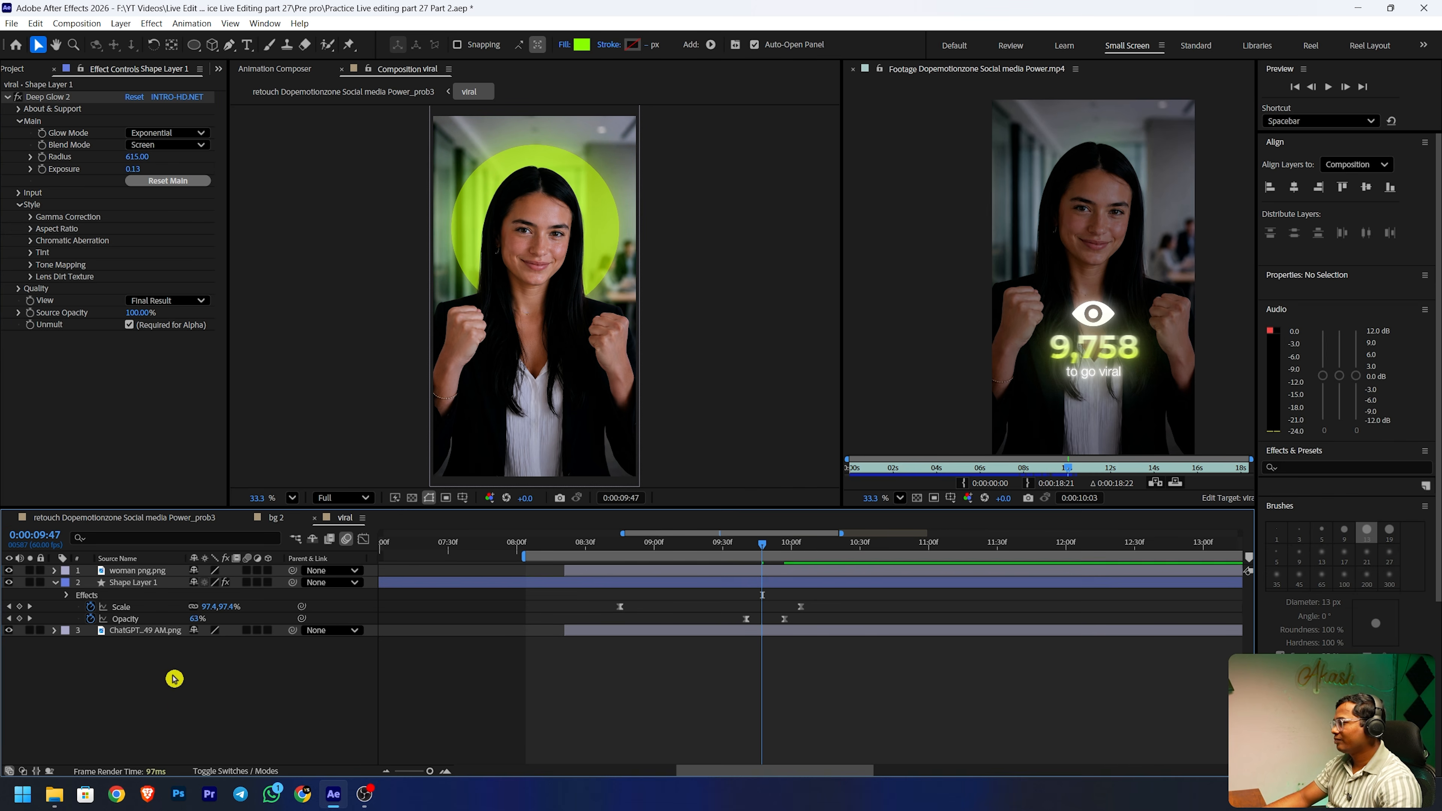
- Lower the green circle's fill opacity in Fill Options, keeping the solid color and Normal blend mode
left_click(126, 583)
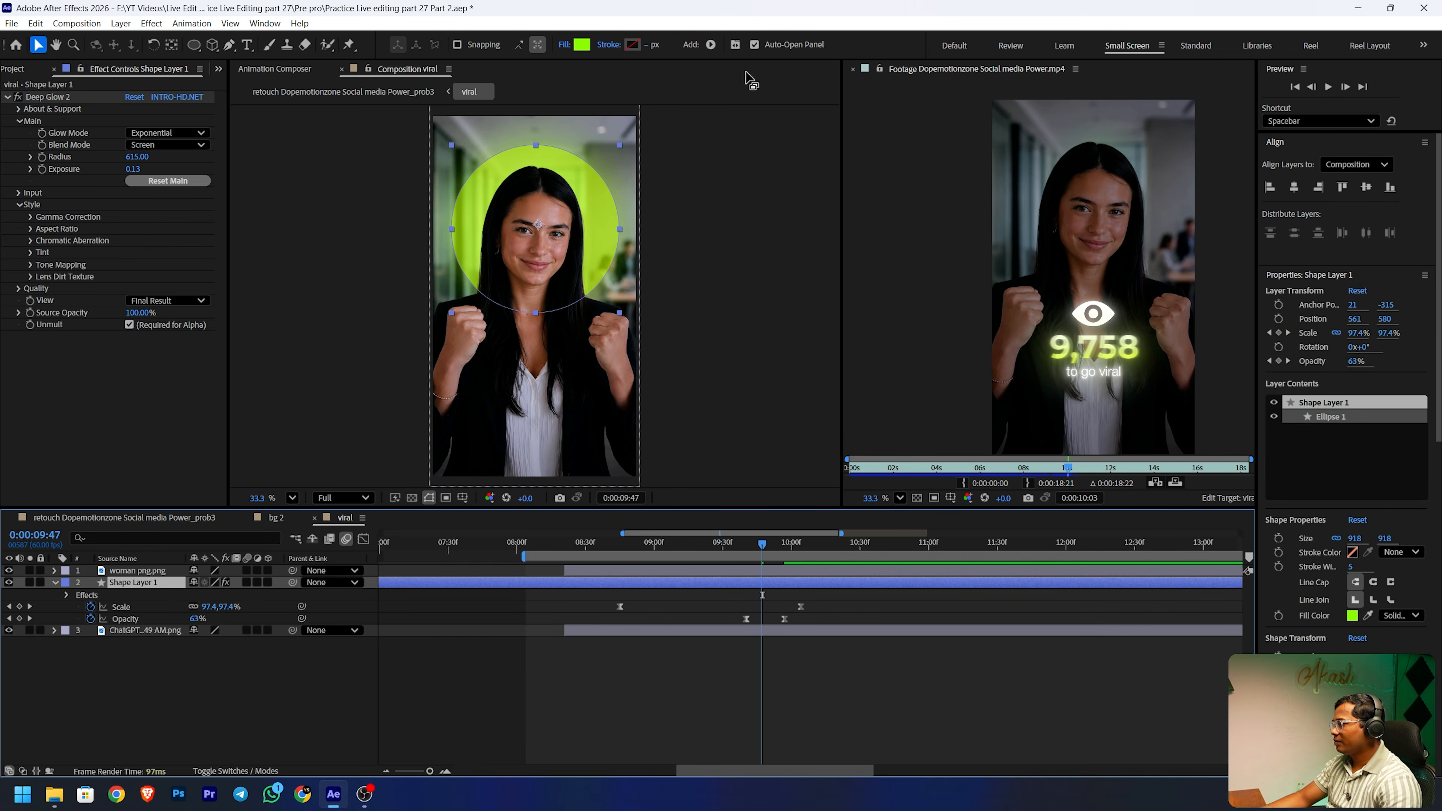
left_click(568, 49)
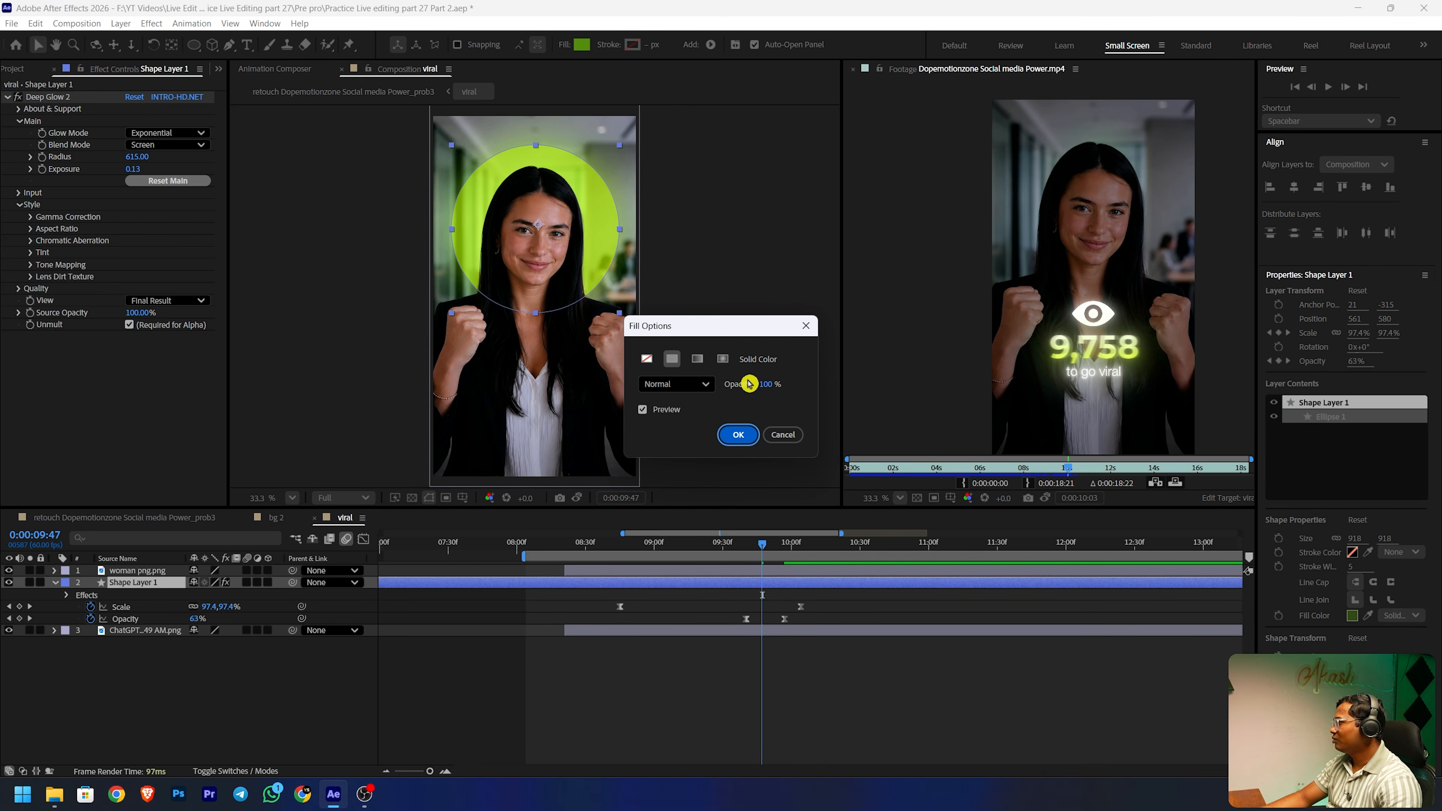
left_click_drag(772, 392, 745, 391)
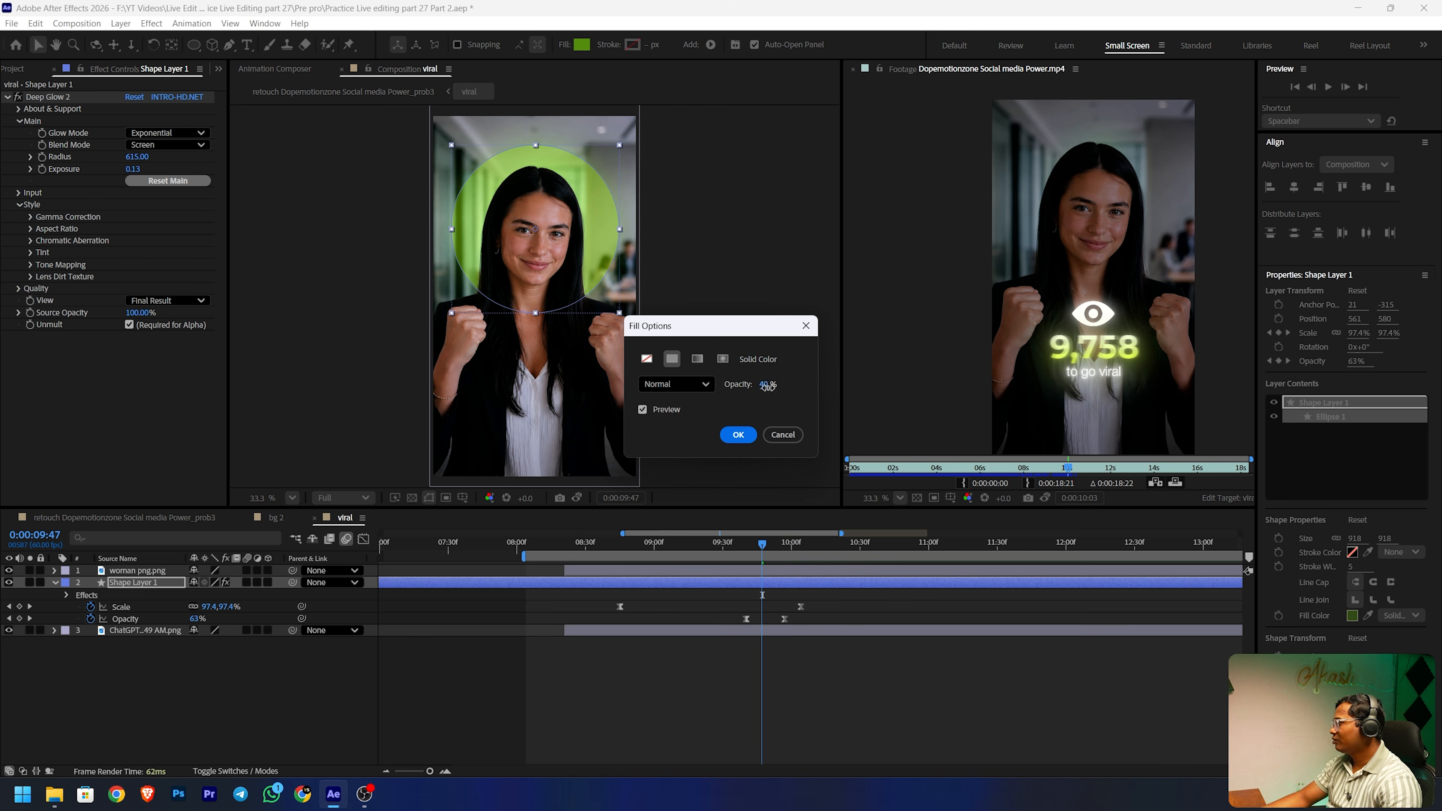
left_click(738, 435)
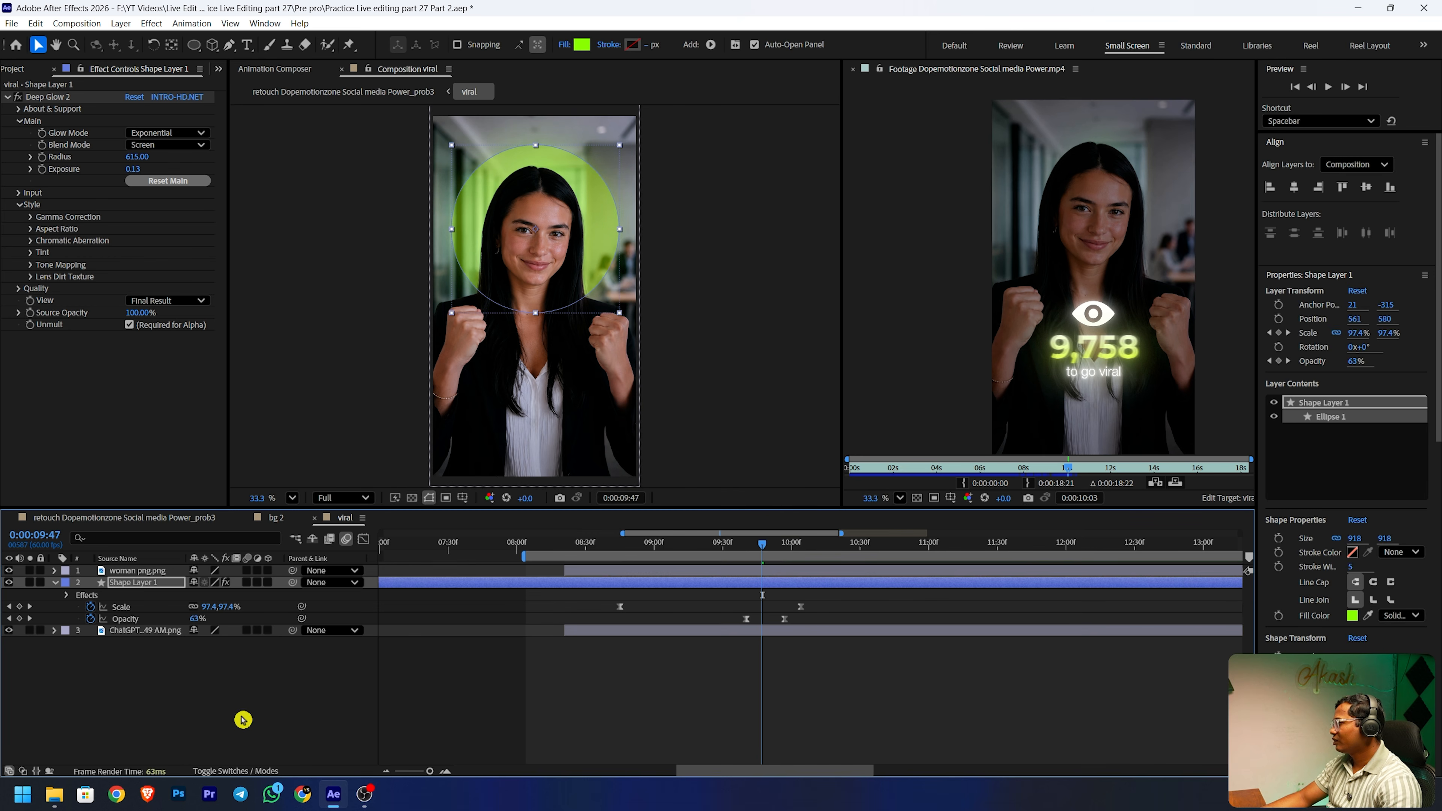
- Preview the circle's scale-up and fade-out in the viral composition from 8:46
left_click(331, 715)
left_click_drag(781, 551, 626, 552)
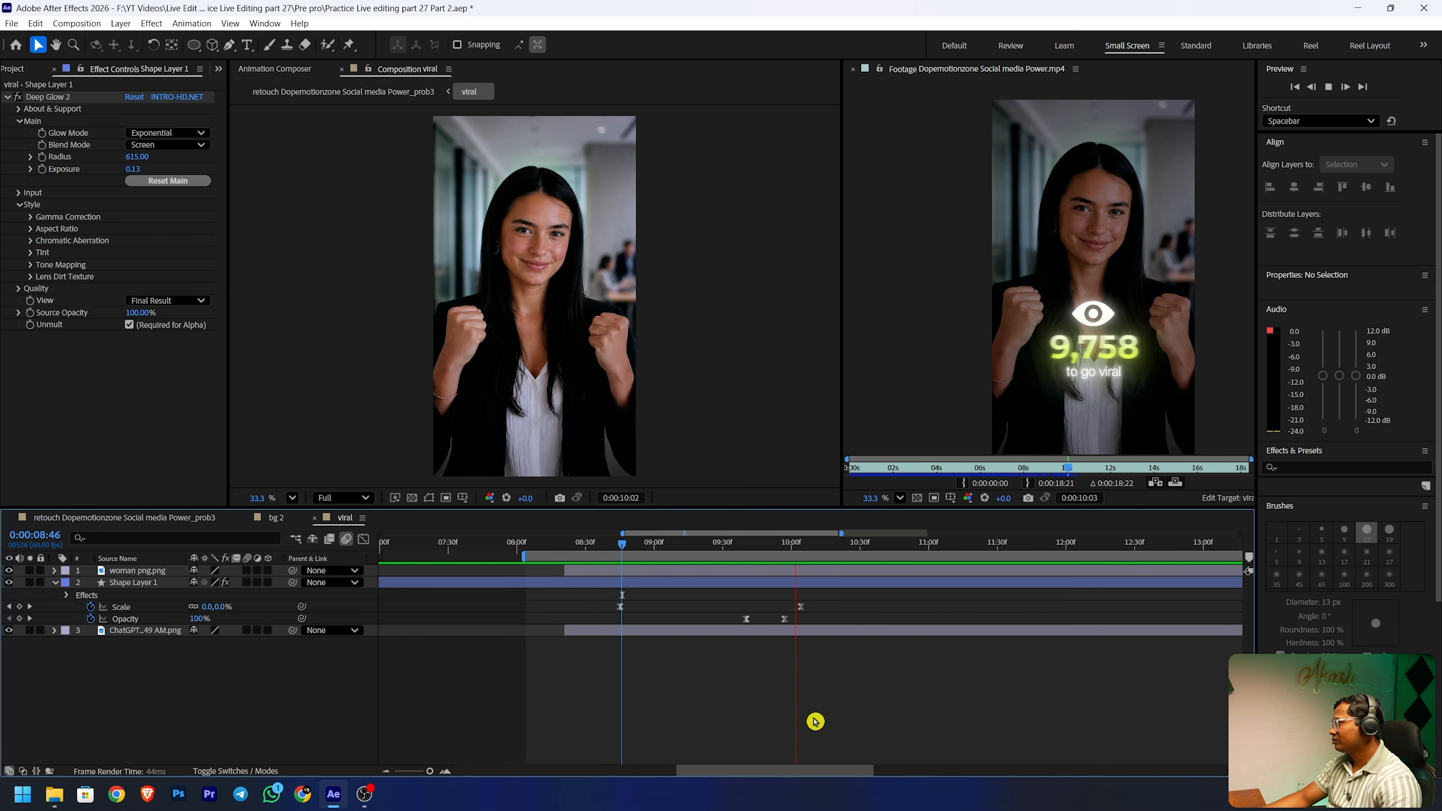
key("space")
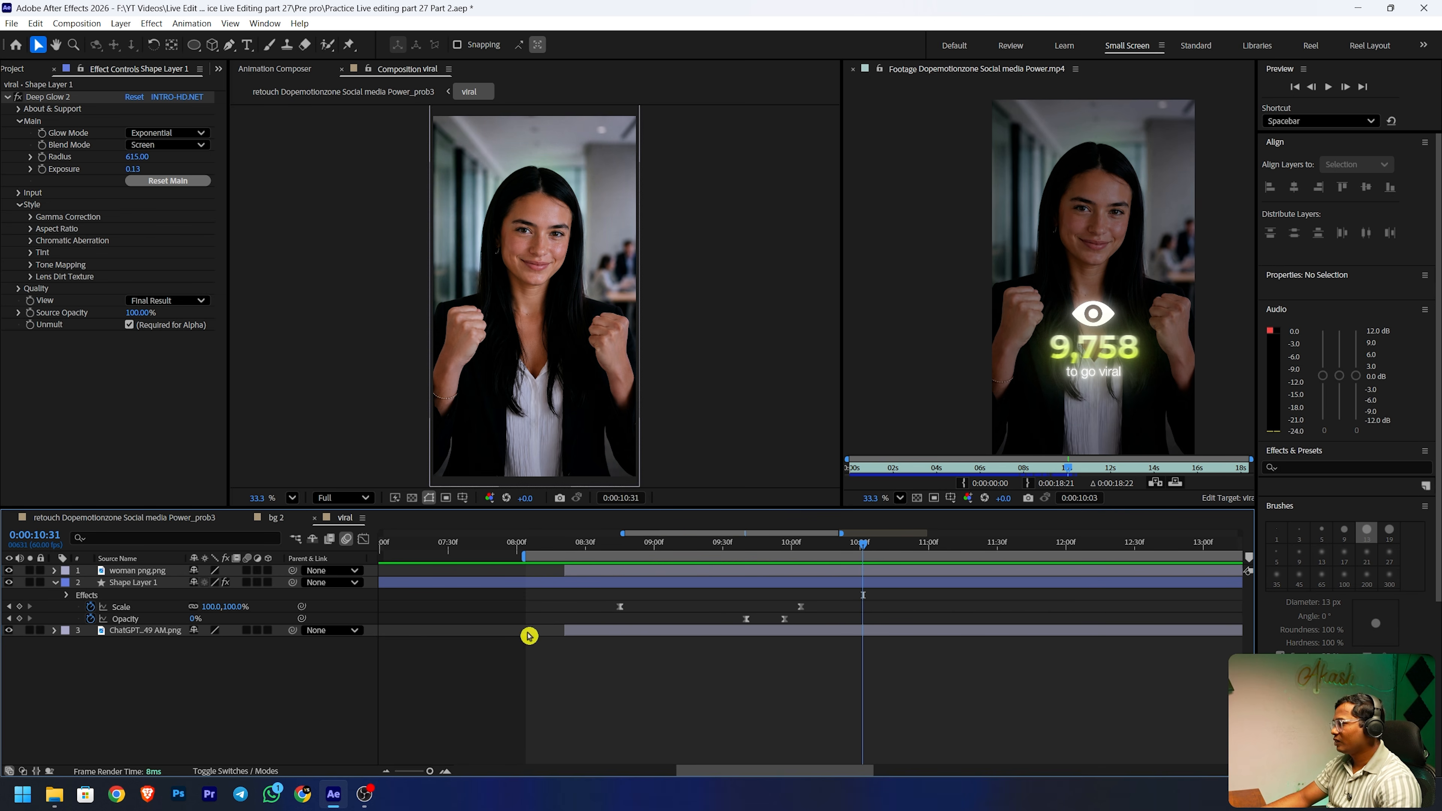
- Open the main retouch Dopemotionzone composition and preview the viral scene from about 8:14
left_click(168, 527)
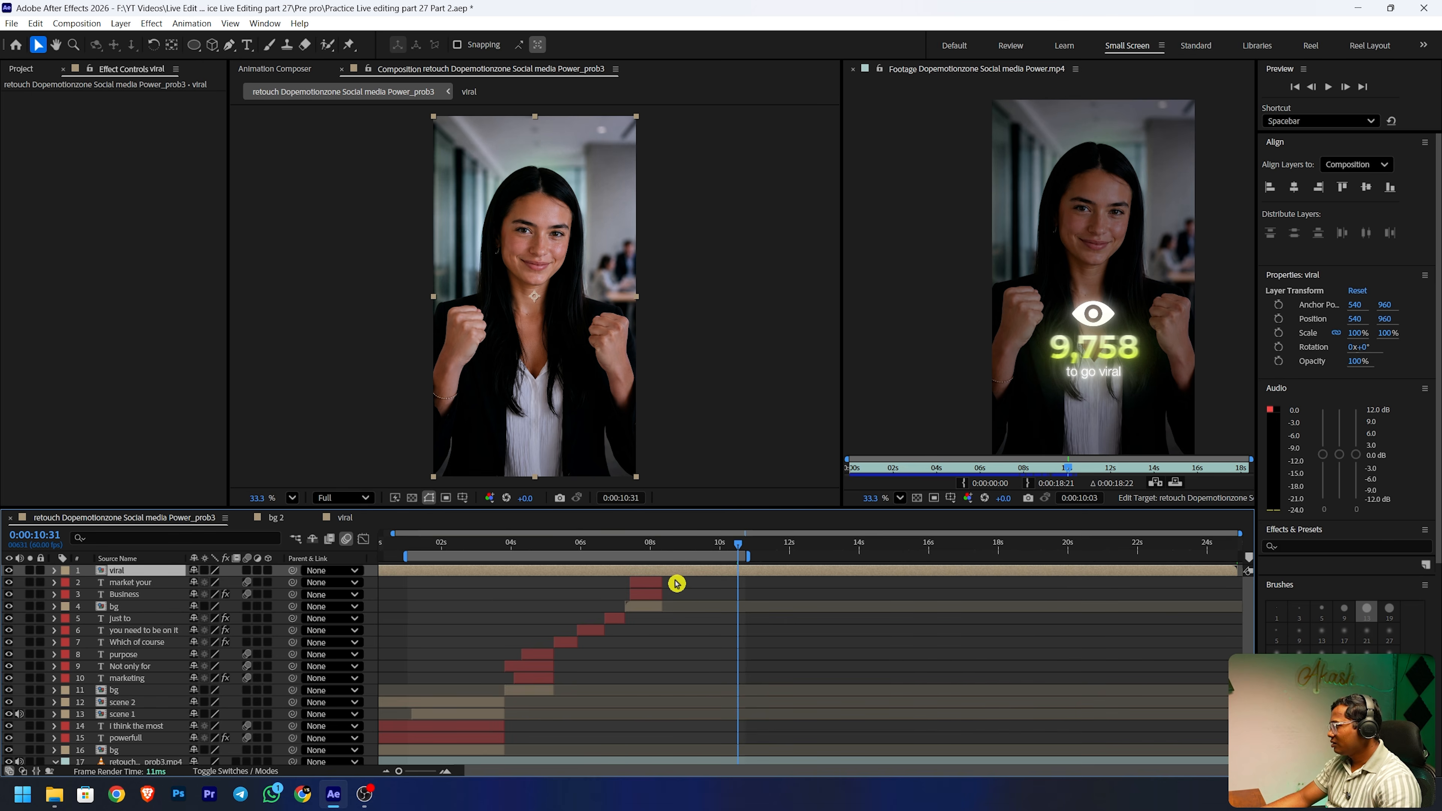
scroll(677, 583, "up", 5)
left_click(623, 550)
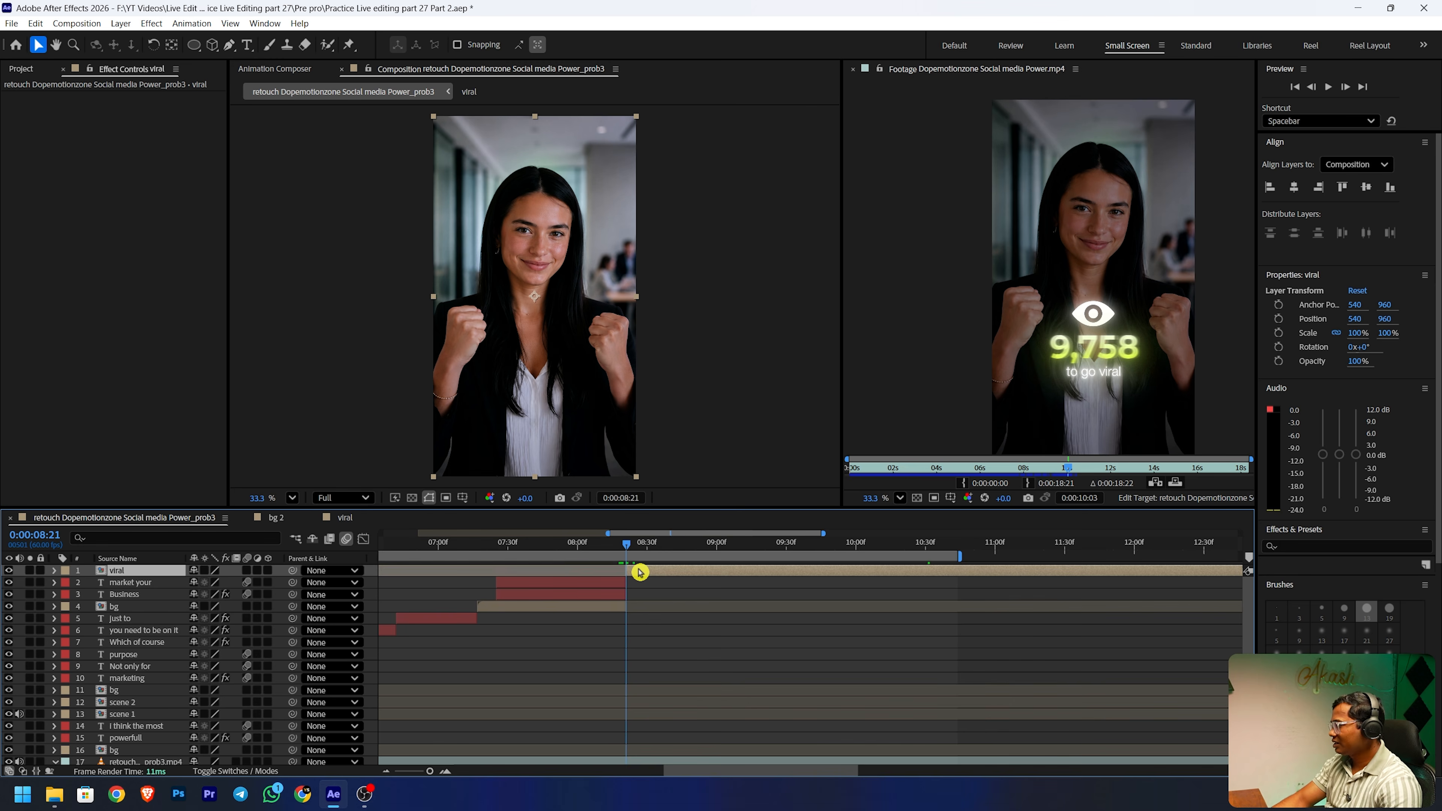
left_click(662, 702)
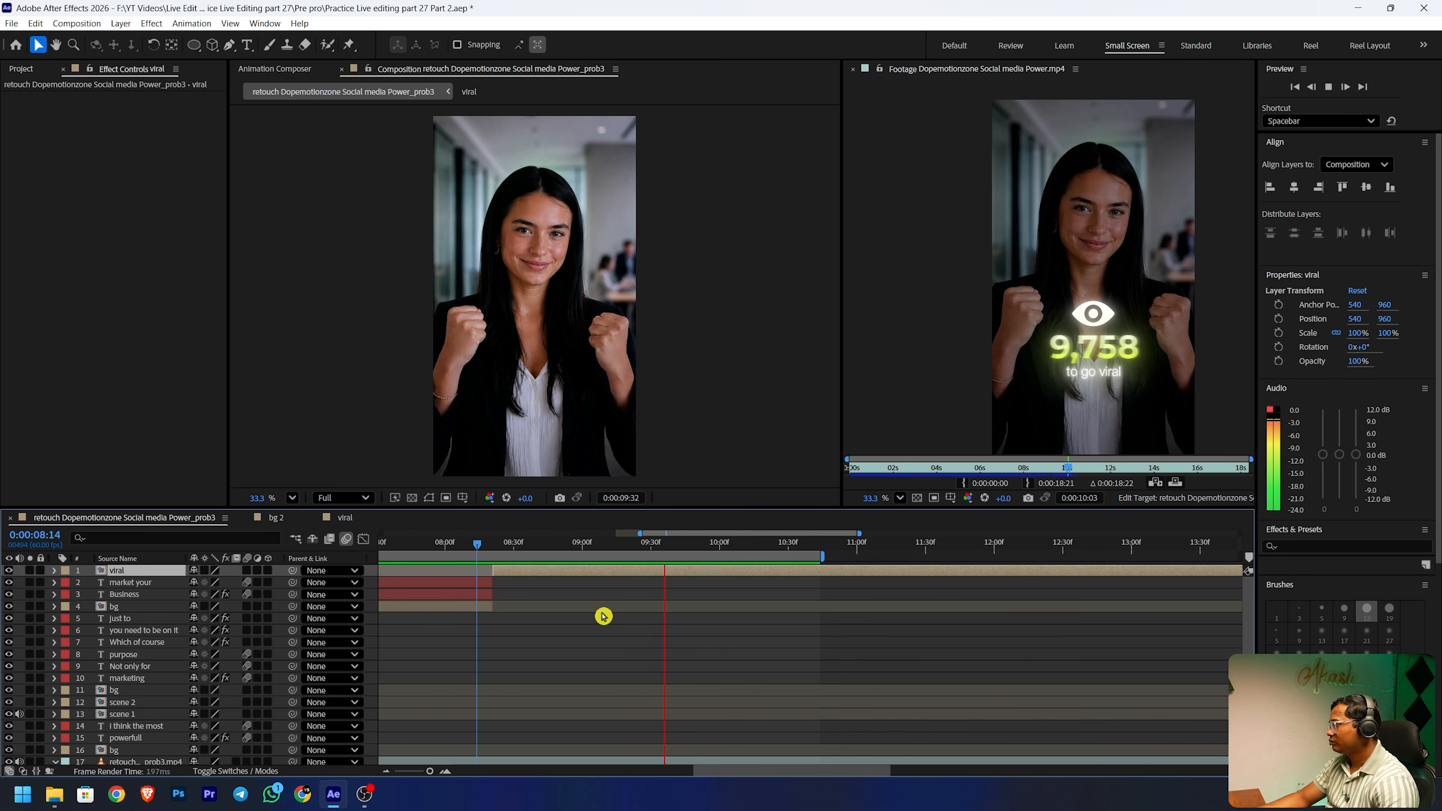
- Preview the viral scene in the main composition, then place the current time at 9:07
key("space")
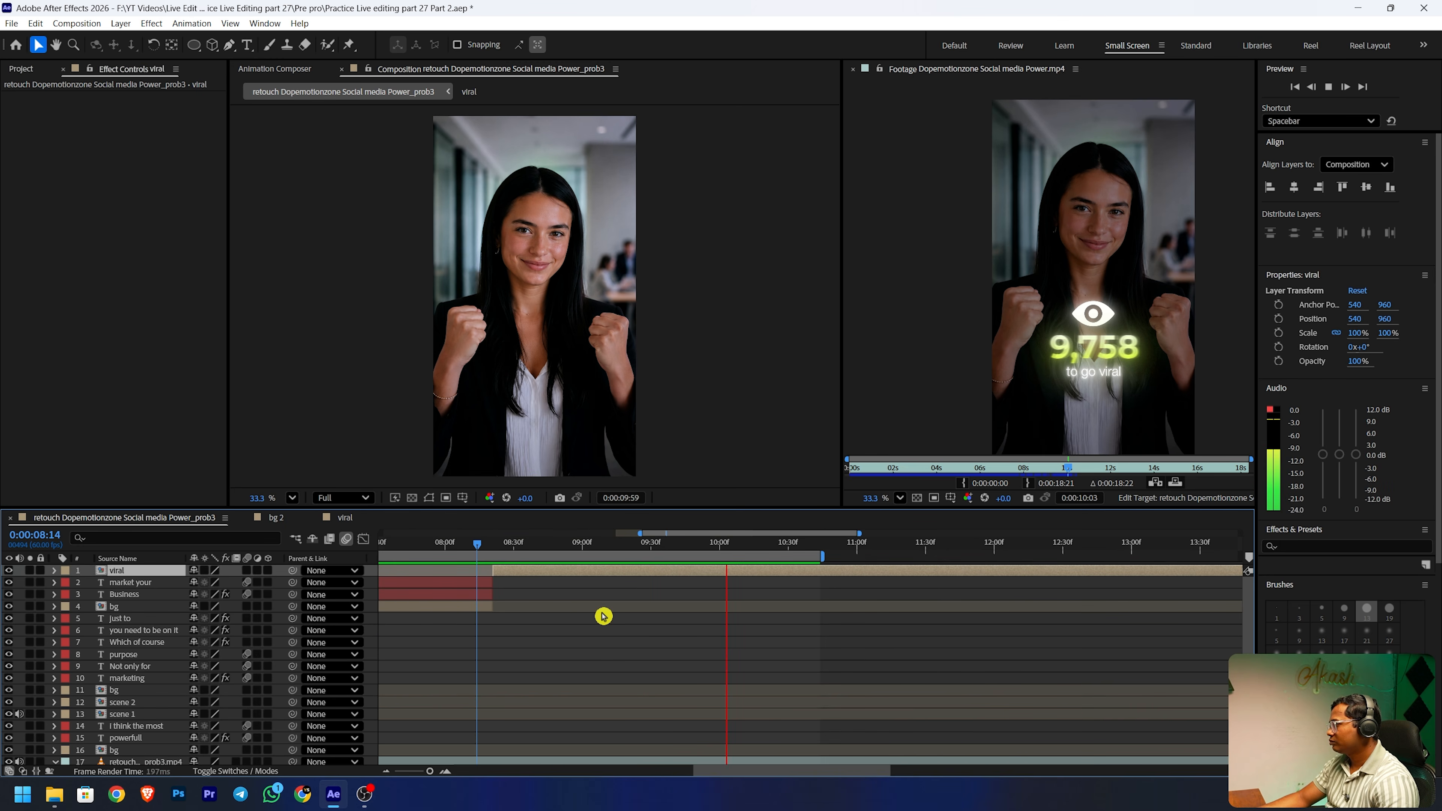
key("space")
key("space")
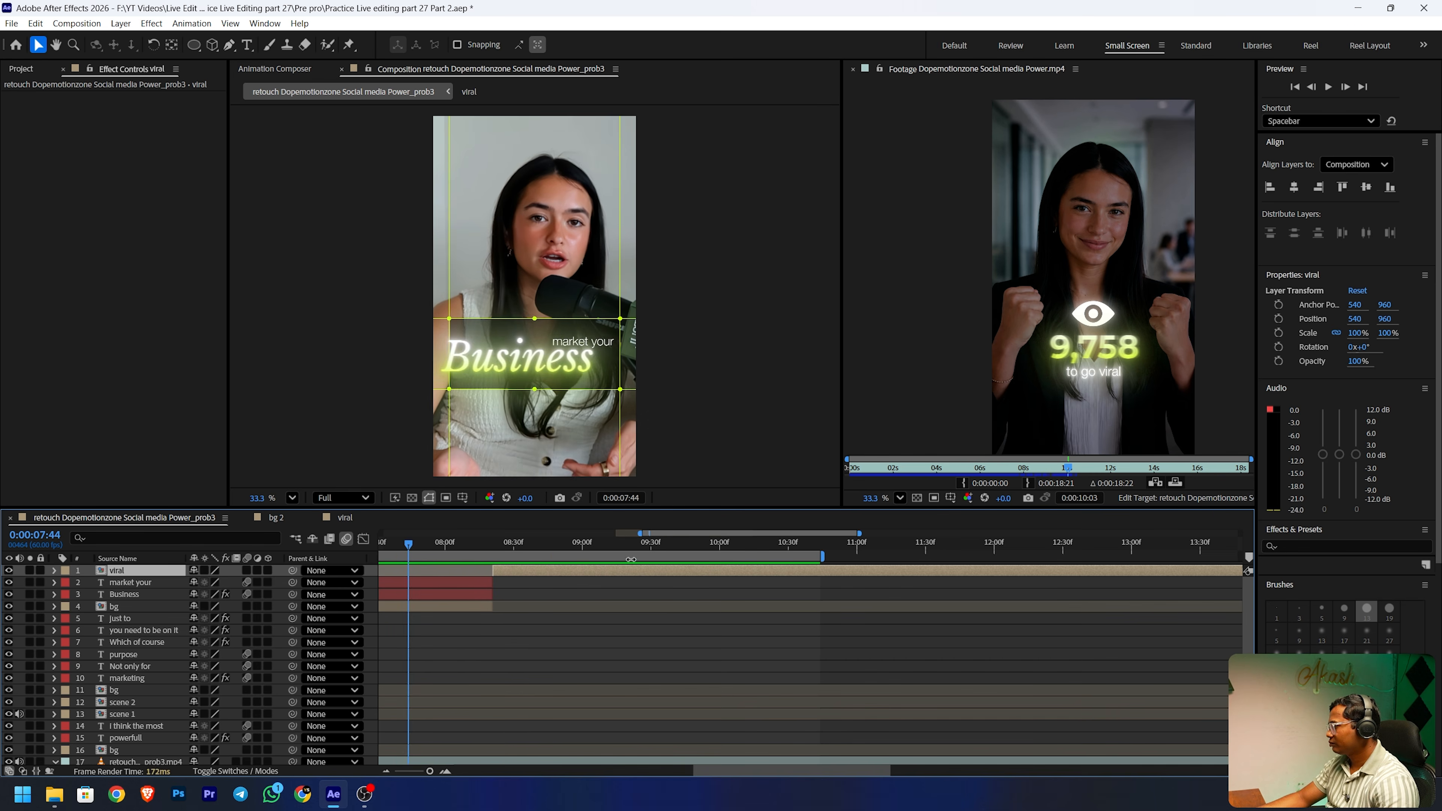
left_click_drag(512, 542, 599, 542)
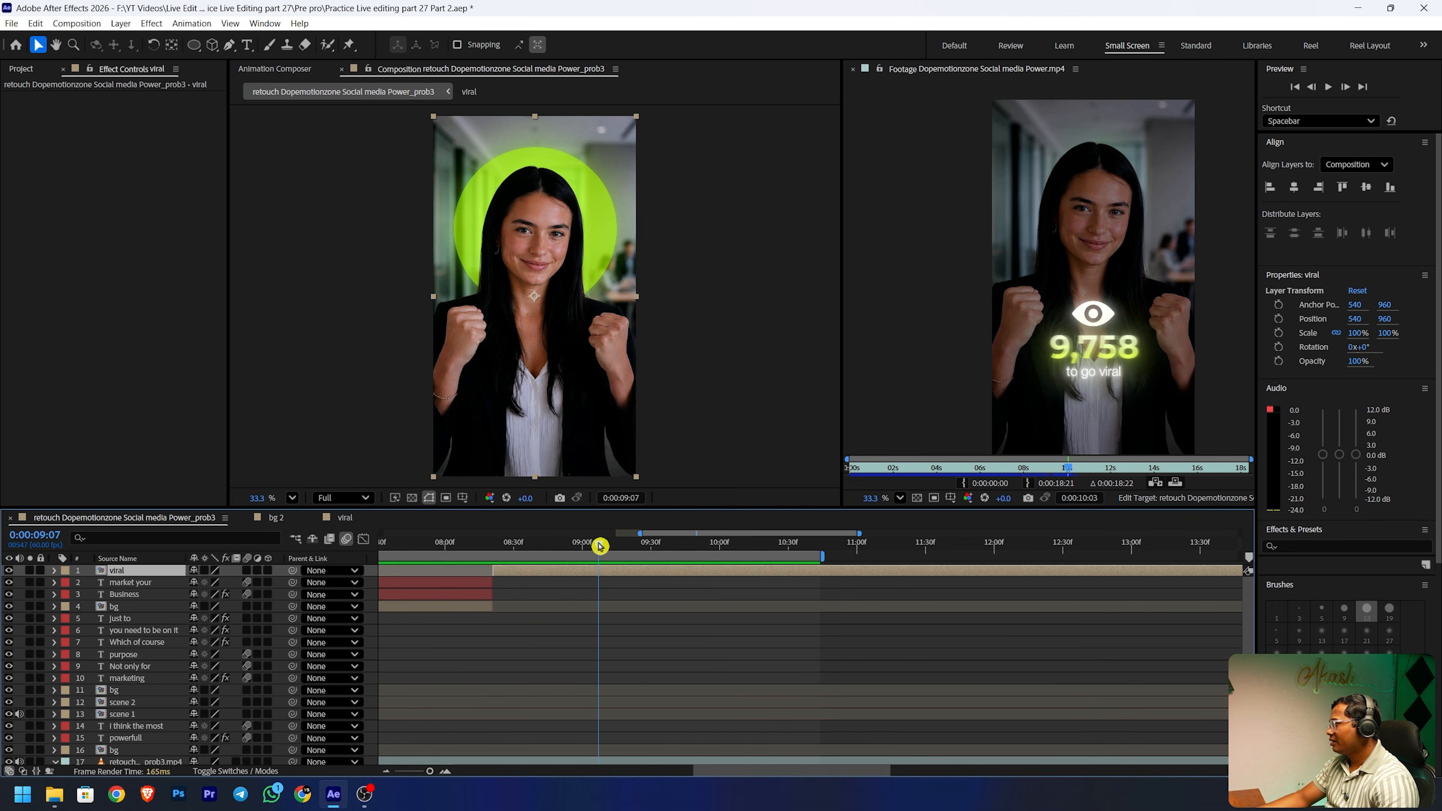
- Apply the Exposure effect to the viral layer and start keyframing its Exposure value at 9:07
key("minus")
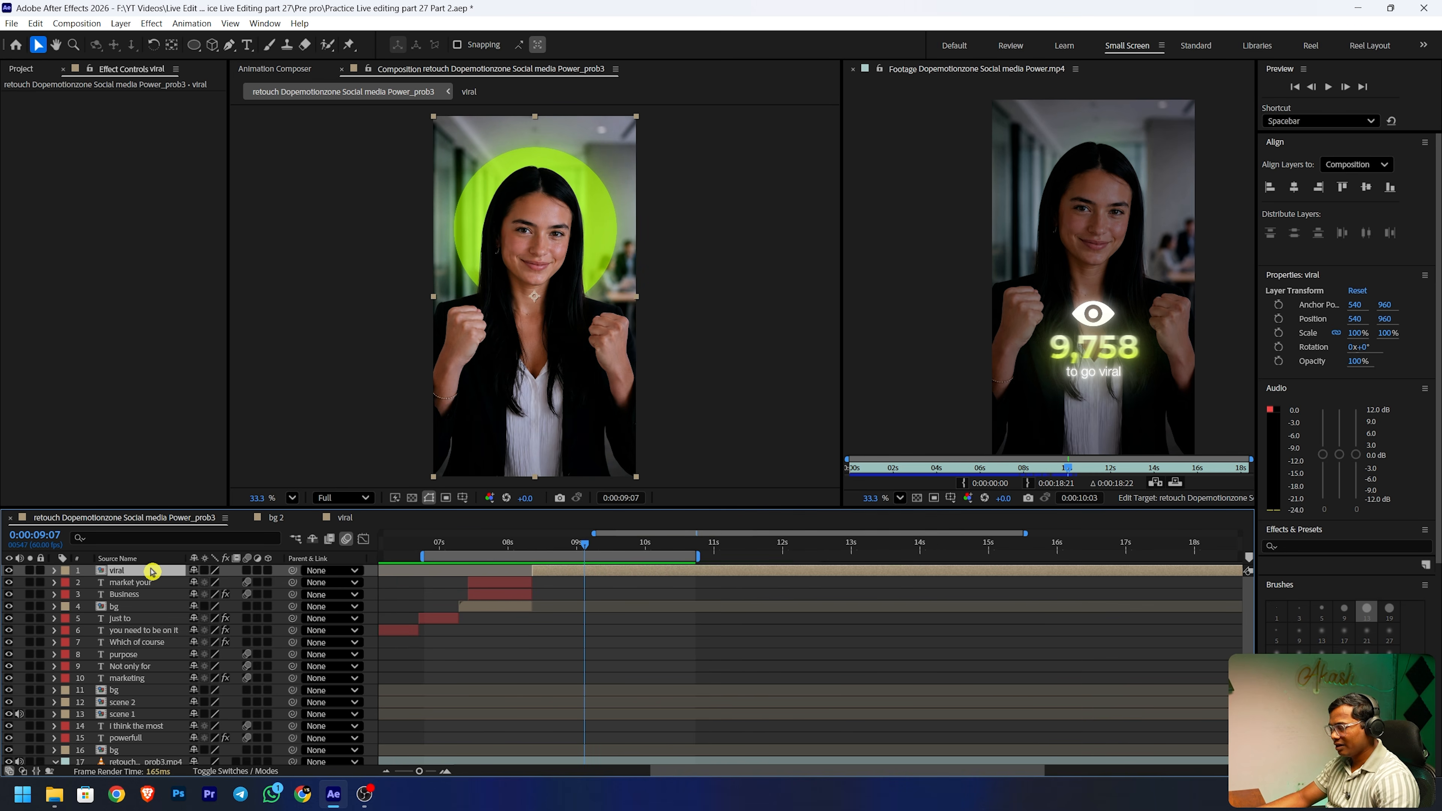
key("ctrl+space")
type("ex")
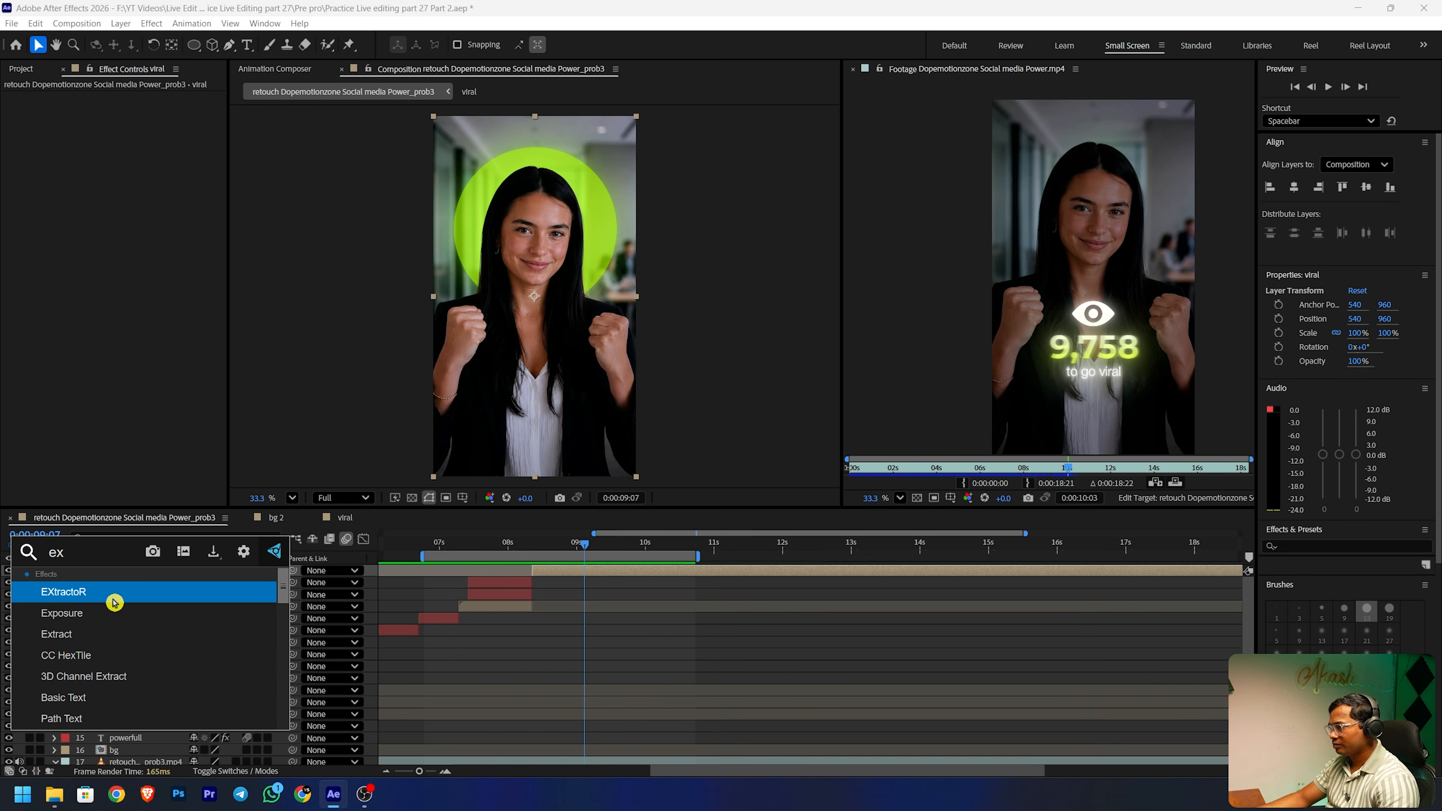
left_click(106, 618)
left_click(41, 132)
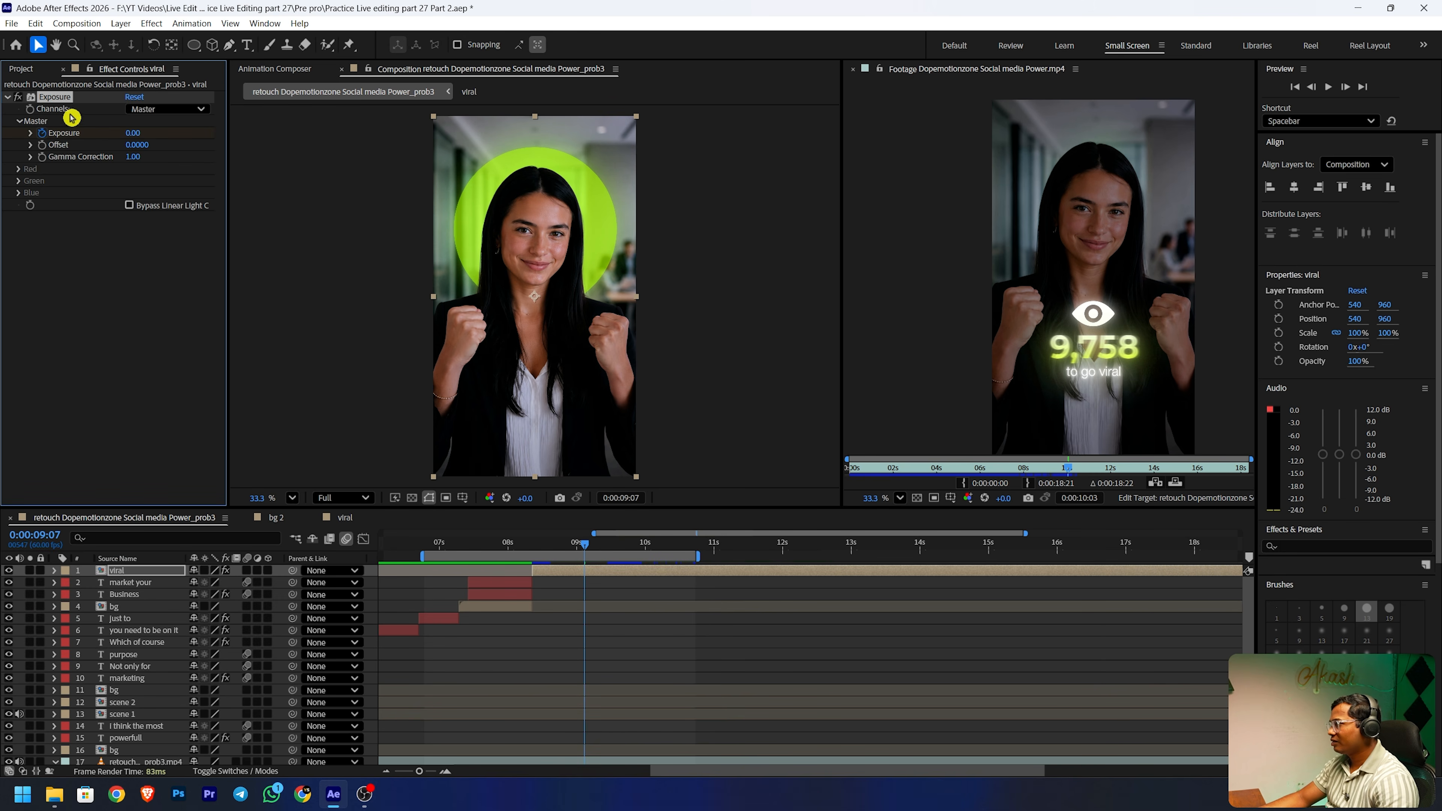
- Keyframe the viral layer's Exposure at -1.22 at about 9:29 and shift both keyframes to the layer's start
left_click_drag(575, 541, 612, 570)
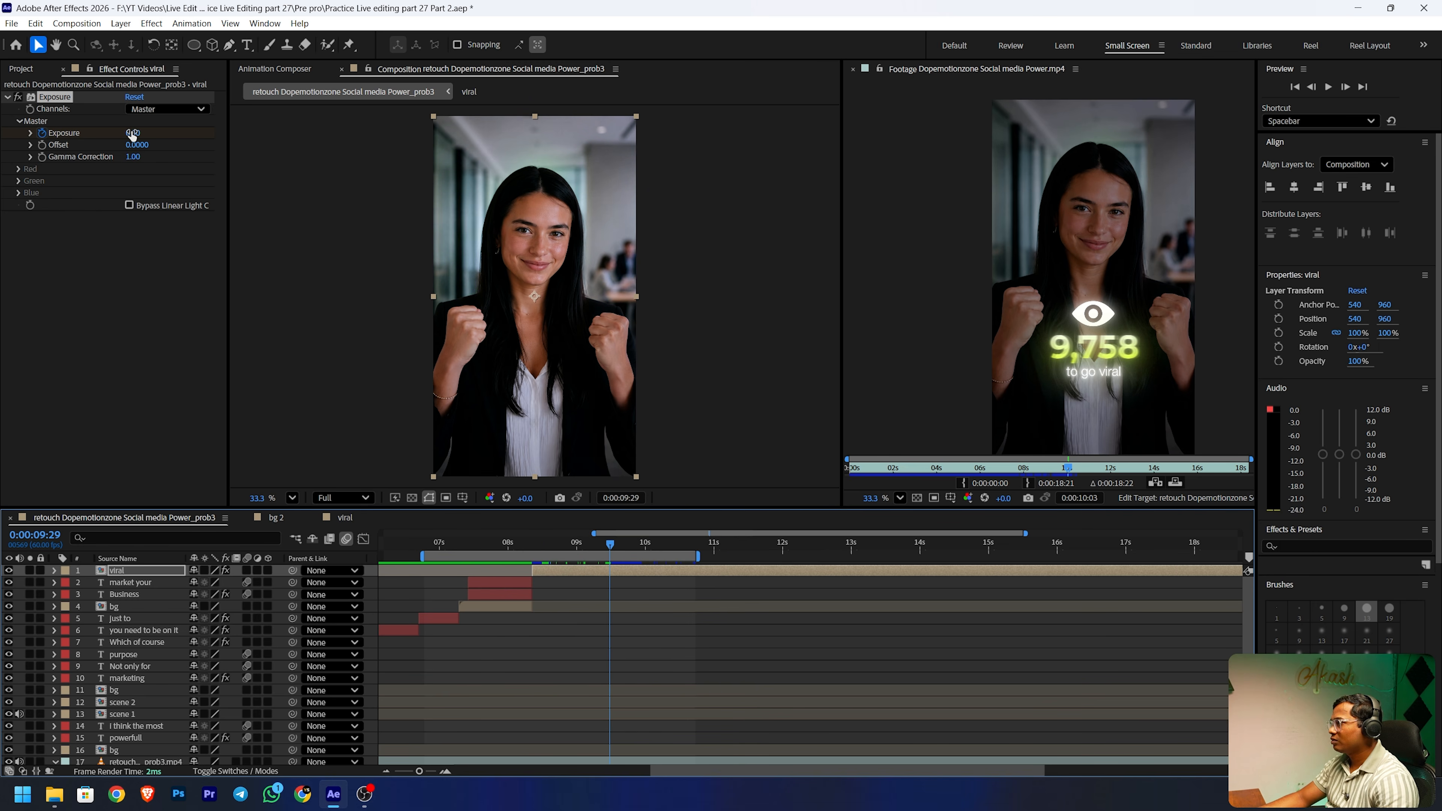
left_click_drag(132, 132, 59, 146)
key("u")
left_click_drag(652, 593, 617, 523)
key("F2")
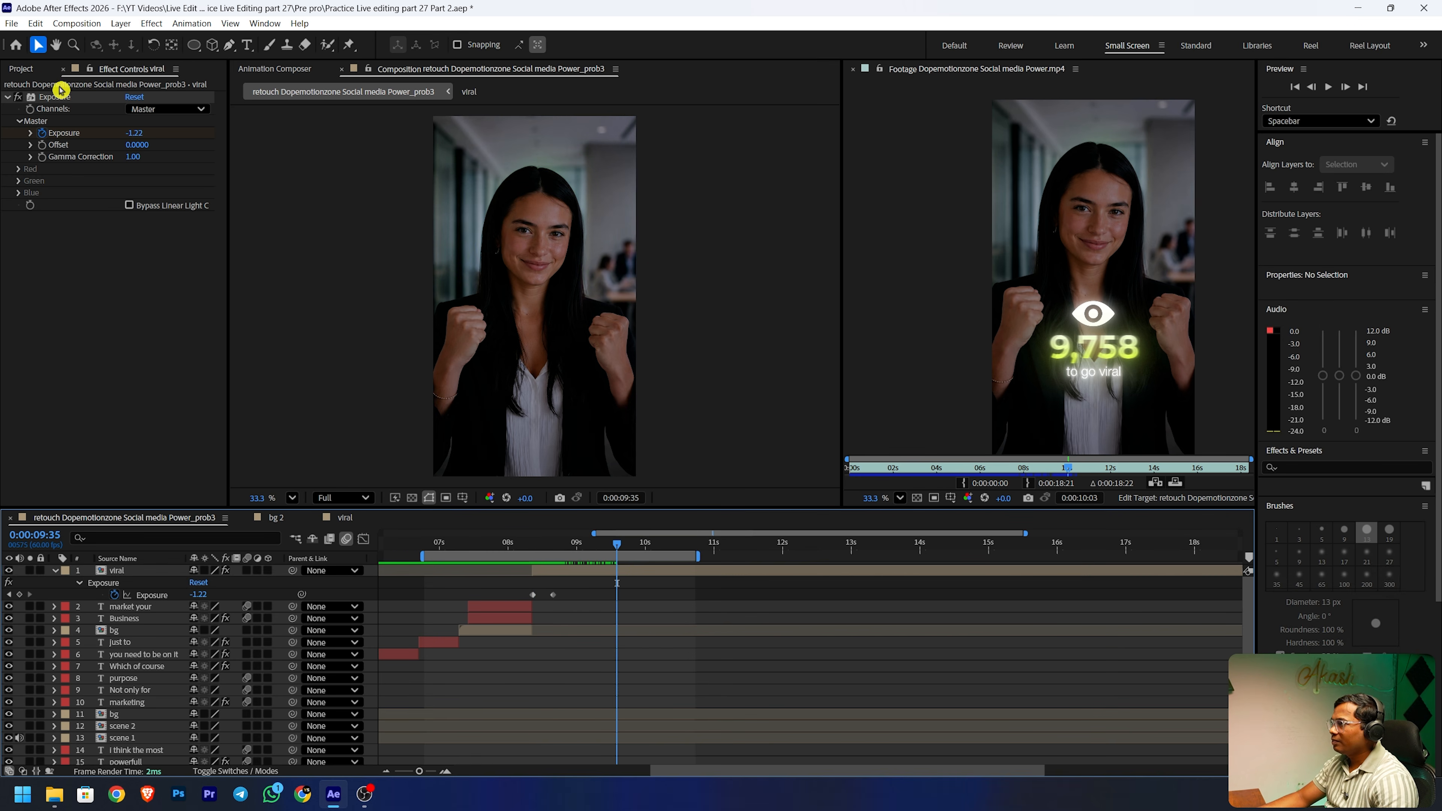
- Add eye.png from the project files as the topmost layer above the viral layer
left_click(27, 69)
left_click(63, 353)
left_click_drag(42, 328, 126, 569)
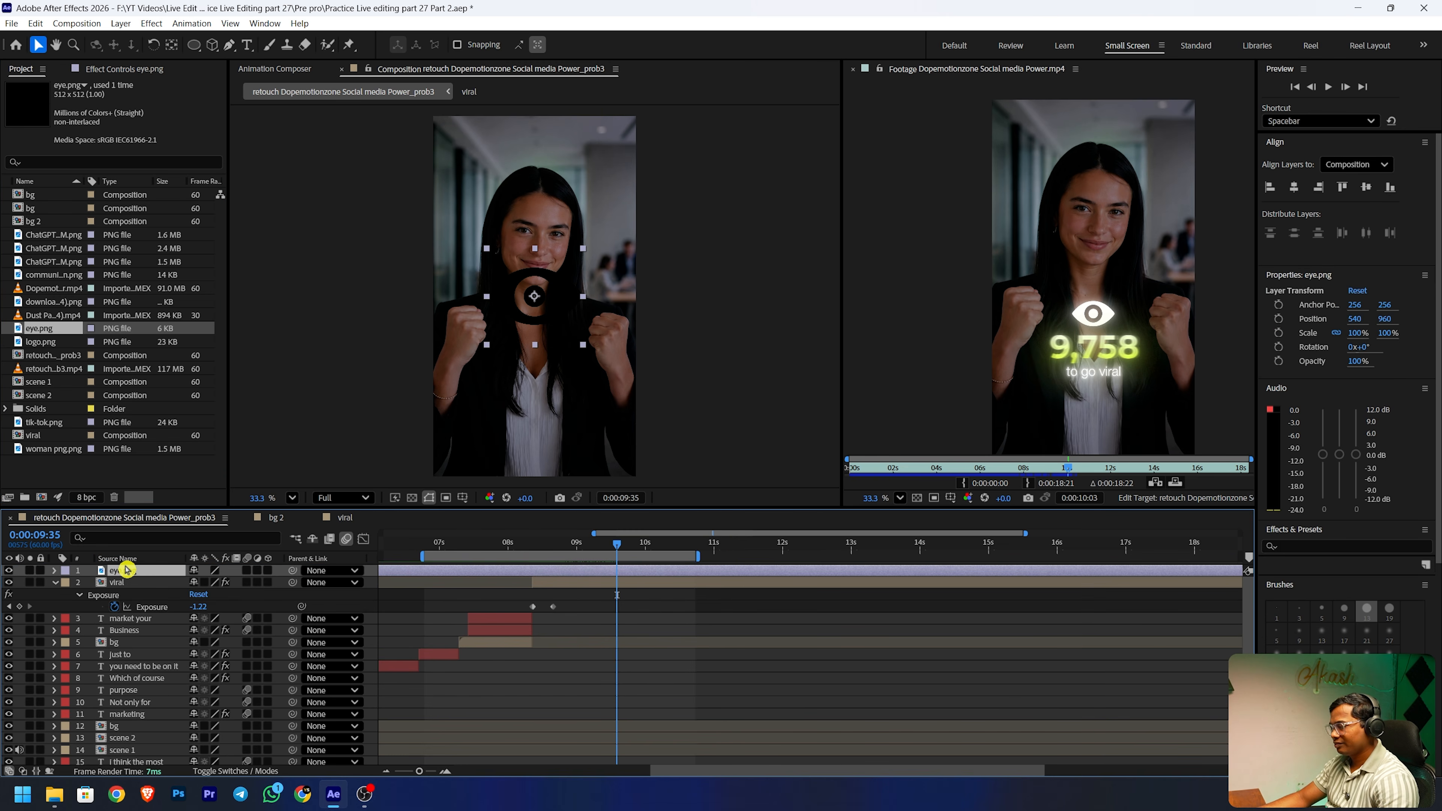
- Apply the Tint effect to the eye.png layer and map black to white
key("ctrl+space")
type("tint")
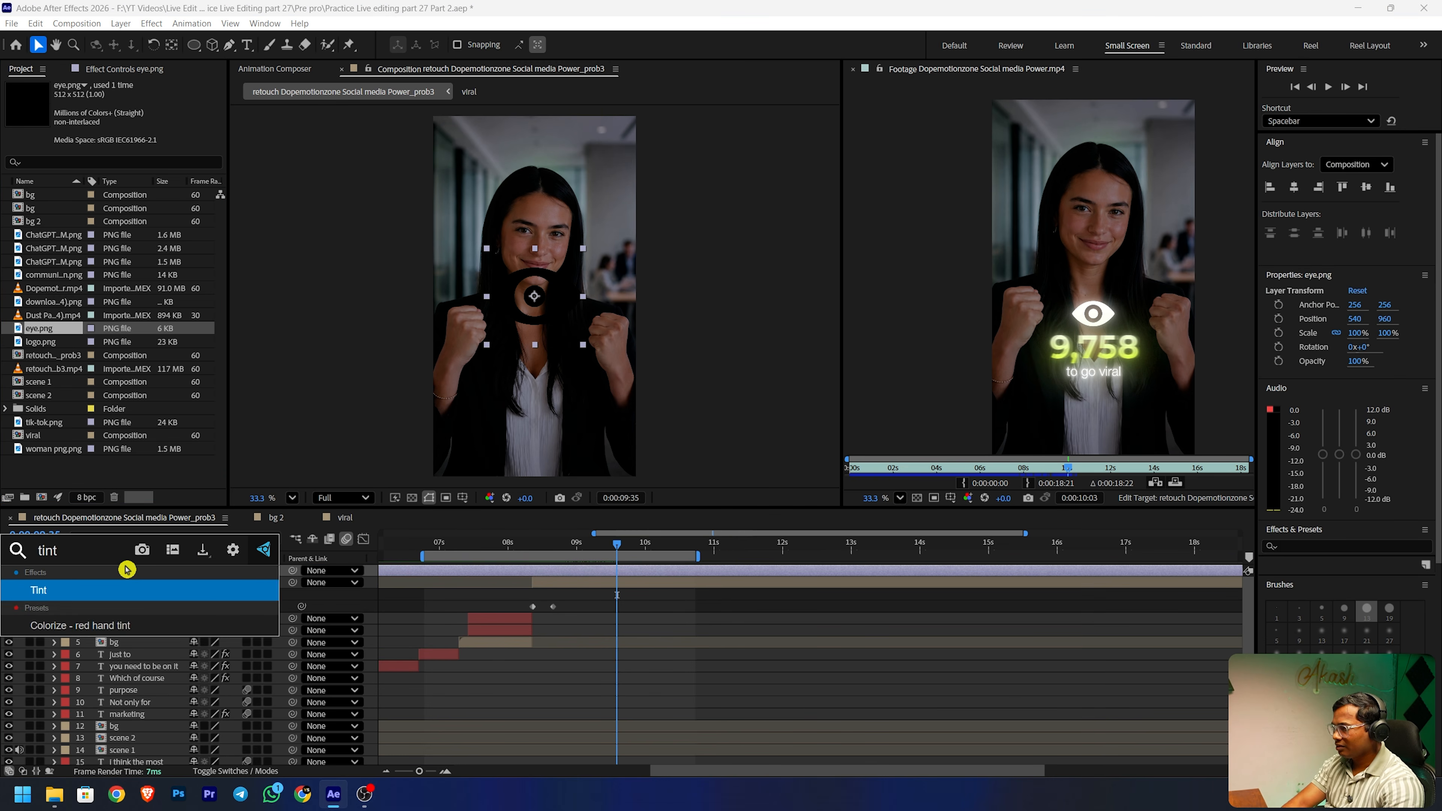
key("Return")
left_click(131, 111)
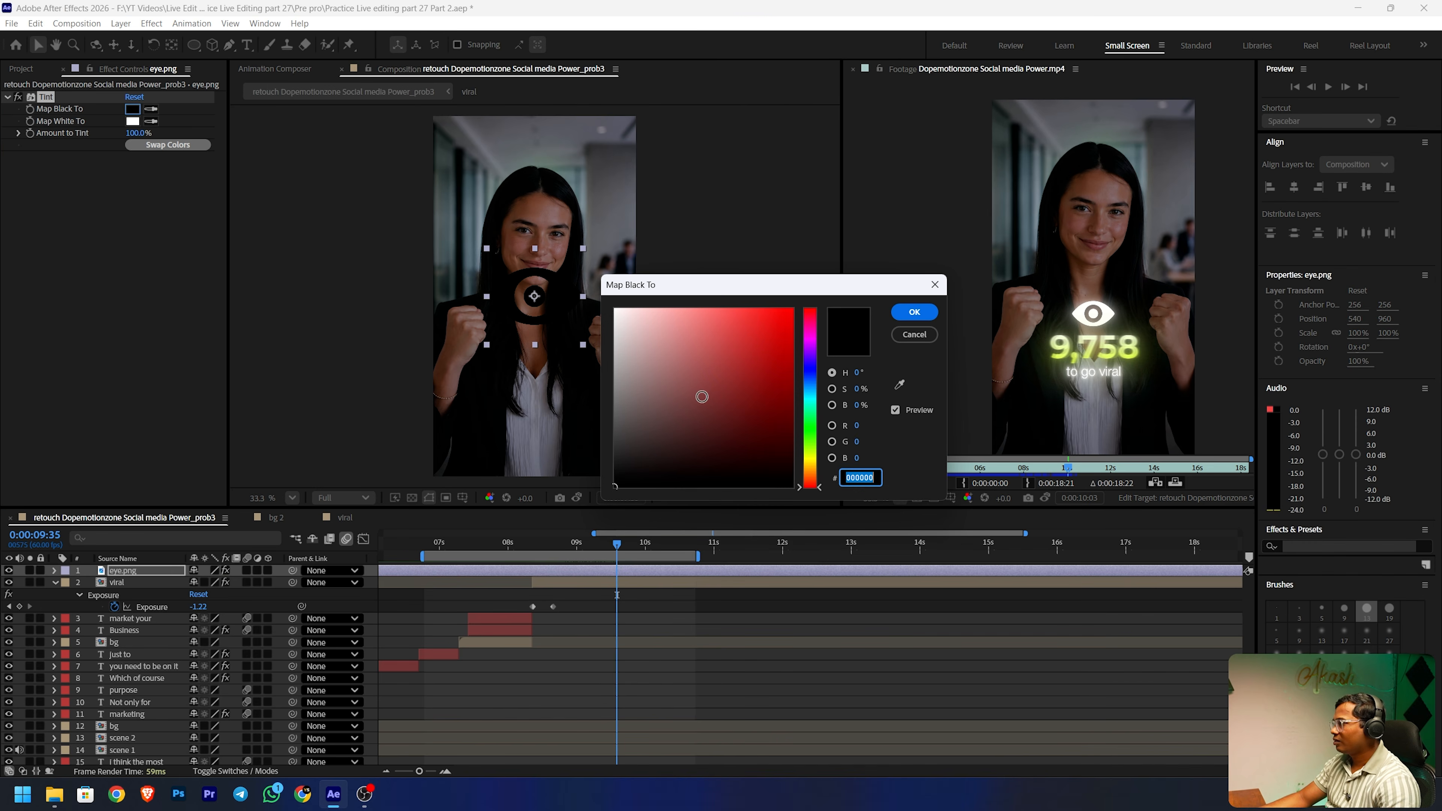
left_click_drag(702, 396, 563, 241)
left_click(931, 315)
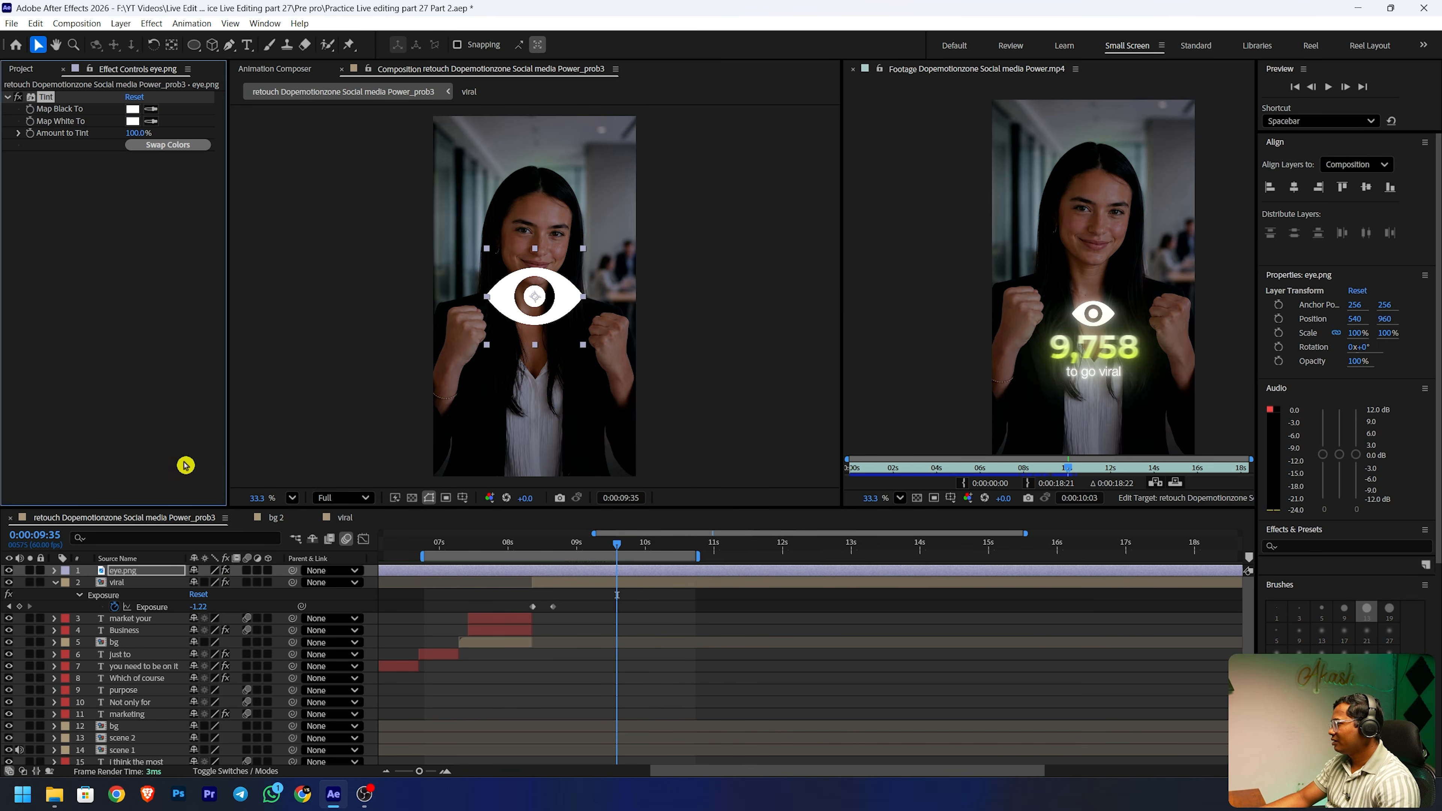
- Scale down the eye icon and position it on the woman's upper chest at 540, 1184
key("s")
mouse_move(216, 585)
left_mouse_down()
mouse_move(187, 596)
mouse_move(239, 582)
left_mouse_up()
key("p")
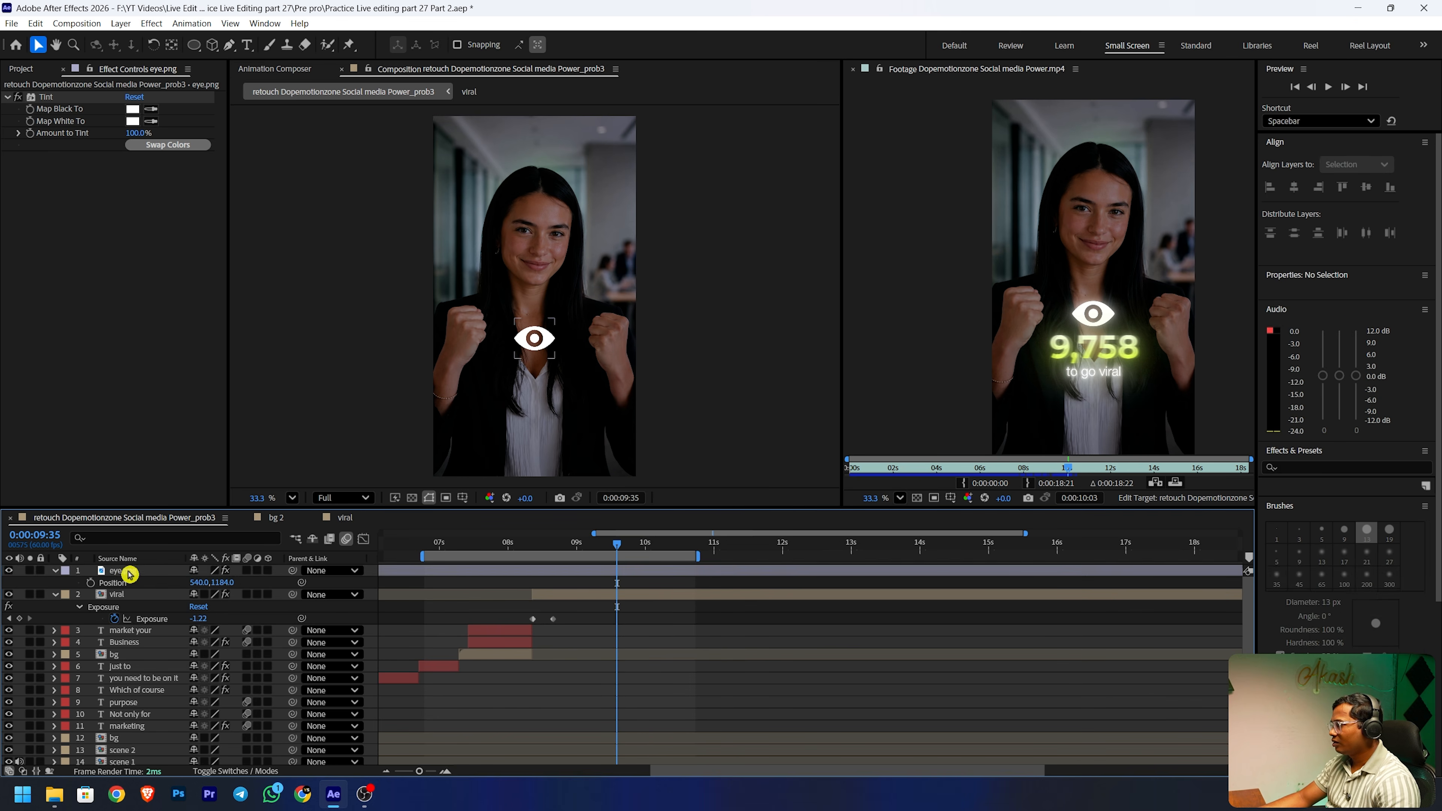
- Create a text layer reading 9999 below the eye icon
left_click(247, 44)
left_click(495, 425)
type("9")
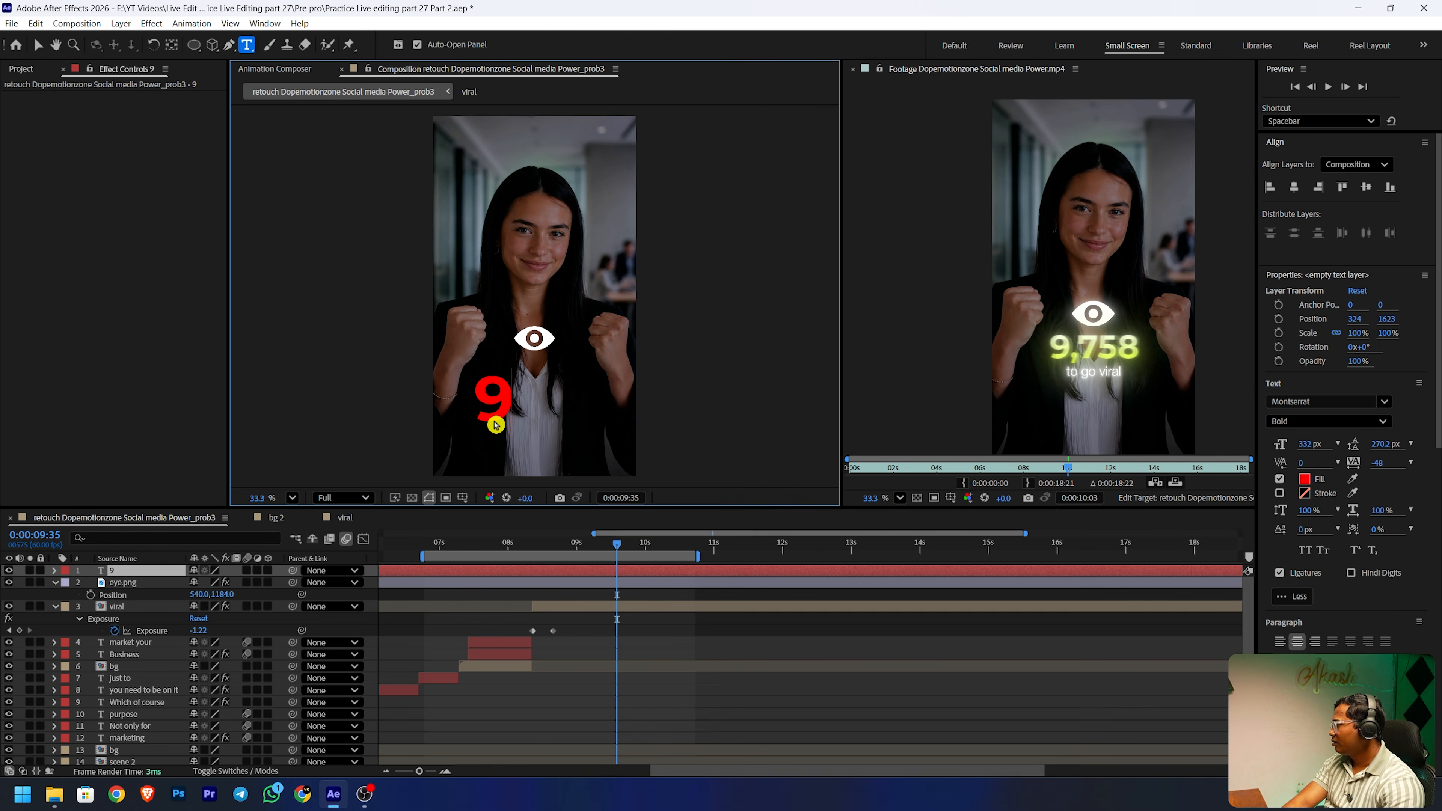
type("999")
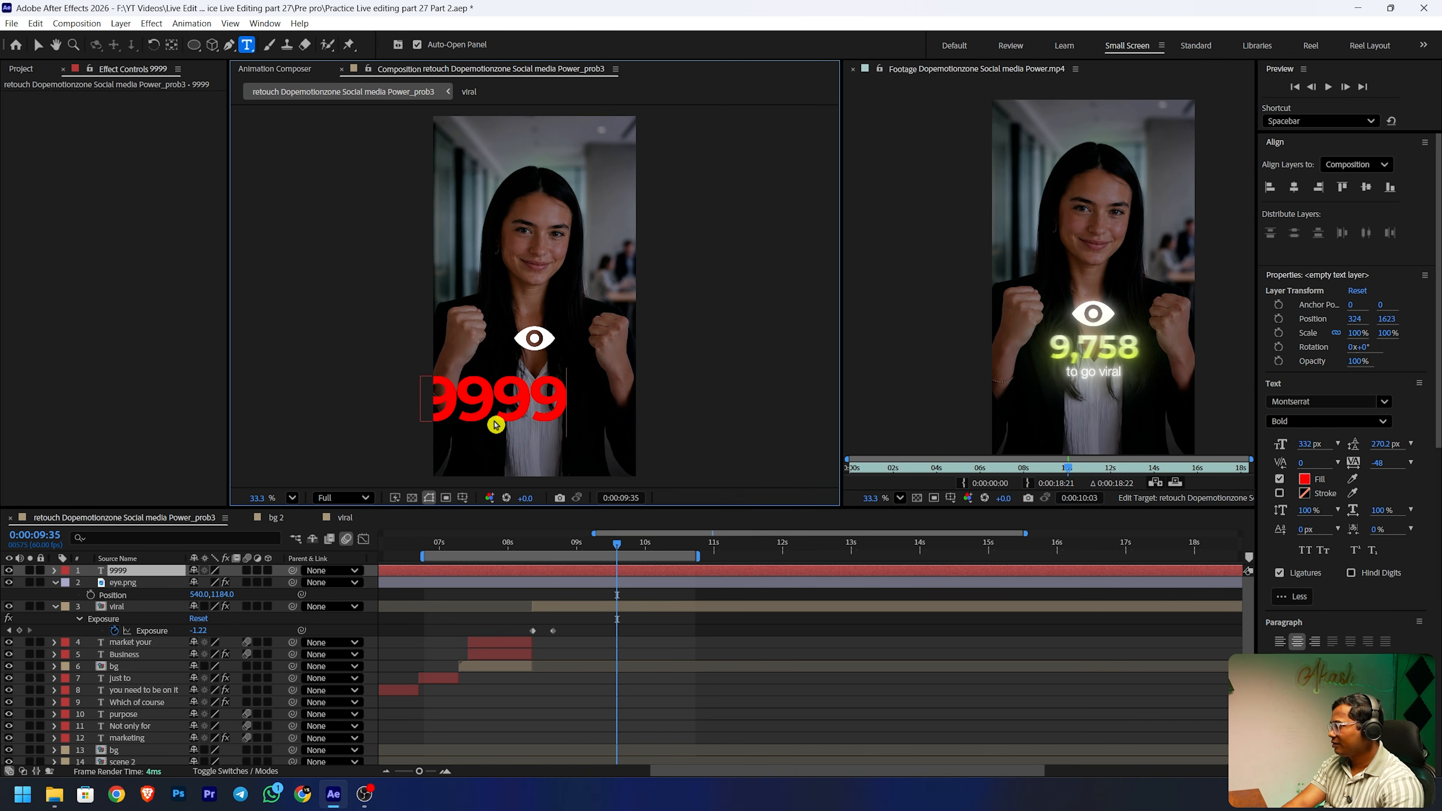
key("ctrl+a")
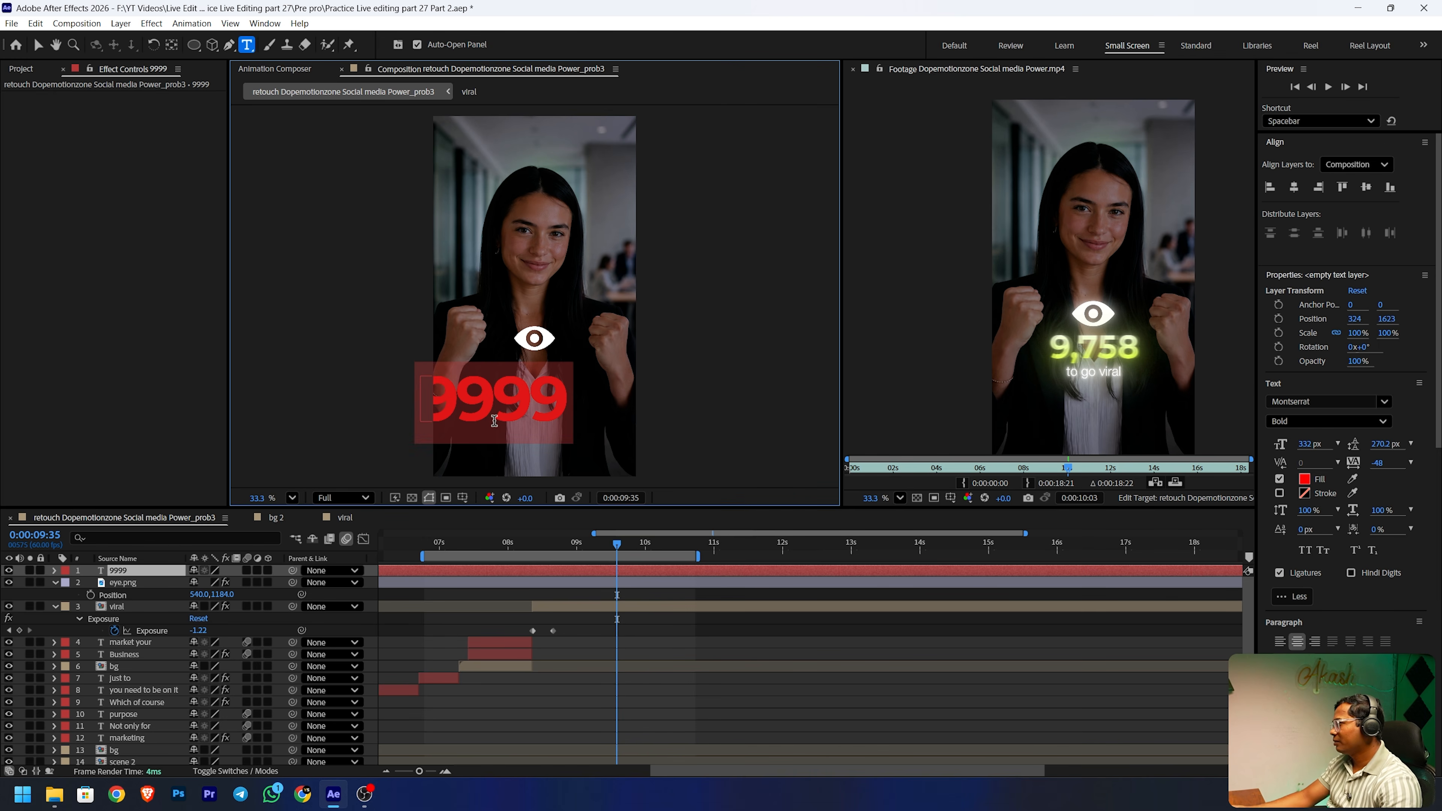
- Apply Gradient Ramp to the 9999 text layer and set its end color to lime green B2FF00
left_click(158, 575)
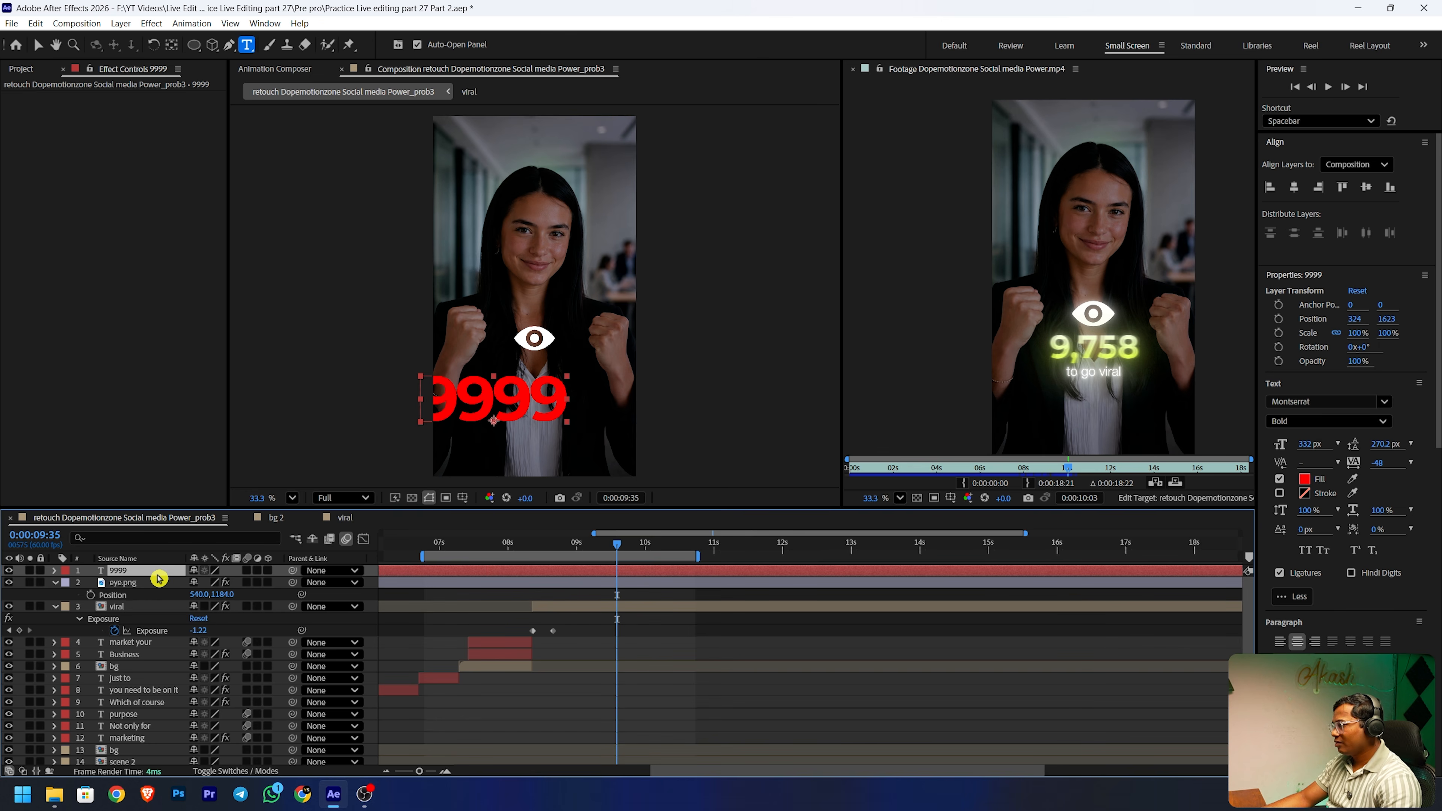
key("ctrl+space")
type("gra")
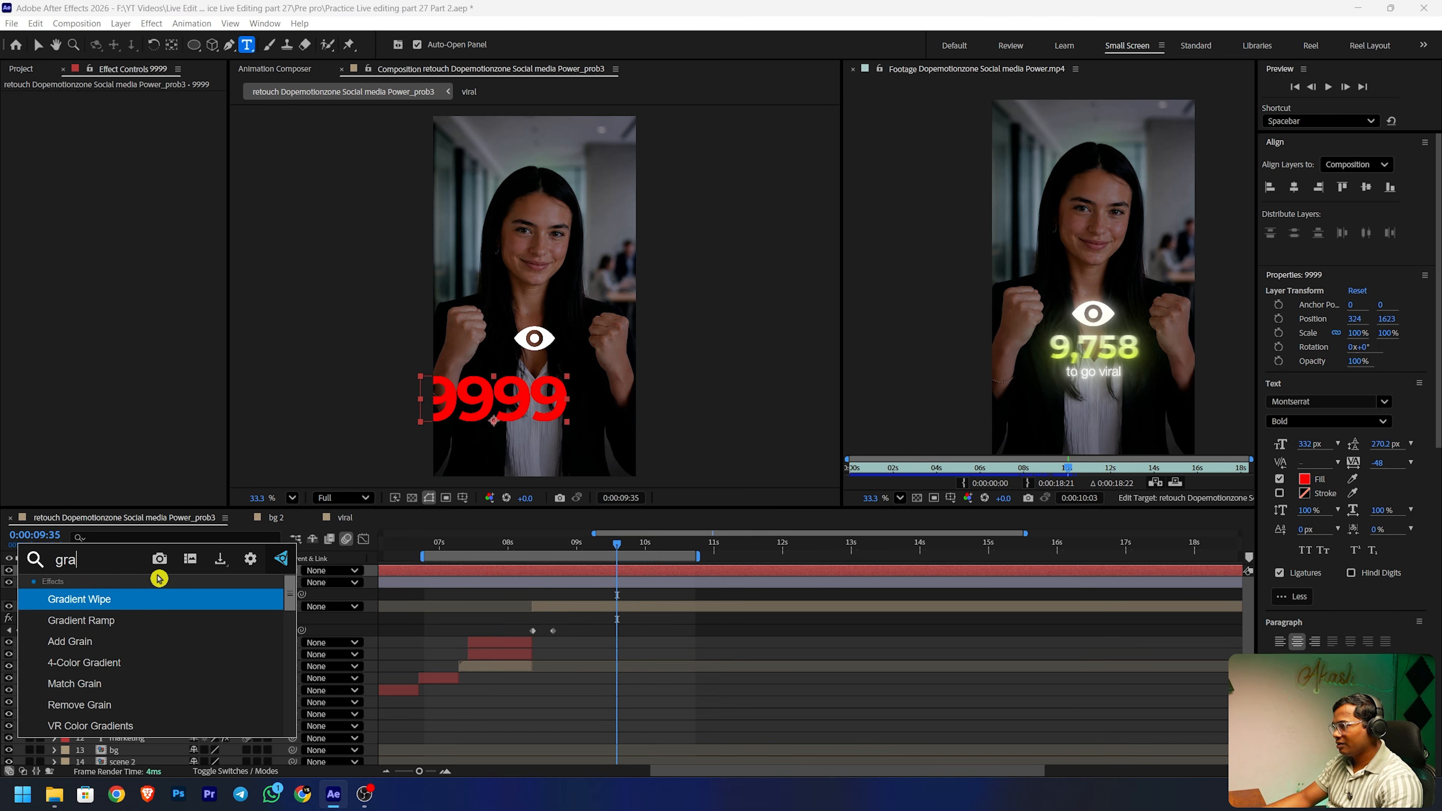
left_click(130, 634)
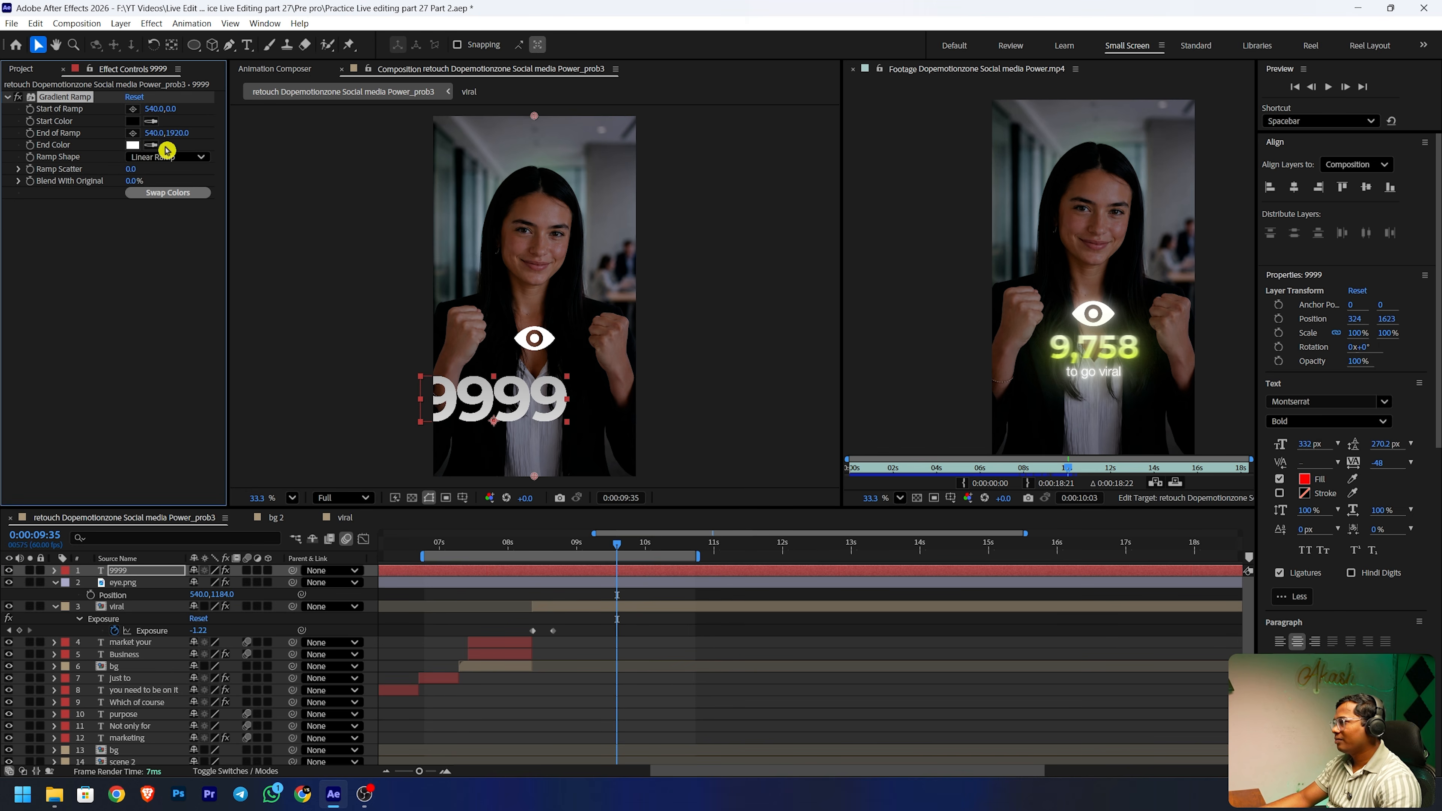
left_click(132, 145)
left_click(809, 446)
left_click_drag(777, 364, 907, 238)
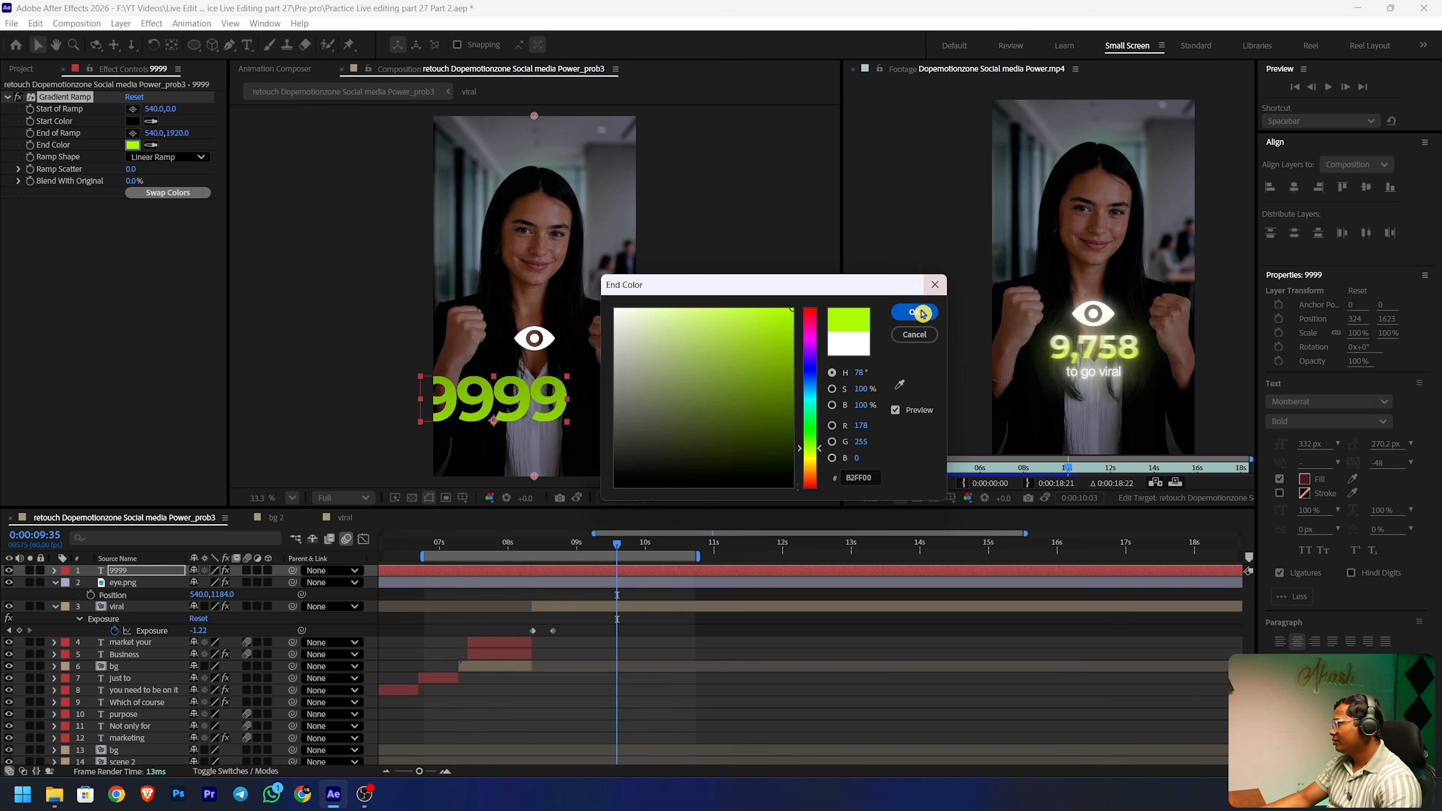
left_click(921, 314)
- Set the Gradient Ramp's start color to white
left_click(133, 121)
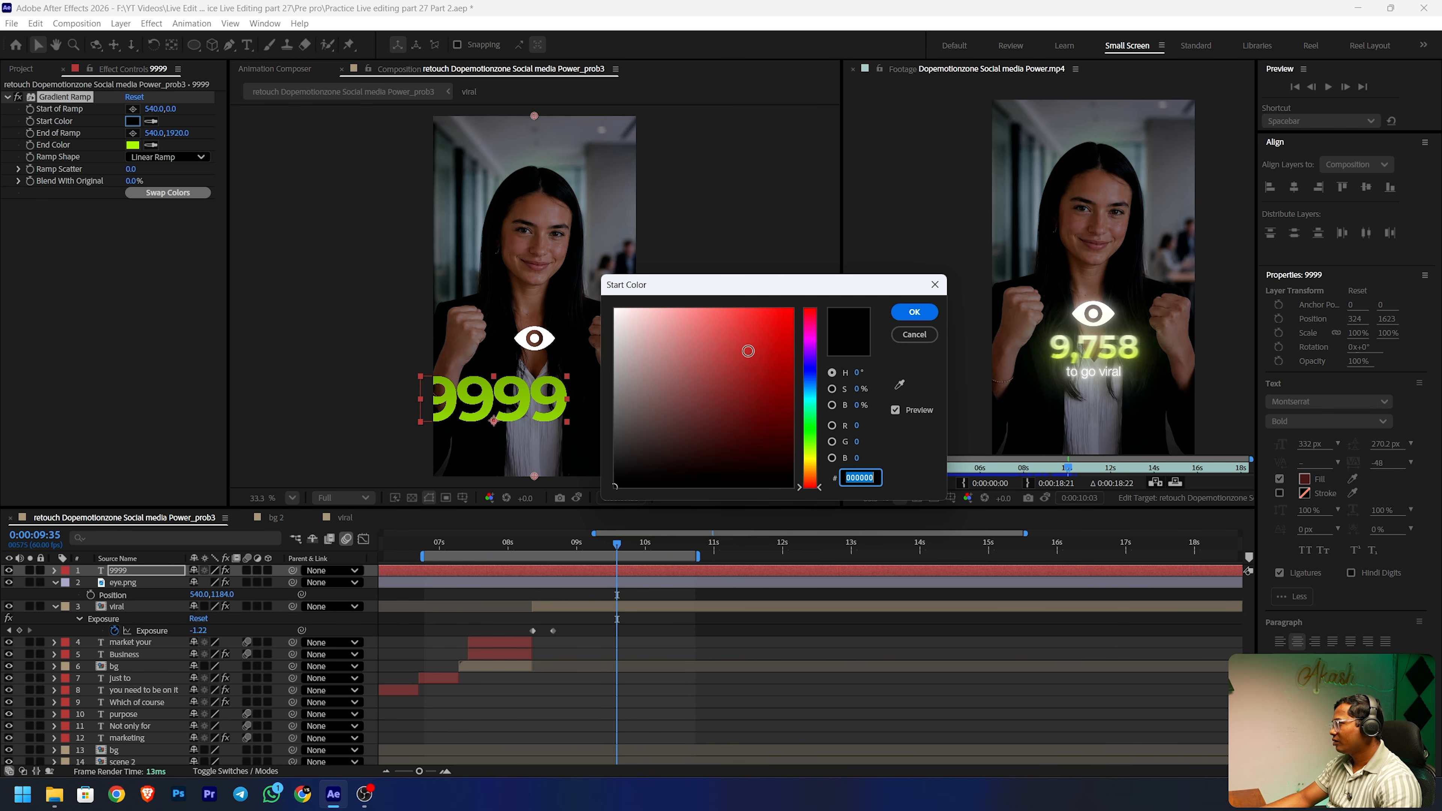
left_click_drag(746, 345, 616, 309)
left_click(918, 313)
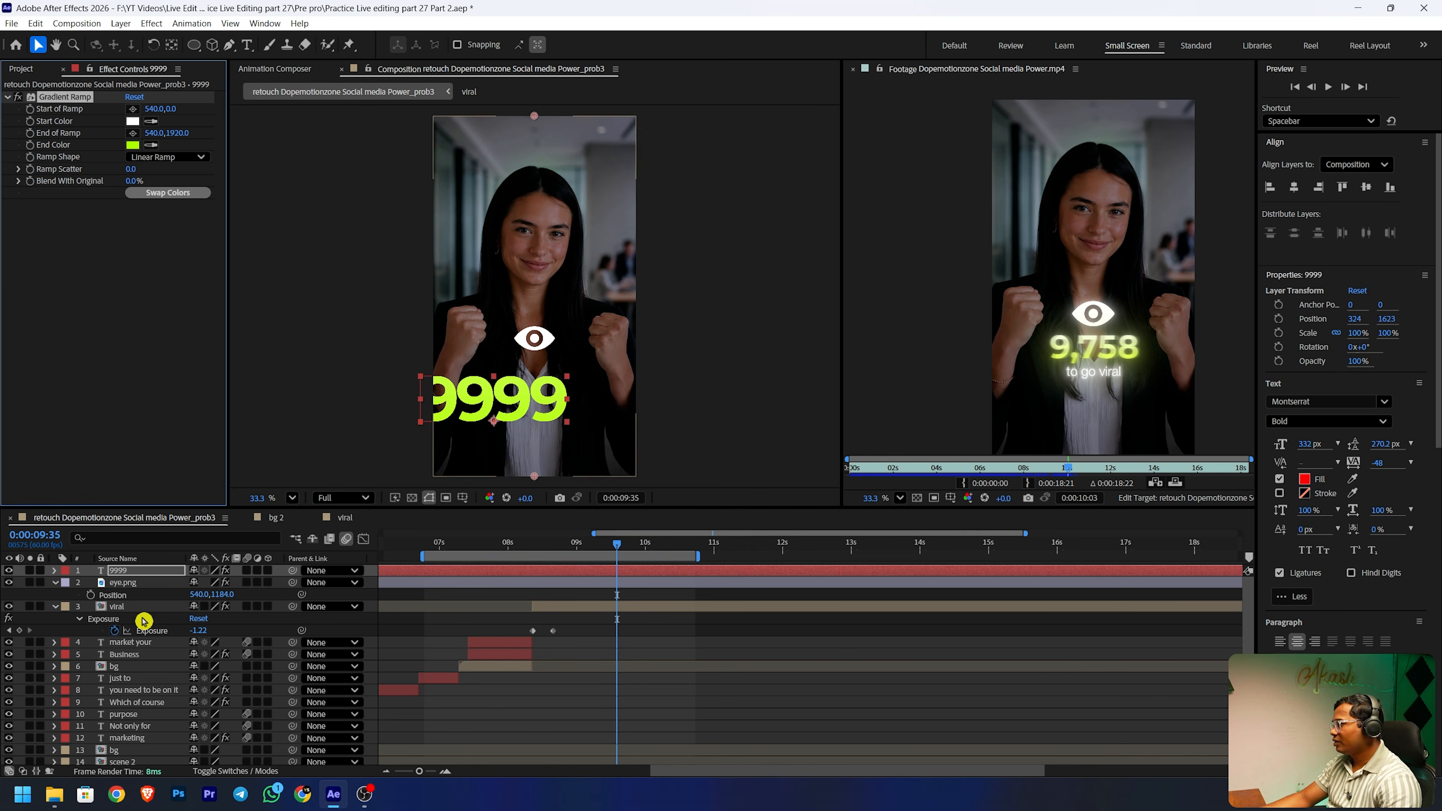
- Center the 9999 text horizontally and move the ramp's start to about 534, 1350 and its end to about 543, 1680
left_click(1293, 187)
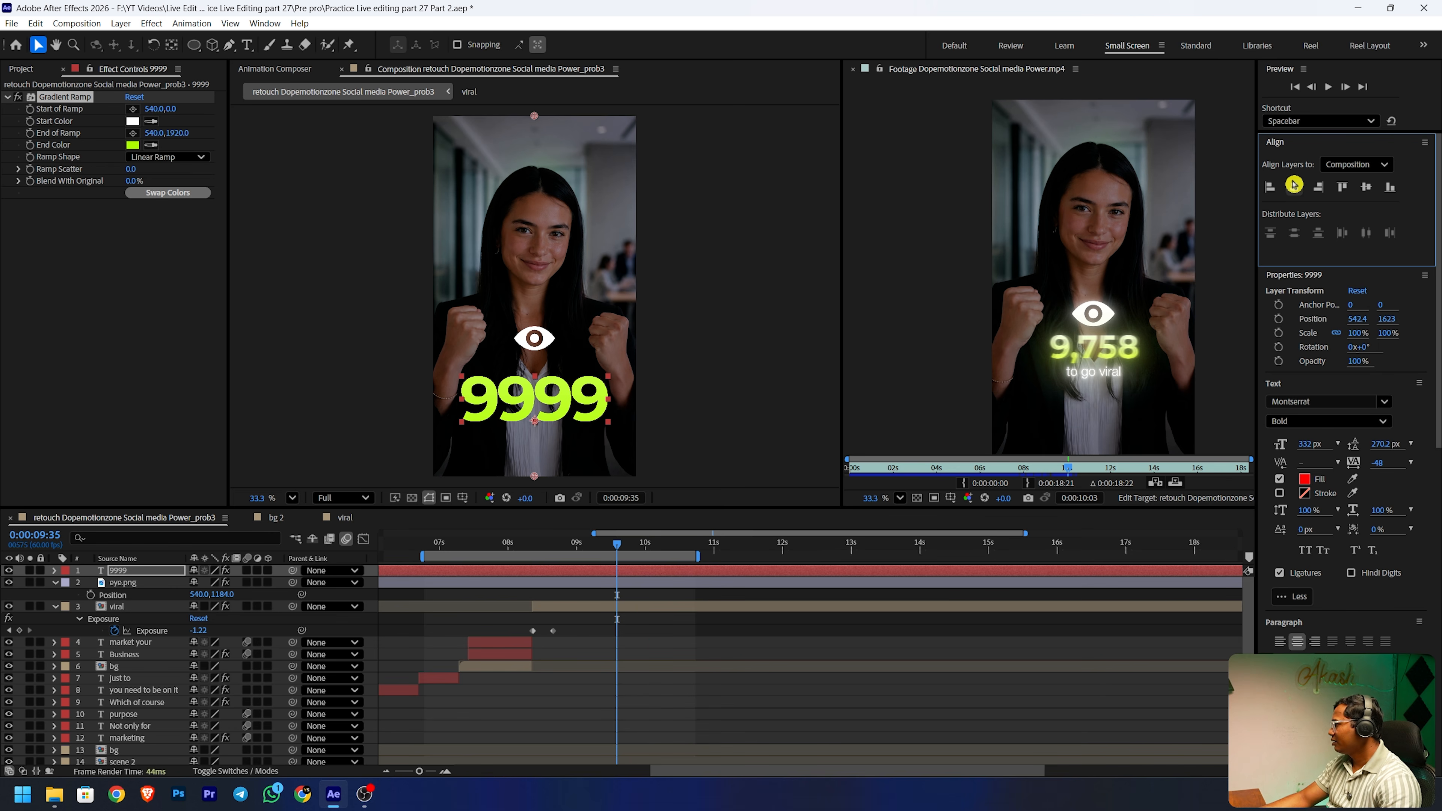
left_click_drag(535, 120, 535, 379)
left_click_drag(535, 477, 537, 437)
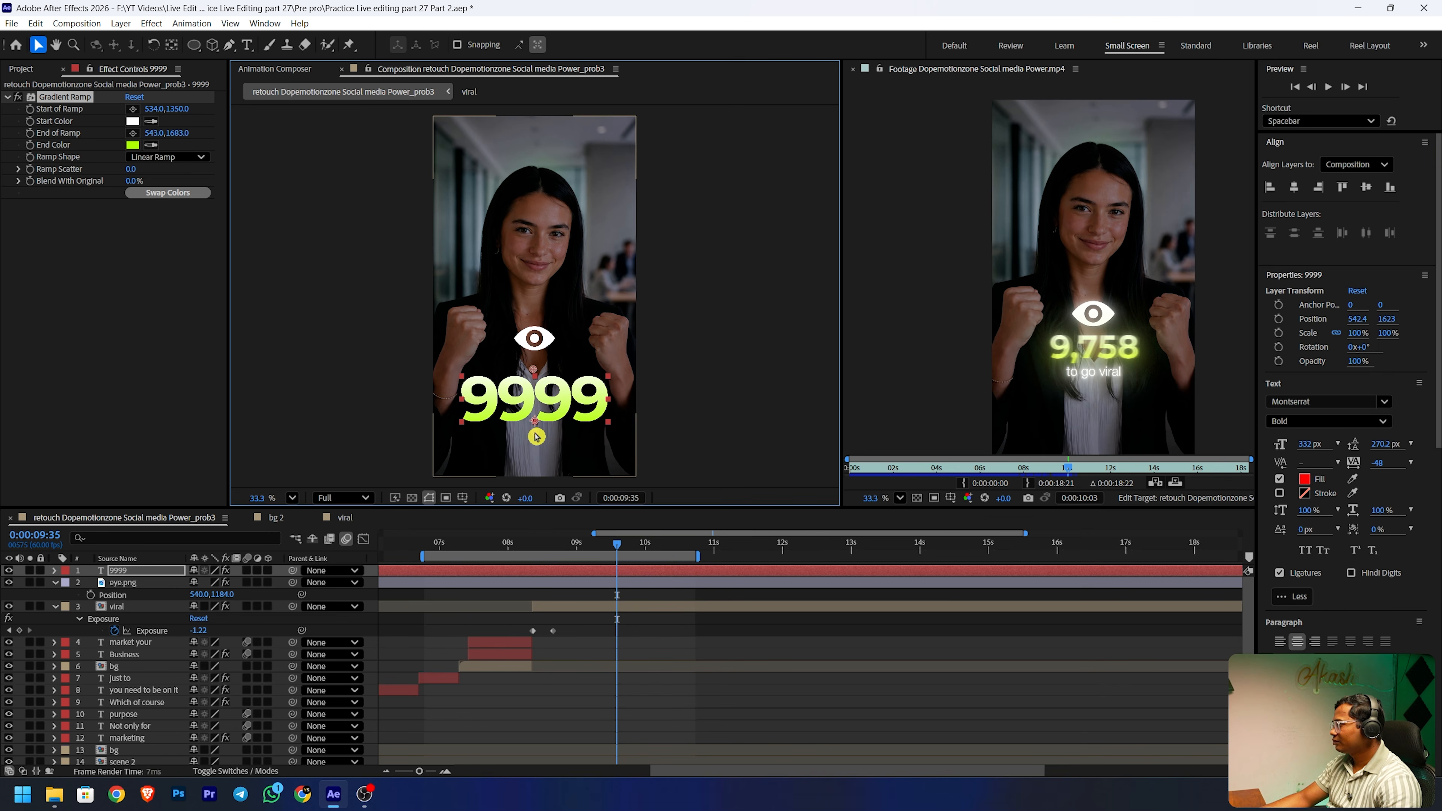
- Apply Deep Glow 2 to the 9999 text layer and set its exposure to 0.2
key("ctrl+space")
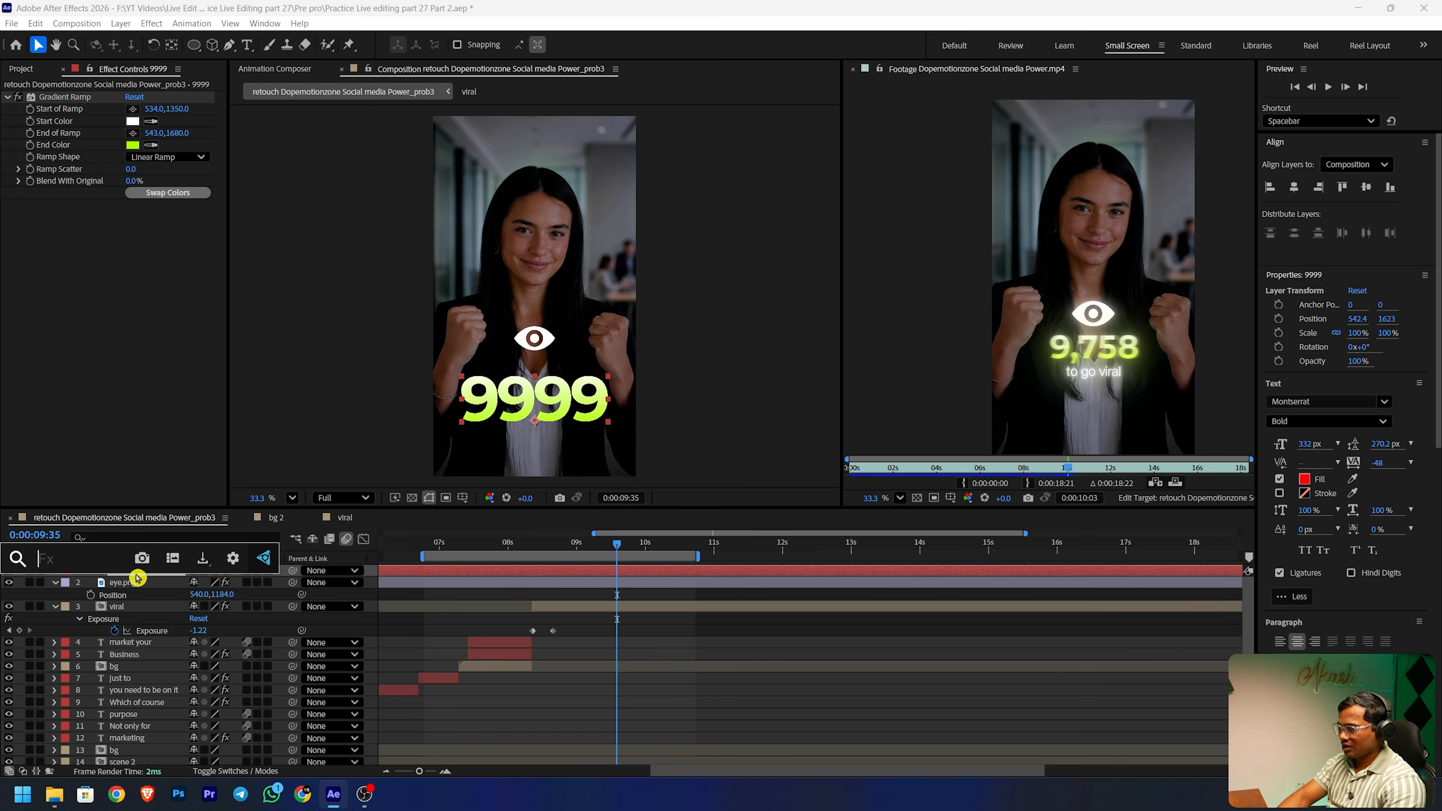
type("dee")
key("Return")
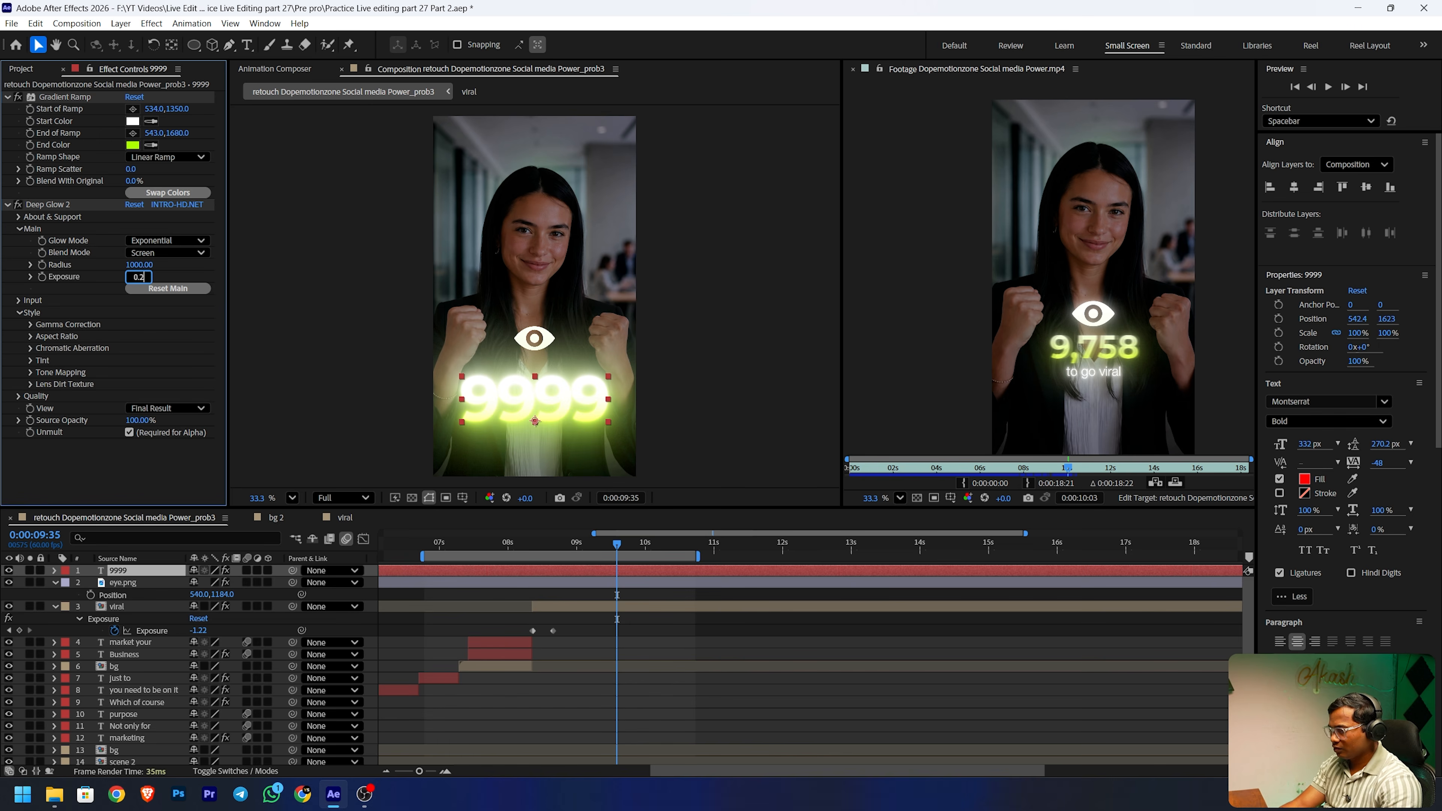
type("0.2")
key("Return")
- Set the Deep Glow radius on the 9999 text to 500, keeping the Screen blend mode
left_click(151, 253)
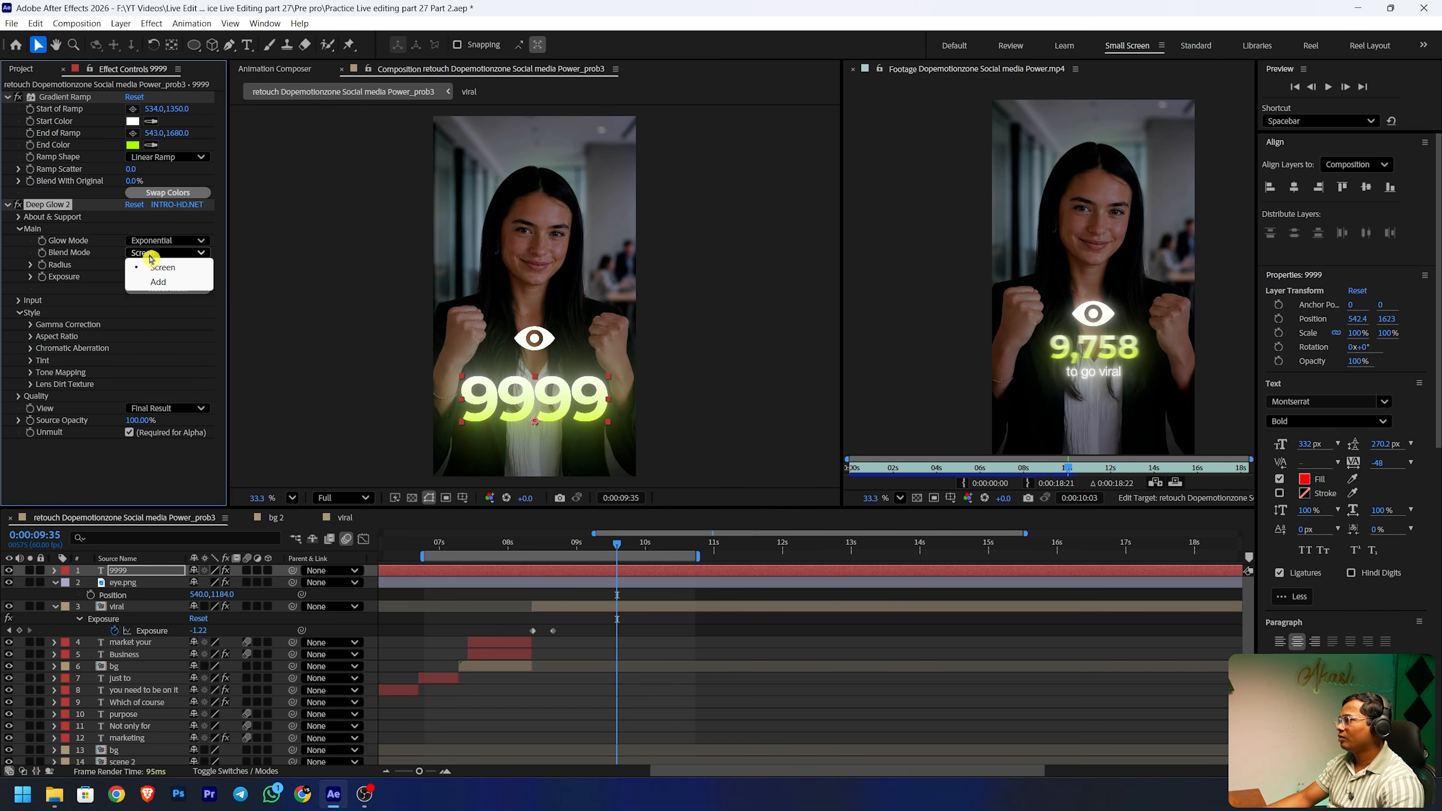
left_click(110, 264)
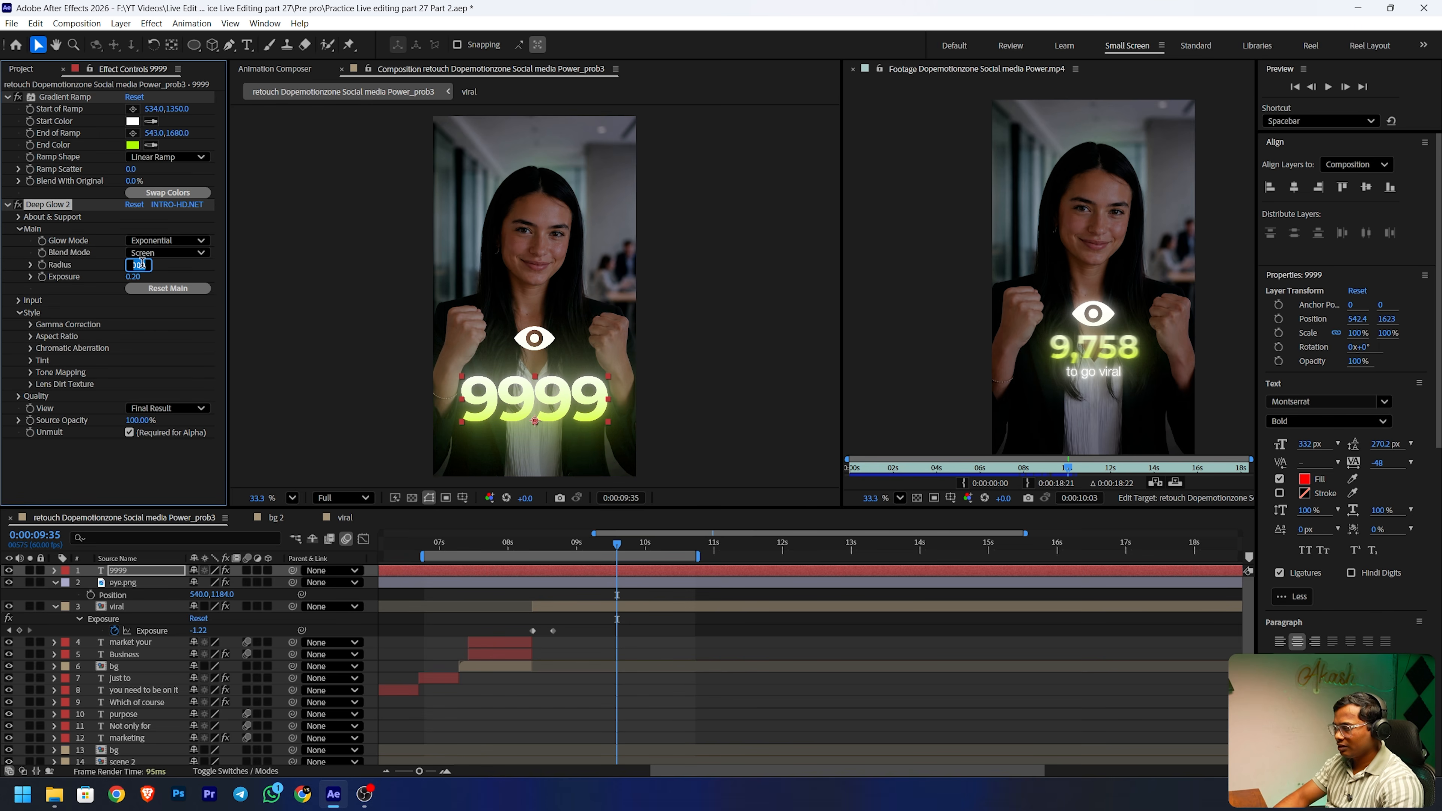
type("500")
key("Return")
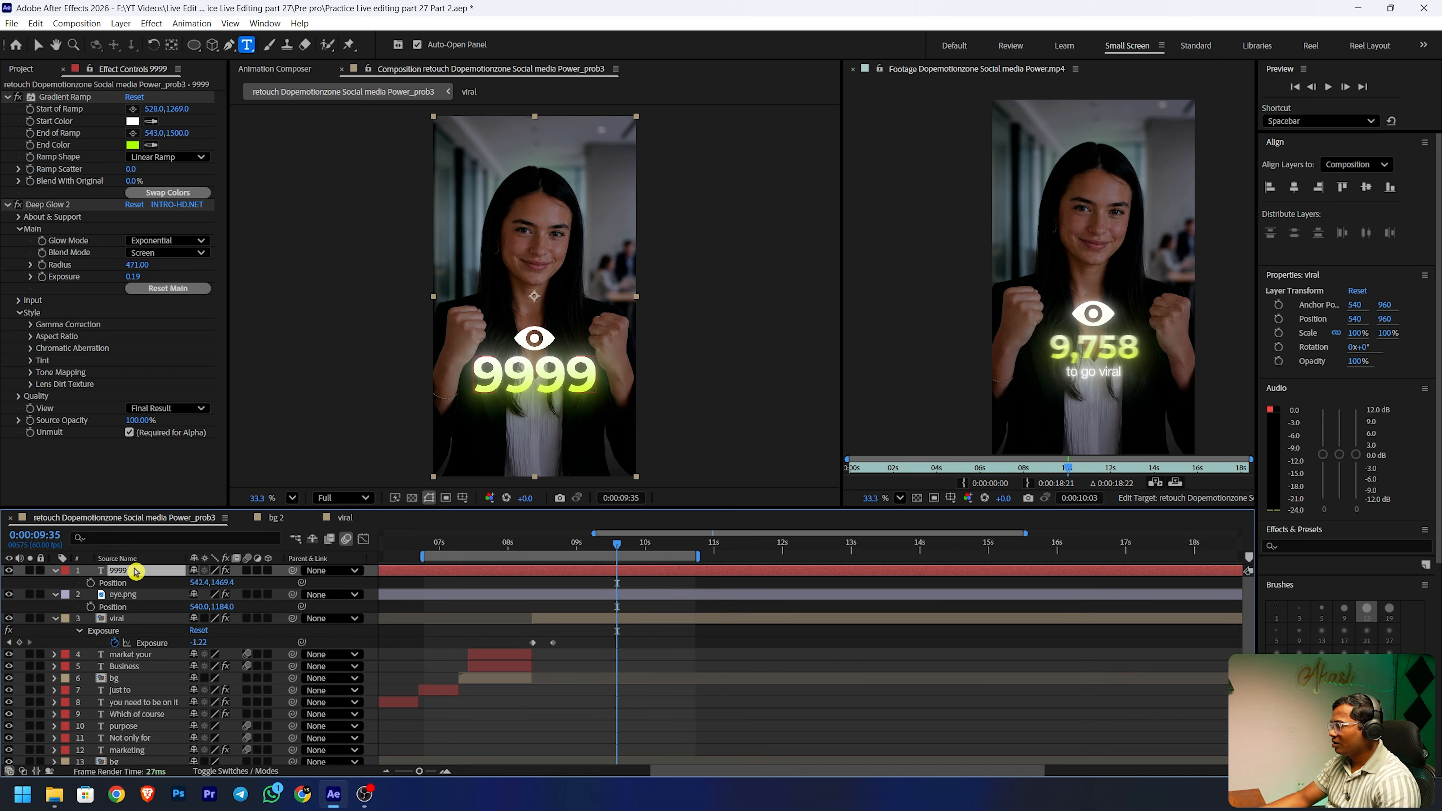
- Add a Slider Control effect to the 9999 text layer and reveal the layer's Source Text property
left_click(128, 589)
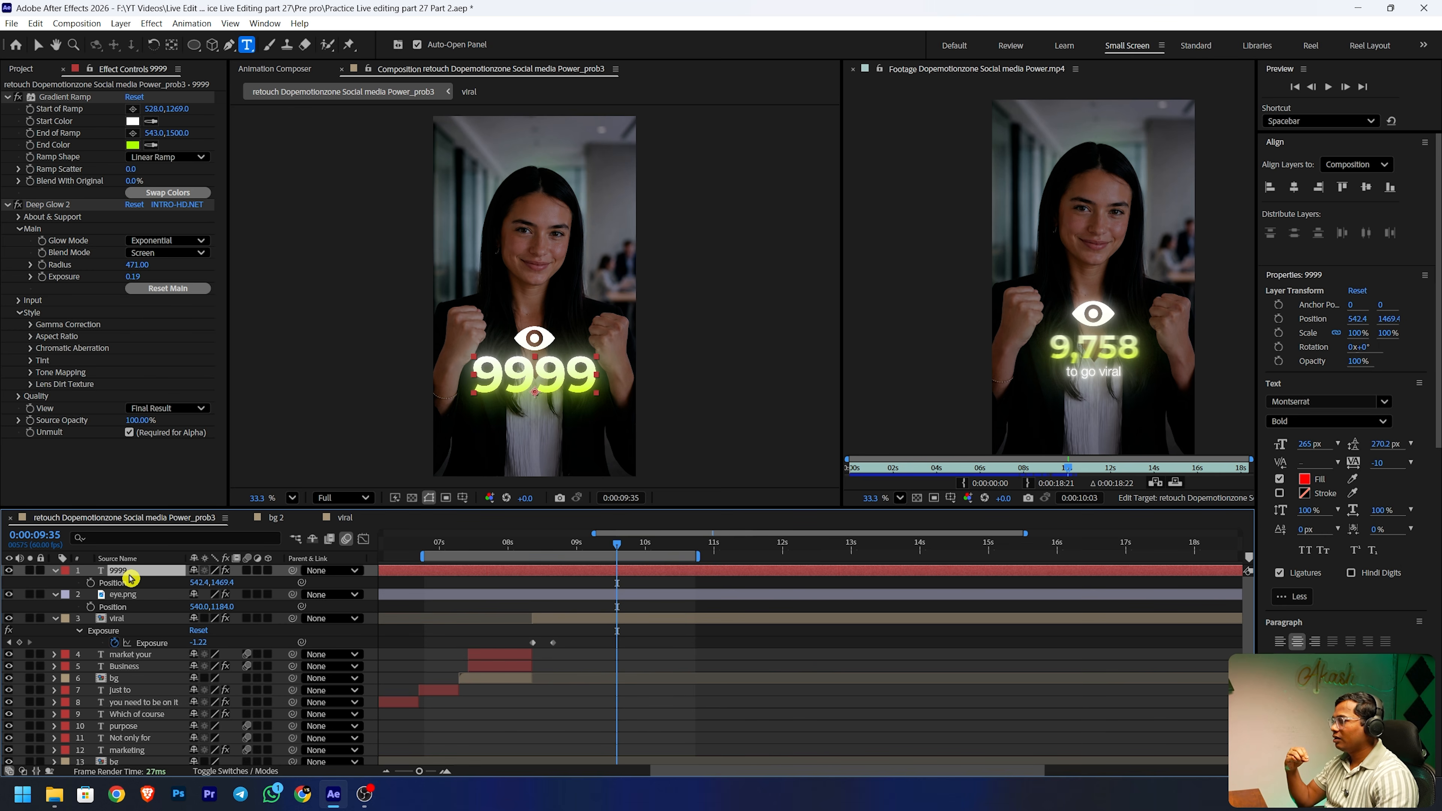
key("ctrl+space")
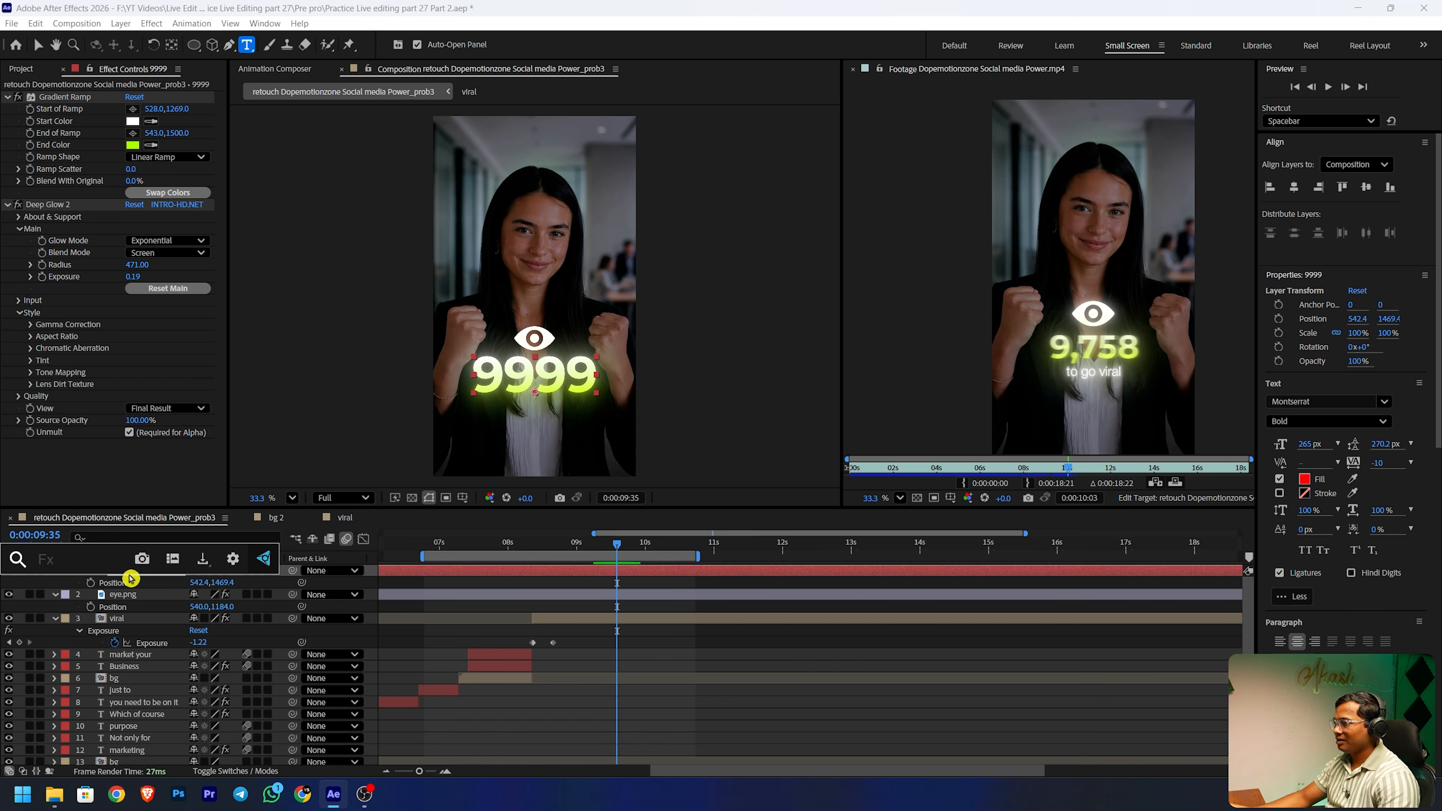
type("slide")
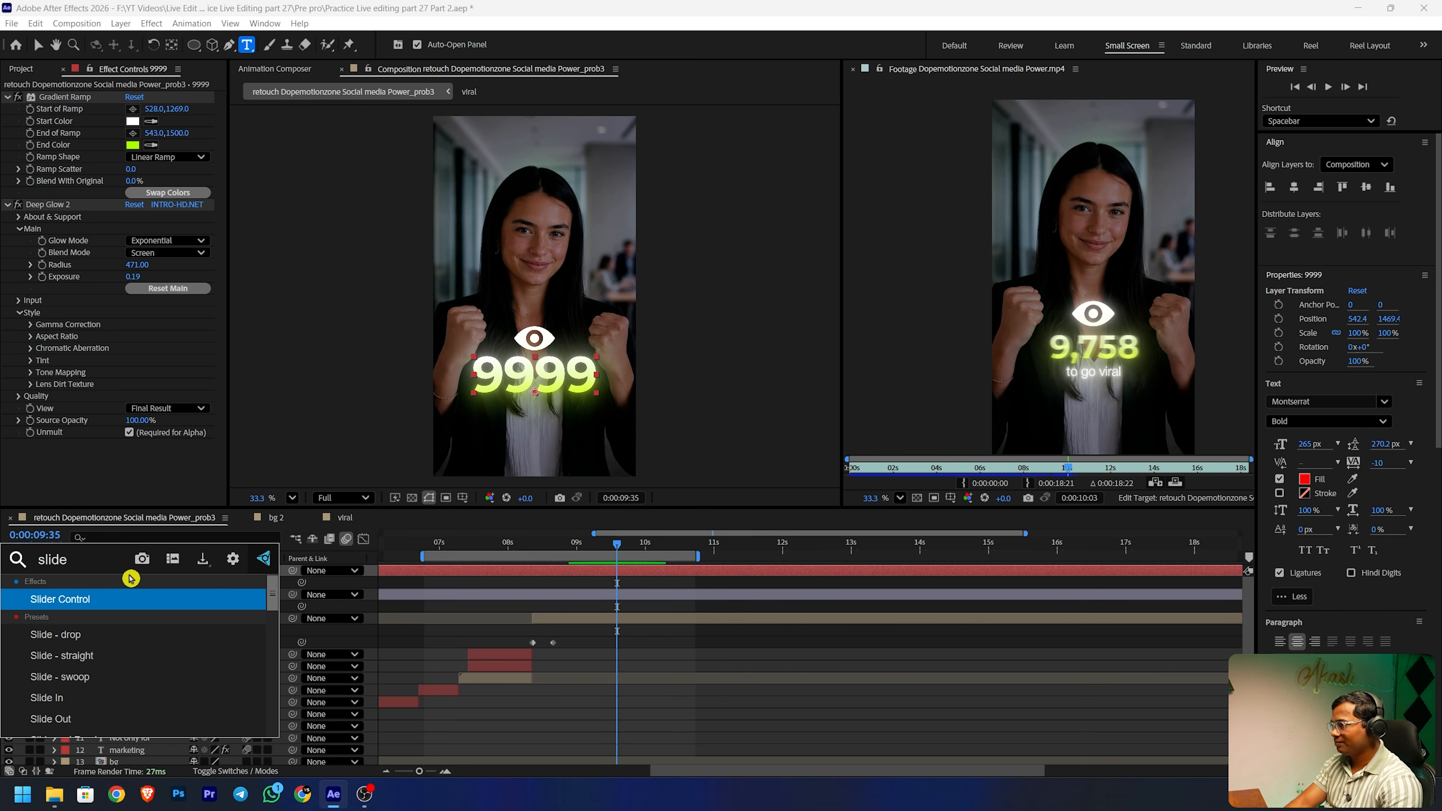
key("Return")
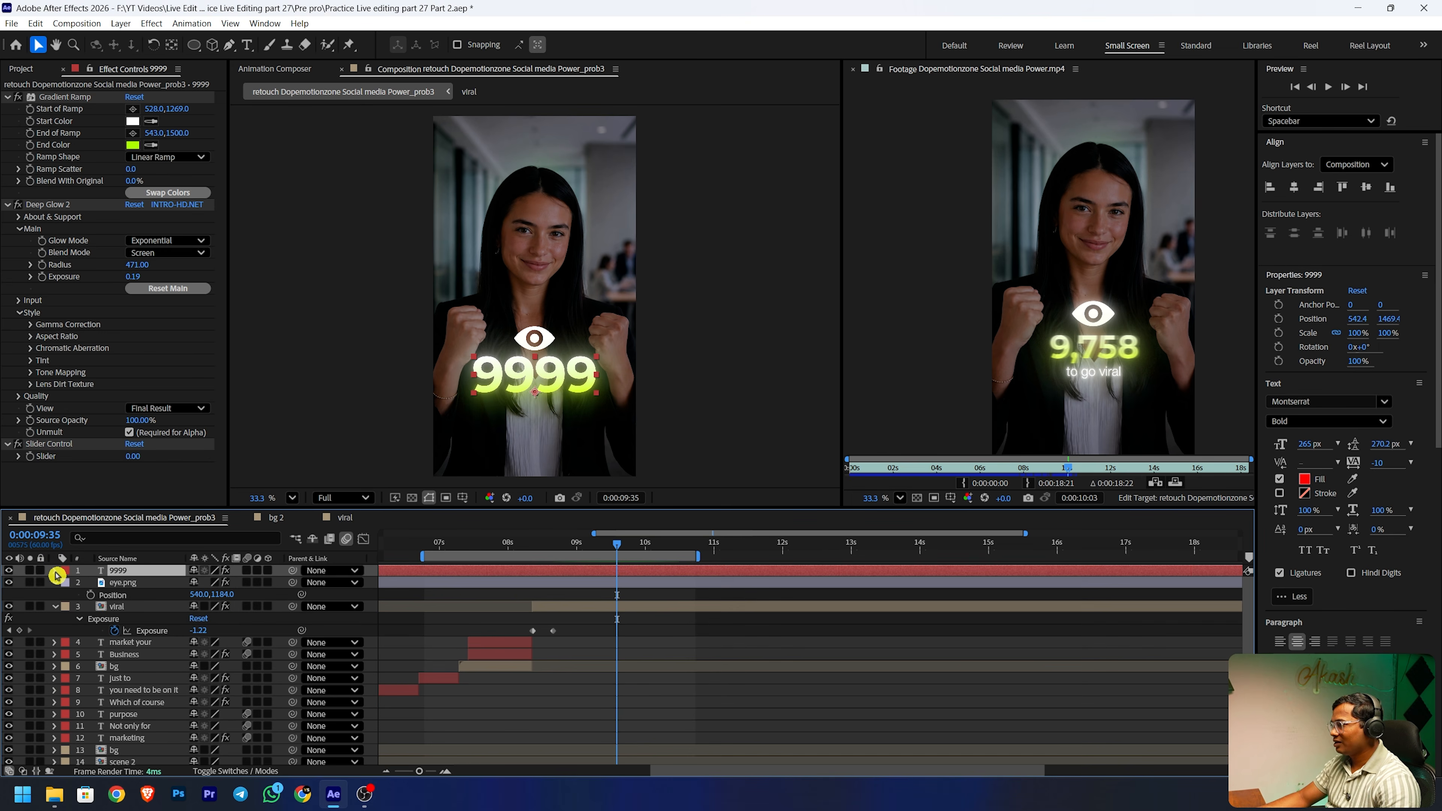
left_click(55, 571)
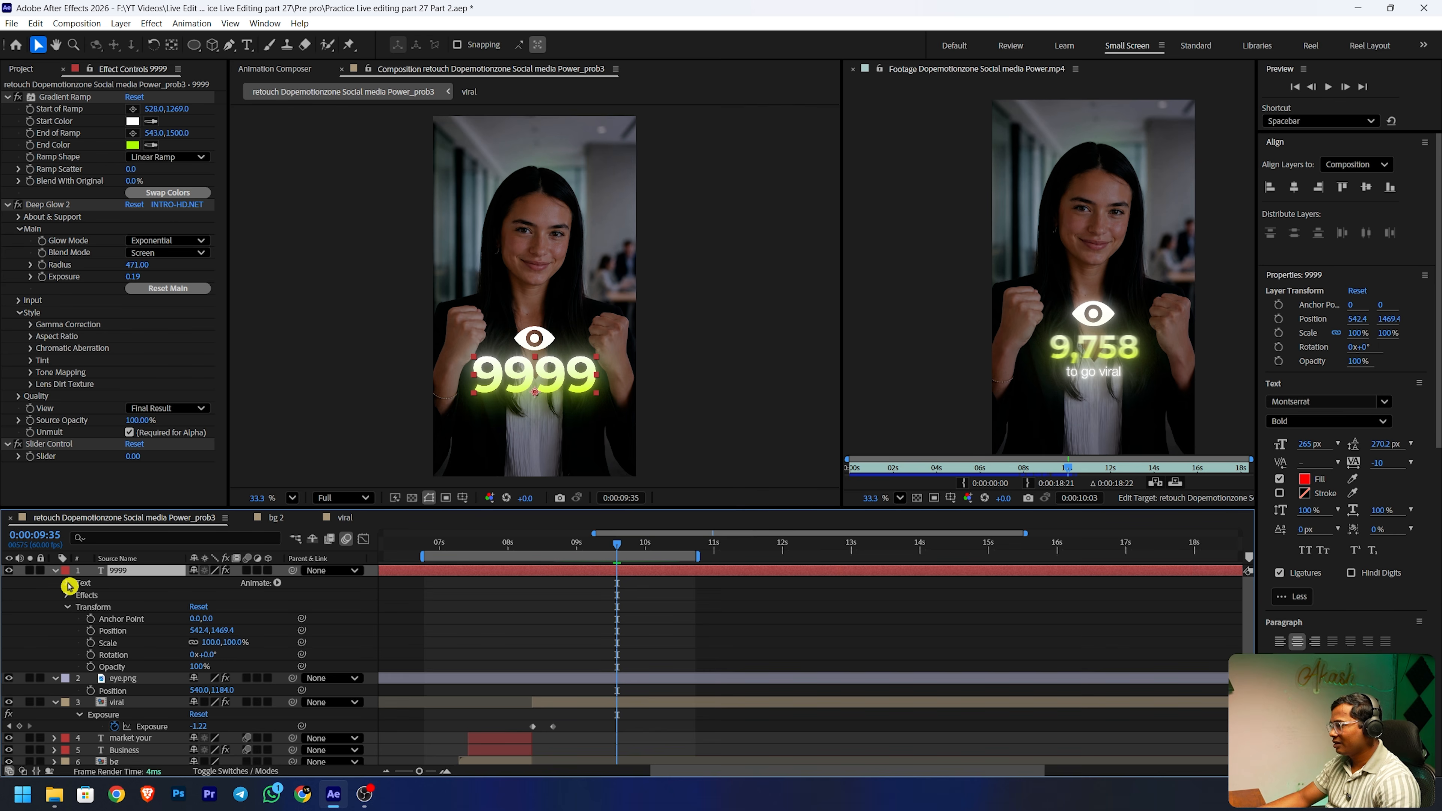
left_click(67, 583)
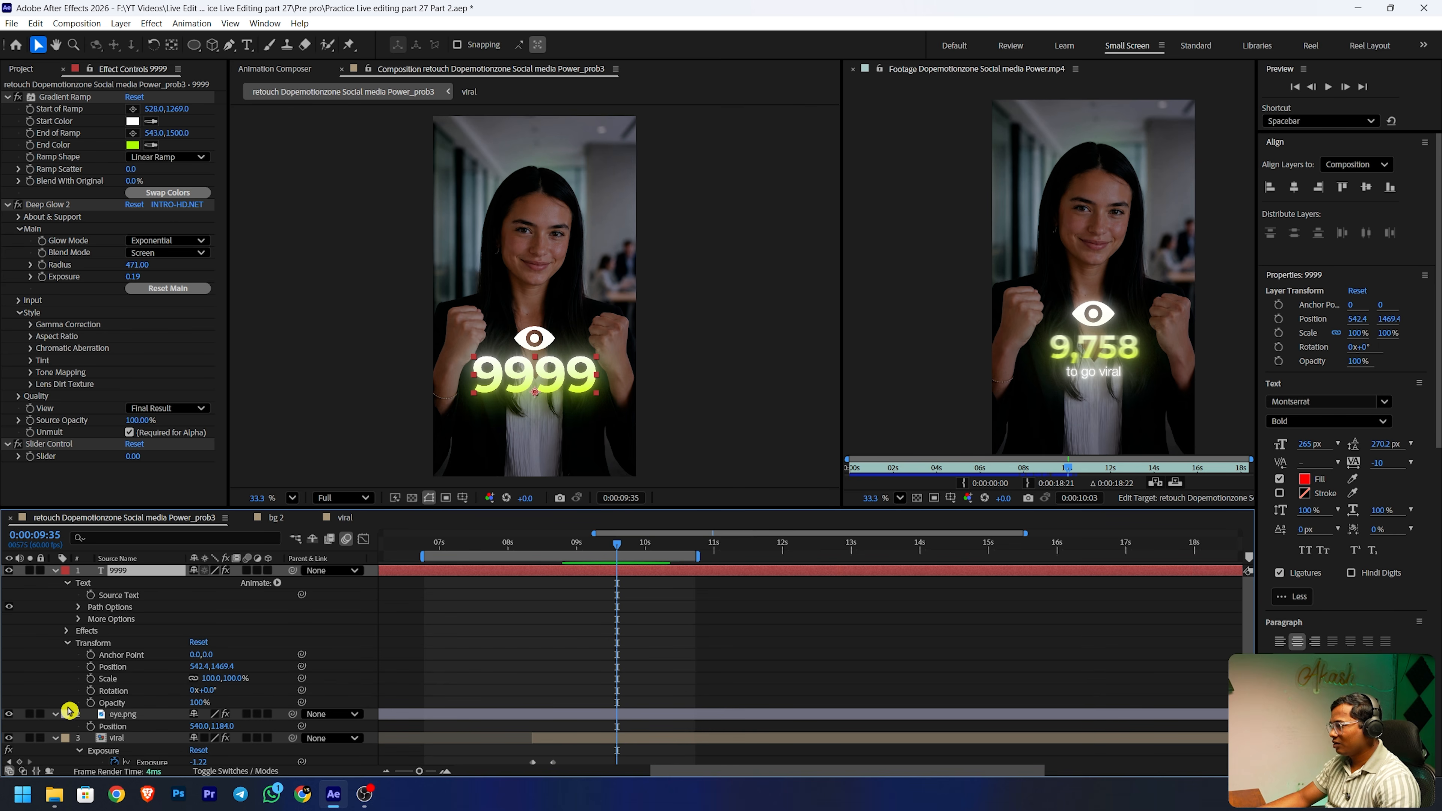
- Link the 9999 layer's Source Text property to its Slider Control's Slider value
left_click(67, 631)
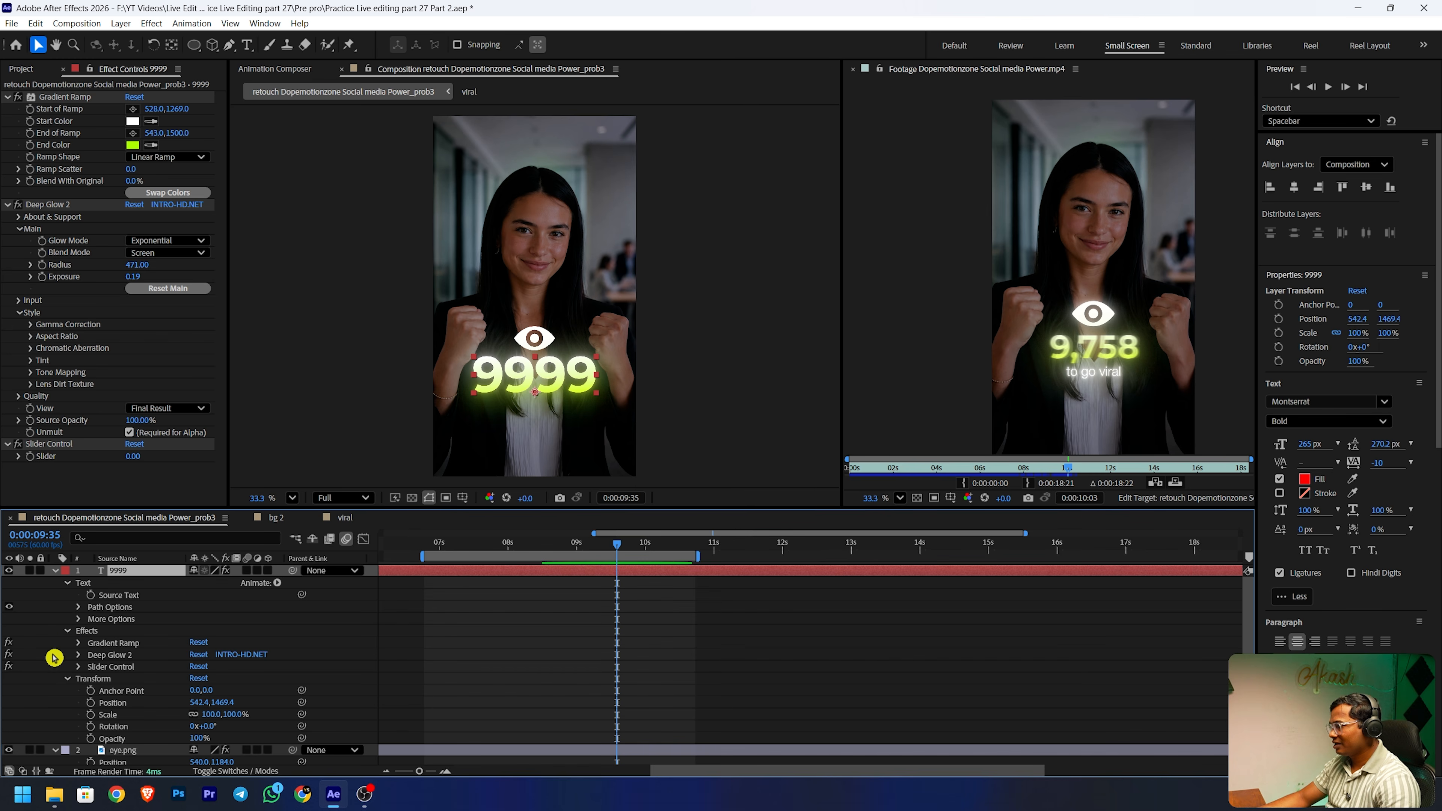
left_click(80, 667)
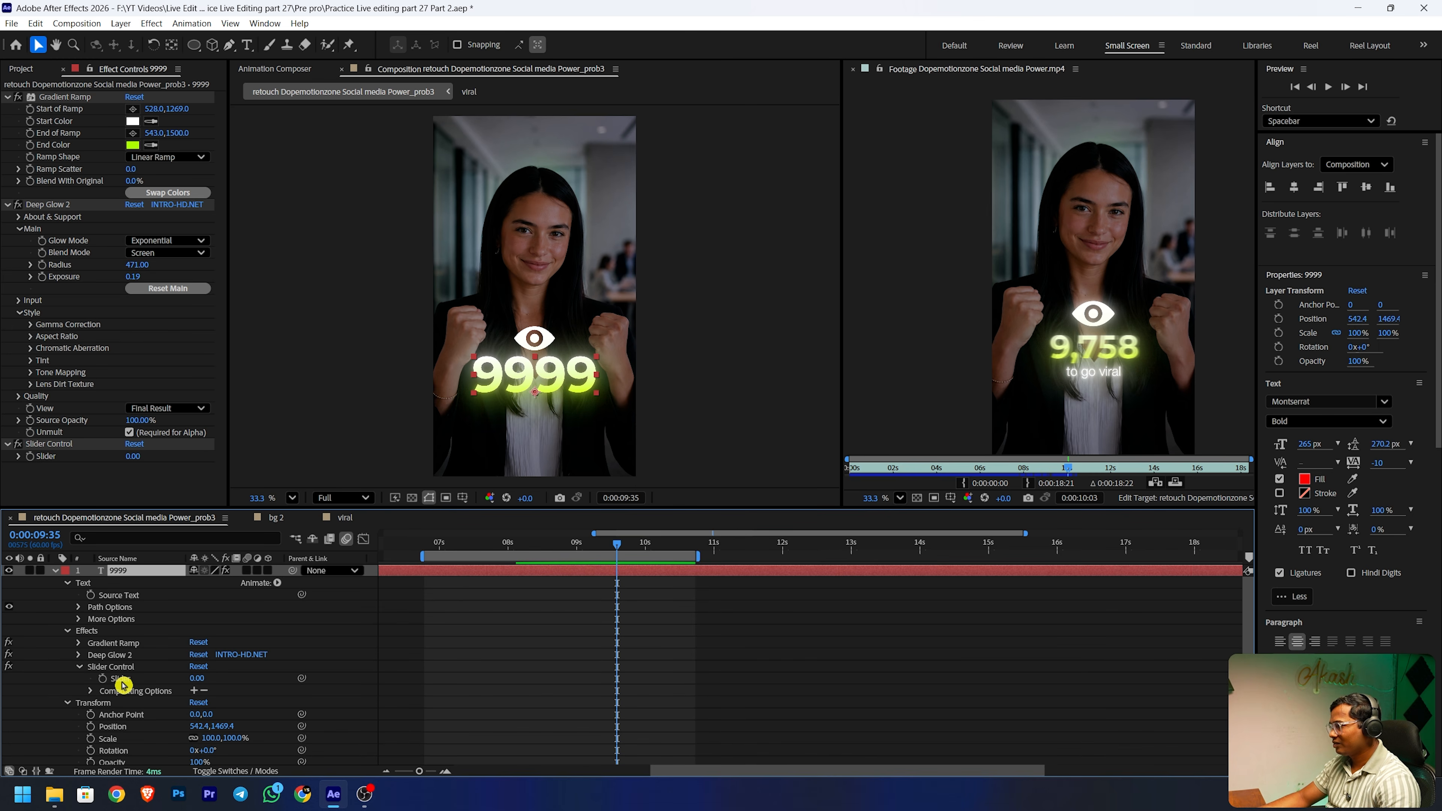
left_click_drag(302, 594, 123, 679)
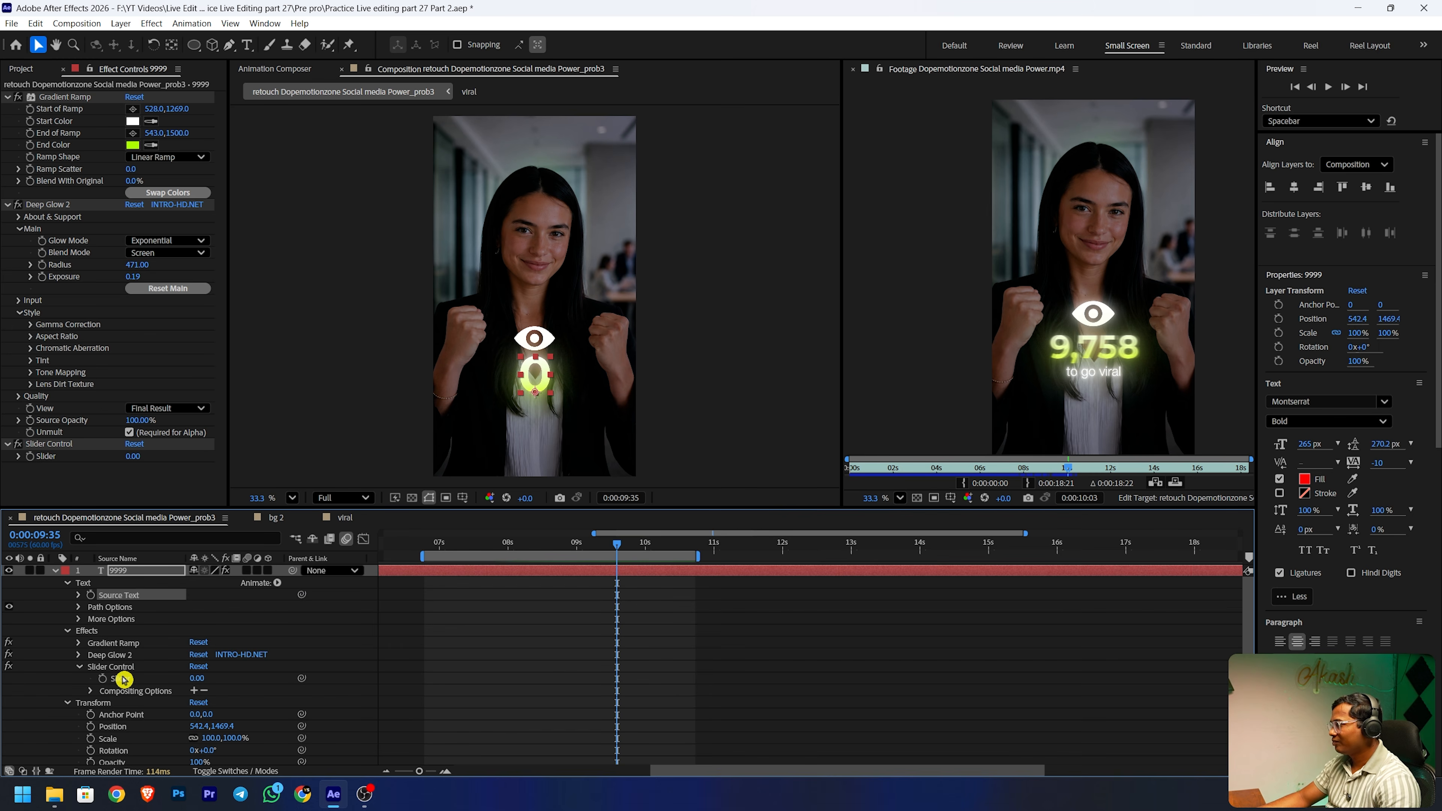
- Keyframe the 9999 layer's Slider at 10000 at 0:00:09:35 and at 1000 at 0:00:08:44
left_click(103, 679)
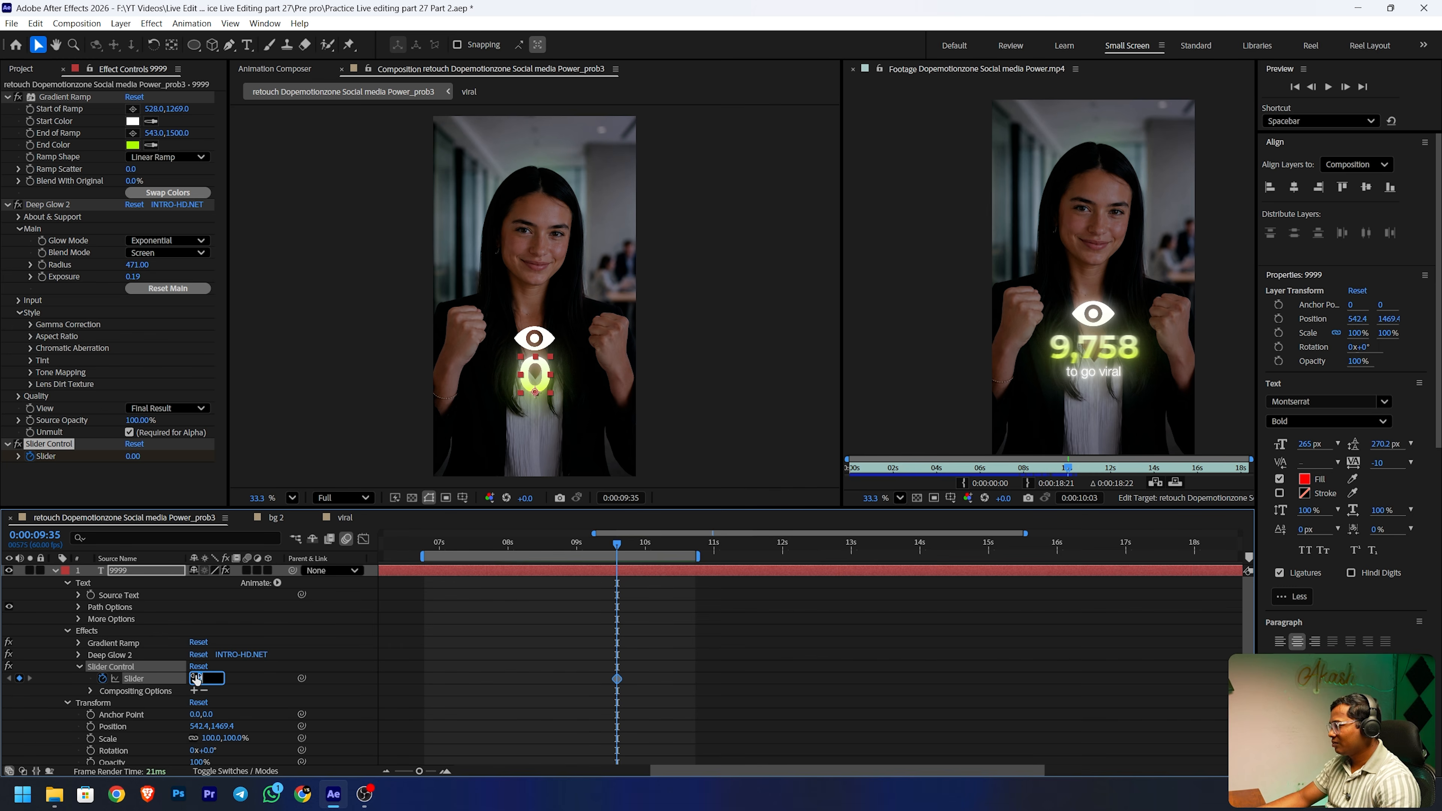
type("10,")
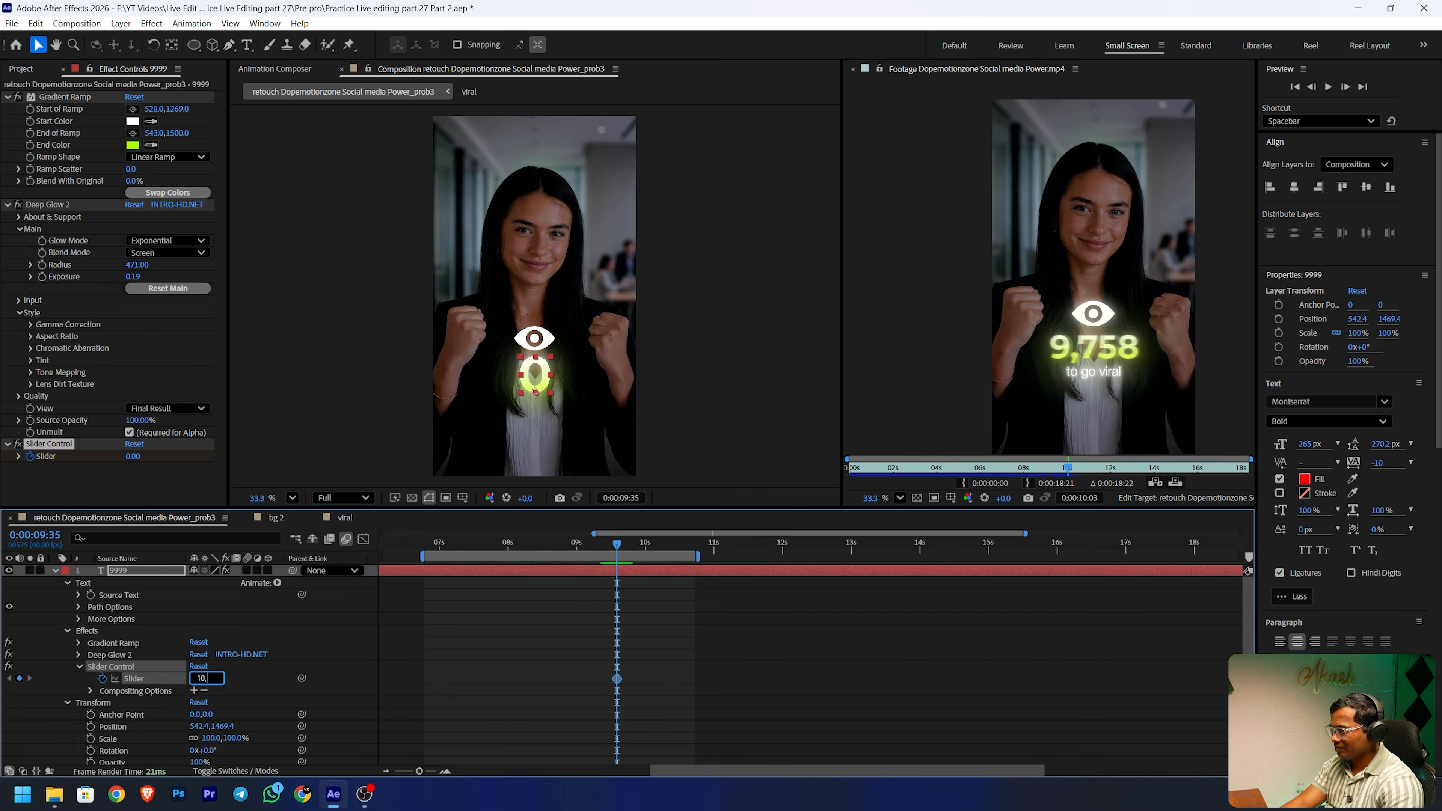
key("Return")
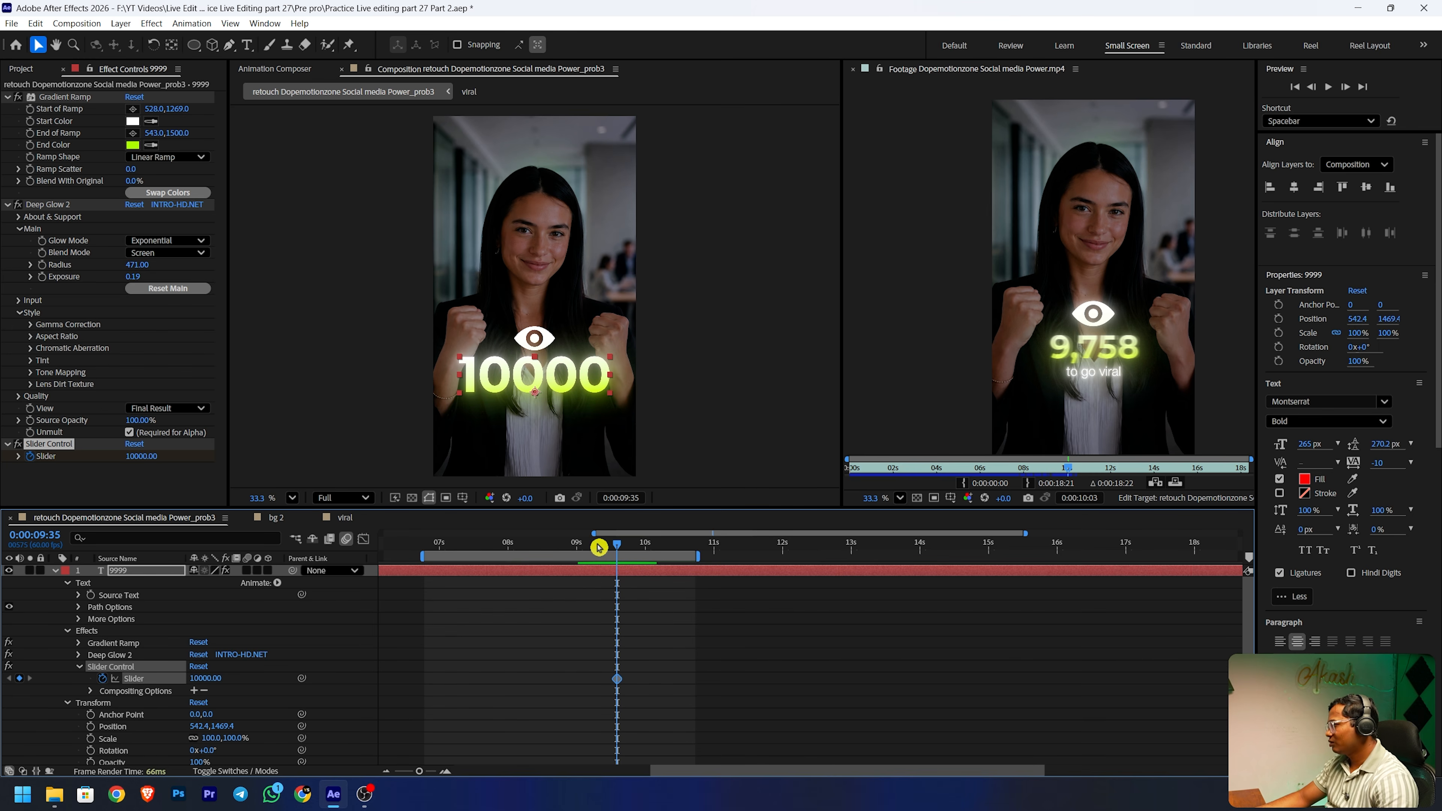
left_click_drag(615, 542, 560, 565)
left_click(208, 678)
type("1")
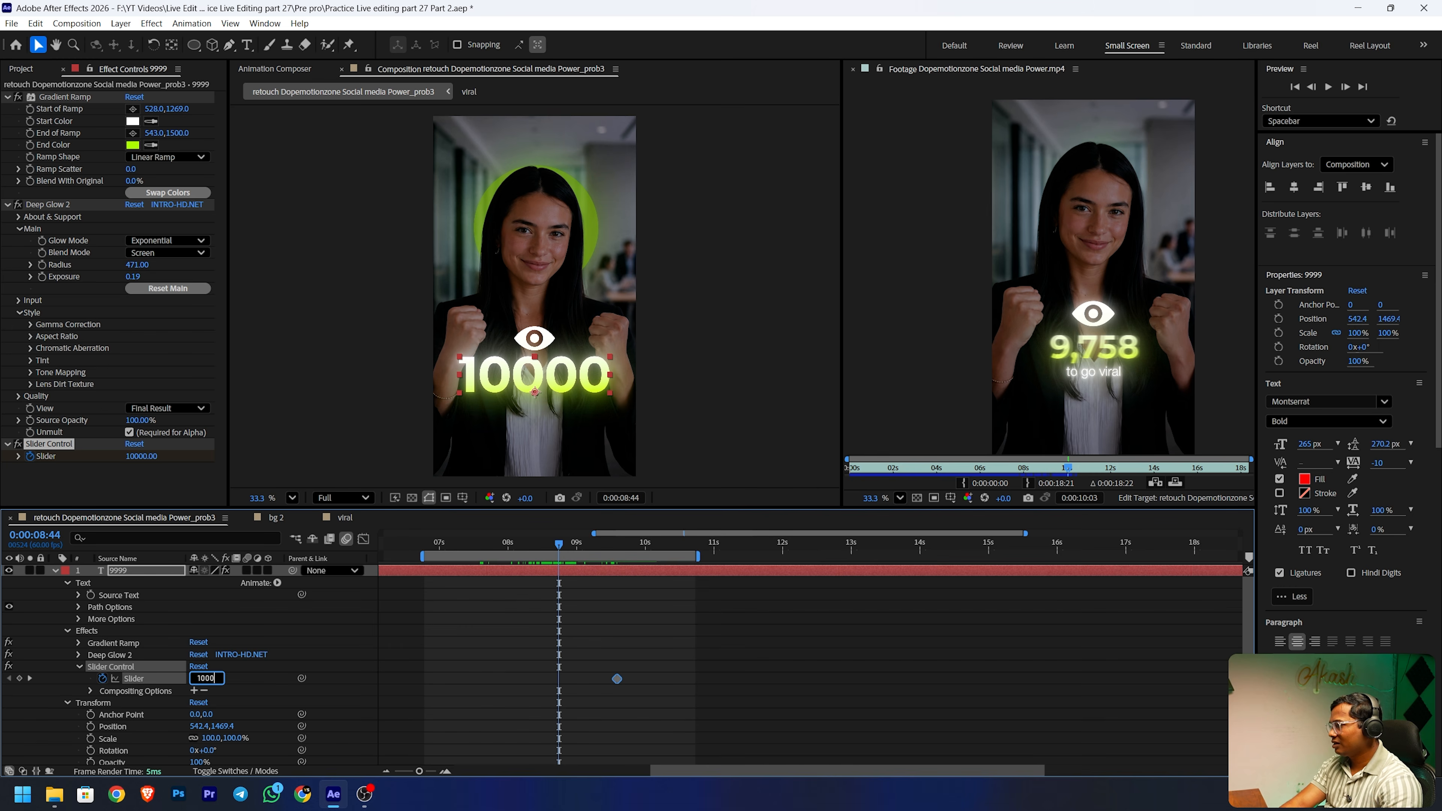
type("000")
key("Return")
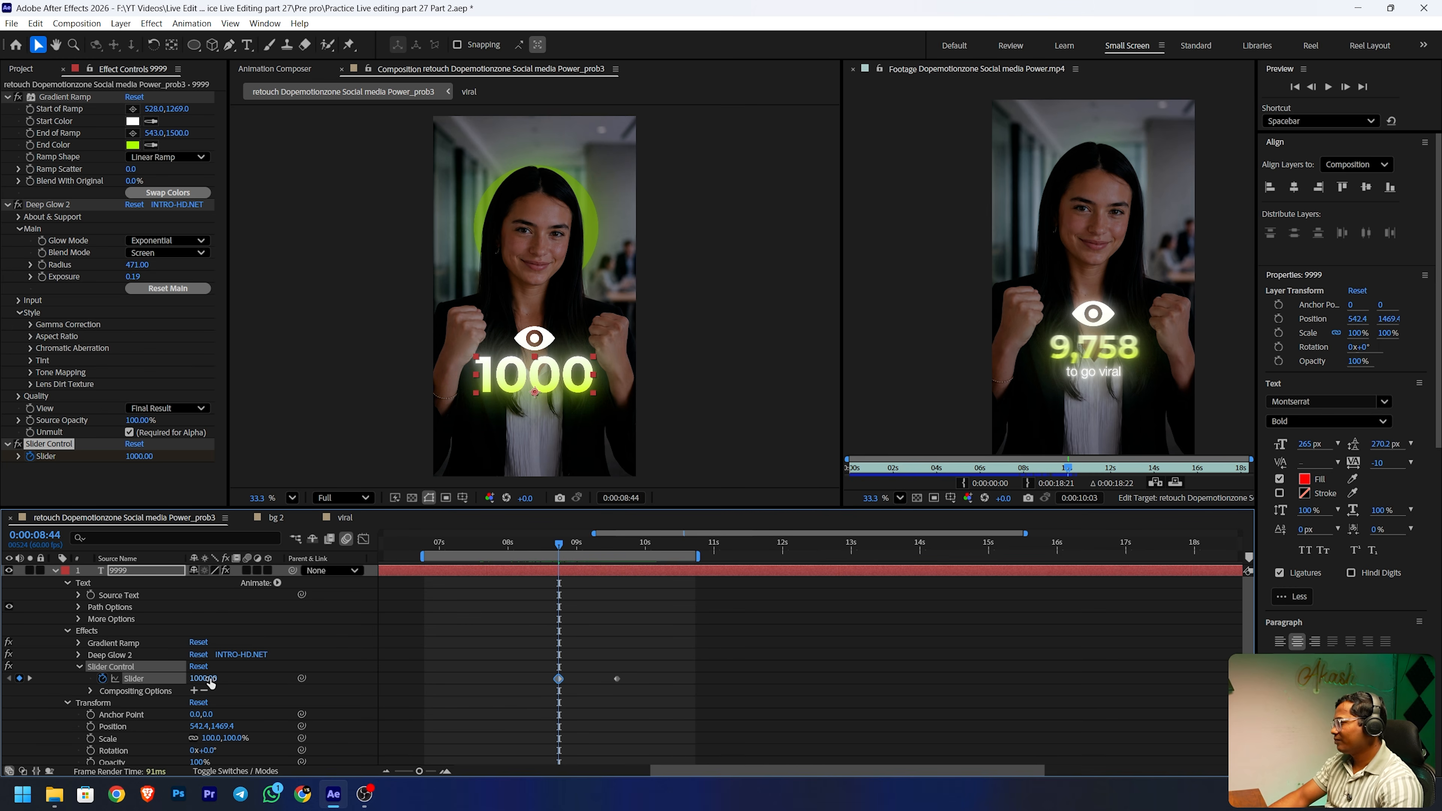
- Set the 9999 layer's Source Text expression to round the slider with Math.round and format it with toLocaleString("en-US")
mouse_move(559, 546)
left_mouse_down()
mouse_move(620, 536)
mouse_move(575, 540)
left_mouse_up()
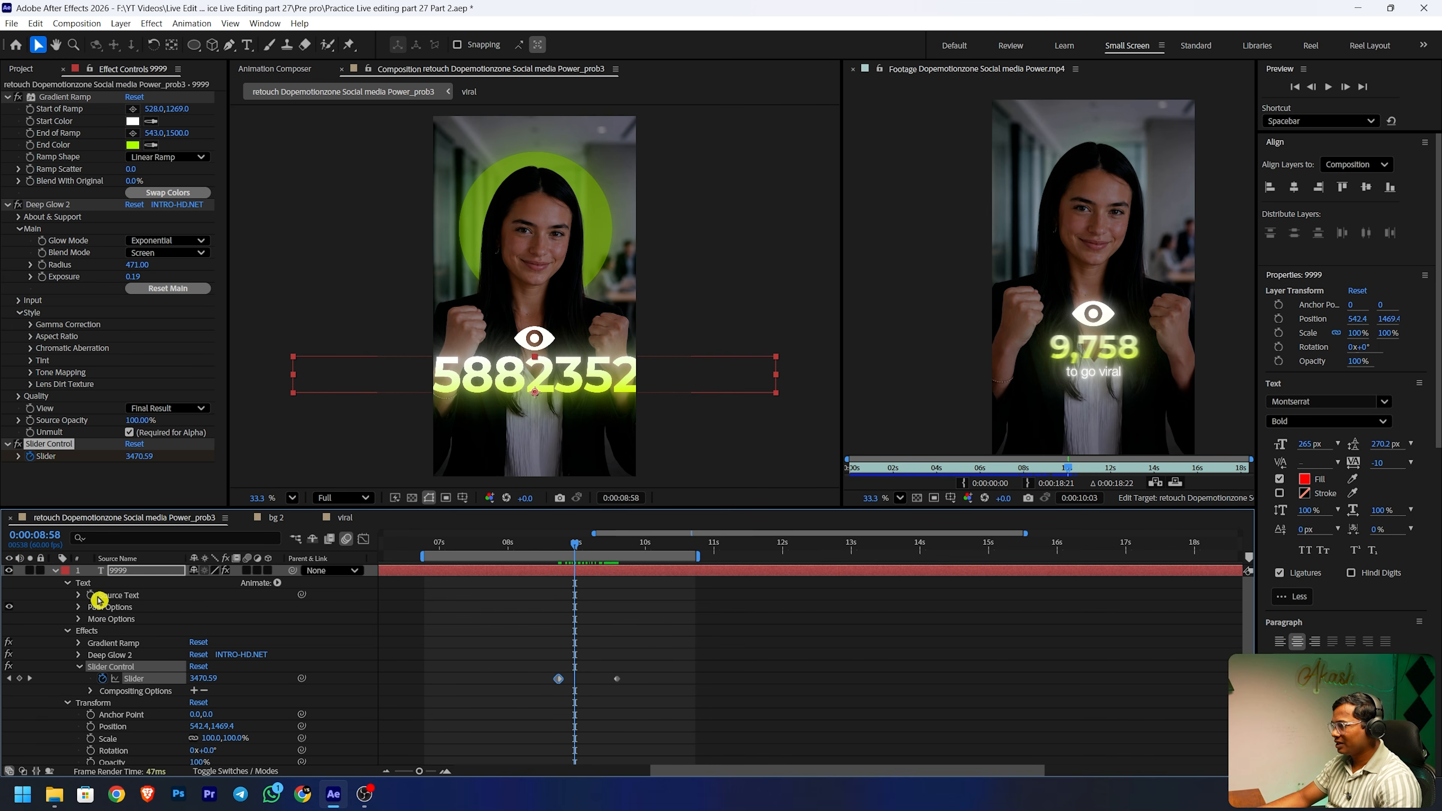
left_click(80, 594)
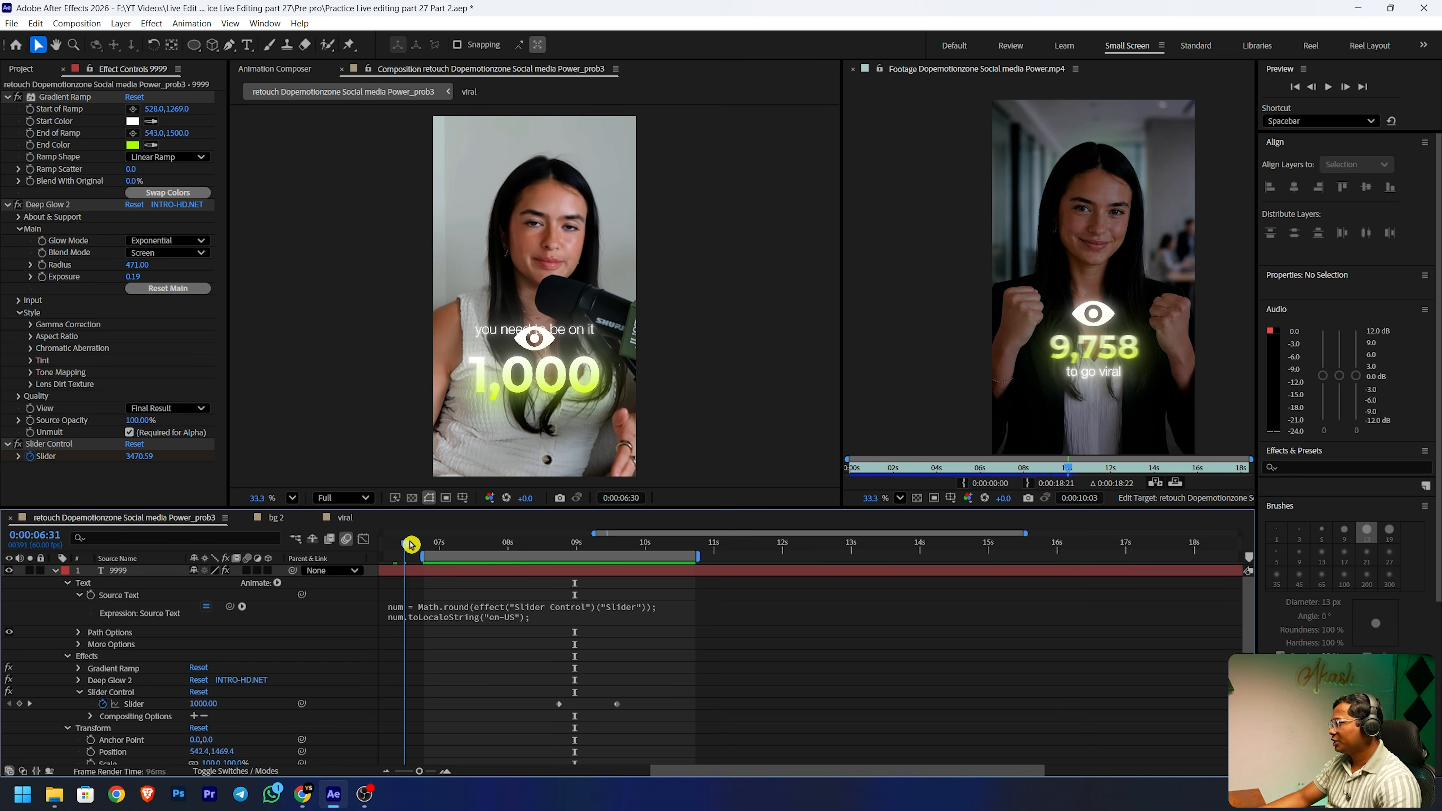
left_click_drag(412, 540, 634, 537)
left_click(54, 570)
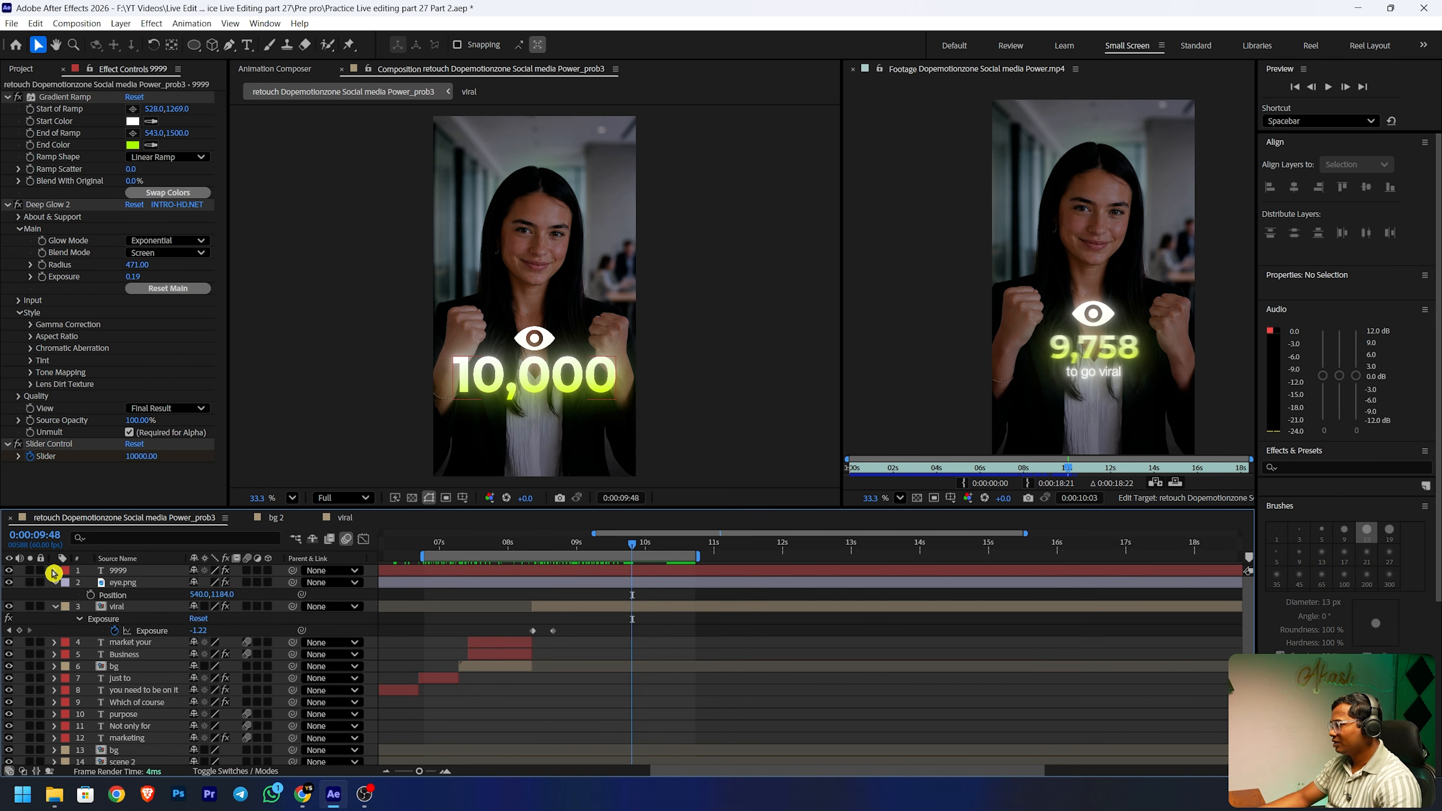
- Spread the slider keyframes, moving the first just before the viral layer's start and the last to the end of the work area
left_click(119, 570)
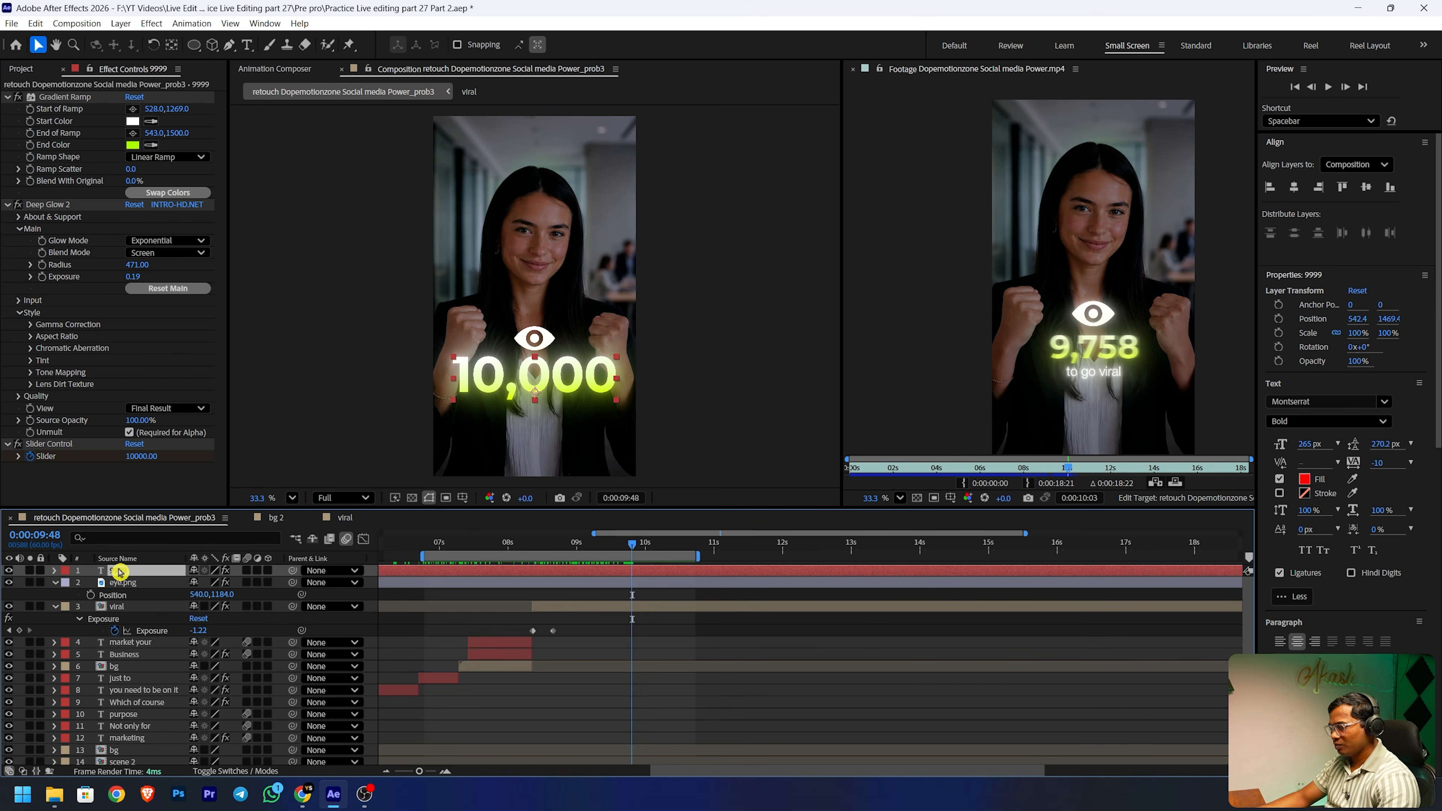
key("u")
left_click_drag(618, 599, 703, 586)
left_click_drag(557, 596, 545, 594)
left_click_drag(633, 545, 548, 549)
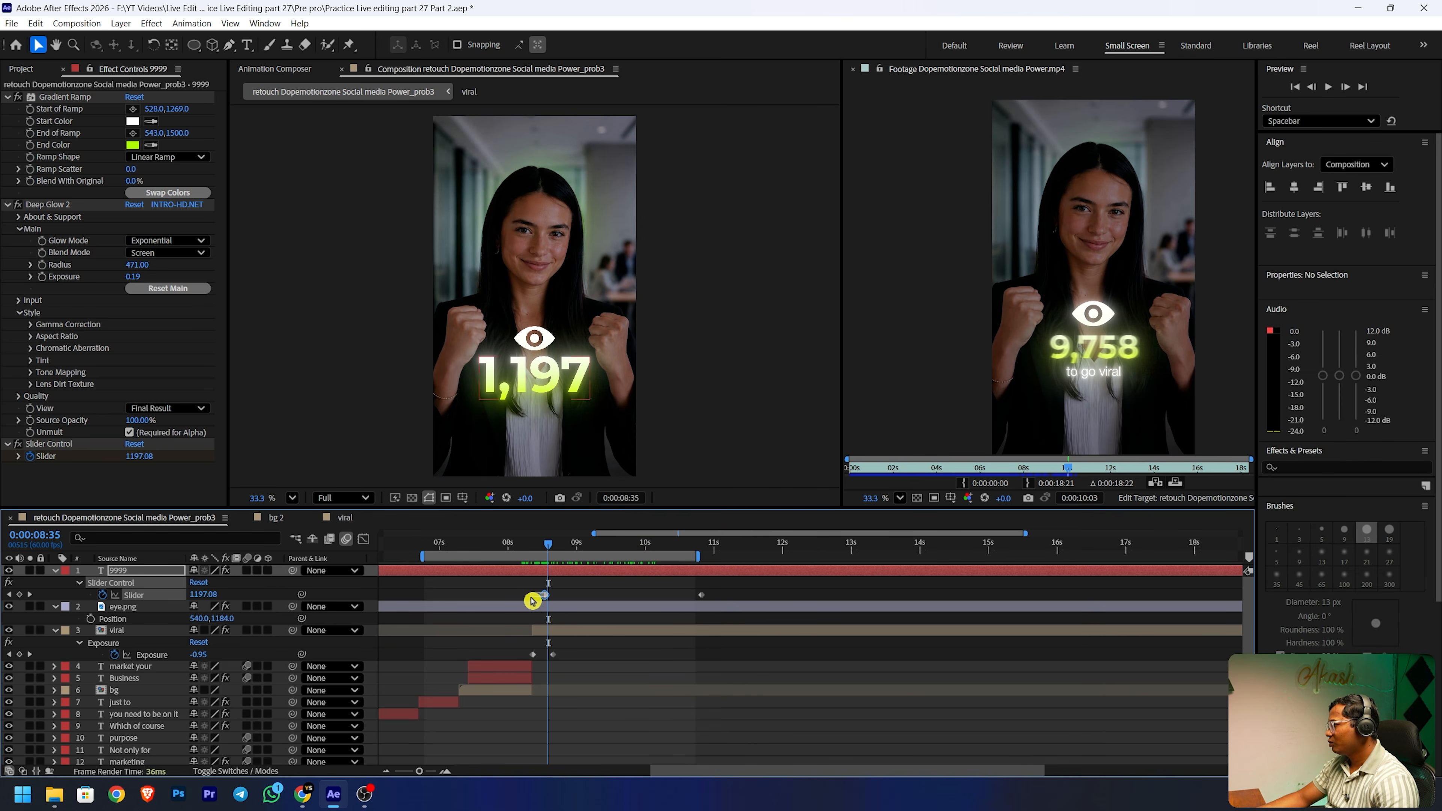
left_click_drag(537, 599, 524, 599)
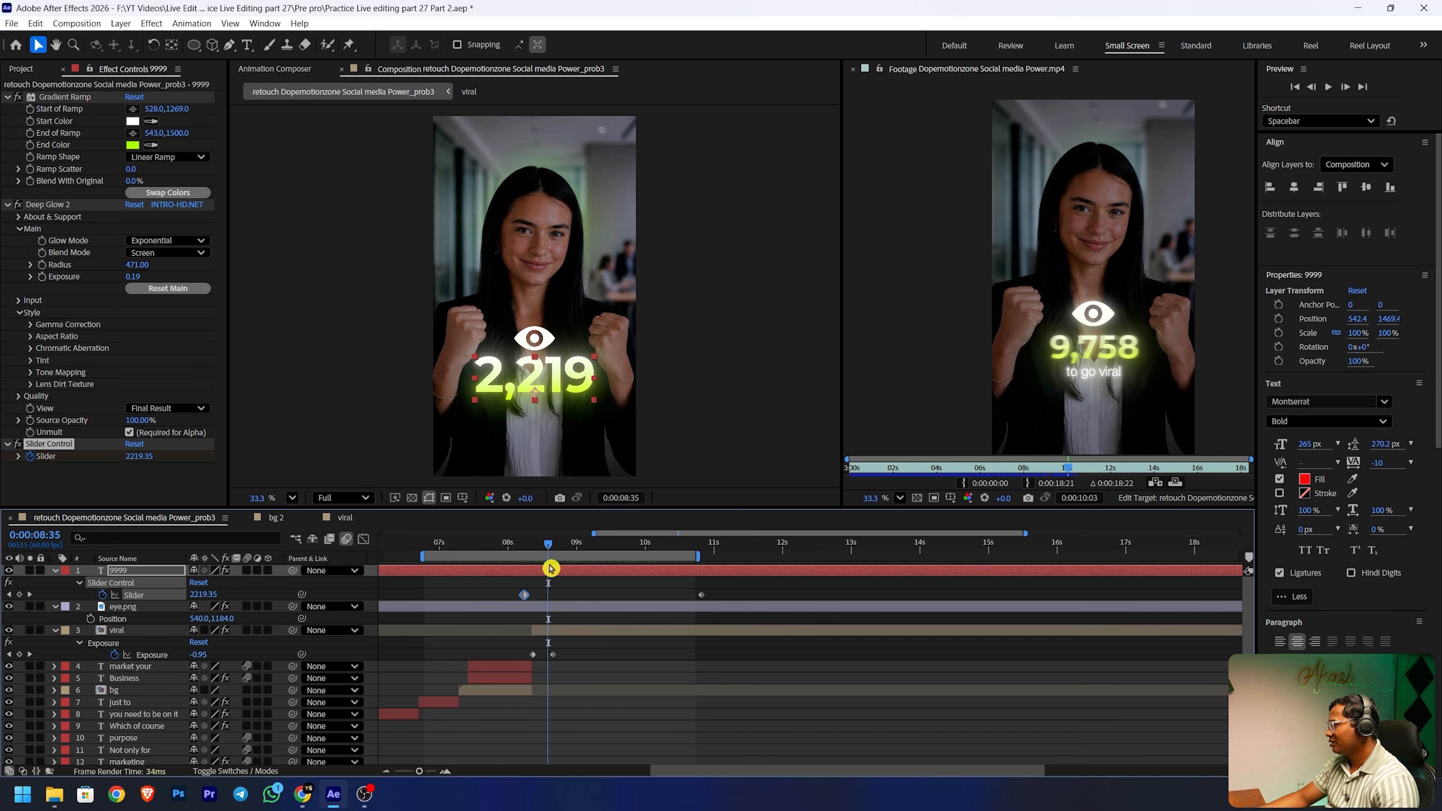
- Scale the 9999 text to 85% and reposition it at about y 1450, centered horizontally in the composition
key("s")
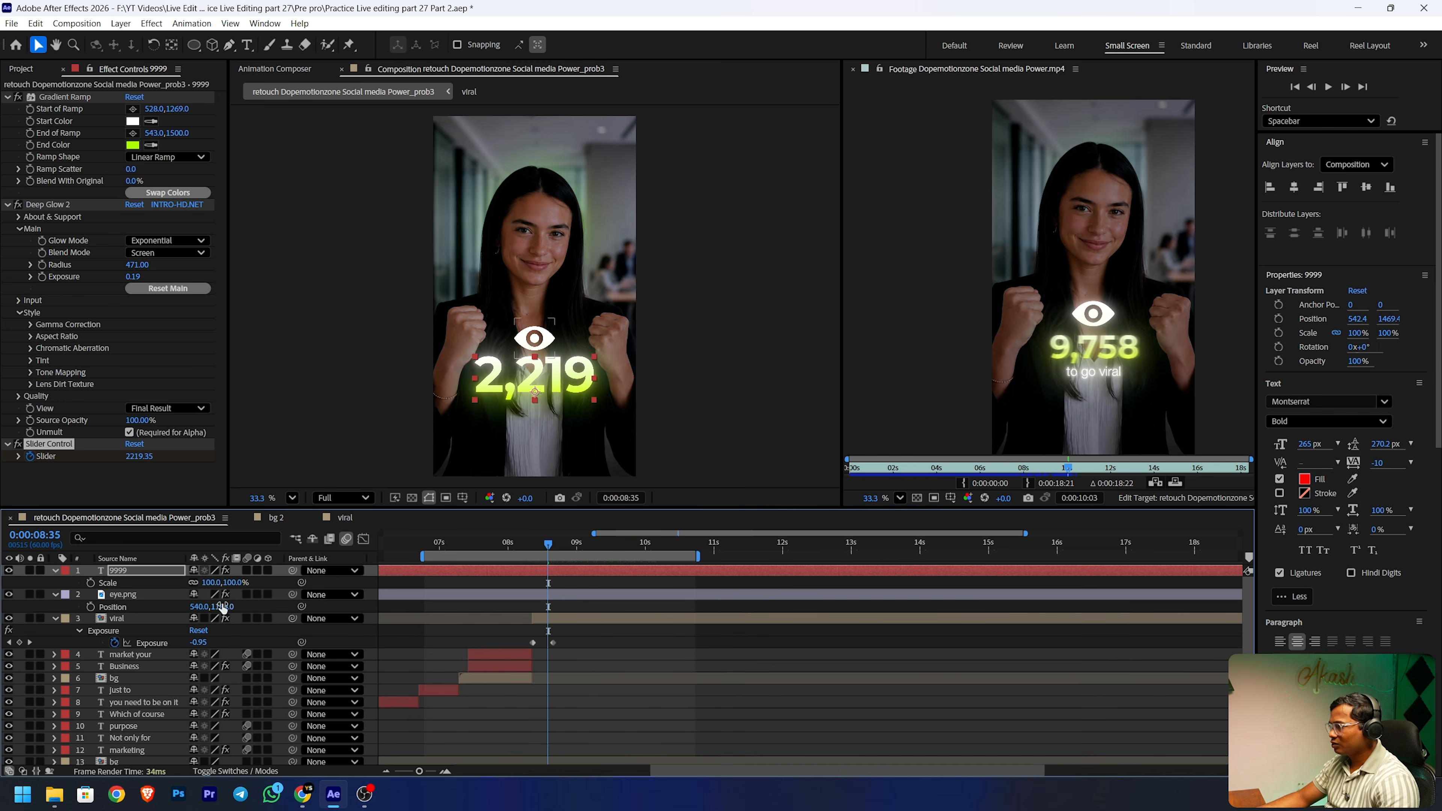
left_click_drag(211, 587, 197, 582)
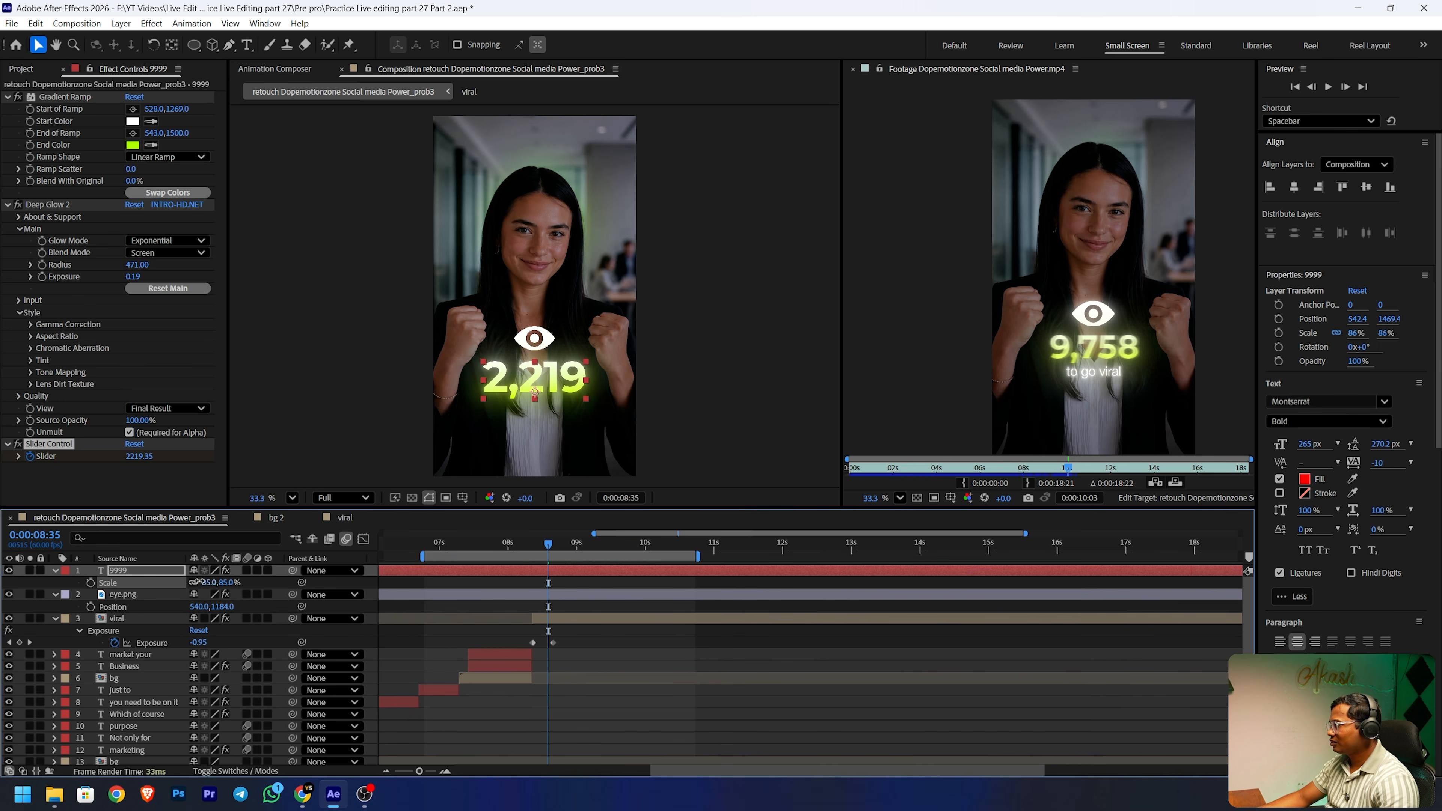
left_click(199, 583)
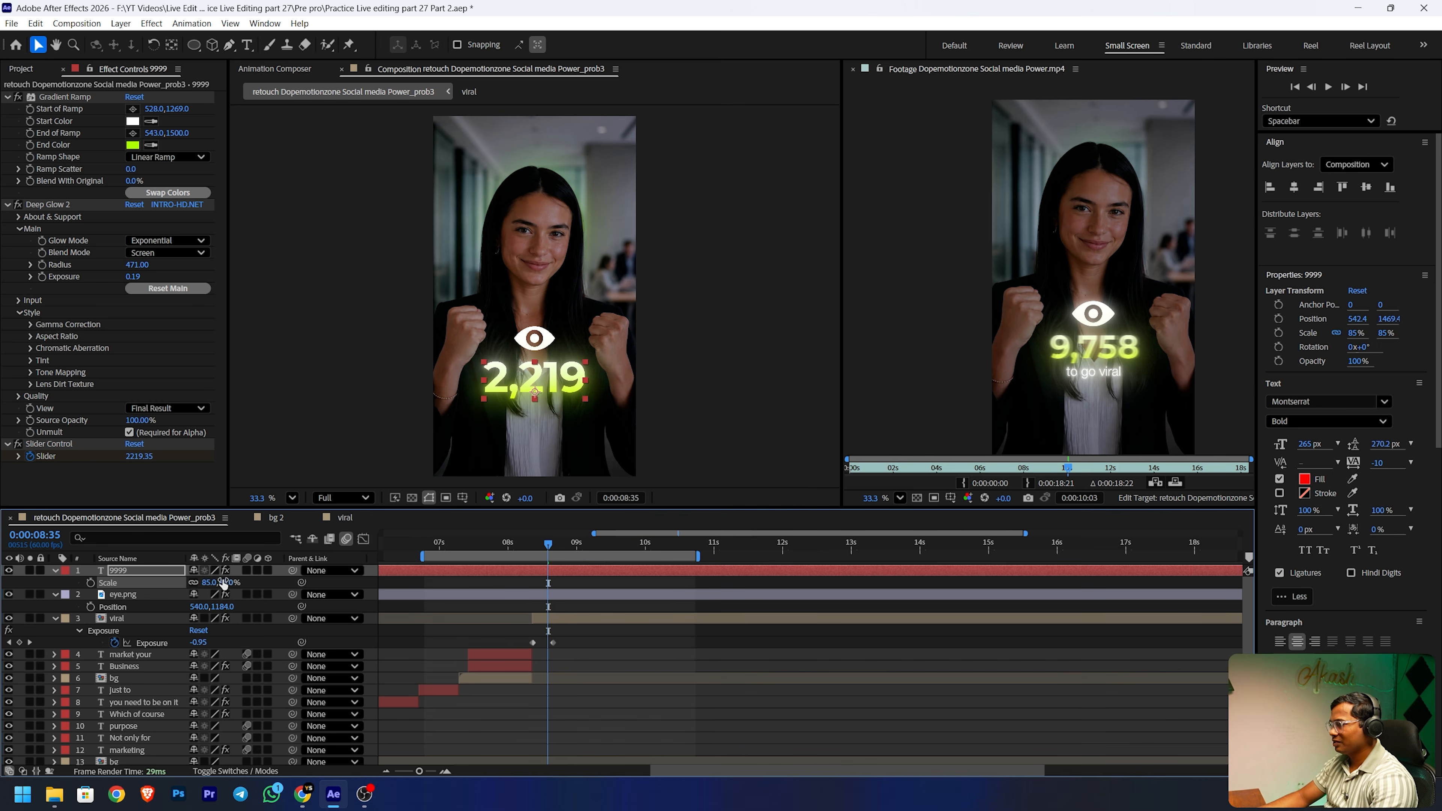
key("p")
left_click_drag(222, 584, 1431, 326)
left_click(1295, 188)
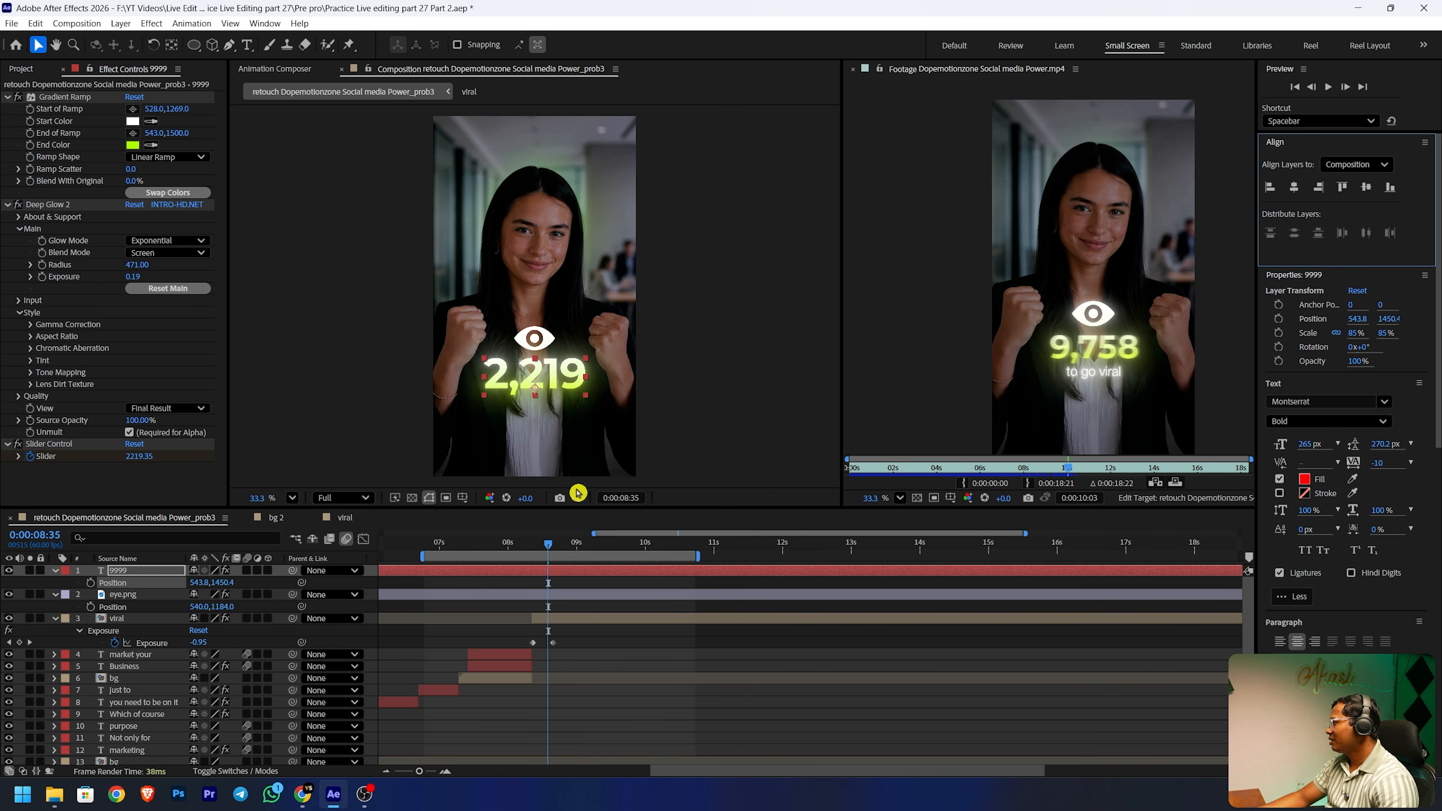
left_click(55, 571)
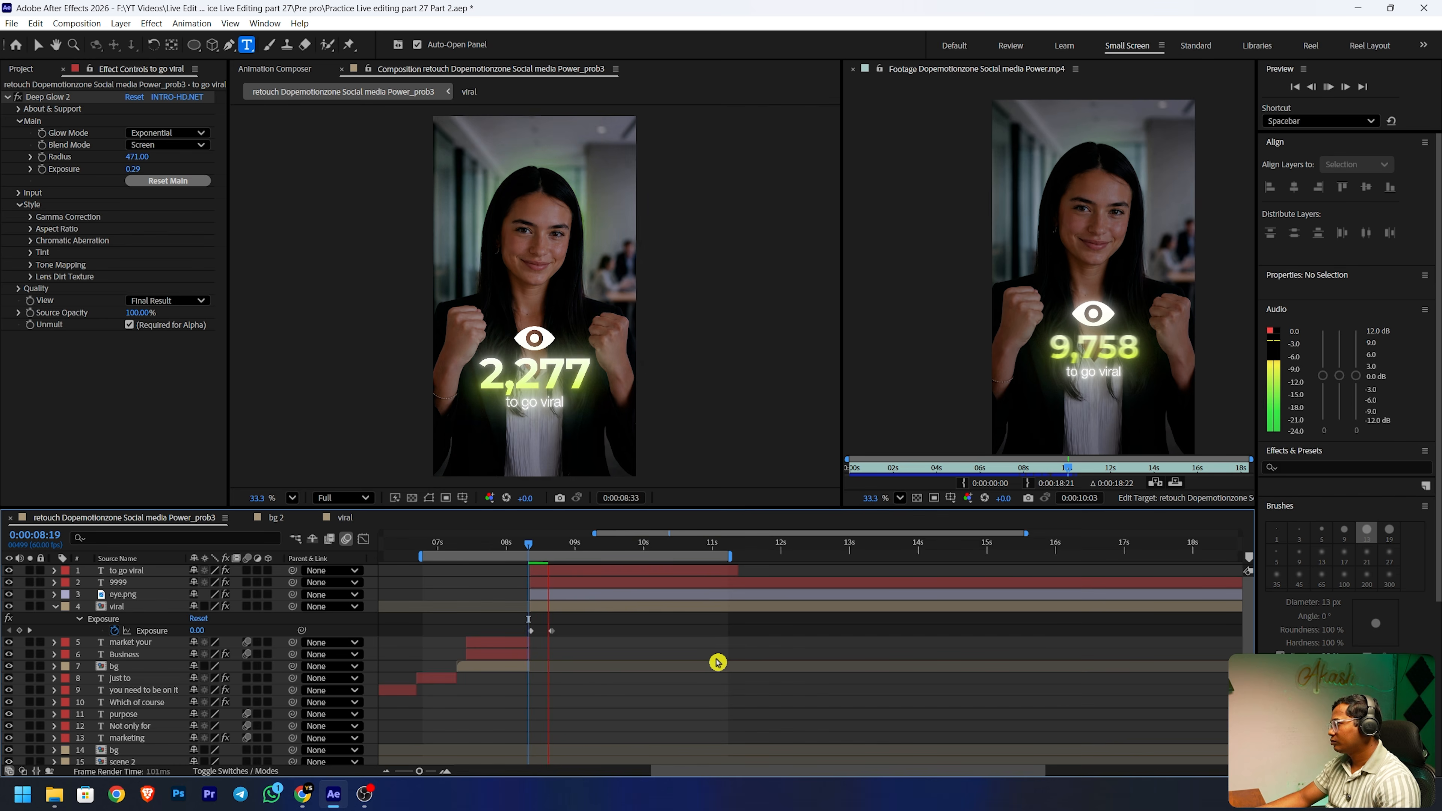
- Trim the ends of the to go viral, 9999, eye.png and viral layers to 0:00:09:35
key("space")
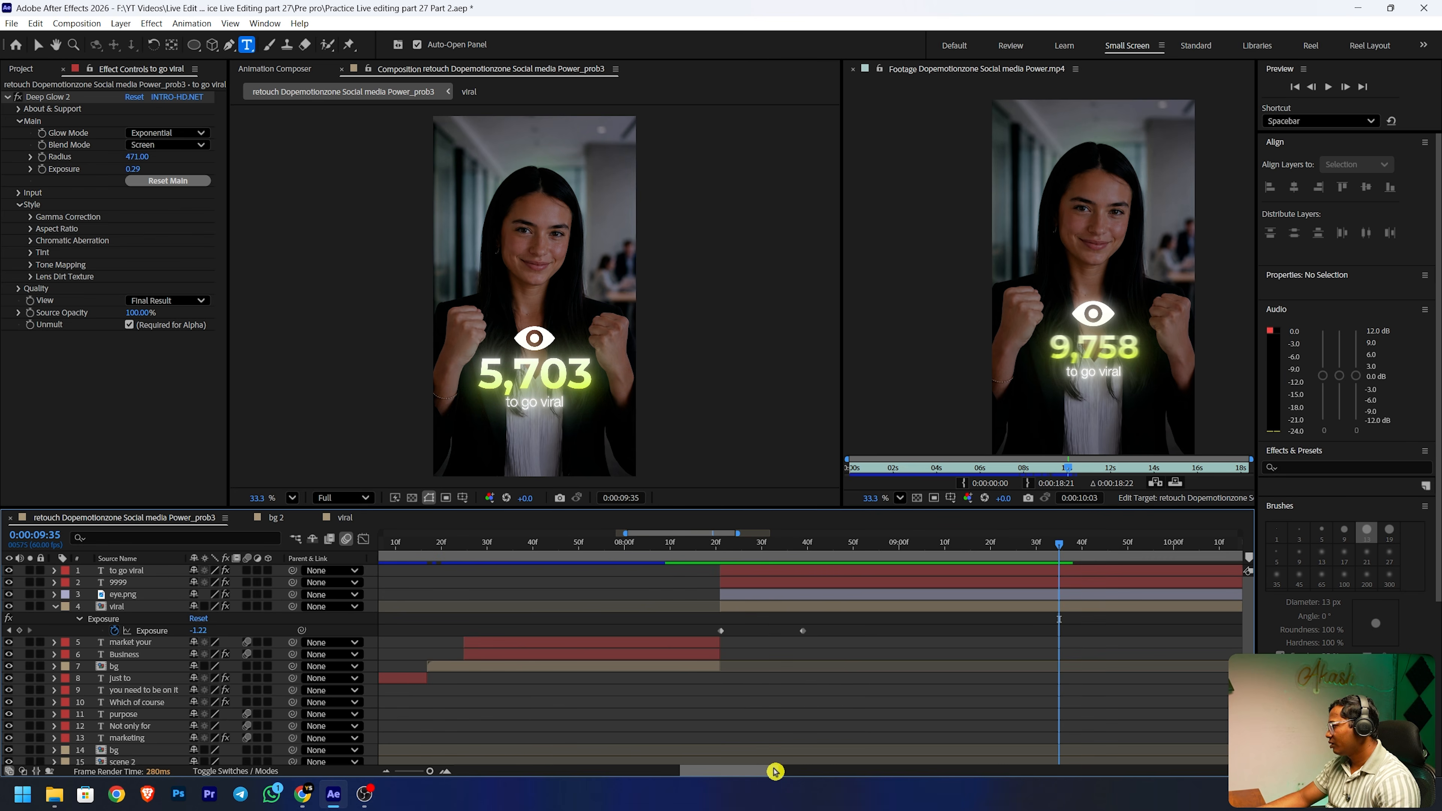
left_click_drag(765, 764, 821, 770)
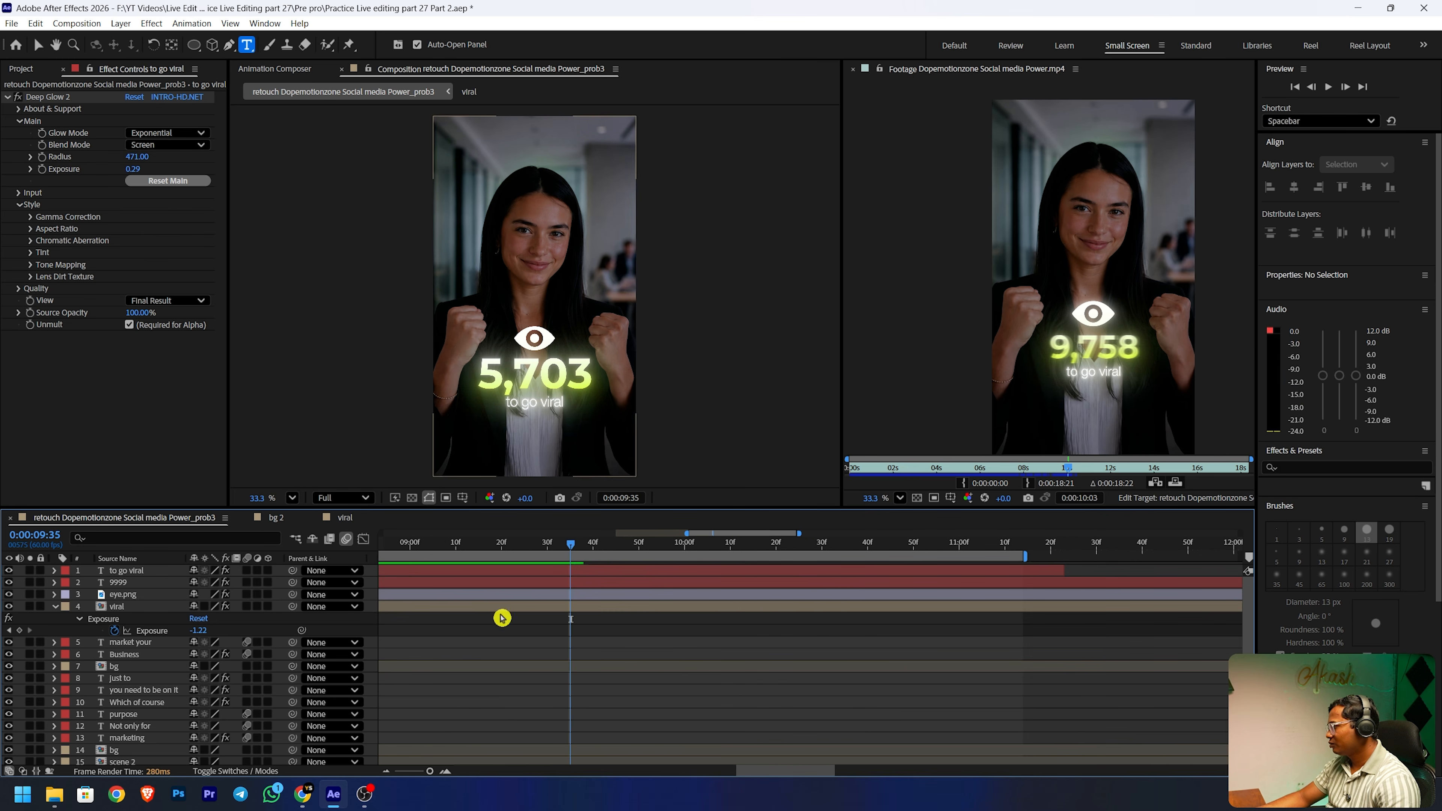
left_click(171, 605)
left_click(155, 575, "shift")
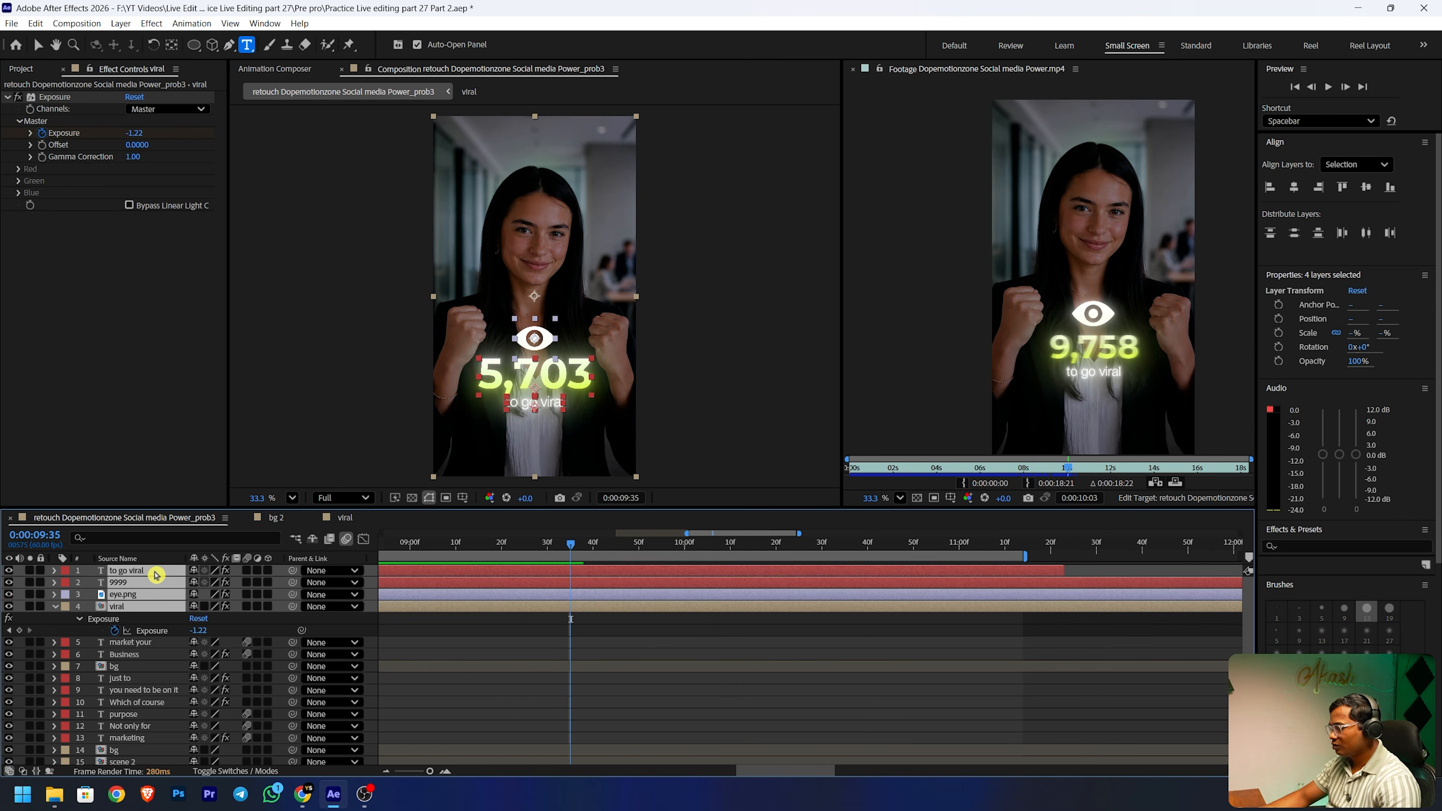
key("alt+]")
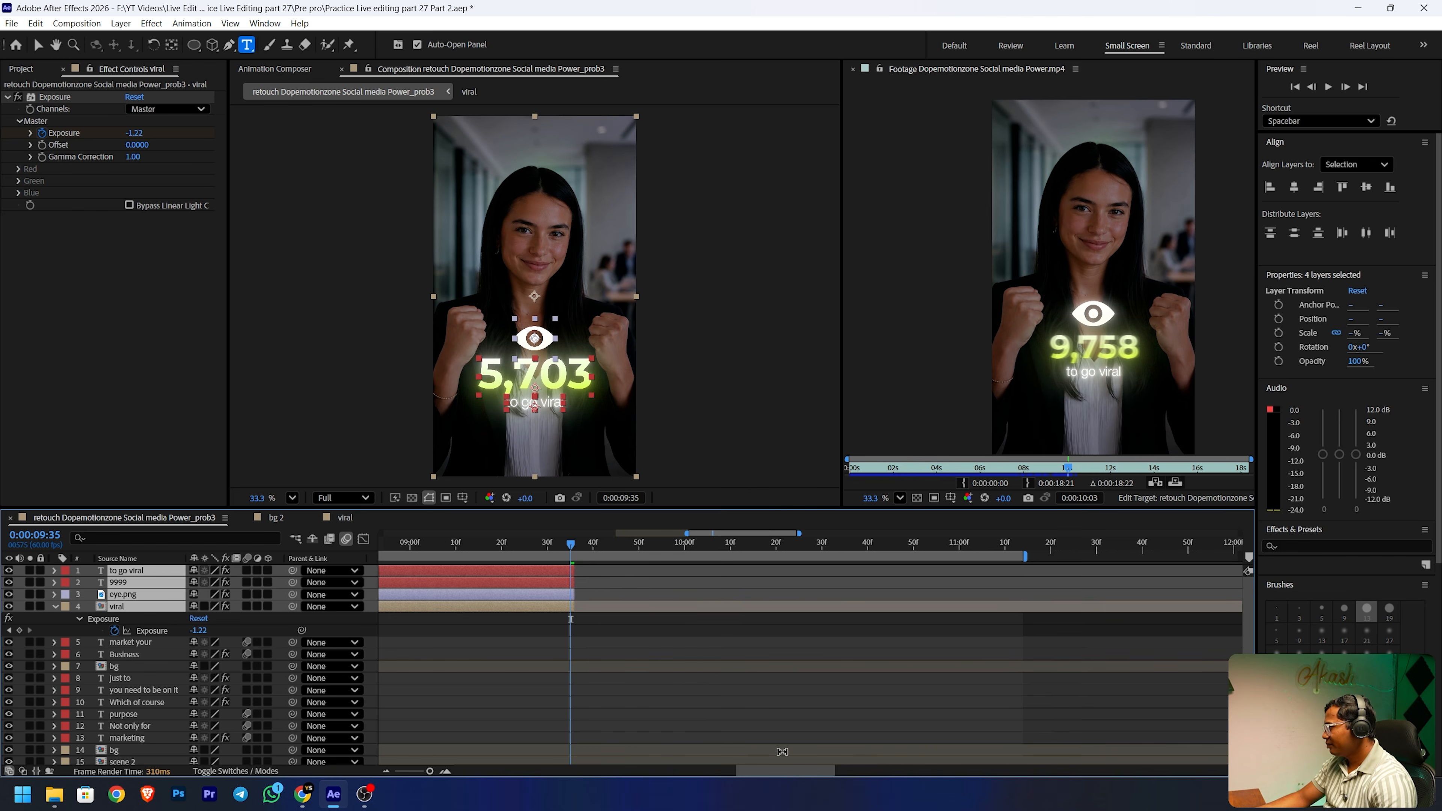
left_click_drag(780, 779, 756, 737)
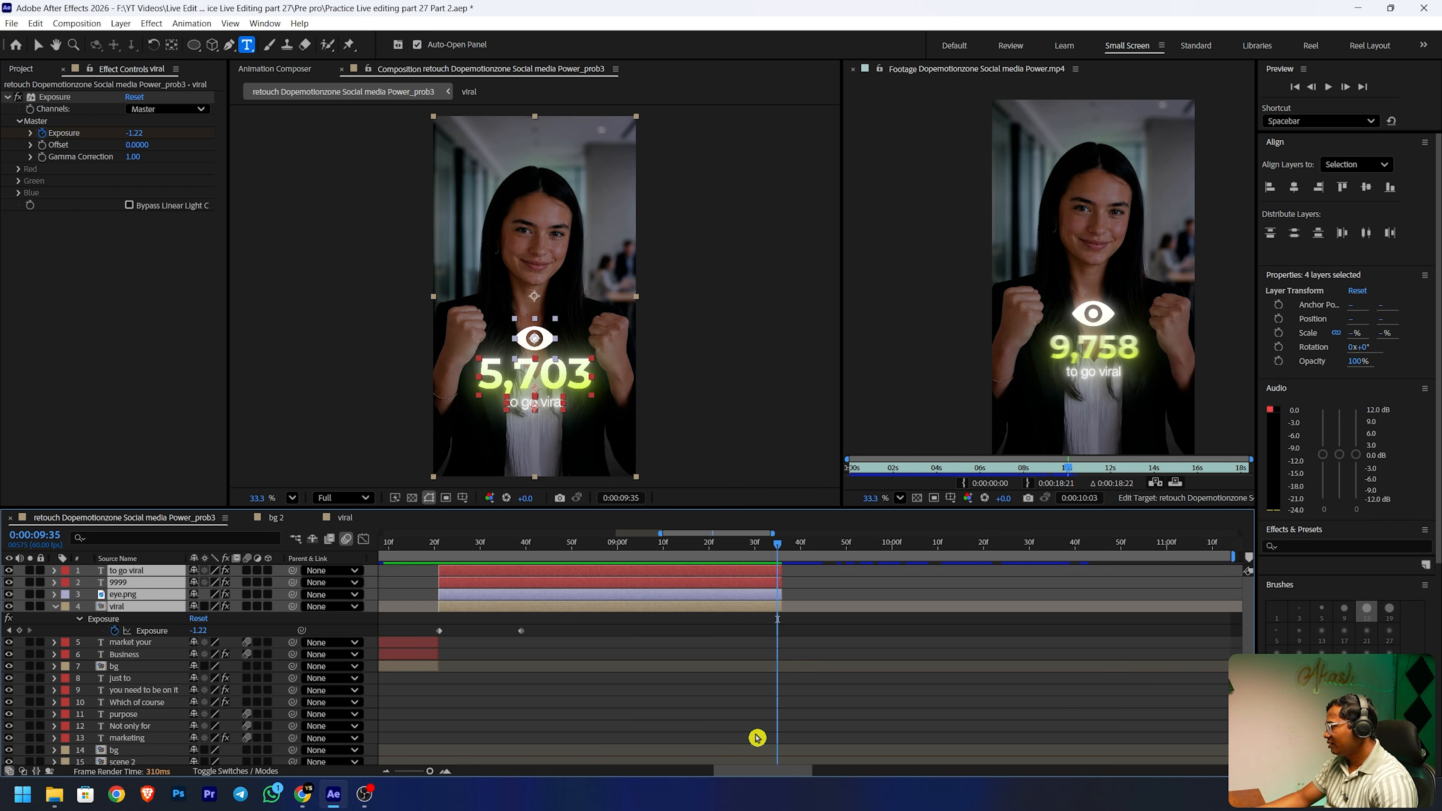
- Stagger the layer starts so eye.png begins at about 0:00:08:28, followed by 9999 at about 0:00:08:40 and to go viral
left_click_drag(428, 549, 650, 580)
key("ctrl+z")
left_click(557, 618)
left_click(486, 584)
left_click(534, 575)
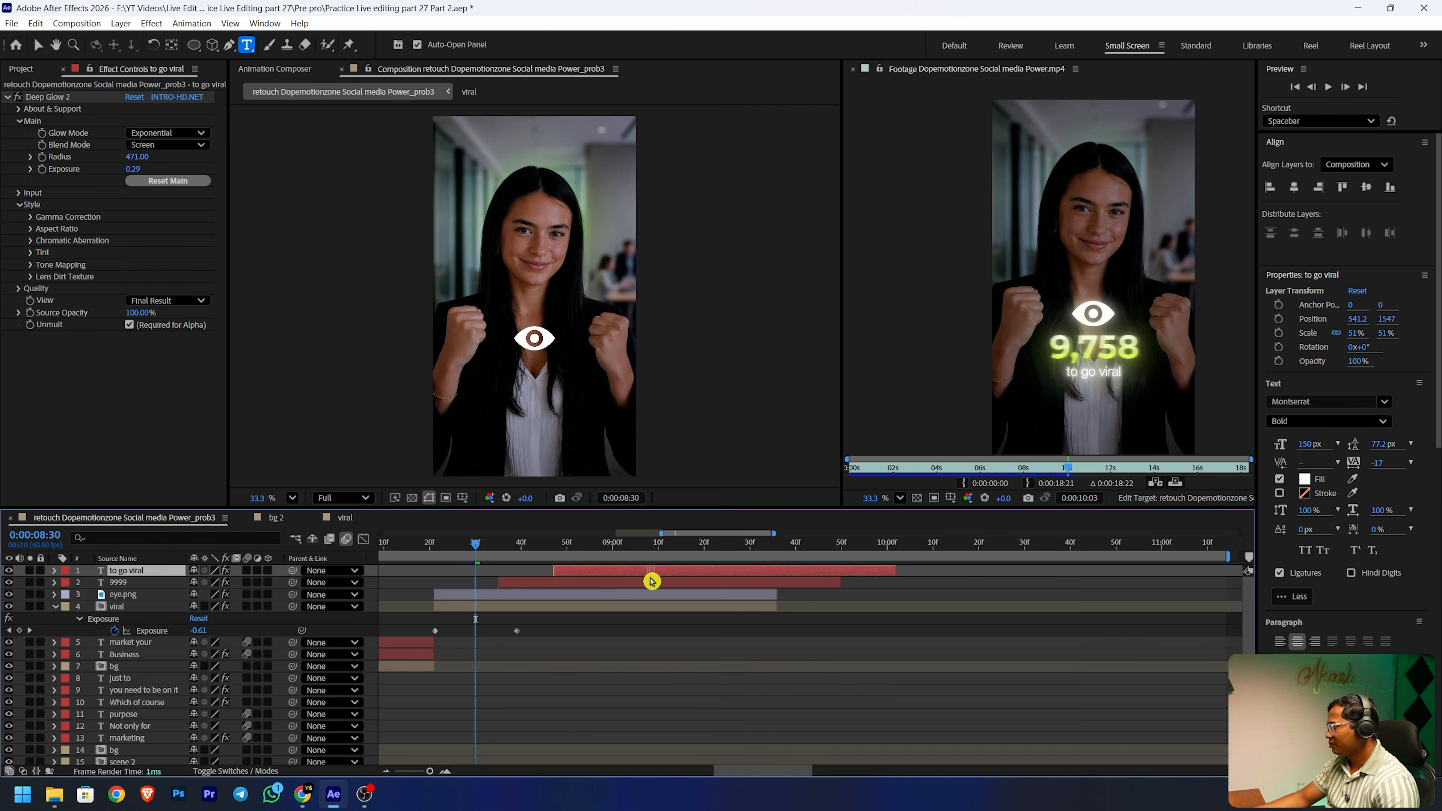
left_click(468, 599)
left_click_drag(468, 599, 530, 585)
- Trim the ends of the 9999 and to go viral layers to match the end of the viral layer
left_click_drag(867, 587, 782, 599)
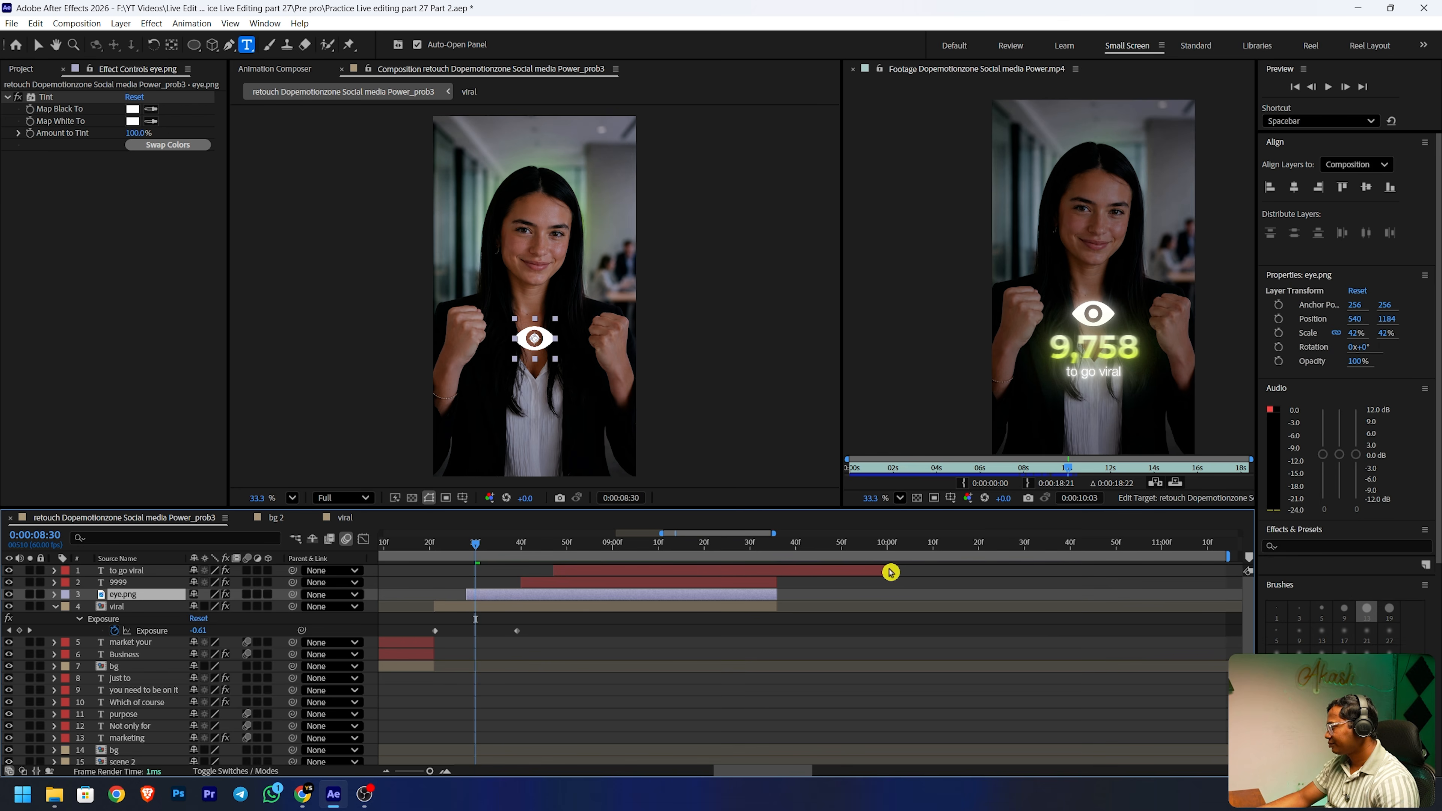
left_click_drag(895, 571, 815, 578)
left_click(686, 614)
- Apply the Transform effect to eye.png and keyframe its Position at 256, 256 at 0:00:08:59
left_click_drag(484, 548, 608, 579)
left_click(514, 598)
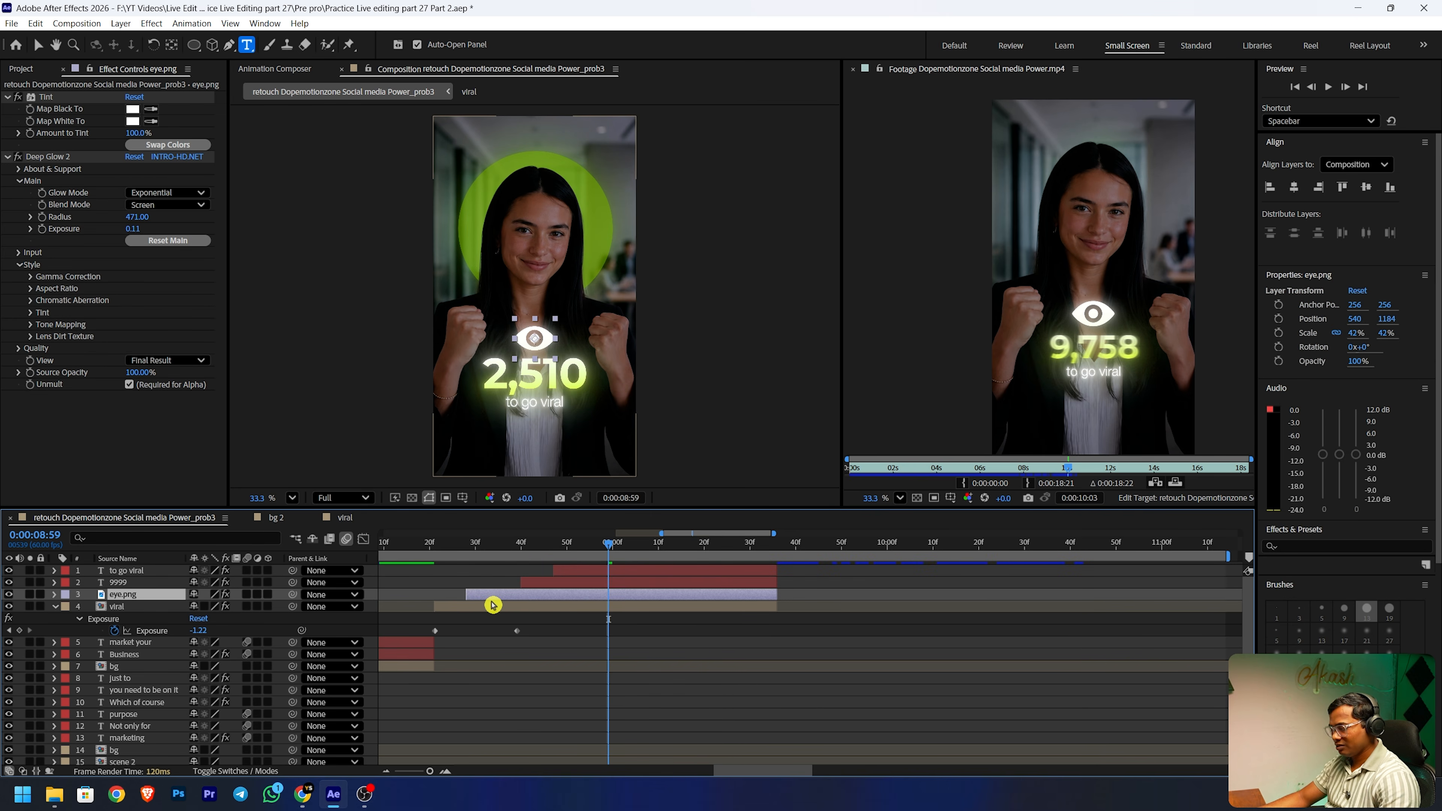
key("ctrl+space")
type("tra")
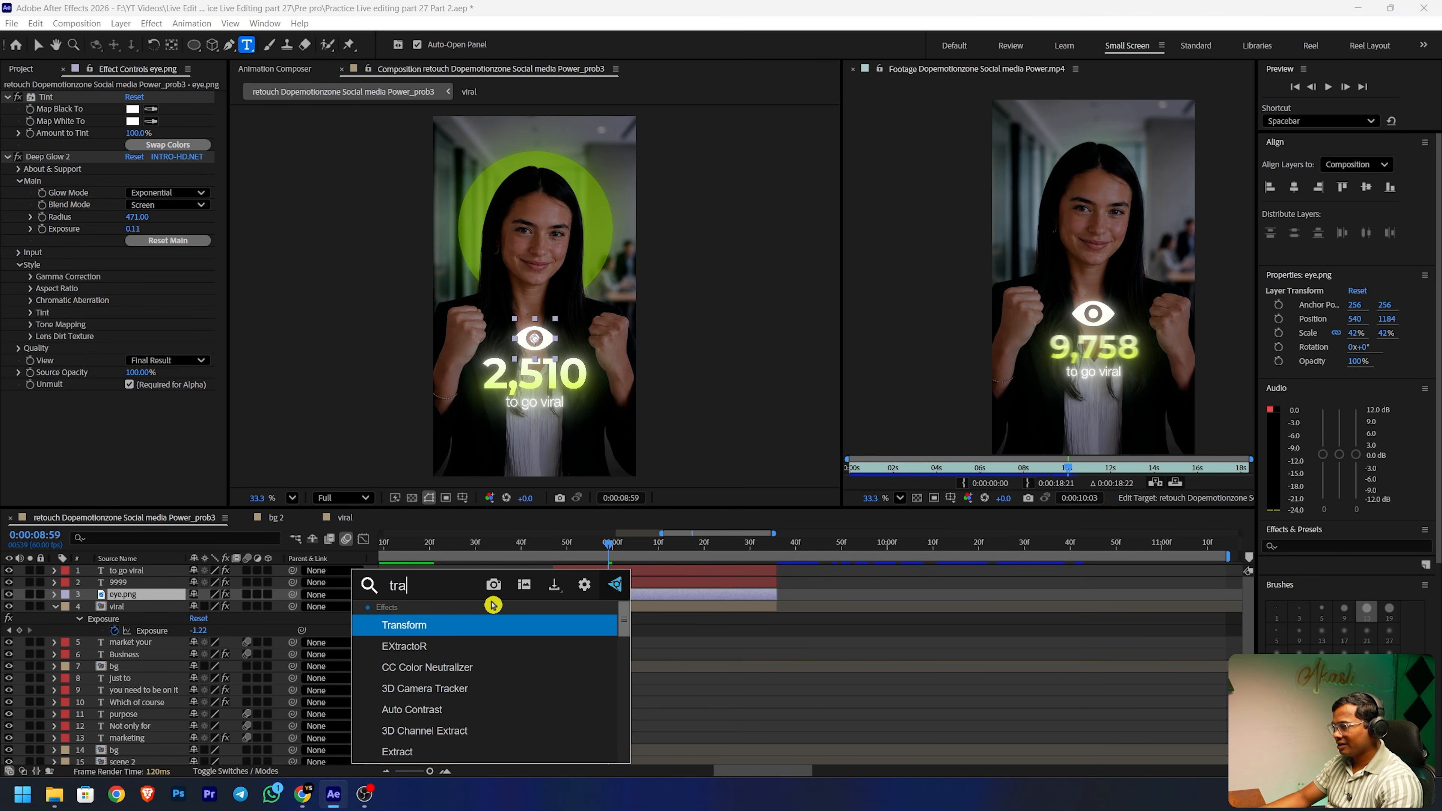
left_click(459, 625)
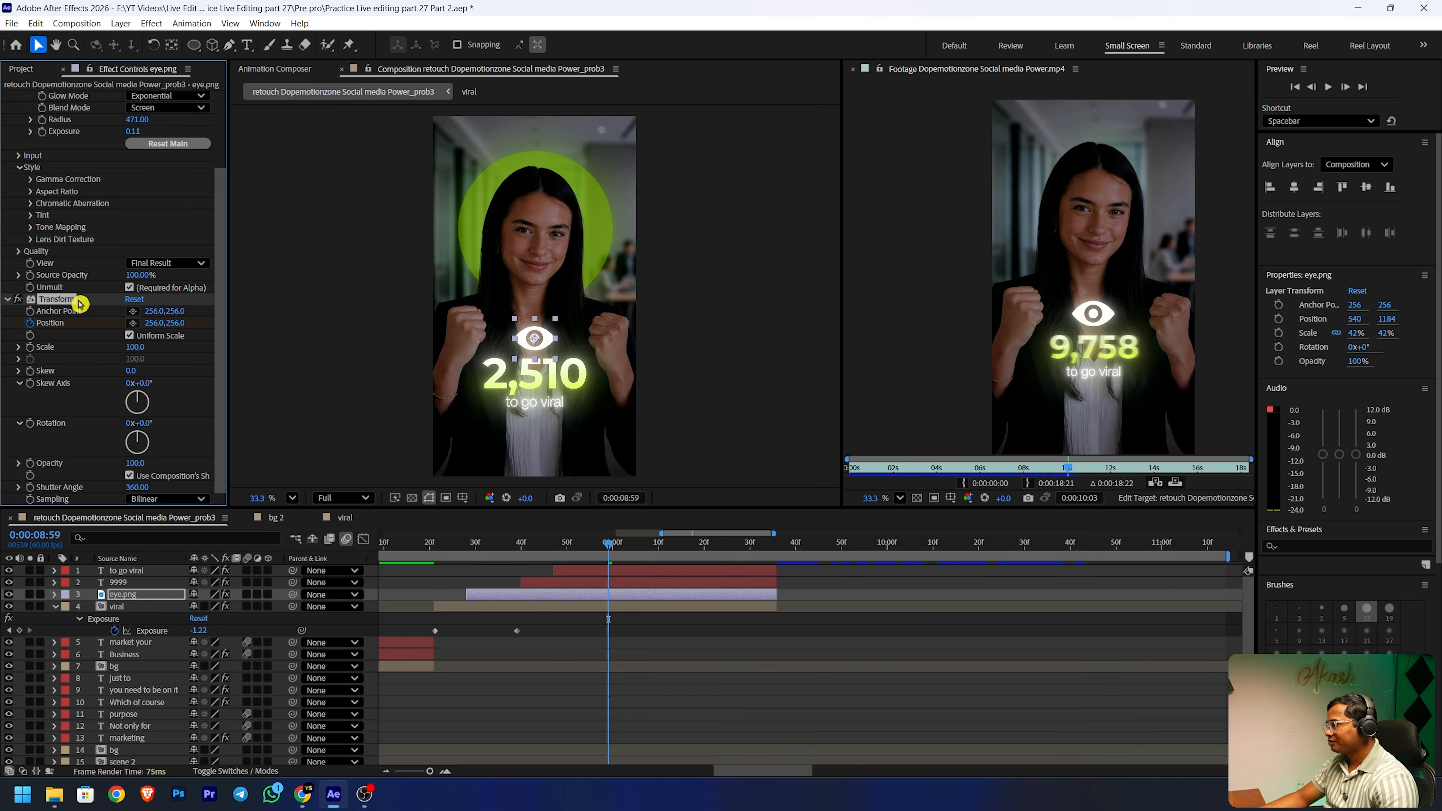
key("u")
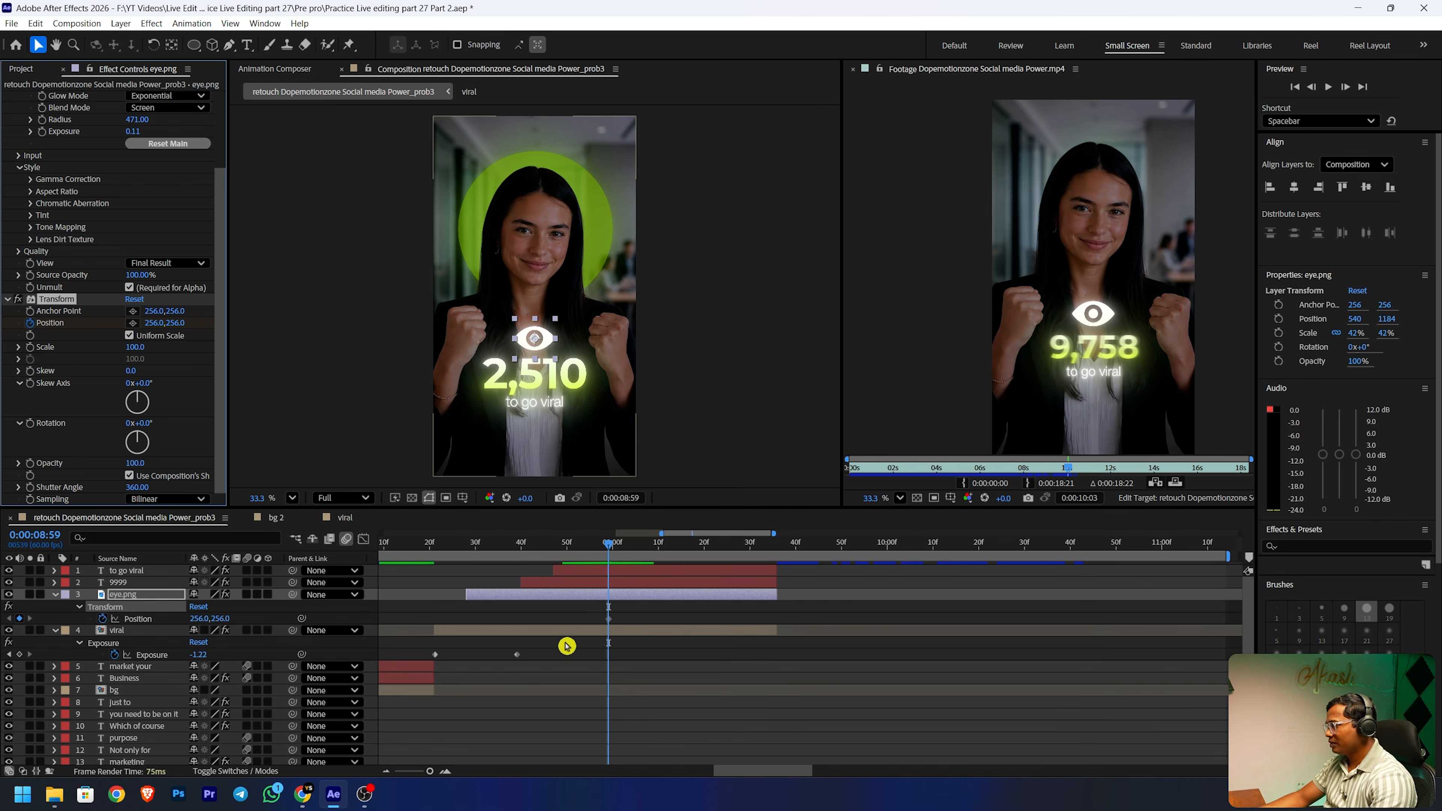
- Move eye.png's Transform Position keyframe to about 0:00:08:50 and set Position to 256, 1950 at 0:00:08:28
left_click_drag(609, 548, 467, 547)
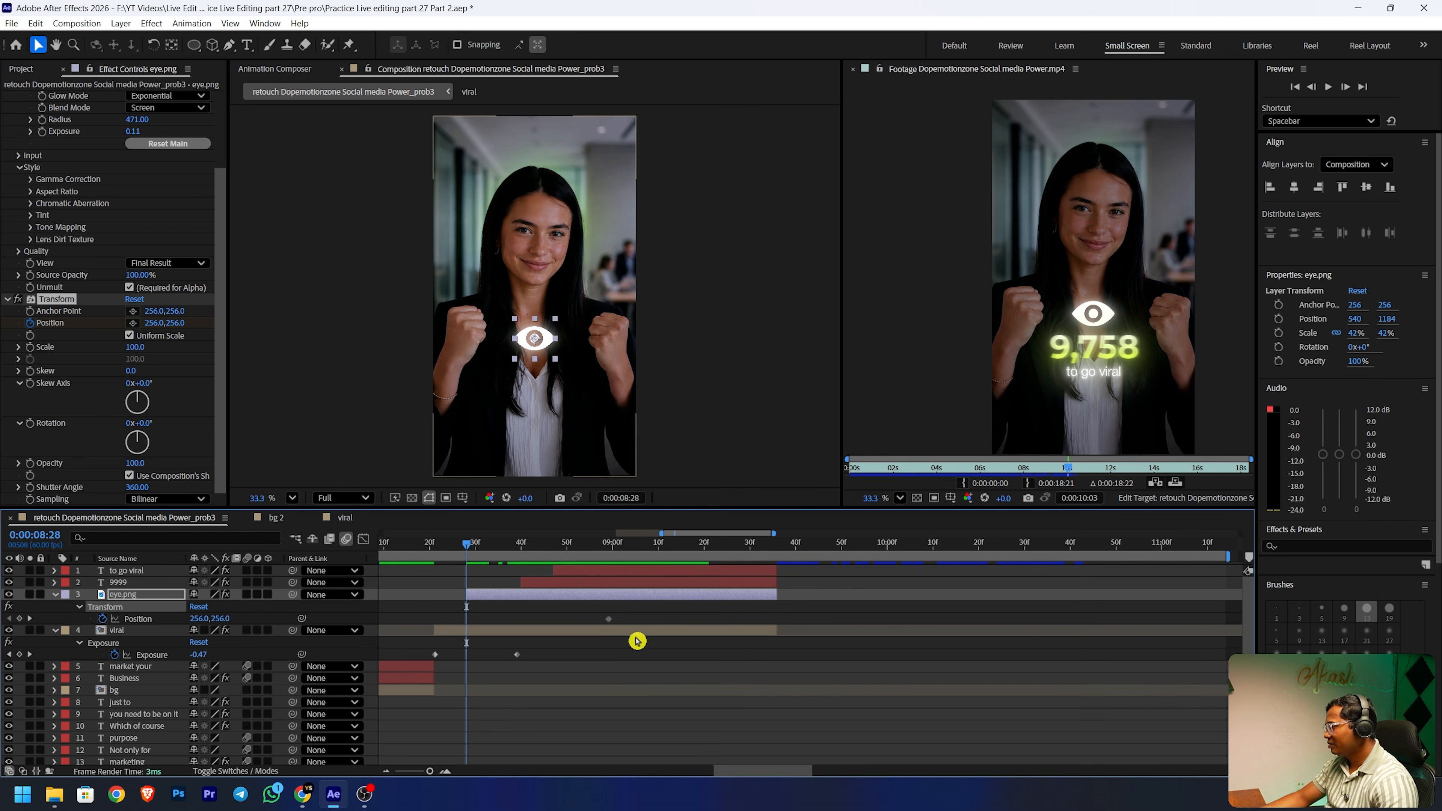
left_click_drag(608, 620, 568, 625)
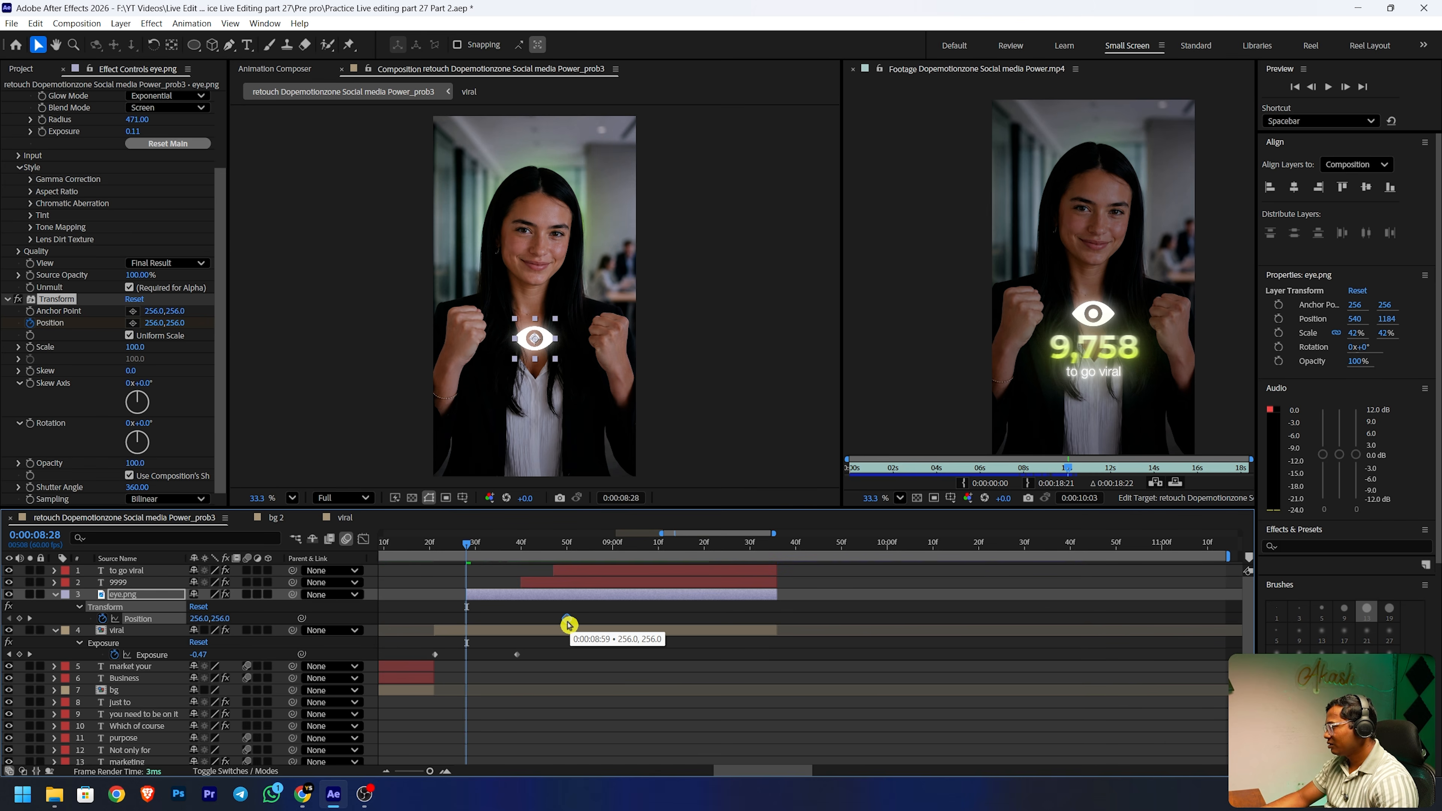
left_click_drag(215, 618, 312, 618)
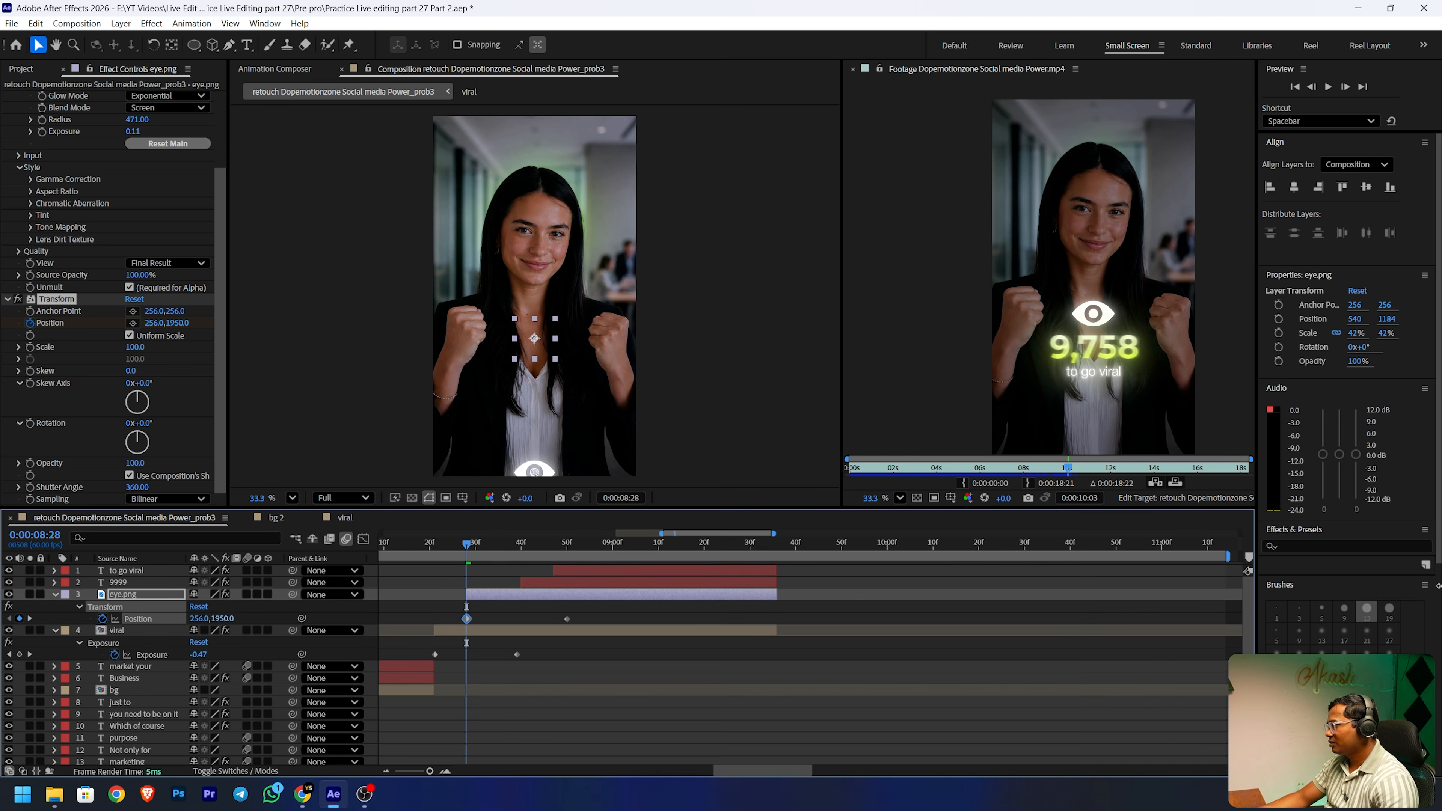
mouse_move(222, 618)
left_mouse_down()
mouse_move(175, 618)
mouse_move(222, 619)
left_mouse_up()
- Try adding a Transform Position keyframe of 256, 255 on eye.png at 0:00:08:43
left_click_drag(464, 549, 535, 551)
left_click_drag(223, 618, 37, 626)
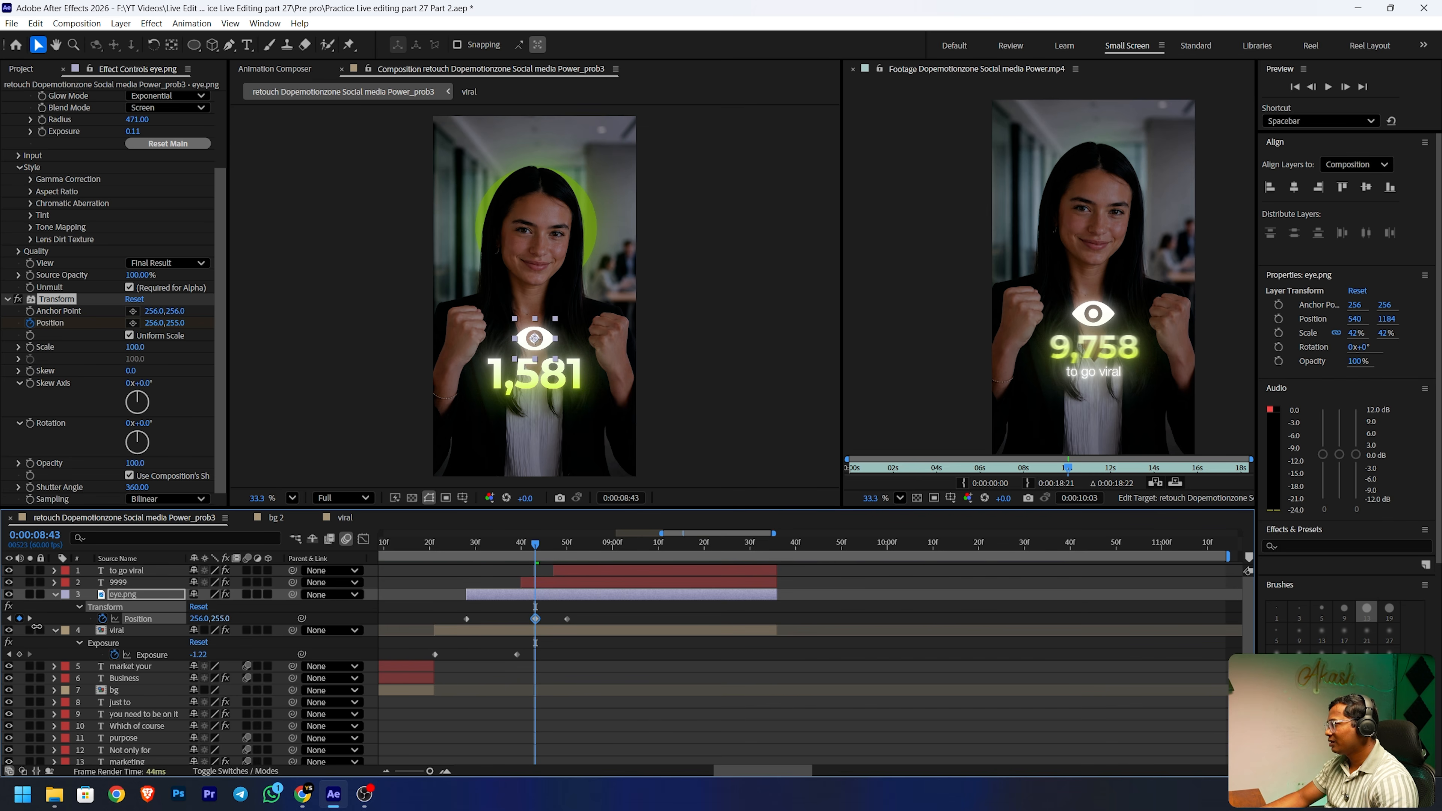
key("ctrl+z")
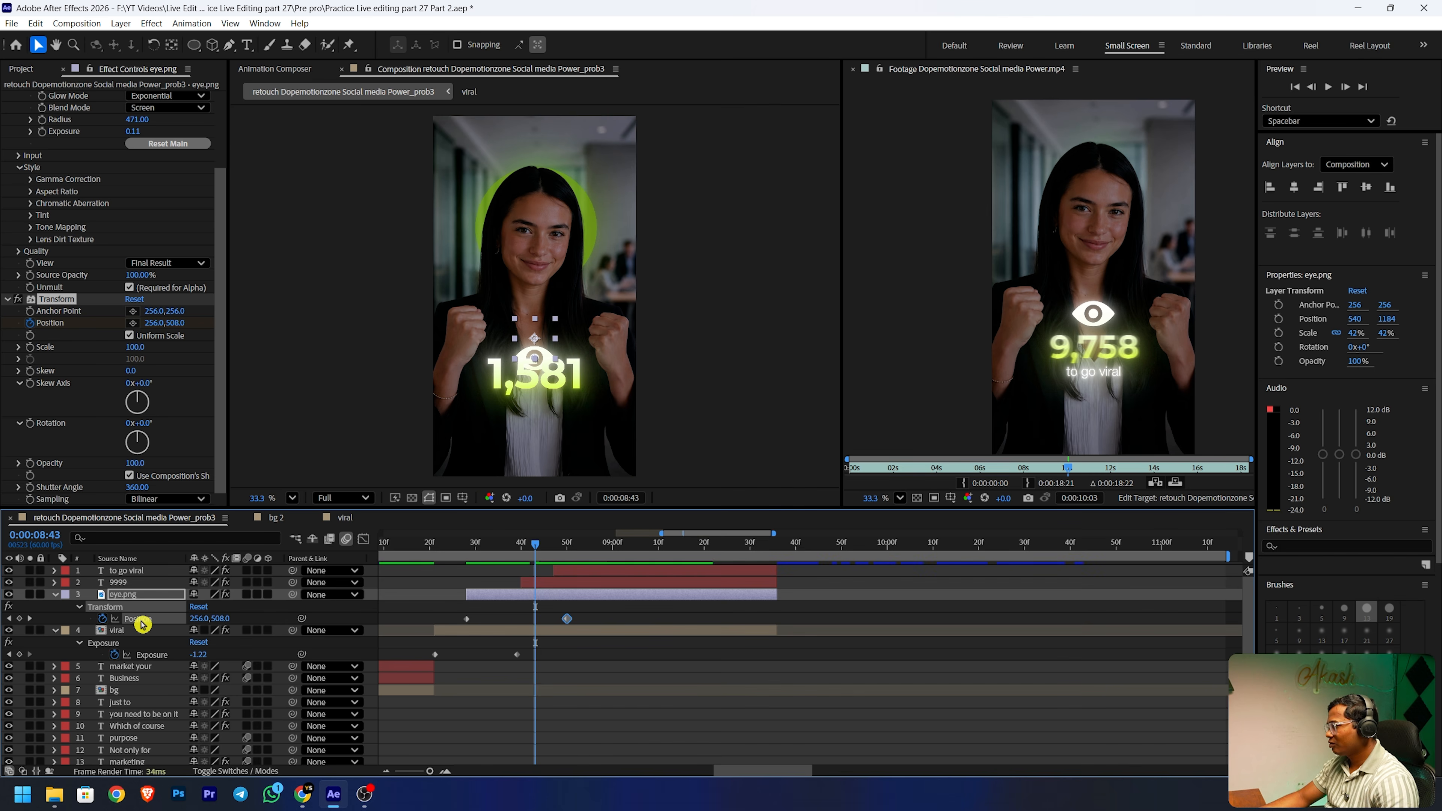
- Keyframe eye.png's Transform Position at 256, 256 at 0:00:08:58 and overshoot it to 256, 166 at 0:00:08:50
left_click(603, 543)
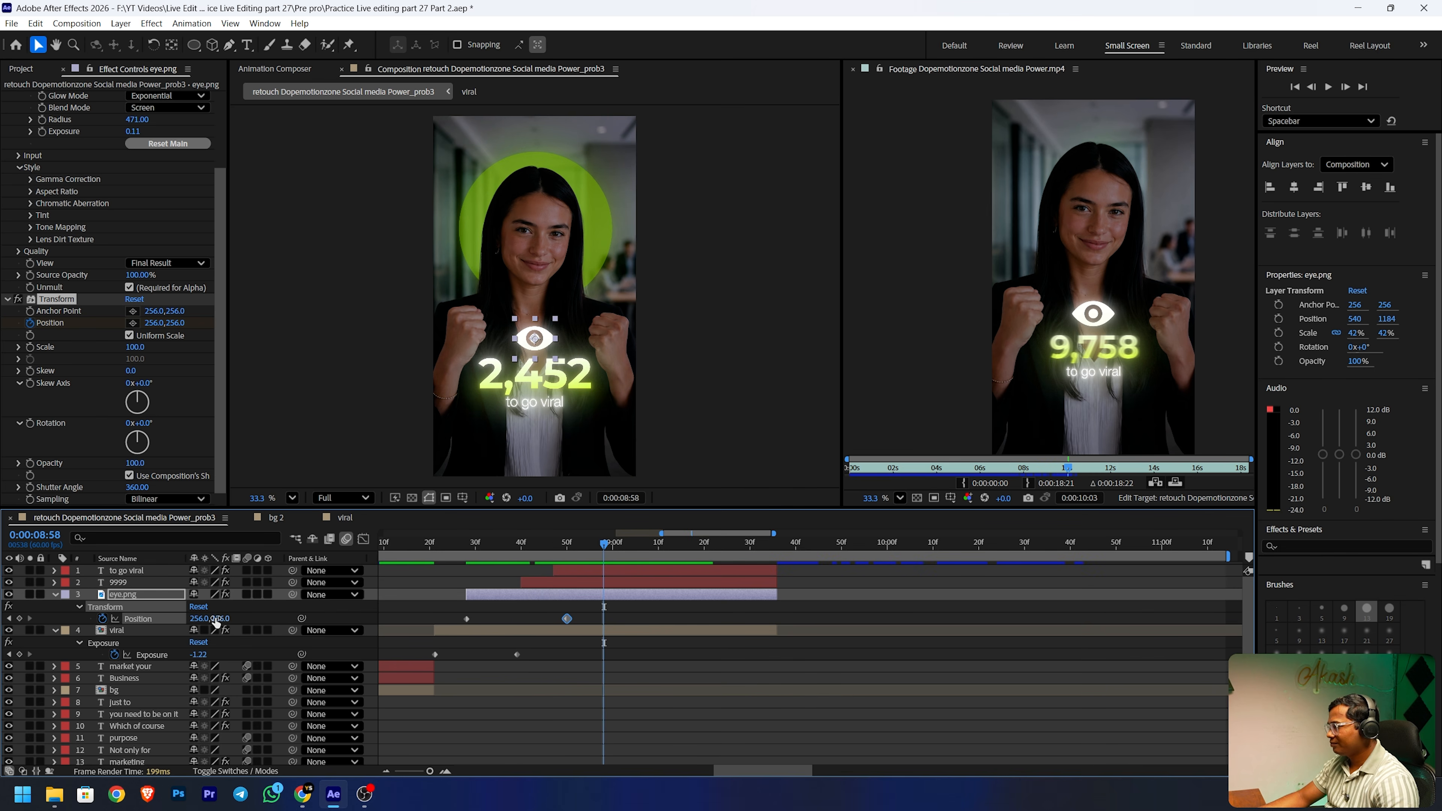
left_click(20, 620)
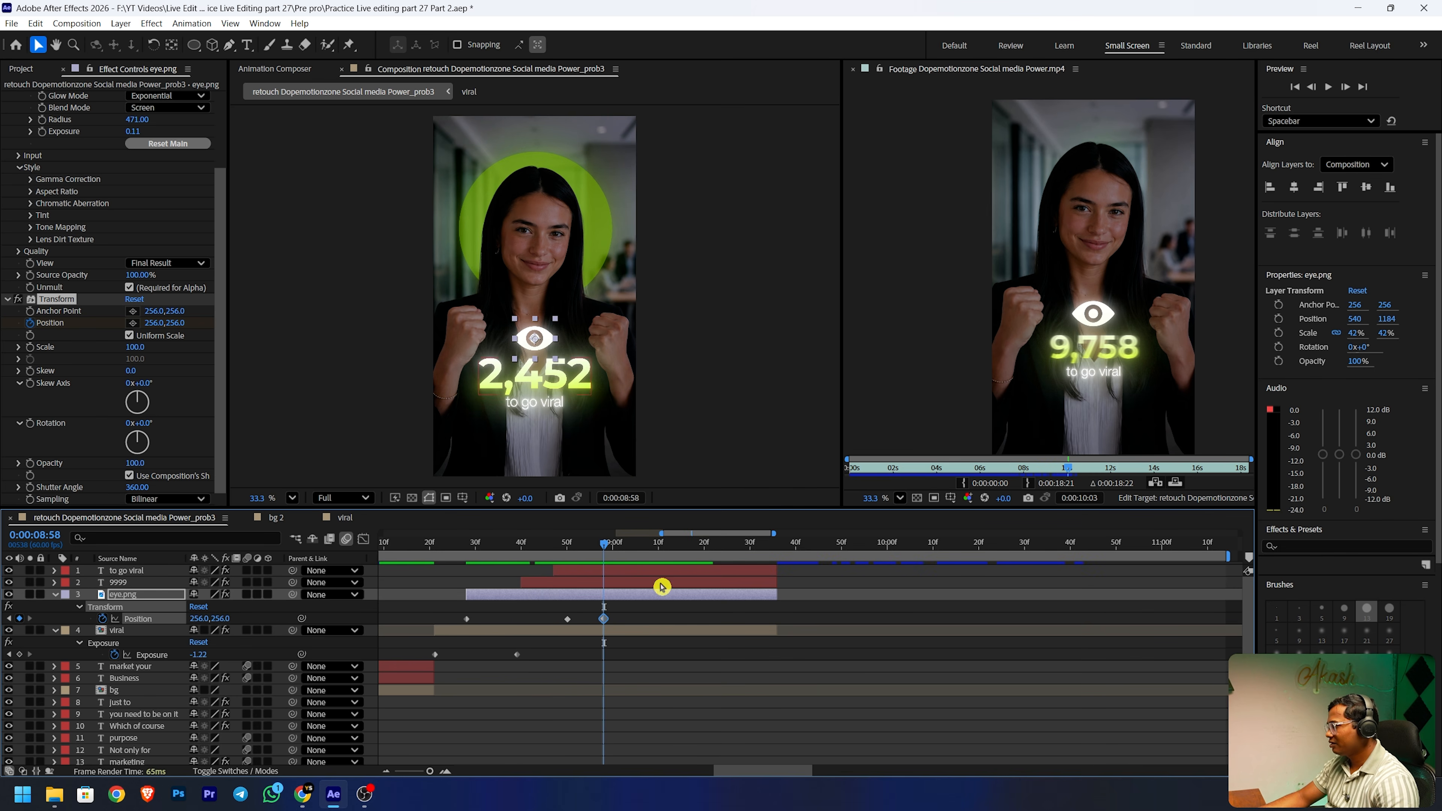
left_click_drag(607, 543, 568, 562)
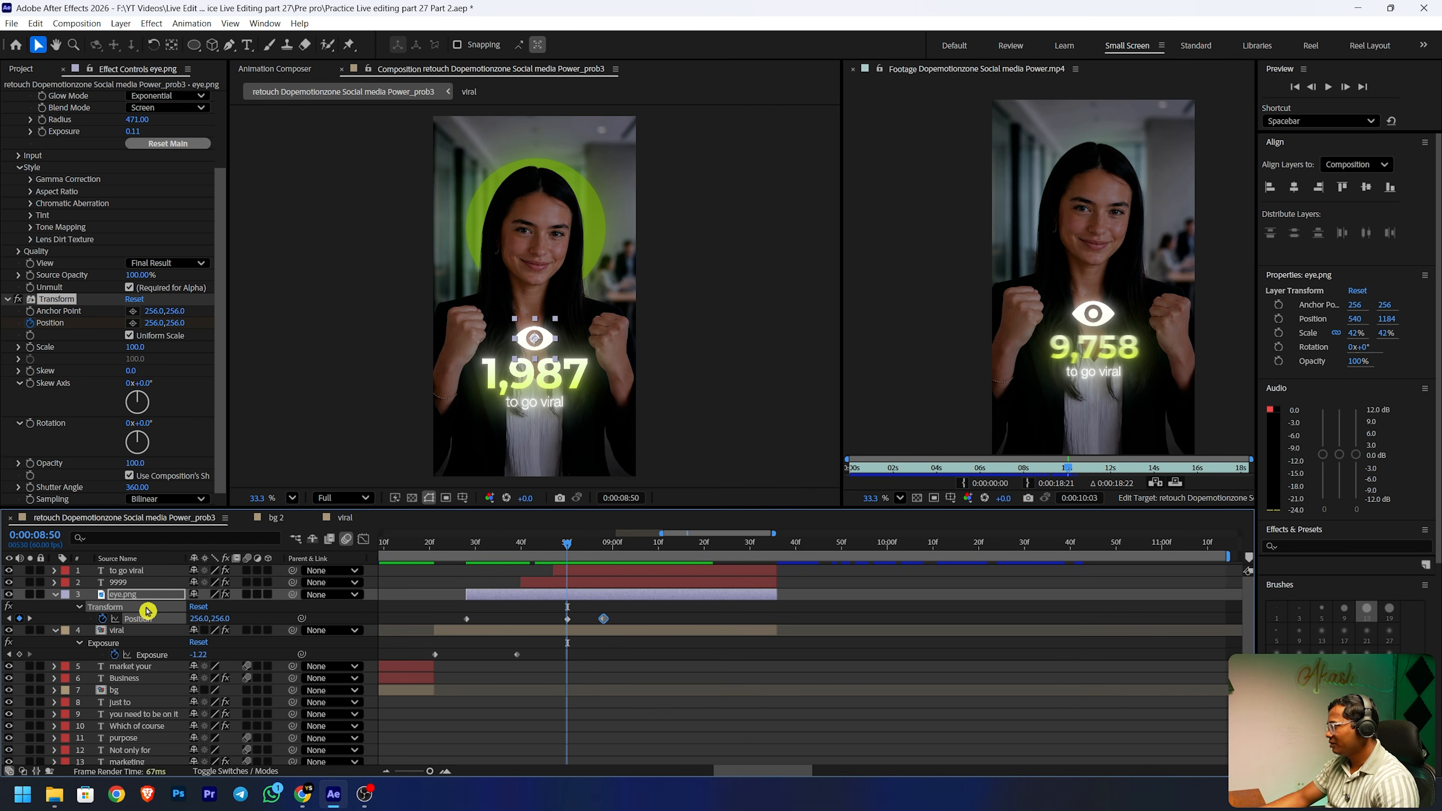
left_click_drag(221, 618, 158, 629)
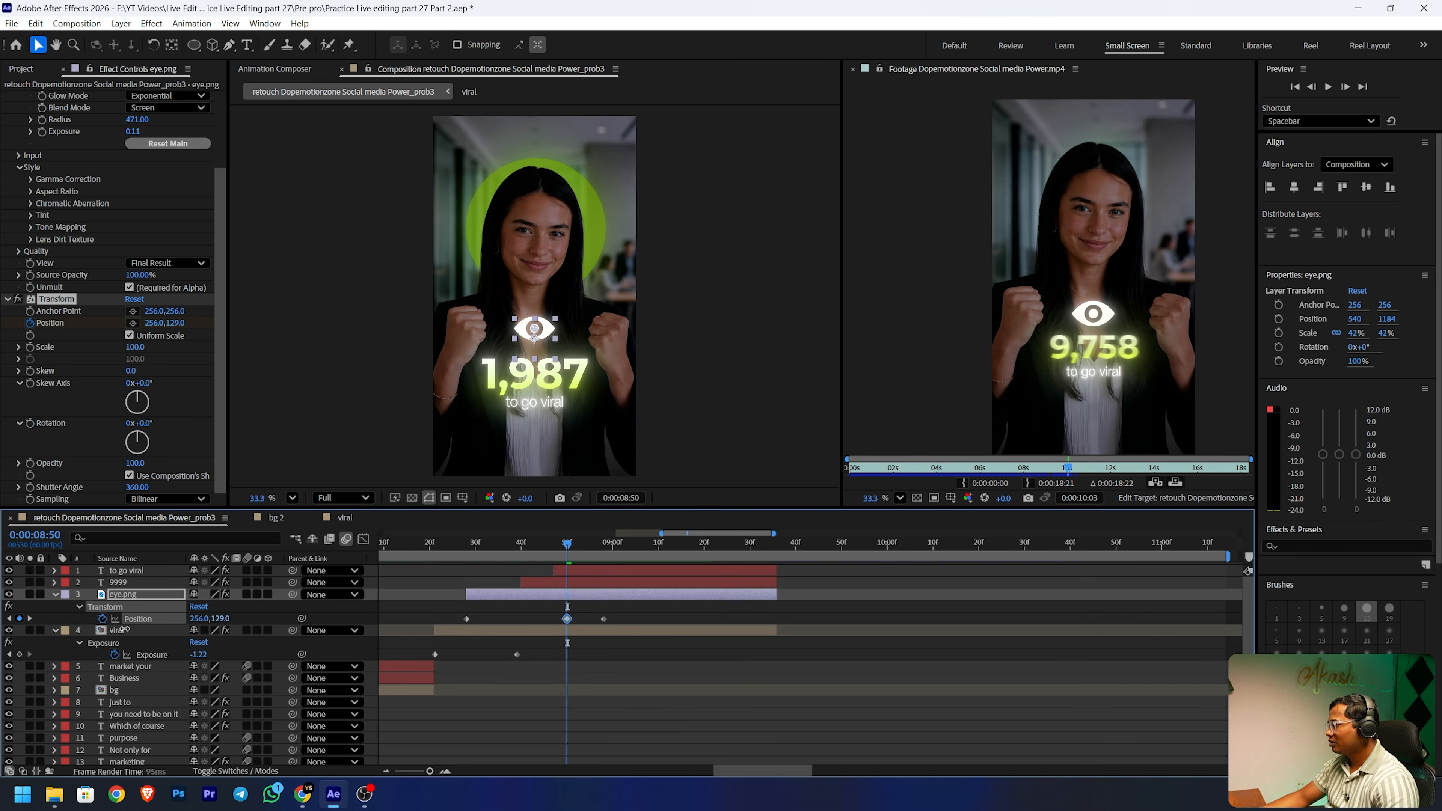
mouse_move(567, 545)
left_mouse_down()
mouse_move(465, 553)
mouse_move(632, 536)
mouse_move(570, 559)
left_mouse_up()
left_click_drag(222, 619, 242, 614)
- Easy-ease eye.png's three Position keyframes and reshape their speed graph for fast starts and long, soft landings
left_click_drag(630, 608, 414, 637)
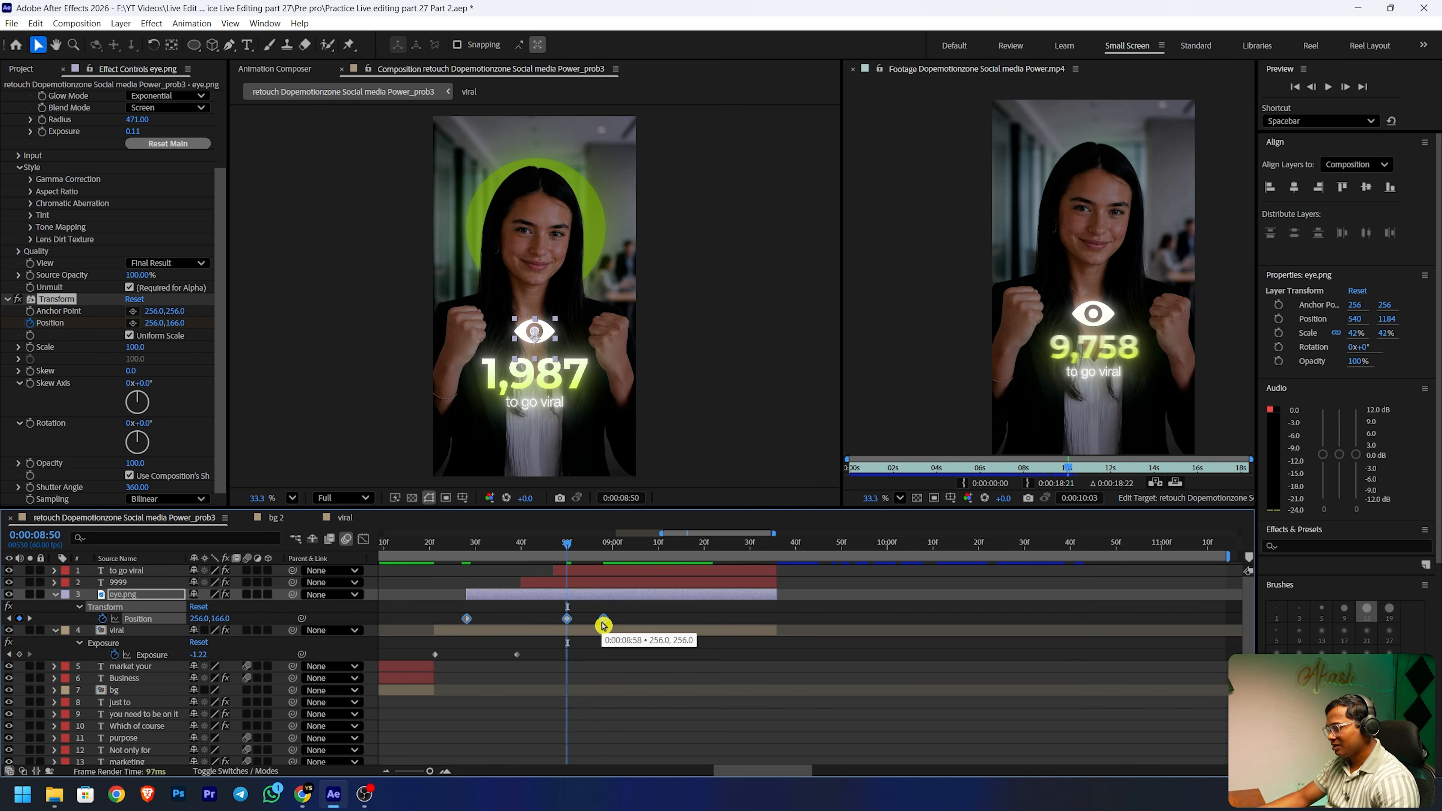
key("F9")
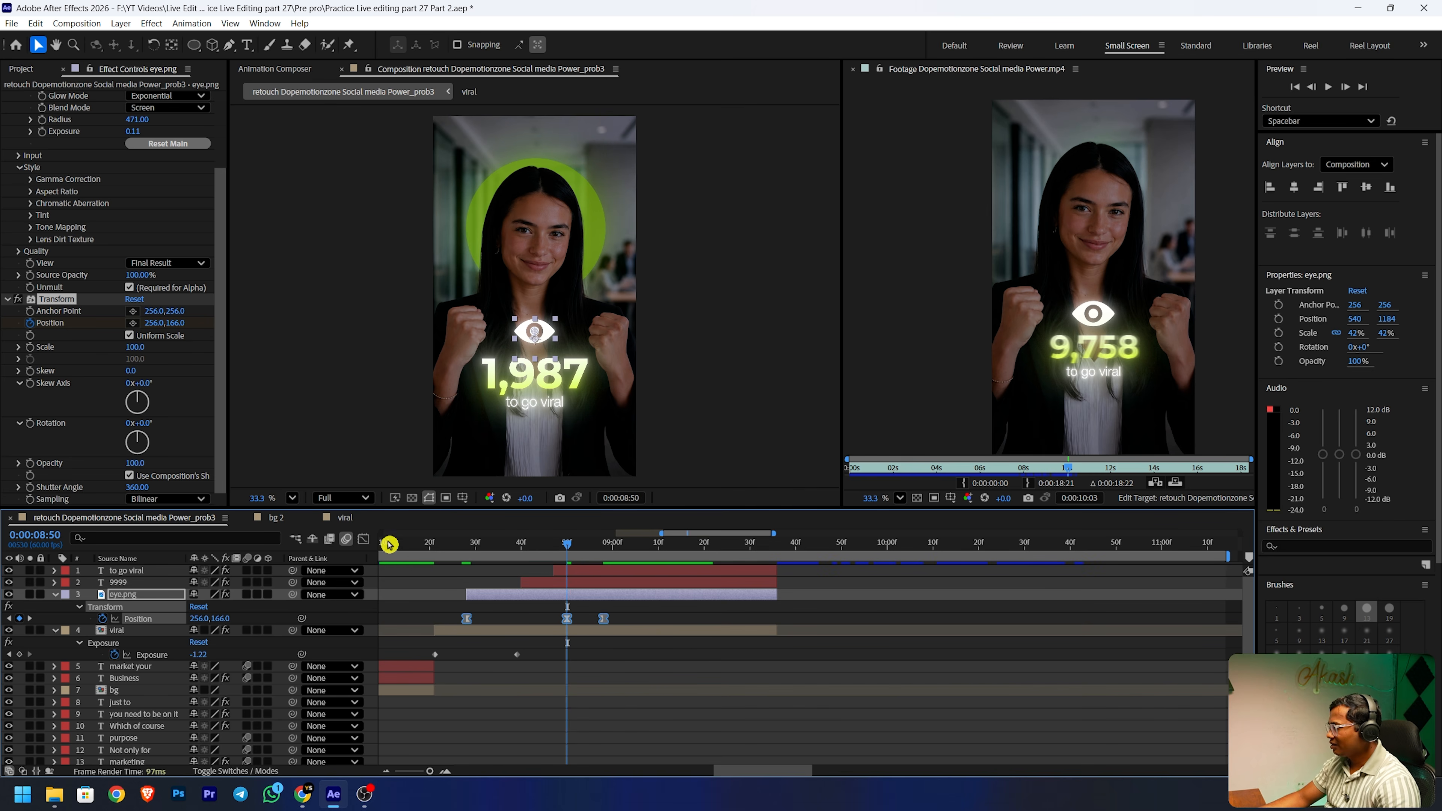
left_click(364, 538)
left_click_drag(814, 632, 287, 754)
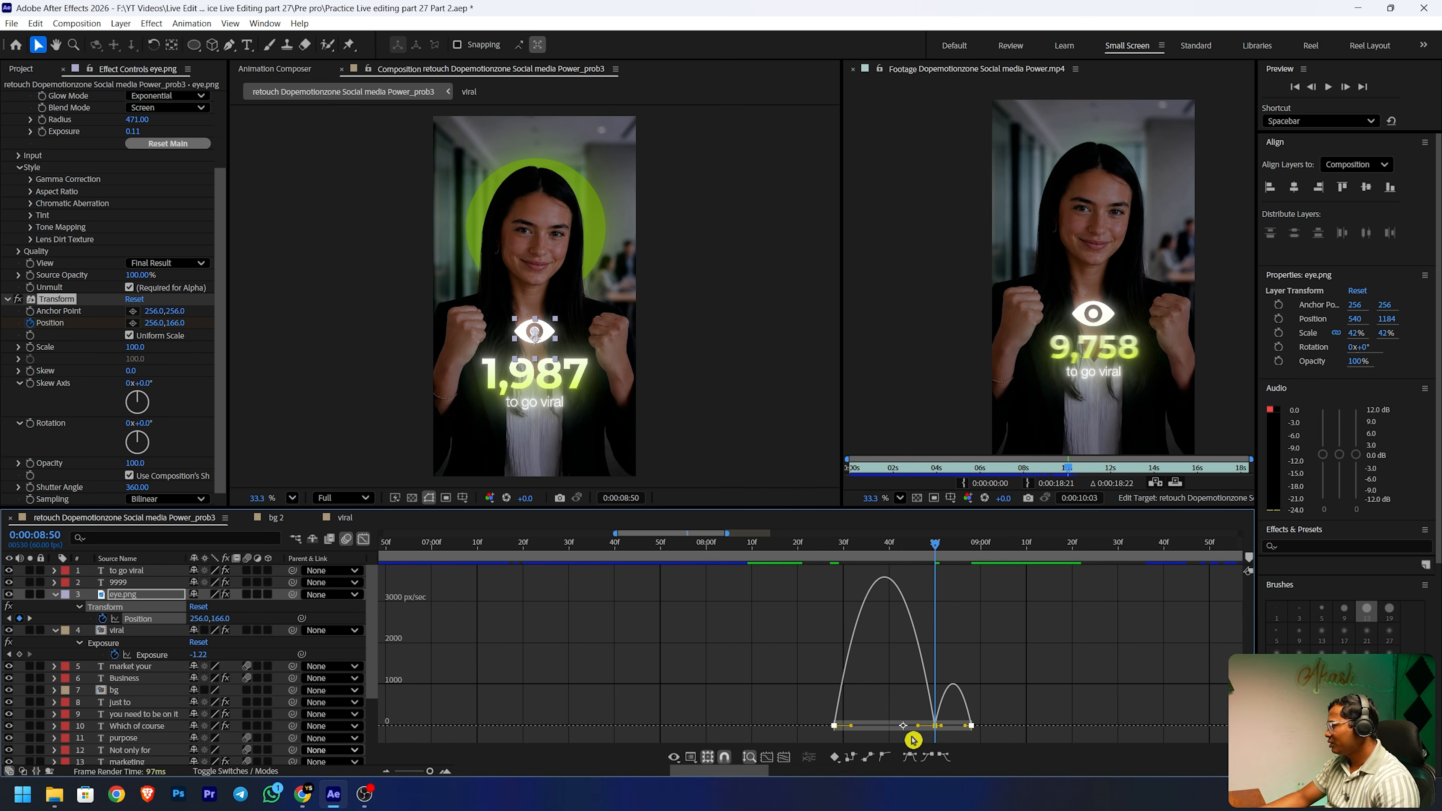
left_click_drag(917, 726, 901, 726)
left_click(1039, 677)
scroll(1024, 687, "up", 2)
scroll(1024, 686, "down", 2)
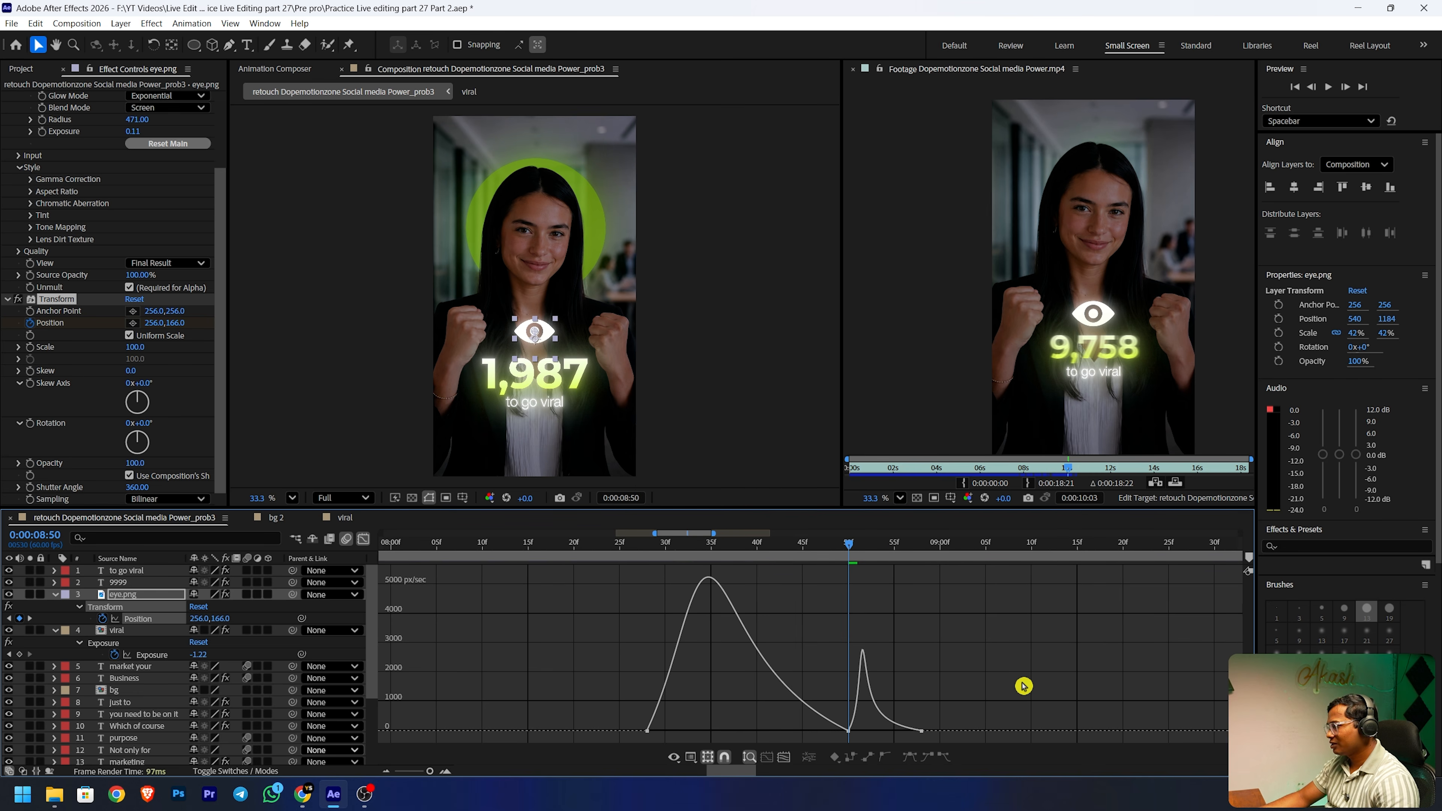
key("shift+F3")
- Preview the eye entrance and move its last Position keyframe to about 0:00:09:04
left_click(638, 548)
key("space")
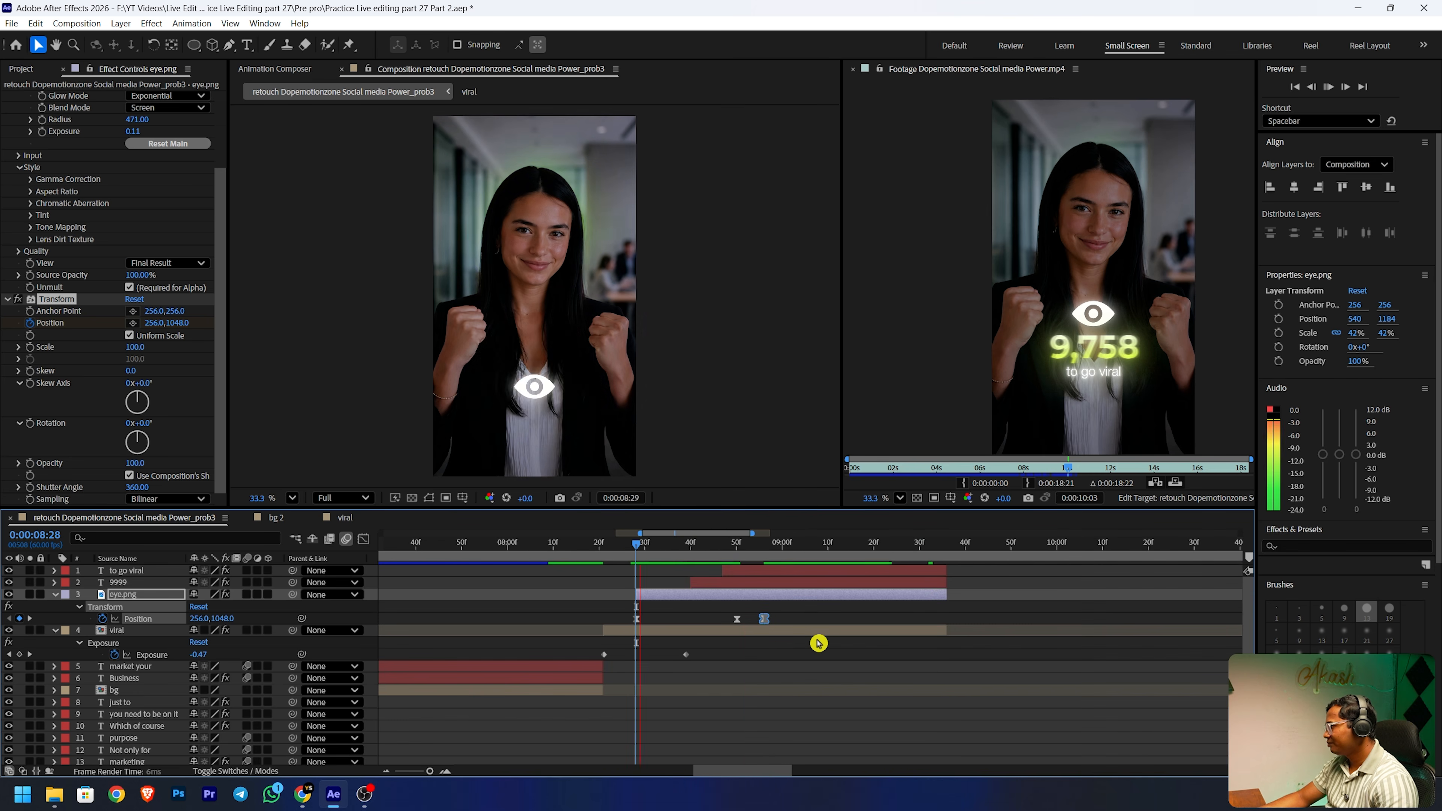
left_click_drag(776, 622, 801, 619)
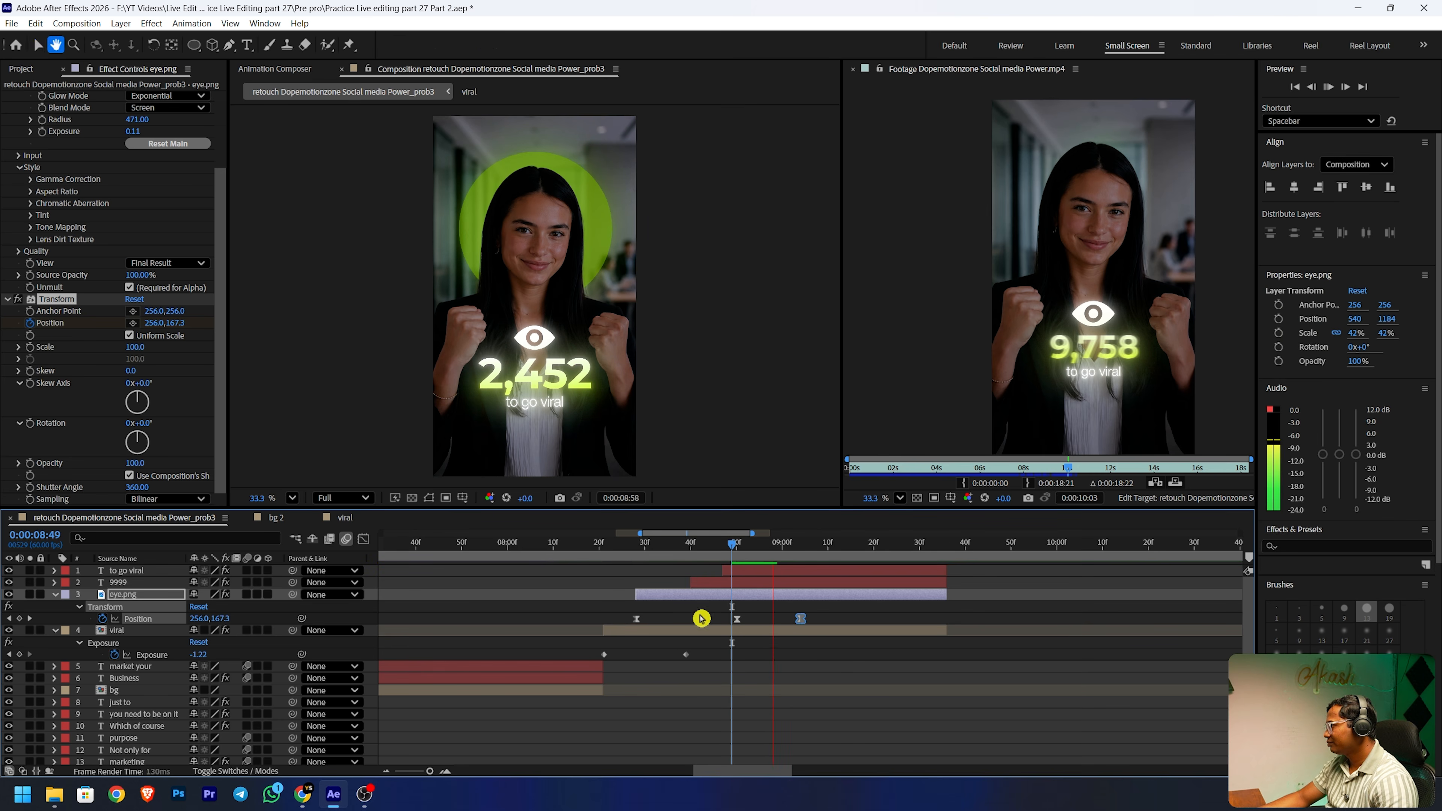
left_click(628, 548)
key("space")
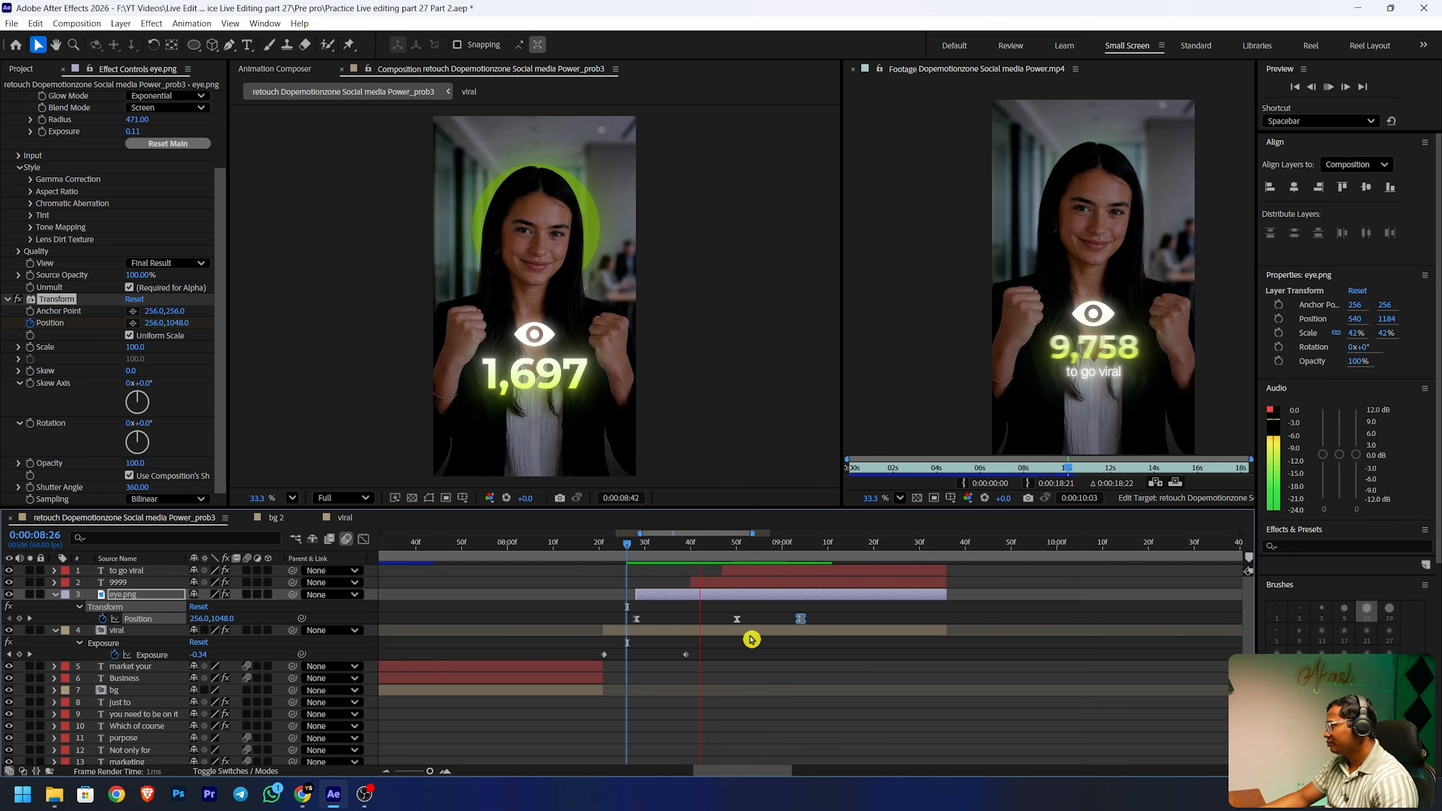
left_click(800, 618)
- Keyframe eye.png's Transform Opacity from 0 at about 0:00:08:35 to 100 at about 0:00:08:43
left_click(687, 542)
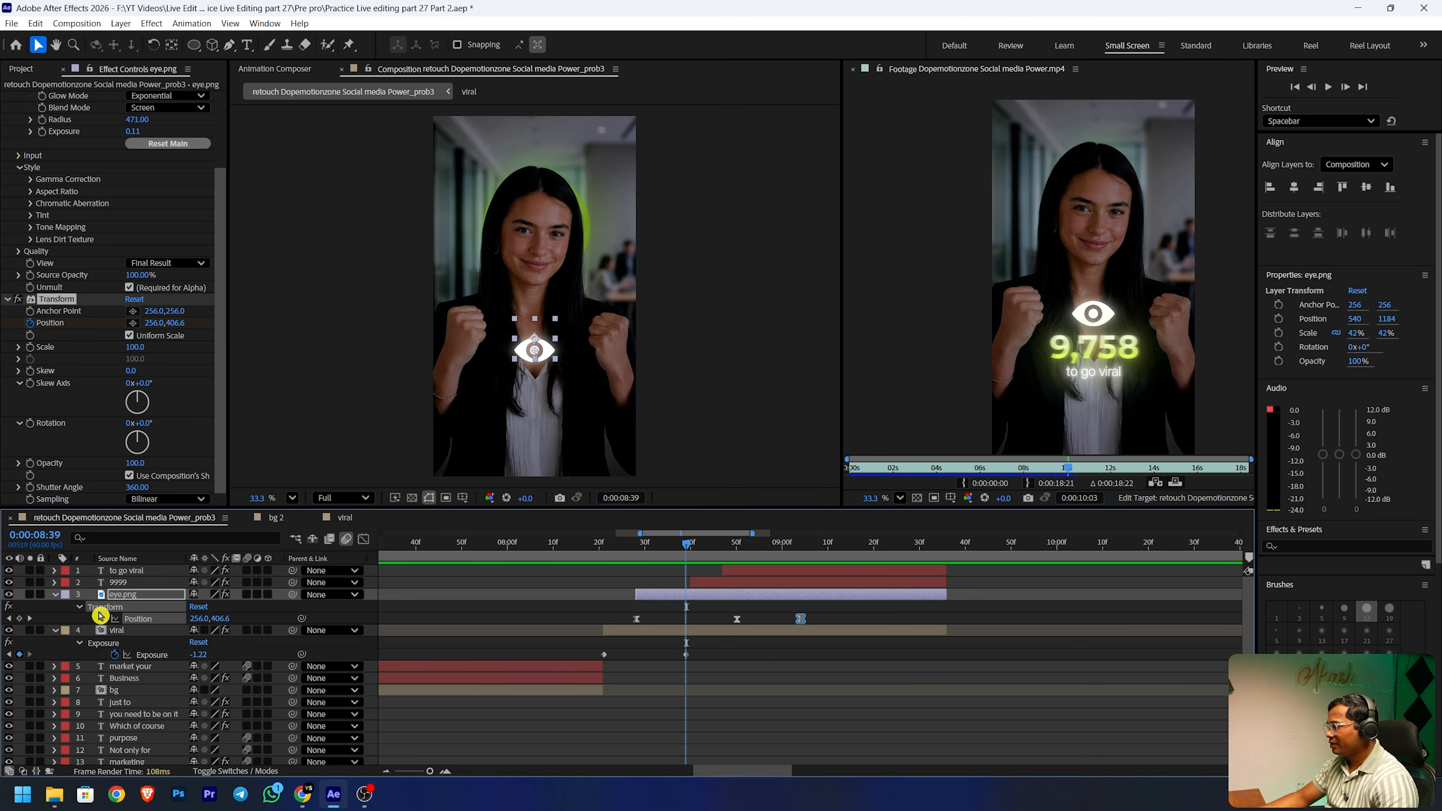
left_click(29, 468)
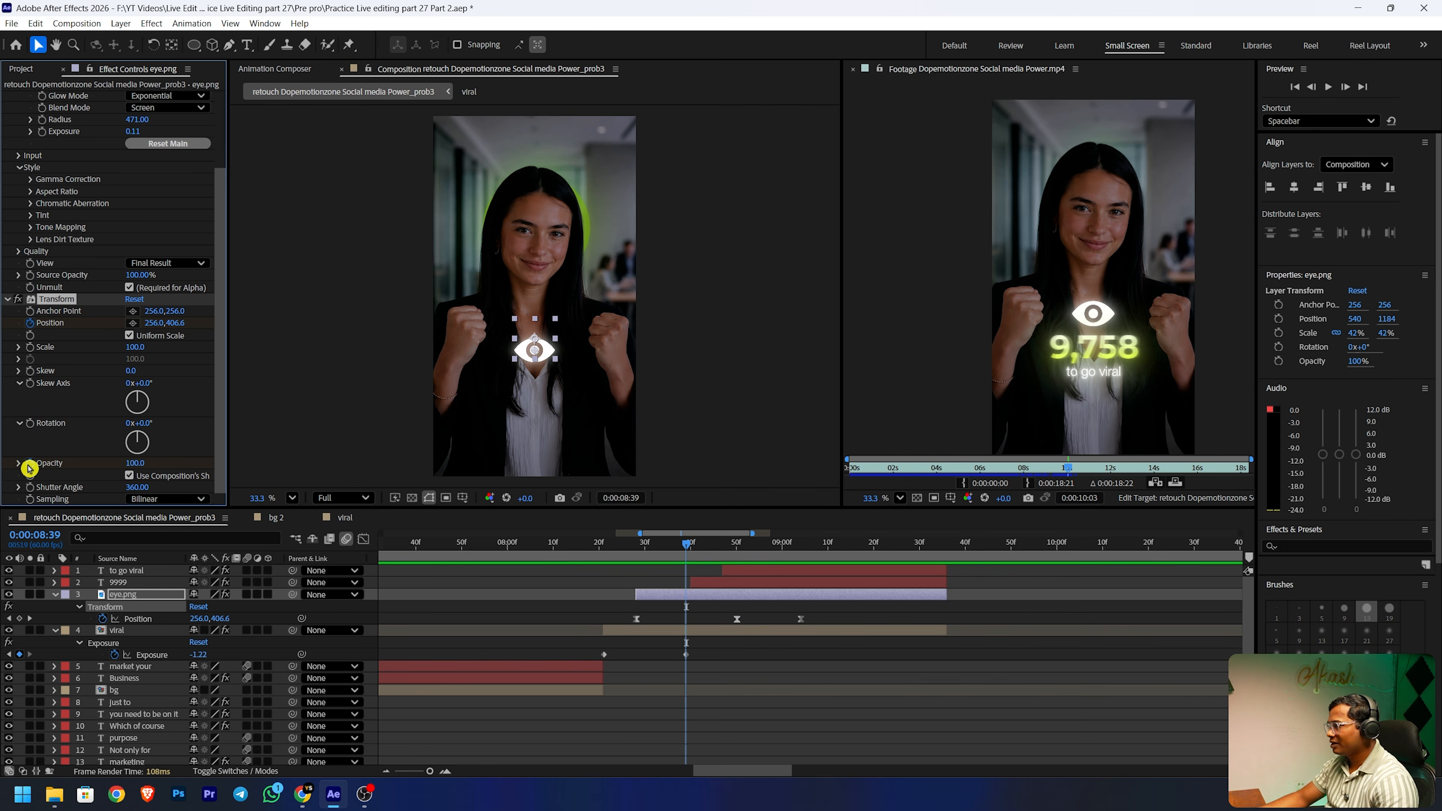
key("u")
key("u")
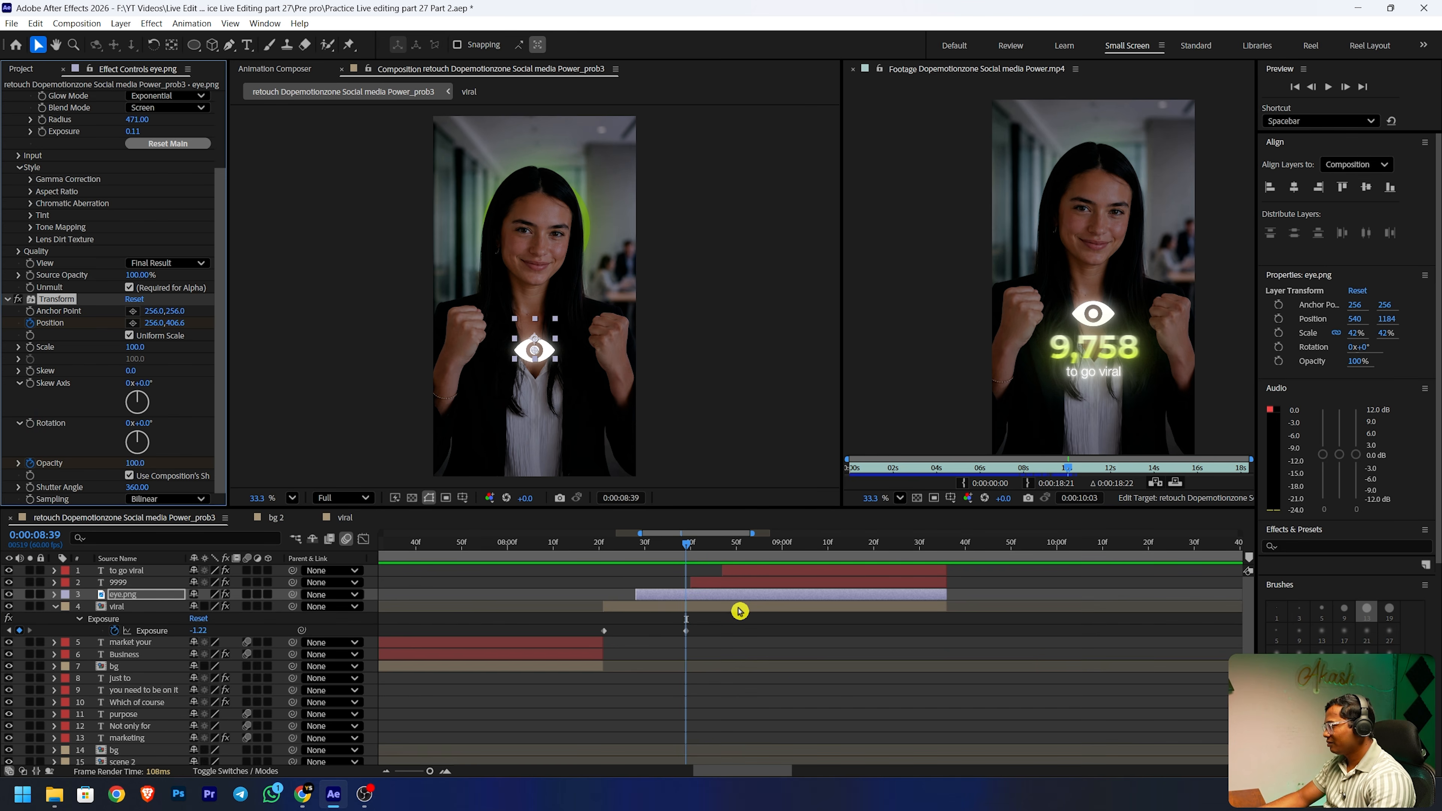
left_click_drag(686, 546, 636, 556)
left_click_drag(202, 629, 72, 620)
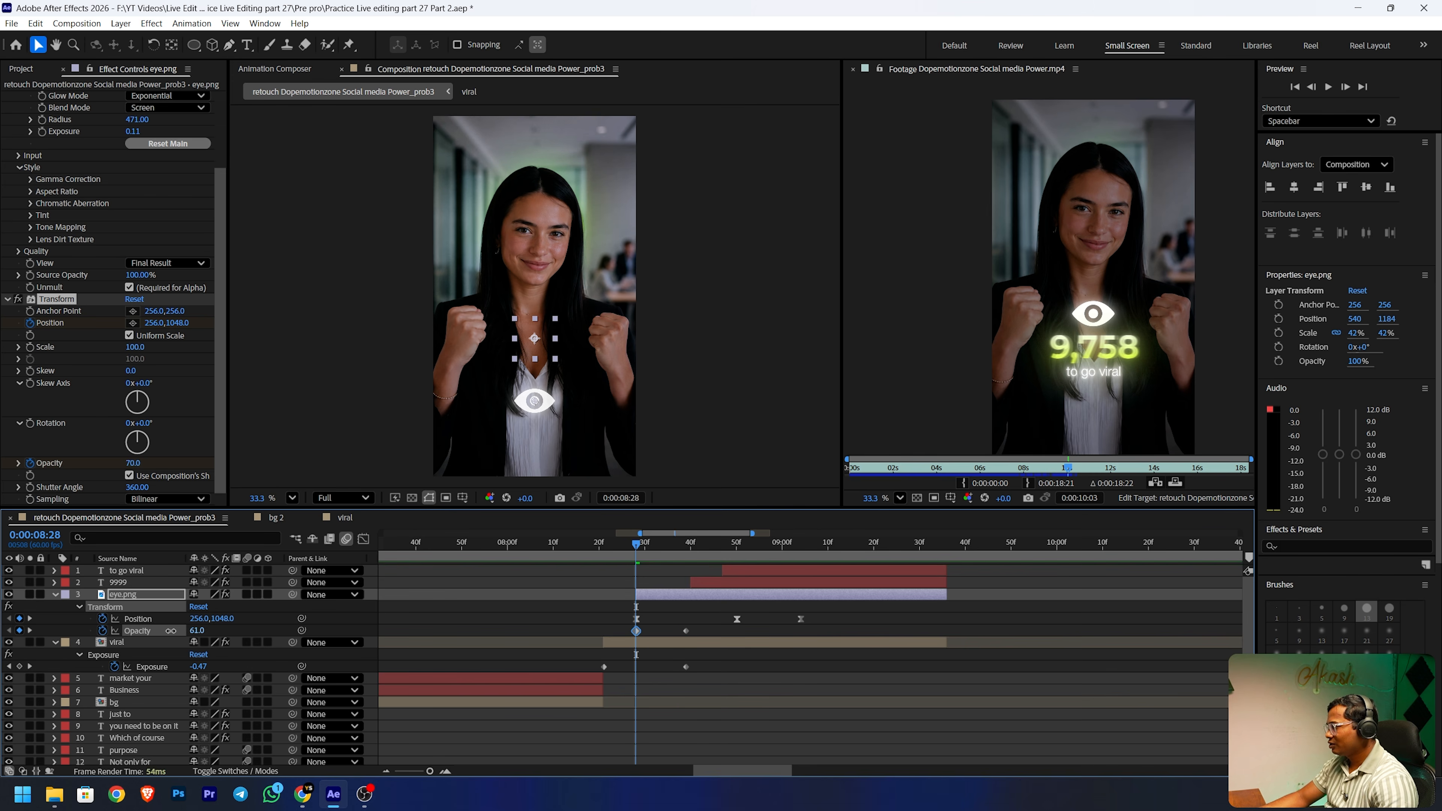
left_click_drag(640, 553, 666, 580)
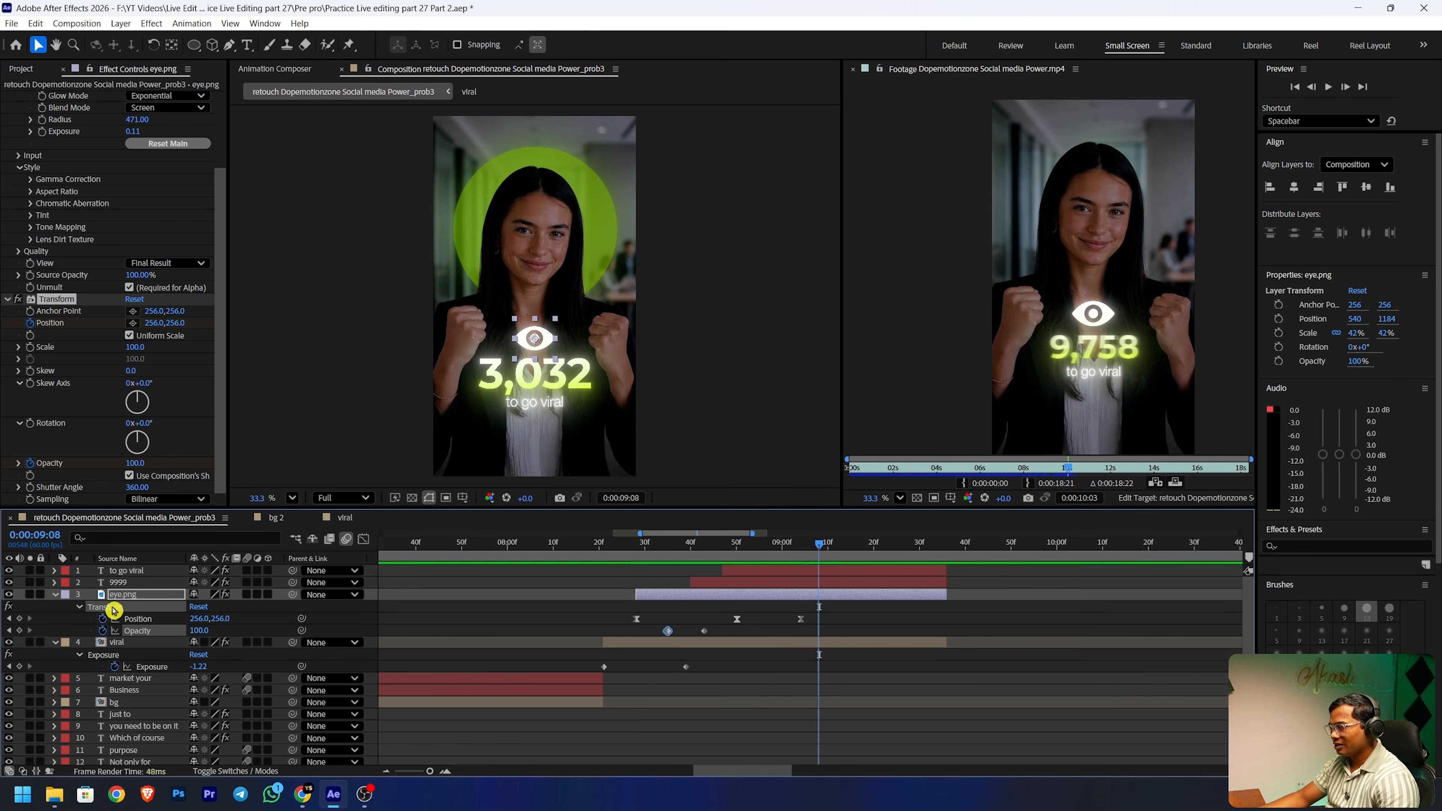
- Copy eye.png's animated Transform effect onto the 9999 layer, starting at 0:00:08:40
left_click(71, 300)
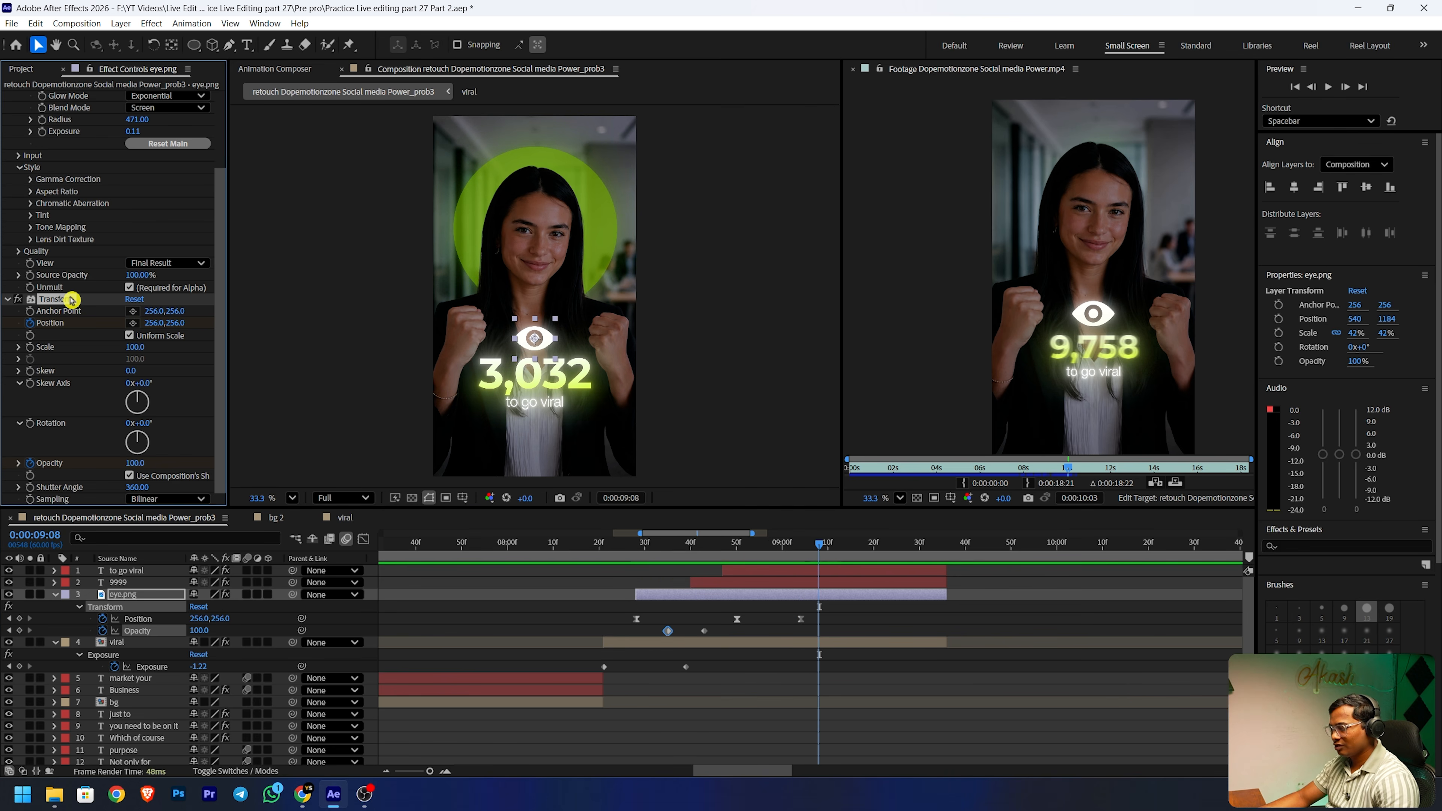
left_click(705, 584)
left_click_drag(714, 548, 692, 548)
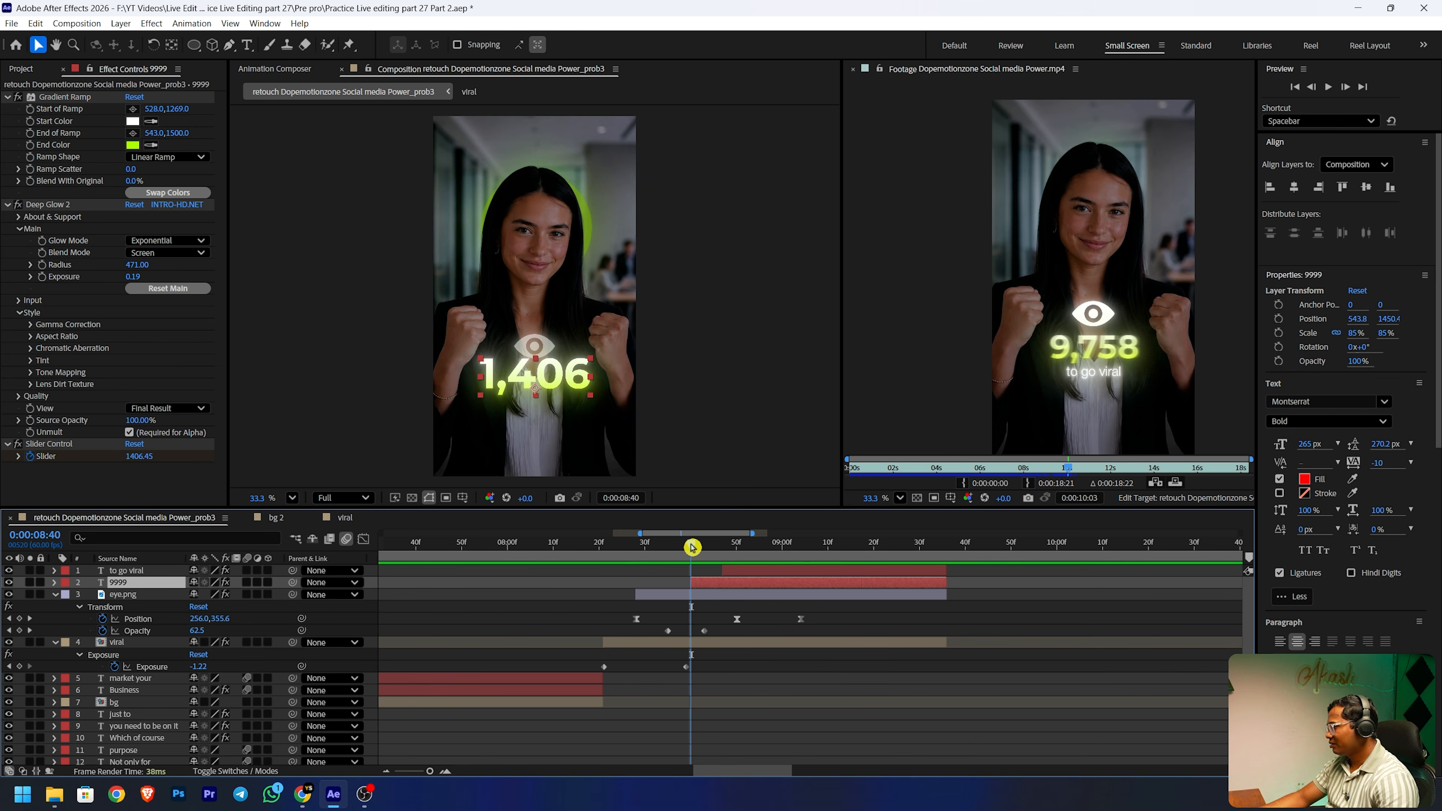
key("ctrl+v")
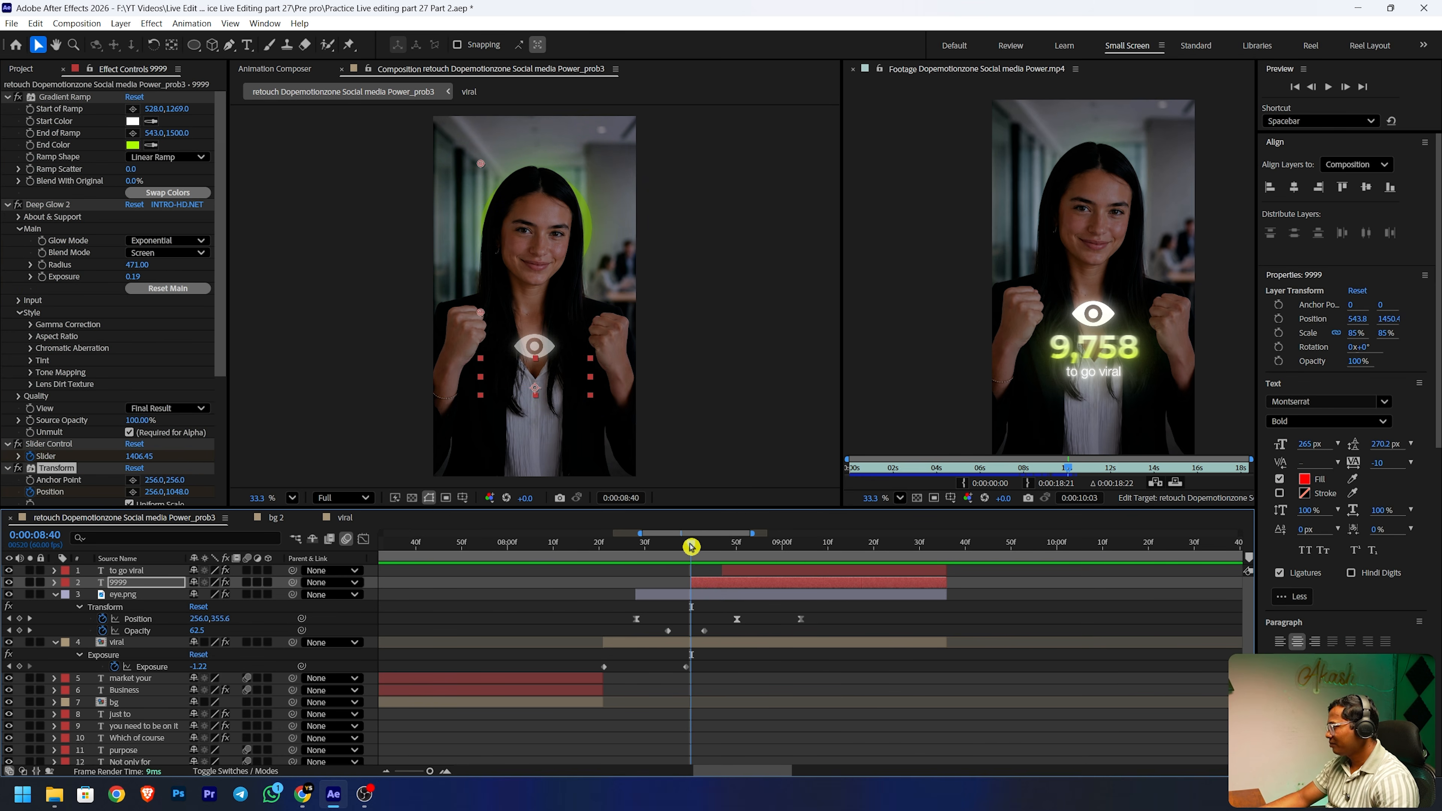
- Try pasting the Transform effect onto the to go viral layer at 0:00:08:48 and preview it
left_click_drag(691, 546, 727, 547)
left_click(738, 575)
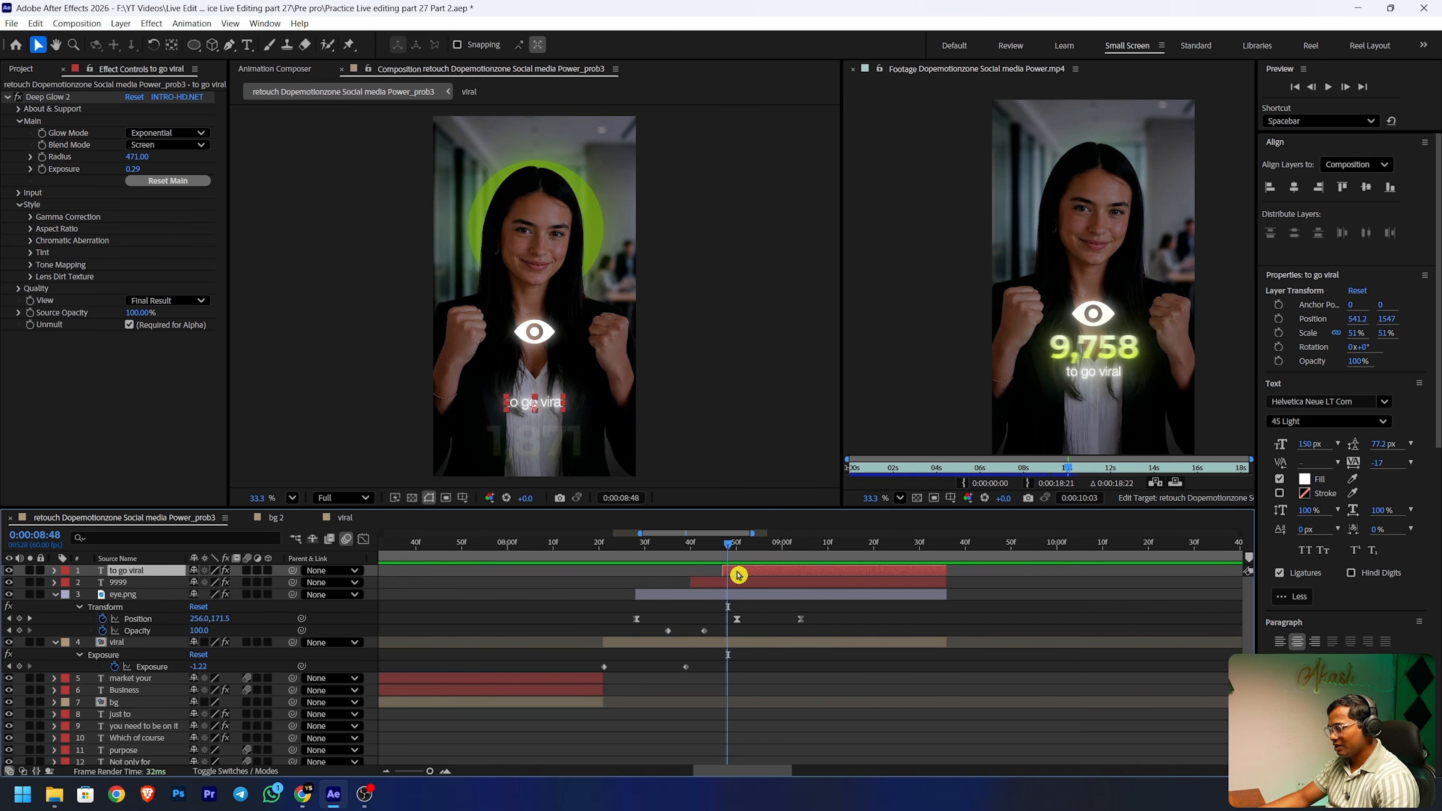
key("ctrl+v")
left_click_drag(734, 548, 786, 547)
key("space")
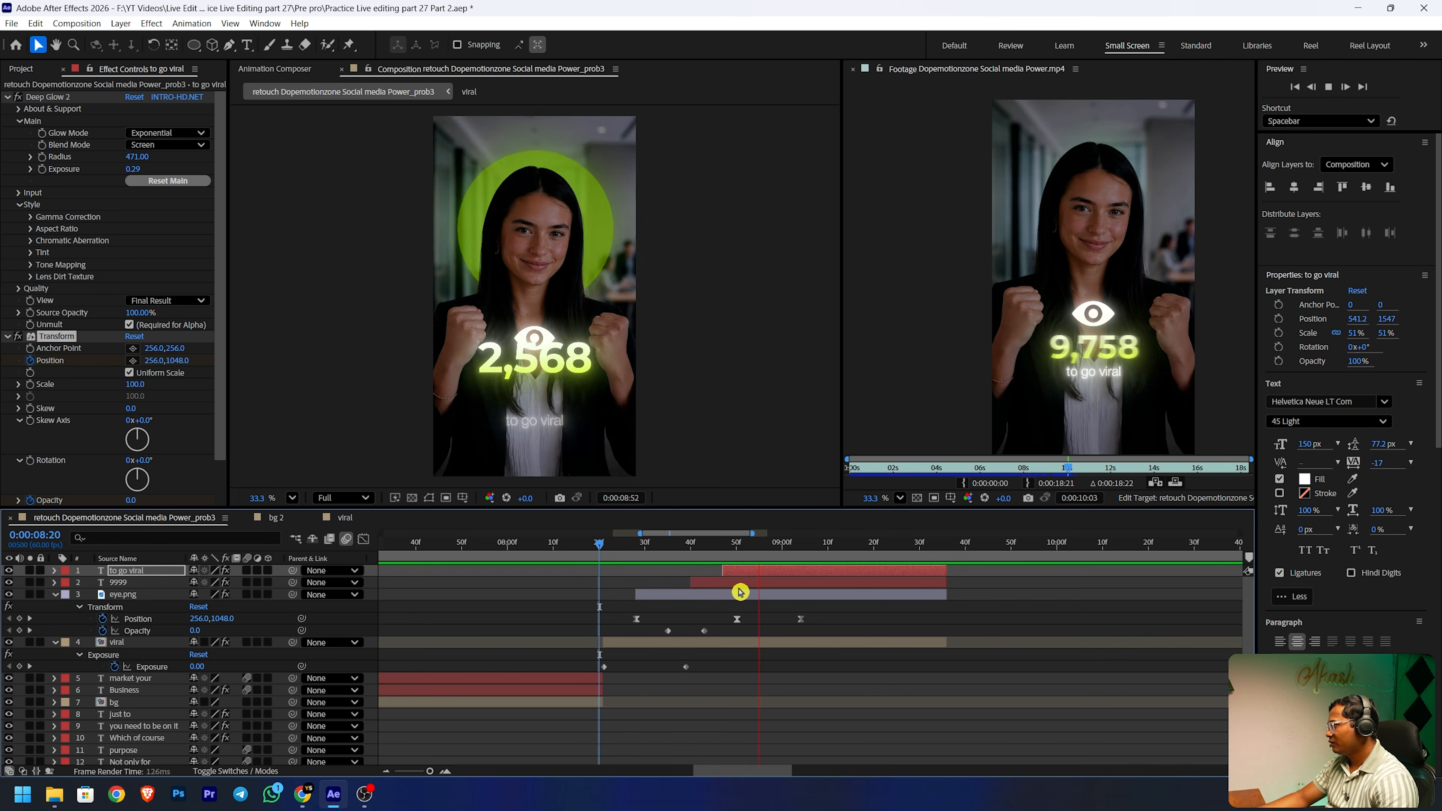
left_click_drag(720, 547, 812, 527)
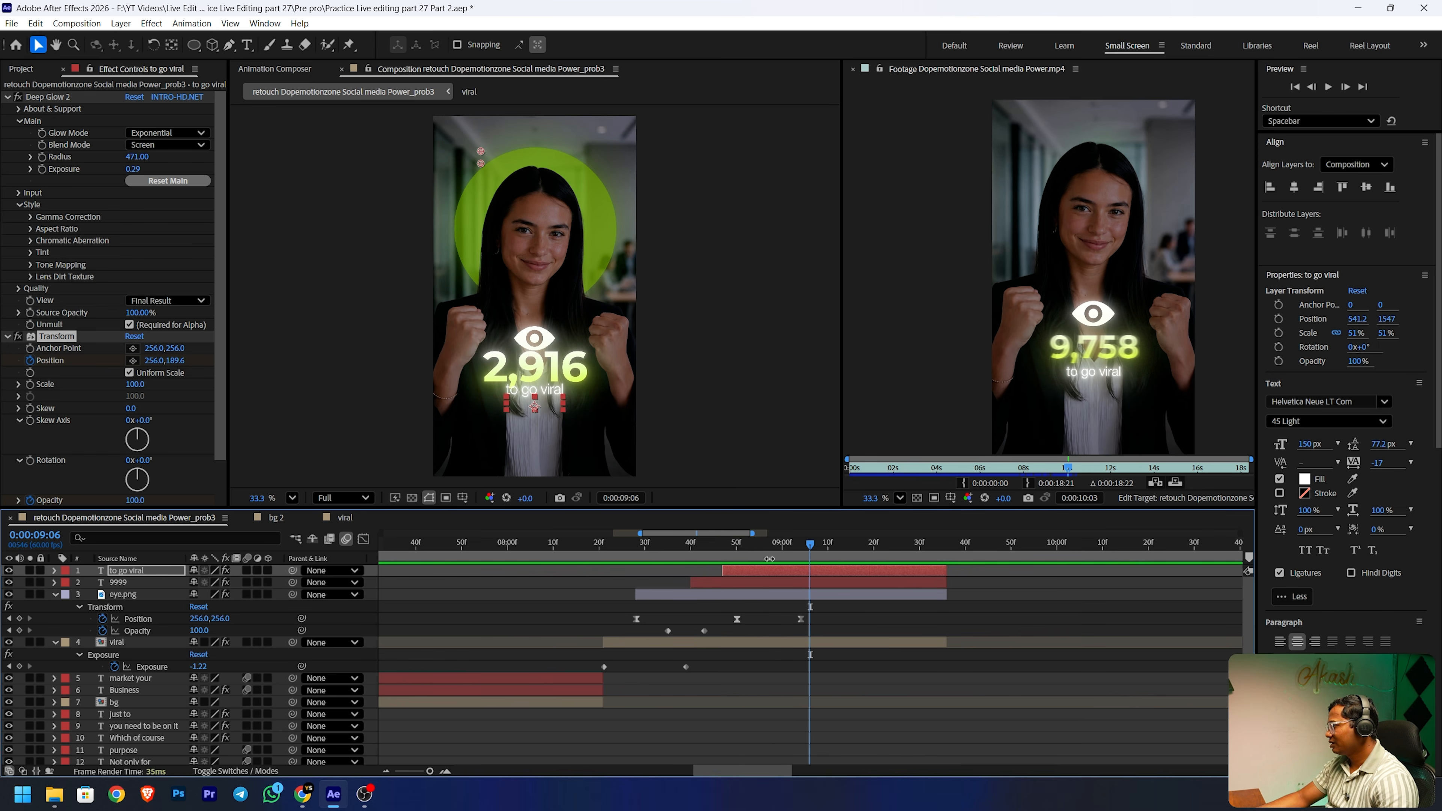
- Delete the pasted Transform effect from the to go viral layer
left_click(737, 575)
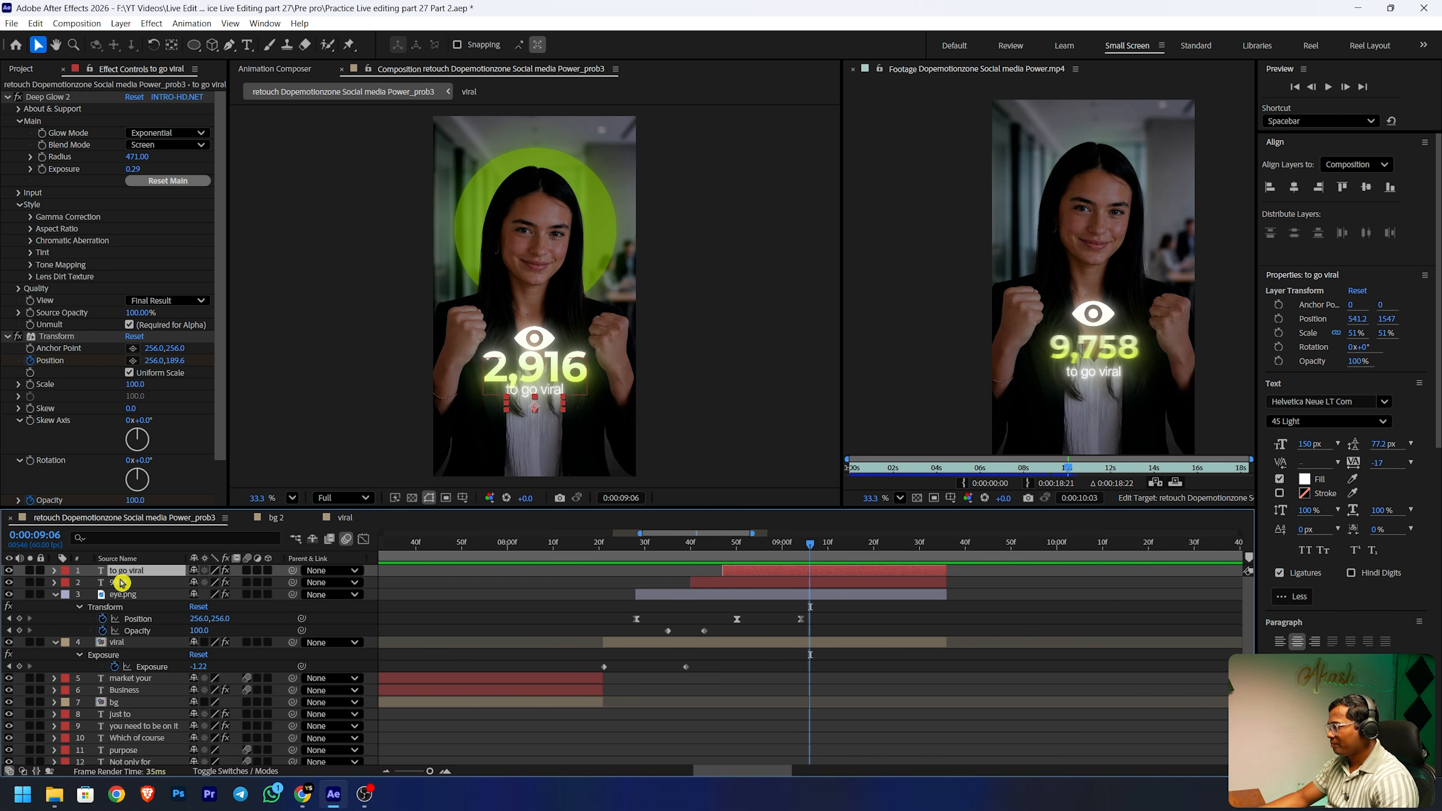
left_click(81, 344)
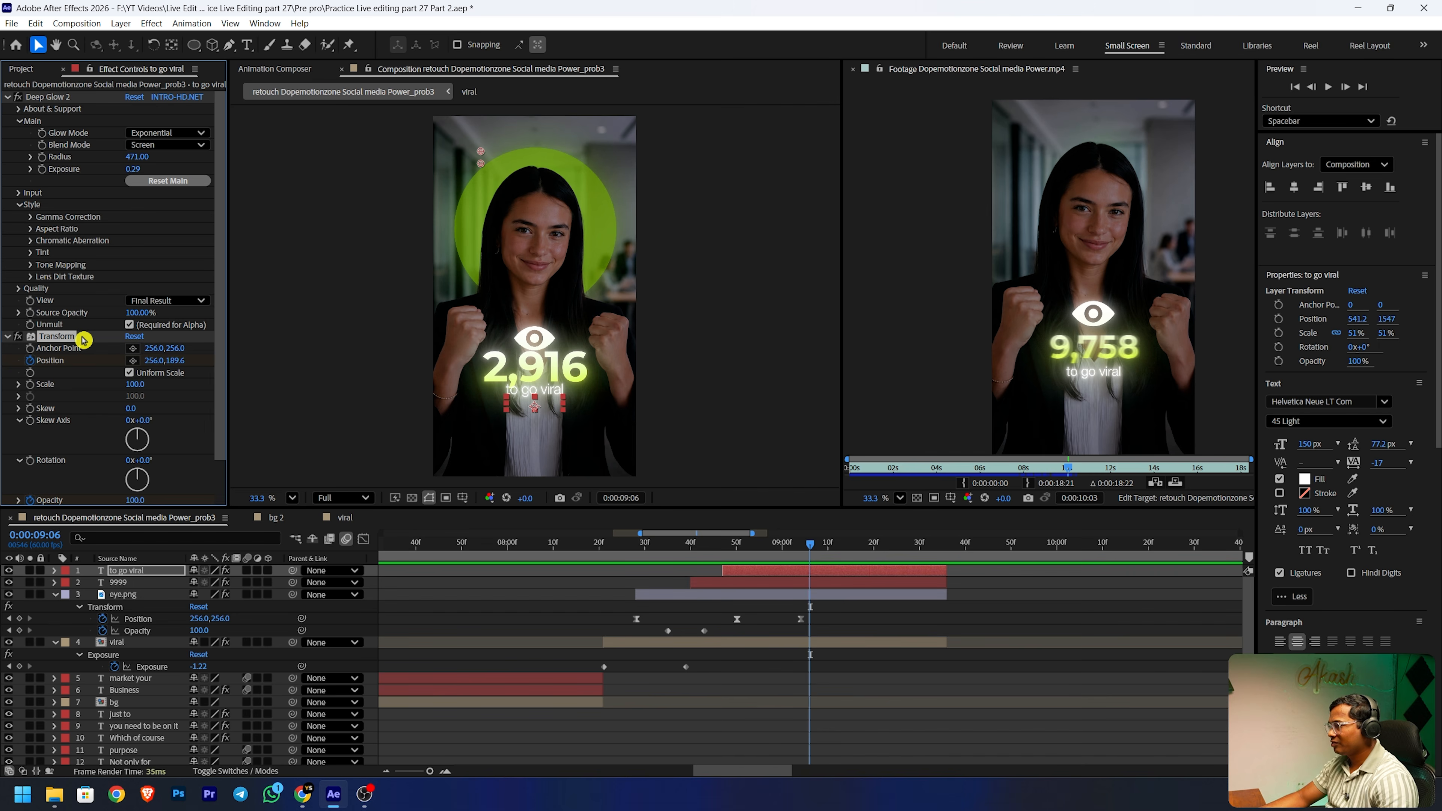
key("Delete")
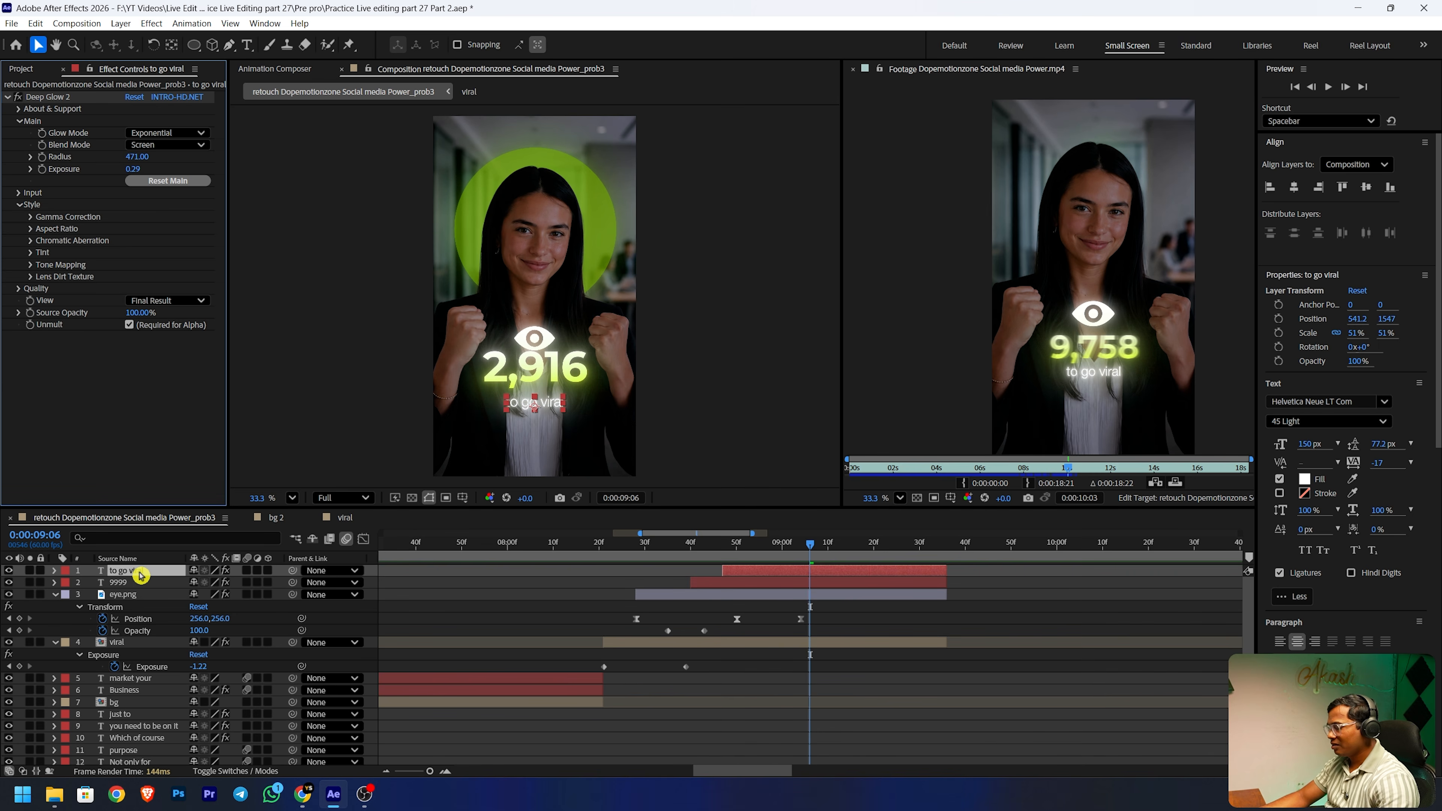
- Keyframe the to go viral layer's Position from 541.2, 2106 at 0:00:08:48 to 541.2, 1547 at about 0:00:09:03, with easy ease
left_click(140, 573)
key("p")
left_click(90, 582)
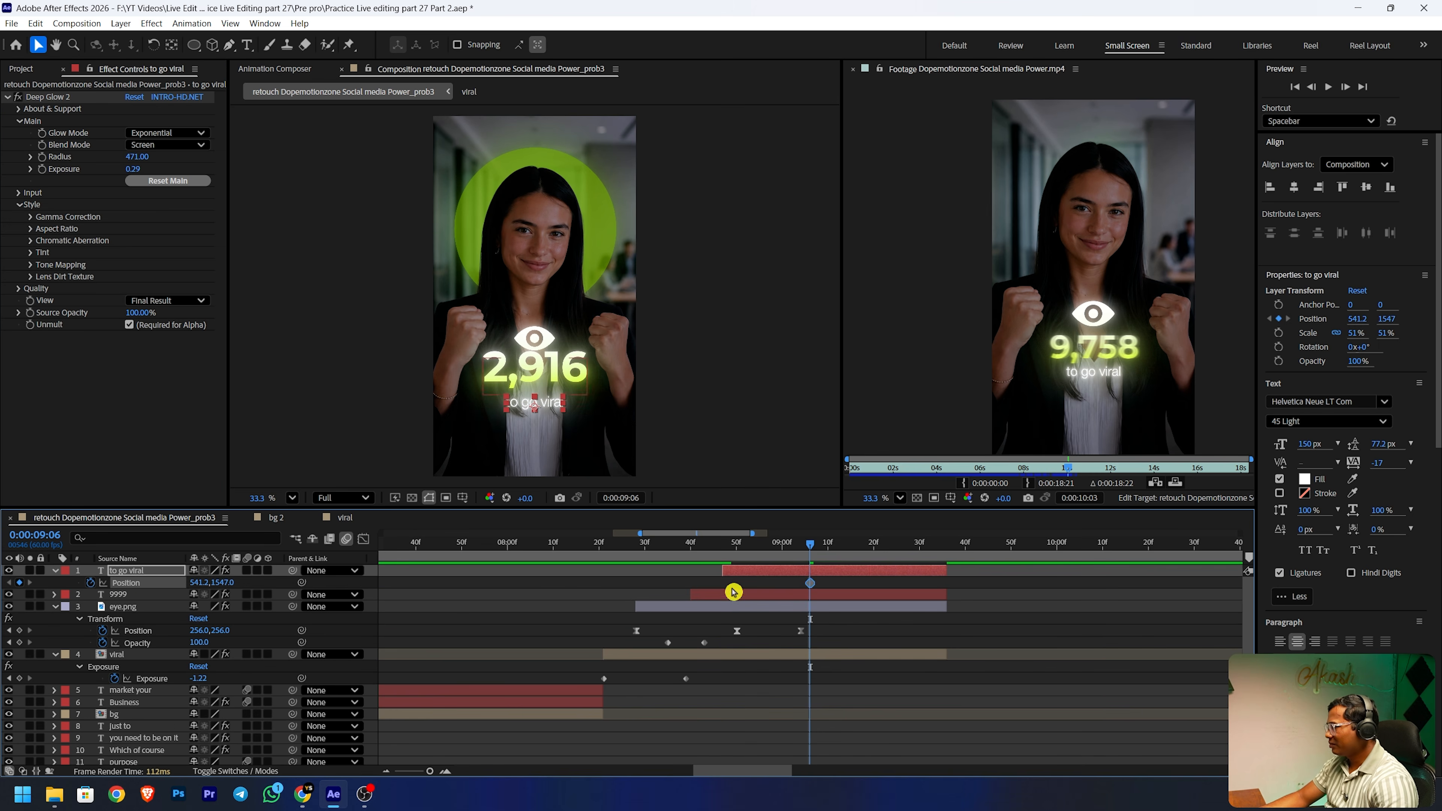
left_click_drag(811, 583, 730, 549)
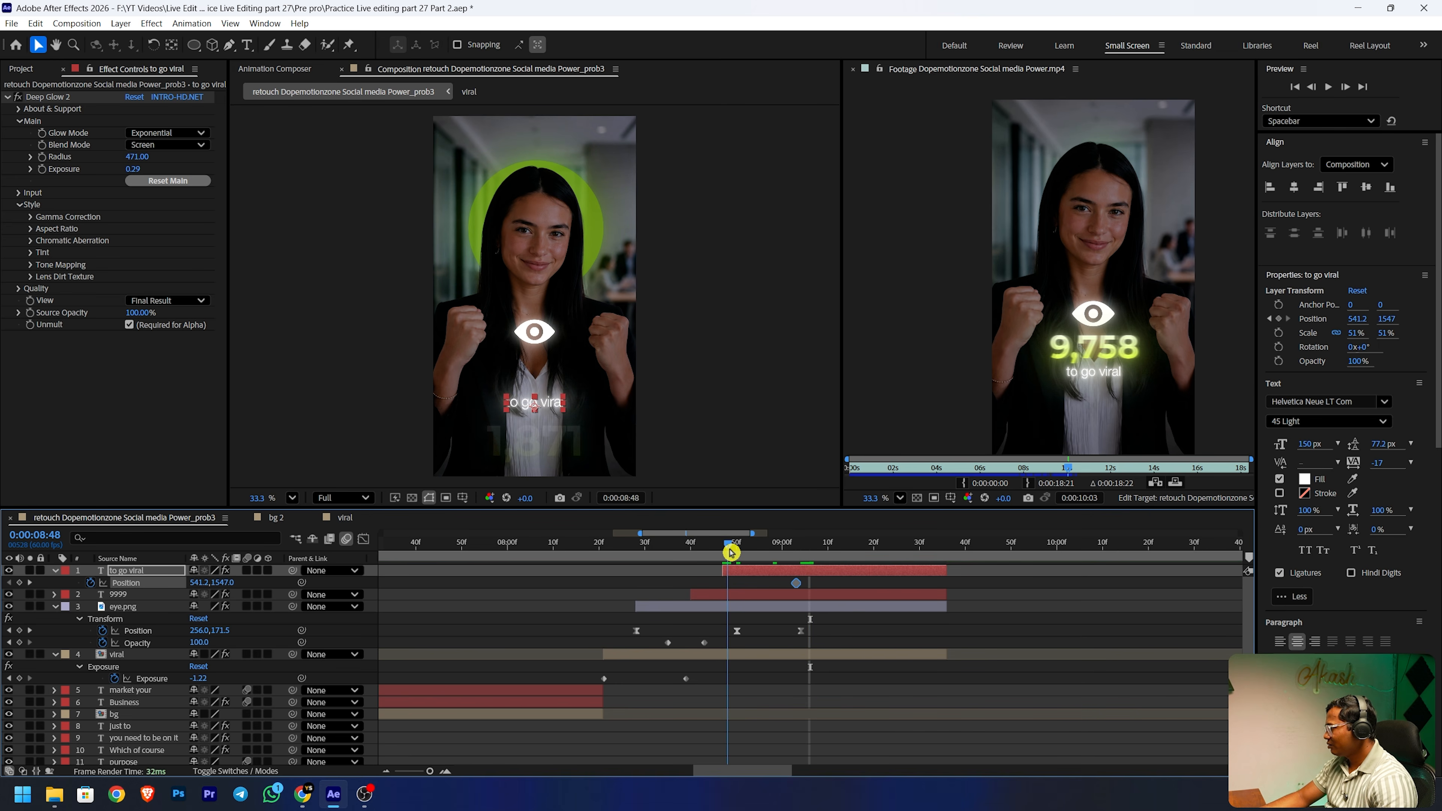
left_click_drag(230, 587, 683, 562)
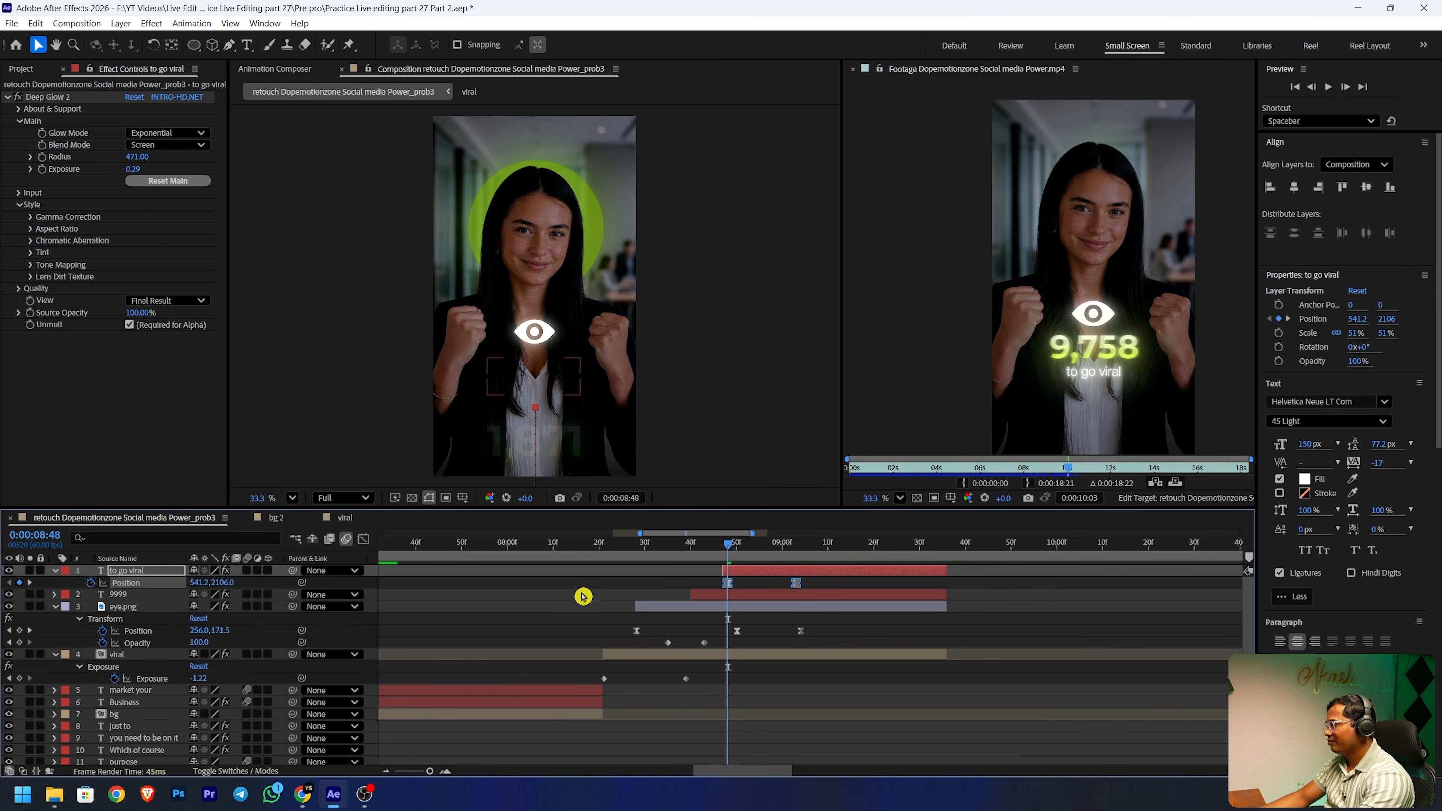
- Reshape the speed graph of the to go viral Position keyframes for a fast start and soft landing, and preview from 0:00:08:28
left_click(364, 538)
left_click_drag(910, 630, 593, 730)
left_click_drag(892, 700, 681, 737)
left_click_drag(781, 726, 734, 727)
left_click(842, 667)
left_click(365, 536)
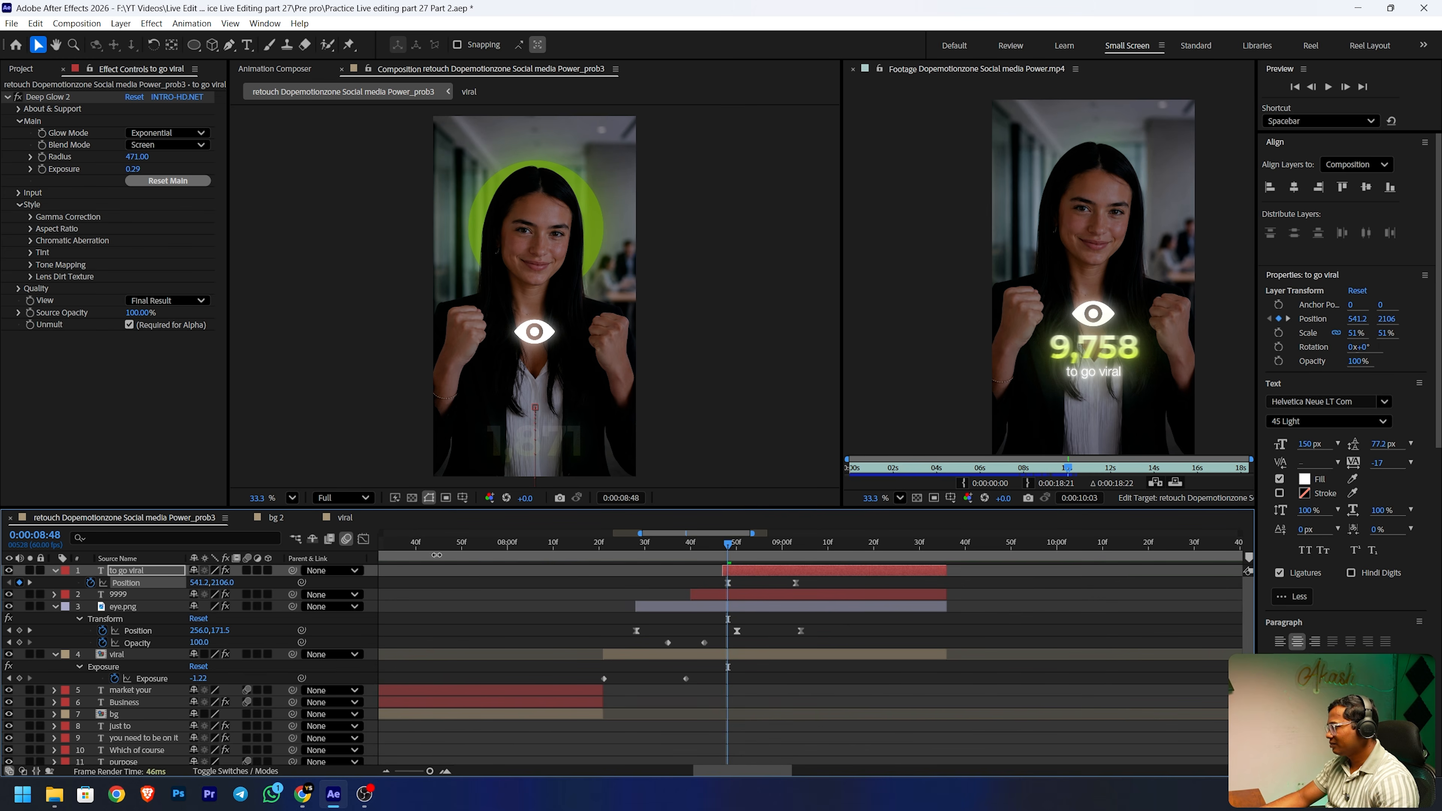
left_click(861, 573)
key("shift+Page_Up")
key("shift+Page_Up")
left_click(884, 623)
key("space")
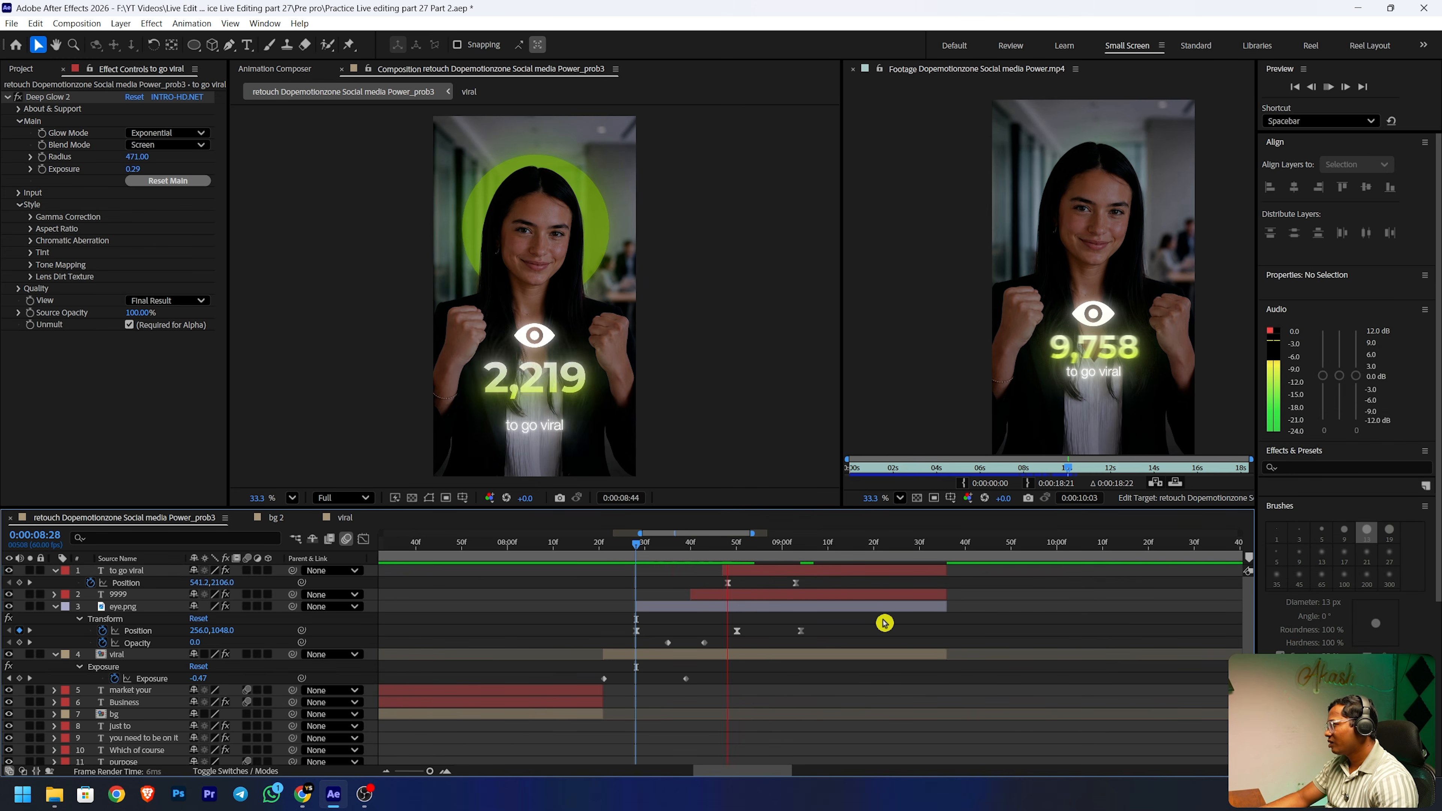
- Reduce the 9999 layer's overshoot by setting Transform Position to 256, 245 at 0:00:09:02, and play back the scene
left_click(719, 595)
key("u")
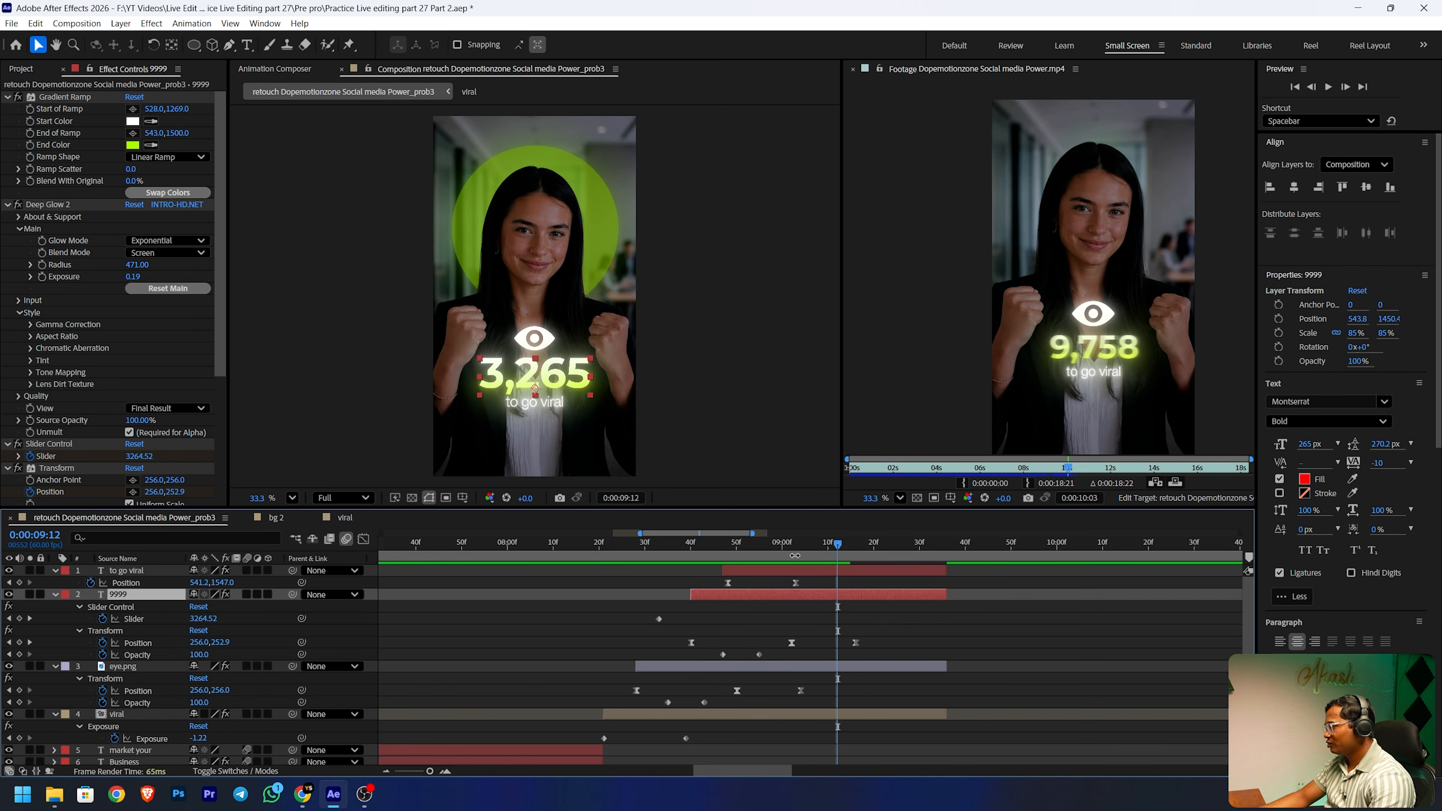
left_click(794, 548)
left_click_drag(794, 550, 793, 551)
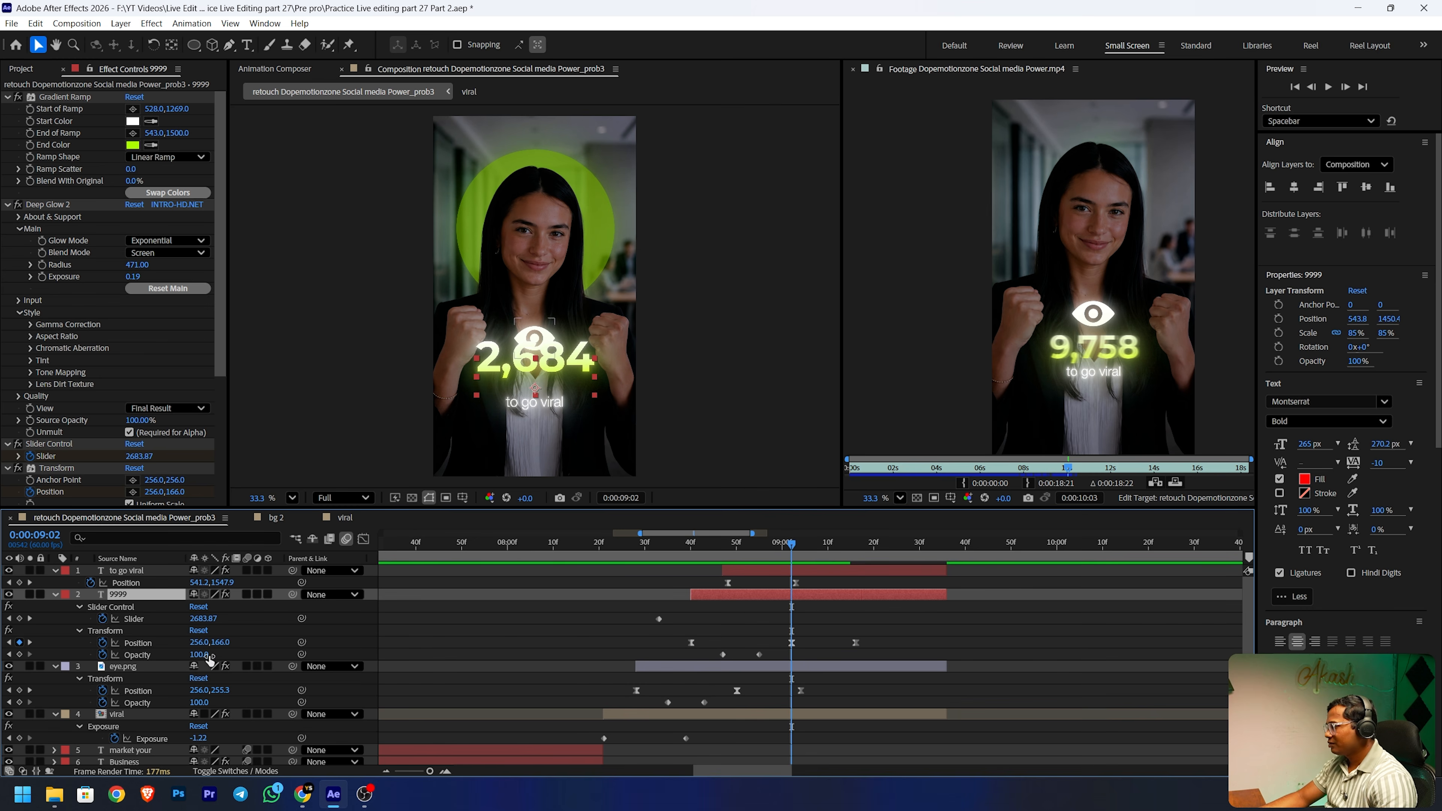
left_click_drag(225, 643, 303, 620)
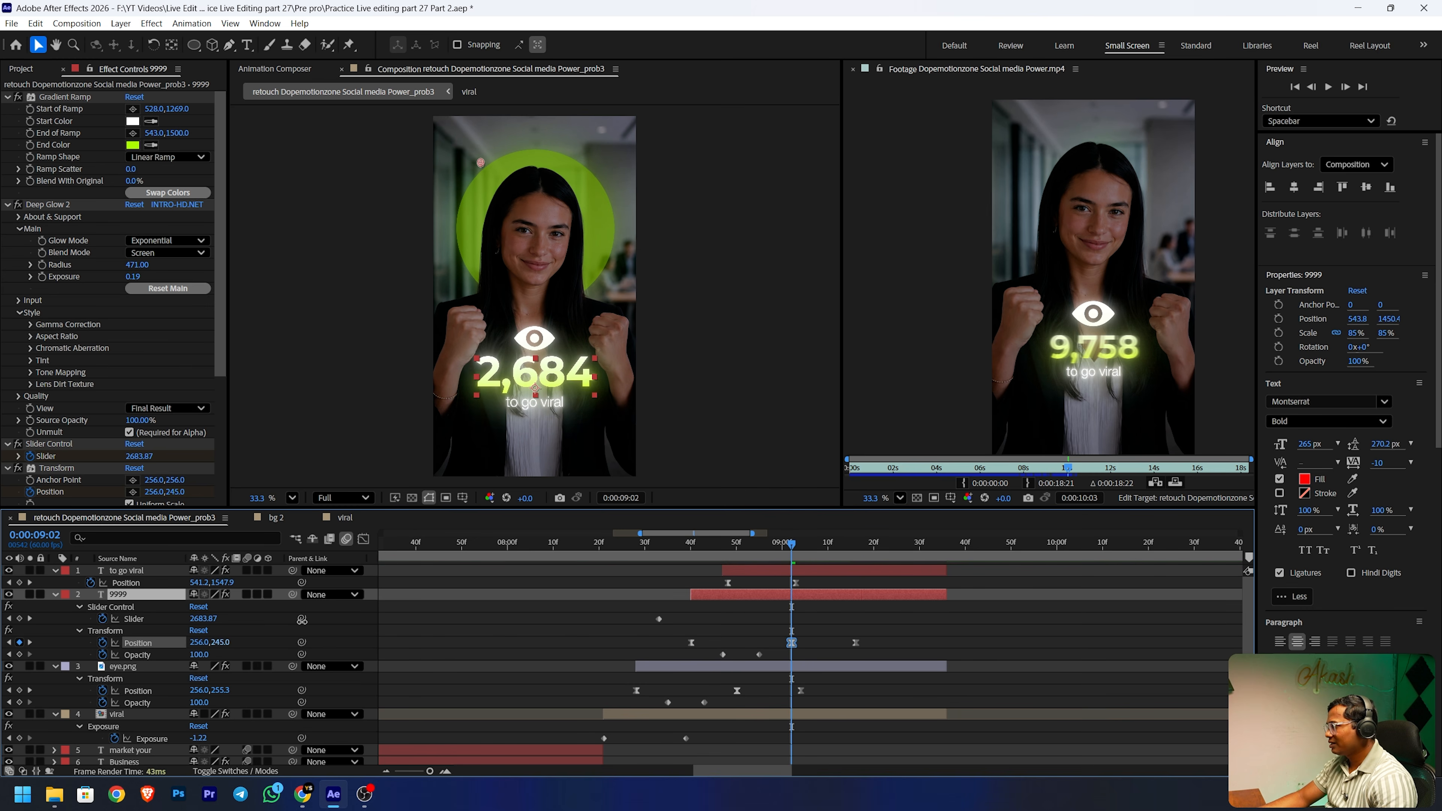
left_click_drag(795, 545, 614, 544)
key("space")
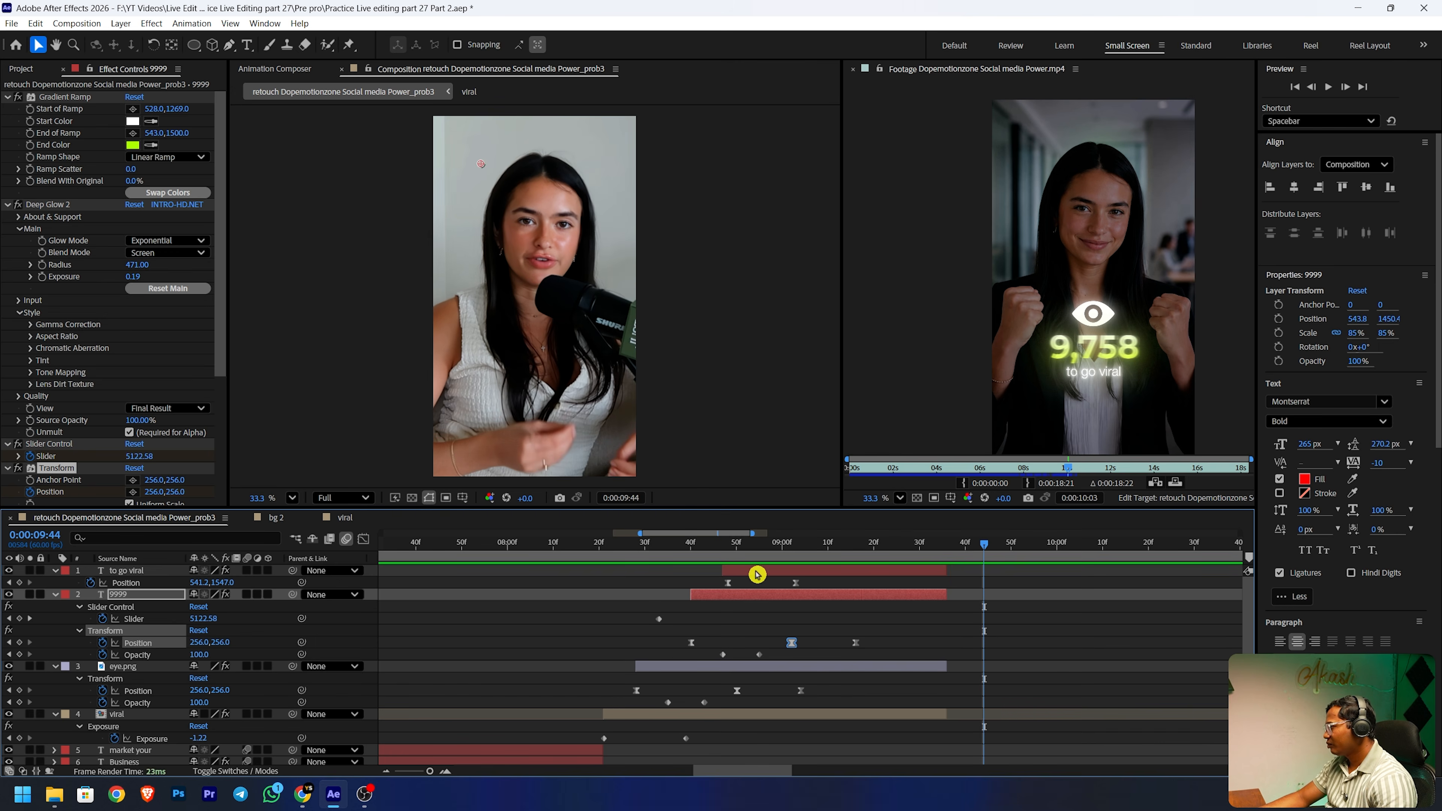
- Shift the to go viral layer later so that it starts at about 0:00:09:05
left_click_drag(756, 571, 817, 573)
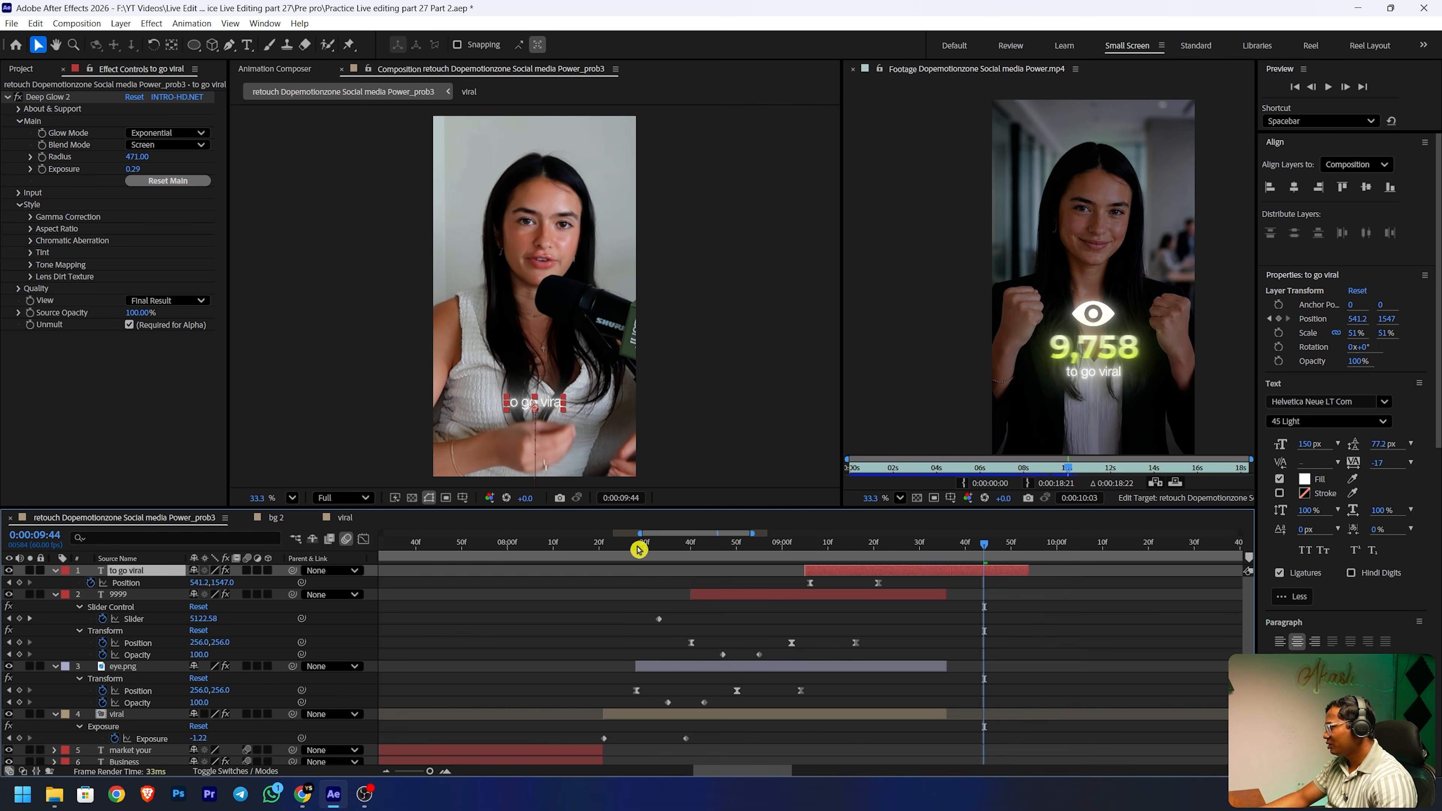
- Extend the 9999, eye.png and viral layers to end with the to go viral layer at about 0:00:09:54, and preview the scene
left_click(638, 549)
key("space")
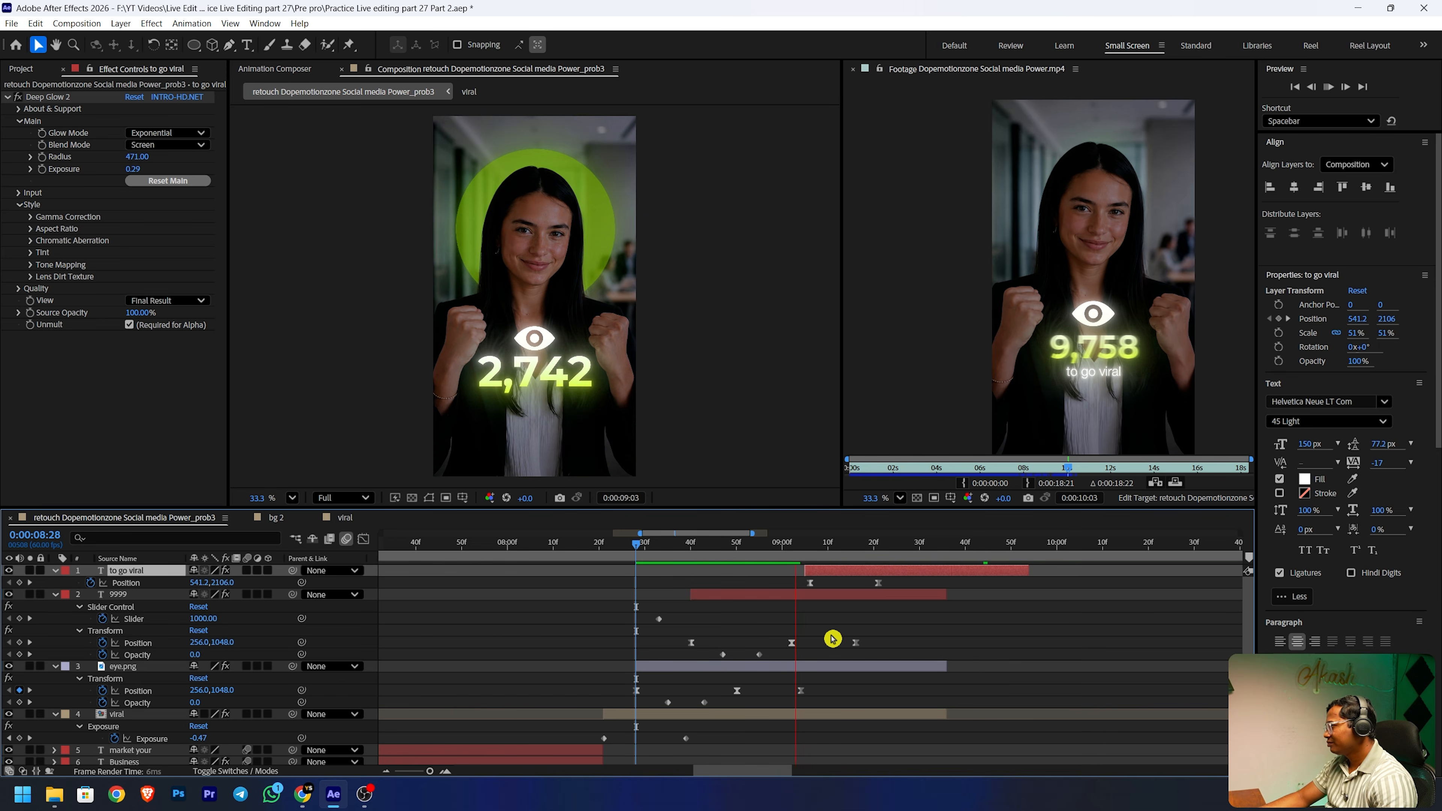
left_click_drag(945, 595, 1028, 594)
left_click_drag(945, 667, 1029, 667)
left_click_drag(945, 714, 1028, 714)
left_click(558, 550)
key("space")
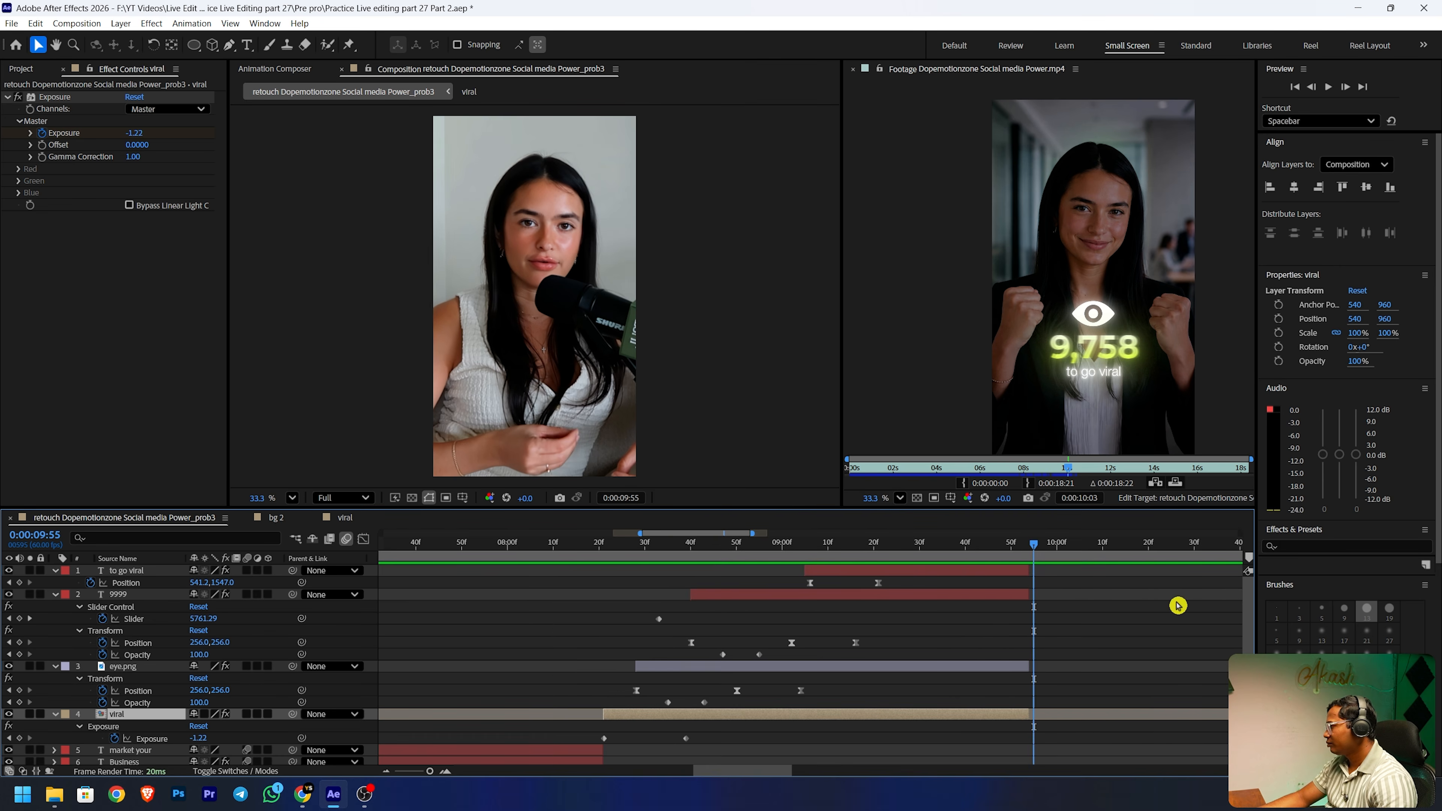
- Create an adjustment layer and place it at the top of the layer stack in the main composition
key("minus")
key("minus")
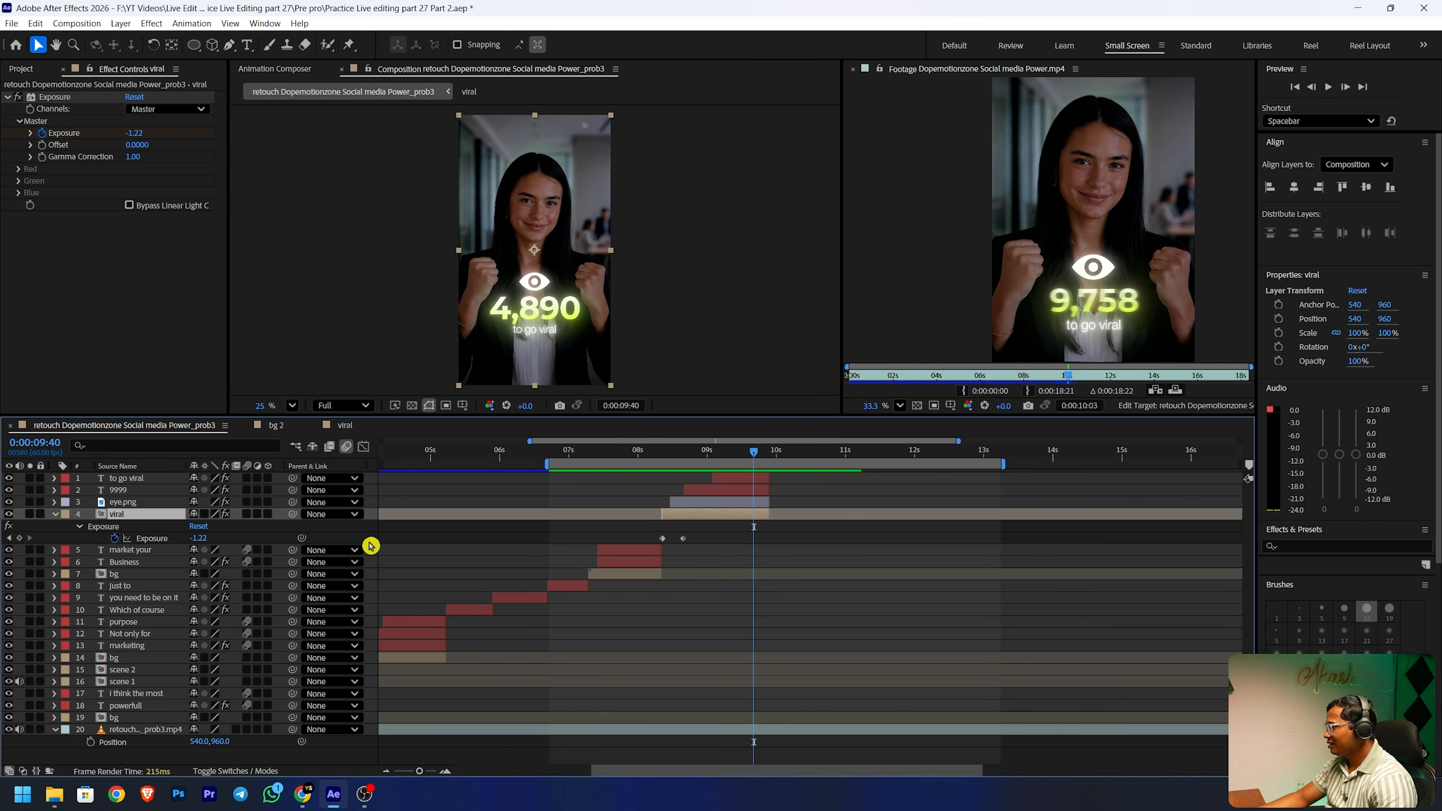
left_click(21, 68)
right_click(146, 757)
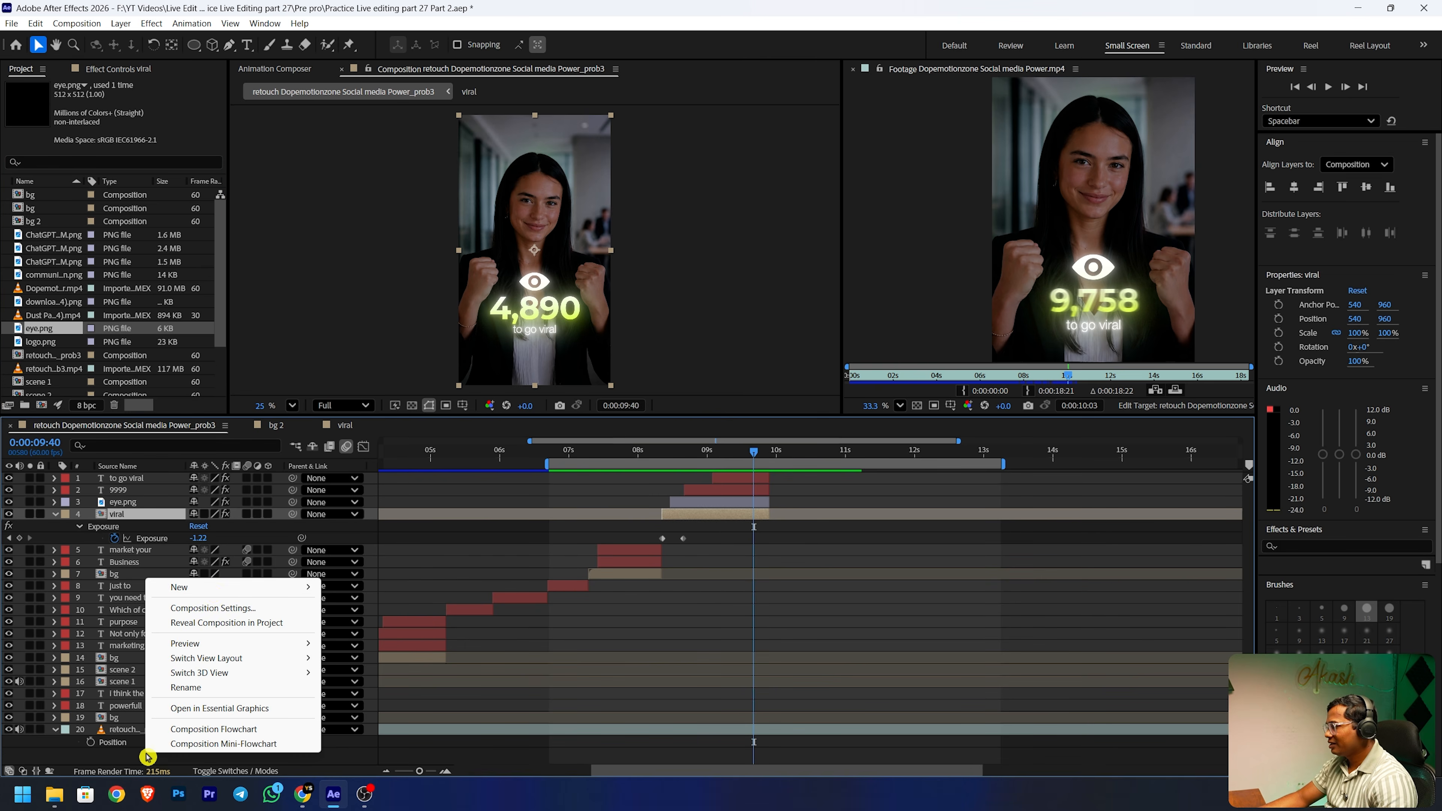
mouse_move(212, 589)
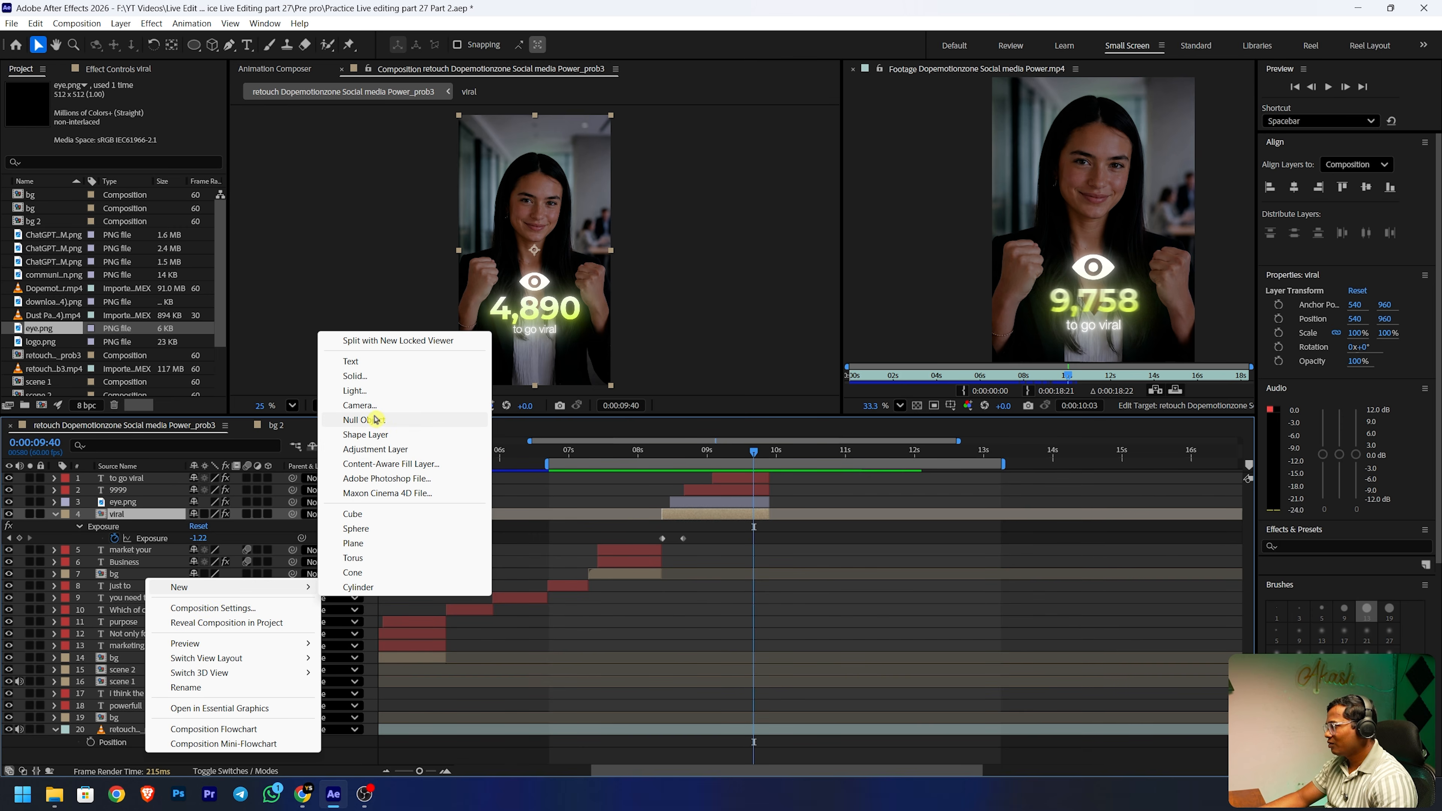
left_click(375, 449)
left_click_drag(146, 523, 155, 477)
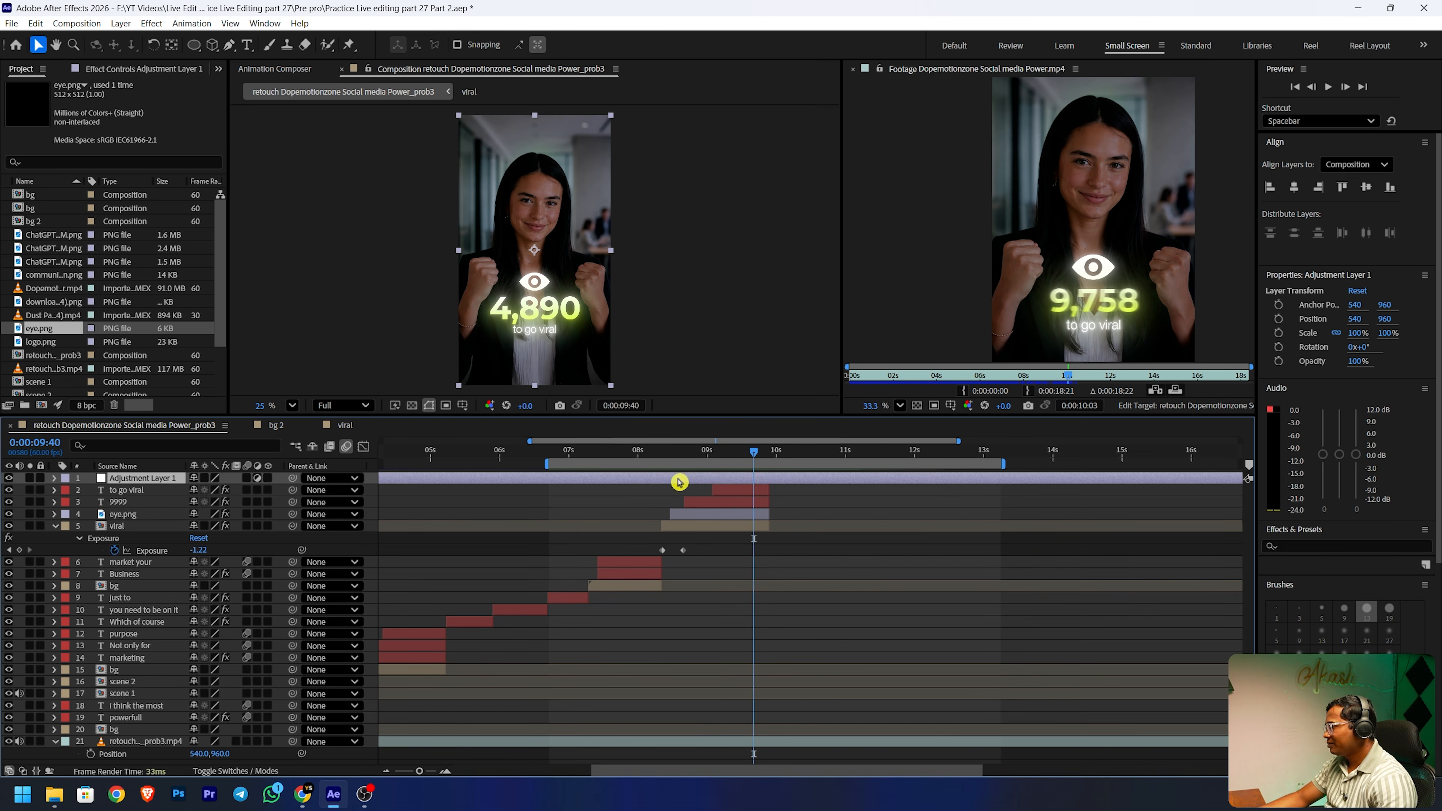
- Trim the adjustment layer to run from 0:00:08:10 to 0:00:08:30 across the cut into the viral scene
scroll(653, 498, "up", 4)
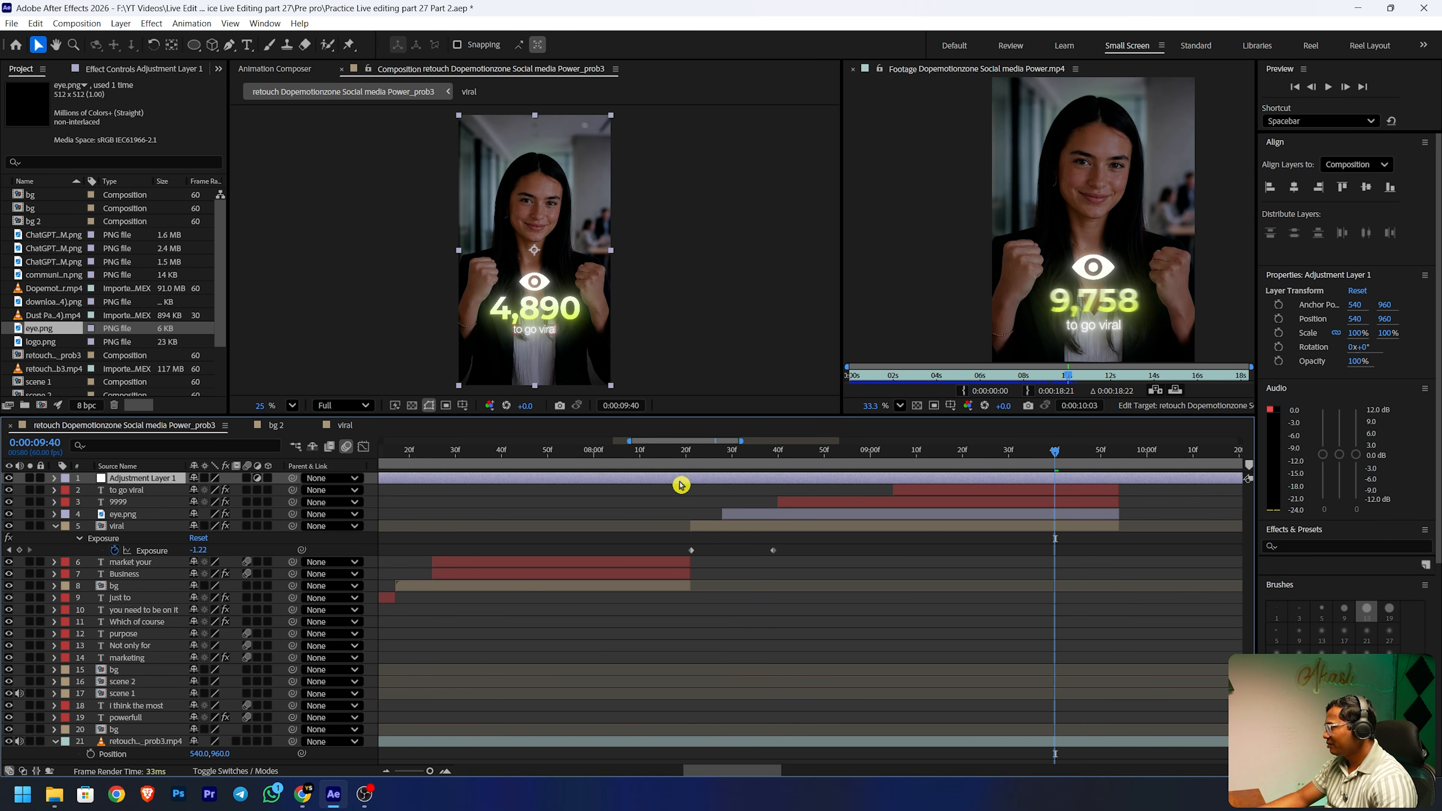
left_click_drag(686, 456, 639, 451)
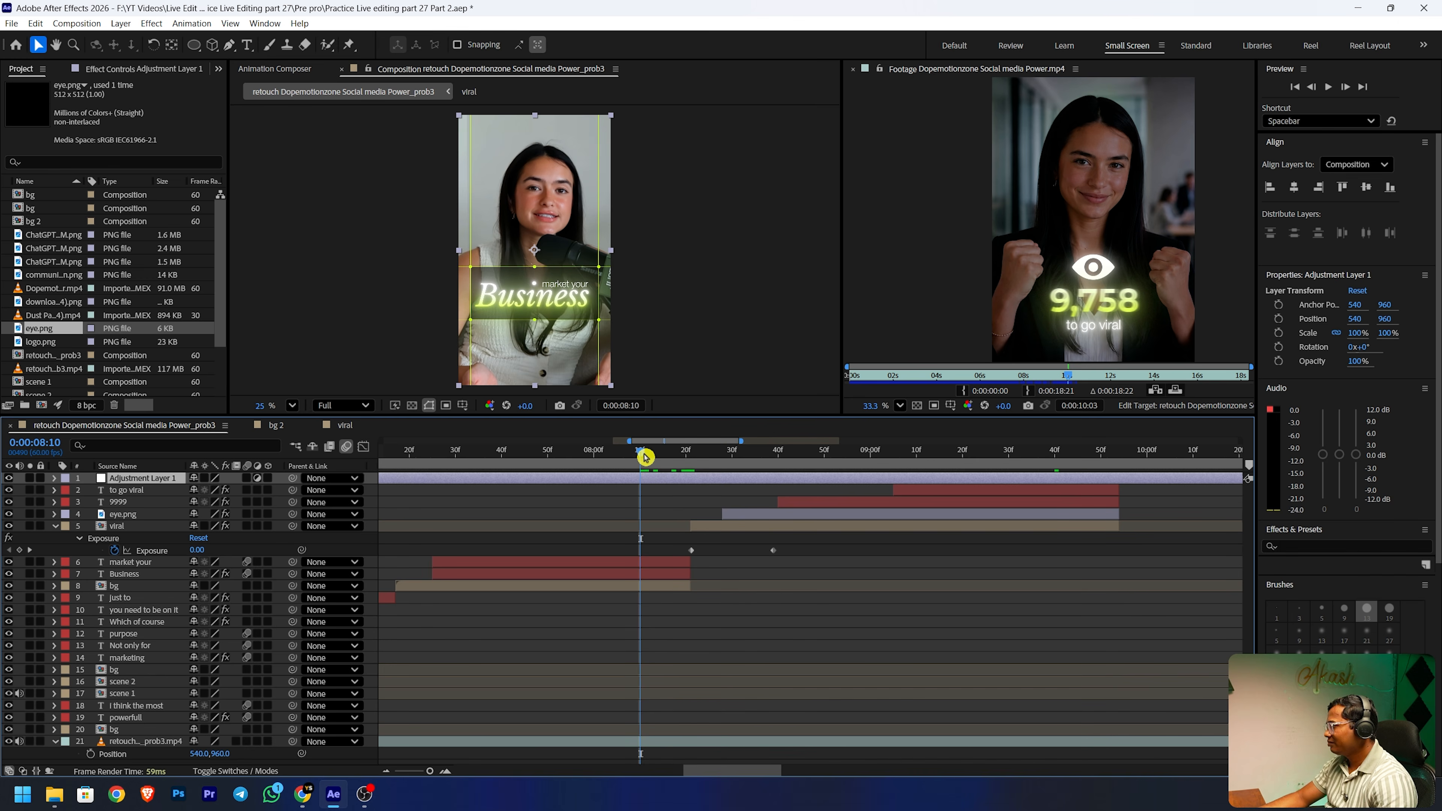
key("alt+bracketleft")
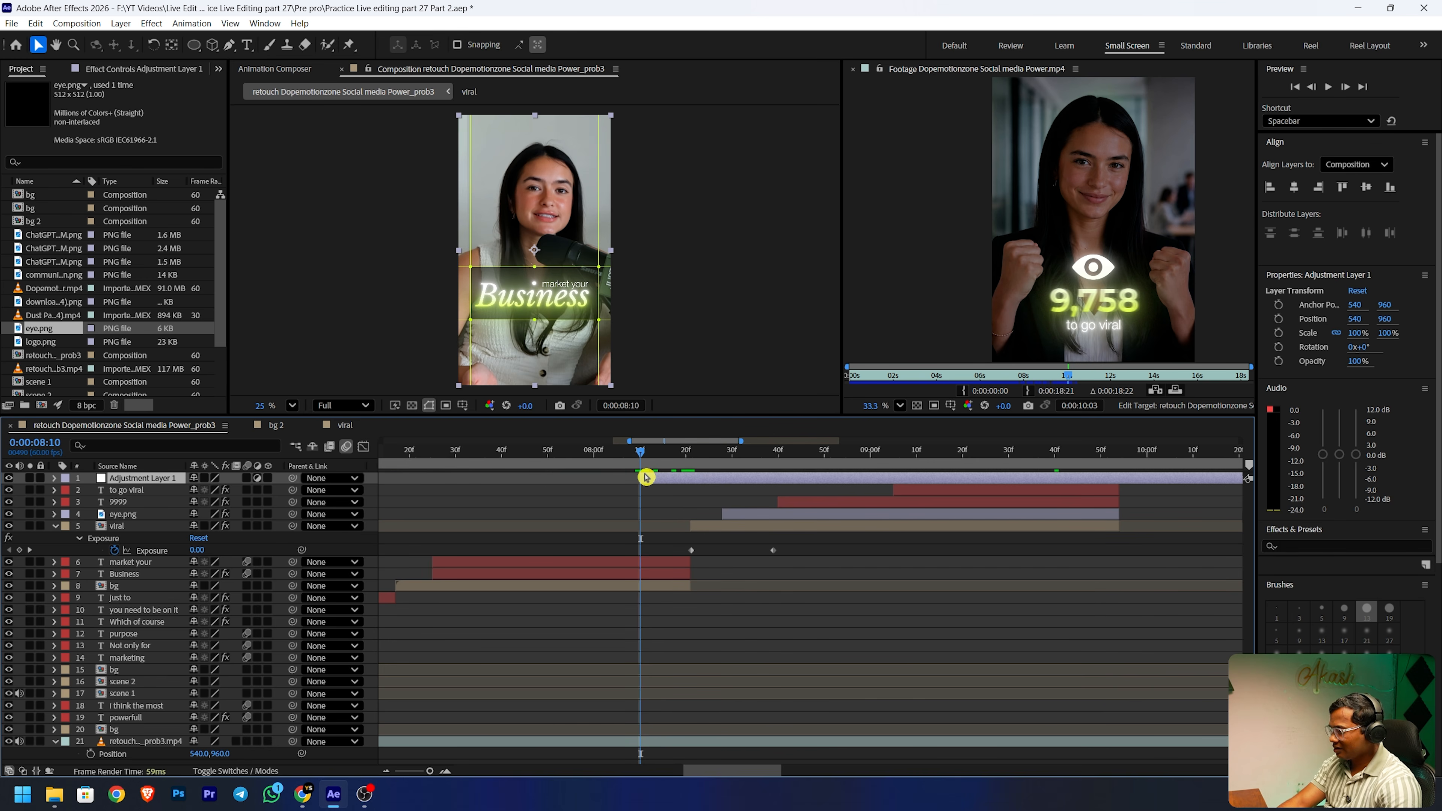
left_click_drag(648, 456, 732, 452)
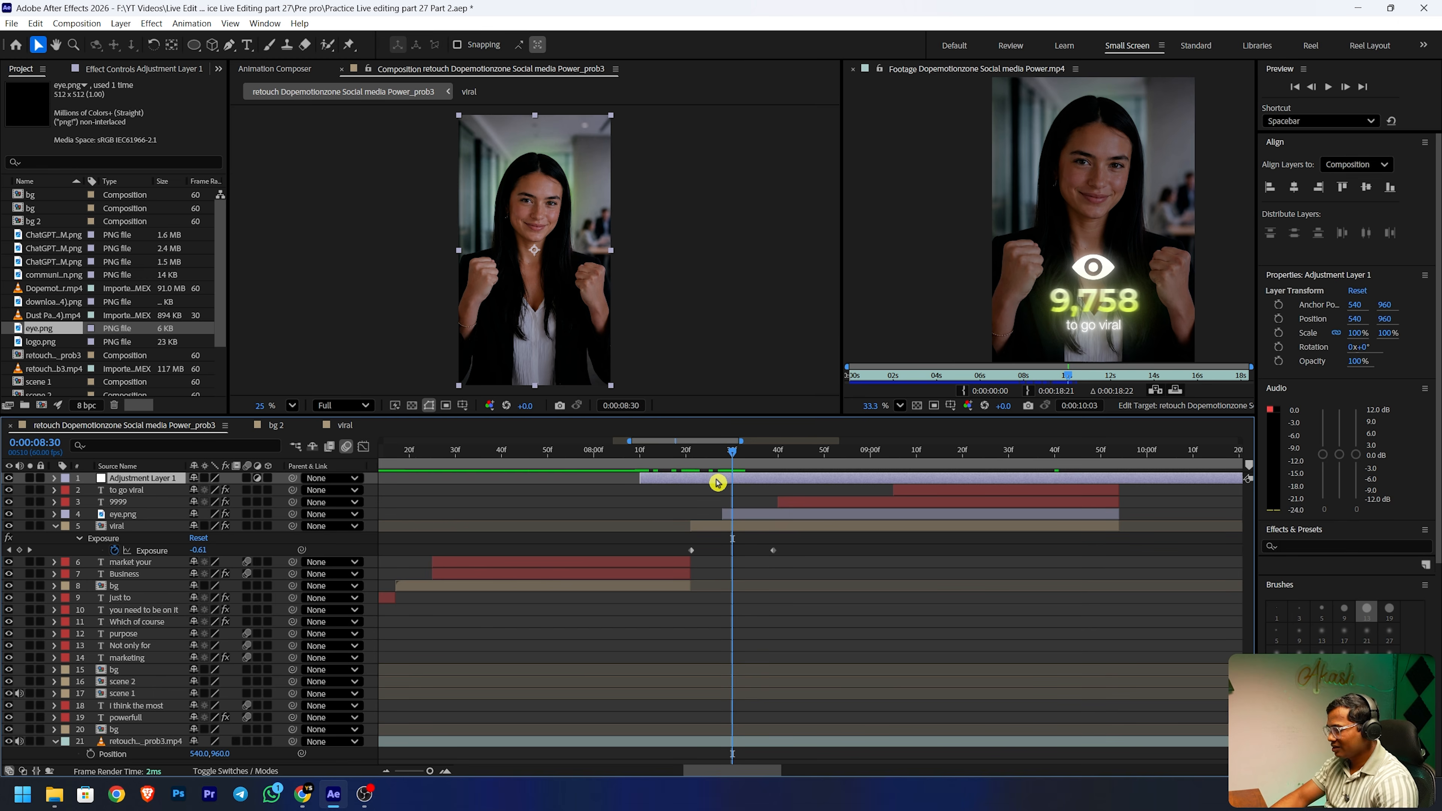
key("alt+bracketright")
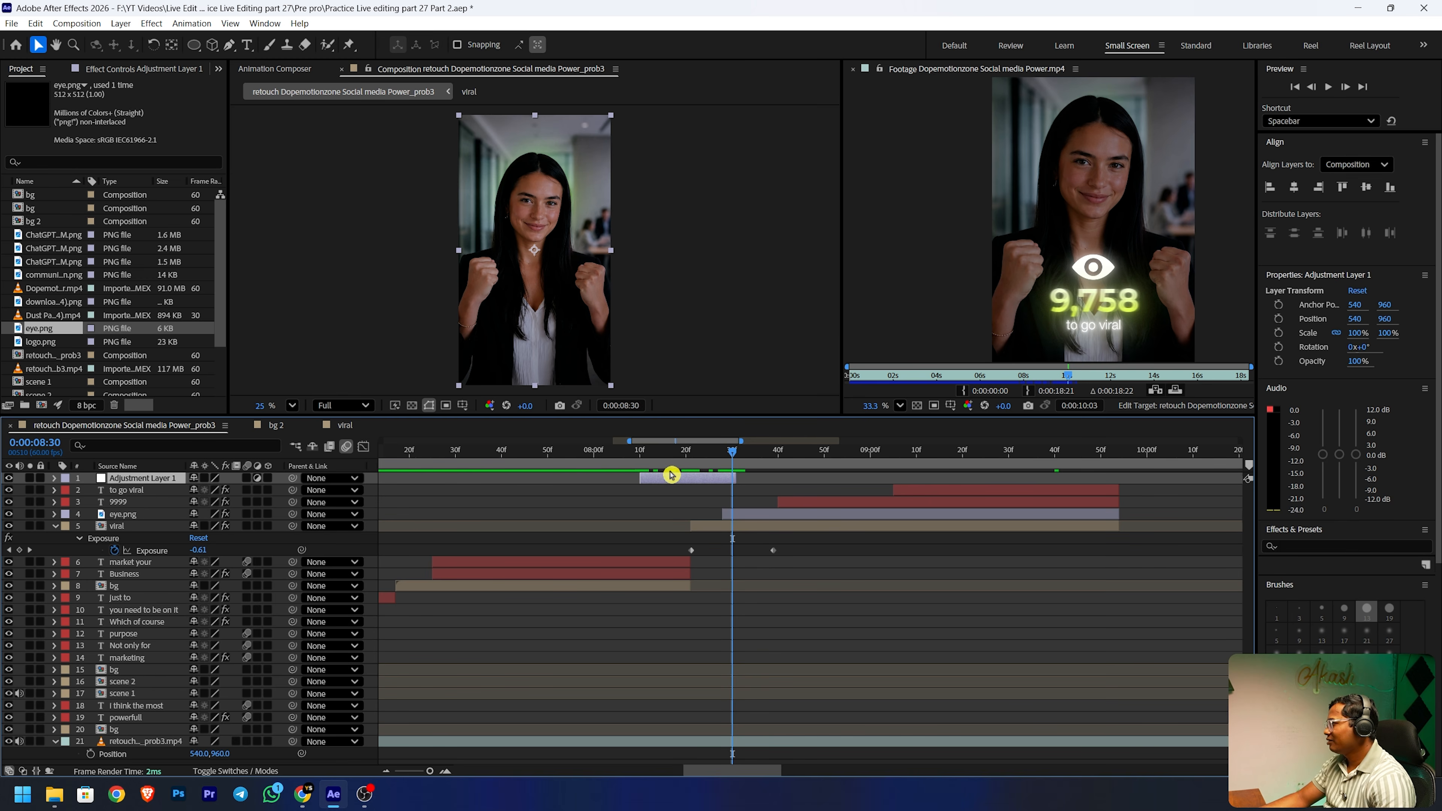
- Apply Gaussian Blur to the adjustment layer and keyframe Blurriness at 25 at 0:00:08:21, with Repeat Edge Pixels enabled
left_click_drag(726, 453, 694, 463)
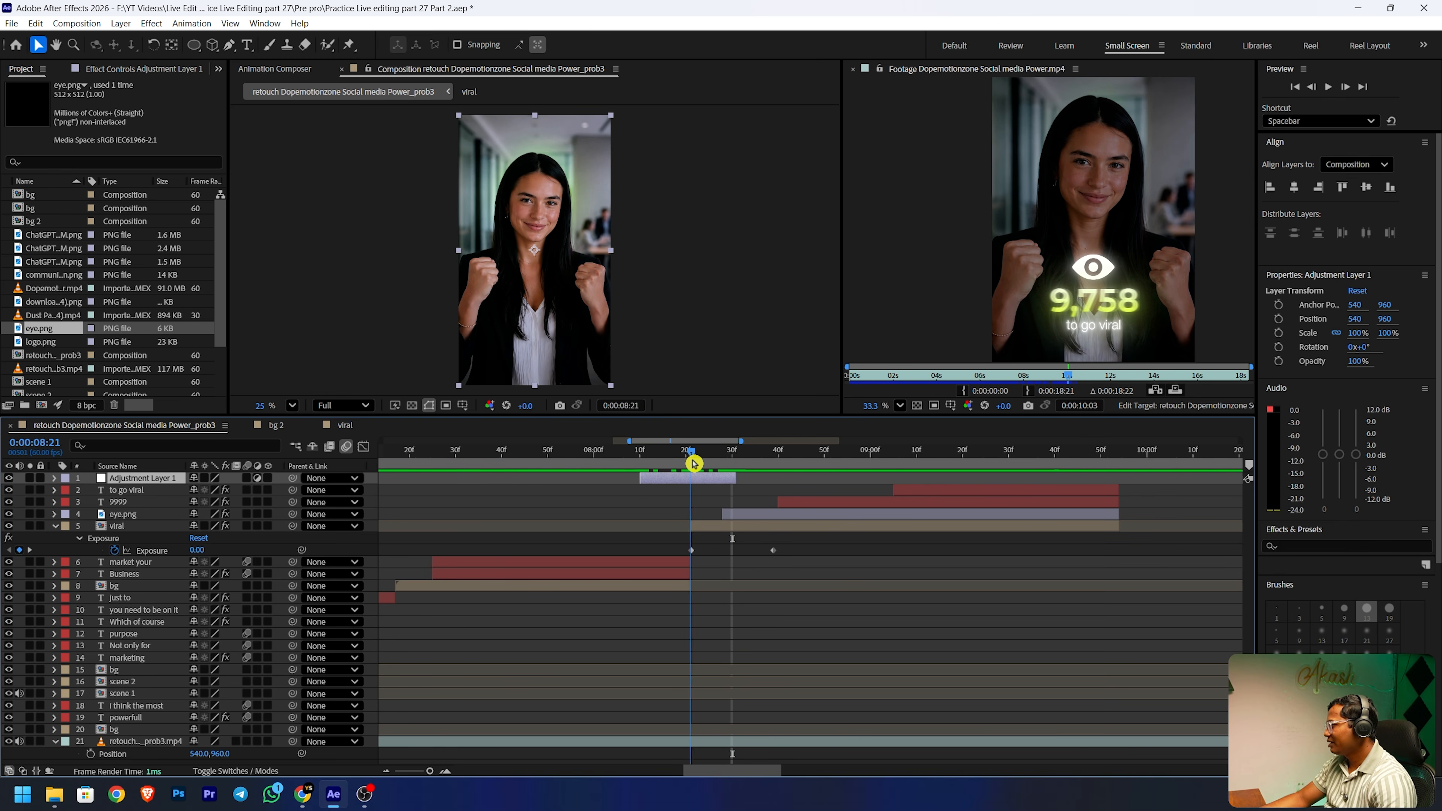
key("ctrl+space")
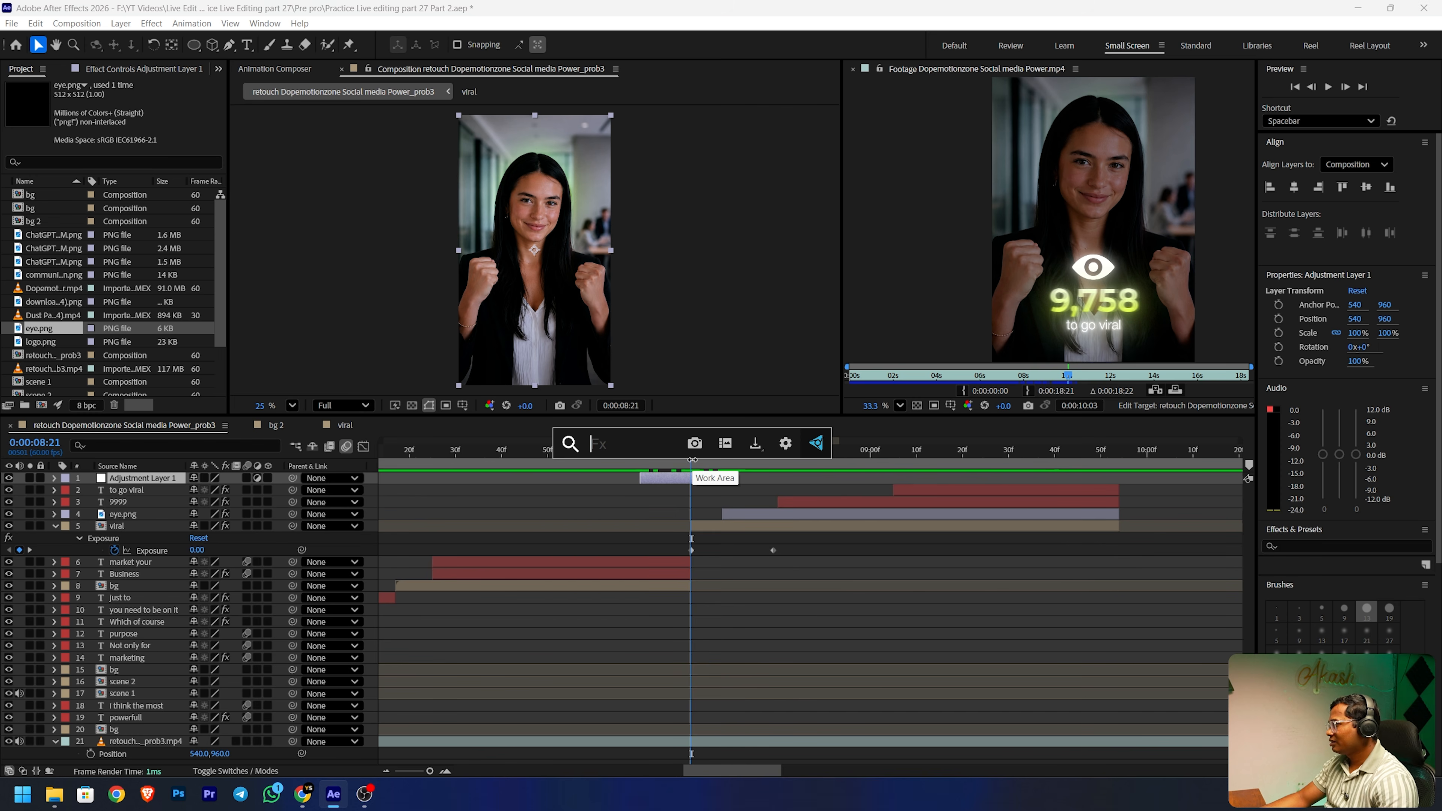
type("g")
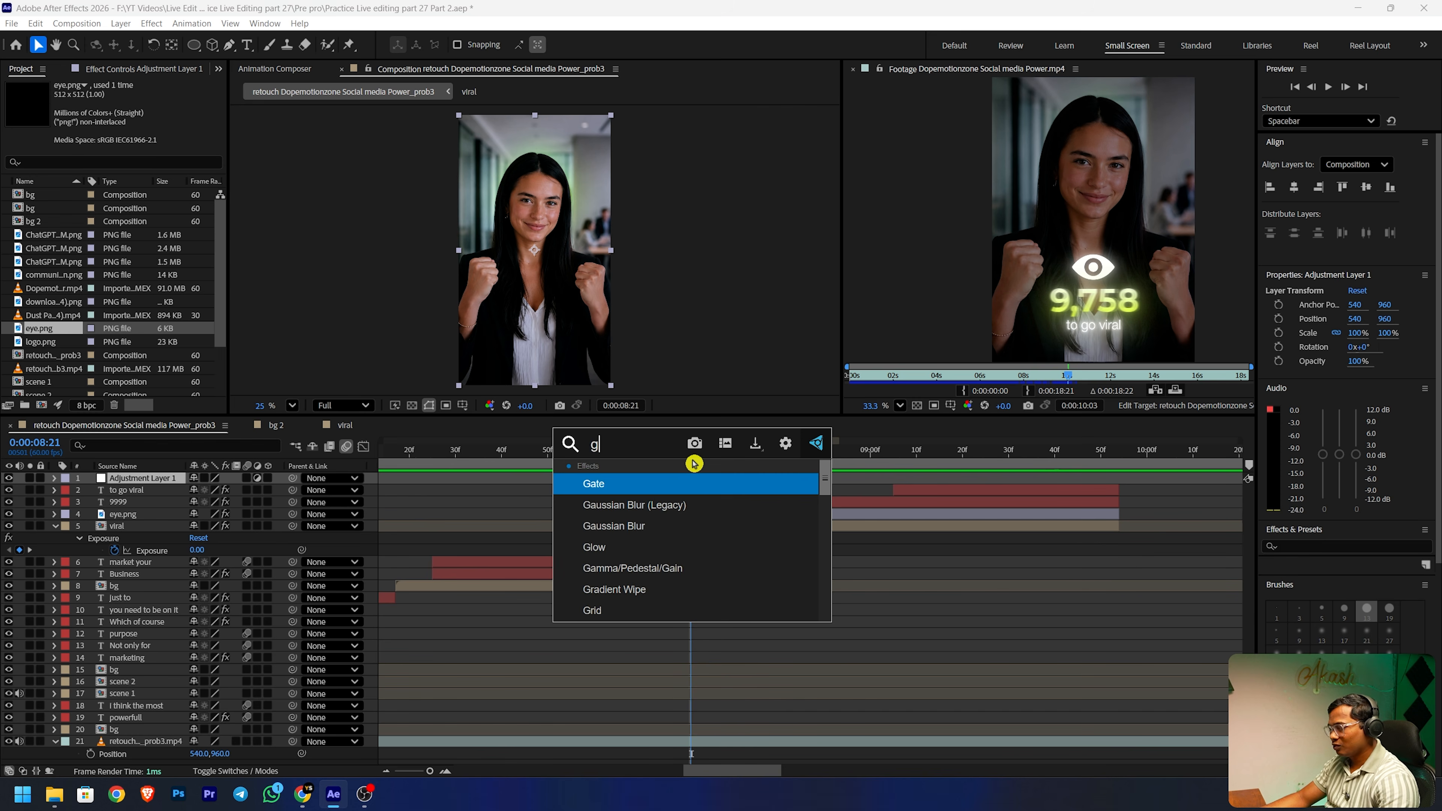
left_click(664, 513)
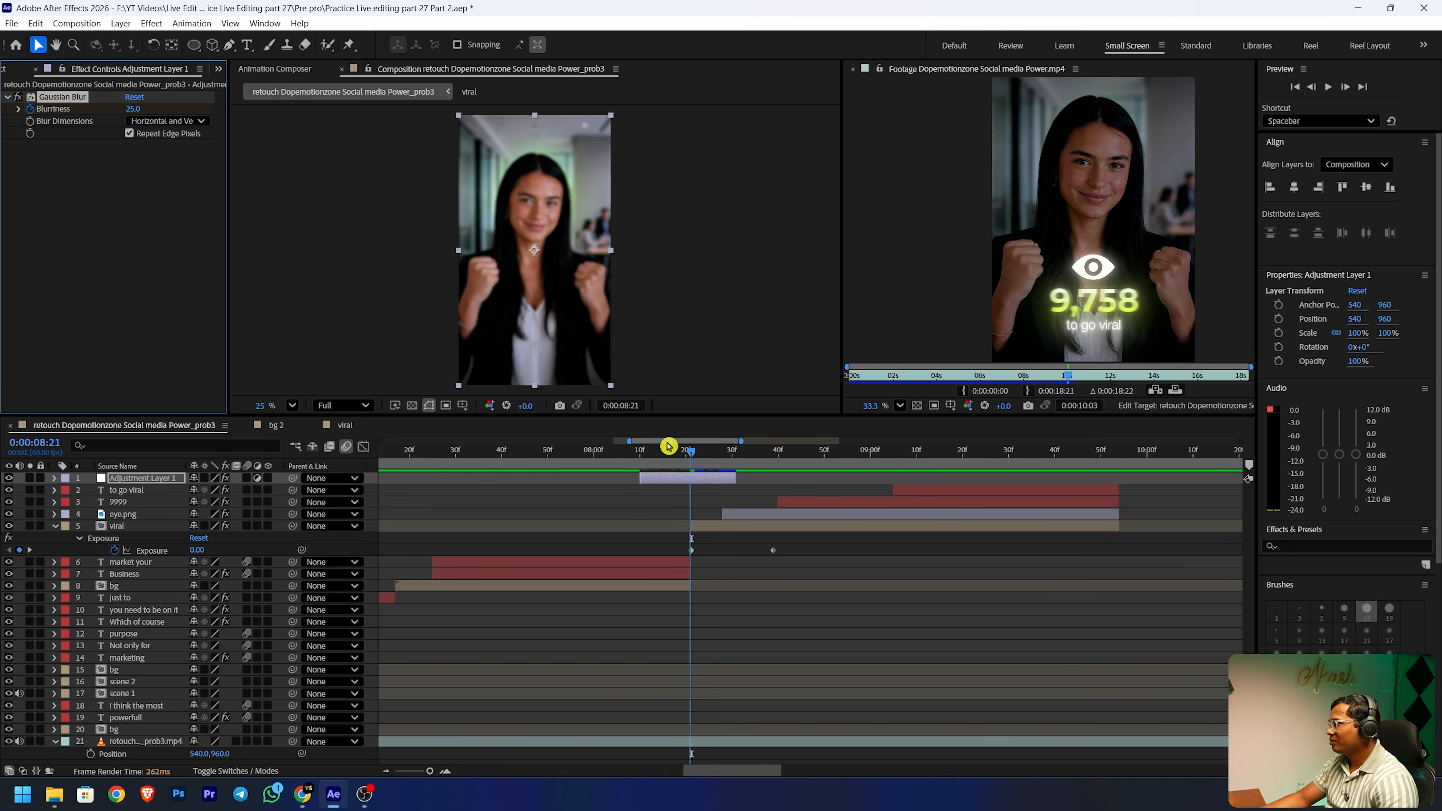
- Keyframe the adjustment layer's Blurriness at 0 at 0:00:08:11 and again at 0:00:08:30
left_click_drag(695, 455, 644, 448)
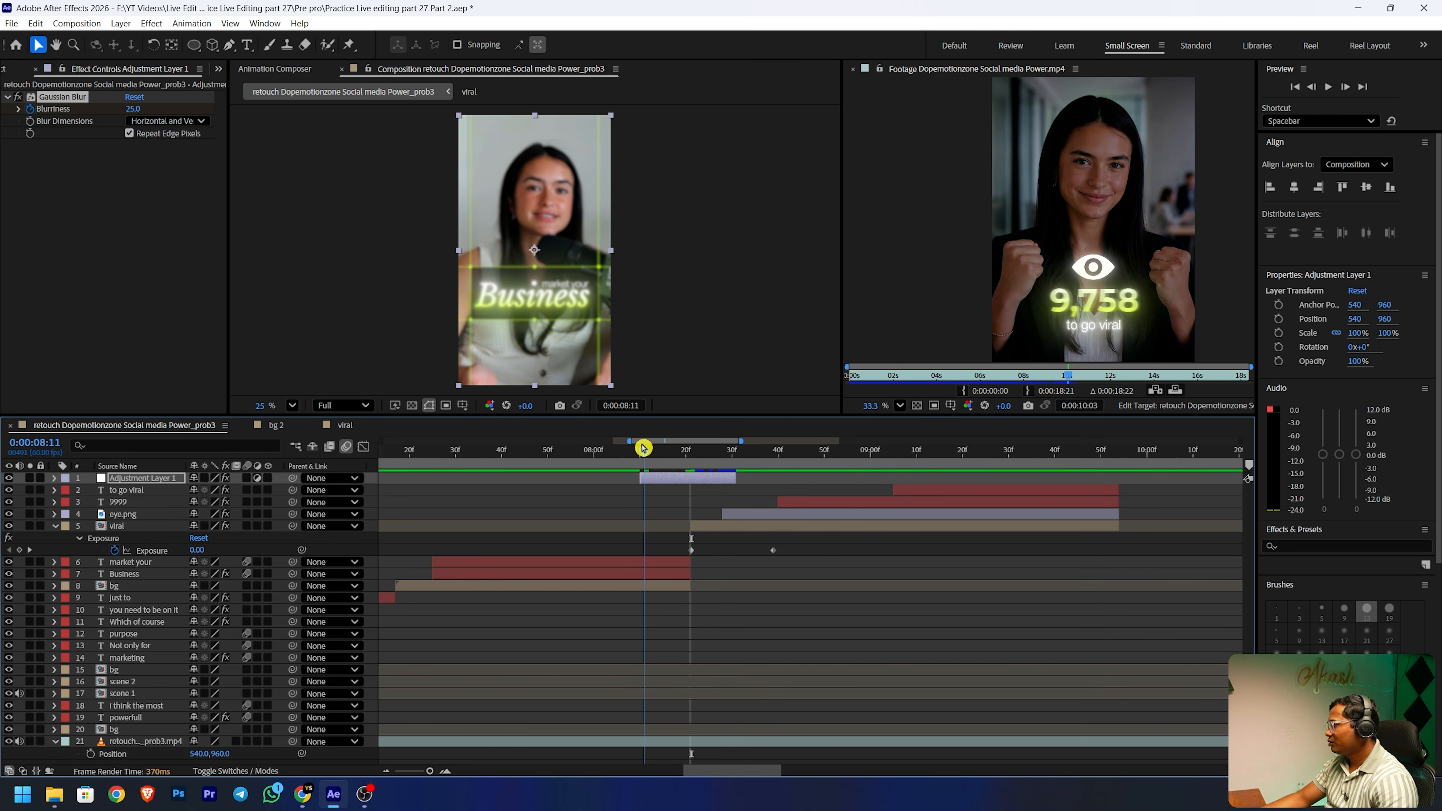
left_click_drag(135, 114, 48, 116)
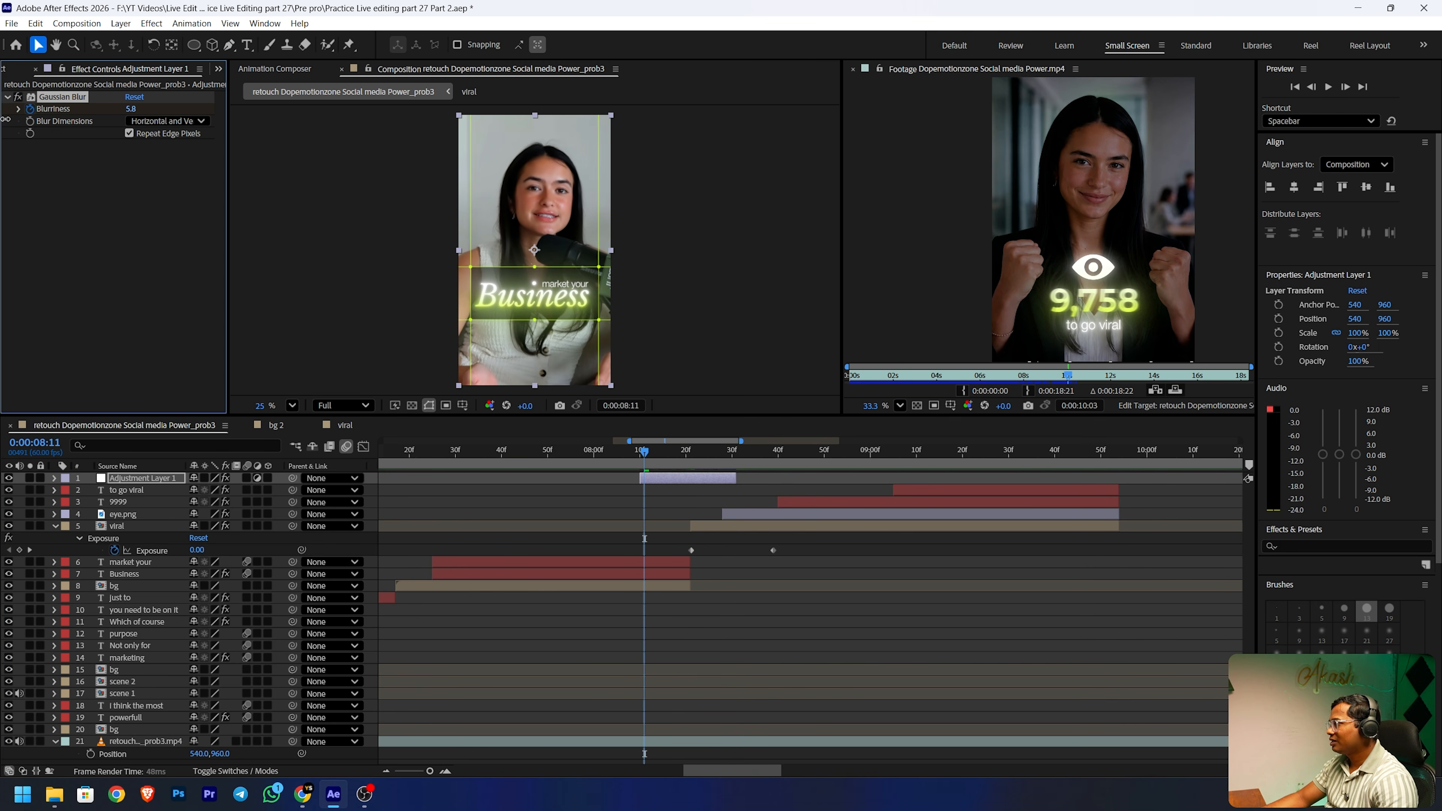
left_click_drag(645, 452, 735, 449)
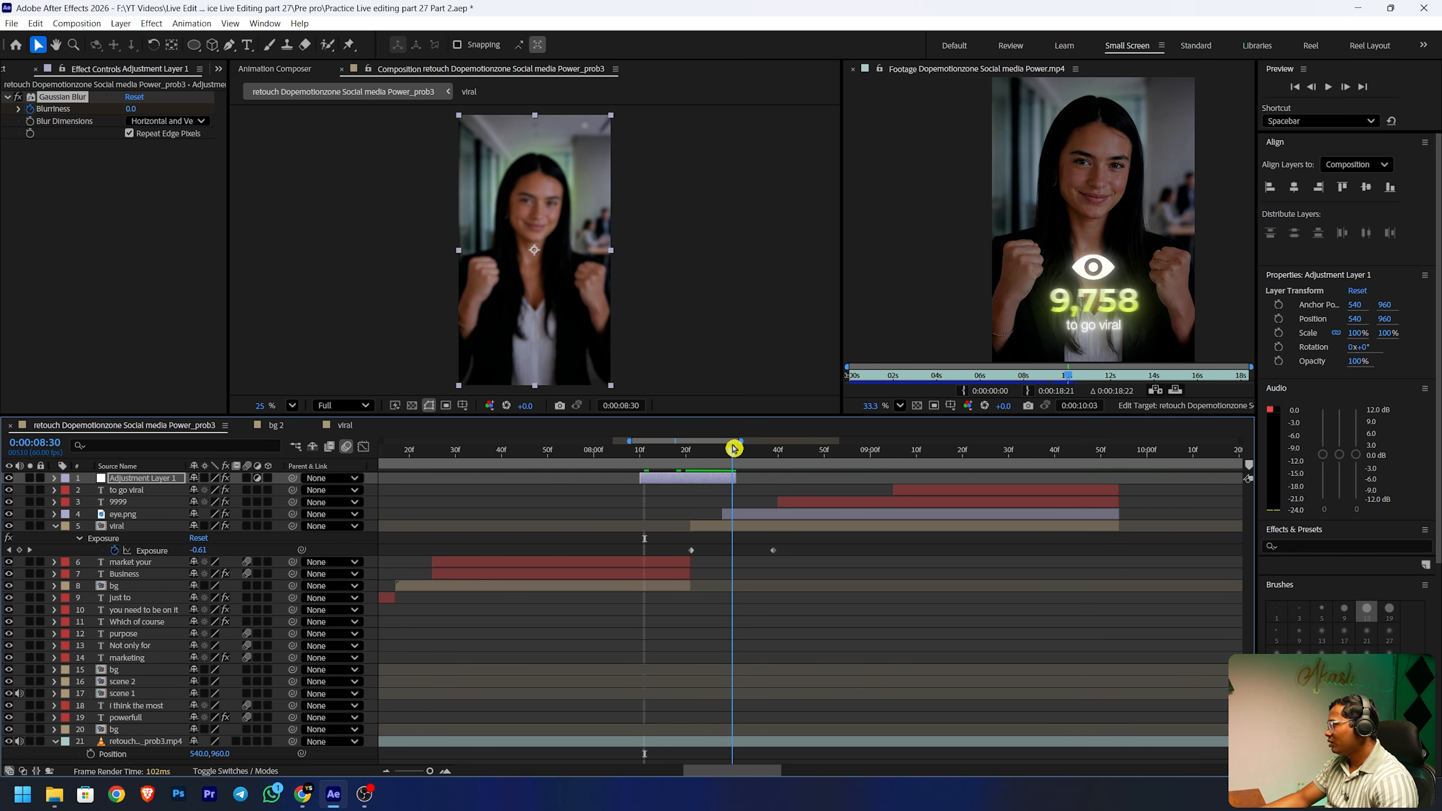
left_click_drag(136, 112, 91, 120)
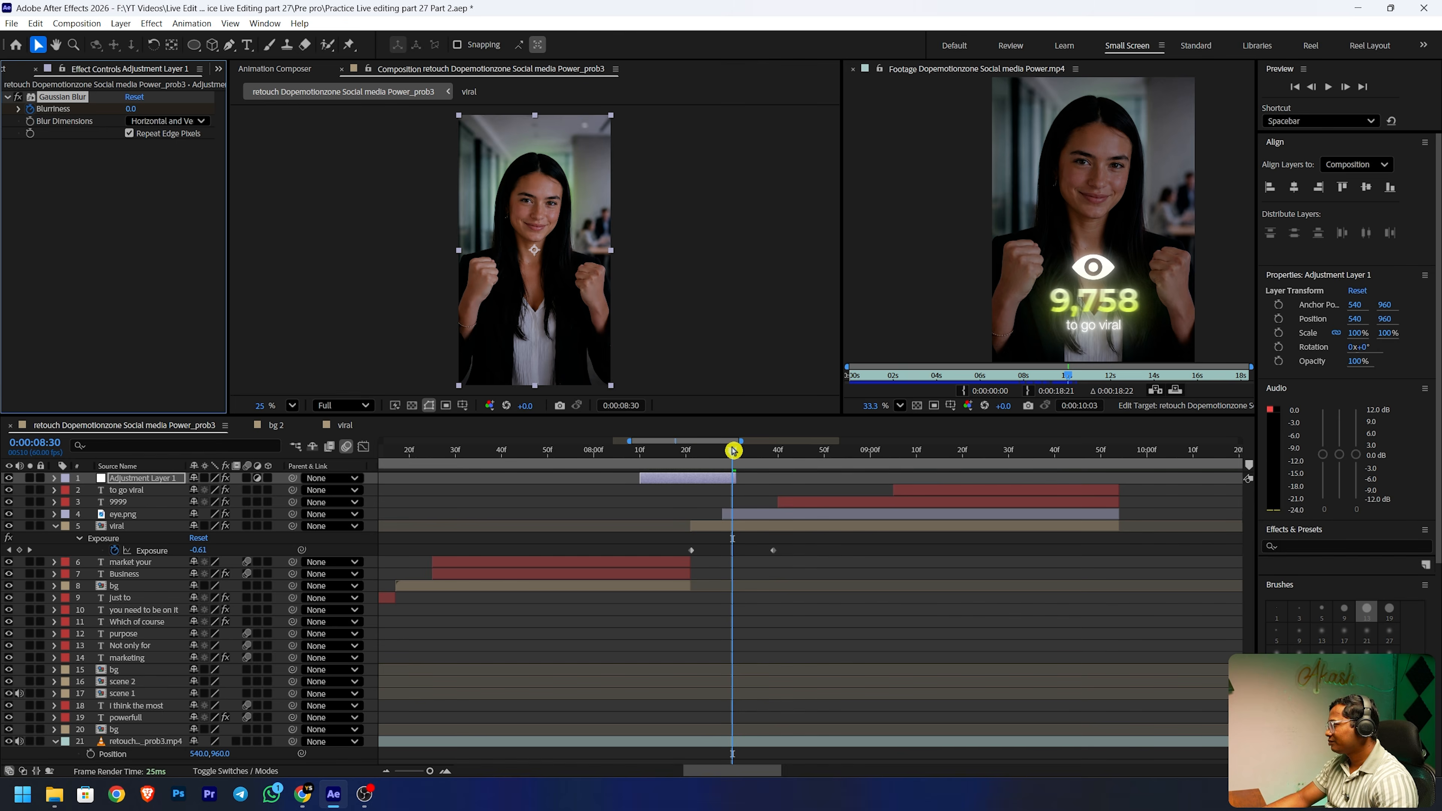
- Apply an Exposure effect to the adjustment layer and keyframe its Exposure at 1.22 at 0:00:08:20
left_click_drag(733, 450, 686, 449)
left_click(697, 480)
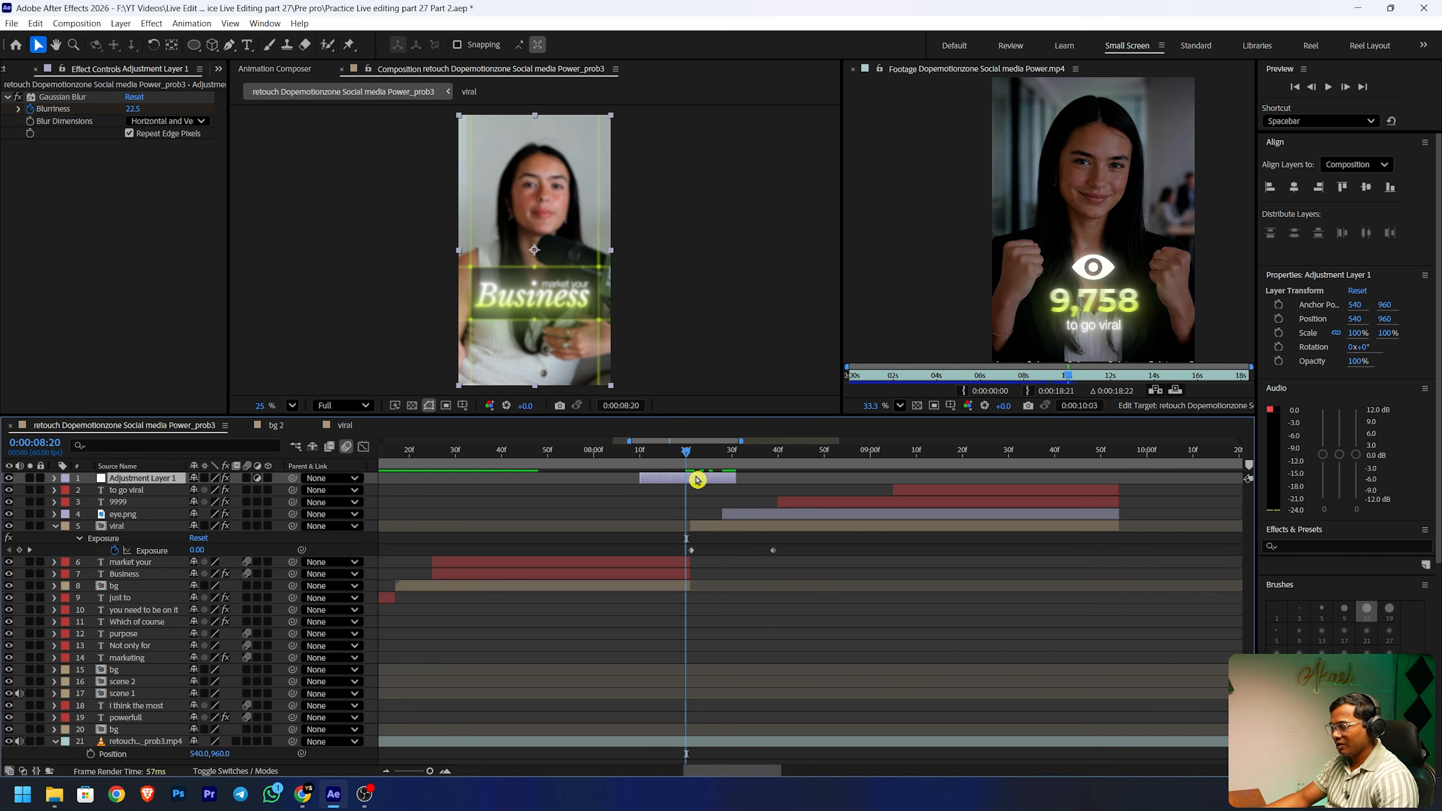
key("ctrl+space")
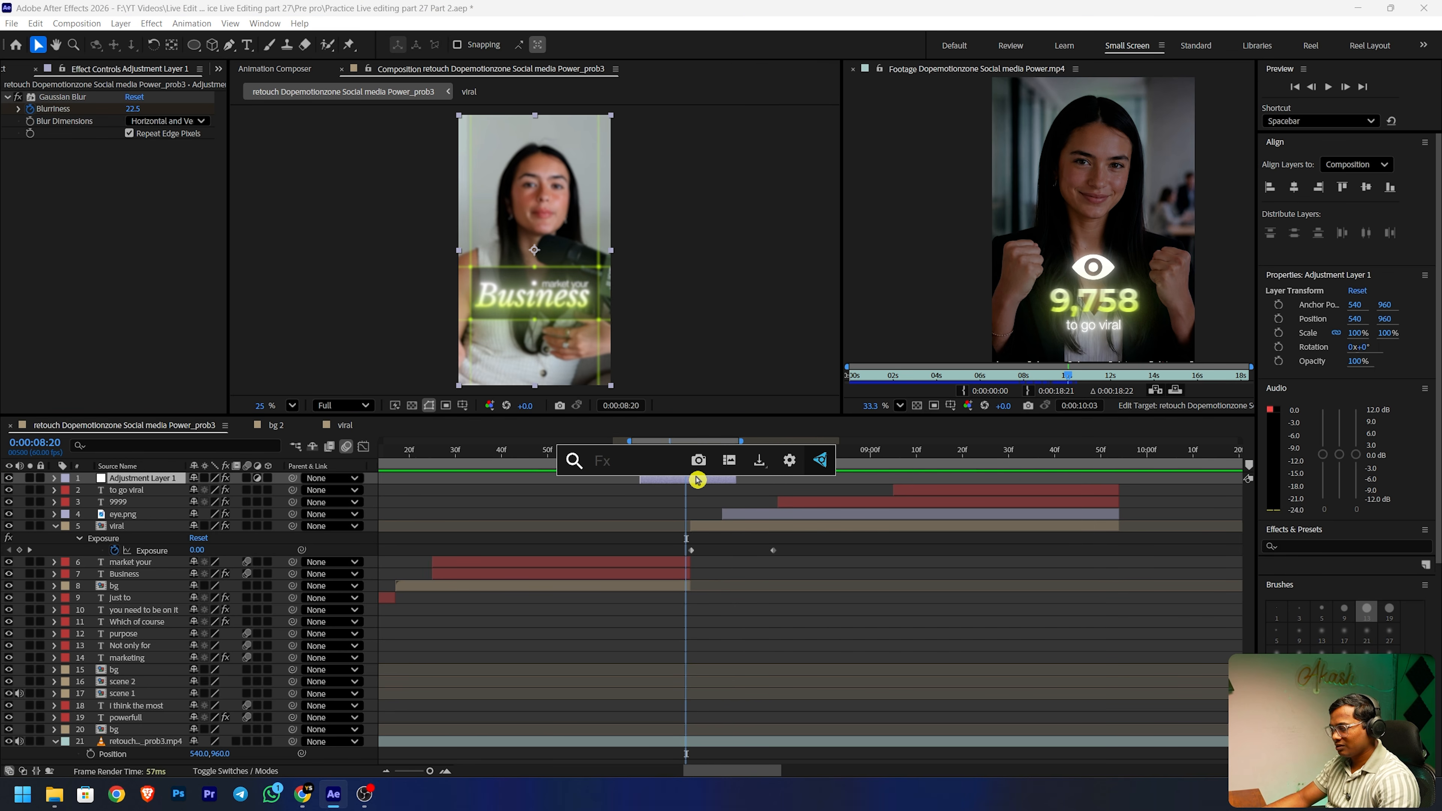
type("ex")
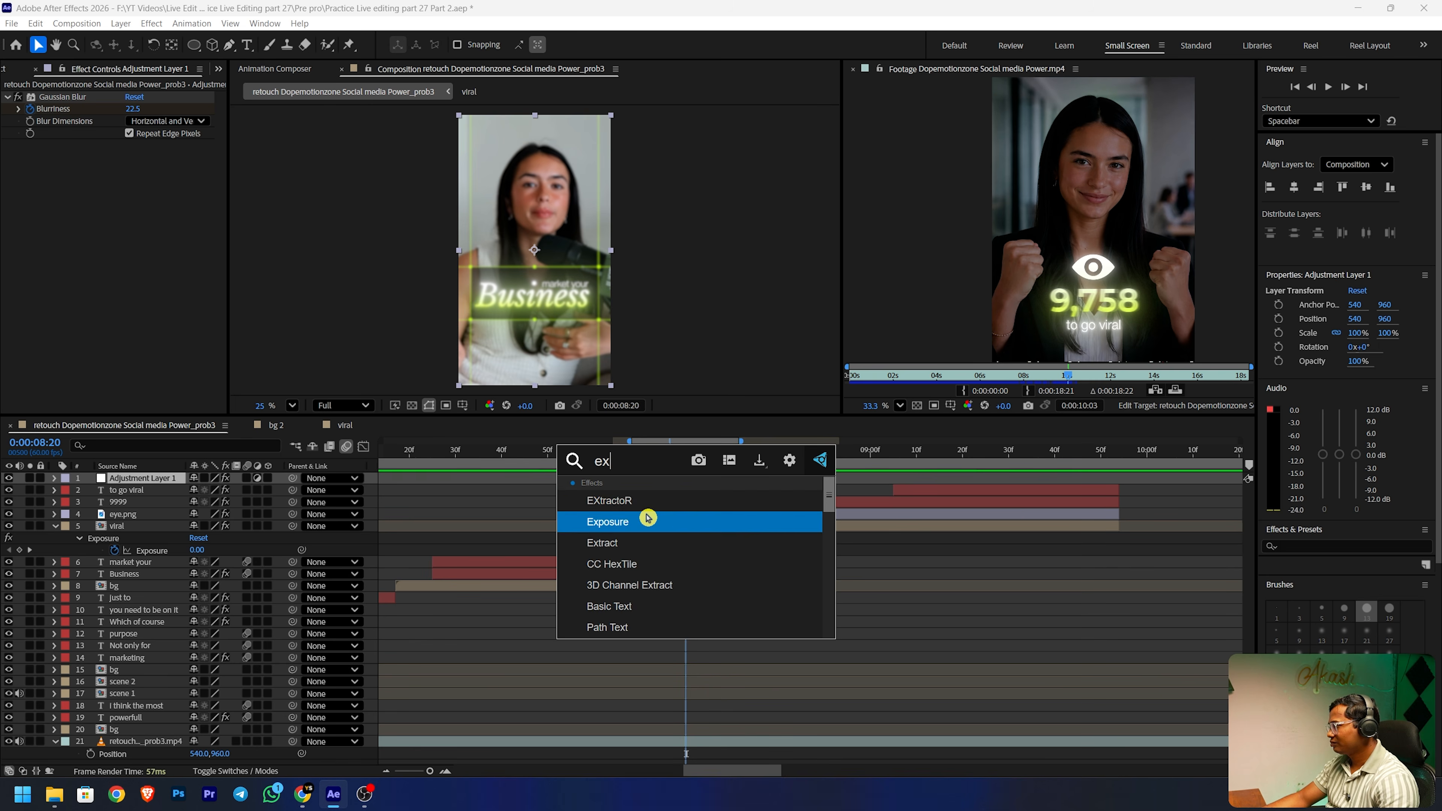
left_click(647, 518)
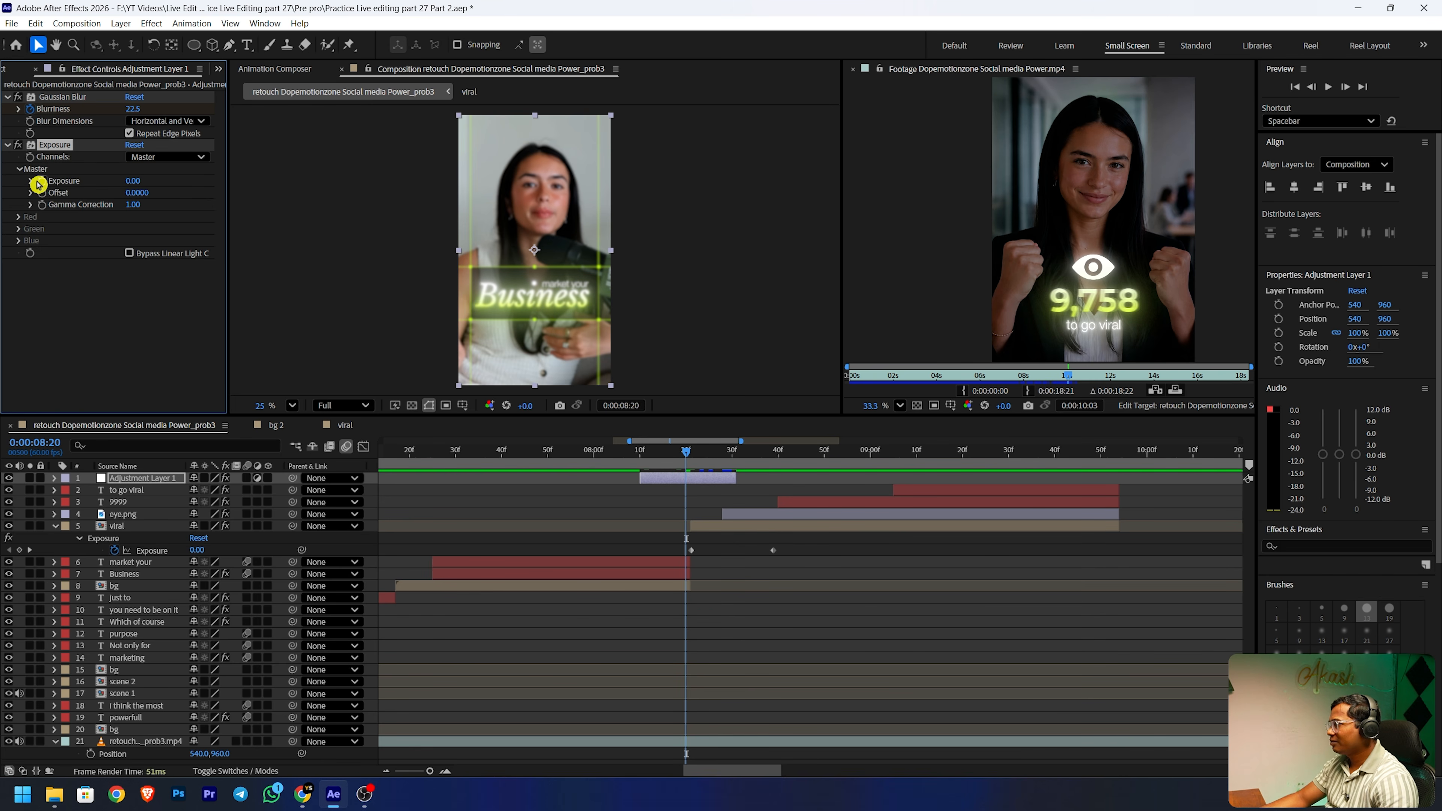
left_click_drag(142, 180, 240, 197)
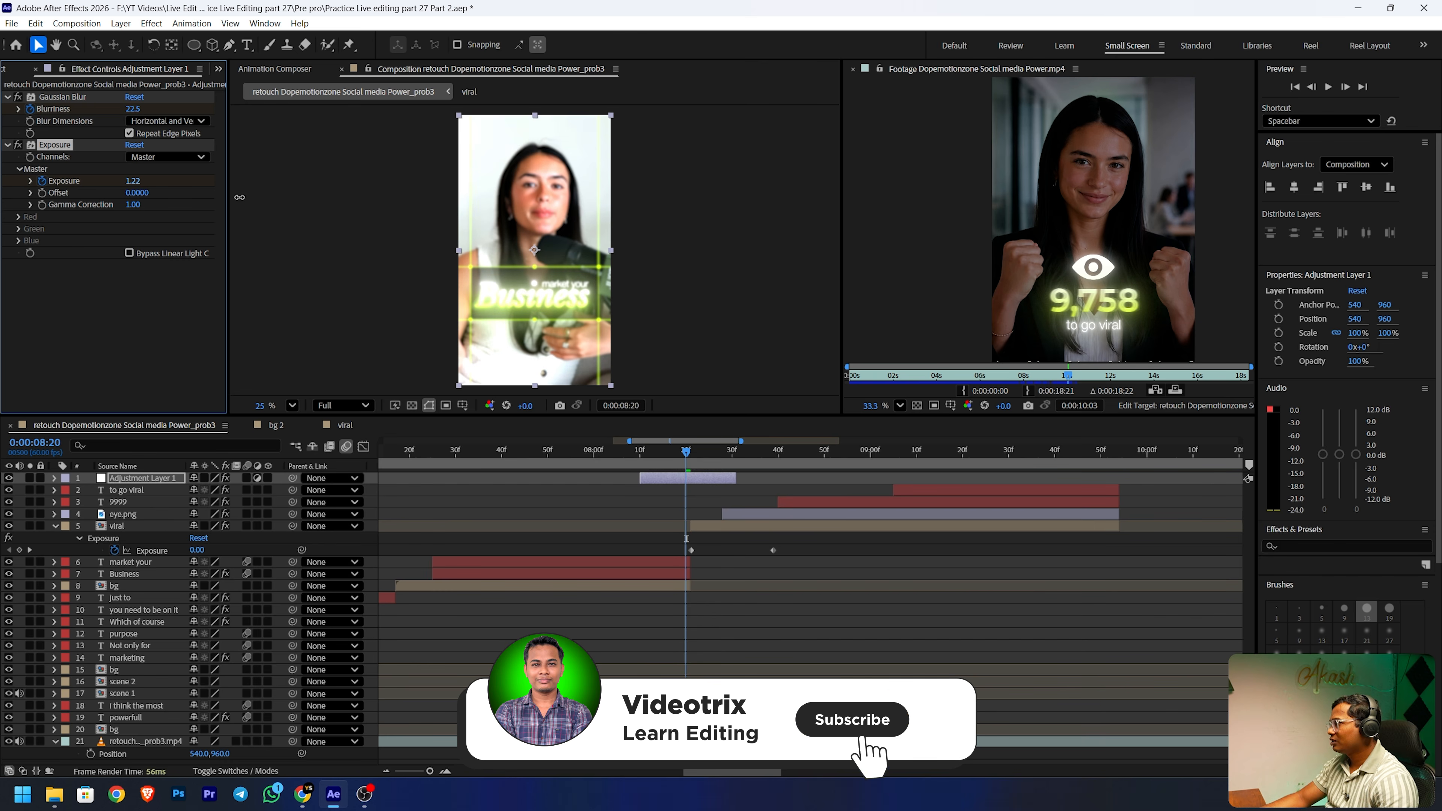
- Keyframe the adjustment layer's Exposure at 0 at about 0:00:08:10 and at 0:00:08:30
left_click_drag(685, 453, 640, 448)
left_click(118, 185)
type("0")
key("Return")
left_click_drag(656, 450, 735, 458)
left_click(132, 181)
type("0")
key("Return")
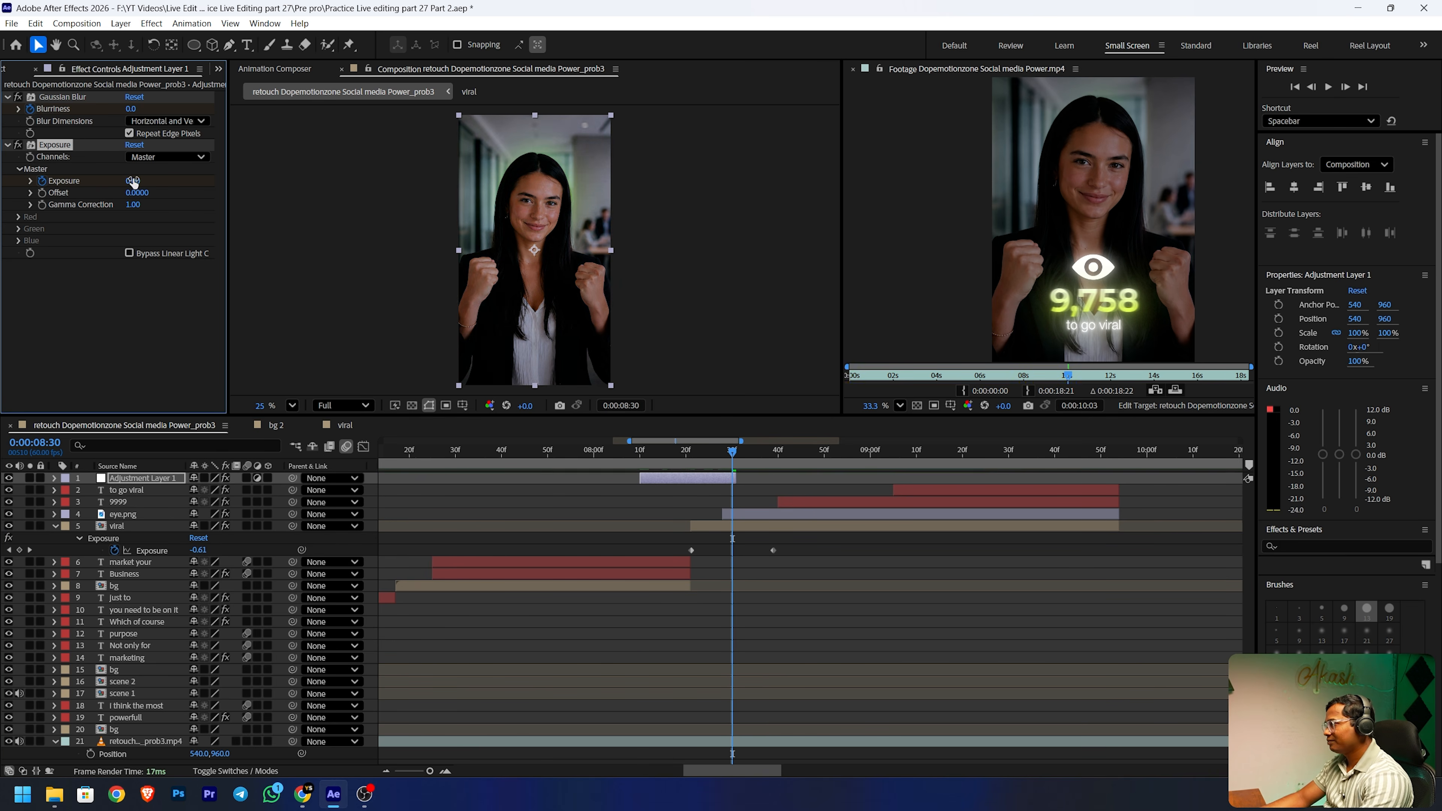
- Lengthen the adjustment layer to about 0:00:07:58–0:00:08:38 and move its first Blurriness and Exposure keyframes earlier to about 0:00:08:00
left_click(856, 453)
left_click_drag(640, 476, 583, 473)
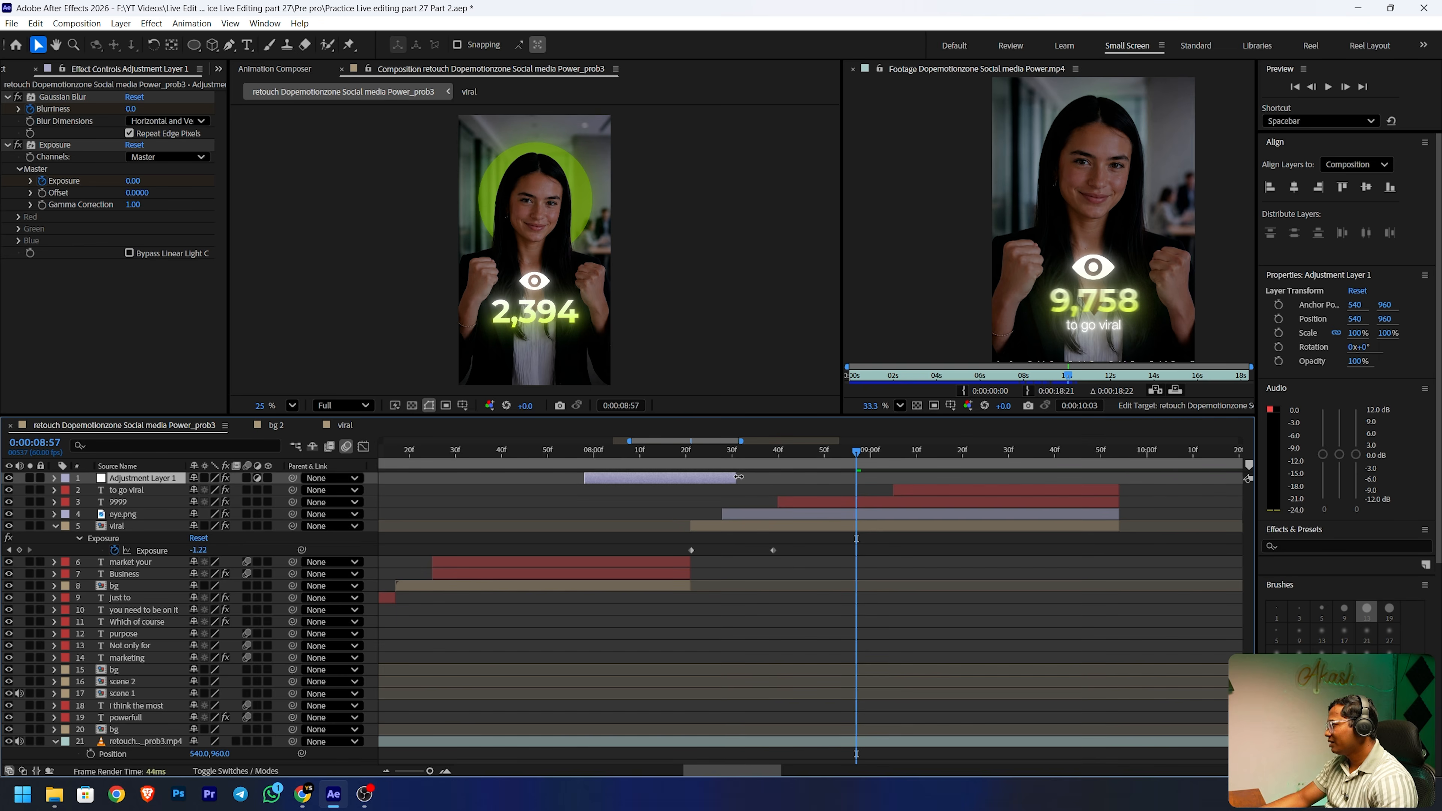
left_click(671, 453)
key("u")
left_click(645, 502)
left_click(643, 527, "shift")
left_click_drag(648, 530, 618, 528)
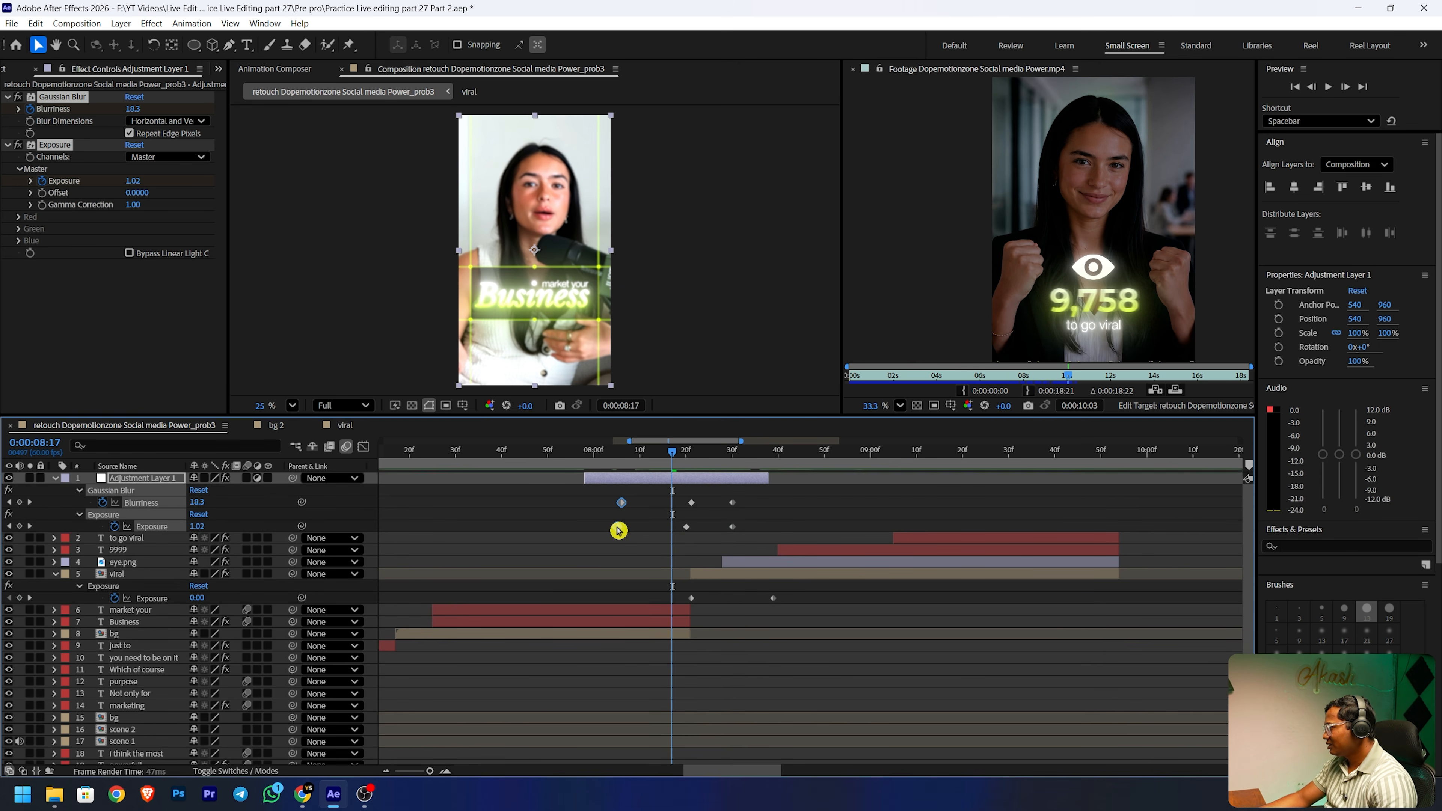
- Move the adjustment layer's last Blurriness and Exposure keyframes to about 0:00:08:36, and preview the transition from 0:00:07:23
left_click_drag(747, 501, 727, 531)
left_click_drag(733, 527, 760, 527)
key("space")
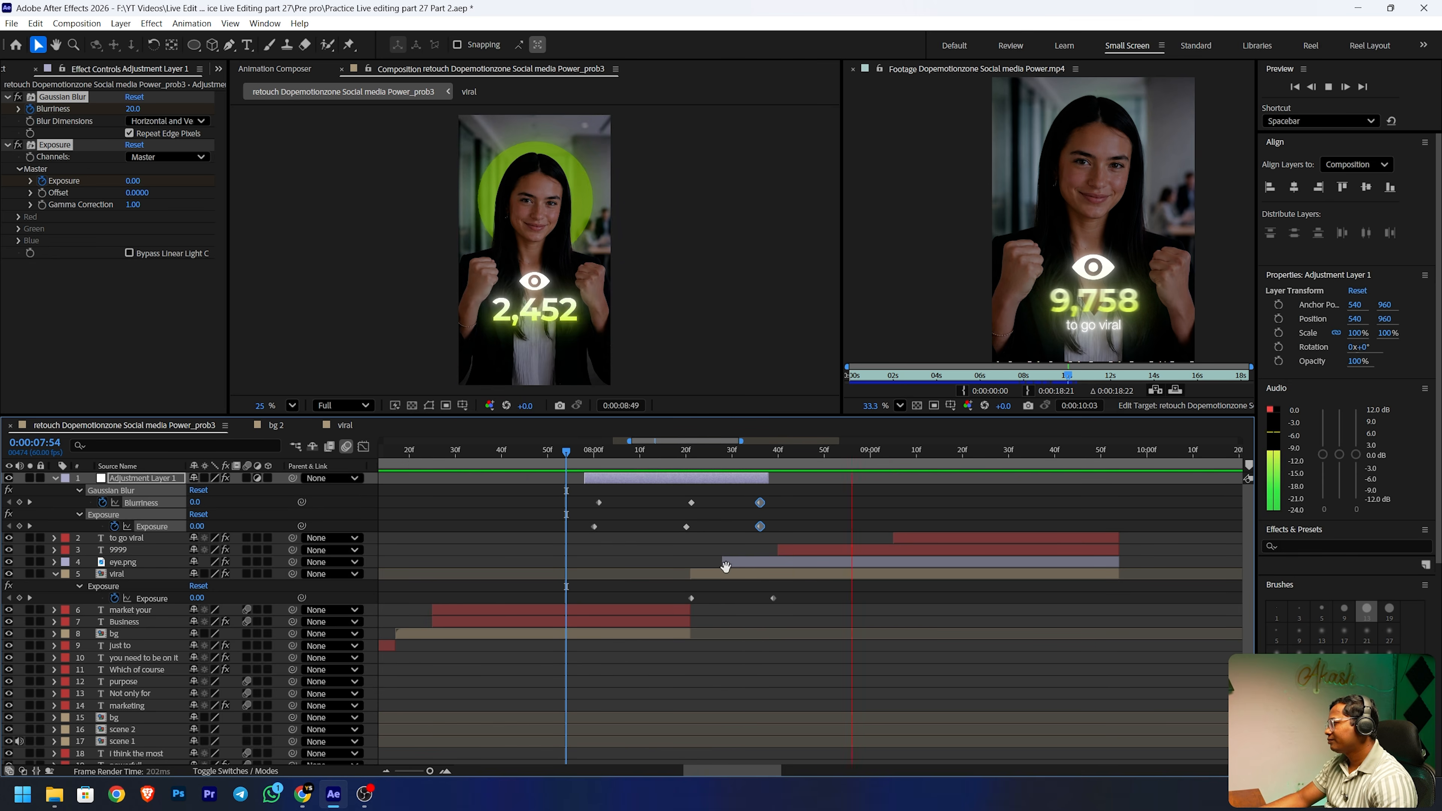
left_click(424, 452)
key("space")
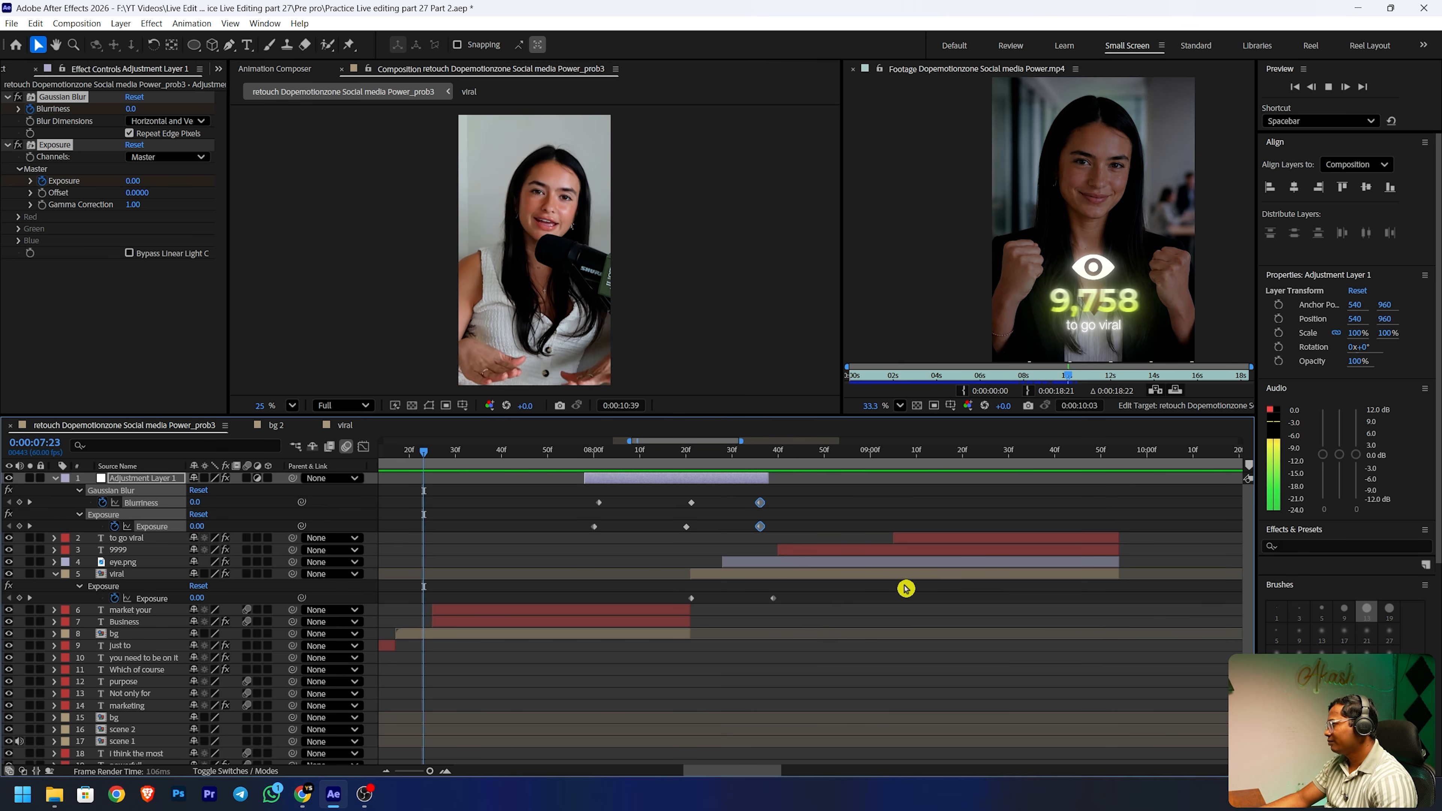
key("space")
- Collapse the adjustment layer's keyframed properties in the main composition
scroll(833, 588, "down", 4)
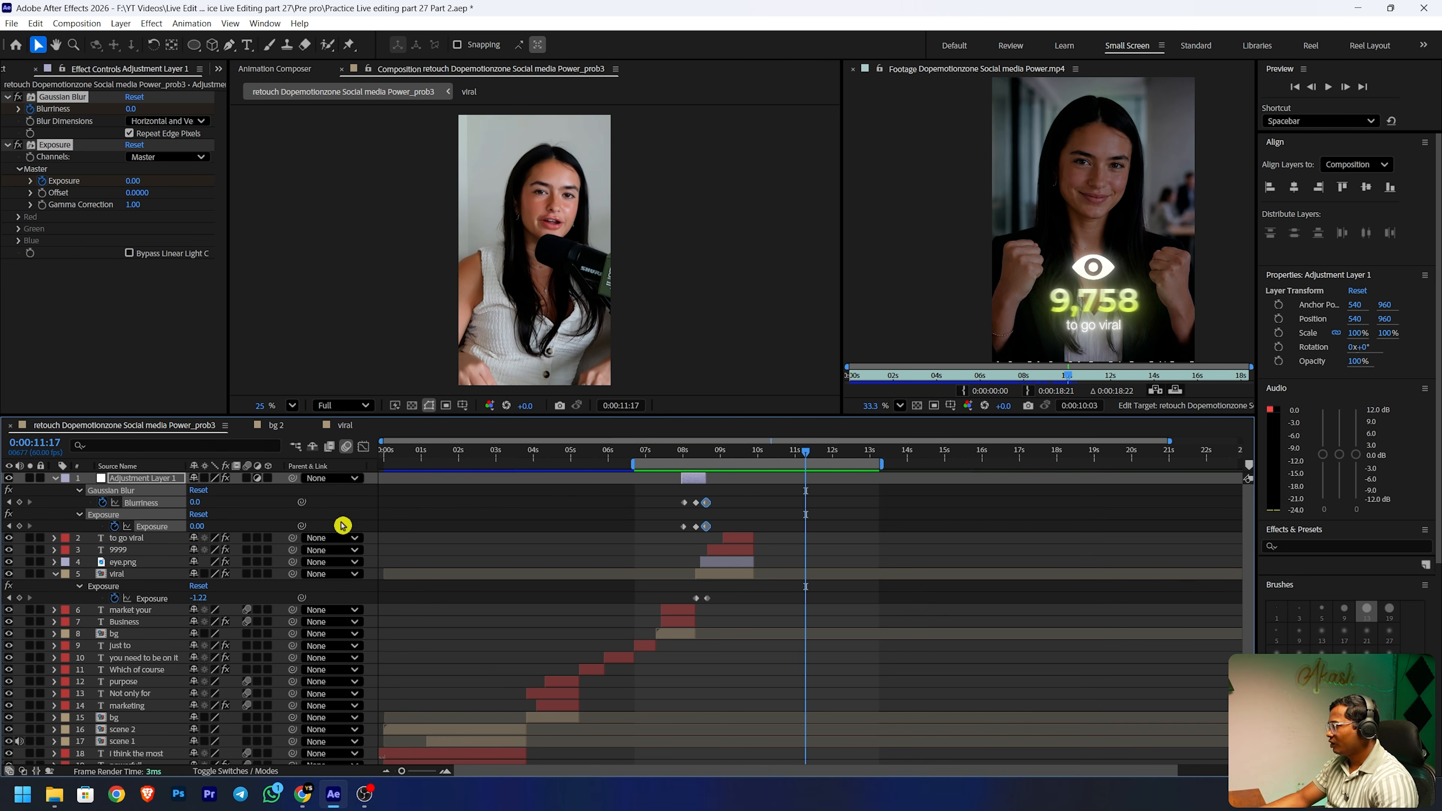
left_click(48, 480)
left_click(56, 479)
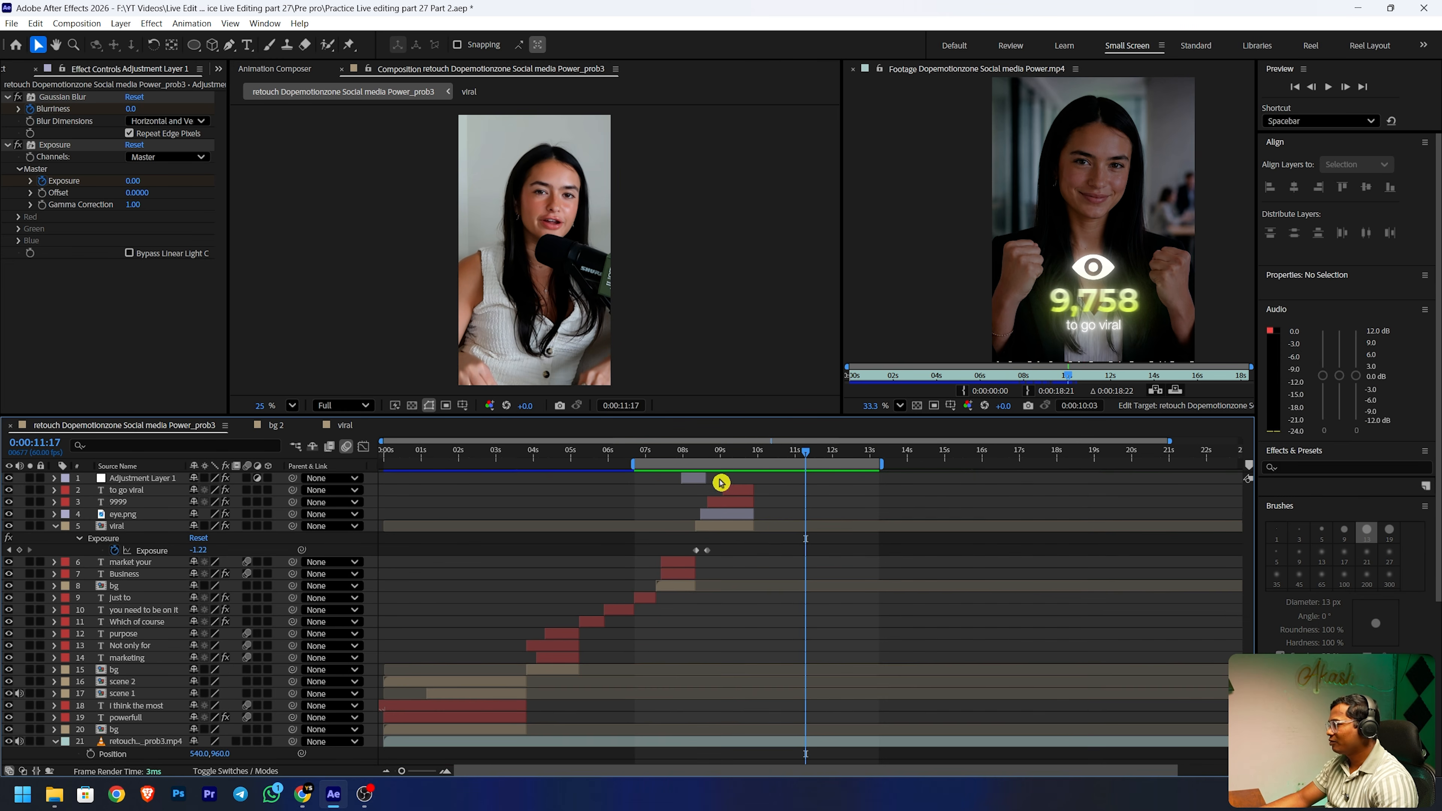
- Scrub the reference footage to 0:00:12:28 to check the next caption, and open the scene 1 precomposition
left_click_drag(1069, 376, 1072, 373)
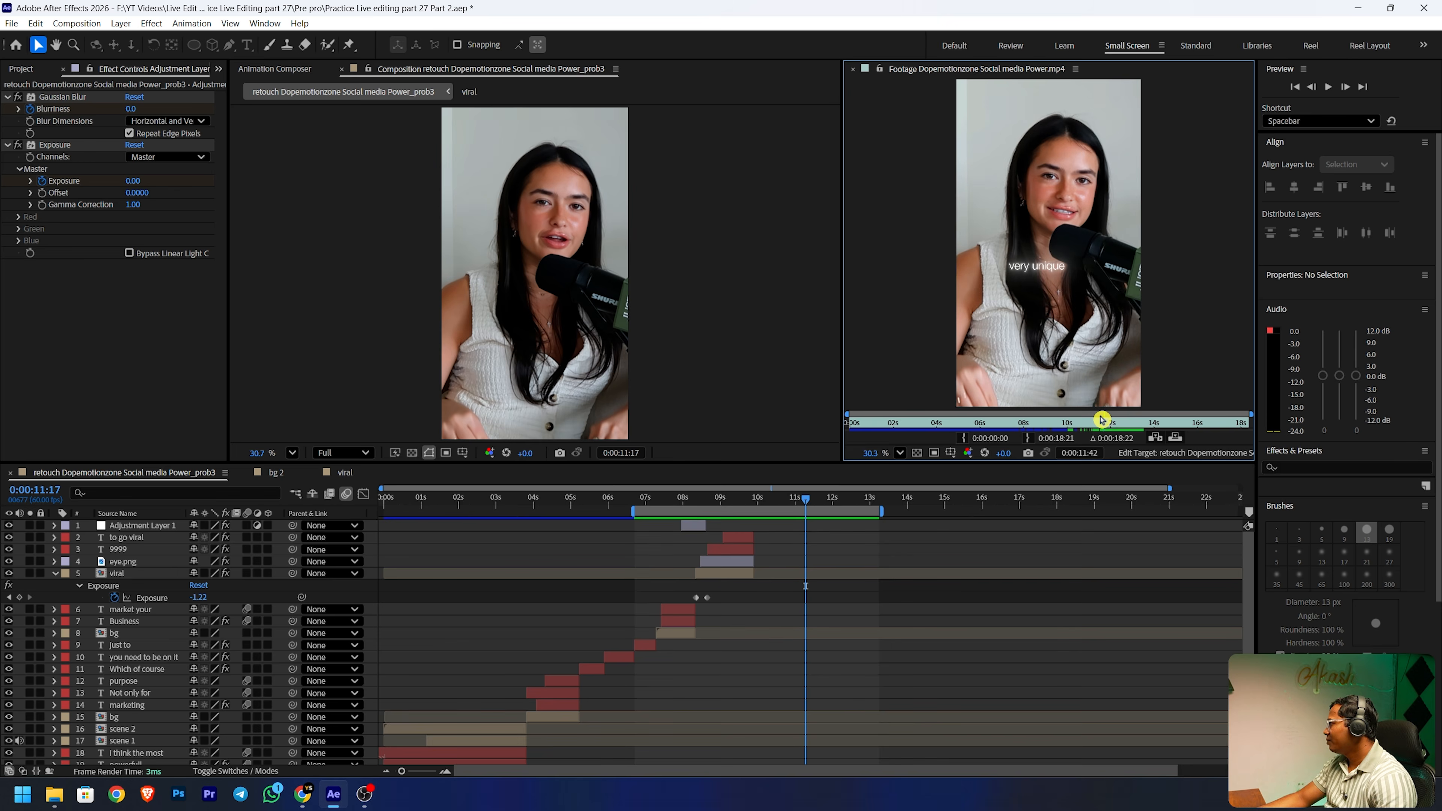
left_click_drag(1100, 419, 1165, 411)
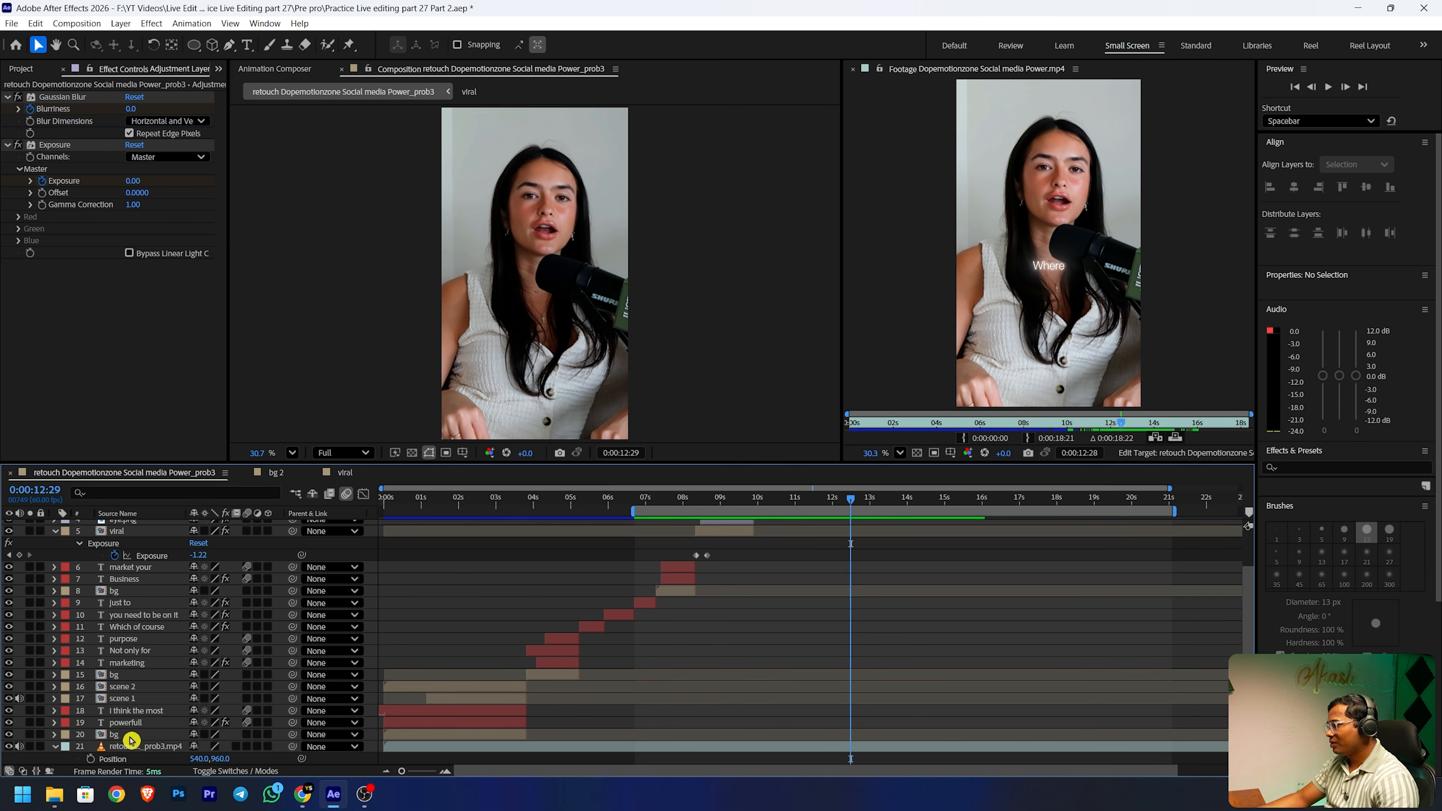
left_click(124, 702)
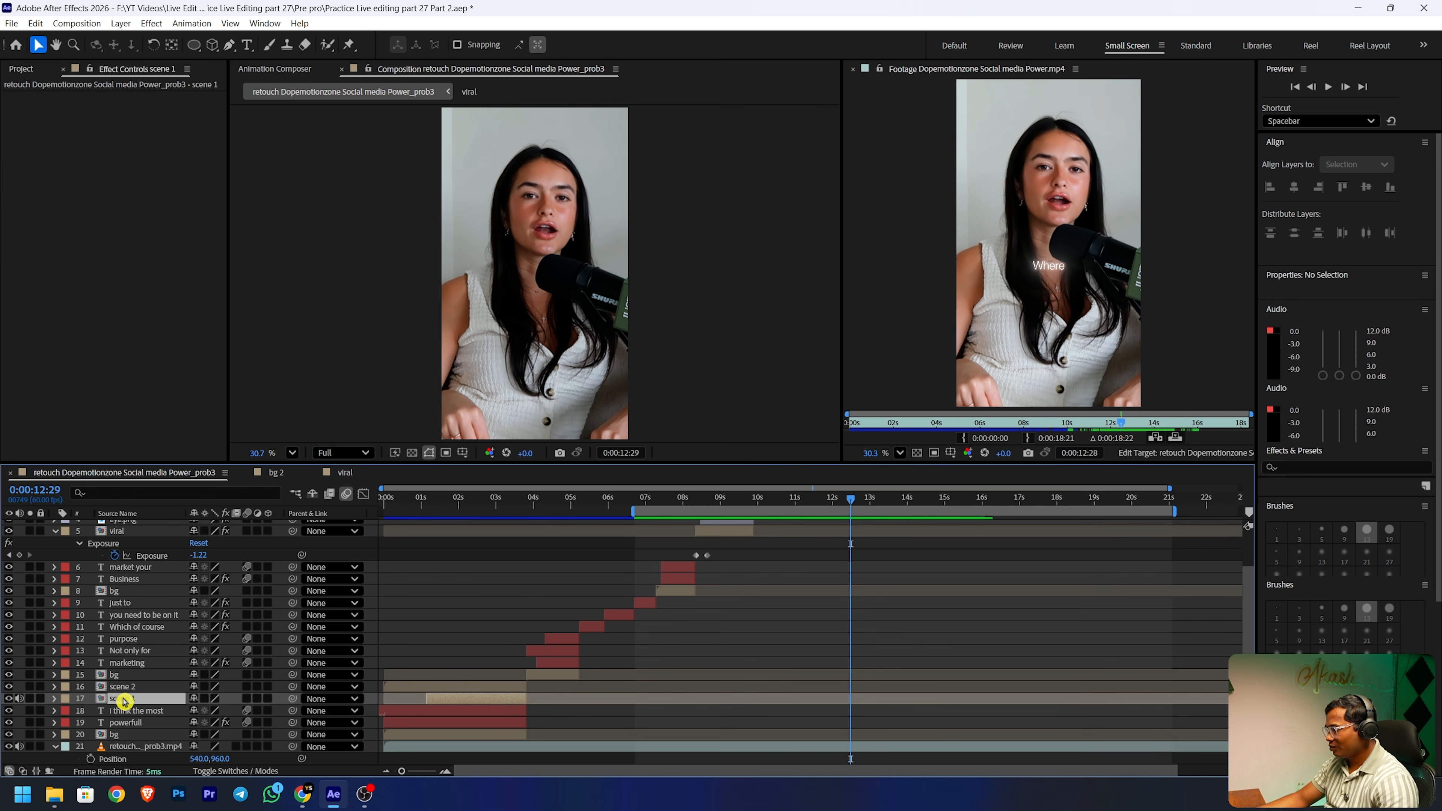
double_click(124, 702)
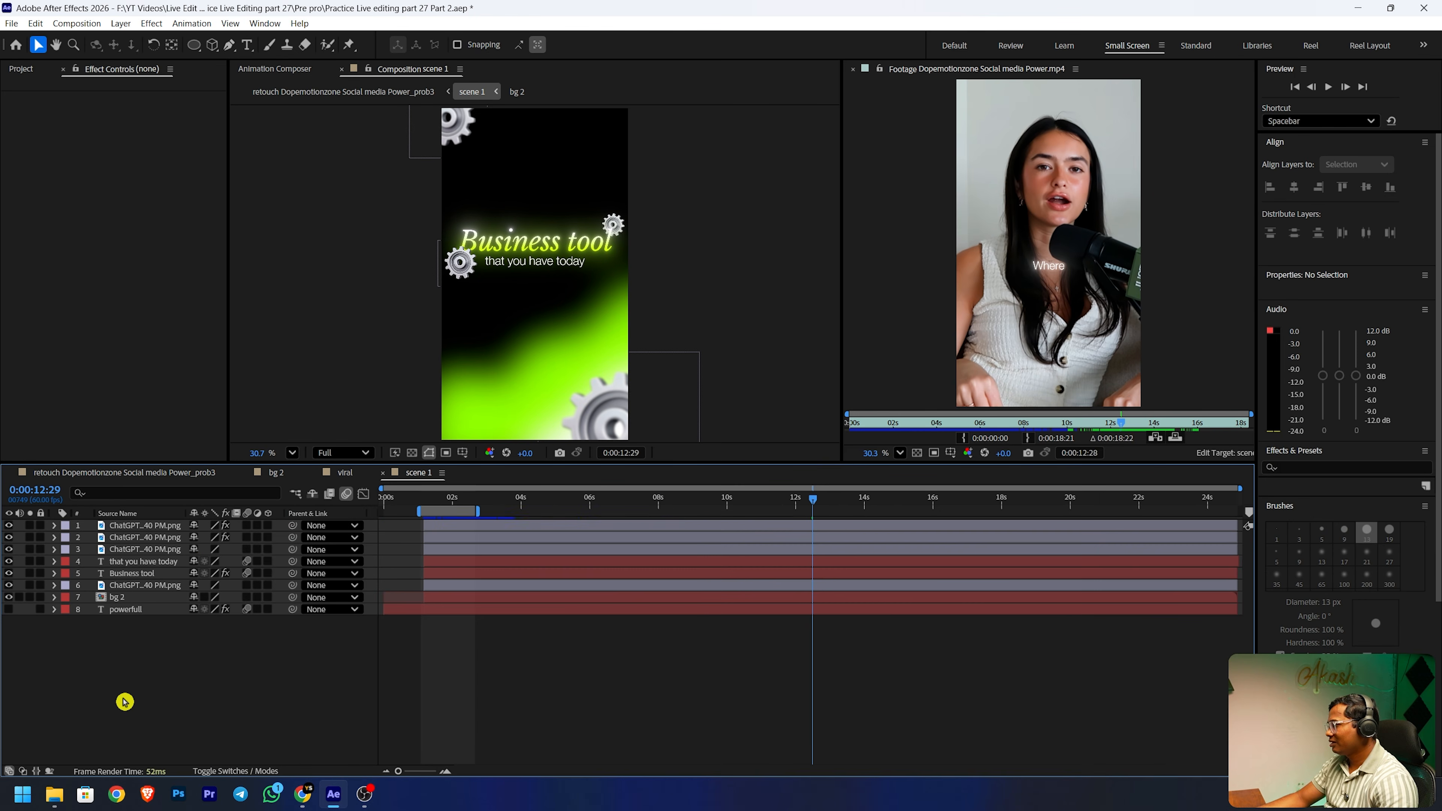
- Copy bg 2 from scene 1 into the main composition, put it on top, and start it at about 0:00:12:18
left_click(139, 597)
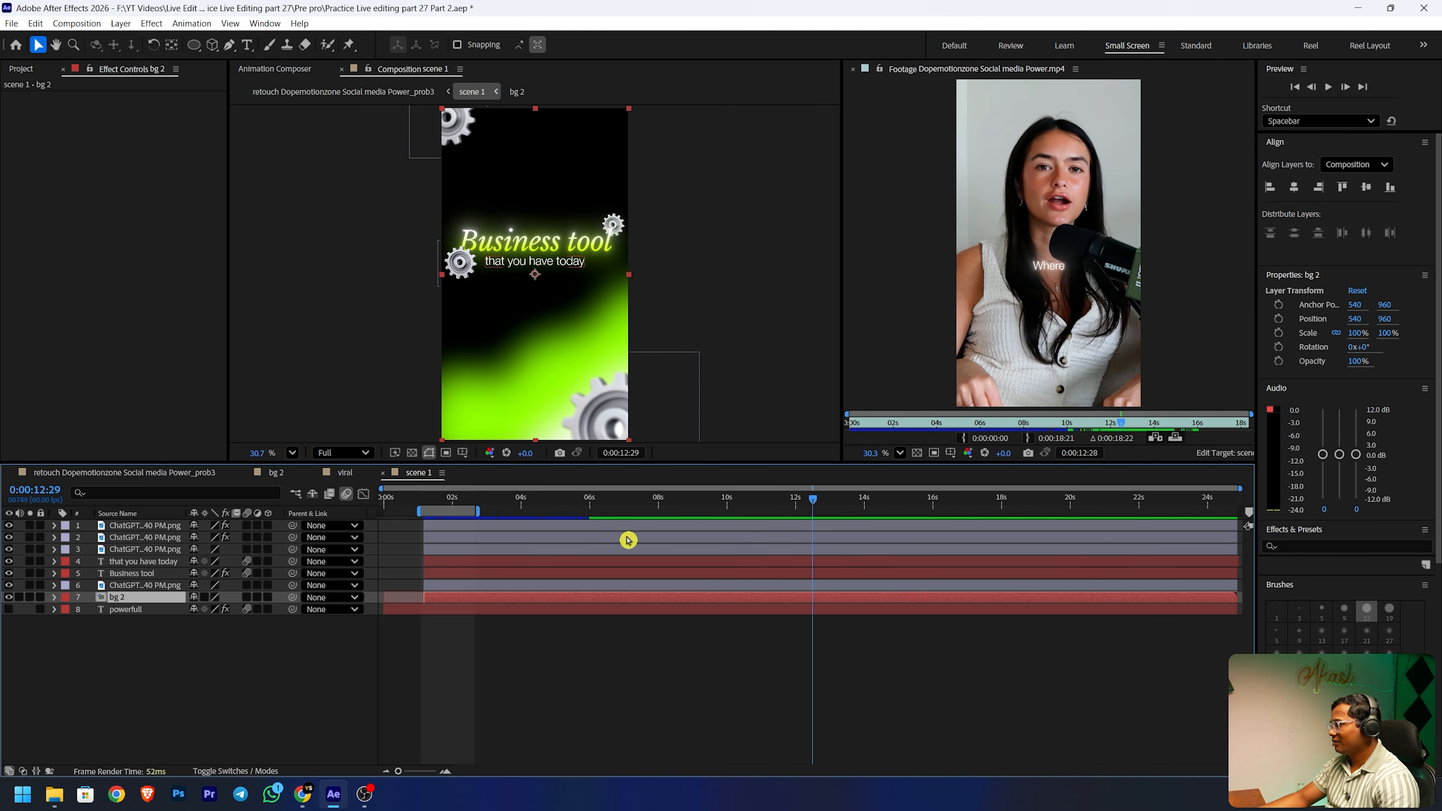
left_click_drag(818, 503, 724, 502)
left_click(145, 478)
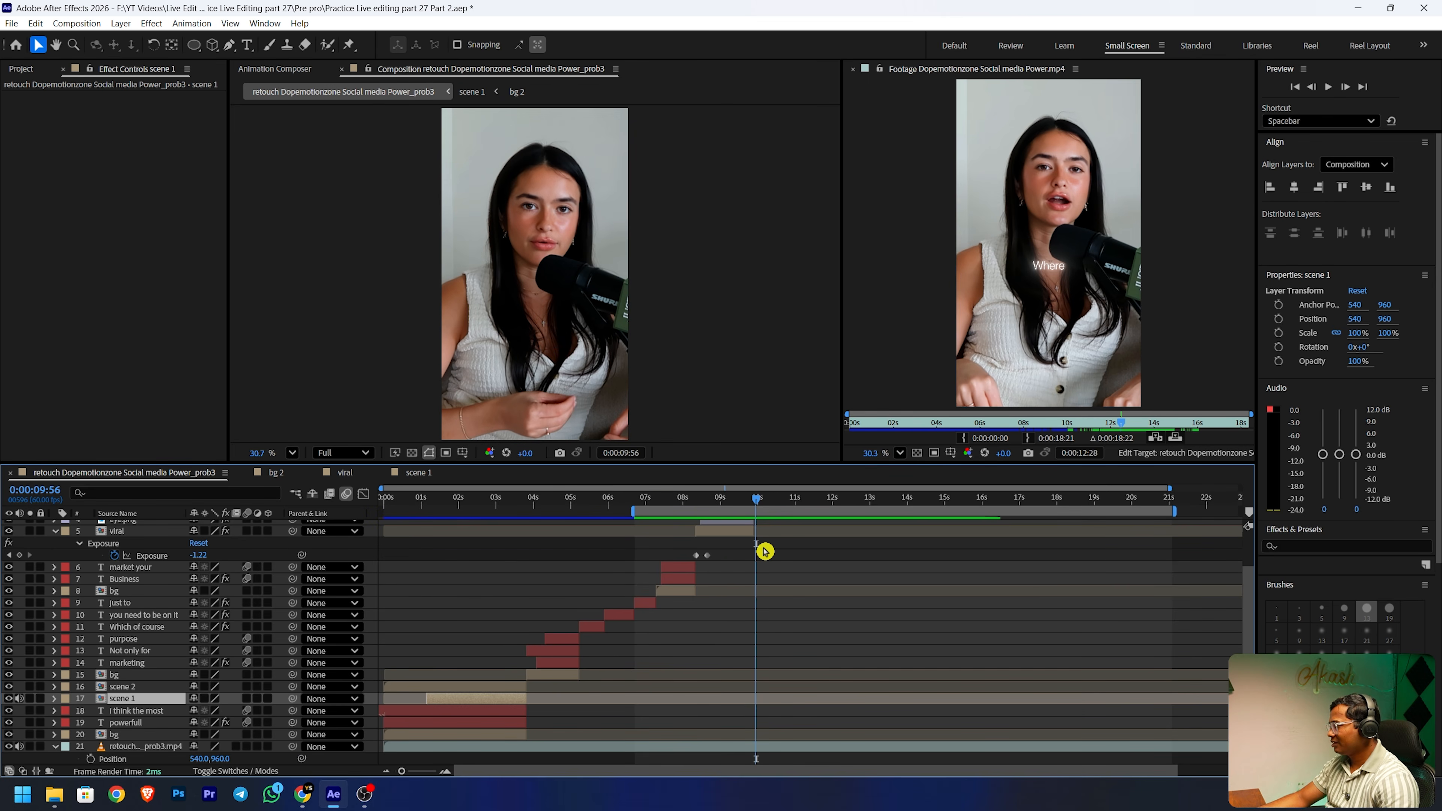
key("ctrl+v")
scroll(123, 528, "up", 2)
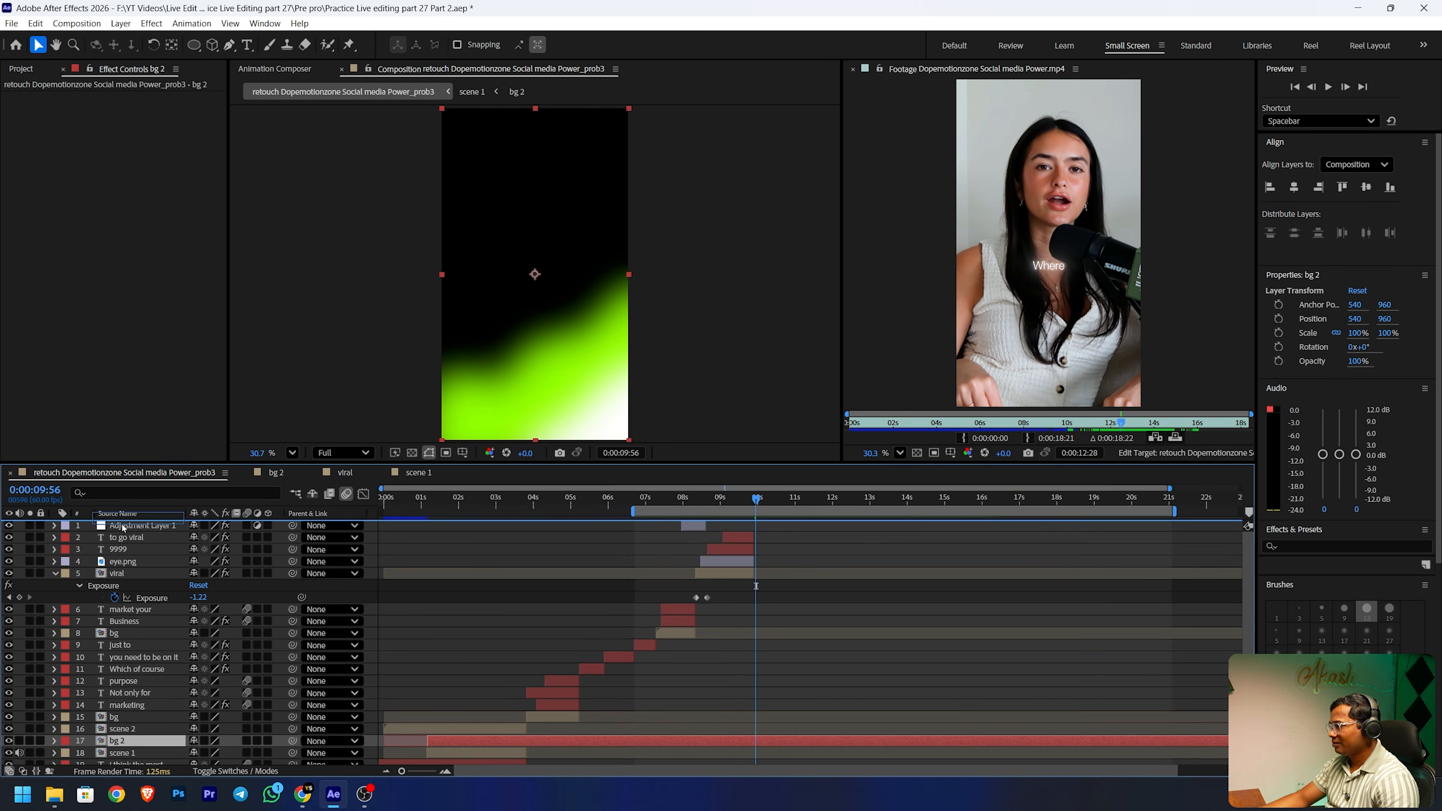
left_click_drag(123, 529, 123, 524)
key("space")
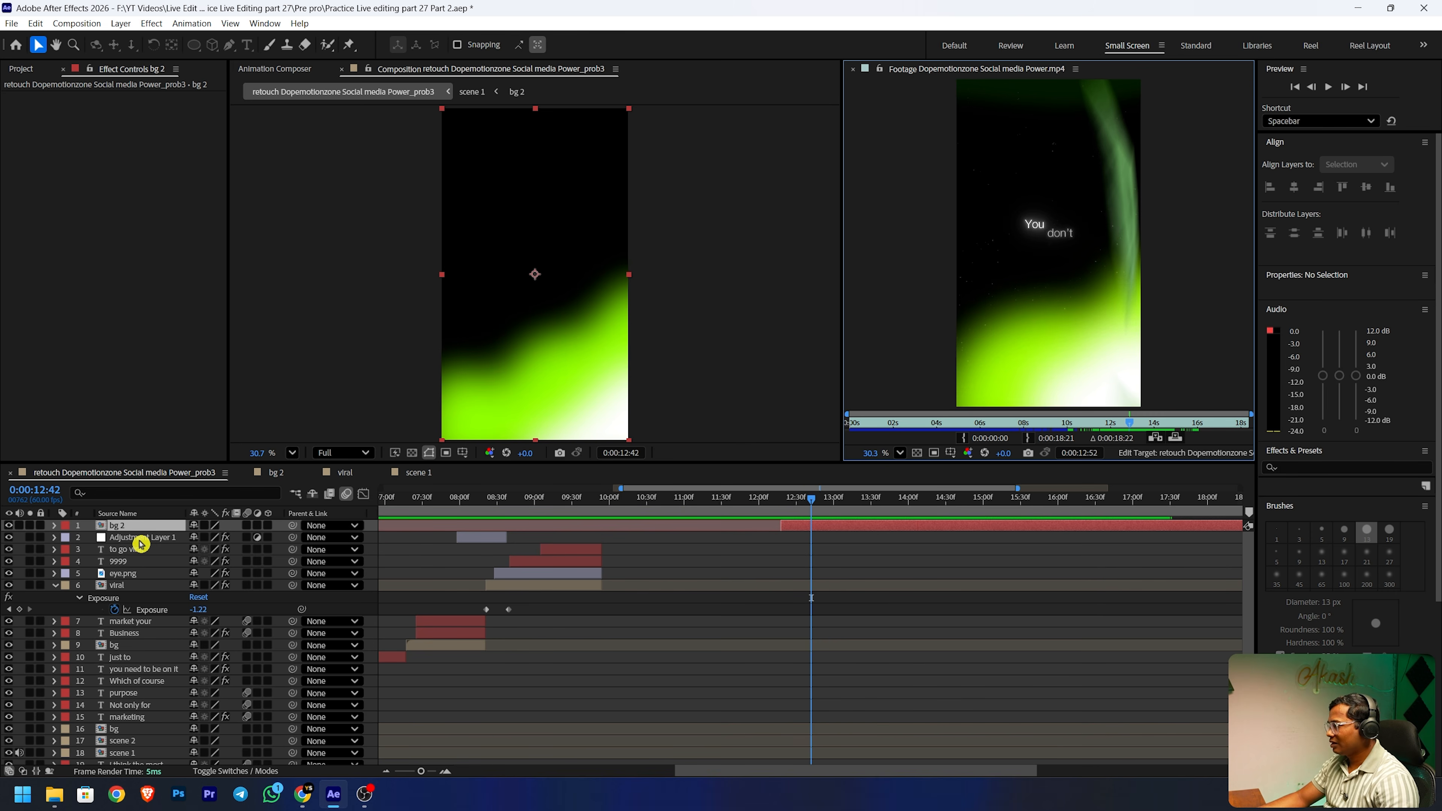
- Move the "to go viral" text layer above bg 2 and slide it to start together with bg 2
left_click(147, 550)
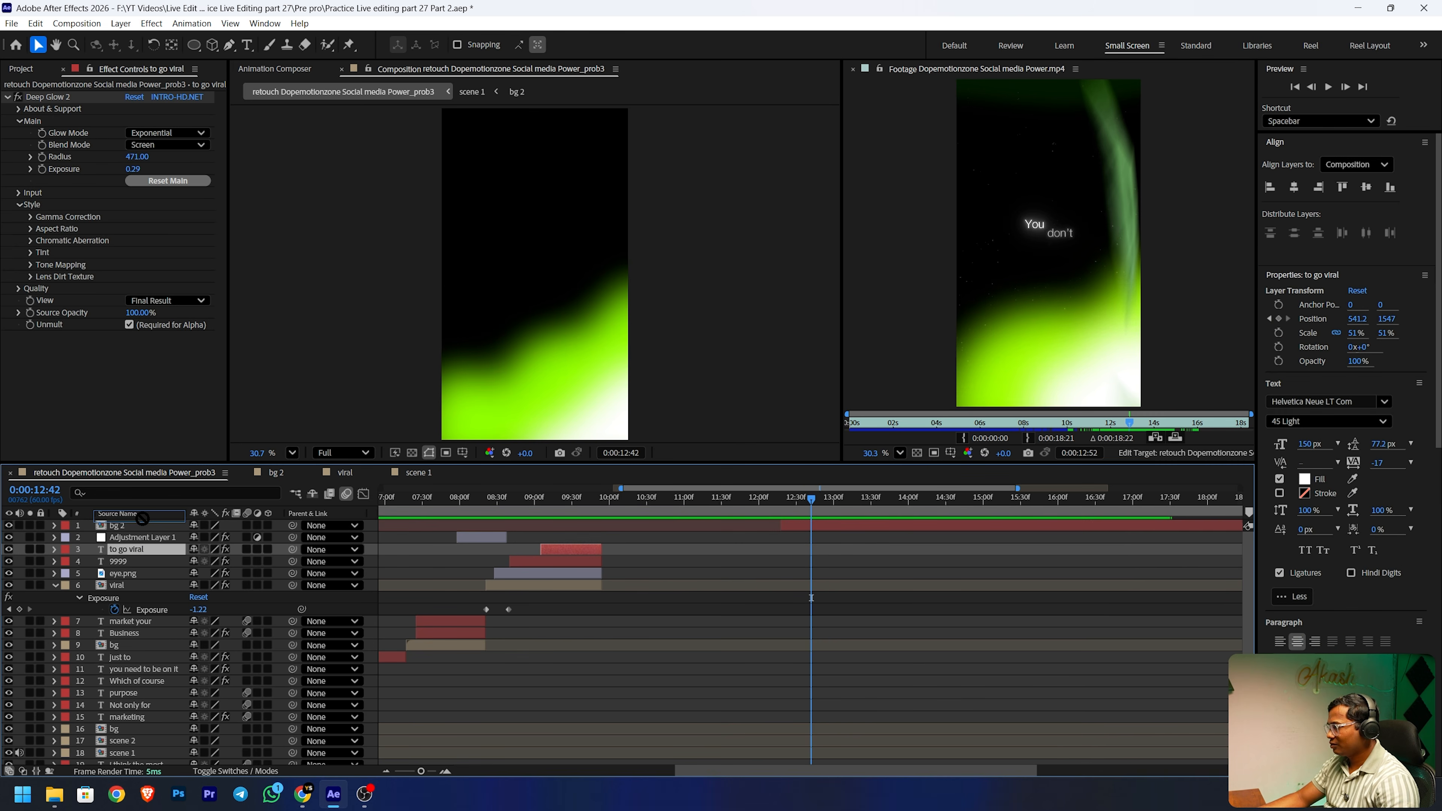
left_click_drag(142, 518, 142, 525)
left_click_drag(550, 531, 789, 526)
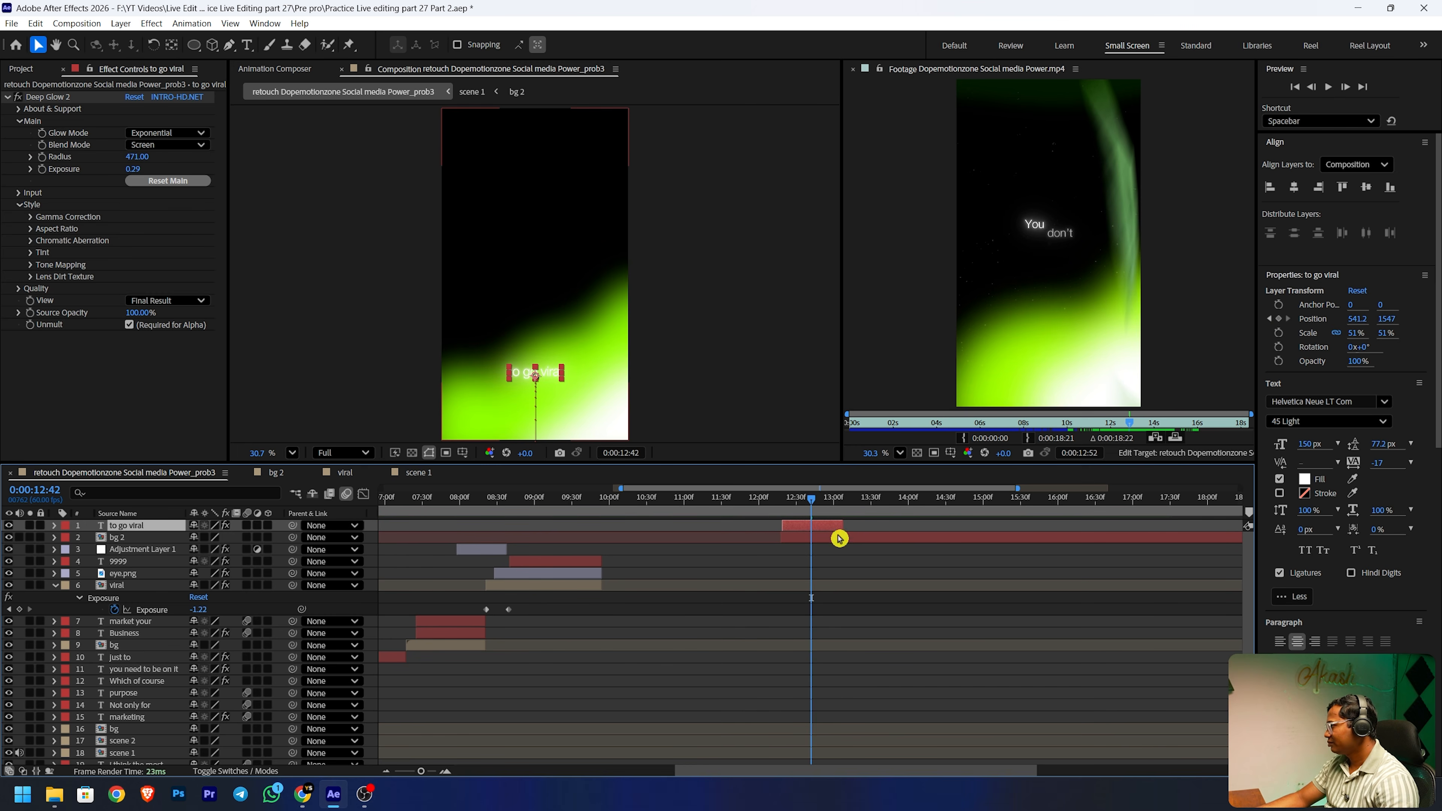
- Remove the "to go viral" layer's Position keyframes, place it at 541.2, 623, and set its Deep Glow exposure to 0.15
key("p")
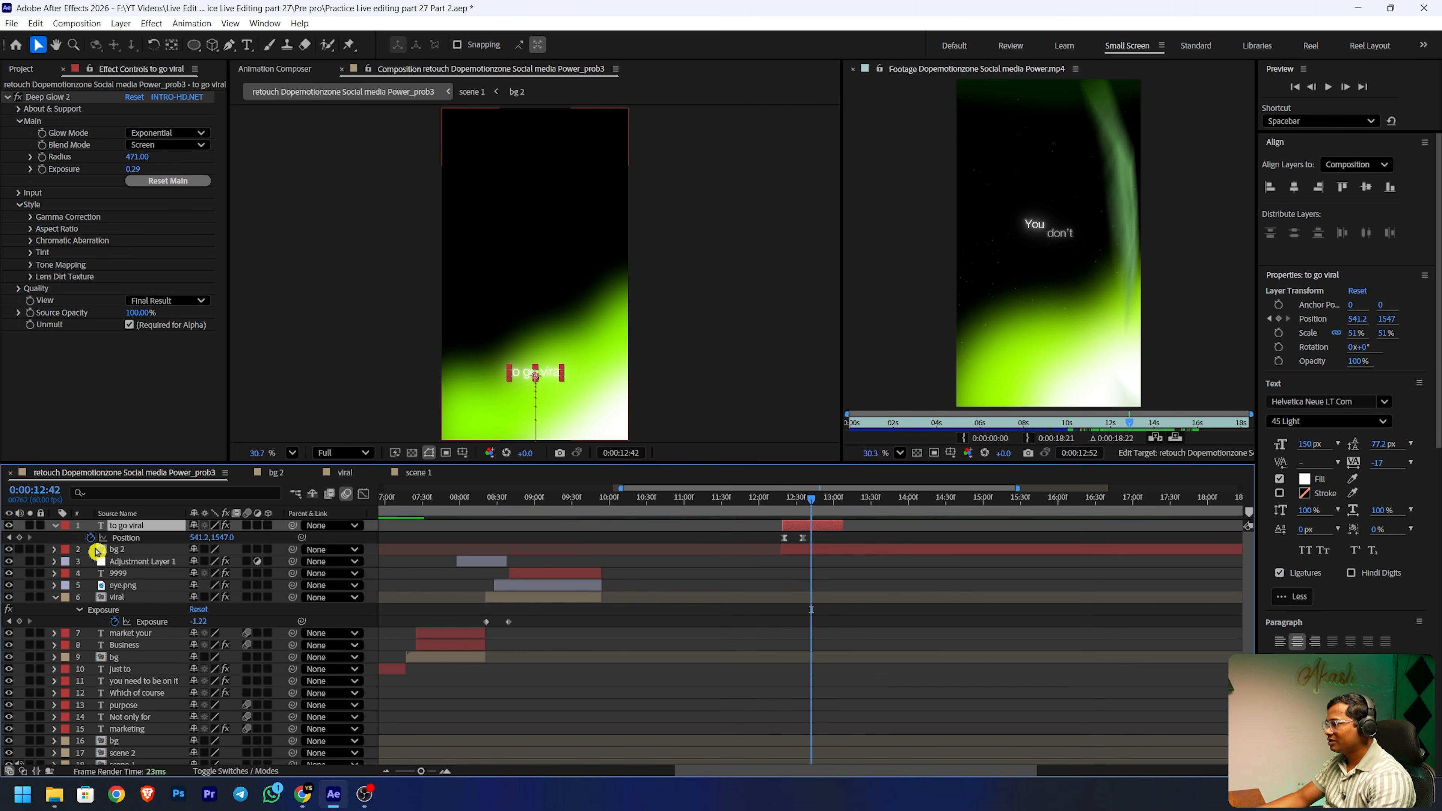
left_click_drag(221, 537, 0, 537)
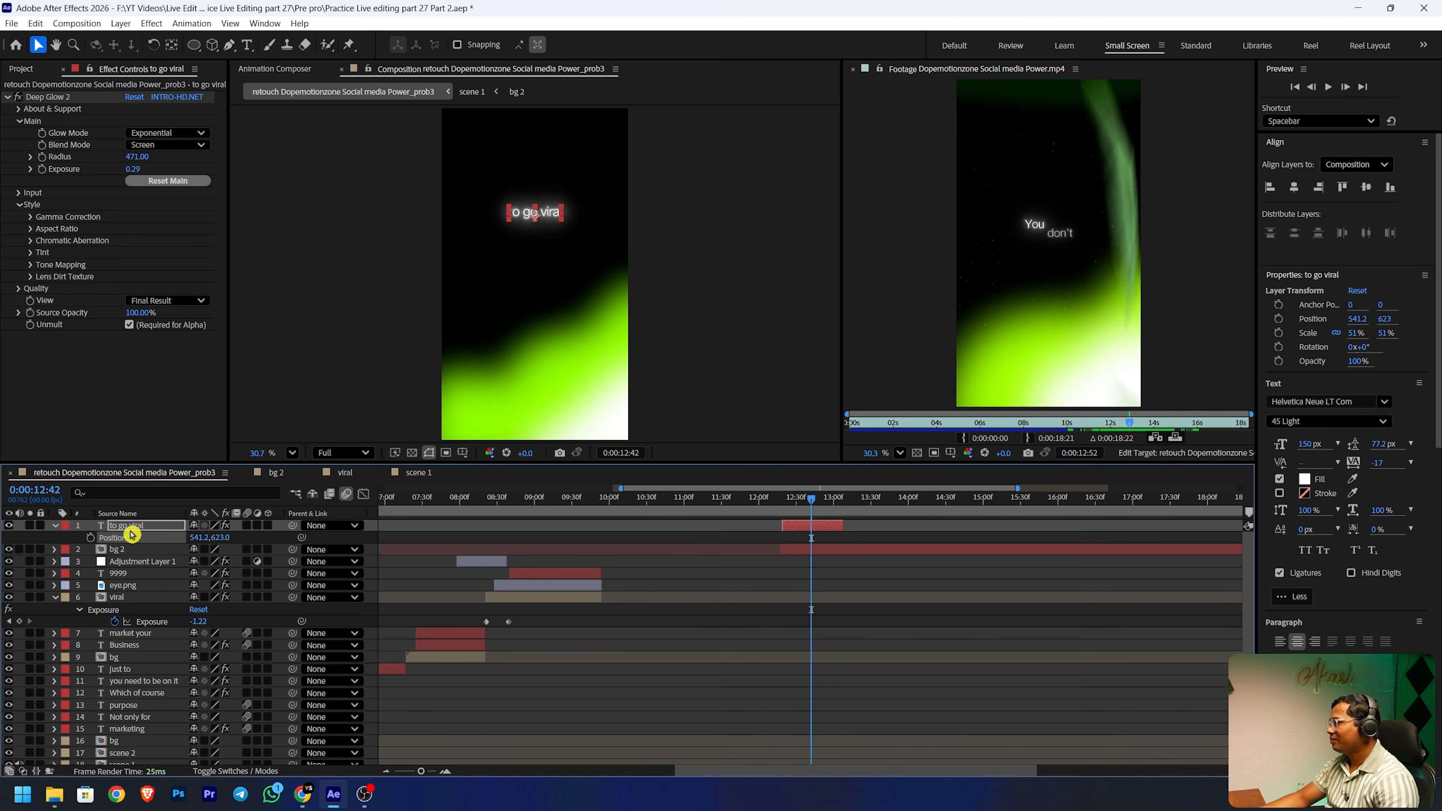
left_click_drag(135, 169, 111, 168)
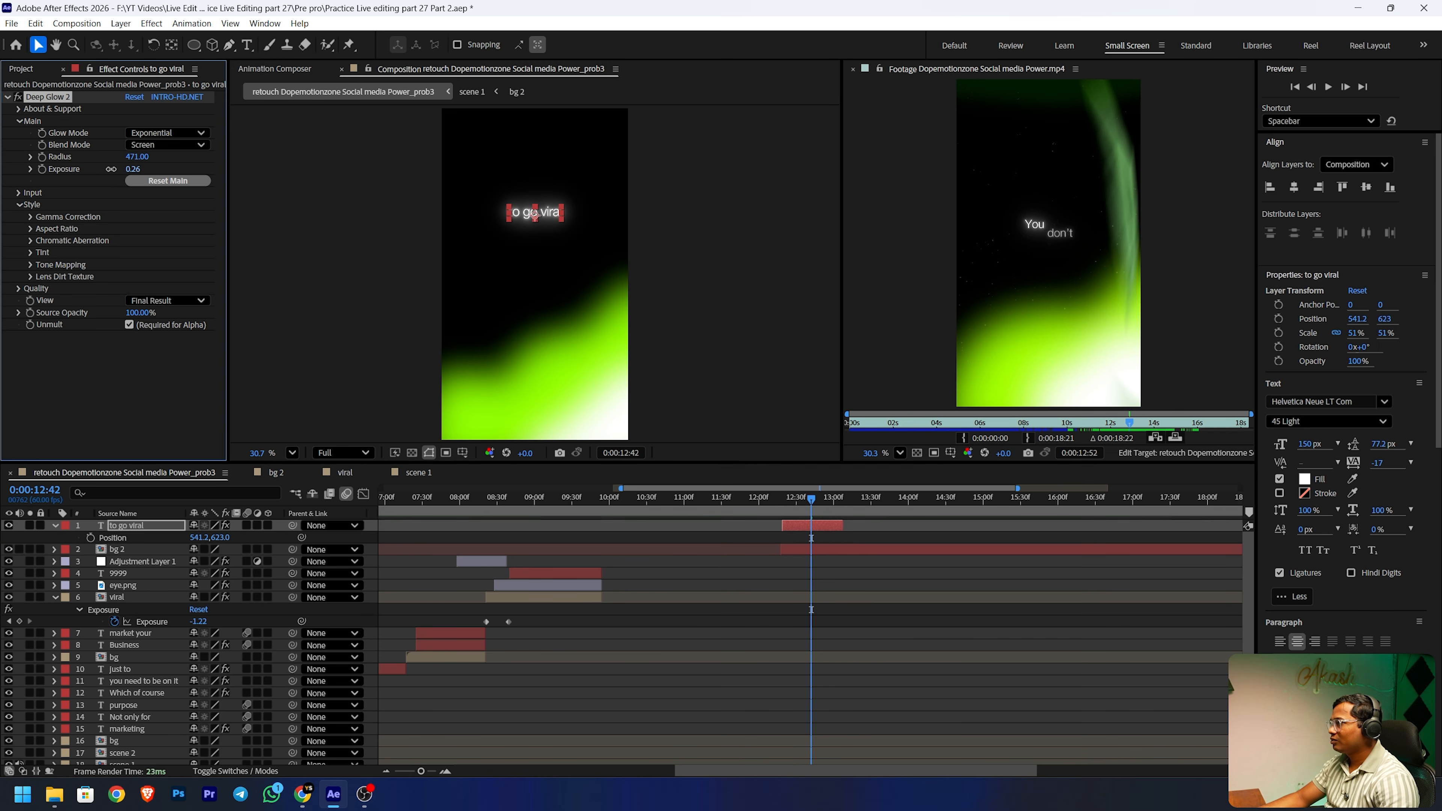
- Replace the "to go viral" text with "you don't" and extend the layer's end to about 0:00:15:03
left_click(143, 530)
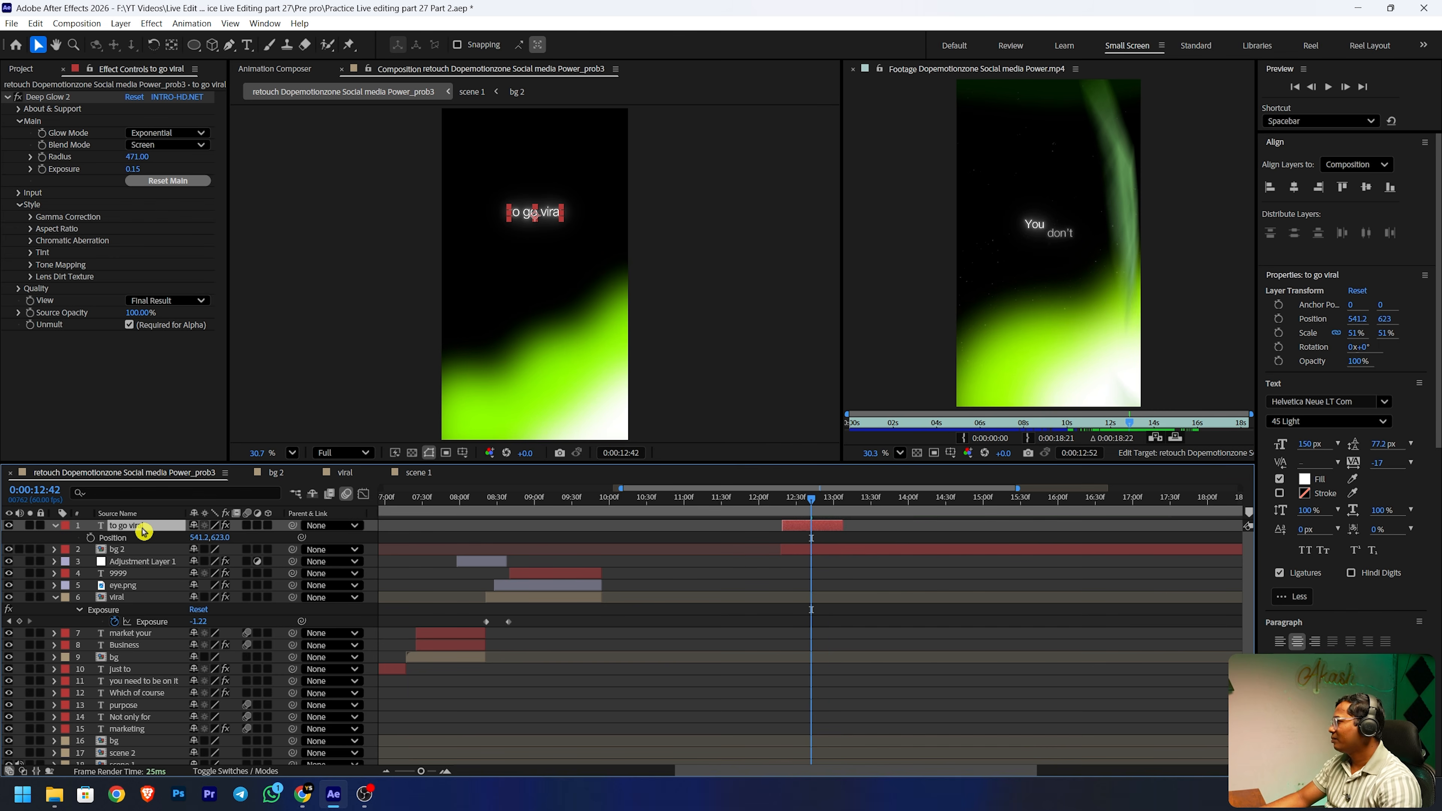
double_click(143, 531)
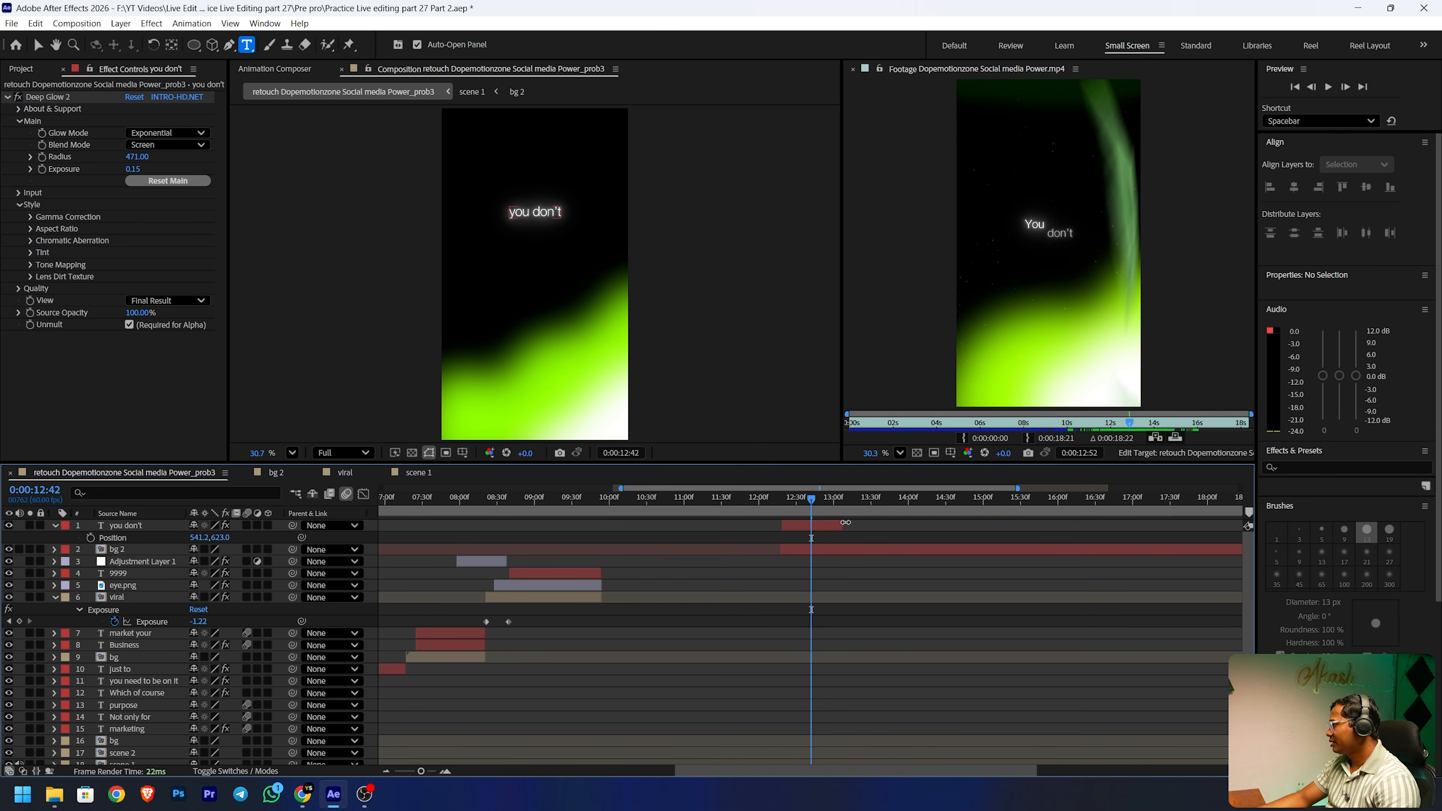
left_click_drag(846, 522, 987, 523)
left_click_drag(806, 500, 853, 499)
key("v")
- Check the reference footage at 0:00:13:52, then paste a copy of the "powerfull" layer above "you don't", starting with bg 2
left_click_drag(1130, 425, 1153, 425)
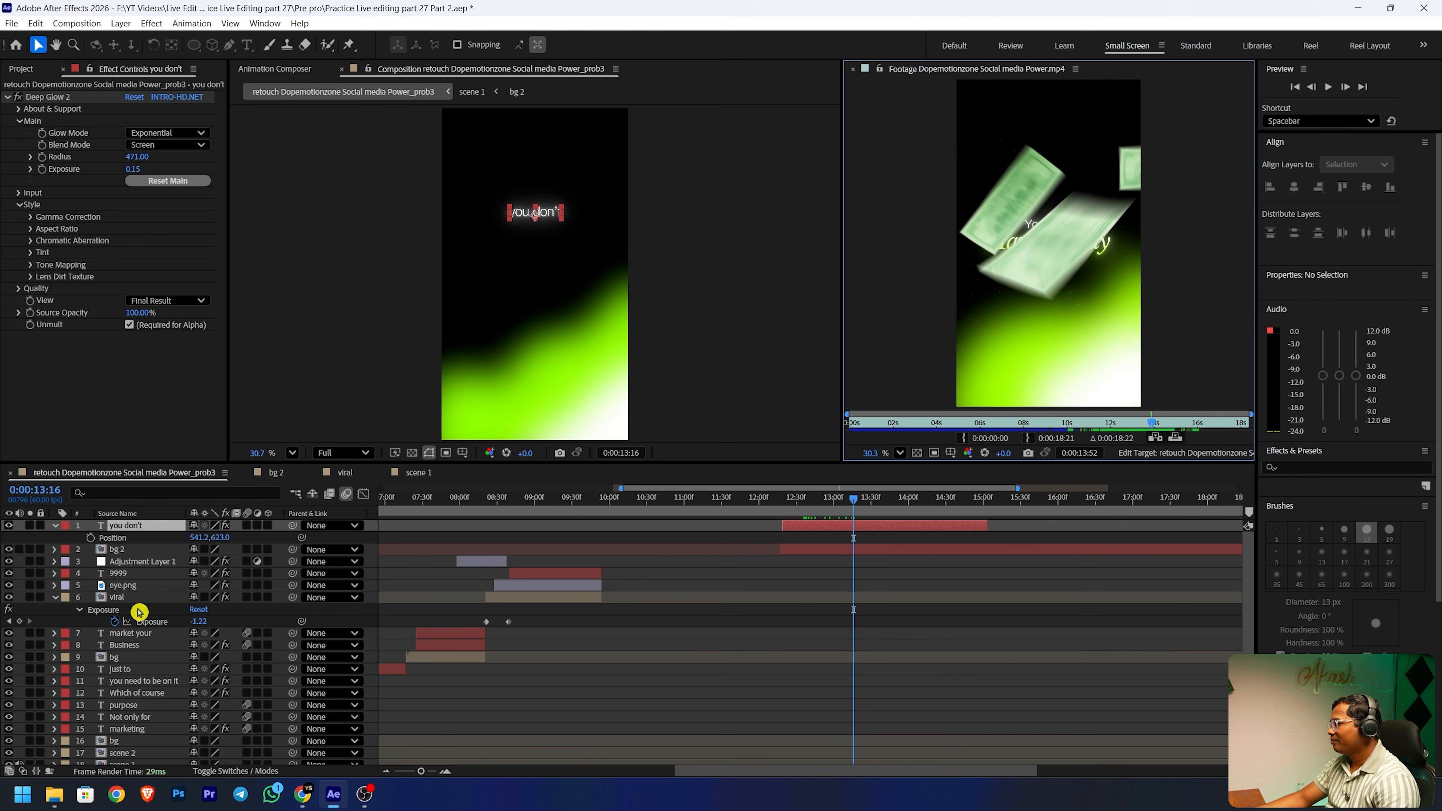
scroll(164, 647, "down", 2)
left_click(122, 758)
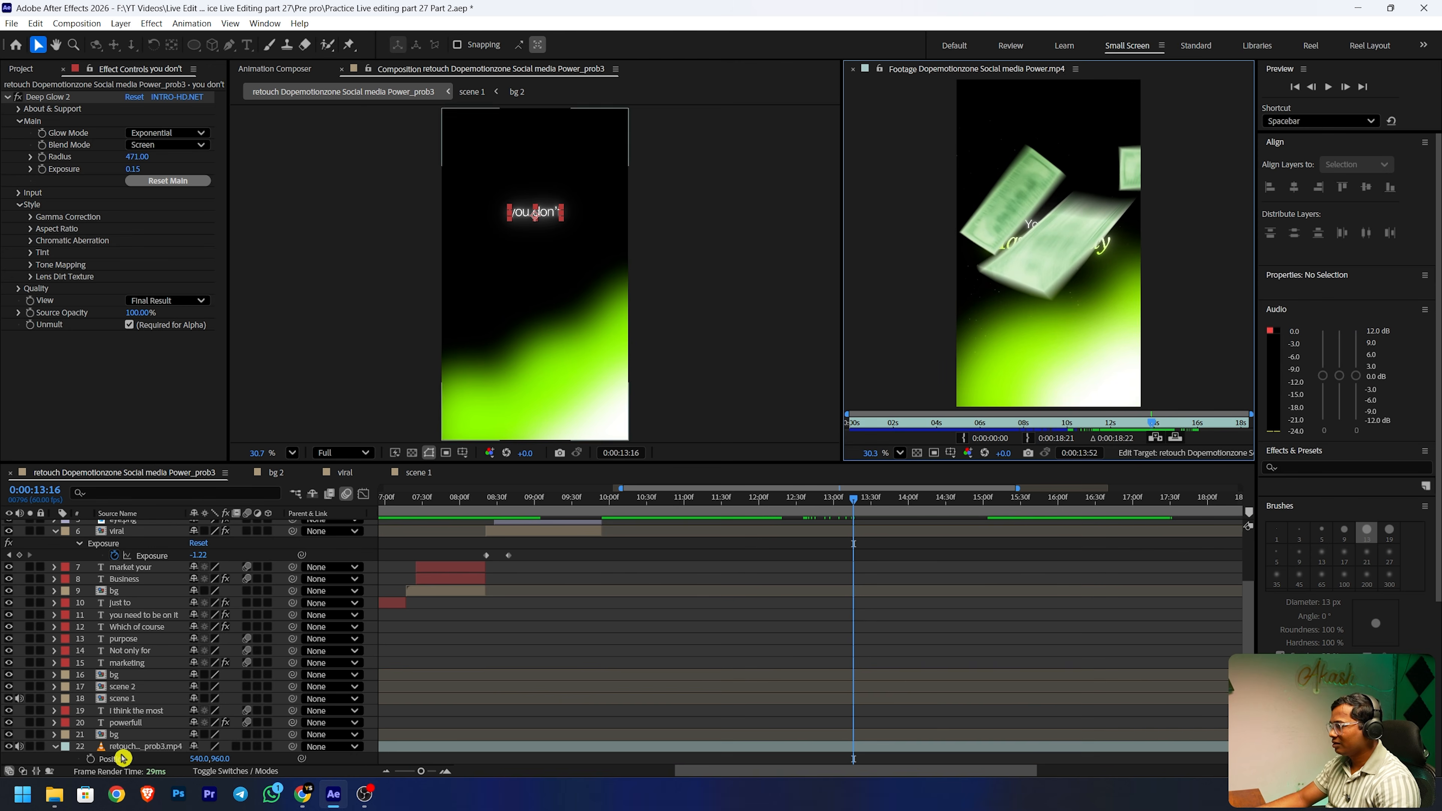
left_click(129, 723)
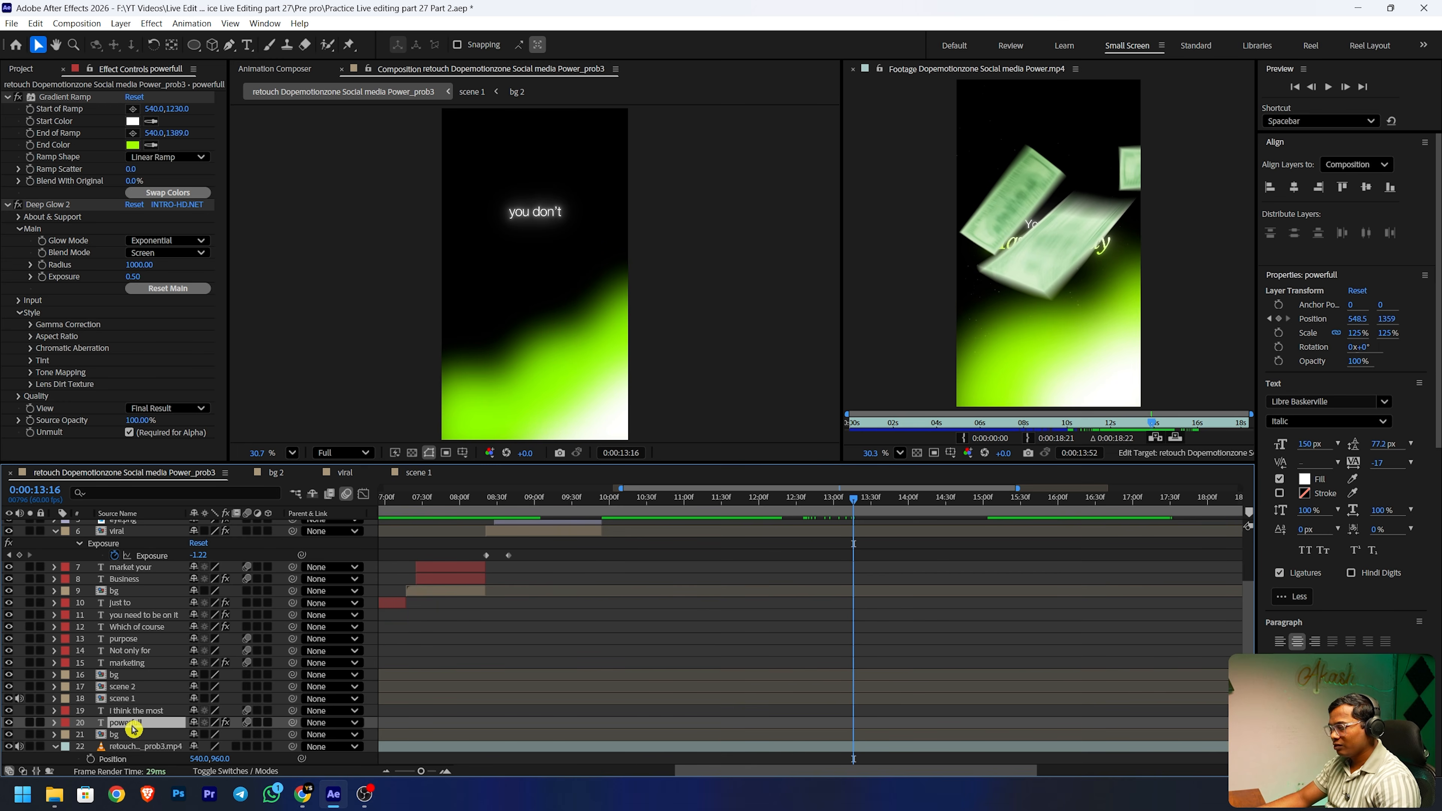
scroll(197, 660, "up", 2)
left_click(129, 528)
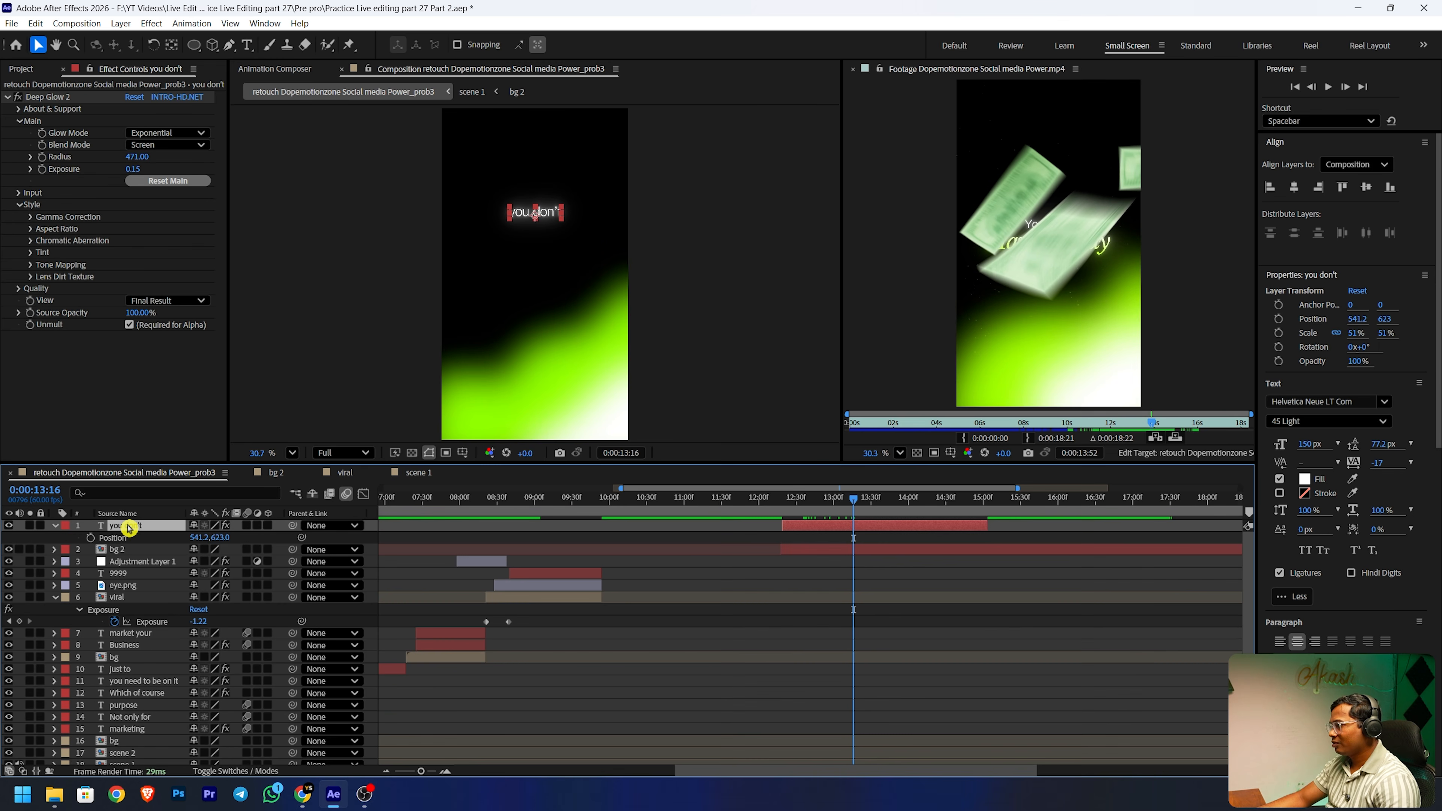
key("ctrl+v")
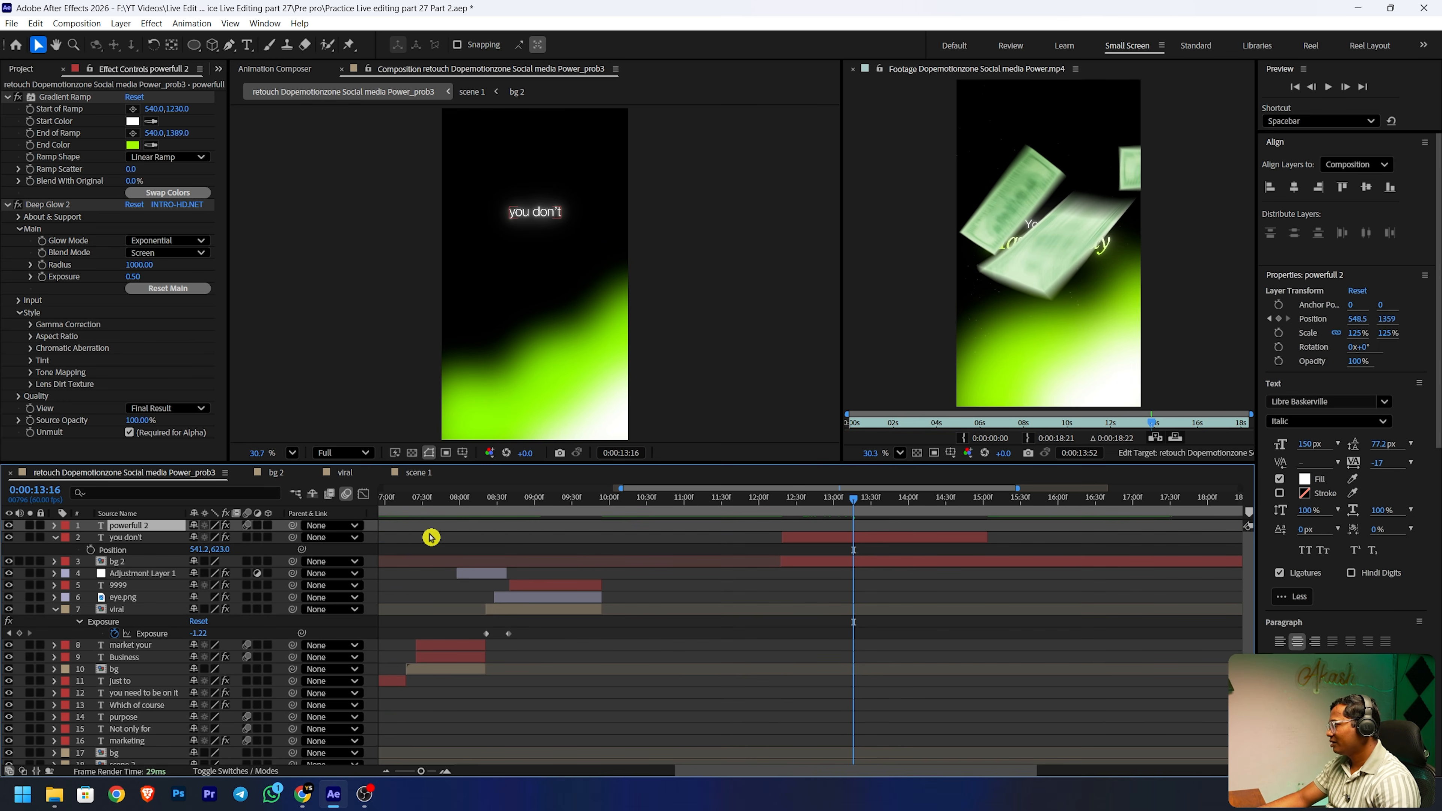
left_click_drag(731, 773, 455, 751)
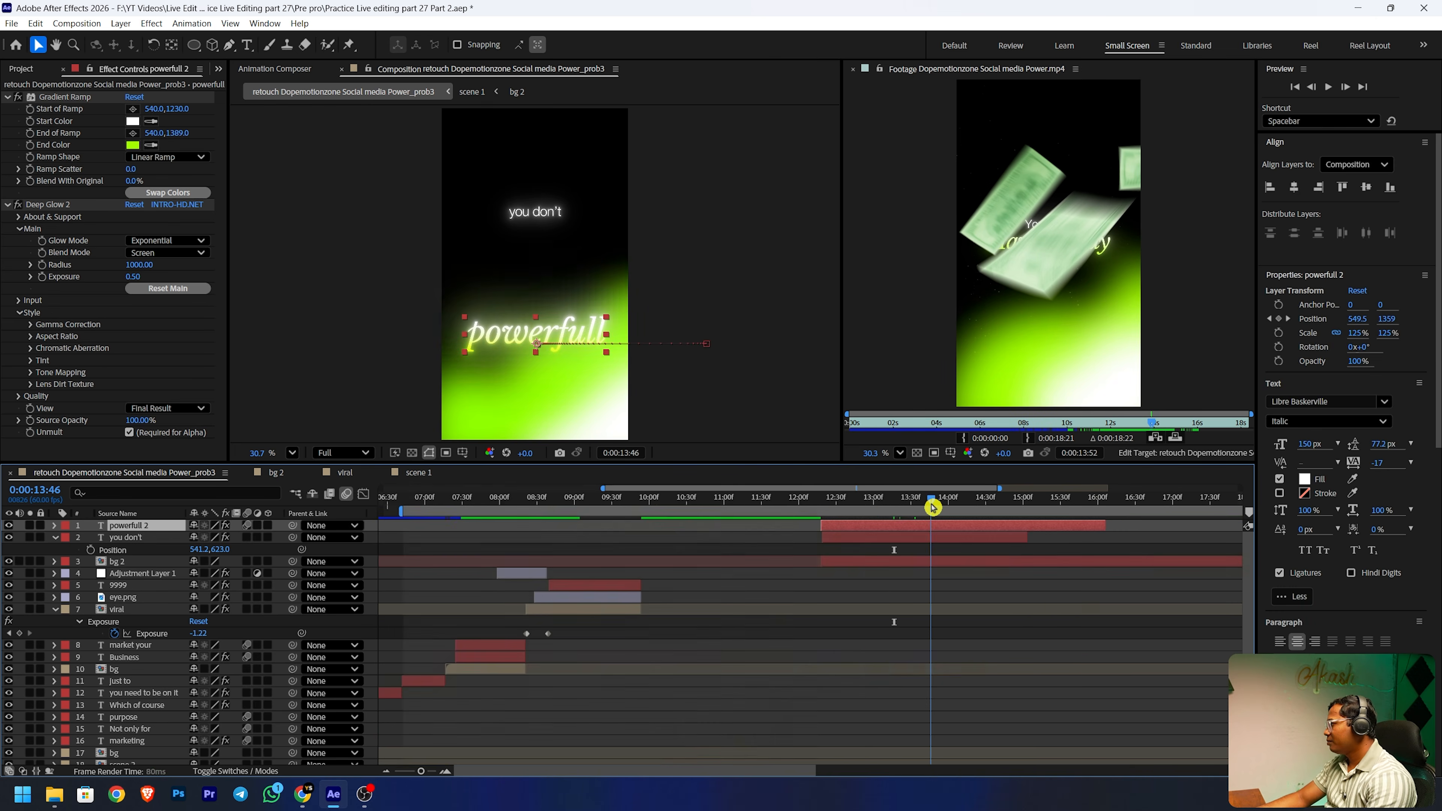
- Turn the copied text into "Have To Pay" without Position keyframes, at 91% scale and position 548.9, 805.8, below the "you don't" layer
key("u")
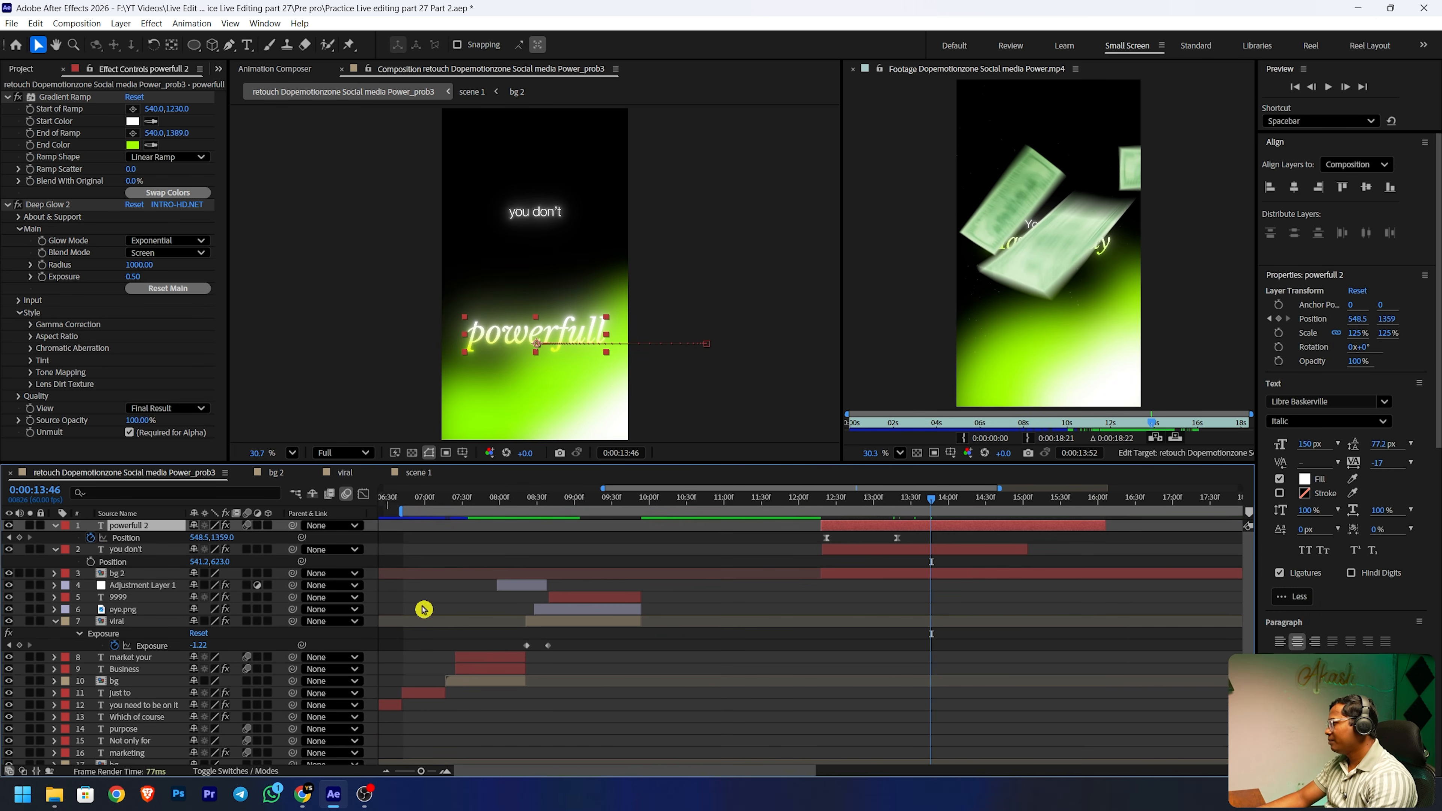
left_click(92, 538)
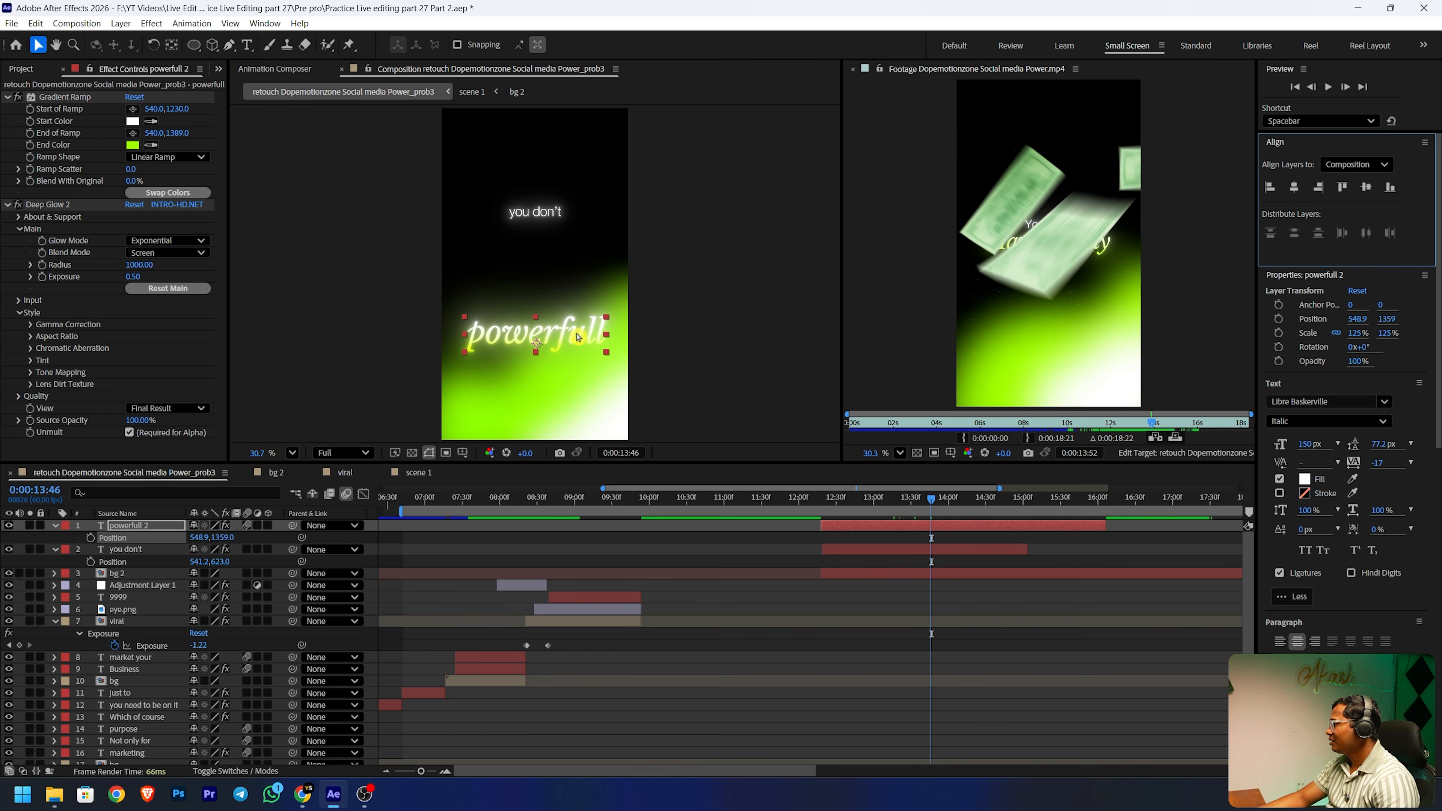
double_click(556, 335)
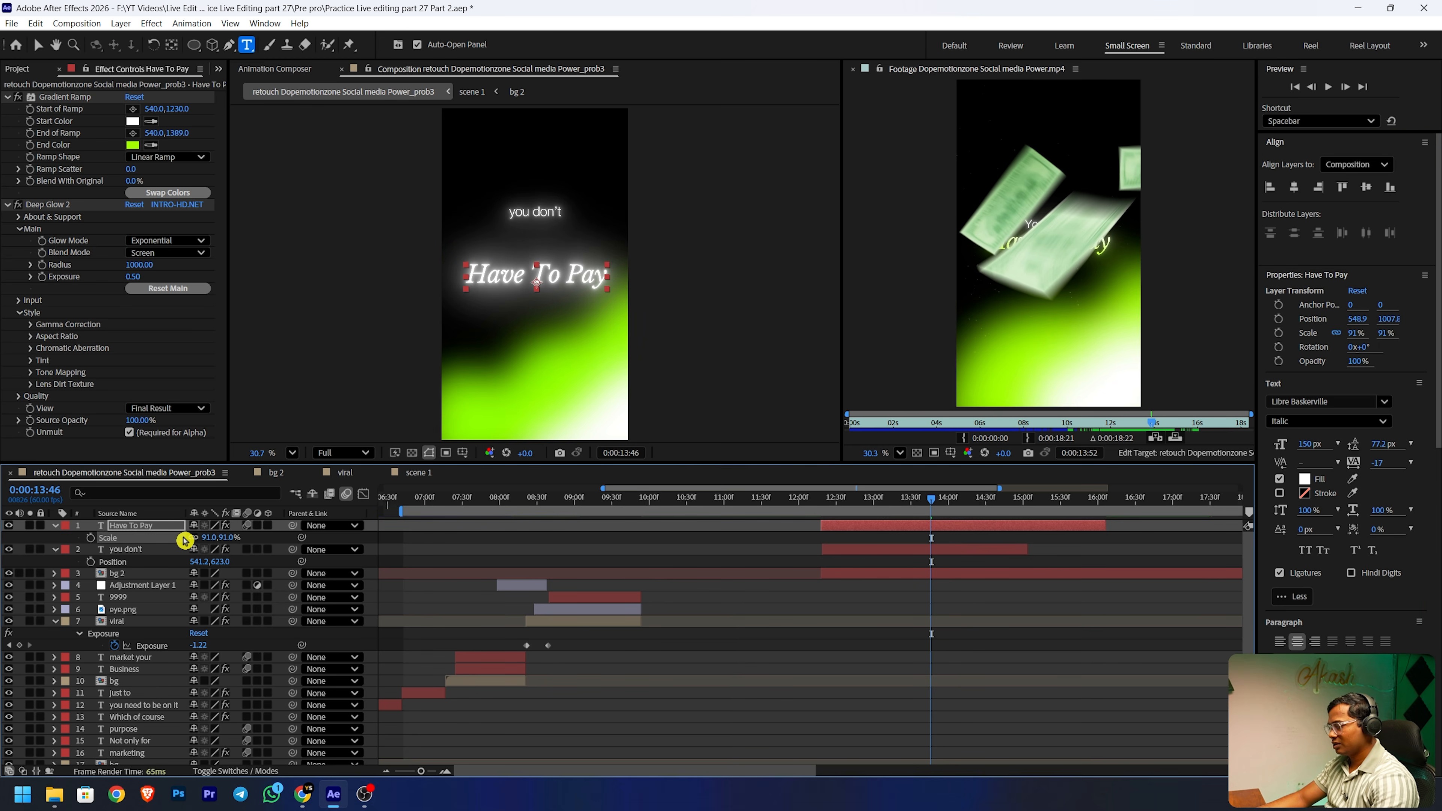
key("p")
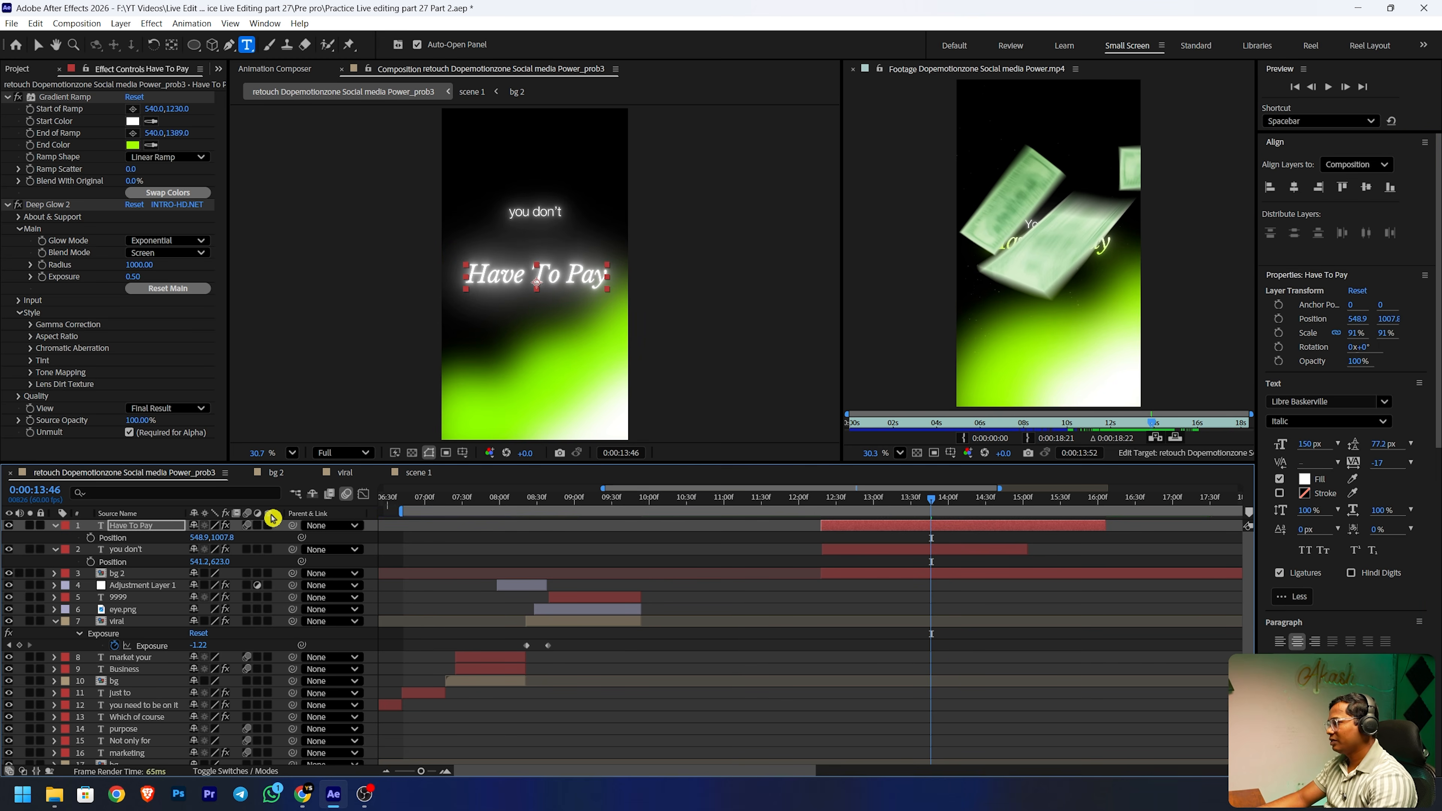
left_click_drag(223, 538, 115, 569)
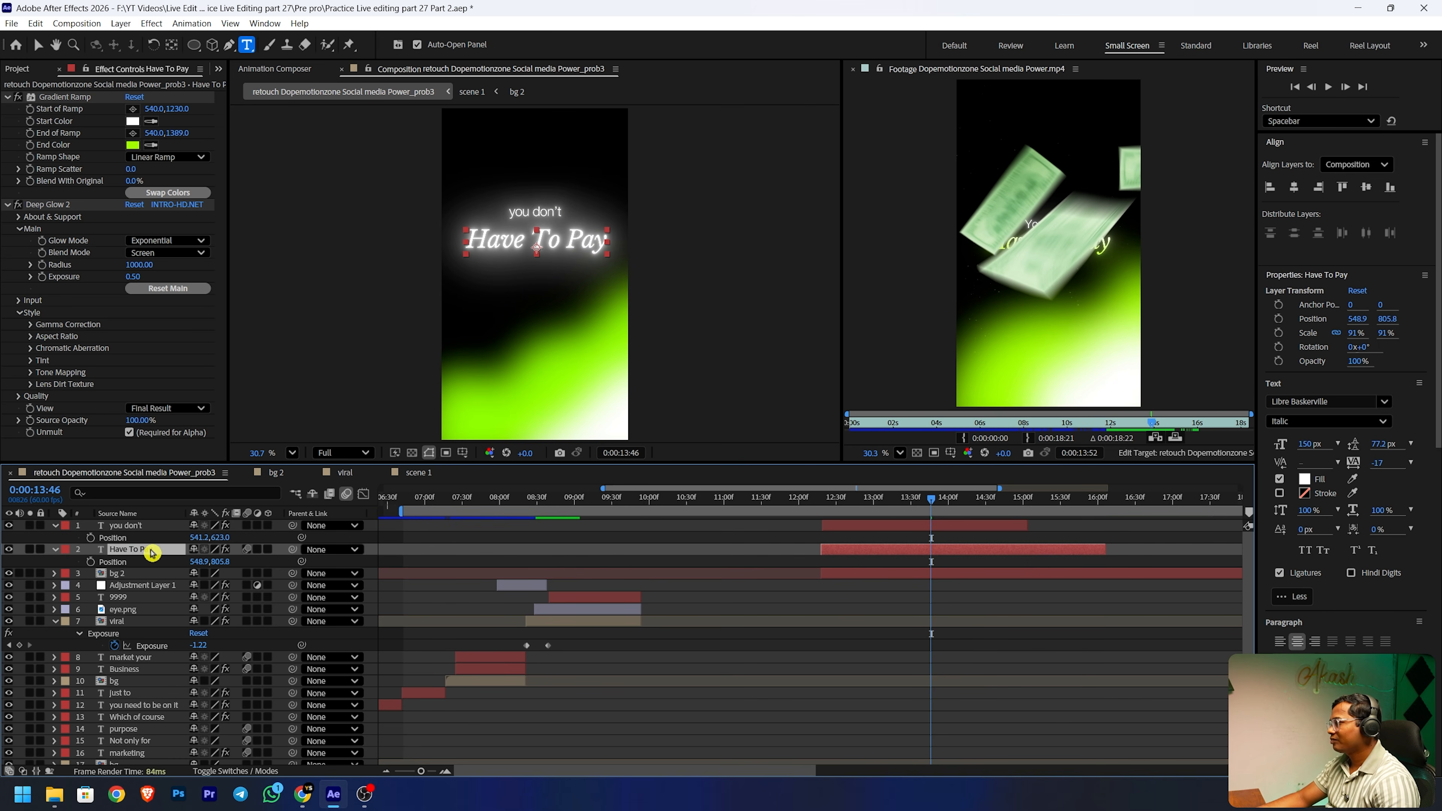
- Set the Deep Glow exposure of "Have To Pay" to 0.31 and move its Gradient Ramp points onto the text
left_click_drag(134, 283, 71, 273)
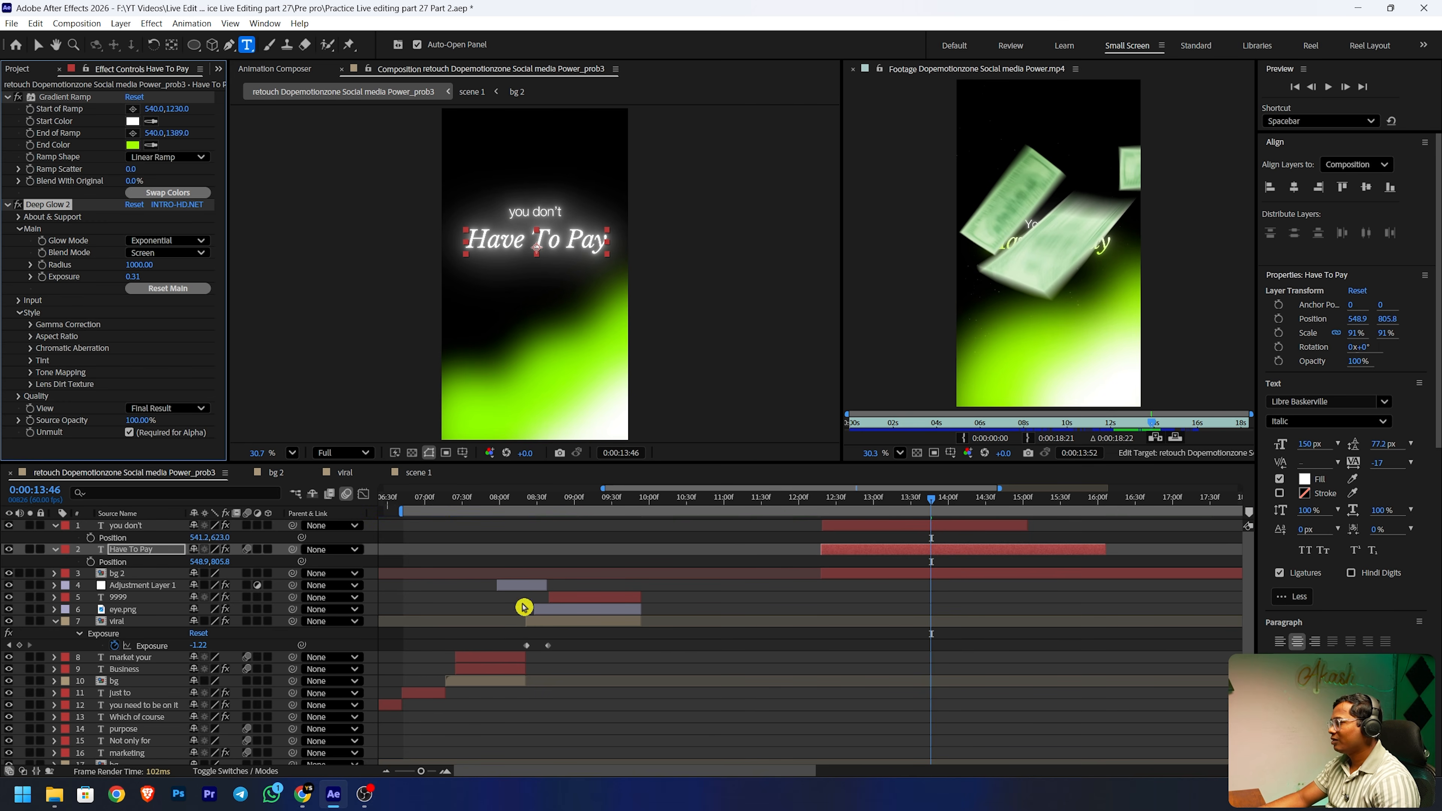
left_click(139, 553)
left_click(61, 96)
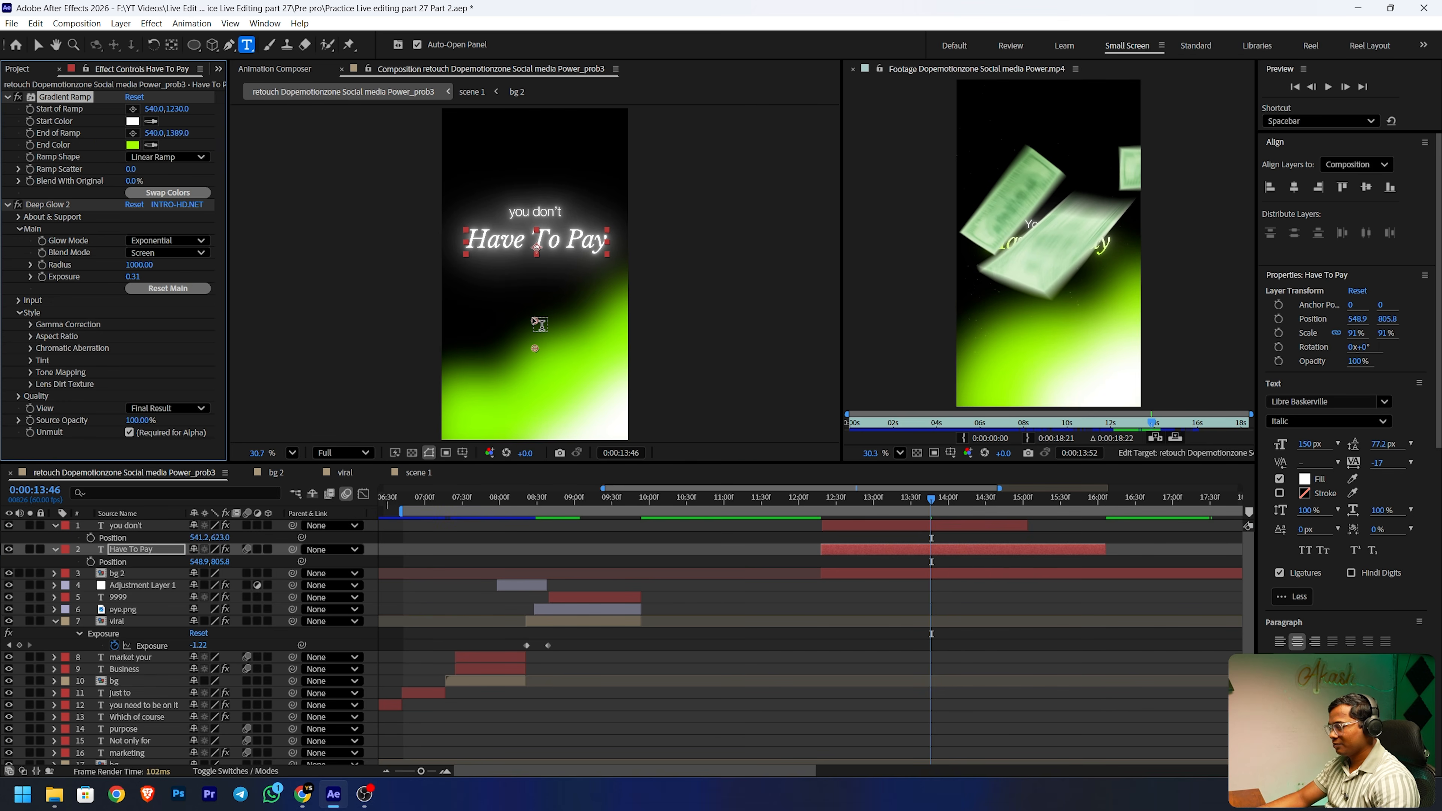
key("v")
- Place the "you don't" text at 541.2, 664, set its Deep Glow radius to 188, and collapse the layer
left_click(130, 525)
left_click(55, 525)
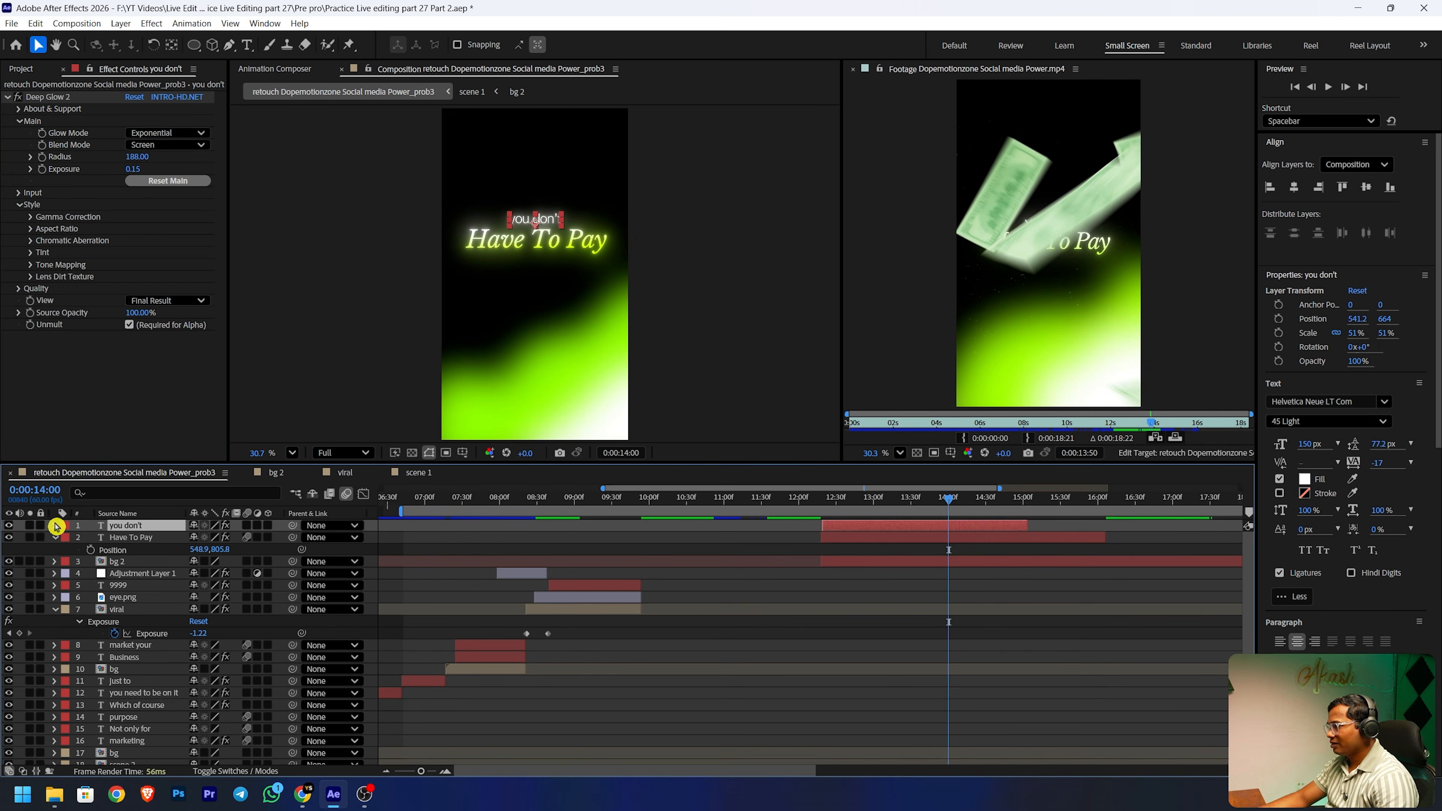
- Add a text animator to "you don't" with Position 0, 156 and Opacity 0%
left_click(55, 525)
left_click(276, 537)
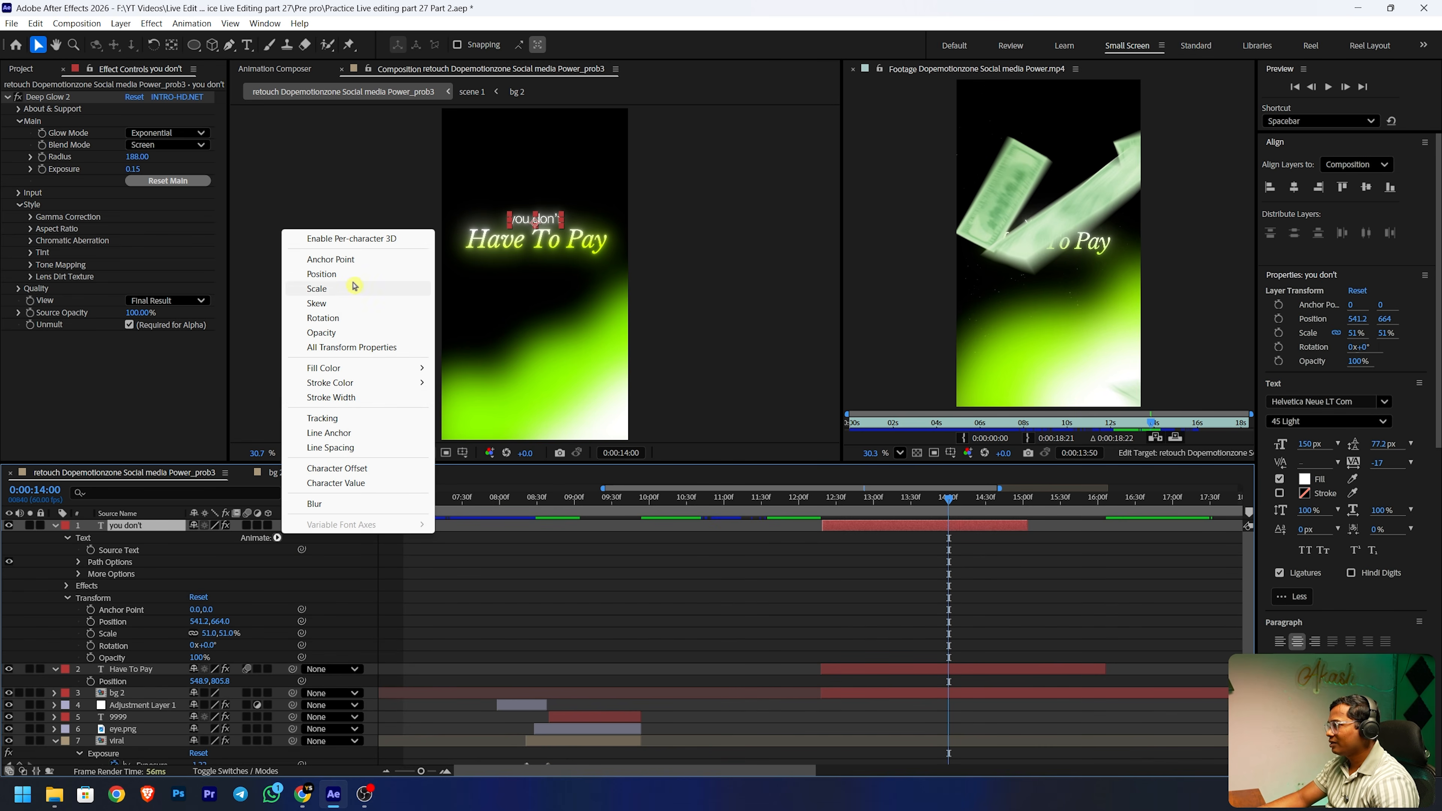
left_click(352, 275)
left_click(277, 585)
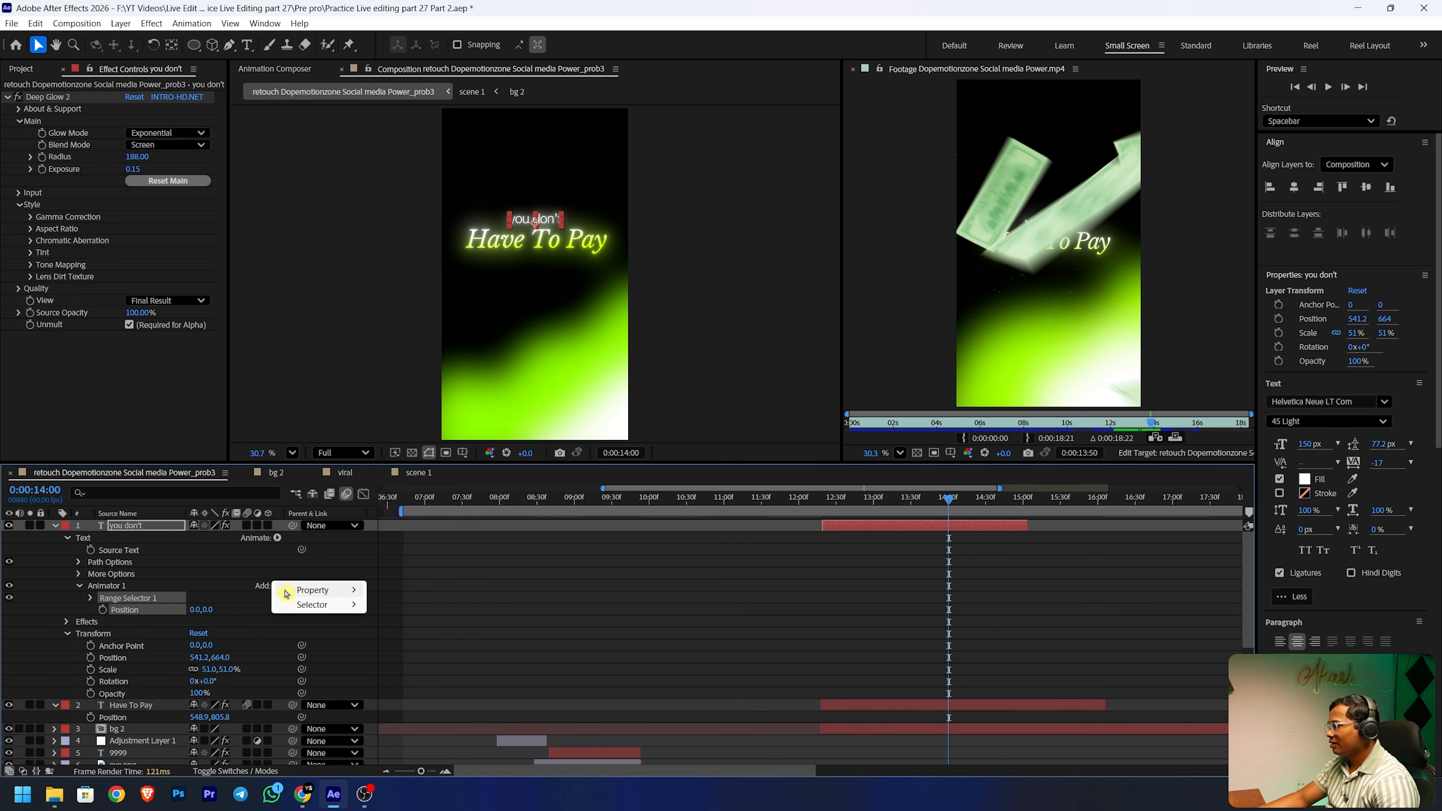
mouse_move(306, 590)
left_click(429, 398)
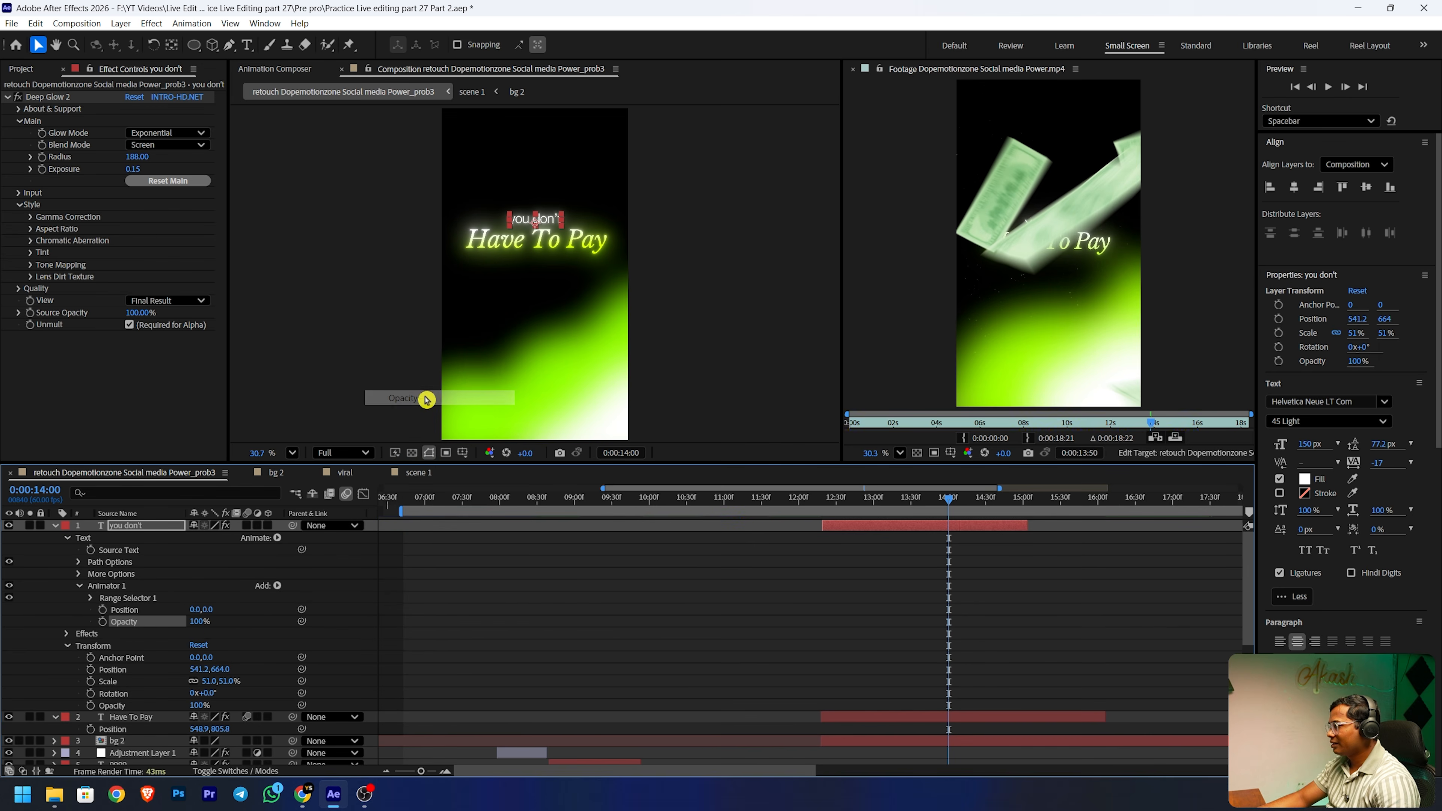
left_click_drag(201, 623, 17, 617)
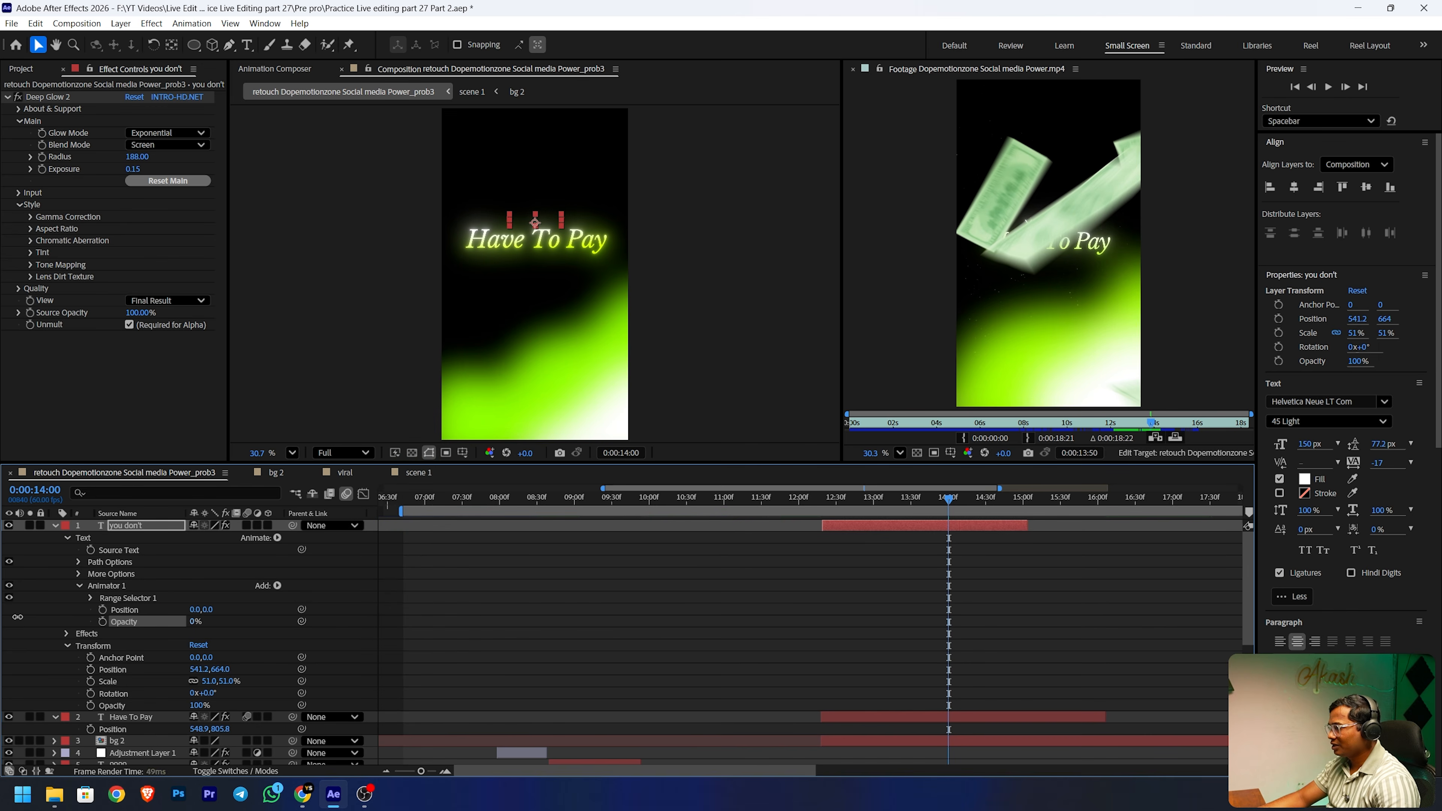
left_click_drag(212, 611, 253, 599)
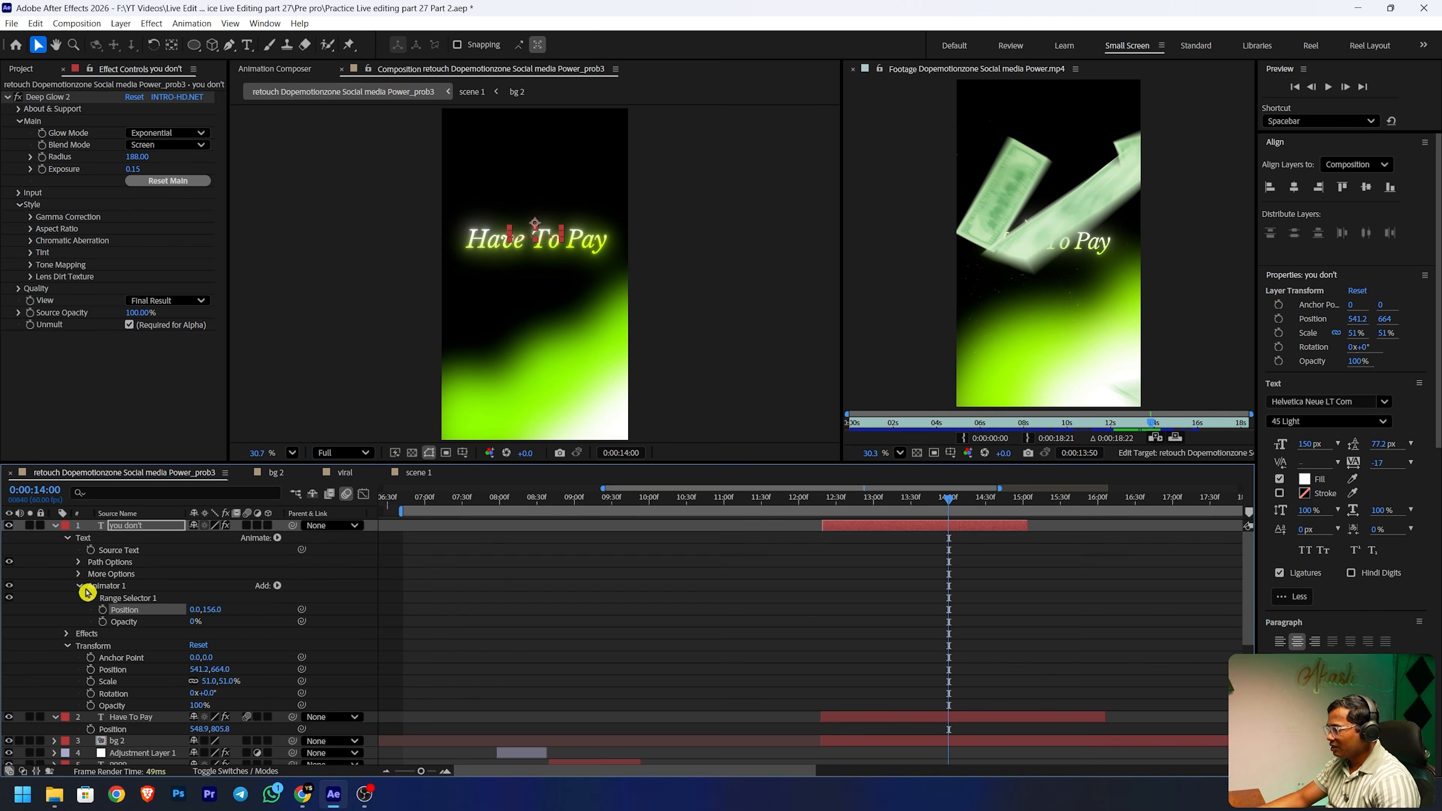
- Base the "you don't" animator's range selector on Words
left_click(91, 599)
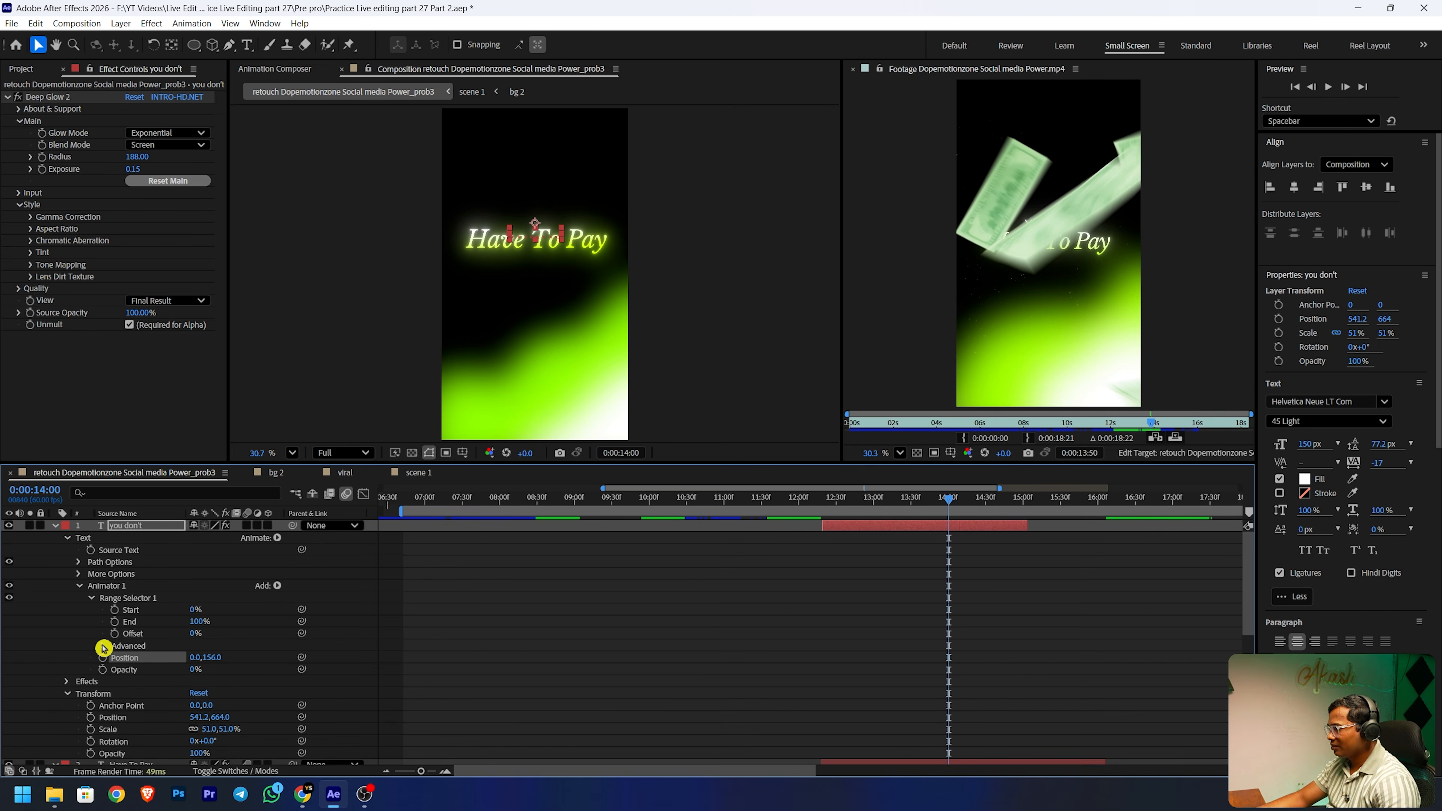
left_click(103, 646)
left_click(237, 669)
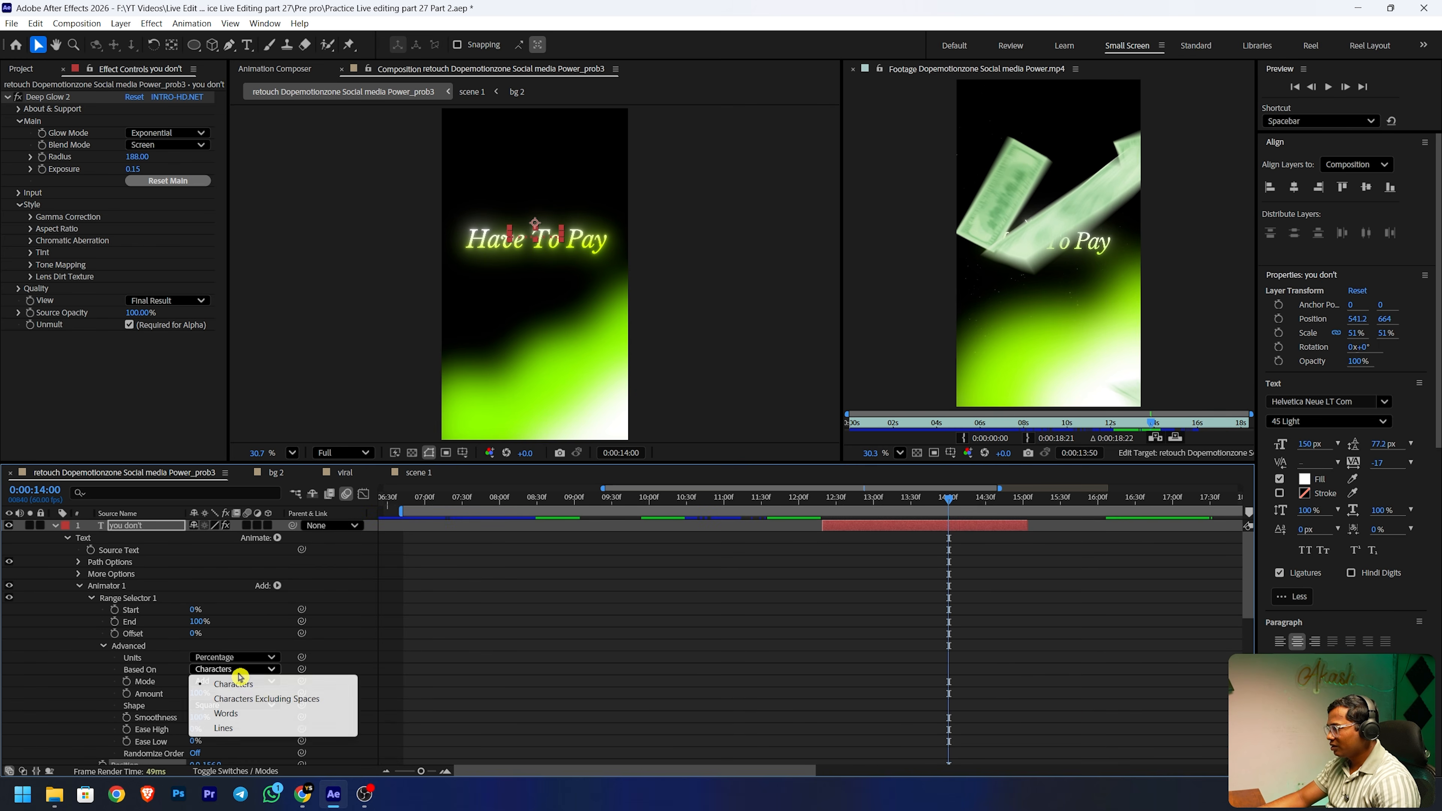
left_click(259, 715)
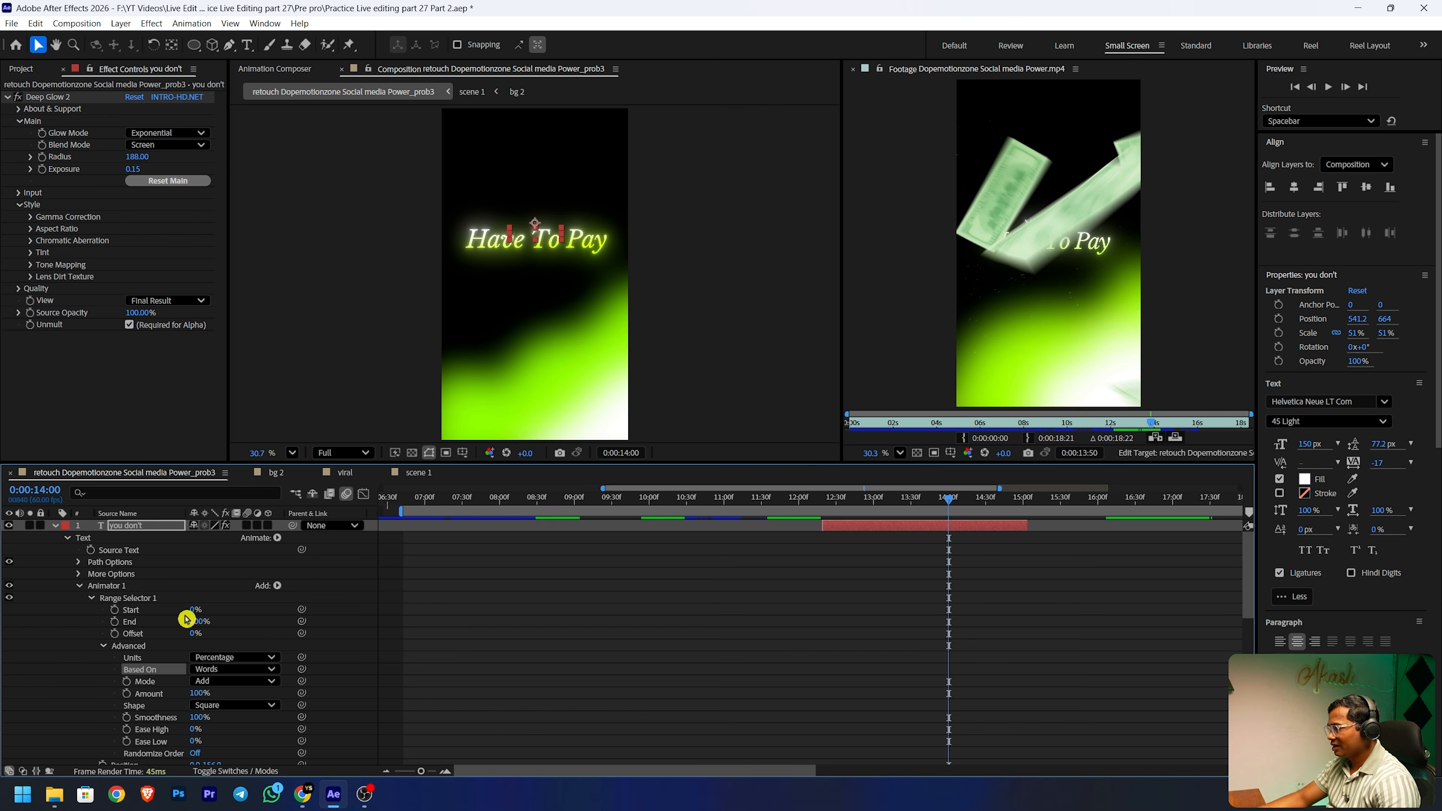
- Keyframe the range selector's Start at 100% at 0:00:14:00
left_click(114, 610)
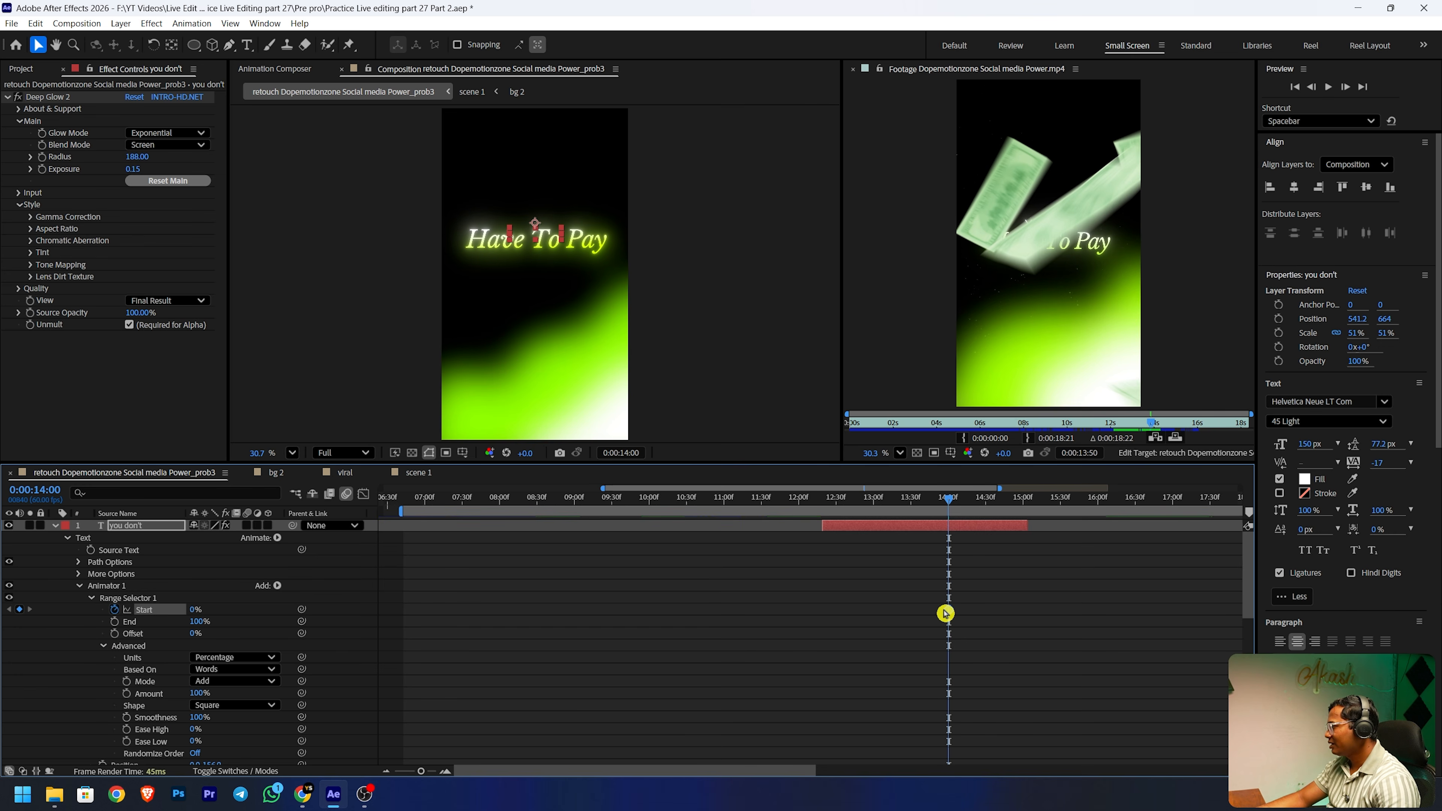
left_click(899, 614)
left_click_drag(196, 610, 296, 610)
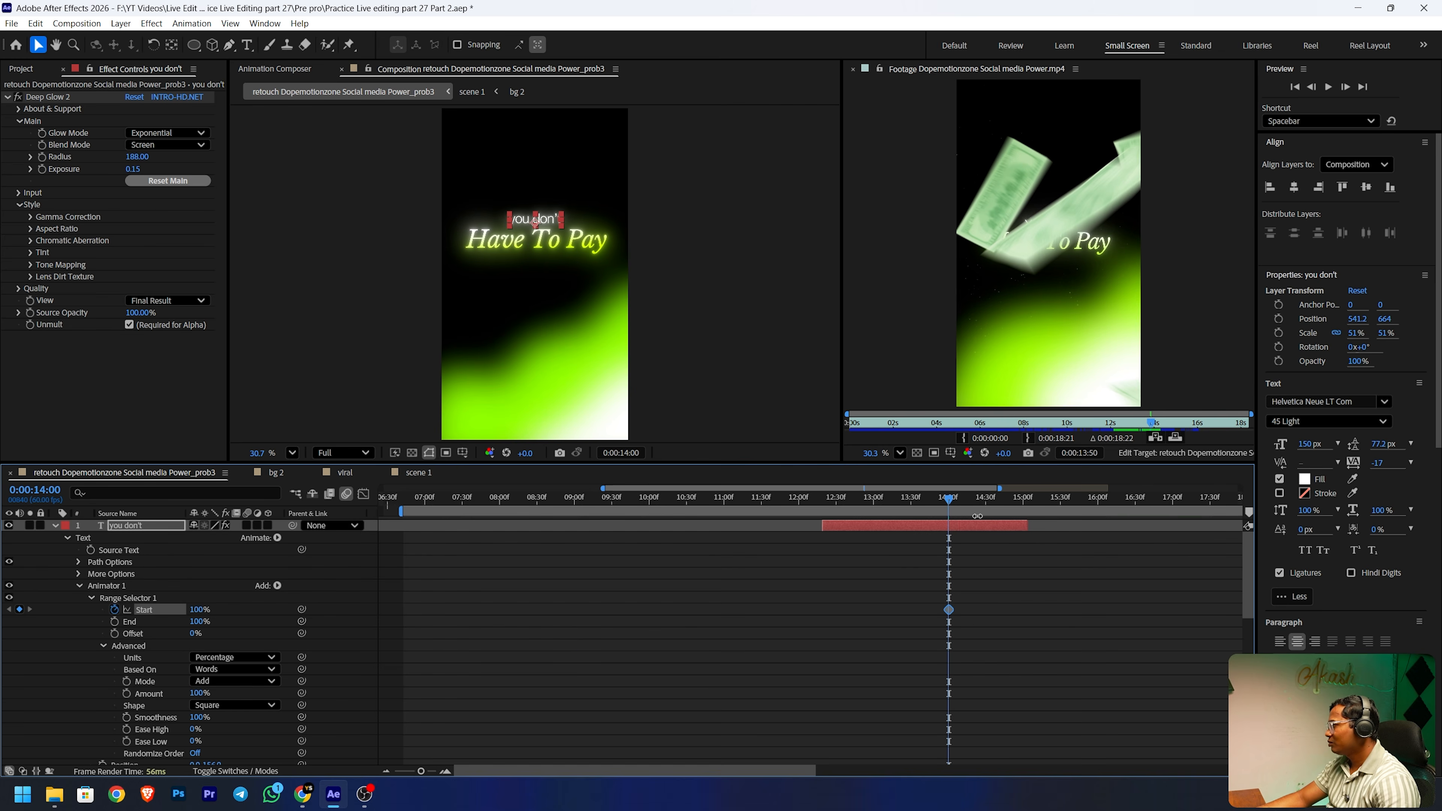
- Keyframe the "you don't" range selector's Start at 0% at 0:00:12:45 and collapse the layer
left_click_drag(948, 499, 855, 499)
left_click_drag(200, 612, 142, 613)
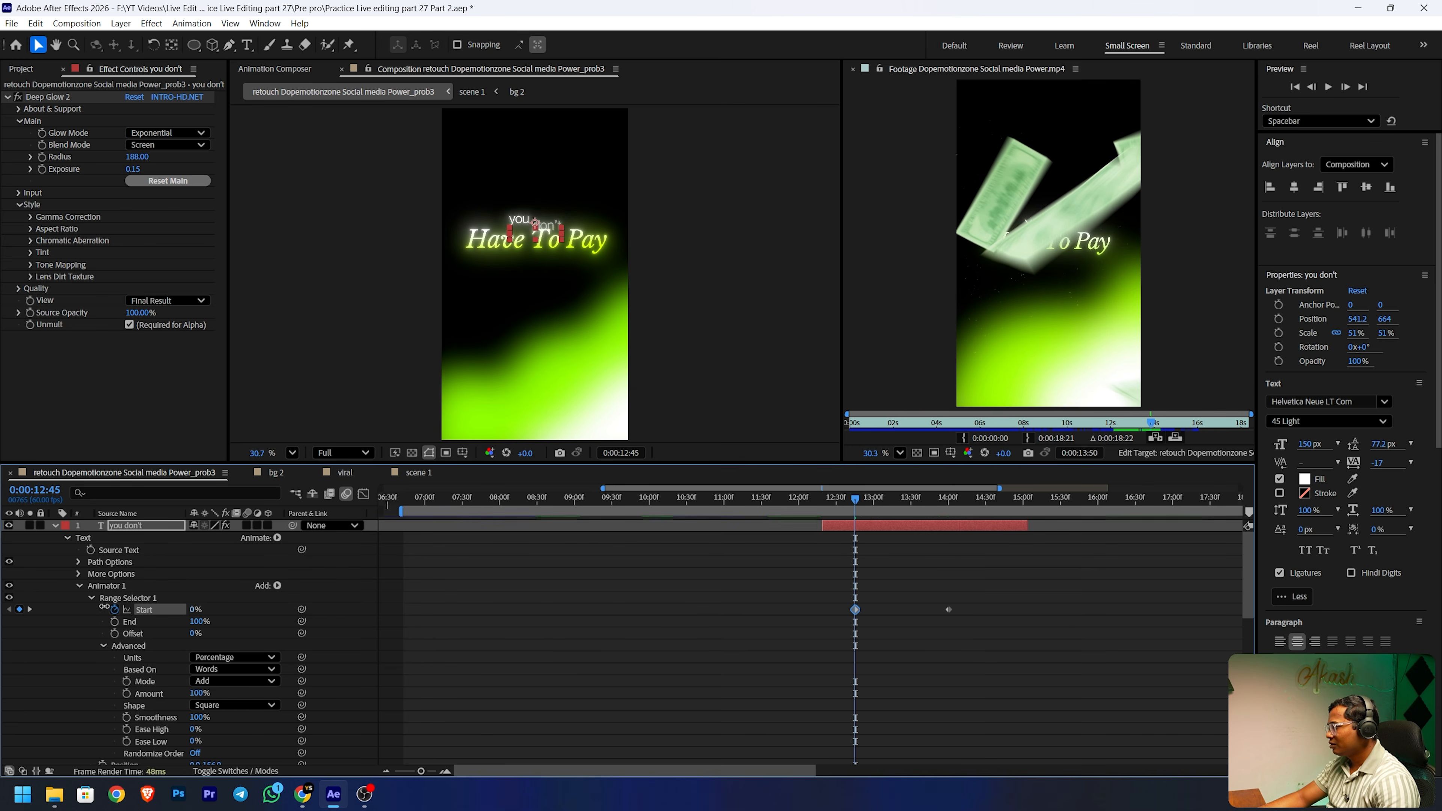
left_click_drag(863, 505, 982, 511)
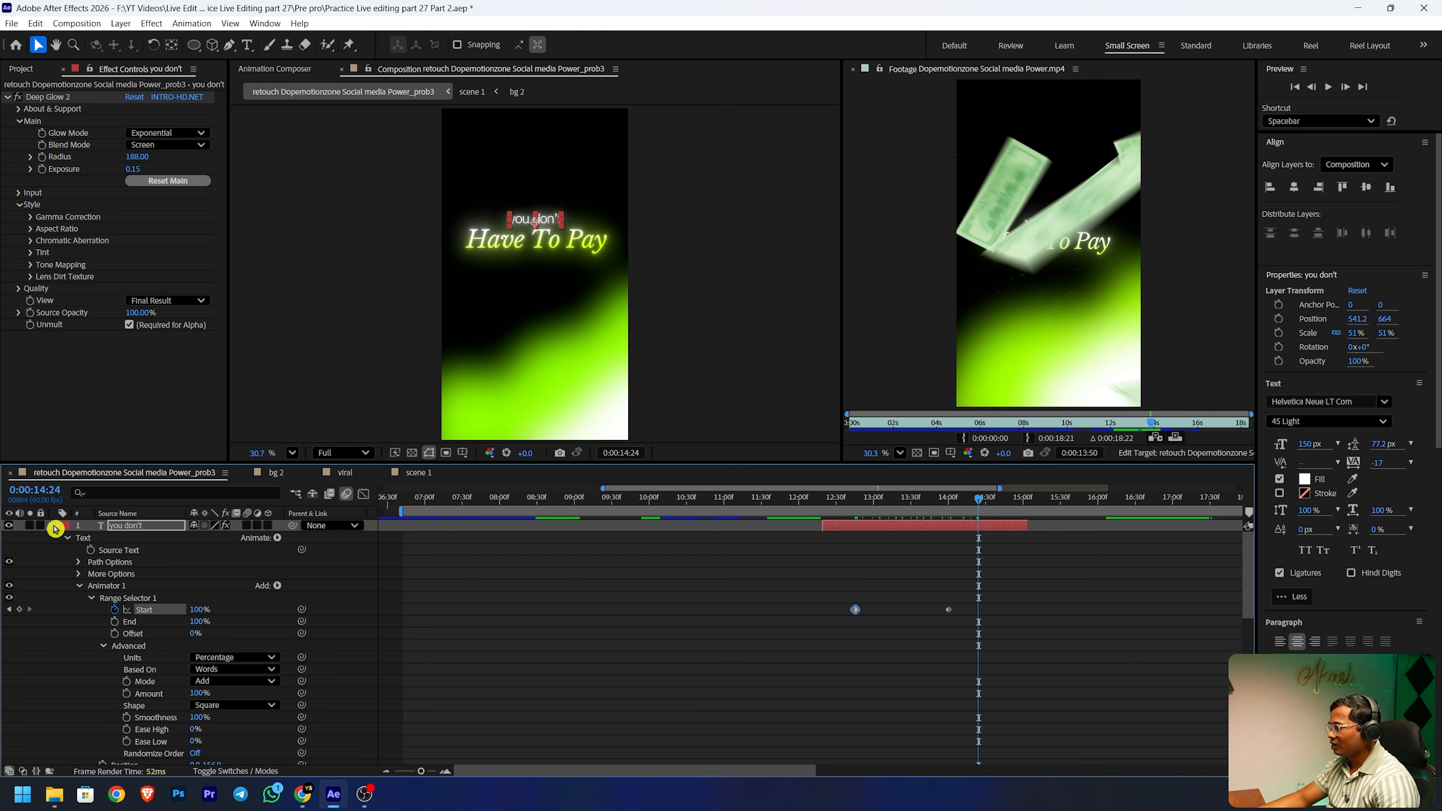
left_click(55, 528)
left_click(54, 528)
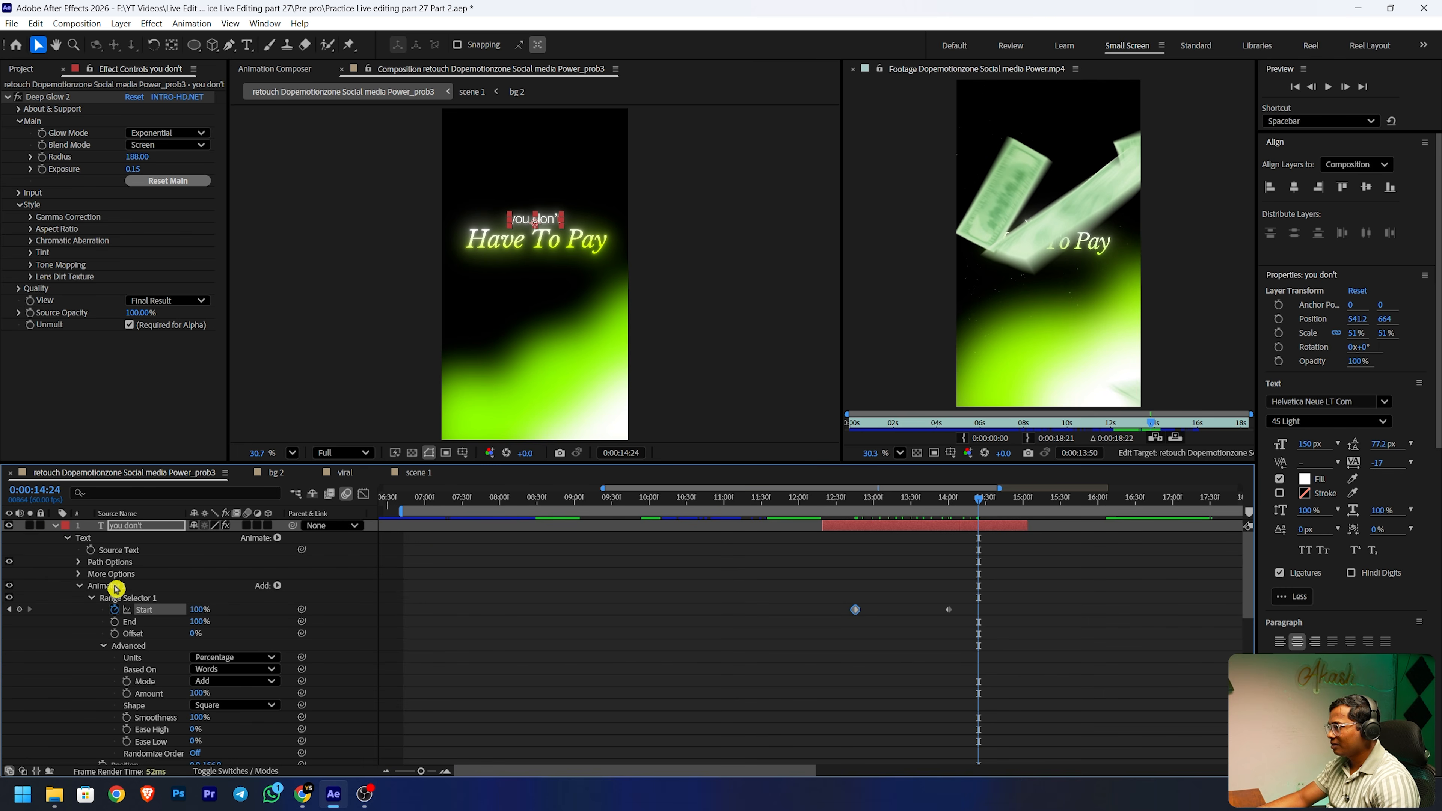
left_click(114, 588)
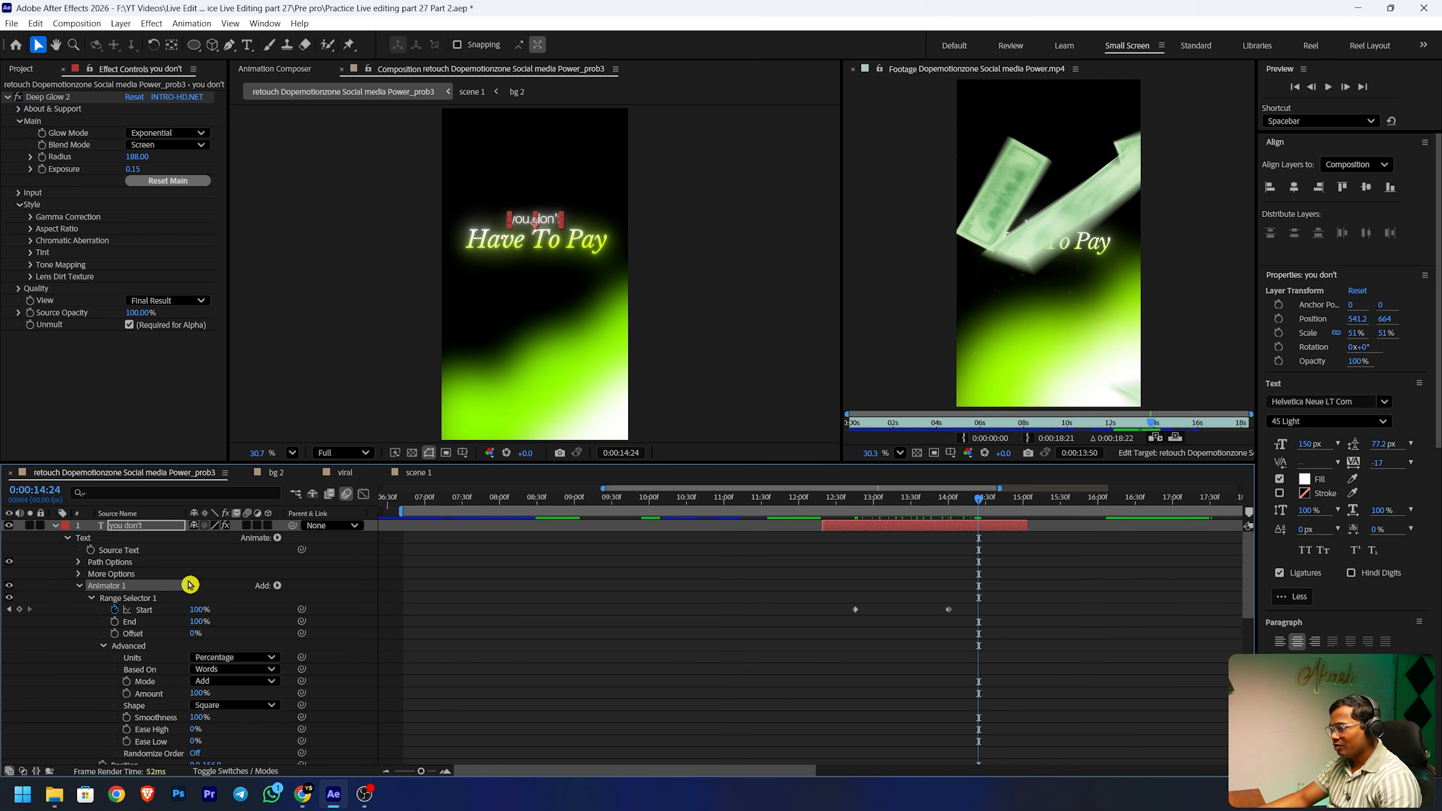
left_click(57, 527)
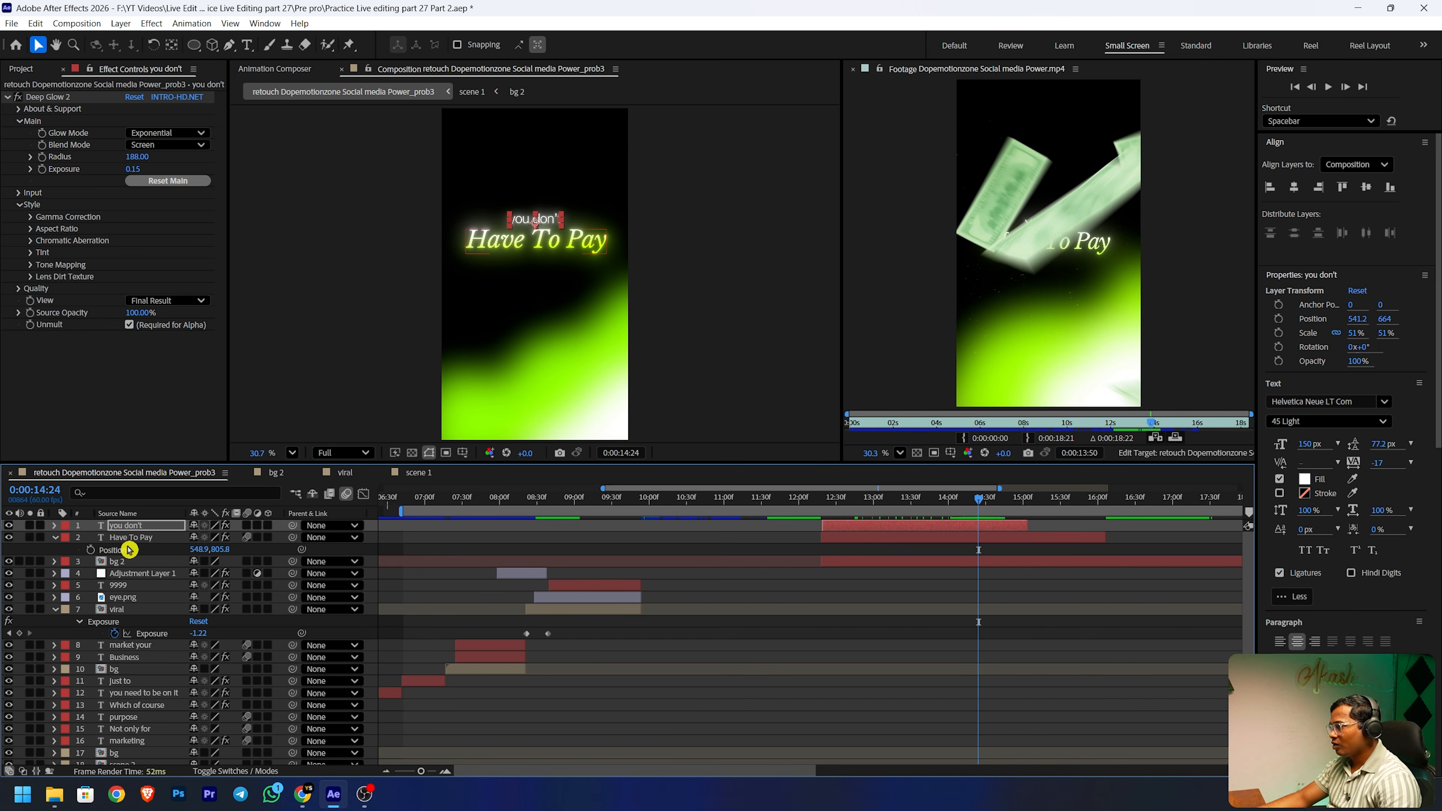
- Reveal the Start keyframes of "you don't" and "Have To Pay" and shift the "you don't" keyframes earlier, near the layer's start
left_click(125, 539)
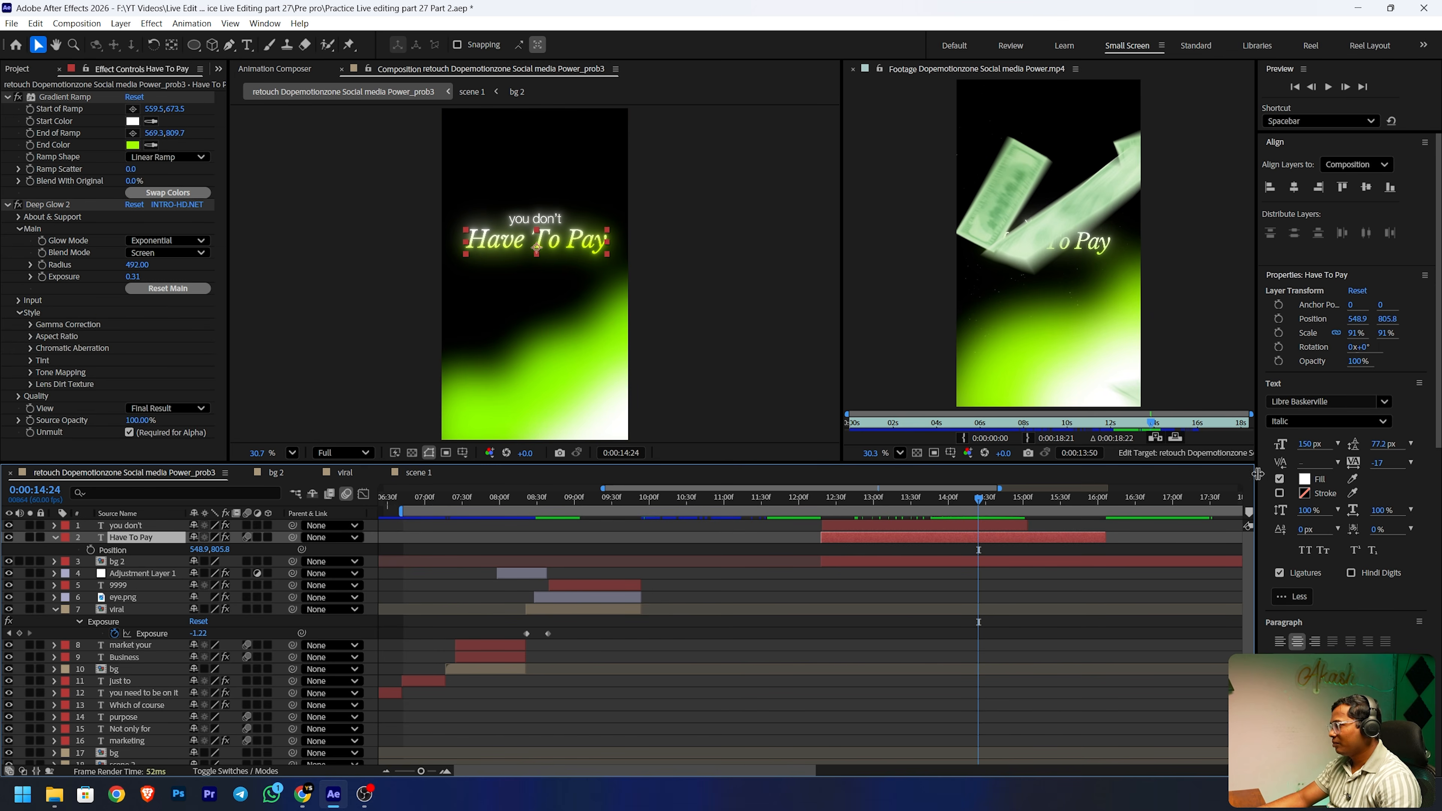
left_click_drag(972, 504, 890, 504)
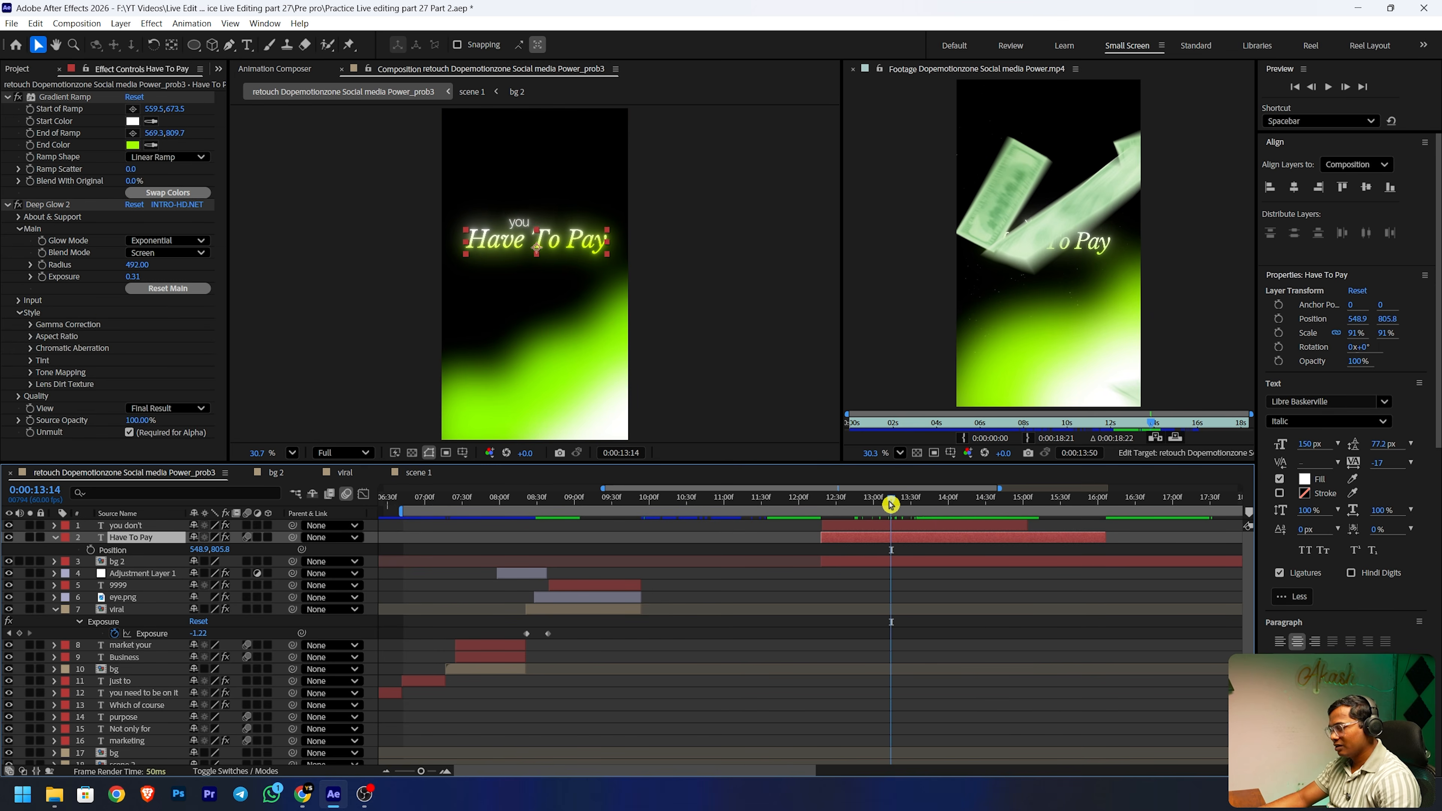
left_click(138, 526)
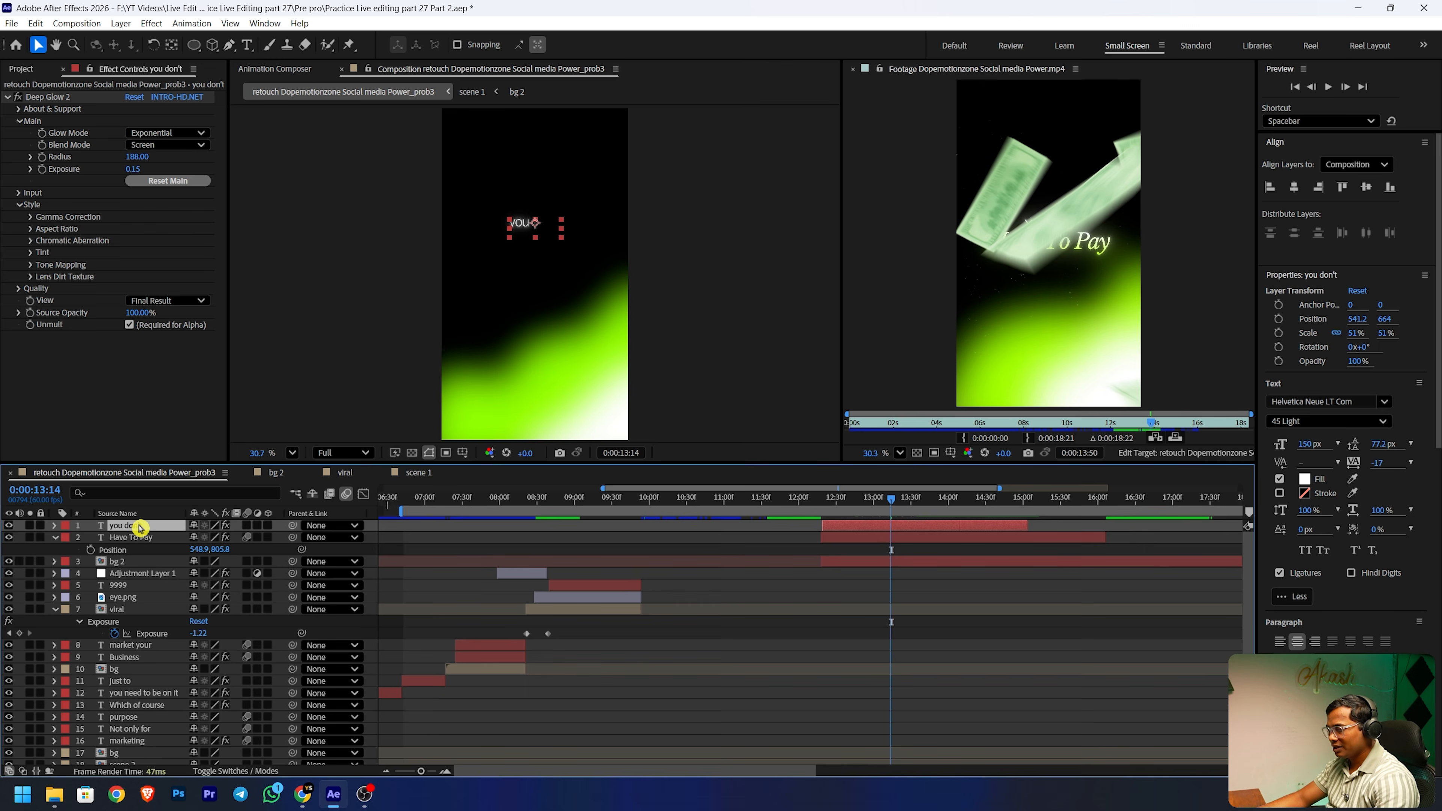
key("u")
left_click(141, 562)
key("u")
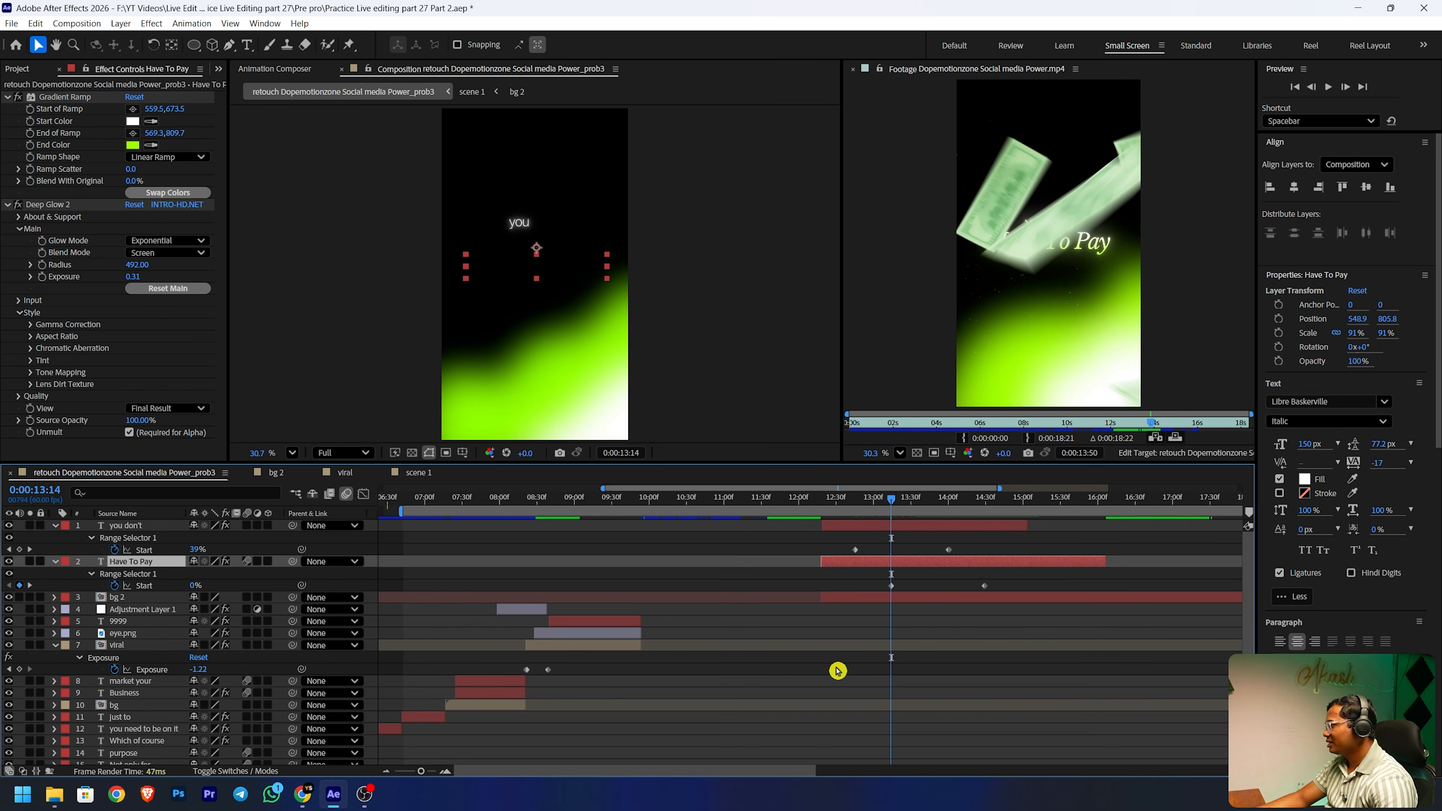
left_click_drag(891, 498, 827, 494)
left_click_drag(967, 542, 827, 550)
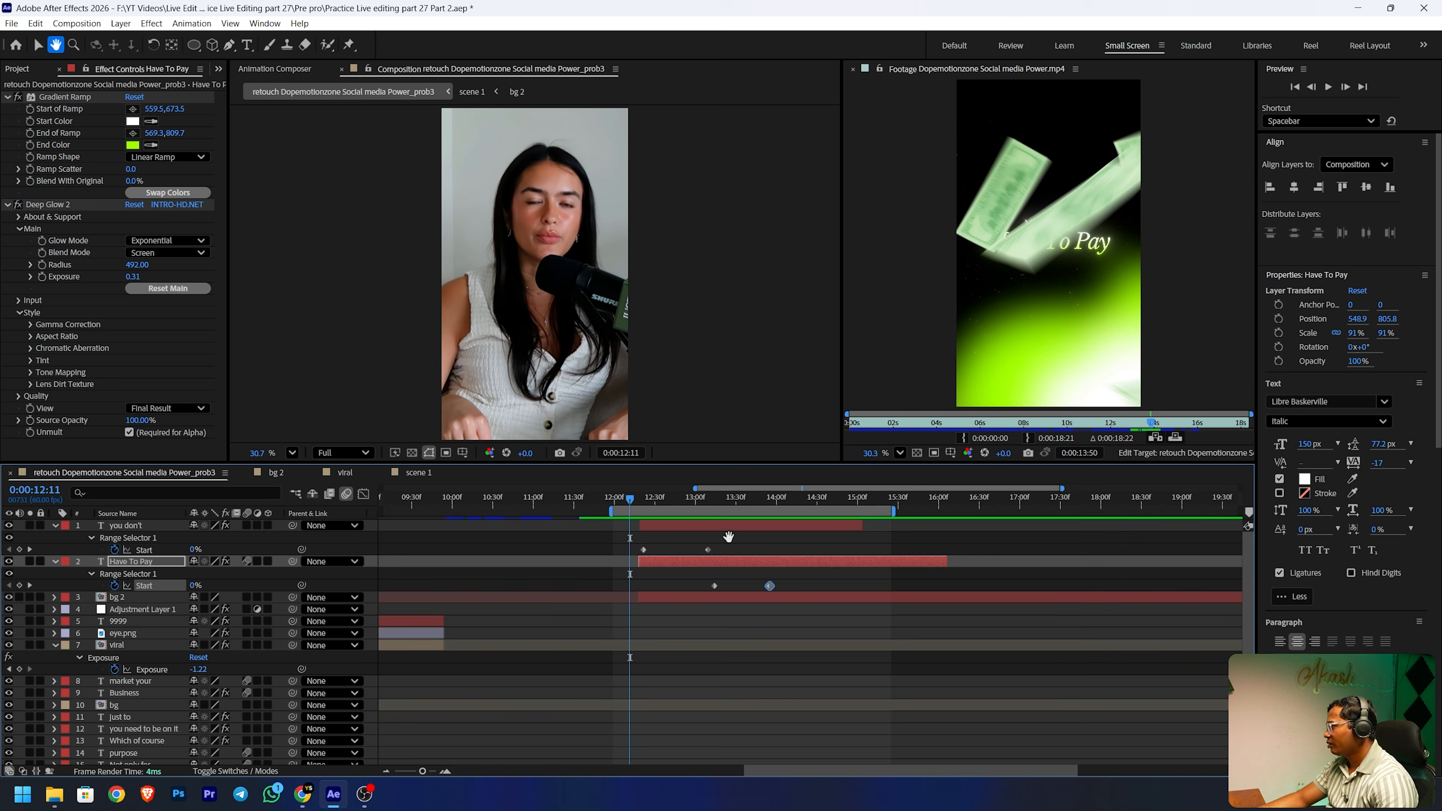
- Retime the text reveals: move the last "you don't" and first "Have To Pay" Start keyframes to about 0:00:13:00
key("space")
left_click(742, 548)
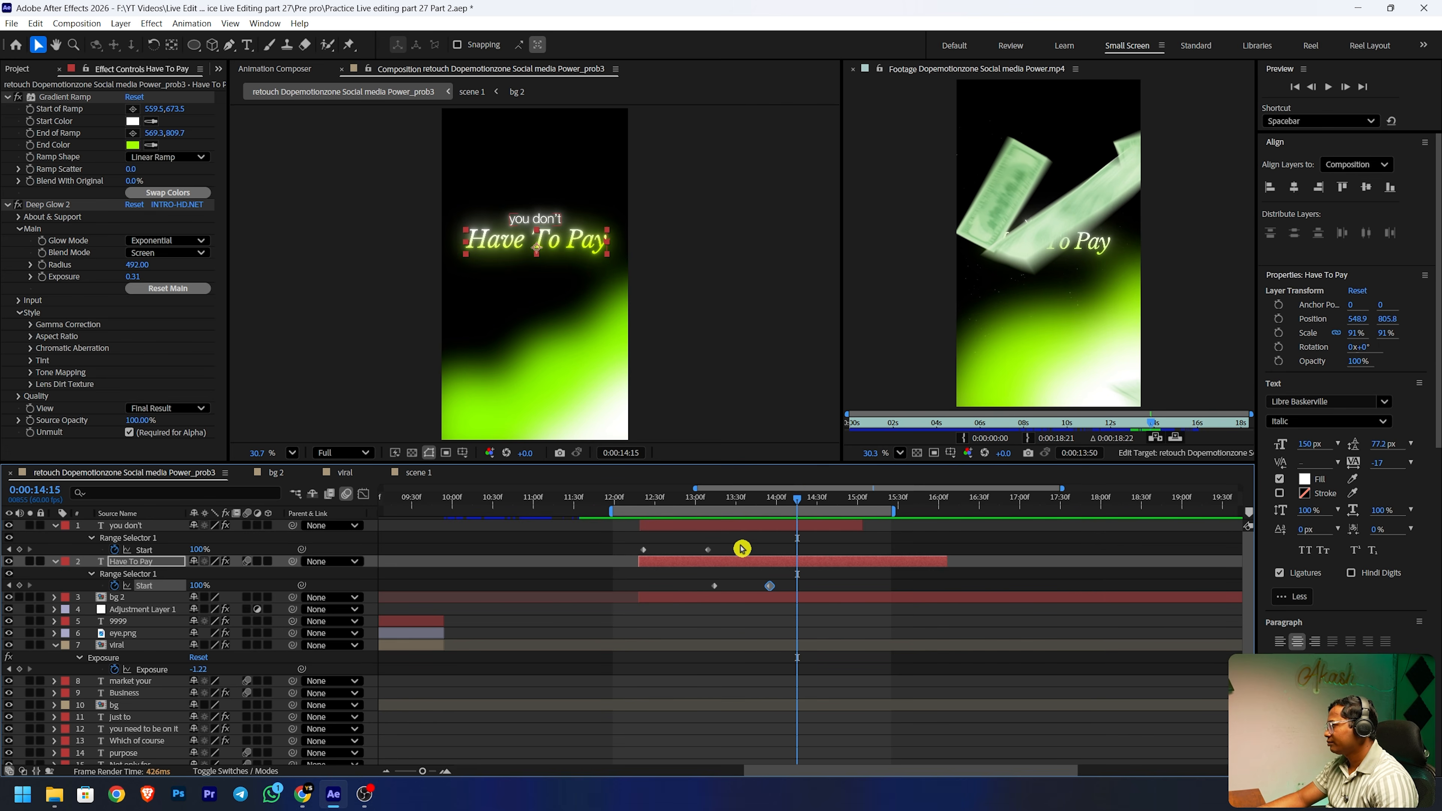
left_click(701, 550)
left_click_drag(714, 586, 698, 586)
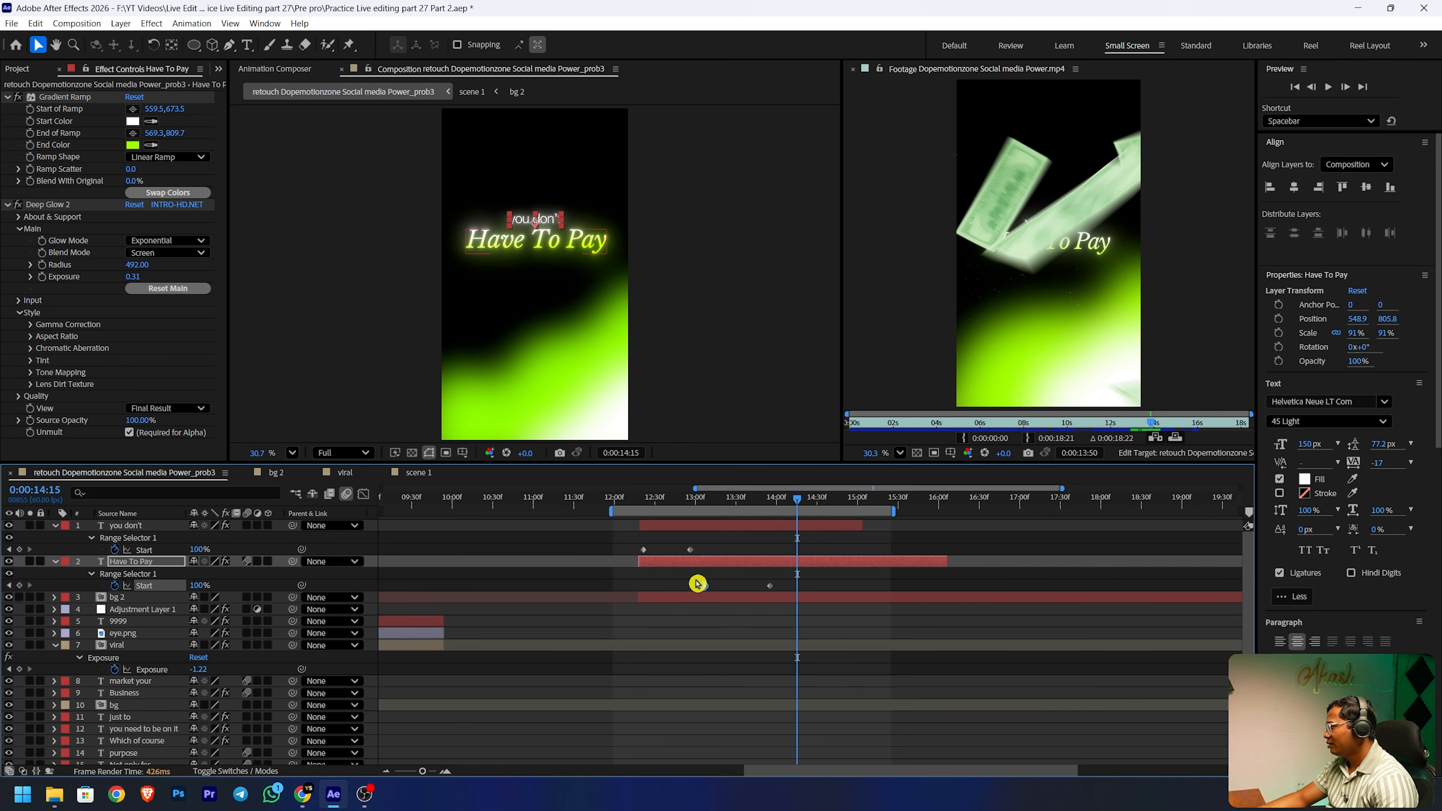
left_click(627, 503)
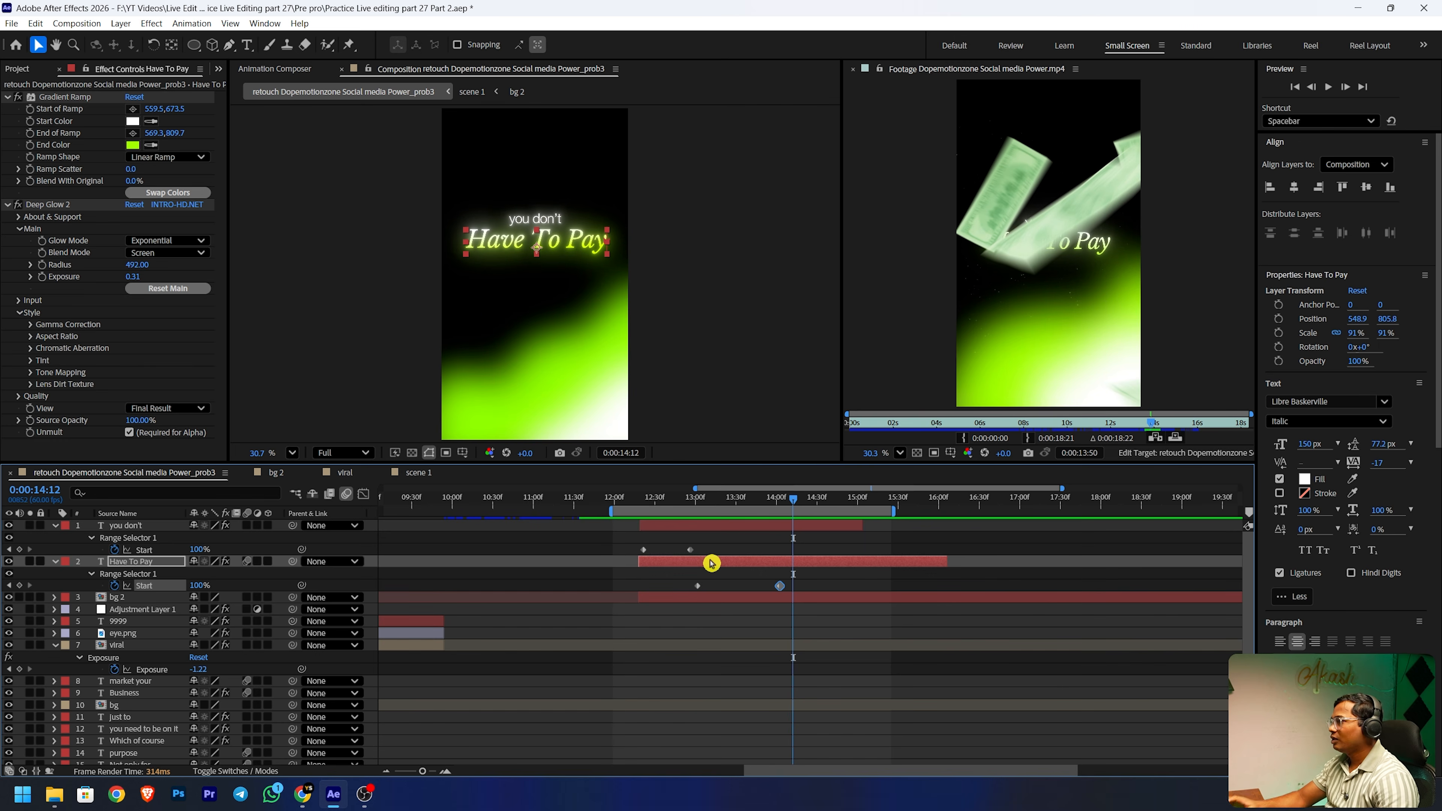
- Add Money_Rain_3.mov above the text layers, starting at the same time as the "you don't" layer
left_click(23, 69)
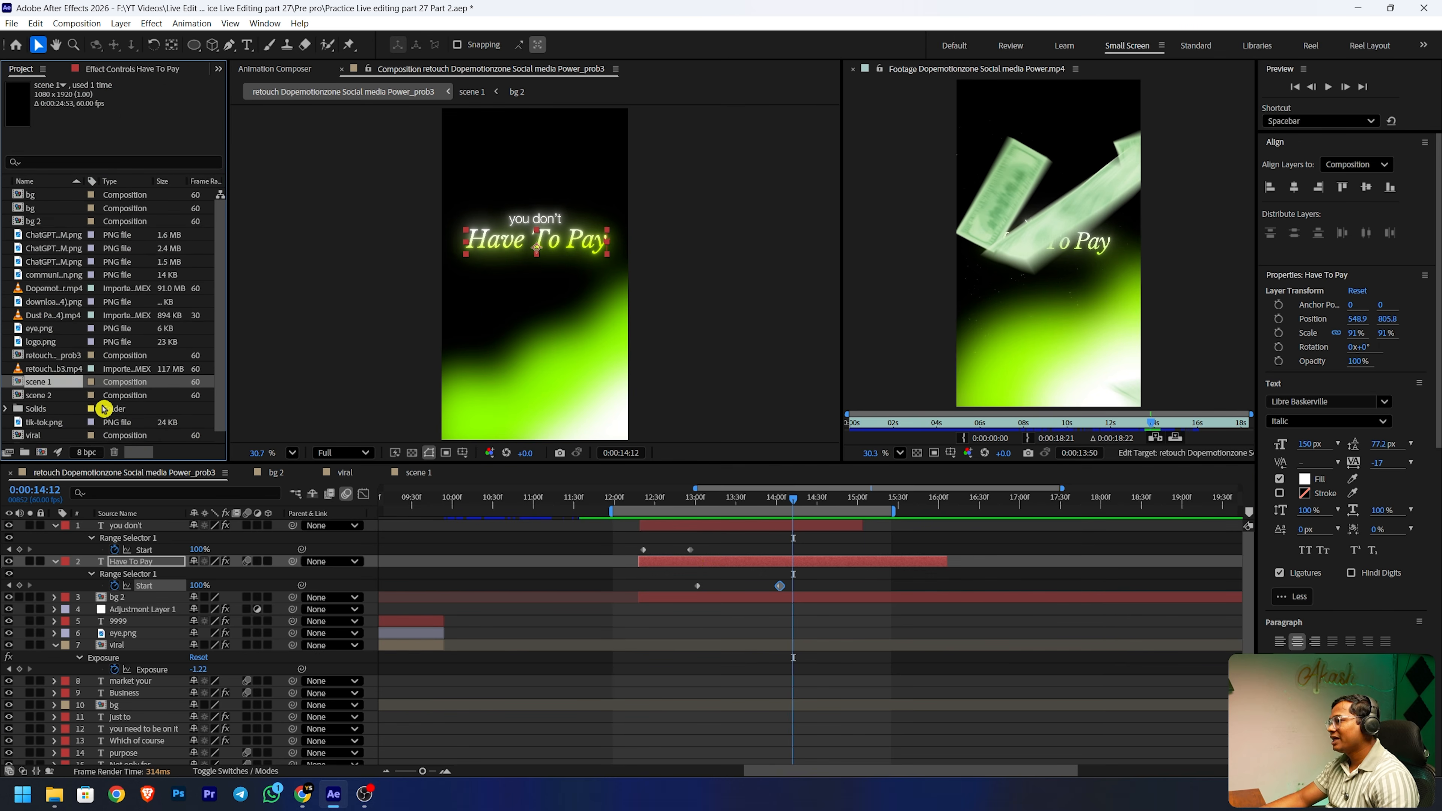
left_click(63, 330)
mouse_move(67, 343)
left_mouse_down()
mouse_move(567, 520)
mouse_move(647, 527)
left_mouse_up()
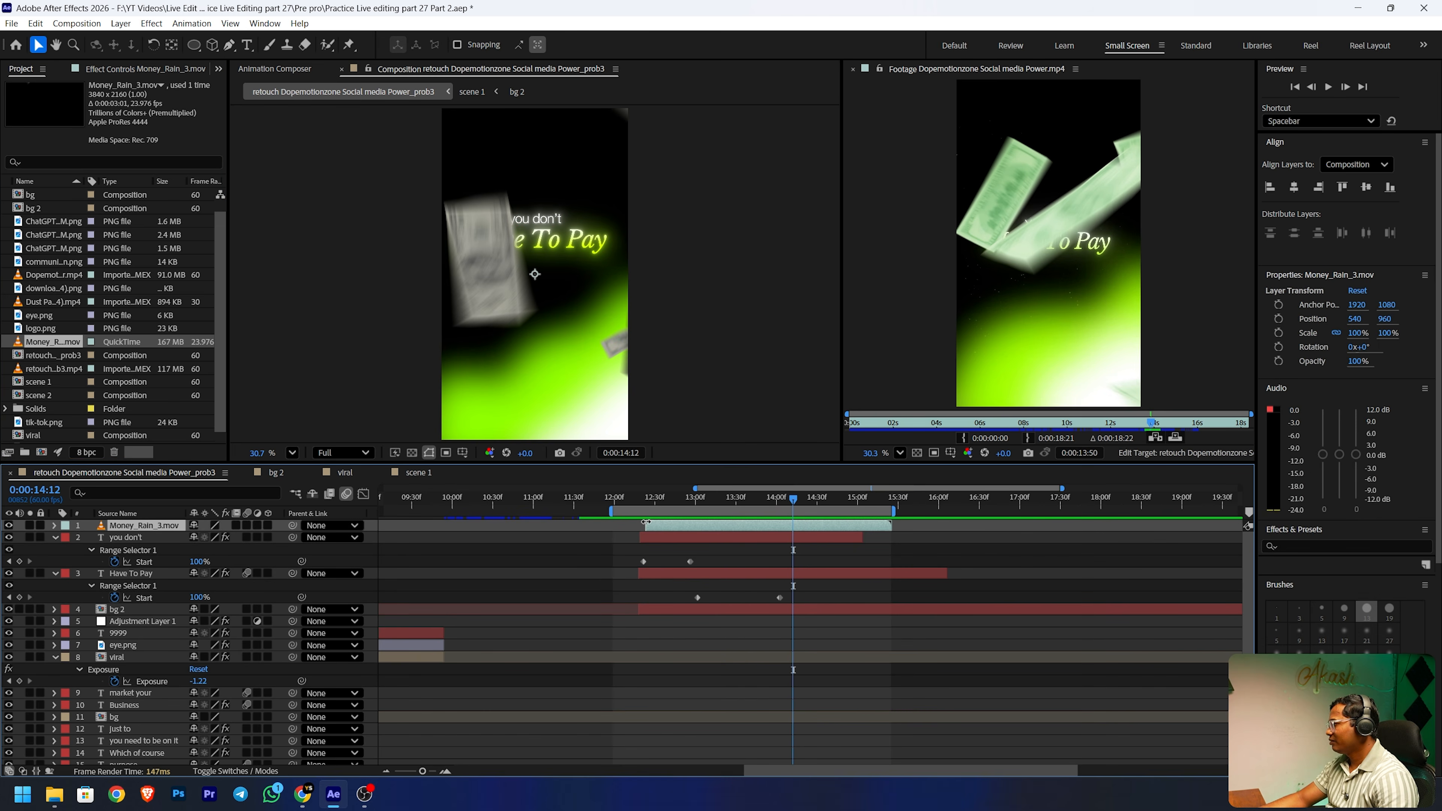
left_click_drag(680, 529, 672, 527)
left_click_drag(791, 496, 858, 547)
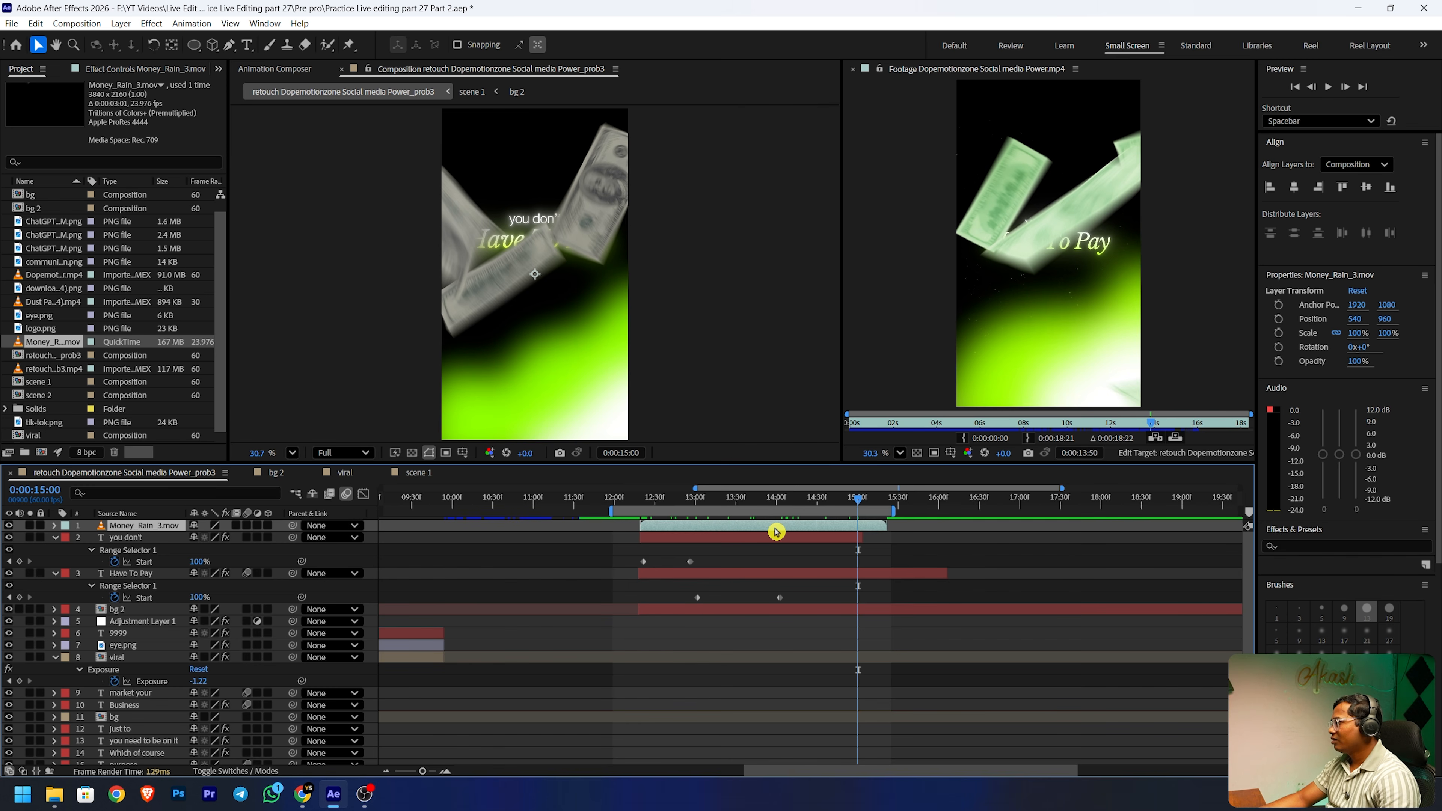
- Apply Lumetri Color to Money_Rain_3.mov and set its Tint to -104 to turn the banknotes green
key("ctrl+space")
type("lu")
left_click(759, 552)
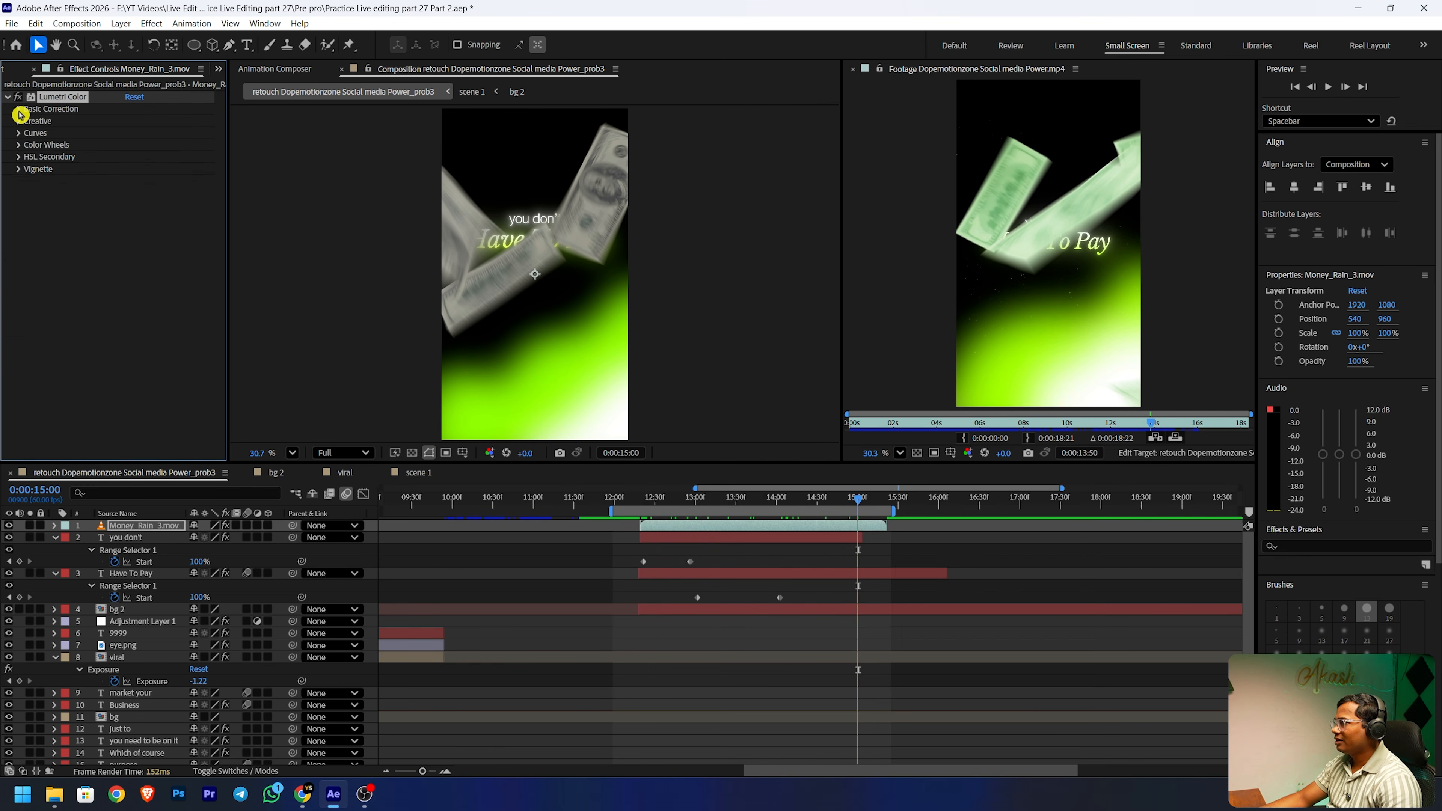
left_click(19, 114)
left_click_drag(130, 180, 311, 198)
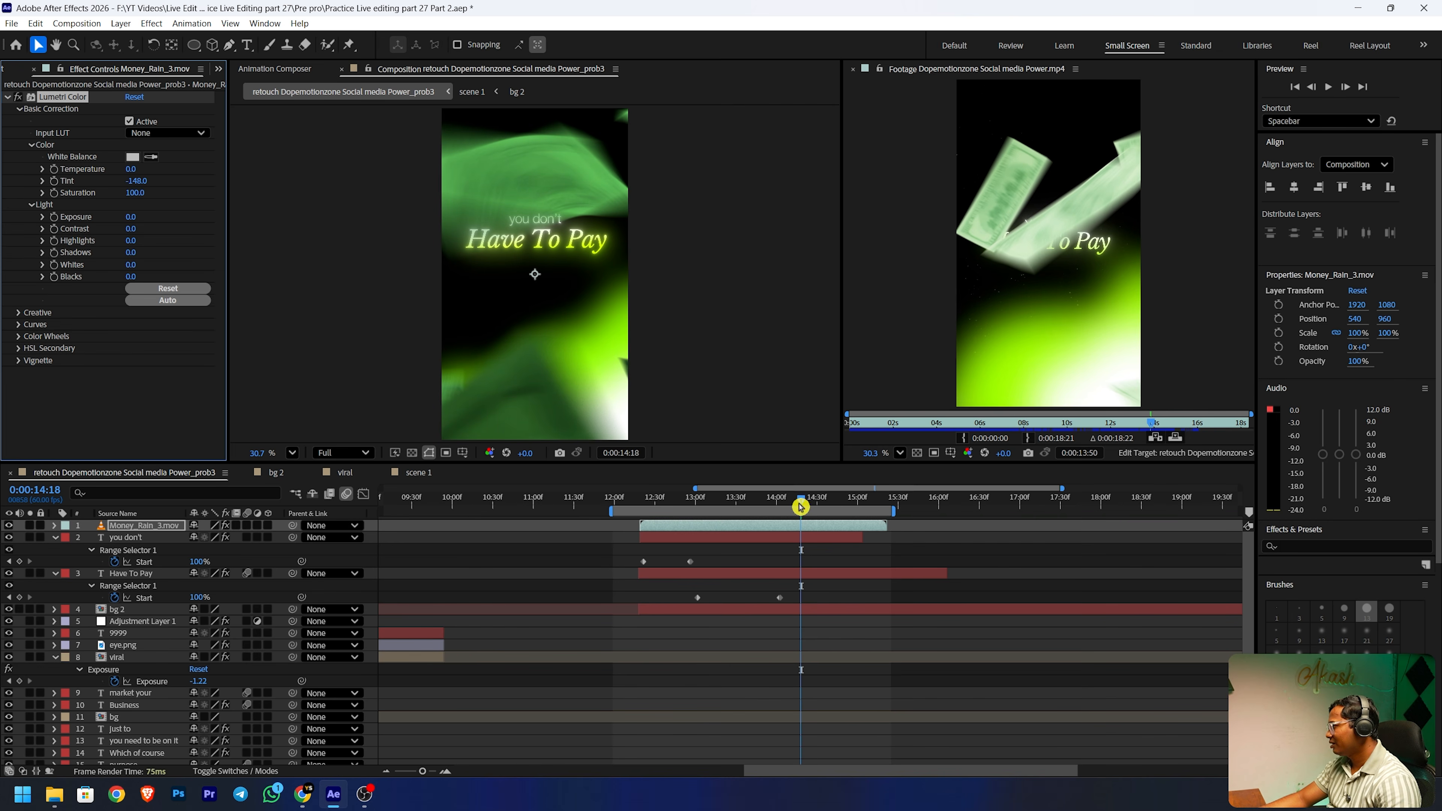
left_click_drag(801, 498, 842, 499)
left_click_drag(135, 181, 148, 185)
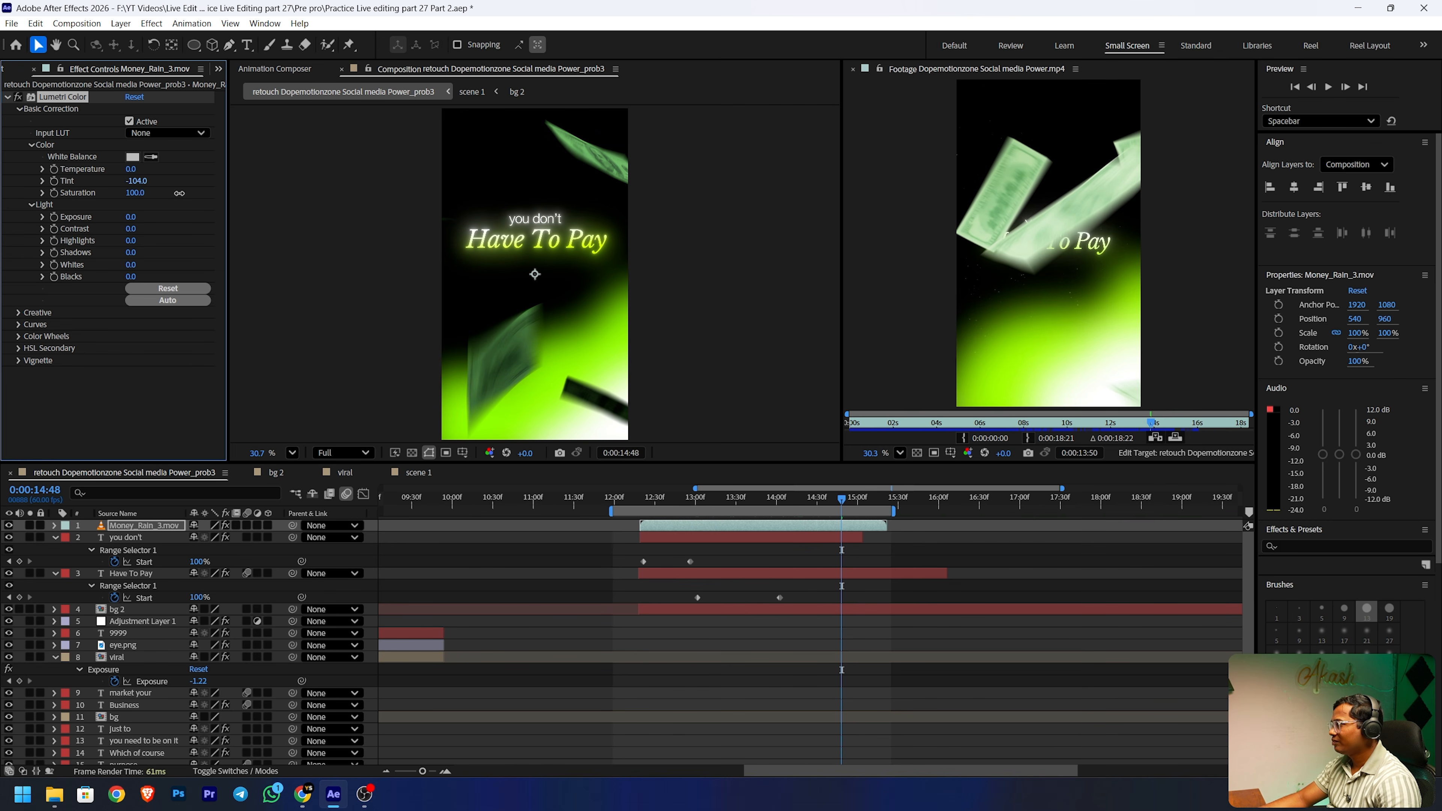
left_click_drag(842, 499, 778, 527)
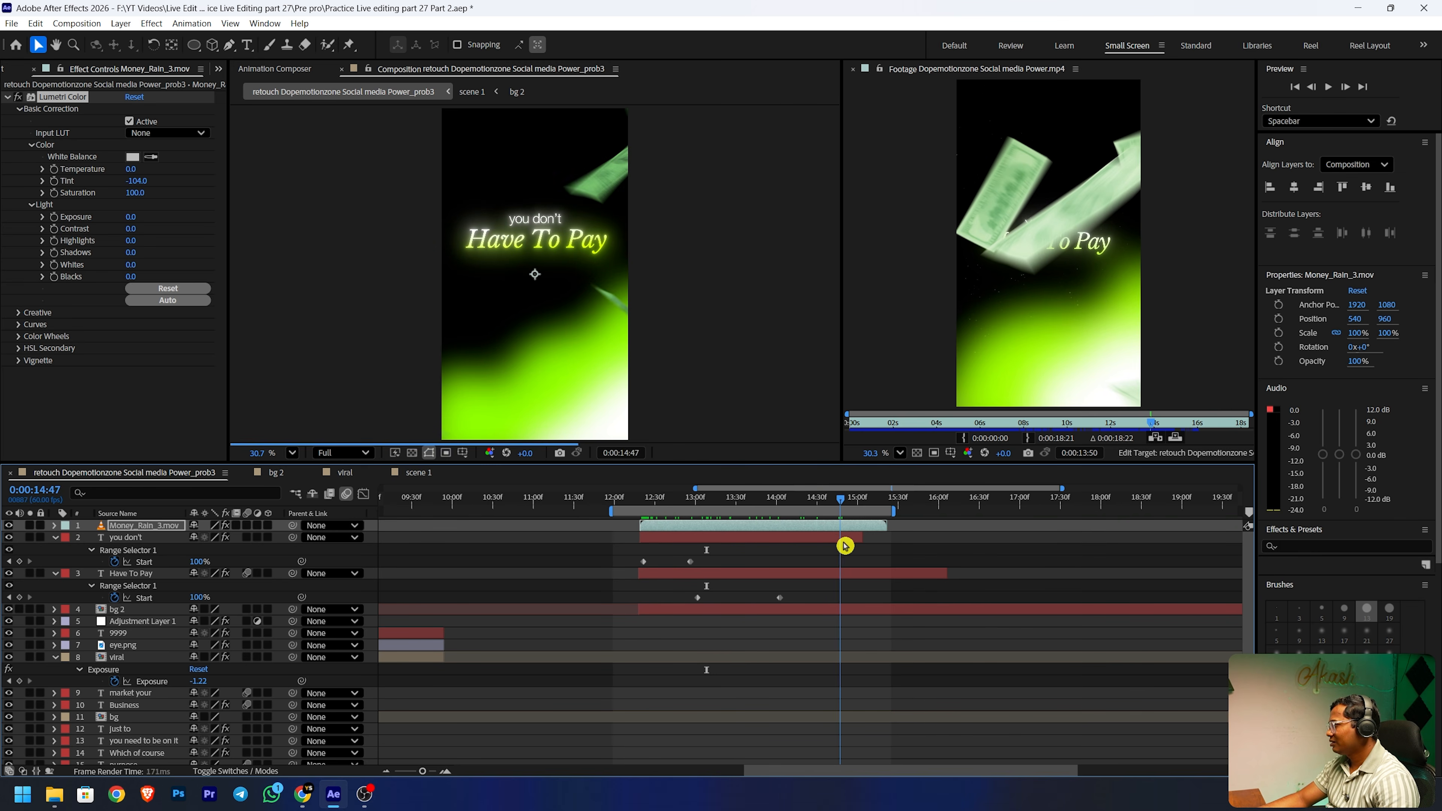
- Trim the ends of the "you don't", "Have To Pay" and bg 2 layers to 0:00:14:11
left_click_drag(802, 497, 796, 497)
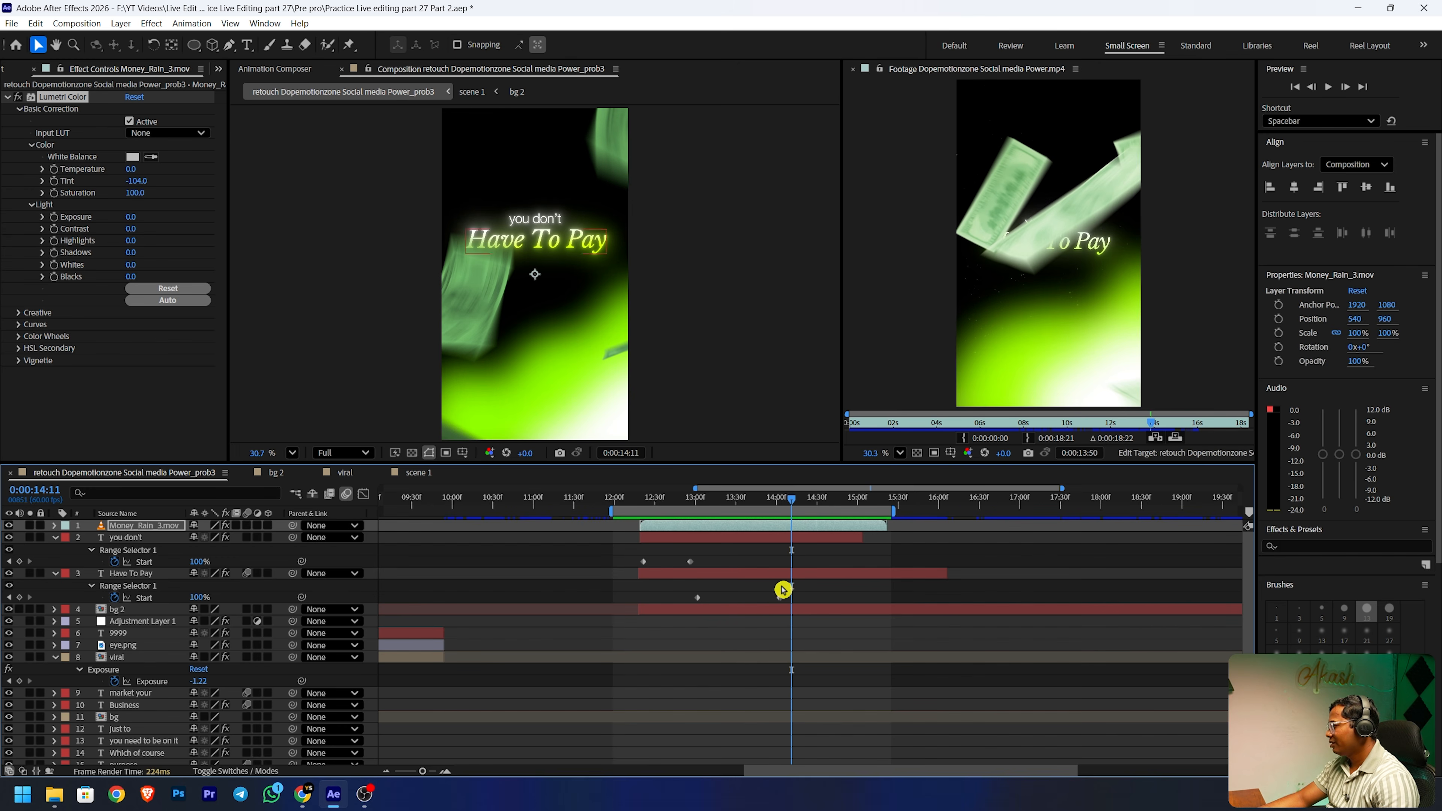
left_click(785, 611)
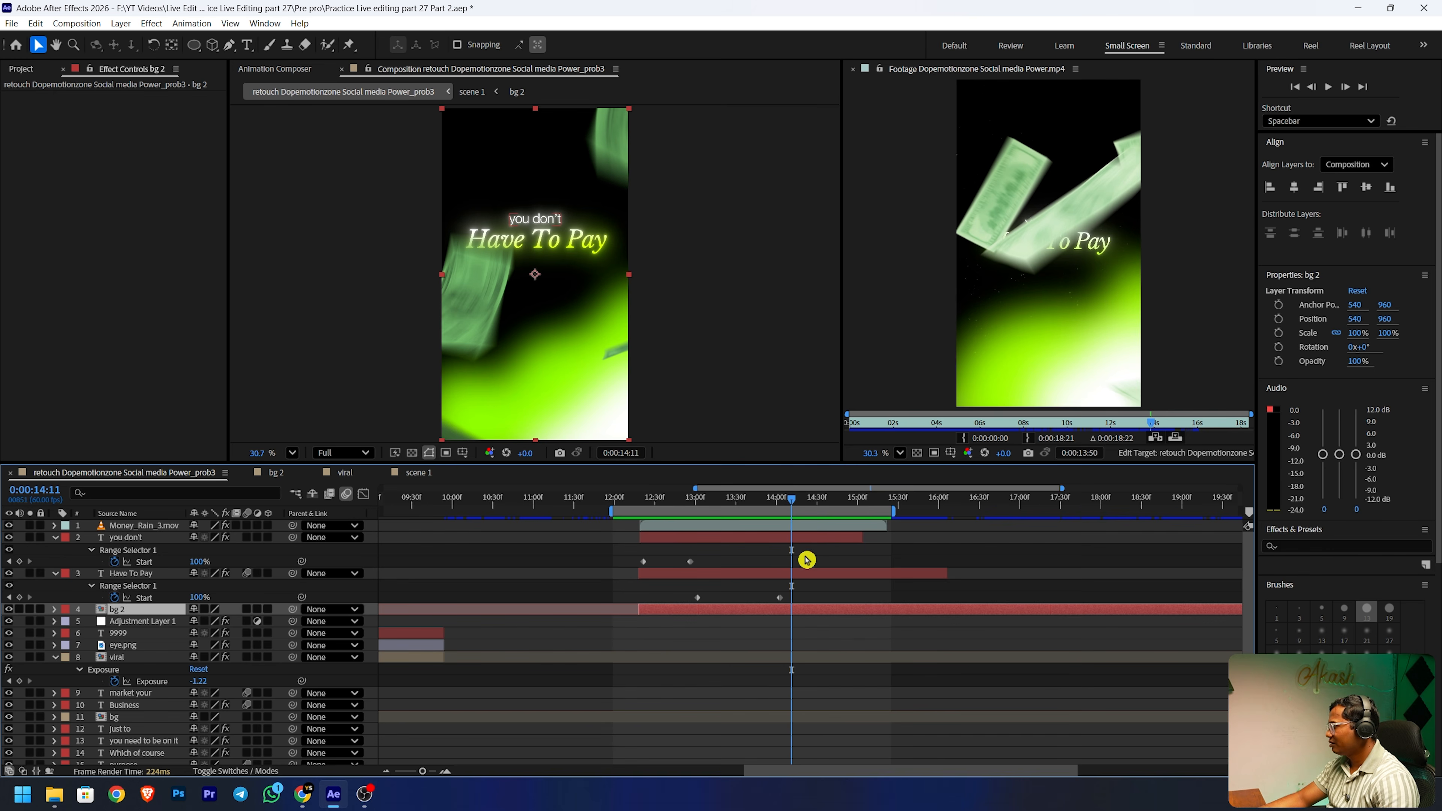
left_click(808, 573, "ctrl")
left_click(810, 541, "ctrl")
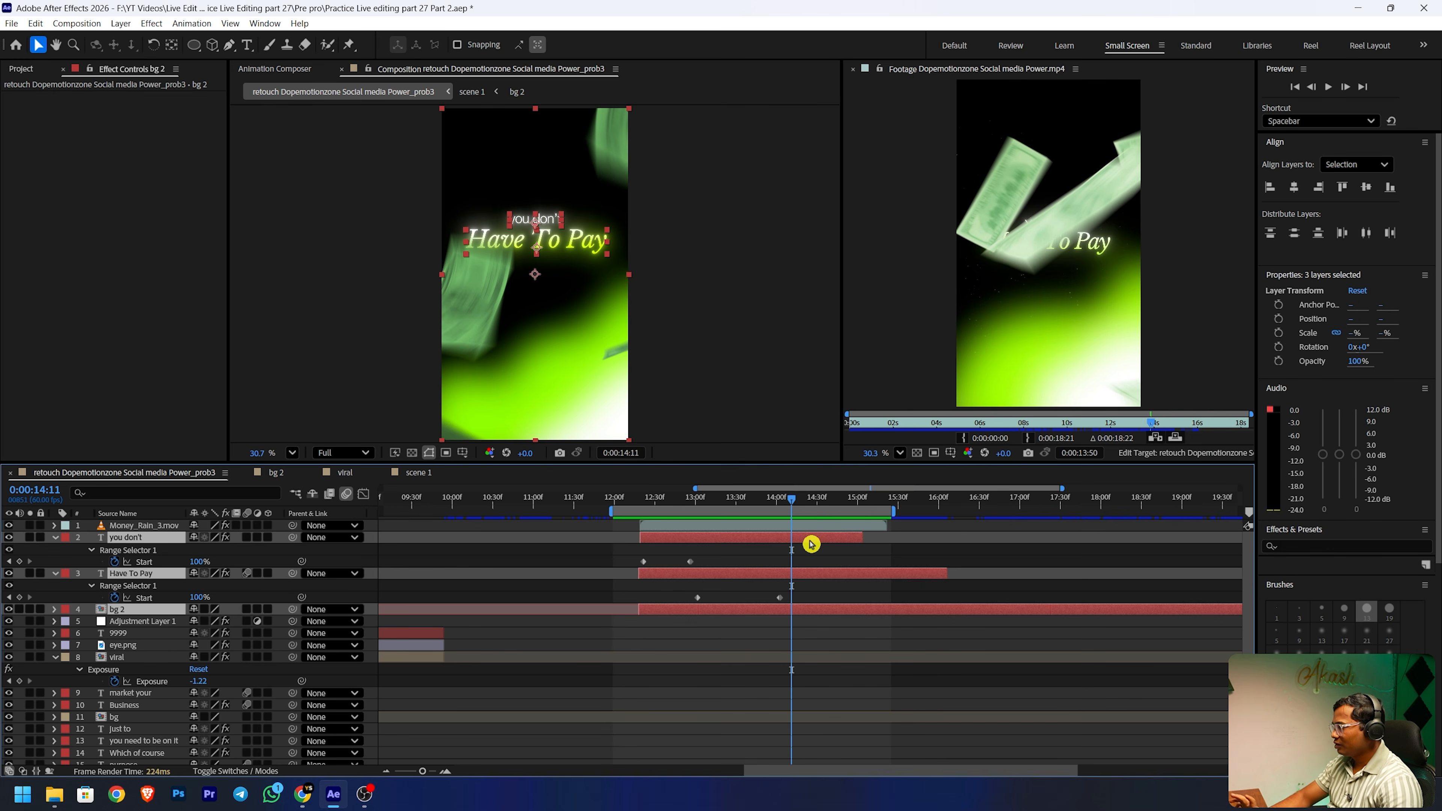
key("alt+bracketright")
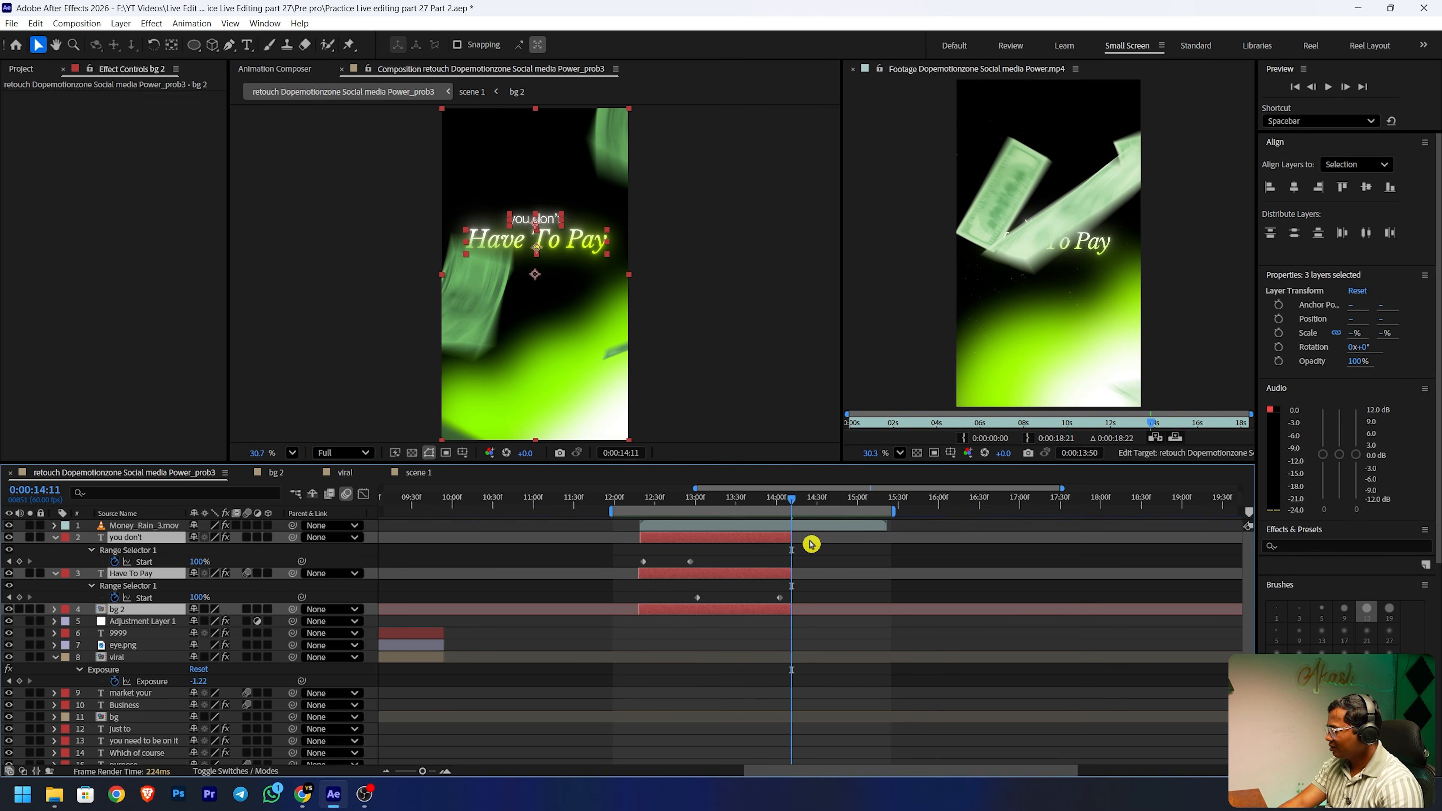
left_click(821, 550)
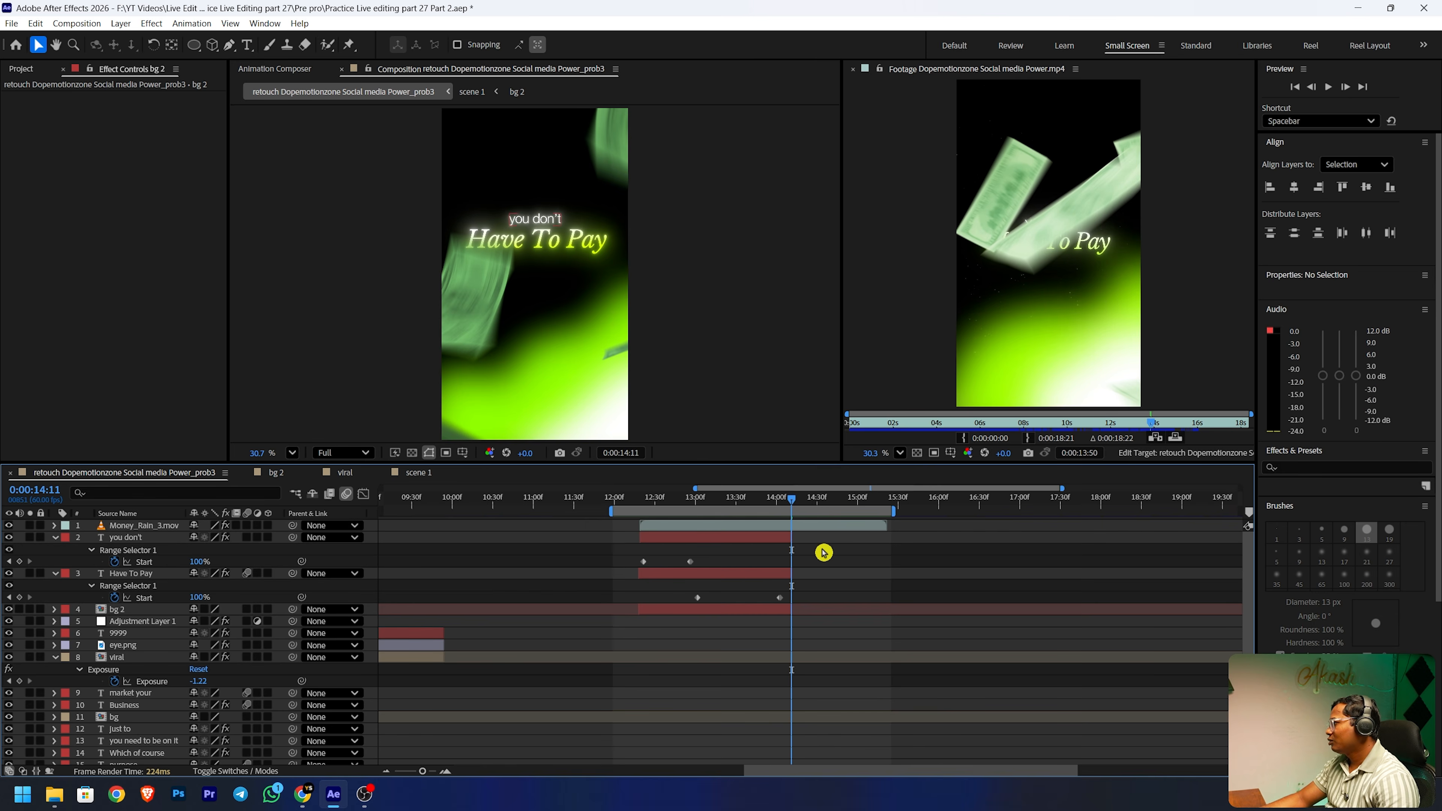
- Copy the 9999 counter layer beneath Money_Rain_3.mov and place it from about 0:00:14:10 to 0:00:15:22
left_click_drag(794, 500, 887, 504)
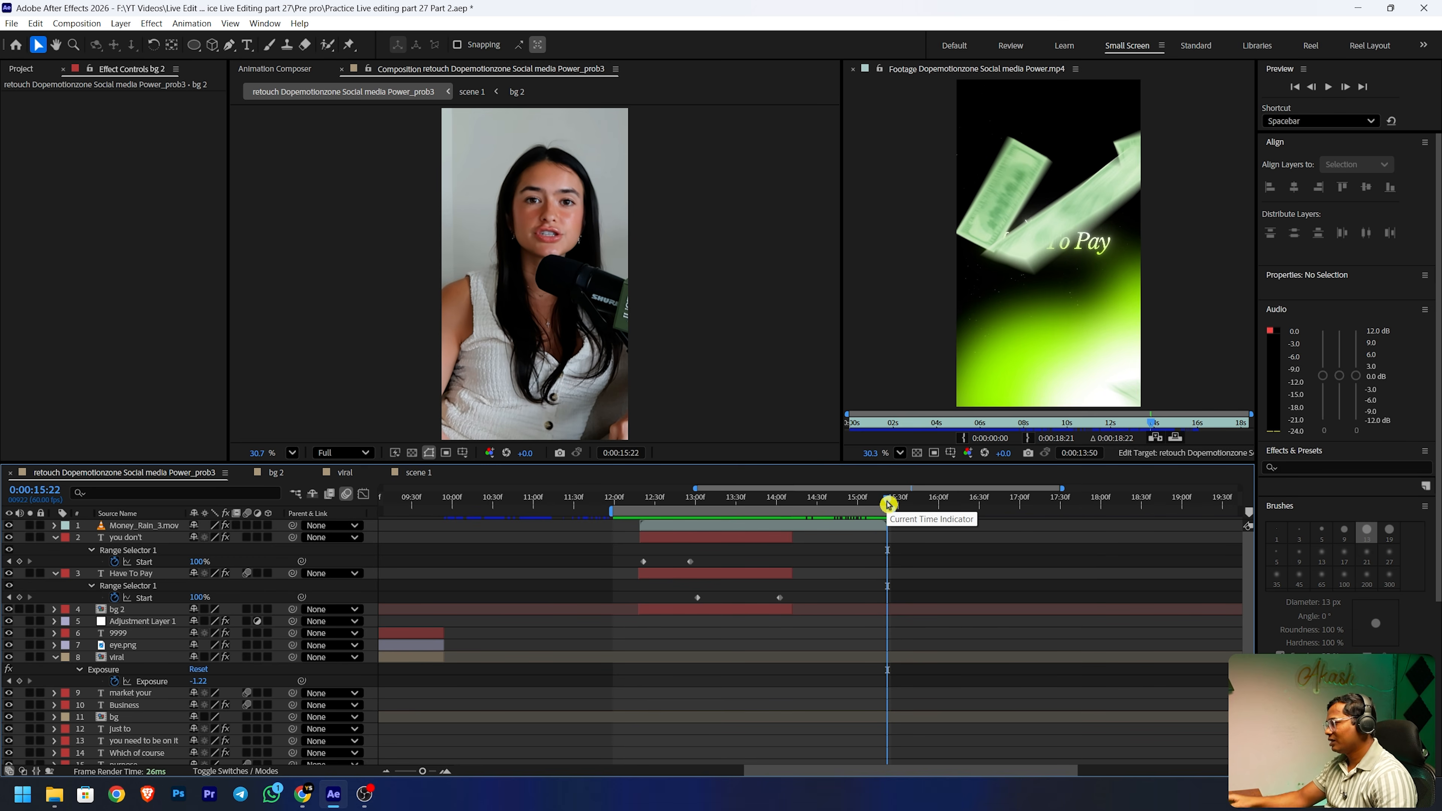
left_click(141, 635)
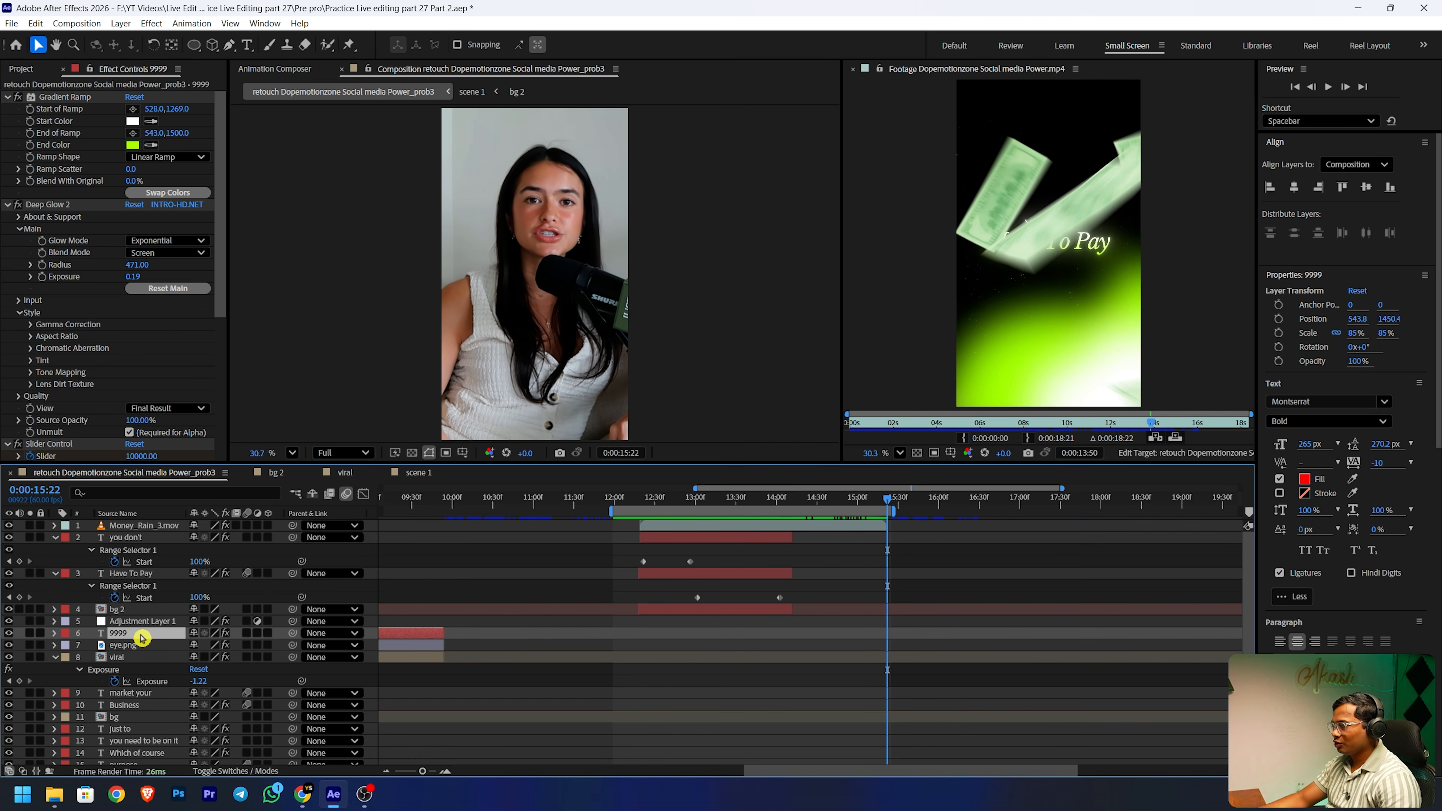
left_click(138, 527)
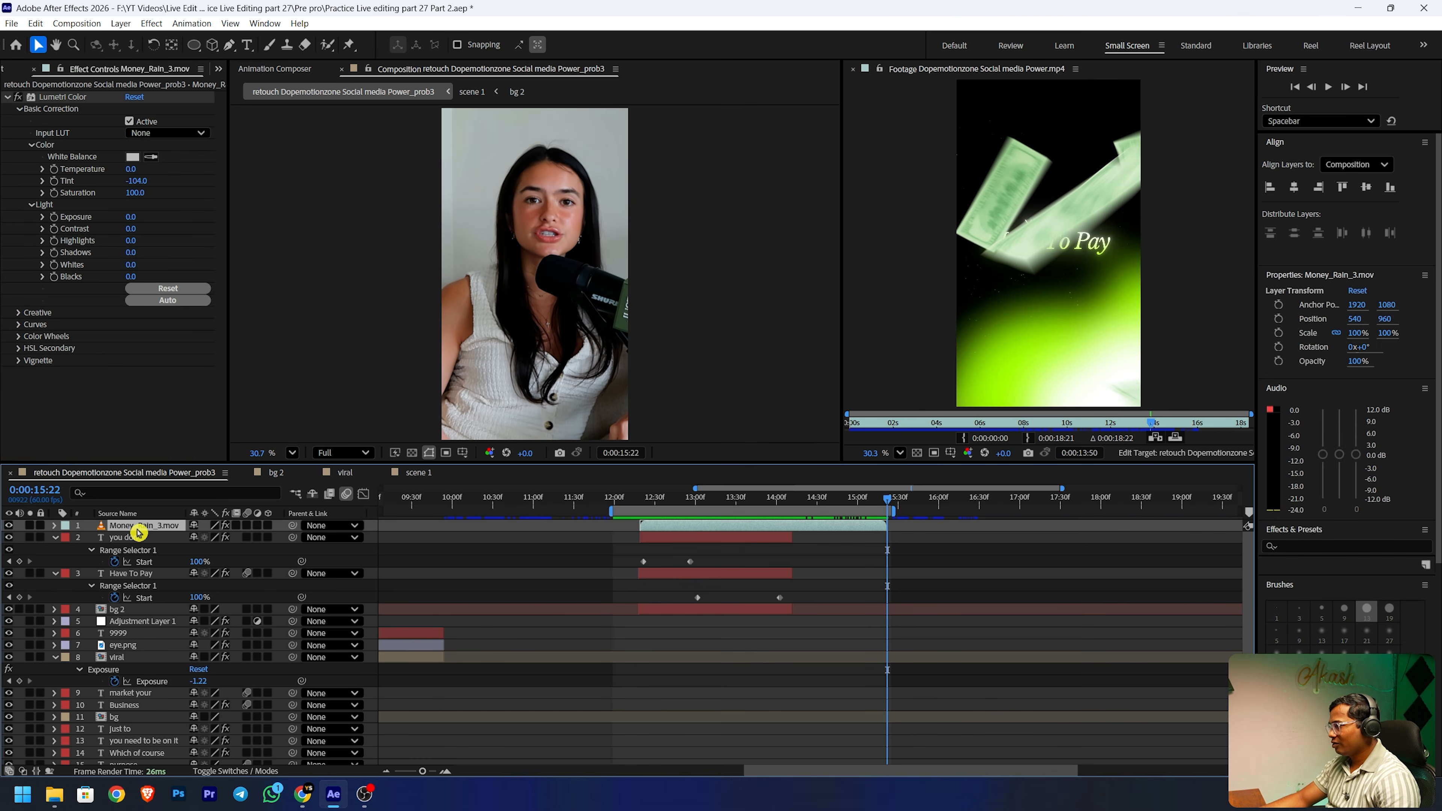
key("ctrl+v")
left_click_drag(142, 531, 145, 541)
left_click_drag(425, 541, 859, 493)
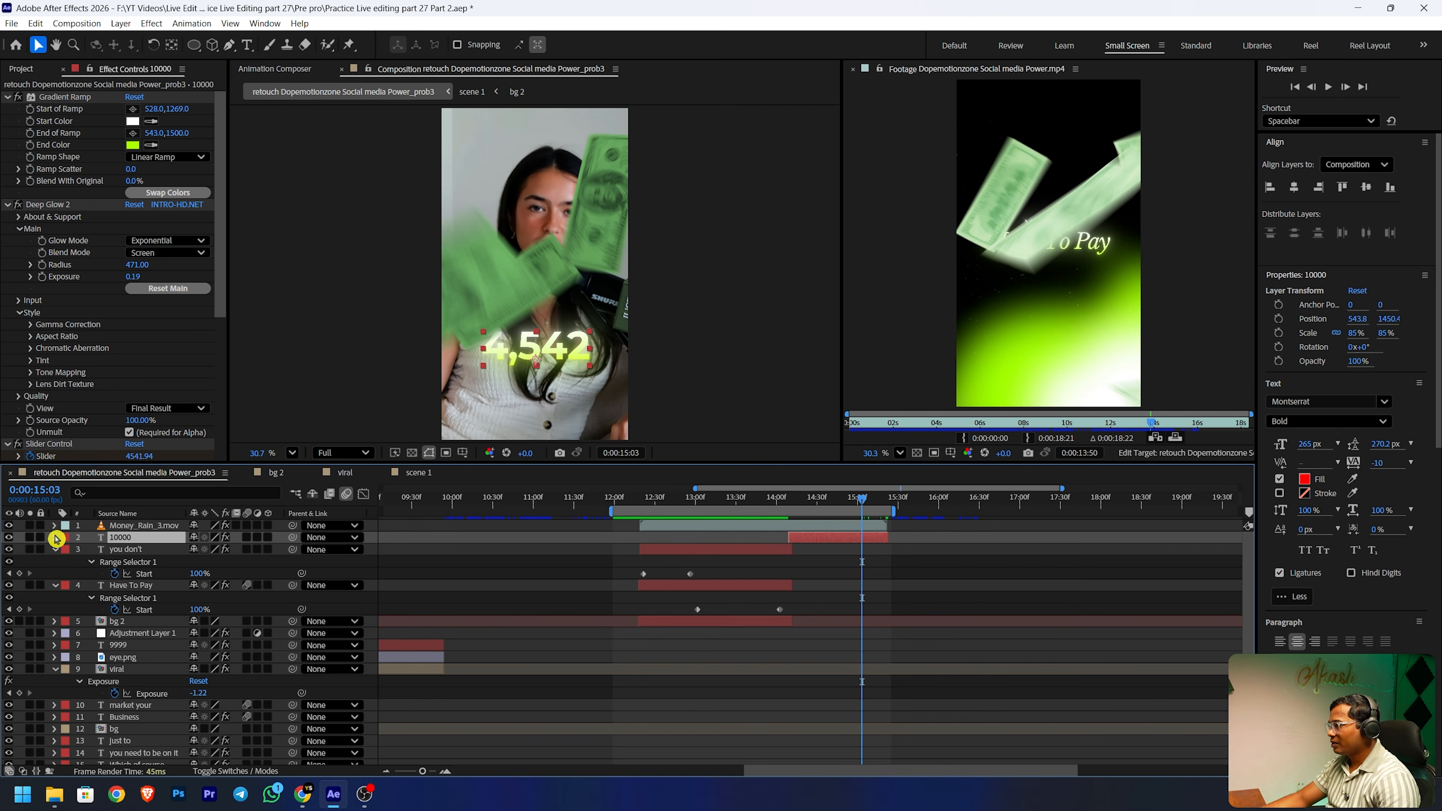
- Move the copied counter's last Slider keyframe to 0:00:15:08 and set its value to 1000
key("u")
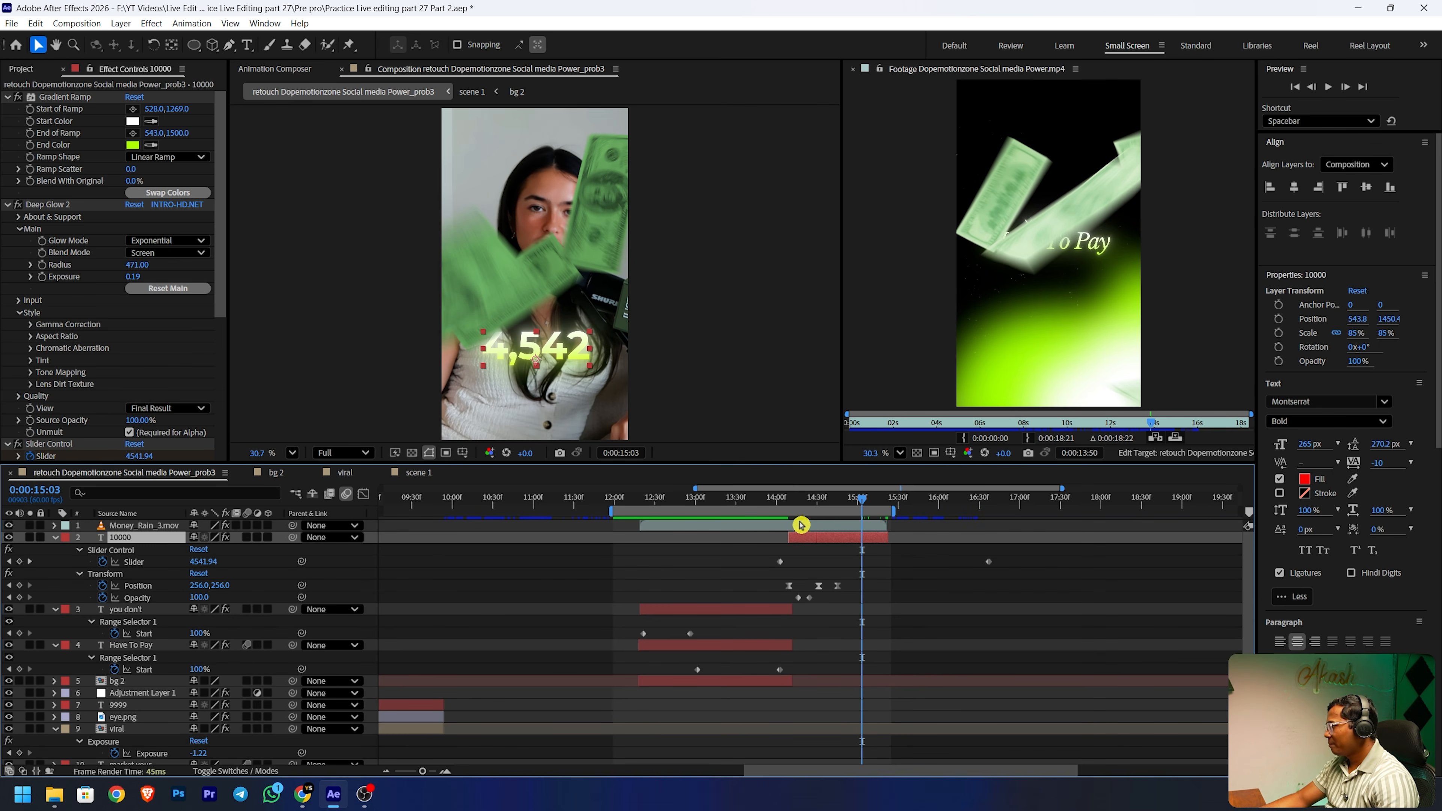
left_click_drag(993, 562, 869, 561)
mouse_move(862, 498)
left_mouse_down()
mouse_move(782, 490)
mouse_move(870, 500)
left_mouse_up()
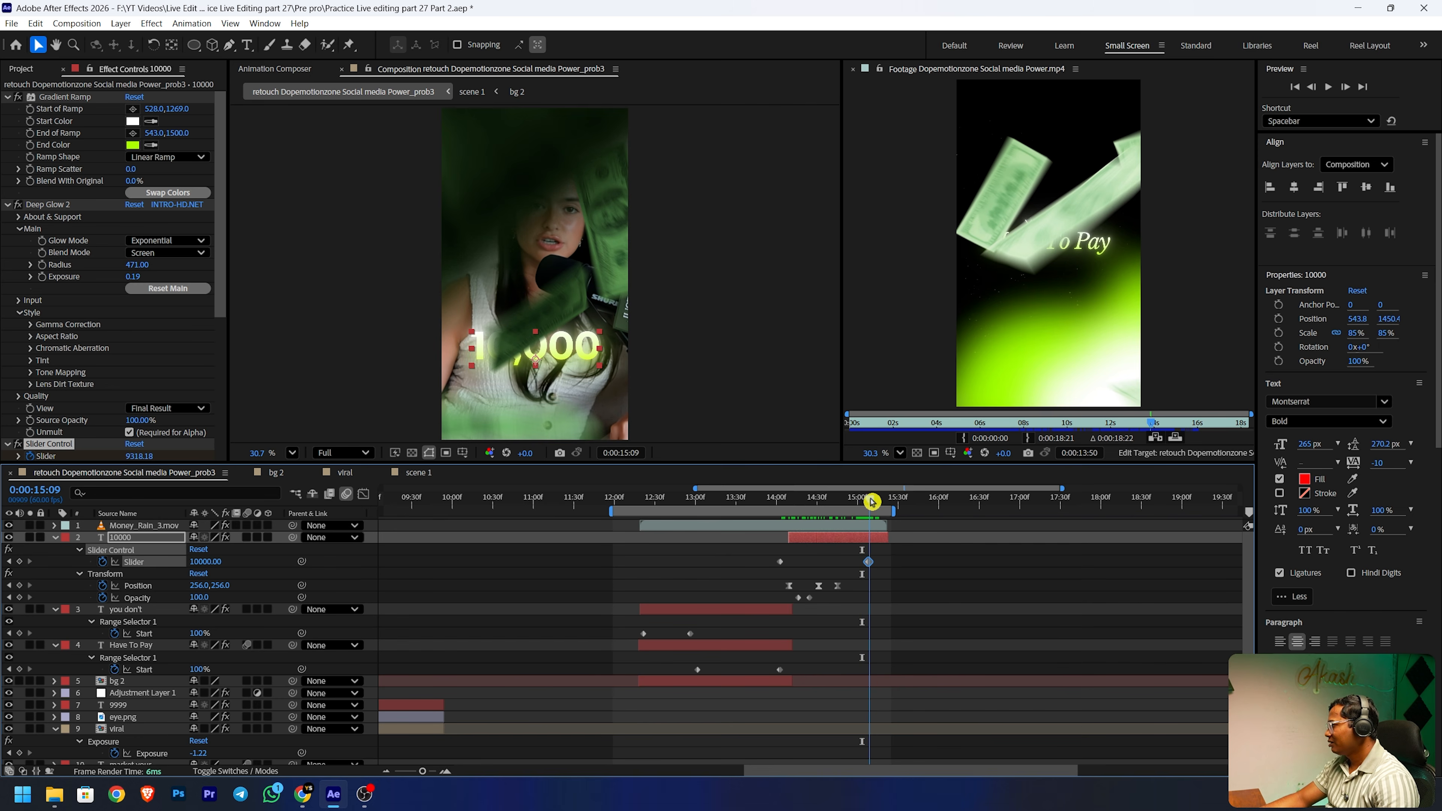
left_click(196, 561)
type("100")
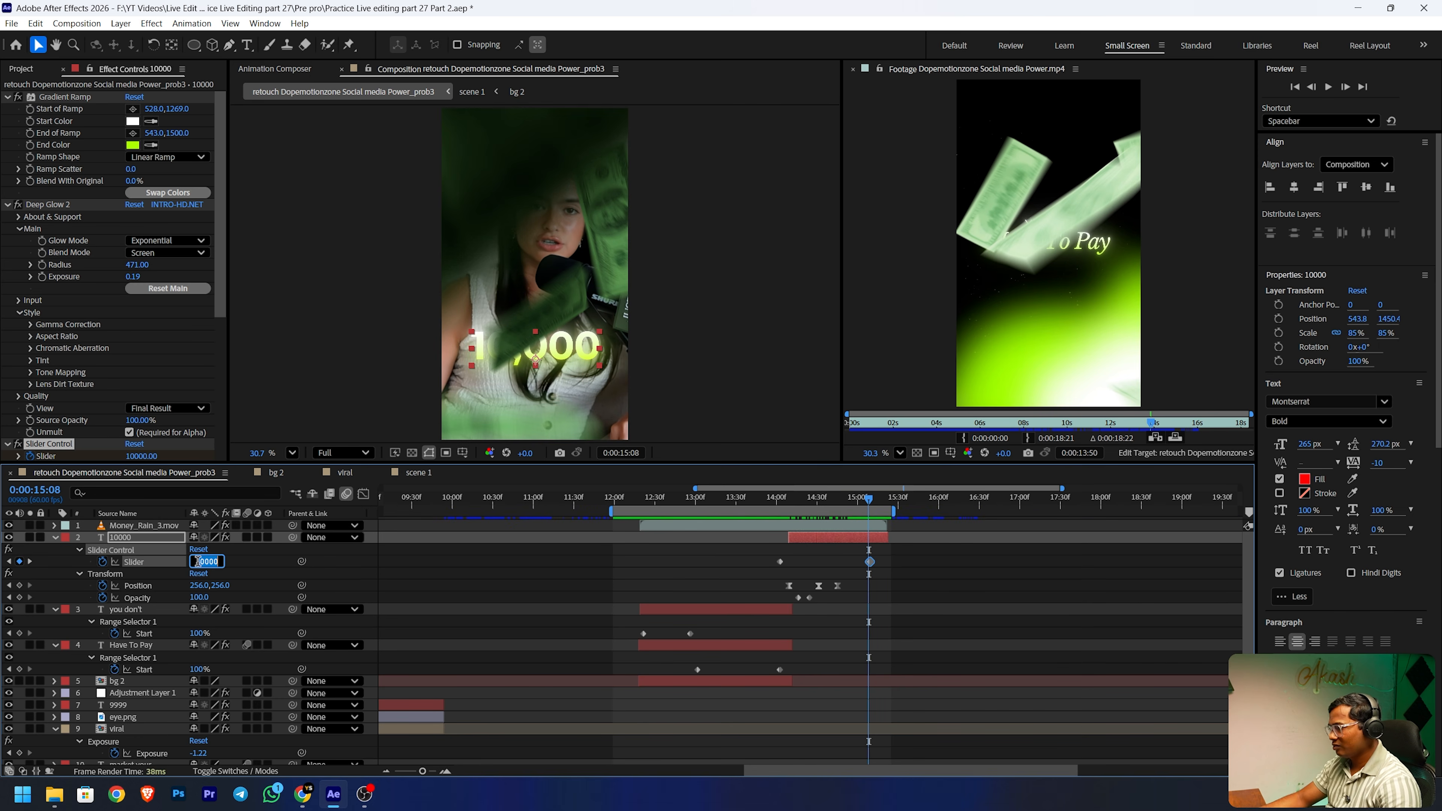
type("100")
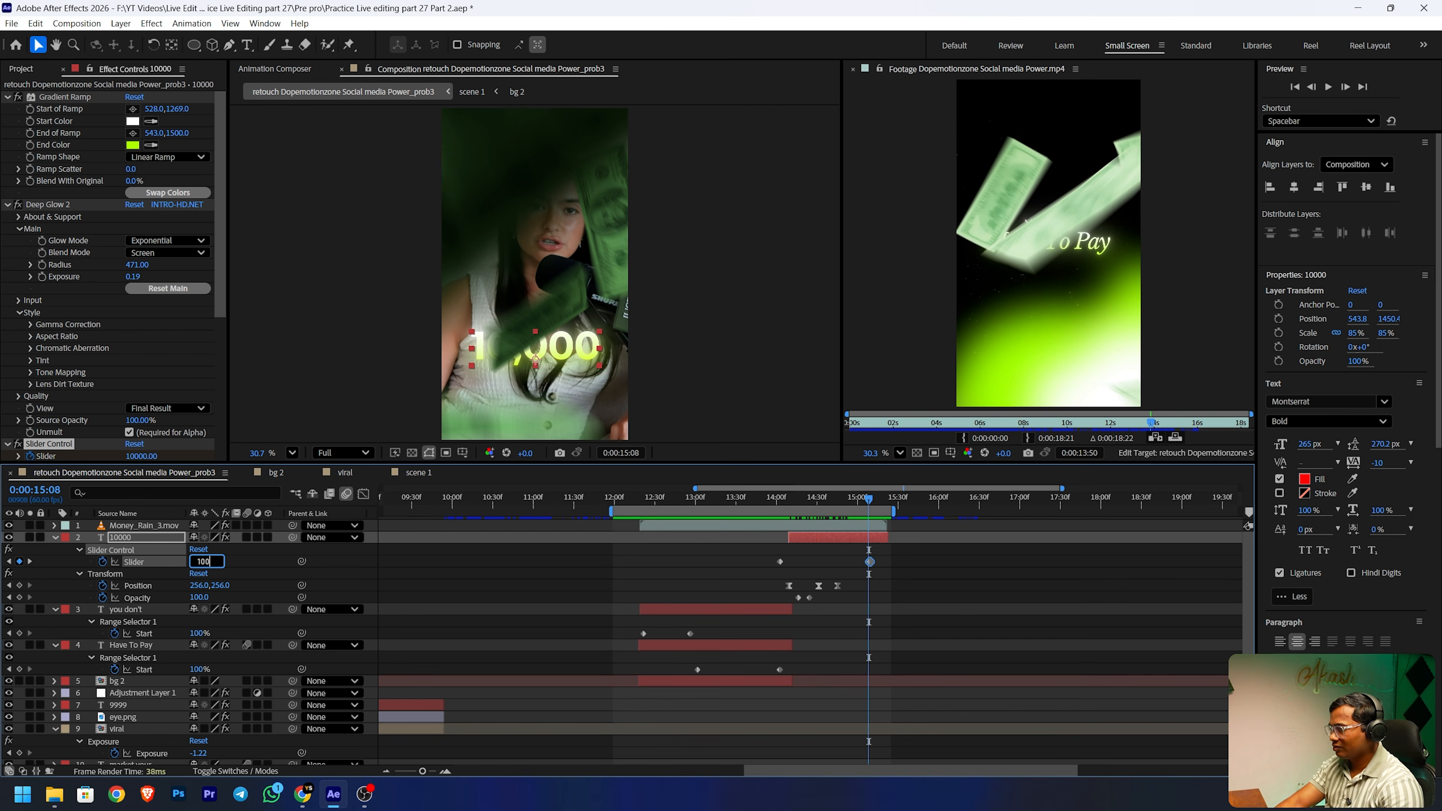
type("0")
key("Return")
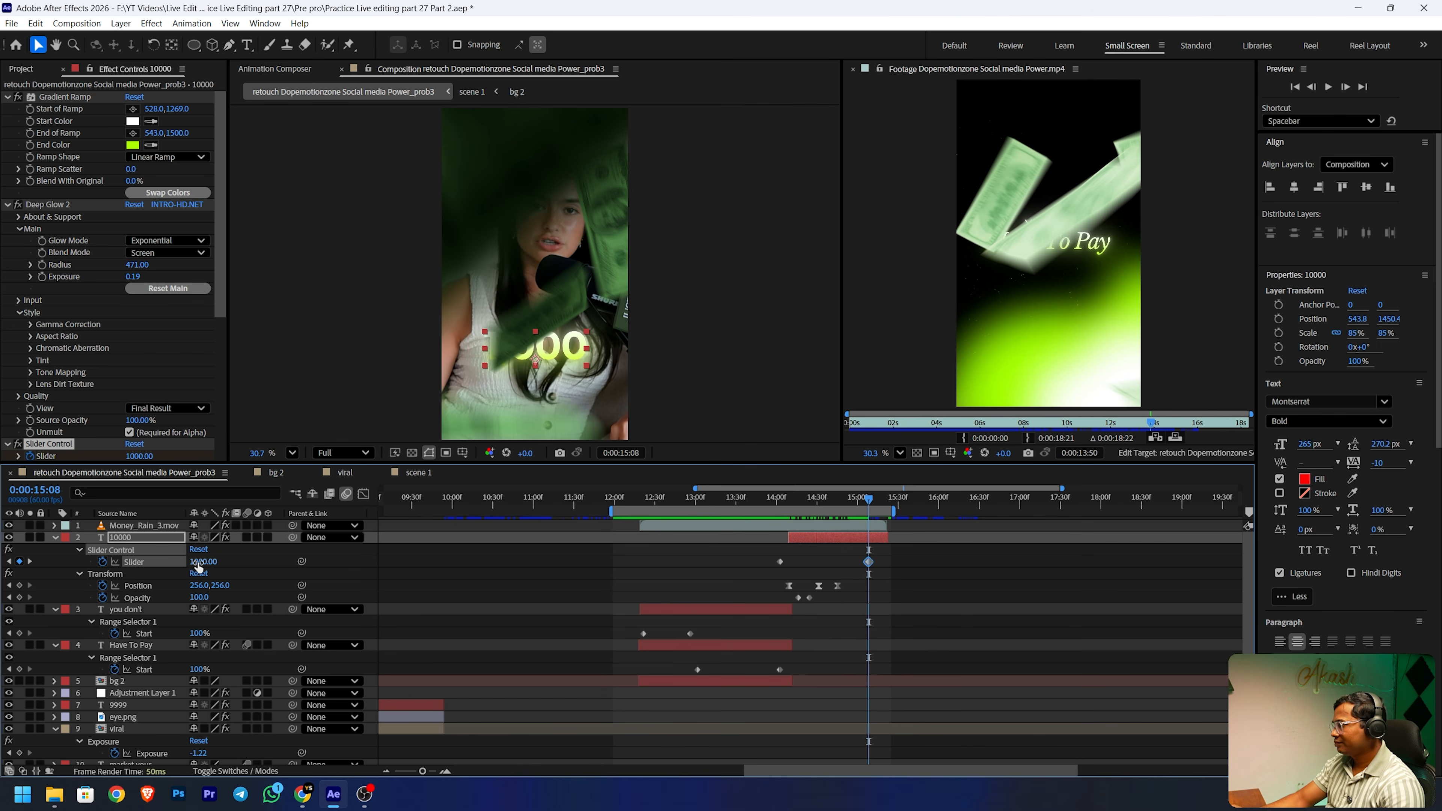
left_click_drag(873, 502, 782, 497)
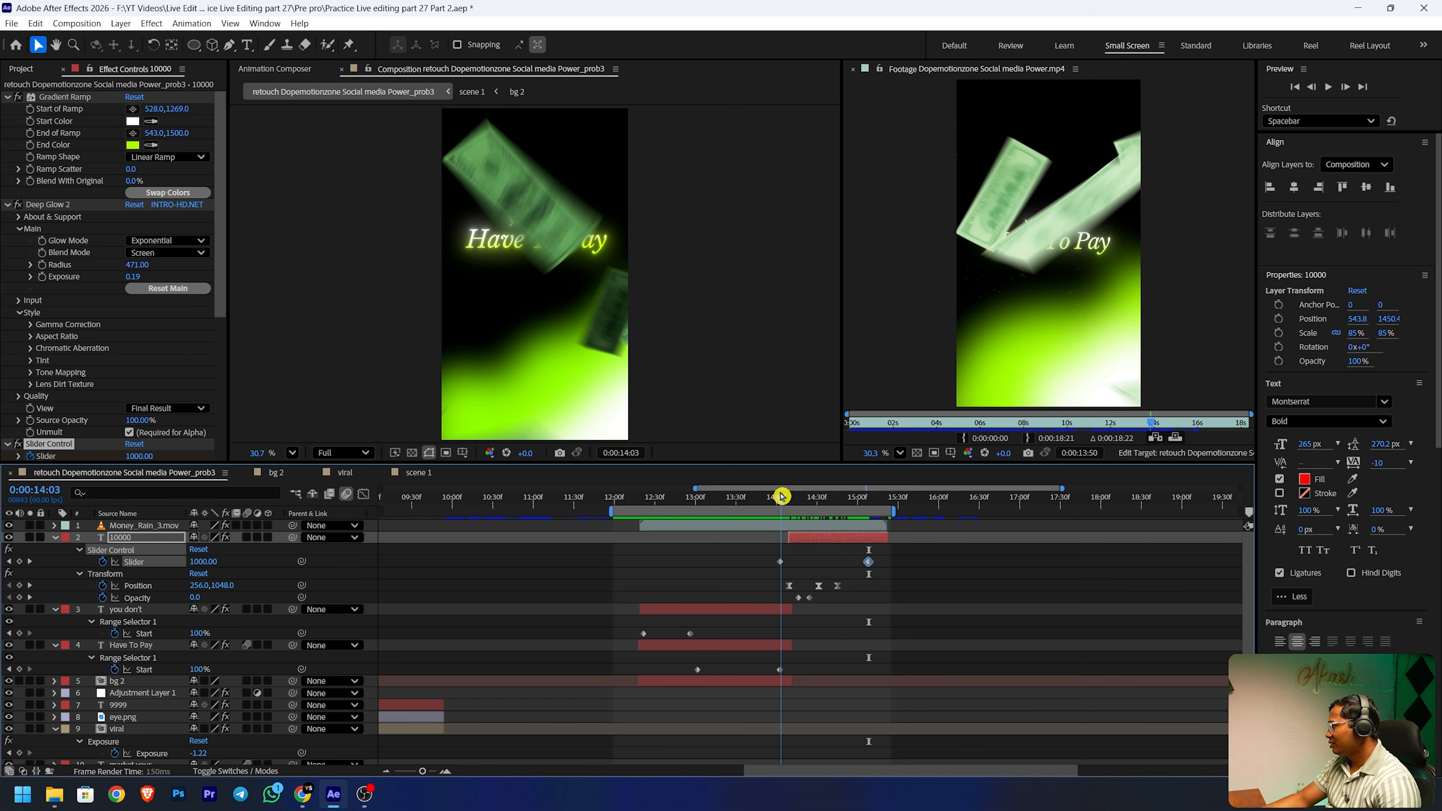
- Set the 10000 counter's first Slider keyframe to 100 at 0:00:14:02 and check the count further along
left_click(8, 562)
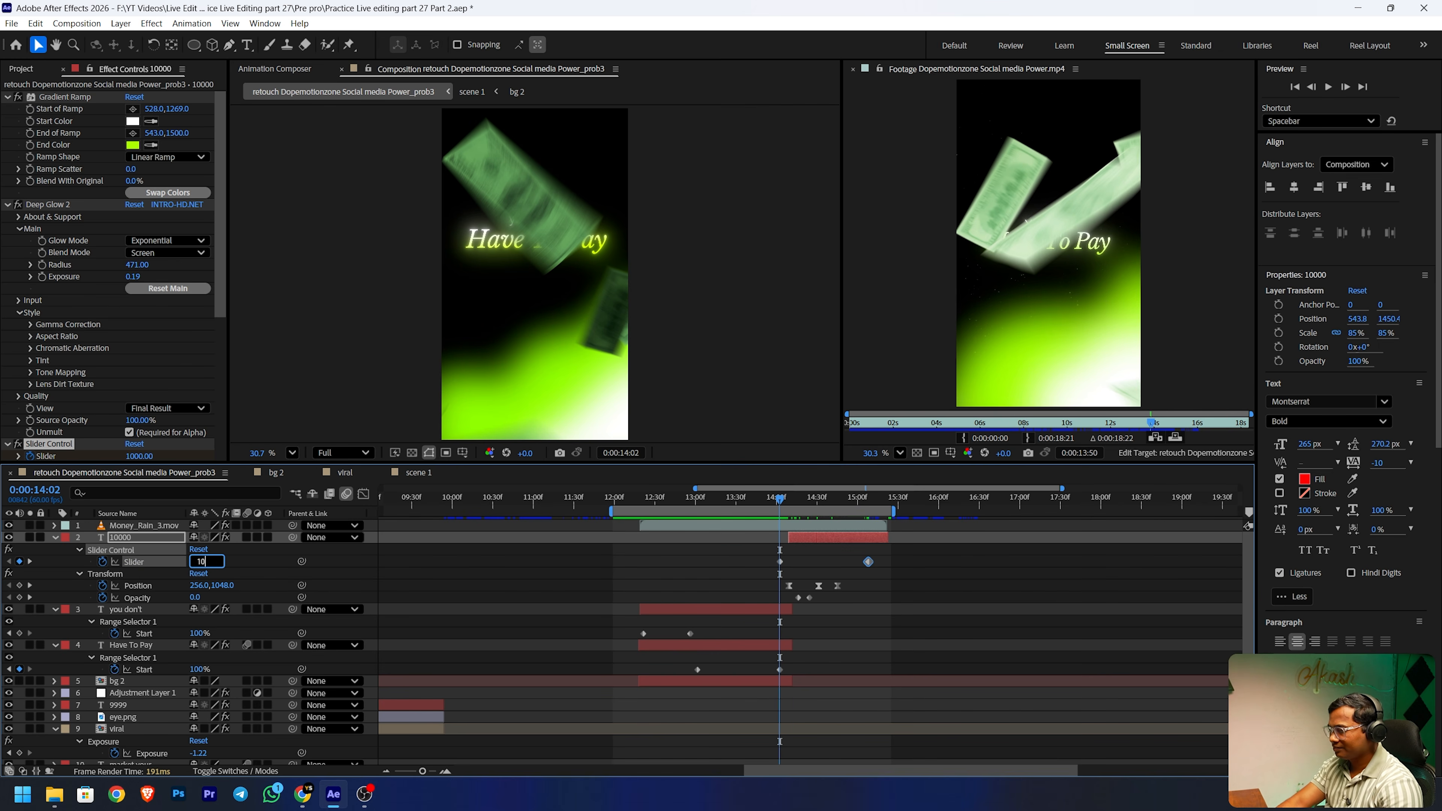
key("Return")
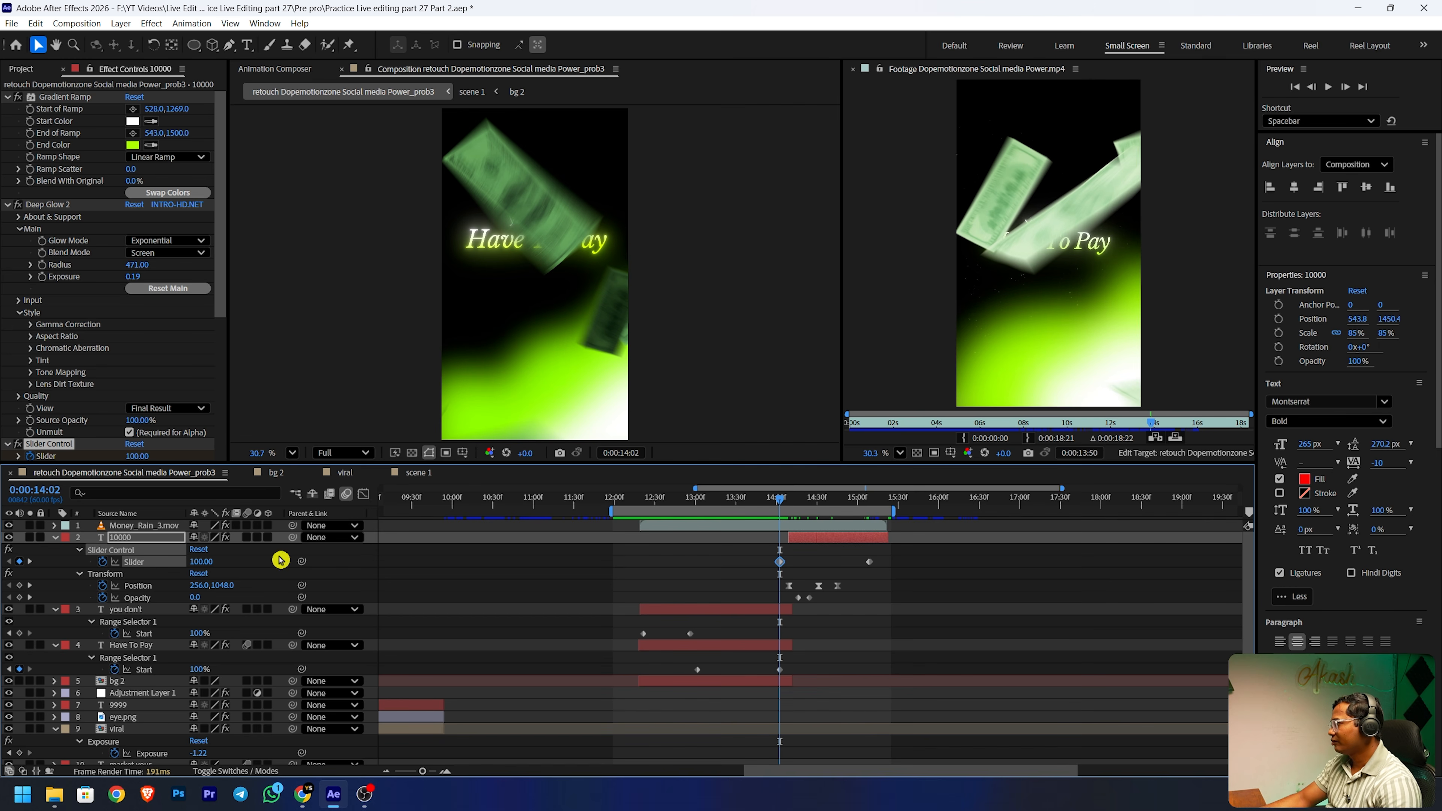
left_click_drag(779, 490, 824, 525)
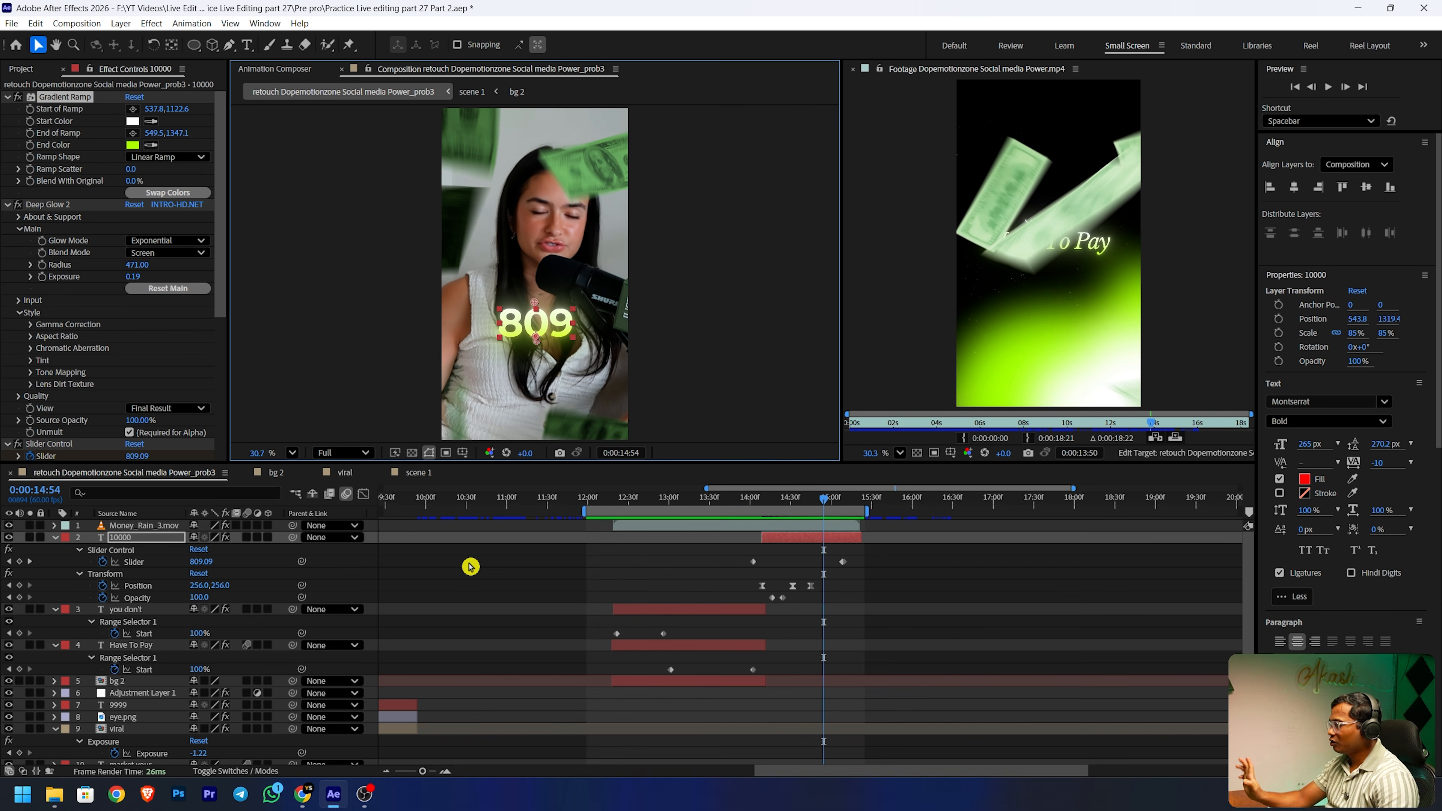
- Replace the 10000 layer's Source Text expression with "$" + Math.round(effect("Slider Control")("Slider")).toLocaleString()
left_click(55, 538)
left_click(55, 538)
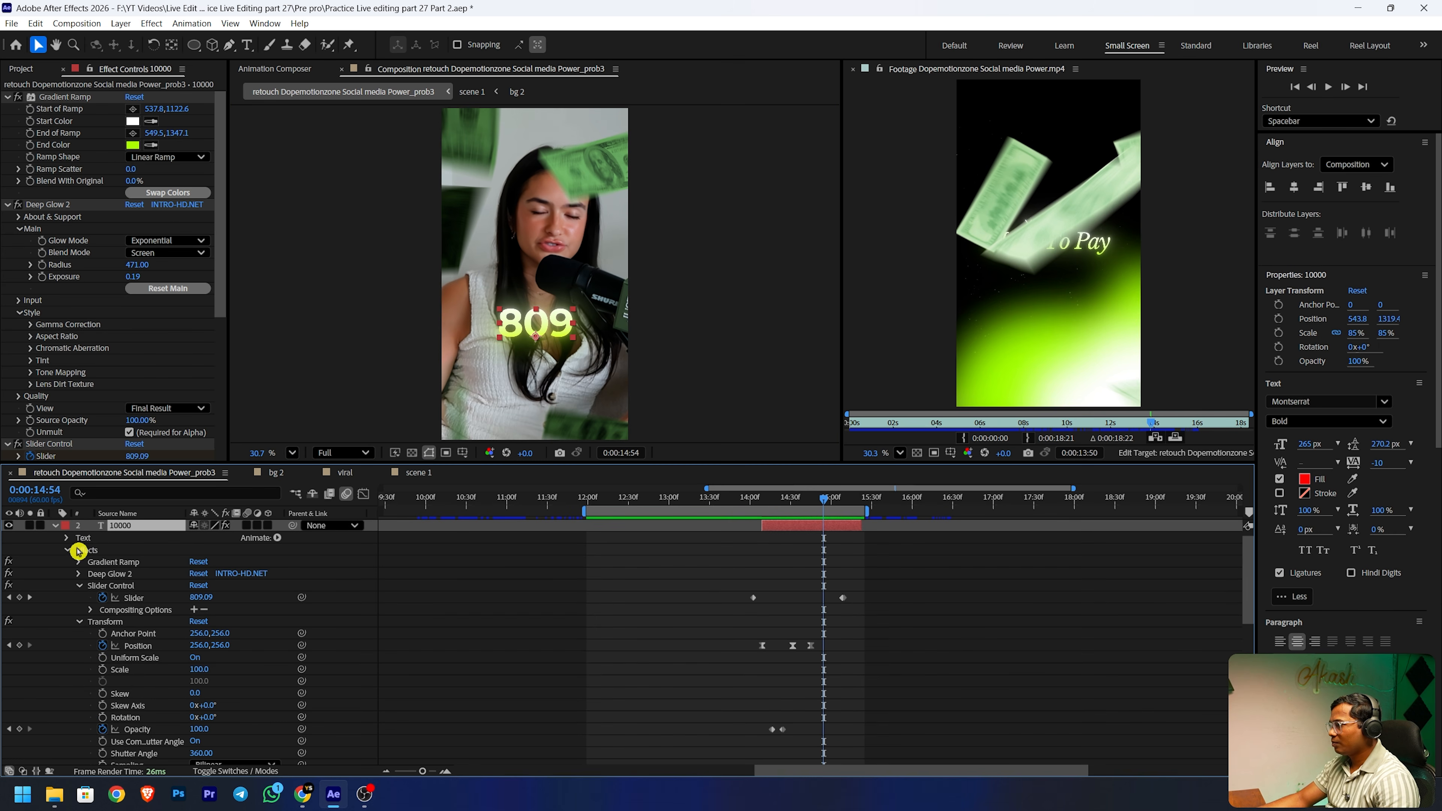
left_click(66, 539)
left_click(78, 551)
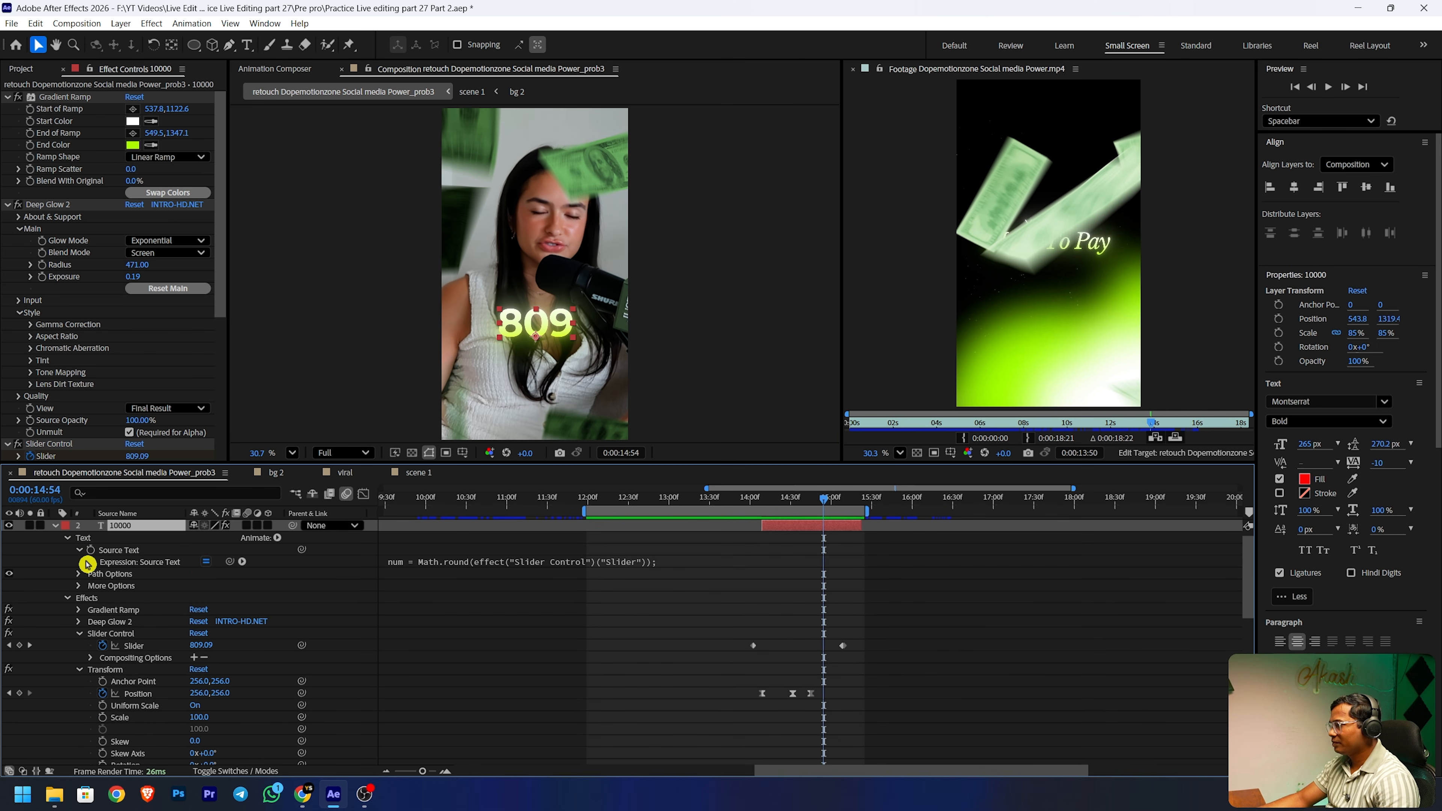
left_click(637, 565)
type("\"$\" + Math.round(effect(\"Slider Control\")(\"Slider\")).toLocaleString()")
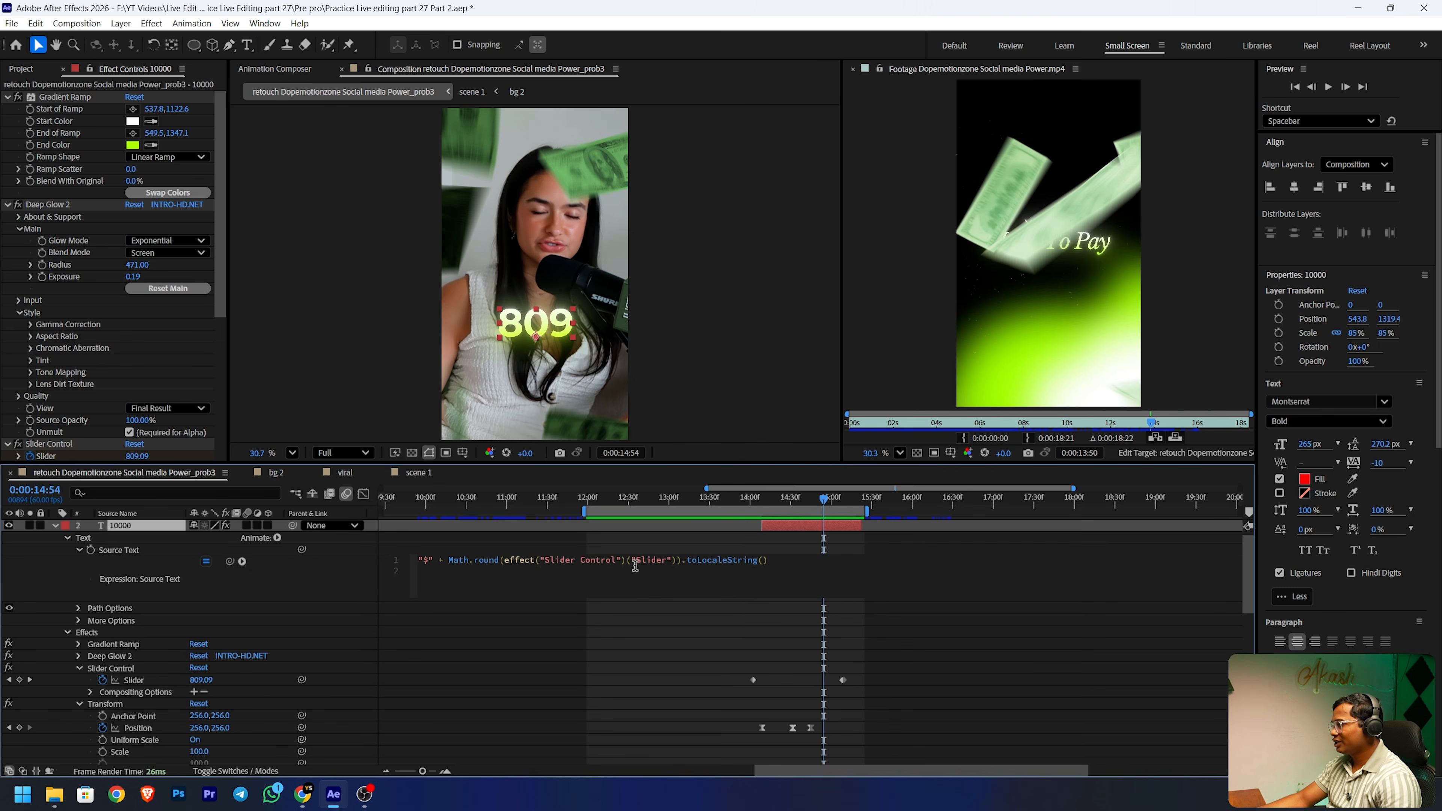
left_click(479, 541)
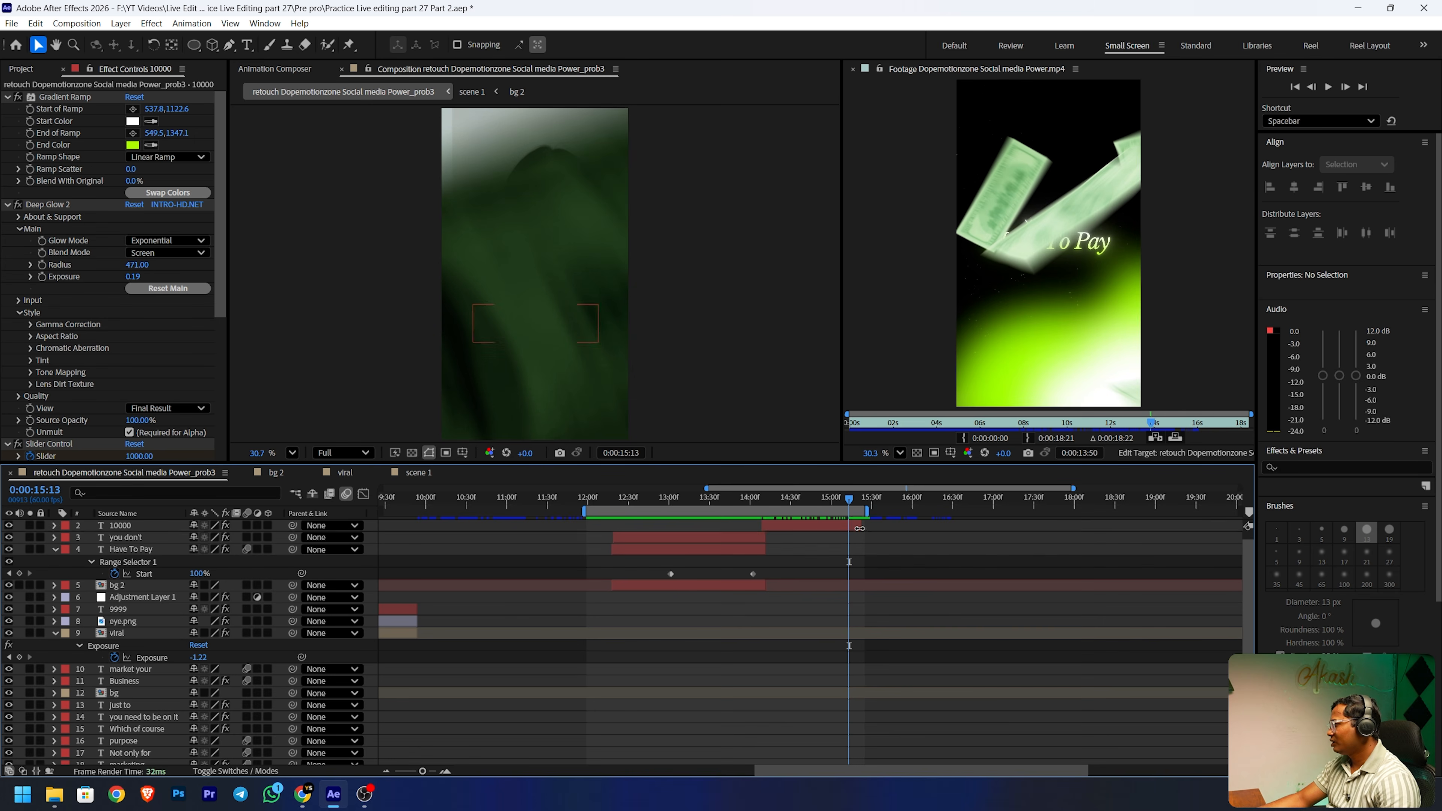
- Trim the end of the 10000 layer to 0:00:15:13 and preview the section from 0:00:12:12
left_click_drag(860, 528, 844, 525)
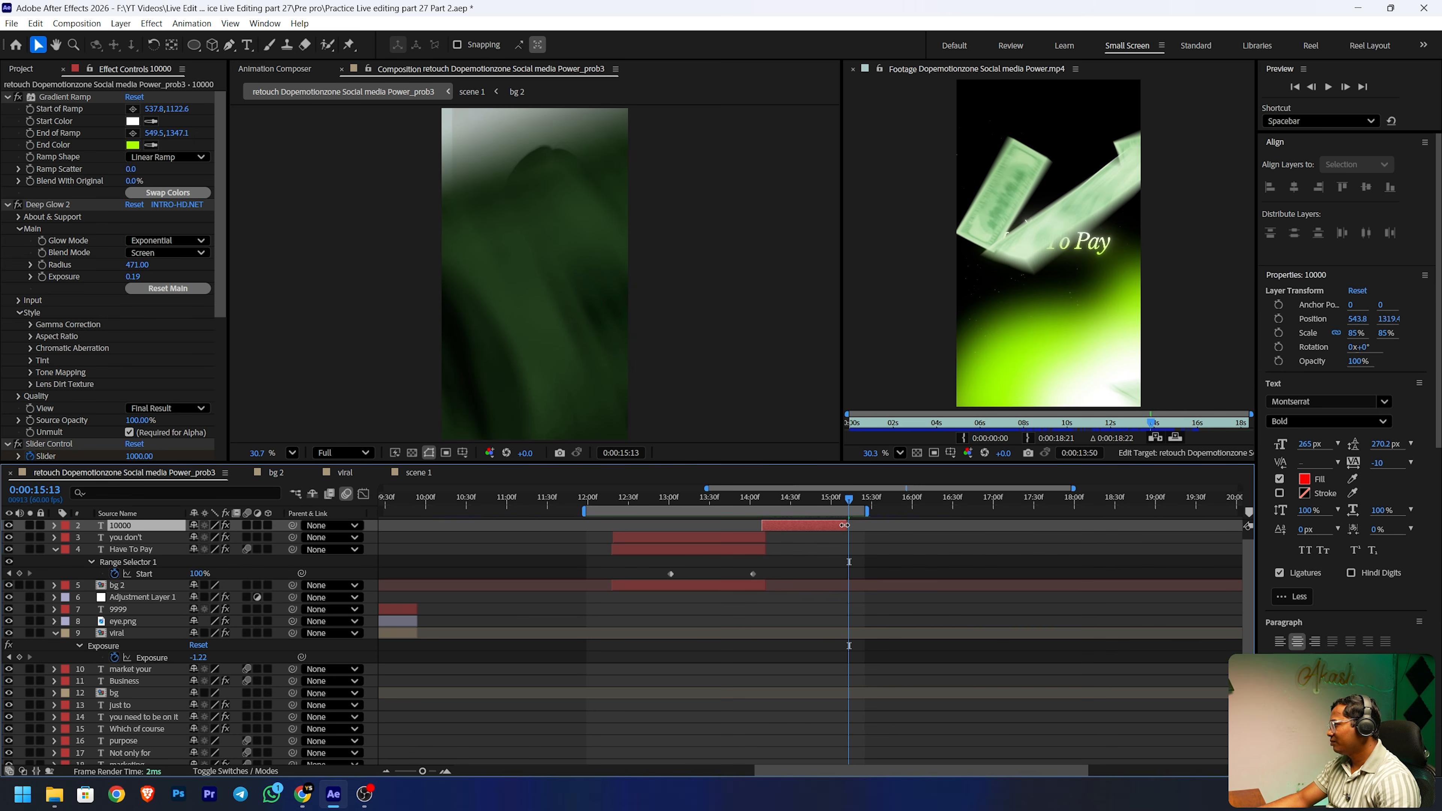
left_click(605, 504)
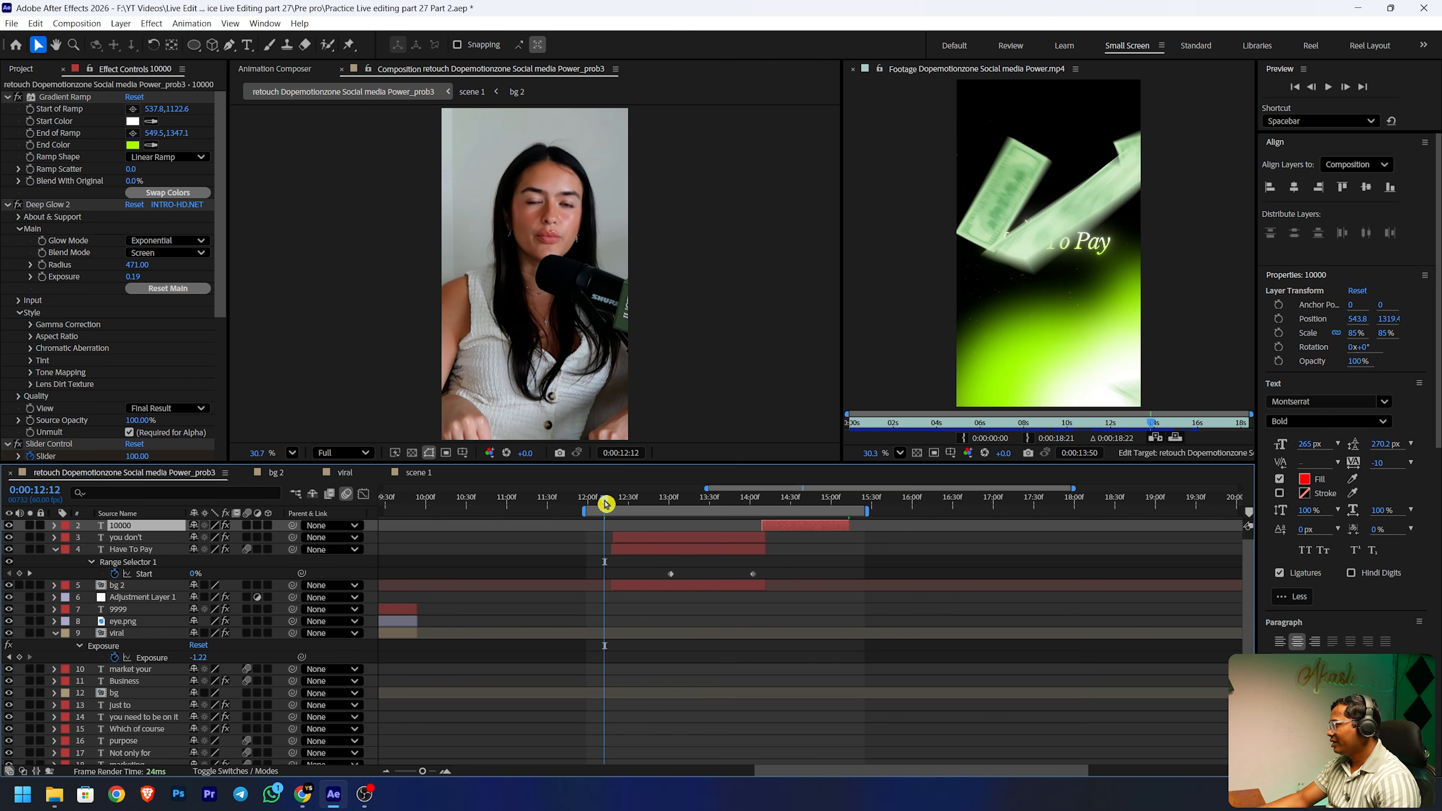
left_click(726, 621)
left_click(726, 621)
key("space")
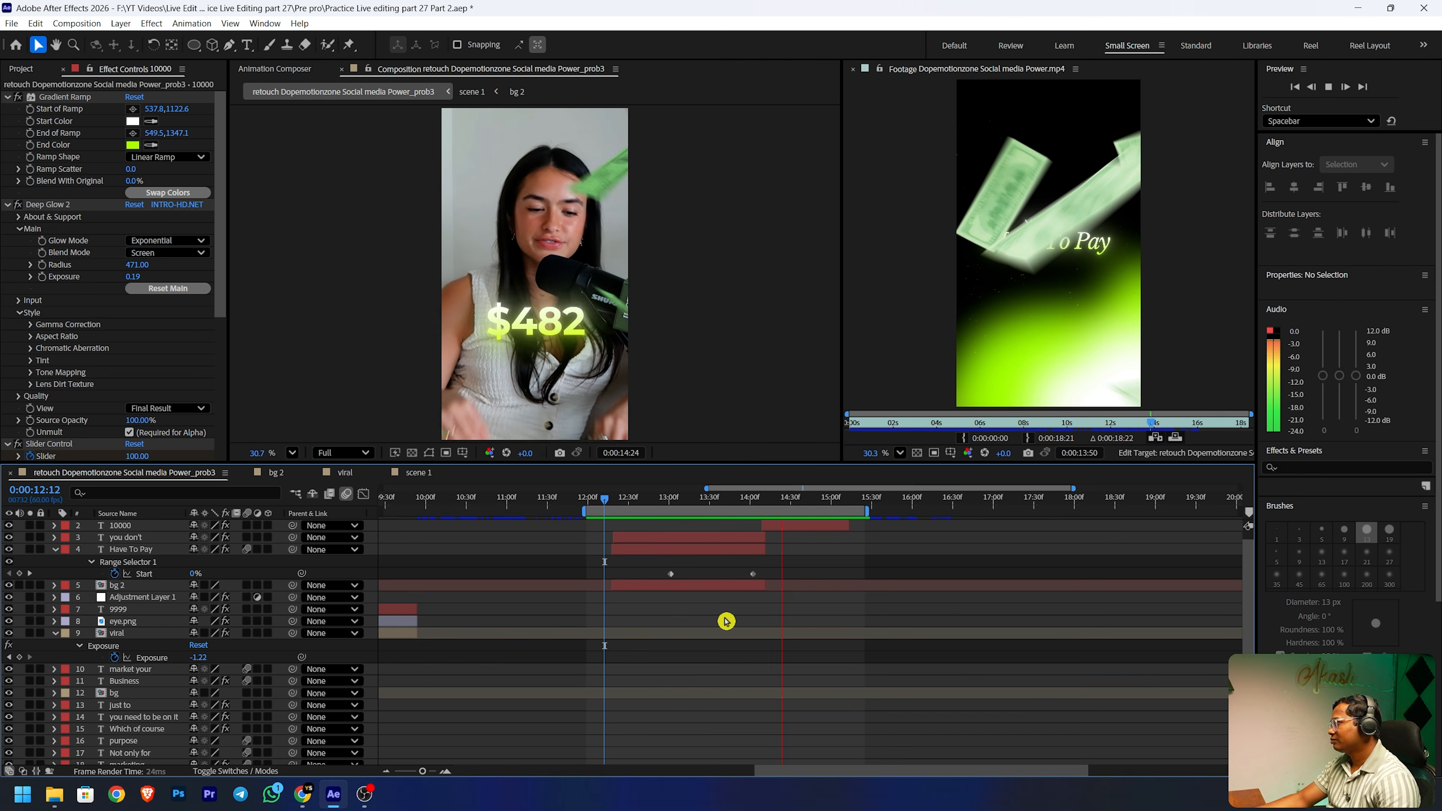
left_click(459, 609)
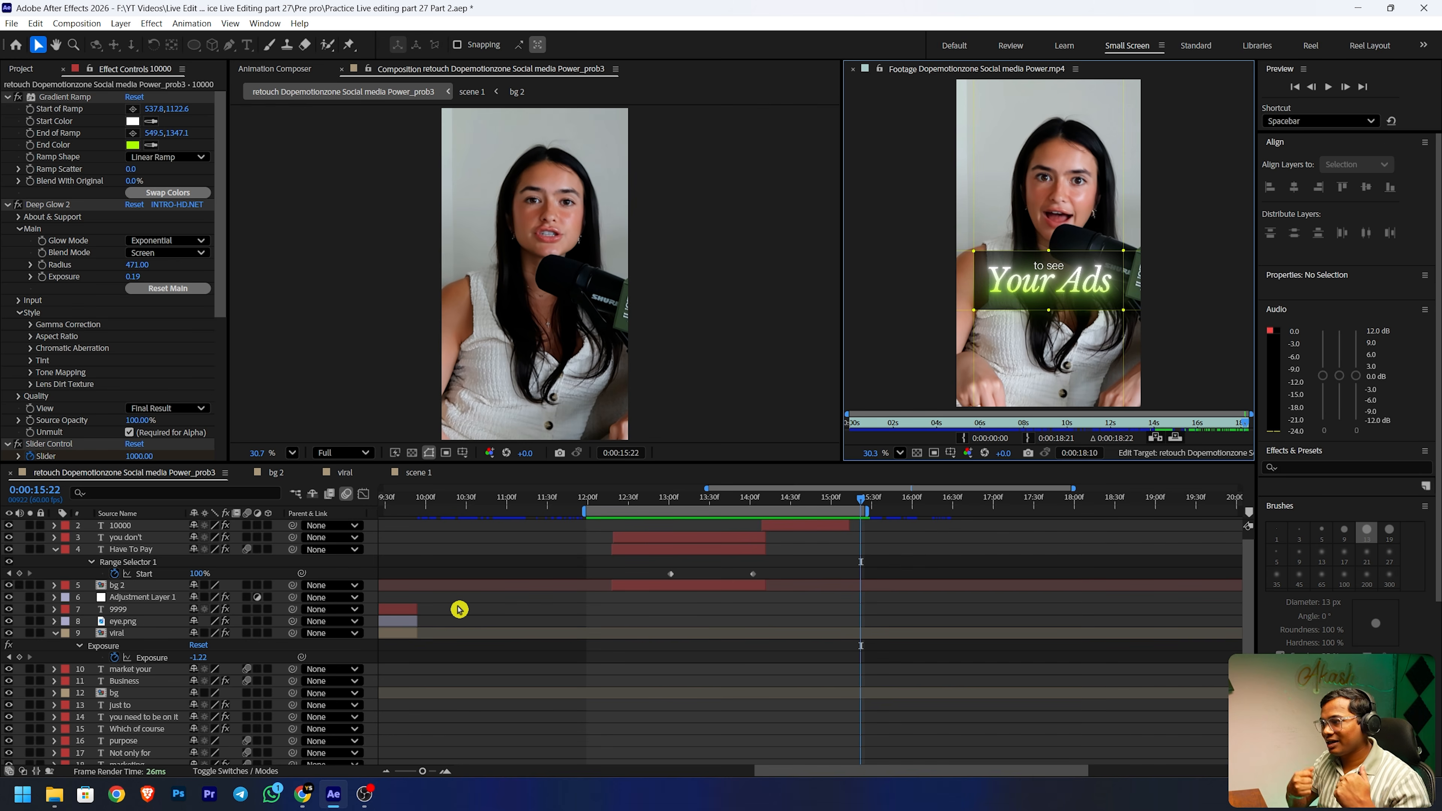
- Open Animation Composer and list its generated light leak transitions
scroll(460, 610, "up", 1)
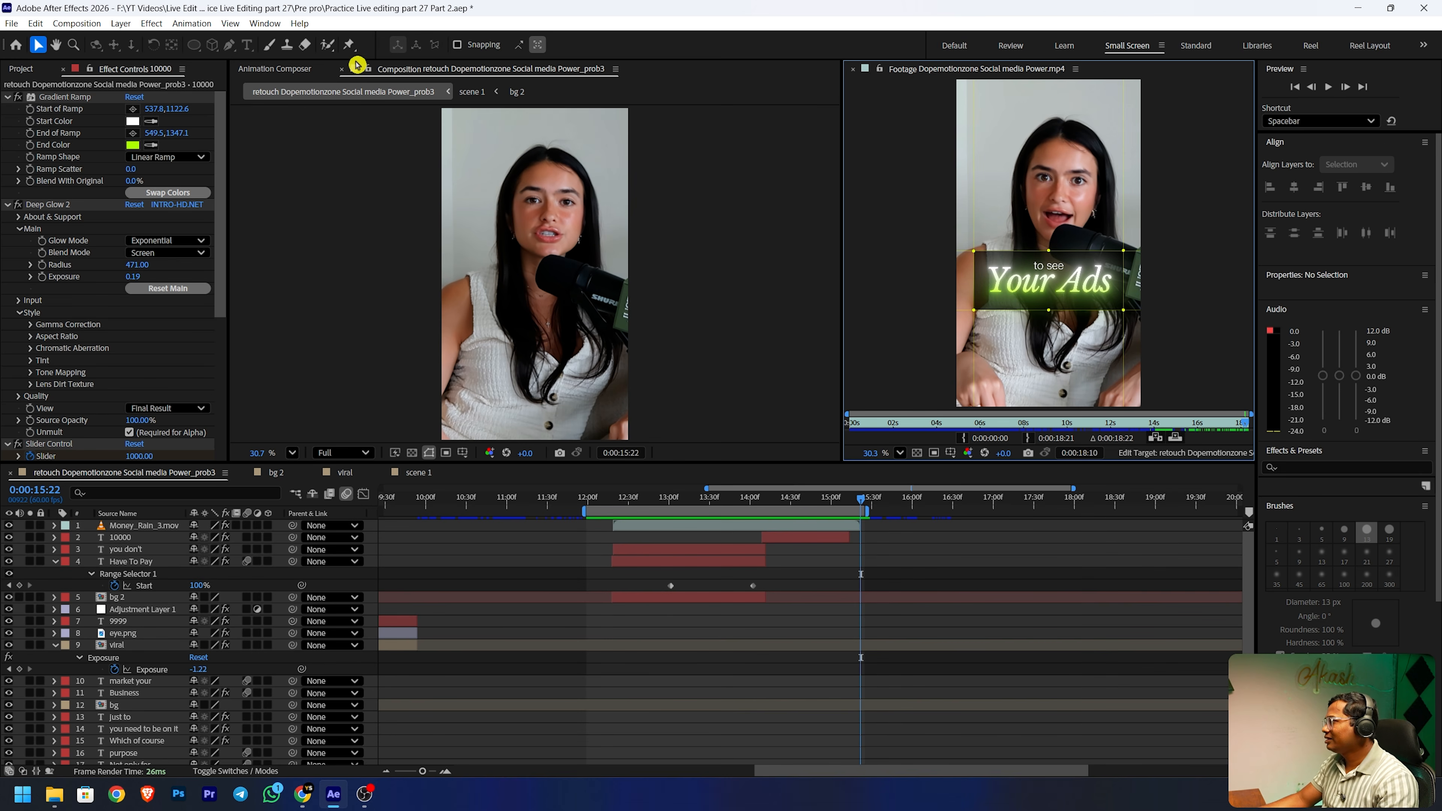
left_click(265, 23)
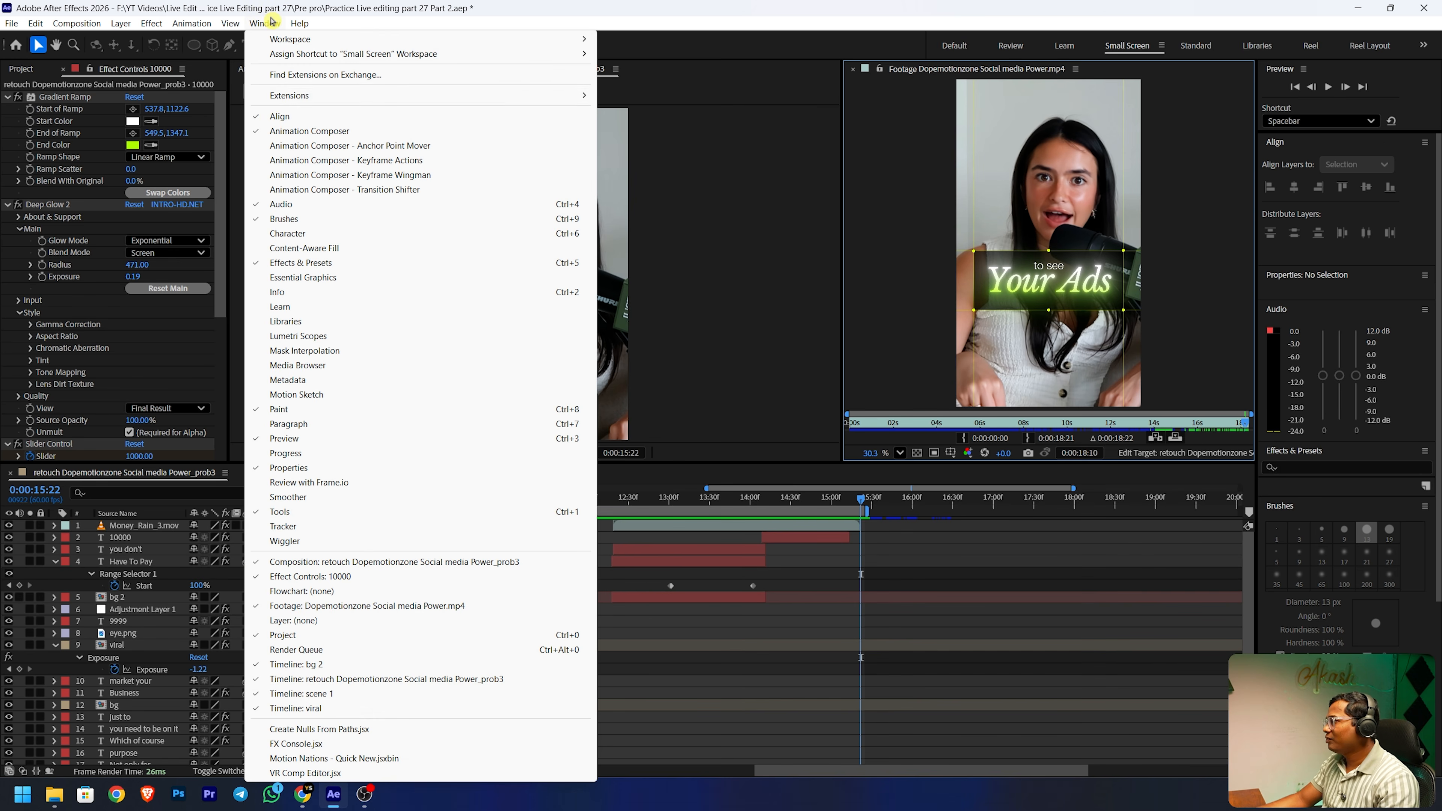
left_click(301, 134)
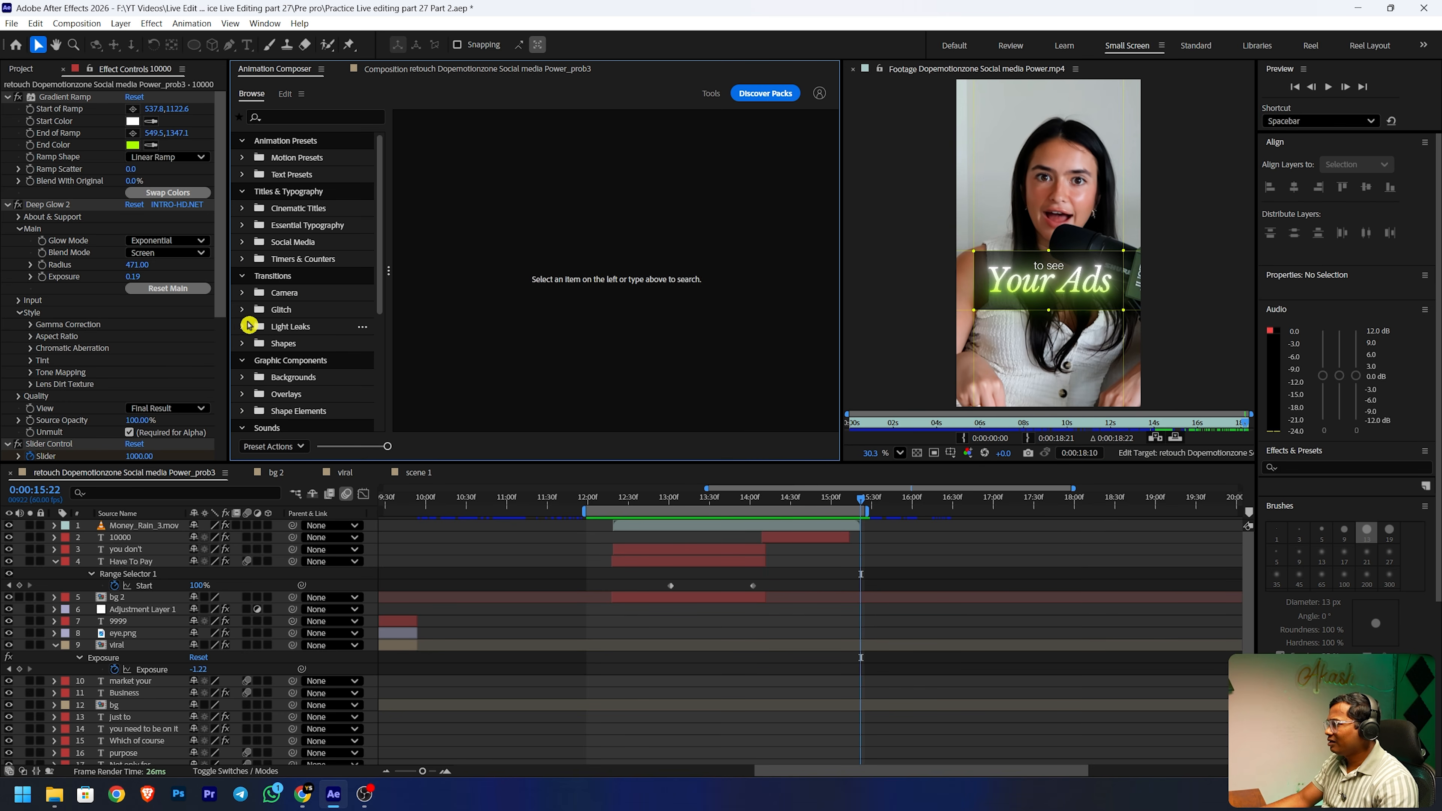
left_click(248, 325)
left_click(294, 344)
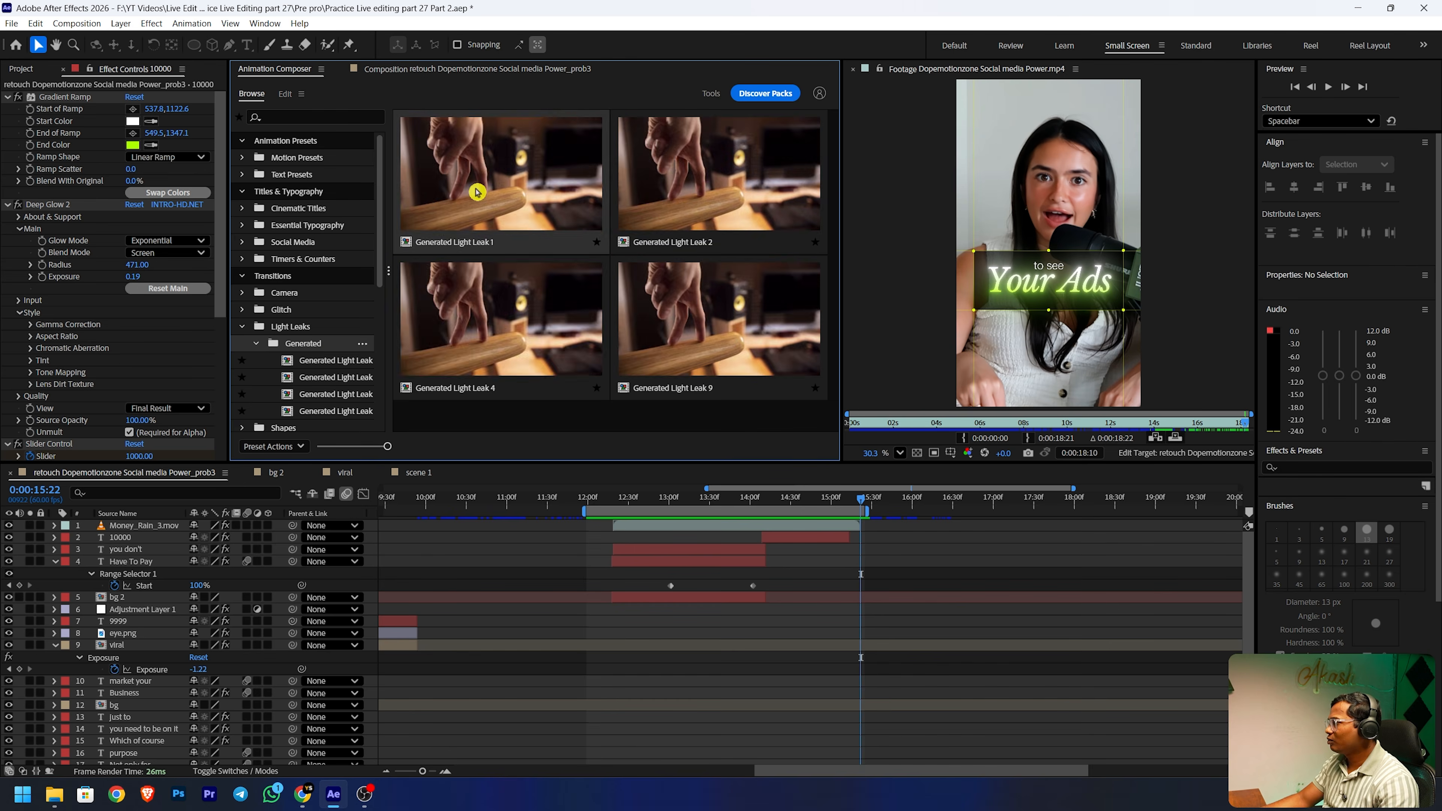
- Add the Generated Light Leak 1 transition to the composition at 0:00:01:08
left_click_drag(545, 504, 477, 500)
scroll(500, 593, "down", 3)
left_click(275, 69)
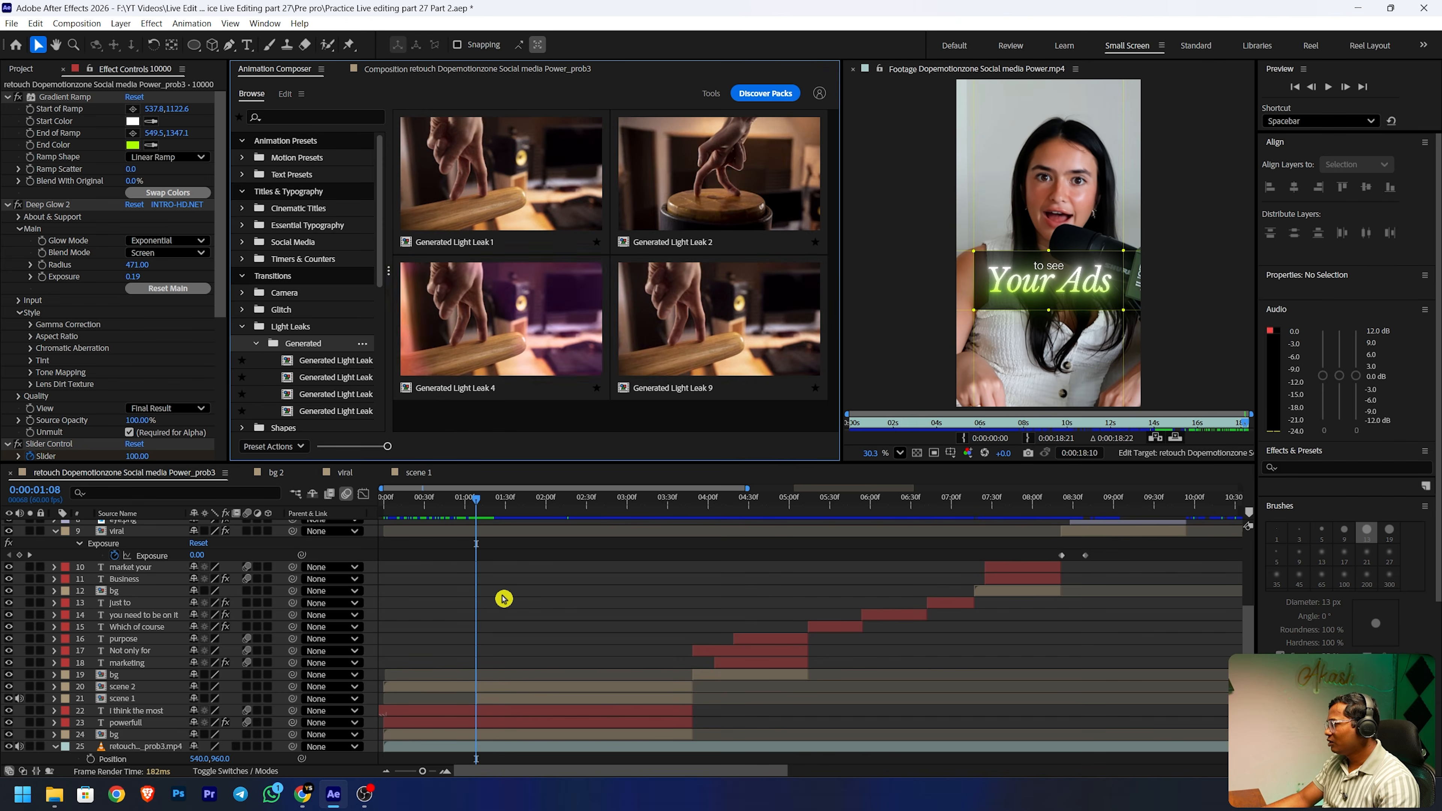
left_click(476, 212)
left_click(822, 448)
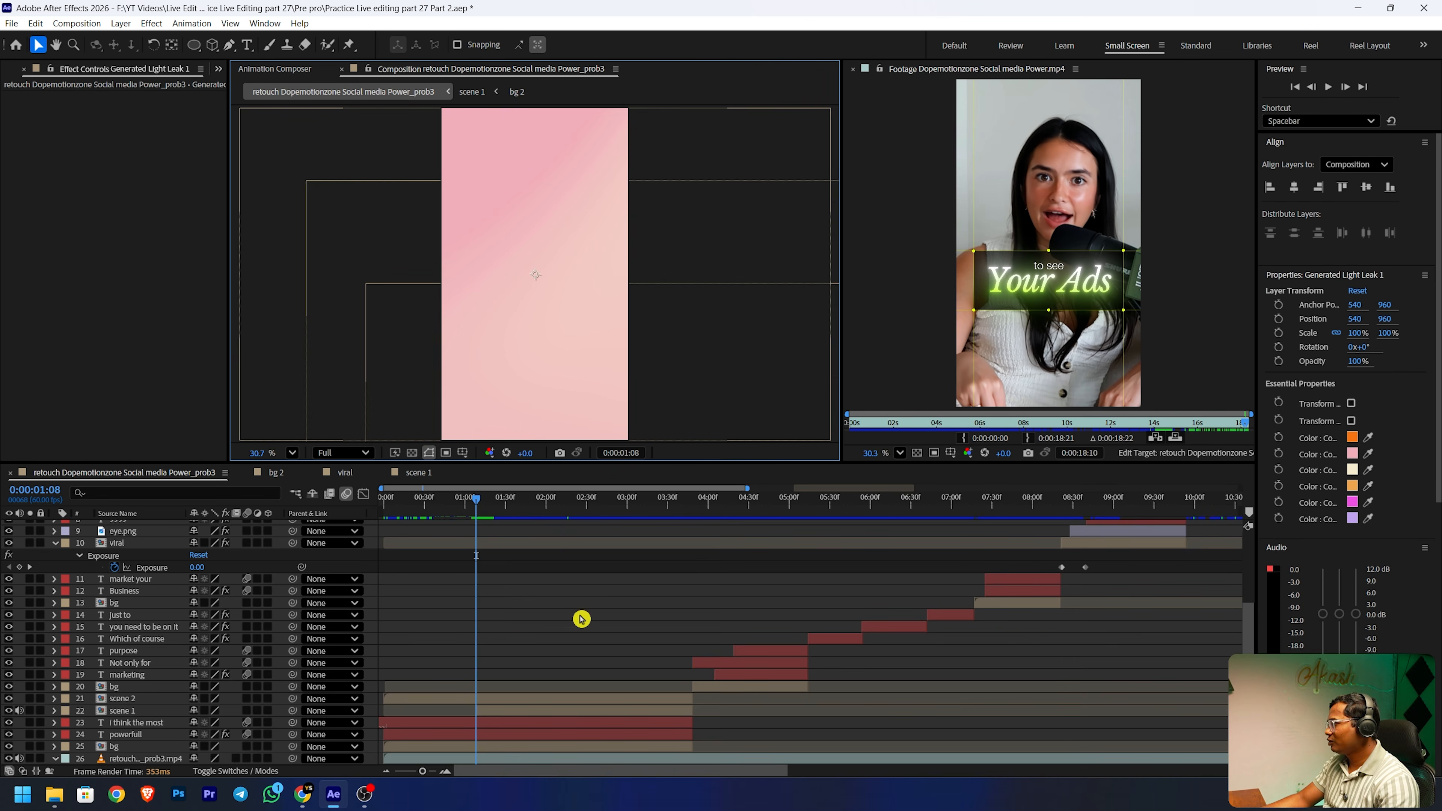
- Move the Generated Light Leak 1 layer down the stack to directly above scene 2 and check its start and cut point
scroll(538, 615, "up", 5)
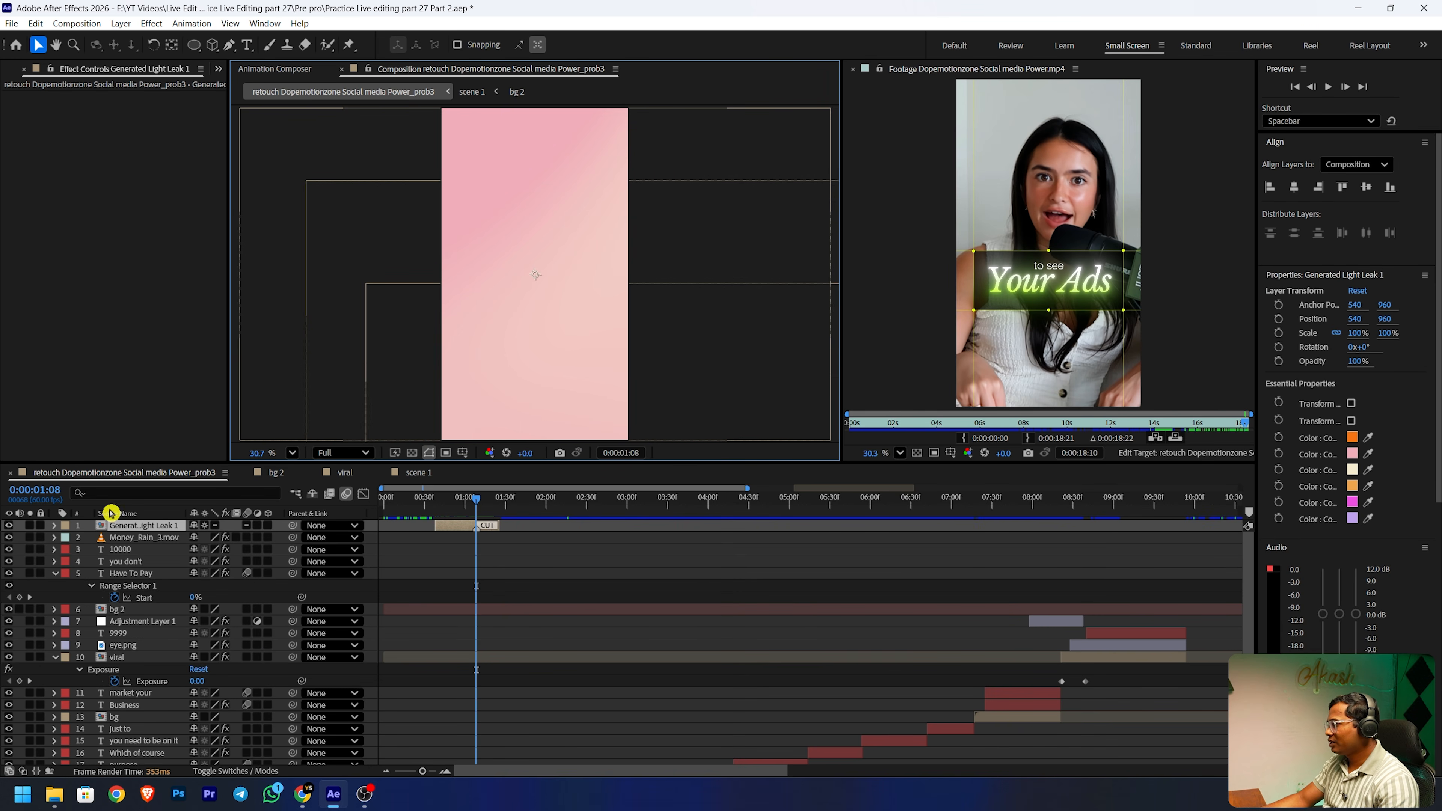
left_click_drag(129, 525, 136, 680)
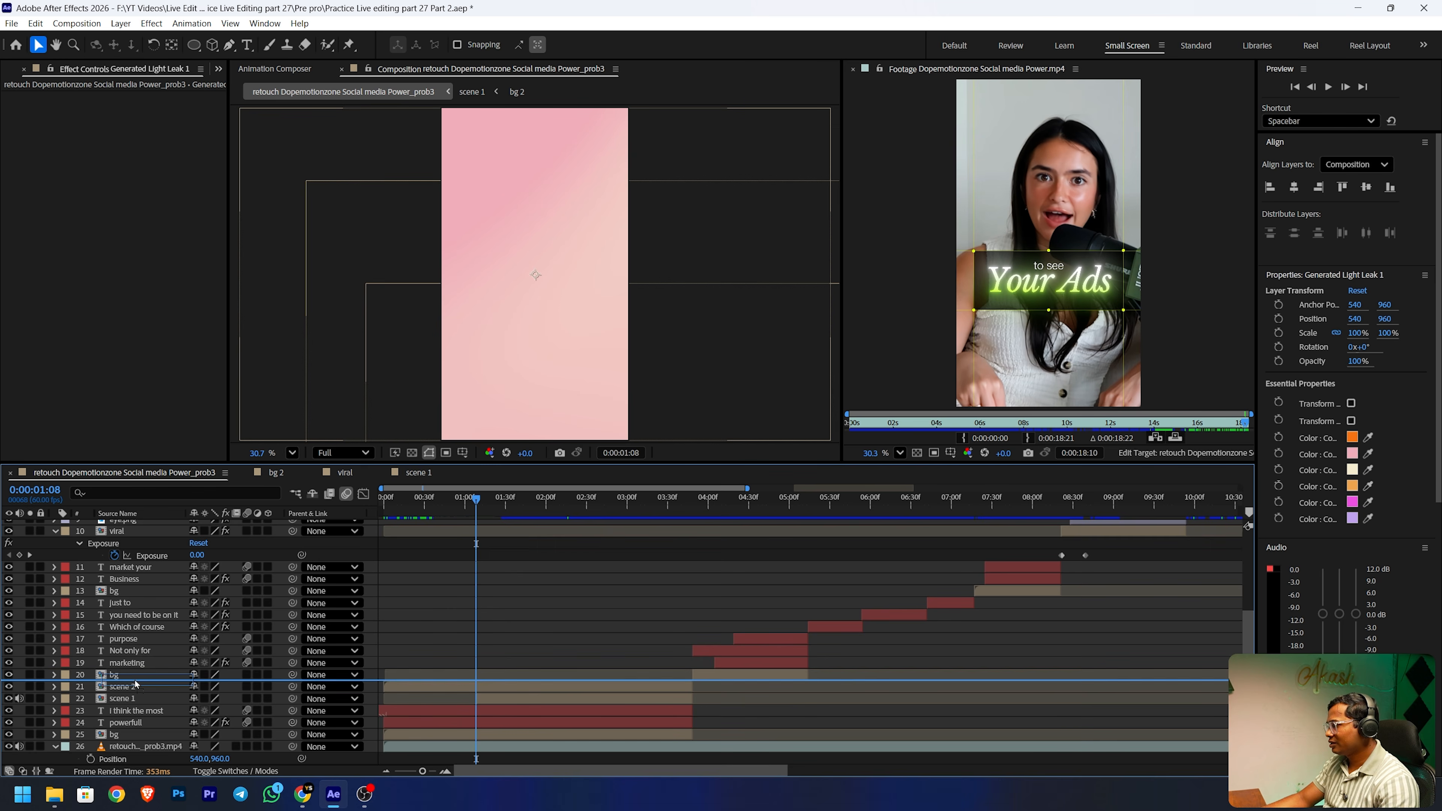
left_click_drag(474, 501, 419, 499)
scroll(464, 561, "up", 2)
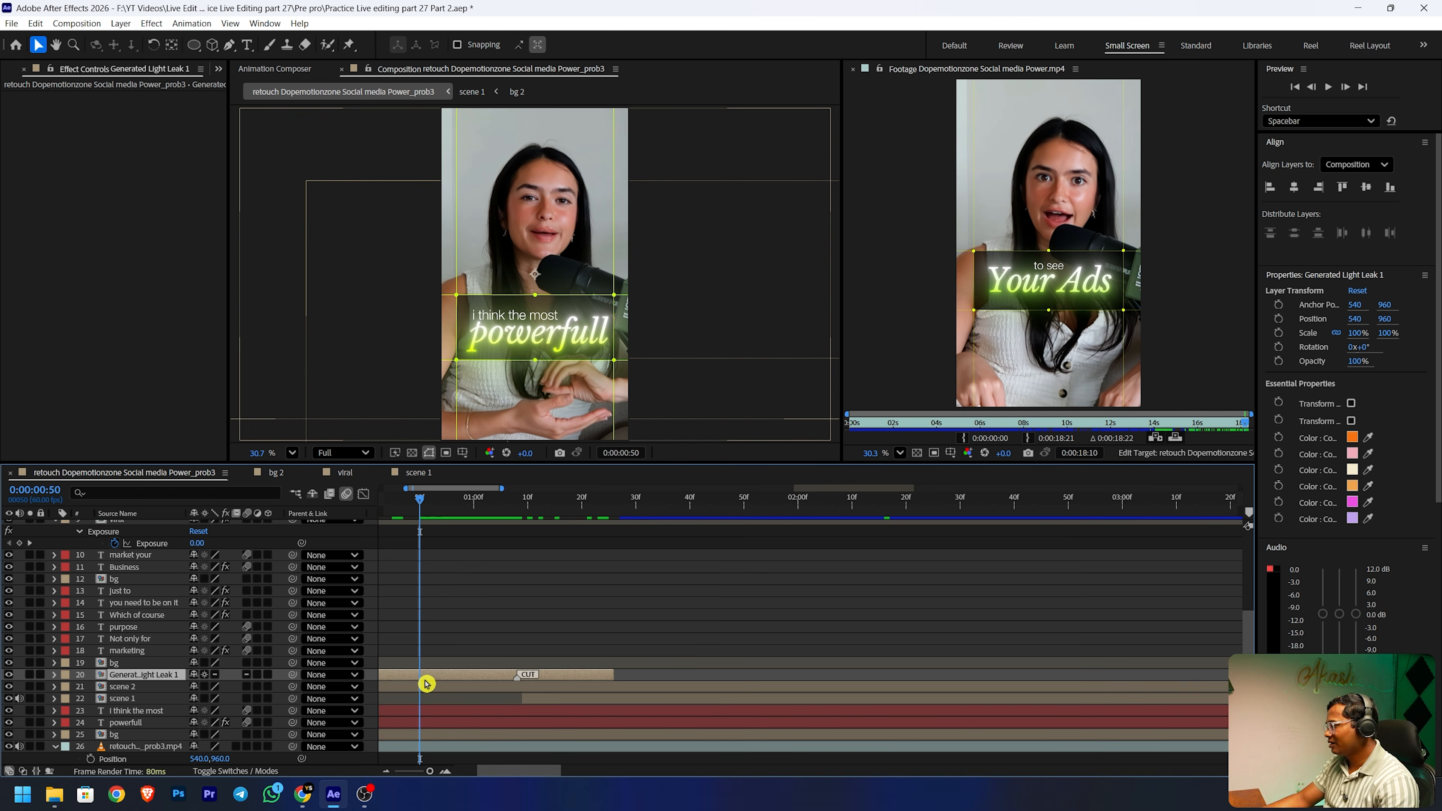
scroll(426, 682, "down", 1)
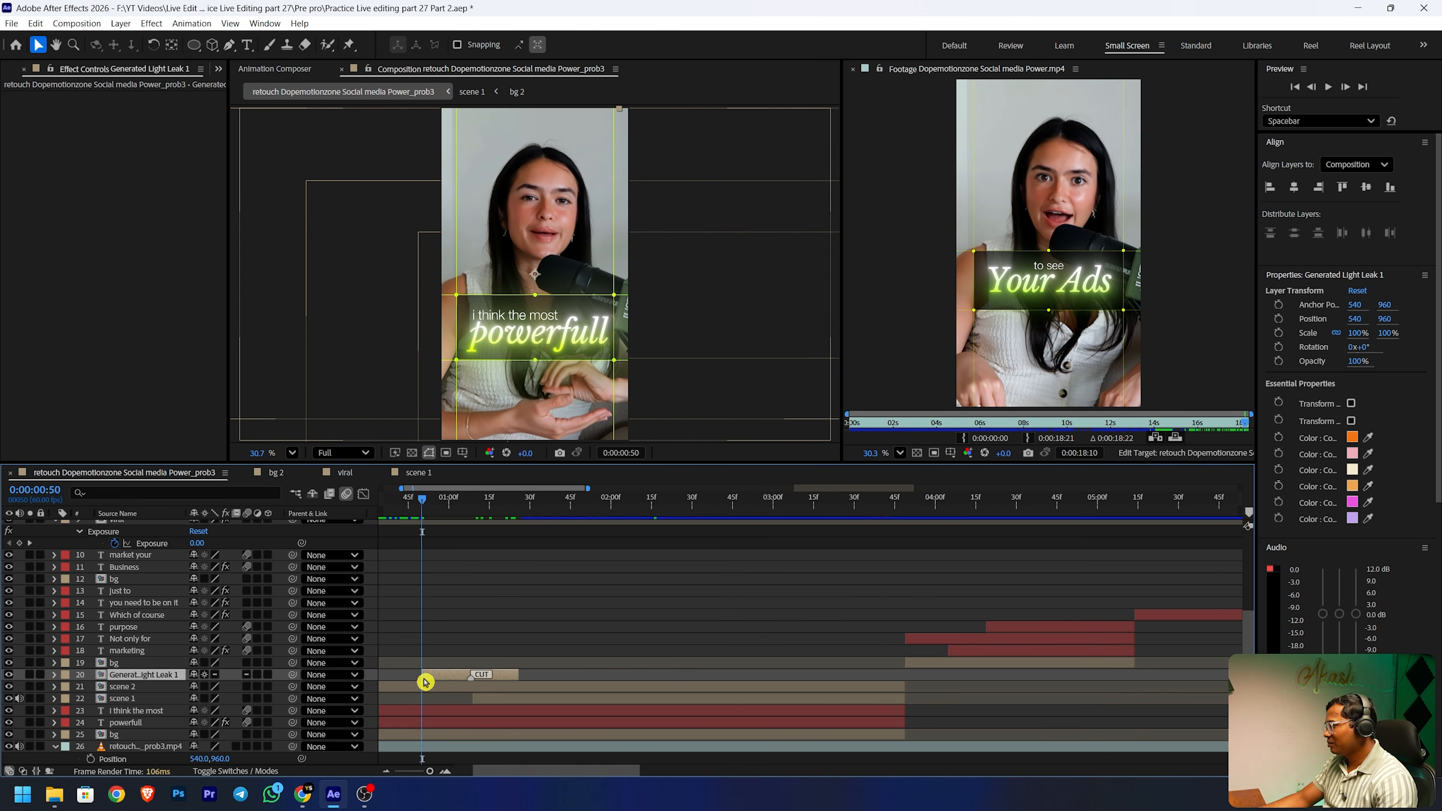
left_click_drag(424, 505, 470, 500)
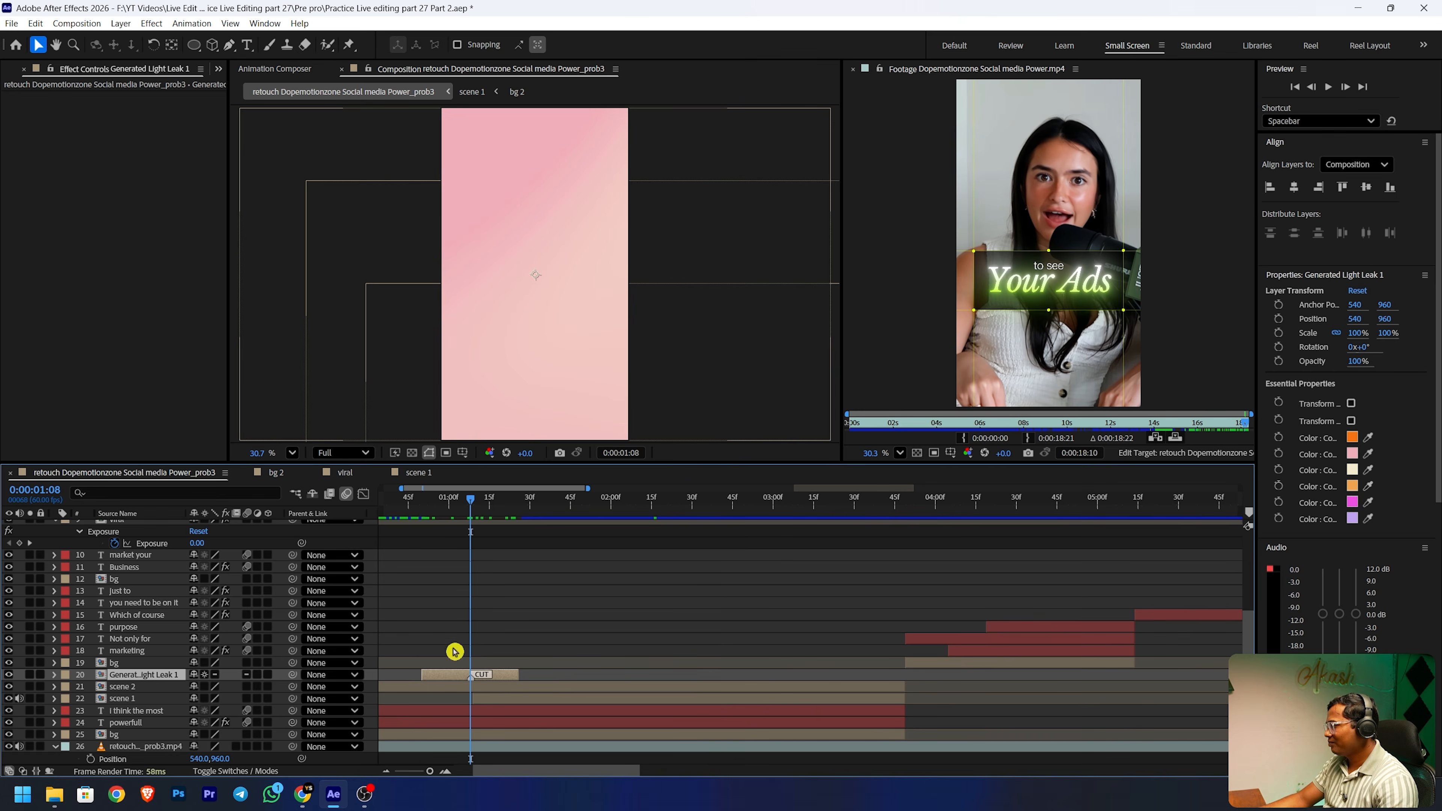
- Recolor Generated Light Leak 1 in Animation Composer, changing its magenta to #C0FF00 and its light pink to green
left_click(286, 72)
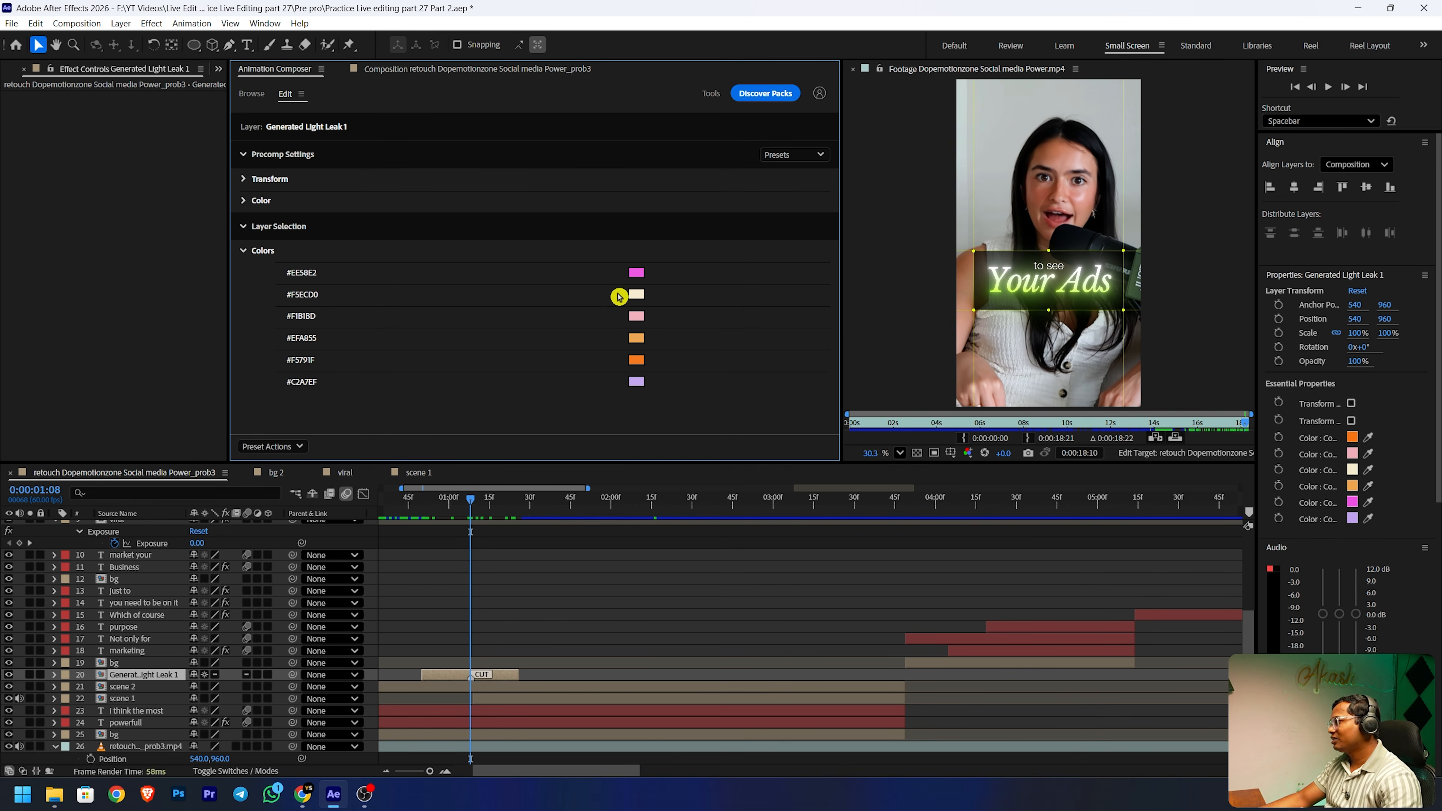
left_click(639, 274)
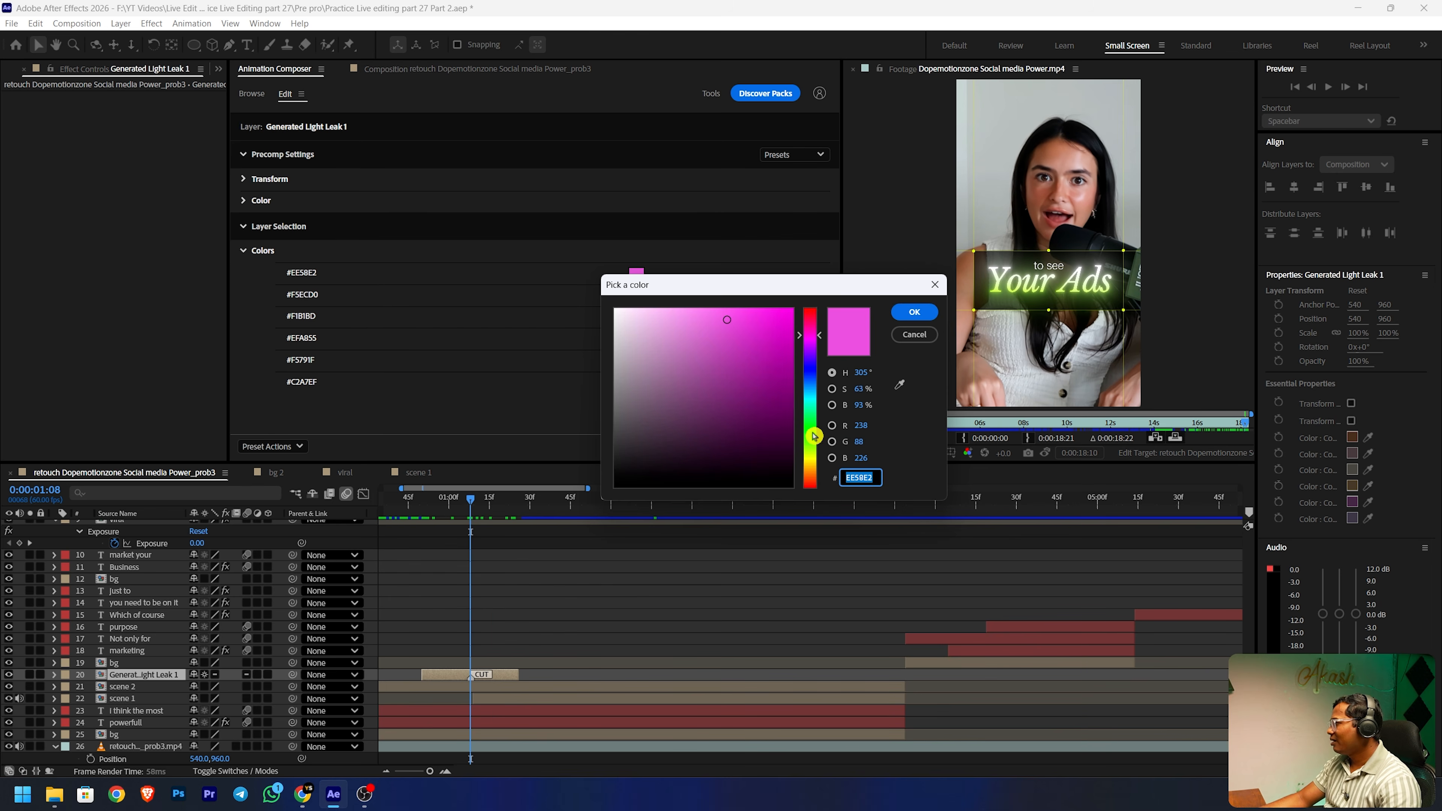
left_click(812, 450)
left_click(798, 302)
left_click(913, 312)
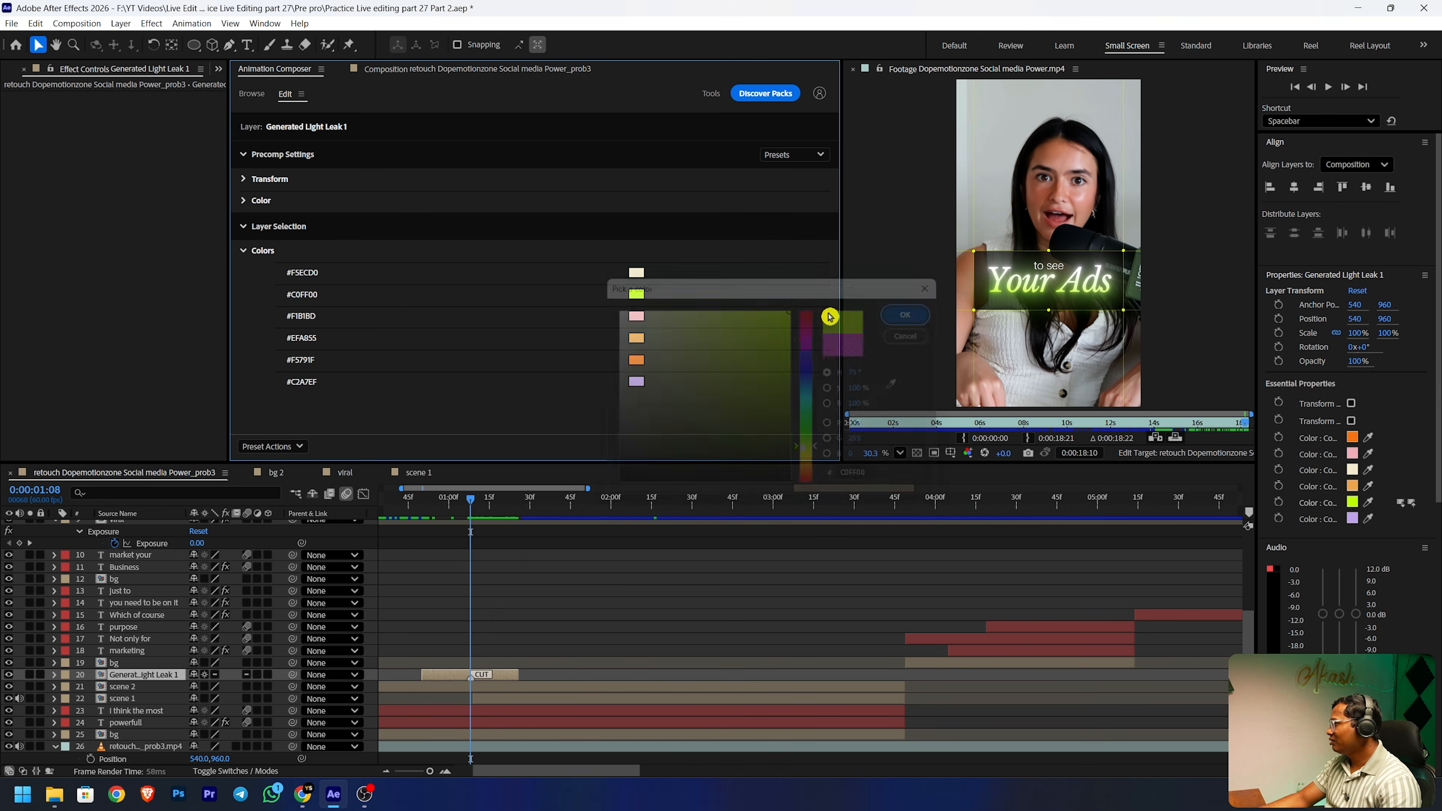
left_click(643, 318)
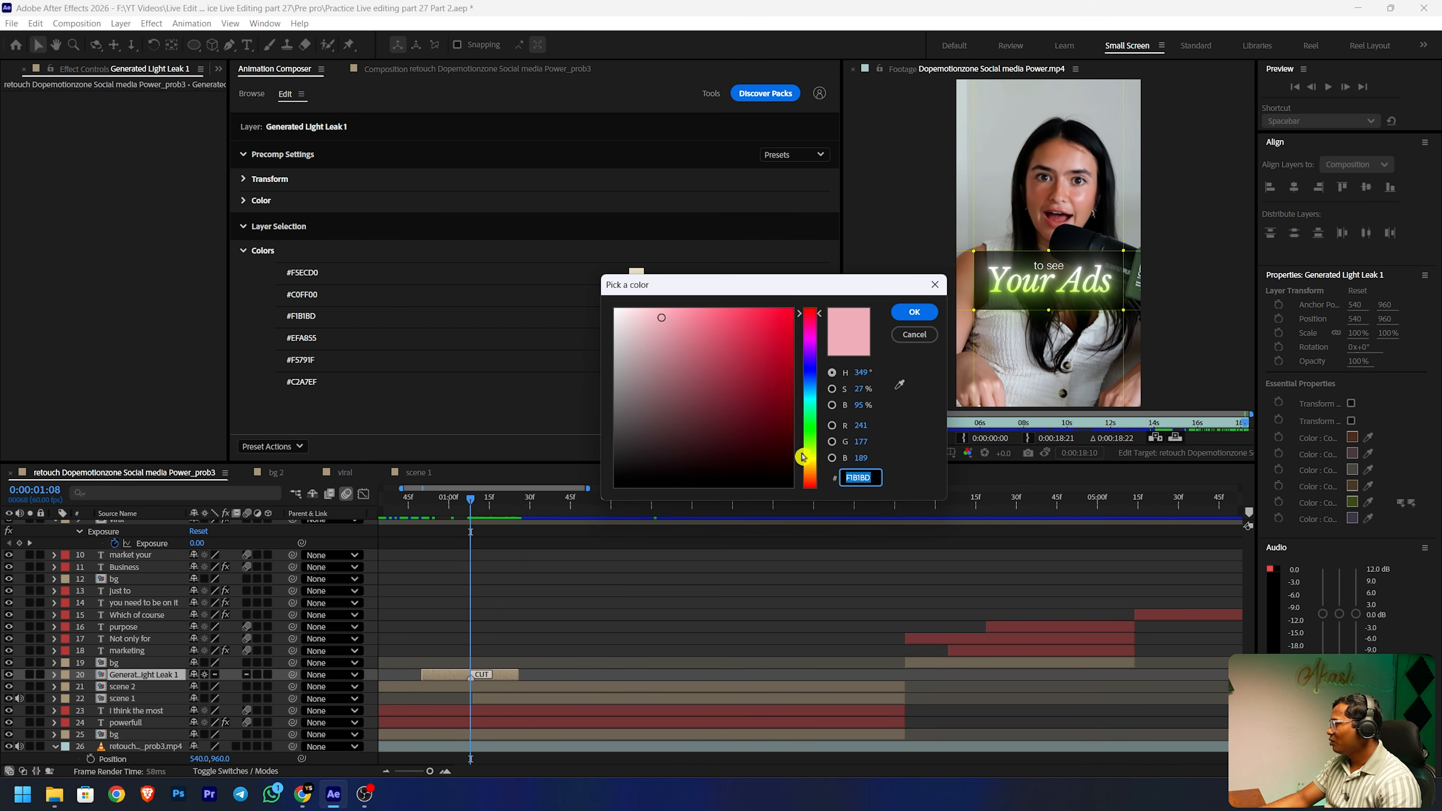
left_click(810, 442)
left_click(768, 354)
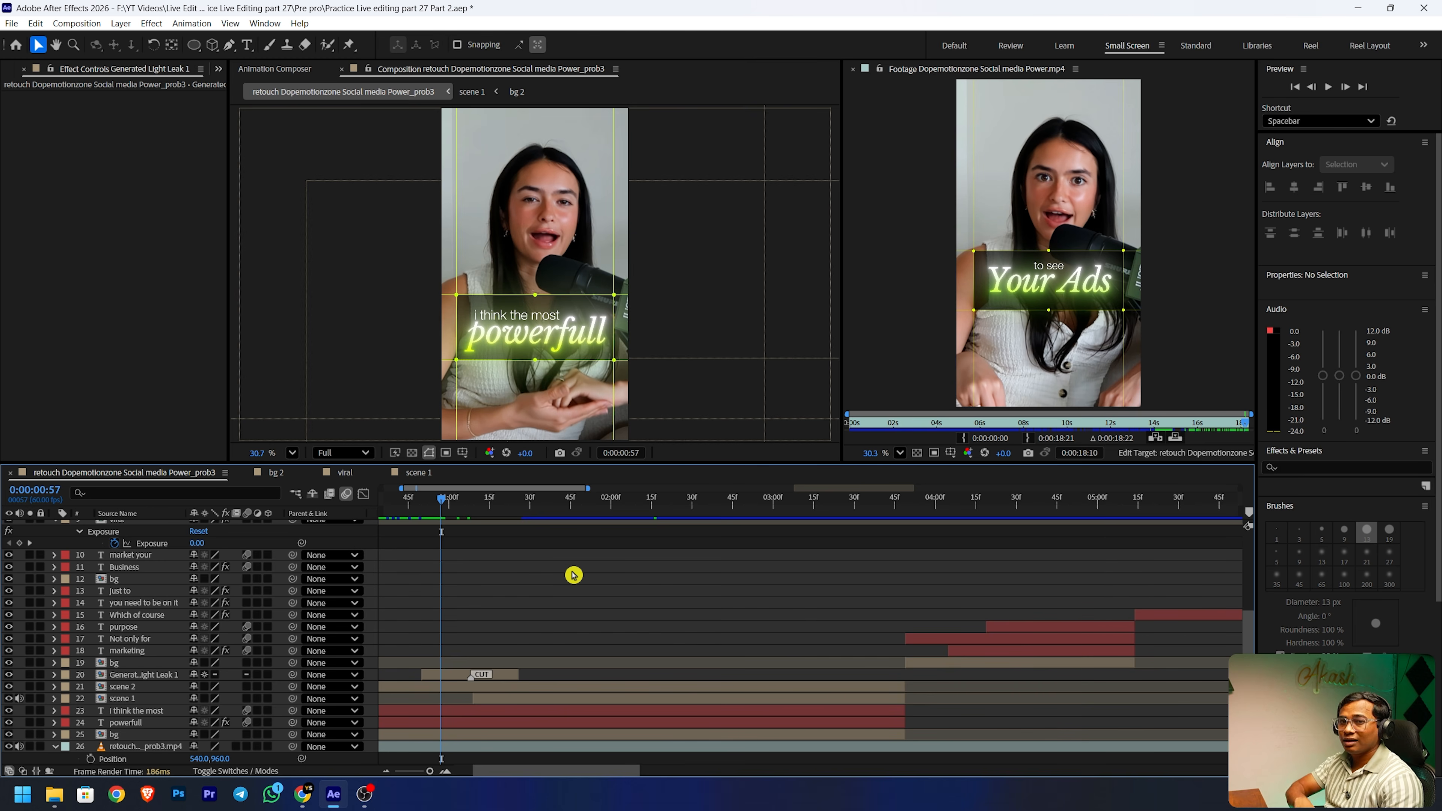
- Preview the recolored light leak transition from 0:00:00:46
left_click(411, 505)
key("space")
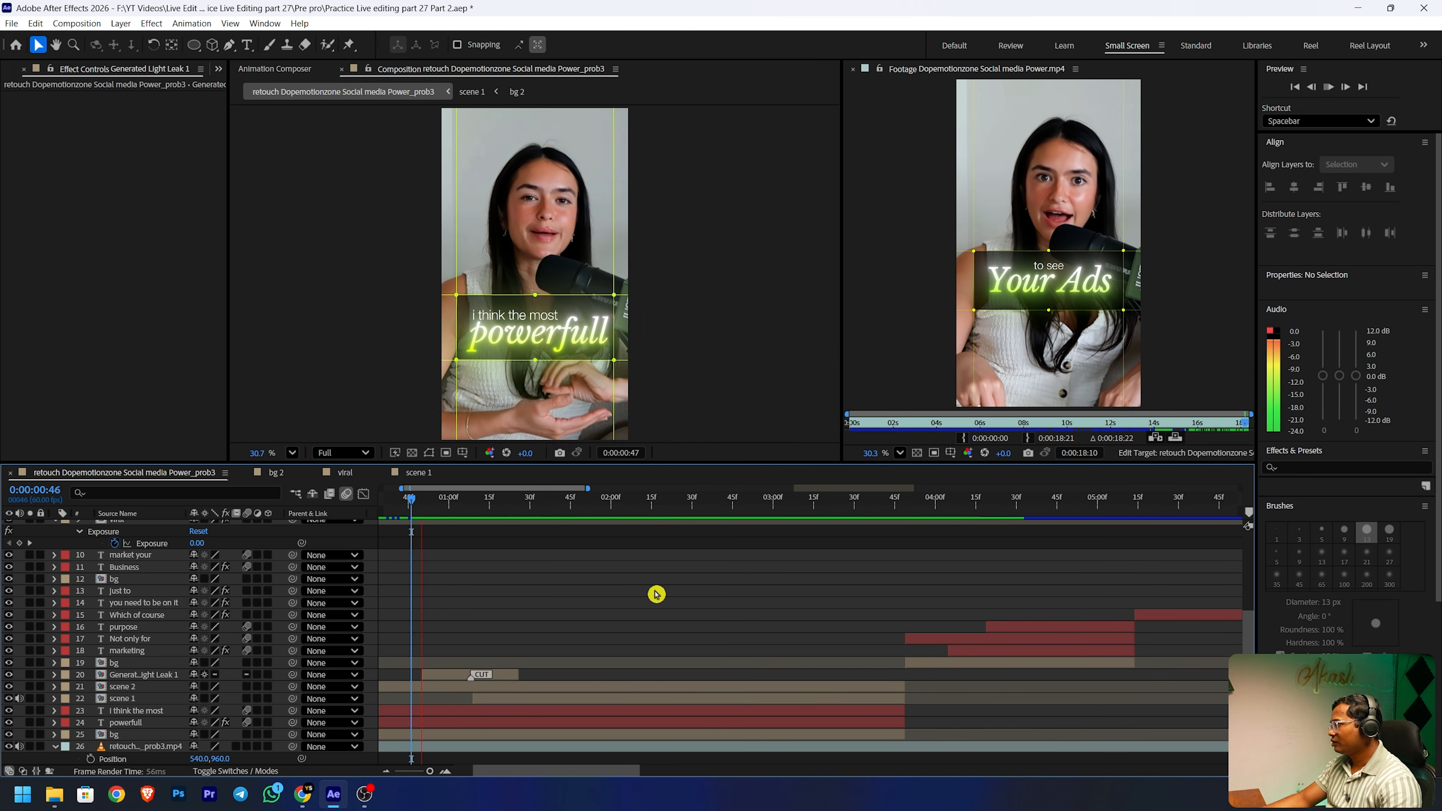
left_click(656, 594)
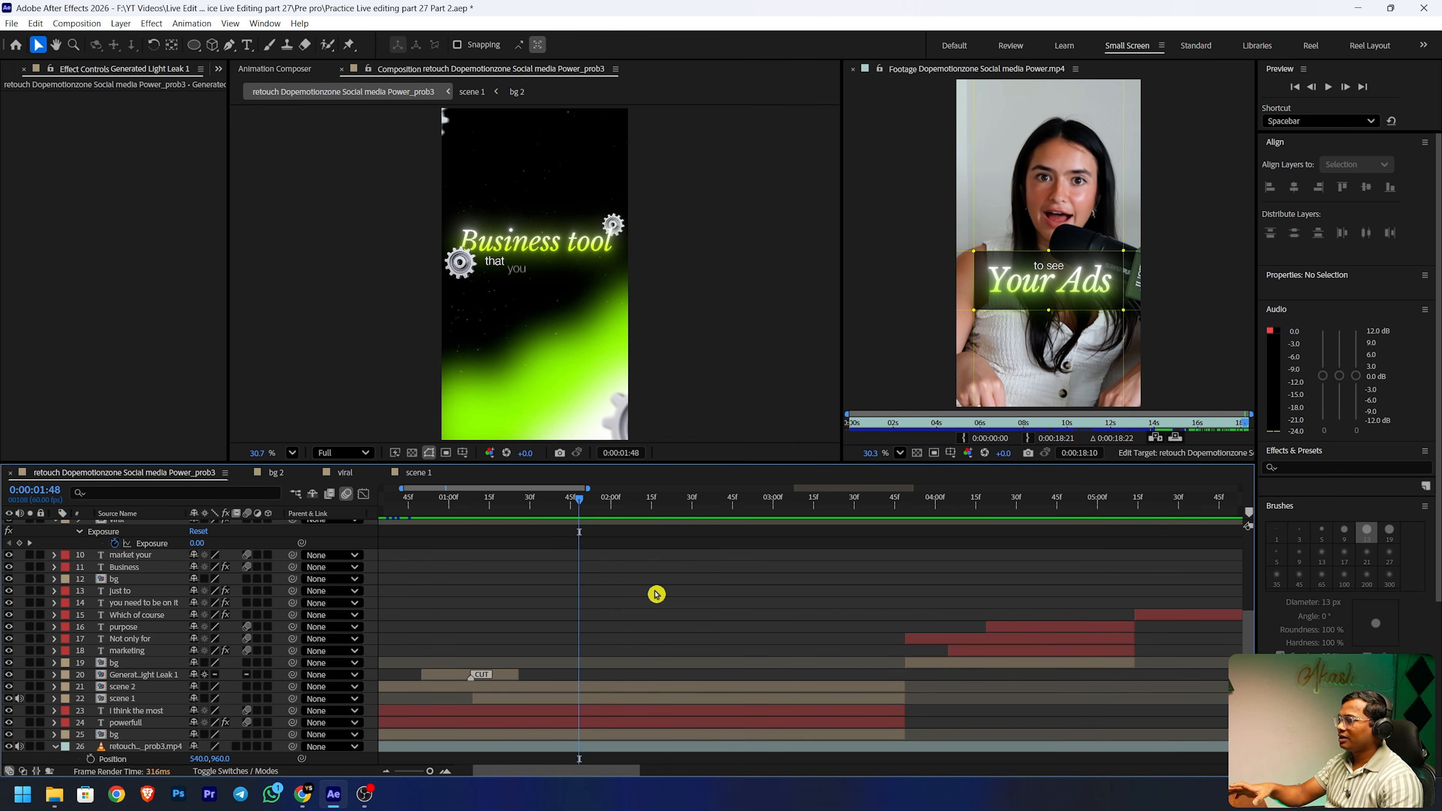